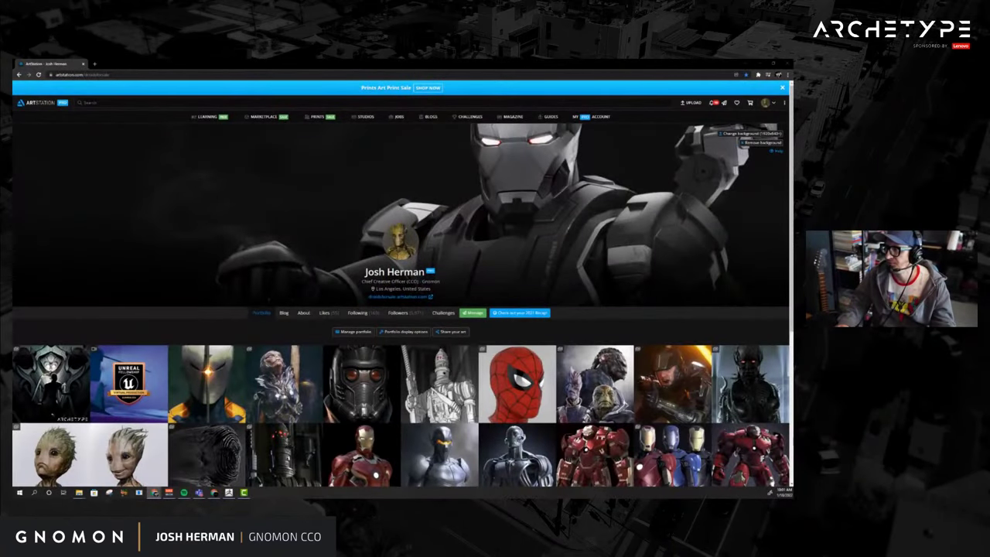
Browse the ArtStation portfolio, view the Wardens project and open The Artist/Creator - Archetype artwork.
{"action": "scroll", "coordinate": [575, 284], "scroll_direction": "down", "scroll_amount": 2}
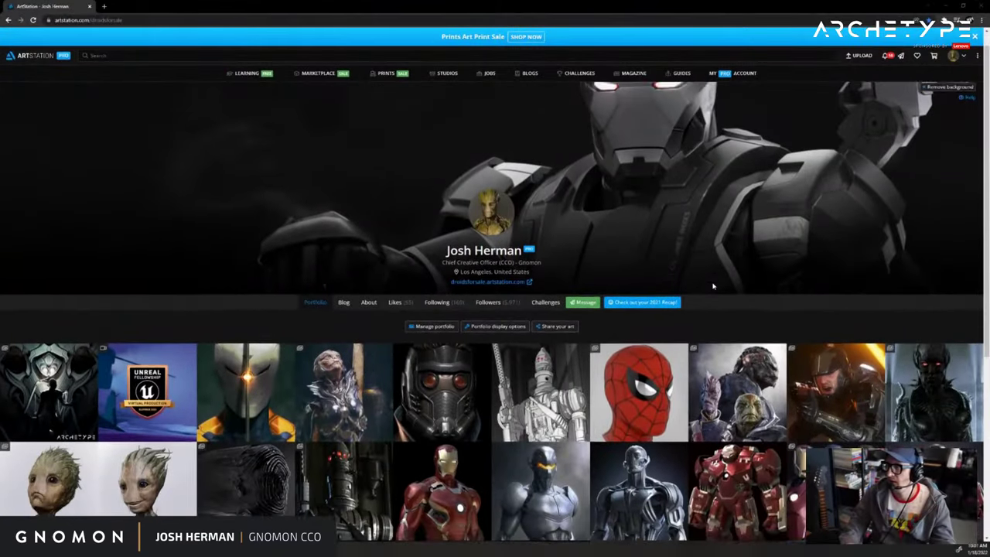
{"action": "scroll", "coordinate": [712, 287], "scroll_direction": "down", "scroll_amount": 5}
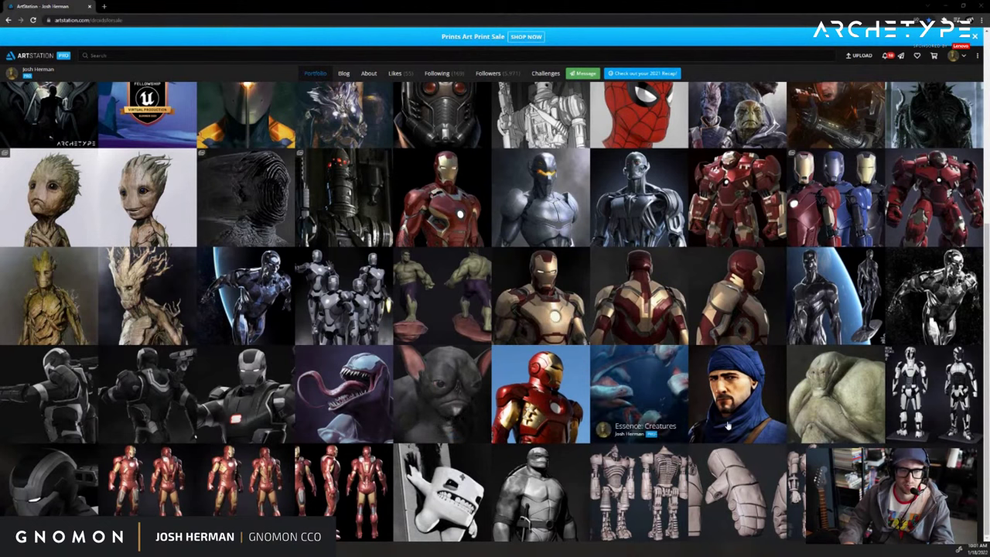
{"action": "scroll", "coordinate": [733, 410], "scroll_direction": "up", "scroll_amount": 3}
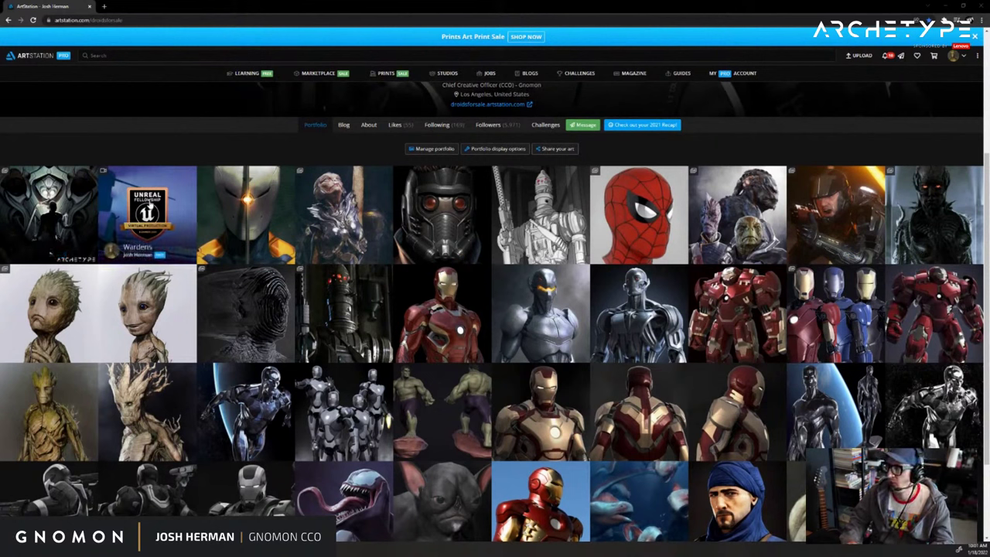
{"action": "left_click", "coordinate": [121, 206]}
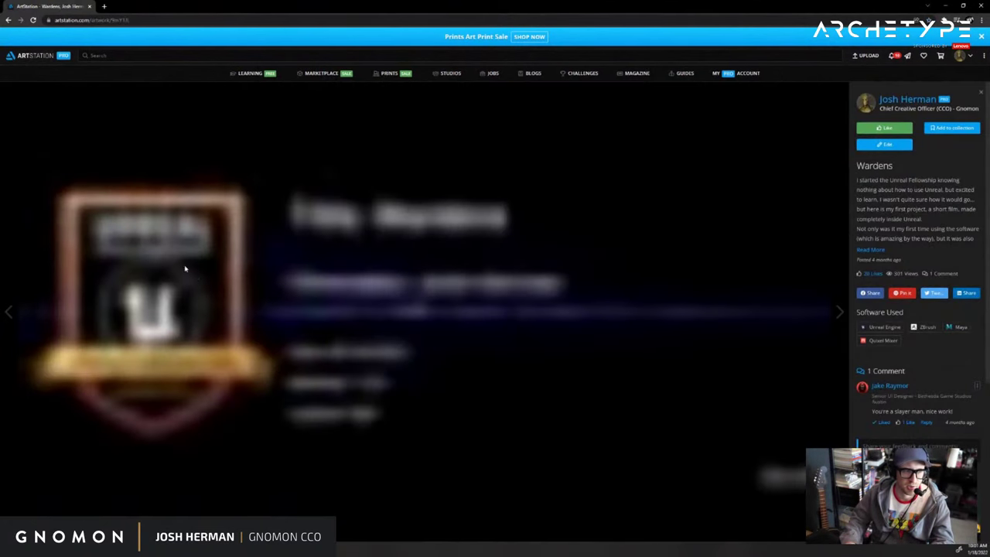
{"action": "key", "text": "Escape"}
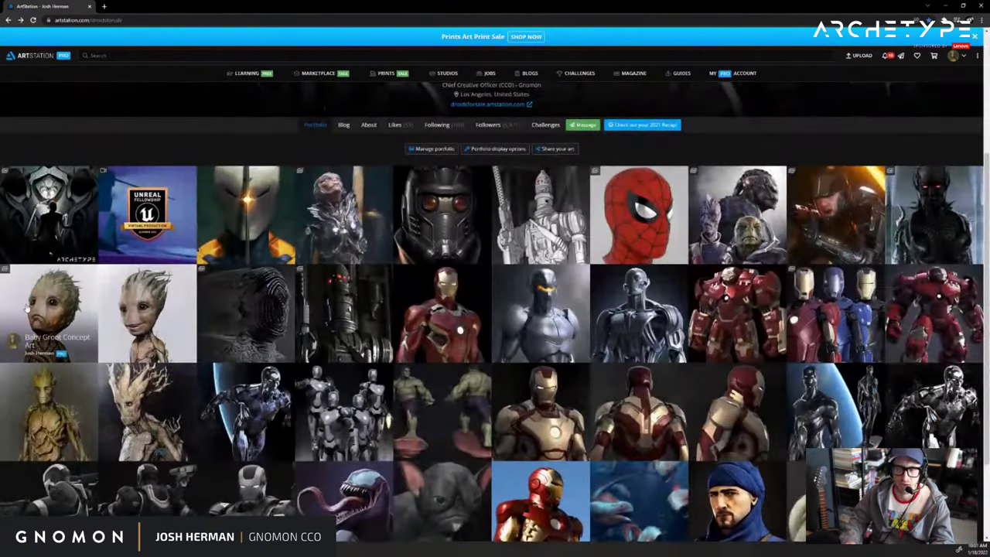
{"action": "left_click", "coordinate": [61, 215]}
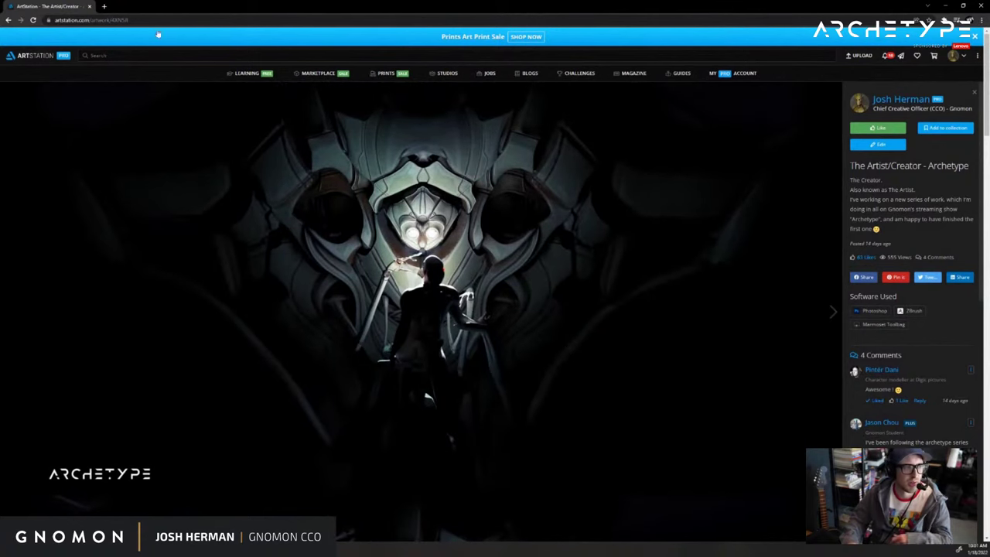
Bring up the Archetype Trello board and examine the Caregiver card in the Sculpting / Modeling list.
{"action": "left_click", "coordinate": [108, 9]}
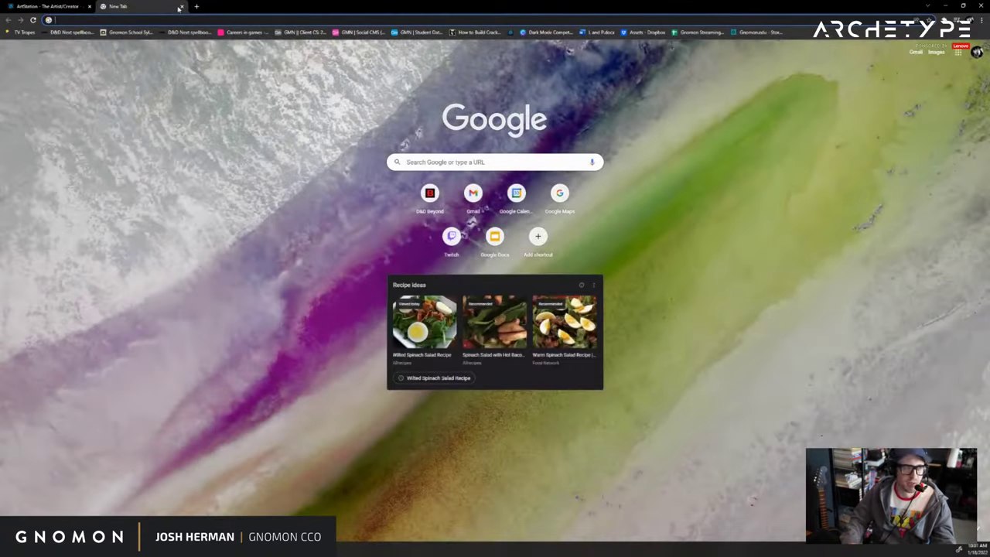
{"action": "left_click", "coordinate": [180, 6]}
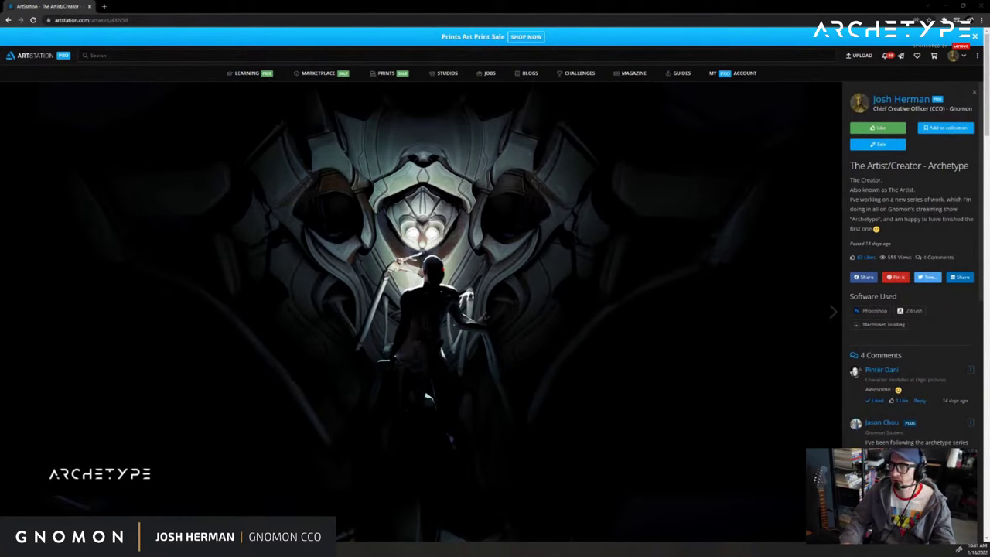
{"action": "left_click_drag", "start_coordinate": [989, 139], "coordinate": [603, 8]}
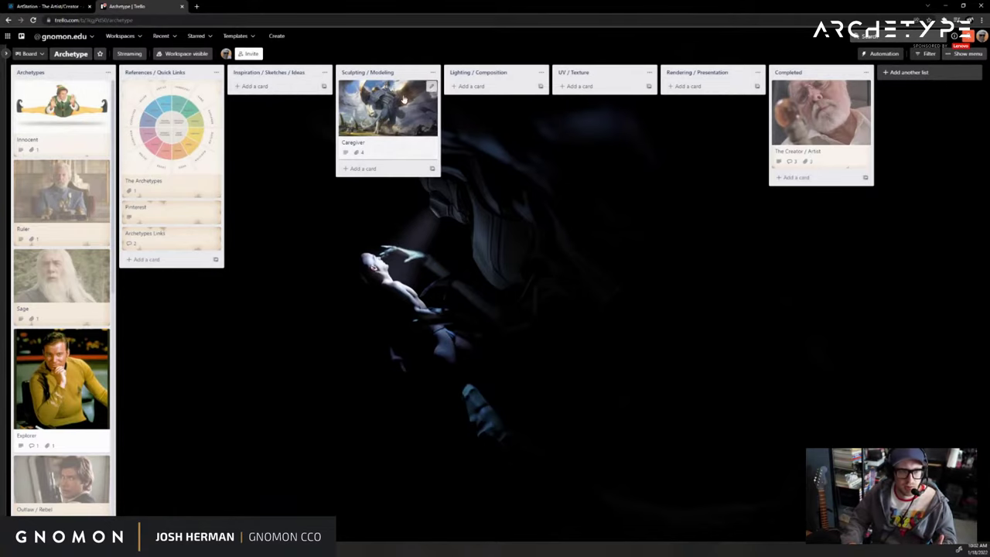
{"action": "mouse_move", "coordinate": [385, 97]}
{"action": "left_mouse_down"}
{"action": "mouse_move", "coordinate": [553, 88]}
{"action": "mouse_move", "coordinate": [489, 85]}
{"action": "mouse_move", "coordinate": [579, 89]}
{"action": "mouse_move", "coordinate": [380, 93]}
{"action": "left_mouse_up"}
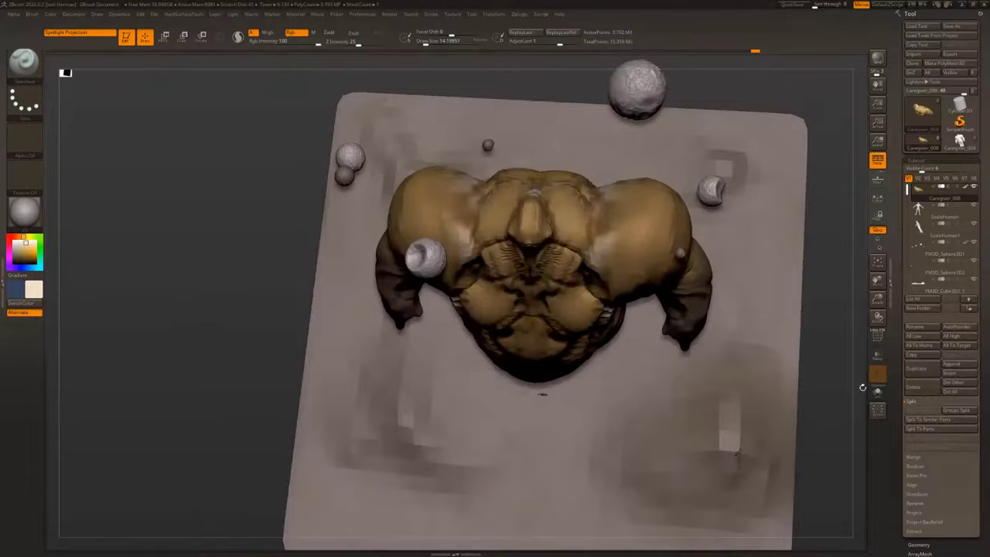
Switch the canvas to the painted Caregiver version of the creature model.
{"action": "left_click_drag", "start_coordinate": [863, 388], "coordinate": [715, 295]}
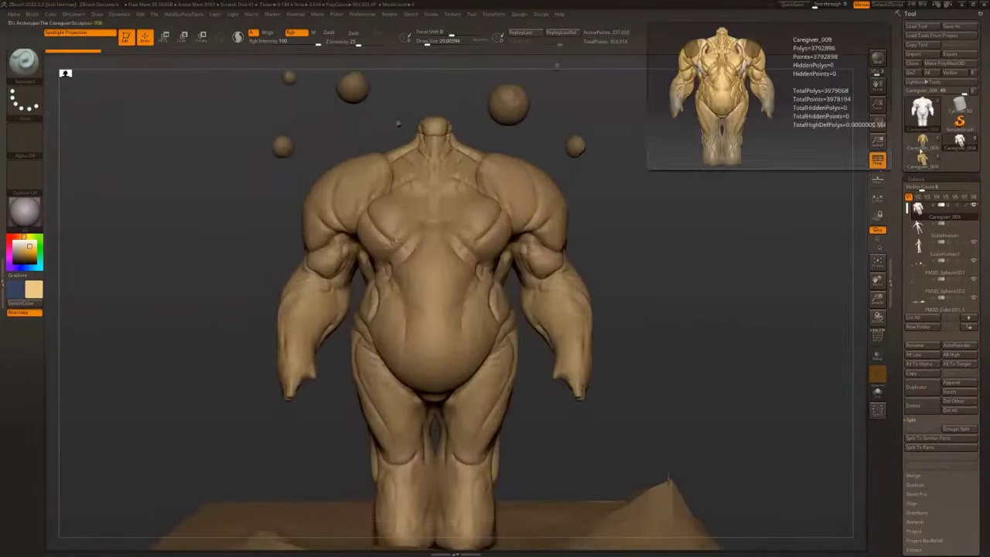
{"action": "left_click", "coordinate": [926, 147]}
{"action": "left_click", "coordinate": [926, 149]}
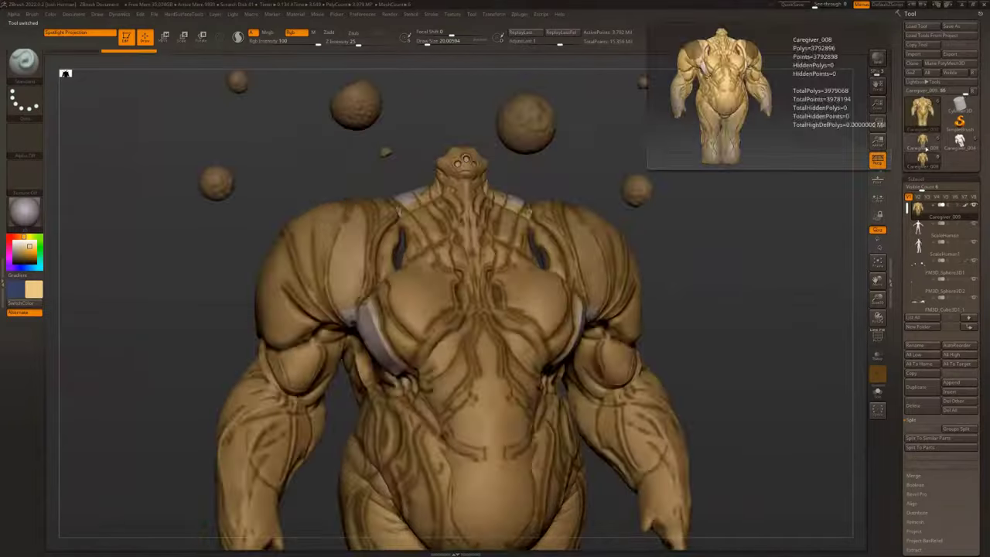
{"action": "left_click", "coordinate": [926, 148]}
Swap the painting colours with the ground plane selected and make the creature's body the active subtool.
{"action": "left_click", "coordinate": [628, 424], "text": "alt"}
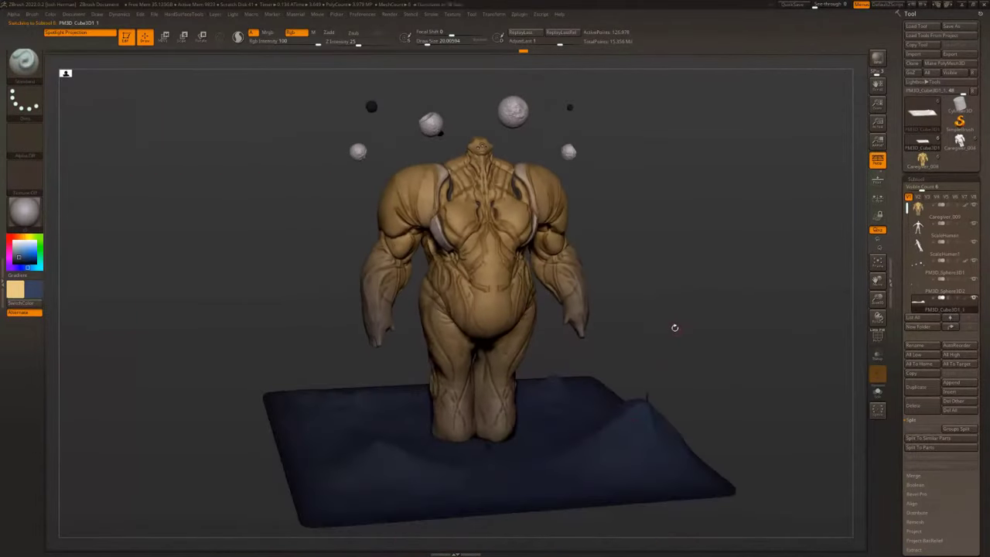
{"action": "key", "text": "v"}
{"action": "left_click_drag", "start_coordinate": [673, 318], "coordinate": [634, 302]}
{"action": "left_click", "coordinate": [561, 299], "text": "alt"}
{"action": "left_click", "coordinate": [524, 249]}
{"action": "left_click", "coordinate": [539, 302]}
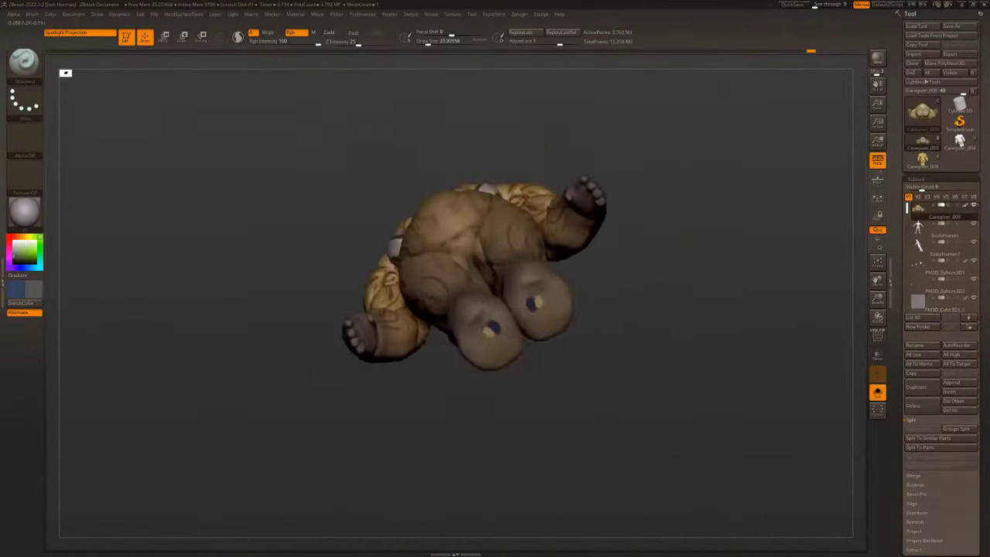
Turn off Solo mode, swap the painting colours with the ground plane selected and undo the last change.
{"action": "mouse_move", "coordinate": [743, 178]}
{"action": "left_mouse_down"}
{"action": "mouse_move", "coordinate": [750, 276]}
{"action": "mouse_move", "coordinate": [745, 181]}
{"action": "left_mouse_up"}
{"action": "left_click", "coordinate": [877, 392]}
{"action": "left_click", "coordinate": [602, 380], "text": "alt"}
{"action": "key", "text": "v"}
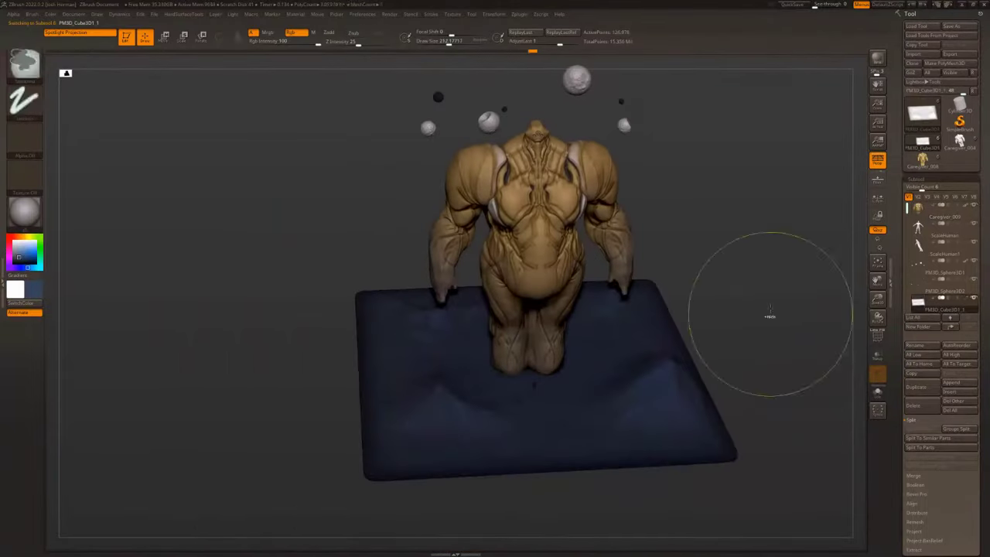
{"action": "key", "text": "ctrl+z"}
Try a stroke with a larger brush beside the front-view figure's arm on Layer 2 in Photoshop.
{"action": "mouse_move", "coordinate": [50, 316]}
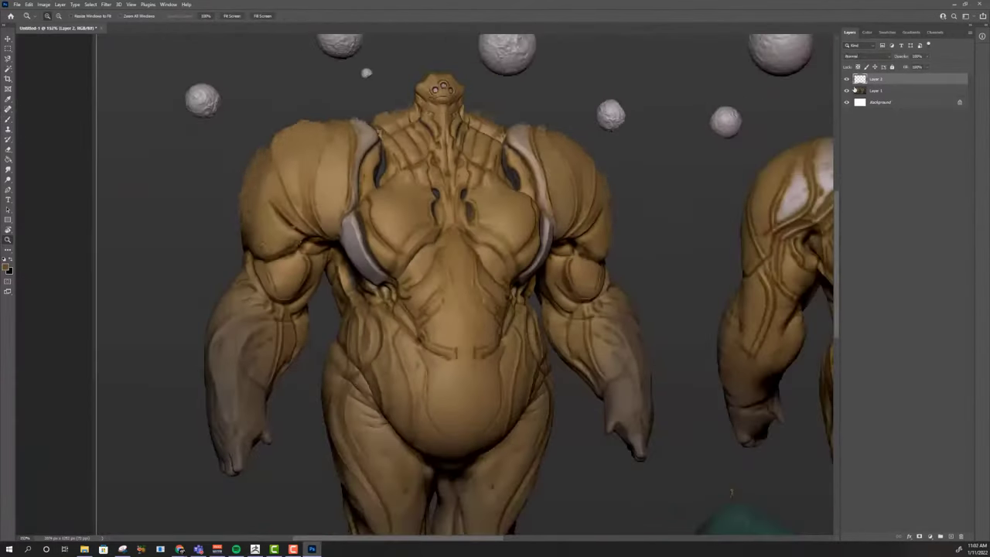
{"action": "key", "text": "bracketright"}
{"action": "key", "text": "bracketright"}
{"action": "key", "text": "bracketright"}
{"action": "key", "text": "bracketright"}
{"action": "key", "text": "bracketright"}
{"action": "key", "text": "bracketright"}
{"action": "key", "text": "bracketright"}
{"action": "key", "text": "bracketright"}
{"action": "left_click_drag", "start_coordinate": [700, 203], "coordinate": [648, 407]}
{"action": "key", "text": "ctrl+z"}
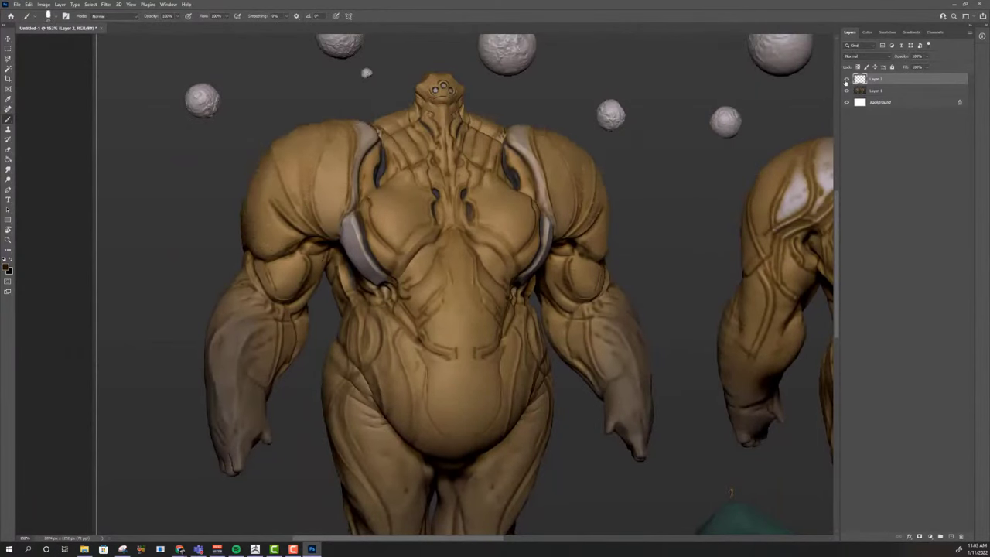
Return to the creature sculpt in ZBrush and choose an alpha for the Standard brush.
{"action": "left_click", "coordinate": [180, 550]}
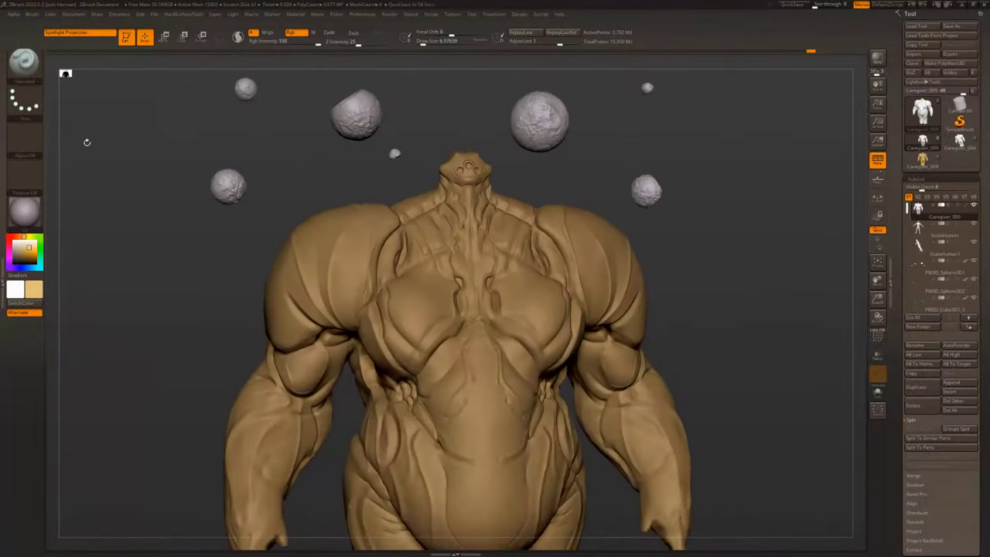
{"action": "left_click_drag", "start_coordinate": [87, 143], "coordinate": [126, 127]}
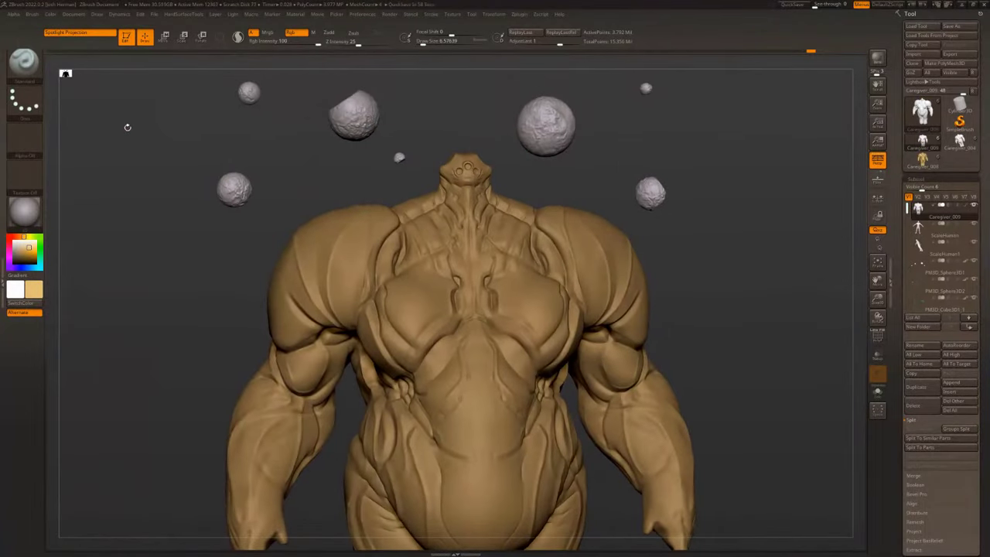
{"action": "left_click", "coordinate": [25, 140]}
{"action": "left_click", "coordinate": [65, 293]}
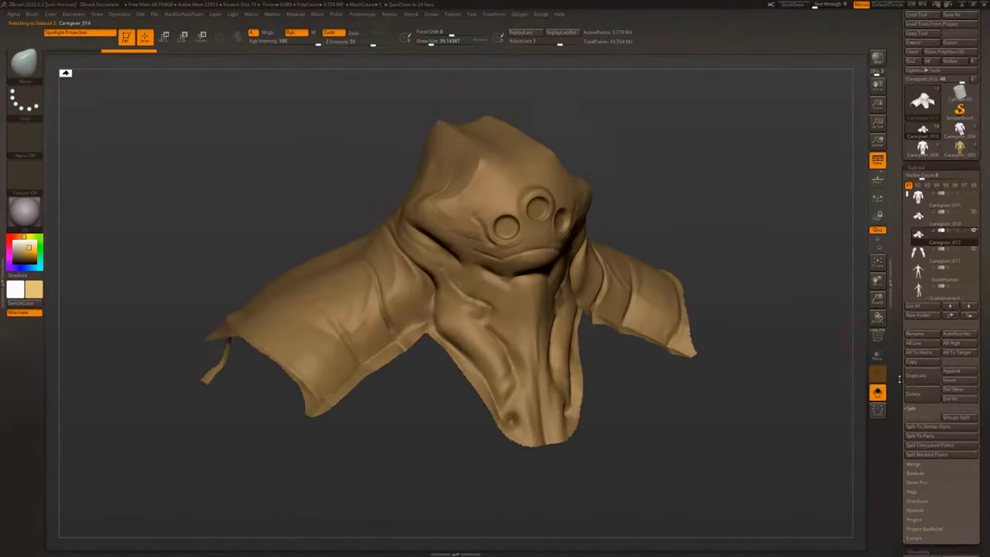
Examine the separated head, arm and torso subtools and the torso's remeshed topology.
{"action": "left_click_drag", "start_coordinate": [899, 379], "coordinate": [897, 34]}
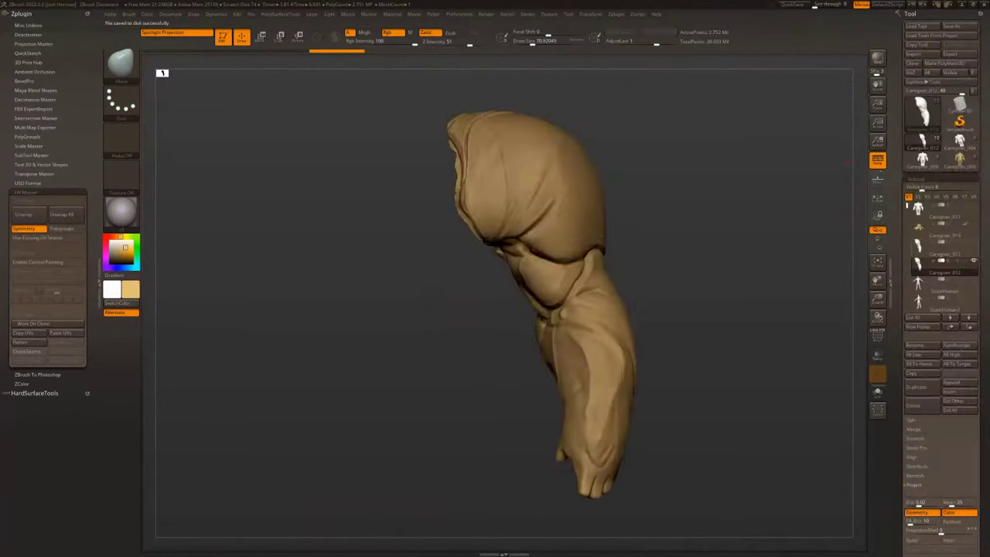
{"action": "left_click", "coordinate": [917, 368]}
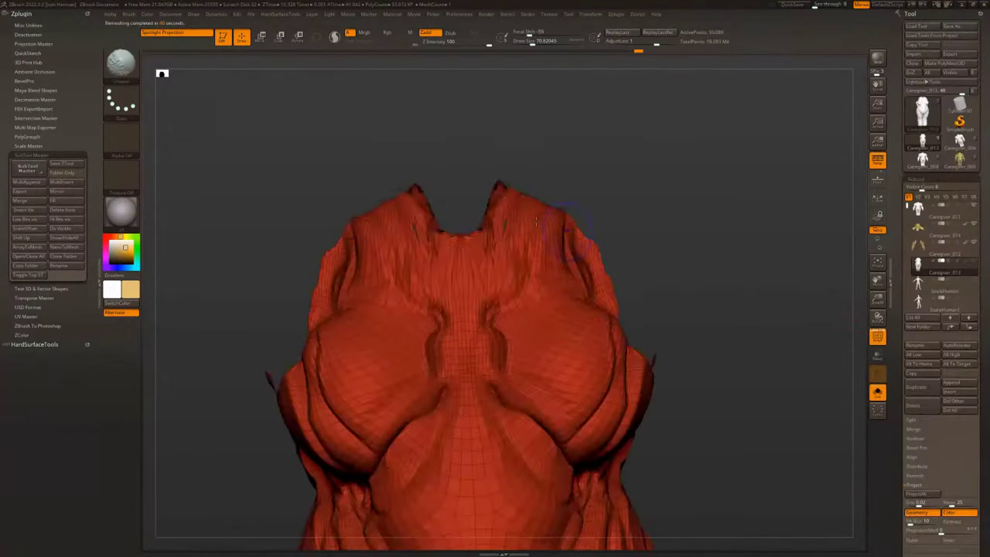
{"action": "left_click_drag", "start_coordinate": [696, 232], "coordinate": [594, 282]}
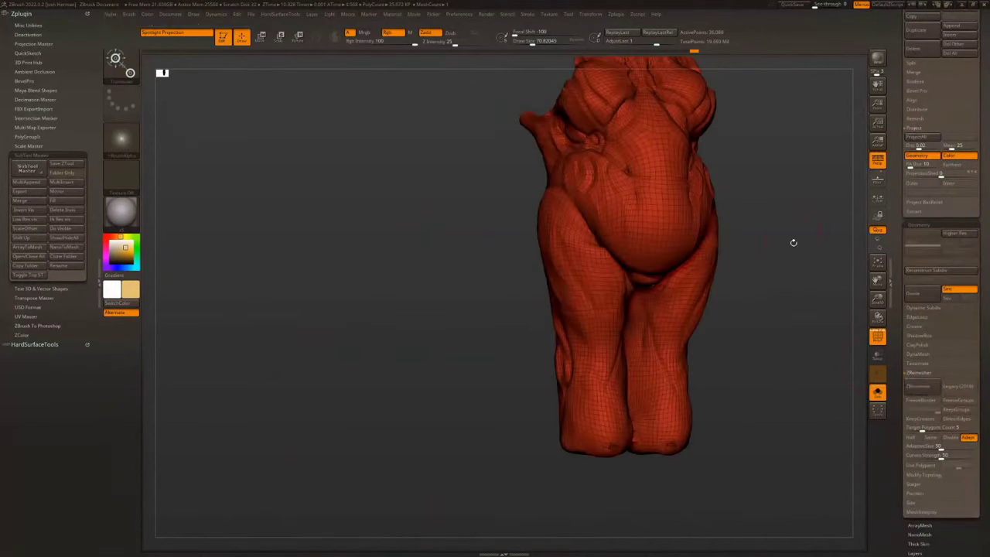
{"action": "mouse_move", "coordinate": [792, 243]}
{"action": "left_mouse_down"}
{"action": "mouse_move", "coordinate": [800, 349]}
{"action": "mouse_move", "coordinate": [694, 403]}
{"action": "left_mouse_up"}
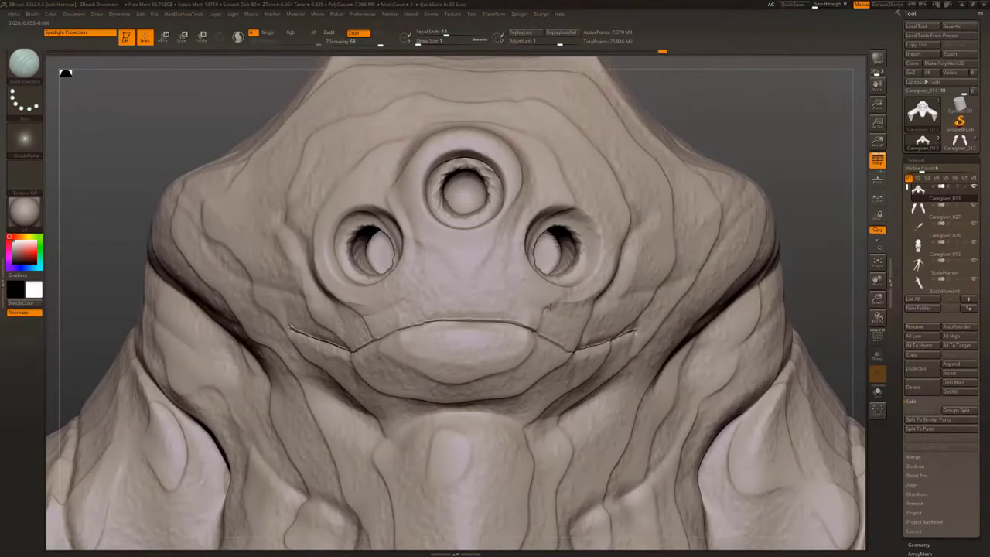
Carve thin crease lines around the eye sockets and forehead of the creature's head with a fine brush.
{"action": "key", "text": "b"}
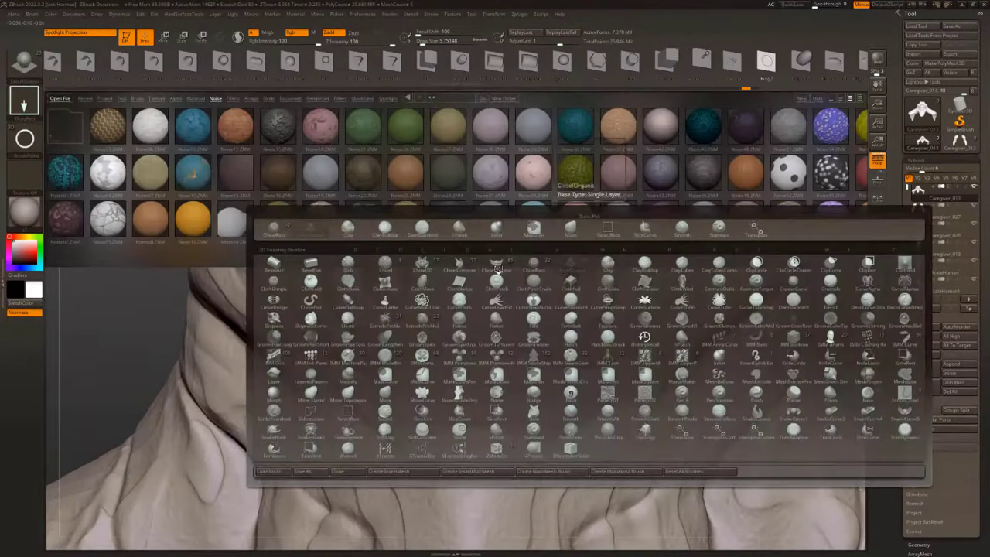
{"action": "key", "text": "comma"}
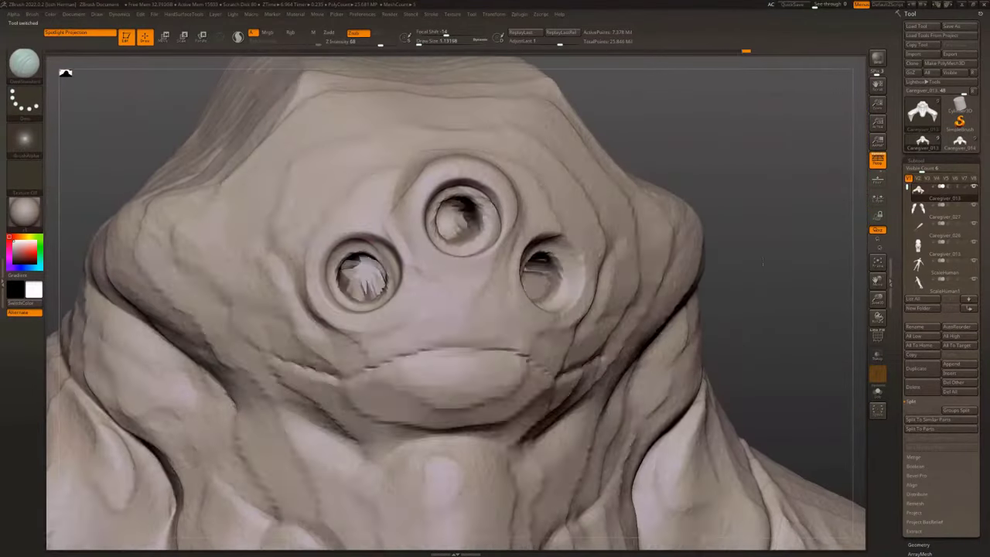
{"action": "left_click_drag", "start_coordinate": [797, 127], "coordinate": [757, 143]}
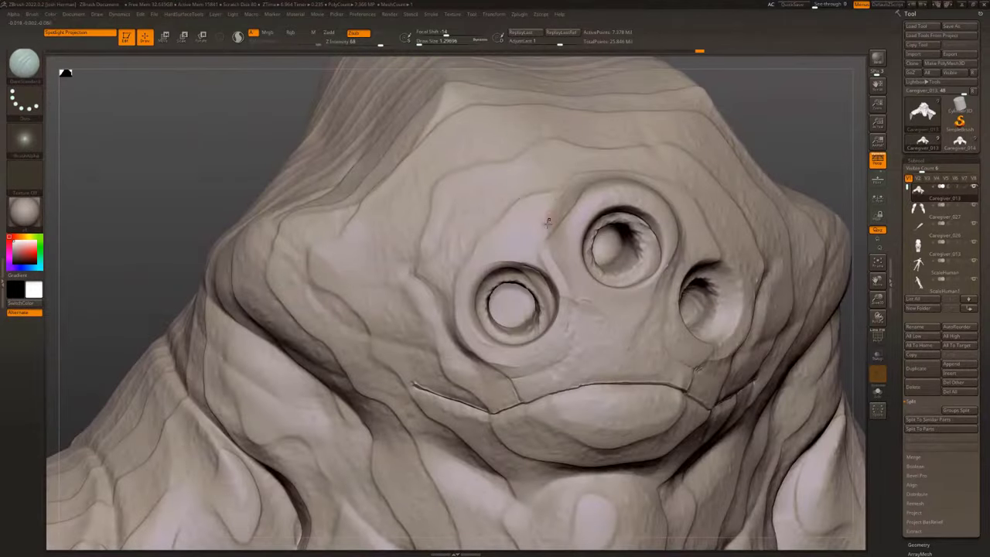
{"action": "left_click_drag", "start_coordinate": [537, 234], "coordinate": [658, 281]}
{"action": "left_click_drag", "start_coordinate": [557, 263], "coordinate": [603, 291]}
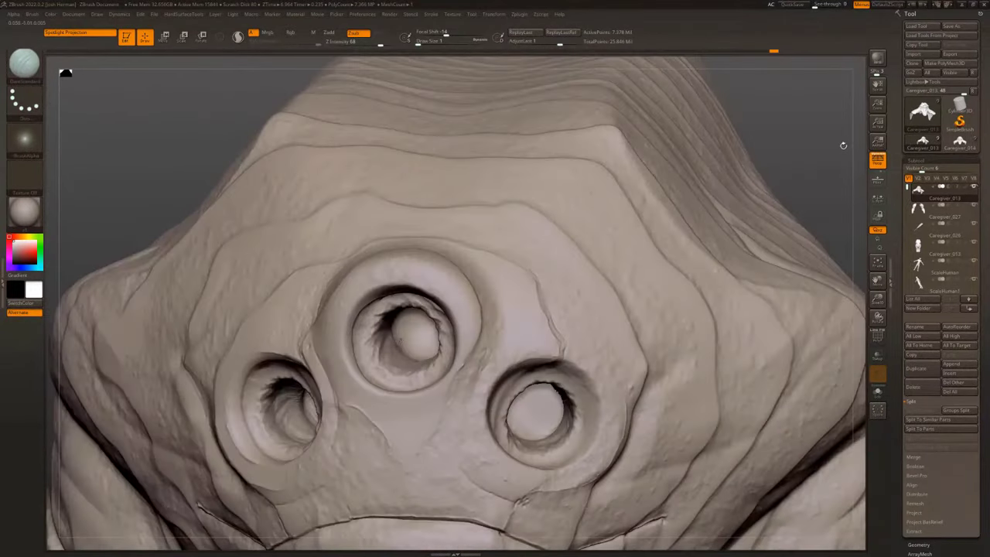
{"action": "left_click_drag", "start_coordinate": [843, 145], "coordinate": [835, 217]}
{"action": "left_click_drag", "start_coordinate": [464, 253], "coordinate": [482, 250]}
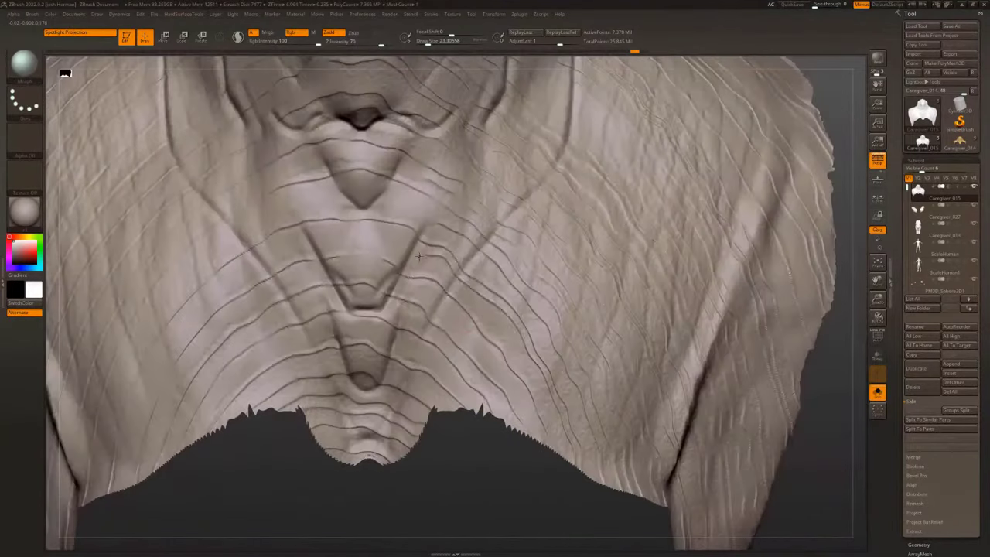
Select the DamStandard brush and reduce its draw size to about 5.75 for the neck and chest skin.
{"action": "mouse_move", "coordinate": [511, 495]}
{"action": "left_mouse_down"}
{"action": "mouse_move", "coordinate": [546, 495]}
{"action": "mouse_move", "coordinate": [495, 503]}
{"action": "mouse_move", "coordinate": [535, 519]}
{"action": "left_mouse_up"}
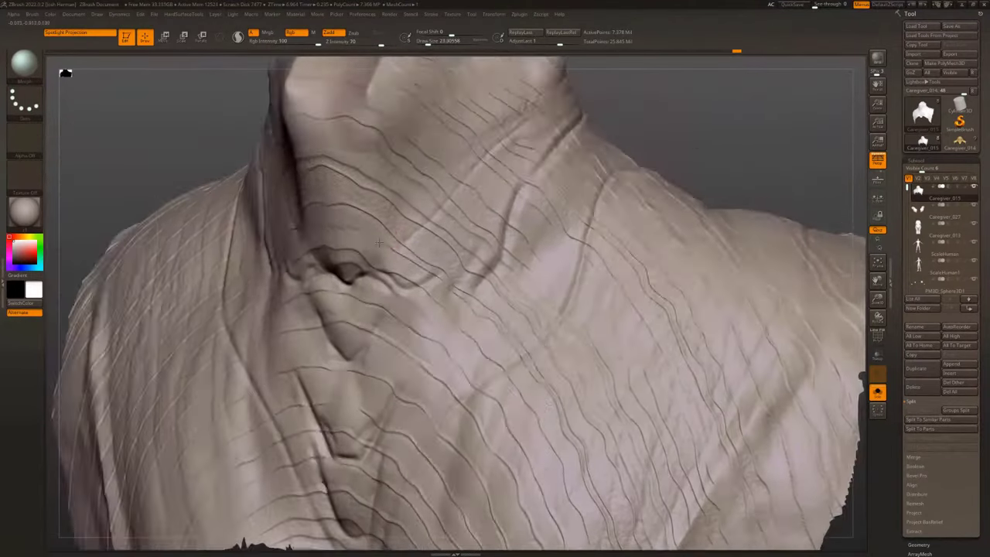
{"action": "left_click_drag", "start_coordinate": [832, 349], "coordinate": [728, 387]}
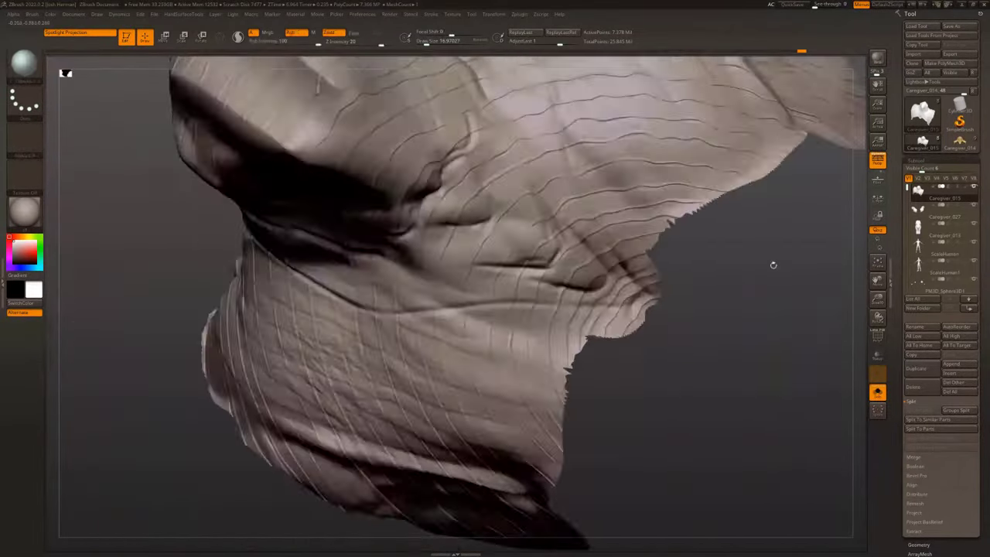
{"action": "left_click_drag", "start_coordinate": [773, 265], "coordinate": [774, 363]}
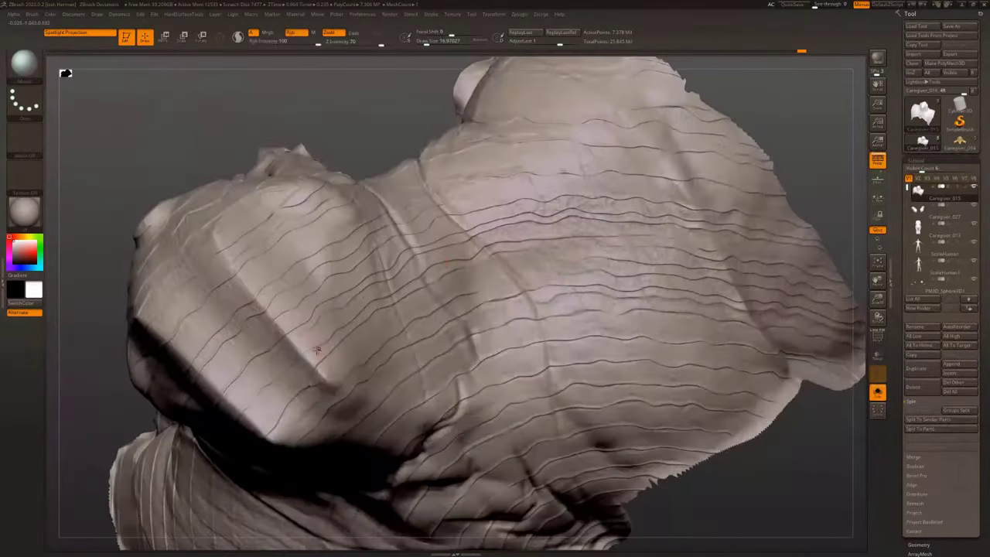
{"action": "key", "text": "b"}
{"action": "key", "text": "d"}
{"action": "key", "text": "s"}
{"action": "key", "text": "s"}
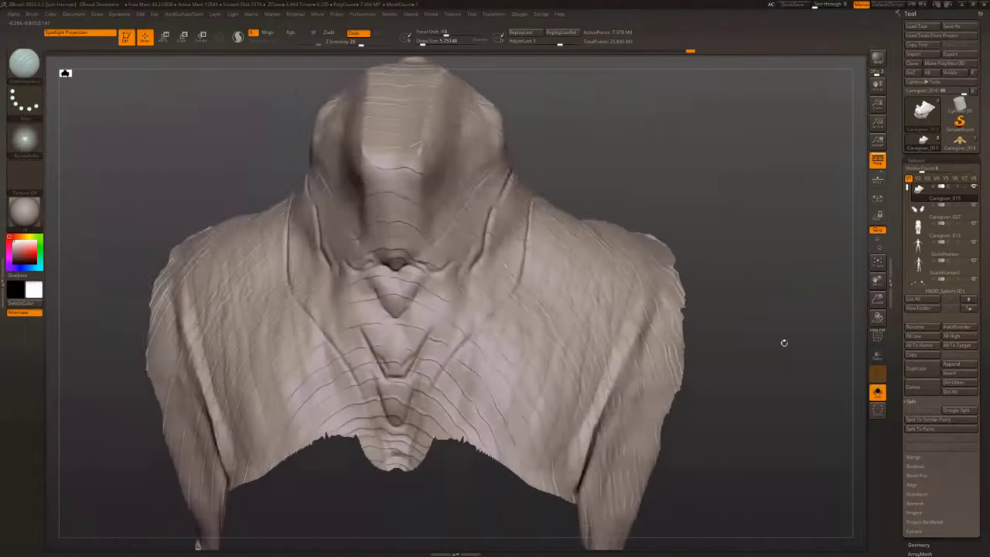
Turn off Solo mode to redisplay the whole creature and switch between its body-part subtools.
{"action": "left_click_drag", "start_coordinate": [784, 342], "coordinate": [814, 277]}
{"action": "left_click", "coordinate": [879, 392]}
{"action": "left_click", "coordinate": [435, 186], "text": "alt"}
{"action": "left_click_drag", "start_coordinate": [931, 542], "coordinate": [930, 401]}
{"action": "left_click", "coordinate": [919, 370]}
{"action": "left_click_drag", "start_coordinate": [743, 263], "coordinate": [636, 246]}
{"action": "left_click", "coordinate": [470, 258], "text": "alt"}
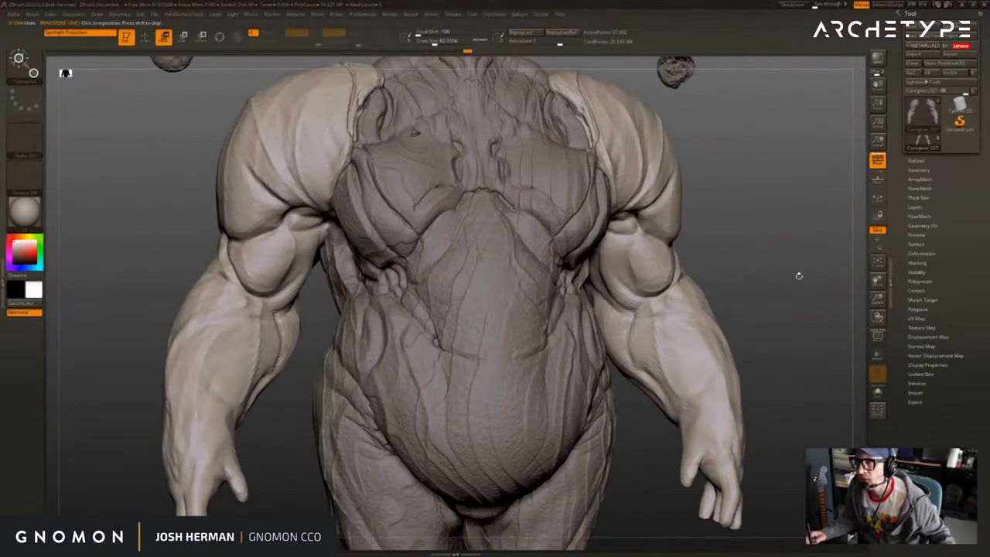
Reduce the draw size to about 31 and reactivate the Move transpose tool on the arms subtool.
{"action": "key", "text": "q"}
{"action": "key", "text": "s"}
{"action": "left_click", "coordinate": [807, 276]}
{"action": "mouse_move", "coordinate": [806, 276]}
{"action": "left_mouse_down", "text": "alt"}
{"action": "mouse_move", "coordinate": [828, 256]}
{"action": "mouse_move", "coordinate": [797, 236]}
{"action": "left_mouse_up", "text": "alt"}
{"action": "key", "text": "w"}
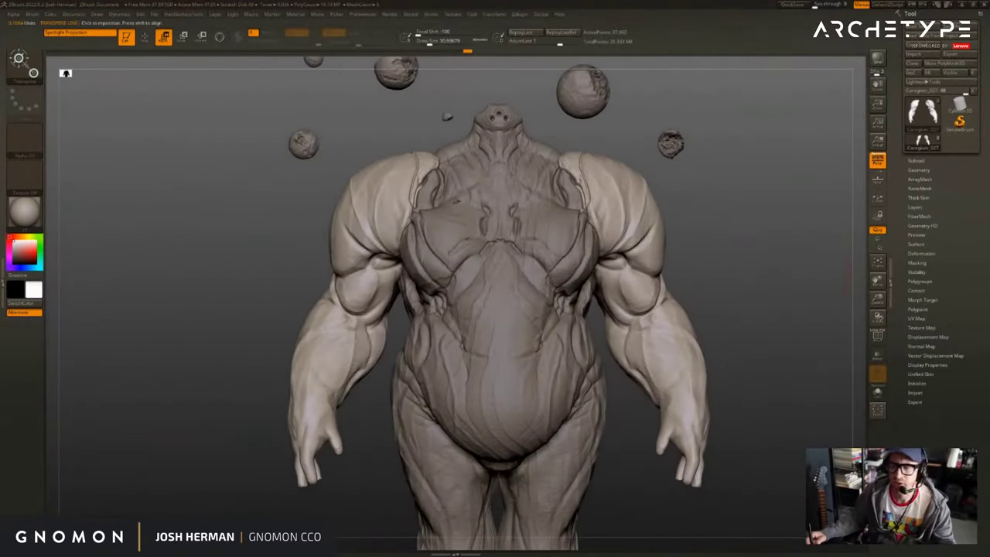
Raise the arms subtool by one subdivision level, return to Draw mode and make the torso the active subtool.
{"action": "left_click_drag", "start_coordinate": [847, 274], "coordinate": [835, 261], "text": "alt"}
{"action": "key", "text": "d"}
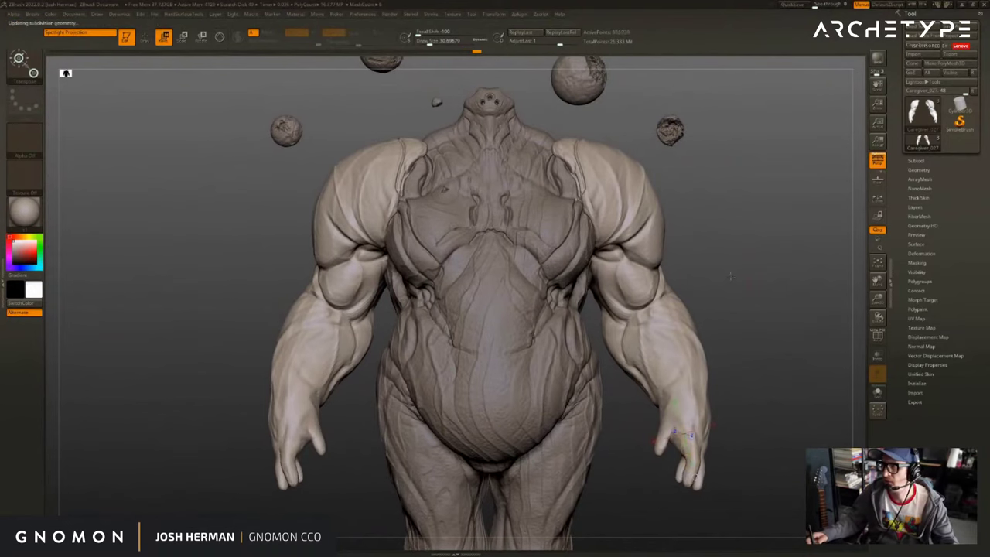
{"action": "key", "text": "q"}
{"action": "mouse_move", "coordinate": [760, 267]}
{"action": "left_mouse_down", "text": "alt"}
{"action": "mouse_move", "coordinate": [728, 298]}
{"action": "mouse_move", "coordinate": [777, 316]}
{"action": "left_mouse_up", "text": "alt"}
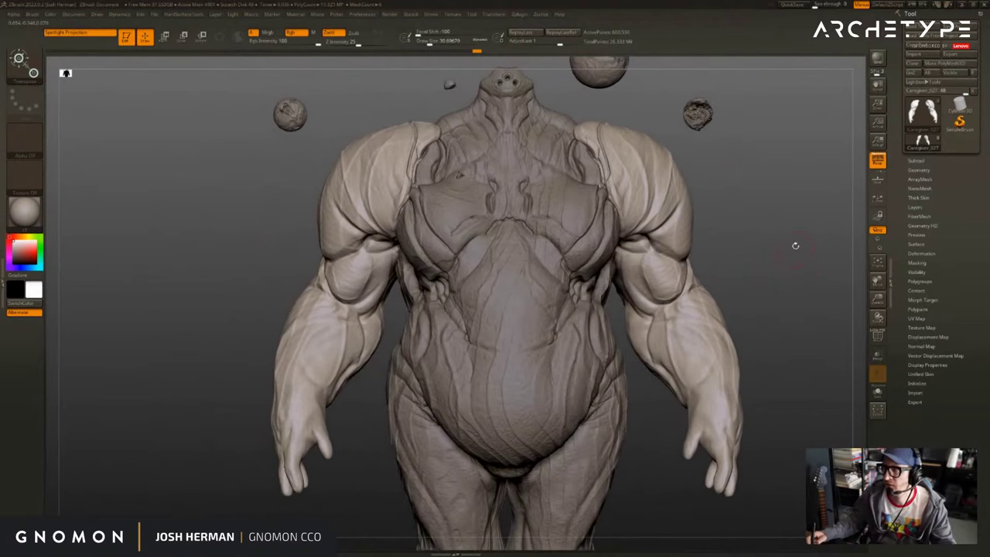
{"action": "left_click_drag", "start_coordinate": [795, 246], "coordinate": [722, 253], "text": "alt"}
{"action": "left_click", "coordinate": [492, 115], "text": "alt"}
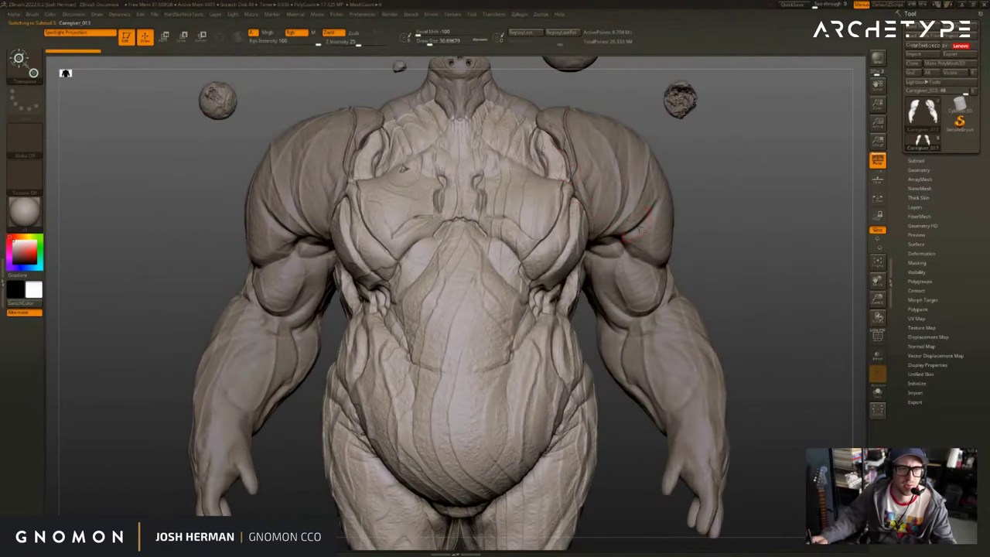
Make the head-and-neck subtool active in Draw mode and frame it in the view.
{"action": "key", "text": "w"}
{"action": "left_click", "coordinate": [539, 105], "text": "alt"}
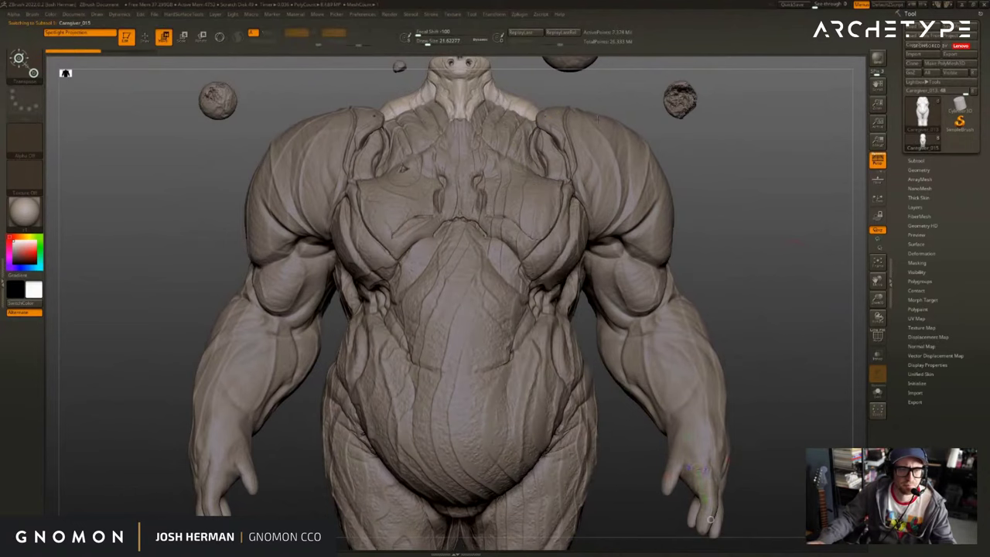
{"action": "key", "text": "q"}
{"action": "key", "text": "f"}
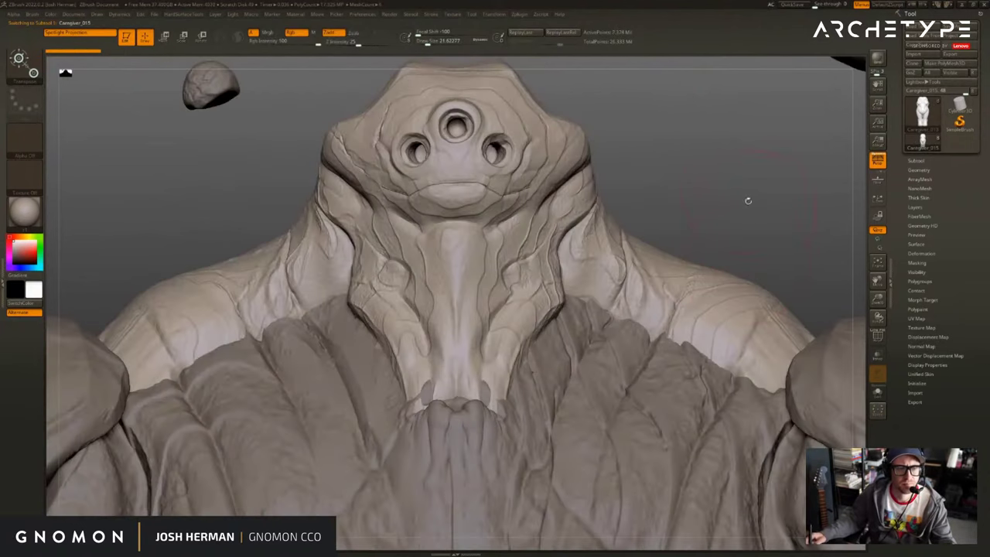
Stroke the lower tip of the neck with a draw size of about 9, then make the torso the active subtool.
{"action": "right_click_drag", "start_coordinate": [747, 201], "coordinate": [769, 249]}
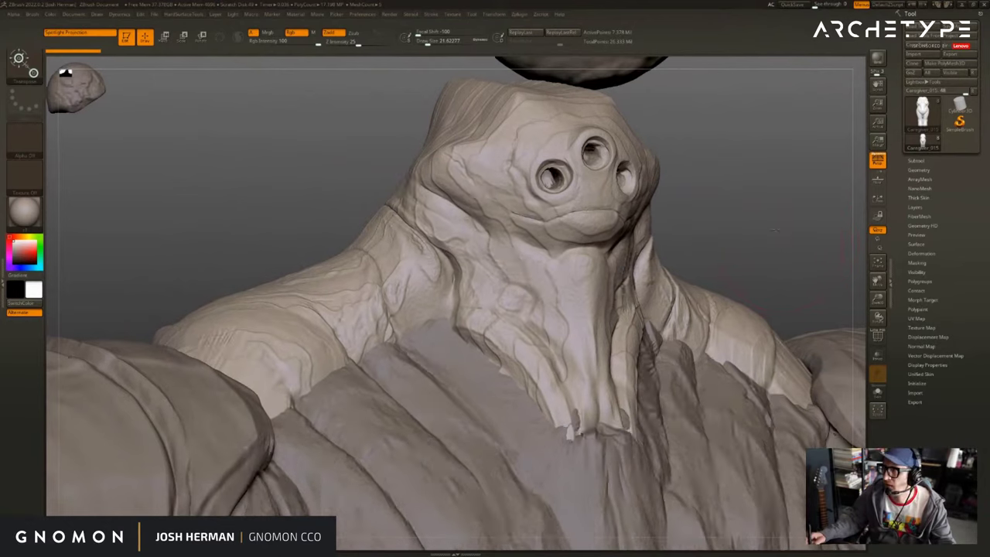
{"action": "left_click_drag", "start_coordinate": [814, 252], "coordinate": [741, 257], "text": "alt"}
{"action": "key", "text": "s"}
{"action": "left_click_drag", "start_coordinate": [577, 358], "coordinate": [574, 358]}
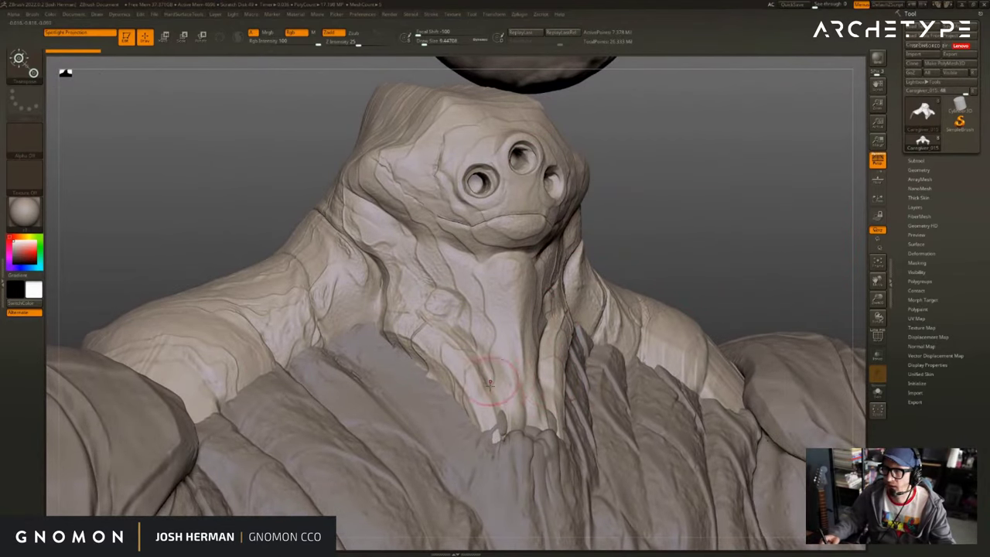
{"action": "left_click_drag", "start_coordinate": [499, 423], "coordinate": [507, 430]}
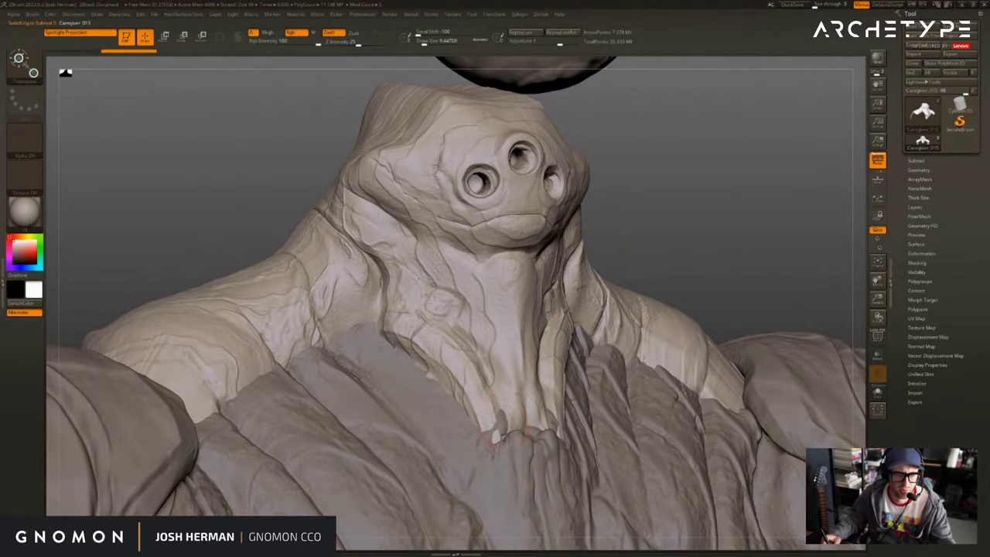
{"action": "left_click", "coordinate": [502, 429], "text": "alt"}
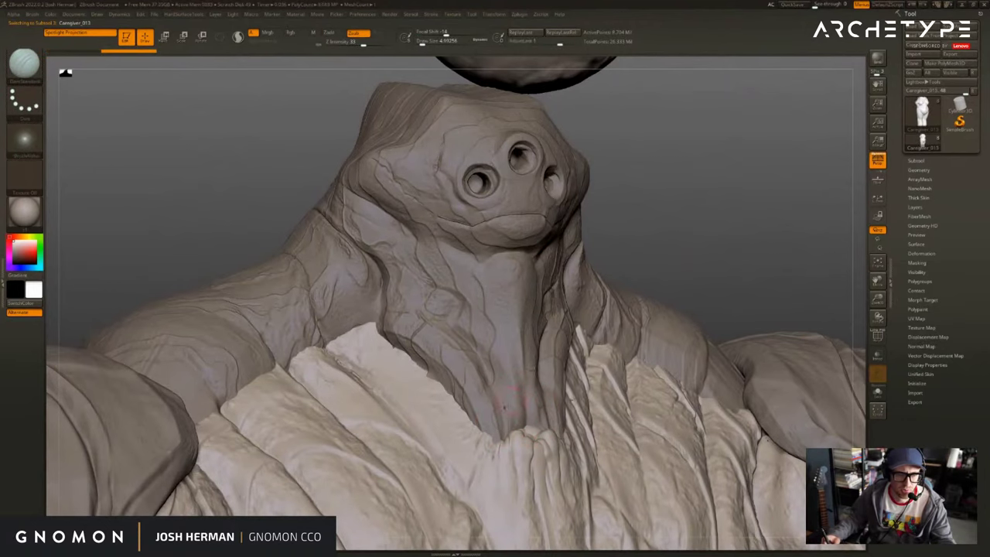
Examine the whole creature's scale against the tiny human figure standing on the hill of the base.
{"action": "mouse_move", "coordinate": [707, 252]}
{"action": "left_mouse_down"}
{"action": "mouse_move", "coordinate": [703, 243]}
{"action": "mouse_move", "coordinate": [683, 318]}
{"action": "mouse_move", "coordinate": [623, 190]}
{"action": "left_mouse_up"}
{"action": "mouse_move", "coordinate": [780, 283]}
{"action": "left_mouse_down", "text": "alt"}
{"action": "mouse_move", "coordinate": [761, 288]}
{"action": "mouse_move", "coordinate": [795, 248]}
{"action": "mouse_move", "coordinate": [762, 278]}
{"action": "mouse_move", "coordinate": [793, 283]}
{"action": "mouse_move", "coordinate": [793, 225]}
{"action": "mouse_move", "coordinate": [763, 314]}
{"action": "mouse_move", "coordinate": [766, 263]}
{"action": "mouse_move", "coordinate": [757, 275]}
{"action": "mouse_move", "coordinate": [752, 258]}
{"action": "mouse_move", "coordinate": [754, 313]}
{"action": "mouse_move", "coordinate": [746, 280]}
{"action": "left_mouse_up", "text": "alt"}
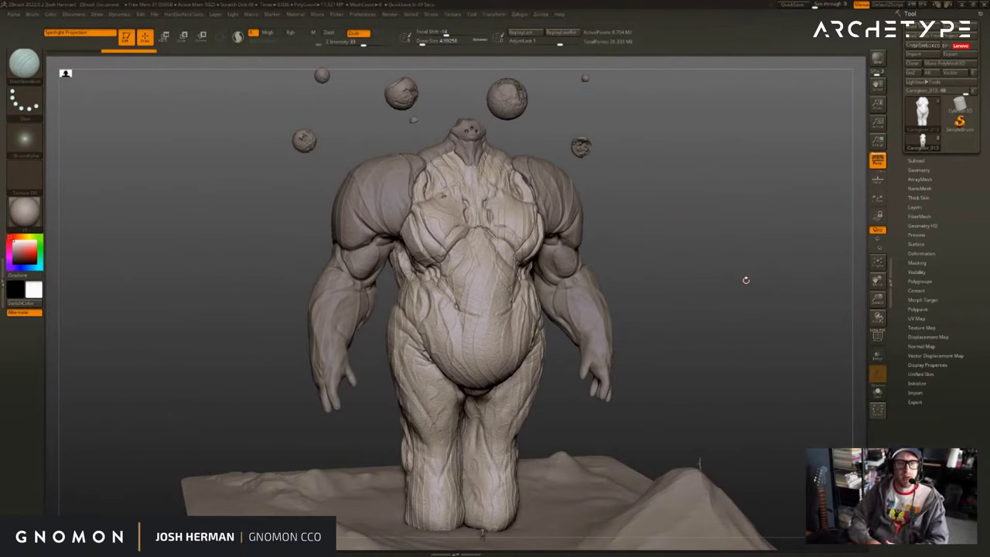
{"action": "left_click_drag", "start_coordinate": [720, 379], "coordinate": [660, 356], "text": "alt"}
{"action": "left_click", "coordinate": [643, 437], "text": "alt"}
{"action": "left_click_drag", "start_coordinate": [727, 414], "coordinate": [685, 408]}
{"action": "left_click_drag", "start_coordinate": [719, 411], "coordinate": [763, 306], "text": "alt"}
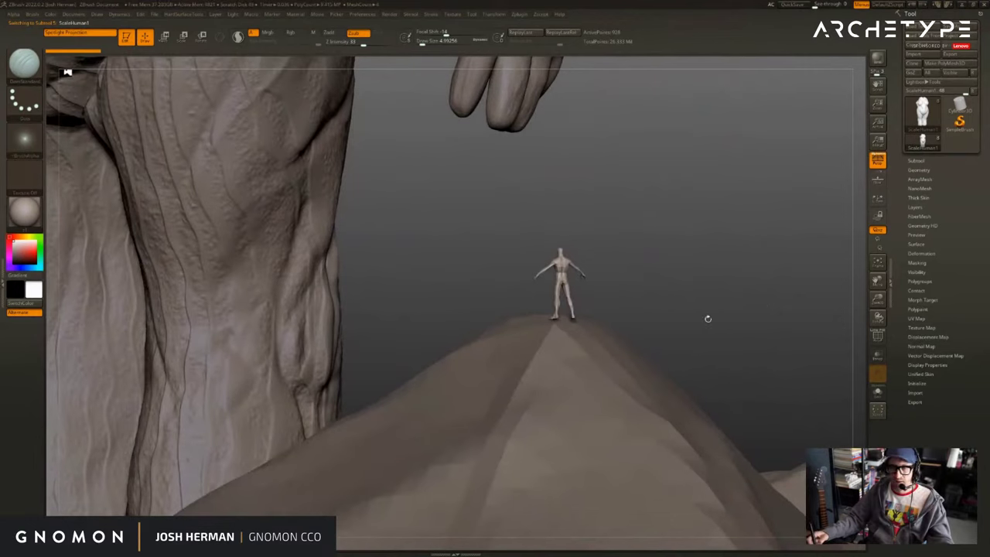
{"action": "left_click_drag", "start_coordinate": [671, 270], "coordinate": [702, 321], "text": "alt"}
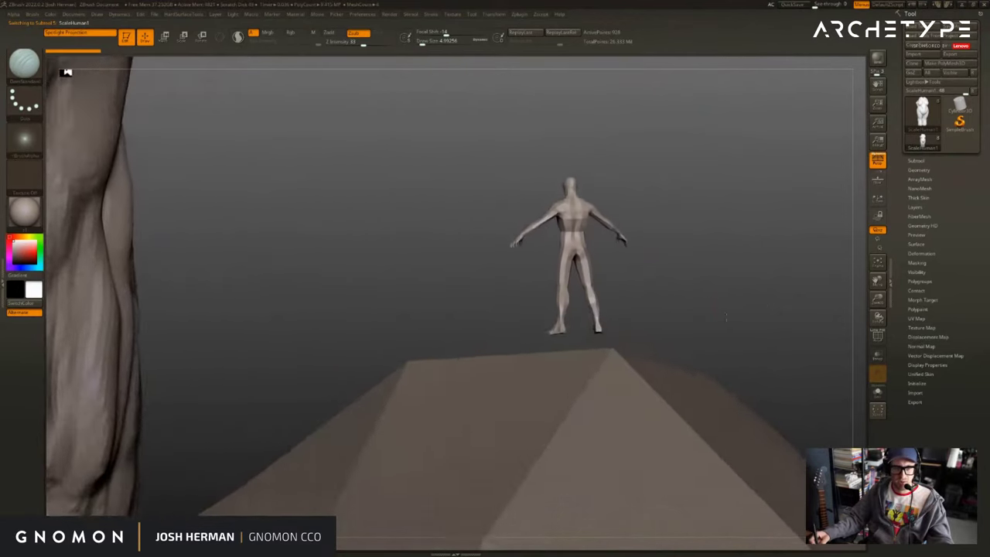
{"action": "left_click_drag", "start_coordinate": [774, 298], "coordinate": [774, 277]}
{"action": "left_click_drag", "start_coordinate": [698, 314], "coordinate": [730, 294]}
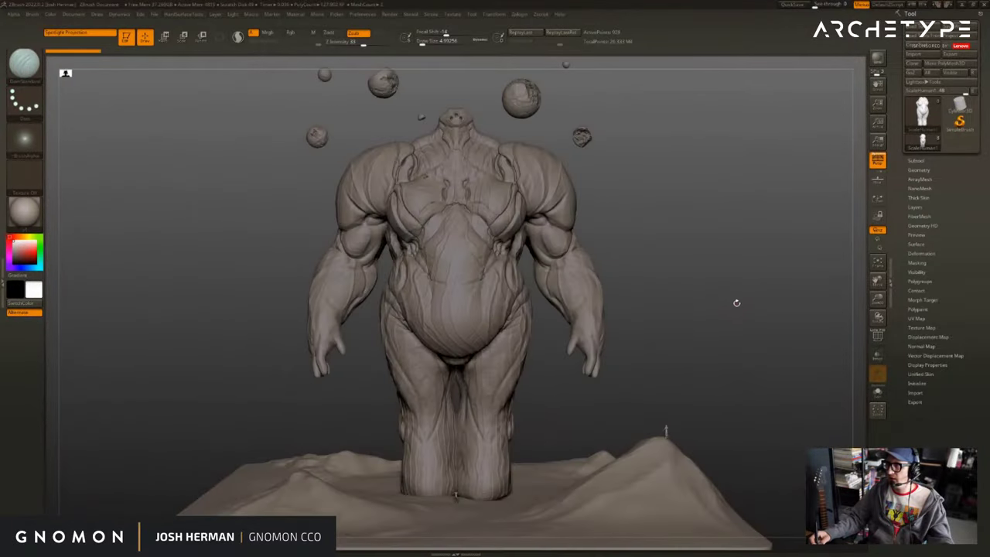
{"action": "left_click_drag", "start_coordinate": [738, 302], "coordinate": [766, 262]}
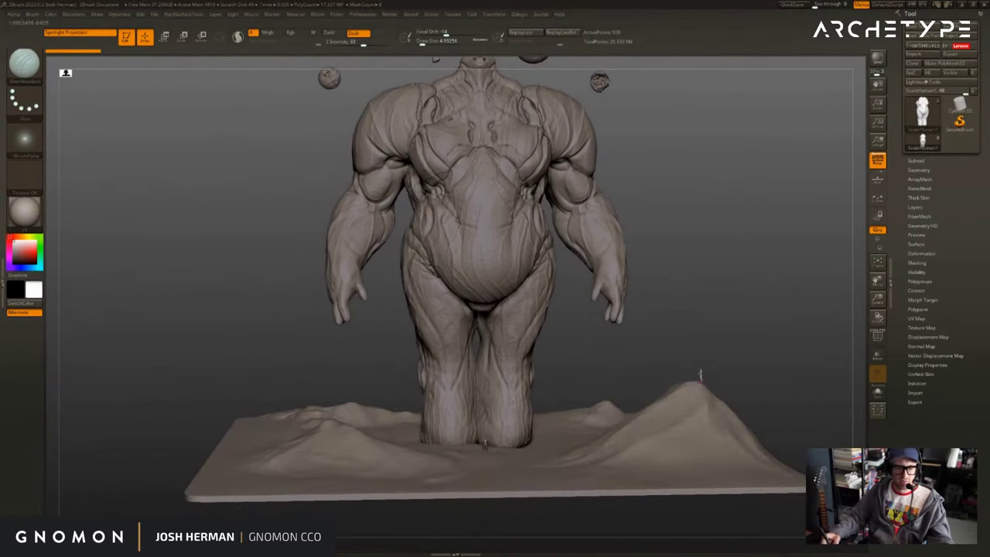
{"action": "left_click_drag", "start_coordinate": [605, 332], "coordinate": [624, 361], "text": "alt"}
{"action": "left_click_drag", "start_coordinate": [716, 328], "coordinate": [705, 356]}
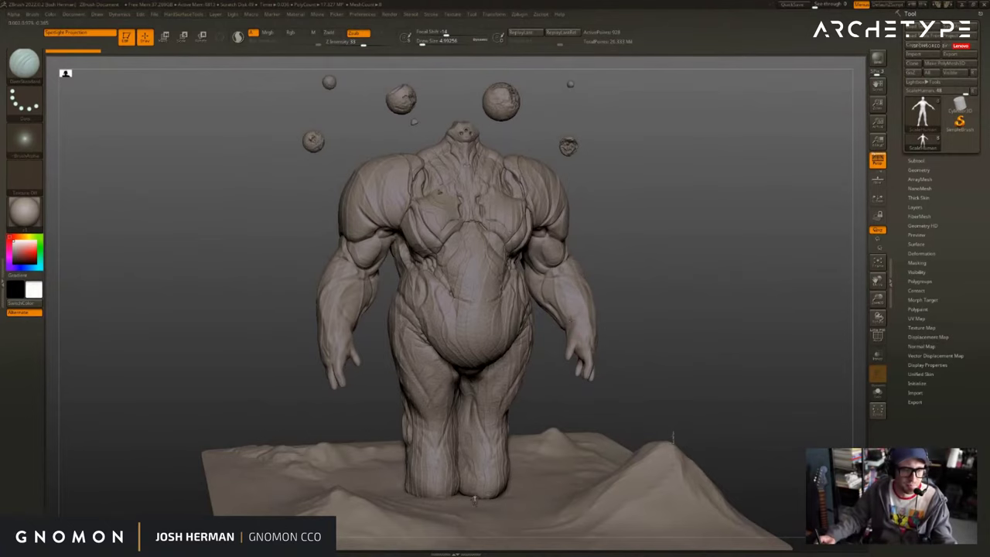
Make the arms the active subtool with the whole creature in view.
{"action": "left_click", "coordinate": [574, 316], "text": "alt"}
{"action": "left_click_drag", "start_coordinate": [641, 305], "coordinate": [679, 319], "text": "alt"}
{"action": "left_click_drag", "start_coordinate": [679, 319], "coordinate": [677, 284], "text": "alt"}
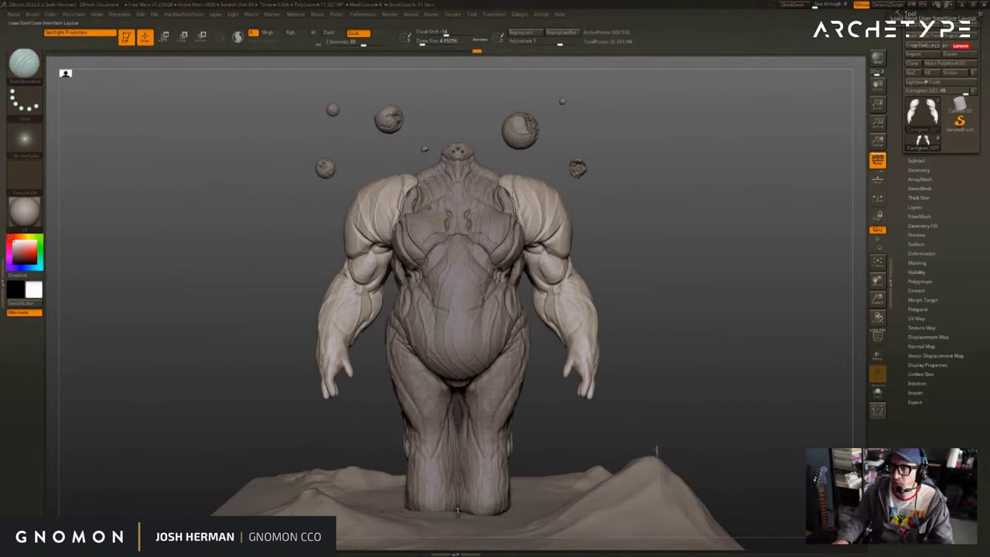
Switch to the browser and enlarge the Archetype Trello board to review its cards.
{"action": "left_click_drag", "start_coordinate": [480, 541], "coordinate": [229, 124]}
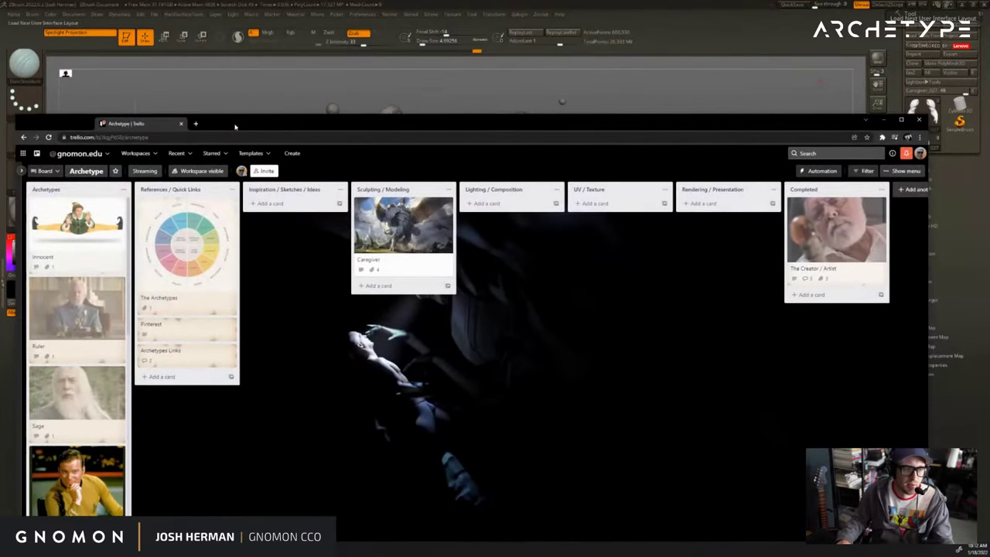
{"action": "double_click", "coordinate": [237, 126]}
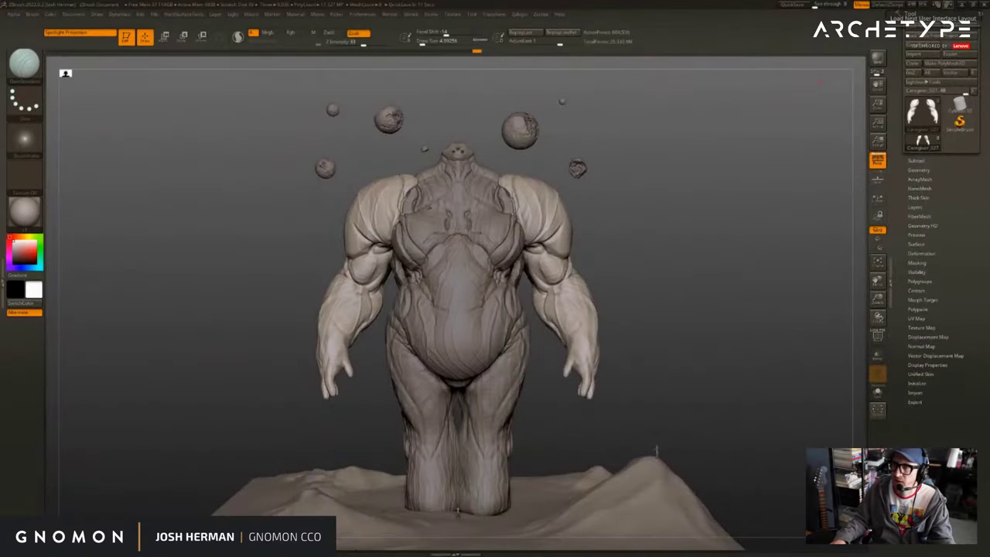
Return to ZBrush, isolate the arms in Solo mode at the hands and lower them by two subdivision levels.
{"action": "left_click_drag", "start_coordinate": [738, 205], "coordinate": [677, 185]}
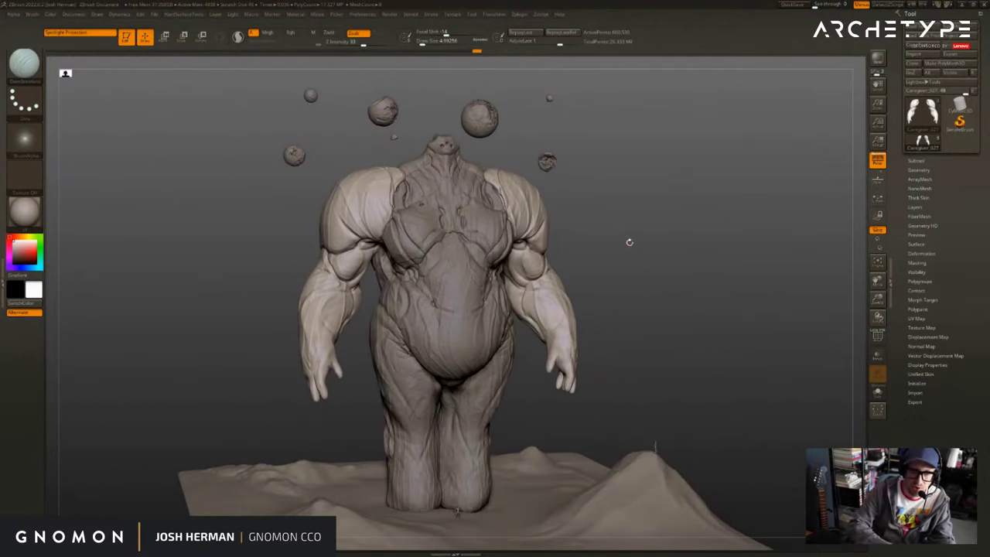
{"action": "mouse_move", "coordinate": [662, 248]}
{"action": "left_mouse_down", "text": "alt"}
{"action": "mouse_move", "coordinate": [711, 276]}
{"action": "mouse_move", "coordinate": [681, 310]}
{"action": "mouse_move", "coordinate": [693, 310]}
{"action": "left_mouse_up", "text": "alt"}
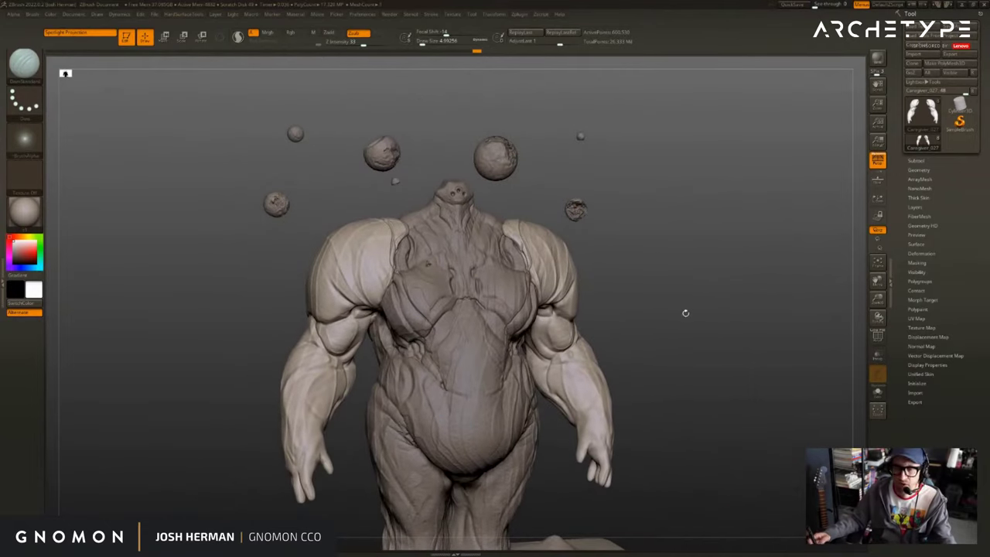
{"action": "left_click_drag", "start_coordinate": [703, 377], "coordinate": [670, 285], "text": "alt"}
{"action": "mouse_move", "coordinate": [662, 321]}
{"action": "left_mouse_down"}
{"action": "mouse_move", "coordinate": [639, 321]}
{"action": "mouse_move", "coordinate": [712, 343]}
{"action": "mouse_move", "coordinate": [672, 335]}
{"action": "mouse_move", "coordinate": [713, 333]}
{"action": "mouse_move", "coordinate": [687, 336]}
{"action": "mouse_move", "coordinate": [701, 356]}
{"action": "left_mouse_up"}
{"action": "left_click", "coordinate": [712, 343]}
{"action": "key", "text": "shift+d"}
{"action": "key", "text": "shift+d"}
Build up the back of the hand and the knuckles with the ClayBuildup brush at a draw size of about 18.
{"action": "key", "text": "b"}
{"action": "key", "text": "c"}
{"action": "key", "text": "b"}
{"action": "key", "text": "s"}
{"action": "left_click_drag", "start_coordinate": [559, 376], "coordinate": [547, 365]}
{"action": "left_click_drag", "start_coordinate": [632, 359], "coordinate": [591, 377]}
{"action": "left_click_drag", "start_coordinate": [661, 370], "coordinate": [608, 369]}
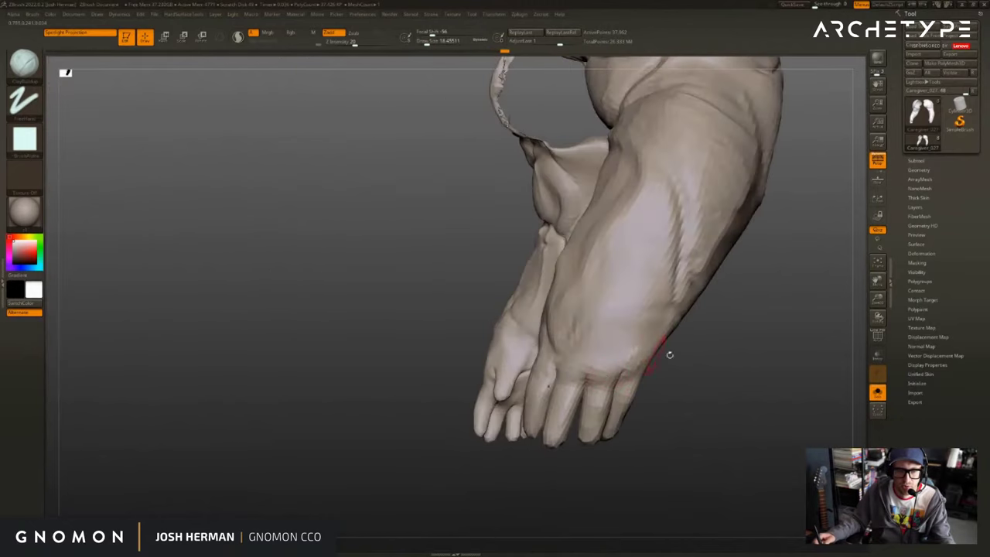
{"action": "mouse_move", "coordinate": [670, 354]}
{"action": "left_mouse_down"}
{"action": "mouse_move", "coordinate": [700, 358]}
{"action": "mouse_move", "coordinate": [613, 375]}
{"action": "mouse_move", "coordinate": [664, 394]}
{"action": "mouse_move", "coordinate": [621, 392]}
{"action": "mouse_move", "coordinate": [575, 407]}
{"action": "mouse_move", "coordinate": [629, 403]}
{"action": "mouse_move", "coordinate": [574, 408]}
{"action": "mouse_move", "coordinate": [633, 406]}
{"action": "mouse_move", "coordinate": [621, 400]}
{"action": "mouse_move", "coordinate": [630, 418]}
{"action": "left_mouse_up"}
Swell the fingers with the Inflat brush and define their separations with DamStandard at a draw size of about 15.5.
{"action": "key", "text": "b"}
{"action": "key", "text": "i"}
{"action": "key", "text": "n"}
{"action": "key", "text": "s"}
{"action": "key", "text": "b"}
{"action": "key", "text": "d"}
{"action": "key", "text": "s"}
{"action": "mouse_move", "coordinate": [763, 415]}
{"action": "left_mouse_down"}
{"action": "mouse_move", "coordinate": [720, 410]}
{"action": "mouse_move", "coordinate": [731, 428]}
{"action": "mouse_move", "coordinate": [752, 423]}
{"action": "mouse_move", "coordinate": [710, 425]}
{"action": "mouse_move", "coordinate": [713, 436]}
{"action": "left_mouse_up"}
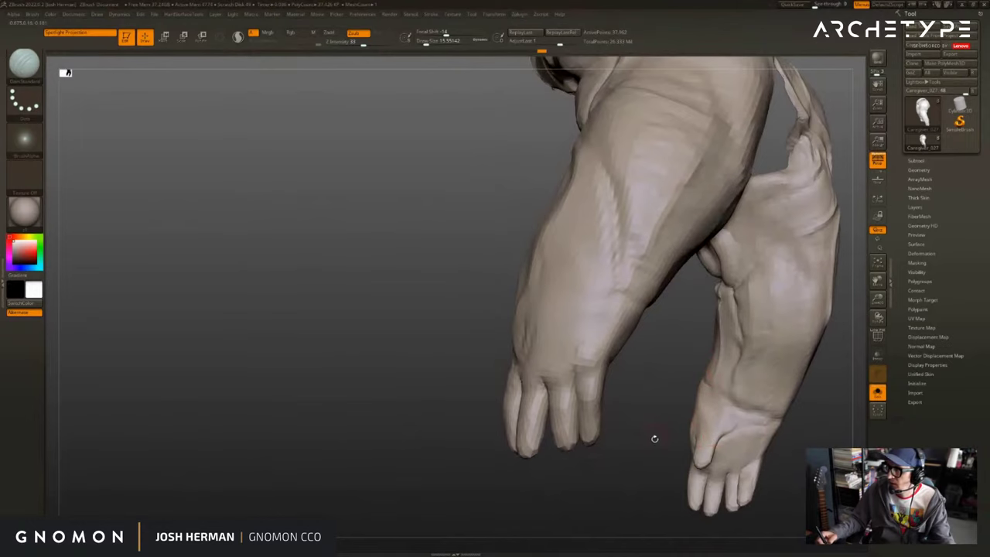
Raise the arms by one subdivision level and refine the hand's creases with DamStandard at a smaller draw size.
{"action": "mouse_move", "coordinate": [650, 440]}
{"action": "left_mouse_down", "text": "alt"}
{"action": "mouse_move", "coordinate": [627, 414]}
{"action": "mouse_move", "coordinate": [455, 438]}
{"action": "mouse_move", "coordinate": [492, 427]}
{"action": "left_mouse_up", "text": "alt"}
{"action": "key", "text": "ctrl+d"}
{"action": "key", "text": "bracketleft"}
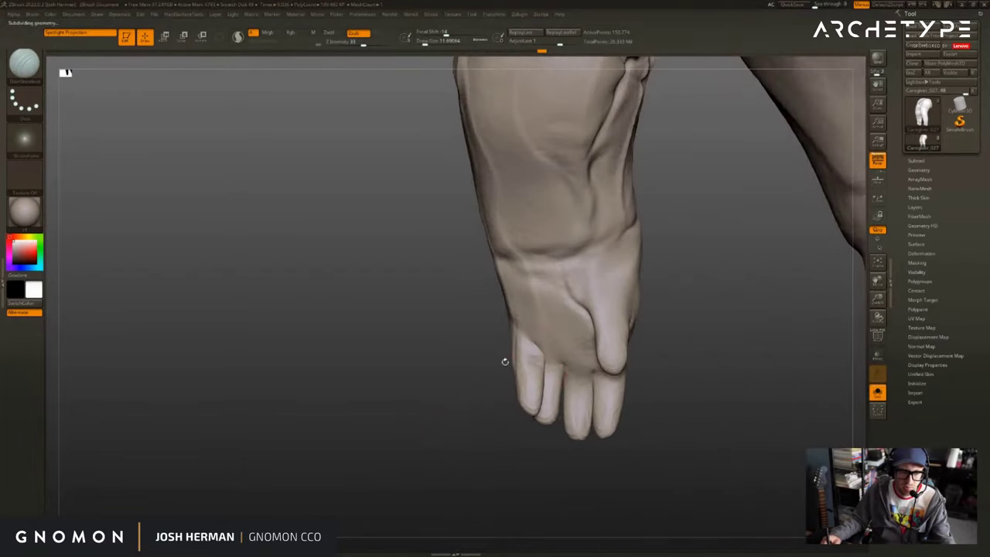
{"action": "left_click_drag", "start_coordinate": [474, 390], "coordinate": [656, 411]}
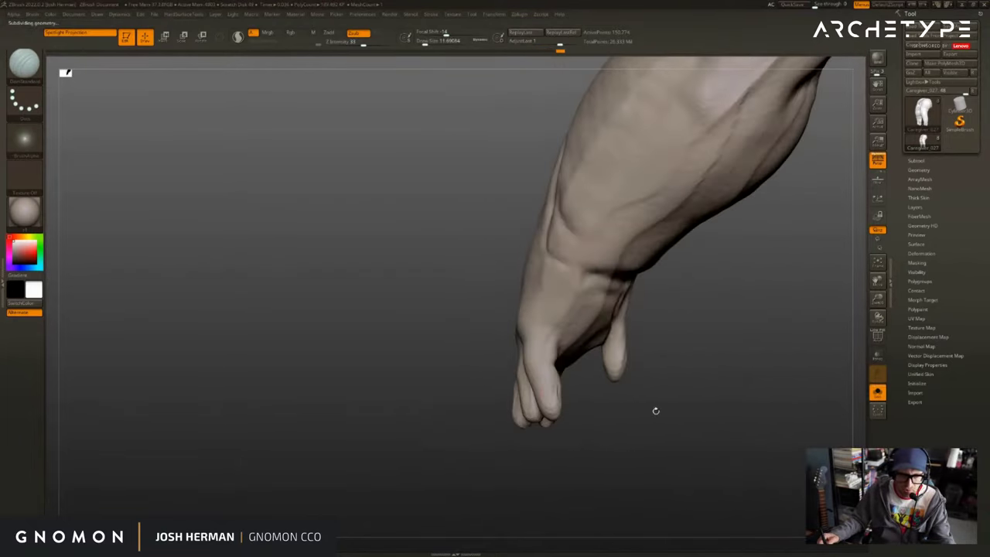
{"action": "mouse_move", "coordinate": [584, 398]}
{"action": "left_mouse_down"}
{"action": "mouse_move", "coordinate": [595, 411]}
{"action": "mouse_move", "coordinate": [553, 382]}
{"action": "mouse_move", "coordinate": [575, 368]}
{"action": "mouse_move", "coordinate": [559, 346]}
{"action": "left_mouse_up"}
Adjust the finger and knuckle shapes with the Move brush and sharpen the gaps between the fingers with DamStandard.
{"action": "key", "text": "b"}
{"action": "key", "text": "m"}
{"action": "key", "text": "v"}
{"action": "key", "text": "b"}
{"action": "key", "text": "d"}
{"action": "key", "text": "s"}
{"action": "key", "text": "s"}
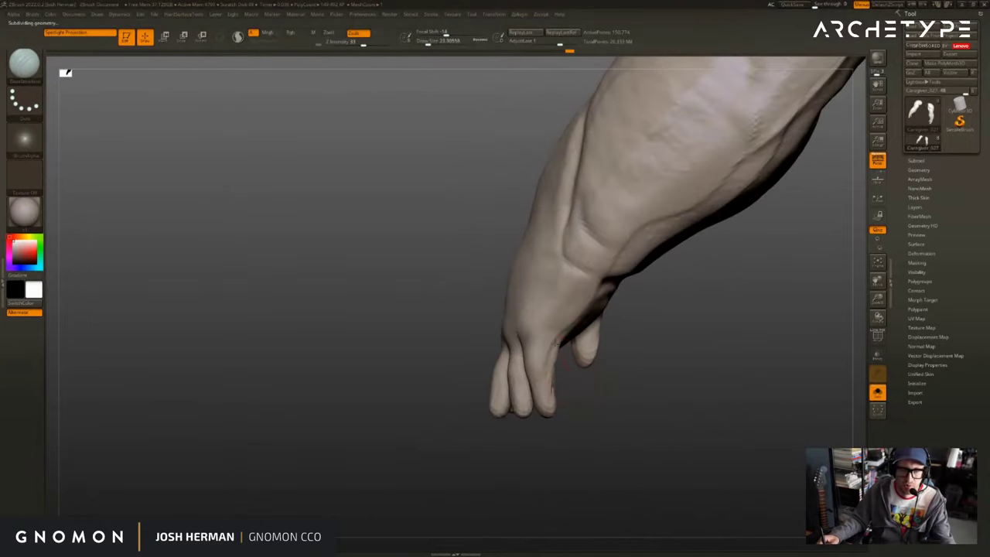
{"action": "mouse_move", "coordinate": [642, 363]}
{"action": "left_mouse_down"}
{"action": "mouse_move", "coordinate": [568, 356]}
{"action": "mouse_move", "coordinate": [553, 324]}
{"action": "left_mouse_up"}
Add volume to the side of the hand above the fingers with the ClayBuildup brush.
{"action": "key", "text": "s"}
{"action": "key", "text": "b"}
{"action": "key", "text": "c"}
{"action": "key", "text": "b"}
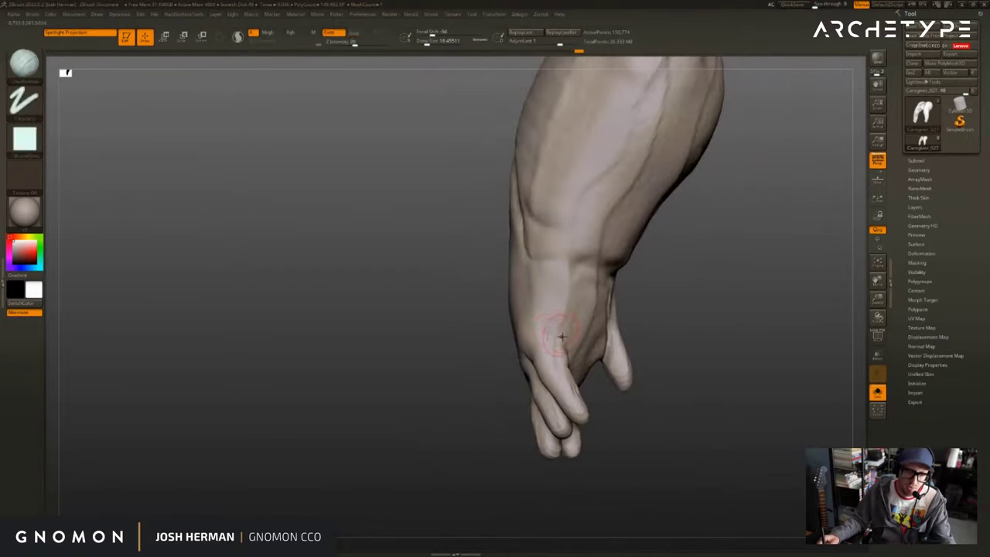
{"action": "mouse_move", "coordinate": [650, 304]}
{"action": "left_mouse_down"}
{"action": "mouse_move", "coordinate": [688, 298]}
{"action": "mouse_move", "coordinate": [658, 318]}
{"action": "mouse_move", "coordinate": [612, 380]}
{"action": "mouse_move", "coordinate": [559, 333]}
{"action": "left_mouse_up"}
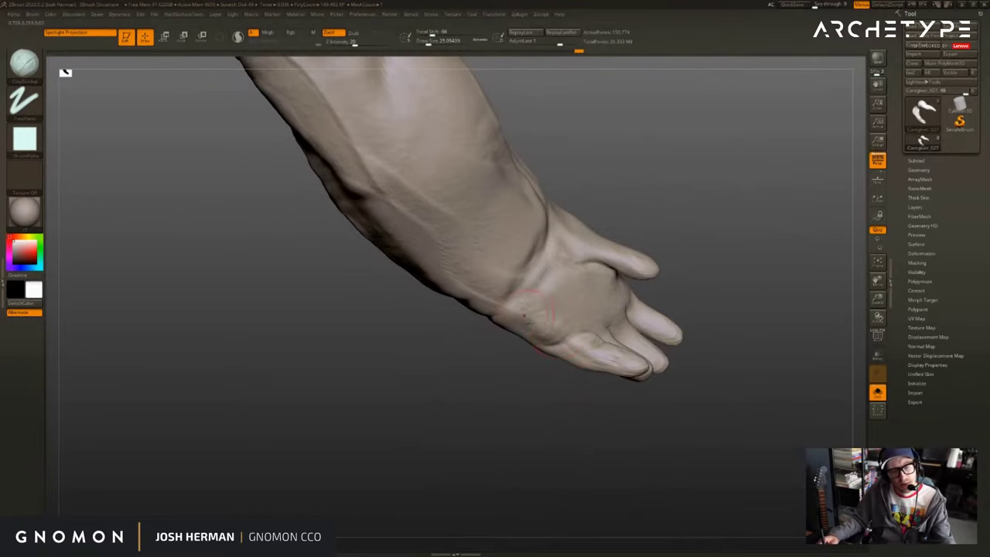
Build up the palm's outer heel and the pads below the fingers with ClayBuildup at a draw size of about 25.
{"action": "right_click_drag", "start_coordinate": [524, 315], "coordinate": [531, 314]}
{"action": "left_click_drag", "start_coordinate": [529, 306], "coordinate": [565, 337]}
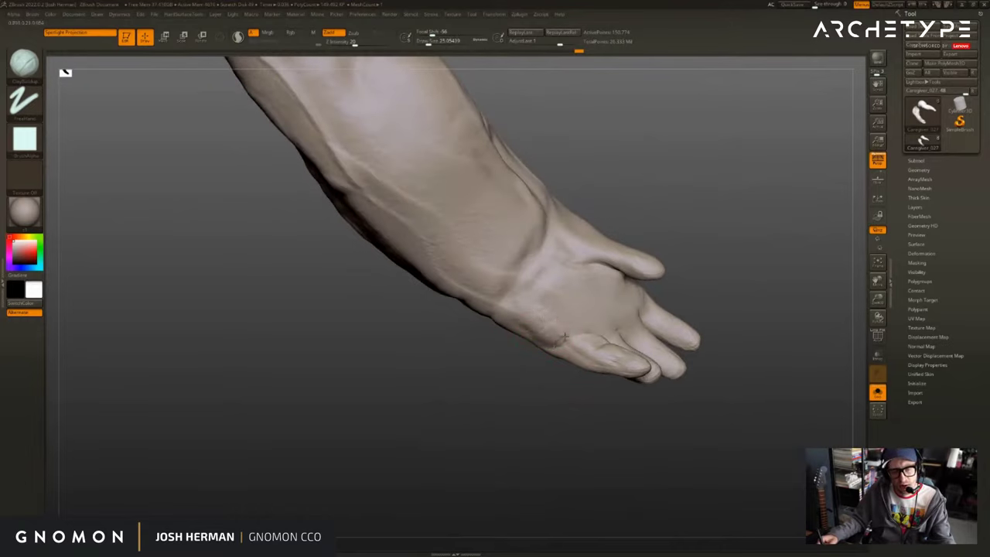
{"action": "left_click_drag", "start_coordinate": [699, 283], "coordinate": [672, 299]}
{"action": "left_click_drag", "start_coordinate": [605, 322], "coordinate": [614, 324]}
{"action": "mouse_move", "coordinate": [696, 288]}
{"action": "left_mouse_down"}
{"action": "mouse_move", "coordinate": [671, 302]}
{"action": "mouse_move", "coordinate": [635, 302]}
{"action": "left_mouse_up"}
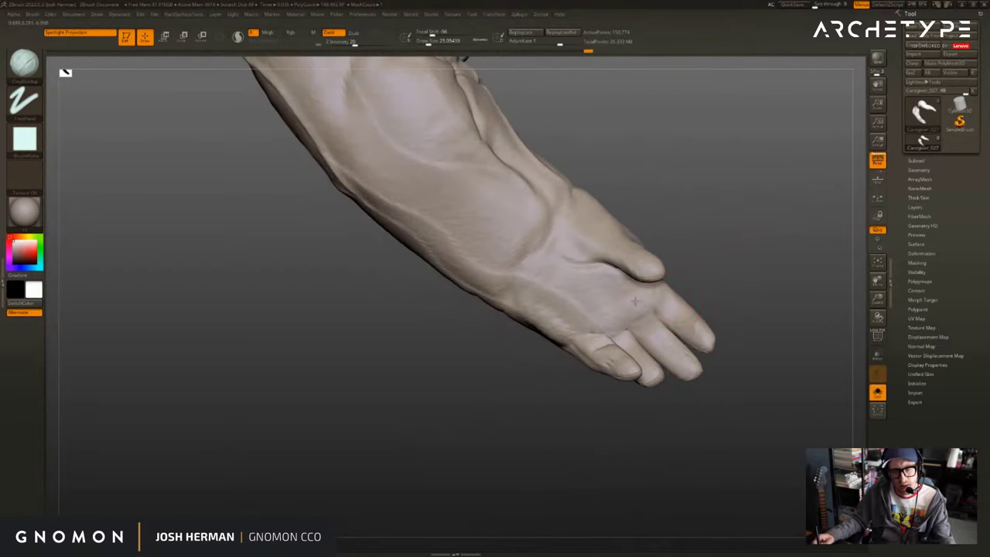
{"action": "mouse_move", "coordinate": [717, 263]}
{"action": "left_mouse_down"}
{"action": "mouse_move", "coordinate": [671, 297]}
{"action": "mouse_move", "coordinate": [662, 288]}
{"action": "mouse_move", "coordinate": [642, 316]}
{"action": "mouse_move", "coordinate": [693, 295]}
{"action": "mouse_move", "coordinate": [673, 316]}
{"action": "mouse_move", "coordinate": [726, 317]}
{"action": "mouse_move", "coordinate": [676, 341]}
{"action": "mouse_move", "coordinate": [642, 328]}
{"action": "mouse_move", "coordinate": [656, 325]}
{"action": "left_mouse_up"}
Carve creases at the finger bases and along the palm side of the fingers with DamStandard at about 15.
{"action": "key", "text": "b"}
{"action": "key", "text": "d"}
{"action": "key", "text": "s"}
{"action": "key", "text": "s"}
{"action": "key", "text": "s"}
{"action": "key", "text": "s"}
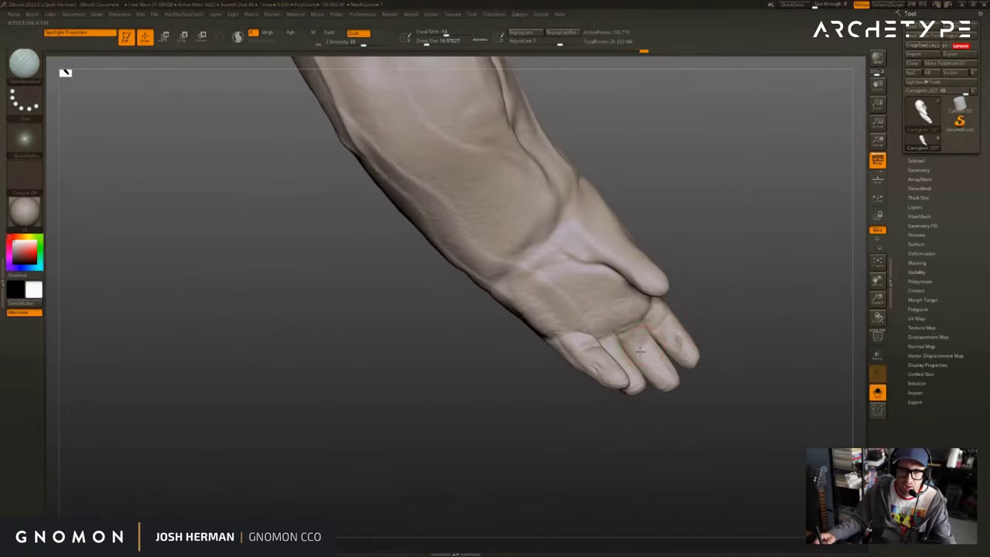
{"action": "left_click_drag", "start_coordinate": [715, 337], "coordinate": [699, 341]}
{"action": "left_click_drag", "start_coordinate": [629, 367], "coordinate": [617, 369]}
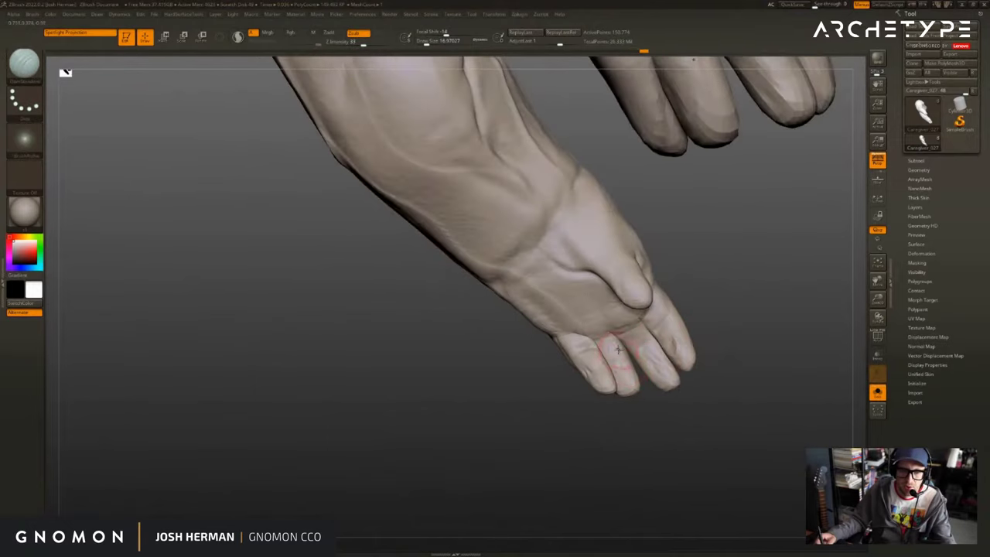
{"action": "mouse_move", "coordinate": [702, 339]}
{"action": "left_mouse_down"}
{"action": "mouse_move", "coordinate": [696, 291]}
{"action": "mouse_move", "coordinate": [692, 349]}
{"action": "mouse_move", "coordinate": [720, 350]}
{"action": "left_mouse_up"}
Thicken the thumb and its base with the Inflat brush, enlarging the draw size to about 29.
{"action": "key", "text": "b"}
{"action": "key", "text": "i"}
{"action": "key", "text": "n"}
{"action": "left_click_drag", "start_coordinate": [579, 352], "coordinate": [567, 362]}
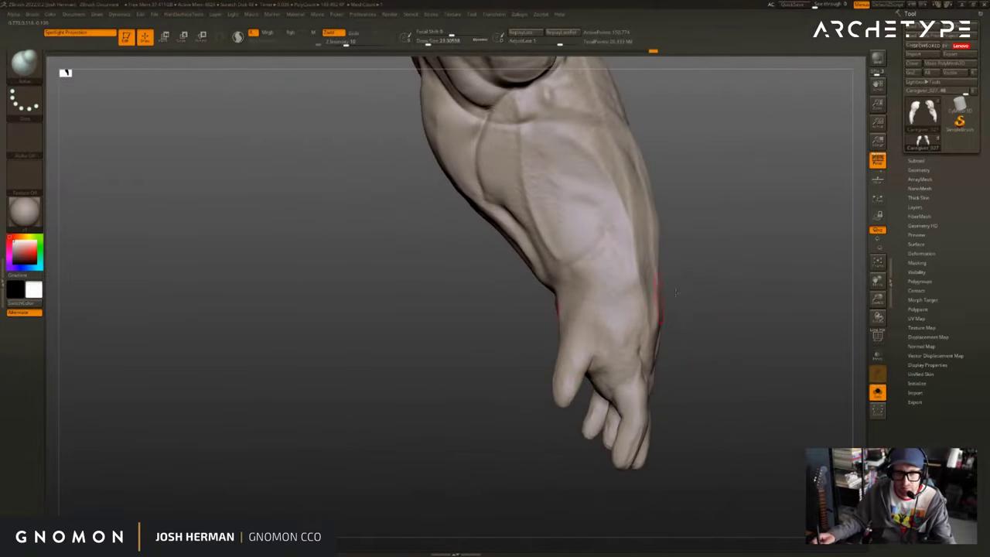
{"action": "left_click_drag", "start_coordinate": [704, 325], "coordinate": [685, 326]}
{"action": "key", "text": "s"}
{"action": "left_click_drag", "start_coordinate": [573, 341], "coordinate": [576, 341]}
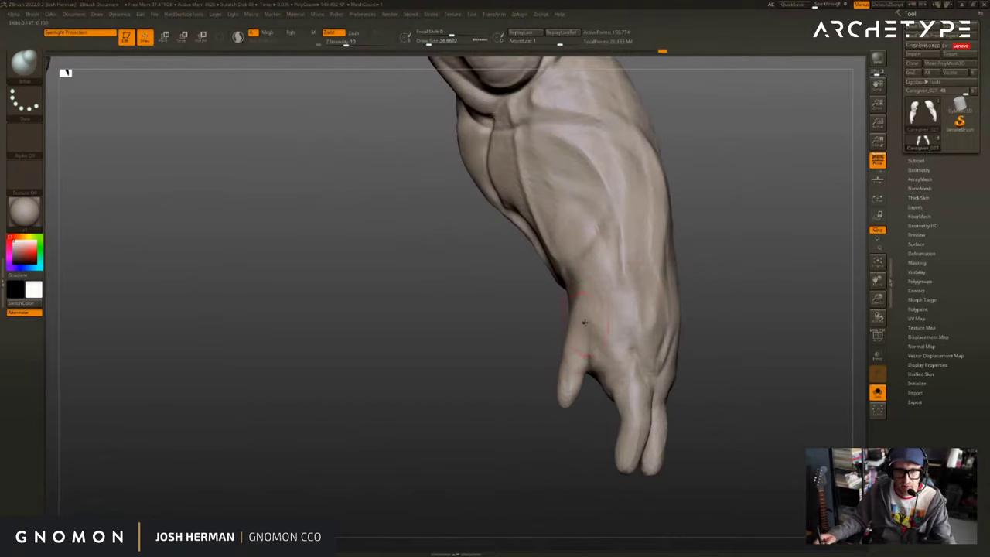
{"action": "left_click_drag", "start_coordinate": [520, 367], "coordinate": [565, 360]}
Reshape the thumb's silhouette with the Move brush.
{"action": "key", "text": "b"}
{"action": "key", "text": "m"}
{"action": "key", "text": "v"}
{"action": "key", "text": "s"}
{"action": "key", "text": "s"}
{"action": "mouse_move", "coordinate": [567, 359]}
{"action": "left_mouse_down"}
{"action": "mouse_move", "coordinate": [549, 358]}
{"action": "mouse_move", "coordinate": [564, 357]}
{"action": "mouse_move", "coordinate": [537, 343]}
{"action": "mouse_move", "coordinate": [560, 341]}
{"action": "mouse_move", "coordinate": [666, 270]}
{"action": "left_mouse_up"}
Build up the thumb's base and the web toward the palm with ClayBuildup at a draw size of about 25.
{"action": "key", "text": "s"}
{"action": "key", "text": "s"}
{"action": "key", "text": "b"}
{"action": "key", "text": "c"}
{"action": "key", "text": "b"}
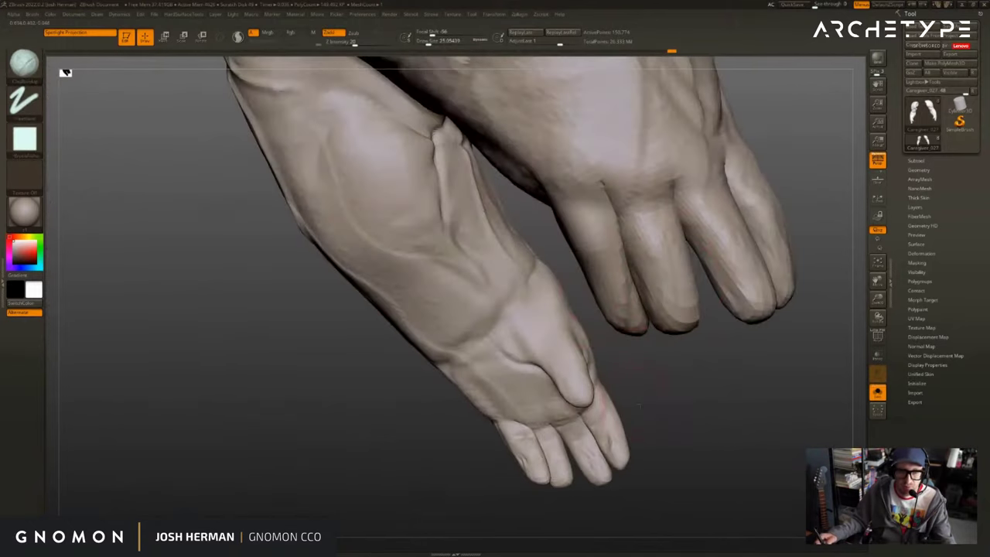
{"action": "left_click_drag", "start_coordinate": [638, 404], "coordinate": [580, 347]}
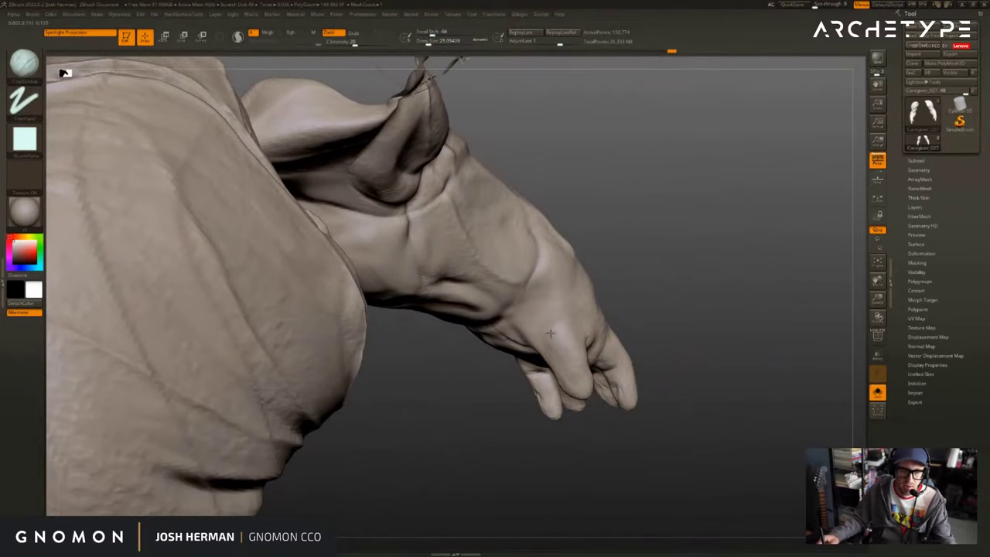
{"action": "left_click_drag", "start_coordinate": [548, 337], "coordinate": [541, 344]}
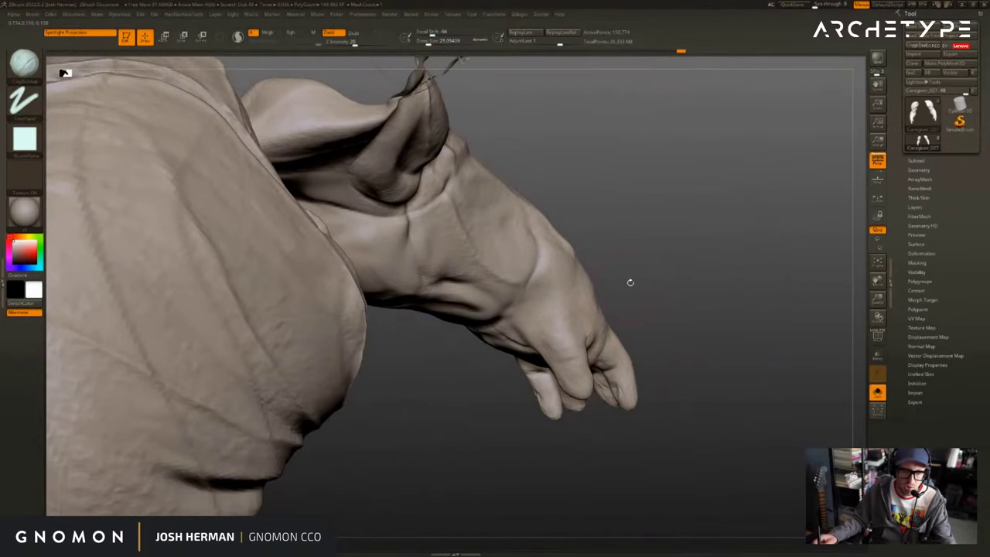
{"action": "mouse_move", "coordinate": [629, 283]}
{"action": "left_mouse_down"}
{"action": "mouse_move", "coordinate": [720, 280]}
{"action": "mouse_move", "coordinate": [706, 287]}
{"action": "left_mouse_up"}
{"action": "left_click_drag", "start_coordinate": [544, 340], "coordinate": [537, 374]}
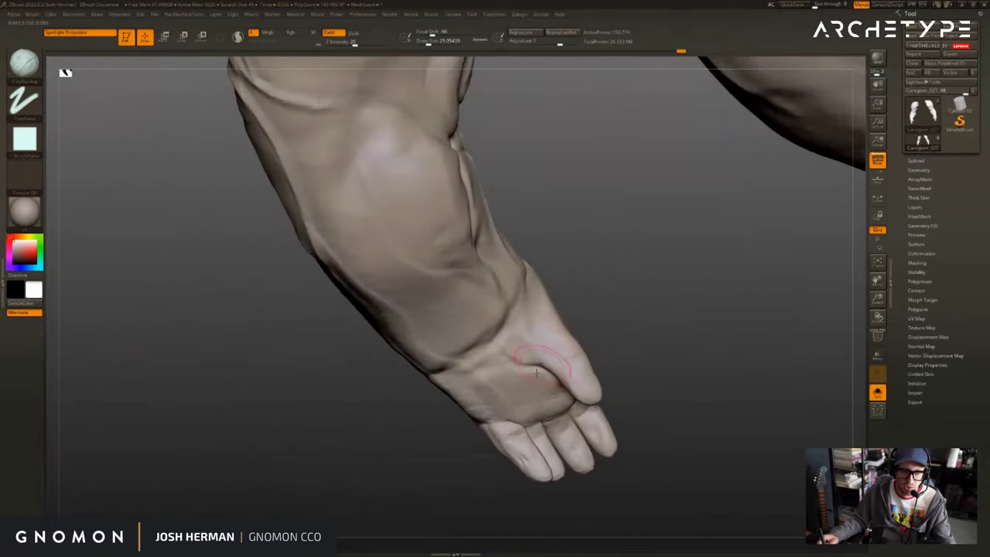
{"action": "mouse_move", "coordinate": [606, 320]}
{"action": "left_mouse_down"}
{"action": "mouse_move", "coordinate": [586, 308]}
{"action": "mouse_move", "coordinate": [577, 333]}
{"action": "mouse_move", "coordinate": [619, 299]}
{"action": "mouse_move", "coordinate": [631, 325]}
{"action": "left_mouse_up"}
Carve the crease where the thumb meets the palm with DamStandard at a draw size of about 15.
{"action": "key", "text": "b"}
{"action": "key", "text": "d"}
{"action": "key", "text": "s"}
{"action": "key", "text": "s"}
{"action": "left_click_drag", "start_coordinate": [563, 358], "coordinate": [559, 360]}
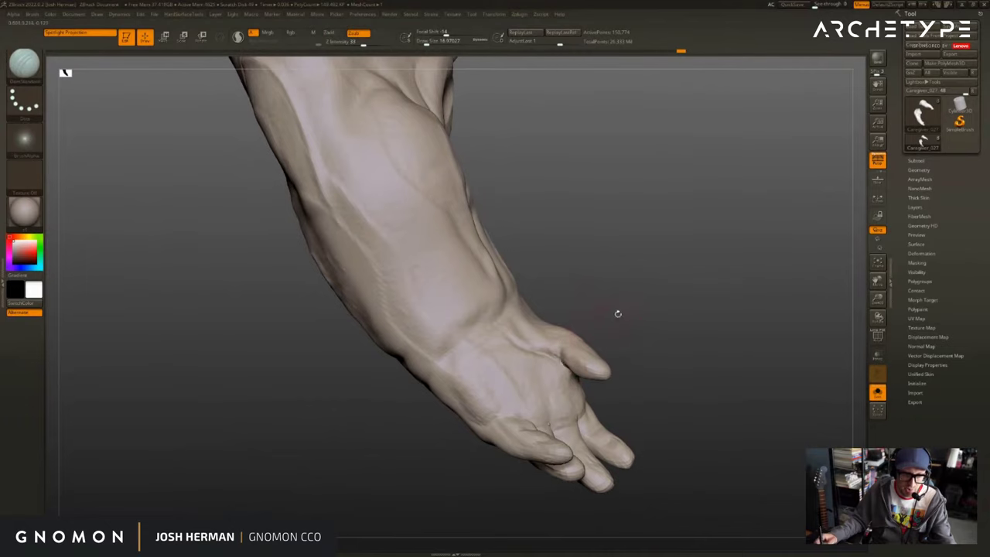
{"action": "mouse_move", "coordinate": [618, 313]}
{"action": "left_mouse_down"}
{"action": "mouse_move", "coordinate": [608, 338]}
{"action": "mouse_move", "coordinate": [580, 353]}
{"action": "mouse_move", "coordinate": [643, 328]}
{"action": "left_mouse_up"}
Try to reshape the thumb with the Move brush at a draw size of about 29.
{"action": "key", "text": "s"}
{"action": "left_click_drag", "start_coordinate": [584, 363], "coordinate": [589, 362]}
{"action": "mouse_move", "coordinate": [632, 330]}
{"action": "left_mouse_down"}
{"action": "mouse_move", "coordinate": [568, 346]}
{"action": "mouse_move", "coordinate": [621, 328]}
{"action": "left_mouse_up"}
{"action": "key", "text": "ctrl+z"}
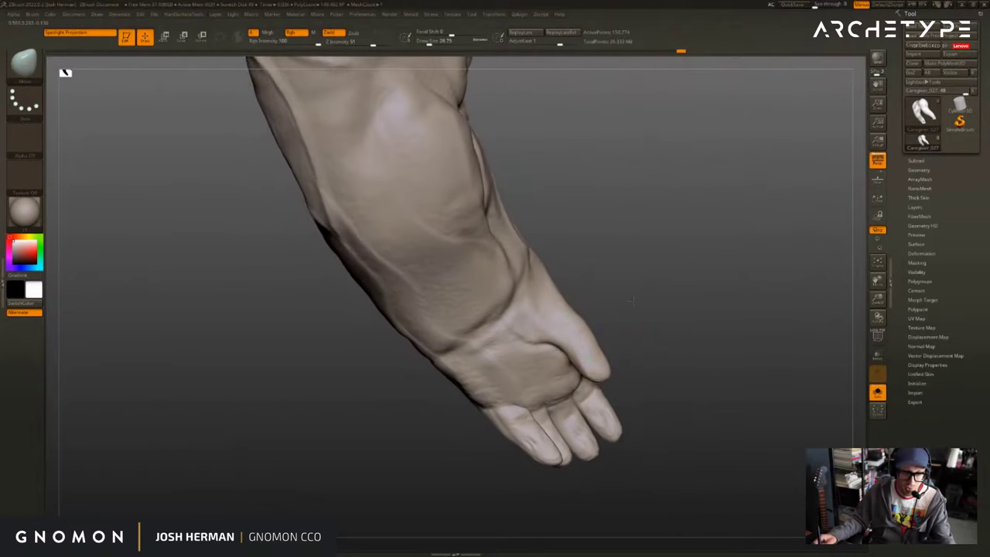
Try to isolate the thumb by masking the palm and forearm around it for a transpose move.
{"action": "key", "text": "r"}
{"action": "mouse_move", "coordinate": [555, 315]}
{"action": "left_mouse_down", "text": "ctrl"}
{"action": "mouse_move", "coordinate": [614, 345]}
{"action": "mouse_move", "coordinate": [534, 348]}
{"action": "mouse_move", "coordinate": [517, 364]}
{"action": "mouse_move", "coordinate": [607, 365]}
{"action": "mouse_move", "coordinate": [593, 361]}
{"action": "mouse_move", "coordinate": [564, 380]}
{"action": "mouse_move", "coordinate": [594, 377]}
{"action": "mouse_move", "coordinate": [589, 388]}
{"action": "mouse_move", "coordinate": [571, 336]}
{"action": "mouse_move", "coordinate": [630, 341]}
{"action": "mouse_move", "coordinate": [519, 345]}
{"action": "left_mouse_up", "text": "ctrl"}
{"action": "left_click", "coordinate": [591, 350], "text": "ctrl"}
{"action": "key", "text": "w"}
{"action": "key", "text": "ctrl+z"}
{"action": "left_click_drag", "start_coordinate": [595, 355], "coordinate": [558, 372], "text": "ctrl"}
{"action": "left_click_drag", "start_coordinate": [499, 354], "coordinate": [679, 362]}
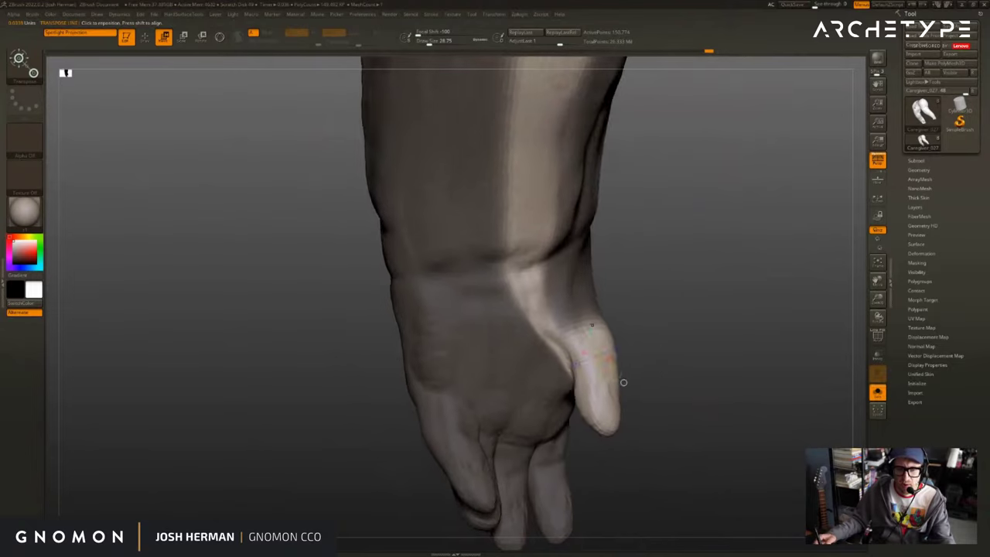
{"action": "mouse_move", "coordinate": [624, 382]}
{"action": "left_mouse_down", "text": "alt"}
{"action": "mouse_move", "coordinate": [616, 376]}
{"action": "mouse_move", "coordinate": [625, 380]}
{"action": "left_mouse_up", "text": "alt"}
{"action": "left_click_drag", "start_coordinate": [580, 333], "coordinate": [618, 373], "text": "ctrl"}
{"action": "left_click_drag", "start_coordinate": [658, 340], "coordinate": [691, 372]}
Mask the thumb, invert the mask to protect the rest of the arm, and rotate the thumb outward from the palm.
{"action": "left_click_drag", "start_coordinate": [681, 416], "coordinate": [589, 435], "text": "ctrl"}
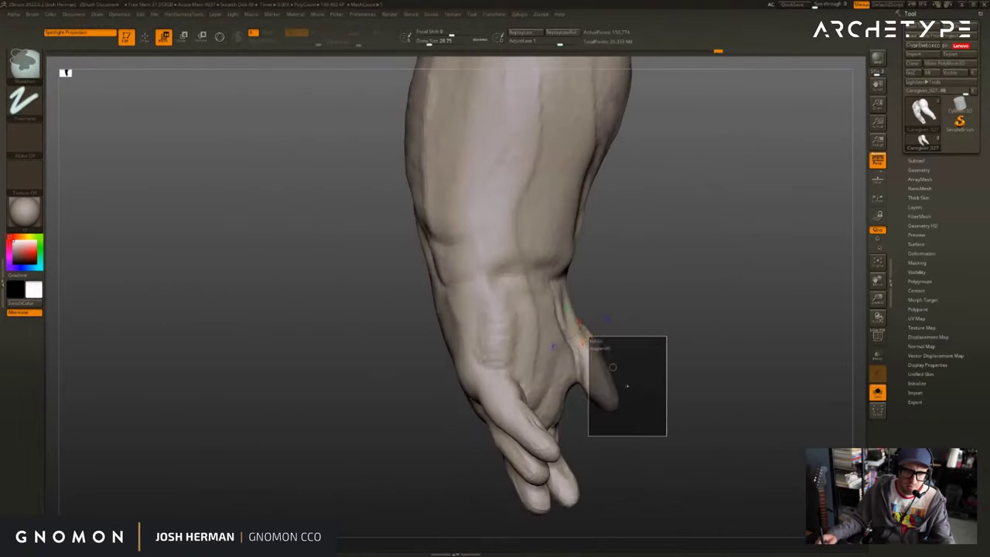
{"action": "left_click_drag", "start_coordinate": [589, 336], "coordinate": [578, 310], "text": "ctrl"}
{"action": "mouse_move", "coordinate": [673, 325]}
{"action": "left_mouse_down"}
{"action": "mouse_move", "coordinate": [503, 332]}
{"action": "mouse_move", "coordinate": [677, 360]}
{"action": "mouse_move", "coordinate": [632, 382]}
{"action": "mouse_move", "coordinate": [539, 365]}
{"action": "mouse_move", "coordinate": [508, 433]}
{"action": "mouse_move", "coordinate": [437, 433]}
{"action": "mouse_move", "coordinate": [469, 458]}
{"action": "mouse_move", "coordinate": [466, 442]}
{"action": "left_mouse_up"}
{"action": "left_click", "coordinate": [677, 363], "text": "ctrl"}
{"action": "key", "text": "r"}
{"action": "key", "text": "ctrl+z"}
{"action": "key", "text": "ctrl+shift+z"}
{"action": "key", "text": "q"}
{"action": "mouse_move", "coordinate": [694, 382]}
{"action": "left_mouse_down"}
{"action": "mouse_move", "coordinate": [701, 395]}
{"action": "mouse_move", "coordinate": [681, 394]}
{"action": "left_mouse_up"}
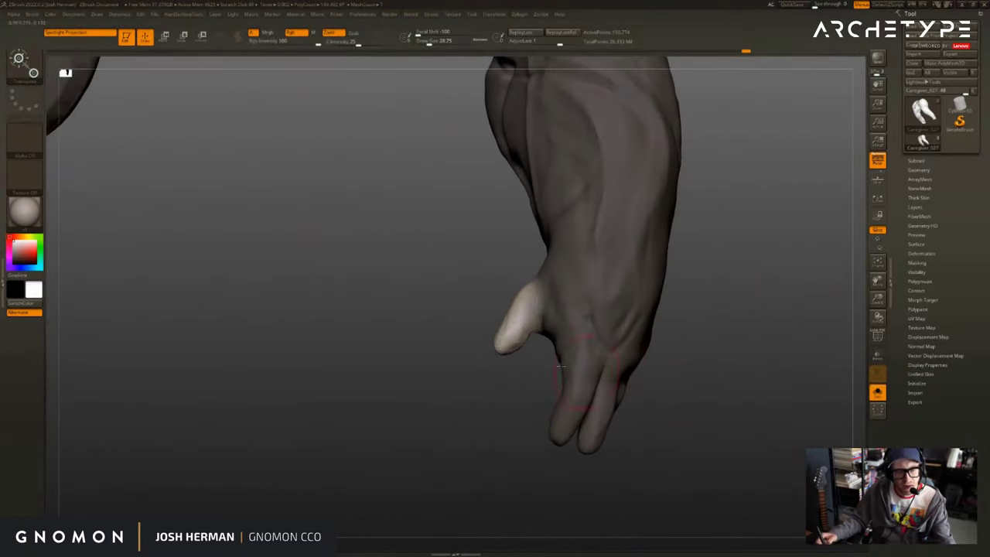
Reshape the web between thumb and index finger with the Move brush.
{"action": "key", "text": "b"}
{"action": "key", "text": "m"}
{"action": "key", "text": "v"}
{"action": "left_click_drag", "start_coordinate": [552, 356], "coordinate": [544, 338]}
{"action": "key", "text": "s"}
{"action": "left_click_drag", "start_coordinate": [540, 329], "coordinate": [537, 325]}
{"action": "mouse_move", "coordinate": [535, 363]}
{"action": "left_mouse_down"}
{"action": "mouse_move", "coordinate": [542, 349]}
{"action": "mouse_move", "coordinate": [537, 359]}
{"action": "mouse_move", "coordinate": [681, 319]}
{"action": "mouse_move", "coordinate": [596, 329]}
{"action": "left_mouse_up"}
Fill out the thumb and its joint to the hand with ClayBuildup at a draw size of about 12.
{"action": "key", "text": "bracketright"}
{"action": "key", "text": "b"}
{"action": "key", "text": "c"}
{"action": "key", "text": "b"}
{"action": "mouse_move", "coordinate": [524, 343]}
{"action": "left_mouse_down"}
{"action": "mouse_move", "coordinate": [473, 348]}
{"action": "mouse_move", "coordinate": [523, 353]}
{"action": "left_mouse_up"}
{"action": "left_click_drag", "start_coordinate": [540, 320], "coordinate": [548, 327]}
{"action": "left_click_drag", "start_coordinate": [488, 353], "coordinate": [523, 349]}
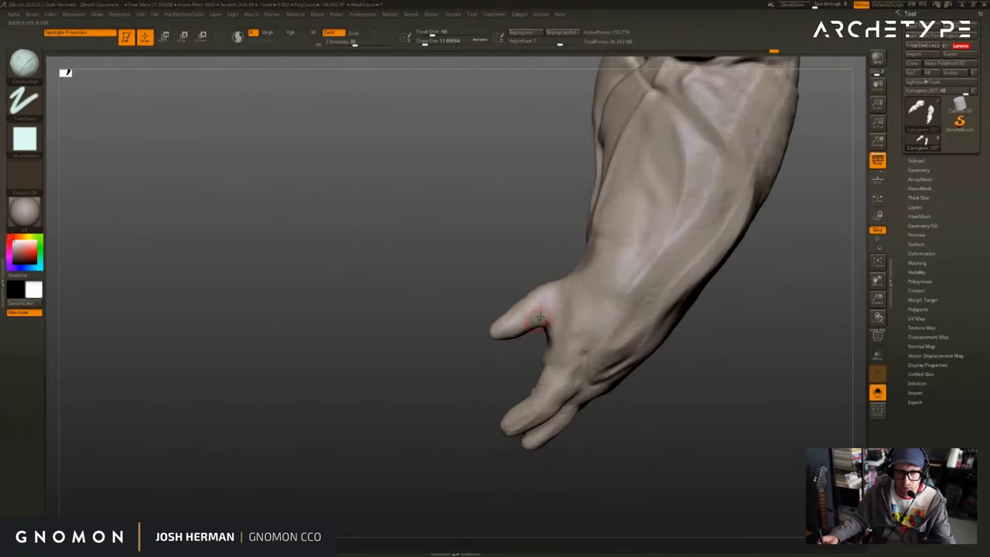
{"action": "right_click_drag", "start_coordinate": [486, 302], "coordinate": [541, 311]}
Refine the thumb's surface with the Standard brush at a draw size of about 12.
{"action": "left_click_drag", "start_coordinate": [567, 280], "coordinate": [513, 302]}
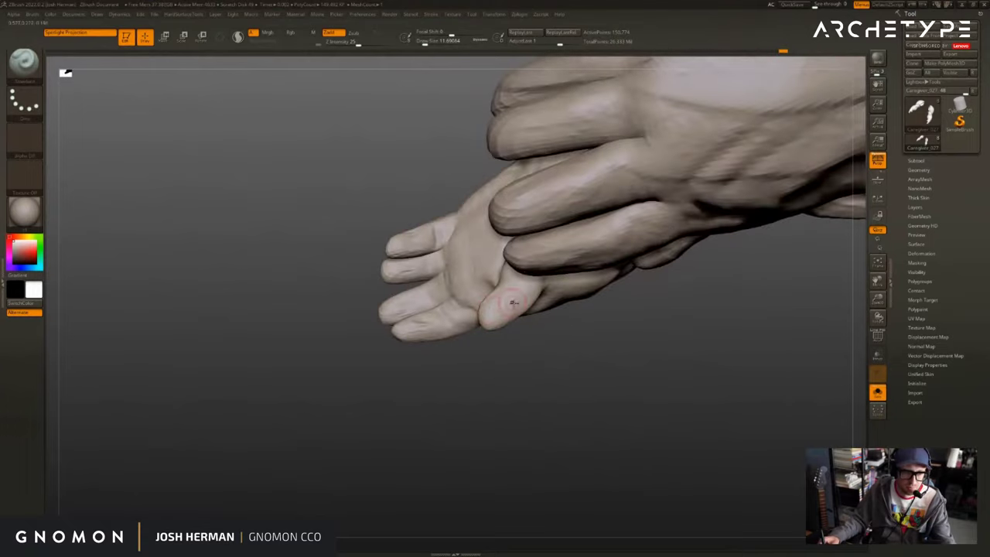
{"action": "right_click_drag", "start_coordinate": [529, 281], "coordinate": [524, 320]}
{"action": "left_click_drag", "start_coordinate": [539, 245], "coordinate": [533, 249]}
{"action": "mouse_move", "coordinate": [585, 287]}
{"action": "left_mouse_down"}
{"action": "mouse_move", "coordinate": [590, 327]}
{"action": "mouse_move", "coordinate": [563, 288]}
{"action": "mouse_move", "coordinate": [531, 298]}
{"action": "mouse_move", "coordinate": [554, 319]}
{"action": "mouse_move", "coordinate": [562, 303]}
{"action": "left_mouse_up"}
Build up the thumb's muscle pad and the wrist with ClayBuildup at draw sizes of about 22 to 33.
{"action": "key", "text": "b"}
{"action": "key", "text": "c"}
{"action": "key", "text": "b"}
{"action": "key", "text": "s"}
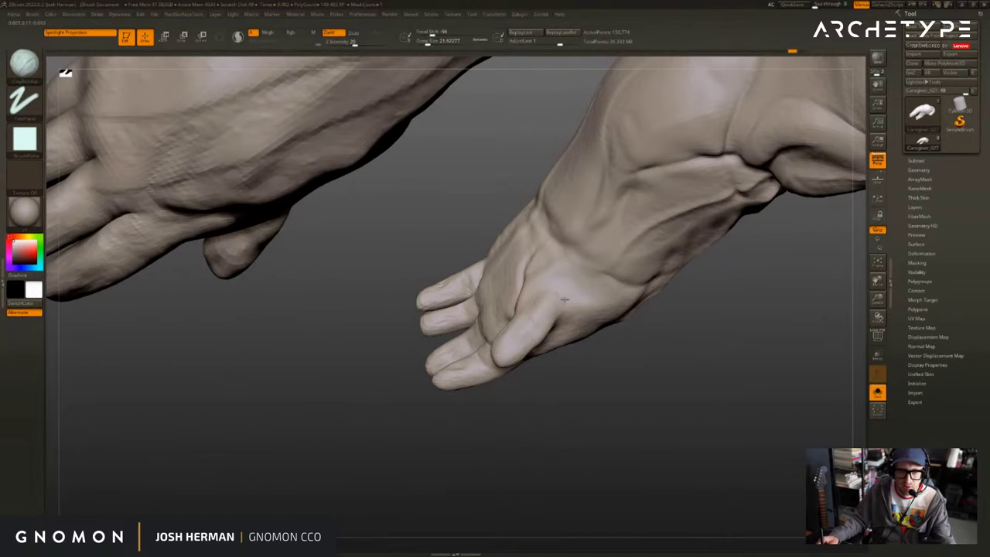
{"action": "mouse_move", "coordinate": [648, 337]}
{"action": "left_mouse_down"}
{"action": "mouse_move", "coordinate": [663, 333]}
{"action": "mouse_move", "coordinate": [683, 379]}
{"action": "mouse_move", "coordinate": [671, 393]}
{"action": "mouse_move", "coordinate": [617, 364]}
{"action": "left_mouse_up"}
{"action": "right_click_drag", "start_coordinate": [617, 362], "coordinate": [547, 323]}
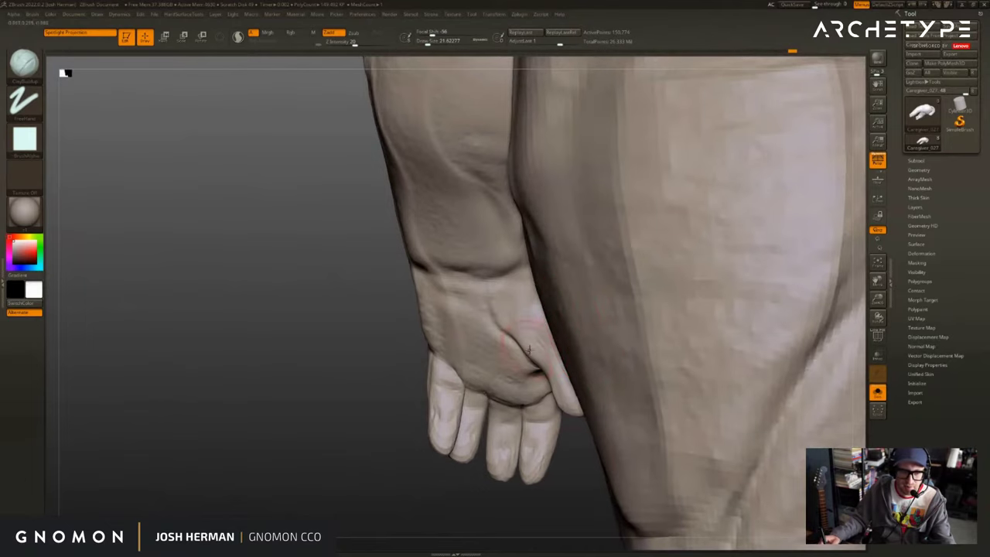
{"action": "left_click_drag", "start_coordinate": [575, 462], "coordinate": [570, 391]}
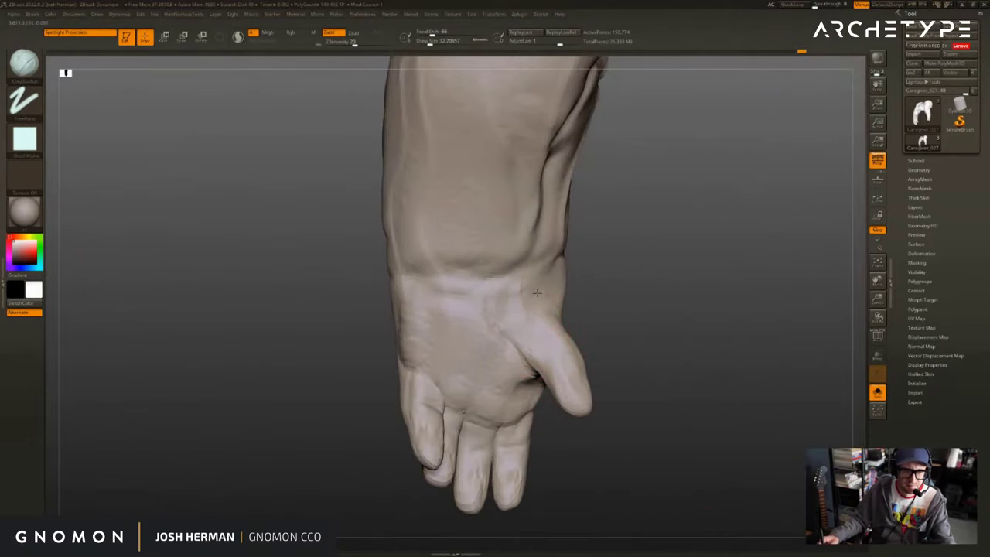
{"action": "mouse_move", "coordinate": [546, 301]}
{"action": "right_mouse_down"}
{"action": "mouse_move", "coordinate": [604, 307]}
{"action": "mouse_move", "coordinate": [538, 308]}
{"action": "mouse_move", "coordinate": [604, 290]}
{"action": "right_mouse_up"}
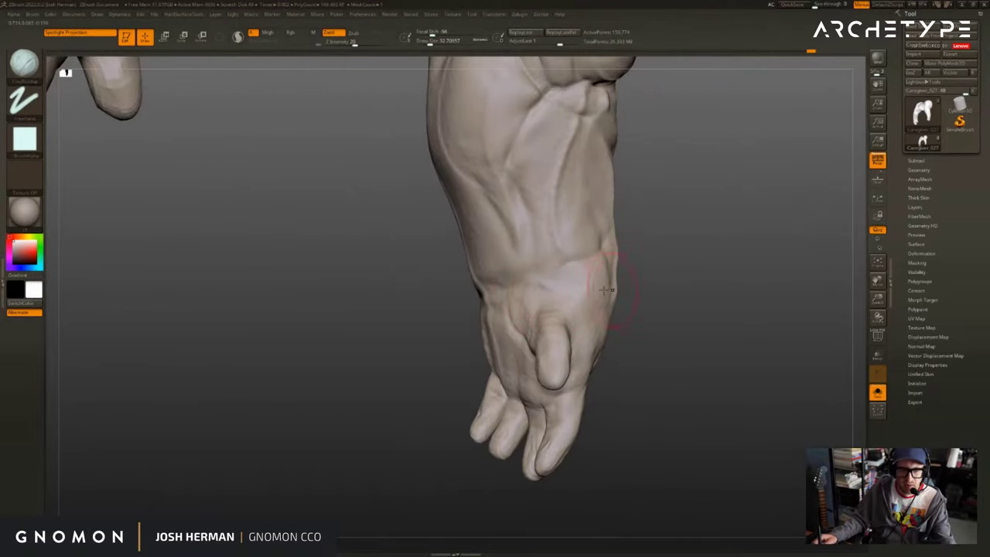
{"action": "mouse_move", "coordinate": [454, 313]}
{"action": "right_mouse_down", "text": "ctrl"}
{"action": "mouse_move", "coordinate": [469, 361]}
{"action": "mouse_move", "coordinate": [464, 333]}
{"action": "right_mouse_up", "text": "ctrl"}
Broaden the wrist and forearm forms at a lower subdivision level with ClayBuildup at draw sizes of about 50 to 59.
{"action": "key", "text": "s"}
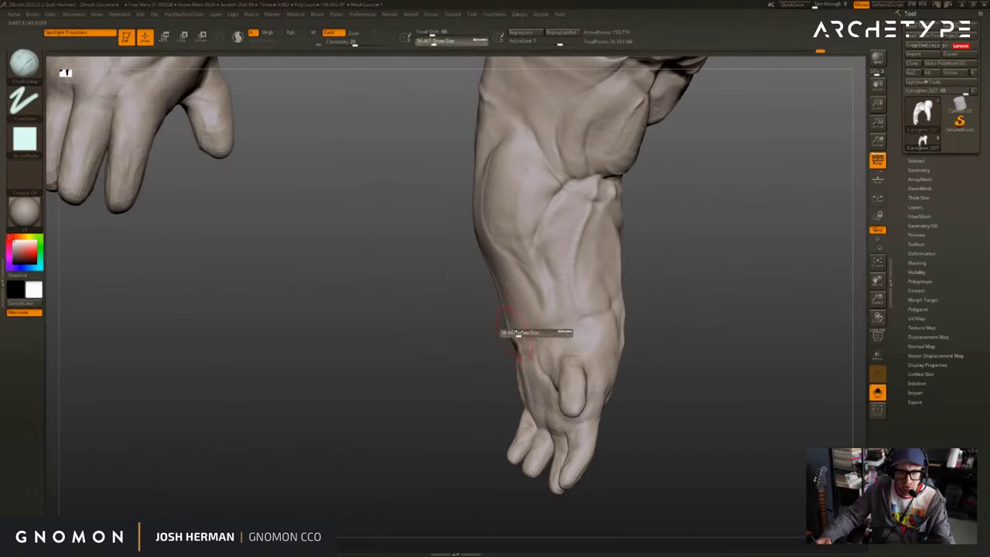
{"action": "left_click_drag", "start_coordinate": [513, 334], "coordinate": [522, 333]}
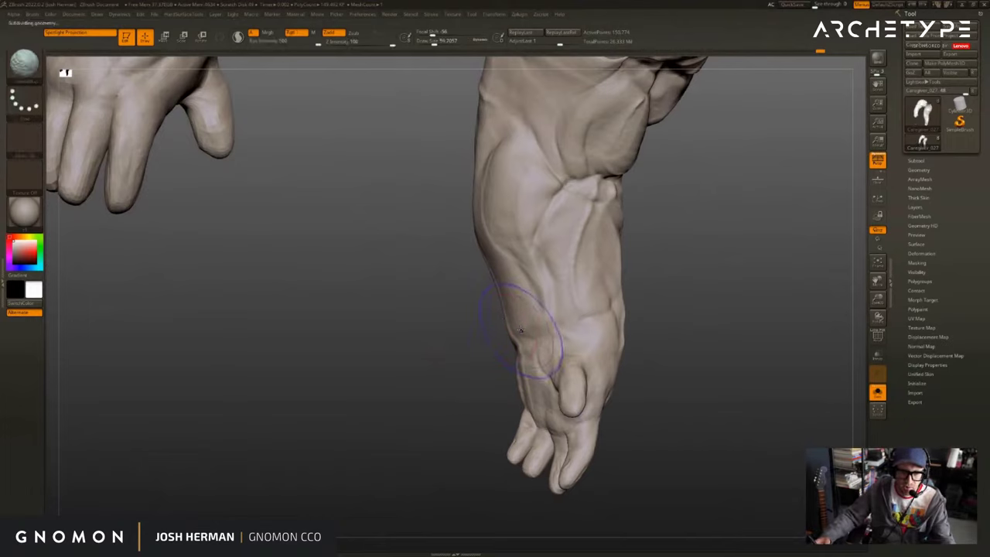
{"action": "right_click_drag", "start_coordinate": [521, 330], "coordinate": [494, 341]}
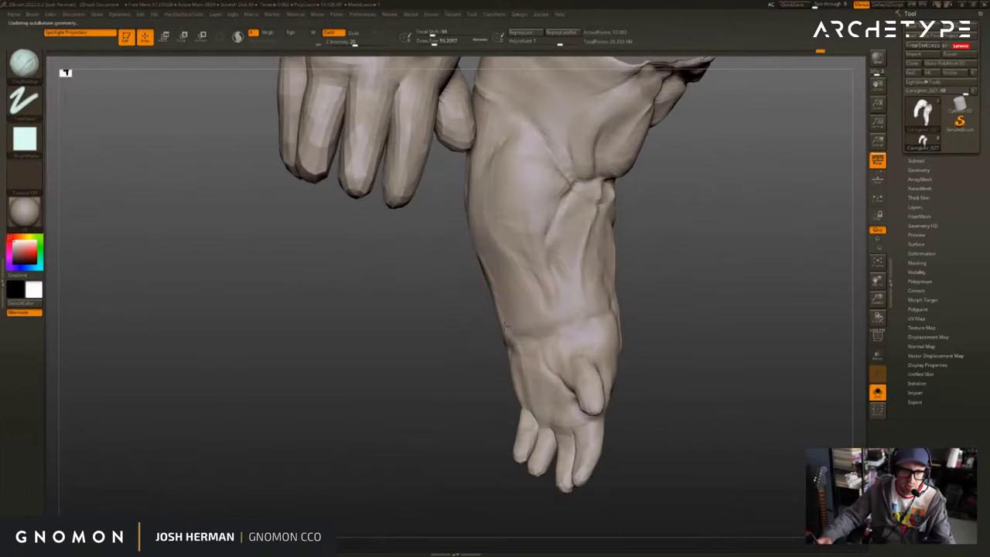
{"action": "right_click_drag", "start_coordinate": [591, 305], "coordinate": [517, 336]}
{"action": "key", "text": "s"}
{"action": "left_click", "coordinate": [540, 303]}
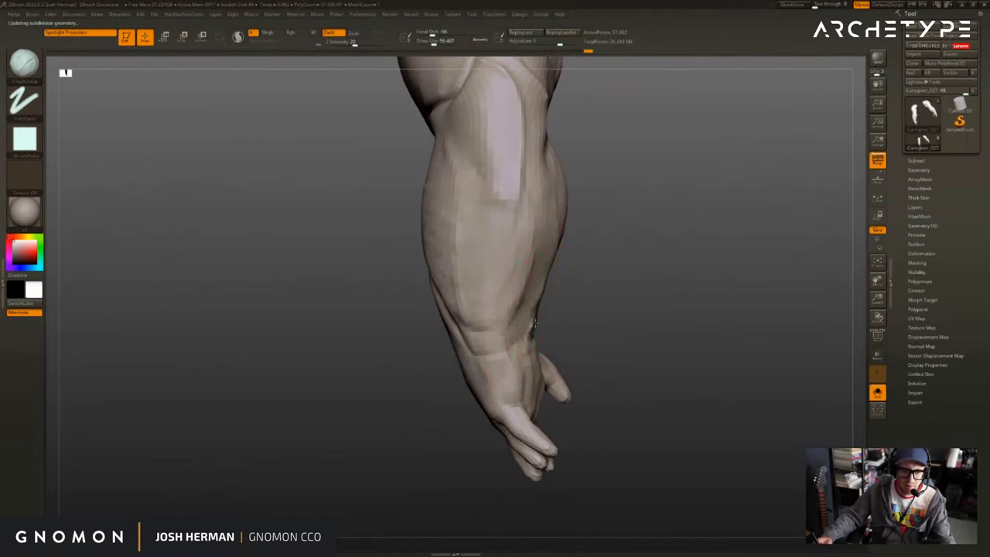
{"action": "mouse_move", "coordinate": [568, 305]}
{"action": "right_mouse_down"}
{"action": "mouse_move", "coordinate": [632, 316]}
{"action": "mouse_move", "coordinate": [635, 337]}
{"action": "right_mouse_up"}
{"action": "key", "text": "1"}
{"action": "key", "text": "s"}
{"action": "left_click", "coordinate": [637, 337]}
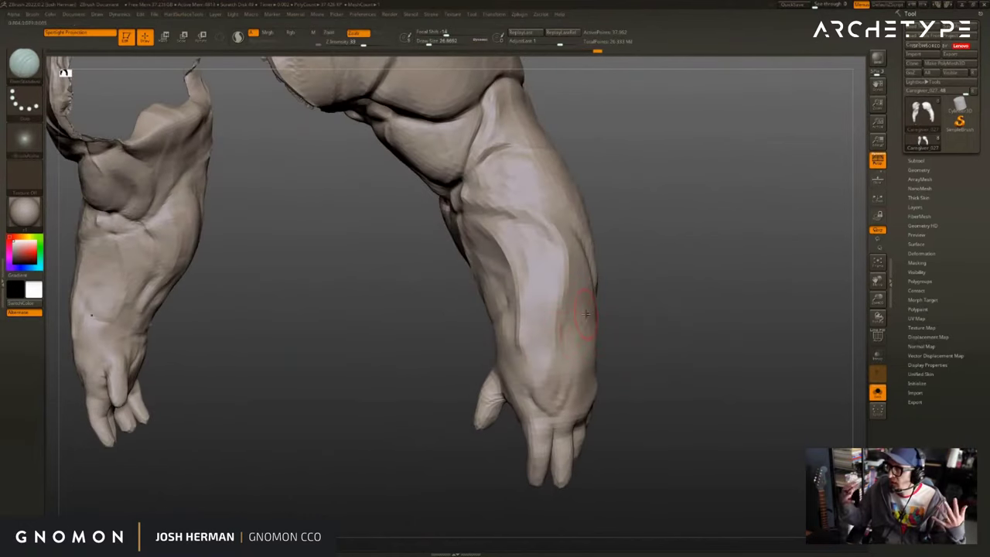
Show the whole figure, make the body with the legs active, and set the DamStandard draw size to about 15.
{"action": "right_click_drag", "start_coordinate": [714, 349], "coordinate": [746, 271], "text": "ctrl"}
{"action": "key", "text": "alt+s"}
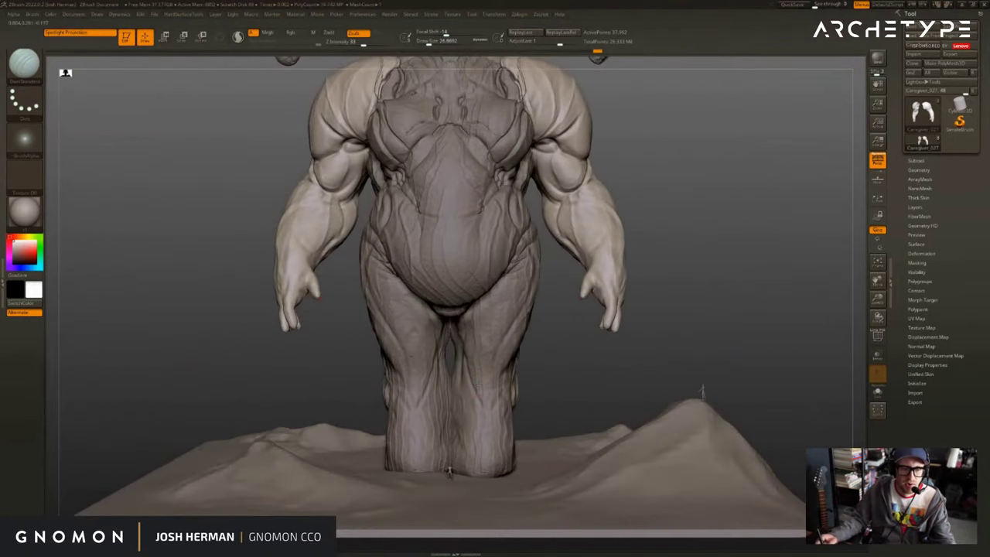
{"action": "left_click", "coordinate": [530, 366], "text": "alt"}
{"action": "right_click_drag", "start_coordinate": [543, 412], "coordinate": [671, 356], "text": "alt"}
{"action": "right_click_drag", "start_coordinate": [464, 416], "coordinate": [624, 276], "text": "alt"}
{"action": "mouse_move", "coordinate": [737, 364]}
{"action": "right_mouse_down", "text": "ctrl"}
{"action": "mouse_move", "coordinate": [686, 348]}
{"action": "mouse_move", "coordinate": [798, 209]}
{"action": "mouse_move", "coordinate": [716, 379]}
{"action": "mouse_move", "coordinate": [681, 332]}
{"action": "right_mouse_up", "text": "ctrl"}
{"action": "right_click_drag", "start_coordinate": [603, 333], "coordinate": [646, 333]}
{"action": "key", "text": "s"}
{"action": "left_click_drag", "start_coordinate": [650, 333], "coordinate": [648, 333]}
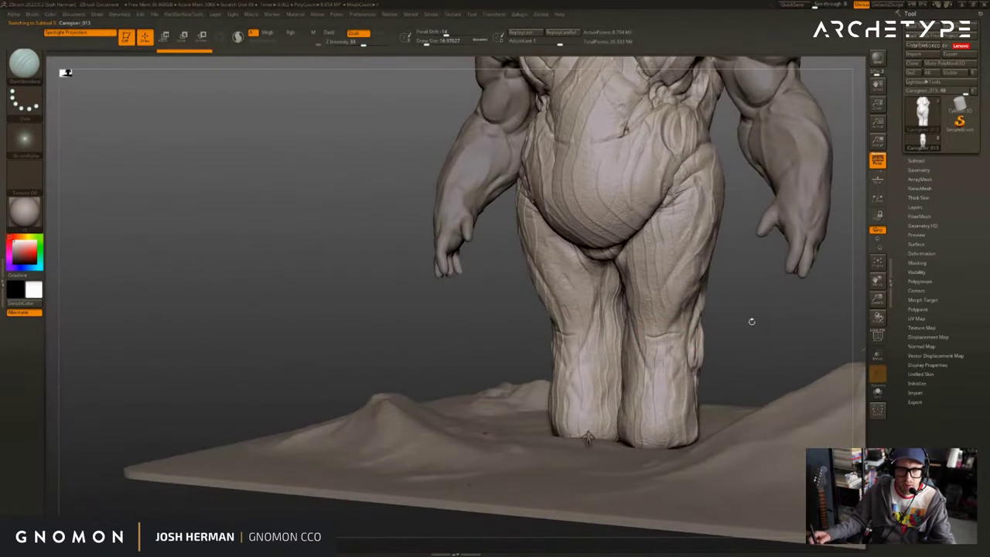
Try smoothing the folds on the side of the knee.
{"action": "mouse_move", "coordinate": [752, 322]}
{"action": "right_mouse_down", "text": "alt"}
{"action": "mouse_move", "coordinate": [689, 348]}
{"action": "mouse_move", "coordinate": [596, 345]}
{"action": "right_mouse_up", "text": "alt"}
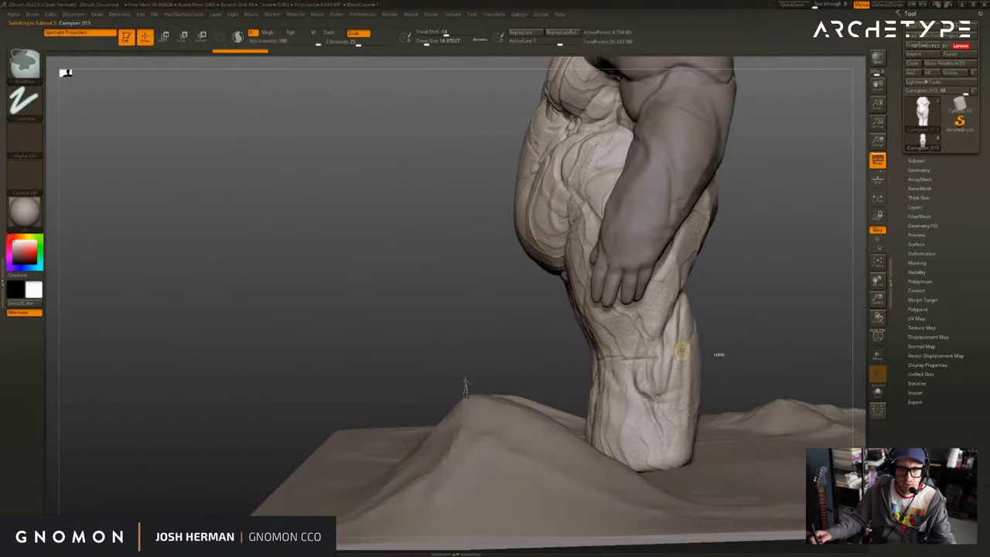
{"action": "left_click_drag", "start_coordinate": [682, 352], "coordinate": [625, 358], "text": "shift"}
{"action": "right_click_drag", "start_coordinate": [751, 342], "coordinate": [645, 326], "text": "alt"}
{"action": "left_click_drag", "start_coordinate": [485, 343], "coordinate": [581, 322]}
Try carving folds into the lower legs and feet with DamStandard at a draw size of about 33.
{"action": "mouse_move", "coordinate": [632, 383]}
{"action": "left_mouse_down"}
{"action": "mouse_move", "coordinate": [657, 384]}
{"action": "mouse_move", "coordinate": [635, 374]}
{"action": "left_mouse_up"}
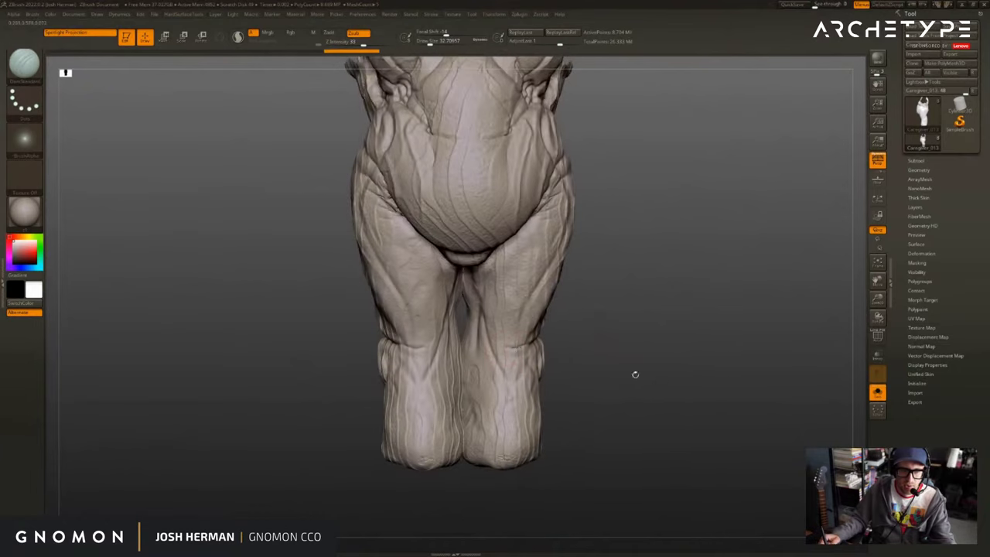
{"action": "mouse_move", "coordinate": [503, 348]}
{"action": "left_mouse_down"}
{"action": "mouse_move", "coordinate": [477, 328]}
{"action": "mouse_move", "coordinate": [541, 359]}
{"action": "left_mouse_up"}
{"action": "left_click_drag", "start_coordinate": [608, 352], "coordinate": [563, 357]}
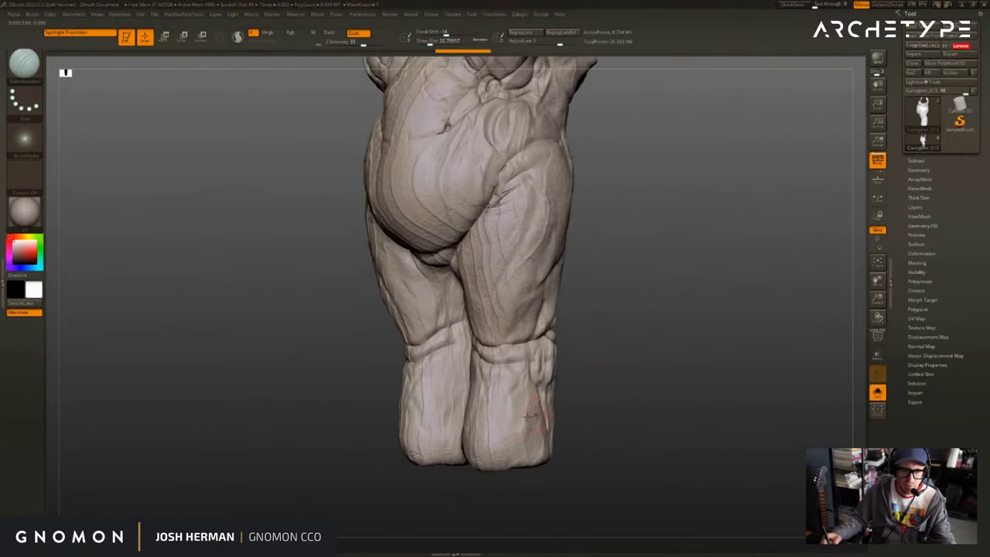
{"action": "left_click_drag", "start_coordinate": [485, 429], "coordinate": [494, 451]}
{"action": "left_click_drag", "start_coordinate": [654, 433], "coordinate": [599, 435]}
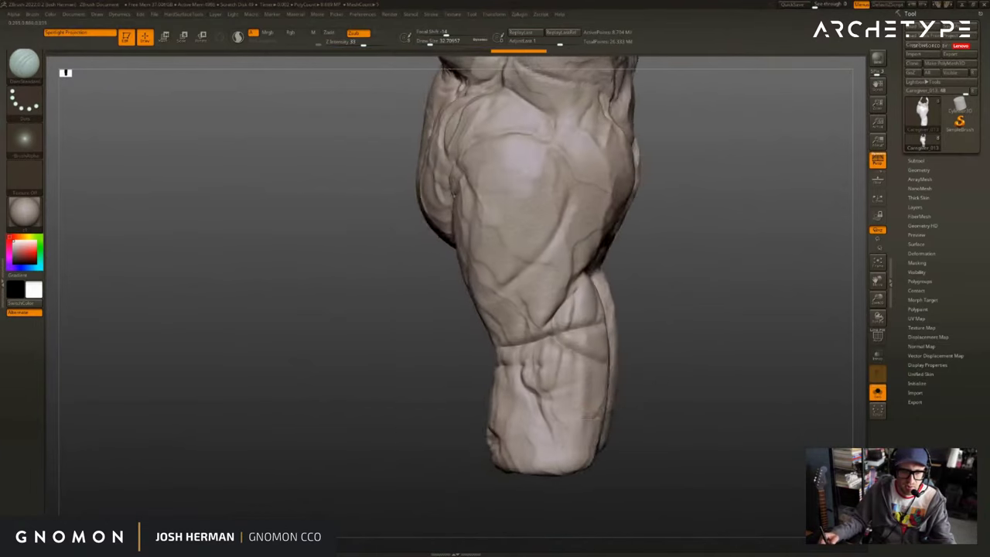
{"action": "left_click", "coordinate": [565, 462]}
{"action": "left_click_drag", "start_coordinate": [686, 420], "coordinate": [714, 418]}
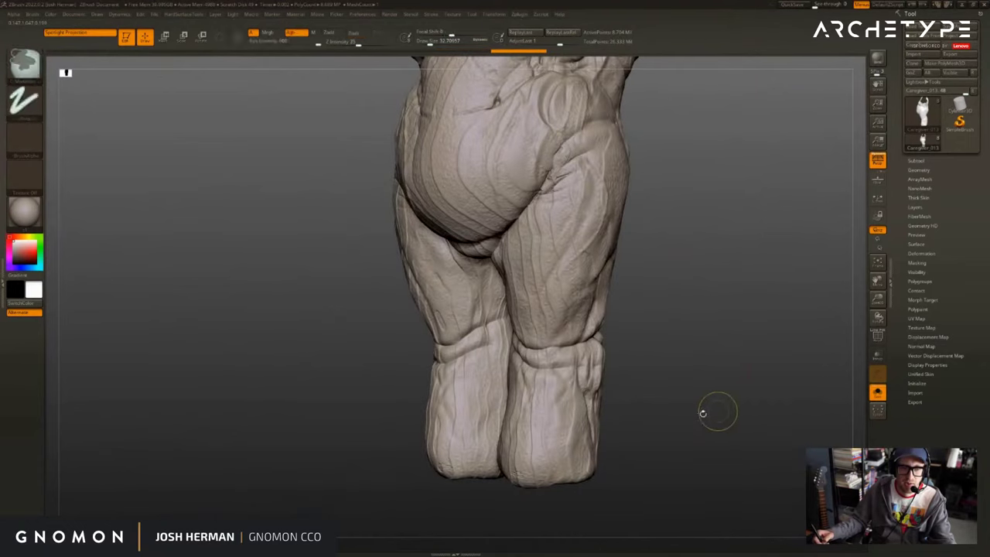
Undo the recent strokes on the knees and lower legs.
{"action": "key", "text": "ctrl+z"}
{"action": "left_click_drag", "start_coordinate": [729, 363], "coordinate": [710, 366]}
{"action": "key", "text": "ctrl+z"}
{"action": "key", "text": "ctrl+z"}
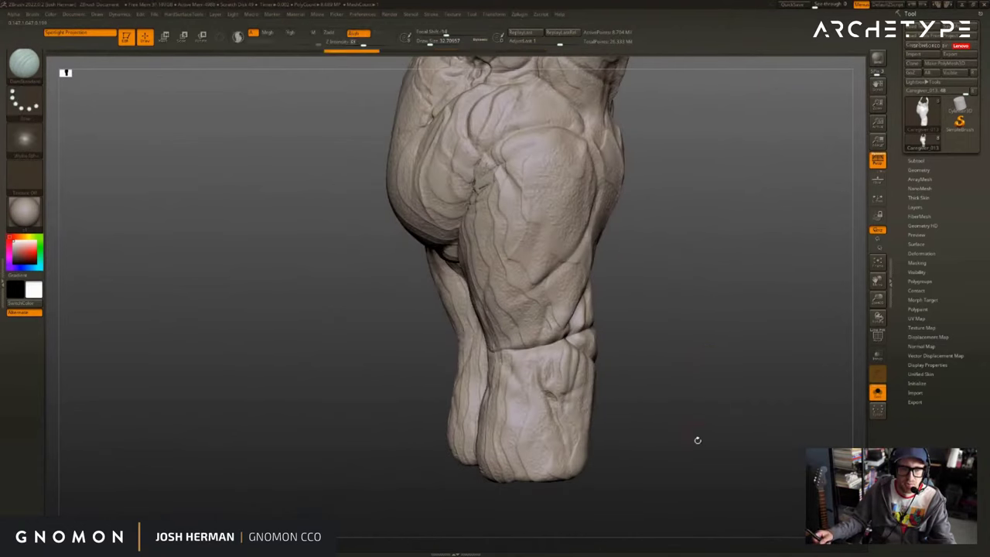
{"action": "key", "text": "ctrl+z"}
{"action": "key", "text": "ctrl+z"}
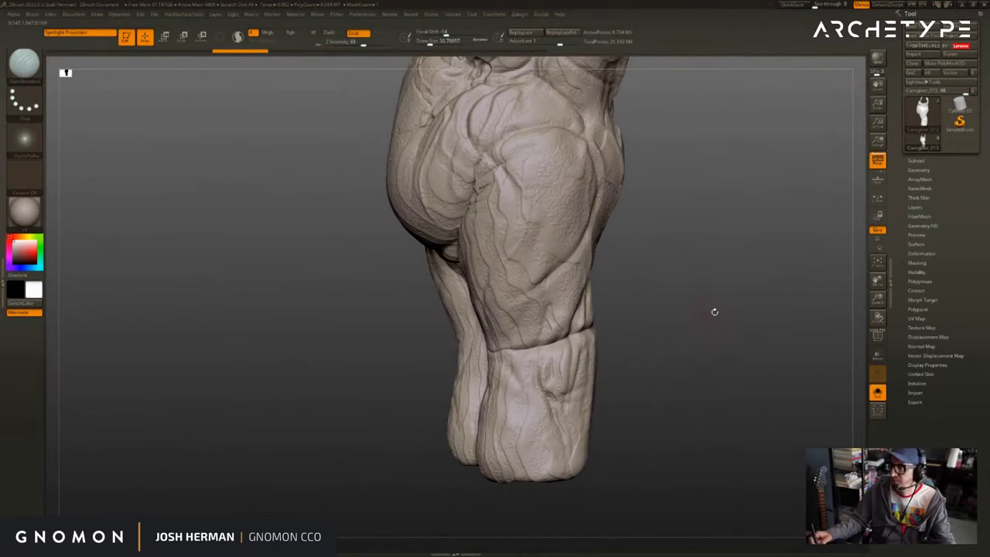
{"action": "left_click_drag", "start_coordinate": [715, 312], "coordinate": [739, 327], "text": "alt"}
{"action": "key", "text": "ctrl+z"}
{"action": "key", "text": "ctrl+z"}
Show the whole figure again and make the arms the active part.
{"action": "key", "text": "alt+s"}
{"action": "left_click_drag", "start_coordinate": [667, 342], "coordinate": [685, 324]}
{"action": "left_click", "coordinate": [684, 319], "text": "alt"}
{"action": "left_click_drag", "start_coordinate": [770, 274], "coordinate": [711, 345], "text": "alt"}
Adjust the shape of the palm and fingers with the Move brush at a draw size of about 29.
{"action": "key", "text": "b"}
{"action": "key", "text": "m"}
{"action": "key", "text": "v"}
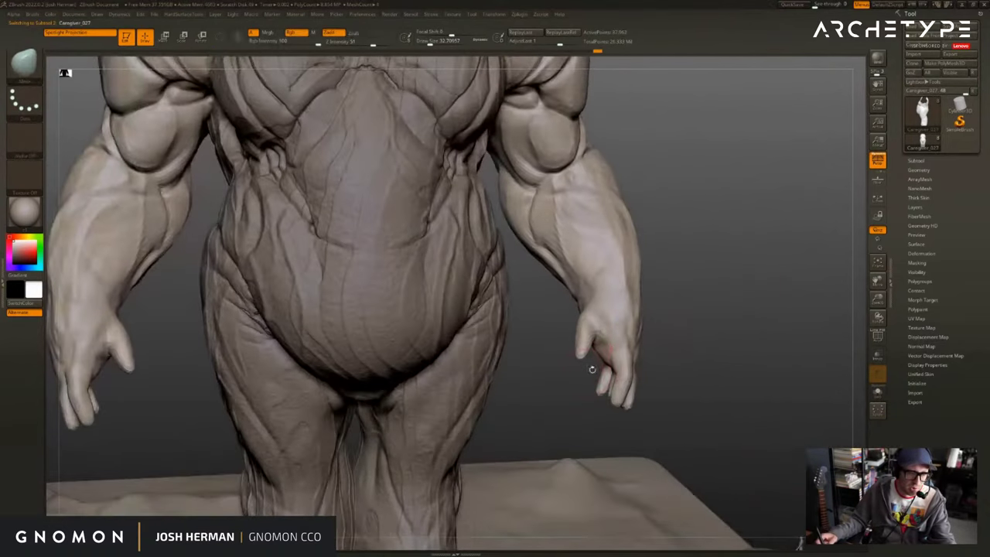
{"action": "right_click_drag", "start_coordinate": [592, 369], "coordinate": [610, 356]}
{"action": "key", "text": "s"}
{"action": "left_click_drag", "start_coordinate": [605, 358], "coordinate": [602, 359]}
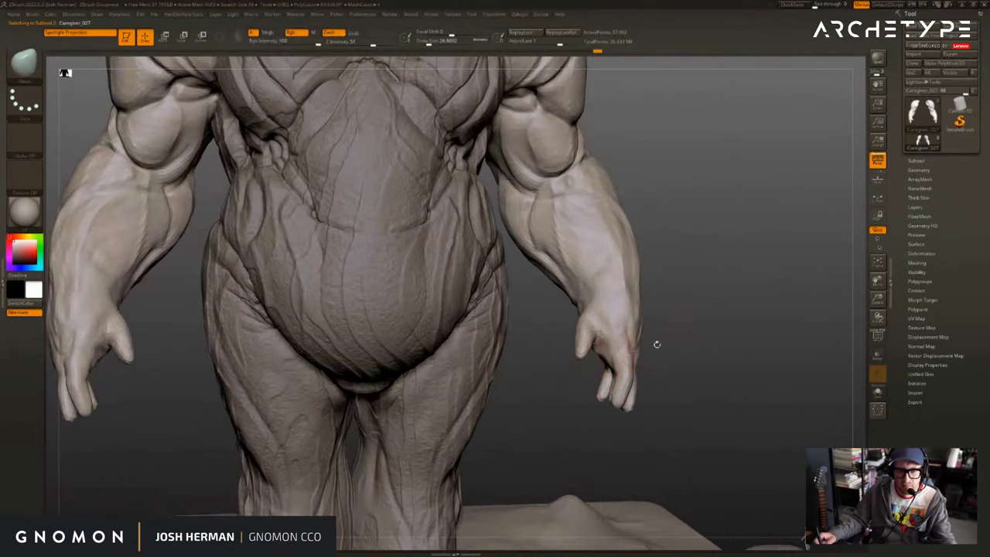
{"action": "mouse_move", "coordinate": [657, 345]}
{"action": "left_mouse_down"}
{"action": "mouse_move", "coordinate": [634, 342]}
{"action": "mouse_move", "coordinate": [655, 345]}
{"action": "left_mouse_up"}
Sculpt the back of the hand and the knuckles with the Standard brush at a draw size of about 9.
{"action": "key", "text": "b"}
{"action": "key", "text": "c"}
{"action": "key", "text": "b"}
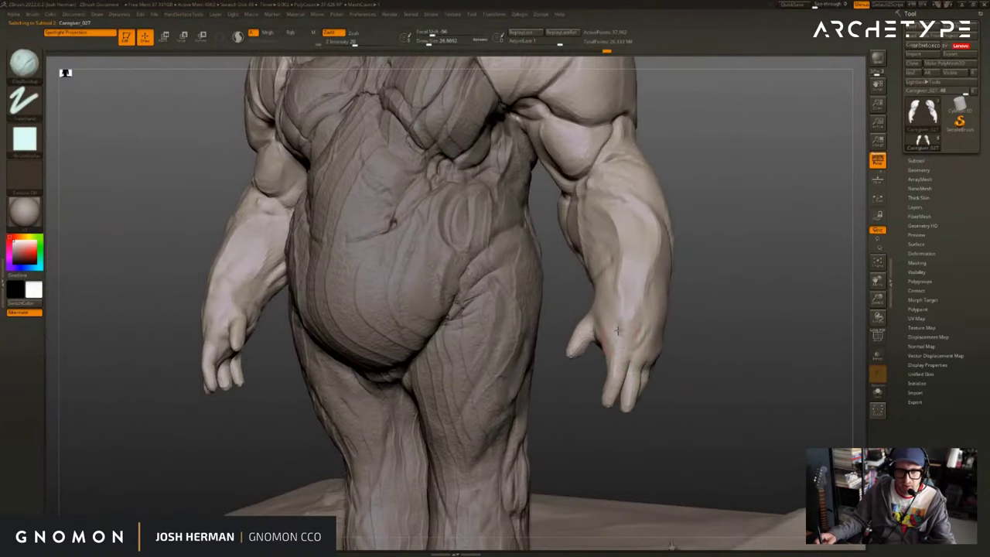
{"action": "key", "text": "b"}
{"action": "key", "text": "s"}
{"action": "key", "text": "t"}
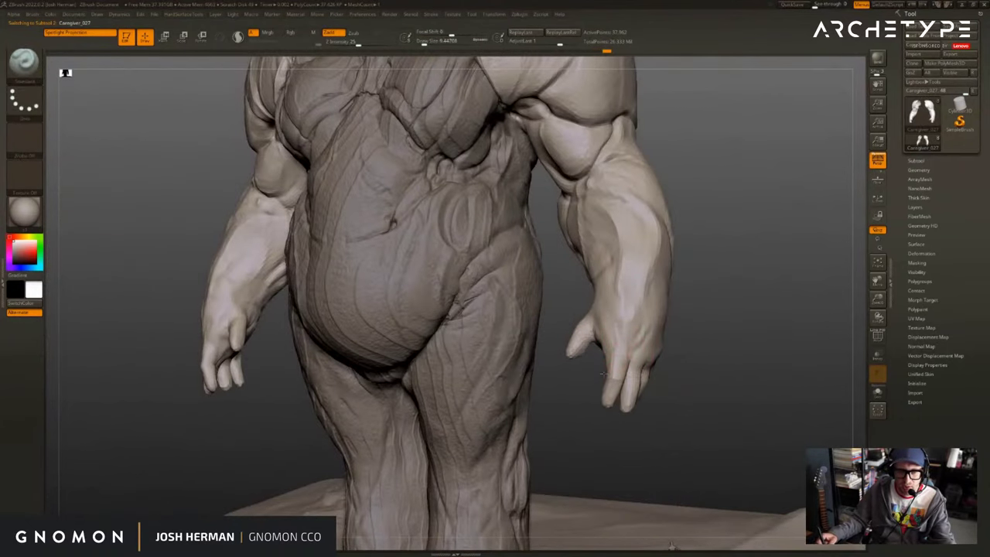
{"action": "right_click_drag", "start_coordinate": [603, 373], "coordinate": [646, 379]}
{"action": "left_click_drag", "start_coordinate": [682, 384], "coordinate": [656, 386]}
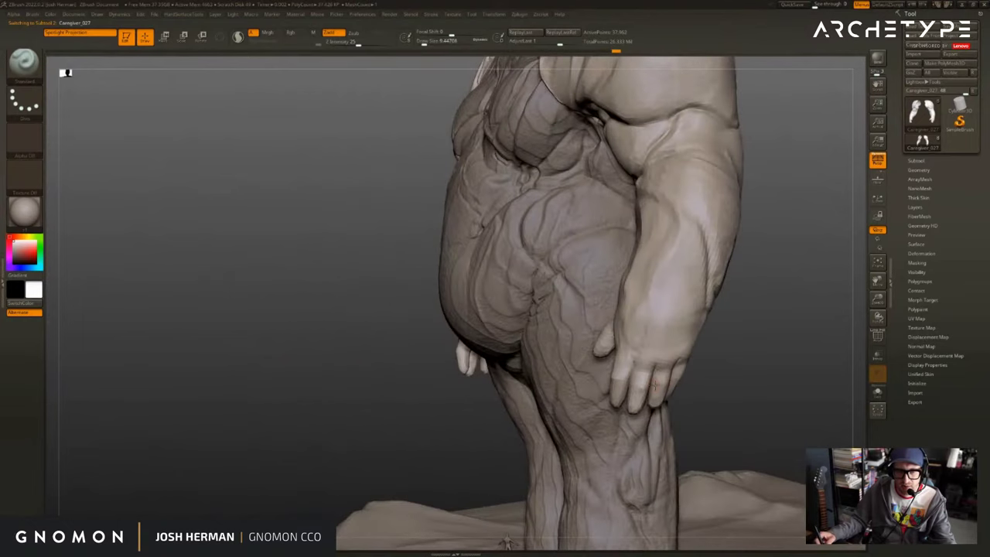
{"action": "left_click_drag", "start_coordinate": [714, 373], "coordinate": [682, 365]}
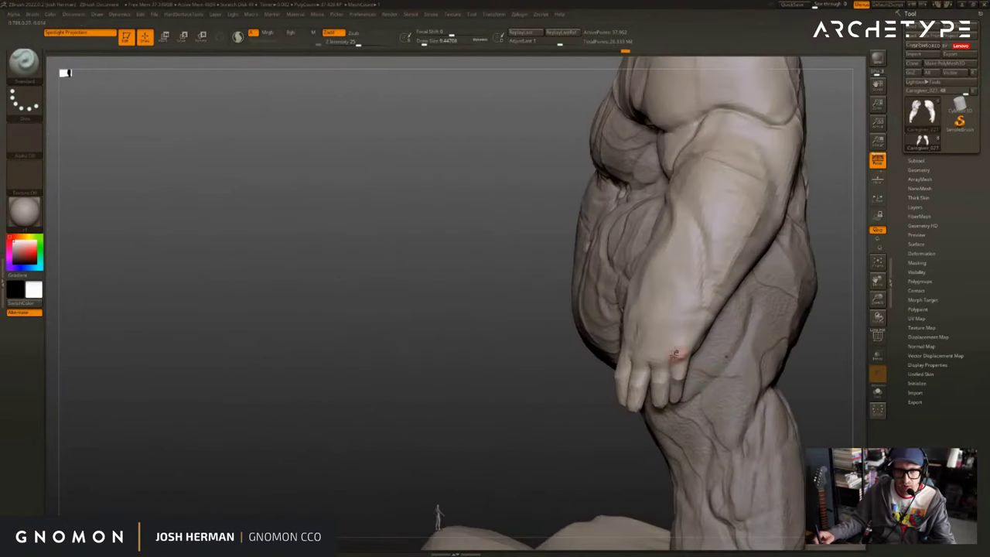
{"action": "right_click_drag", "start_coordinate": [681, 356], "coordinate": [606, 361]}
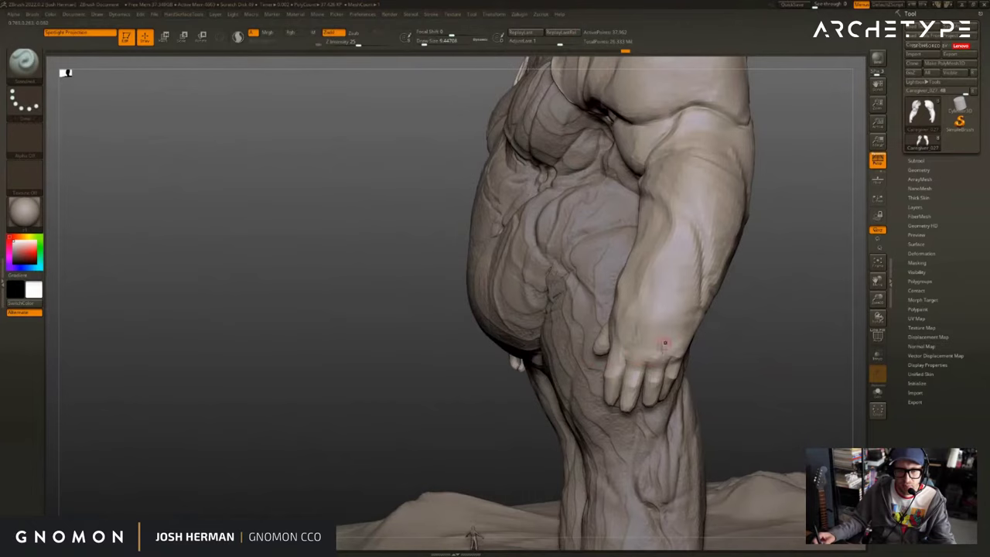
{"action": "mouse_move", "coordinate": [658, 358]}
{"action": "left_mouse_down"}
{"action": "mouse_move", "coordinate": [666, 361]}
{"action": "mouse_move", "coordinate": [640, 352]}
{"action": "left_mouse_up"}
Build up the knuckles and wrist with the Standard brush at draw sizes of about 29 and 41.
{"action": "key", "text": "s"}
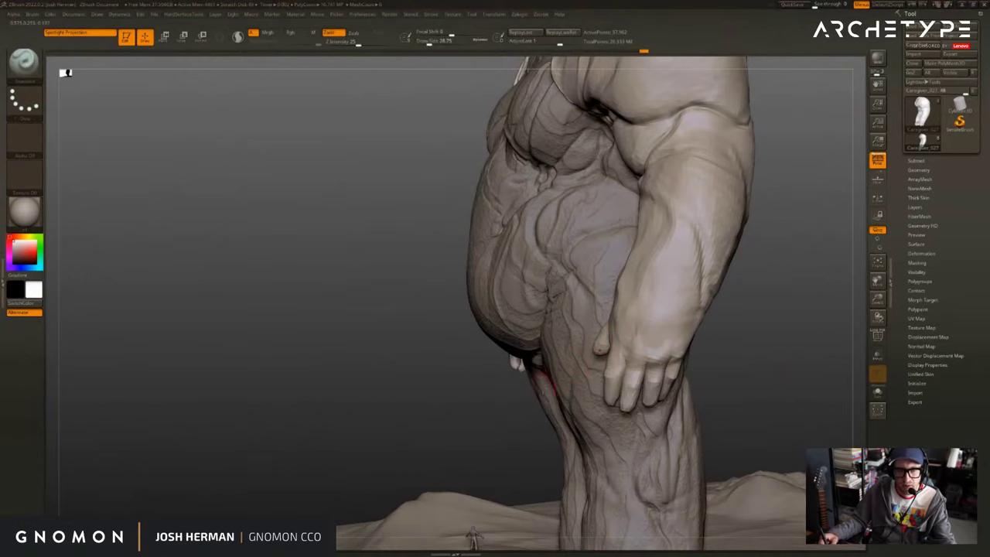
{"action": "mouse_move", "coordinate": [634, 358]}
{"action": "right_mouse_down"}
{"action": "mouse_move", "coordinate": [743, 353]}
{"action": "mouse_move", "coordinate": [754, 361]}
{"action": "right_mouse_up"}
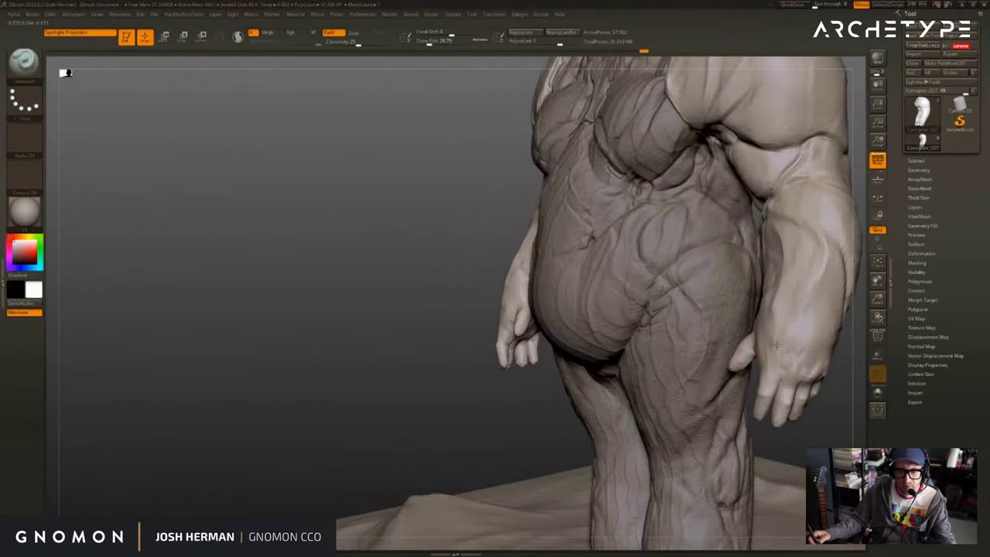
{"action": "left_click_drag", "start_coordinate": [559, 405], "coordinate": [431, 389], "text": "alt"}
{"action": "key", "text": "]"}
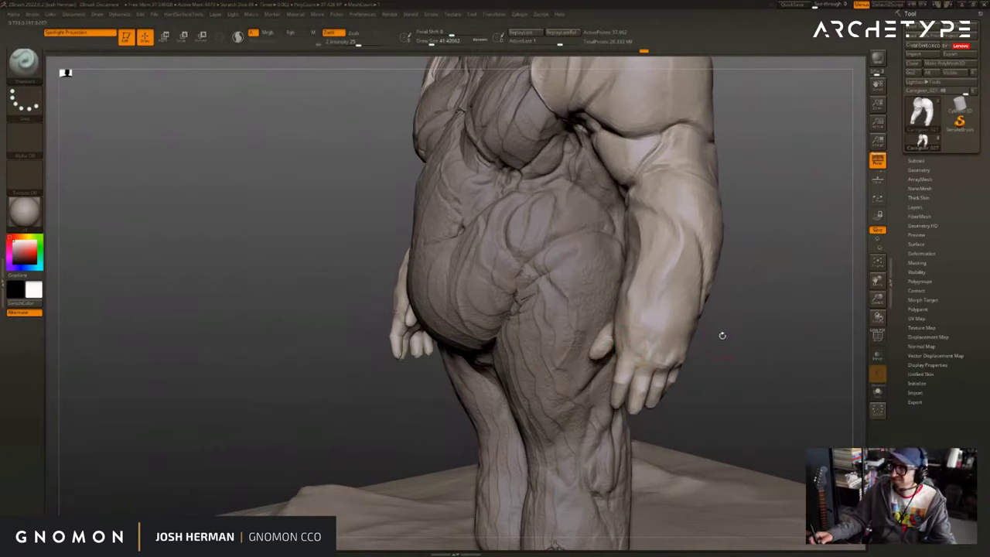
{"action": "left_click_drag", "start_coordinate": [721, 336], "coordinate": [737, 336]}
{"action": "key", "text": "s"}
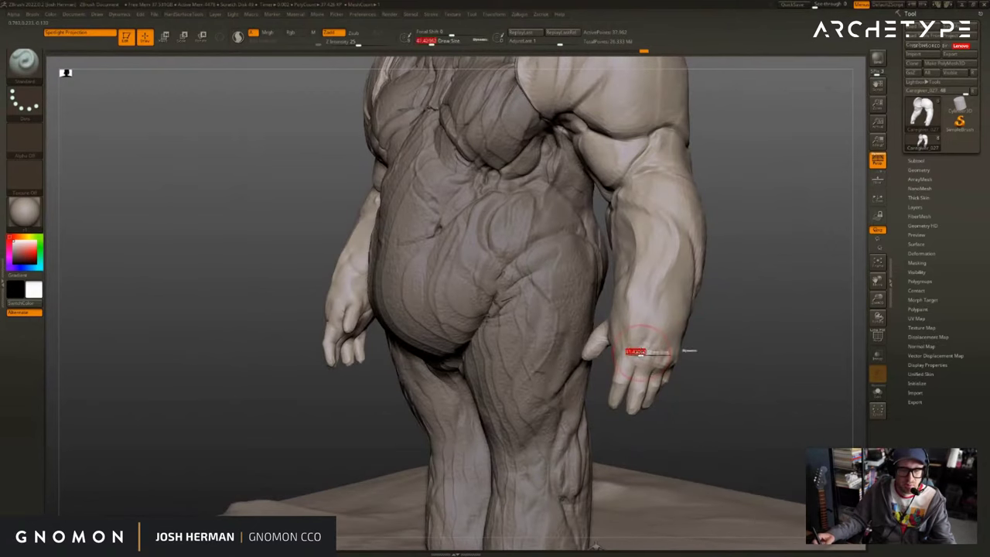
{"action": "left_click_drag", "start_coordinate": [634, 352], "coordinate": [630, 353]}
{"action": "key", "text": "]"}
{"action": "left_click_drag", "start_coordinate": [662, 324], "coordinate": [659, 333]}
{"action": "mouse_move", "coordinate": [724, 334]}
{"action": "left_mouse_down"}
{"action": "mouse_move", "coordinate": [725, 348]}
{"action": "mouse_move", "coordinate": [751, 323]}
{"action": "left_mouse_up"}
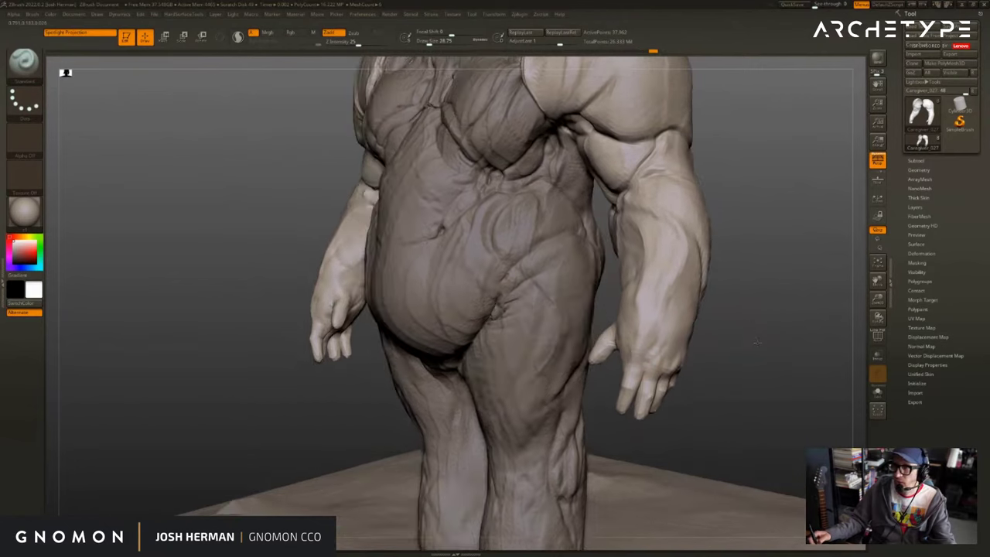
Reshape the fingers and the outer edge of the hand with the Move brush at a draw size of about 35.
{"action": "left_click_drag", "start_coordinate": [681, 464], "coordinate": [719, 495], "text": "alt"}
{"action": "mouse_move", "coordinate": [750, 317]}
{"action": "left_mouse_down", "text": "alt"}
{"action": "mouse_move", "coordinate": [735, 346]}
{"action": "mouse_move", "coordinate": [681, 377]}
{"action": "left_mouse_up", "text": "alt"}
{"action": "key", "text": "]"}
{"action": "key", "text": "b"}
{"action": "key", "text": "m"}
{"action": "key", "text": "v"}
{"action": "key", "text": "["}
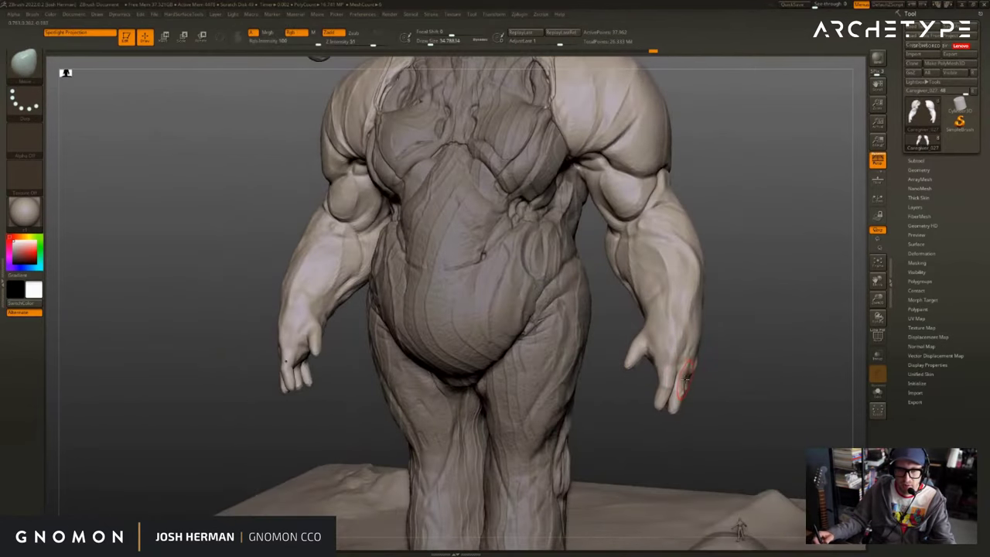
{"action": "left_click_drag", "start_coordinate": [743, 367], "coordinate": [686, 380]}
{"action": "key", "text": "s"}
{"action": "right_click_drag", "start_coordinate": [726, 368], "coordinate": [675, 371]}
{"action": "key", "text": "s"}
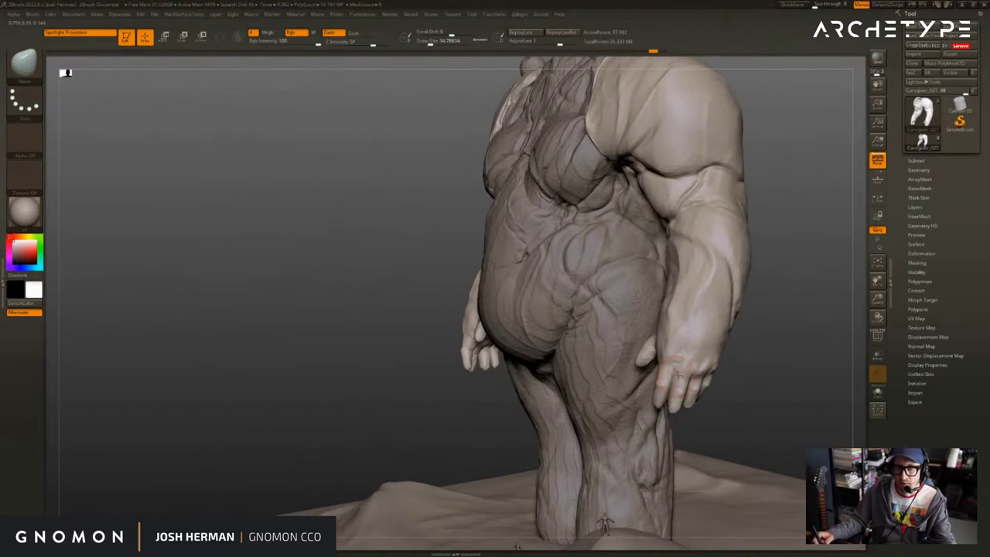
Adjust the thumb and index finger area with the Move brush at draw sizes of about 46 and 23.
{"action": "left_click_drag", "start_coordinate": [672, 369], "coordinate": [665, 363]}
{"action": "key", "text": "s"}
{"action": "key", "text": "s"}
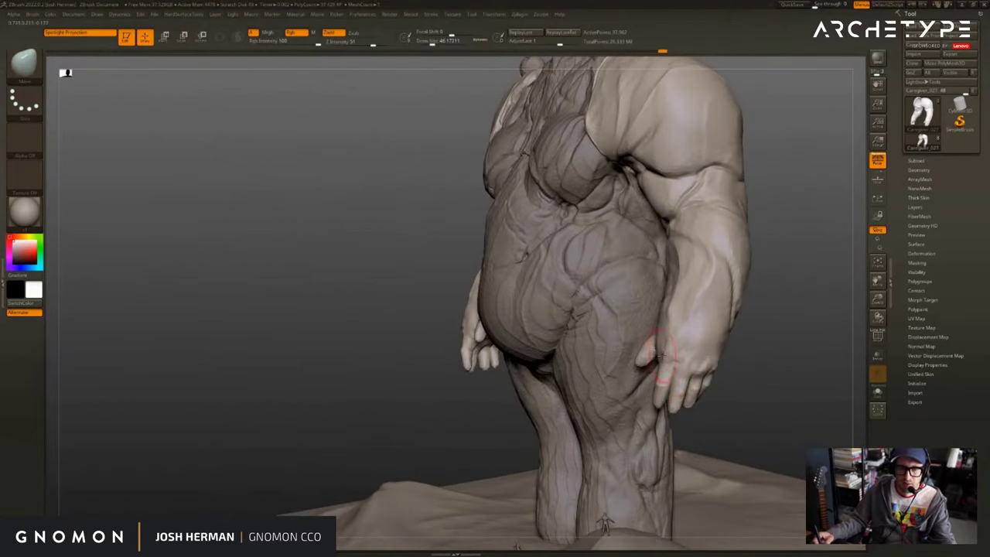
{"action": "left_click_drag", "start_coordinate": [762, 342], "coordinate": [689, 347]}
{"action": "key", "text": "s"}
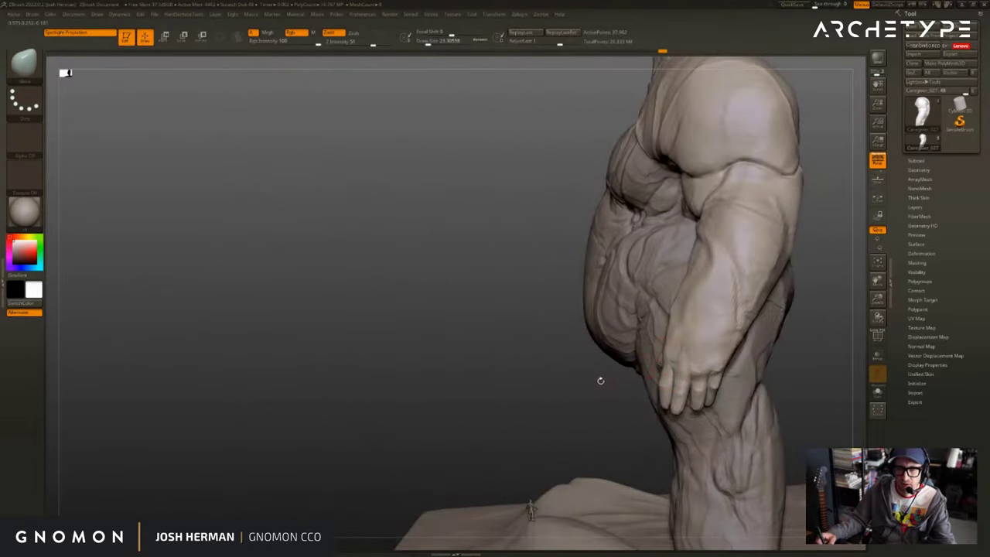
Sculpt the knuckles with the Standard brush and adjust the hand with the Transpose rotate and scale modes.
{"action": "key", "text": "b"}
{"action": "key", "text": "s"}
{"action": "key", "text": "t"}
{"action": "mouse_move", "coordinate": [600, 381]}
{"action": "left_mouse_down"}
{"action": "mouse_move", "coordinate": [576, 381]}
{"action": "mouse_move", "coordinate": [631, 379]}
{"action": "mouse_move", "coordinate": [645, 392]}
{"action": "mouse_move", "coordinate": [609, 383]}
{"action": "mouse_move", "coordinate": [673, 379]}
{"action": "left_mouse_up"}
{"action": "key", "text": "r"}
{"action": "mouse_move", "coordinate": [616, 398]}
{"action": "left_mouse_down"}
{"action": "mouse_move", "coordinate": [703, 402]}
{"action": "mouse_move", "coordinate": [619, 383]}
{"action": "mouse_move", "coordinate": [649, 376]}
{"action": "mouse_move", "coordinate": [713, 270]}
{"action": "mouse_move", "coordinate": [671, 391]}
{"action": "mouse_move", "coordinate": [681, 376]}
{"action": "mouse_move", "coordinate": [680, 442]}
{"action": "mouse_move", "coordinate": [747, 414]}
{"action": "mouse_move", "coordinate": [773, 343]}
{"action": "left_mouse_up"}
{"action": "key", "text": "e"}
{"action": "mouse_move", "coordinate": [712, 456]}
{"action": "left_mouse_down"}
{"action": "mouse_move", "coordinate": [654, 468]}
{"action": "mouse_move", "coordinate": [673, 475]}
{"action": "left_mouse_up"}
{"action": "key", "text": "q"}
{"action": "key", "text": "s"}
{"action": "left_click_drag", "start_coordinate": [663, 400], "coordinate": [670, 402]}
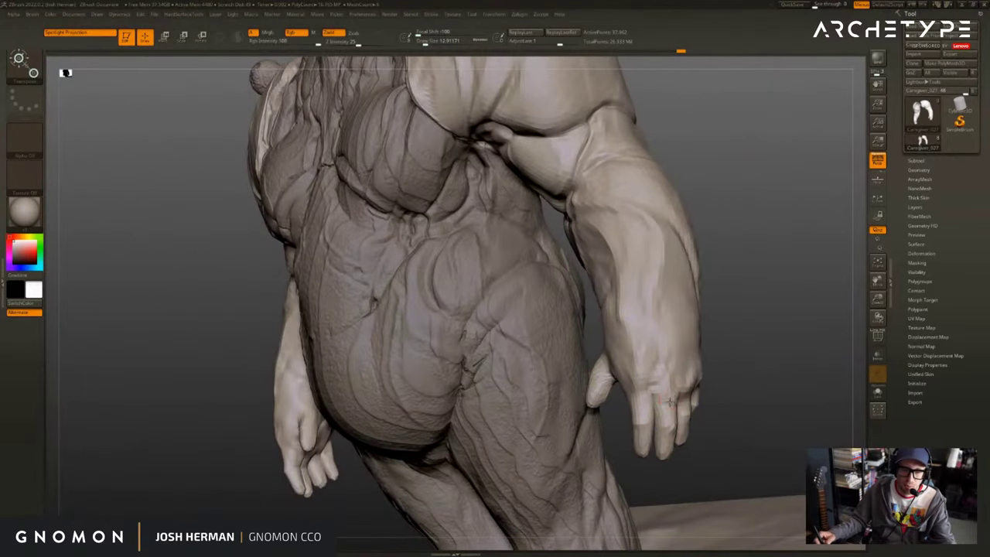
Examine the proportions of the hands and arms against the whole figure, including with a sphere part active instead of the arms.
{"action": "left_click_drag", "start_coordinate": [742, 370], "coordinate": [721, 379]}
{"action": "key", "text": "w"}
{"action": "key", "text": "q"}
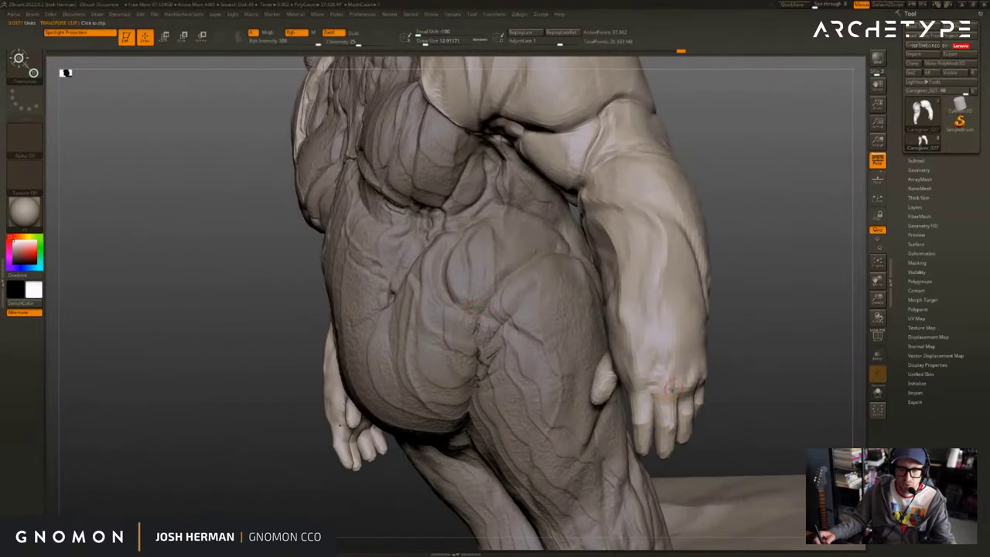
{"action": "mouse_move", "coordinate": [703, 361]}
{"action": "left_mouse_down", "text": "alt"}
{"action": "mouse_move", "coordinate": [719, 333]}
{"action": "mouse_move", "coordinate": [758, 348]}
{"action": "mouse_move", "coordinate": [703, 343]}
{"action": "left_mouse_up", "text": "alt"}
{"action": "key", "text": "w"}
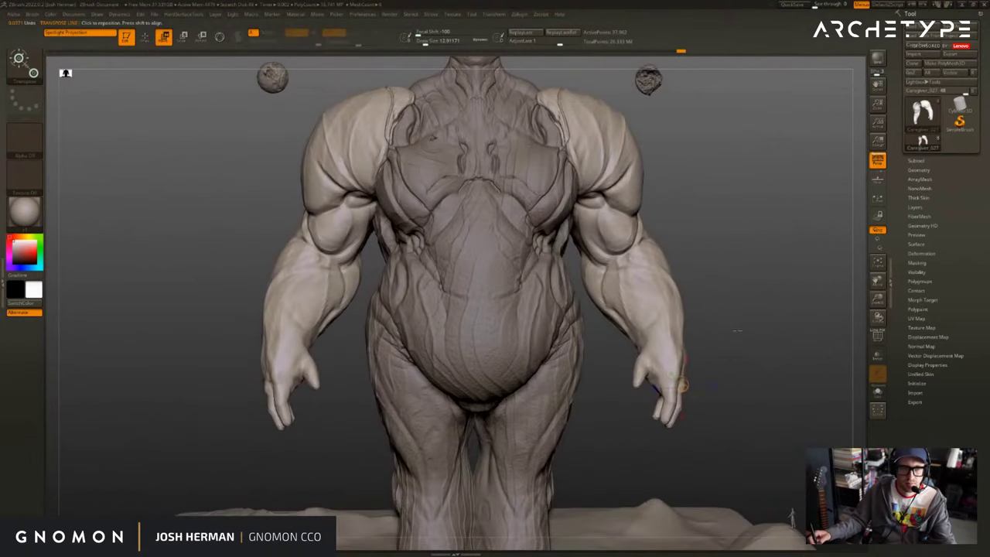
{"action": "key", "text": "f"}
{"action": "key", "text": "f"}
{"action": "key", "text": "q"}
{"action": "left_click", "coordinate": [504, 98], "text": "alt"}
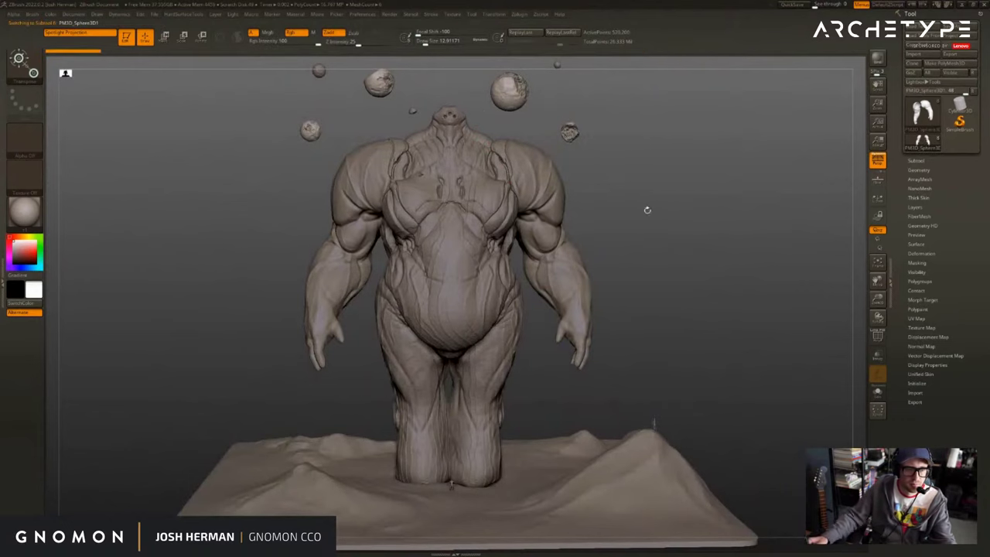
{"action": "left_click_drag", "start_coordinate": [706, 272], "coordinate": [742, 274], "text": "alt"}
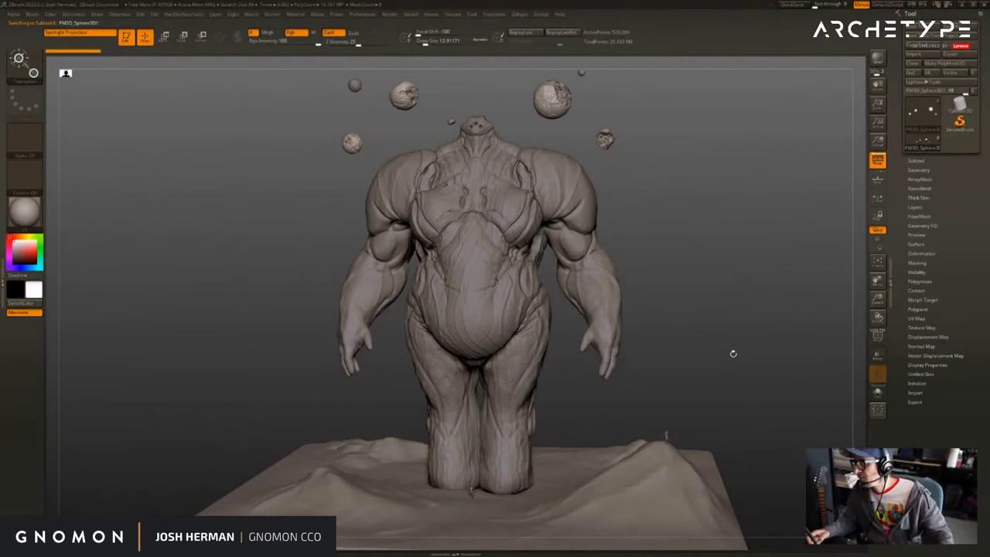
{"action": "mouse_move", "coordinate": [689, 328]}
{"action": "left_mouse_down"}
{"action": "mouse_move", "coordinate": [729, 315]}
{"action": "mouse_move", "coordinate": [718, 309]}
{"action": "left_mouse_up"}
{"action": "key", "text": "w"}
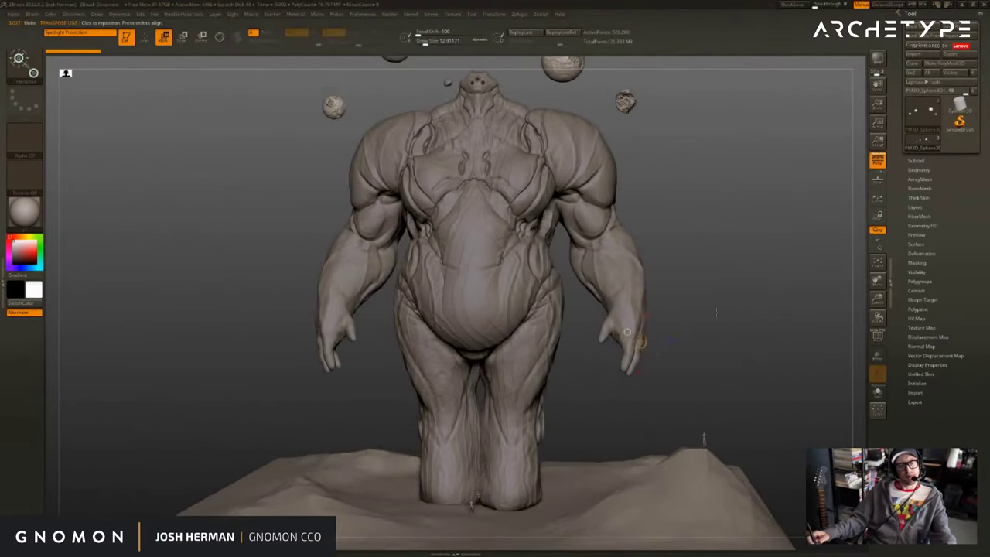
{"action": "key", "text": "q"}
{"action": "left_click", "coordinate": [640, 340], "text": "alt"}
{"action": "mouse_move", "coordinate": [703, 272]}
{"action": "left_mouse_down", "text": "alt"}
{"action": "mouse_move", "coordinate": [701, 304]}
{"action": "mouse_move", "coordinate": [660, 290]}
{"action": "left_mouse_up", "text": "alt"}
Subdivide the arms and carve creases around the elbows with DamStandard at a draw size of about 9.
{"action": "key", "text": "ctrl+d"}
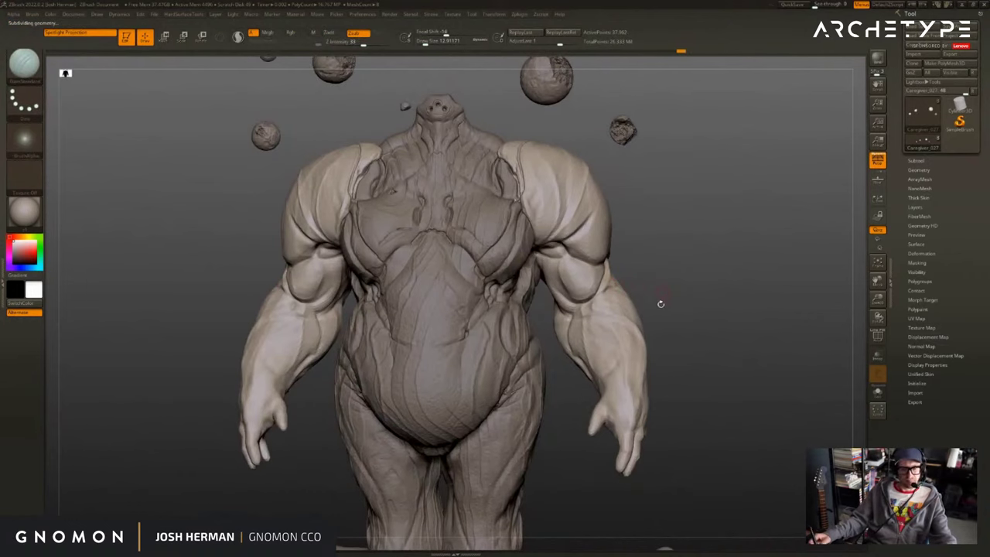
{"action": "mouse_move", "coordinate": [716, 313]}
{"action": "left_mouse_down", "text": "alt"}
{"action": "mouse_move", "coordinate": [695, 240]}
{"action": "mouse_move", "coordinate": [656, 190]}
{"action": "mouse_move", "coordinate": [677, 217]}
{"action": "left_mouse_up", "text": "alt"}
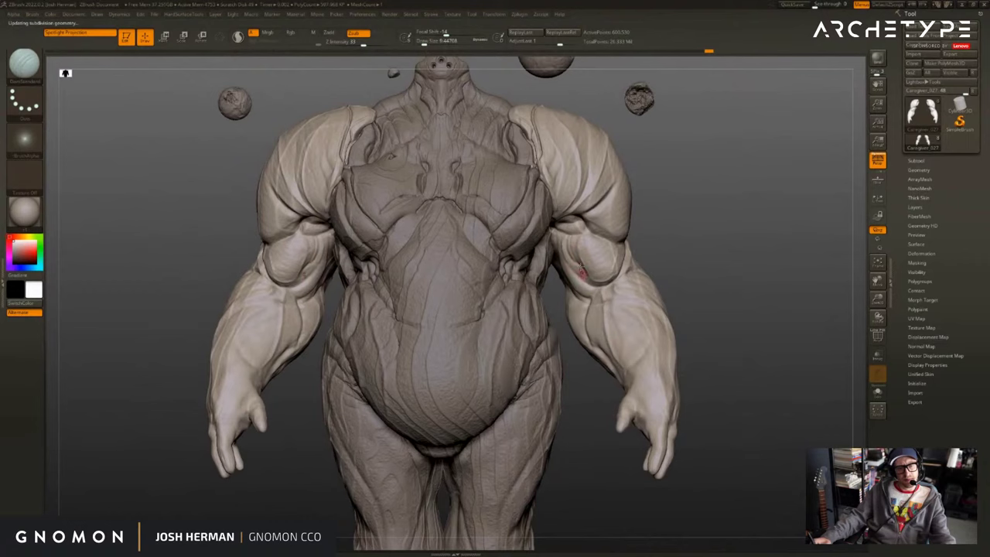
{"action": "left_click_drag", "start_coordinate": [698, 328], "coordinate": [688, 300], "text": "alt"}
Isolate the arms at a lower subdivision level and reshape the hands with the Move brush at a draw size of about 46.
{"action": "key", "text": "d"}
{"action": "key", "text": "alt+s"}
{"action": "key", "text": "shift+d"}
{"action": "key", "text": "shift+d"}
{"action": "key", "text": "b"}
{"action": "key", "text": "m"}
{"action": "key", "text": "v"}
{"action": "key", "text": "s"}
{"action": "left_click_drag", "start_coordinate": [637, 325], "coordinate": [687, 301]}
Define the palm and the base of the thumb with DamStandard and ClayBuildup, using a draw size of about 22 for ClayBuildup.
{"action": "key", "text": "b"}
{"action": "key", "text": "d"}
{"action": "key", "text": "s"}
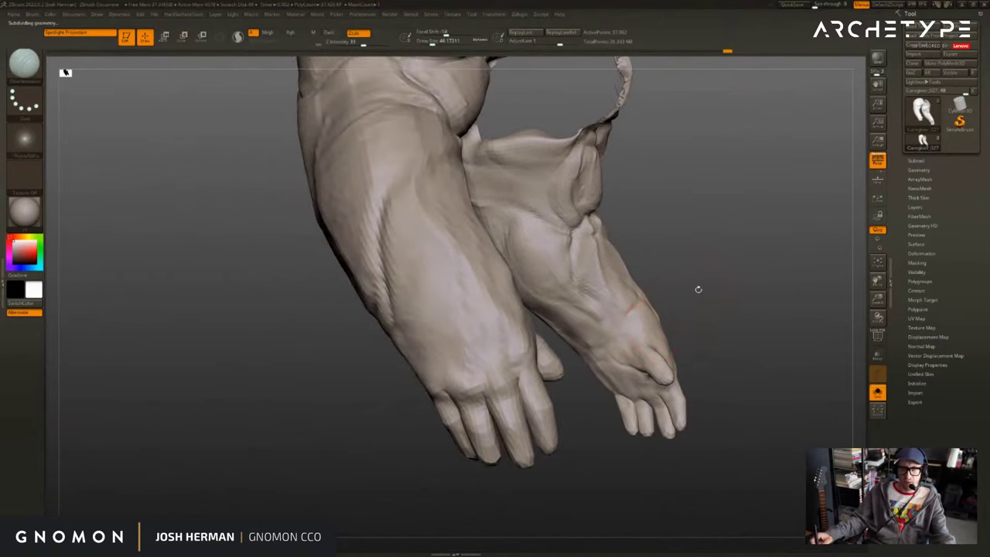
{"action": "key", "text": "b"}
{"action": "key", "text": "c"}
{"action": "key", "text": "b"}
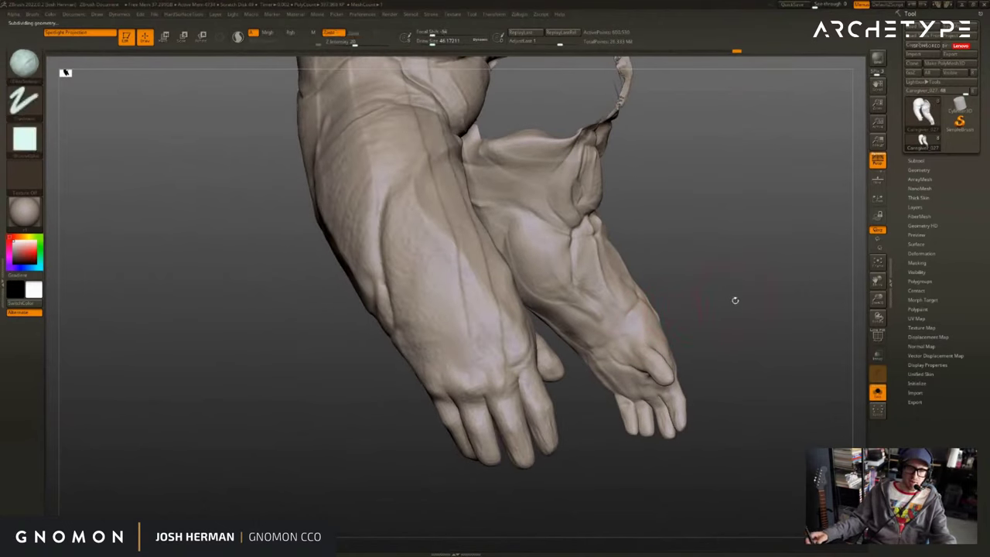
{"action": "key", "text": "shift+d"}
{"action": "left_click_drag", "start_coordinate": [666, 316], "coordinate": [638, 350]}
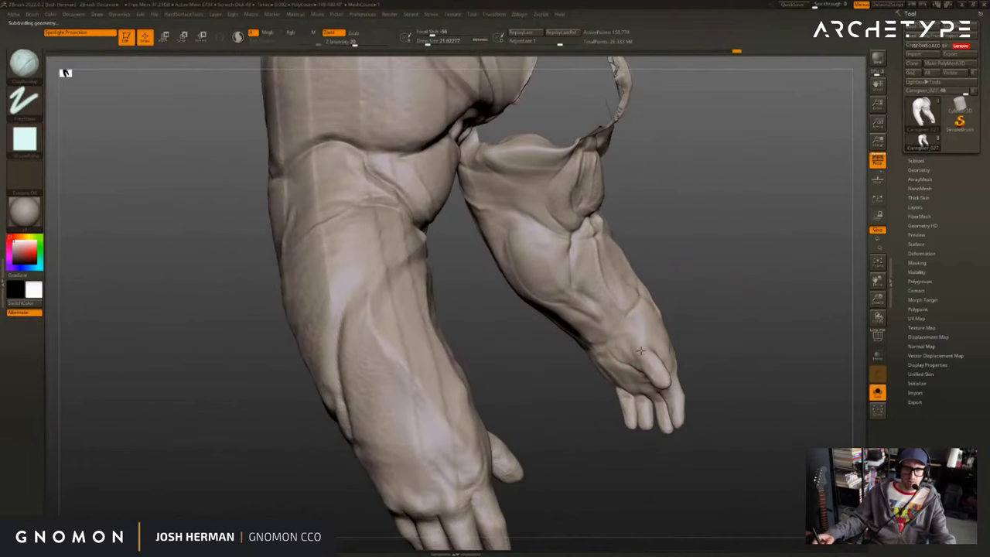
Pull the thumb and its base into shape with the Move brush at a draw size of about 22.
{"action": "mouse_move", "coordinate": [709, 313]}
{"action": "left_mouse_down"}
{"action": "mouse_move", "coordinate": [692, 329]}
{"action": "mouse_move", "coordinate": [601, 349]}
{"action": "mouse_move", "coordinate": [646, 344]}
{"action": "mouse_move", "coordinate": [592, 342]}
{"action": "mouse_move", "coordinate": [643, 347]}
{"action": "mouse_move", "coordinate": [654, 332]}
{"action": "left_mouse_up"}
{"action": "key", "text": "b"}
{"action": "key", "text": "m"}
{"action": "key", "text": "v"}
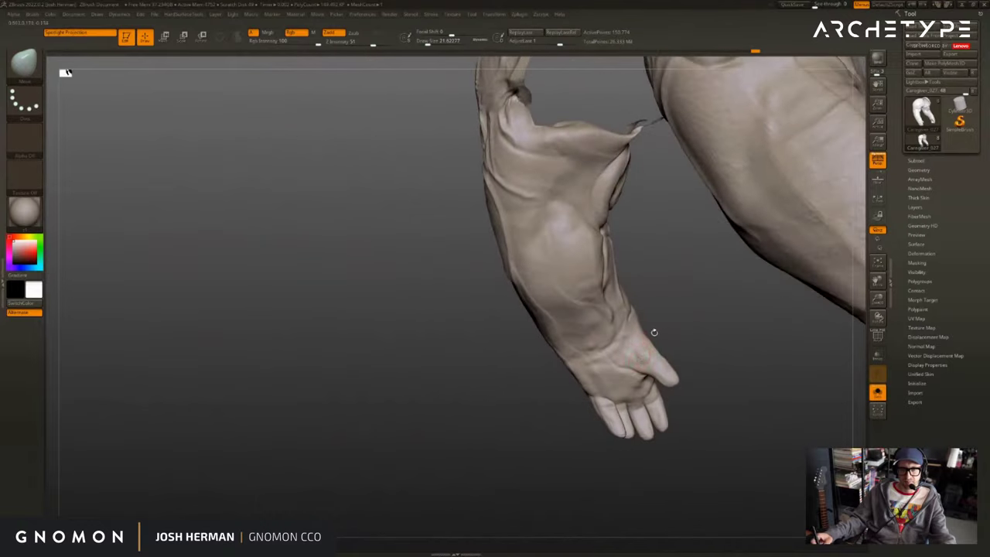
{"action": "right_click_drag", "start_coordinate": [648, 346], "coordinate": [643, 350]}
Build up the fleshy base of the thumb with ClayBuildup at a draw size of about 22.
{"action": "key", "text": "b"}
{"action": "key", "text": "c"}
{"action": "key", "text": "b"}
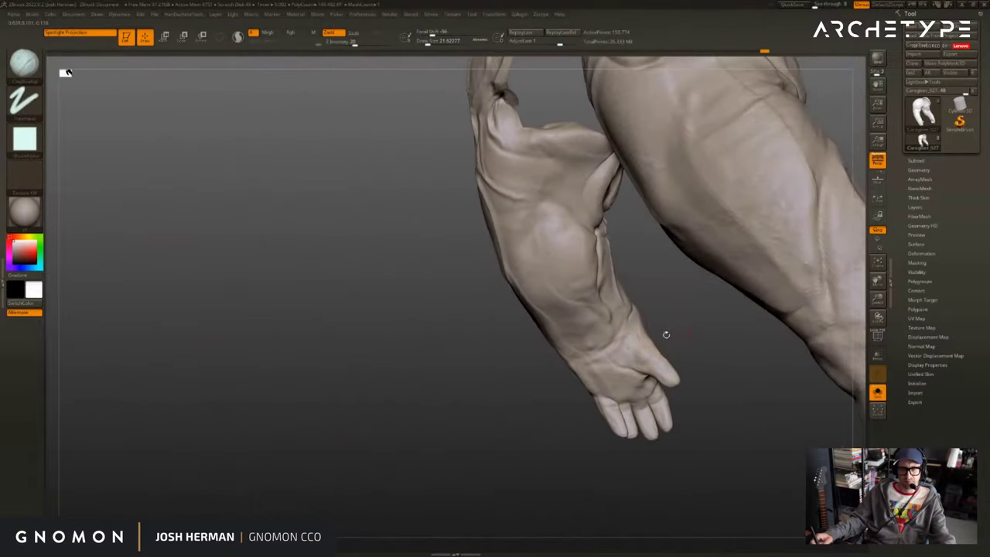
{"action": "left_click_drag", "start_coordinate": [666, 335], "coordinate": [689, 331], "text": "shift"}
{"action": "right_click_drag", "start_coordinate": [689, 331], "coordinate": [660, 361], "text": "ctrl"}
{"action": "mouse_move", "coordinate": [611, 386]}
{"action": "right_mouse_down", "text": "ctrl"}
{"action": "mouse_move", "coordinate": [589, 404]}
{"action": "mouse_move", "coordinate": [572, 379]}
{"action": "mouse_move", "coordinate": [508, 191]}
{"action": "mouse_move", "coordinate": [572, 309]}
{"action": "right_mouse_up", "text": "ctrl"}
Shape the thumb tip and fingertips from the palm side with the Clay brush at a draw size of about 22.
{"action": "key", "text": "b"}
{"action": "key", "text": "c"}
{"action": "key", "text": "l"}
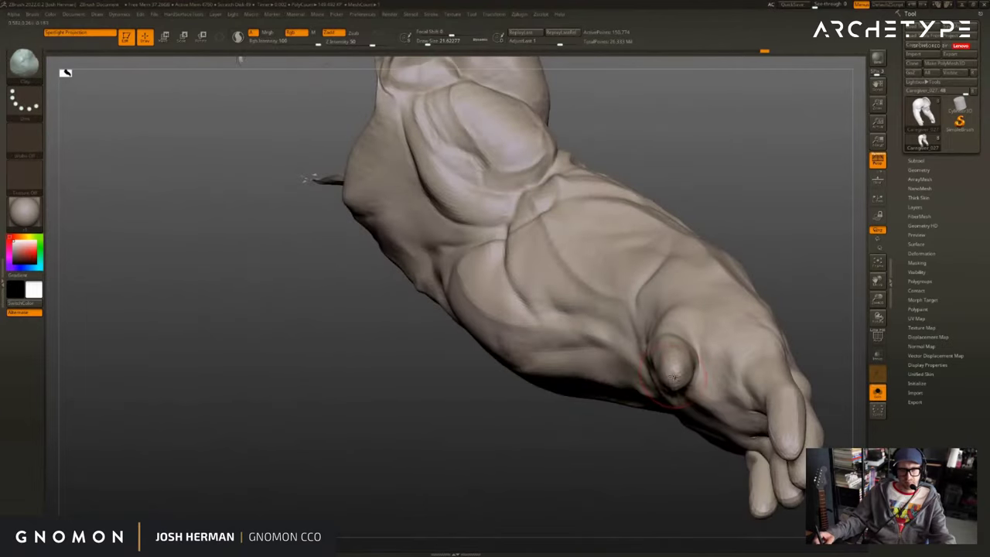
{"action": "left_click_drag", "start_coordinate": [609, 450], "coordinate": [642, 333]}
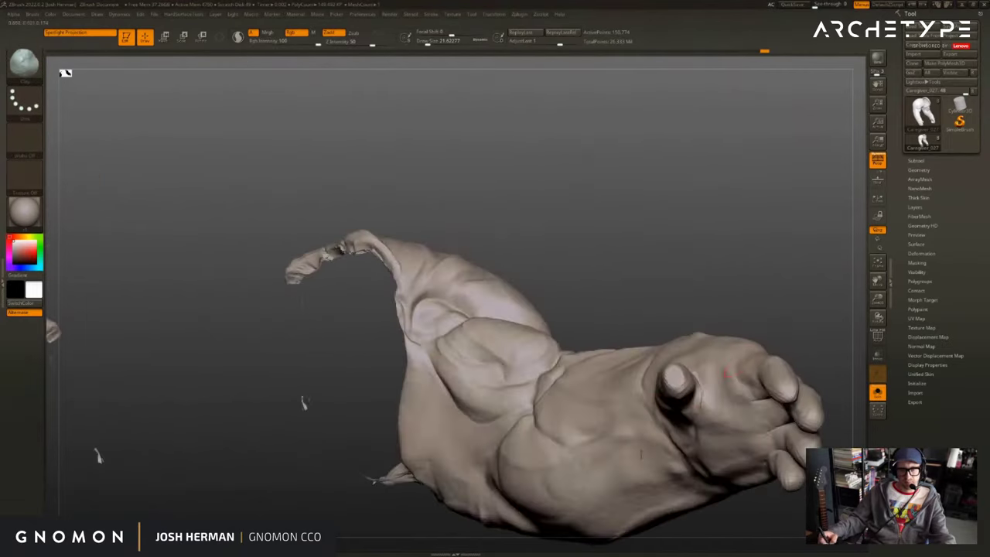
{"action": "left_click_drag", "start_coordinate": [787, 306], "coordinate": [699, 305], "text": "alt"}
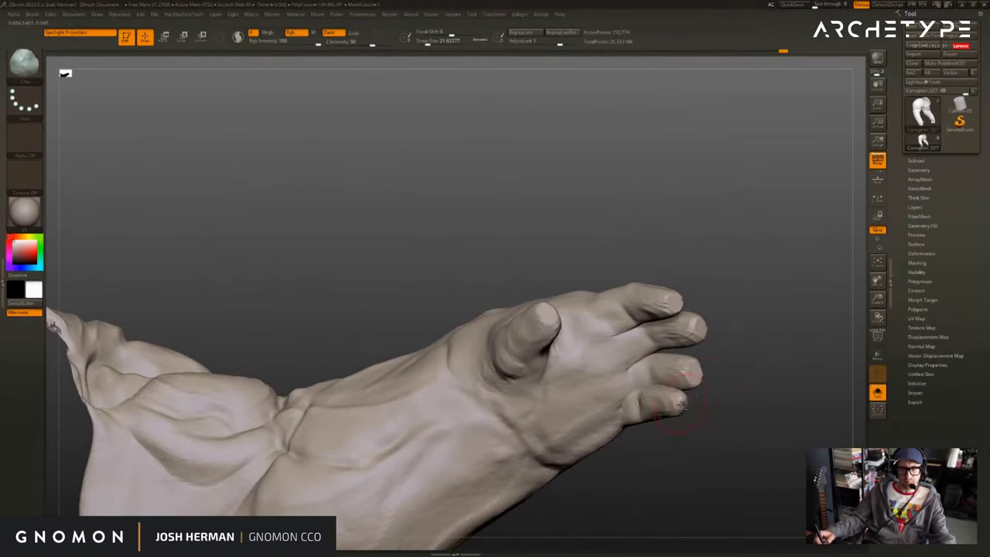
{"action": "mouse_move", "coordinate": [742, 387]}
{"action": "left_mouse_down", "text": "alt"}
{"action": "mouse_move", "coordinate": [752, 303]}
{"action": "mouse_move", "coordinate": [731, 402]}
{"action": "mouse_move", "coordinate": [677, 451]}
{"action": "mouse_move", "coordinate": [688, 422]}
{"action": "mouse_move", "coordinate": [668, 376]}
{"action": "left_mouse_up", "text": "alt"}
Refine the fingertips from the back of the hand with the Clay brush at a draw size of about 18.
{"action": "key", "text": "["}
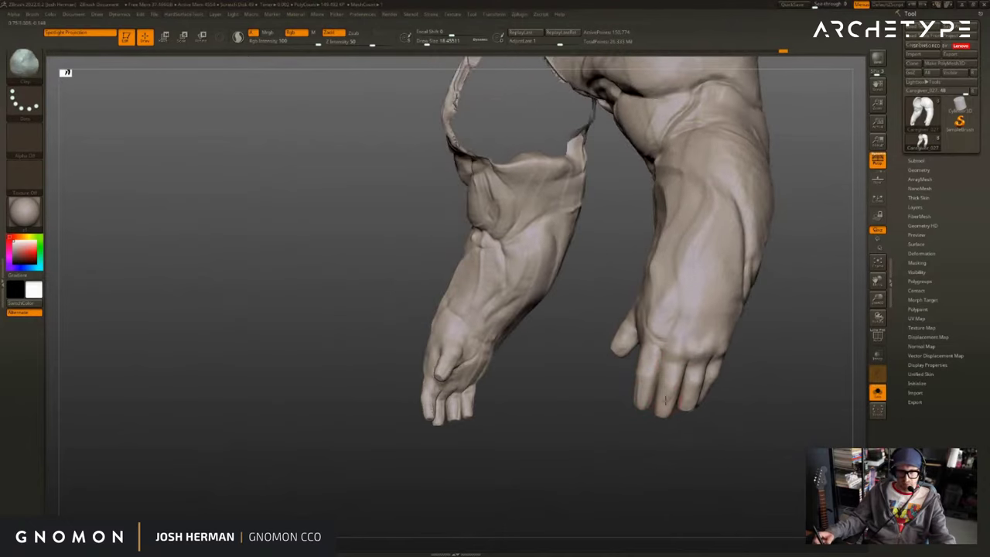
{"action": "left_click_drag", "start_coordinate": [699, 431], "coordinate": [691, 380]}
{"action": "left_click_drag", "start_coordinate": [697, 423], "coordinate": [668, 407]}
{"action": "left_click_drag", "start_coordinate": [734, 412], "coordinate": [710, 395]}
{"action": "mouse_move", "coordinate": [679, 452]}
{"action": "left_mouse_down"}
{"action": "mouse_move", "coordinate": [670, 441]}
{"action": "mouse_move", "coordinate": [789, 361]}
{"action": "mouse_move", "coordinate": [735, 371]}
{"action": "mouse_move", "coordinate": [766, 365]}
{"action": "left_mouse_up"}
Add volume where the thumb meets the palm with ClayBuildup at a draw size of about 15.
{"action": "key", "text": "s"}
{"action": "left_click", "coordinate": [778, 374]}
{"action": "key", "text": "s"}
{"action": "left_click", "coordinate": [771, 363]}
{"action": "key", "text": "s"}
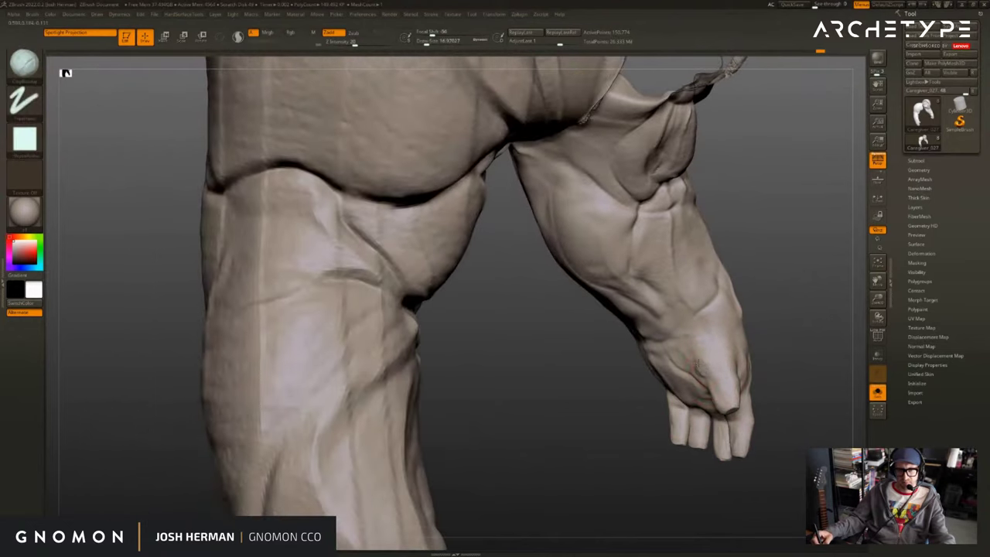
Build up the thumb and the heel of the palm with ClayBuildup at a draw size of about 25.
{"action": "mouse_move", "coordinate": [758, 361]}
{"action": "left_mouse_down"}
{"action": "mouse_move", "coordinate": [780, 338]}
{"action": "mouse_move", "coordinate": [747, 352]}
{"action": "left_mouse_up"}
{"action": "key", "text": "s"}
{"action": "left_click", "coordinate": [738, 357]}
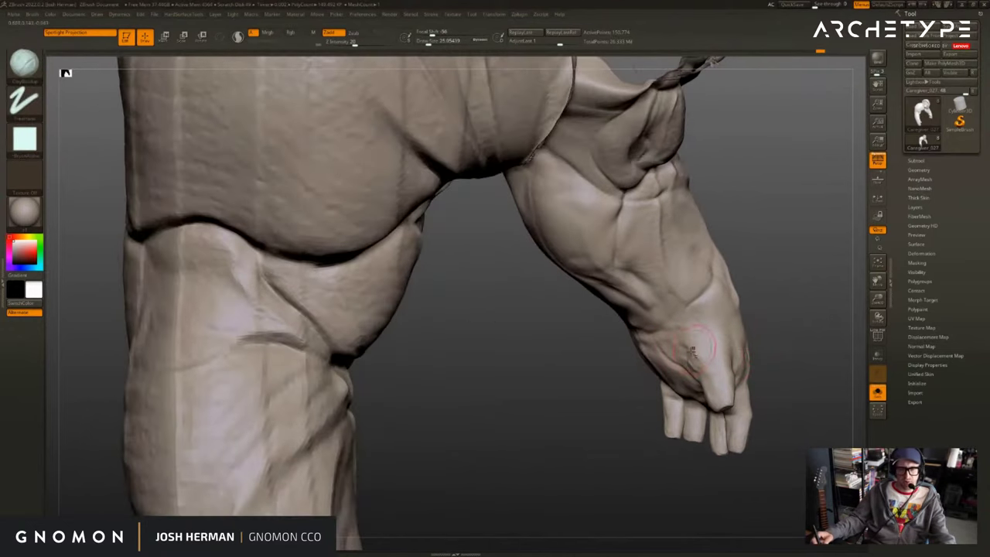
{"action": "left_click_drag", "start_coordinate": [779, 360], "coordinate": [743, 367]}
{"action": "key", "text": "s"}
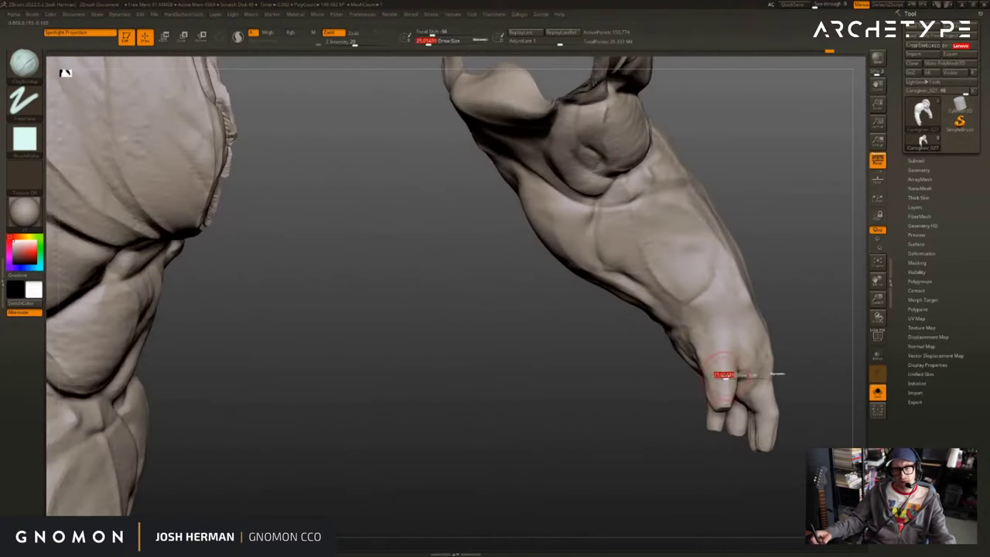
{"action": "mouse_move", "coordinate": [710, 372]}
{"action": "right_mouse_down"}
{"action": "mouse_move", "coordinate": [687, 385]}
{"action": "mouse_move", "coordinate": [726, 376]}
{"action": "mouse_move", "coordinate": [673, 400]}
{"action": "mouse_move", "coordinate": [695, 379]}
{"action": "right_mouse_up"}
{"action": "key", "text": "s"}
{"action": "mouse_move", "coordinate": [681, 361]}
{"action": "left_mouse_down"}
{"action": "mouse_move", "coordinate": [696, 372]}
{"action": "mouse_move", "coordinate": [703, 362]}
{"action": "mouse_move", "coordinate": [623, 362]}
{"action": "left_mouse_up"}
Refine the thumb and palm forms with the Standard brush and ClayBuildup, keeping ClayBuildup at a draw size of about 25.
{"action": "key", "text": "b"}
{"action": "key", "text": "s"}
{"action": "key", "text": "t"}
{"action": "key", "text": "s"}
{"action": "key", "text": "b"}
{"action": "key", "text": "t"}
{"action": "key", "text": "s"}
{"action": "key", "text": "b"}
{"action": "key", "text": "c"}
{"action": "key", "text": "b"}
{"action": "mouse_move", "coordinate": [812, 314]}
{"action": "left_mouse_down"}
{"action": "mouse_move", "coordinate": [824, 331]}
{"action": "mouse_move", "coordinate": [804, 263]}
{"action": "left_mouse_up"}
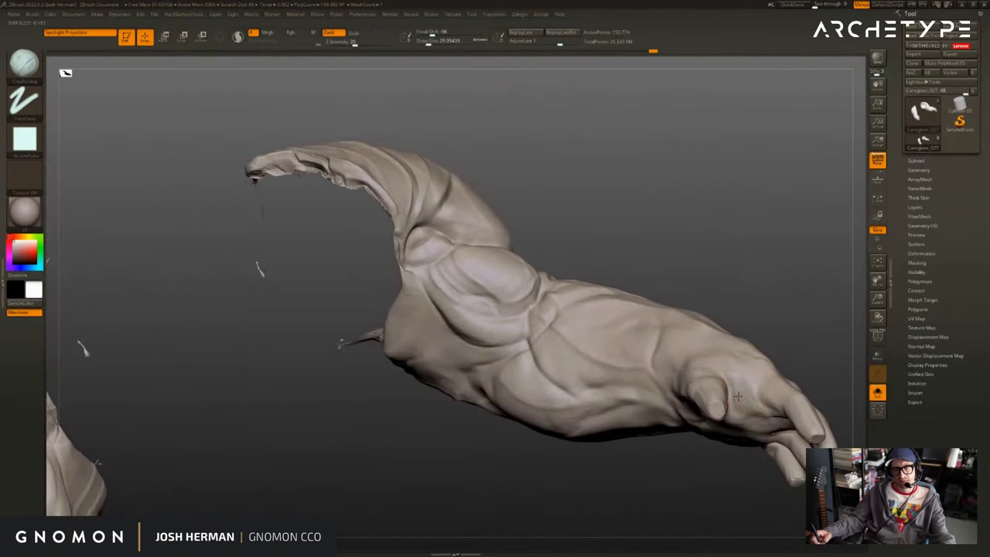
Define the crease between the thumb and index finger with the DamStandard brush, reducing the draw size to about 6.6.
{"action": "right_click_drag", "start_coordinate": [735, 409], "coordinate": [742, 379]}
{"action": "left_click_drag", "start_coordinate": [741, 381], "coordinate": [737, 392]}
{"action": "right_click_drag", "start_coordinate": [737, 392], "coordinate": [732, 377]}
{"action": "key", "text": "b"}
{"action": "key", "text": "d"}
{"action": "key", "text": "s"}
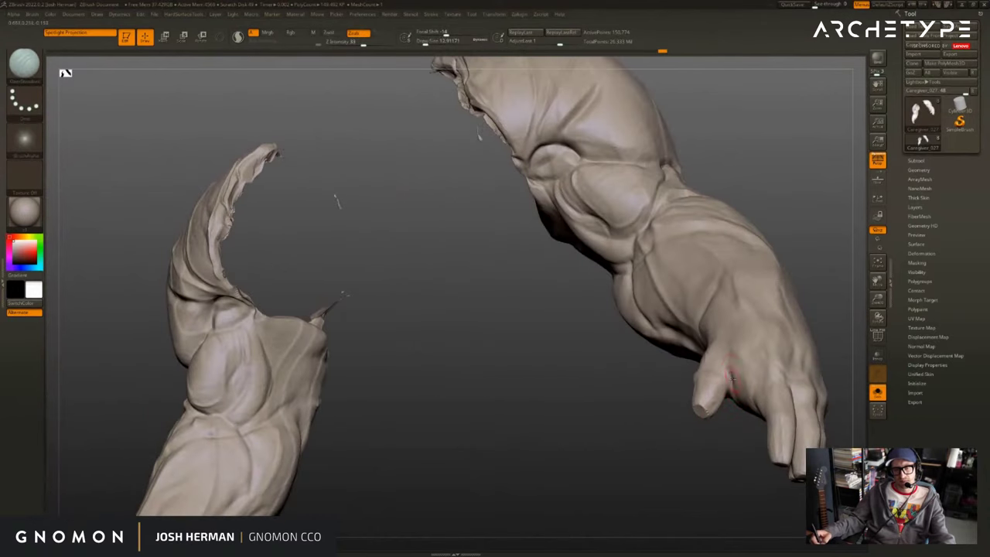
{"action": "right_click_drag", "start_coordinate": [817, 278], "coordinate": [733, 366]}
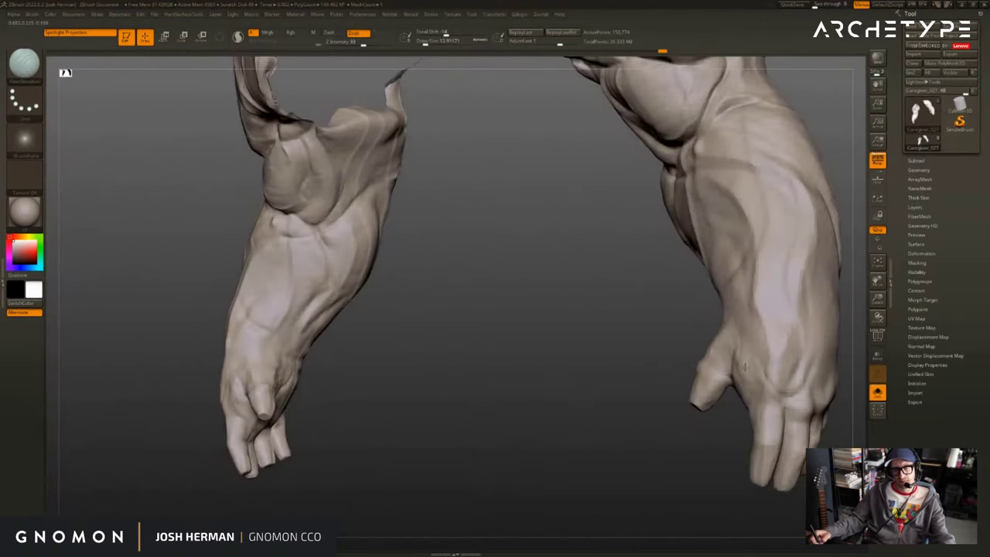
{"action": "mouse_move", "coordinate": [742, 420]}
{"action": "right_mouse_down"}
{"action": "mouse_move", "coordinate": [652, 420]}
{"action": "mouse_move", "coordinate": [588, 469]}
{"action": "mouse_move", "coordinate": [631, 464]}
{"action": "right_mouse_up"}
{"action": "left_click_drag", "start_coordinate": [695, 393], "coordinate": [690, 374]}
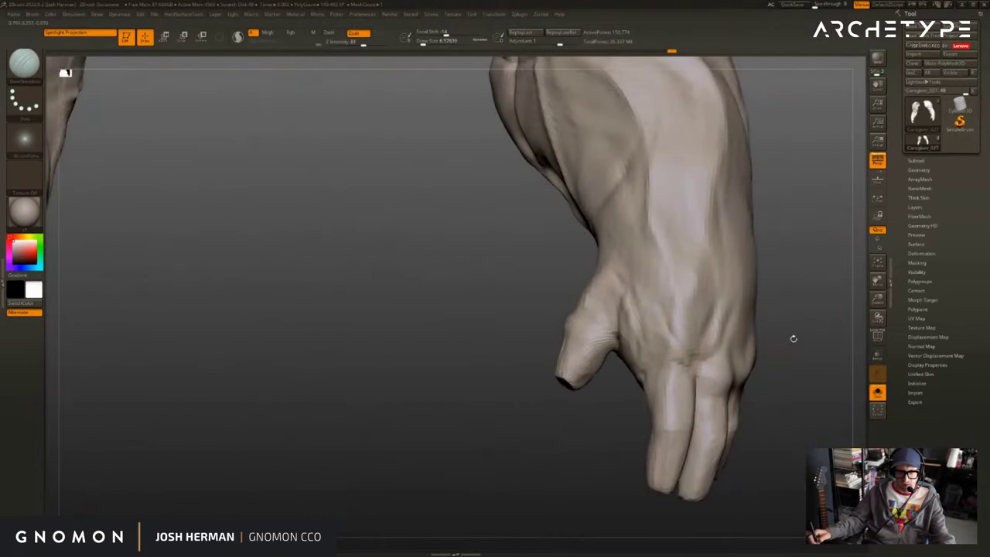
{"action": "mouse_move", "coordinate": [794, 338]}
{"action": "right_mouse_down"}
{"action": "mouse_move", "coordinate": [763, 332]}
{"action": "mouse_move", "coordinate": [773, 312]}
{"action": "mouse_move", "coordinate": [741, 316]}
{"action": "right_mouse_up"}
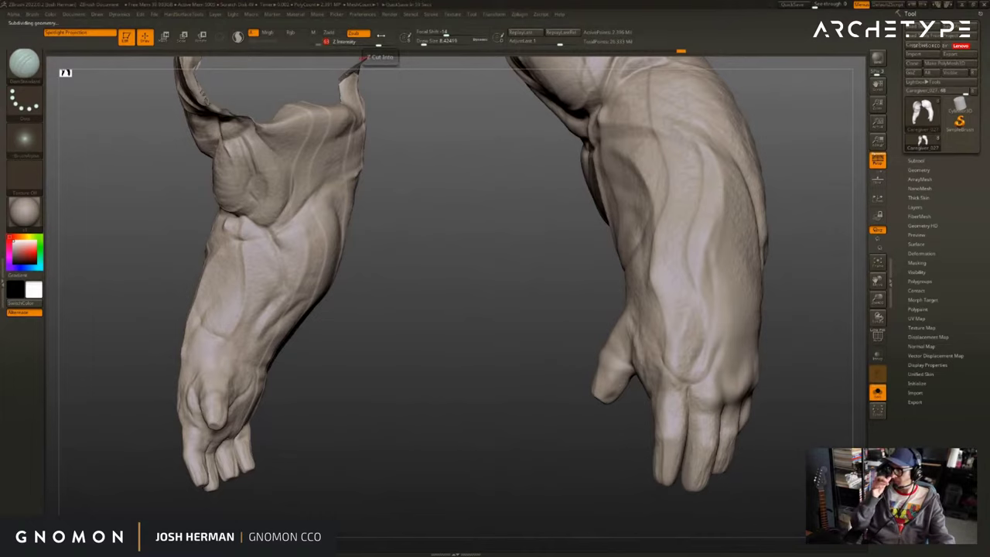
Raise the arms' subdivision level and cut creases between the knuckles with DamStandard at Z Intensity 63 and a draw size of about 4.2.
{"action": "mouse_move", "coordinate": [528, 464]}
{"action": "left_mouse_down"}
{"action": "mouse_move", "coordinate": [497, 410]}
{"action": "mouse_move", "coordinate": [534, 418]}
{"action": "left_mouse_up"}
{"action": "mouse_move", "coordinate": [774, 267]}
{"action": "left_mouse_down"}
{"action": "mouse_move", "coordinate": [776, 289]}
{"action": "mouse_move", "coordinate": [747, 293]}
{"action": "mouse_move", "coordinate": [781, 289]}
{"action": "mouse_move", "coordinate": [728, 327]}
{"action": "mouse_move", "coordinate": [716, 309]}
{"action": "left_mouse_up"}
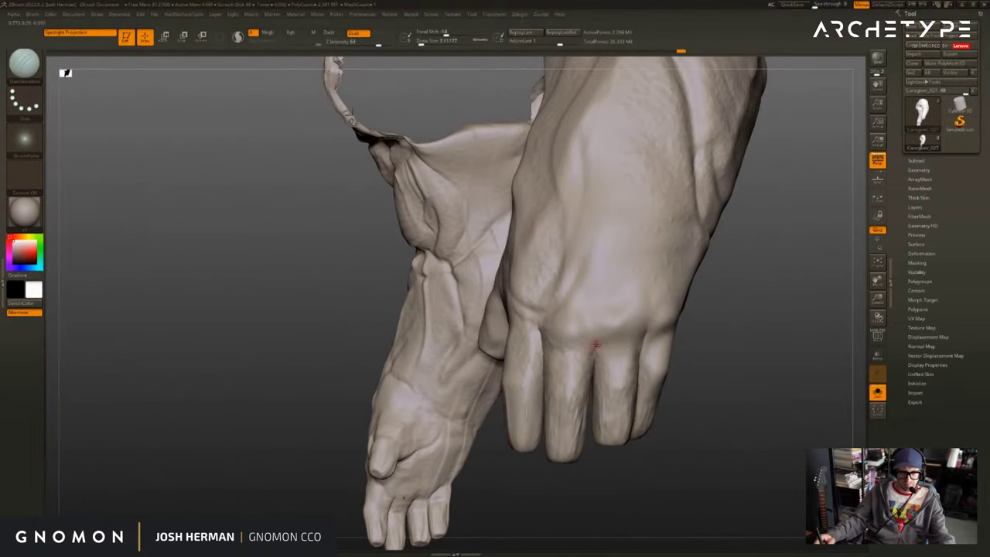
{"action": "key", "text": "s"}
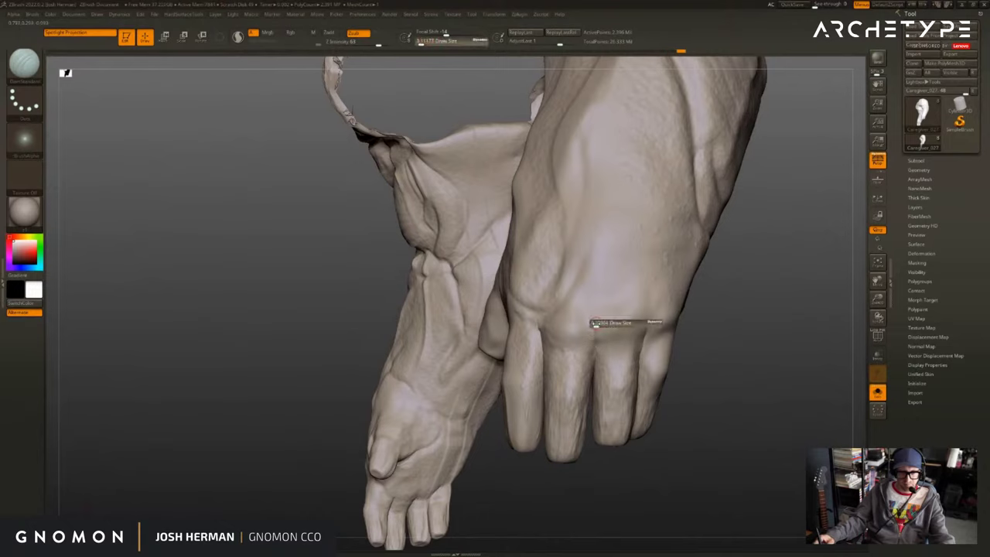
{"action": "left_click", "coordinate": [594, 325]}
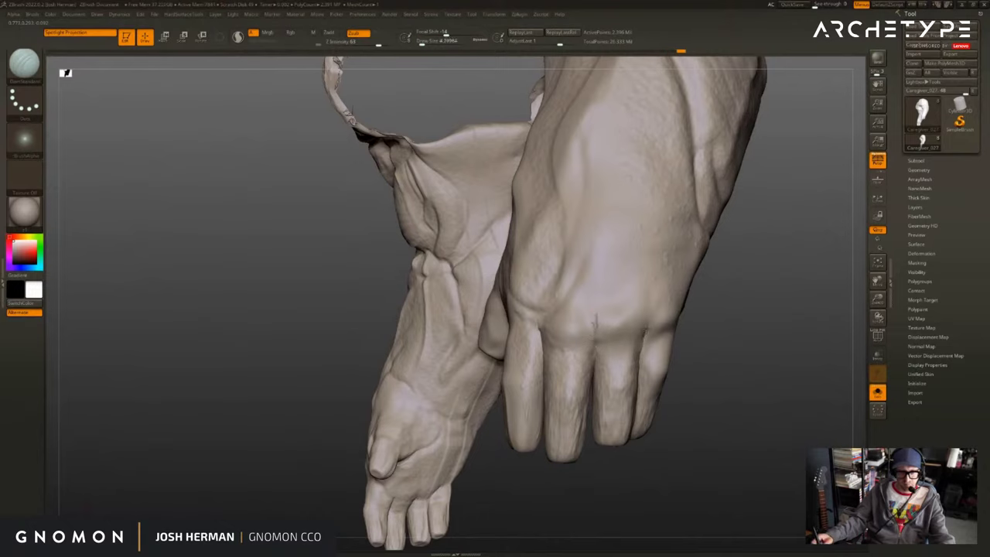
{"action": "left_click_drag", "start_coordinate": [746, 314], "coordinate": [741, 333]}
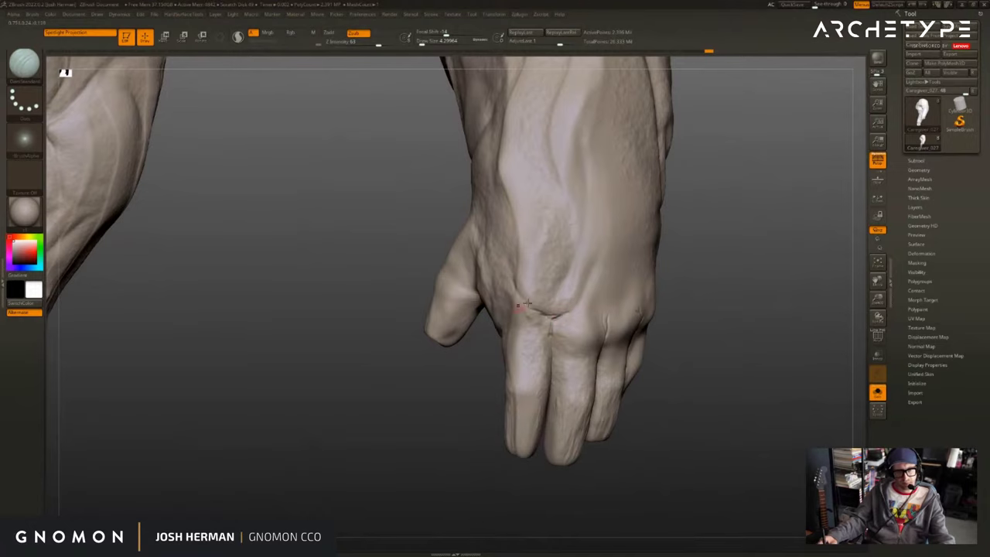
{"action": "left_click_drag", "start_coordinate": [691, 311], "coordinate": [684, 287], "text": "alt"}
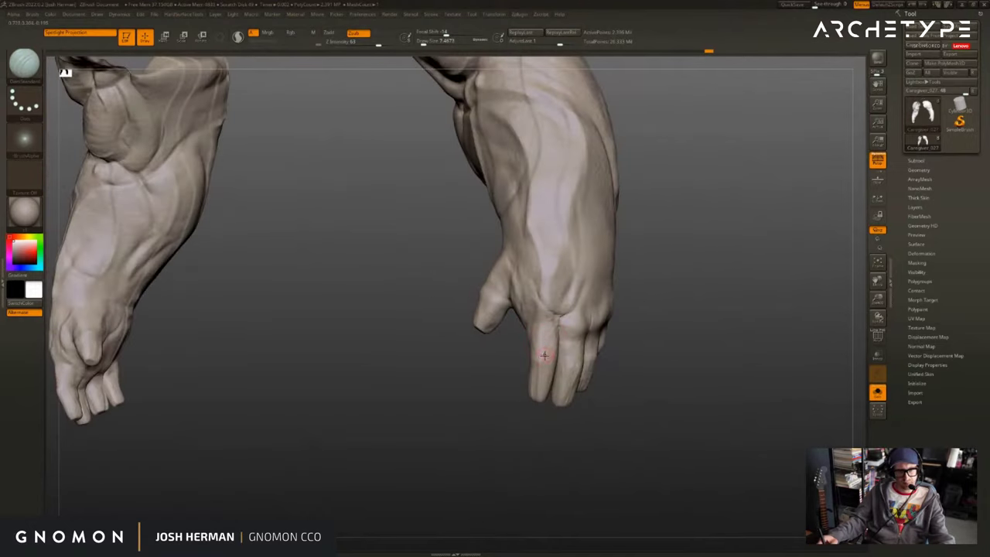
Undo the last stroke on the hand and bring back the whole figure to check the hands against the body.
{"action": "left_click_drag", "start_coordinate": [669, 352], "coordinate": [615, 352]}
{"action": "key", "text": "ctrl+z"}
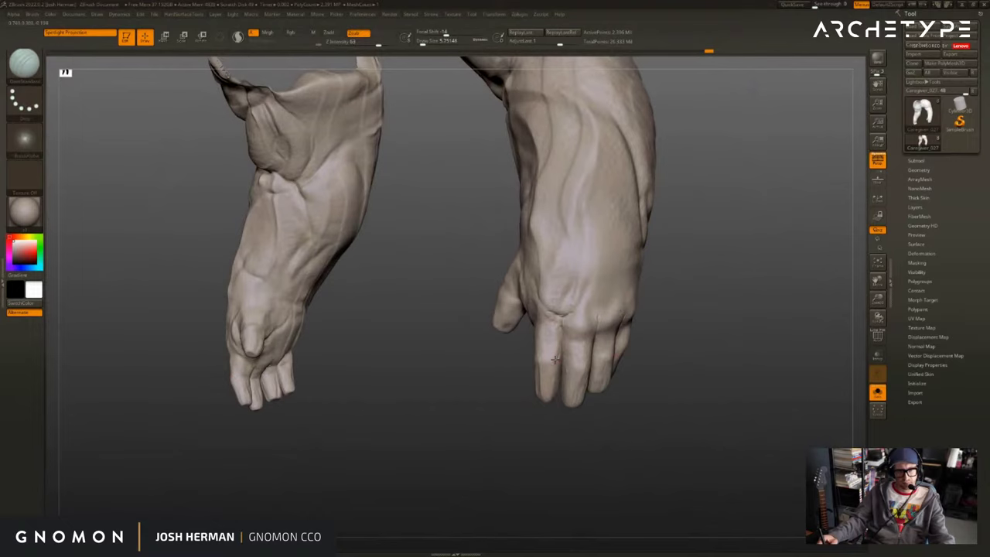
{"action": "left_click_drag", "start_coordinate": [481, 359], "coordinate": [550, 344]}
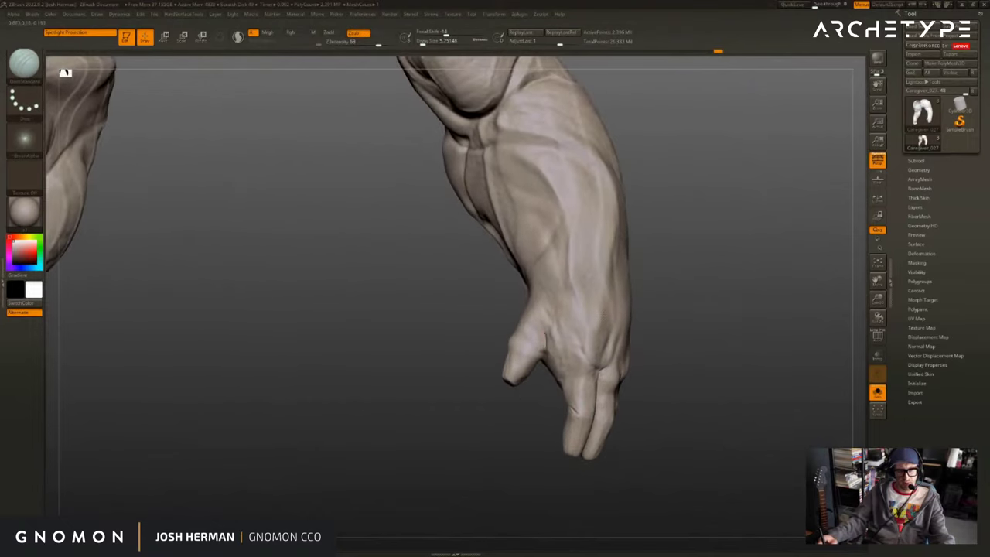
{"action": "left_click_drag", "start_coordinate": [694, 295], "coordinate": [730, 338]}
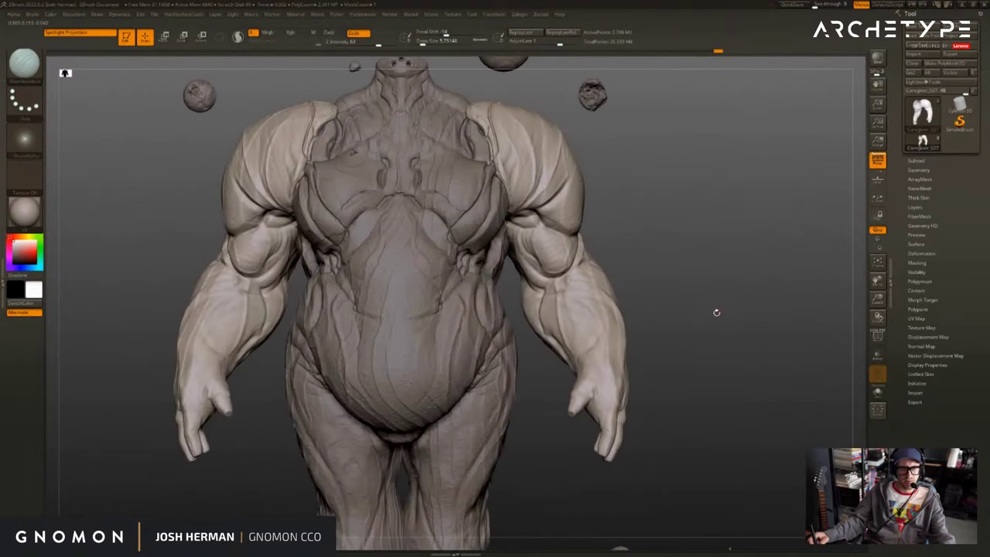
{"action": "mouse_move", "coordinate": [714, 312]}
{"action": "left_mouse_down"}
{"action": "mouse_move", "coordinate": [735, 311]}
{"action": "mouse_move", "coordinate": [726, 324]}
{"action": "mouse_move", "coordinate": [745, 315]}
{"action": "mouse_move", "coordinate": [729, 310]}
{"action": "mouse_move", "coordinate": [730, 321]}
{"action": "left_mouse_up"}
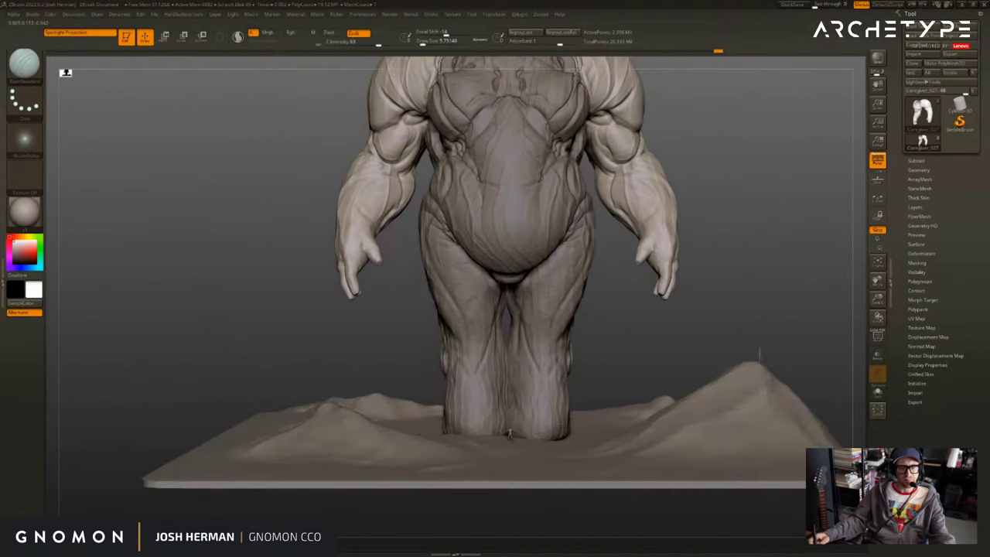
Select the body, lower it by three subdivision levels and mask everything above the lower legs with Transpose masking.
{"action": "left_click_drag", "start_coordinate": [622, 325], "coordinate": [624, 369], "text": "alt"}
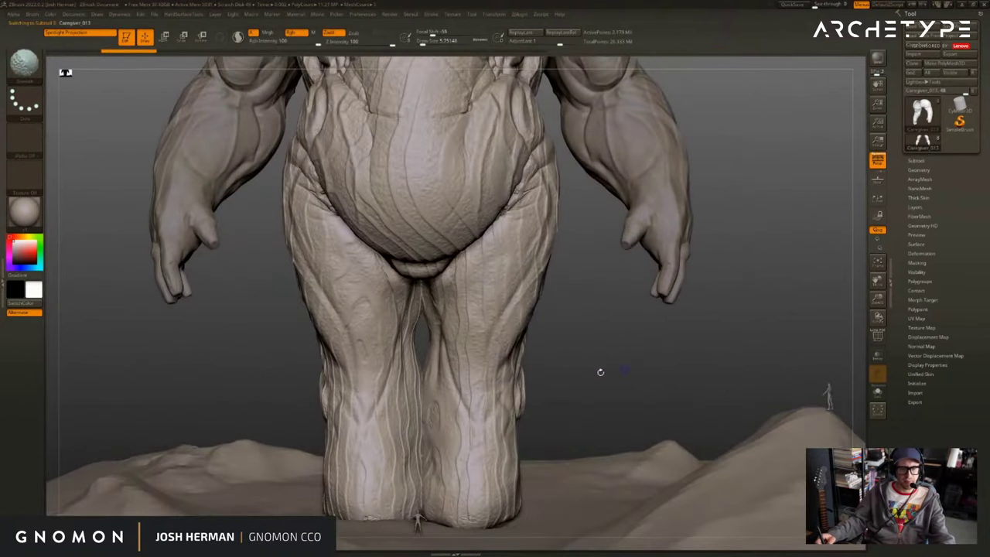
{"action": "key", "text": "shift+d"}
{"action": "key", "text": "shift+d"}
{"action": "key", "text": "shift+d"}
{"action": "key", "text": "r"}
{"action": "left_click_drag", "start_coordinate": [500, 251], "coordinate": [469, 397], "text": "ctrl"}
{"action": "left_click_drag", "start_coordinate": [458, 432], "coordinate": [471, 453], "text": "ctrl"}
Try to spread the unmasked lower legs apart with a Transpose rotation.
{"action": "mouse_move", "coordinate": [489, 321]}
{"action": "right_mouse_down", "text": "alt"}
{"action": "mouse_move", "coordinate": [584, 304]}
{"action": "mouse_move", "coordinate": [592, 321]}
{"action": "right_mouse_up", "text": "alt"}
{"action": "left_click_drag", "start_coordinate": [609, 332], "coordinate": [633, 335]}
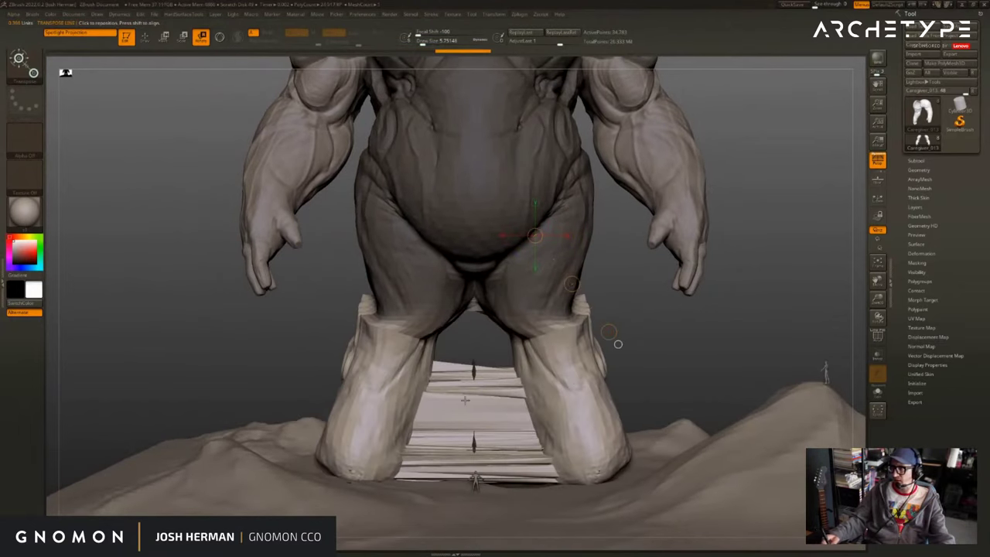
{"action": "key", "text": "ctrl+z"}
{"action": "key", "text": "q"}
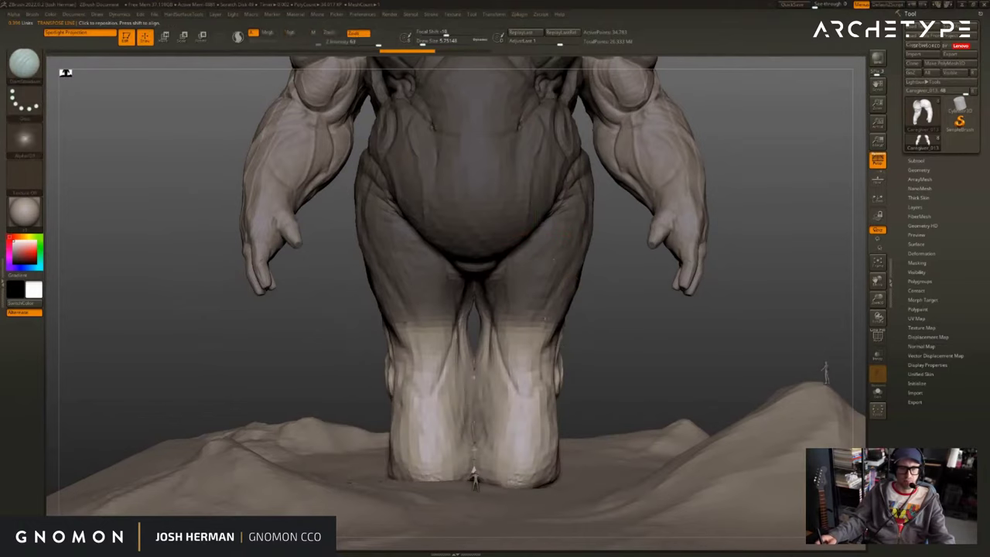
Redraw the mask boundary across the thighs with Transpose masking so that only the lower legs stay free.
{"action": "key", "text": "shift+f"}
{"action": "key", "text": "shift+f"}
{"action": "key", "text": "ctrl"}
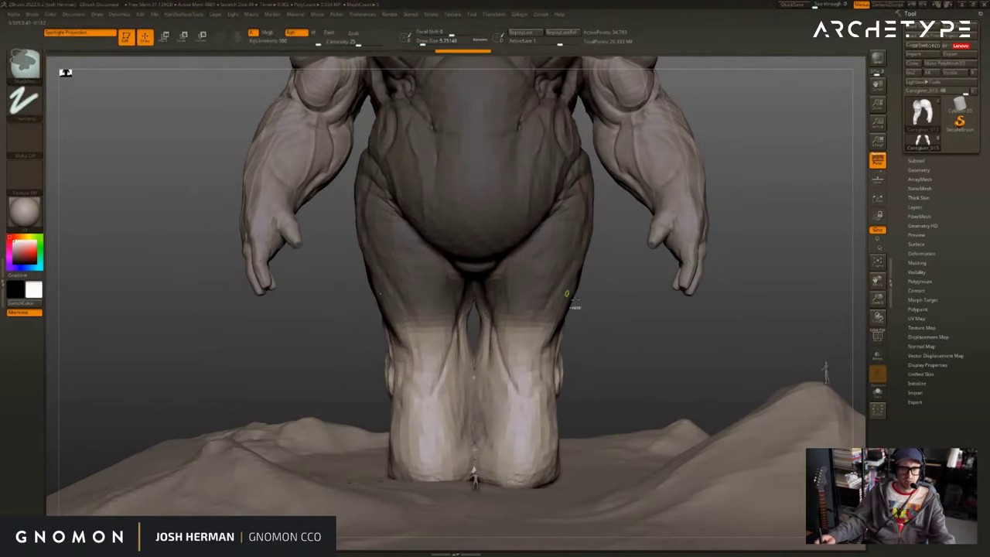
{"action": "right_click_drag", "start_coordinate": [574, 300], "coordinate": [577, 300], "text": "ctrl"}
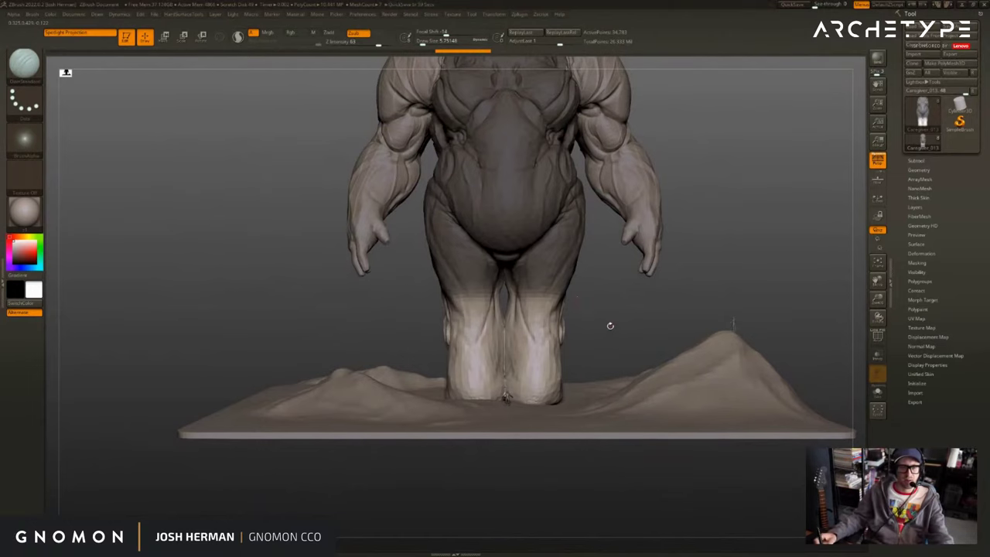
{"action": "mouse_move", "coordinate": [610, 325]}
{"action": "right_mouse_down", "text": "alt"}
{"action": "mouse_move", "coordinate": [612, 367]}
{"action": "mouse_move", "coordinate": [619, 332]}
{"action": "mouse_move", "coordinate": [606, 339]}
{"action": "right_mouse_up", "text": "alt"}
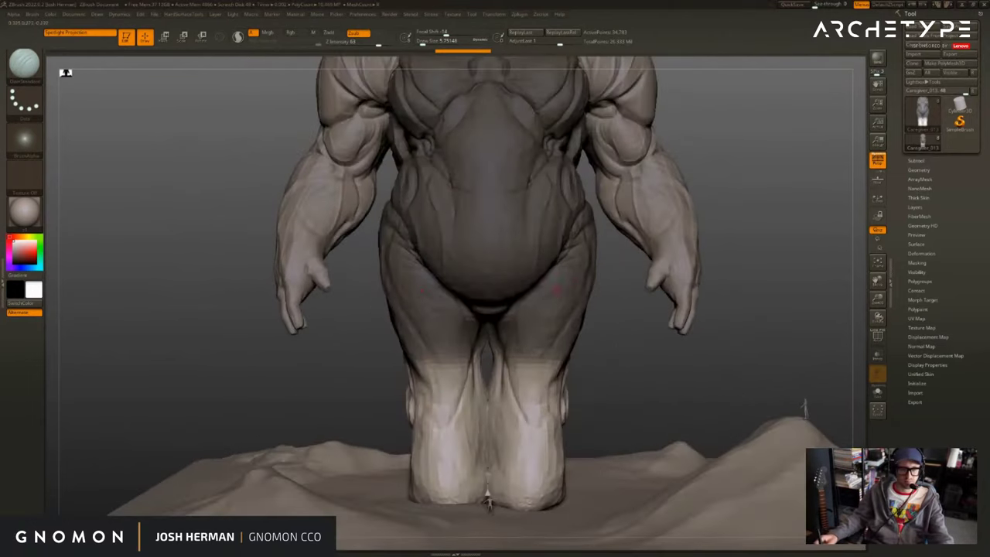
{"action": "key", "text": "r"}
{"action": "left_click_drag", "start_coordinate": [567, 274], "coordinate": [568, 379], "text": "ctrl"}
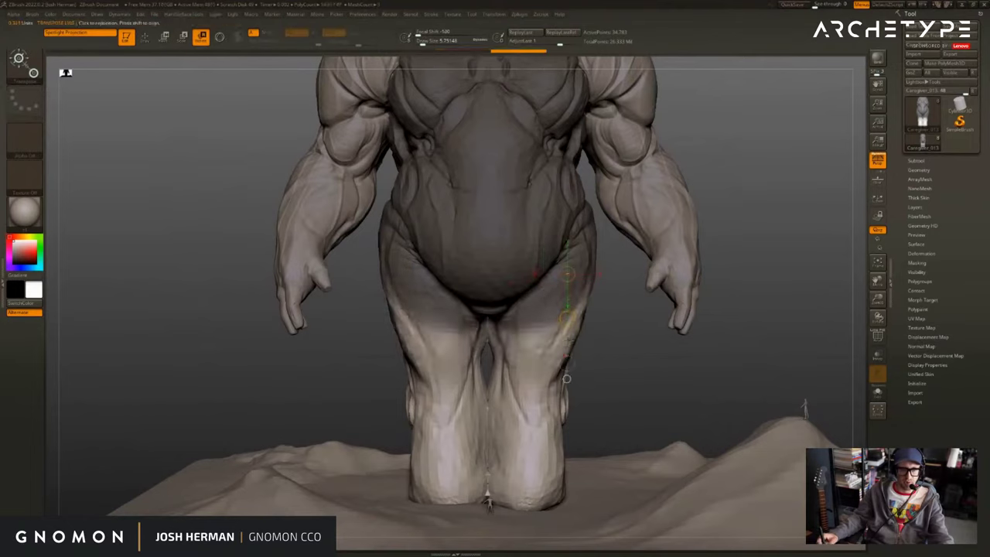
{"action": "left_click_drag", "start_coordinate": [547, 308], "coordinate": [544, 368], "text": "ctrl"}
{"action": "left_click_drag", "start_coordinate": [537, 330], "coordinate": [529, 453], "text": "ctrl"}
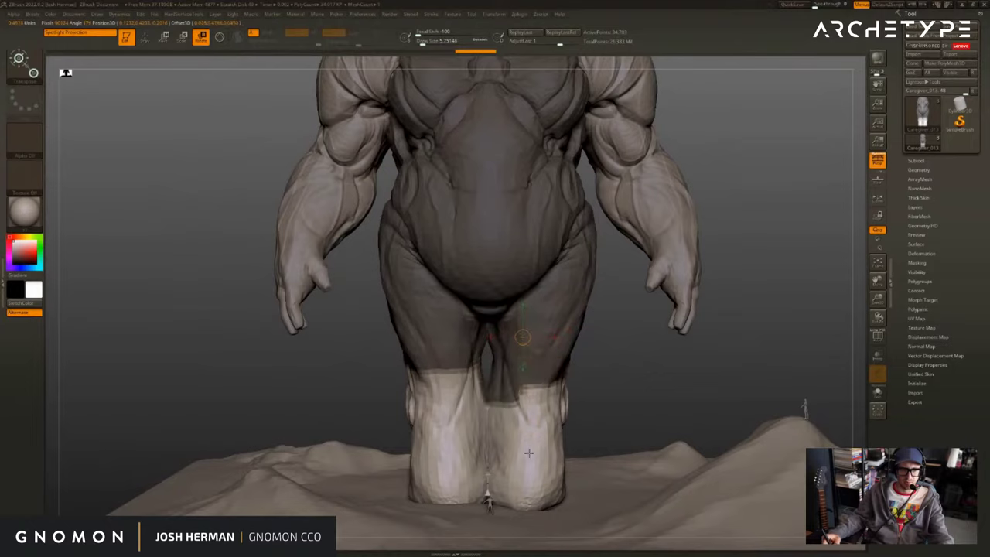
Try smoothing the seam between the lower legs from behind at a draw size of about 115, and inspect its wireframe.
{"action": "right_click_drag", "start_coordinate": [529, 453], "coordinate": [263, 449]}
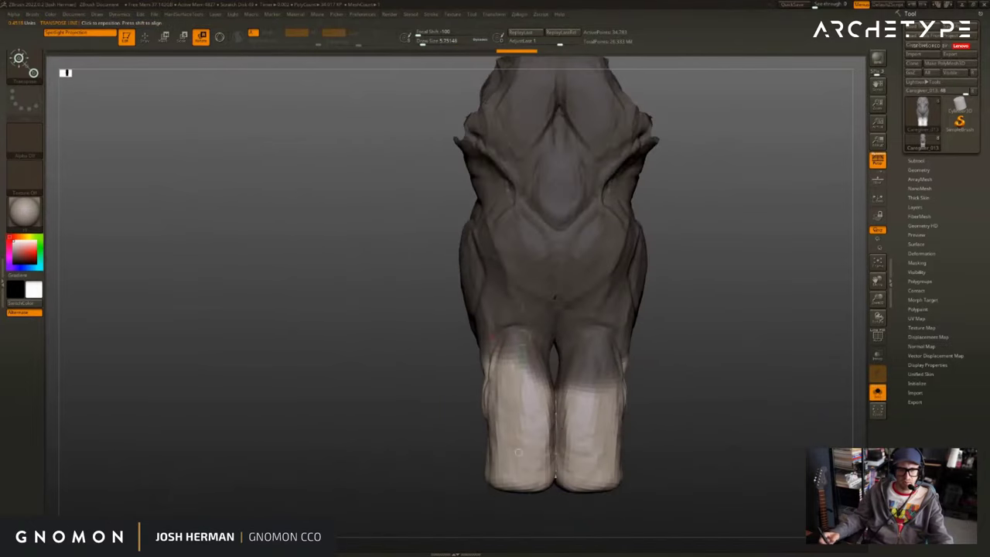
{"action": "key", "text": "q"}
{"action": "key", "text": "s"}
{"action": "mouse_move", "coordinate": [554, 424]}
{"action": "left_mouse_down"}
{"action": "mouse_move", "coordinate": [574, 425]}
{"action": "mouse_move", "coordinate": [557, 464]}
{"action": "mouse_move", "coordinate": [558, 415]}
{"action": "left_mouse_up"}
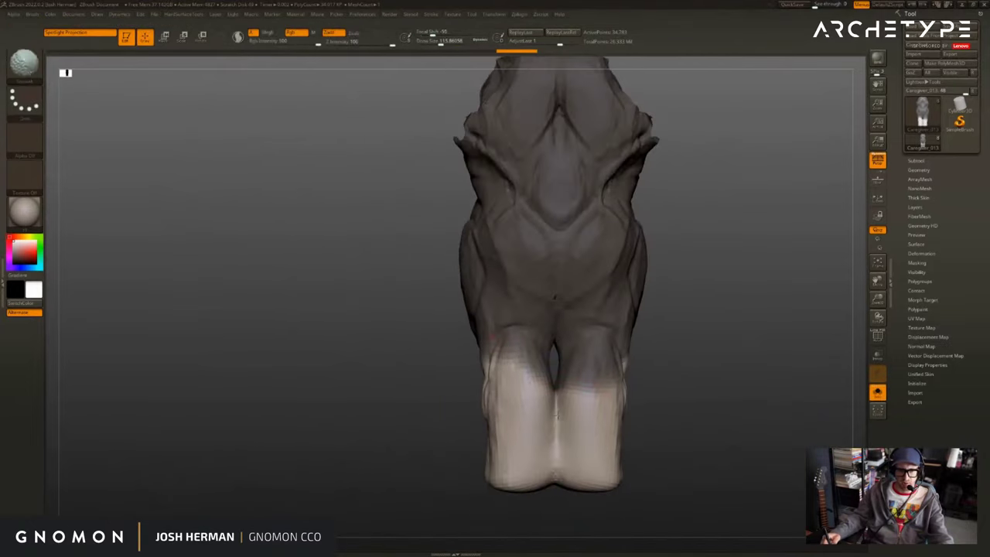
{"action": "key", "text": "w"}
{"action": "mouse_move", "coordinate": [728, 410]}
{"action": "right_mouse_down", "text": "ctrl"}
{"action": "mouse_move", "coordinate": [842, 408]}
{"action": "mouse_move", "coordinate": [752, 276]}
{"action": "mouse_move", "coordinate": [751, 131]}
{"action": "right_mouse_up", "text": "ctrl"}
{"action": "key", "text": "shift+f"}
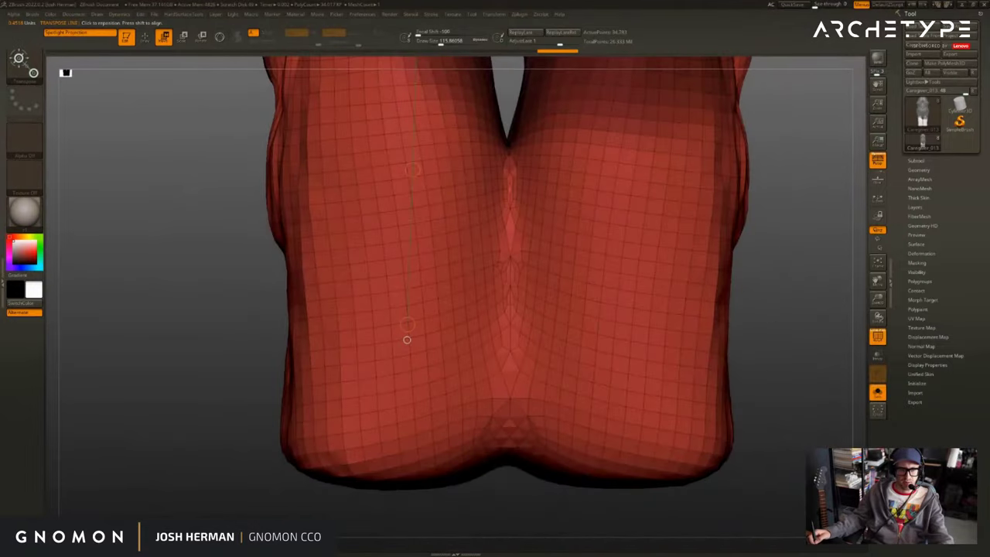
{"action": "key", "text": "shift+f"}
{"action": "key", "text": "ctrl+z"}
{"action": "key", "text": "shift+f"}
{"action": "key", "text": "shift+f"}
Smooth the fused area between the lower legs from the front and underside with the wireframe shown.
{"action": "right_click_drag", "start_coordinate": [407, 340], "coordinate": [278, 342]}
{"action": "mouse_move", "coordinate": [635, 340]}
{"action": "right_mouse_down", "text": "alt"}
{"action": "mouse_move", "coordinate": [694, 387]}
{"action": "mouse_move", "coordinate": [685, 305]}
{"action": "mouse_move", "coordinate": [648, 326]}
{"action": "right_mouse_up", "text": "alt"}
{"action": "key", "text": "q"}
{"action": "right_click_drag", "start_coordinate": [649, 325], "coordinate": [708, 386], "text": "alt"}
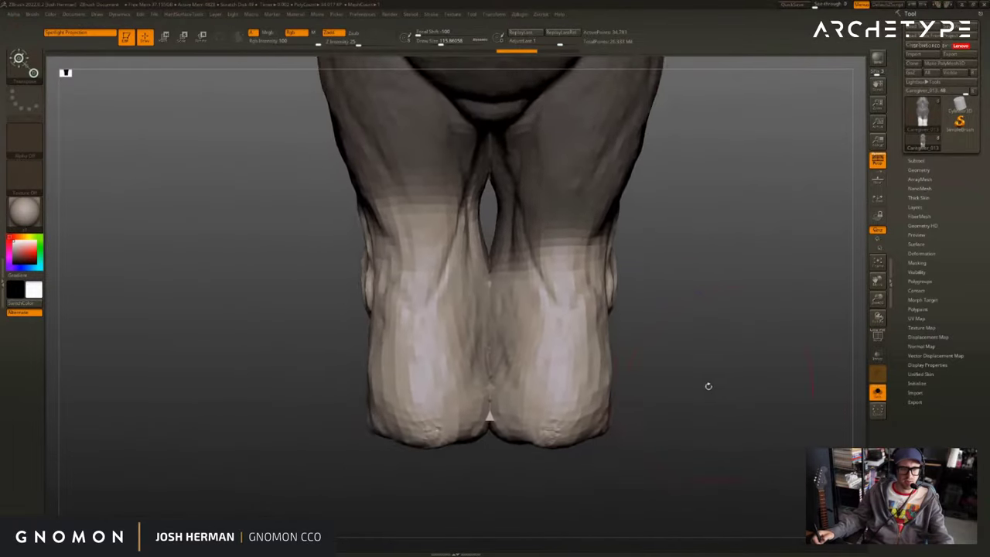
{"action": "key", "text": "shift+f"}
{"action": "left_click_drag", "start_coordinate": [493, 333], "coordinate": [492, 401], "text": "shift"}
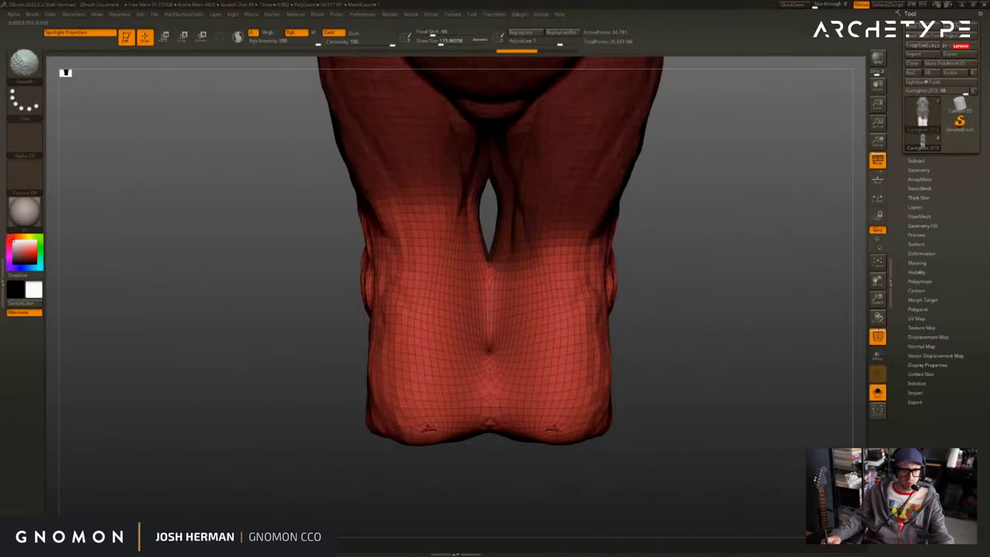
{"action": "key", "text": "w"}
{"action": "mouse_move", "coordinate": [569, 396]}
{"action": "right_mouse_down"}
{"action": "mouse_move", "coordinate": [542, 205]}
{"action": "mouse_move", "coordinate": [547, 147]}
{"action": "mouse_move", "coordinate": [554, 327]}
{"action": "right_mouse_up"}
{"action": "mouse_move", "coordinate": [554, 327]}
{"action": "right_mouse_down", "text": "ctrl"}
{"action": "mouse_move", "coordinate": [554, 304]}
{"action": "mouse_move", "coordinate": [554, 418]}
{"action": "right_mouse_up", "text": "ctrl"}
{"action": "key", "text": "q"}
{"action": "left_click_drag", "start_coordinate": [517, 349], "coordinate": [534, 217], "text": "shift"}
Extend the unmasked area of one leg up toward the hip with Transpose masking, and hide the wireframe.
{"action": "key", "text": "w"}
{"action": "right_click_drag", "start_coordinate": [685, 332], "coordinate": [686, 297]}
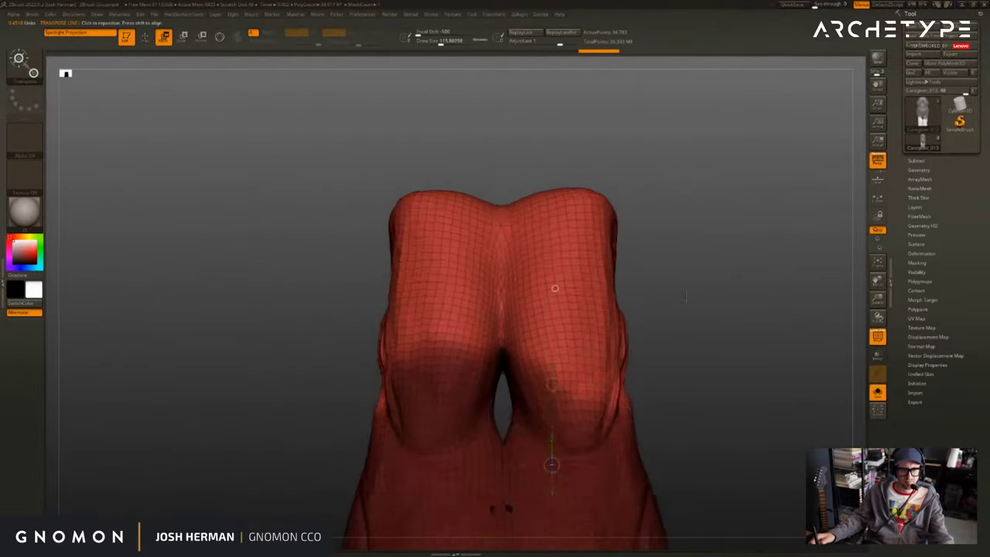
{"action": "mouse_move", "coordinate": [685, 297]}
{"action": "left_mouse_down"}
{"action": "mouse_move", "coordinate": [688, 274]}
{"action": "mouse_move", "coordinate": [717, 424]}
{"action": "mouse_move", "coordinate": [716, 329]}
{"action": "left_mouse_up"}
{"action": "left_click_drag", "start_coordinate": [569, 443], "coordinate": [592, 364], "text": "ctrl"}
{"action": "key", "text": "shift+f"}
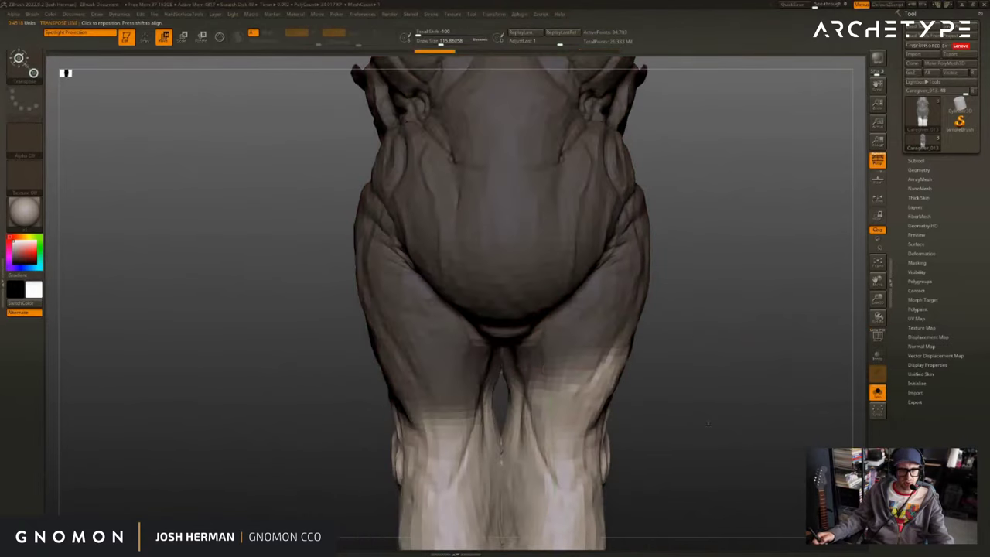
Examine the leg proportions against the whole figure and the ground base from the front and at an angle.
{"action": "left_click_drag", "start_coordinate": [708, 423], "coordinate": [690, 398], "text": "alt"}
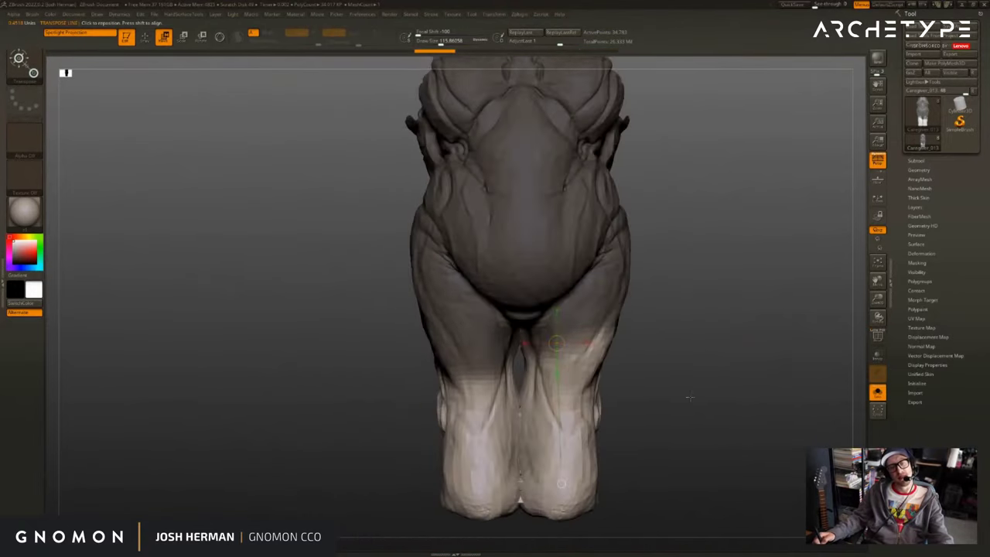
{"action": "key", "text": "alt+shift+s"}
{"action": "mouse_move", "coordinate": [689, 358]}
{"action": "left_mouse_down", "text": "alt"}
{"action": "mouse_move", "coordinate": [684, 397]}
{"action": "mouse_move", "coordinate": [701, 401]}
{"action": "left_mouse_up", "text": "alt"}
{"action": "left_click_drag", "start_coordinate": [549, 384], "coordinate": [552, 515]}
{"action": "key", "text": "q"}
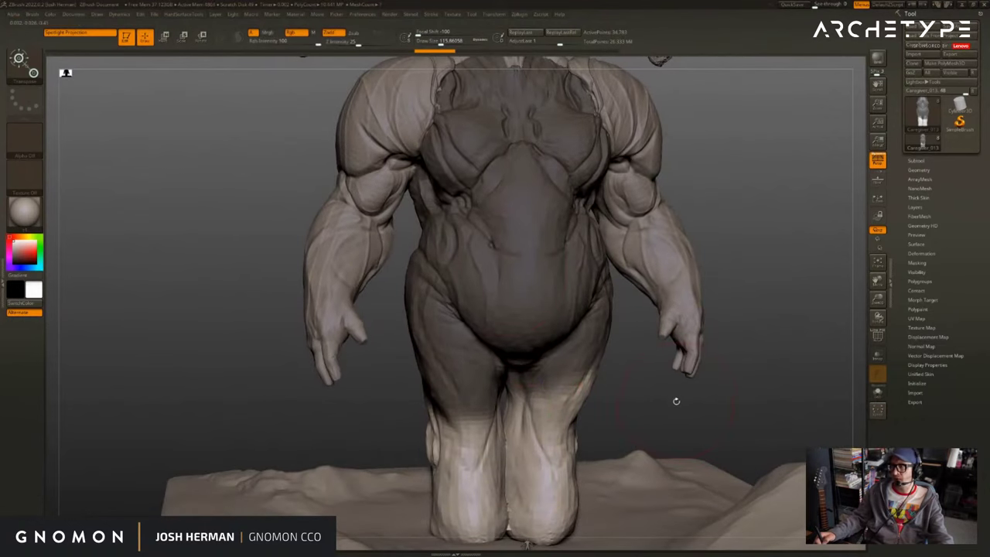
{"action": "left_click_drag", "start_coordinate": [679, 400], "coordinate": [670, 402], "text": "alt"}
{"action": "key", "text": "s"}
{"action": "left_click", "coordinate": [674, 395]}
{"action": "right_click_drag", "start_coordinate": [670, 400], "coordinate": [686, 389]}
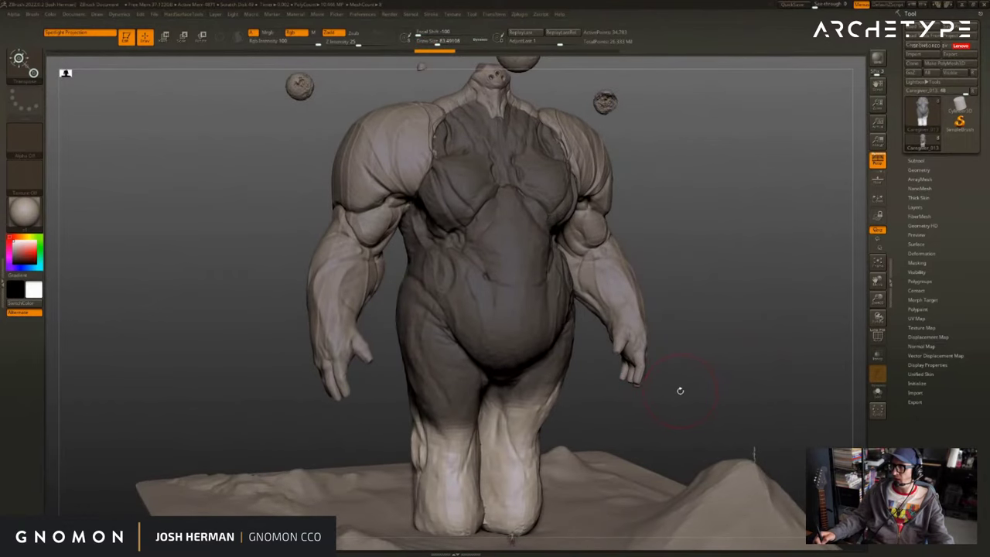
{"action": "left_click_drag", "start_coordinate": [703, 363], "coordinate": [685, 369], "text": "alt"}
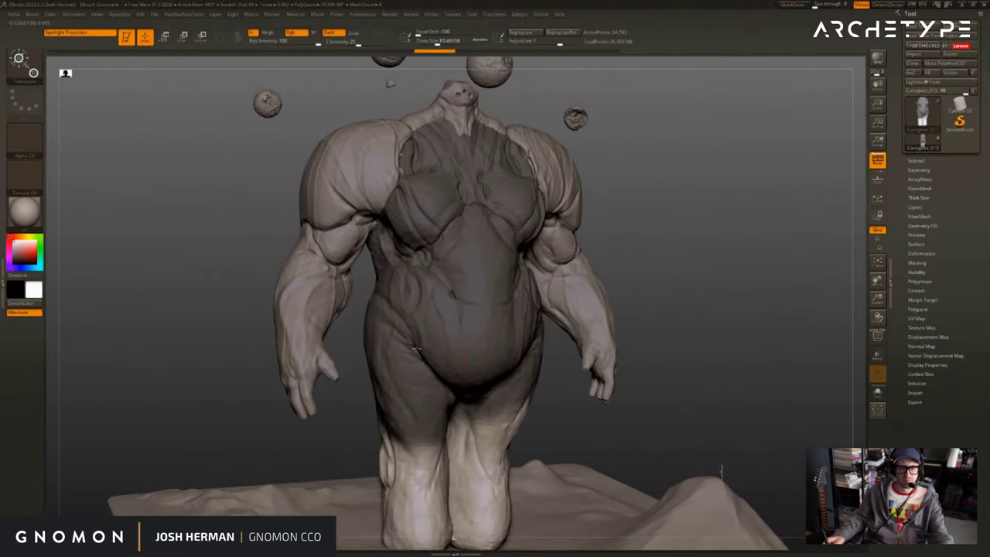
Select the arms and set the DamStandard brush to a draw size of about 9.4 for the inner elbow.
{"action": "left_click", "coordinate": [331, 277], "text": "alt"}
{"action": "mouse_move", "coordinate": [611, 263]}
{"action": "right_mouse_down"}
{"action": "mouse_move", "coordinate": [630, 259]}
{"action": "mouse_move", "coordinate": [577, 291]}
{"action": "right_mouse_up"}
{"action": "key", "text": "b"}
{"action": "key", "text": "d"}
{"action": "key", "text": "s"}
{"action": "key", "text": "s"}
{"action": "left_click", "coordinate": [589, 288]}
{"action": "key", "text": "s"}
{"action": "left_click", "coordinate": [578, 291]}
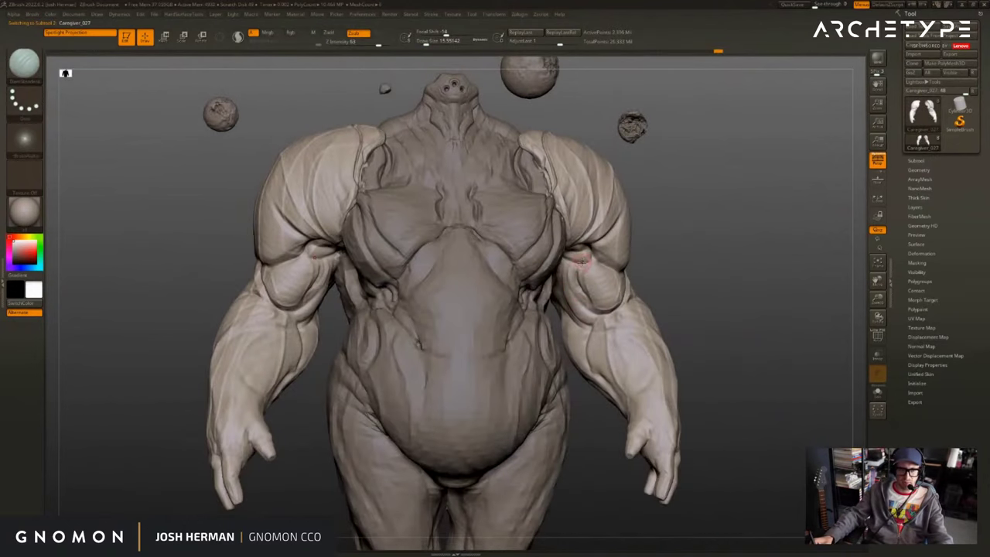
{"action": "key", "text": "s"}
{"action": "left_click", "coordinate": [580, 287]}
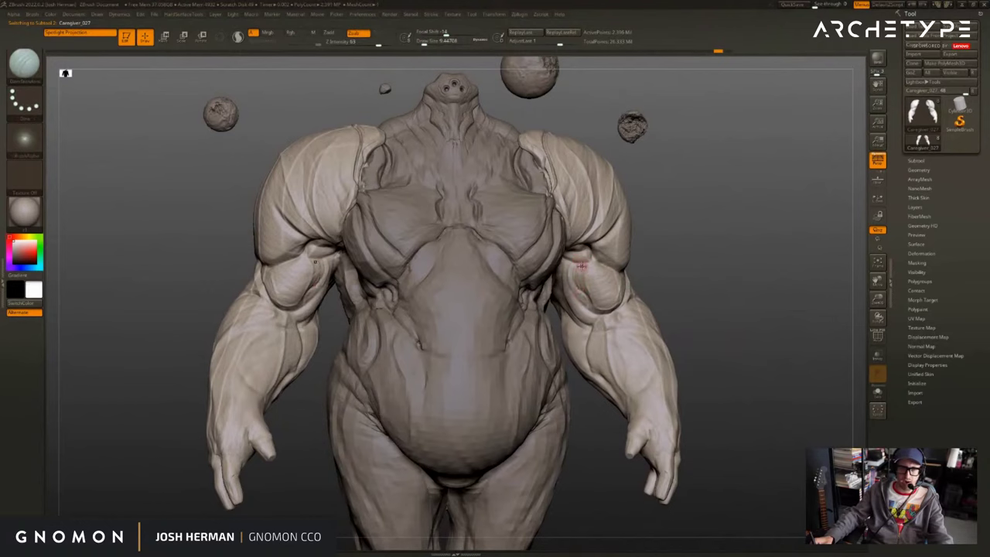
Select the body again and clear the mask on it.
{"action": "left_click", "coordinate": [512, 325], "text": "alt"}
{"action": "right_click_drag", "start_coordinate": [738, 353], "coordinate": [732, 289], "text": "alt"}
{"action": "left_click_drag", "start_coordinate": [601, 314], "coordinate": [578, 351], "text": "ctrl"}
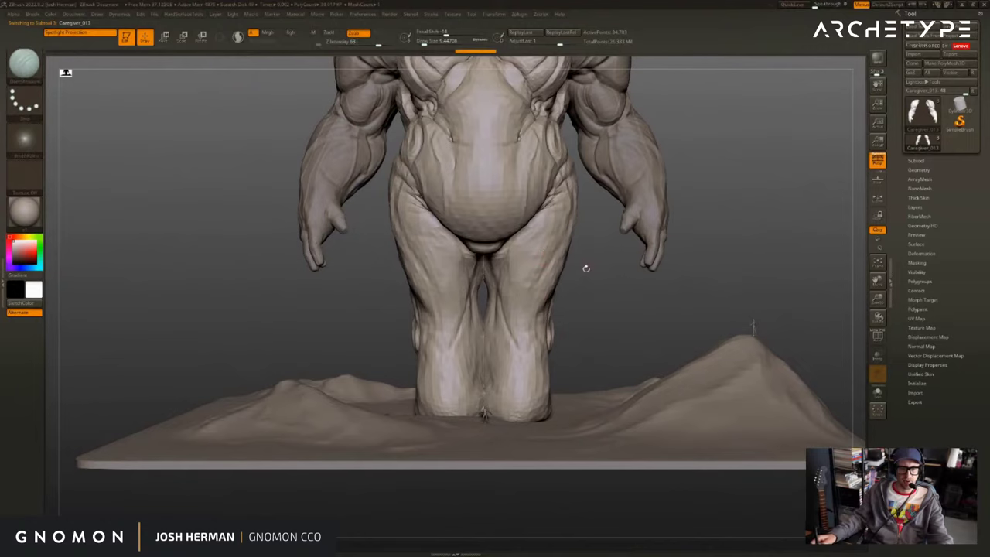
Duplicate the body subtool and isolate the copy for work on its leg stance.
{"action": "key", "text": "alt+s"}
{"action": "left_click", "coordinate": [918, 161]}
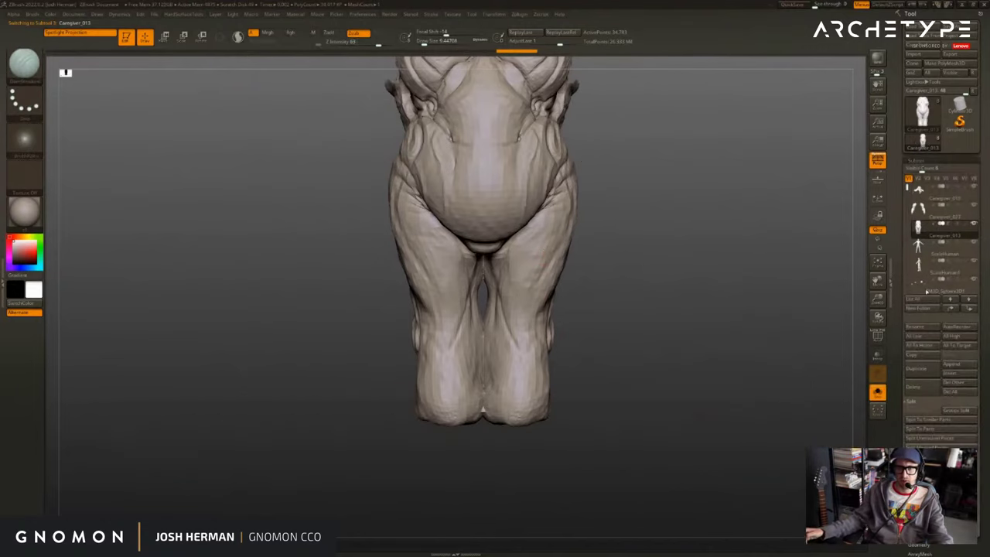
{"action": "left_click", "coordinate": [915, 367]}
{"action": "key", "text": "alt+s"}
{"action": "right_click_drag", "start_coordinate": [648, 349], "coordinate": [633, 333], "text": "alt"}
{"action": "key", "text": "alt+s"}
Mask the torso down to the upper thighs with a Transpose line from hip to knee, and soften the mask edge.
{"action": "key", "text": "r"}
{"action": "left_click_drag", "start_coordinate": [523, 239], "coordinate": [524, 357], "text": "ctrl"}
{"action": "left_click", "coordinate": [524, 358], "text": "ctrl"}
{"action": "left_click", "coordinate": [520, 359], "text": "ctrl"}
{"action": "left_click", "coordinate": [517, 361], "text": "ctrl"}
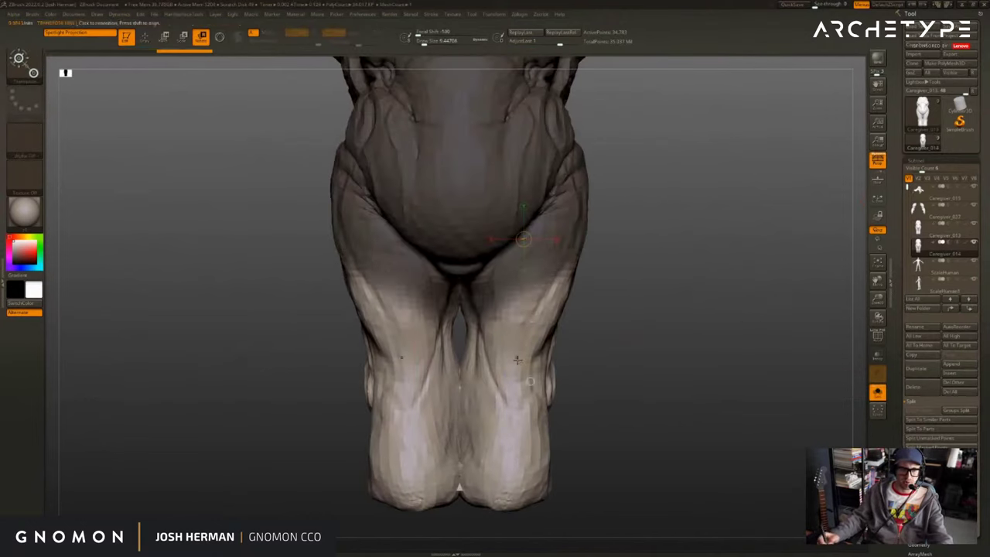
{"action": "left_click", "coordinate": [549, 255], "text": "ctrl"}
{"action": "left_click", "coordinate": [554, 254], "text": "ctrl"}
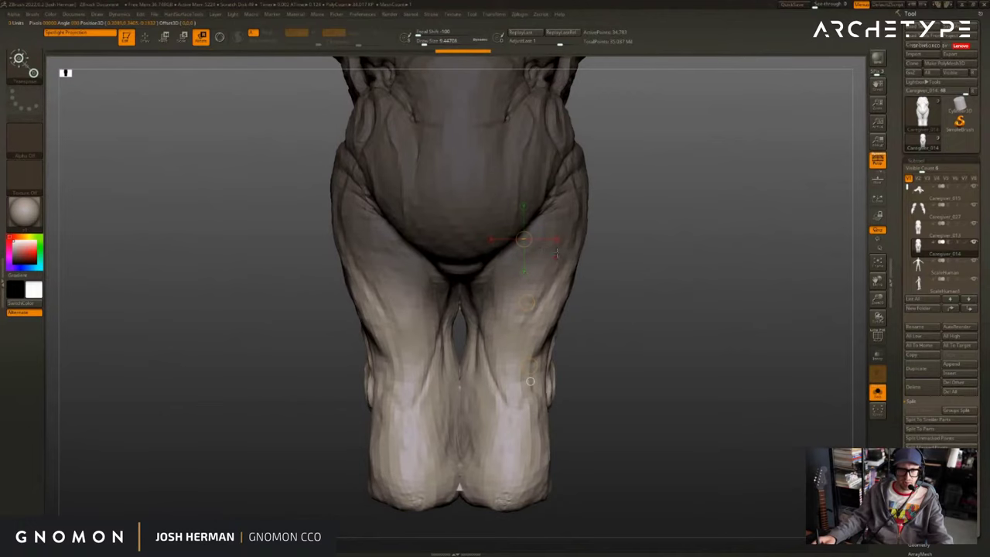
Rotate the unmasked legs outward from the hips into a wider stance, and return to Draw mode.
{"action": "left_click_drag", "start_coordinate": [542, 246], "coordinate": [561, 243]}
{"action": "left_click_drag", "start_coordinate": [633, 311], "coordinate": [636, 279]}
{"action": "key", "text": "q"}
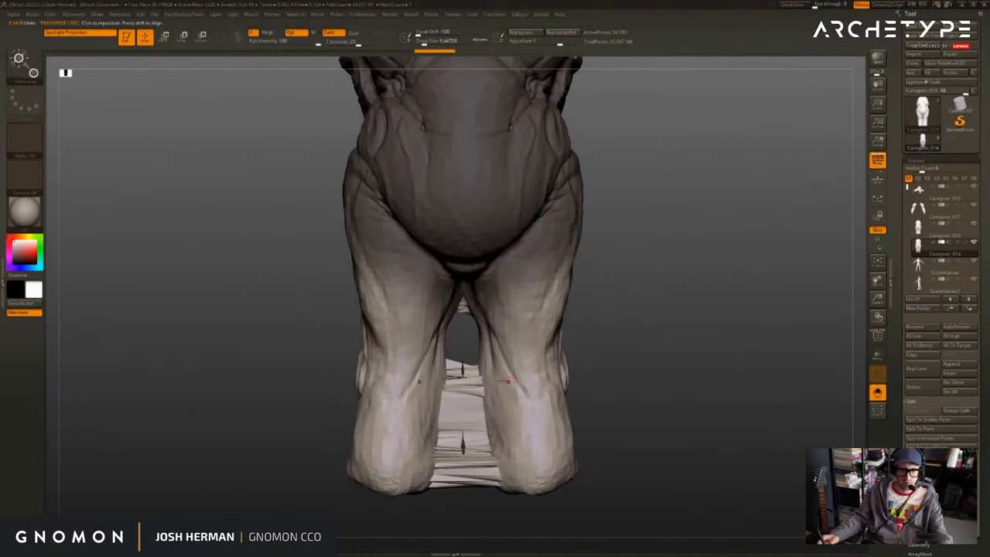
Smooth the stretched webbing between the legs on the front side, using a draw size of about 46.
{"action": "key", "text": "s"}
{"action": "left_click_drag", "start_coordinate": [463, 371], "coordinate": [462, 425], "text": "shift"}
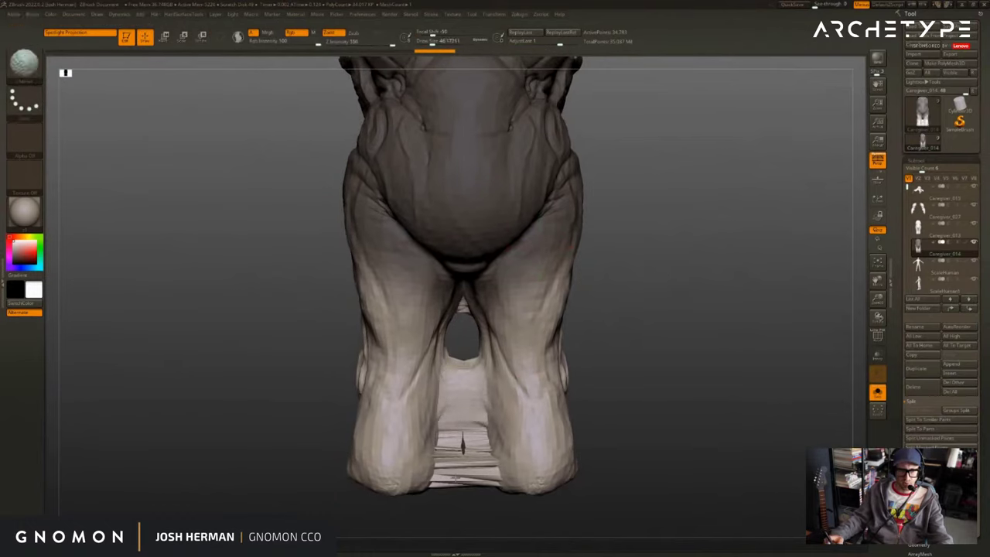
{"action": "mouse_move", "coordinate": [457, 479]}
{"action": "left_mouse_down", "text": "shift"}
{"action": "mouse_move", "coordinate": [462, 433]}
{"action": "mouse_move", "coordinate": [462, 492]}
{"action": "mouse_move", "coordinate": [471, 485]}
{"action": "left_mouse_up", "text": "shift"}
{"action": "key", "text": "ctrl+z"}
{"action": "left_click_drag", "start_coordinate": [473, 347], "coordinate": [472, 380], "text": "shift"}
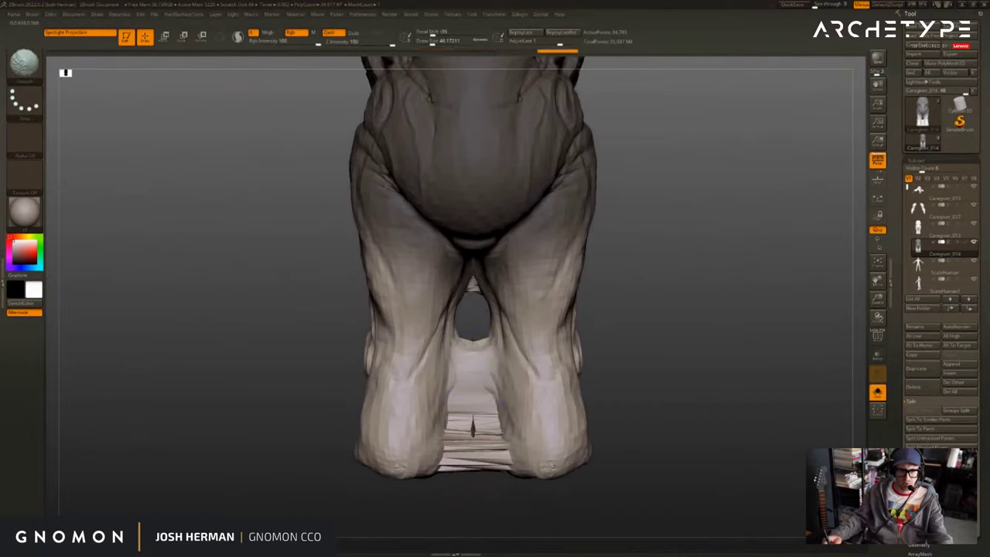
{"action": "mouse_move", "coordinate": [469, 434]}
{"action": "left_mouse_down", "text": "shift"}
{"action": "mouse_move", "coordinate": [478, 498]}
{"action": "mouse_move", "coordinate": [473, 372]}
{"action": "left_mouse_up", "text": "shift"}
Smooth the stretched webbing between the legs on the back side down to the lower edge.
{"action": "left_click_drag", "start_coordinate": [646, 472], "coordinate": [457, 495]}
{"action": "left_click_drag", "start_coordinate": [470, 350], "coordinate": [467, 467], "text": "shift"}
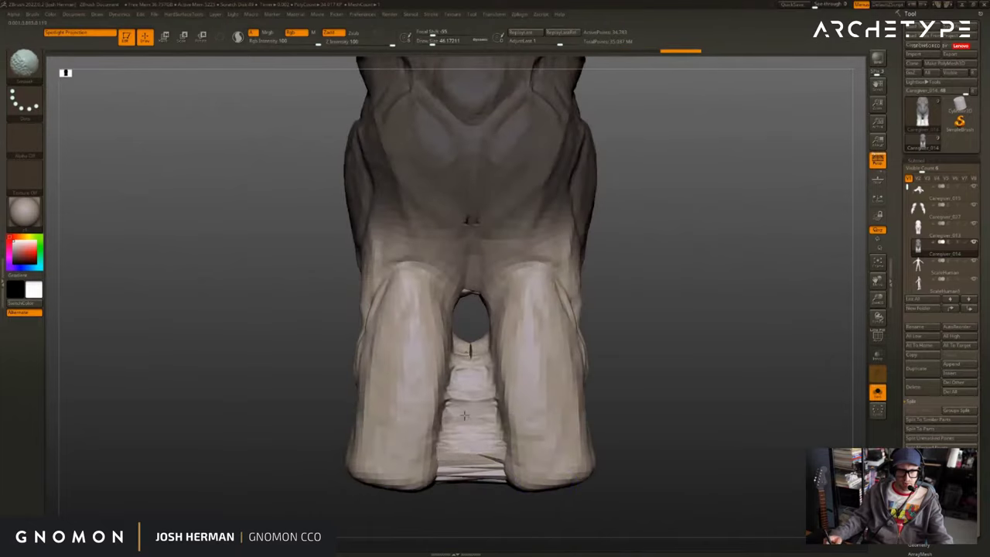
{"action": "left_click_drag", "start_coordinate": [464, 415], "coordinate": [469, 351], "text": "shift"}
{"action": "left_click_drag", "start_coordinate": [468, 496], "coordinate": [468, 507]}
{"action": "left_click_drag", "start_coordinate": [479, 448], "coordinate": [478, 465], "text": "shift"}
Raise the subdivision level, hide the original body, and check the wider stance against the whole figure.
{"action": "key", "text": "d"}
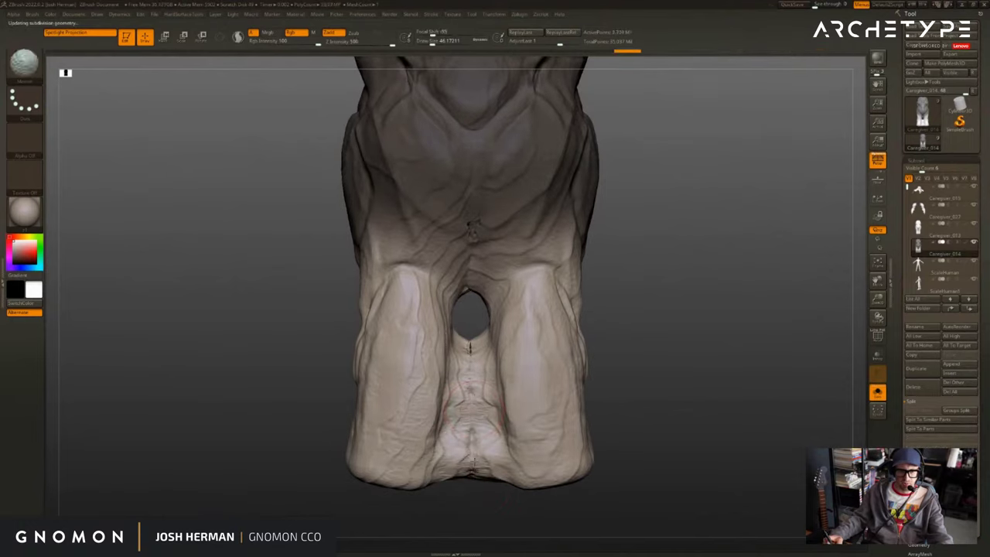
{"action": "left_click_drag", "start_coordinate": [699, 305], "coordinate": [619, 305]}
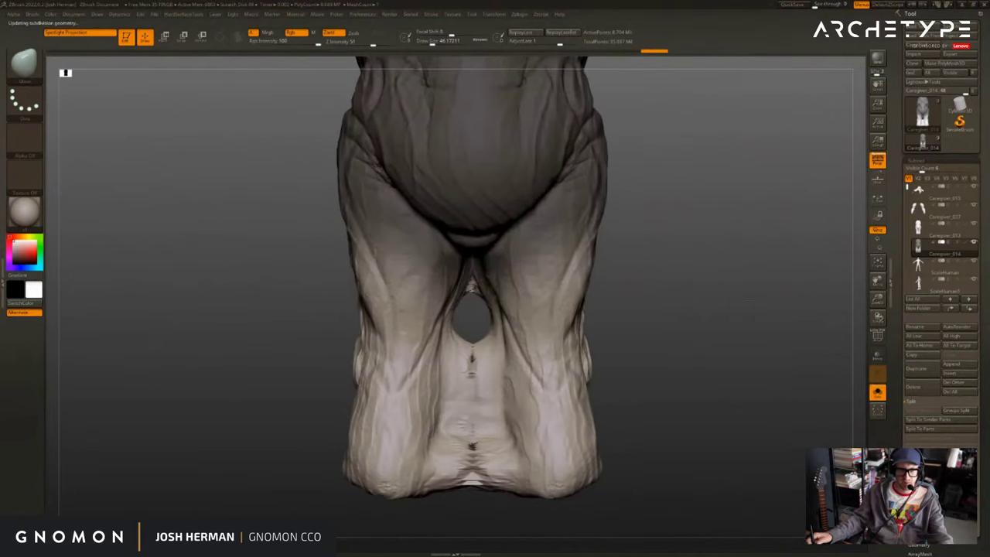
{"action": "left_click_drag", "start_coordinate": [680, 340], "coordinate": [627, 355], "text": "alt"}
{"action": "key", "text": "alt+shift+s"}
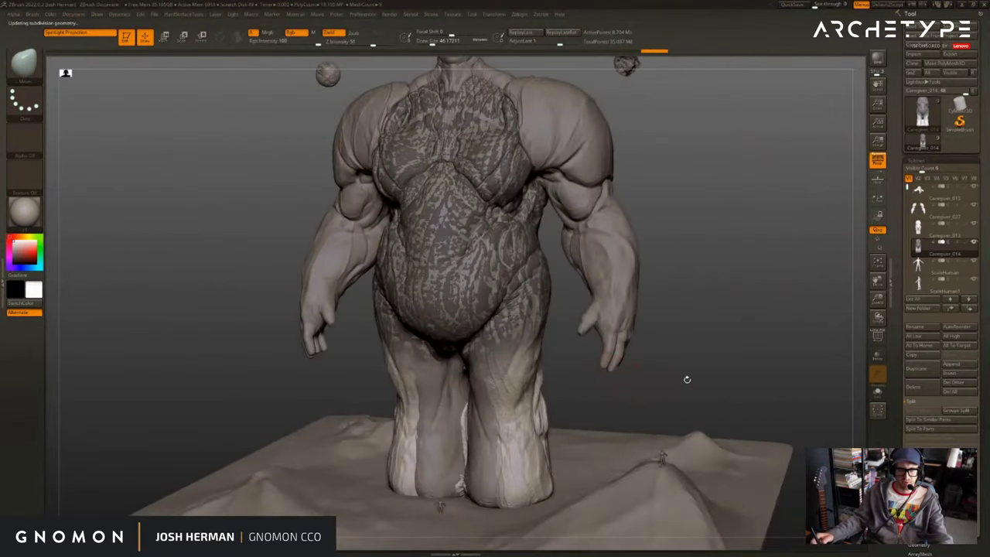
{"action": "mouse_move", "coordinate": [687, 379]}
{"action": "left_mouse_down", "text": "shift"}
{"action": "mouse_move", "coordinate": [780, 314]}
{"action": "mouse_move", "coordinate": [791, 358]}
{"action": "mouse_move", "coordinate": [756, 314]}
{"action": "mouse_move", "coordinate": [778, 380]}
{"action": "mouse_move", "coordinate": [791, 338]}
{"action": "mouse_move", "coordinate": [740, 317]}
{"action": "left_mouse_up", "text": "shift"}
{"action": "left_click", "coordinate": [975, 225]}
{"action": "key", "text": "alt+shift+s"}
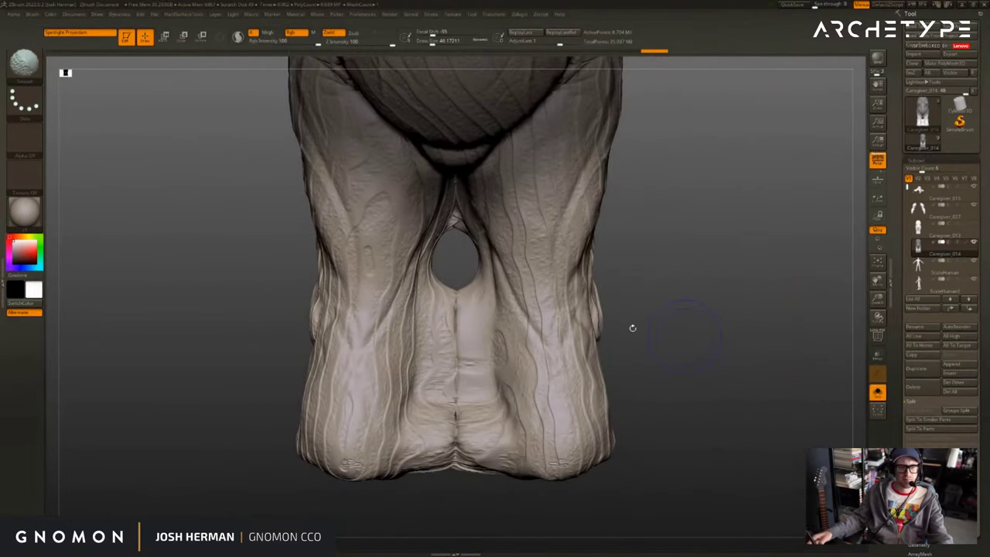
Step the widened body back up to its highest subdivision level and duplicate it as another subtool.
{"action": "key", "text": "shift+d"}
{"action": "key", "text": "shift+d"}
{"action": "key", "text": "d"}
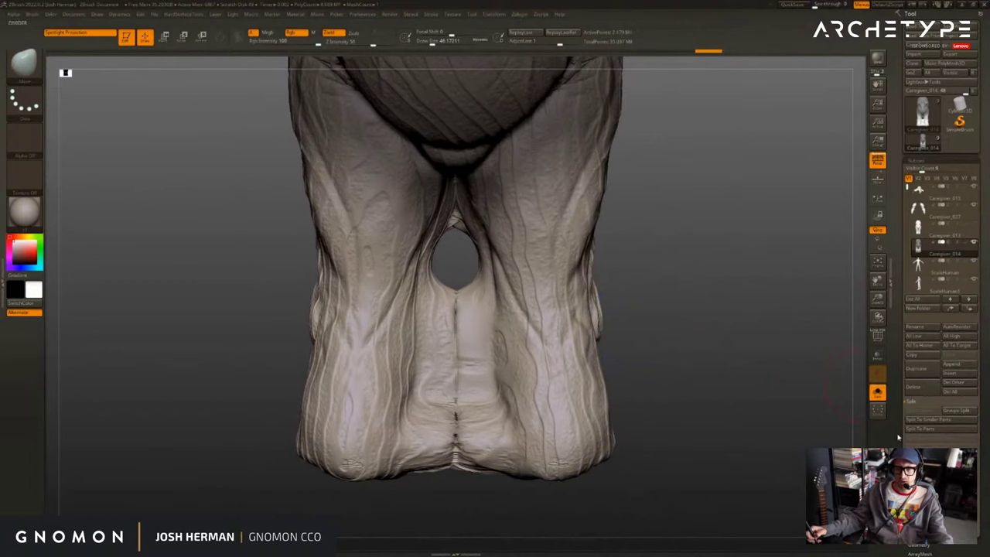
{"action": "key", "text": "d"}
{"action": "left_click_drag", "start_coordinate": [898, 418], "coordinate": [887, 341]}
{"action": "mouse_move", "coordinate": [808, 338]}
{"action": "left_mouse_down"}
{"action": "mouse_move", "coordinate": [877, 317]}
{"action": "mouse_move", "coordinate": [852, 298]}
{"action": "mouse_move", "coordinate": [859, 294]}
{"action": "left_mouse_up"}
{"action": "left_click", "coordinate": [920, 284]}
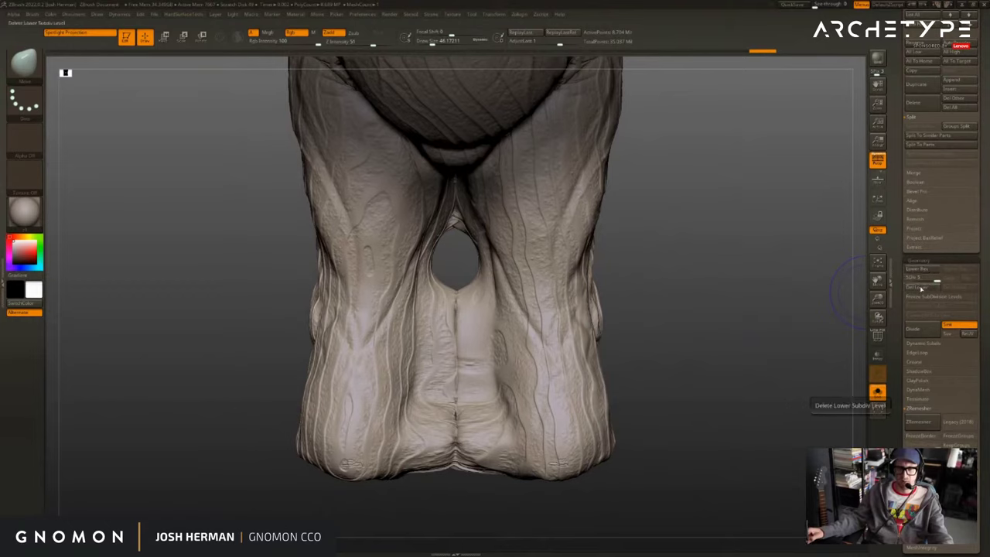
{"action": "left_click_drag", "start_coordinate": [909, 32], "coordinate": [909, 307]}
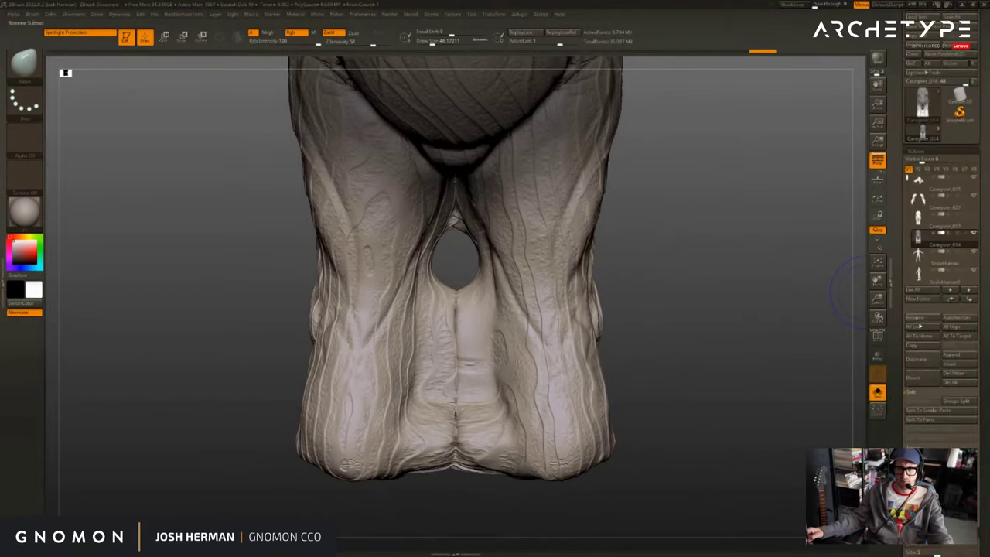
{"action": "left_click", "coordinate": [915, 359]}
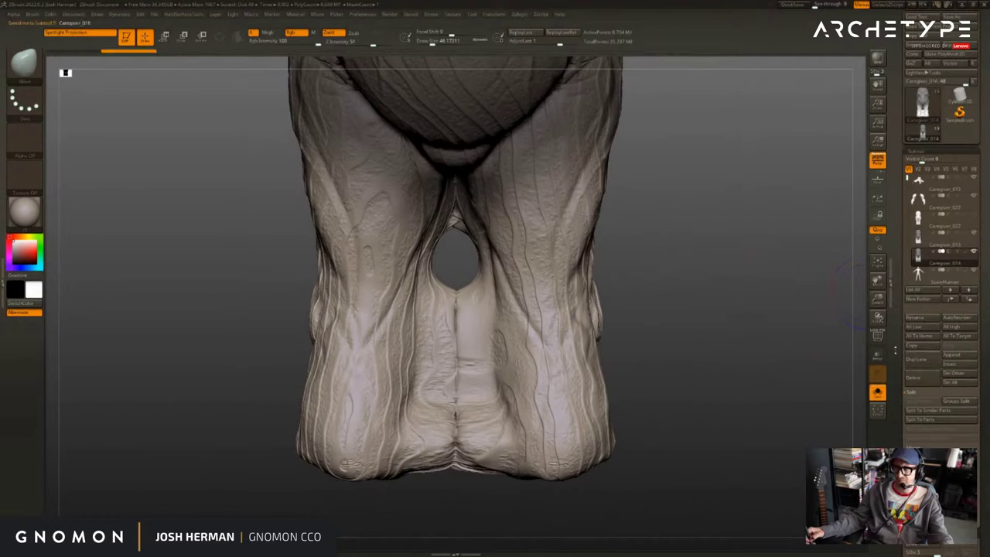
Check the new copy's layers and delete its lower subdivision levels.
{"action": "left_click_drag", "start_coordinate": [904, 504], "coordinate": [902, 276]}
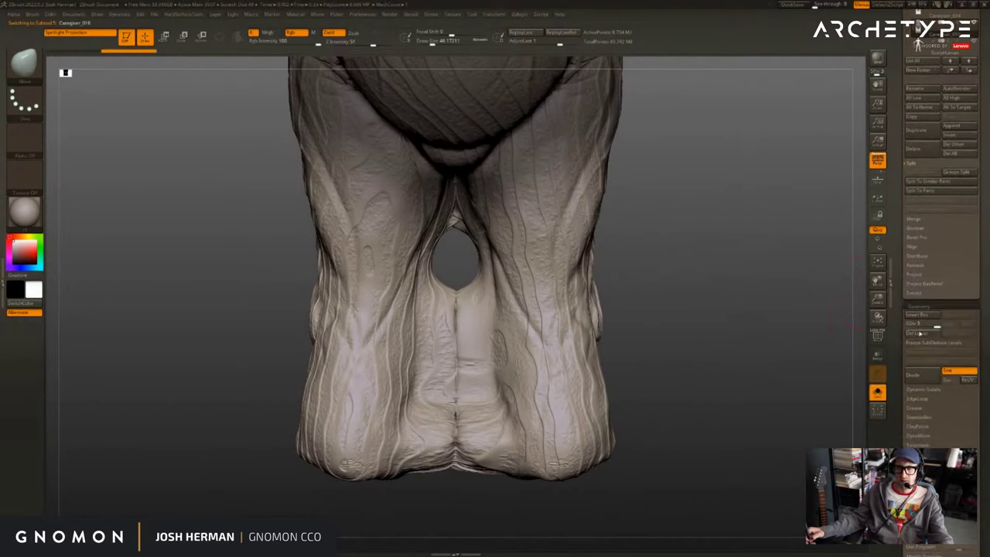
{"action": "left_click", "coordinate": [920, 332]}
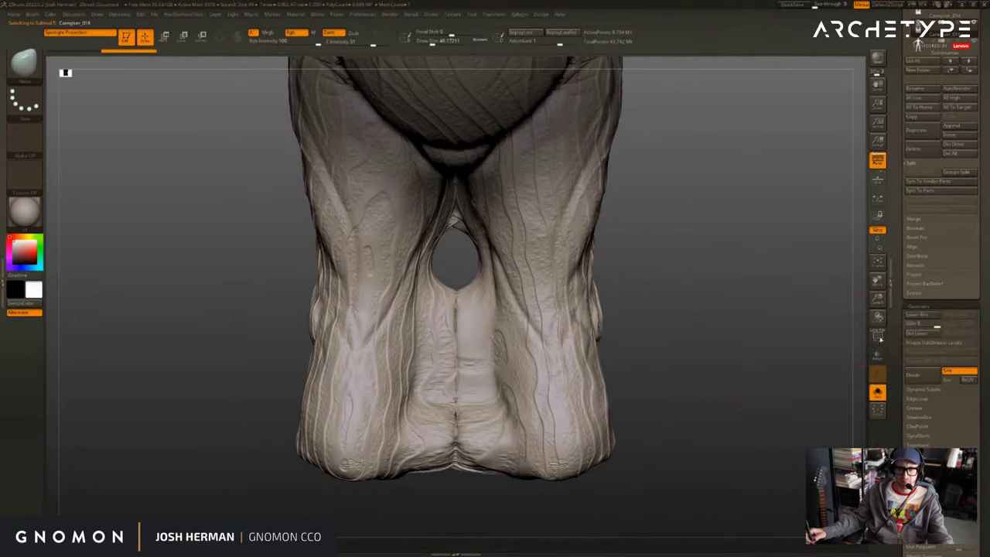
{"action": "left_click", "coordinate": [922, 337]}
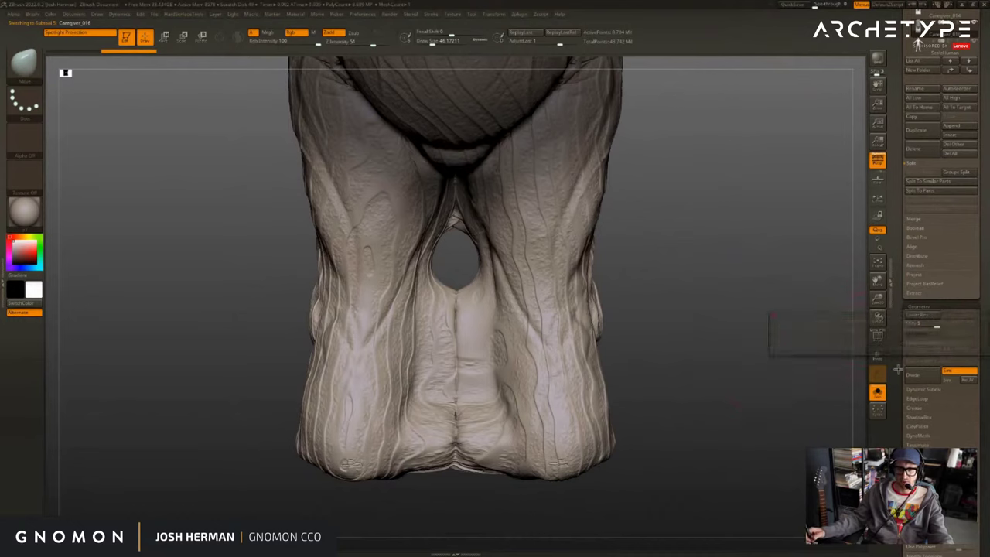
{"action": "left_click_drag", "start_coordinate": [900, 371], "coordinate": [900, 116]}
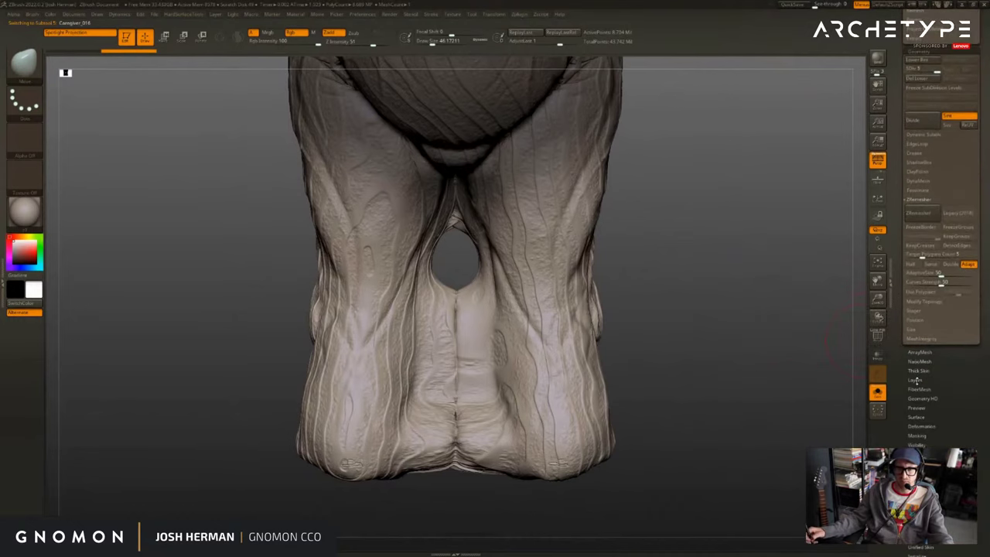
{"action": "left_click", "coordinate": [915, 380]}
{"action": "left_click", "coordinate": [922, 508]}
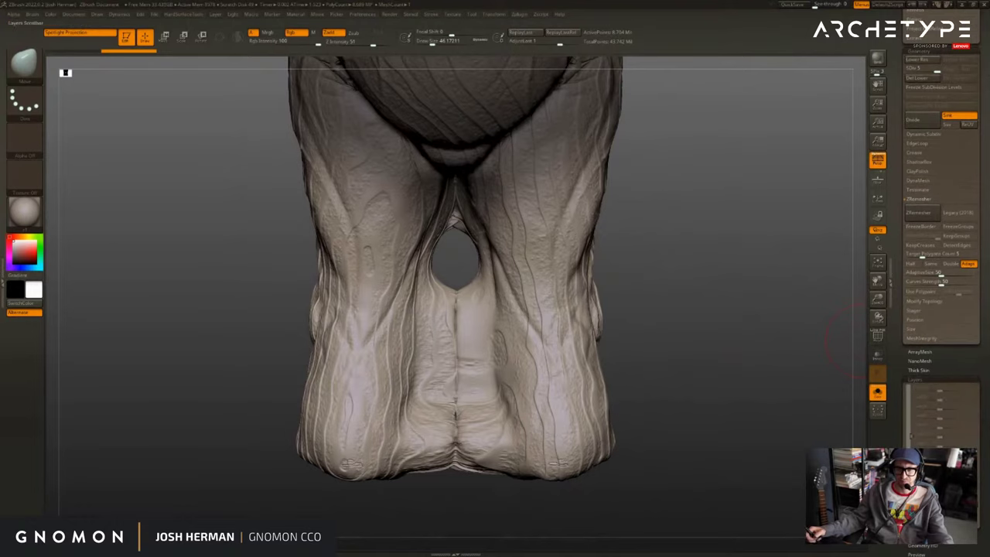
{"action": "left_click", "coordinate": [916, 380]}
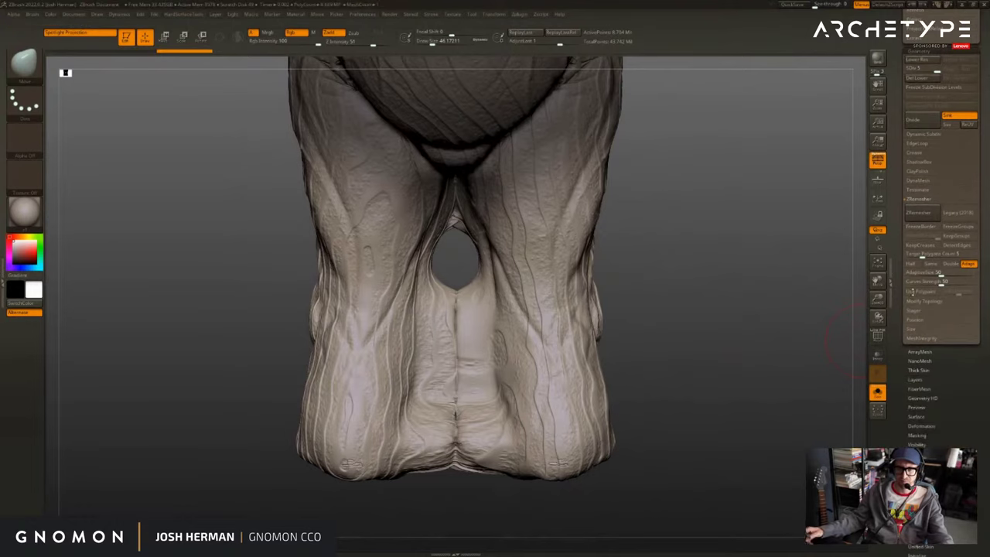
{"action": "left_click", "coordinate": [918, 78]}
Clear the leg mask and mask a narrow vertical strip of the webbing between the legs.
{"action": "left_click_drag", "start_coordinate": [724, 239], "coordinate": [717, 298], "text": "alt"}
{"action": "key", "text": "alt+s"}
{"action": "key", "text": "alt+s"}
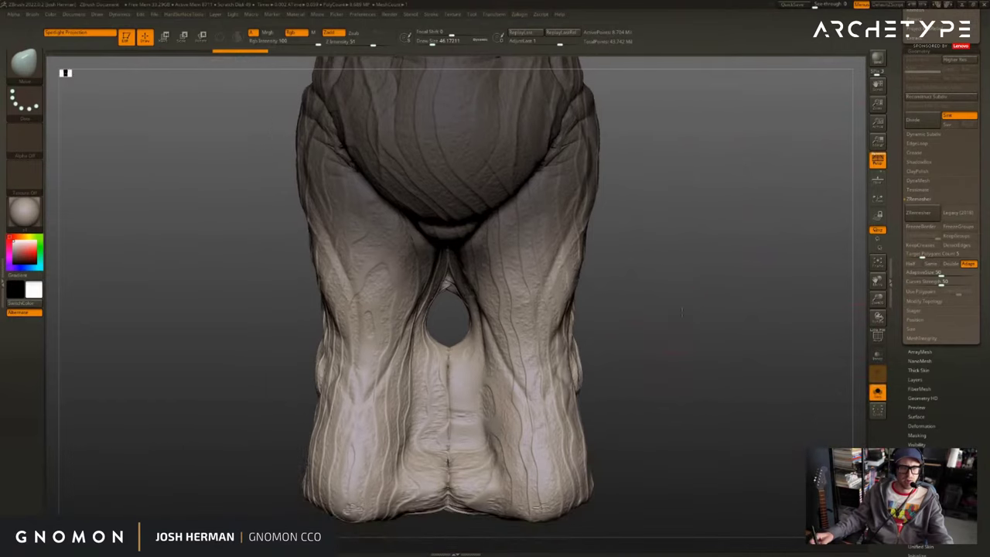
{"action": "left_click_drag", "start_coordinate": [654, 359], "coordinate": [677, 319], "text": "alt"}
{"action": "key", "text": "alt+s"}
{"action": "key", "text": "alt+s"}
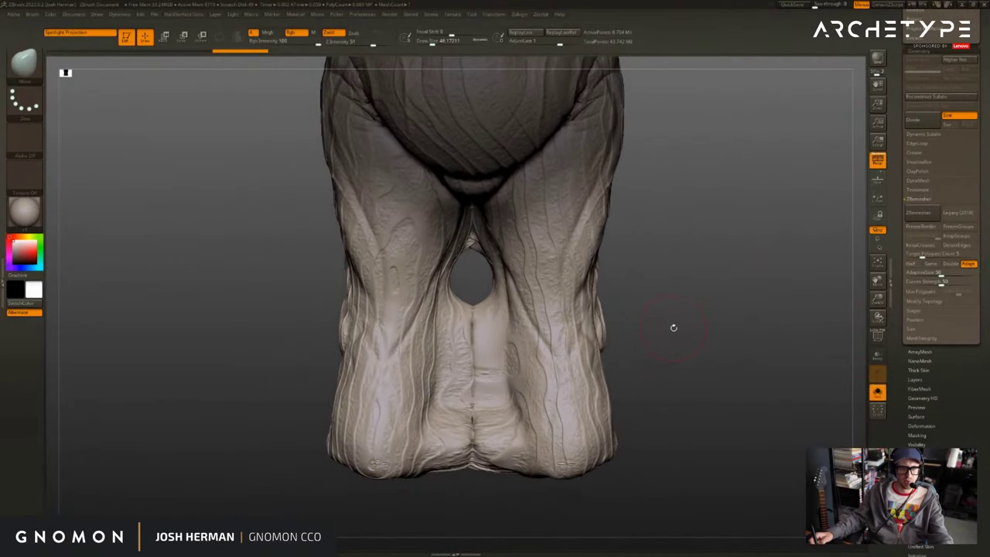
{"action": "left_click_drag", "start_coordinate": [500, 494], "coordinate": [454, 288], "text": "ctrl"}
{"action": "left_click_drag", "start_coordinate": [717, 271], "coordinate": [681, 330], "text": "ctrl"}
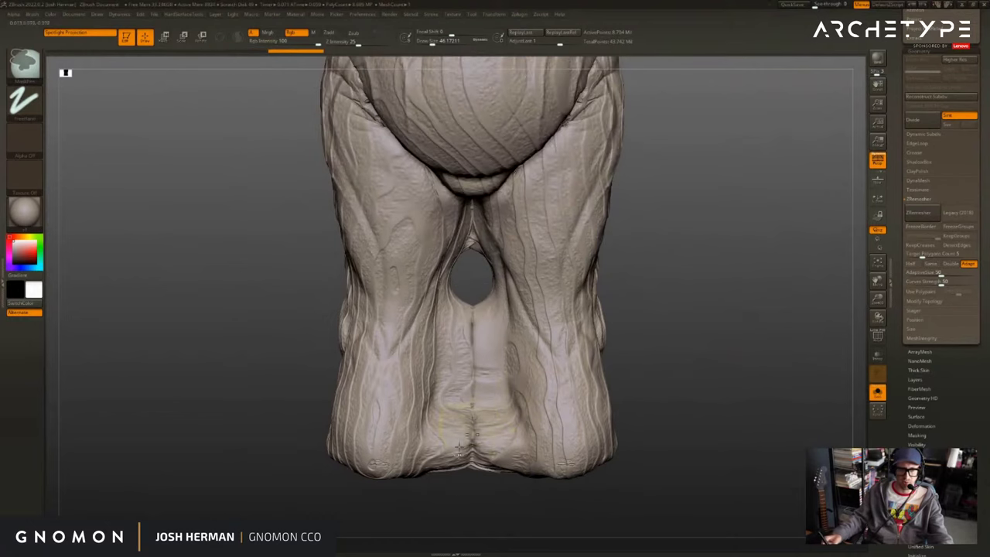
{"action": "mouse_move", "coordinate": [454, 497]}
{"action": "left_mouse_down", "text": "ctrl"}
{"action": "mouse_move", "coordinate": [466, 285]}
{"action": "mouse_move", "coordinate": [493, 281]}
{"action": "left_mouse_up", "text": "ctrl"}
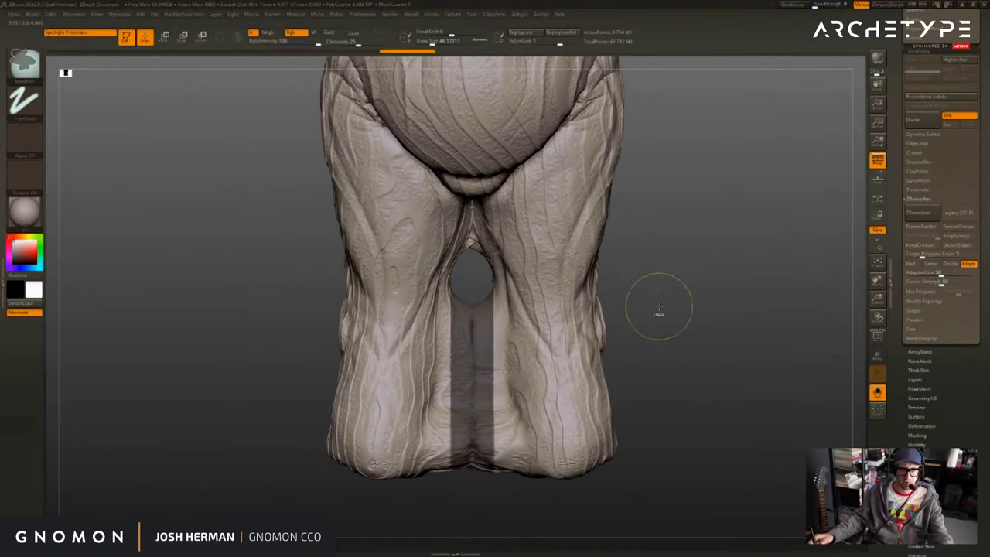
Isolate the masked strip and invert the visibility so the webbing strip between the legs is hidden.
{"action": "mouse_move", "coordinate": [701, 297]}
{"action": "left_mouse_down"}
{"action": "mouse_move", "coordinate": [645, 297]}
{"action": "mouse_move", "coordinate": [708, 297]}
{"action": "mouse_move", "coordinate": [698, 299]}
{"action": "left_mouse_up"}
{"action": "left_click_drag", "start_coordinate": [667, 337], "coordinate": [672, 339]}
{"action": "key", "text": "space"}
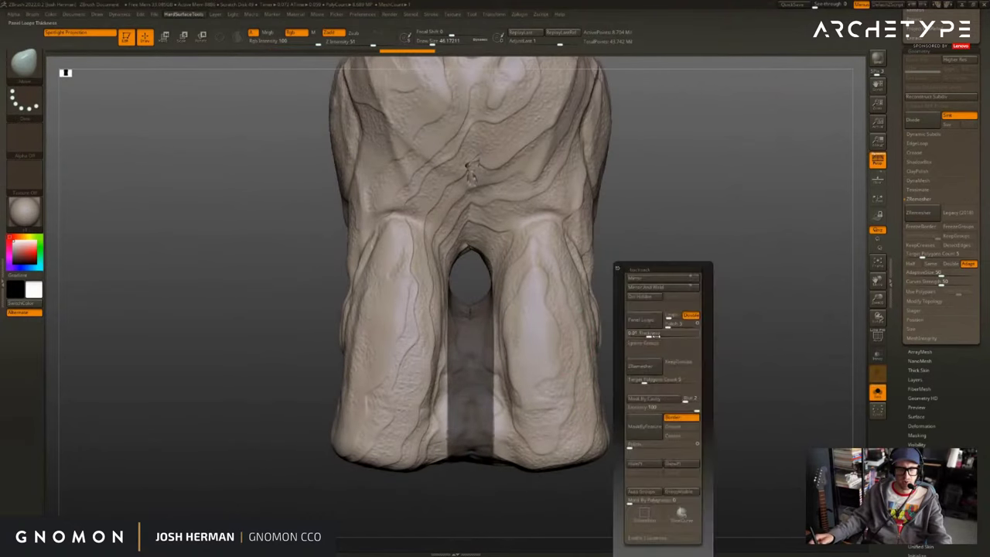
{"action": "left_click", "coordinate": [640, 465]}
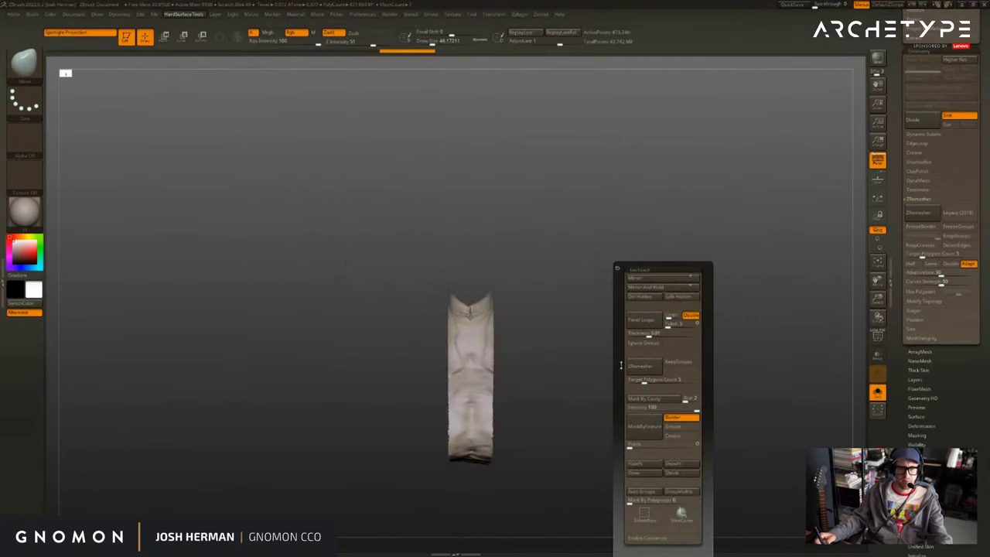
{"action": "left_click", "coordinate": [704, 293], "text": "ctrl+shift"}
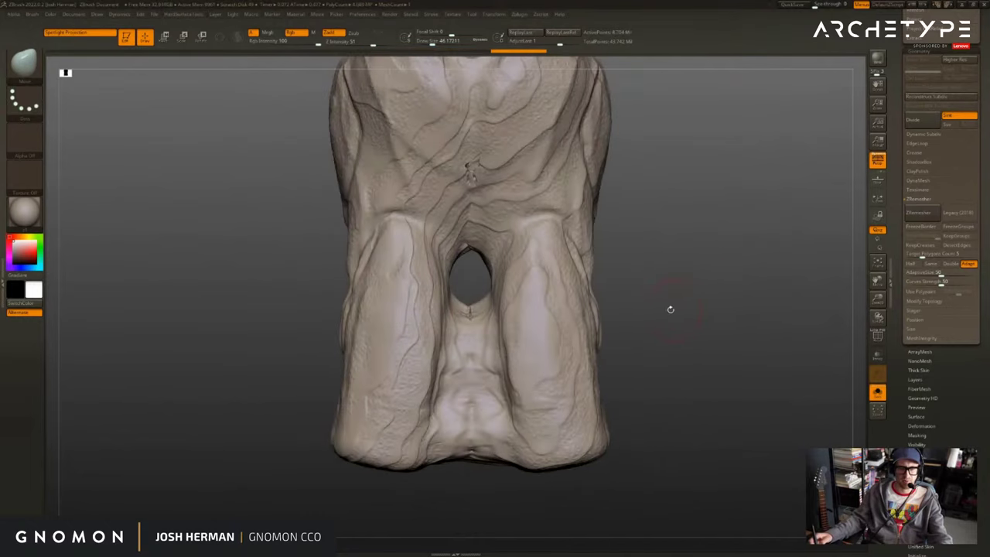
{"action": "key", "text": "ctrl+z"}
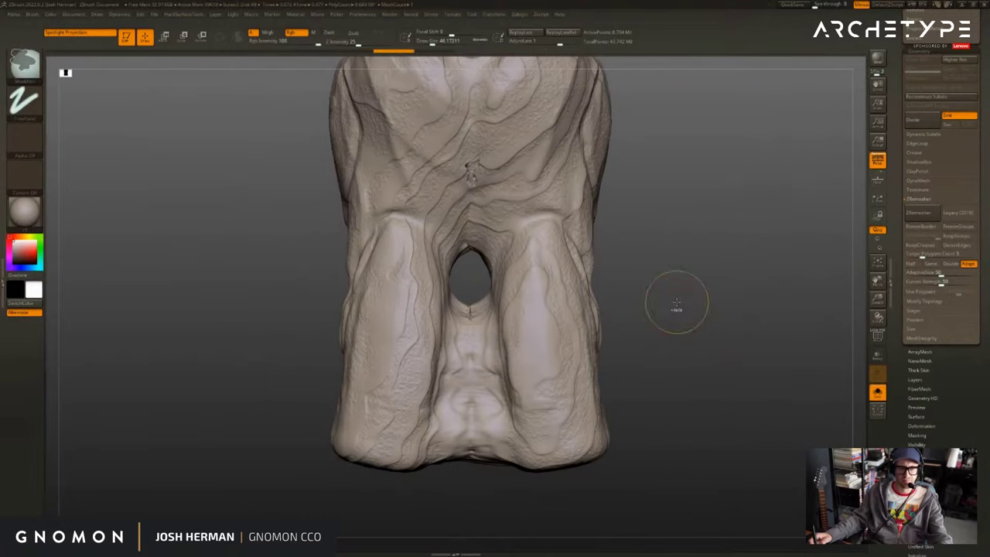
{"action": "key", "text": "ctrl+z"}
{"action": "left_click_drag", "start_coordinate": [653, 291], "coordinate": [716, 362], "text": "ctrl+shift"}
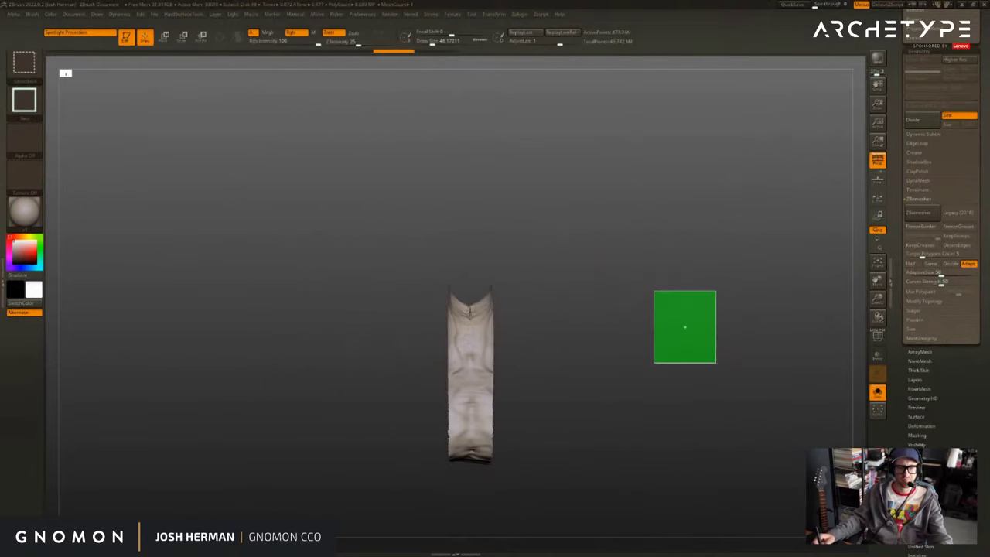
{"action": "mouse_move", "coordinate": [651, 337]}
{"action": "left_mouse_down"}
{"action": "mouse_move", "coordinate": [741, 334]}
{"action": "mouse_move", "coordinate": [723, 334]}
{"action": "mouse_move", "coordinate": [708, 314]}
{"action": "mouse_move", "coordinate": [712, 397]}
{"action": "mouse_move", "coordinate": [711, 351]}
{"action": "mouse_move", "coordinate": [719, 376]}
{"action": "mouse_move", "coordinate": [815, 357]}
{"action": "left_mouse_up"}
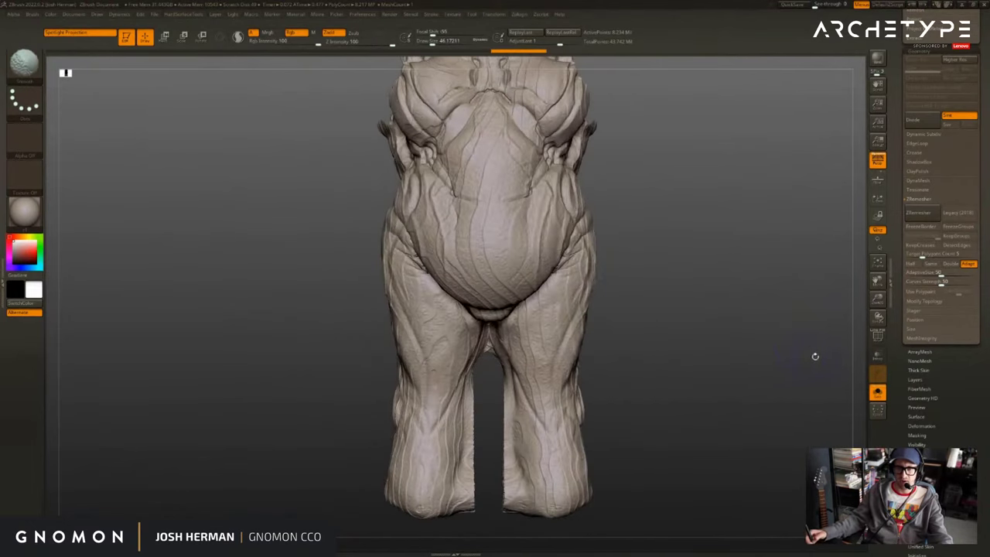
Delete the hidden webbing strip from the body copy.
{"action": "key", "text": "space"}
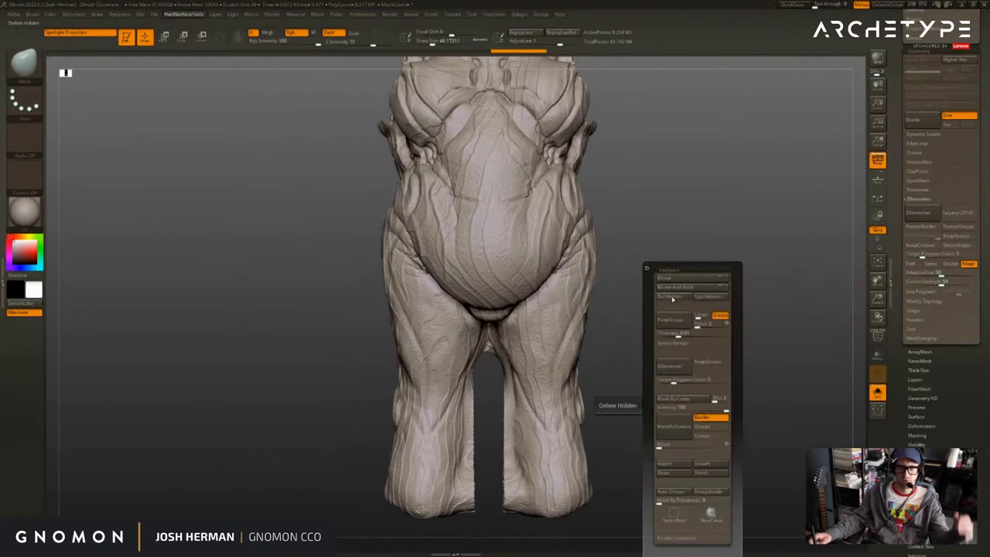
{"action": "left_click", "coordinate": [669, 300]}
{"action": "left_click_drag", "start_coordinate": [627, 390], "coordinate": [635, 339]}
{"action": "left_click_drag", "start_coordinate": [749, 281], "coordinate": [779, 342], "text": "alt"}
Duplicate the trimmed body with separated legs as another subtool.
{"action": "left_click_drag", "start_coordinate": [950, 368], "coordinate": [950, 506]}
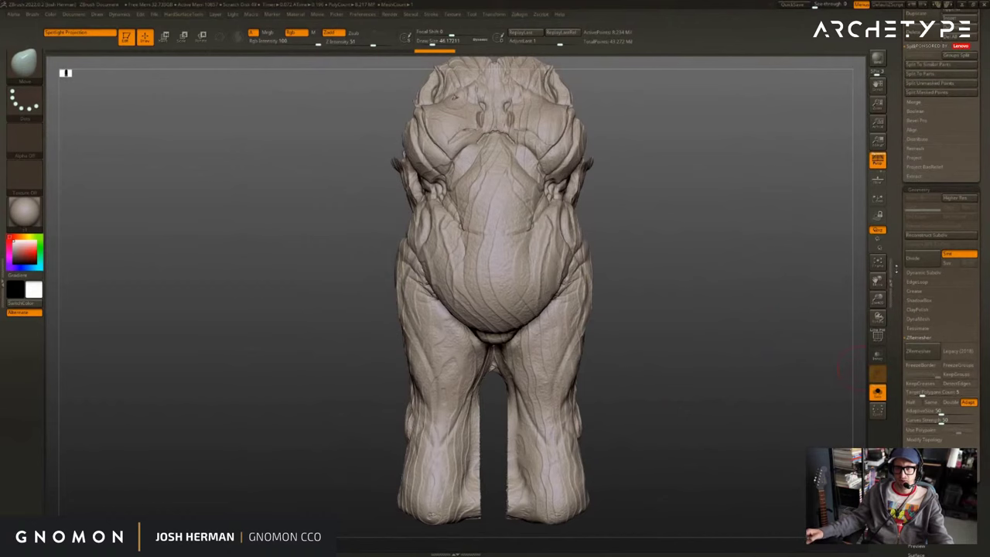
{"action": "left_click_drag", "start_coordinate": [896, 269], "coordinate": [895, 366]}
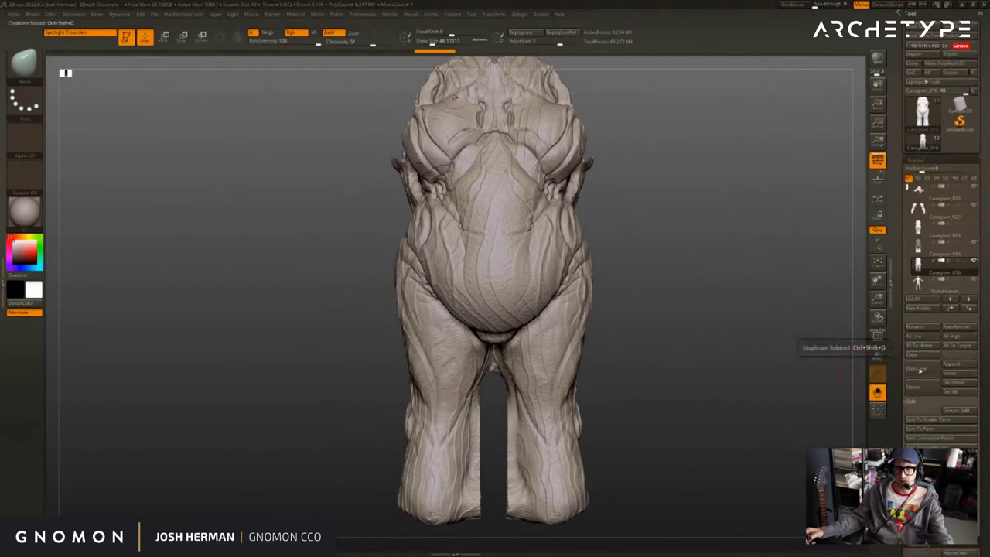
{"action": "left_click", "coordinate": [920, 369]}
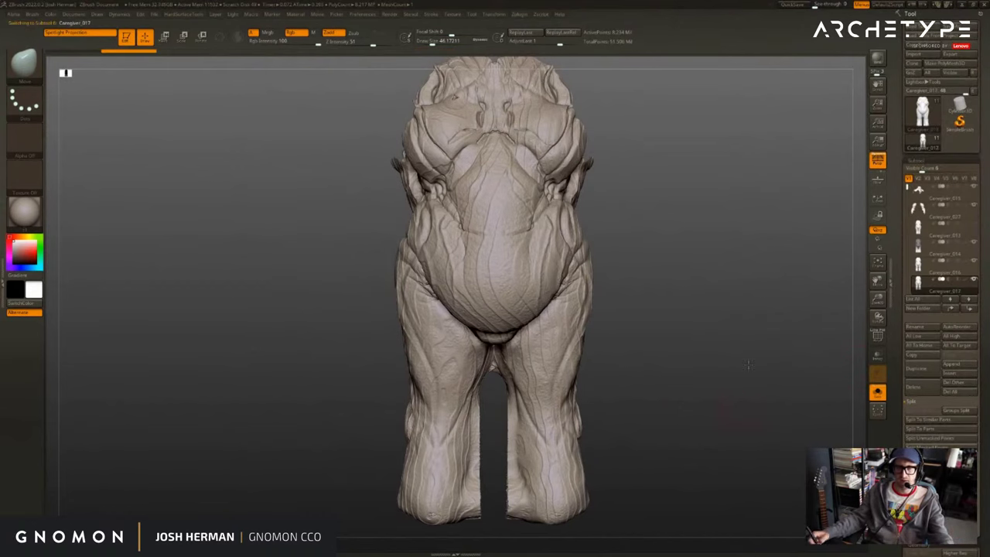
Try to DynaMesh the trimmed body duplicate at a very low resolution and undo it.
{"action": "left_click_drag", "start_coordinate": [748, 366], "coordinate": [771, 242], "text": "alt"}
{"action": "left_click_drag", "start_coordinate": [895, 339], "coordinate": [894, 238]}
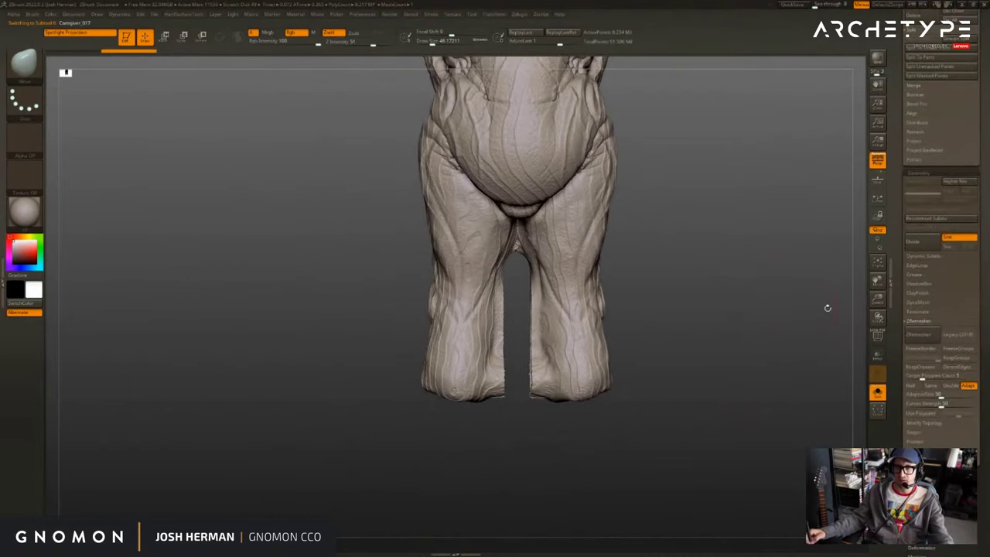
{"action": "left_click", "coordinate": [919, 322]}
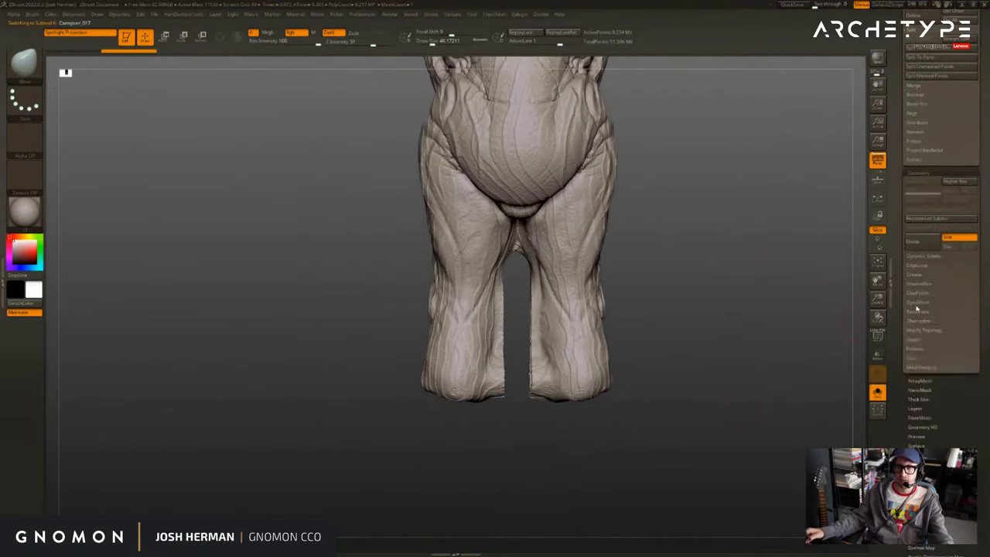
{"action": "left_click", "coordinate": [917, 305]}
{"action": "left_click_drag", "start_coordinate": [782, 256], "coordinate": [816, 393], "text": "alt"}
{"action": "left_click_drag", "start_coordinate": [747, 177], "coordinate": [724, 182]}
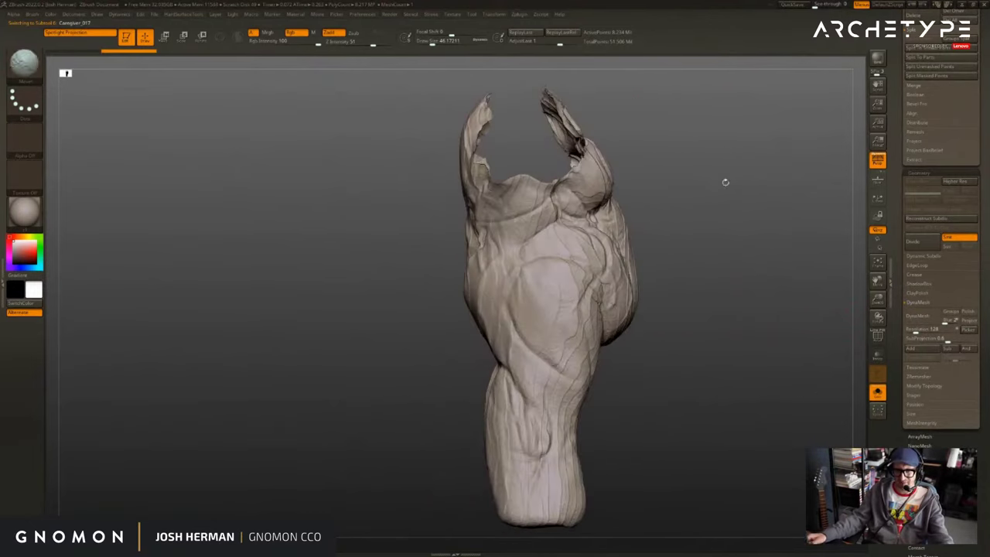
{"action": "left_click_drag", "start_coordinate": [757, 290], "coordinate": [909, 332], "text": "shift"}
{"action": "key", "text": "shift+f"}
{"action": "key", "text": "shift+f"}
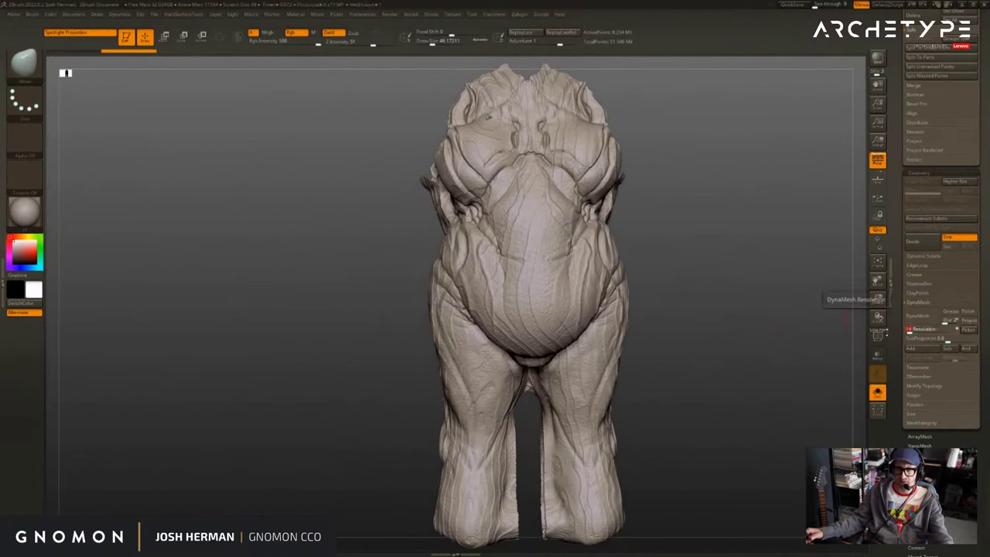
{"action": "left_click_drag", "start_coordinate": [796, 303], "coordinate": [955, 321], "text": "alt"}
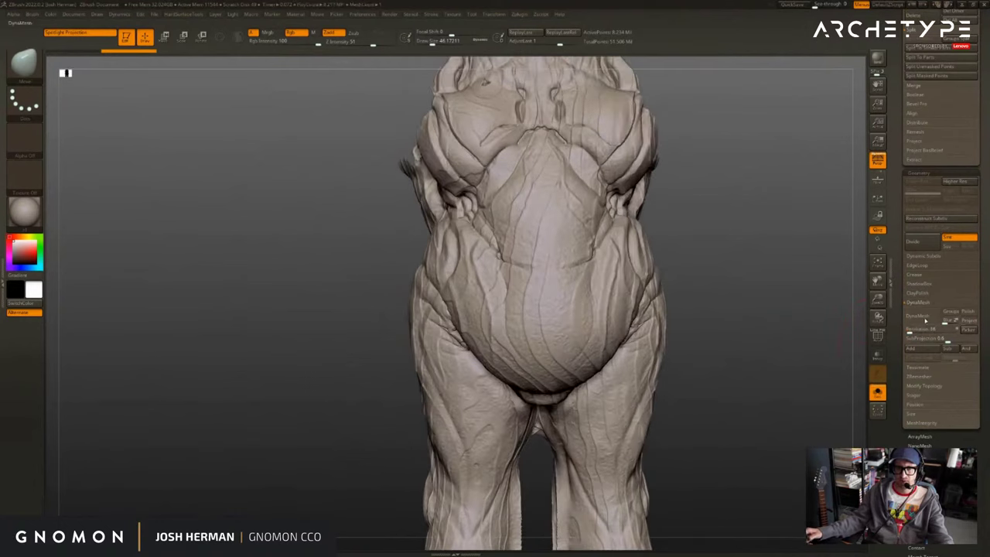
{"action": "left_click", "coordinate": [920, 316]}
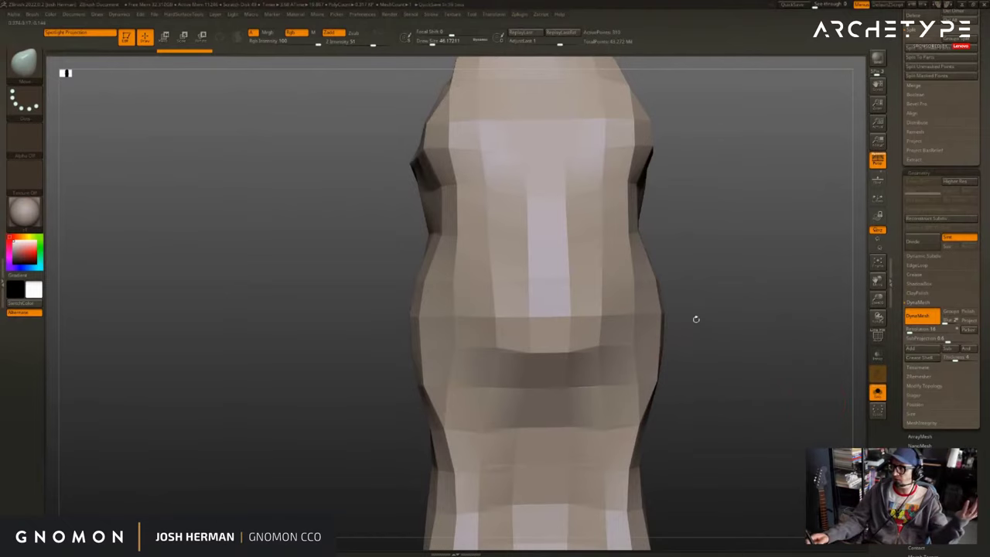
{"action": "mouse_move", "coordinate": [710, 339]}
{"action": "left_mouse_down"}
{"action": "mouse_move", "coordinate": [694, 323]}
{"action": "mouse_move", "coordinate": [749, 344]}
{"action": "mouse_move", "coordinate": [745, 321]}
{"action": "mouse_move", "coordinate": [757, 325]}
{"action": "mouse_move", "coordinate": [761, 353]}
{"action": "mouse_move", "coordinate": [749, 318]}
{"action": "mouse_move", "coordinate": [736, 345]}
{"action": "mouse_move", "coordinate": [737, 320]}
{"action": "mouse_move", "coordinate": [749, 316]}
{"action": "left_mouse_up"}
{"action": "key", "text": "ctrl+z"}
Try to pre-process the trimmed body duplicate with Decimation Master.
{"action": "left_click", "coordinate": [540, 15]}
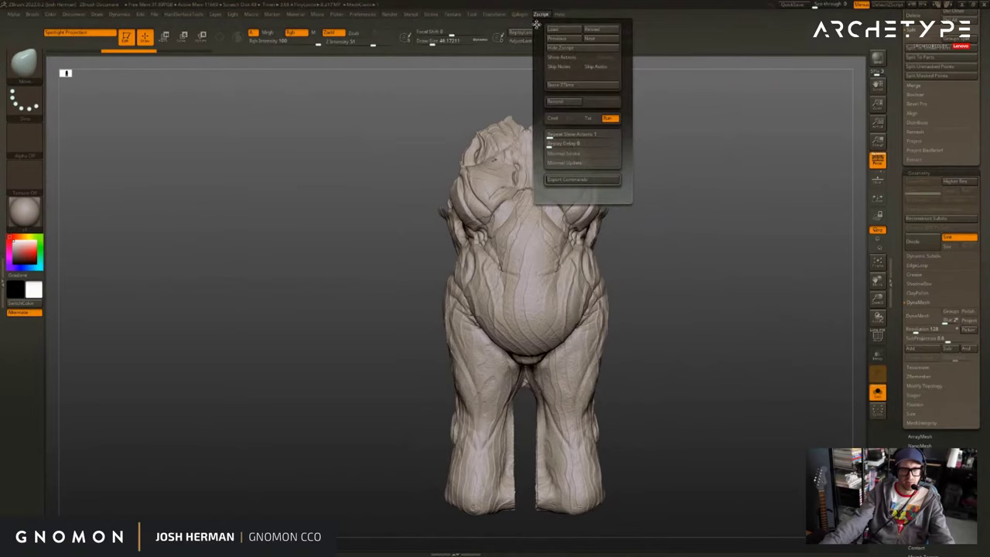
{"action": "left_click", "coordinate": [519, 16]}
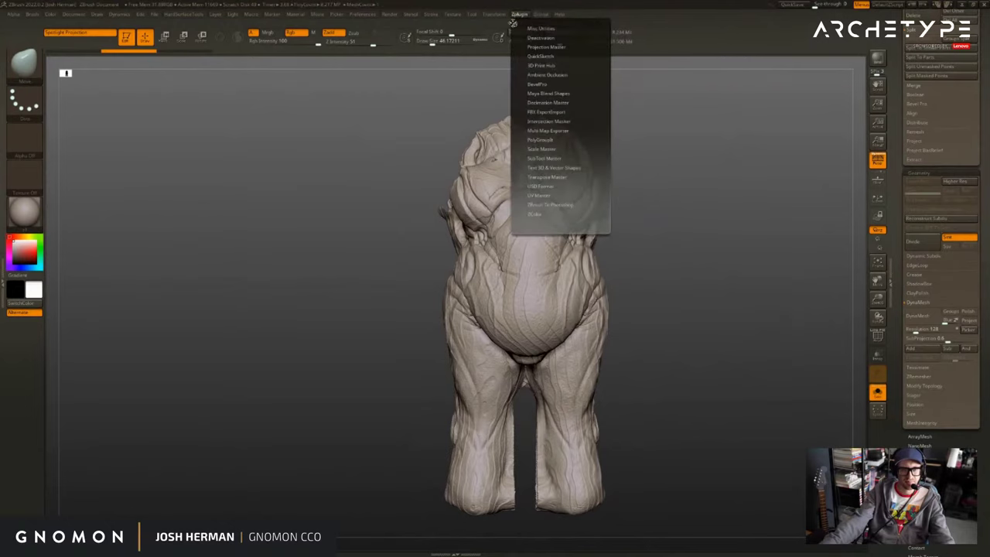
{"action": "left_click", "coordinate": [513, 23]}
{"action": "left_click", "coordinate": [63, 221]}
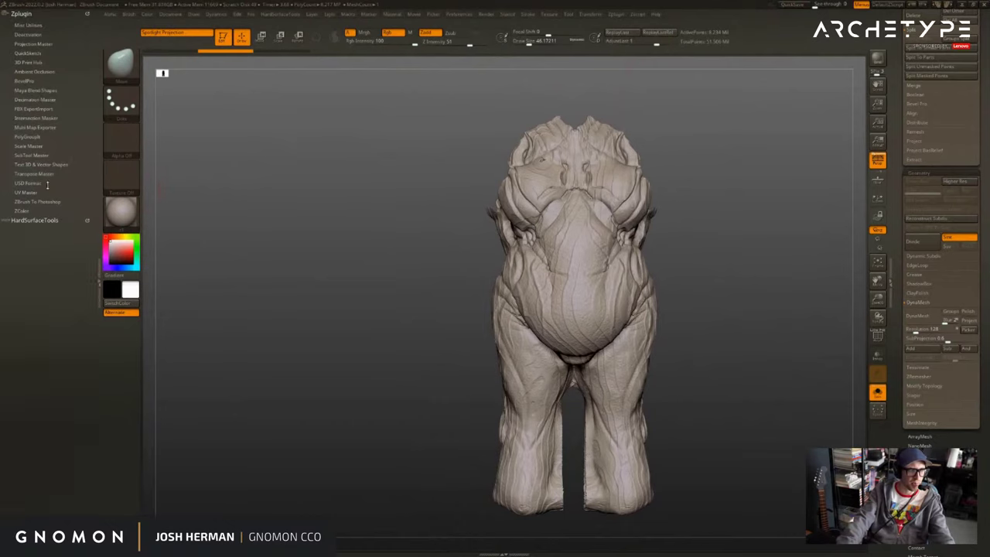
{"action": "left_click", "coordinate": [38, 99]}
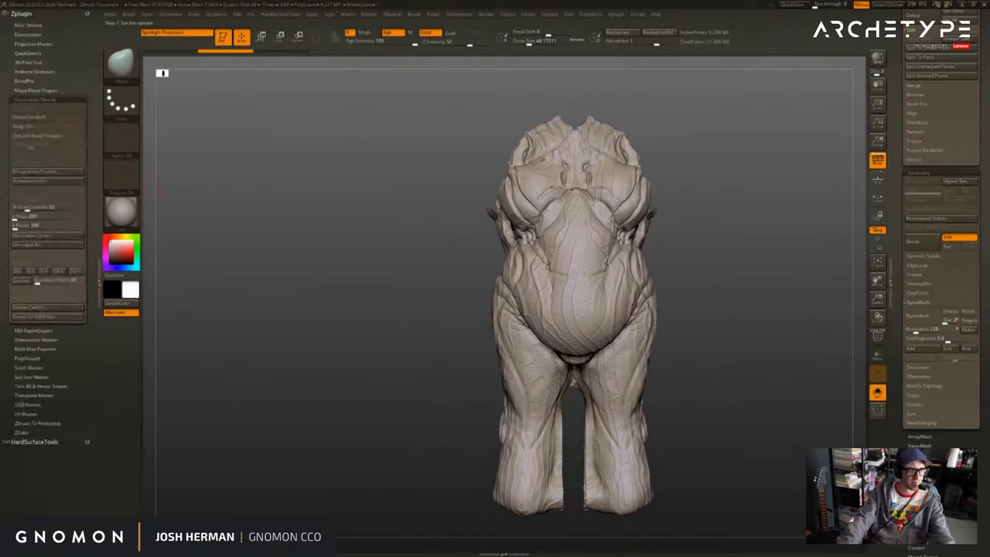
{"action": "left_click", "coordinate": [39, 174]}
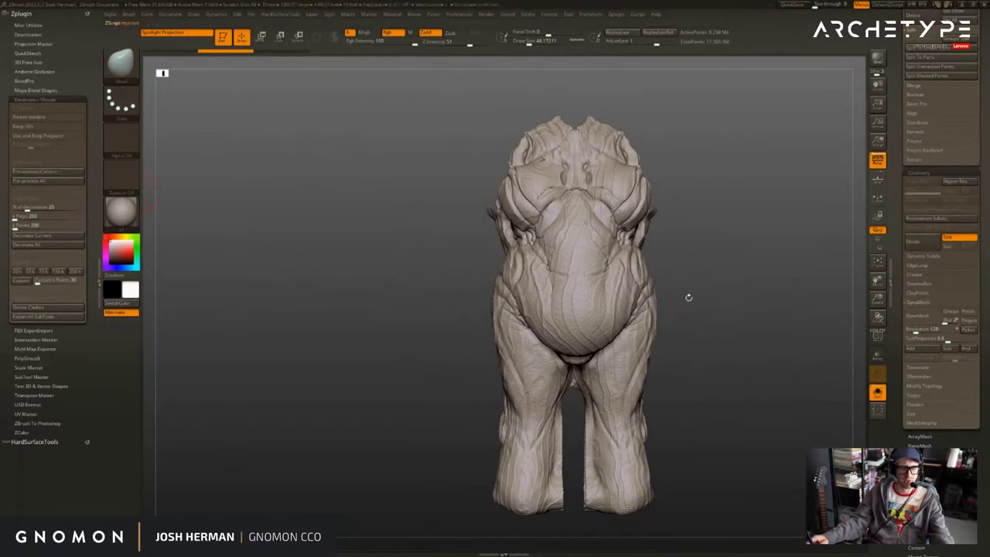
{"action": "mouse_move", "coordinate": [718, 282]}
{"action": "left_mouse_down"}
{"action": "mouse_move", "coordinate": [747, 270]}
{"action": "mouse_move", "coordinate": [717, 277]}
{"action": "left_mouse_up"}
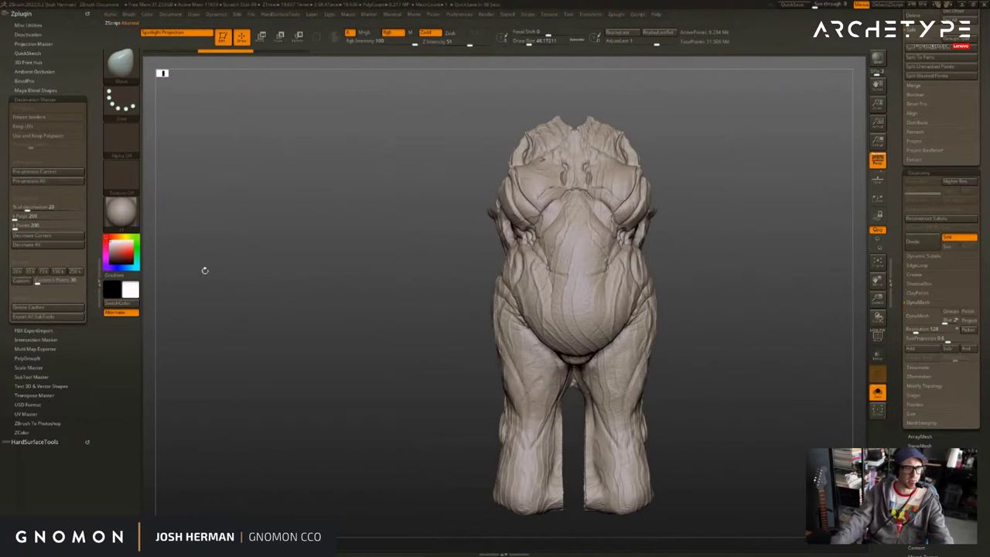
{"action": "left_click", "coordinate": [100, 284]}
{"action": "left_click_drag", "start_coordinate": [224, 283], "coordinate": [181, 295], "text": "alt"}
Delete the two trimmed body duplicates, Caregiver_017 and Caregiver_016, from the subtool list.
{"action": "left_click_drag", "start_coordinate": [899, 205], "coordinate": [899, 325]}
{"action": "left_click", "coordinate": [940, 32]}
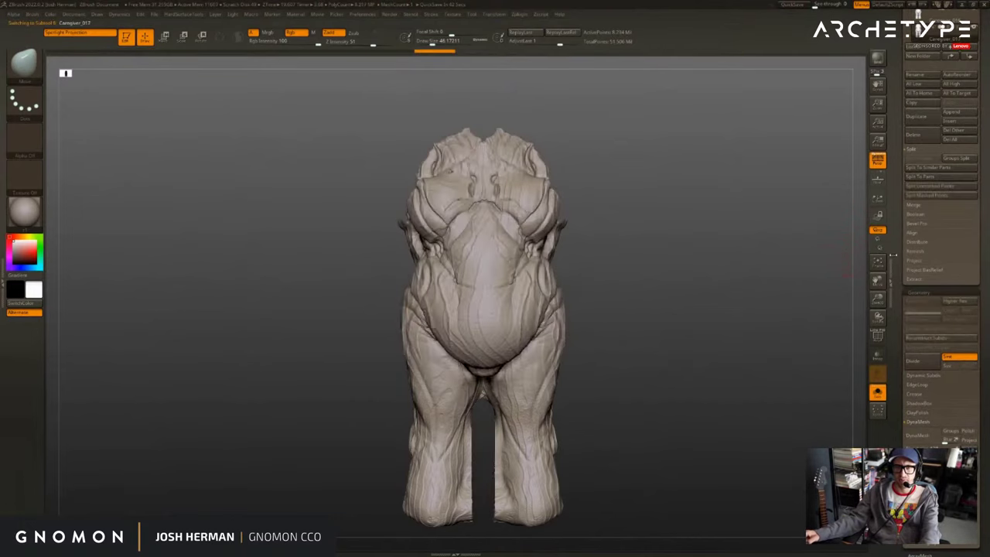
{"action": "left_click", "coordinate": [919, 225]}
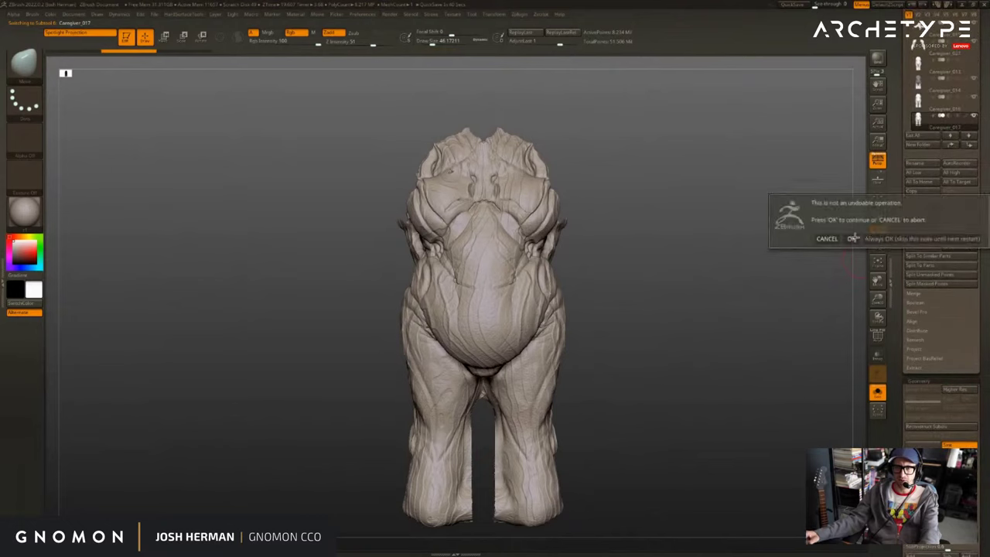
{"action": "left_click", "coordinate": [857, 237]}
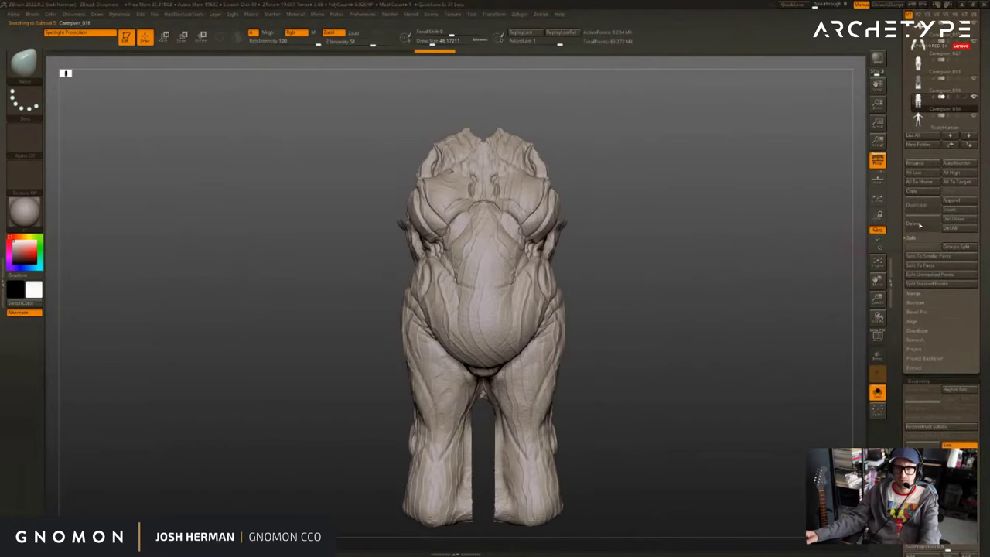
{"action": "left_click", "coordinate": [919, 226]}
{"action": "left_click", "coordinate": [850, 239]}
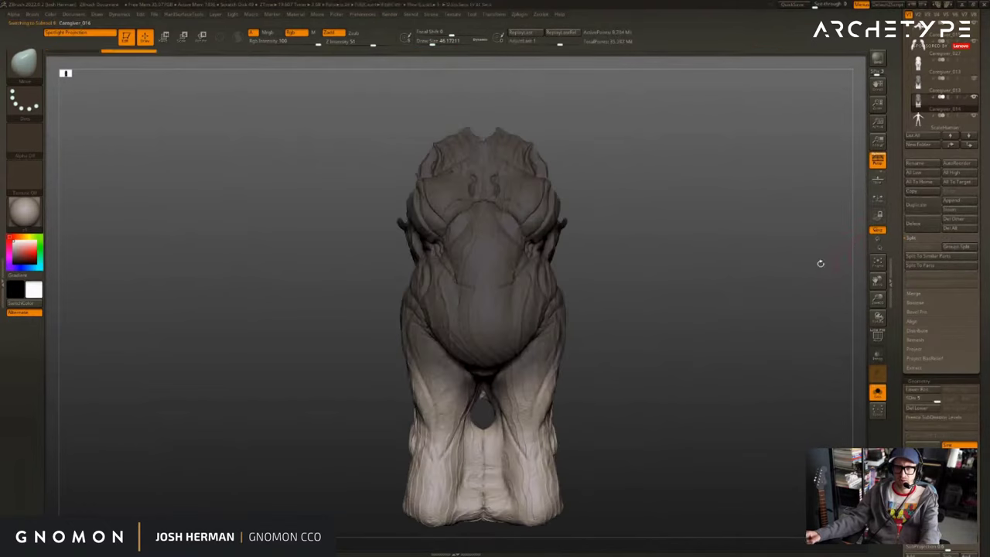
Duplicate the leg-masked body subtool and take the copy's layers out of recording mode.
{"action": "key", "text": "Down"}
{"action": "key", "text": "Up"}
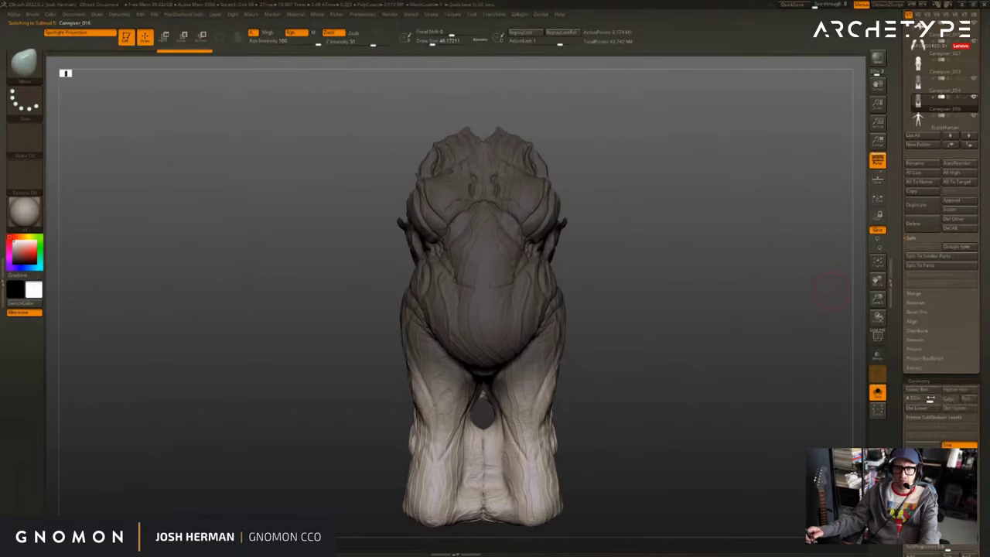
{"action": "left_click", "coordinate": [949, 409]}
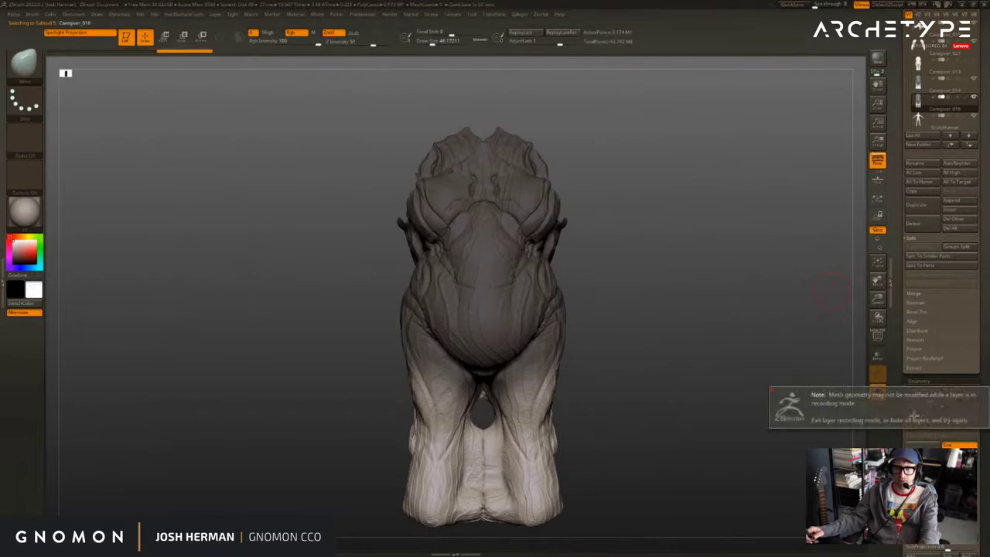
{"action": "left_click_drag", "start_coordinate": [924, 479], "coordinate": [924, 322]}
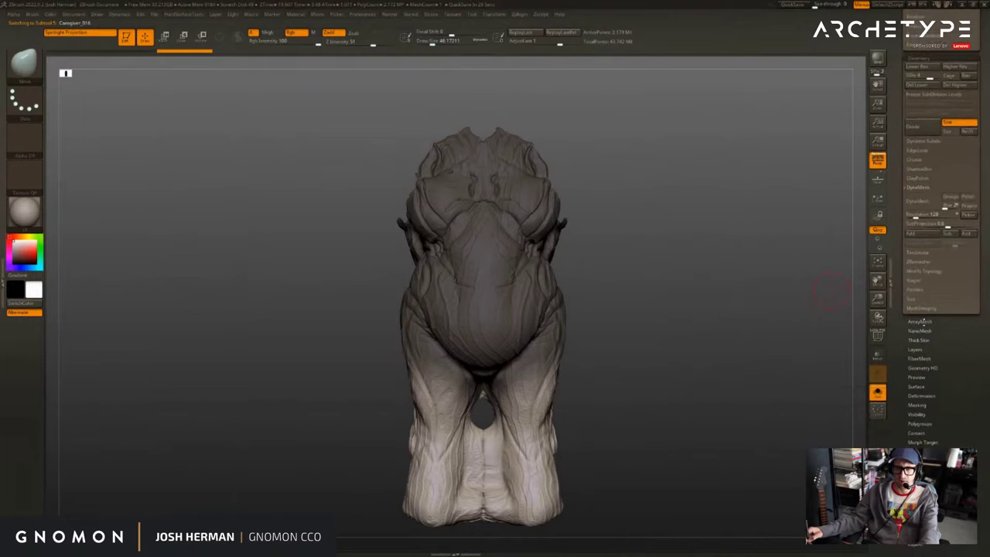
{"action": "left_click", "coordinate": [915, 349]}
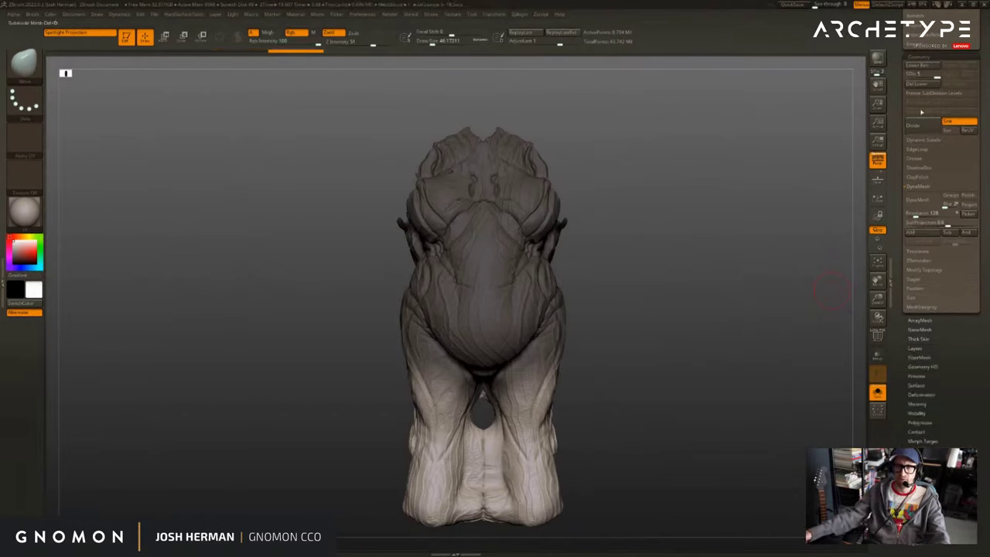
Clear the copy's mask and remove its subdivision levels, keeping the mesh at one level below the highest.
{"action": "key", "text": "shift+d"}
{"action": "left_click_drag", "start_coordinate": [798, 132], "coordinate": [843, 172], "text": "ctrl"}
{"action": "left_click", "coordinate": [924, 85]}
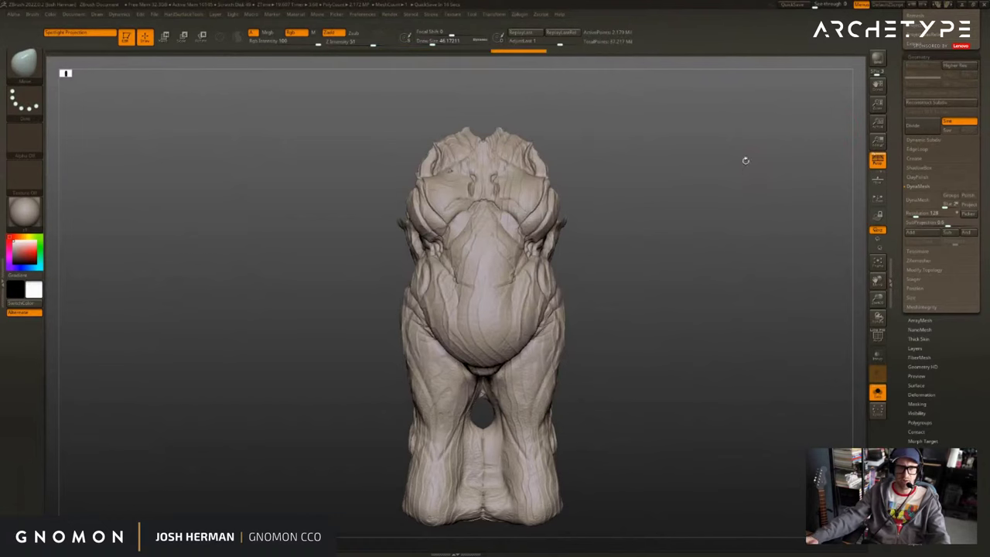
Mask a narrow vertical strip of the webbing between the legs and hide that strip on the new copy.
{"action": "left_click_drag", "start_coordinate": [747, 160], "coordinate": [755, 80], "text": "alt"}
{"action": "left_click_drag", "start_coordinate": [715, 196], "coordinate": [712, 257], "text": "alt"}
{"action": "mouse_move", "coordinate": [488, 458]}
{"action": "left_mouse_down", "text": "ctrl"}
{"action": "mouse_move", "coordinate": [506, 248]}
{"action": "mouse_move", "coordinate": [493, 245]}
{"action": "mouse_move", "coordinate": [510, 246]}
{"action": "left_mouse_up", "text": "ctrl"}
{"action": "key", "text": "2"}
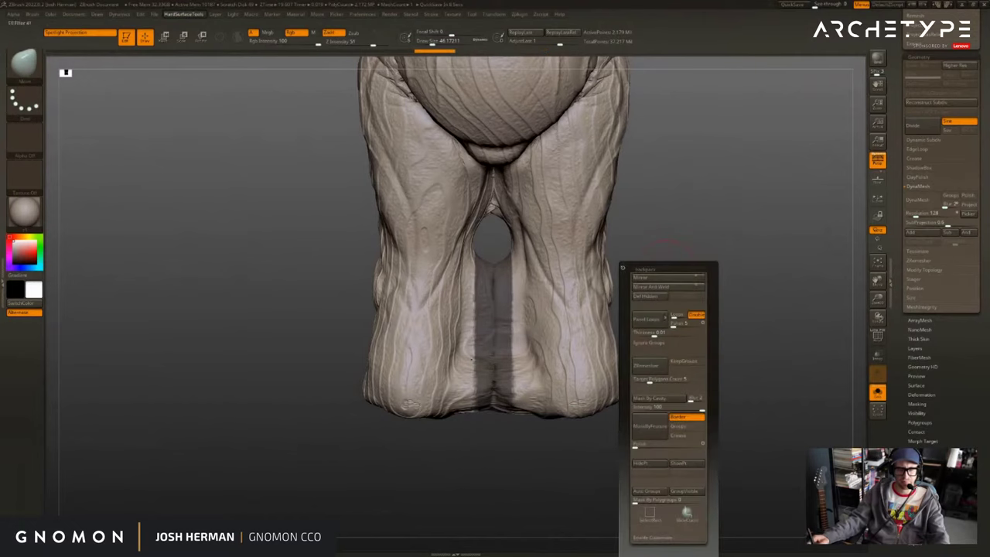
{"action": "left_click_drag", "start_coordinate": [756, 237], "coordinate": [652, 338], "text": "alt"}
{"action": "key", "text": "2"}
{"action": "left_click", "coordinate": [620, 466]}
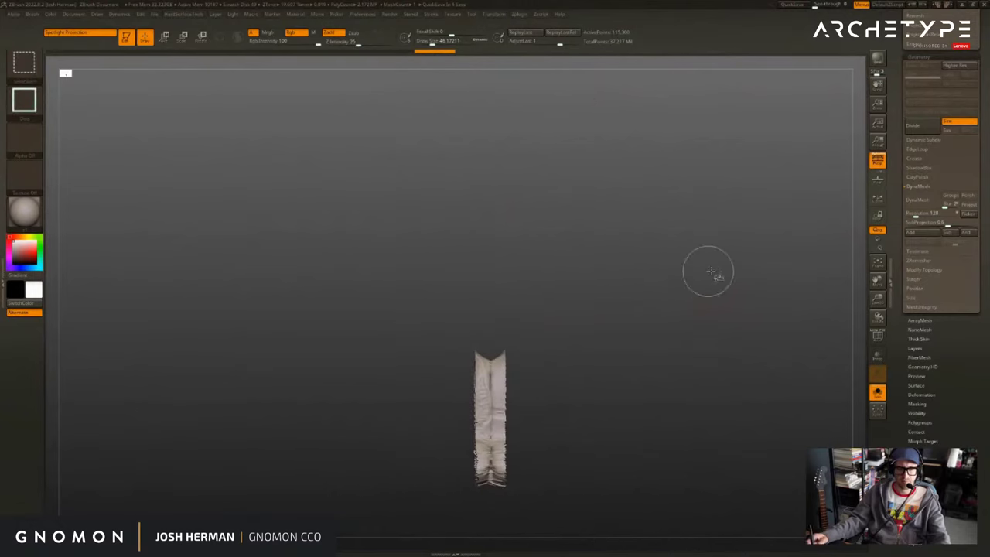
{"action": "left_click_drag", "start_coordinate": [716, 278], "coordinate": [776, 293], "text": "ctrl+shift"}
{"action": "key", "text": "f"}
{"action": "key", "text": "f"}
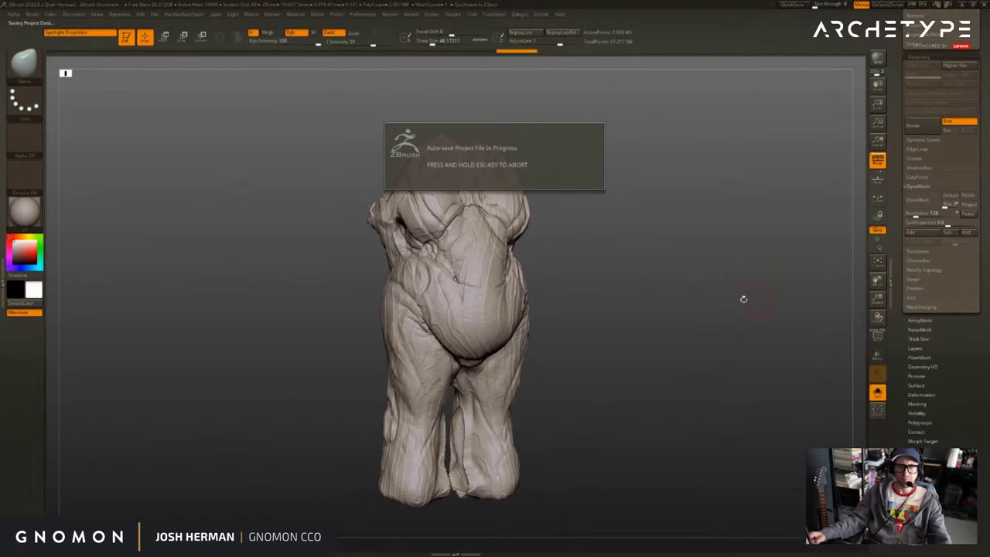
Delete the hidden webbing strip and DynaMesh the body copy at resolution 128.
{"action": "left_click_drag", "start_coordinate": [568, 238], "coordinate": [681, 252]}
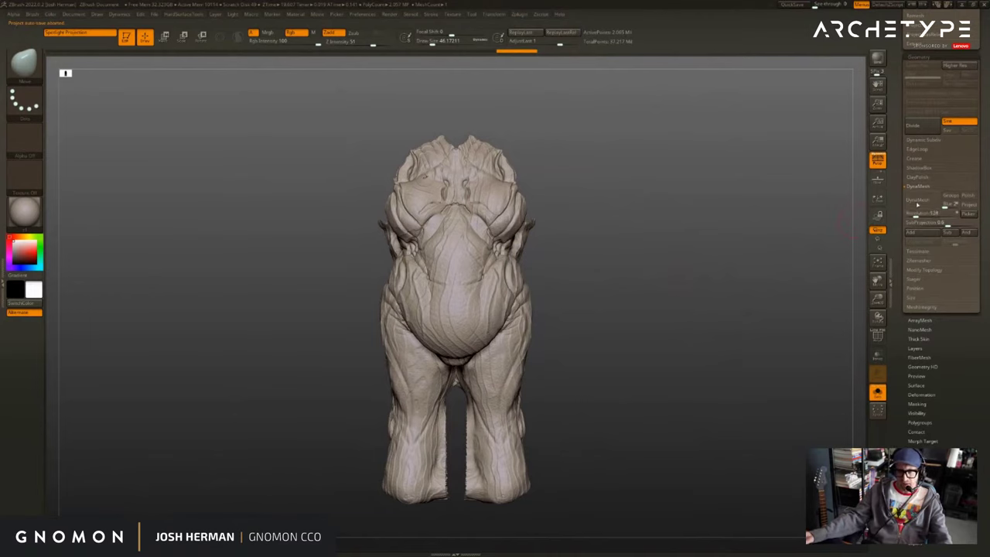
{"action": "left_click_drag", "start_coordinate": [805, 231], "coordinate": [822, 232]}
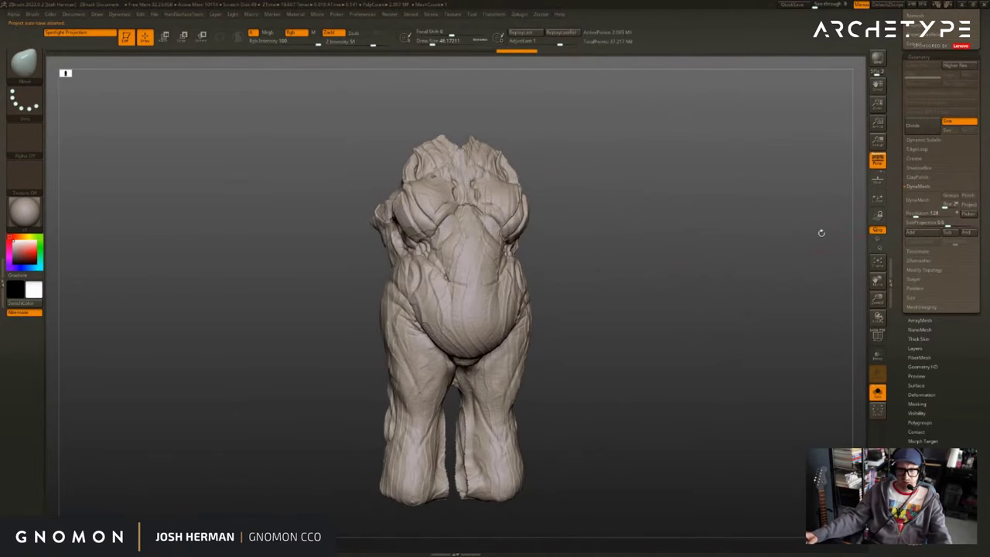
{"action": "left_click", "coordinate": [763, 257], "text": "ctrl+shift"}
{"action": "key", "text": "ctrl+z"}
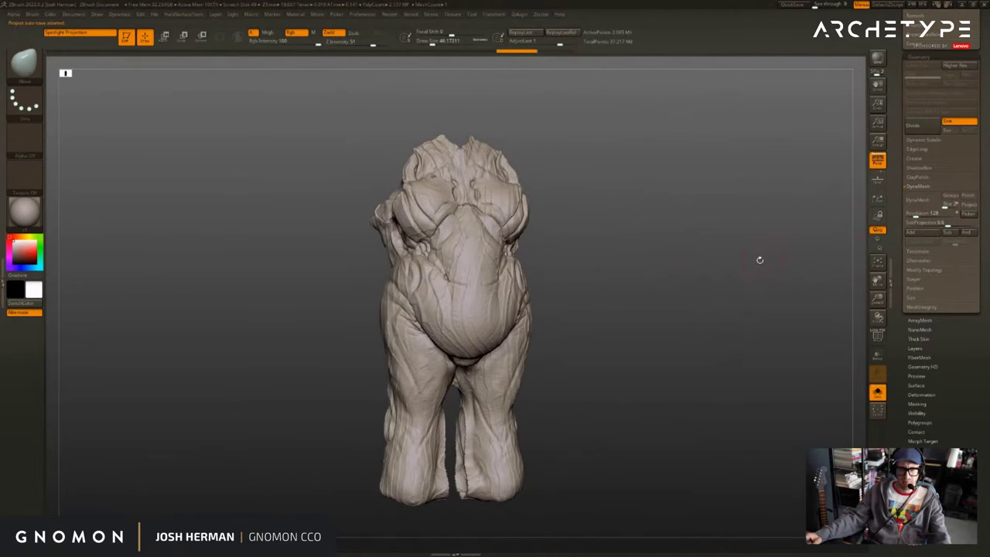
{"action": "key", "text": "h"}
{"action": "left_click", "coordinate": [697, 294]}
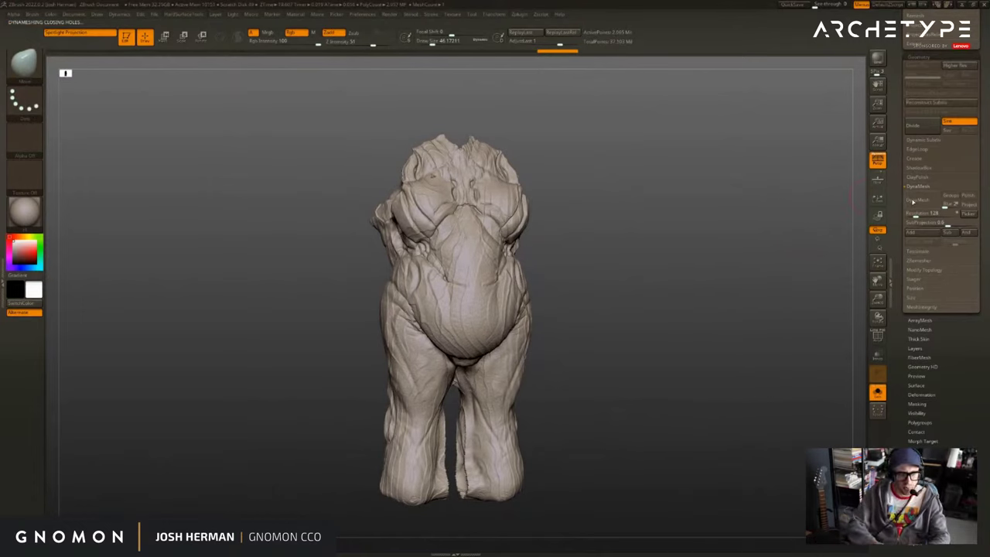
{"action": "left_click", "coordinate": [913, 200]}
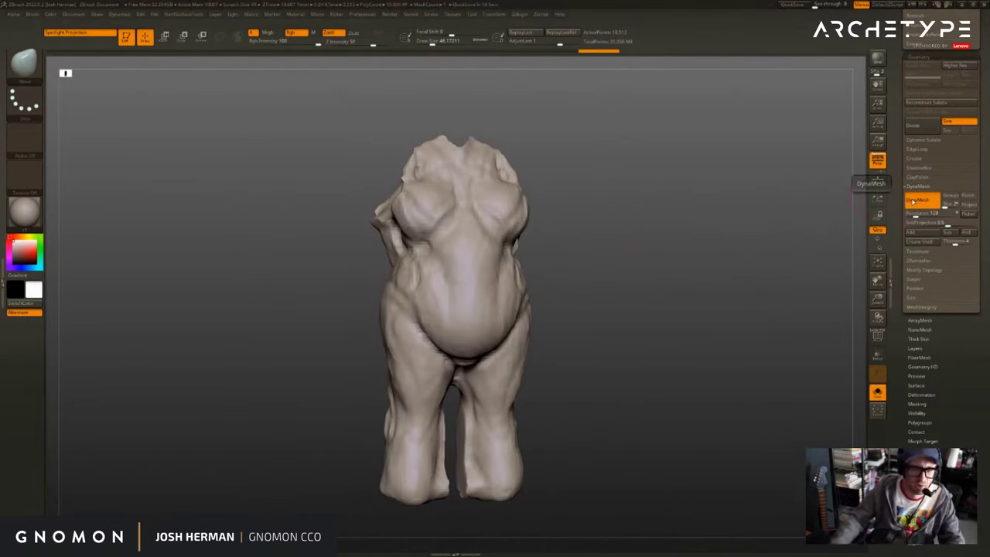
Display the polyframe and hide the polygroup surfaces that cap the arm and neck openings.
{"action": "left_click_drag", "start_coordinate": [619, 246], "coordinate": [655, 253]}
{"action": "key", "text": "shift+f"}
{"action": "left_click_drag", "start_coordinate": [582, 231], "coordinate": [646, 263]}
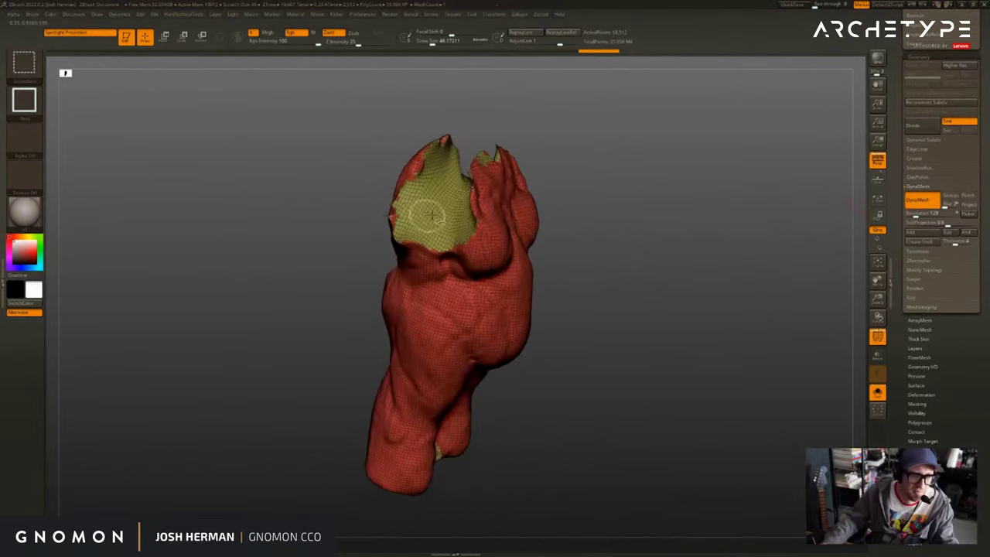
{"action": "left_click", "coordinate": [437, 217], "text": "ctrl+shift"}
{"action": "left_click_drag", "start_coordinate": [591, 225], "coordinate": [635, 158]}
{"action": "left_click_drag", "start_coordinate": [613, 113], "coordinate": [356, 283], "text": "ctrl+shift"}
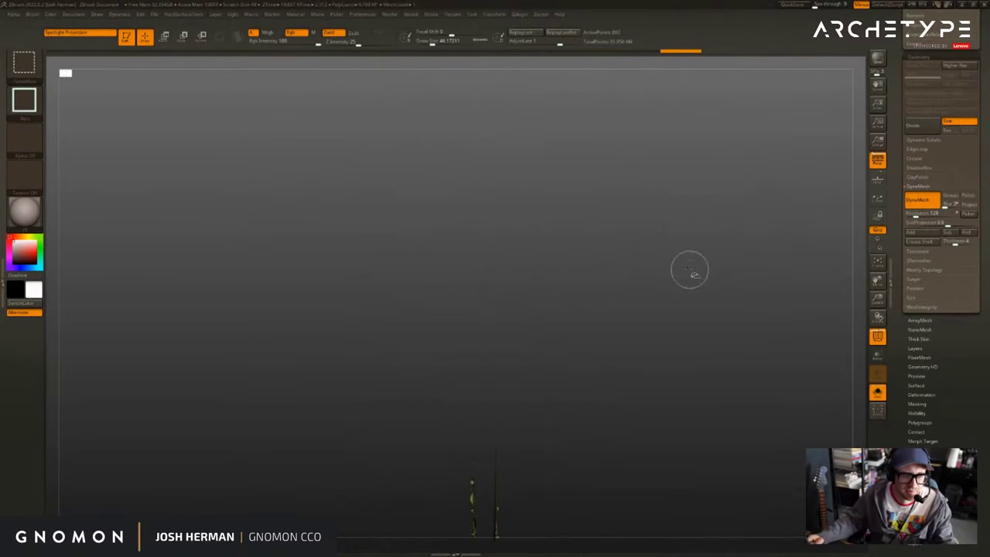
{"action": "left_click_drag", "start_coordinate": [689, 270], "coordinate": [677, 280], "text": "ctrl+shift"}
{"action": "left_click_drag", "start_coordinate": [653, 241], "coordinate": [708, 254]}
{"action": "left_click", "coordinate": [443, 215], "text": "ctrl+shift"}
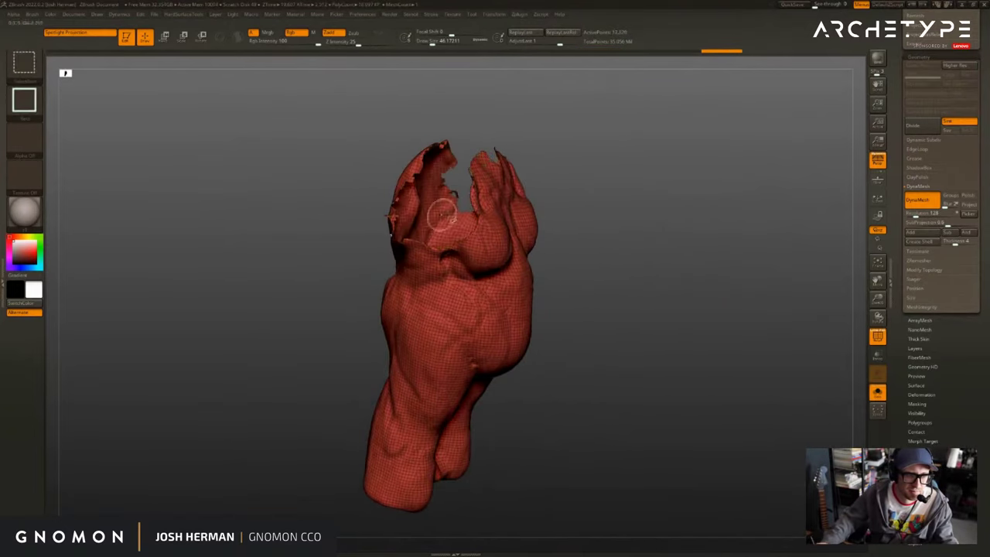
Combine the body and the inner-leg patches into one polygroup, leave the opening caps separate, and show the whole mesh.
{"action": "left_click_drag", "start_coordinate": [648, 172], "coordinate": [611, 186]}
{"action": "left_click_drag", "start_coordinate": [626, 226], "coordinate": [650, 197], "text": "ctrl+shift"}
{"action": "left_click_drag", "start_coordinate": [611, 276], "coordinate": [361, 516], "text": "ctrl+shift"}
{"action": "left_click_drag", "start_coordinate": [617, 341], "coordinate": [651, 303]}
{"action": "left_click_drag", "start_coordinate": [655, 301], "coordinate": [670, 340], "text": "ctrl+shift"}
{"action": "mouse_move", "coordinate": [667, 335]}
{"action": "left_mouse_down"}
{"action": "mouse_move", "coordinate": [670, 318]}
{"action": "mouse_move", "coordinate": [653, 304]}
{"action": "mouse_move", "coordinate": [692, 316]}
{"action": "mouse_move", "coordinate": [672, 306]}
{"action": "mouse_move", "coordinate": [639, 330]}
{"action": "mouse_move", "coordinate": [654, 336]}
{"action": "left_mouse_up"}
{"action": "key", "text": "ctrl+w"}
{"action": "left_click", "coordinate": [669, 314], "text": "ctrl+shift"}
Smooth the inner edges of the separated lower legs.
{"action": "mouse_move", "coordinate": [655, 336]}
{"action": "left_mouse_down", "text": "alt"}
{"action": "mouse_move", "coordinate": [654, 271]}
{"action": "mouse_move", "coordinate": [655, 298]}
{"action": "left_mouse_up", "text": "alt"}
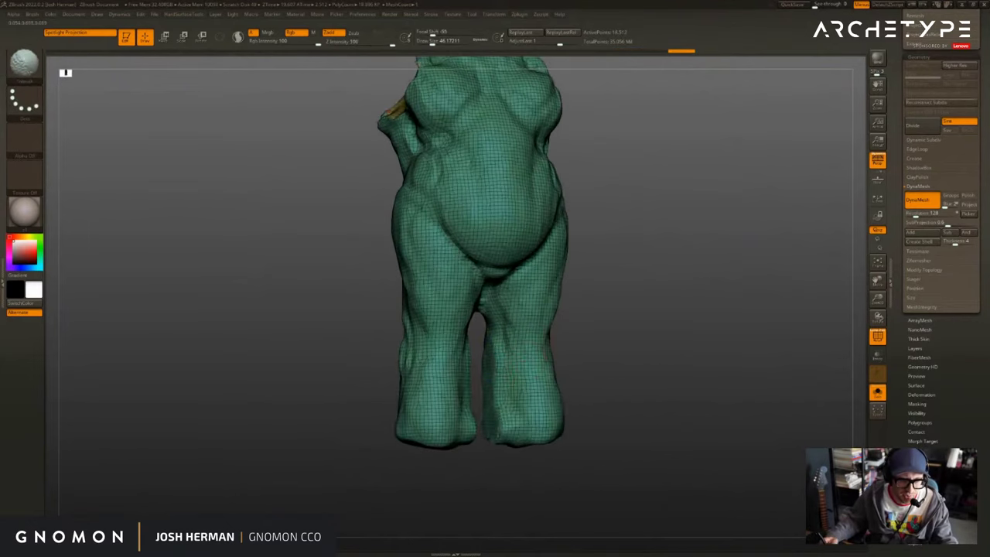
{"action": "left_click_drag", "start_coordinate": [487, 450], "coordinate": [484, 376]}
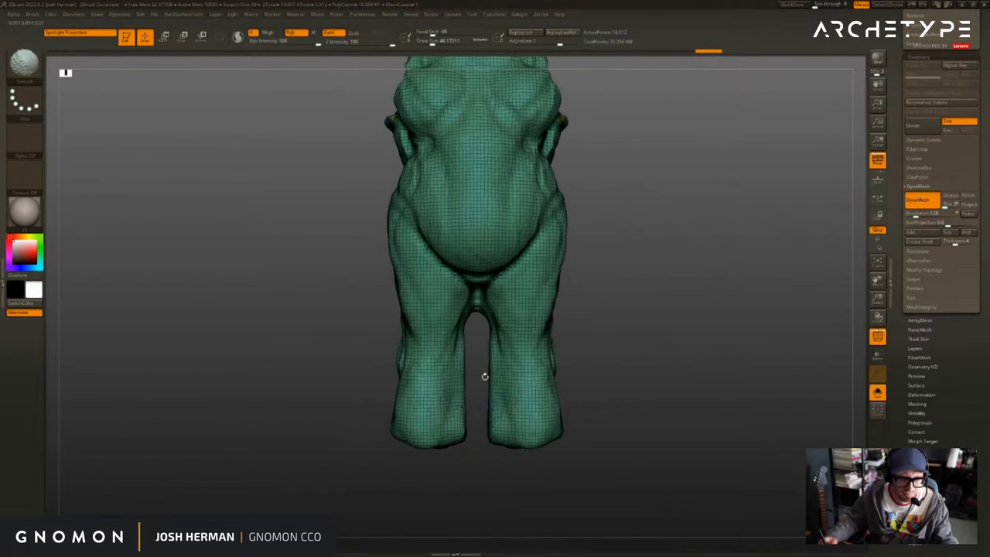
{"action": "left_click_drag", "start_coordinate": [474, 414], "coordinate": [469, 424]}
{"action": "left_click_drag", "start_coordinate": [619, 286], "coordinate": [655, 357], "text": "alt"}
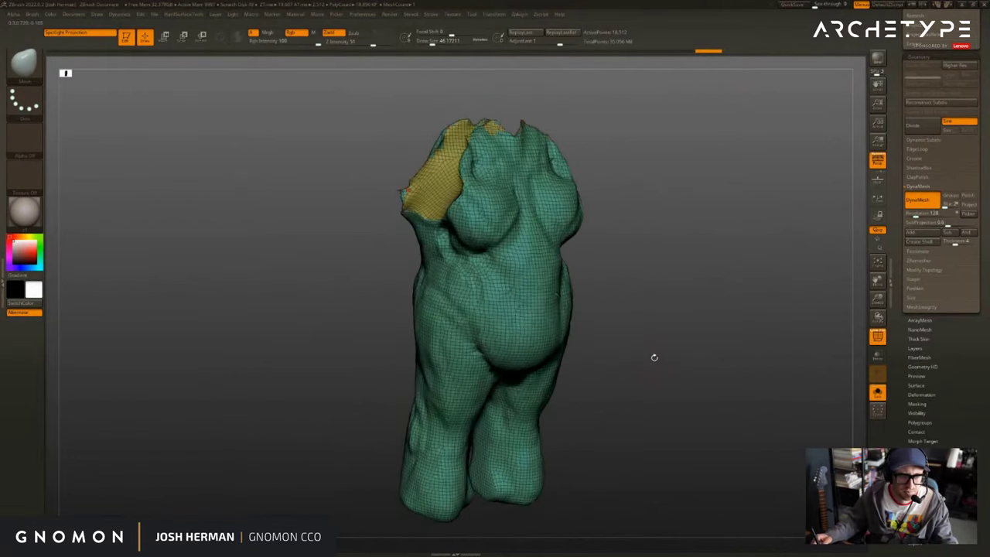
Hide and delete the polygroup surfaces that cap the arm and neck openings of the body copy.
{"action": "left_click", "coordinate": [441, 201], "text": "ctrl+shift"}
{"action": "left_click_drag", "start_coordinate": [652, 194], "coordinate": [650, 264], "text": "ctrl+shift"}
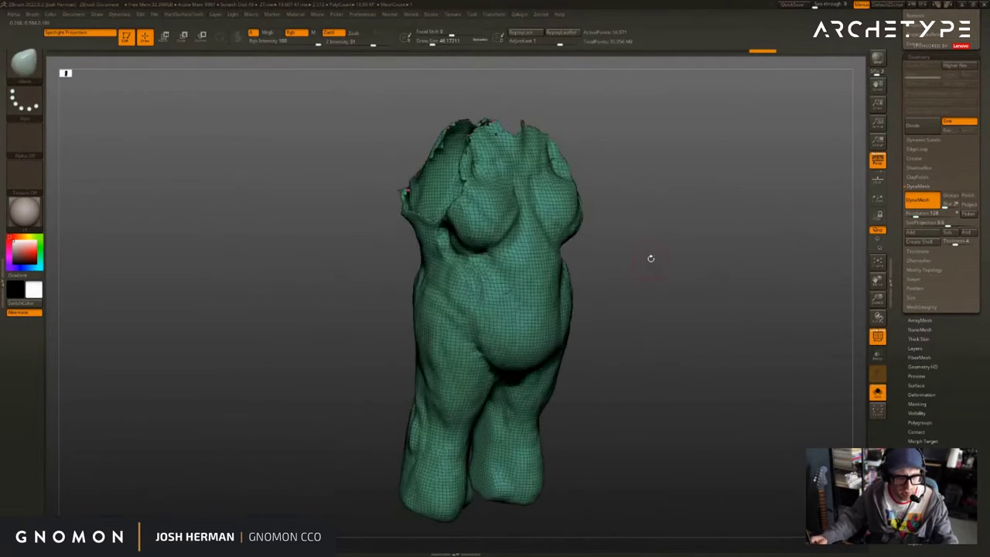
{"action": "key", "text": "space"}
{"action": "left_click_drag", "start_coordinate": [725, 249], "coordinate": [748, 253]}
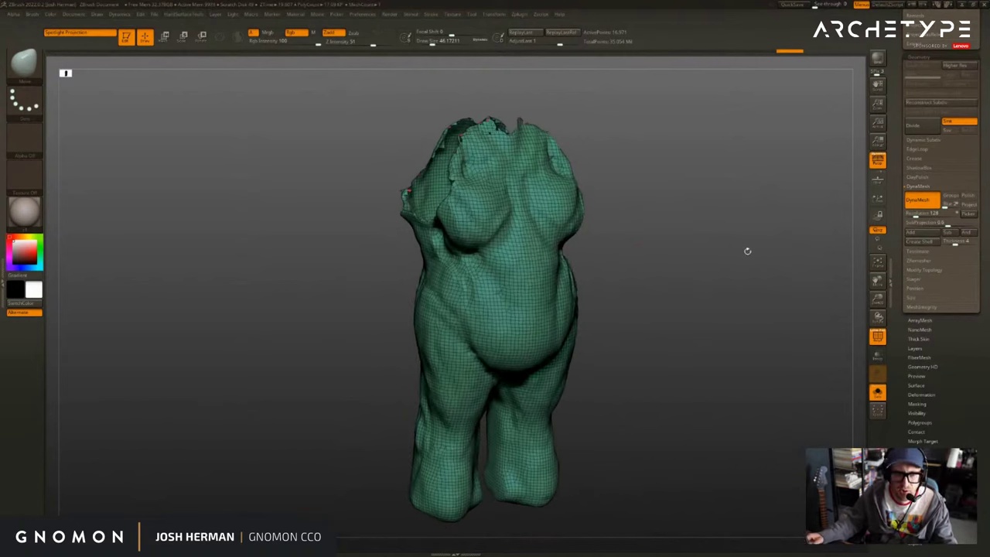
{"action": "left_click_drag", "start_coordinate": [720, 308], "coordinate": [736, 288]}
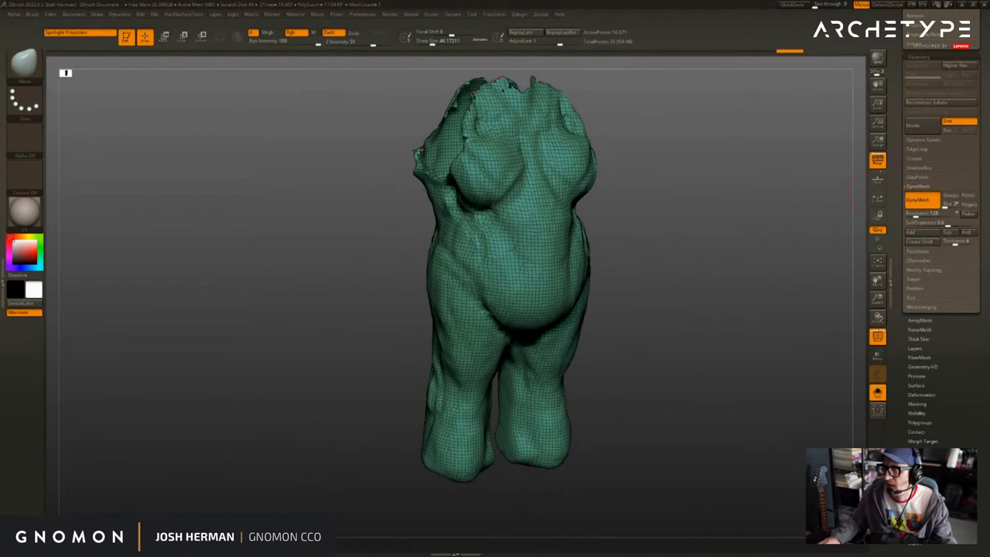
Compare the body copy with the whole figure and with the original Caregiver_014 body shown alone.
{"action": "left_click", "coordinate": [532, 485], "text": "ctrl+shift"}
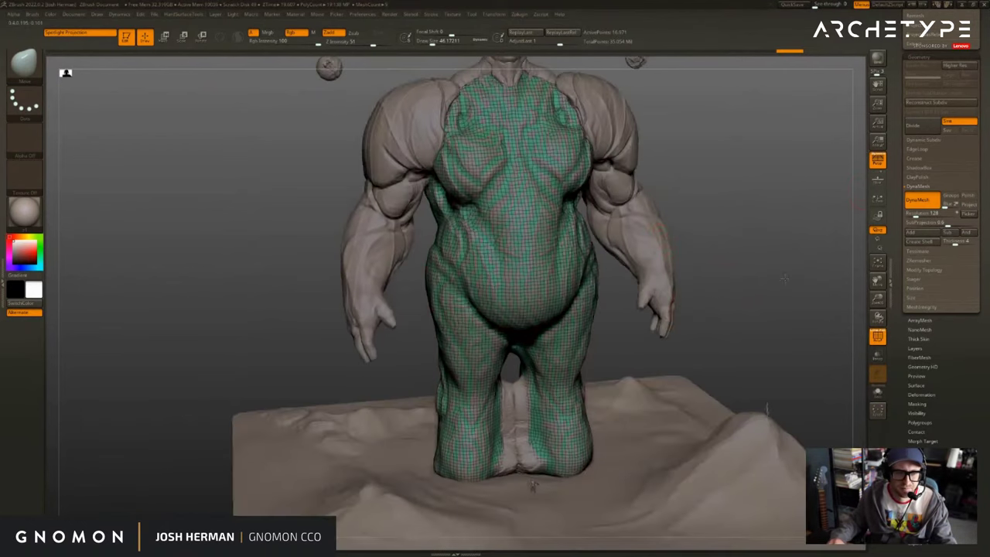
{"action": "left_click_drag", "start_coordinate": [785, 279], "coordinate": [814, 260], "text": "alt"}
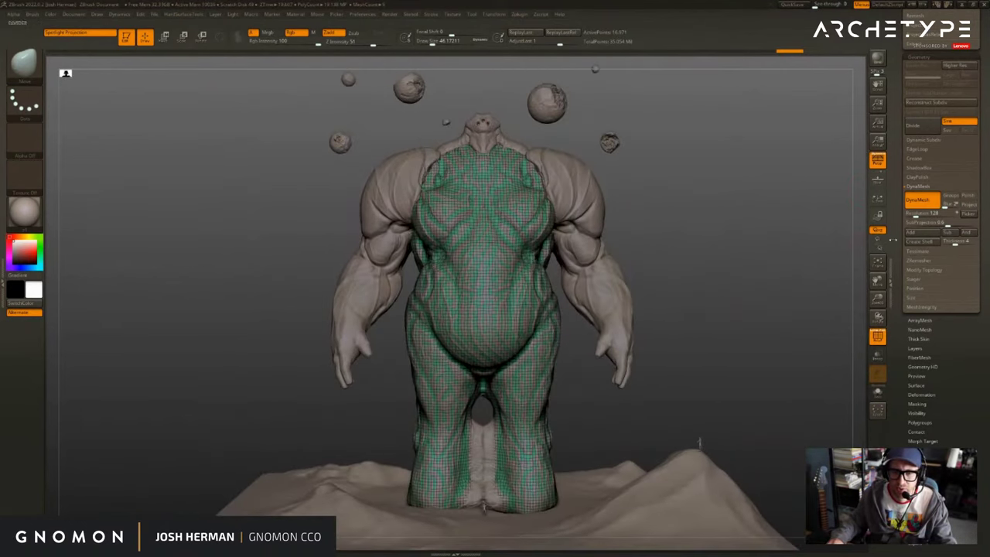
{"action": "left_click_drag", "start_coordinate": [898, 240], "coordinate": [898, 496]}
{"action": "left_click_drag", "start_coordinate": [899, 91], "coordinate": [898, 322]}
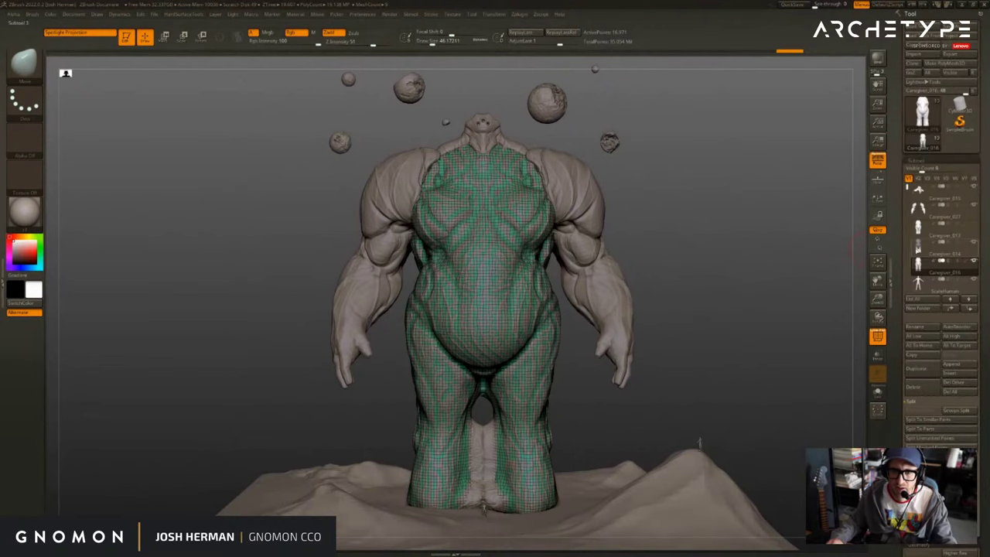
{"action": "left_click", "coordinate": [919, 247]}
{"action": "key", "text": "alt+shift+s"}
{"action": "mouse_move", "coordinate": [757, 287]}
{"action": "left_mouse_down", "text": "alt"}
{"action": "mouse_move", "coordinate": [745, 254]}
{"action": "mouse_move", "coordinate": [752, 274]}
{"action": "left_mouse_up", "text": "alt"}
{"action": "key", "text": "shift+d"}
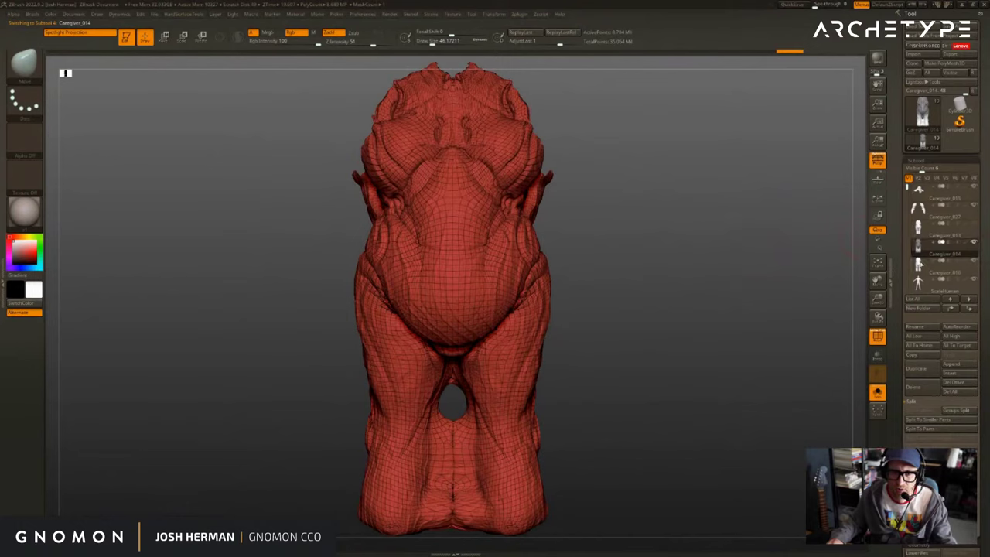
Select the Caregiver_016 body copy without its polyframe, and reshape and smooth the front of the crotch.
{"action": "left_click", "coordinate": [919, 264]}
{"action": "key", "text": "shift+f"}
{"action": "left_click_drag", "start_coordinate": [717, 290], "coordinate": [741, 268]}
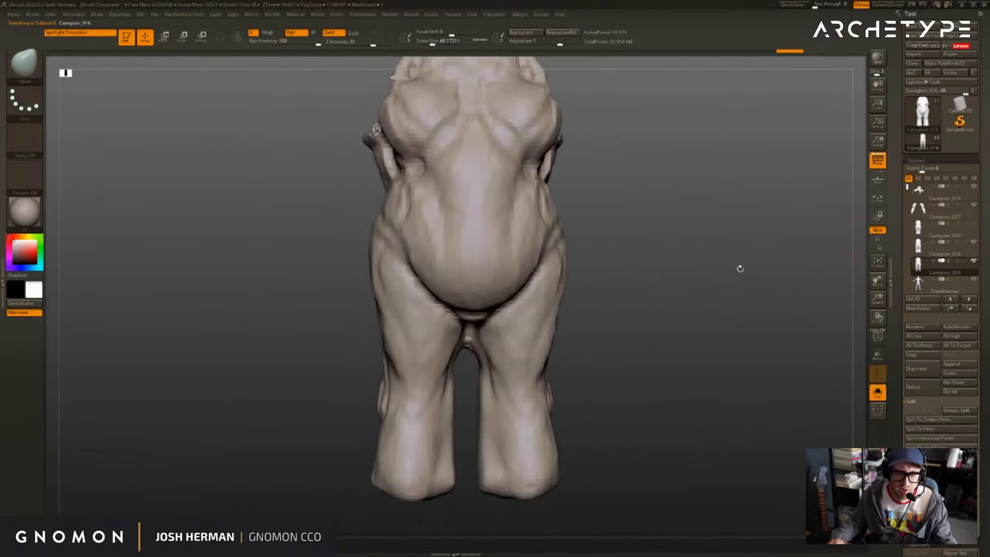
{"action": "left_click_drag", "start_coordinate": [585, 356], "coordinate": [612, 353]}
{"action": "left_click_drag", "start_coordinate": [462, 377], "coordinate": [471, 379]}
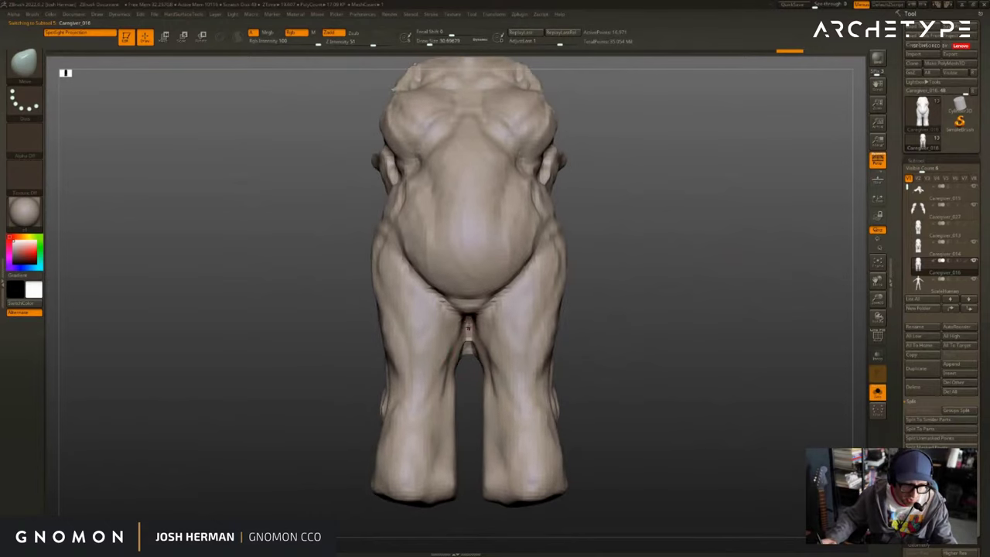
{"action": "right_click_drag", "start_coordinate": [468, 327], "coordinate": [468, 300]}
{"action": "left_click_drag", "start_coordinate": [469, 340], "coordinate": [468, 327], "text": "shift"}
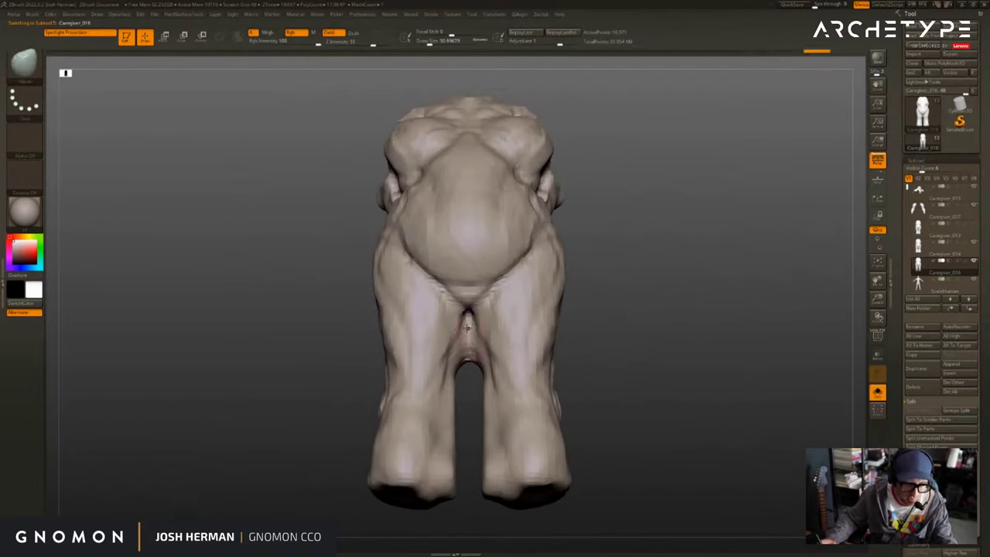
Carve a crease down the front of the crotch and smooth the adjoining inner thigh.
{"action": "key", "text": "shift"}
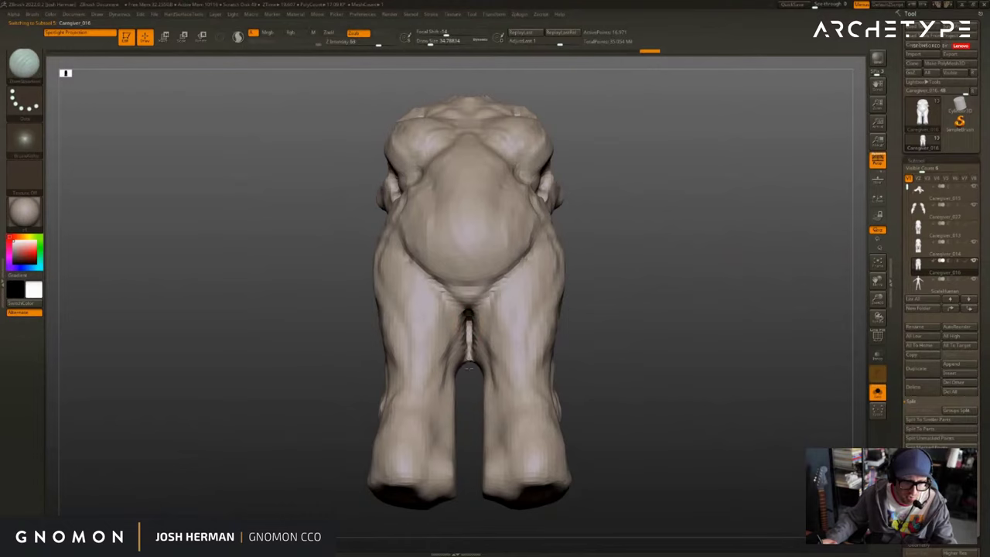
{"action": "right_click_drag", "start_coordinate": [469, 369], "coordinate": [469, 347]}
{"action": "left_click_drag", "start_coordinate": [469, 346], "coordinate": [470, 314]}
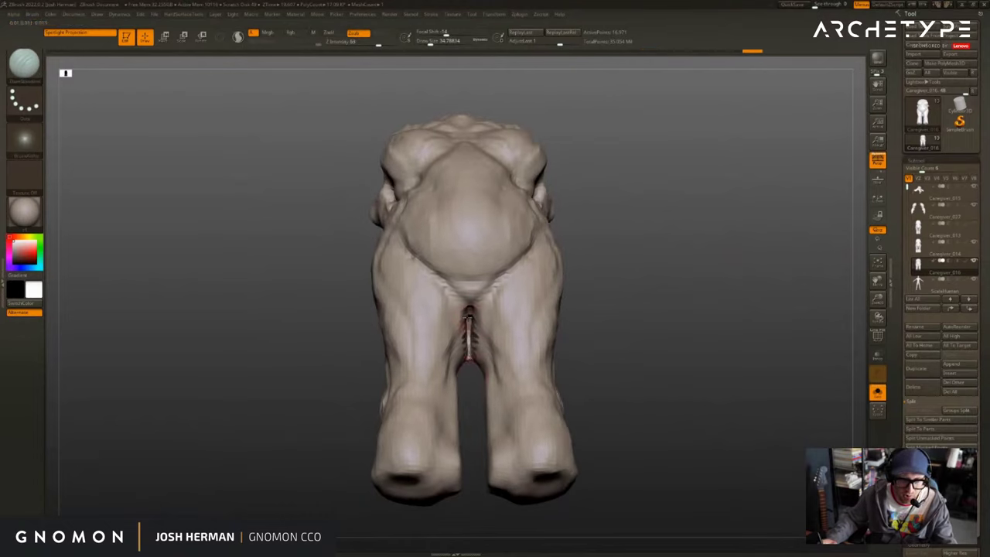
{"action": "right_click_drag", "start_coordinate": [469, 378], "coordinate": [468, 394]}
{"action": "key", "text": "shift"}
{"action": "mouse_move", "coordinate": [469, 358]}
{"action": "left_mouse_down"}
{"action": "mouse_move", "coordinate": [470, 319]}
{"action": "mouse_move", "coordinate": [472, 362]}
{"action": "left_mouse_up"}
{"action": "right_click_drag", "start_coordinate": [470, 315], "coordinate": [455, 357]}
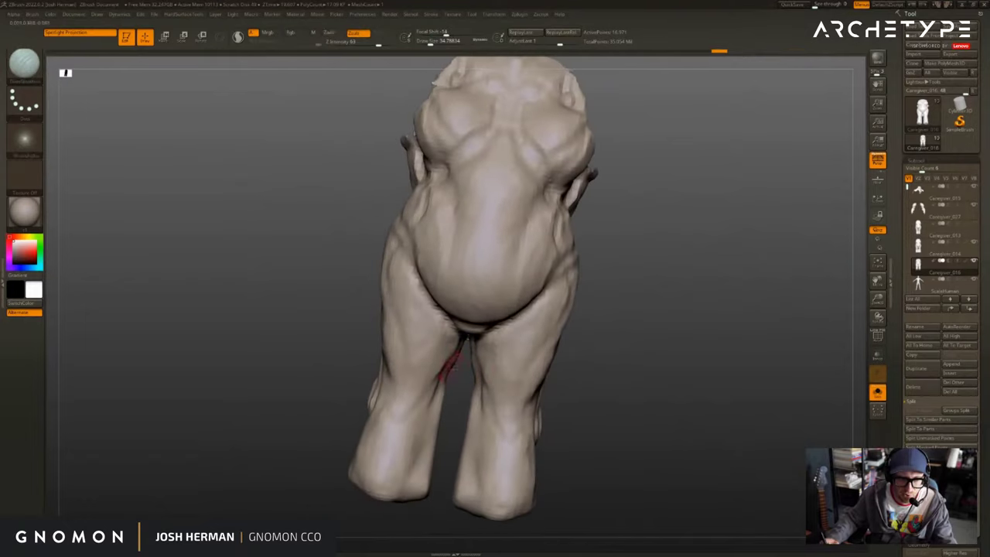
{"action": "left_click_drag", "start_coordinate": [453, 365], "coordinate": [458, 345], "text": "shift"}
Carve and smooth the crease between the buttocks where the separated legs meet.
{"action": "mouse_move", "coordinate": [458, 345]}
{"action": "right_mouse_down"}
{"action": "mouse_move", "coordinate": [628, 348]}
{"action": "mouse_move", "coordinate": [641, 342]}
{"action": "mouse_move", "coordinate": [640, 331]}
{"action": "right_mouse_up"}
{"action": "right_click_drag", "start_coordinate": [488, 323], "coordinate": [488, 312]}
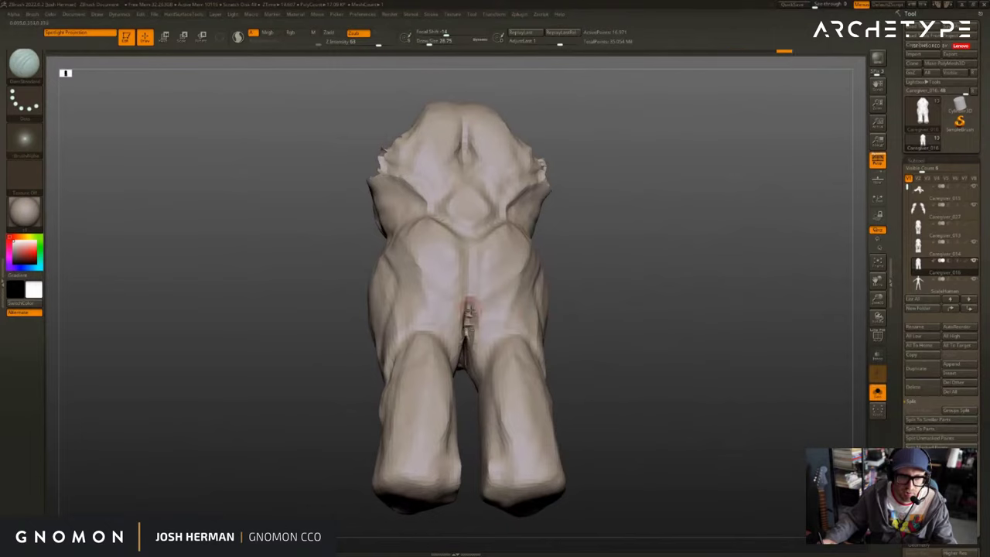
{"action": "left_click_drag", "start_coordinate": [470, 311], "coordinate": [471, 331], "text": "shift"}
{"action": "right_click_drag", "start_coordinate": [471, 331], "coordinate": [469, 345]}
{"action": "left_click_drag", "start_coordinate": [469, 331], "coordinate": [469, 347], "text": "shift"}
{"action": "right_click_drag", "start_coordinate": [469, 346], "coordinate": [468, 337]}
{"action": "key", "text": "s"}
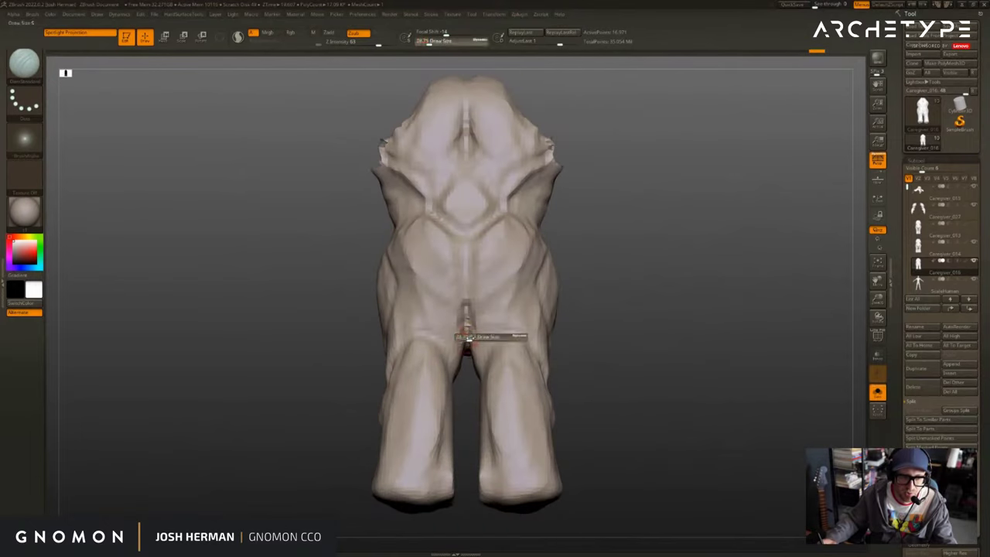
{"action": "key", "text": "ctrl+z"}
{"action": "left_click_drag", "start_coordinate": [469, 339], "coordinate": [468, 341]}
{"action": "mouse_move", "coordinate": [467, 340]}
{"action": "right_mouse_down"}
{"action": "mouse_move", "coordinate": [467, 351]}
{"action": "mouse_move", "coordinate": [467, 332]}
{"action": "right_mouse_up"}
Adjust the rear crease with the Move brush and smooth its upper end.
{"action": "key", "text": "b"}
{"action": "key", "text": "m"}
{"action": "key", "text": "v"}
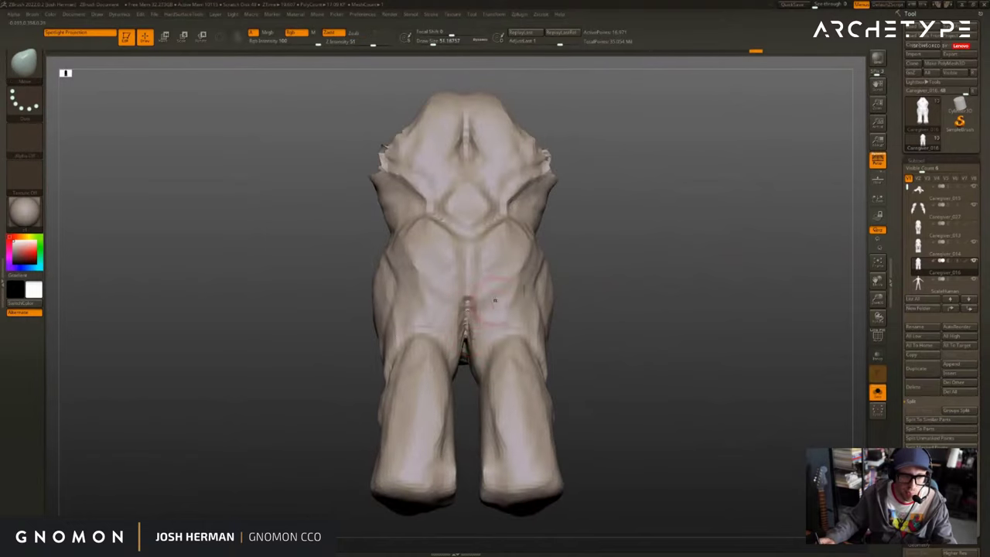
{"action": "right_click_drag", "start_coordinate": [495, 300], "coordinate": [470, 331]}
{"action": "left_click_drag", "start_coordinate": [467, 302], "coordinate": [469, 312], "text": "shift"}
{"action": "mouse_move", "coordinate": [585, 285]}
{"action": "left_mouse_down"}
{"action": "mouse_move", "coordinate": [672, 276]}
{"action": "mouse_move", "coordinate": [714, 305]}
{"action": "mouse_move", "coordinate": [706, 362]}
{"action": "mouse_move", "coordinate": [743, 349]}
{"action": "mouse_move", "coordinate": [718, 342]}
{"action": "mouse_move", "coordinate": [725, 348]}
{"action": "left_mouse_up"}
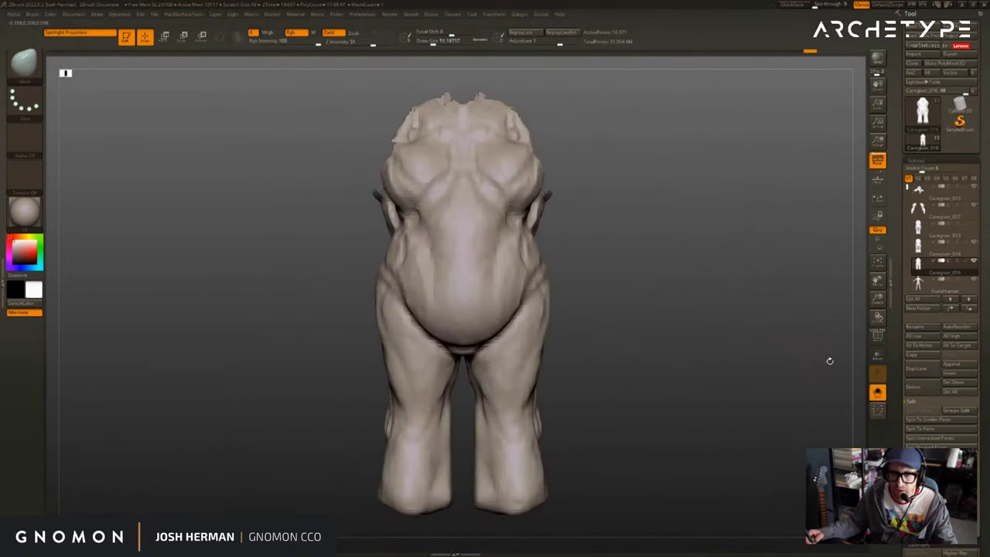
{"action": "mouse_move", "coordinate": [798, 358]}
{"action": "left_mouse_down"}
{"action": "mouse_move", "coordinate": [811, 361]}
{"action": "mouse_move", "coordinate": [796, 356]}
{"action": "left_mouse_up"}
Remesh the body copy with ZRemesher and display its polyframe.
{"action": "key", "text": "shift+f"}
{"action": "key", "text": "shift+f"}
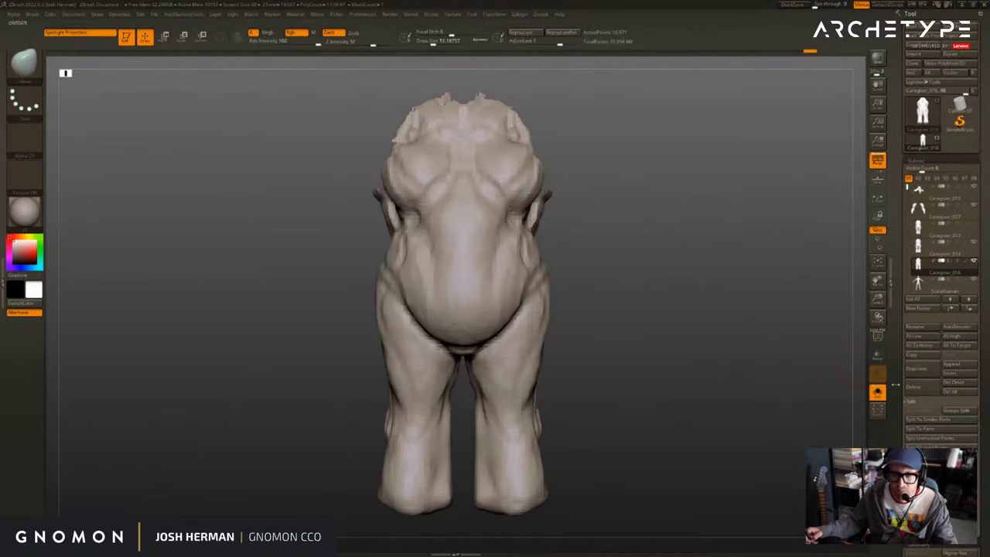
{"action": "left_click_drag", "start_coordinate": [898, 379], "coordinate": [898, 338]}
{"action": "scroll", "coordinate": [898, 338], "scroll_direction": "down", "scroll_amount": 3}
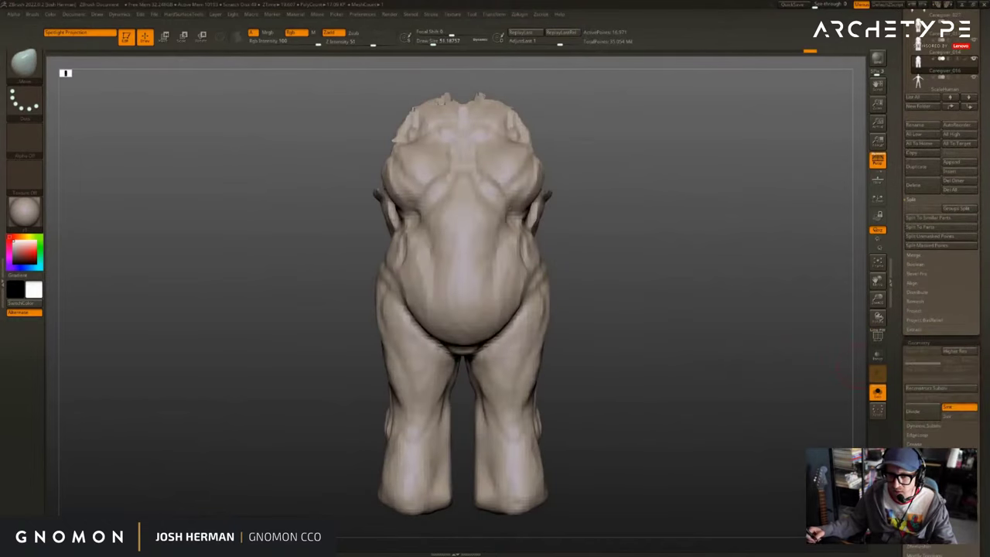
{"action": "scroll", "coordinate": [904, 428], "scroll_direction": "down", "scroll_amount": 3}
{"action": "left_click", "coordinate": [919, 407]}
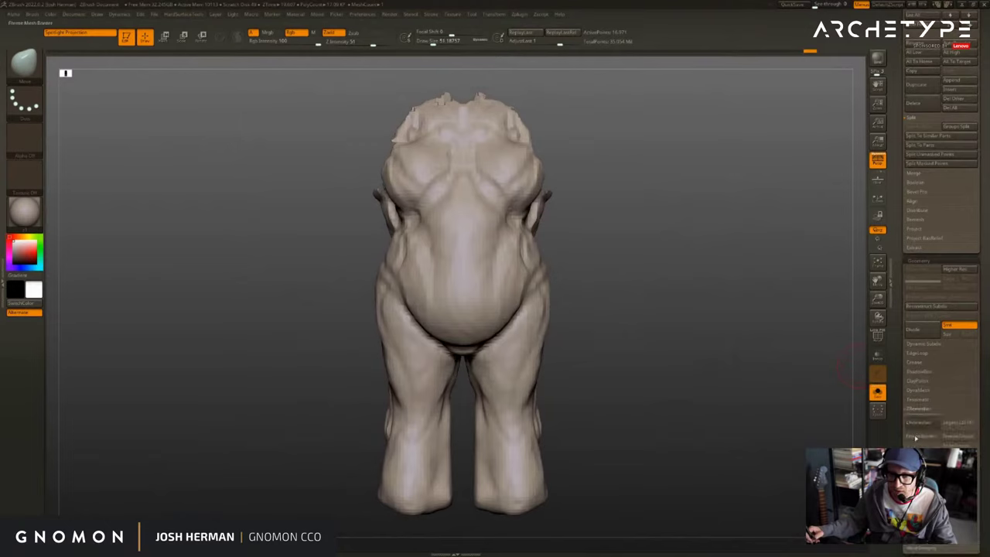
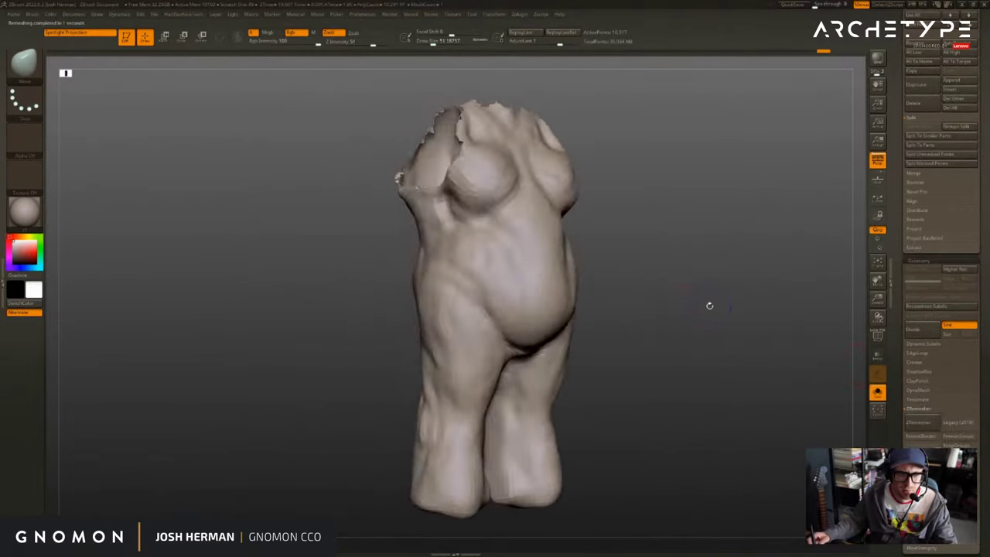
{"action": "key", "text": "shift+f"}
{"action": "key", "text": "shift+f"}
Examine the remeshed body's topology from several sides, compare it with the previous mesh, and check it within the full figure.
{"action": "right_click_drag", "start_coordinate": [751, 295], "coordinate": [762, 331], "text": "ctrl"}
{"action": "key", "text": "ctrl+z"}
{"action": "key", "text": "ctrl+shift+z"}
{"action": "key", "text": "shift+f"}
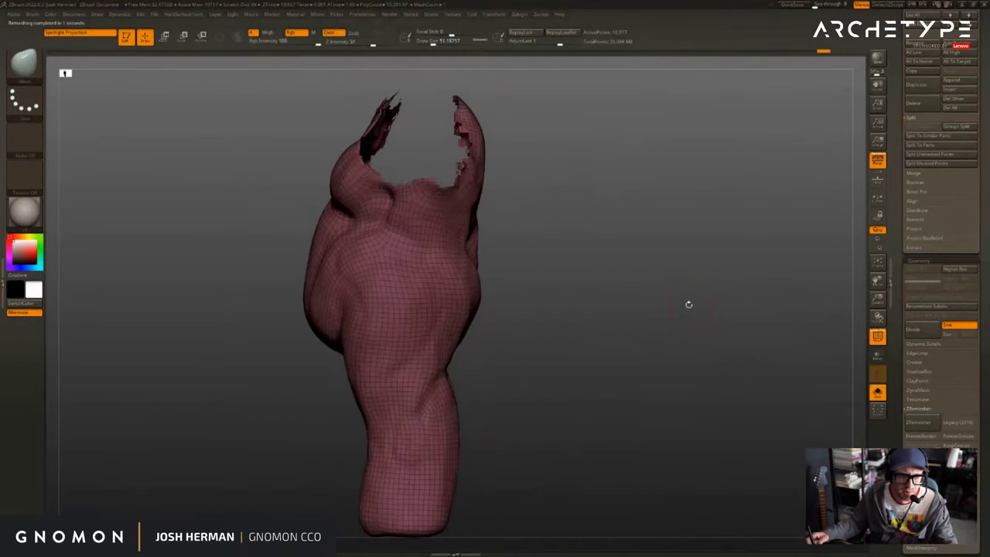
{"action": "right_click_drag", "start_coordinate": [688, 305], "coordinate": [707, 344], "text": "shift"}
{"action": "left_click_drag", "start_coordinate": [707, 344], "coordinate": [680, 309]}
{"action": "key", "text": "shift+f"}
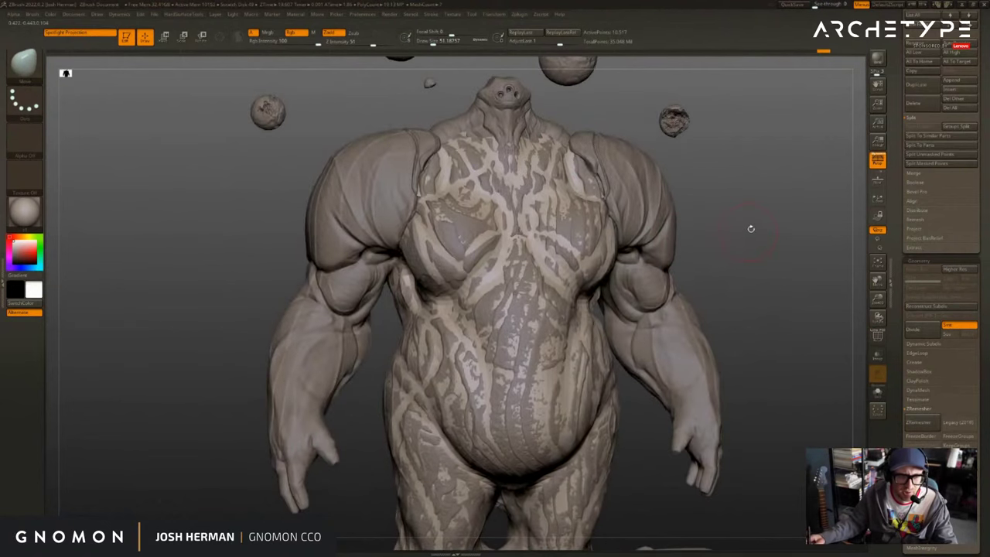
{"action": "left_click_drag", "start_coordinate": [747, 227], "coordinate": [790, 298]}
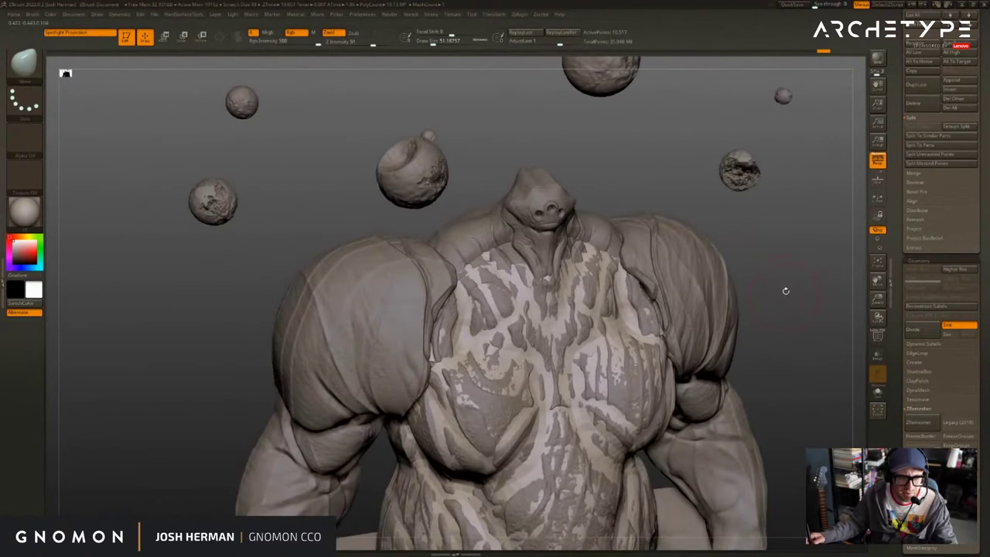
Undo the remesh and examine the ragged edges around the neck and arm openings.
{"action": "key", "text": "b"}
{"action": "key", "text": "d"}
{"action": "key", "text": "s"}
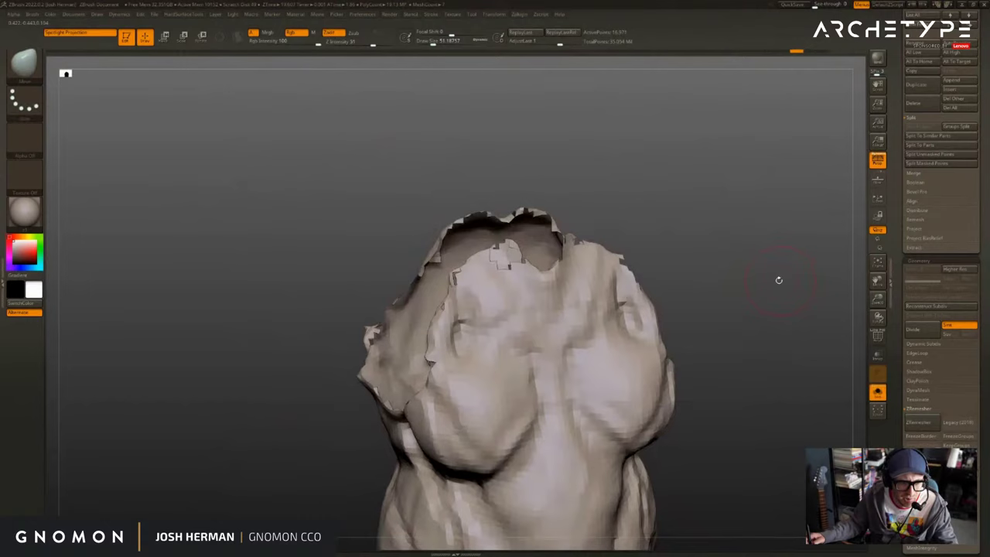
{"action": "left_click_drag", "start_coordinate": [778, 281], "coordinate": [733, 291]}
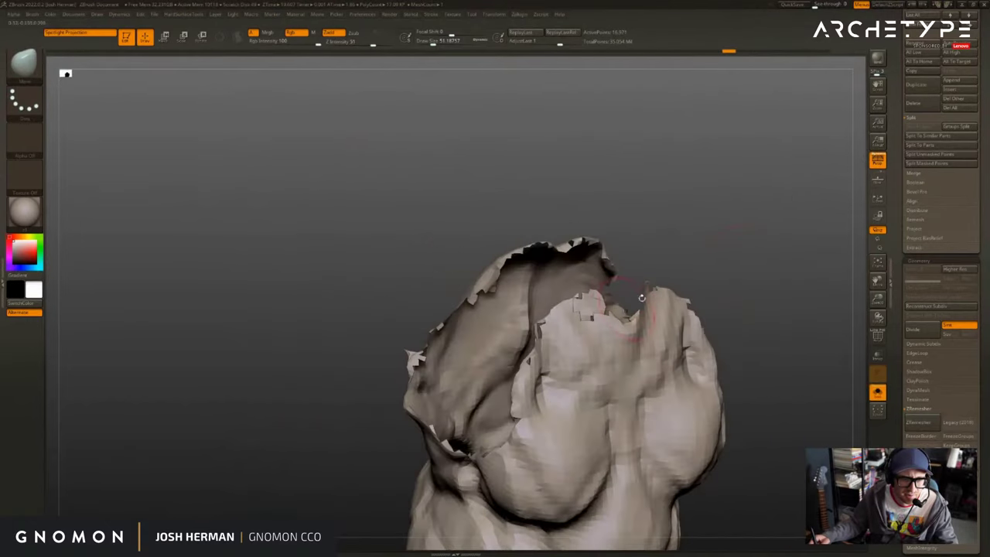
{"action": "left_click_drag", "start_coordinate": [748, 257], "coordinate": [708, 272]}
{"action": "left_click_drag", "start_coordinate": [650, 337], "coordinate": [633, 353]}
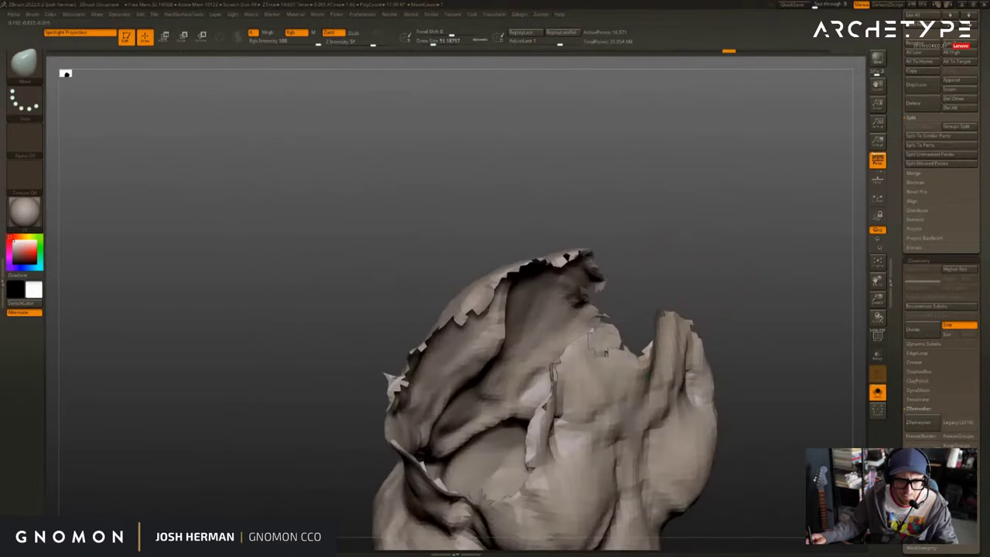
{"action": "mouse_move", "coordinate": [762, 259]}
{"action": "left_mouse_down", "text": "alt"}
{"action": "mouse_move", "coordinate": [776, 297]}
{"action": "mouse_move", "coordinate": [865, 206]}
{"action": "mouse_move", "coordinate": [670, 243]}
{"action": "mouse_move", "coordinate": [689, 253]}
{"action": "left_mouse_up", "text": "alt"}
Try to mask the ragged neck edge of the body copy with Transpose, and display the polyframe.
{"action": "key", "text": "r"}
{"action": "left_click_drag", "start_coordinate": [726, 287], "coordinate": [725, 429], "text": "ctrl"}
{"action": "mouse_move", "coordinate": [693, 265]}
{"action": "left_mouse_down"}
{"action": "mouse_move", "coordinate": [797, 232]}
{"action": "mouse_move", "coordinate": [691, 238]}
{"action": "mouse_move", "coordinate": [771, 202]}
{"action": "mouse_move", "coordinate": [776, 225]}
{"action": "mouse_move", "coordinate": [805, 252]}
{"action": "left_mouse_up"}
{"action": "mouse_move", "coordinate": [797, 256]}
{"action": "left_mouse_down"}
{"action": "mouse_move", "coordinate": [790, 294]}
{"action": "mouse_move", "coordinate": [682, 329]}
{"action": "left_mouse_up"}
{"action": "key", "text": "q"}
{"action": "key", "text": "w"}
{"action": "mouse_move", "coordinate": [743, 341]}
{"action": "left_mouse_down", "text": "alt"}
{"action": "mouse_move", "coordinate": [730, 315]}
{"action": "mouse_move", "coordinate": [755, 356]}
{"action": "left_mouse_up", "text": "alt"}
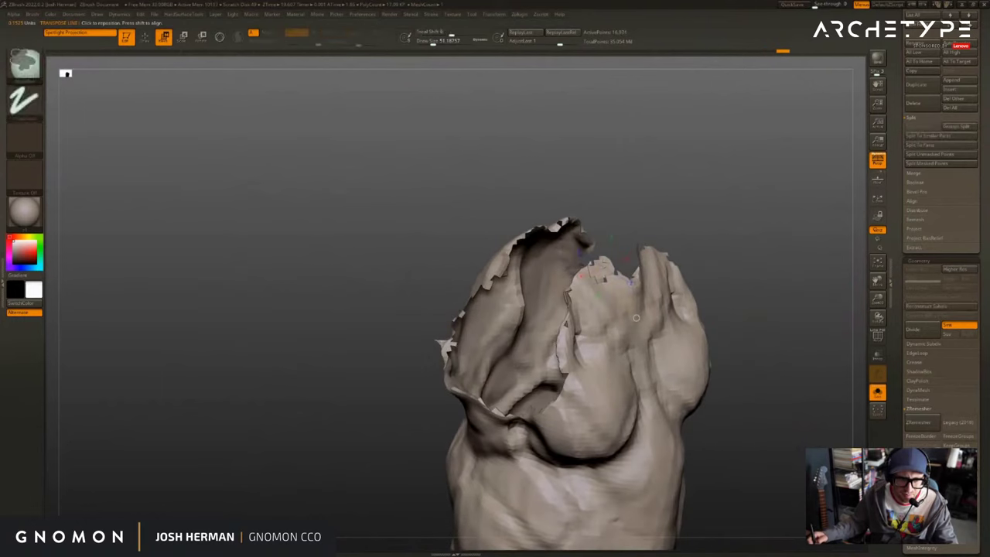
{"action": "left_click_drag", "start_coordinate": [604, 278], "coordinate": [606, 266], "text": "ctrl"}
{"action": "key", "text": "q"}
{"action": "left_click_drag", "start_coordinate": [784, 376], "coordinate": [791, 289], "text": "alt"}
{"action": "mouse_move", "coordinate": [797, 371]}
{"action": "left_mouse_down"}
{"action": "mouse_move", "coordinate": [857, 391]}
{"action": "mouse_move", "coordinate": [785, 379]}
{"action": "left_mouse_up"}
{"action": "key", "text": "shift+f"}
{"action": "key", "text": "w"}
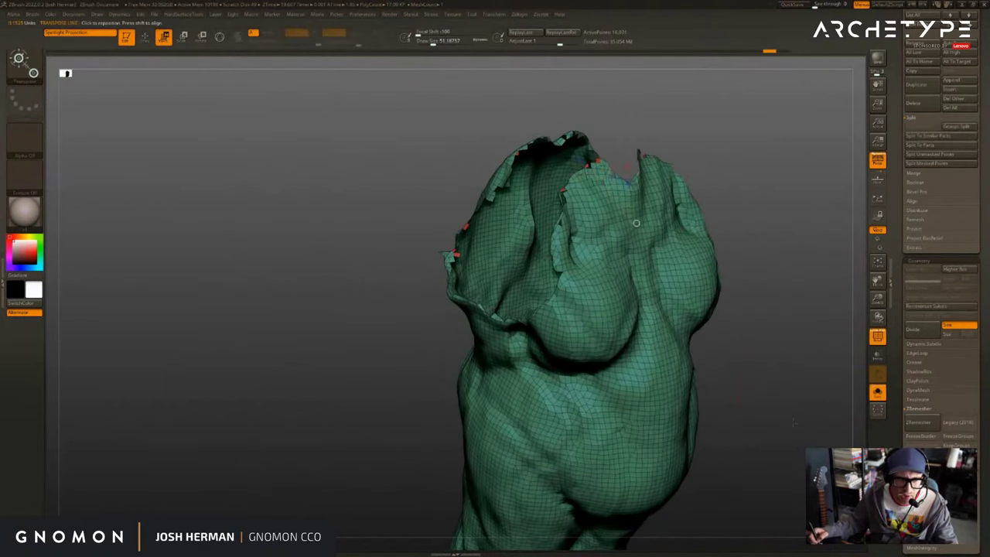
Assign automatic polygroups to the body copy and clear its mask.
{"action": "key", "text": "q"}
{"action": "key", "text": "w"}
{"action": "left_click_drag", "start_coordinate": [896, 446], "coordinate": [899, 353]}
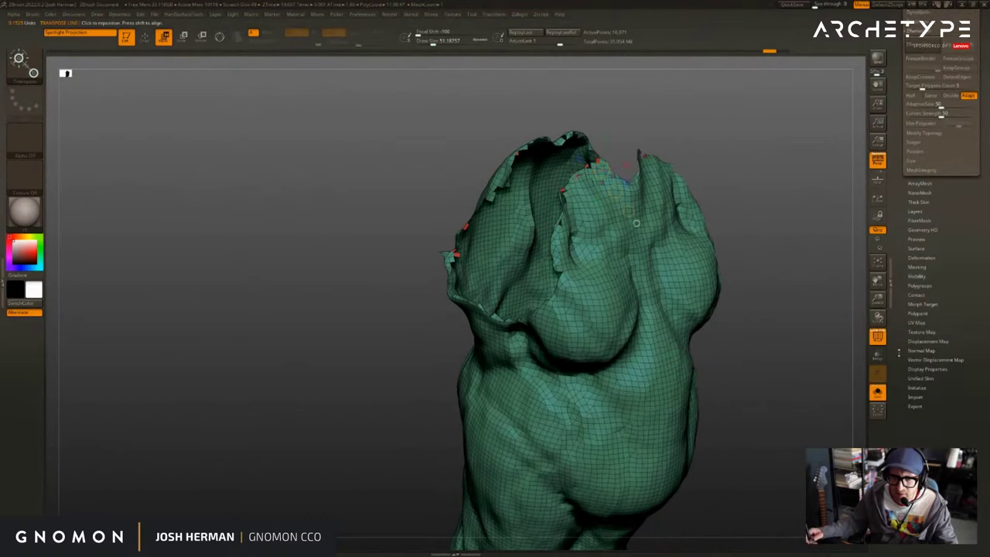
{"action": "left_click_drag", "start_coordinate": [943, 272], "coordinate": [944, 274]}
{"action": "left_click", "coordinate": [925, 287]}
{"action": "left_click", "coordinate": [922, 296]}
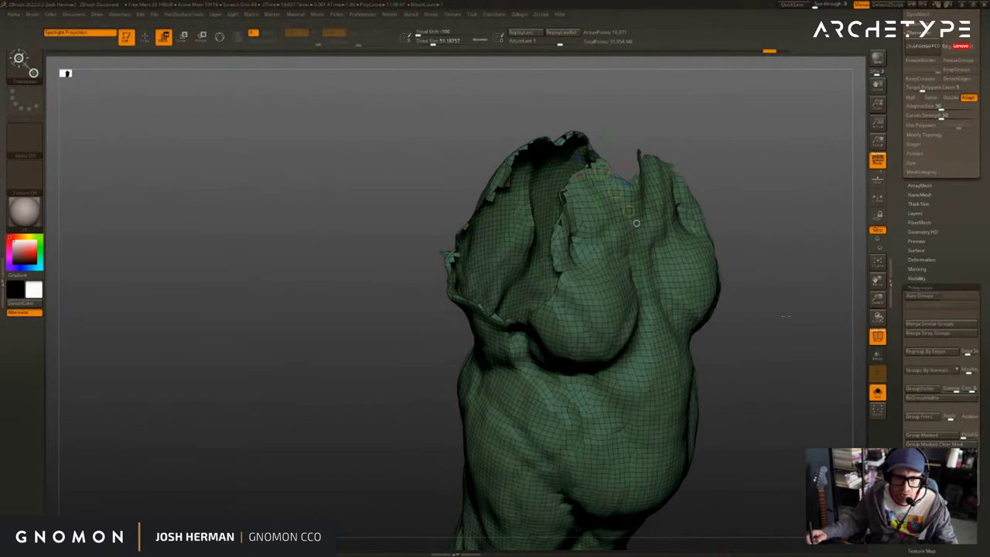
{"action": "left_click_drag", "start_coordinate": [789, 302], "coordinate": [829, 350], "text": "alt"}
{"action": "mouse_move", "coordinate": [824, 345]}
{"action": "left_mouse_down", "text": "ctrl"}
{"action": "mouse_move", "coordinate": [834, 356]}
{"action": "mouse_move", "coordinate": [804, 297]}
{"action": "mouse_move", "coordinate": [750, 273]}
{"action": "left_mouse_up", "text": "ctrl"}
{"action": "key", "text": "q"}
{"action": "key", "text": "w"}
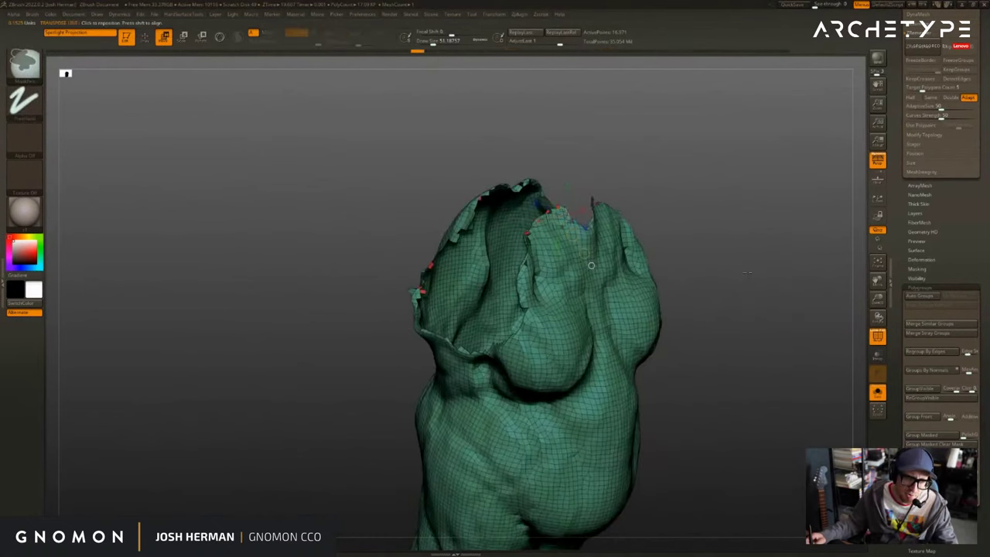
Step back through the undo history to the version with capped arm and neck openings.
{"action": "key", "text": "ctrl+z"}
{"action": "key", "text": "ctrl+z"}
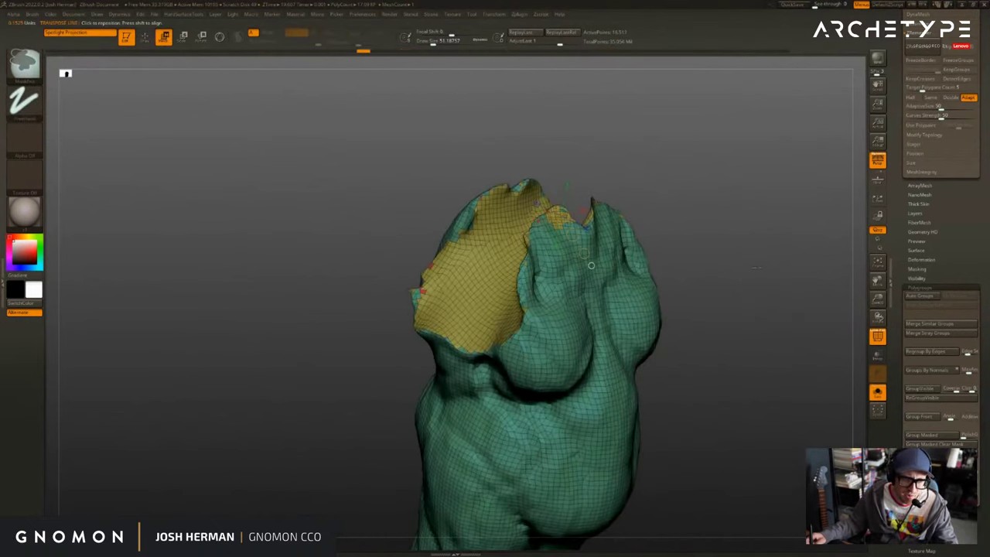
{"action": "left_click_drag", "start_coordinate": [757, 268], "coordinate": [789, 271]}
{"action": "left_click_drag", "start_coordinate": [721, 261], "coordinate": [724, 293]}
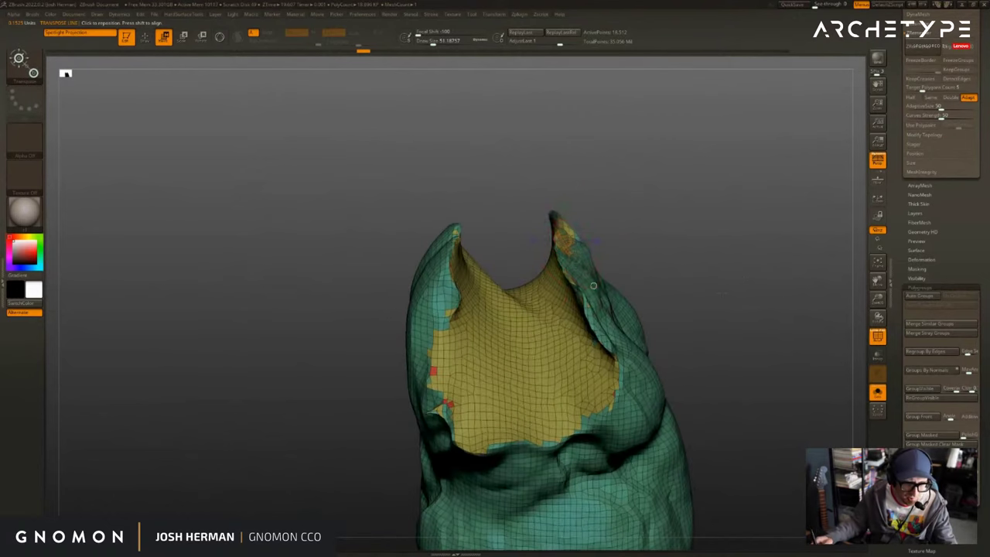
Sculpt the ragged ridge beside the body copy's arm opening with a larger brush, accepting removal of the newer undo history entries.
{"action": "key", "text": "q"}
{"action": "key", "text": "s"}
{"action": "left_click_drag", "start_coordinate": [562, 250], "coordinate": [573, 250]}
{"action": "mouse_move", "coordinate": [665, 199]}
{"action": "left_mouse_down"}
{"action": "mouse_move", "coordinate": [619, 190]}
{"action": "mouse_move", "coordinate": [637, 187]}
{"action": "left_mouse_up"}
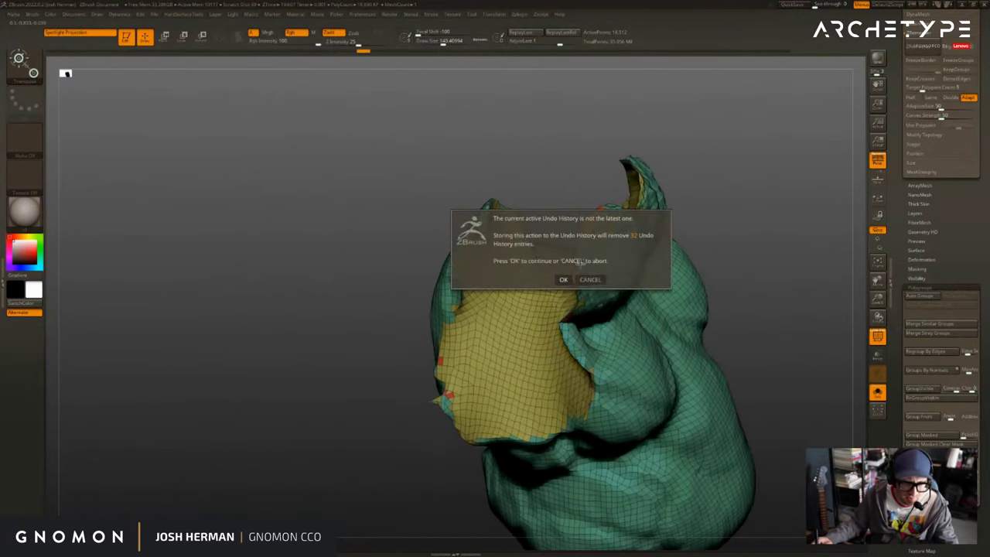
{"action": "left_click", "coordinate": [562, 279]}
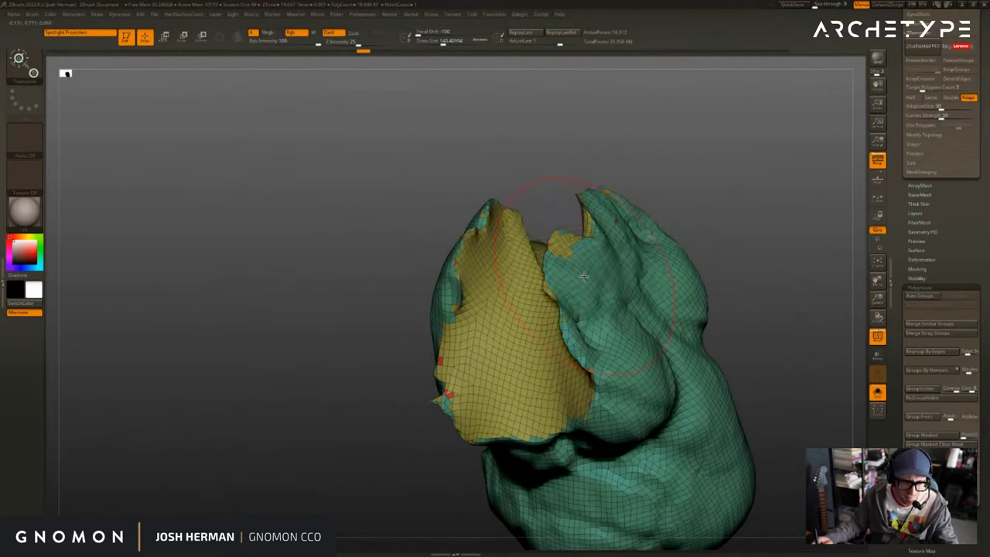
{"action": "key", "text": "q"}
{"action": "left_click_drag", "start_coordinate": [571, 252], "coordinate": [565, 248]}
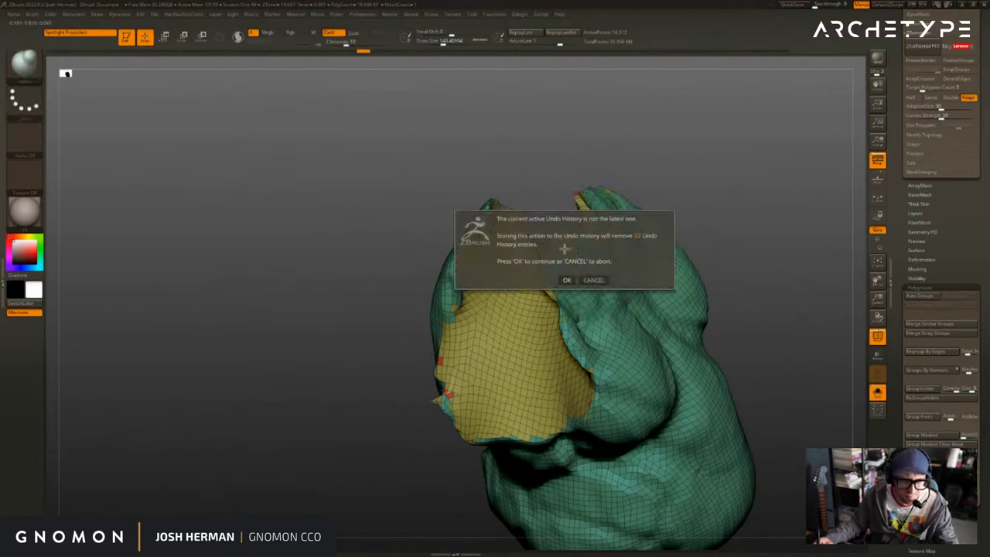
{"action": "left_click", "coordinate": [570, 280]}
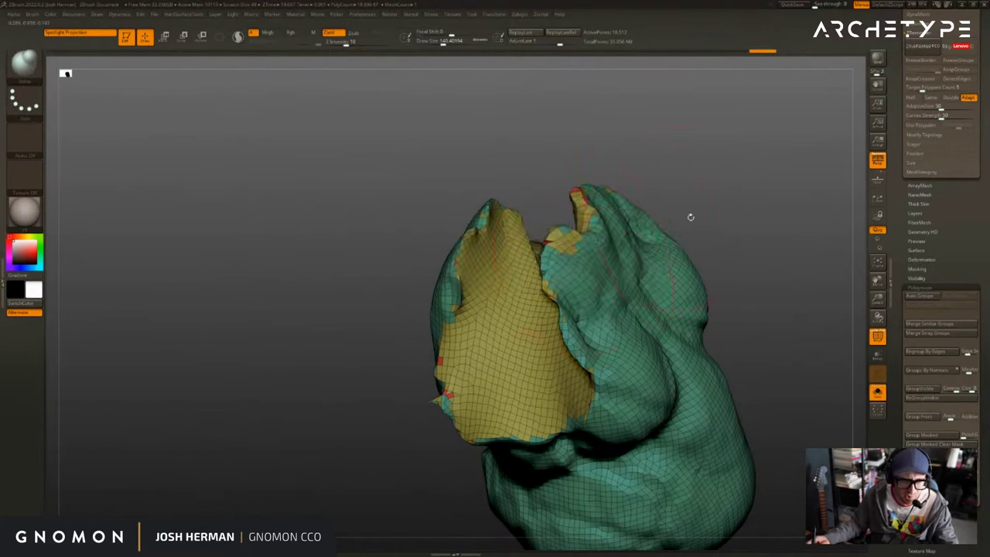
Thicken the thin, ragged edges around the body copy's neck and arm openings.
{"action": "left_click_drag", "start_coordinate": [691, 216], "coordinate": [626, 259]}
{"action": "left_click_drag", "start_coordinate": [593, 334], "coordinate": [607, 371]}
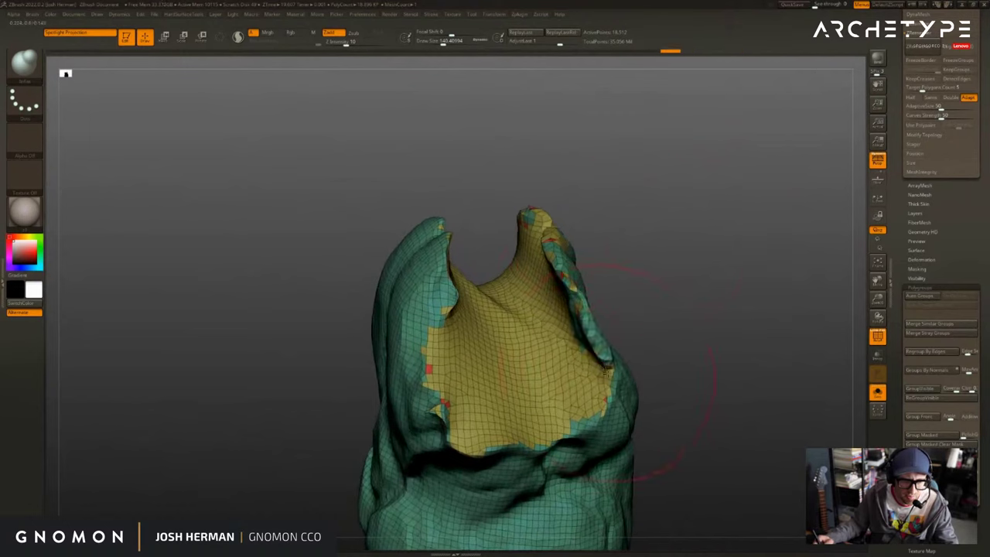
{"action": "left_click_drag", "start_coordinate": [688, 248], "coordinate": [633, 266]}
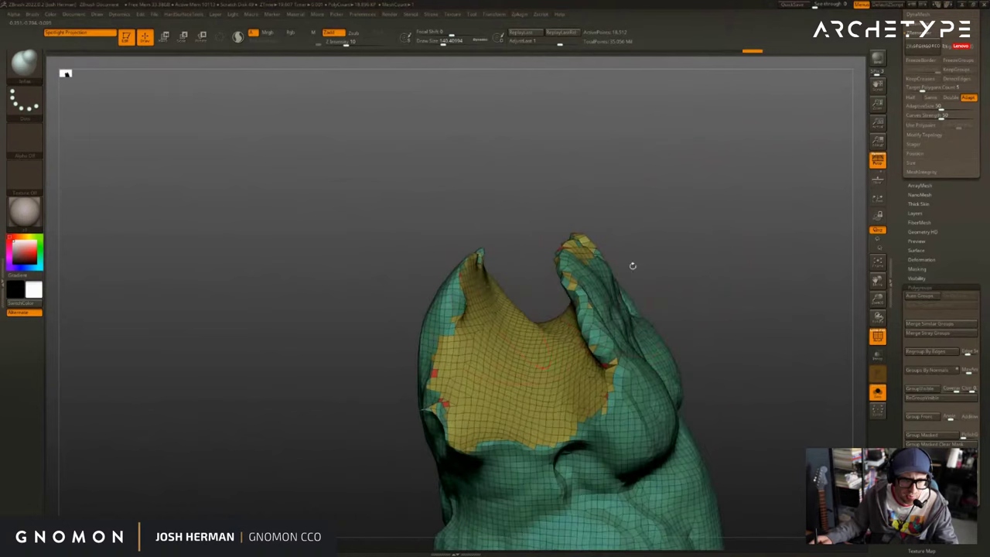
{"action": "left_click_drag", "start_coordinate": [474, 283], "coordinate": [453, 359]}
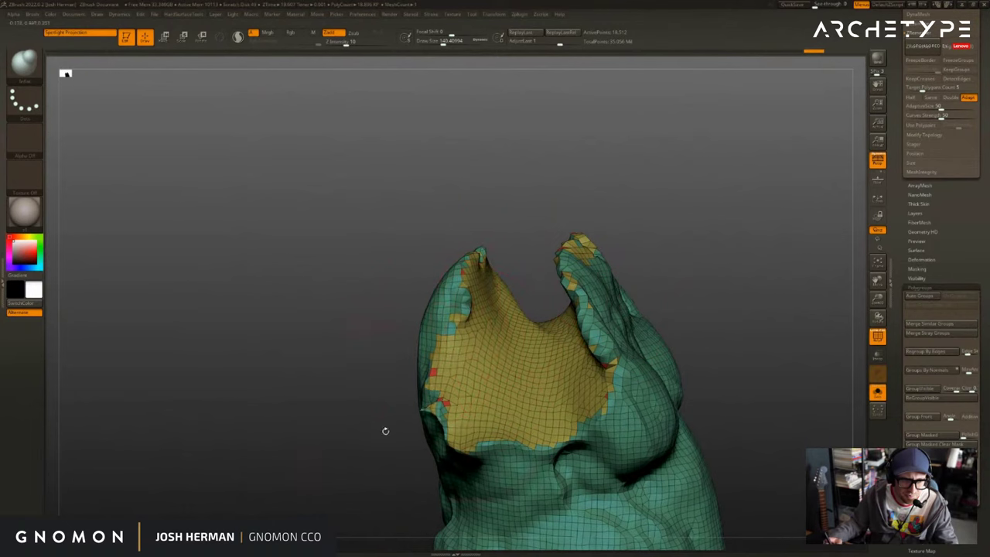
{"action": "left_click_drag", "start_coordinate": [386, 431], "coordinate": [438, 407]}
{"action": "mouse_move", "coordinate": [679, 328]}
{"action": "left_mouse_down", "text": "alt"}
{"action": "mouse_move", "coordinate": [688, 306]}
{"action": "mouse_move", "coordinate": [732, 308]}
{"action": "left_mouse_up", "text": "alt"}
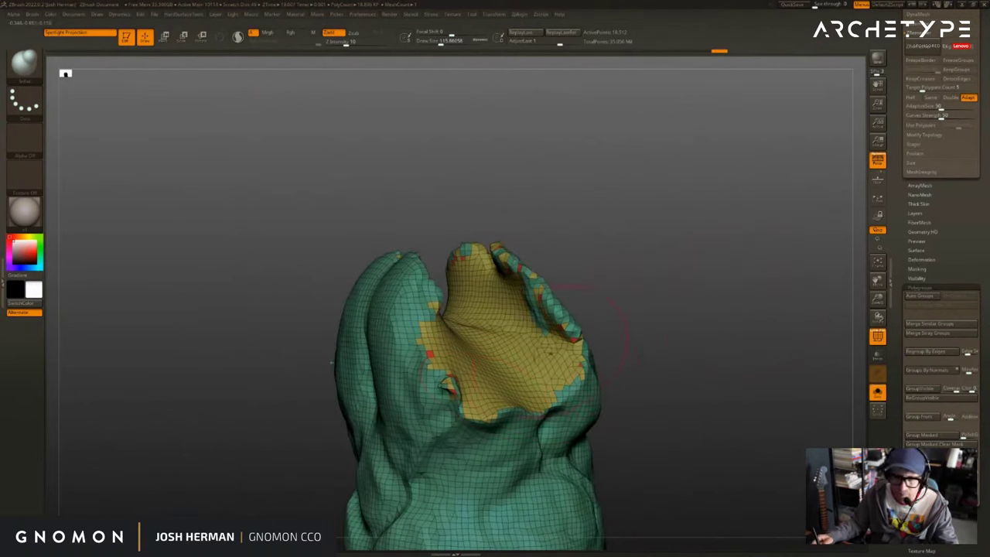
{"action": "mouse_move", "coordinate": [333, 362]}
{"action": "left_mouse_down", "text": "alt"}
{"action": "mouse_move", "coordinate": [360, 343]}
{"action": "mouse_move", "coordinate": [372, 373]}
{"action": "mouse_move", "coordinate": [387, 374]}
{"action": "left_mouse_up", "text": "alt"}
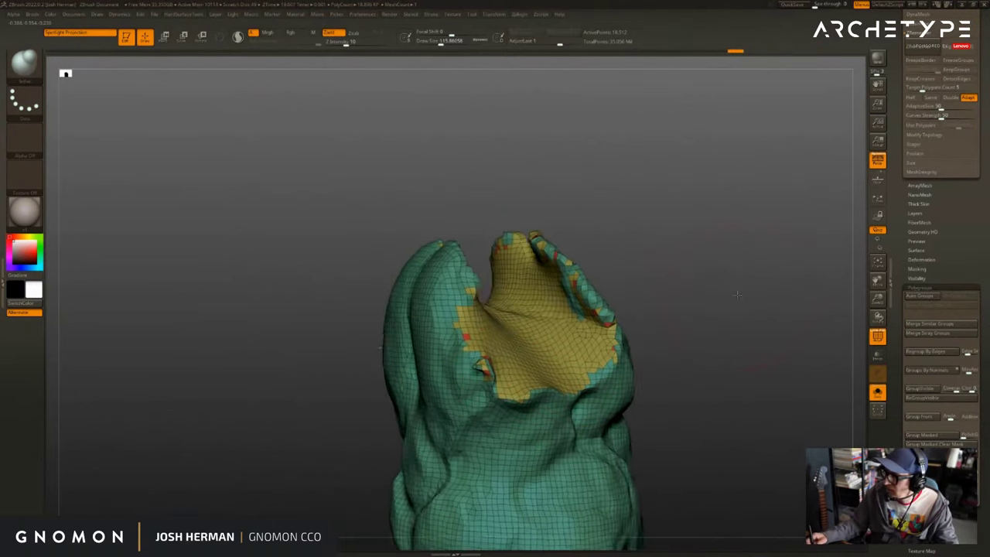
{"action": "left_click_drag", "start_coordinate": [310, 379], "coordinate": [472, 379]}
{"action": "mouse_move", "coordinate": [840, 208]}
{"action": "left_mouse_down"}
{"action": "mouse_move", "coordinate": [723, 191]}
{"action": "mouse_move", "coordinate": [557, 200]}
{"action": "left_mouse_up"}
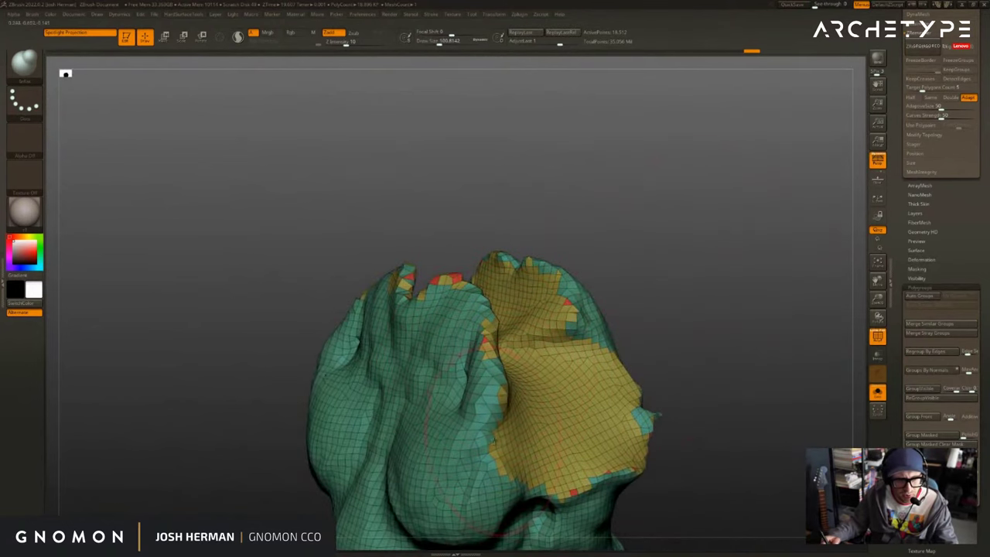
Display the whole creature and hide the polyframe to examine how the body copy fits the torso and legs.
{"action": "mouse_move", "coordinate": [698, 387]}
{"action": "left_mouse_down", "text": "alt"}
{"action": "mouse_move", "coordinate": [699, 349]}
{"action": "mouse_move", "coordinate": [681, 367]}
{"action": "mouse_move", "coordinate": [694, 287]}
{"action": "left_mouse_up", "text": "alt"}
{"action": "left_click", "coordinate": [681, 366]}
{"action": "left_click_drag", "start_coordinate": [694, 287], "coordinate": [797, 290]}
{"action": "left_click_drag", "start_coordinate": [743, 348], "coordinate": [774, 252], "text": "alt"}
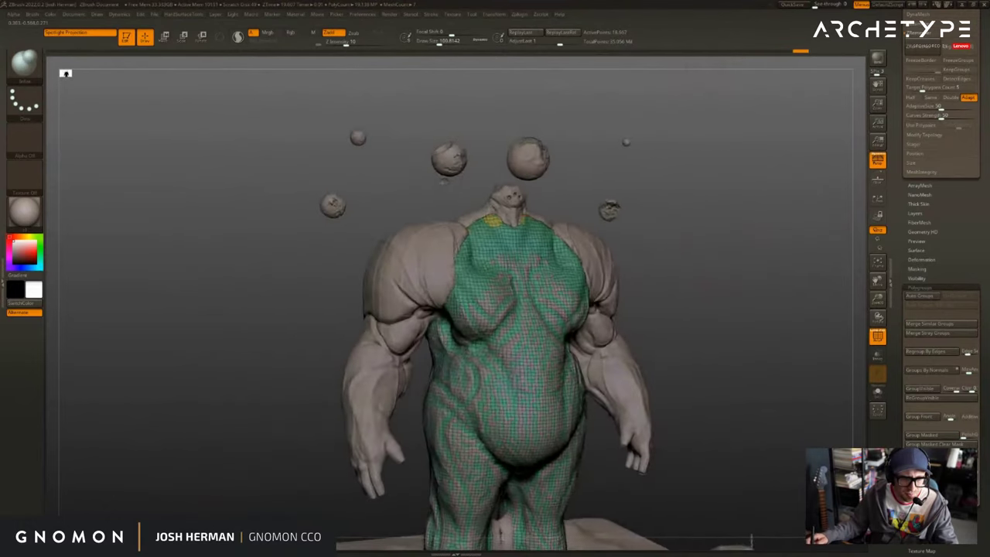
{"action": "mouse_move", "coordinate": [707, 294]}
{"action": "left_mouse_down", "text": "alt"}
{"action": "mouse_move", "coordinate": [725, 249]}
{"action": "mouse_move", "coordinate": [774, 252]}
{"action": "mouse_move", "coordinate": [745, 283]}
{"action": "mouse_move", "coordinate": [650, 283]}
{"action": "mouse_move", "coordinate": [752, 300]}
{"action": "mouse_move", "coordinate": [728, 273]}
{"action": "mouse_move", "coordinate": [755, 309]}
{"action": "left_mouse_up", "text": "alt"}
{"action": "key", "text": "shift+f"}
{"action": "key", "text": "ctrl+z"}
{"action": "left_click", "coordinate": [749, 255]}
{"action": "left_click_drag", "start_coordinate": [691, 314], "coordinate": [697, 290]}
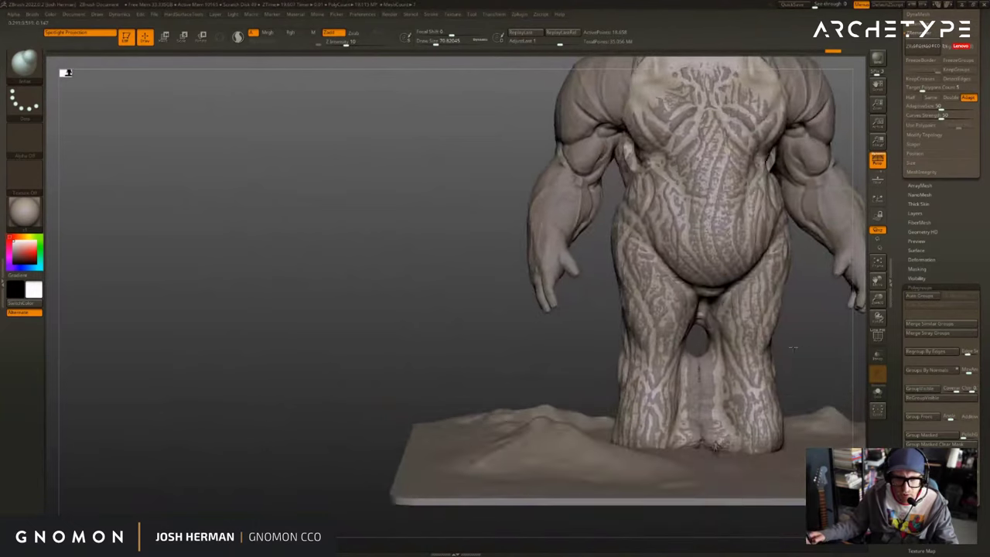
Isolate the body copy and compare its legs and shoulder openings with the full figure.
{"action": "key", "text": "alt+s"}
{"action": "mouse_move", "coordinate": [796, 342]}
{"action": "left_mouse_down", "text": "alt"}
{"action": "mouse_move", "coordinate": [701, 314]}
{"action": "mouse_move", "coordinate": [669, 341]}
{"action": "mouse_move", "coordinate": [534, 367]}
{"action": "mouse_move", "coordinate": [509, 429]}
{"action": "mouse_move", "coordinate": [526, 460]}
{"action": "mouse_move", "coordinate": [548, 458]}
{"action": "left_mouse_up", "text": "alt"}
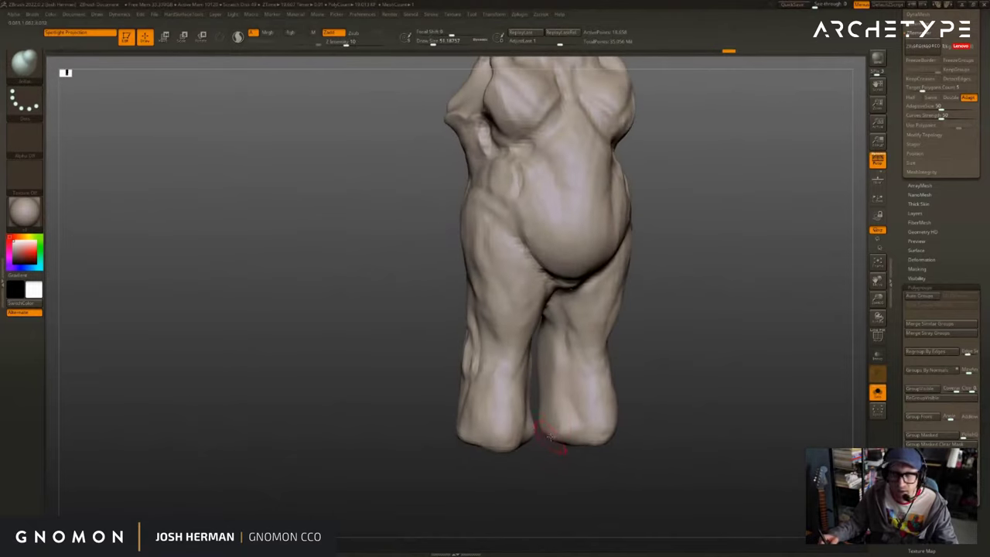
{"action": "left_click_drag", "start_coordinate": [659, 323], "coordinate": [720, 322]}
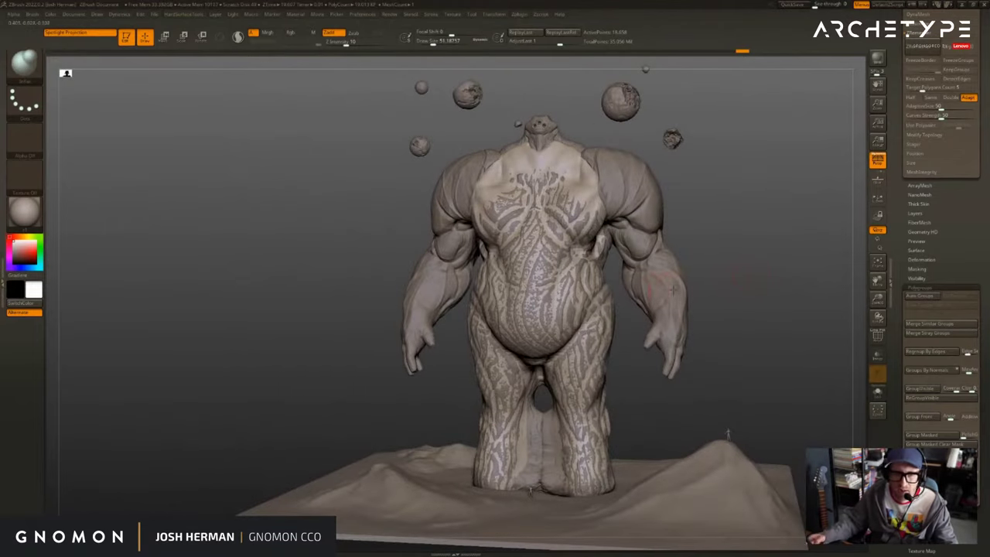
{"action": "left_click_drag", "start_coordinate": [672, 290], "coordinate": [720, 325]}
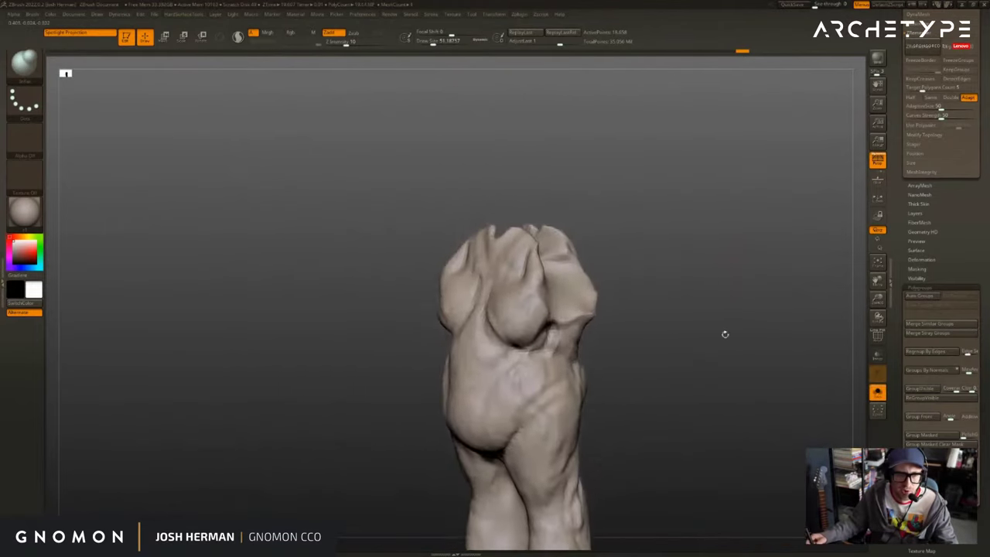
{"action": "left_click_drag", "start_coordinate": [724, 334], "coordinate": [517, 286]}
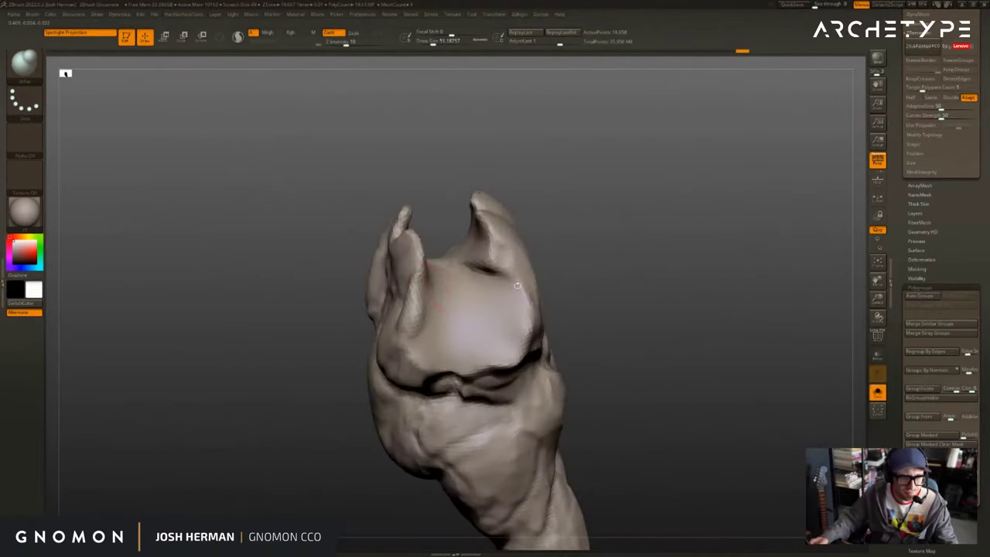
Build up the hollow cap between the neck and shoulder ridges with the Clay brush.
{"action": "key", "text": "b"}
{"action": "key", "text": "c"}
{"action": "key", "text": "l"}
{"action": "left_click_drag", "start_coordinate": [453, 294], "coordinate": [452, 255]}
{"action": "left_click_drag", "start_coordinate": [333, 224], "coordinate": [491, 194]}
{"action": "left_click_drag", "start_coordinate": [736, 133], "coordinate": [531, 238]}
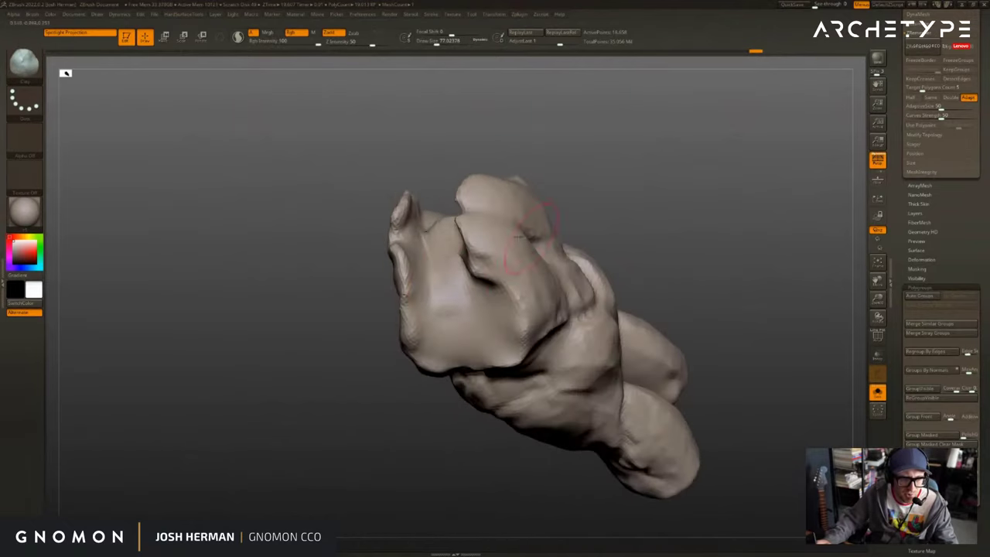
{"action": "mouse_move", "coordinate": [445, 284]}
{"action": "left_mouse_down"}
{"action": "mouse_move", "coordinate": [437, 234]}
{"action": "mouse_move", "coordinate": [425, 245]}
{"action": "mouse_move", "coordinate": [409, 226]}
{"action": "left_mouse_up"}
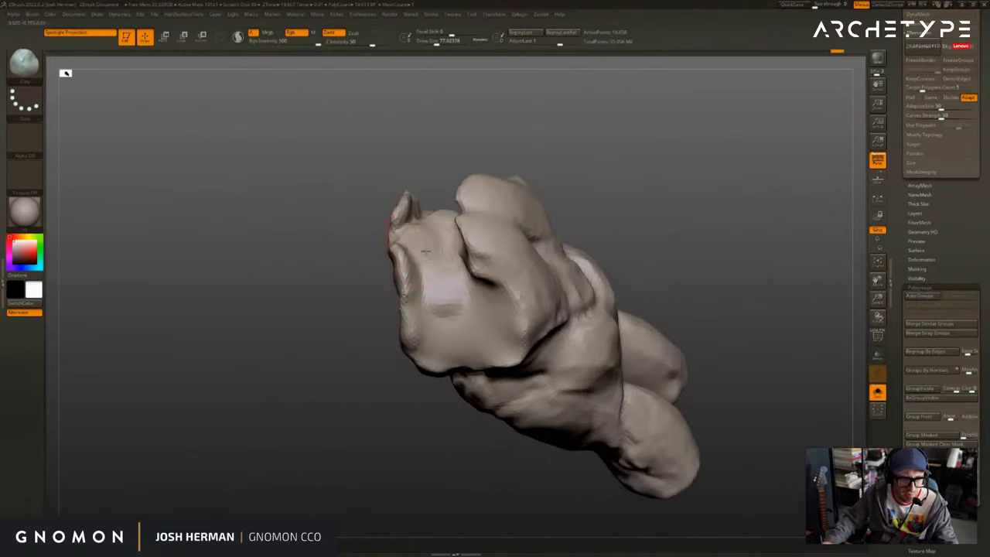
{"action": "left_click_drag", "start_coordinate": [417, 275], "coordinate": [426, 220]}
Fill the dip between the raised ridges above the arm opening with further Clay strokes.
{"action": "mouse_move", "coordinate": [333, 239]}
{"action": "left_mouse_down"}
{"action": "mouse_move", "coordinate": [479, 232]}
{"action": "mouse_move", "coordinate": [438, 267]}
{"action": "mouse_move", "coordinate": [455, 220]}
{"action": "left_mouse_up"}
{"action": "left_click_drag", "start_coordinate": [548, 257], "coordinate": [542, 190]}
{"action": "mouse_move", "coordinate": [447, 237]}
{"action": "left_mouse_down"}
{"action": "mouse_move", "coordinate": [458, 209]}
{"action": "mouse_move", "coordinate": [461, 267]}
{"action": "mouse_move", "coordinate": [430, 217]}
{"action": "left_mouse_up"}
{"action": "right_click_drag", "start_coordinate": [442, 219], "coordinate": [436, 237]}
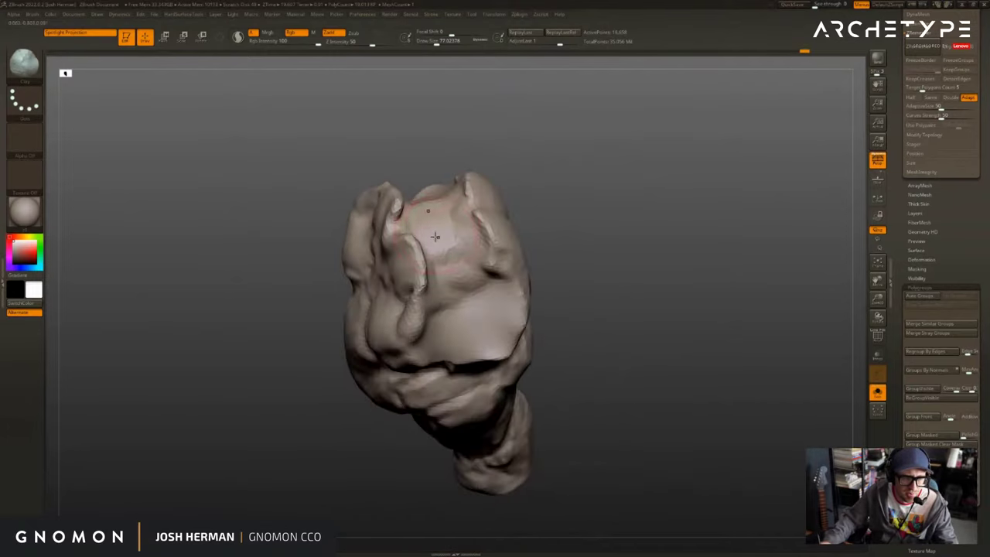
{"action": "mouse_move", "coordinate": [435, 235]}
{"action": "left_mouse_down"}
{"action": "mouse_move", "coordinate": [417, 215]}
{"action": "mouse_move", "coordinate": [426, 213]}
{"action": "mouse_move", "coordinate": [462, 300]}
{"action": "left_mouse_up"}
{"action": "left_click_drag", "start_coordinate": [468, 232], "coordinate": [475, 275]}
{"action": "left_click_drag", "start_coordinate": [574, 250], "coordinate": [581, 187]}
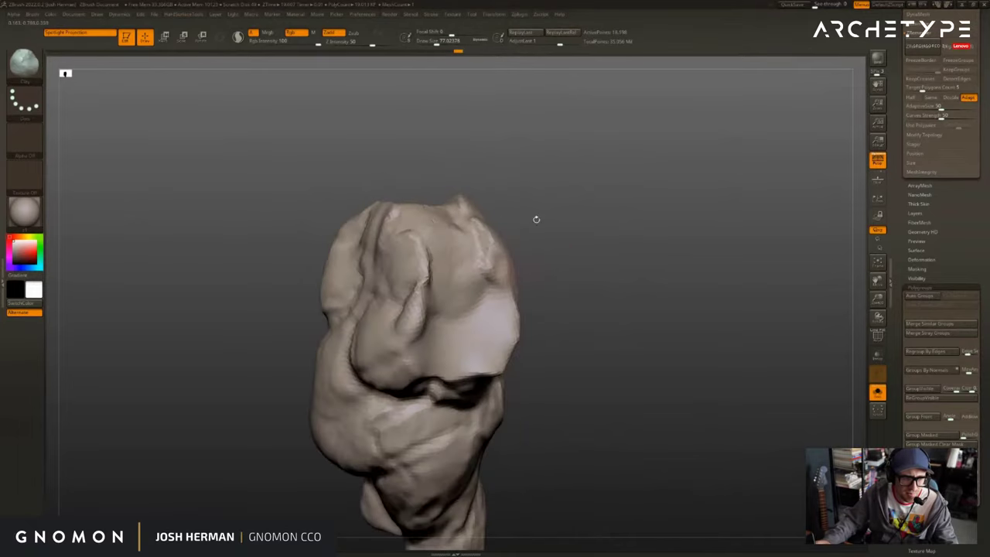
Add clay down the arm-opening cap to even out its surface toward the armpit and opposite shoulder.
{"action": "left_click_drag", "start_coordinate": [535, 219], "coordinate": [507, 234]}
{"action": "left_click_drag", "start_coordinate": [456, 255], "coordinate": [449, 329]}
{"action": "left_click_drag", "start_coordinate": [539, 310], "coordinate": [539, 265]}
{"action": "left_click_drag", "start_coordinate": [485, 277], "coordinate": [486, 325]}
{"action": "left_click_drag", "start_coordinate": [451, 309], "coordinate": [464, 357]}
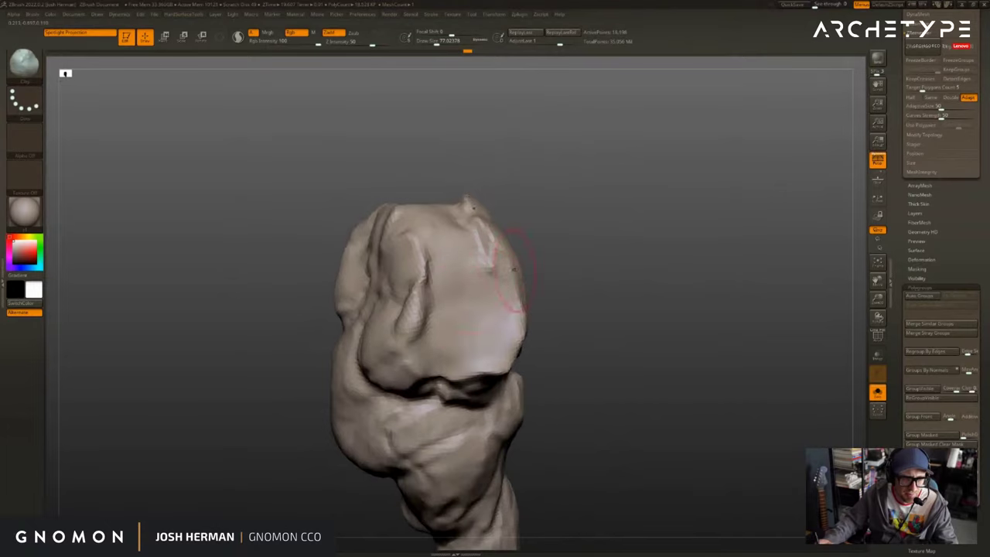
{"action": "left_click_drag", "start_coordinate": [554, 232], "coordinate": [573, 222]}
{"action": "left_click_drag", "start_coordinate": [573, 211], "coordinate": [579, 263], "text": "ctrl"}
{"action": "left_click_drag", "start_coordinate": [576, 255], "coordinate": [519, 267]}
{"action": "left_click_drag", "start_coordinate": [469, 299], "coordinate": [491, 387]}
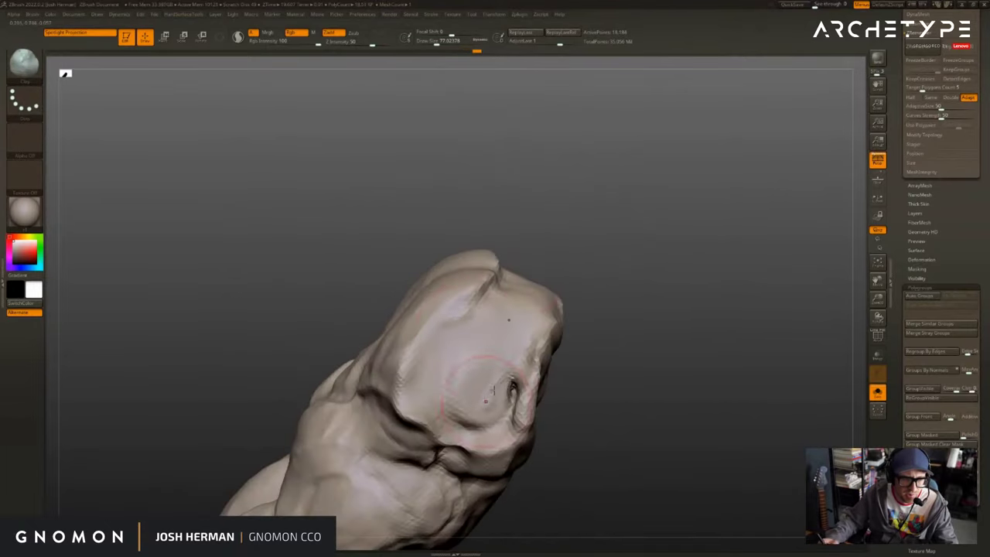
Fill and smooth the remaining hole and crease beside the shoulder cap with a smaller brush, and bring back the full figure.
{"action": "left_click_drag", "start_coordinate": [571, 357], "coordinate": [567, 379]}
{"action": "key", "text": "["}
{"action": "mouse_move", "coordinate": [534, 411]}
{"action": "left_mouse_down", "text": "shift"}
{"action": "mouse_move", "coordinate": [530, 391]}
{"action": "mouse_move", "coordinate": [562, 380]}
{"action": "left_mouse_up", "text": "shift"}
{"action": "left_click_drag", "start_coordinate": [498, 397], "coordinate": [514, 385]}
{"action": "left_click_drag", "start_coordinate": [568, 367], "coordinate": [464, 360]}
{"action": "left_click_drag", "start_coordinate": [747, 315], "coordinate": [700, 321]}
{"action": "left_click_drag", "start_coordinate": [607, 444], "coordinate": [603, 430], "text": "shift"}
{"action": "left_click_drag", "start_coordinate": [735, 333], "coordinate": [763, 256]}
{"action": "key", "text": "alt+s"}
{"action": "left_click_drag", "start_coordinate": [767, 337], "coordinate": [781, 220], "text": "alt"}
Remesh the body copy with ZRemesher and display its polyframe.
{"action": "left_click", "coordinate": [937, 286]}
{"action": "left_click_drag", "start_coordinate": [959, 239], "coordinate": [956, 506]}
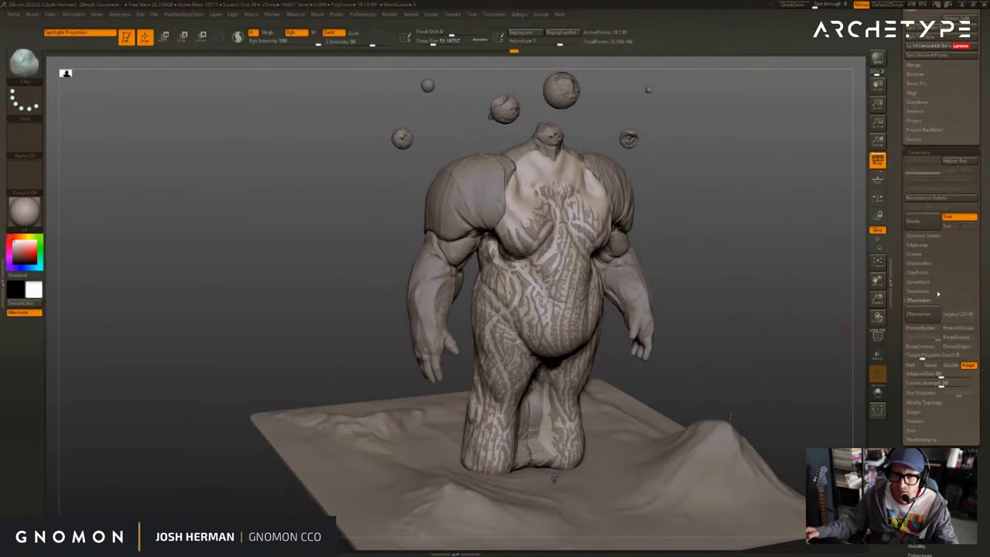
{"action": "left_click", "coordinate": [920, 314]}
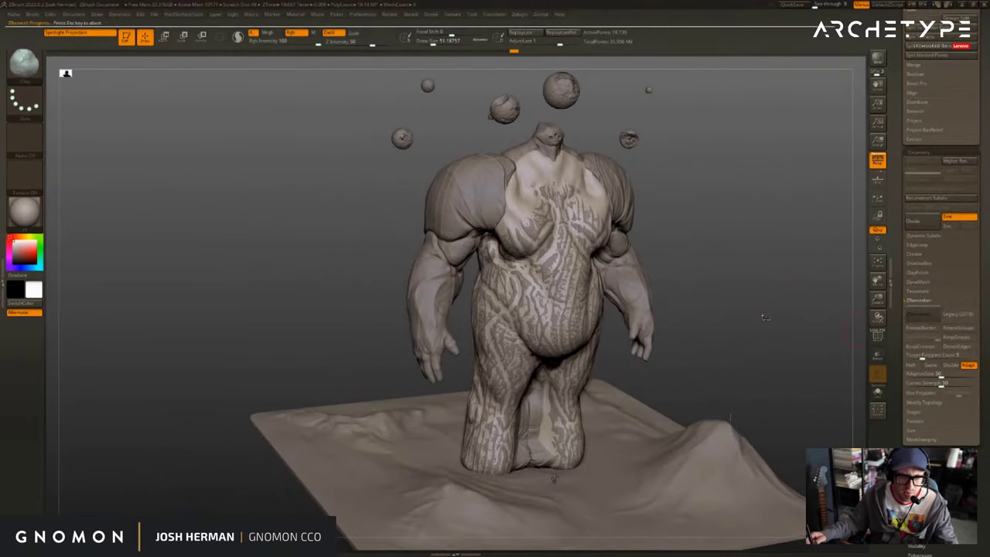
{"action": "mouse_move", "coordinate": [769, 313]}
{"action": "right_mouse_down", "text": "ctrl"}
{"action": "mouse_move", "coordinate": [765, 320]}
{"action": "mouse_move", "coordinate": [765, 271]}
{"action": "mouse_move", "coordinate": [782, 283]}
{"action": "mouse_move", "coordinate": [783, 323]}
{"action": "right_mouse_up", "text": "ctrl"}
{"action": "key", "text": "shift+f"}
Compare the body copy's topology before and after remeshing by undoing and redoing, ending on the remeshed version.
{"action": "key", "text": "ctrl+z"}
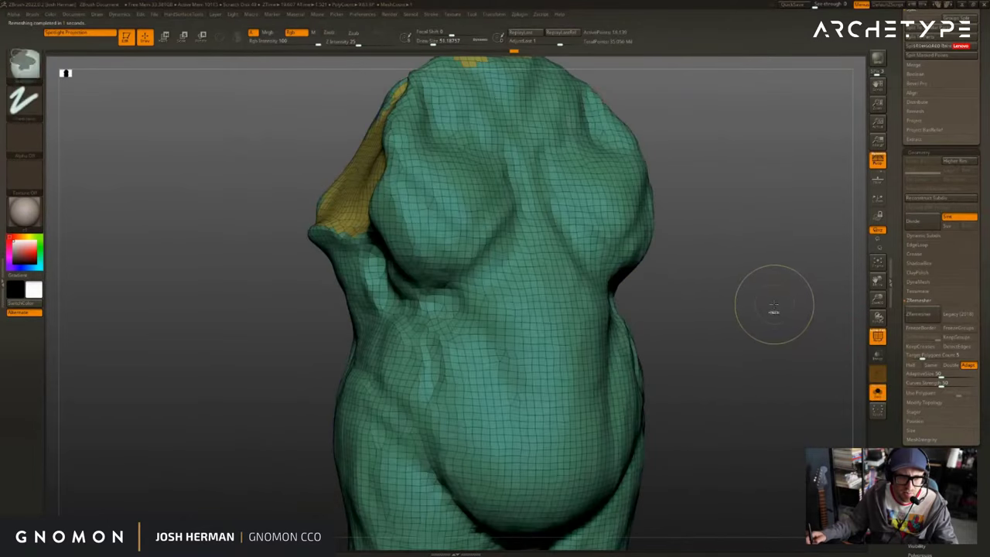
{"action": "key", "text": "ctrl+shift+z"}
{"action": "key", "text": "ctrl+z"}
{"action": "key", "text": "ctrl+shift+z"}
{"action": "key", "text": "ctrl+z"}
{"action": "key", "text": "ctrl+shift+z"}
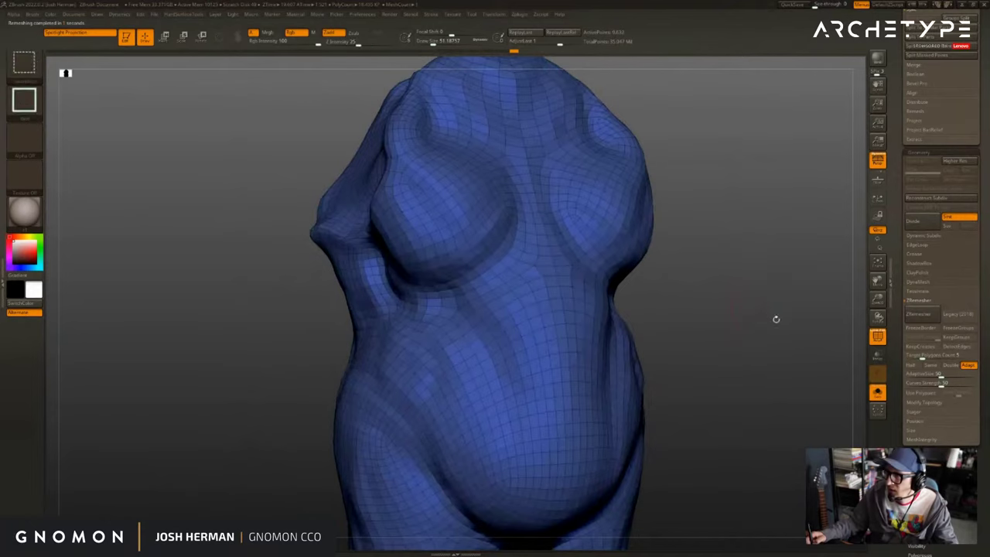
{"action": "right_click_drag", "start_coordinate": [776, 318], "coordinate": [771, 435], "text": "ctrl"}
{"action": "key", "text": "alt+s"}
{"action": "key", "text": "alt+shift+s"}
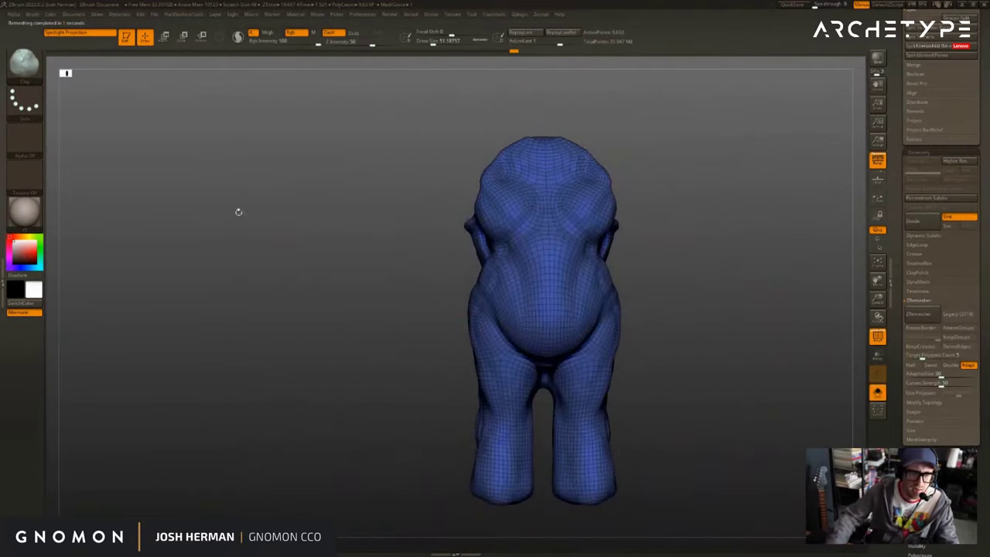
Dock the Zplugin palette, expand UV Master and unwrap the remeshed body copy.
{"action": "left_click", "coordinate": [519, 14]}
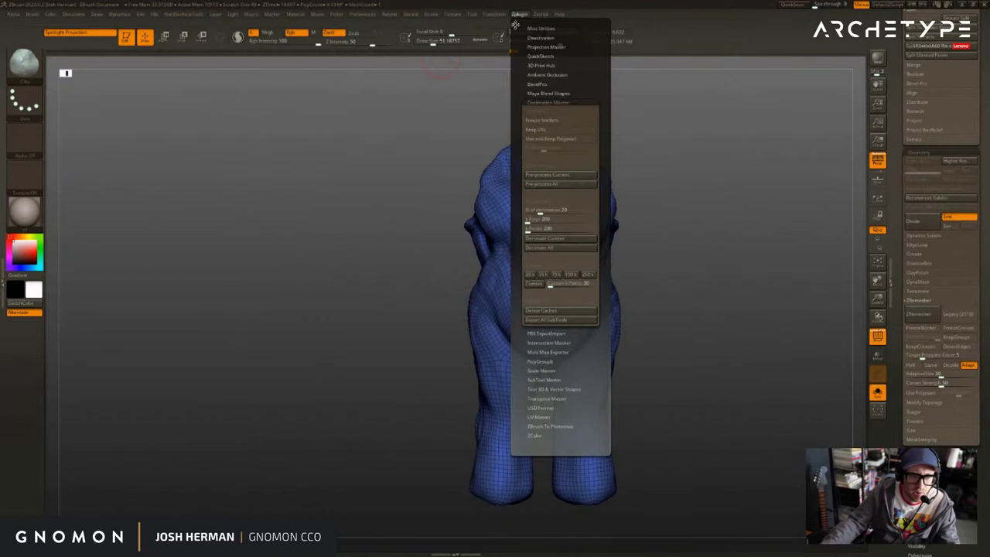
{"action": "left_click", "coordinate": [516, 25]}
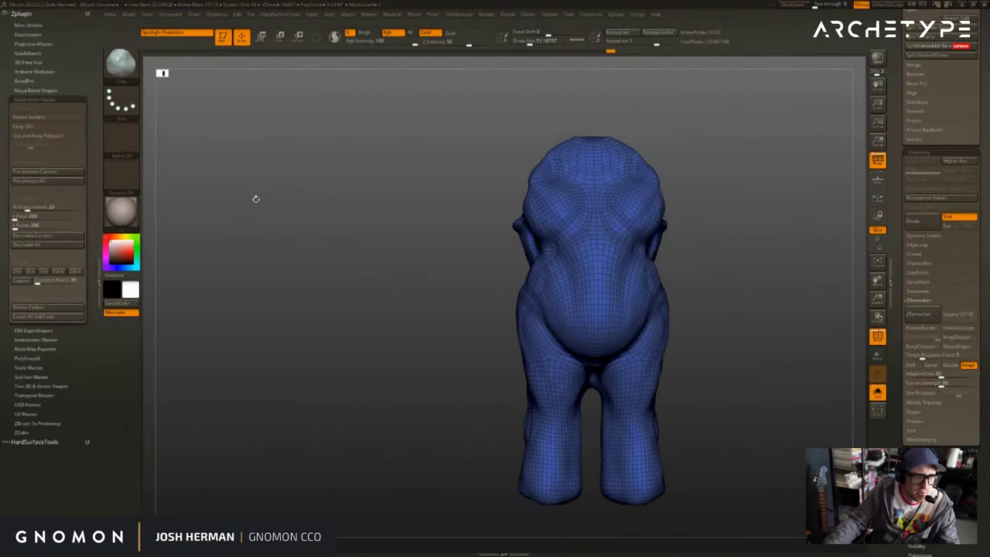
{"action": "left_click", "coordinate": [27, 414]}
{"action": "left_click", "coordinate": [39, 56]}
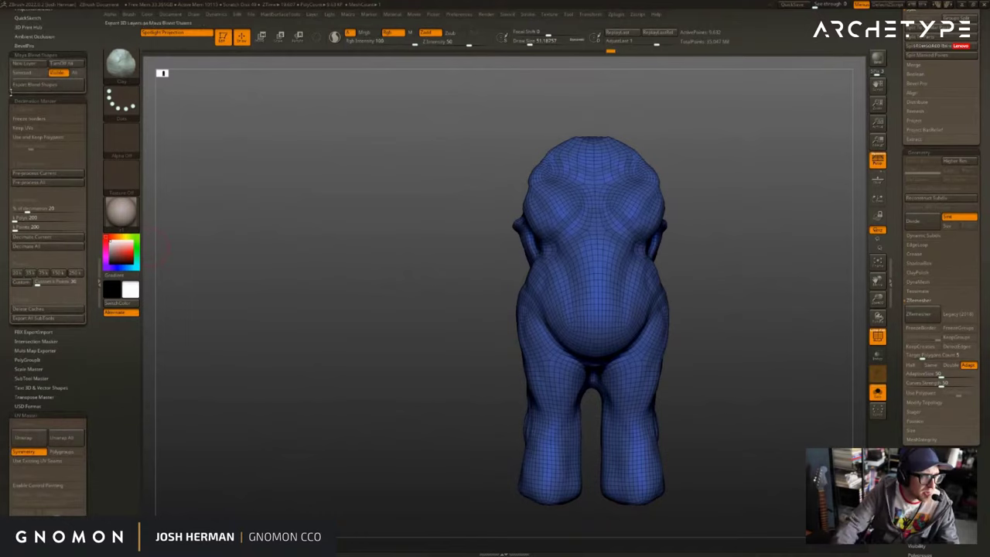
{"action": "left_click", "coordinate": [48, 55]}
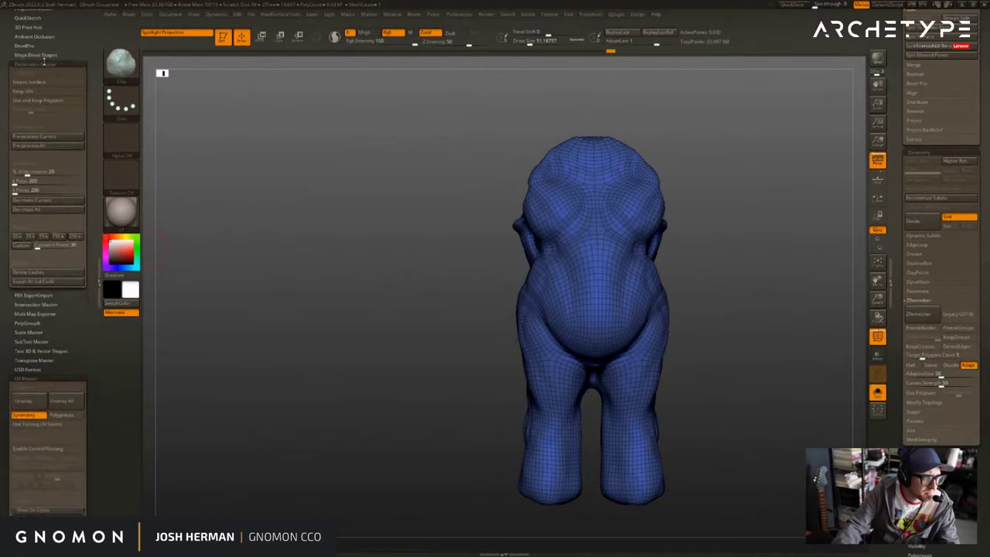
{"action": "left_click", "coordinate": [47, 64]}
{"action": "left_click", "coordinate": [26, 180]}
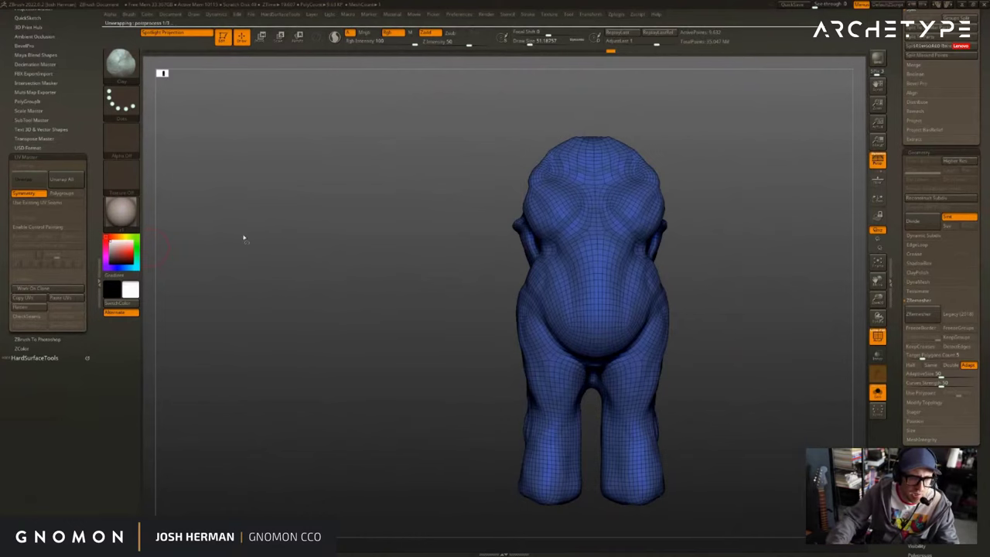
Flatten the body copy's UVs to inspect the layout, restore the 3D shape and collapse UV Master.
{"action": "left_click", "coordinate": [35, 308]}
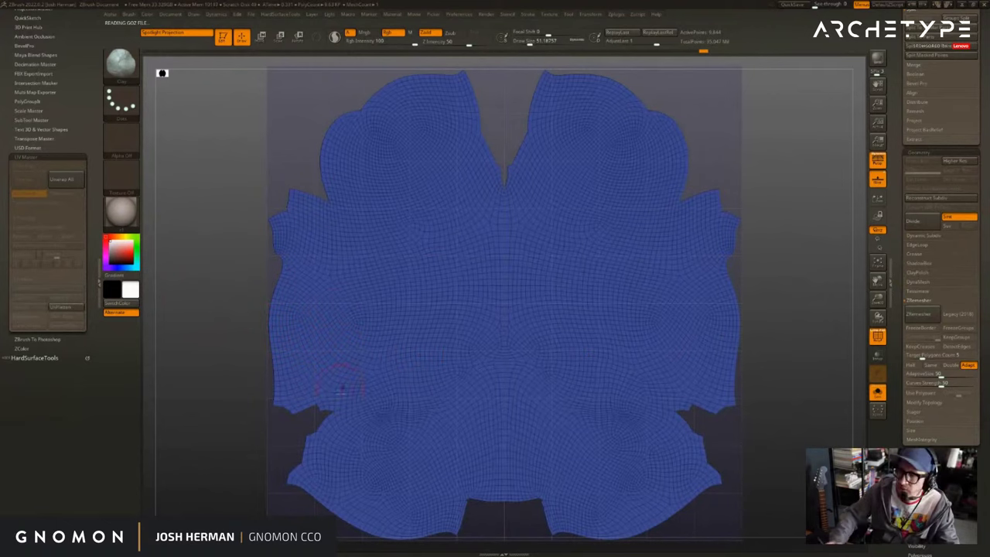
{"action": "left_click", "coordinate": [78, 309]}
{"action": "left_click_drag", "start_coordinate": [742, 293], "coordinate": [779, 294]}
{"action": "left_click", "coordinate": [72, 156]}
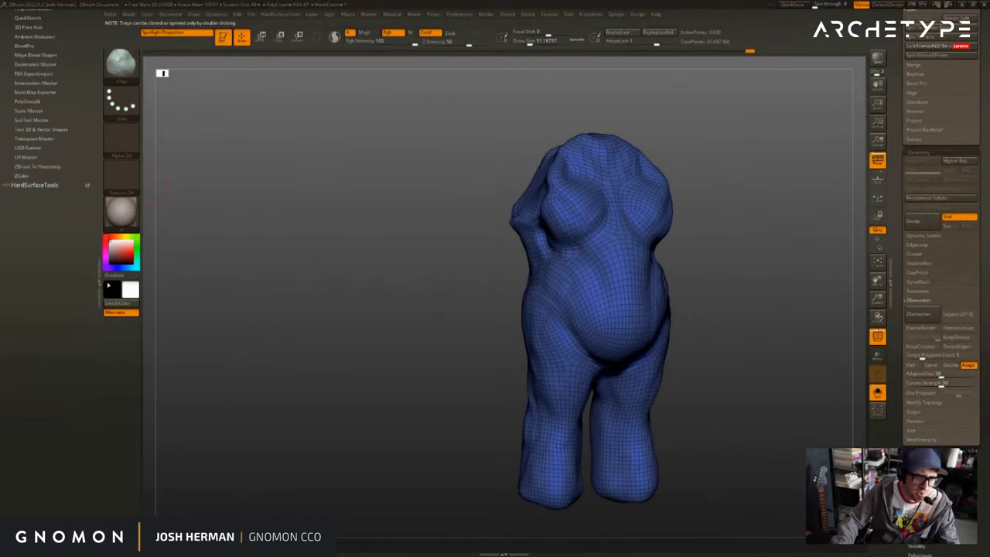
{"action": "left_click_drag", "start_coordinate": [745, 308], "coordinate": [189, 283]}
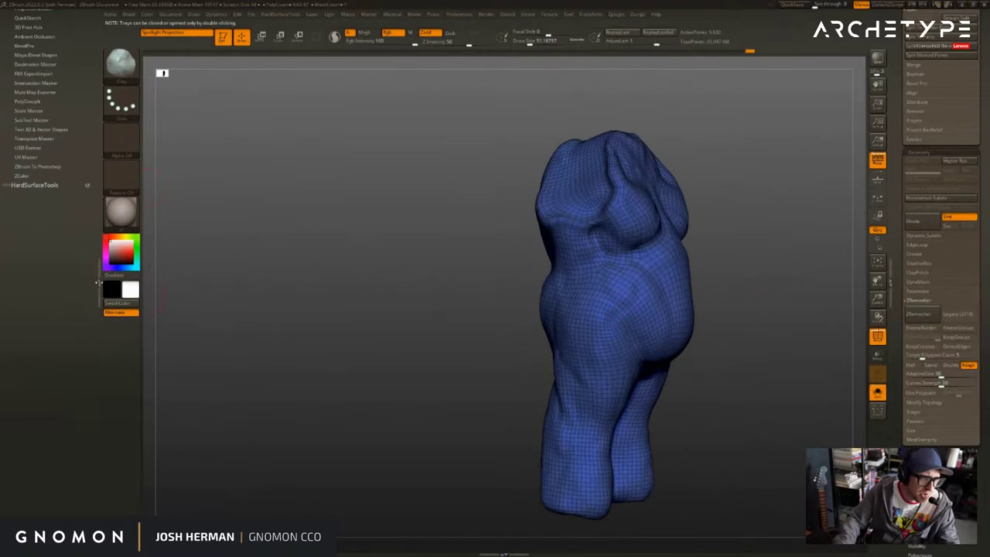
Close the left tray, bring the full scene back into view and hide every subtool except the remeshed body copy.
{"action": "double_click", "coordinate": [98, 283]}
{"action": "left_click_drag", "start_coordinate": [728, 336], "coordinate": [703, 331], "text": "shift"}
{"action": "left_click", "coordinate": [783, 326]}
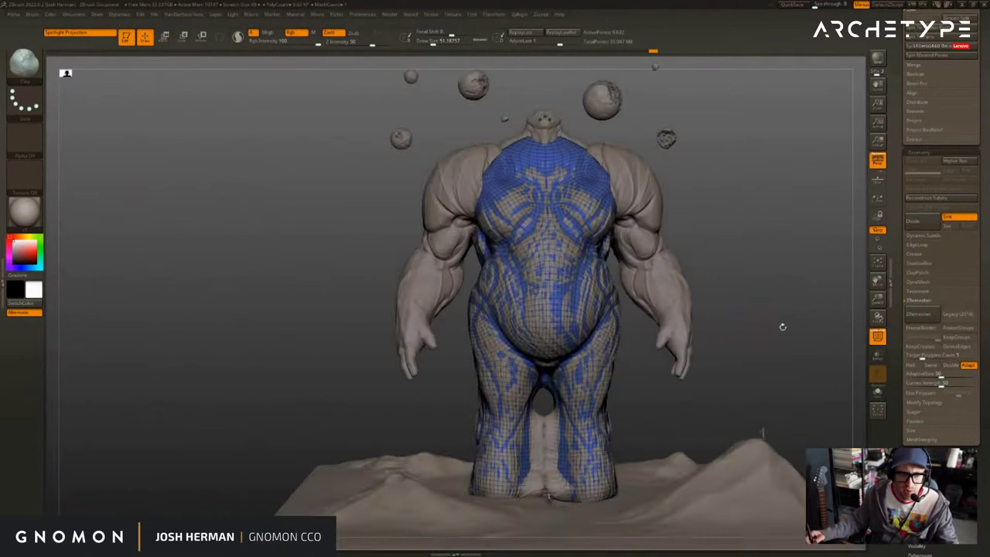
{"action": "left_click_drag", "start_coordinate": [791, 314], "coordinate": [867, 282], "text": "alt"}
{"action": "left_click_drag", "start_coordinate": [900, 232], "coordinate": [899, 490]}
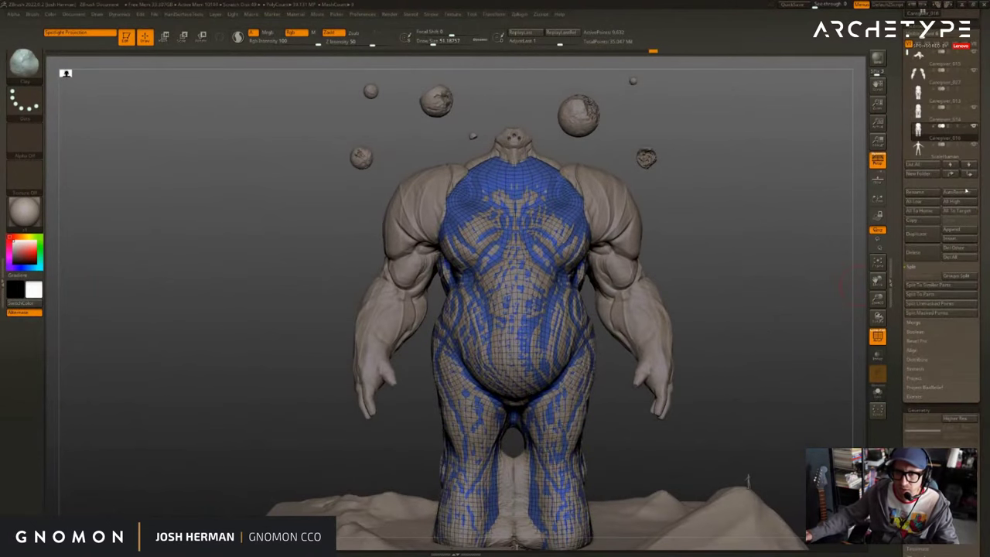
{"action": "left_click", "coordinate": [974, 127]}
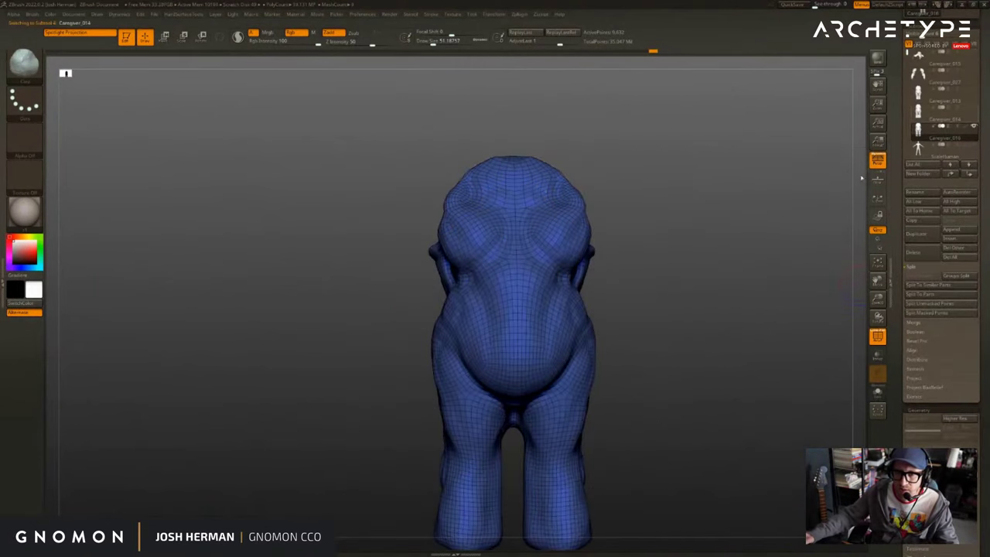
Turn off the polyframe and compare the original detailed body subtool with the smoother remeshed copy.
{"action": "left_click", "coordinate": [967, 114]}
{"action": "left_click_drag", "start_coordinate": [821, 194], "coordinate": [782, 157], "text": "alt"}
{"action": "left_click", "coordinate": [715, 217]}
{"action": "left_click_drag", "start_coordinate": [717, 220], "coordinate": [732, 220]}
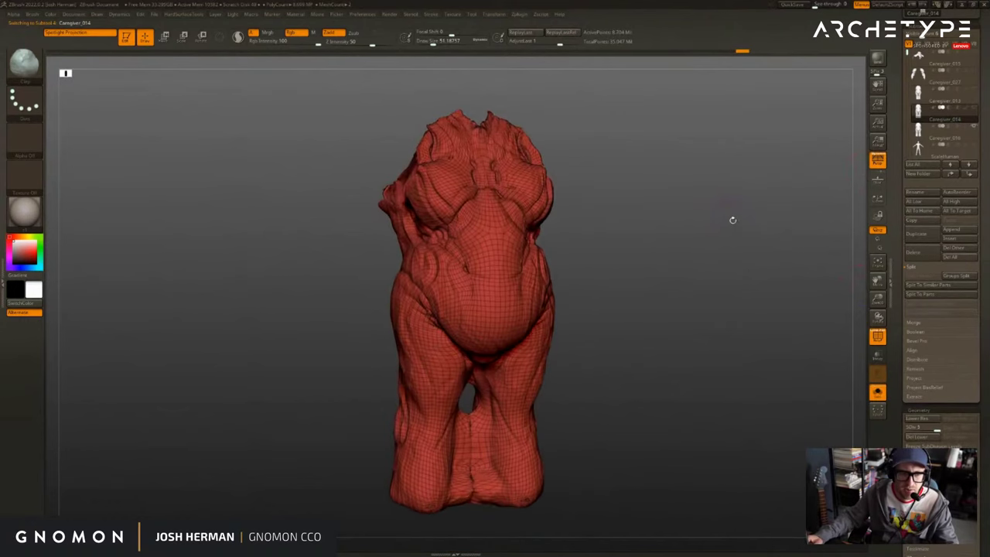
{"action": "key", "text": "shift+f"}
{"action": "left_click_drag", "start_coordinate": [629, 457], "coordinate": [590, 408], "text": "alt"}
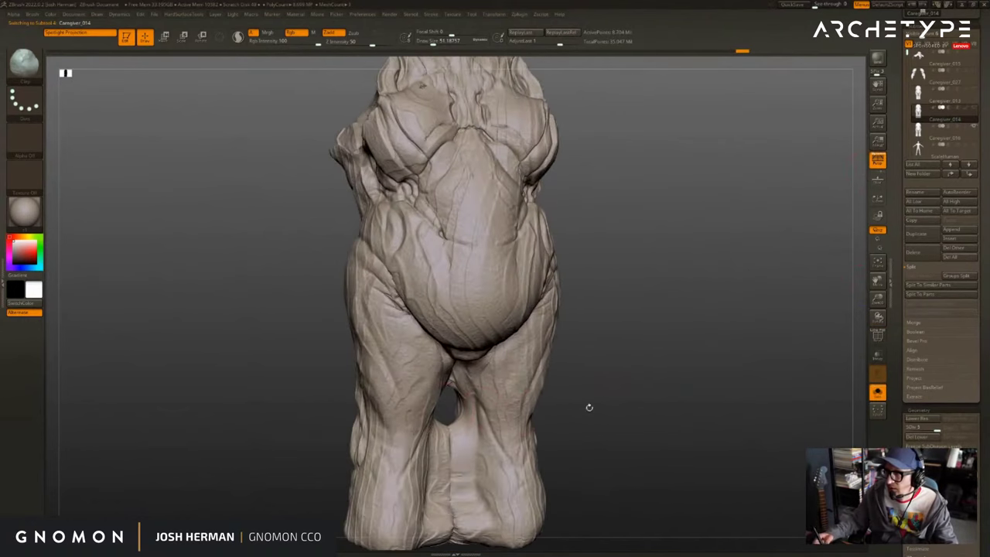
{"action": "key", "text": "Down"}
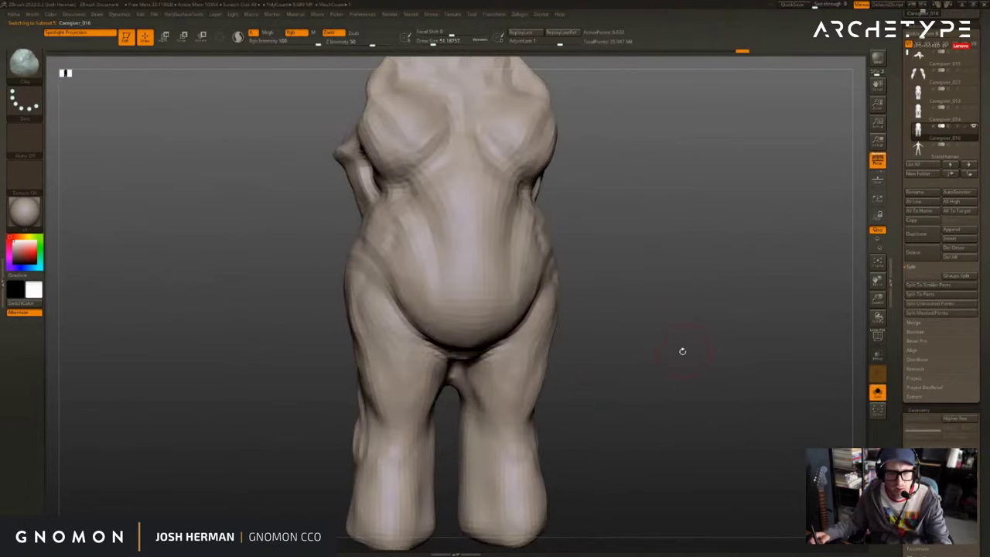
{"action": "left_click_drag", "start_coordinate": [739, 369], "coordinate": [724, 344]}
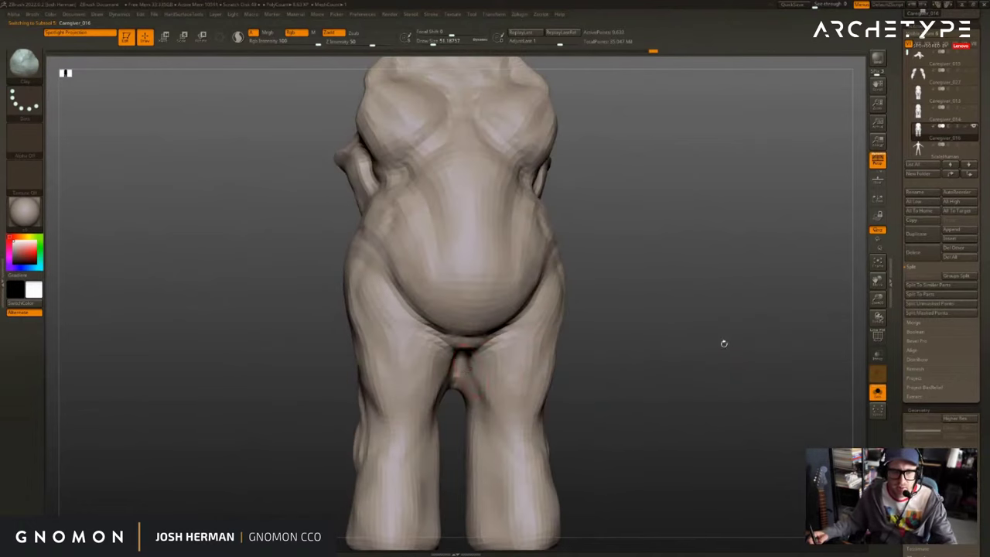
Use the Move brush at a draw size of about 33 to tuck in the protruding form between the remeshed copy's legs.
{"action": "key", "text": "b"}
{"action": "key", "text": "m"}
{"action": "key", "text": "v"}
{"action": "right_click_drag", "start_coordinate": [459, 377], "coordinate": [455, 387]}
{"action": "key", "text": "s"}
{"action": "left_click_drag", "start_coordinate": [457, 392], "coordinate": [453, 391]}
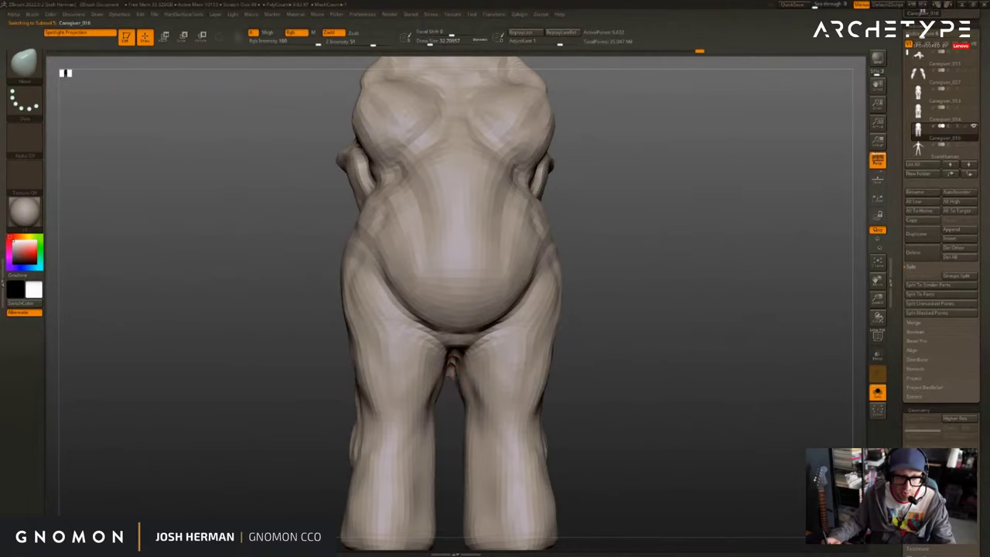
{"action": "left_click_drag", "start_coordinate": [727, 361], "coordinate": [749, 355]}
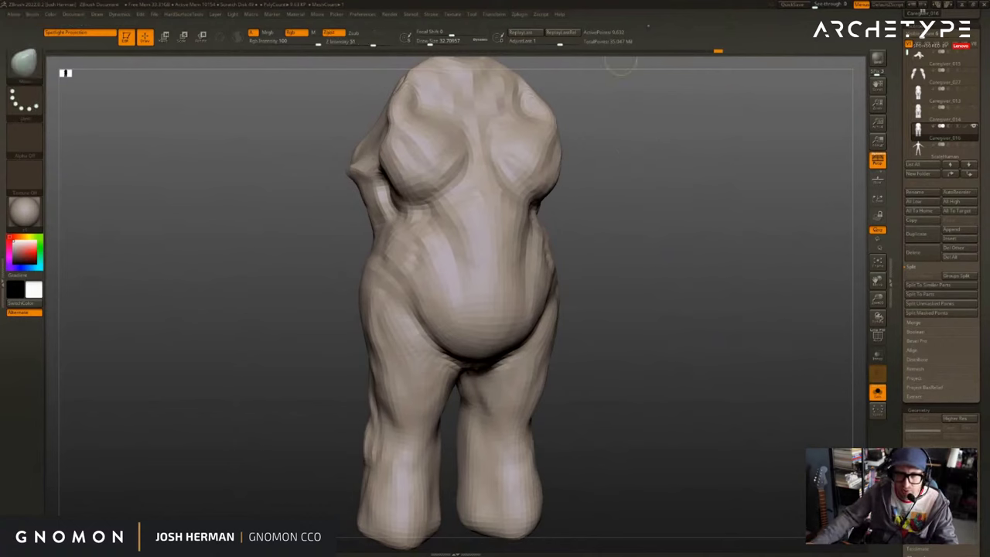
Check the original body's point count and subdivide the remeshed body copy to subdivision level 4.
{"action": "left_click", "coordinate": [921, 113]}
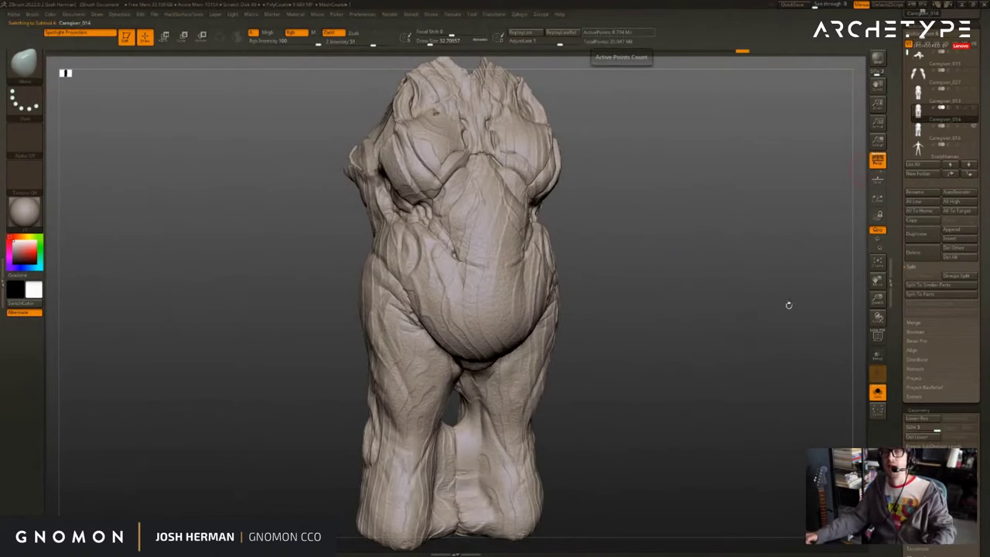
{"action": "key", "text": "Down"}
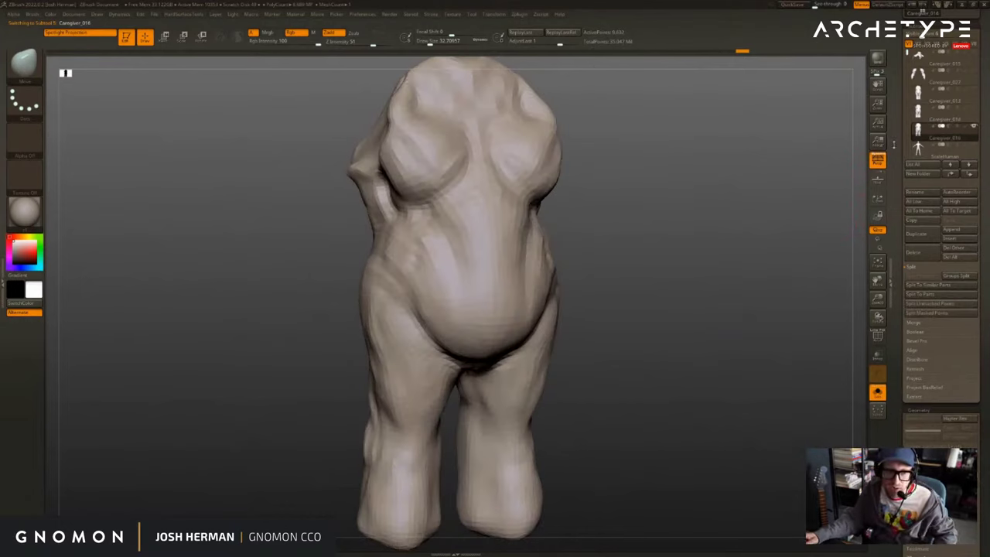
{"action": "key", "text": "ctrl+d"}
{"action": "key", "text": "ctrl+d"}
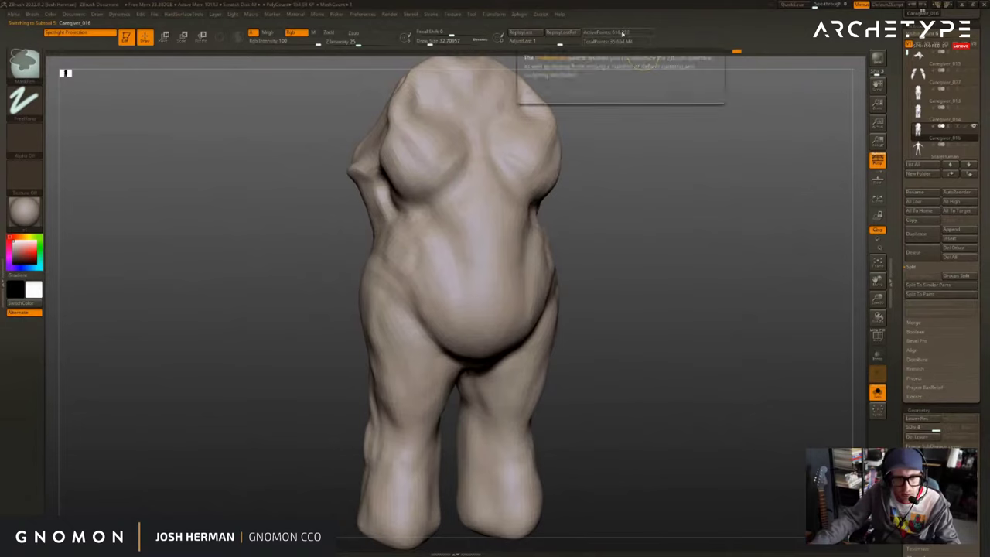
{"action": "key", "text": "ctrl+d"}
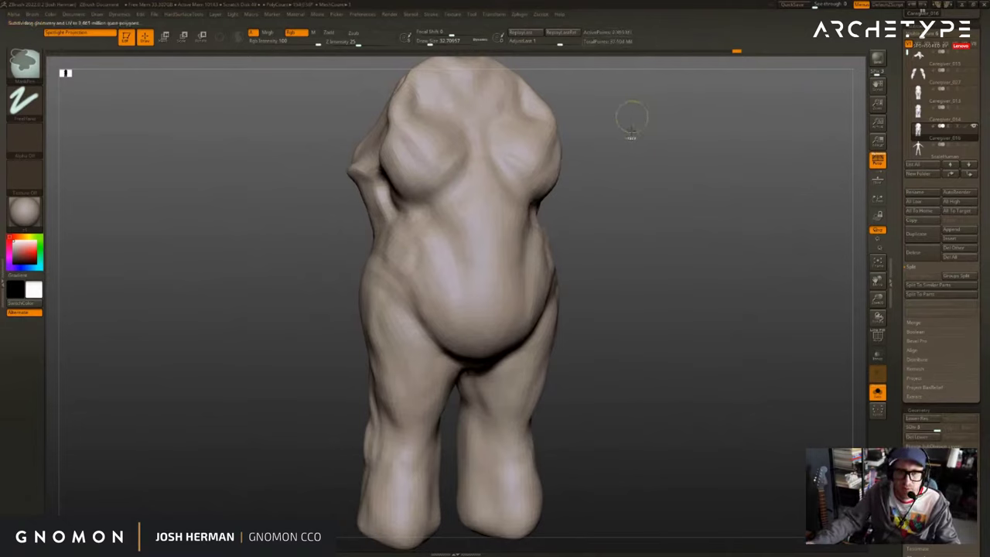
{"action": "left_click_drag", "start_coordinate": [647, 144], "coordinate": [675, 179]}
{"action": "left_click_drag", "start_coordinate": [675, 179], "coordinate": [662, 171]}
{"action": "key", "text": "shift+d"}
Show the original detailed body together with the remeshed copy and expand the subtool projection settings.
{"action": "mouse_move", "coordinate": [706, 270]}
{"action": "left_mouse_down", "text": "alt"}
{"action": "mouse_move", "coordinate": [723, 230]}
{"action": "mouse_move", "coordinate": [800, 251]}
{"action": "mouse_move", "coordinate": [759, 218]}
{"action": "mouse_move", "coordinate": [748, 194]}
{"action": "mouse_move", "coordinate": [762, 200]}
{"action": "mouse_move", "coordinate": [741, 265]}
{"action": "mouse_move", "coordinate": [759, 300]}
{"action": "mouse_move", "coordinate": [827, 324]}
{"action": "left_mouse_up", "text": "alt"}
{"action": "left_click", "coordinate": [976, 108]}
{"action": "key", "text": "shift+f"}
{"action": "key", "text": "shift+f"}
{"action": "left_click_drag", "start_coordinate": [898, 372], "coordinate": [896, 343]}
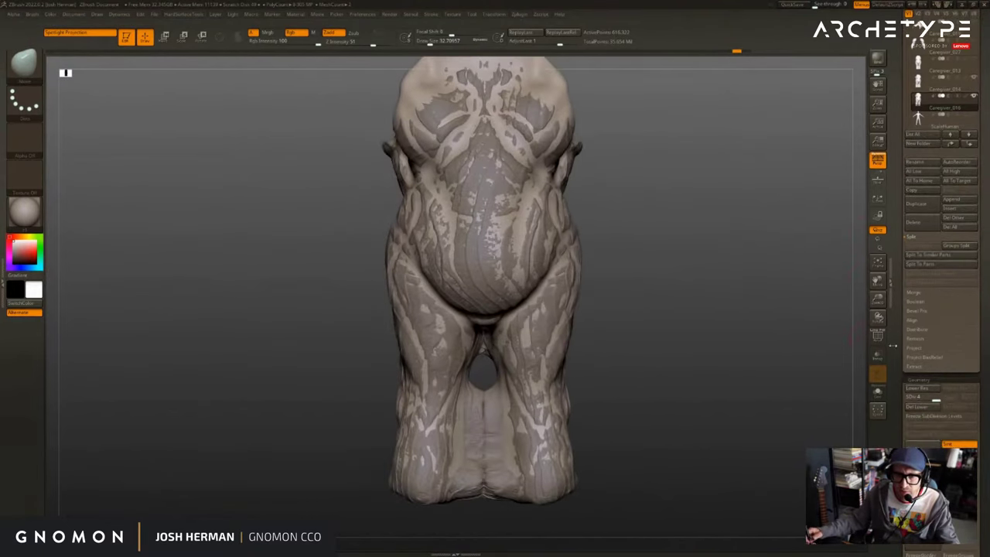
{"action": "left_click", "coordinate": [916, 349]}
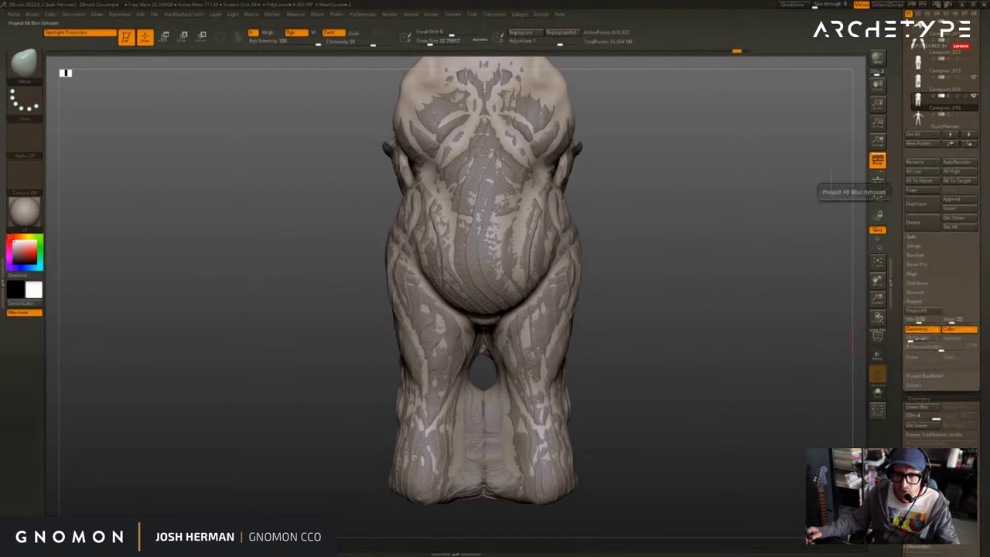
Try to project the original's detail onto the copy at subdivision level 4 with a distance of 0.02, inspecting the chest and shoulders.
{"action": "left_click", "coordinate": [918, 311]}
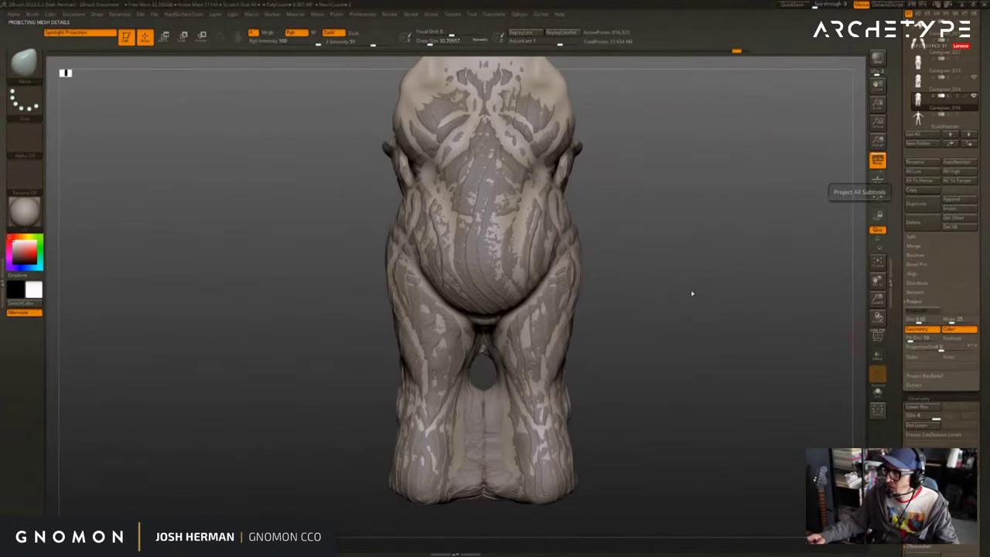
{"action": "key", "text": "alt+shift+s"}
{"action": "left_click_drag", "start_coordinate": [701, 285], "coordinate": [741, 329]}
{"action": "left_click_drag", "start_coordinate": [689, 178], "coordinate": [712, 326], "text": "alt"}
{"action": "mouse_move", "coordinate": [720, 264]}
{"action": "left_mouse_down", "text": "alt"}
{"action": "mouse_move", "coordinate": [795, 379]}
{"action": "mouse_move", "coordinate": [808, 456]}
{"action": "left_mouse_up", "text": "alt"}
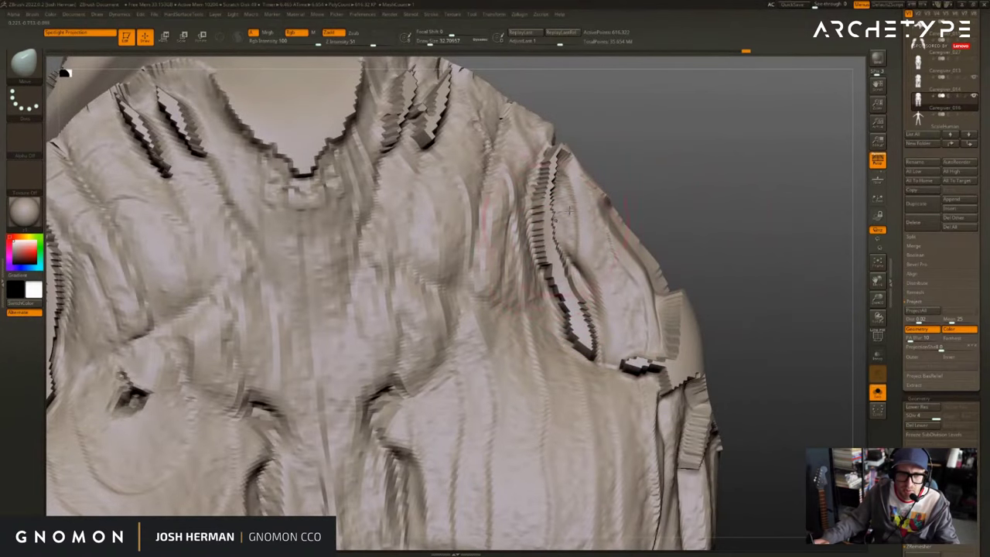
{"action": "mouse_move", "coordinate": [726, 205]}
{"action": "left_mouse_down"}
{"action": "mouse_move", "coordinate": [684, 232]}
{"action": "mouse_move", "coordinate": [718, 159]}
{"action": "left_mouse_up"}
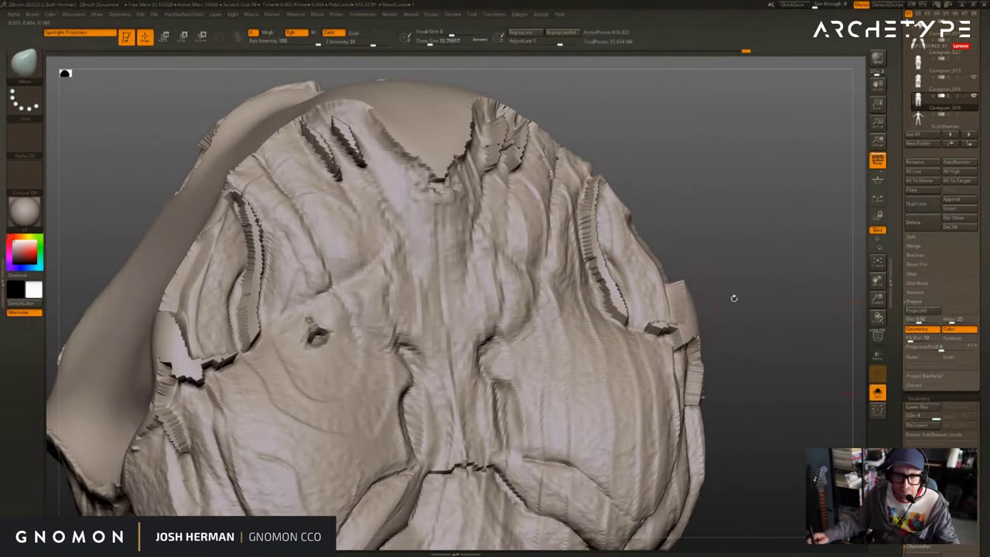
{"action": "mouse_move", "coordinate": [734, 298]}
{"action": "left_mouse_down"}
{"action": "mouse_move", "coordinate": [782, 328]}
{"action": "mouse_move", "coordinate": [793, 251]}
{"action": "mouse_move", "coordinate": [845, 310]}
{"action": "left_mouse_up"}
Undo the projection and lower the remeshed body copy to subdivision level 2.
{"action": "key", "text": "ctrl+z"}
{"action": "key", "text": "ctrl+z"}
{"action": "key", "text": "ctrl+z"}
{"action": "key", "text": "s"}
{"action": "key", "text": "shift+d"}
{"action": "key", "text": "shift+d"}
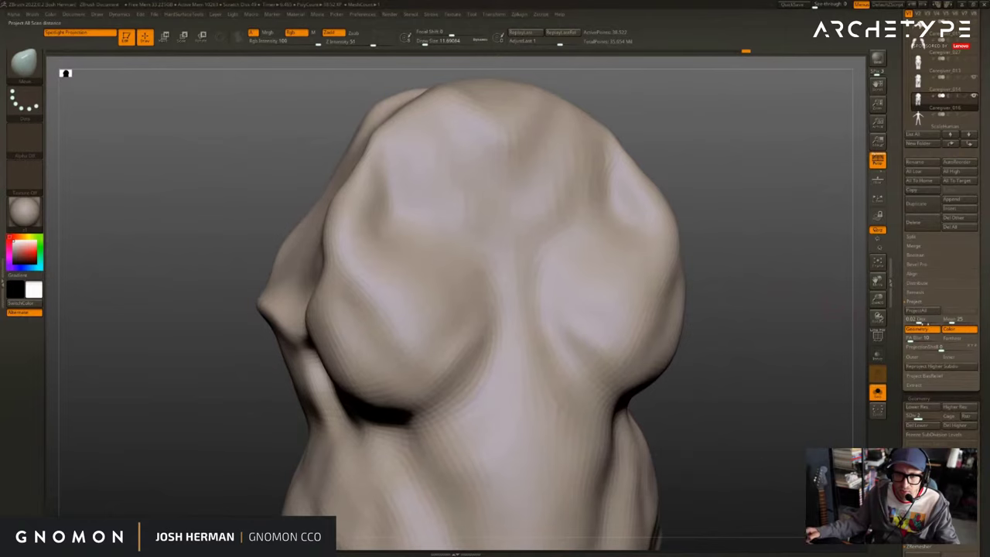
Try projecting the detail at subdivision level 2 with a distance of 1, compare before and after, and revert it.
{"action": "left_click_drag", "start_coordinate": [924, 321], "coordinate": [944, 321]}
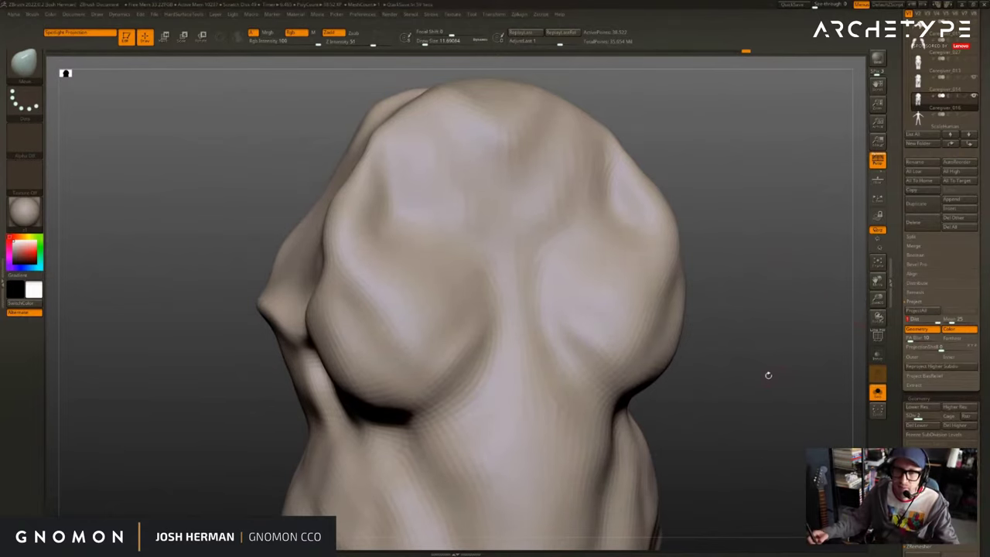
{"action": "left_click_drag", "start_coordinate": [784, 387], "coordinate": [762, 316], "text": "alt"}
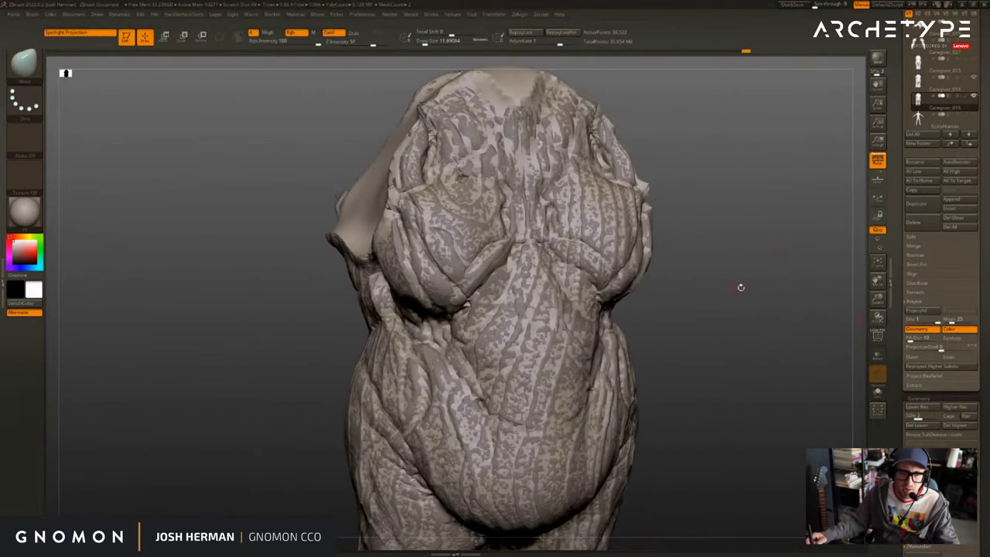
{"action": "mouse_move", "coordinate": [768, 292]}
{"action": "left_mouse_down"}
{"action": "mouse_move", "coordinate": [765, 283]}
{"action": "mouse_move", "coordinate": [774, 302]}
{"action": "mouse_move", "coordinate": [648, 190]}
{"action": "left_mouse_up"}
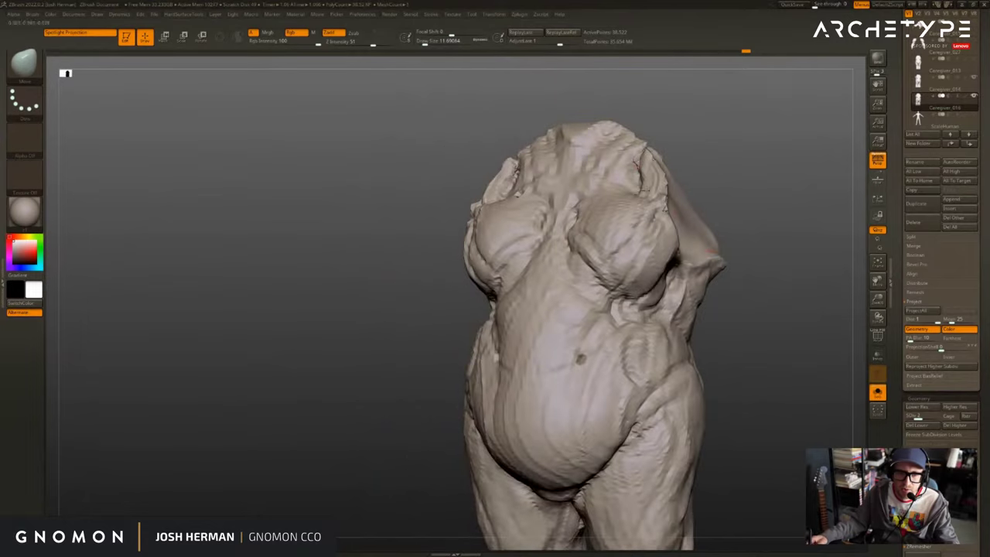
{"action": "left_click_drag", "start_coordinate": [799, 305], "coordinate": [759, 243], "text": "alt"}
{"action": "left_click_drag", "start_coordinate": [758, 243], "coordinate": [770, 257]}
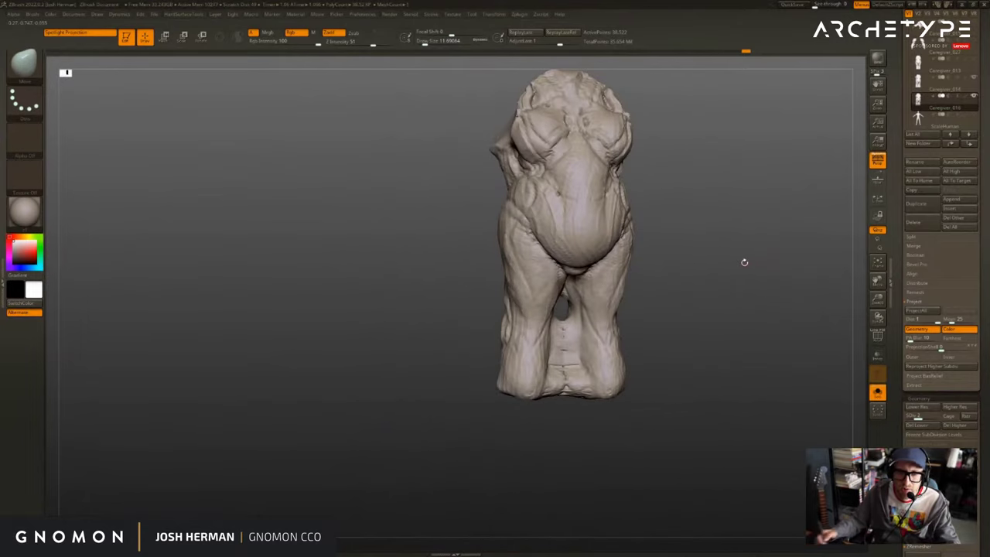
{"action": "left_click_drag", "start_coordinate": [685, 343], "coordinate": [686, 336], "text": "shift"}
{"action": "key", "text": "shift+d"}
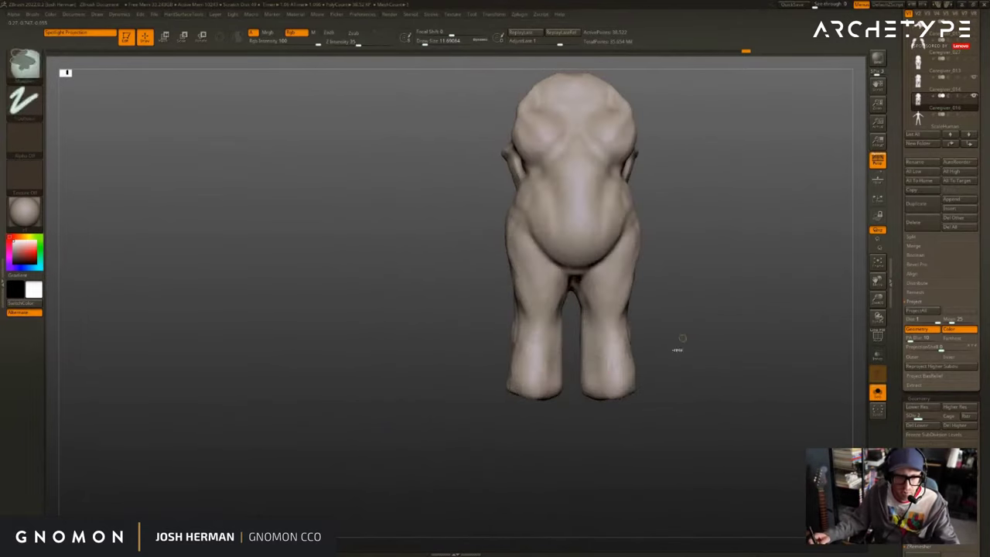
{"action": "key", "text": "d"}
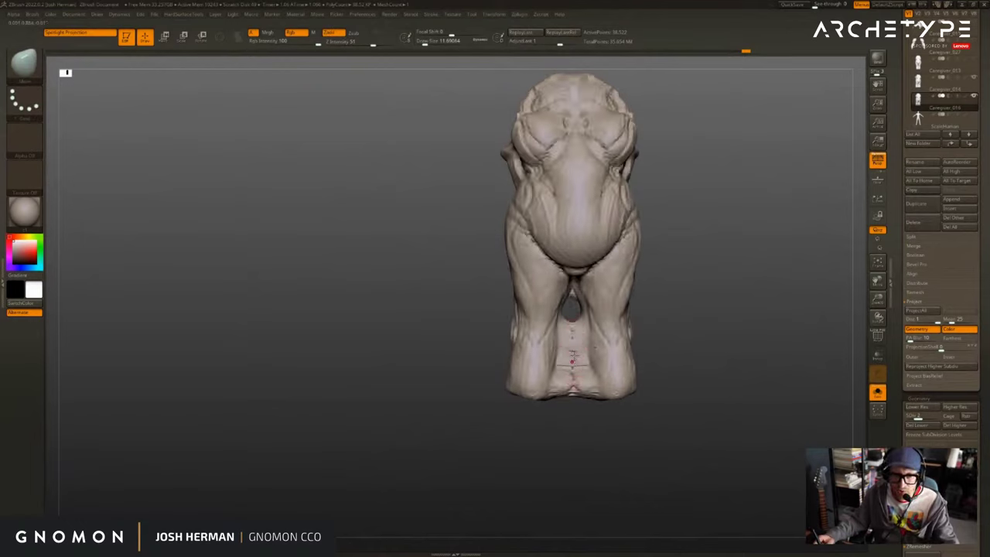
{"action": "key", "text": "shift+d"}
{"action": "mouse_move", "coordinate": [579, 409]}
{"action": "left_mouse_down"}
{"action": "mouse_move", "coordinate": [591, 413]}
{"action": "mouse_move", "coordinate": [724, 320]}
{"action": "mouse_move", "coordinate": [712, 366]}
{"action": "mouse_move", "coordinate": [781, 357]}
{"action": "left_mouse_up"}
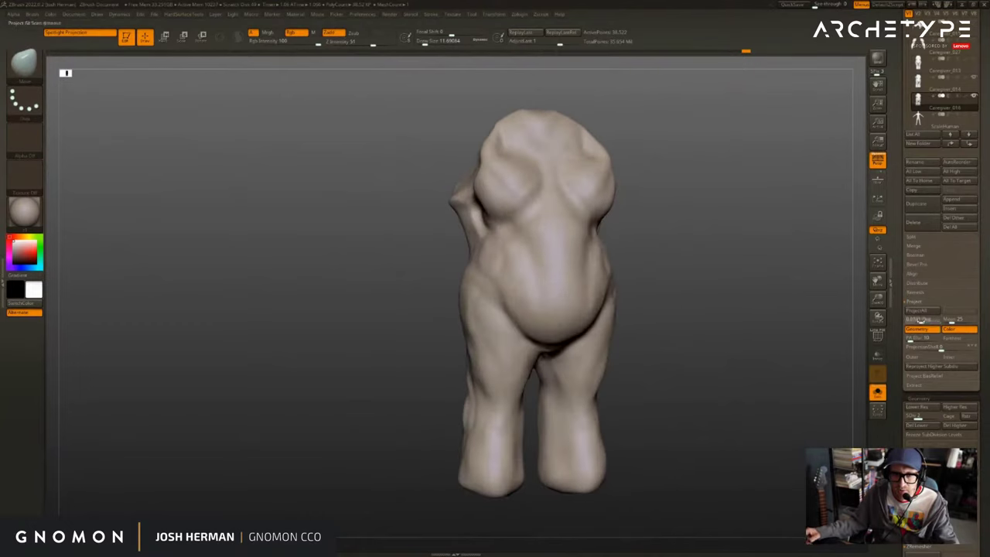
Set the projection distance to about 0.04 and project the original's detail onto the copy at subdivision level 2.
{"action": "left_click", "coordinate": [921, 320]}
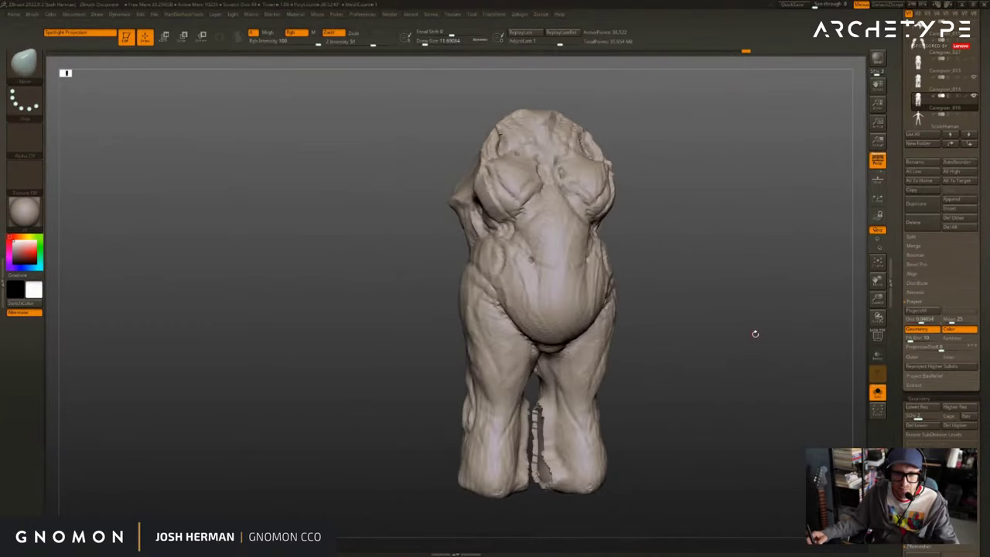
{"action": "left_click_drag", "start_coordinate": [755, 335], "coordinate": [744, 333]}
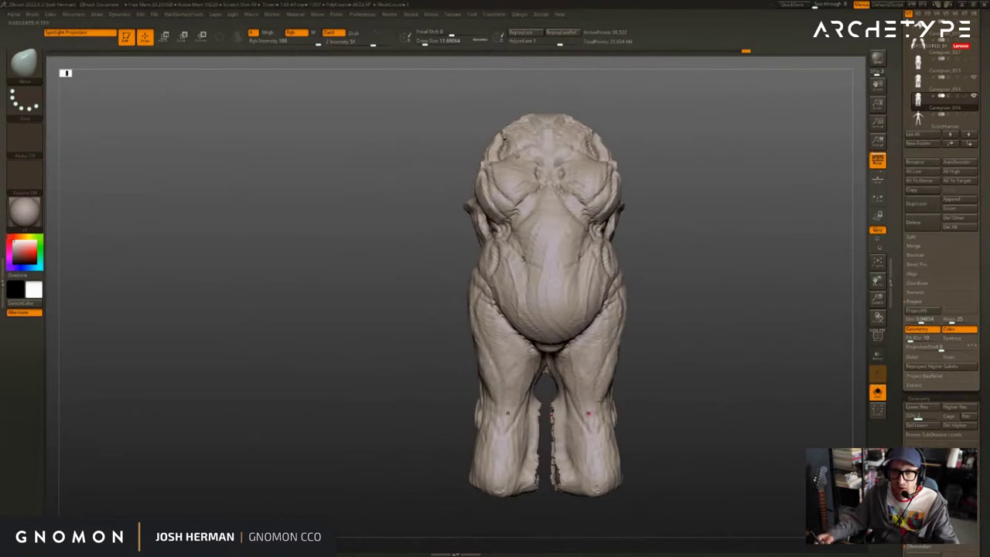
{"action": "key", "text": "alt+s"}
{"action": "key", "text": "alt+s"}
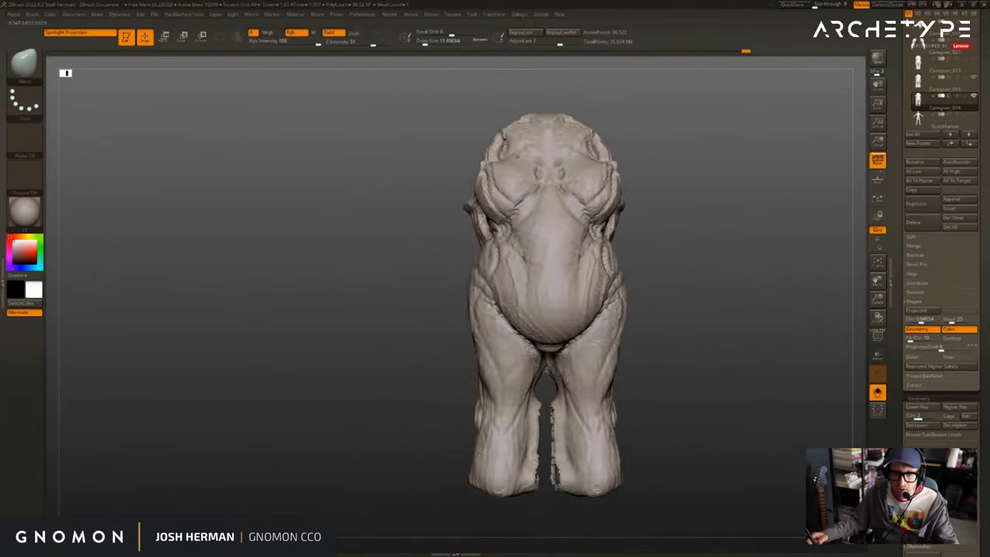
Raise the body copy to subdivision level 3 and project the original body's detail onto it again.
{"action": "mouse_move", "coordinate": [731, 352]}
{"action": "left_mouse_down"}
{"action": "mouse_move", "coordinate": [723, 348]}
{"action": "mouse_move", "coordinate": [719, 371]}
{"action": "left_mouse_up"}
{"action": "mouse_move", "coordinate": [676, 416]}
{"action": "left_mouse_down", "text": "alt"}
{"action": "mouse_move", "coordinate": [678, 384]}
{"action": "mouse_move", "coordinate": [735, 376]}
{"action": "left_mouse_up", "text": "alt"}
{"action": "mouse_move", "coordinate": [792, 346]}
{"action": "left_mouse_down"}
{"action": "mouse_move", "coordinate": [743, 333]}
{"action": "mouse_move", "coordinate": [738, 354]}
{"action": "mouse_move", "coordinate": [730, 327]}
{"action": "mouse_move", "coordinate": [736, 364]}
{"action": "mouse_move", "coordinate": [742, 317]}
{"action": "mouse_move", "coordinate": [797, 342]}
{"action": "left_mouse_up"}
{"action": "key", "text": "d"}
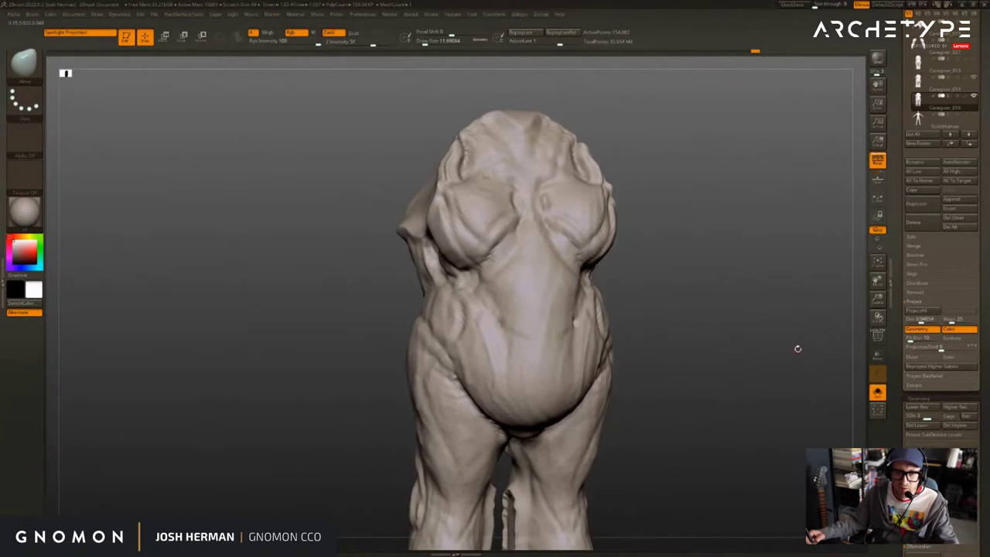
{"action": "key", "text": "alt+s"}
{"action": "key", "text": "alt+s"}
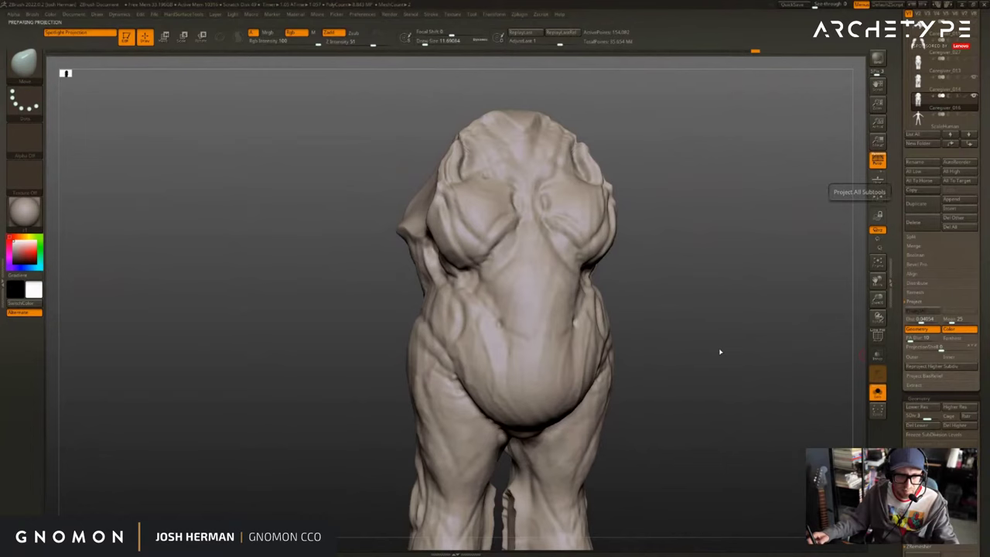
Smooth the jagged projection edges along the inner sides of both lower legs, enlarging the brush to about 44.
{"action": "left_click_drag", "start_coordinate": [714, 365], "coordinate": [681, 267], "text": "alt"}
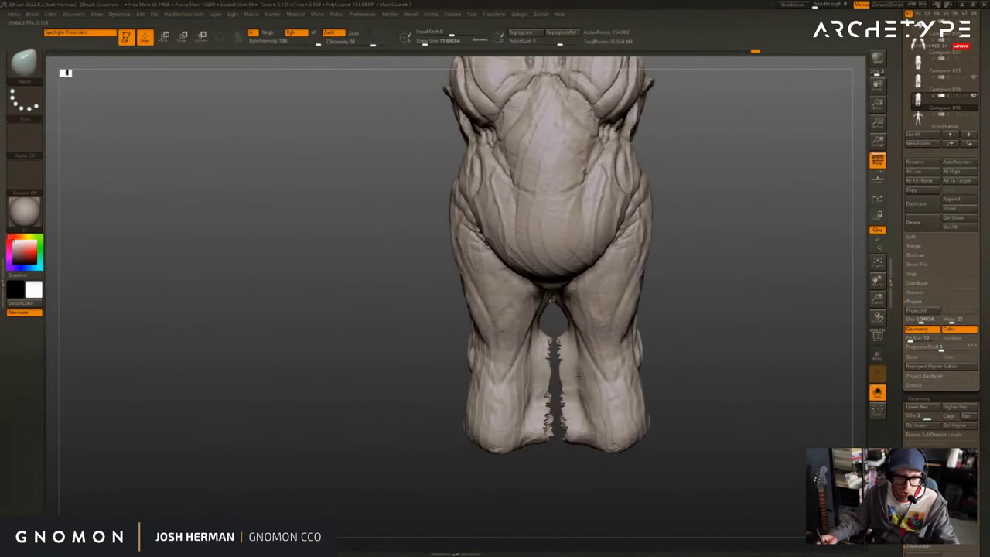
{"action": "left_click_drag", "start_coordinate": [560, 340], "coordinate": [565, 431], "text": "shift"}
{"action": "key", "text": "s"}
{"action": "left_click", "coordinate": [558, 360]}
{"action": "mouse_move", "coordinate": [700, 241]}
{"action": "left_mouse_down"}
{"action": "mouse_move", "coordinate": [734, 238]}
{"action": "mouse_move", "coordinate": [738, 349]}
{"action": "left_mouse_up"}
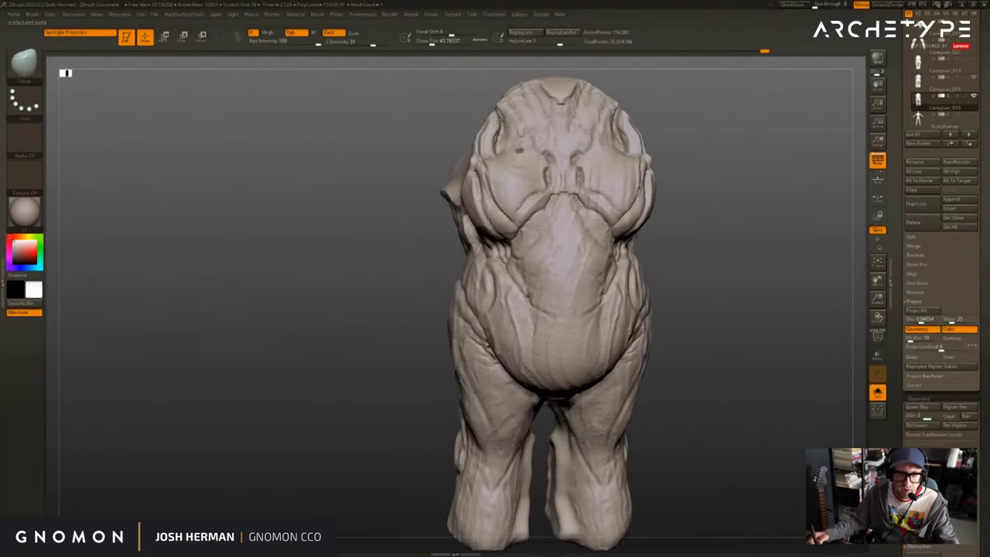
Raise the body copy to subdivision level 4, show the original body with it and project all detail.
{"action": "key", "text": "d"}
{"action": "left_click_drag", "start_coordinate": [816, 335], "coordinate": [844, 318]}
{"action": "left_click", "coordinate": [878, 392]}
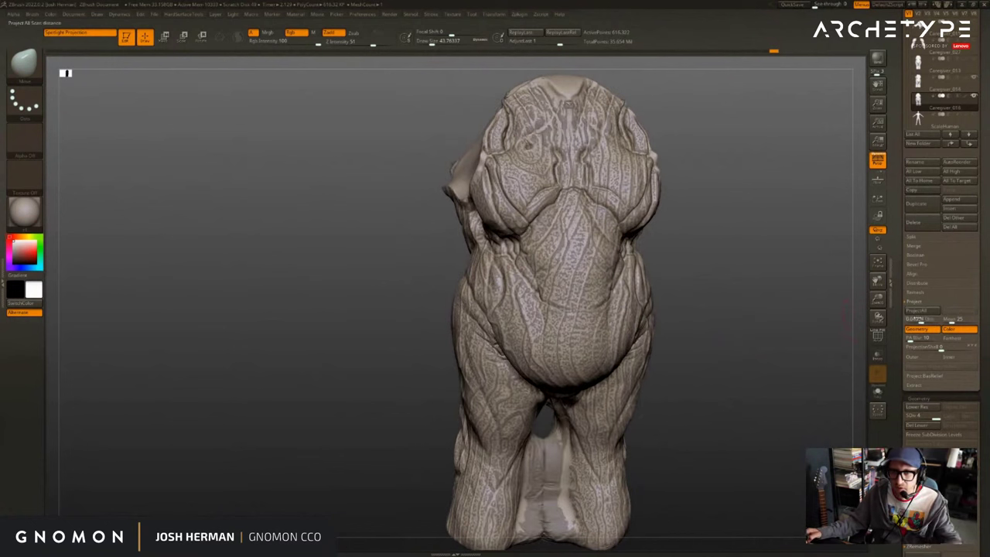
{"action": "left_click", "coordinate": [919, 311]}
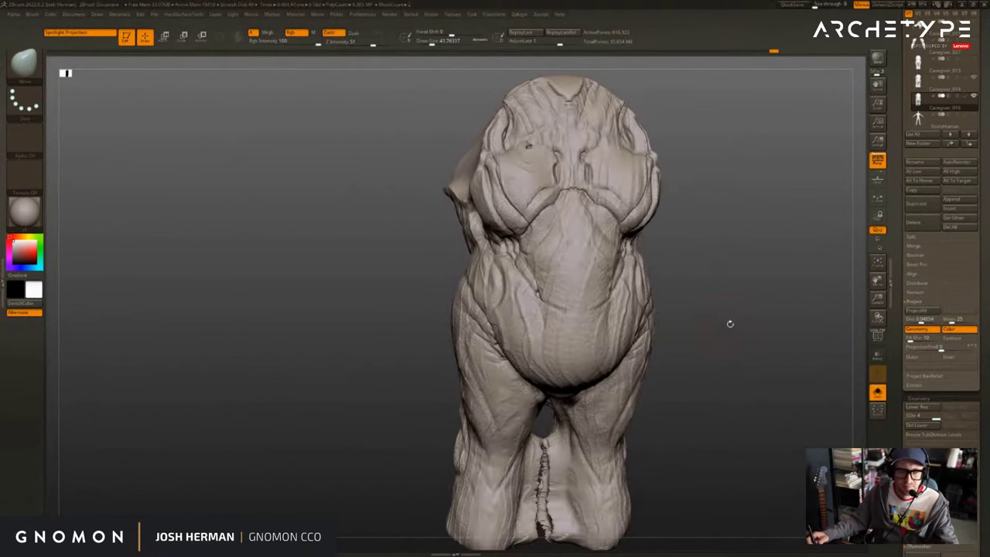
Step the body copy down through its lower subdivision levels and smooth the jagged projection edges along the inner lower legs.
{"action": "mouse_move", "coordinate": [730, 324]}
{"action": "left_mouse_down"}
{"action": "mouse_move", "coordinate": [713, 325]}
{"action": "mouse_move", "coordinate": [713, 262]}
{"action": "left_mouse_up"}
{"action": "mouse_move", "coordinate": [549, 379]}
{"action": "left_mouse_down", "text": "shift"}
{"action": "mouse_move", "coordinate": [553, 464]}
{"action": "mouse_move", "coordinate": [550, 438]}
{"action": "left_mouse_up", "text": "shift"}
{"action": "key", "text": "shift+d"}
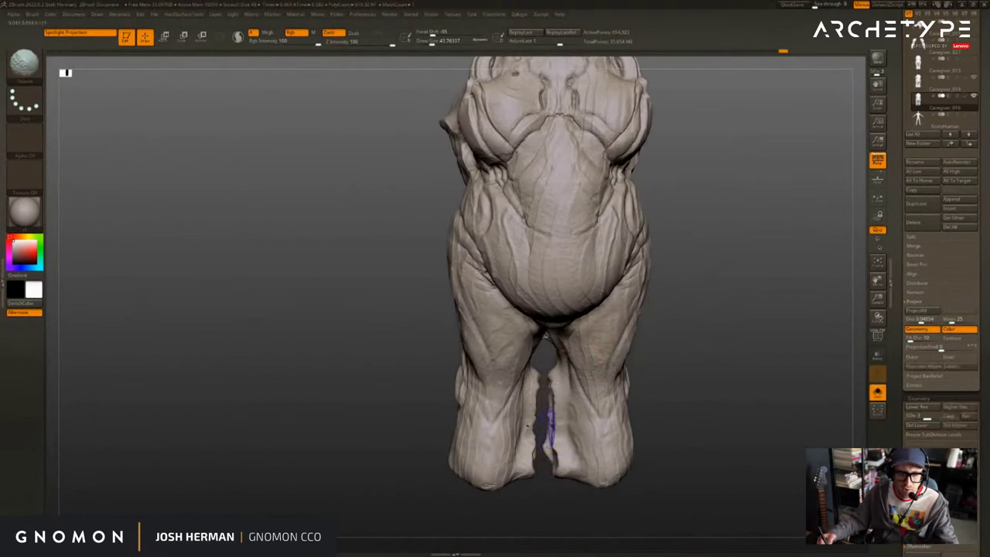
{"action": "key", "text": "shift+d"}
{"action": "mouse_move", "coordinate": [552, 399]}
{"action": "left_mouse_down", "text": "shift"}
{"action": "mouse_move", "coordinate": [553, 384]}
{"action": "mouse_move", "coordinate": [554, 455]}
{"action": "mouse_move", "coordinate": [553, 383]}
{"action": "mouse_move", "coordinate": [549, 461]}
{"action": "mouse_move", "coordinate": [554, 371]}
{"action": "mouse_move", "coordinate": [543, 311]}
{"action": "mouse_move", "coordinate": [584, 332]}
{"action": "mouse_move", "coordinate": [667, 312]}
{"action": "mouse_move", "coordinate": [681, 345]}
{"action": "mouse_move", "coordinate": [618, 340]}
{"action": "left_mouse_up", "text": "shift"}
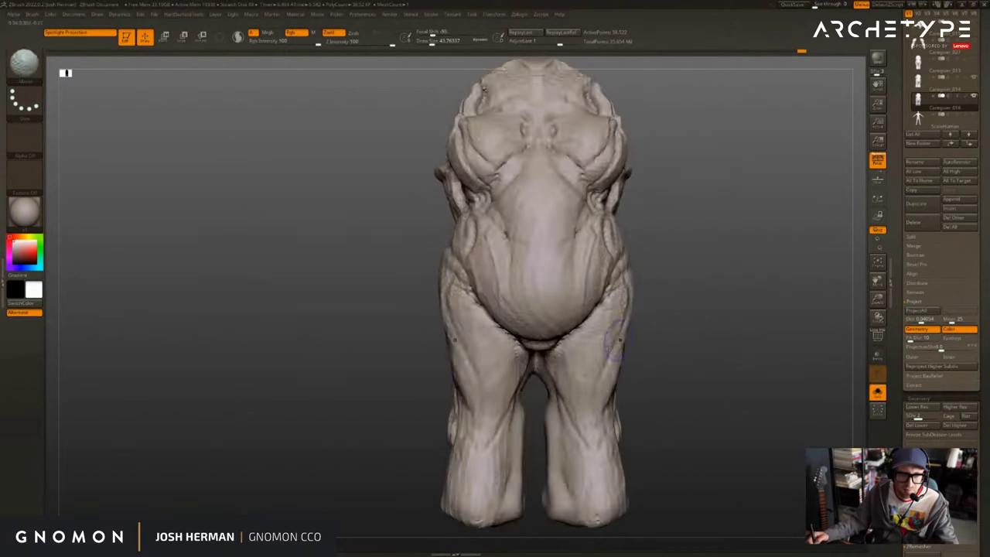
Return the body copy to subdivision level 4 and subdivide it to level 5.
{"action": "key", "text": "alt+s"}
{"action": "left_click_drag", "start_coordinate": [704, 339], "coordinate": [773, 315], "text": "alt"}
{"action": "key", "text": "d"}
{"action": "key", "text": "d"}
{"action": "key", "text": "alt+s"}
{"action": "key", "text": "ctrl+d"}
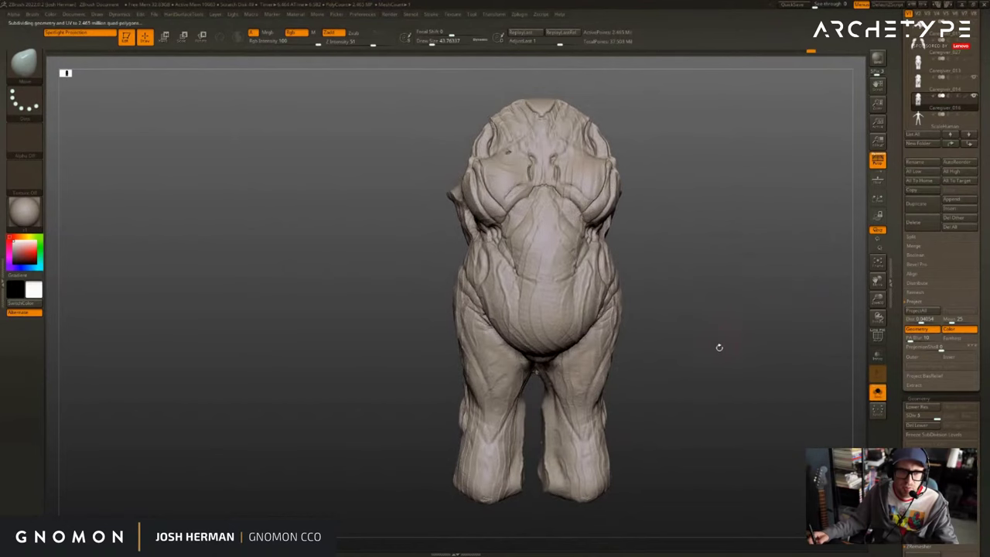
Show the original body with the level 5 copy and project all its detail onto the copy.
{"action": "left_click_drag", "start_coordinate": [720, 347], "coordinate": [749, 315]}
{"action": "key", "text": "alt+s"}
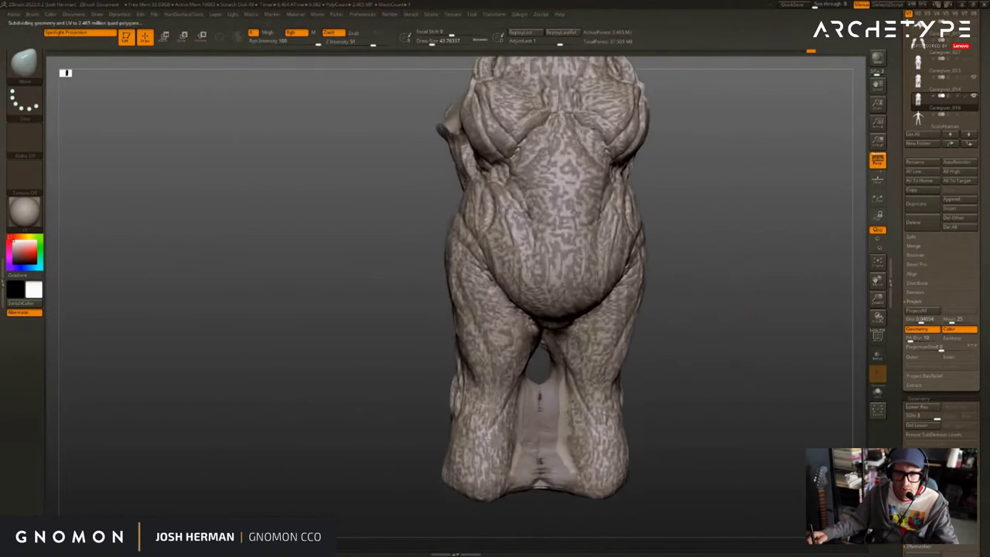
{"action": "left_click", "coordinate": [916, 311]}
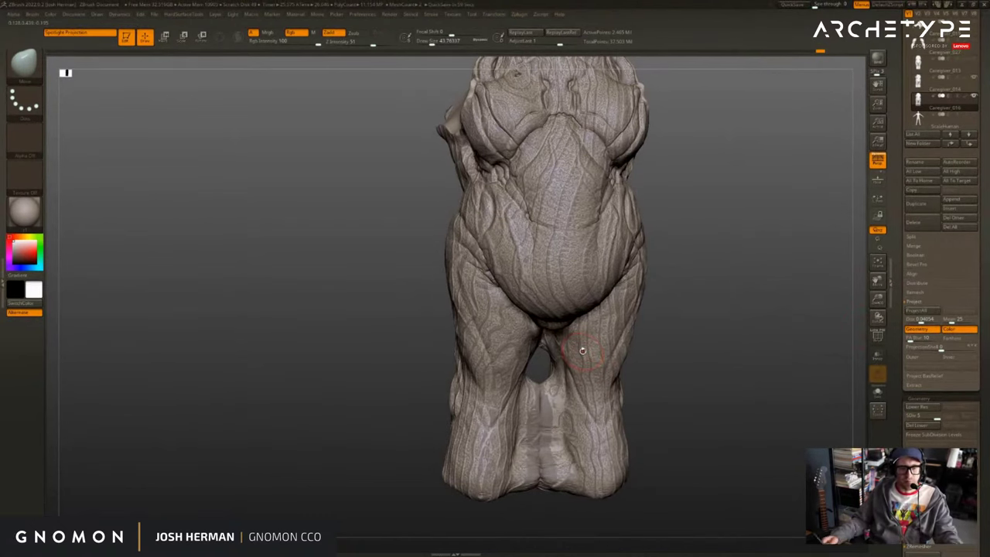
Lower the body copy's subdivision level, enlarge the brush to about 54 and smooth the projection errors between the lower legs.
{"action": "left_click_drag", "start_coordinate": [719, 362], "coordinate": [676, 321]}
{"action": "key", "text": "shift+d"}
{"action": "key", "text": "shift+d"}
{"action": "key", "text": "shift+s"}
{"action": "key", "text": "s"}
{"action": "left_click_drag", "start_coordinate": [535, 372], "coordinate": [539, 371]}
{"action": "mouse_move", "coordinate": [539, 379]}
{"action": "left_mouse_down", "text": "shift"}
{"action": "mouse_move", "coordinate": [538, 328]}
{"action": "mouse_move", "coordinate": [535, 435]}
{"action": "mouse_move", "coordinate": [546, 420]}
{"action": "left_mouse_up", "text": "shift"}
{"action": "left_click_drag", "start_coordinate": [541, 358], "coordinate": [551, 380], "text": "shift"}
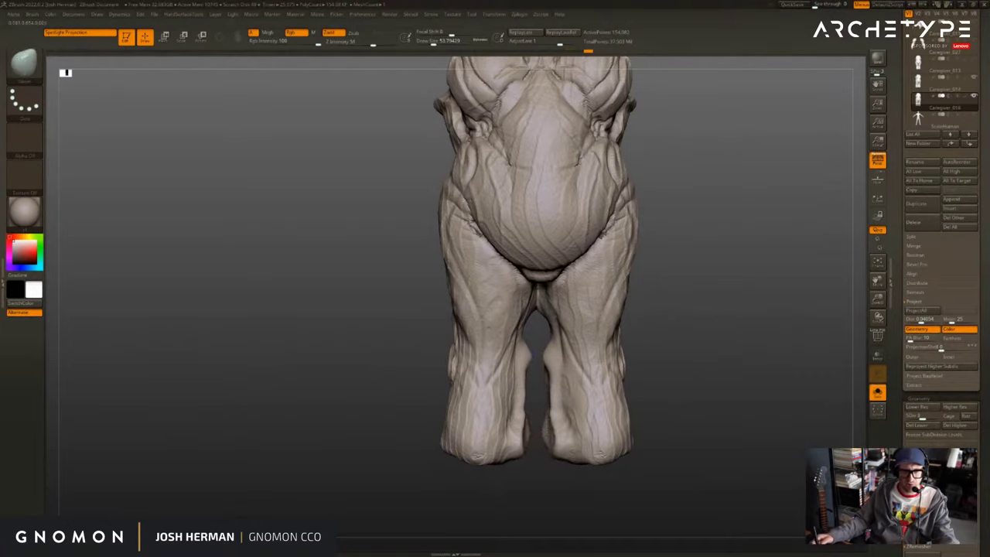
Smooth the inner legs further at several subdivision levels, then return the body copy to level 5.
{"action": "right_click_drag", "start_coordinate": [551, 381], "coordinate": [569, 379]}
{"action": "key", "text": "d"}
{"action": "key", "text": "d"}
{"action": "mouse_move", "coordinate": [550, 360]}
{"action": "left_mouse_down", "text": "shift"}
{"action": "mouse_move", "coordinate": [548, 378]}
{"action": "mouse_move", "coordinate": [540, 356]}
{"action": "mouse_move", "coordinate": [547, 441]}
{"action": "mouse_move", "coordinate": [540, 393]}
{"action": "mouse_move", "coordinate": [544, 435]}
{"action": "mouse_move", "coordinate": [559, 398]}
{"action": "left_mouse_up", "text": "shift"}
{"action": "key", "text": "shift+d"}
{"action": "key", "text": "shift+d"}
{"action": "key", "text": "d"}
{"action": "key", "text": "d"}
{"action": "mouse_move", "coordinate": [700, 380]}
{"action": "left_mouse_down"}
{"action": "mouse_move", "coordinate": [676, 387]}
{"action": "mouse_move", "coordinate": [678, 402]}
{"action": "left_mouse_up"}
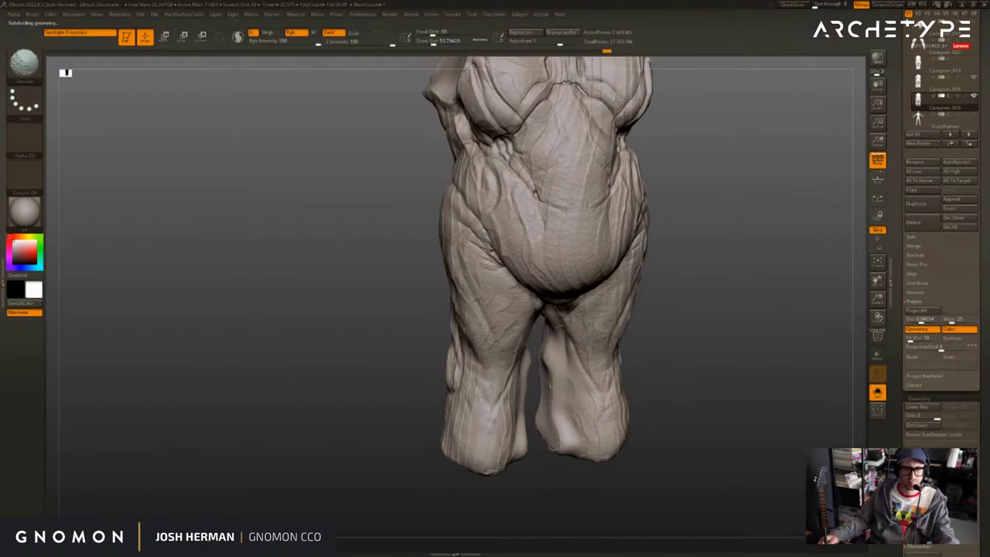
Examine the projected surface detail on the legs and crotch up close, comparing the copy with the original body.
{"action": "left_click_drag", "start_coordinate": [696, 359], "coordinate": [658, 361]}
{"action": "mouse_move", "coordinate": [746, 322]}
{"action": "left_mouse_down", "text": "alt"}
{"action": "mouse_move", "coordinate": [713, 396]}
{"action": "mouse_move", "coordinate": [758, 374]}
{"action": "left_mouse_up", "text": "alt"}
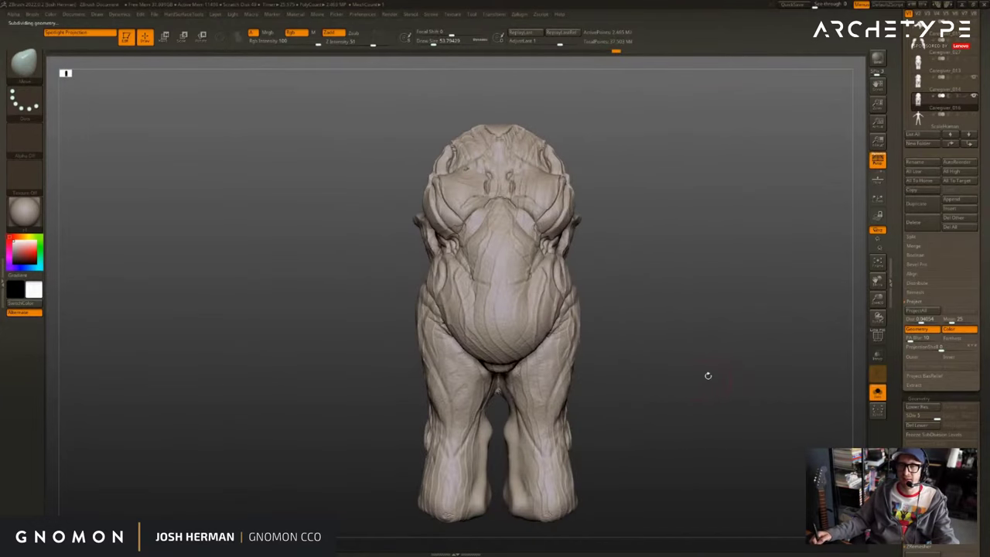
{"action": "left_click_drag", "start_coordinate": [695, 381], "coordinate": [697, 377], "text": "alt"}
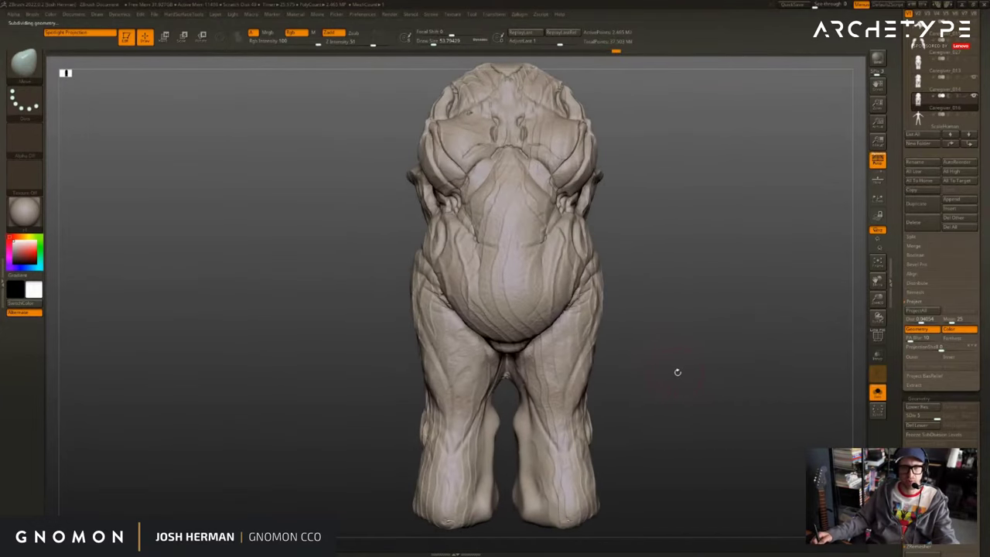
{"action": "left_click", "coordinate": [677, 371]}
{"action": "left_click", "coordinate": [701, 370]}
{"action": "left_click_drag", "start_coordinate": [746, 341], "coordinate": [817, 386]}
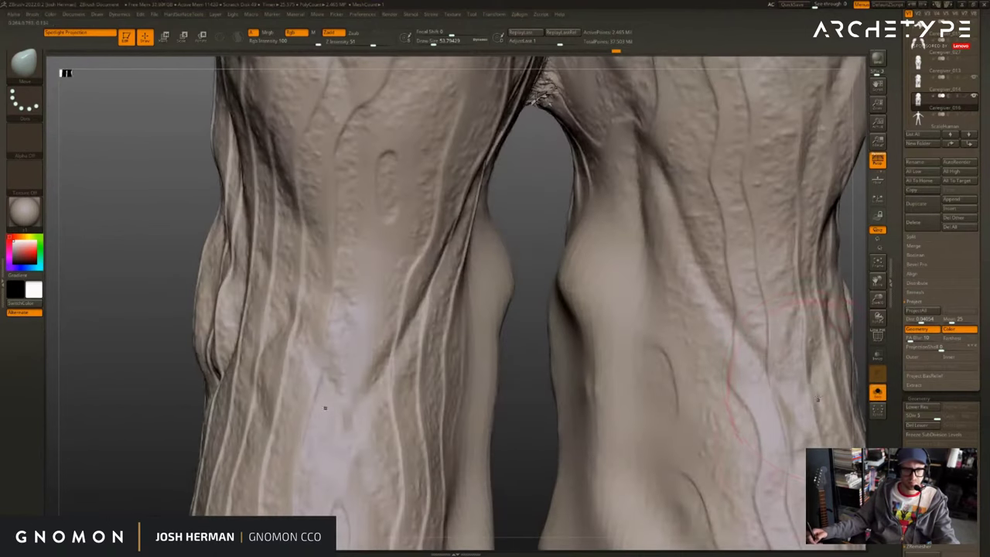
{"action": "key", "text": "alt+s"}
{"action": "left_click", "coordinate": [851, 308]}
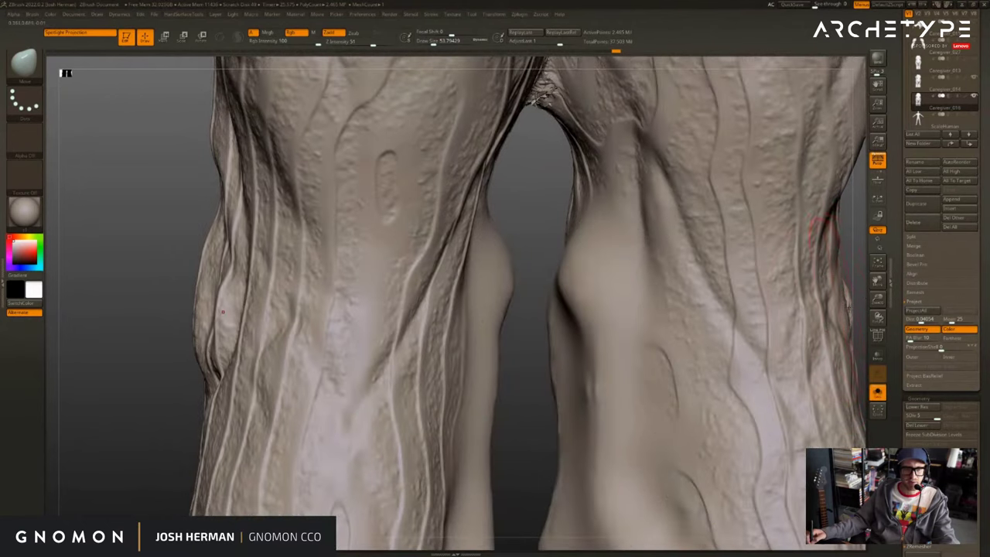
{"action": "left_click_drag", "start_coordinate": [864, 268], "coordinate": [843, 259], "text": "alt"}
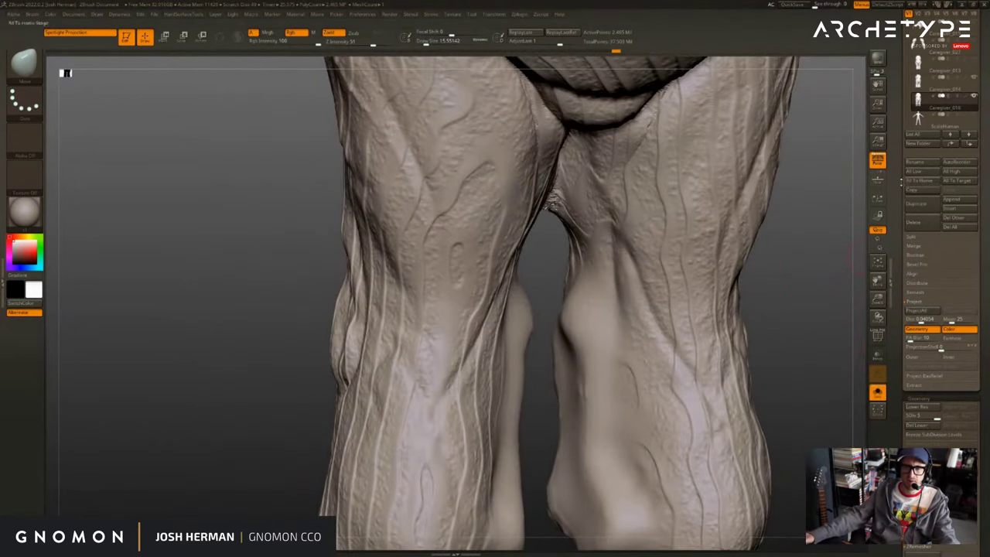
Smooth the rough seam between the upper thighs with a brush size of about 16 and subdivide the body copy once more.
{"action": "left_click_drag", "start_coordinate": [904, 184], "coordinate": [904, 348]}
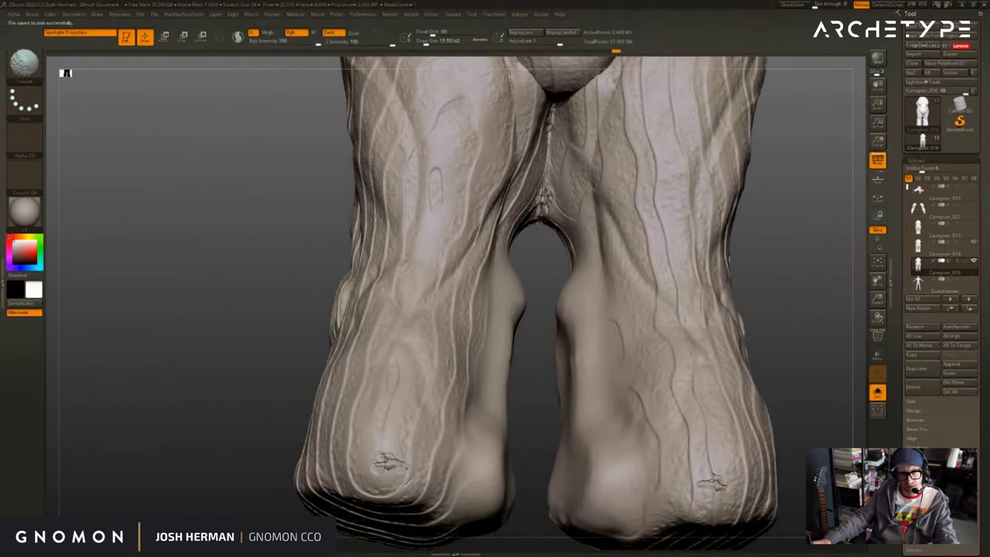
{"action": "mouse_move", "coordinate": [547, 172]}
{"action": "left_mouse_down", "text": "shift"}
{"action": "mouse_move", "coordinate": [542, 214]}
{"action": "mouse_move", "coordinate": [551, 115]}
{"action": "mouse_move", "coordinate": [550, 138]}
{"action": "left_mouse_up", "text": "shift"}
{"action": "mouse_move", "coordinate": [797, 232]}
{"action": "left_mouse_down"}
{"action": "mouse_move", "coordinate": [781, 294]}
{"action": "mouse_move", "coordinate": [735, 240]}
{"action": "left_mouse_up"}
{"action": "key", "text": "ctrl+d"}
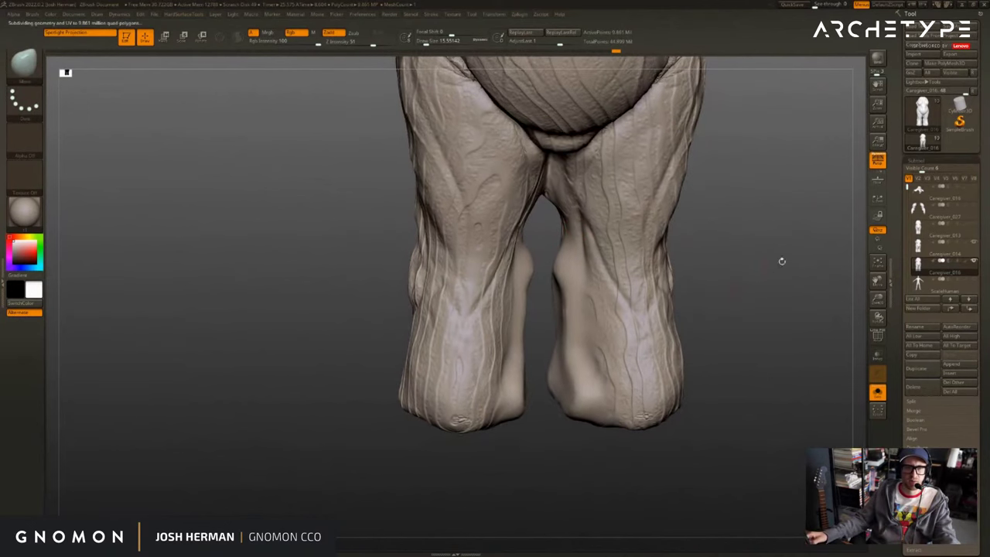
Show the original body together with the newly subdivided copy in preparation for another detail projection.
{"action": "left_click_drag", "start_coordinate": [782, 260], "coordinate": [776, 381], "text": "alt"}
{"action": "key", "text": "alt+s"}
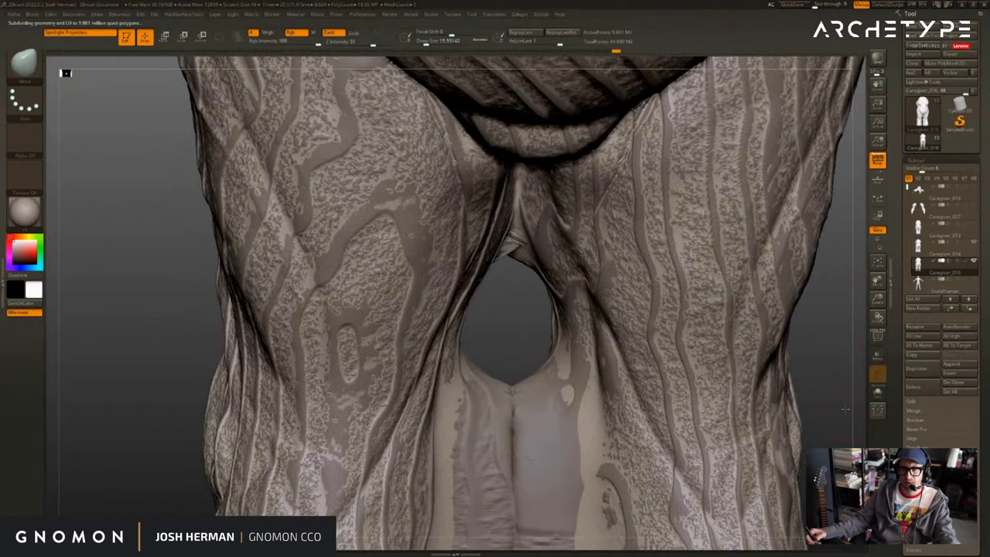
{"action": "left_click_drag", "start_coordinate": [846, 409], "coordinate": [775, 414], "text": "alt"}
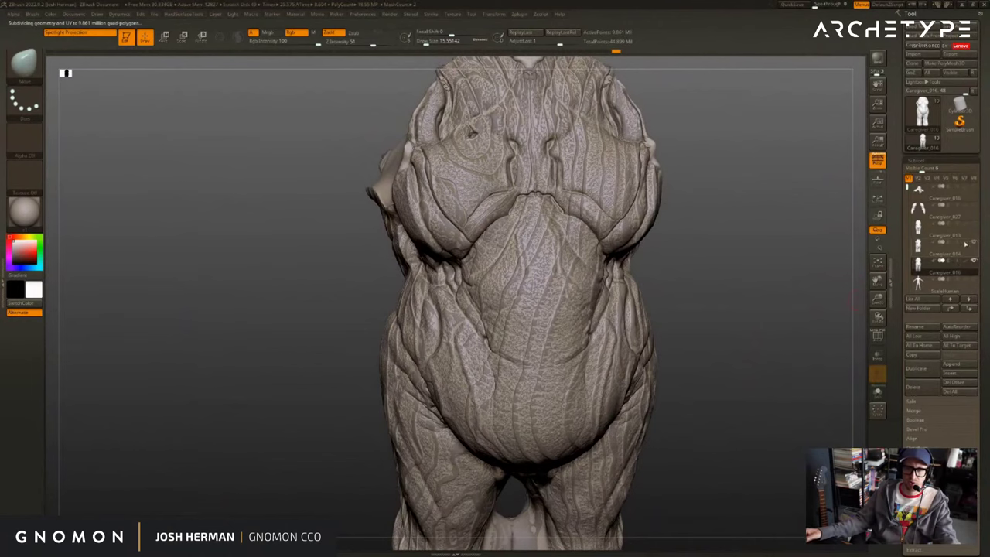
Isolate the Caregiver_016 body, switch to the Caregiver_014 source mesh and examine its torso and legs.
{"action": "key", "text": "alt+s"}
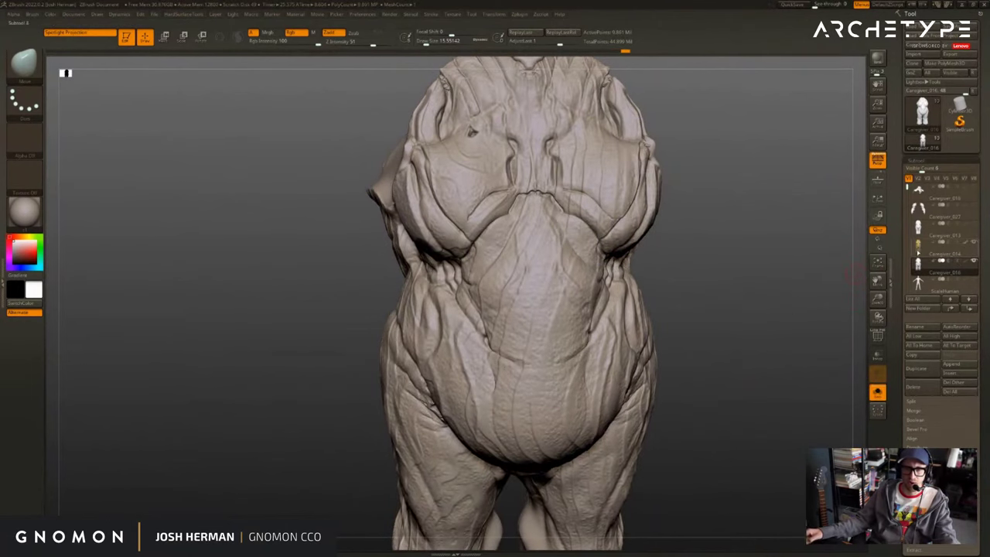
{"action": "left_click", "coordinate": [918, 253]}
{"action": "left_click_drag", "start_coordinate": [776, 294], "coordinate": [753, 299]}
{"action": "left_click_drag", "start_coordinate": [755, 340], "coordinate": [742, 272], "text": "alt"}
{"action": "mouse_move", "coordinate": [743, 290]}
{"action": "left_mouse_down"}
{"action": "mouse_move", "coordinate": [740, 305]}
{"action": "mouse_move", "coordinate": [809, 304]}
{"action": "mouse_move", "coordinate": [763, 302]}
{"action": "left_mouse_up"}
{"action": "mouse_move", "coordinate": [763, 302]}
{"action": "left_mouse_down", "text": "alt"}
{"action": "mouse_move", "coordinate": [763, 332]}
{"action": "mouse_move", "coordinate": [774, 330]}
{"action": "left_mouse_up", "text": "alt"}
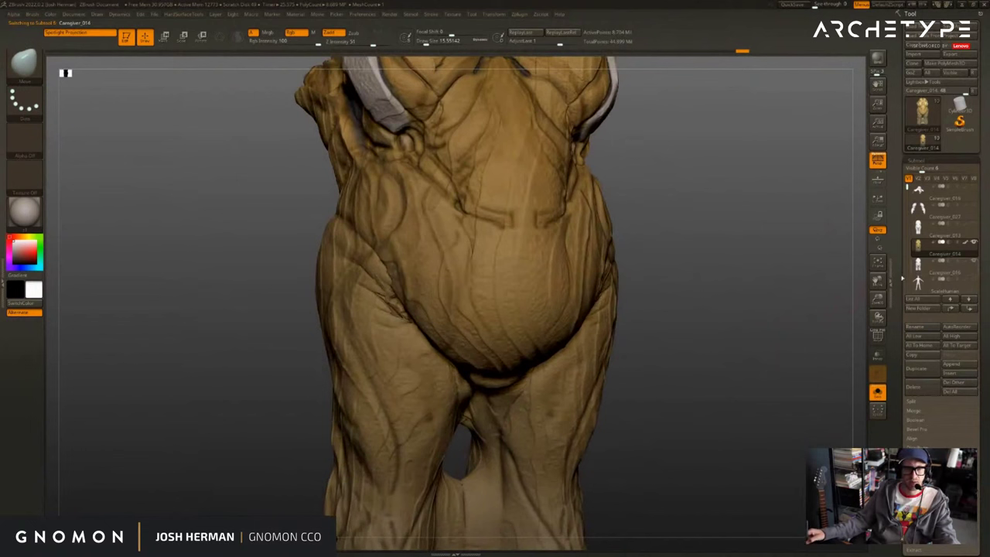
Reselect Caregiver_016, show it together with Caregiver_014 and project all visible subtools' detail onto it.
{"action": "left_click", "coordinate": [919, 267]}
{"action": "left_click", "coordinate": [974, 262]}
{"action": "key", "text": "shift+s"}
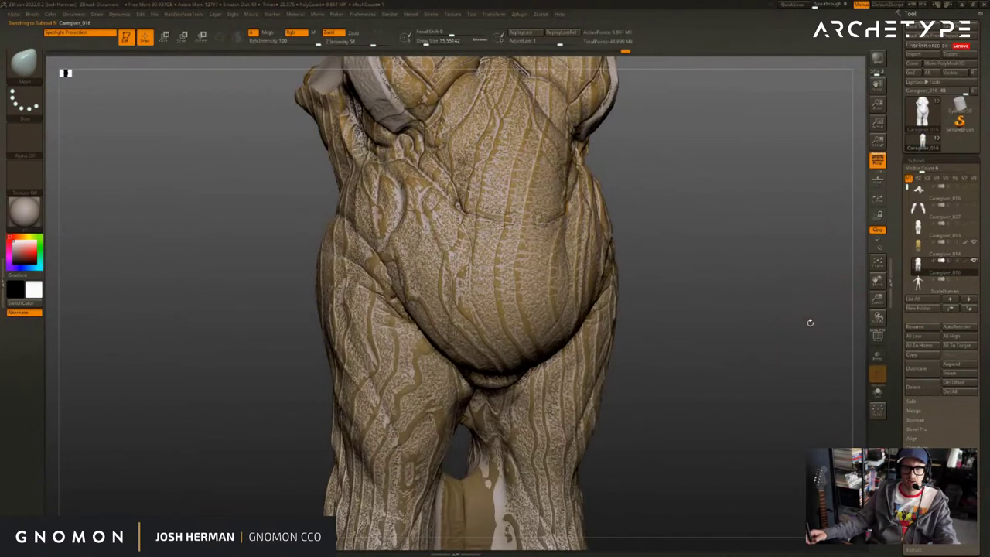
{"action": "left_click_drag", "start_coordinate": [809, 331], "coordinate": [794, 331], "text": "alt"}
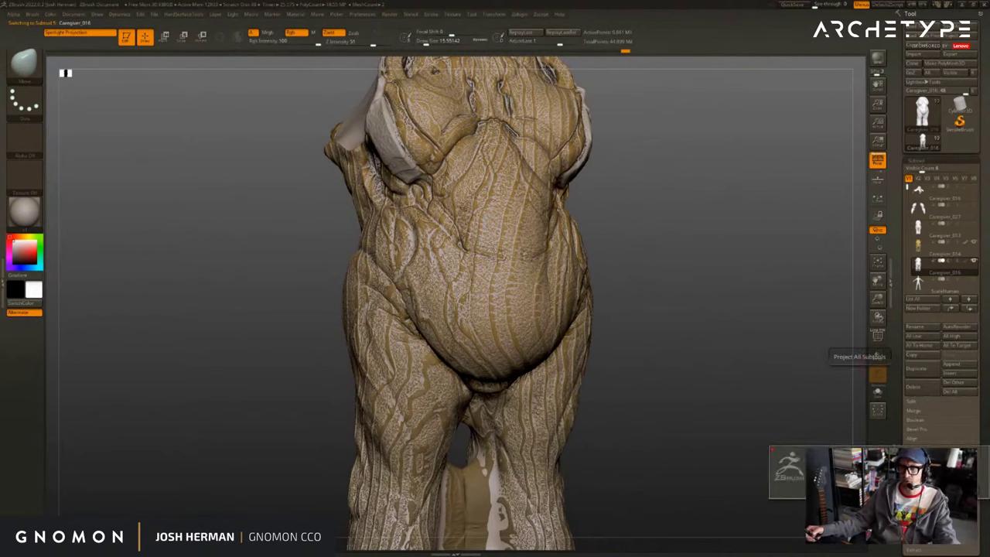
{"action": "left_click", "coordinate": [877, 486]}
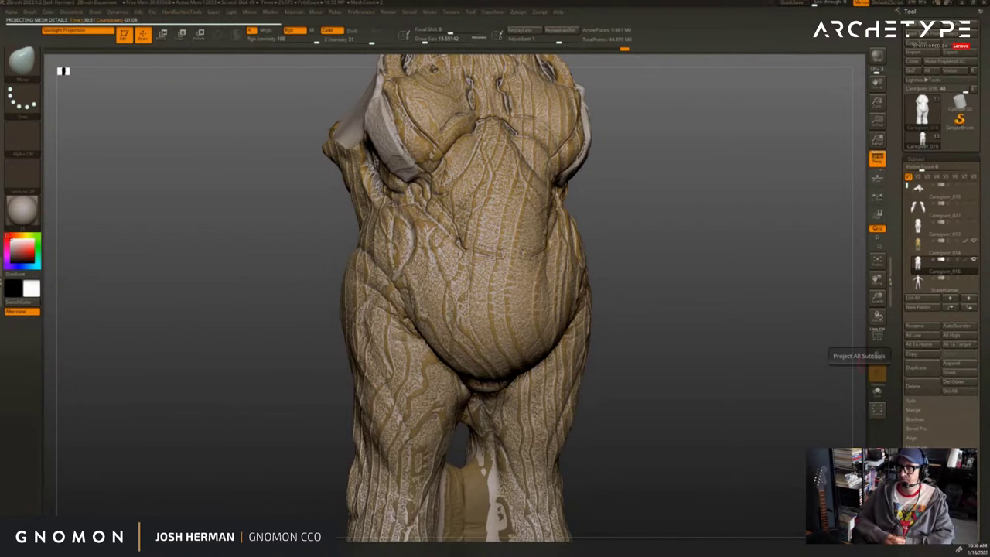
{"action": "left_click", "coordinate": [877, 356]}
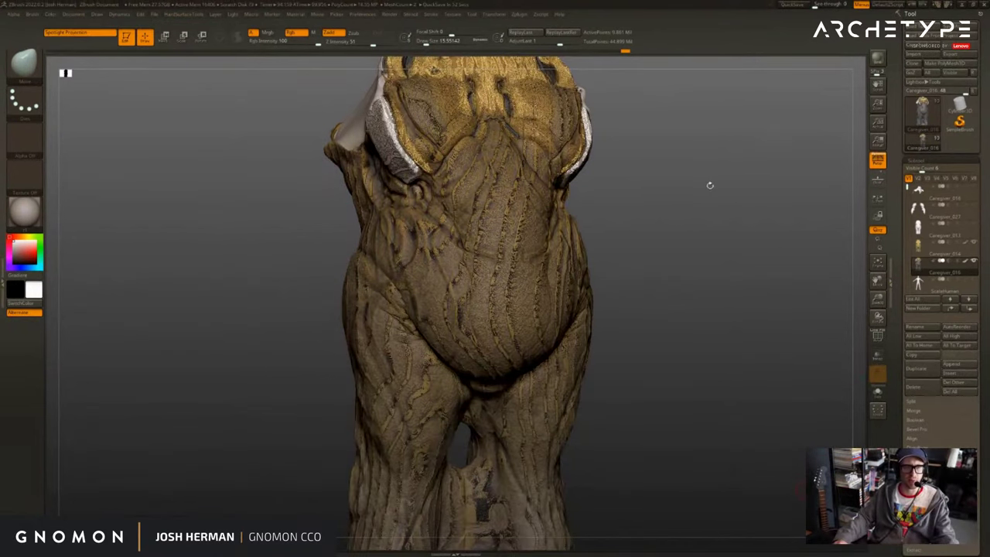
Compare the projected body with Caregiver_014, reselect Caregiver_016 and project the detail onto it again.
{"action": "left_click_drag", "start_coordinate": [710, 186], "coordinate": [704, 184]}
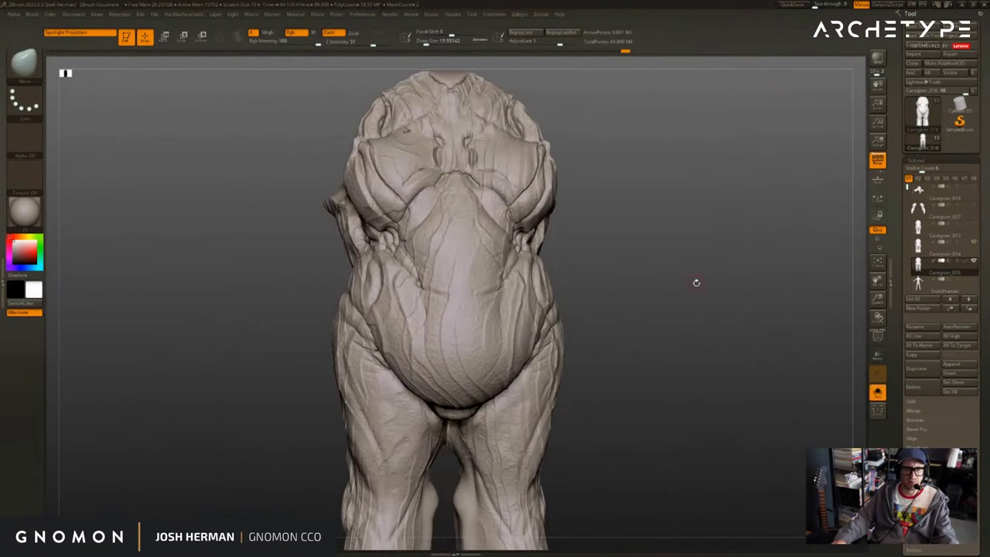
{"action": "left_click", "coordinate": [697, 282]}
{"action": "left_click", "coordinate": [912, 246]}
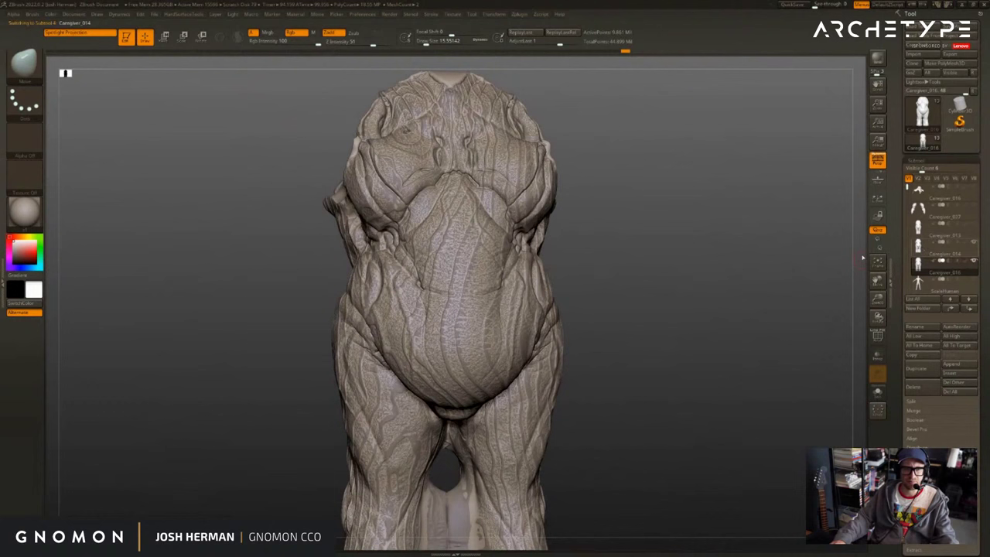
{"action": "left_click", "coordinate": [806, 256]}
{"action": "left_click", "coordinate": [814, 258]}
{"action": "left_click", "coordinate": [920, 269]}
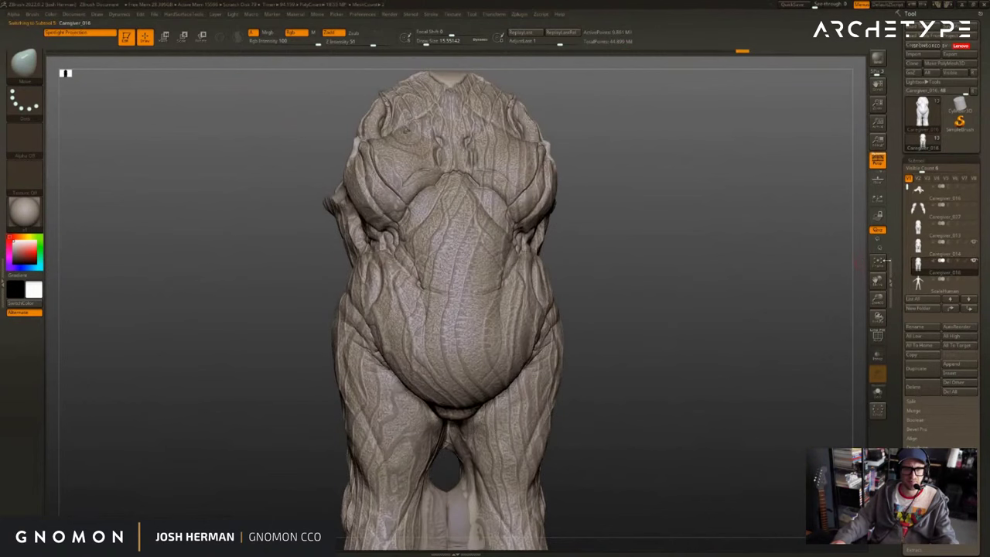
{"action": "left_click", "coordinate": [790, 322]}
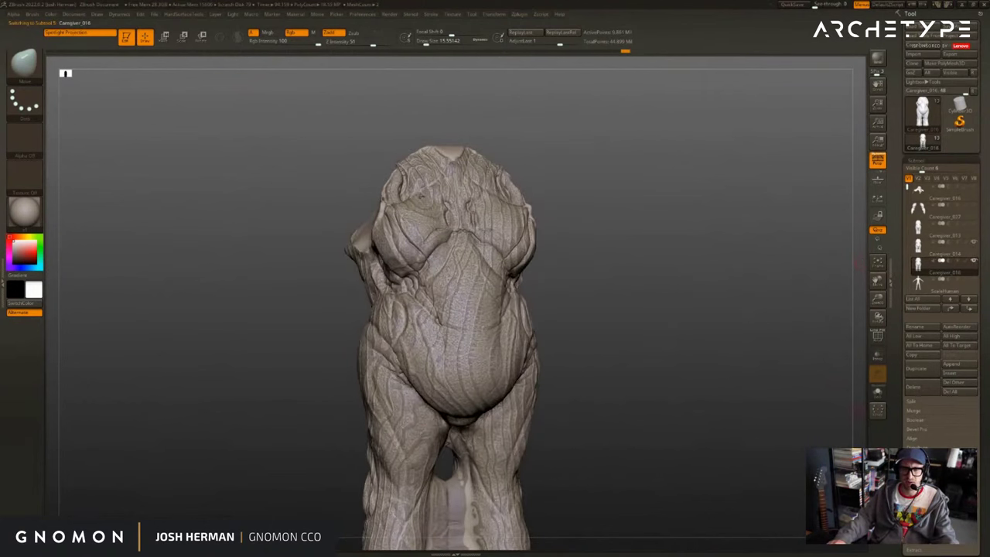
{"action": "mouse_move", "coordinate": [776, 426]}
{"action": "left_mouse_down", "text": "alt"}
{"action": "mouse_move", "coordinate": [767, 342]}
{"action": "mouse_move", "coordinate": [869, 400]}
{"action": "left_mouse_up", "text": "alt"}
{"action": "mouse_move", "coordinate": [821, 363]}
{"action": "left_mouse_down", "text": "alt"}
{"action": "mouse_move", "coordinate": [850, 410]}
{"action": "mouse_move", "coordinate": [782, 396]}
{"action": "mouse_move", "coordinate": [773, 379]}
{"action": "left_mouse_up", "text": "alt"}
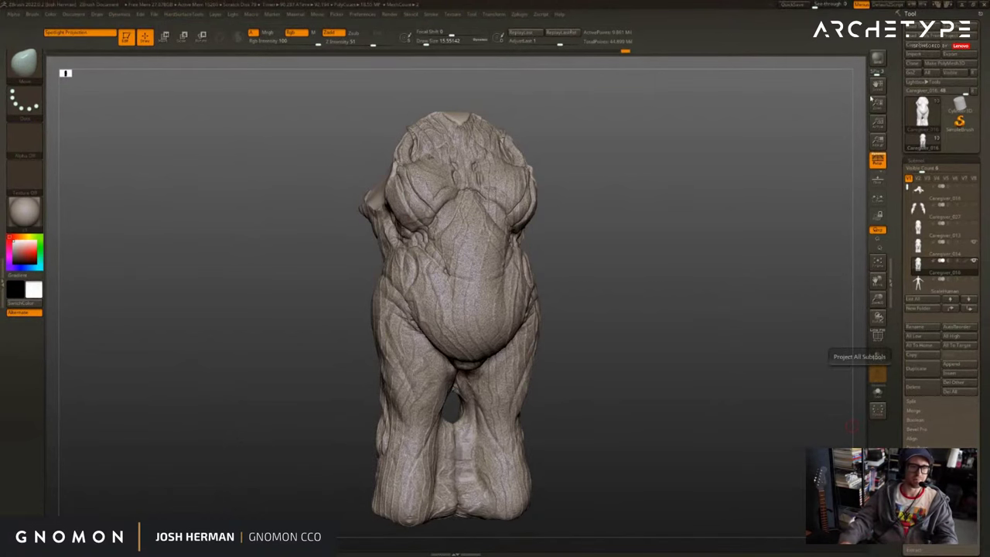
Isolate Caregiver_016, lower its subdivision level, enlarge the brush and smooth apart the webbing between the lower legs.
{"action": "mouse_move", "coordinate": [762, 263]}
{"action": "left_mouse_down"}
{"action": "mouse_move", "coordinate": [780, 263]}
{"action": "mouse_move", "coordinate": [692, 267]}
{"action": "mouse_move", "coordinate": [733, 268]}
{"action": "mouse_move", "coordinate": [768, 188]}
{"action": "mouse_move", "coordinate": [789, 331]}
{"action": "mouse_move", "coordinate": [786, 201]}
{"action": "left_mouse_up"}
{"action": "key", "text": "alt+s"}
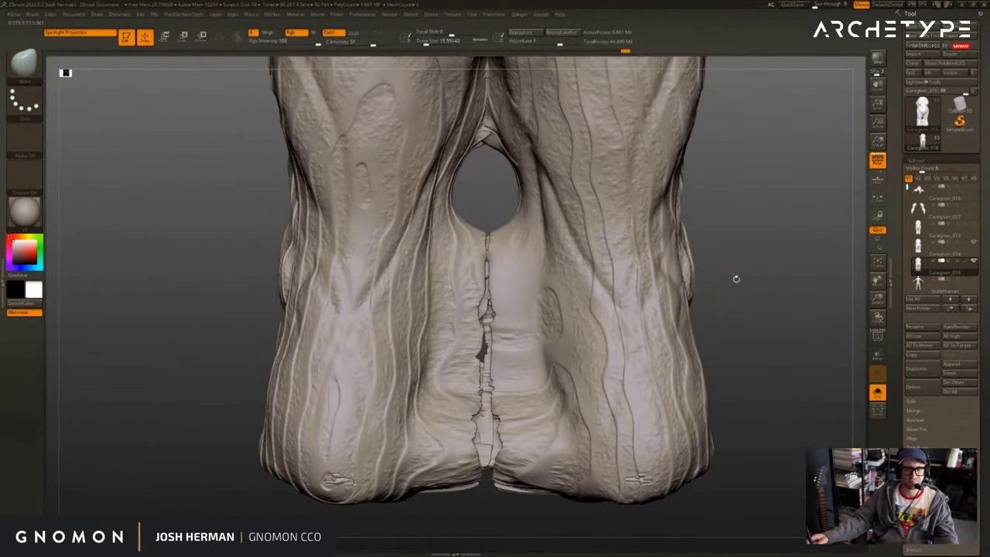
{"action": "left_click_drag", "start_coordinate": [736, 279], "coordinate": [725, 252], "text": "alt"}
{"action": "key", "text": "shift+d"}
{"action": "key", "text": "shift+d"}
{"action": "key", "text": "shift+d"}
{"action": "key", "text": "s"}
{"action": "mouse_move", "coordinate": [491, 304]}
{"action": "left_mouse_down"}
{"action": "mouse_move", "coordinate": [477, 318]}
{"action": "mouse_move", "coordinate": [477, 294]}
{"action": "mouse_move", "coordinate": [482, 304]}
{"action": "left_mouse_up"}
{"action": "key", "text": "s"}
{"action": "mouse_move", "coordinate": [477, 352]}
{"action": "left_mouse_down", "text": "shift"}
{"action": "mouse_move", "coordinate": [472, 308]}
{"action": "mouse_move", "coordinate": [469, 422]}
{"action": "mouse_move", "coordinate": [451, 421]}
{"action": "mouse_move", "coordinate": [467, 461]}
{"action": "mouse_move", "coordinate": [476, 409]}
{"action": "left_mouse_up", "text": "shift"}
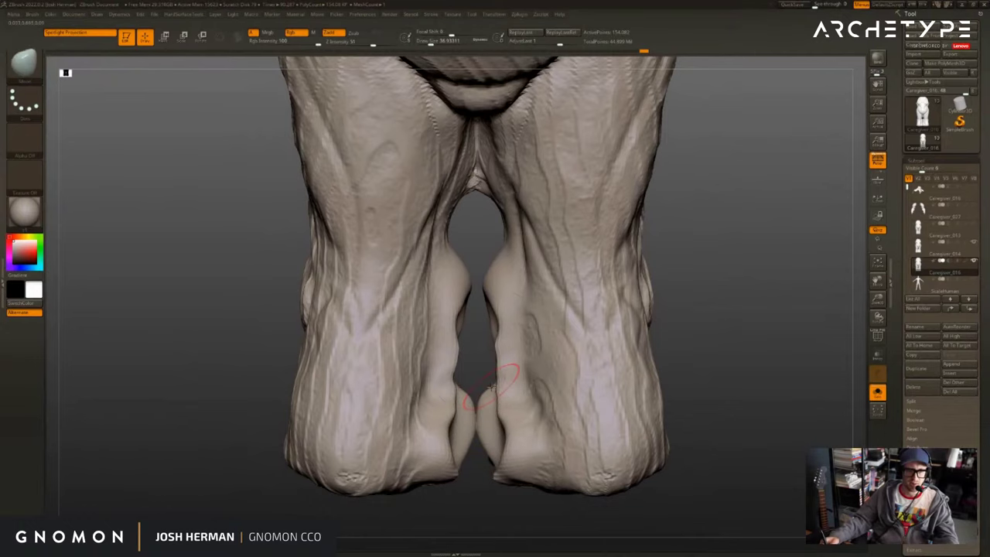
Shrink the brush, go down one more subdivision level and smooth the bulges along the inner lower legs.
{"action": "key", "text": "s"}
{"action": "left_click_drag", "start_coordinate": [513, 379], "coordinate": [518, 379]}
{"action": "key", "text": "shift"}
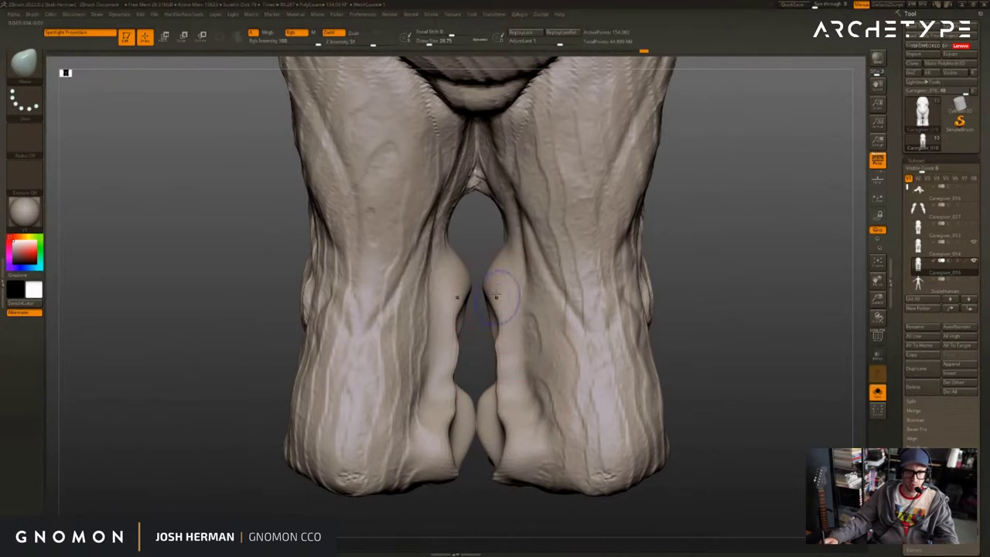
{"action": "key", "text": "shift+d"}
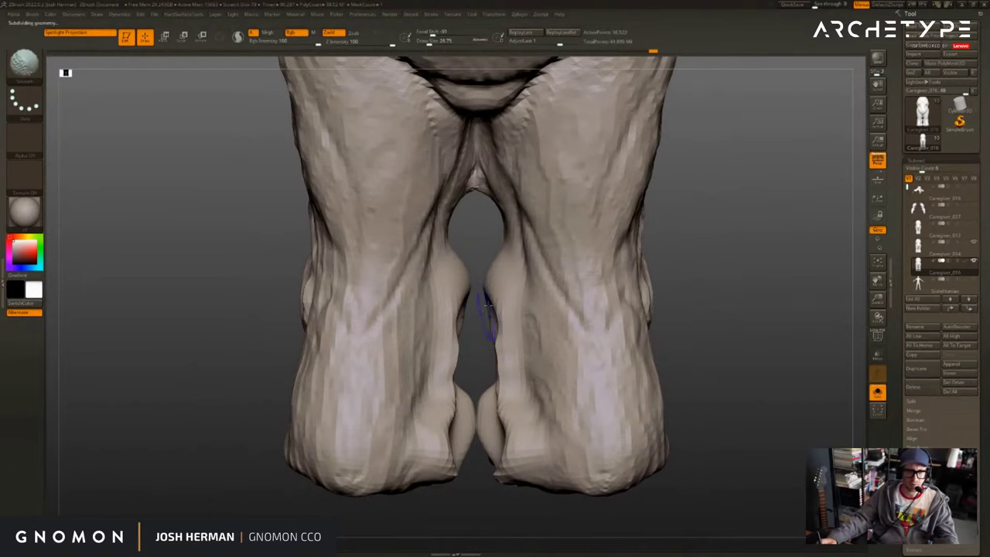
{"action": "mouse_move", "coordinate": [488, 291]}
{"action": "left_mouse_down", "text": "shift"}
{"action": "mouse_move", "coordinate": [514, 467]}
{"action": "mouse_move", "coordinate": [486, 422]}
{"action": "mouse_move", "coordinate": [486, 443]}
{"action": "left_mouse_up", "text": "shift"}
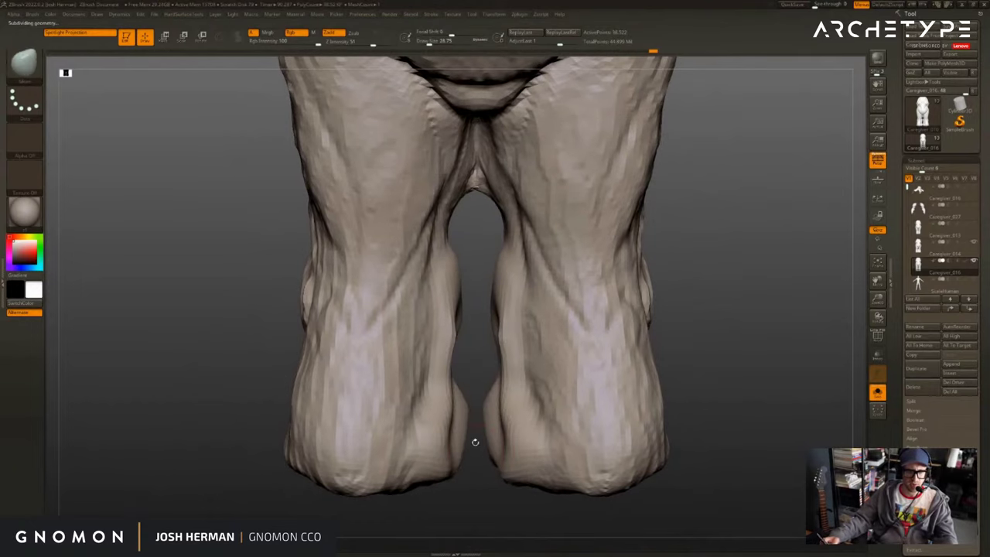
Load the Smooth Stronger brush as the smoothing brush.
{"action": "key", "text": "comma"}
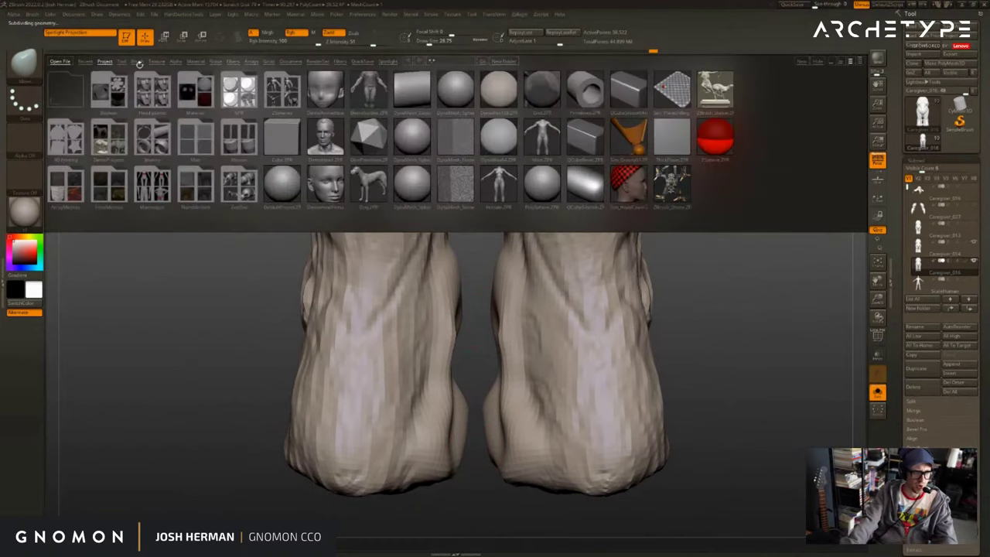
{"action": "left_click", "coordinate": [137, 62]}
{"action": "double_click", "coordinate": [377, 203]}
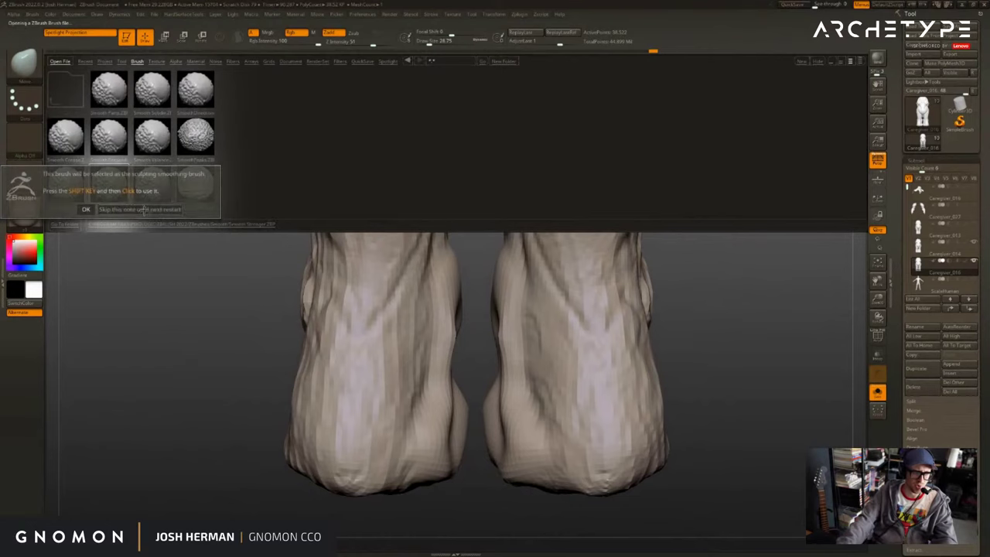
{"action": "left_click", "coordinate": [132, 209]}
Even out the inner lower legs with the stronger smoothing, continuing one subdivision level higher.
{"action": "left_click_drag", "start_coordinate": [474, 306], "coordinate": [491, 319]}
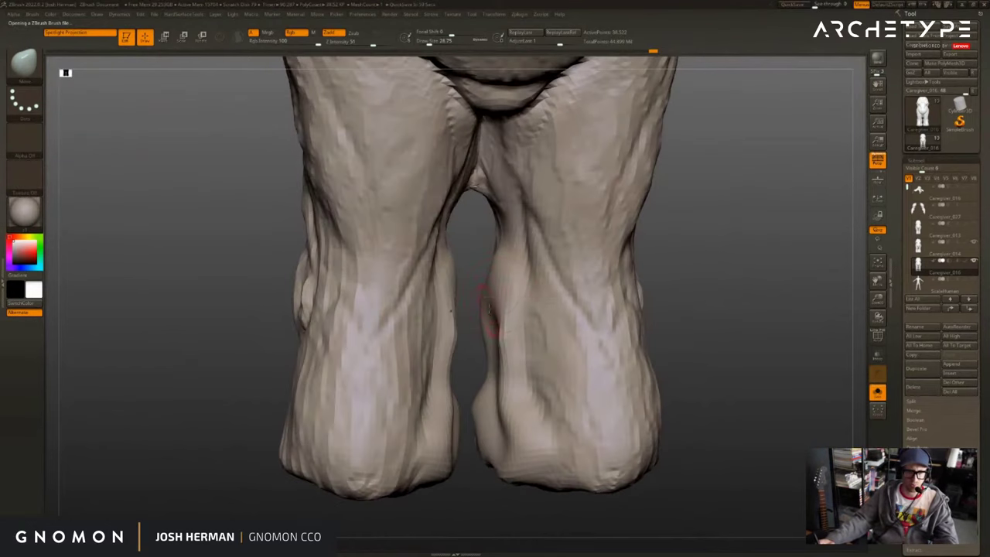
{"action": "mouse_move", "coordinate": [503, 280]}
{"action": "left_mouse_down", "text": "shift"}
{"action": "mouse_move", "coordinate": [493, 316]}
{"action": "mouse_move", "coordinate": [505, 444]}
{"action": "mouse_move", "coordinate": [486, 417]}
{"action": "mouse_move", "coordinate": [499, 437]}
{"action": "mouse_move", "coordinate": [477, 426]}
{"action": "mouse_move", "coordinate": [482, 467]}
{"action": "left_mouse_up", "text": "shift"}
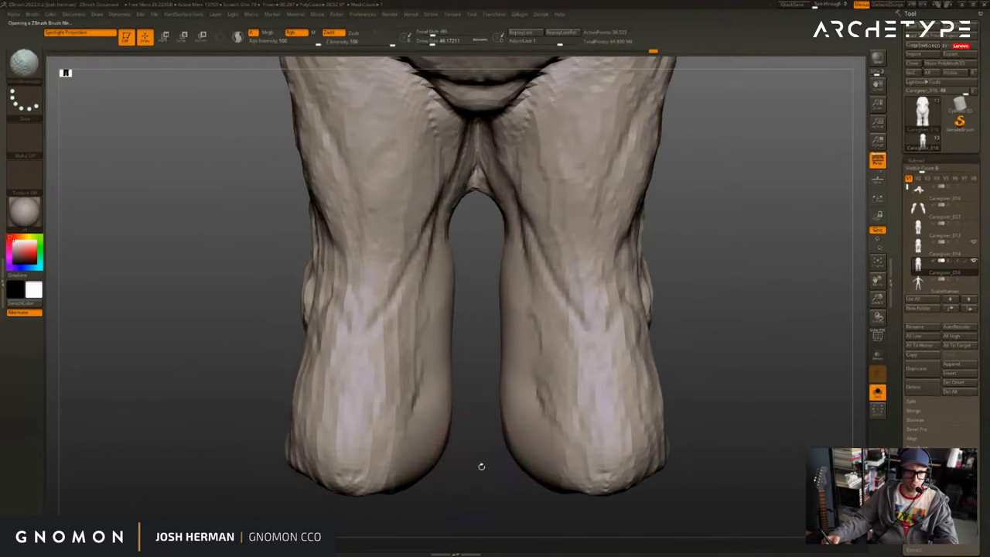
{"action": "key", "text": "d"}
{"action": "mouse_move", "coordinate": [455, 287]}
{"action": "left_mouse_down", "text": "shift"}
{"action": "mouse_move", "coordinate": [442, 441]}
{"action": "mouse_move", "coordinate": [451, 426]}
{"action": "left_mouse_up", "text": "shift"}
{"action": "left_click_drag", "start_coordinate": [473, 335], "coordinate": [494, 346]}
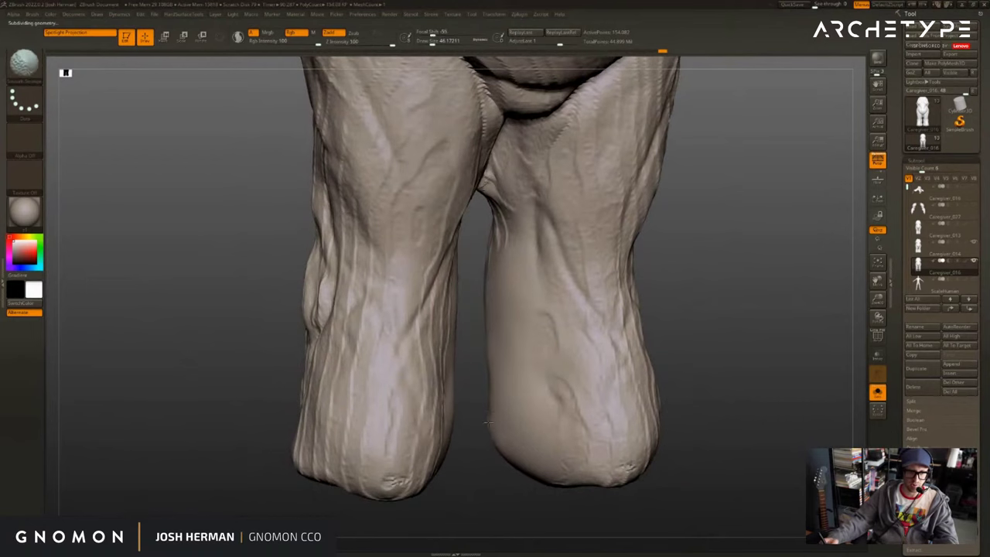
Go up through the subdivision levels, smoothing away the spiky projection artifacts along the inner lower legs.
{"action": "key", "text": "d"}
{"action": "left_click_drag", "start_coordinate": [694, 278], "coordinate": [681, 280]}
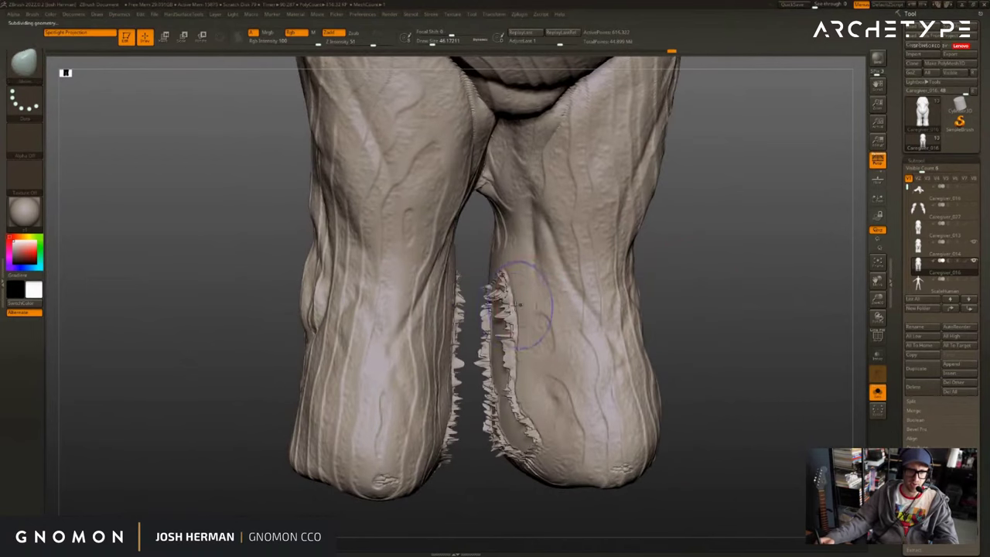
{"action": "mouse_move", "coordinate": [509, 294]}
{"action": "left_mouse_down", "text": "shift"}
{"action": "mouse_move", "coordinate": [492, 340]}
{"action": "mouse_move", "coordinate": [491, 418]}
{"action": "left_mouse_up", "text": "shift"}
{"action": "mouse_move", "coordinate": [510, 356]}
{"action": "left_mouse_down", "text": "shift"}
{"action": "mouse_move", "coordinate": [511, 445]}
{"action": "mouse_move", "coordinate": [528, 445]}
{"action": "left_mouse_up", "text": "shift"}
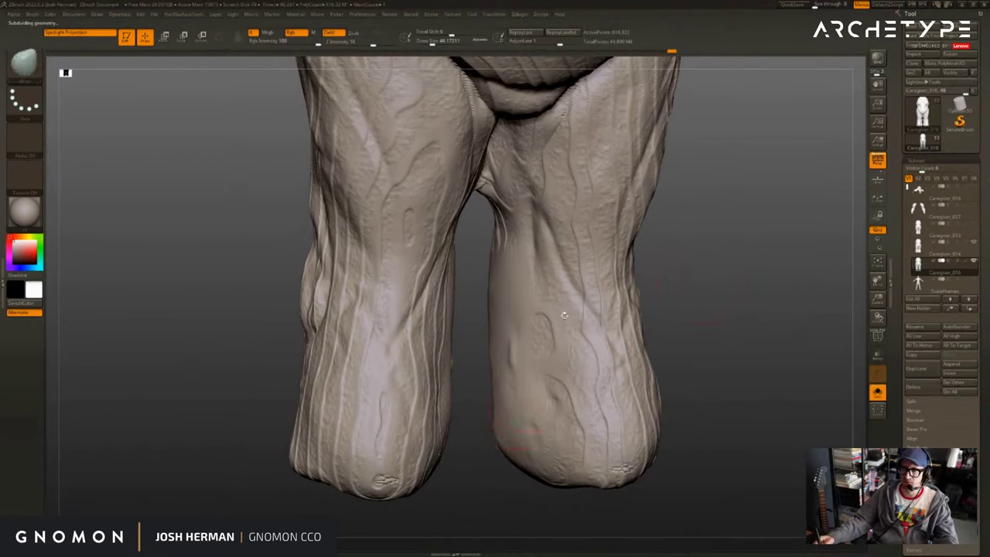
{"action": "key", "text": "d"}
{"action": "mouse_move", "coordinate": [500, 309]}
{"action": "left_mouse_down", "text": "shift"}
{"action": "mouse_move", "coordinate": [503, 403]}
{"action": "mouse_move", "coordinate": [516, 449]}
{"action": "left_mouse_up", "text": "shift"}
{"action": "key", "text": "d"}
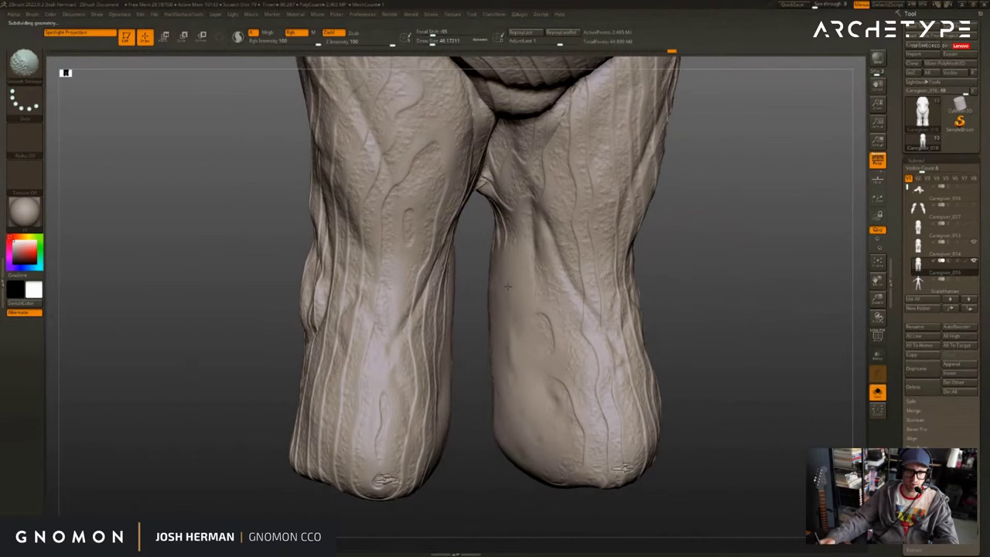
Smooth the remaining unevenness on the inner lower legs at the highest subdivision level.
{"action": "left_click_drag", "start_coordinate": [698, 271], "coordinate": [689, 253]}
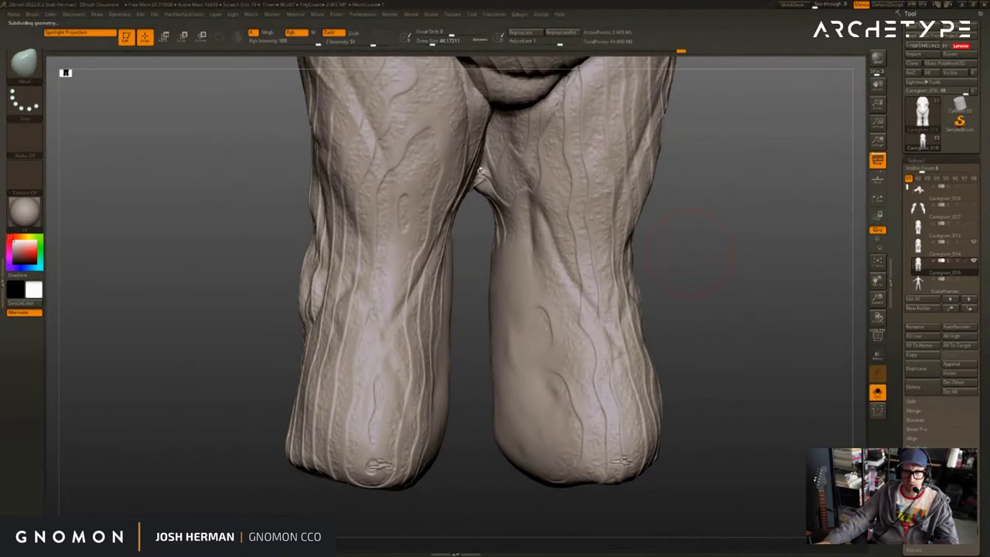
{"action": "key", "text": "d"}
{"action": "mouse_move", "coordinate": [500, 288]}
{"action": "left_mouse_down", "text": "shift"}
{"action": "mouse_move", "coordinate": [513, 449]}
{"action": "mouse_move", "coordinate": [494, 383]}
{"action": "left_mouse_up", "text": "shift"}
{"action": "left_click_drag", "start_coordinate": [497, 341], "coordinate": [489, 358], "text": "shift"}
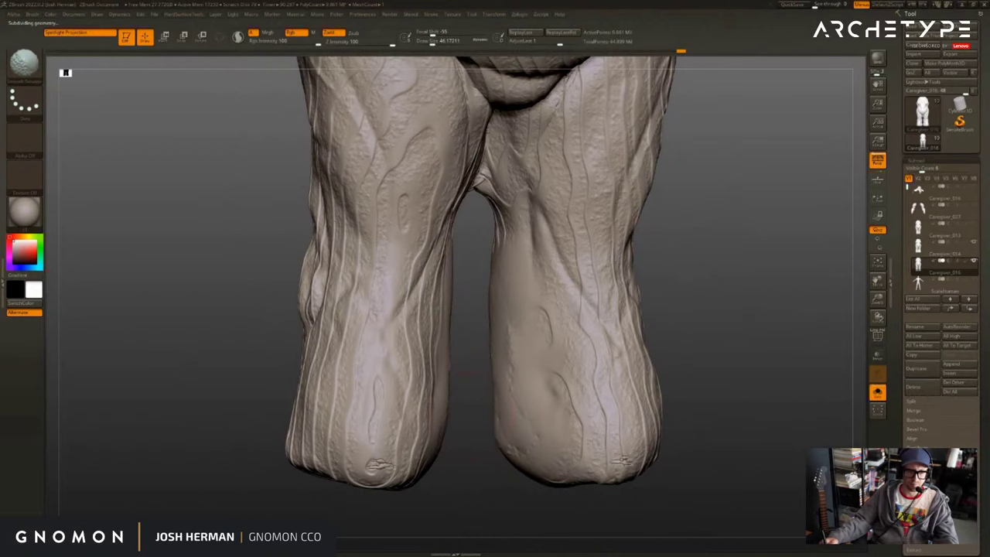
{"action": "mouse_move", "coordinate": [469, 398]}
{"action": "left_mouse_down"}
{"action": "mouse_move", "coordinate": [503, 408]}
{"action": "mouse_move", "coordinate": [517, 321]}
{"action": "left_mouse_up"}
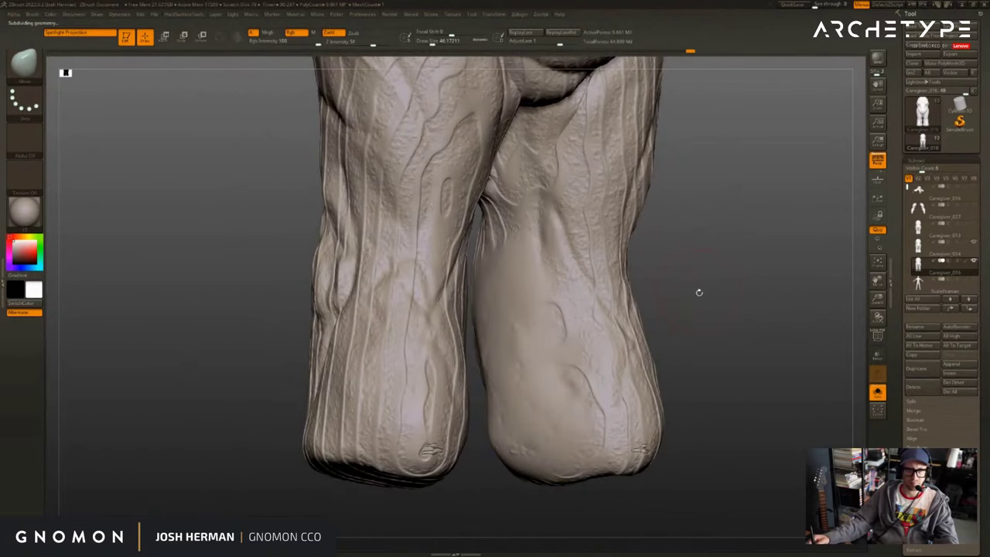
{"action": "mouse_move", "coordinate": [702, 284]}
{"action": "left_mouse_down"}
{"action": "mouse_move", "coordinate": [738, 287]}
{"action": "mouse_move", "coordinate": [717, 291]}
{"action": "left_mouse_up"}
Lower the subdivision level several steps, resize the brush and smooth the crotch bridge between the thighs.
{"action": "mouse_move", "coordinate": [735, 256]}
{"action": "left_mouse_down", "text": "alt"}
{"action": "mouse_move", "coordinate": [707, 390]}
{"action": "mouse_move", "coordinate": [655, 372]}
{"action": "left_mouse_up", "text": "alt"}
{"action": "key", "text": "shift+d"}
{"action": "key", "text": "shift+d"}
{"action": "left_click_drag", "start_coordinate": [444, 309], "coordinate": [434, 234]}
{"action": "key", "text": "shift+d"}
{"action": "key", "text": "shift+d"}
{"action": "key", "text": "shift+d"}
{"action": "key", "text": "s"}
{"action": "left_click_drag", "start_coordinate": [437, 232], "coordinate": [436, 223], "text": "shift"}
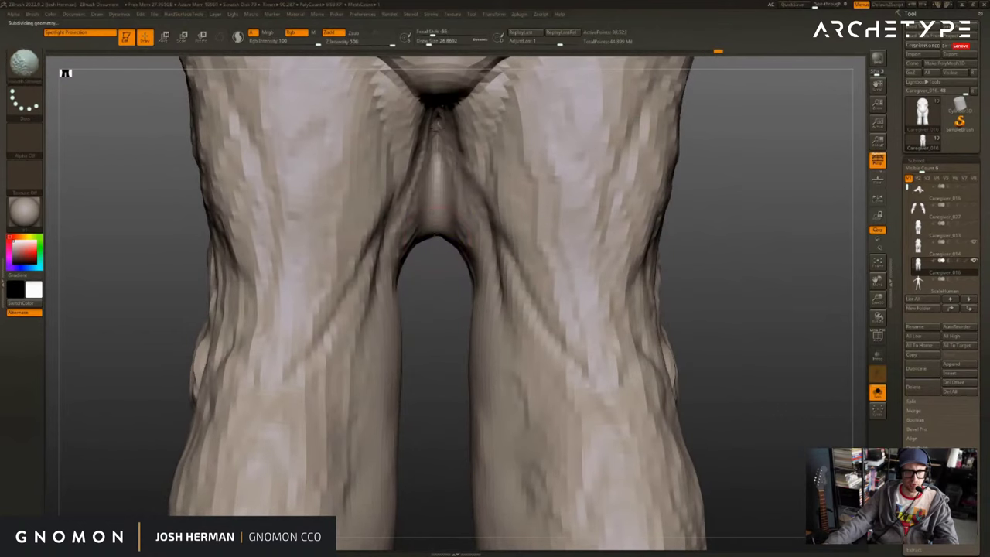
Raise the subdivision level back to the highest while smoothing the pinched geometry at the crotch.
{"action": "key", "text": "d"}
{"action": "left_click_drag", "start_coordinate": [438, 222], "coordinate": [423, 231], "text": "shift"}
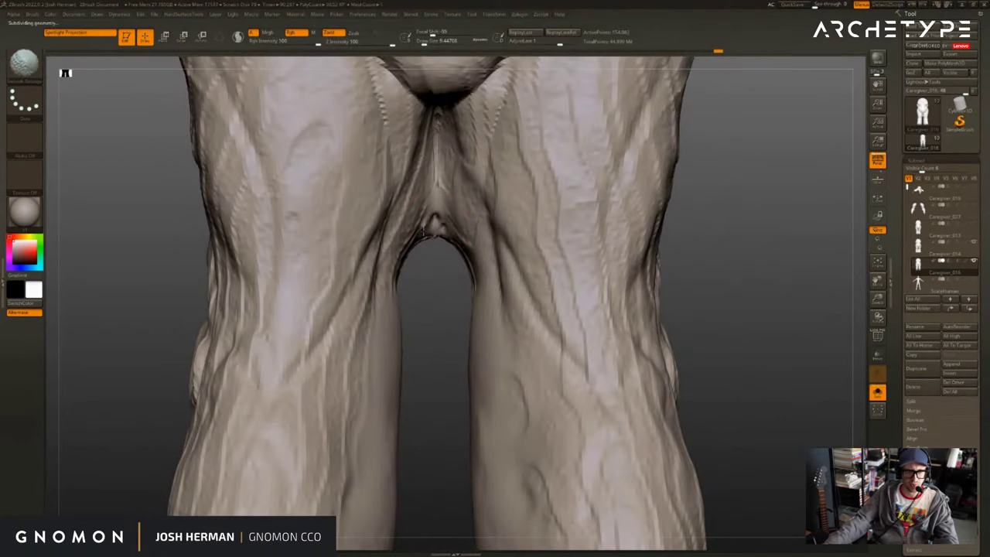
{"action": "left_click_drag", "start_coordinate": [437, 319], "coordinate": [437, 272]}
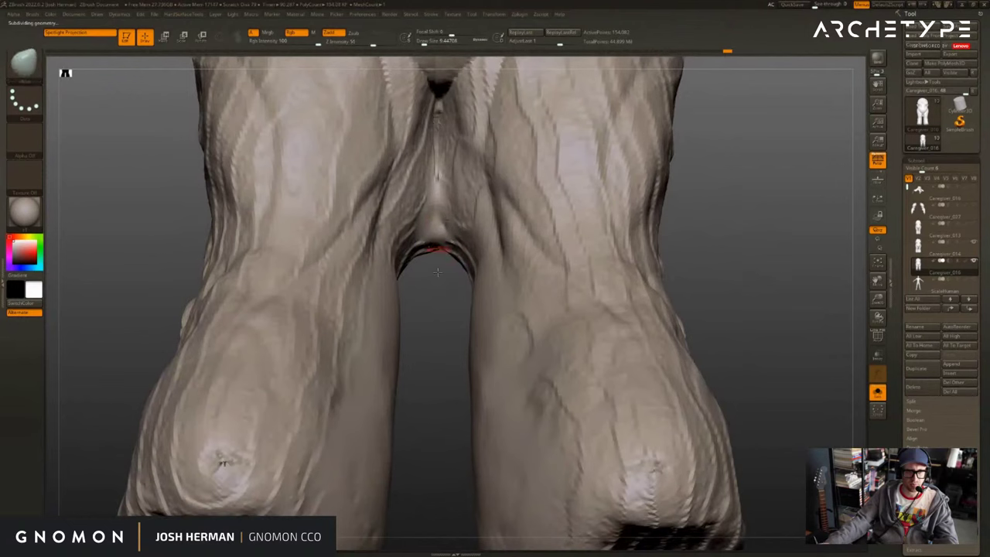
{"action": "key", "text": "d"}
{"action": "key", "text": "s"}
{"action": "mouse_move", "coordinate": [438, 234]}
{"action": "left_mouse_down"}
{"action": "mouse_move", "coordinate": [438, 249]}
{"action": "mouse_move", "coordinate": [437, 190]}
{"action": "left_mouse_up"}
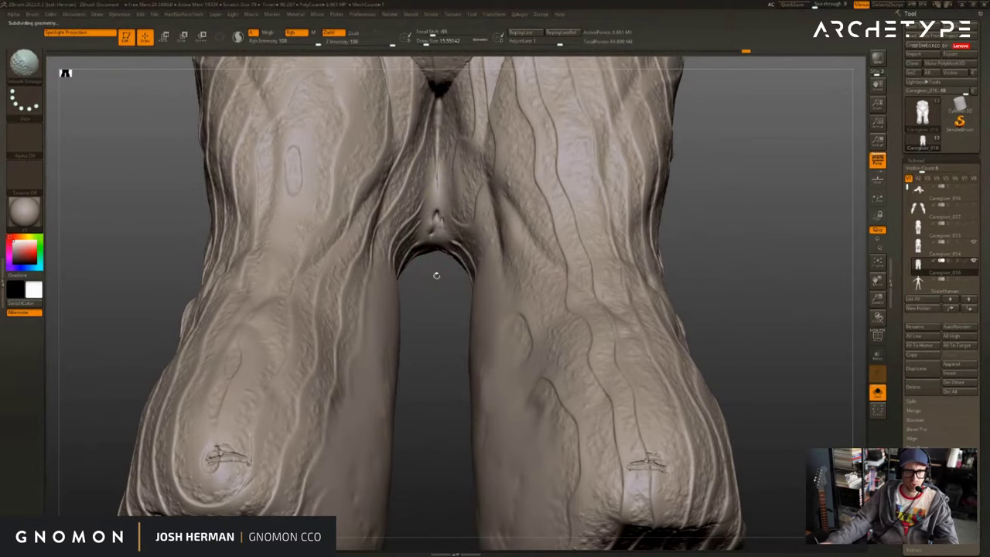
Smooth the pinched geometry on the underside of the crotch between the thighs.
{"action": "left_click_drag", "start_coordinate": [437, 276], "coordinate": [436, 323]}
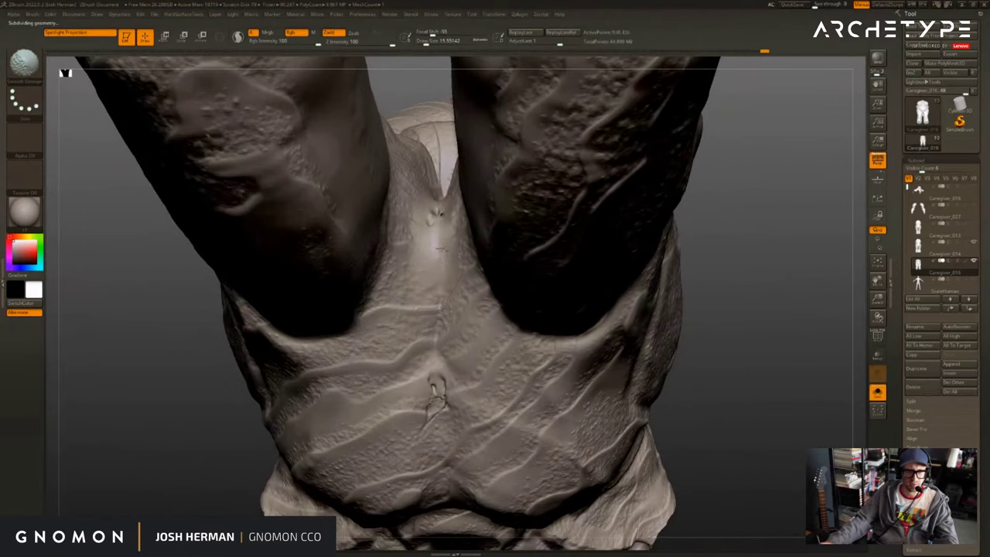
{"action": "mouse_move", "coordinate": [441, 249]}
{"action": "left_mouse_down", "text": "shift"}
{"action": "mouse_move", "coordinate": [441, 276]}
{"action": "mouse_move", "coordinate": [439, 232]}
{"action": "mouse_move", "coordinate": [435, 255]}
{"action": "mouse_move", "coordinate": [438, 246]}
{"action": "left_mouse_up", "text": "shift"}
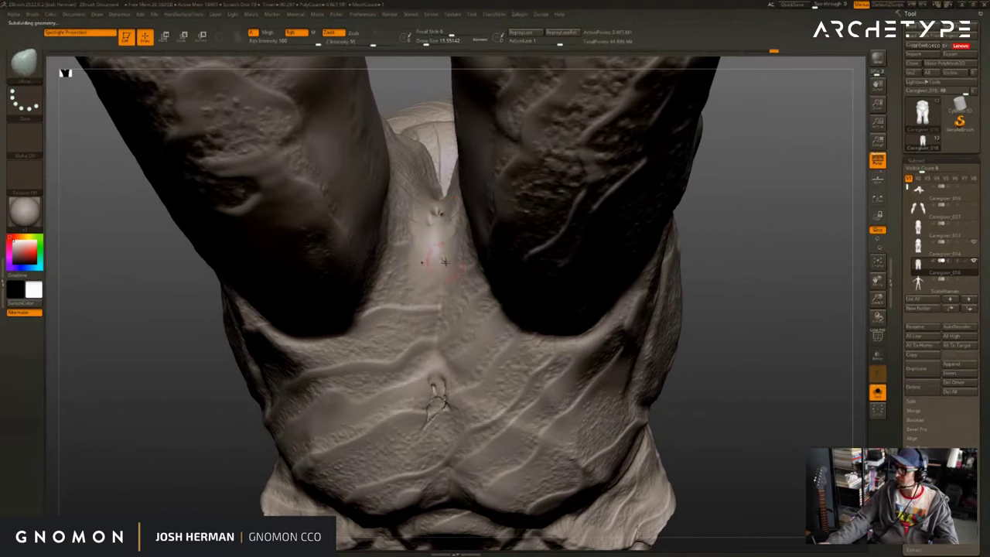
{"action": "mouse_move", "coordinate": [720, 274]}
{"action": "left_mouse_down"}
{"action": "mouse_move", "coordinate": [735, 281]}
{"action": "mouse_move", "coordinate": [685, 274]}
{"action": "mouse_move", "coordinate": [691, 396]}
{"action": "mouse_move", "coordinate": [686, 280]}
{"action": "left_mouse_up"}
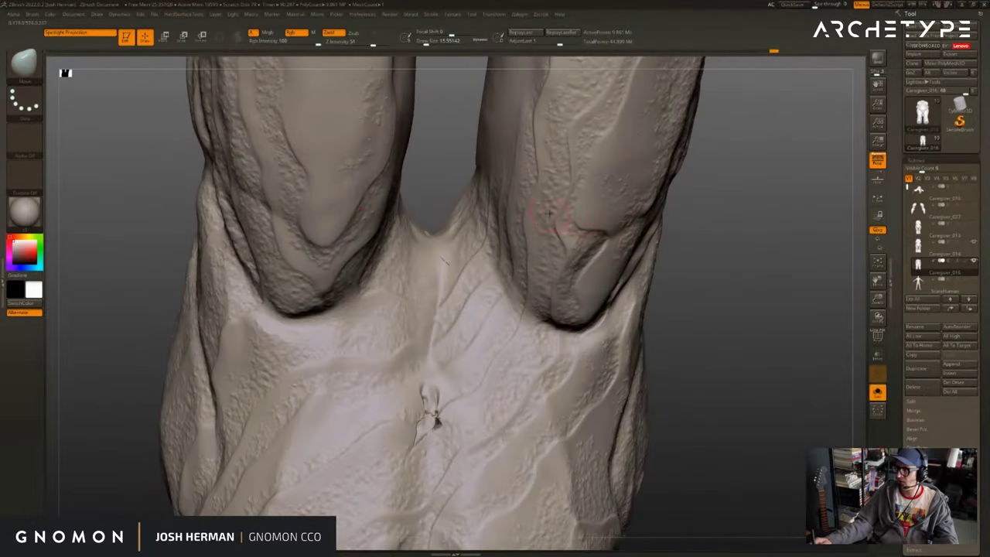
{"action": "key", "text": "shift"}
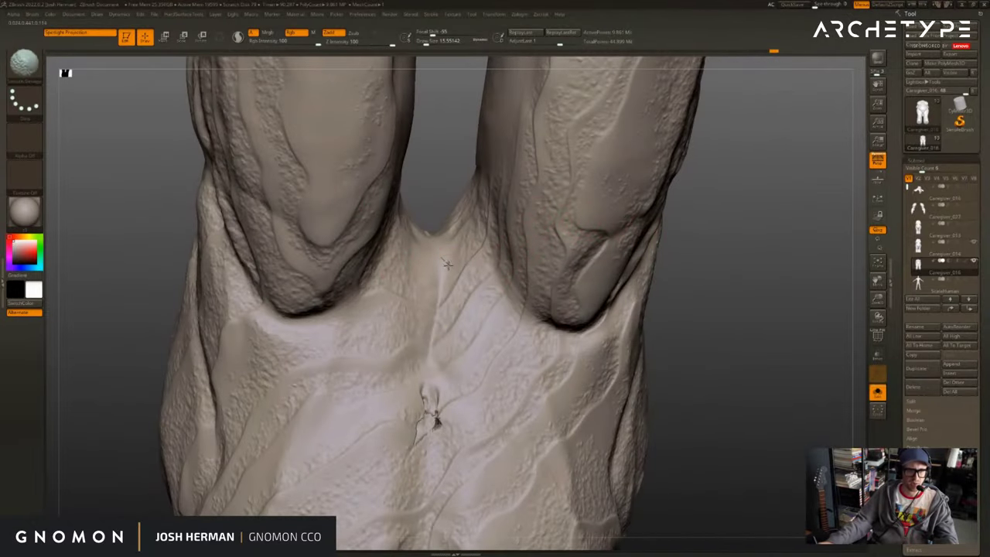
{"action": "right_click_drag", "start_coordinate": [442, 255], "coordinate": [438, 245]}
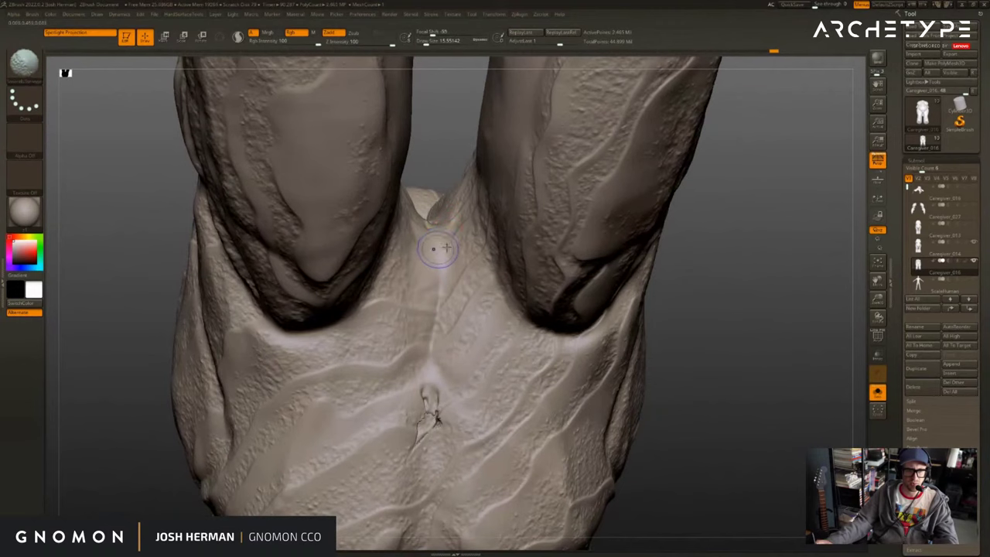
{"action": "left_click_drag", "start_coordinate": [438, 249], "coordinate": [445, 262], "text": "shift"}
{"action": "key", "text": "shift"}
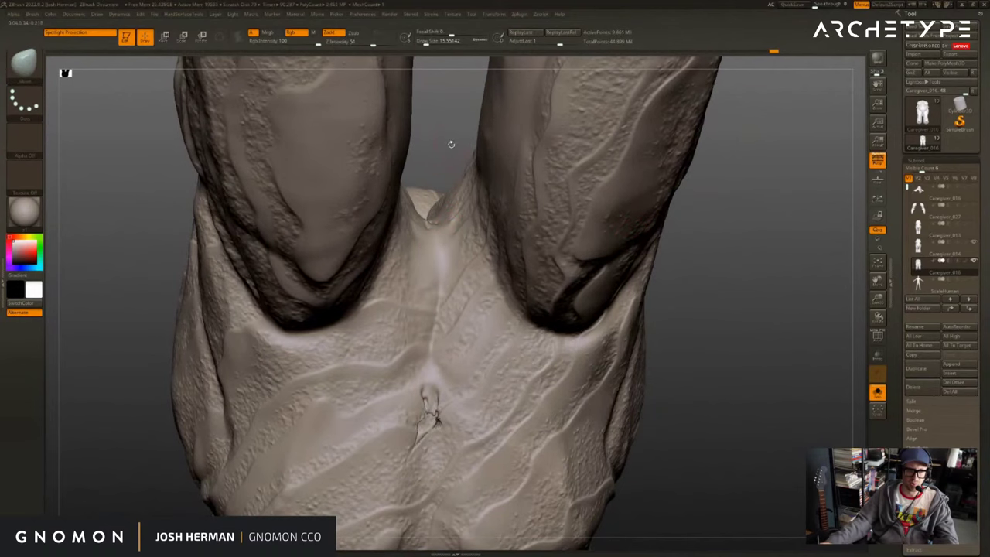
Smooth the ridge at the front of the crotch and check the whole body from the front.
{"action": "left_click_drag", "start_coordinate": [451, 145], "coordinate": [449, 243]}
{"action": "right_click_drag", "start_coordinate": [429, 234], "coordinate": [458, 231]}
{"action": "left_click_drag", "start_coordinate": [452, 207], "coordinate": [453, 186], "text": "shift"}
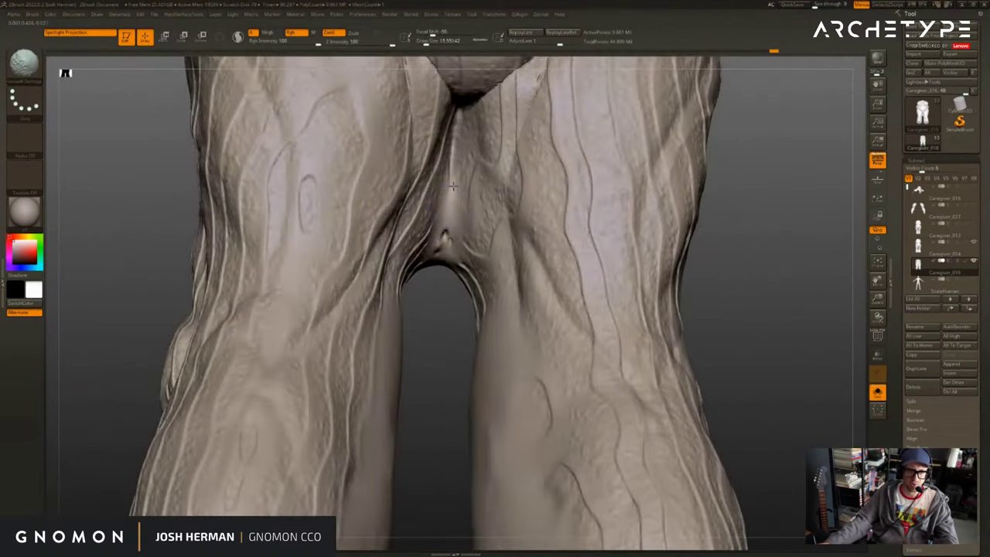
{"action": "left_click_drag", "start_coordinate": [441, 317], "coordinate": [473, 316]}
{"action": "mouse_move", "coordinate": [648, 333]}
{"action": "left_mouse_down", "text": "alt"}
{"action": "mouse_move", "coordinate": [653, 201]}
{"action": "mouse_move", "coordinate": [654, 357]}
{"action": "mouse_move", "coordinate": [690, 321]}
{"action": "mouse_move", "coordinate": [657, 341]}
{"action": "mouse_move", "coordinate": [701, 327]}
{"action": "left_mouse_up", "text": "alt"}
{"action": "key", "text": "shift+f"}
{"action": "key", "text": "shift+f"}
{"action": "left_click_drag", "start_coordinate": [785, 265], "coordinate": [733, 259]}
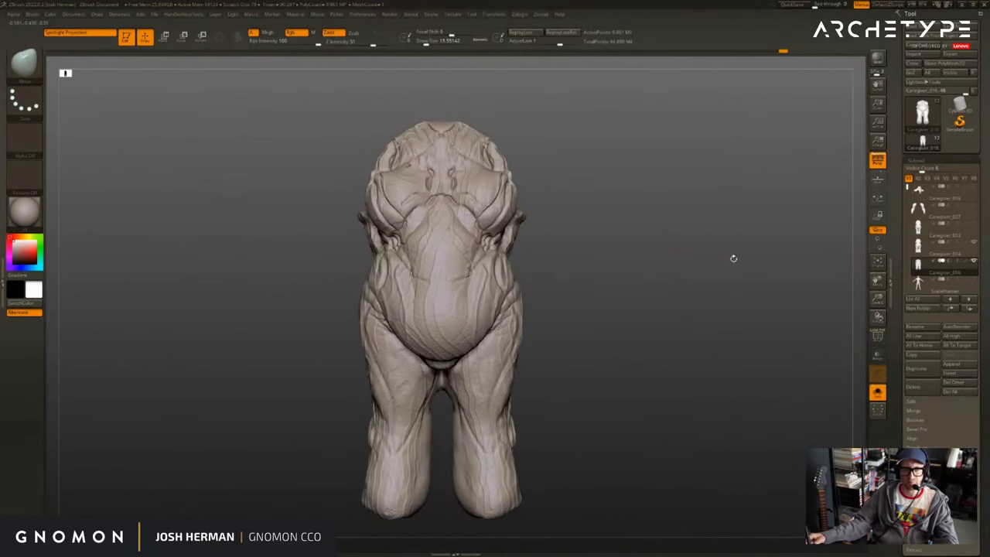
{"action": "left_click", "coordinate": [677, 277]}
{"action": "left_click", "coordinate": [778, 266]}
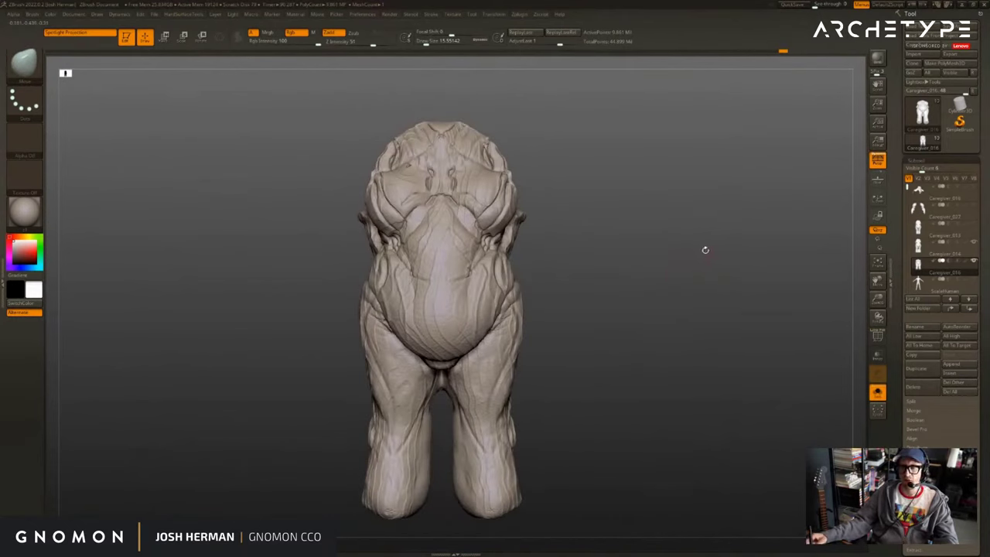
Compare the Caregiver_013 torso with Caregiver_016 around the neck and shoulders, viewing Caregiver_013 on its own.
{"action": "left_click_drag", "start_coordinate": [605, 249], "coordinate": [634, 419], "text": "alt"}
{"action": "left_click_drag", "start_coordinate": [549, 249], "coordinate": [663, 282], "text": "alt"}
{"action": "left_click", "coordinate": [658, 274]}
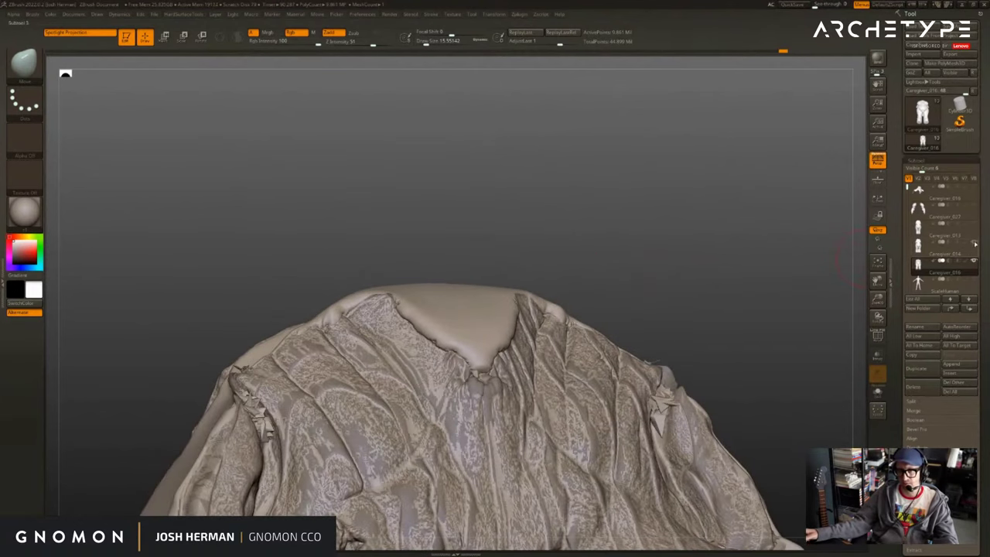
{"action": "left_click", "coordinate": [925, 231]}
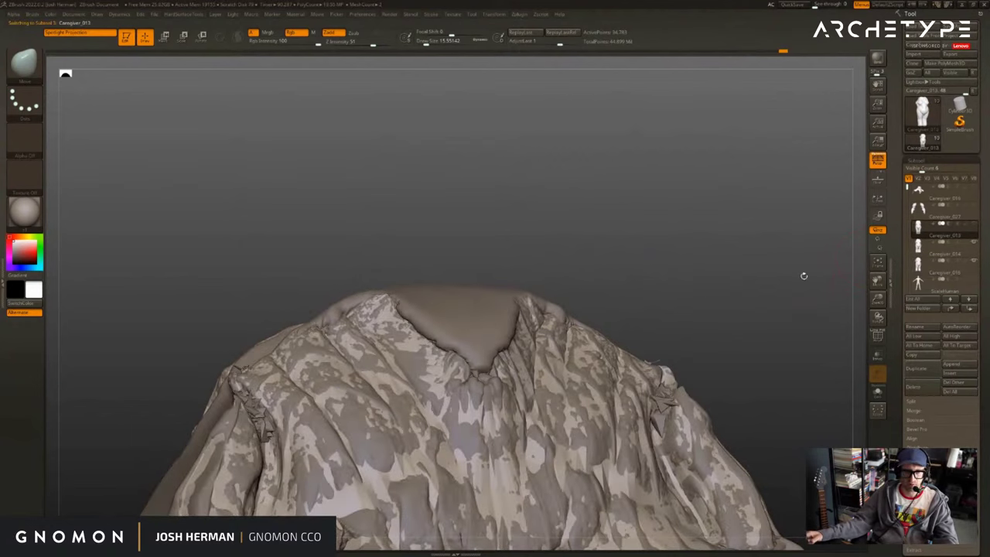
{"action": "left_click", "coordinate": [861, 301]}
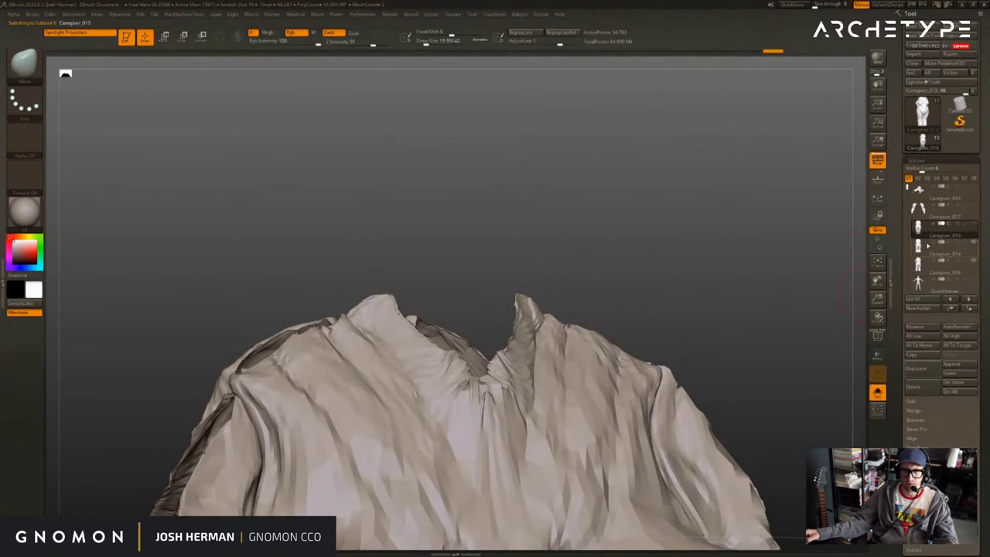
{"action": "key", "text": "Down"}
{"action": "left_click_drag", "start_coordinate": [782, 340], "coordinate": [781, 315], "text": "alt"}
Show the remaining subtools, keep Caregiver_013 and Caregiver_014 hidden, and make Caregiver_016 the active subtool.
{"action": "left_click", "coordinate": [926, 230]}
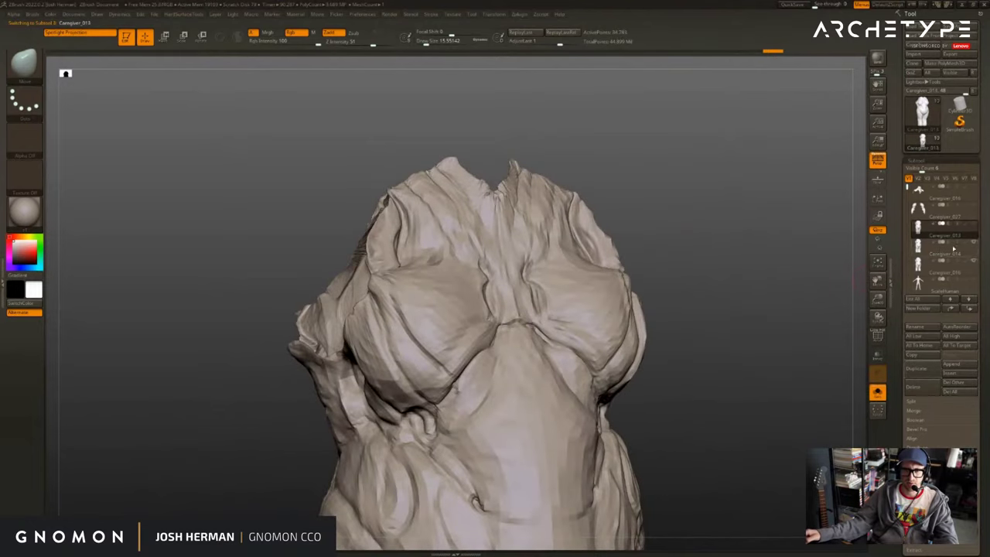
{"action": "left_click", "coordinate": [976, 225], "text": "shift"}
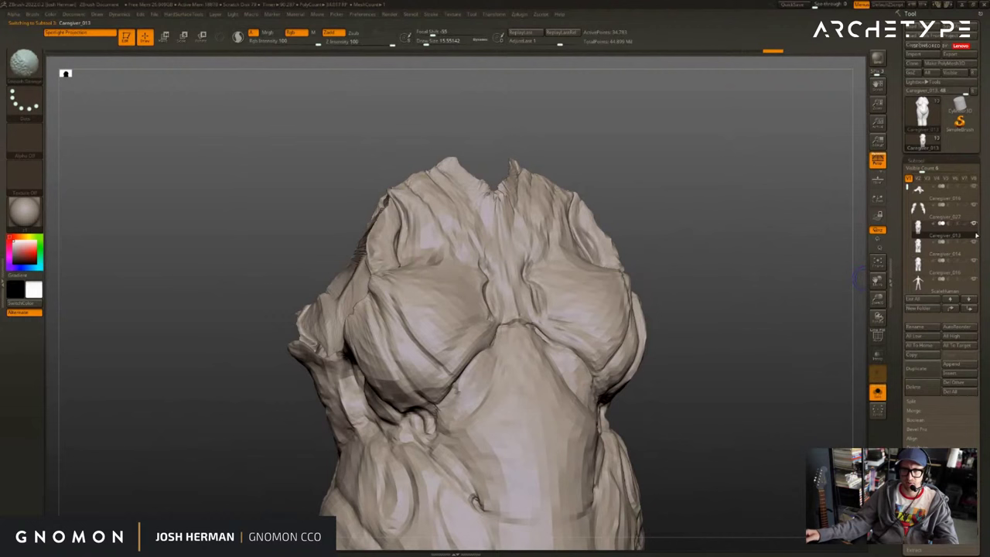
{"action": "left_click", "coordinate": [973, 226], "text": "shift"}
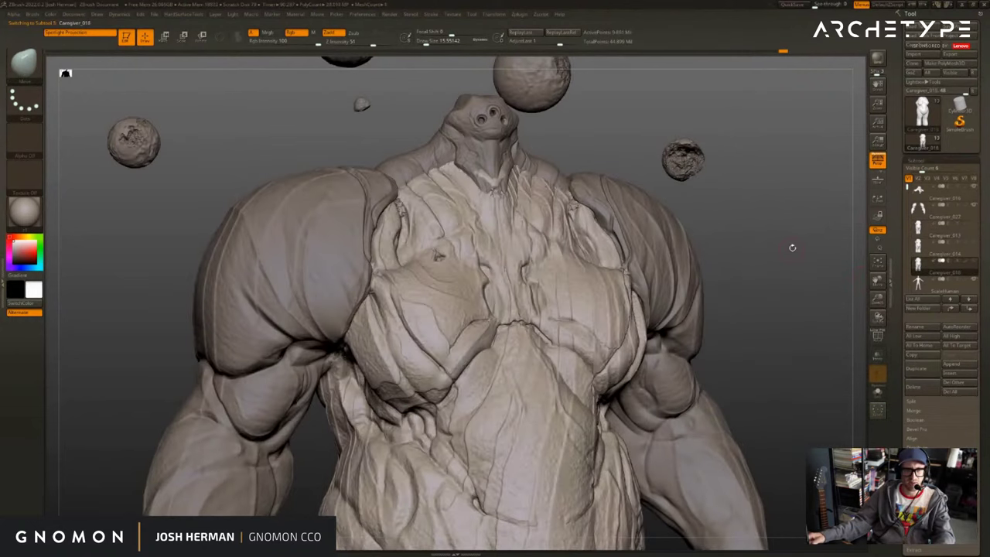
Isolate Caregiver_016 and smooth the pinched projection artifacts at the shoulder openings.
{"action": "left_click_drag", "start_coordinate": [794, 219], "coordinate": [766, 495], "text": "alt"}
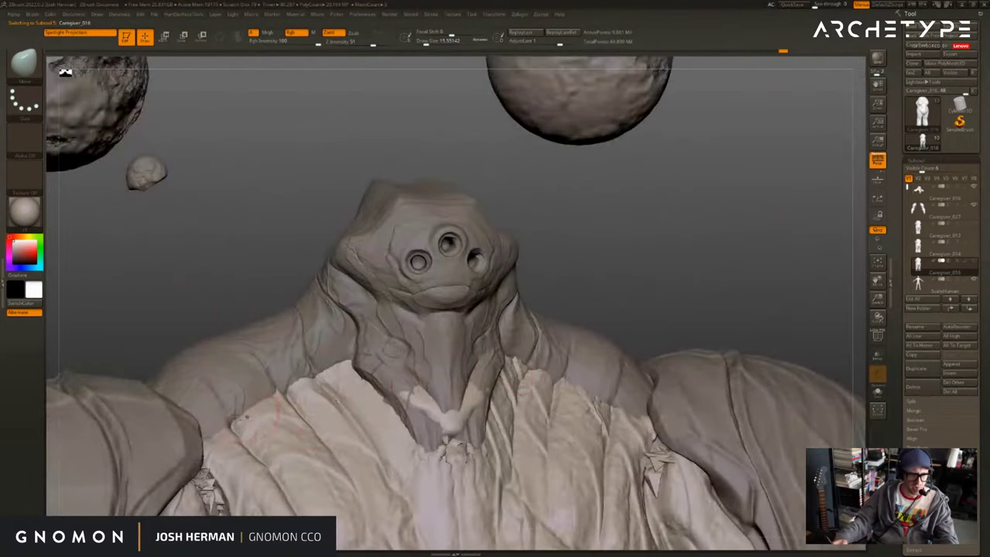
{"action": "left_click_drag", "start_coordinate": [603, 380], "coordinate": [656, 313], "text": "alt"}
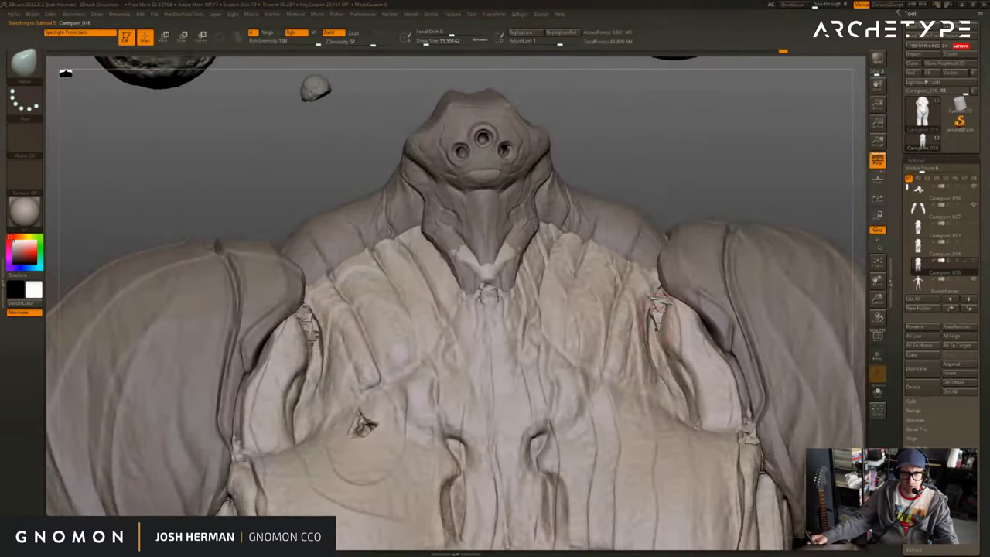
{"action": "key", "text": "alt+s"}
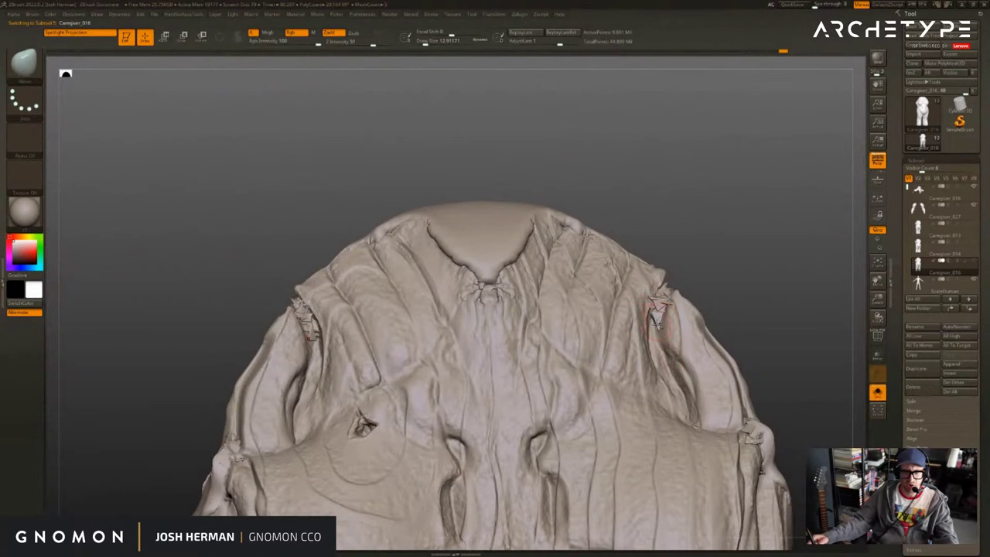
{"action": "mouse_move", "coordinate": [774, 428]}
{"action": "left_mouse_down", "text": "alt"}
{"action": "mouse_move", "coordinate": [712, 280]}
{"action": "mouse_move", "coordinate": [740, 308]}
{"action": "mouse_move", "coordinate": [746, 362]}
{"action": "left_mouse_up", "text": "alt"}
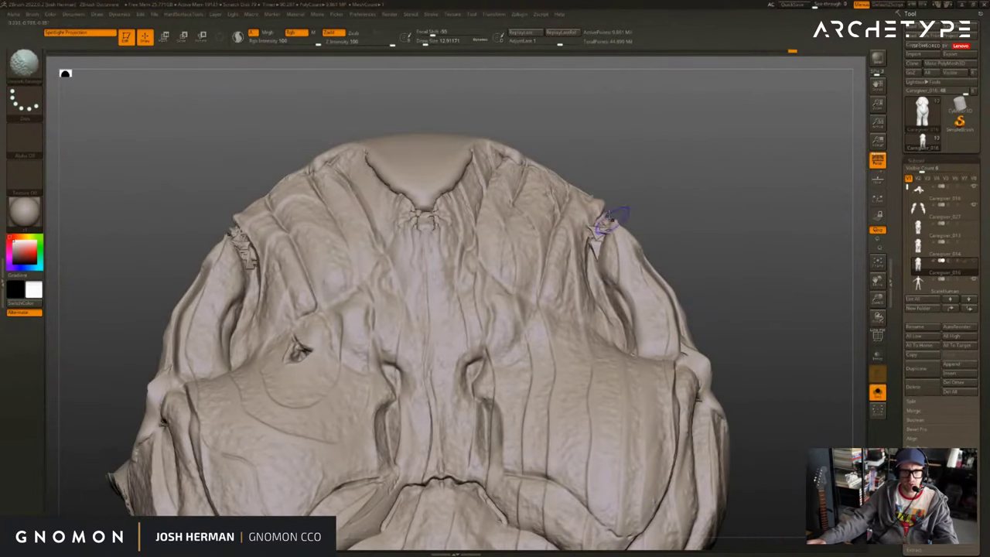
{"action": "mouse_move", "coordinate": [598, 227]}
{"action": "left_mouse_down", "text": "shift"}
{"action": "mouse_move", "coordinate": [597, 246]}
{"action": "mouse_move", "coordinate": [601, 226]}
{"action": "mouse_move", "coordinate": [598, 235]}
{"action": "mouse_move", "coordinate": [614, 223]}
{"action": "left_mouse_up", "text": "shift"}
{"action": "left_click_drag", "start_coordinate": [649, 183], "coordinate": [689, 203]}
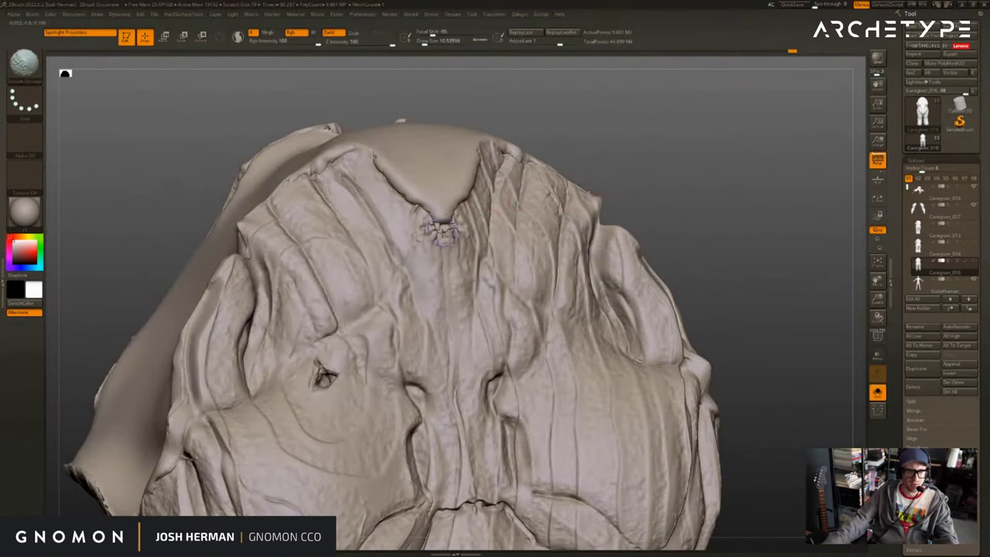
Smooth the lumps below the V-shaped neck opening, bring back the other subtools and push the protruding torso surface under the neck.
{"action": "mouse_move", "coordinate": [432, 228]}
{"action": "left_mouse_down", "text": "shift"}
{"action": "mouse_move", "coordinate": [441, 229]}
{"action": "mouse_move", "coordinate": [400, 186]}
{"action": "left_mouse_up", "text": "shift"}
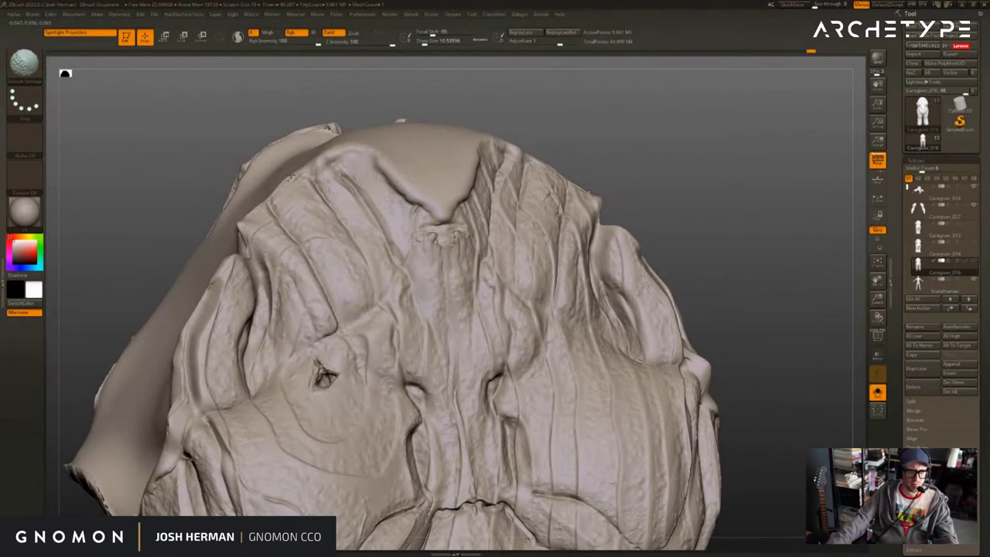
{"action": "key", "text": "alt+s"}
{"action": "left_click_drag", "start_coordinate": [556, 111], "coordinate": [576, 113]}
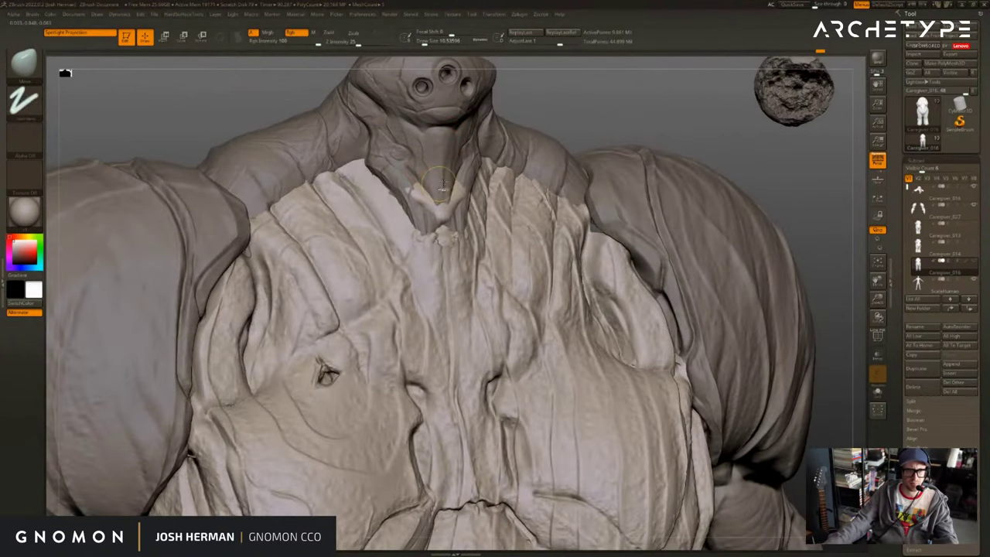
{"action": "key", "text": "ctrl+z"}
{"action": "key", "text": "ctrl+shift+z"}
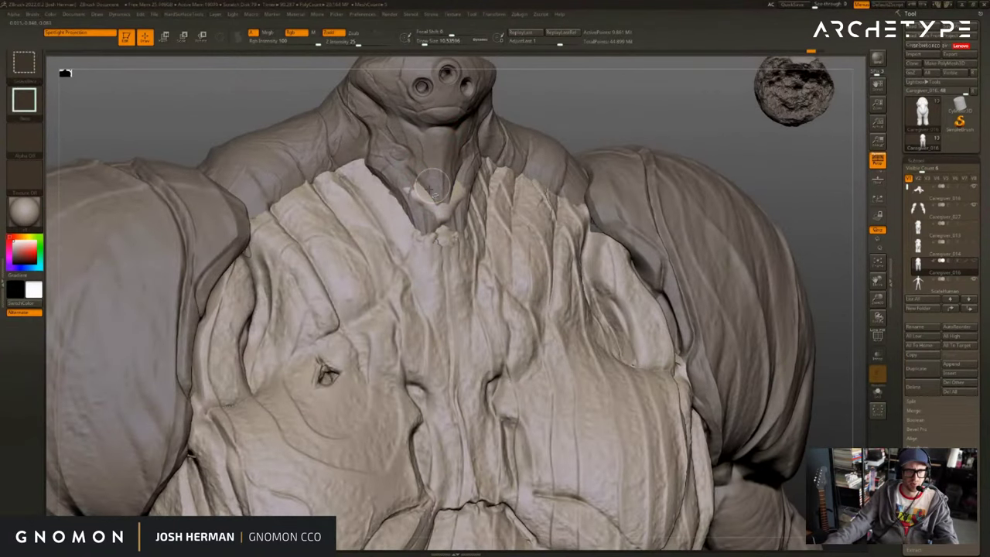
{"action": "left_click_drag", "start_coordinate": [411, 185], "coordinate": [429, 202]}
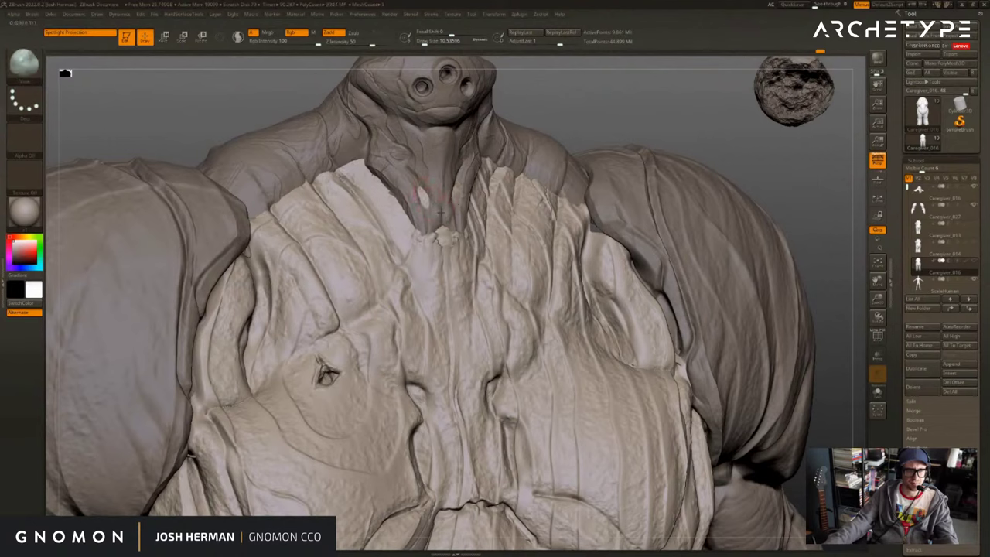
Carve along the edge of the collar beside the neck's tip with a smaller Dam Standard brush.
{"action": "key", "text": "b"}
{"action": "key", "text": "d"}
{"action": "key", "text": "s"}
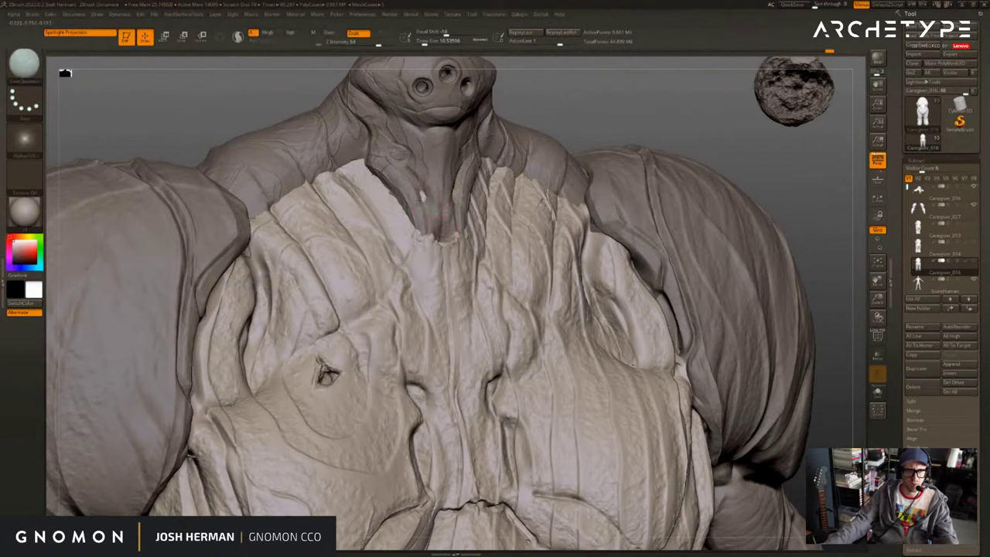
{"action": "key", "text": "["}
{"action": "mouse_move", "coordinate": [413, 226]}
{"action": "left_mouse_down"}
{"action": "mouse_move", "coordinate": [399, 193]}
{"action": "mouse_move", "coordinate": [393, 201]}
{"action": "mouse_move", "coordinate": [396, 187]}
{"action": "mouse_move", "coordinate": [393, 202]}
{"action": "mouse_move", "coordinate": [399, 189]}
{"action": "left_mouse_up"}
Tuck the torso patch poking through the neck with the Move brush and return to the Dam Standard brush.
{"action": "key", "text": "s"}
{"action": "key", "text": "b"}
{"action": "key", "text": "m"}
{"action": "key", "text": "v"}
{"action": "key", "text": "s"}
{"action": "key", "text": "b"}
{"action": "key", "text": "d"}
{"action": "key", "text": "s"}
{"action": "key", "text": "s"}
{"action": "key", "text": "s"}
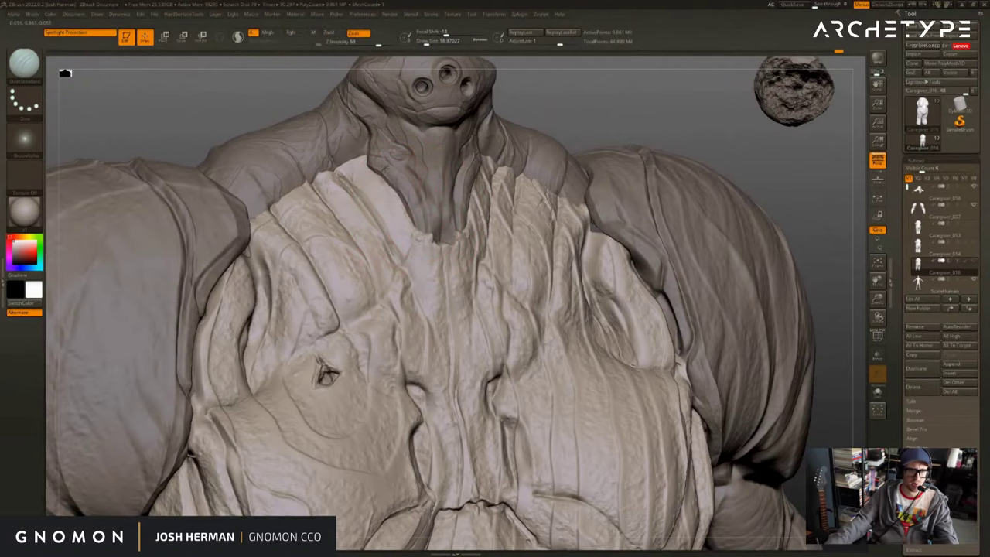
Reduce the Dam Standard draw size to about 9.4 and carve over the pinched artifact at the centre of the buttocks.
{"action": "left_click_drag", "start_coordinate": [612, 92], "coordinate": [534, 98]}
{"action": "left_click_drag", "start_coordinate": [607, 104], "coordinate": [617, 99]}
{"action": "key", "text": "s"}
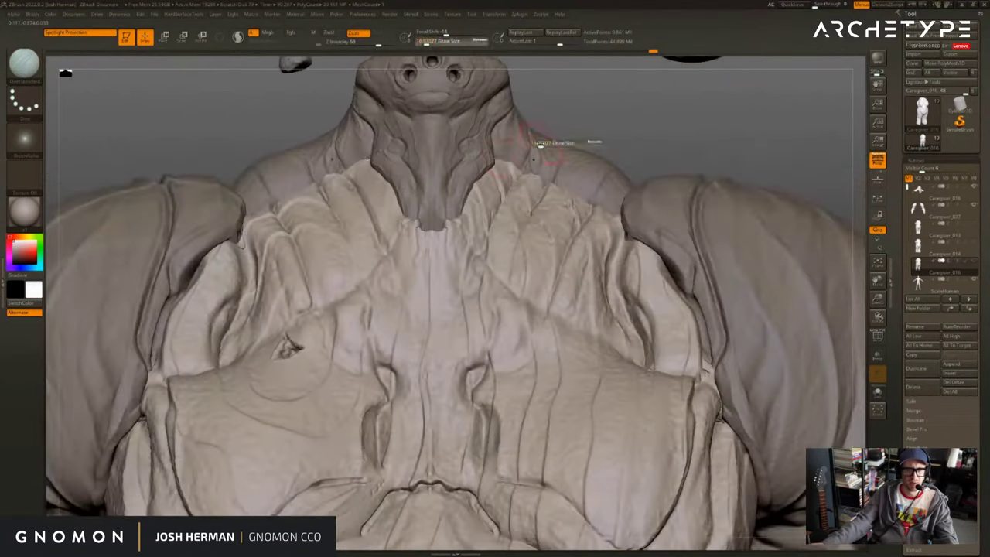
{"action": "left_click_drag", "start_coordinate": [545, 146], "coordinate": [541, 147]}
{"action": "mouse_move", "coordinate": [593, 101]}
{"action": "left_mouse_down", "text": "alt"}
{"action": "mouse_move", "coordinate": [596, 159]}
{"action": "mouse_move", "coordinate": [611, 140]}
{"action": "left_mouse_up", "text": "alt"}
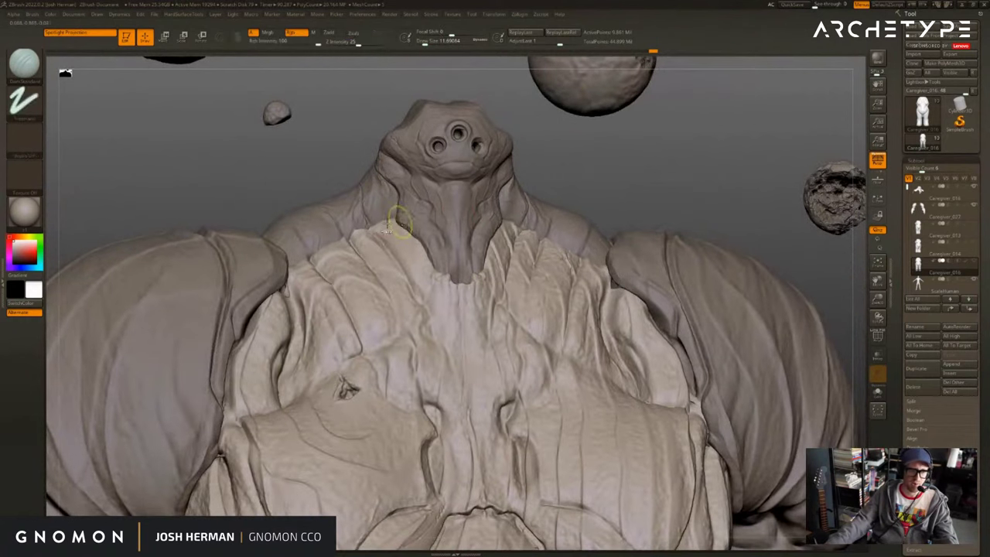
{"action": "mouse_move", "coordinate": [553, 163]}
{"action": "left_mouse_down", "text": "alt"}
{"action": "mouse_move", "coordinate": [547, 151]}
{"action": "mouse_move", "coordinate": [571, 130]}
{"action": "mouse_move", "coordinate": [565, 101]}
{"action": "left_mouse_up", "text": "alt"}
{"action": "left_click_drag", "start_coordinate": [577, 155], "coordinate": [628, 259]}
{"action": "left_click_drag", "start_coordinate": [592, 424], "coordinate": [598, 319], "text": "alt"}
{"action": "left_click_drag", "start_coordinate": [439, 396], "coordinate": [437, 343]}
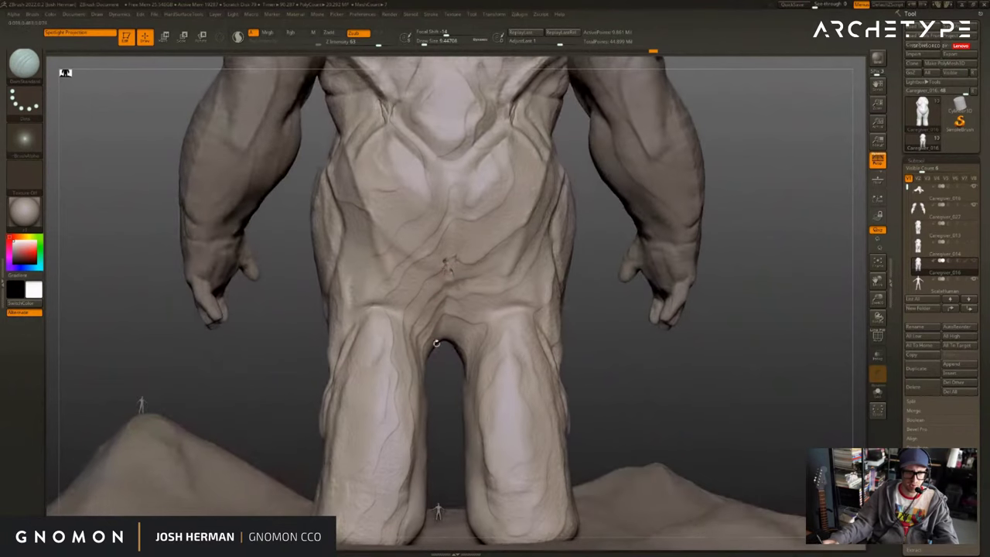
{"action": "key", "text": "s"}
{"action": "left_click_drag", "start_coordinate": [447, 266], "coordinate": [450, 265]}
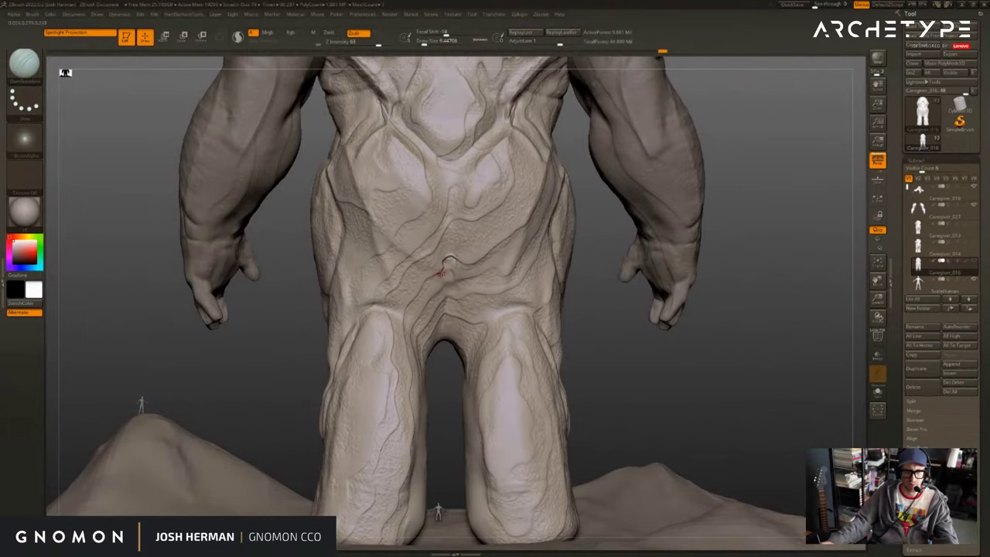
{"action": "left_click_drag", "start_coordinate": [449, 260], "coordinate": [453, 264]}
Return to the front of the body and make the Caregiver_027 arms the active subtool.
{"action": "left_click_drag", "start_coordinate": [447, 433], "coordinate": [449, 486]}
{"action": "mouse_move", "coordinate": [601, 267]}
{"action": "left_mouse_down", "text": "alt"}
{"action": "mouse_move", "coordinate": [608, 345]}
{"action": "mouse_move", "coordinate": [598, 329]}
{"action": "mouse_move", "coordinate": [433, 333]}
{"action": "left_mouse_up", "text": "alt"}
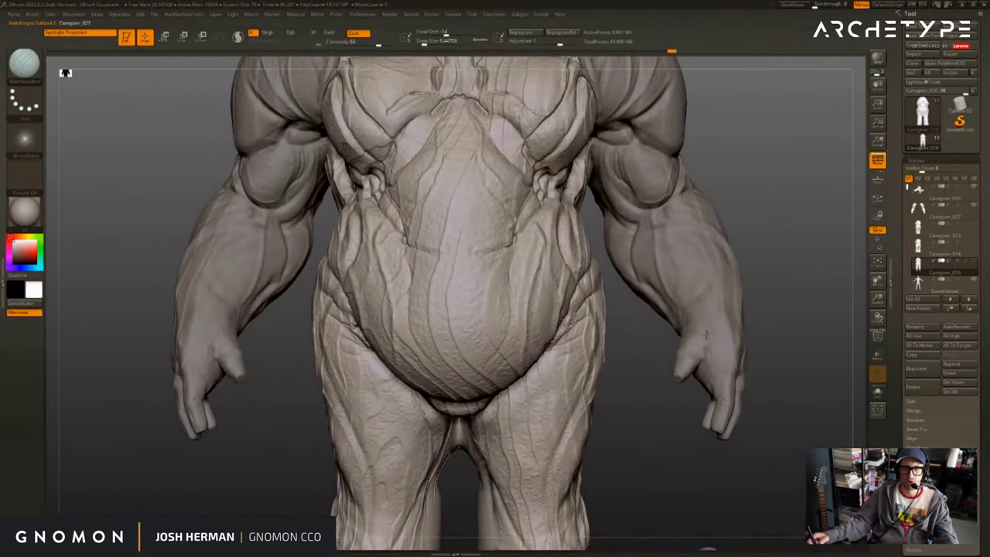
{"action": "left_click", "coordinate": [693, 356], "text": "alt"}
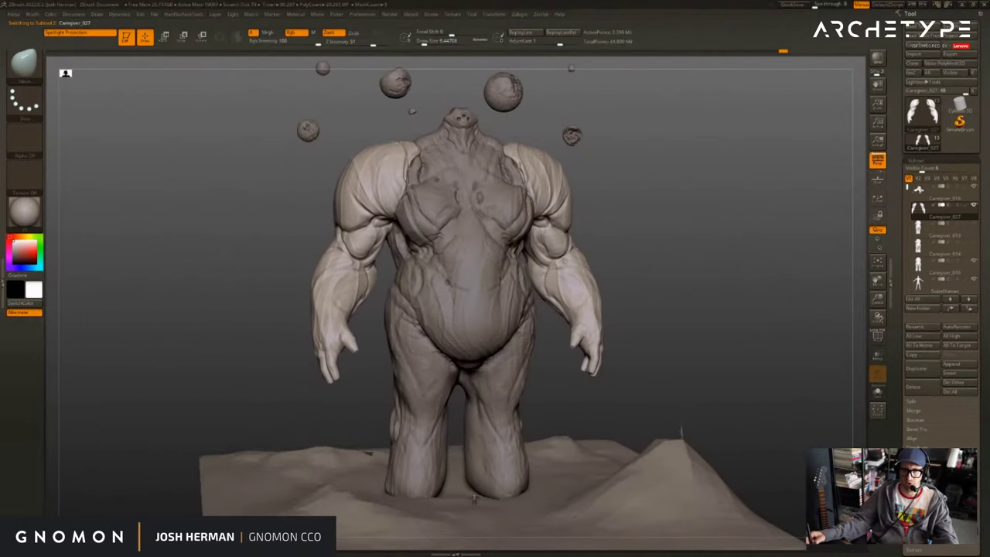
{"action": "left_click_drag", "start_coordinate": [790, 306], "coordinate": [787, 302], "text": "alt"}
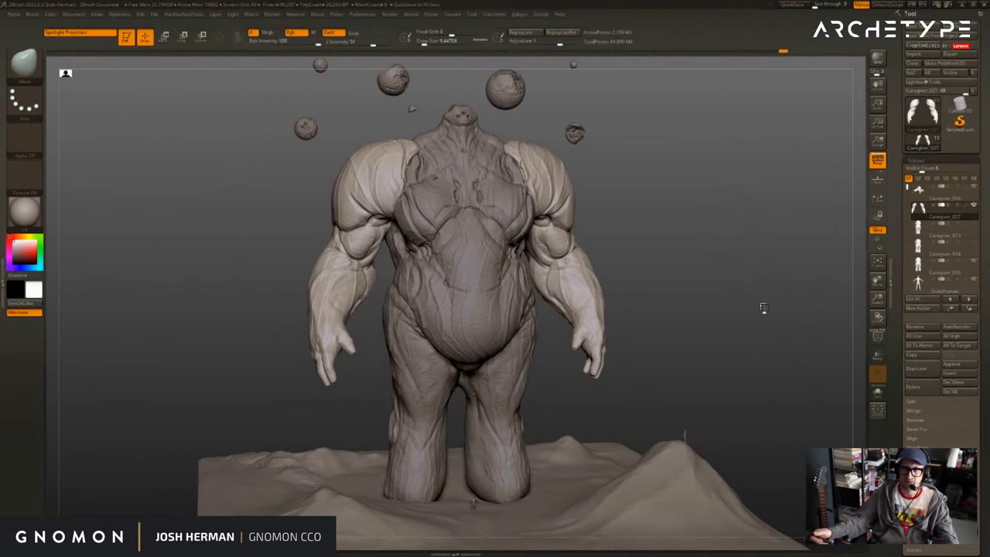
{"action": "mouse_move", "coordinate": [736, 238]}
{"action": "left_mouse_down"}
{"action": "mouse_move", "coordinate": [716, 264]}
{"action": "mouse_move", "coordinate": [673, 263]}
{"action": "mouse_move", "coordinate": [696, 269]}
{"action": "left_mouse_up"}
Refine the forearm and hand surfaces of the Caregiver_027 arms with the Dam Standard brush, using a draw size of about 12.9.
{"action": "key", "text": "b"}
{"action": "key", "text": "d"}
{"action": "key", "text": "s"}
{"action": "left_click_drag", "start_coordinate": [619, 283], "coordinate": [667, 284]}
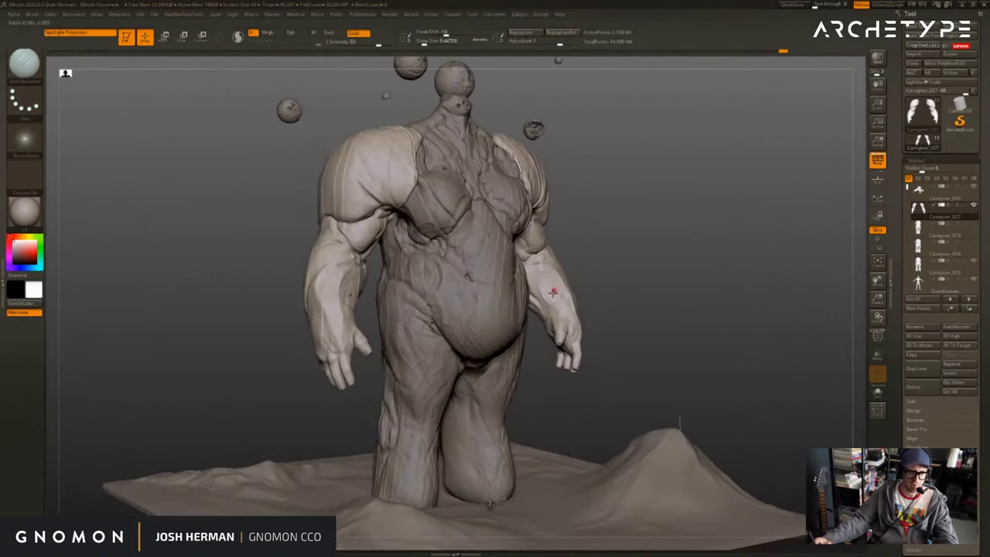
{"action": "left_click_drag", "start_coordinate": [543, 331], "coordinate": [557, 321]}
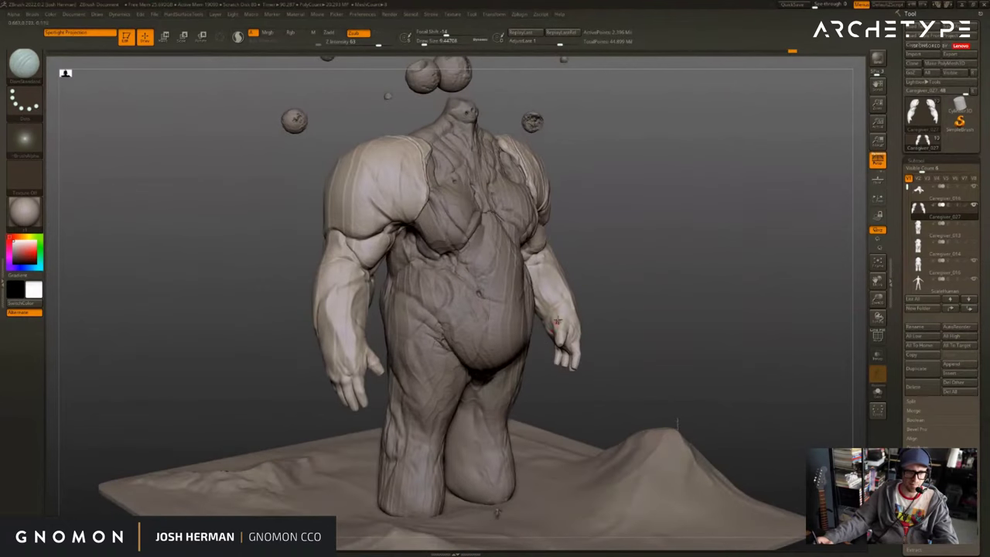
{"action": "left_click_drag", "start_coordinate": [605, 294], "coordinate": [558, 318]}
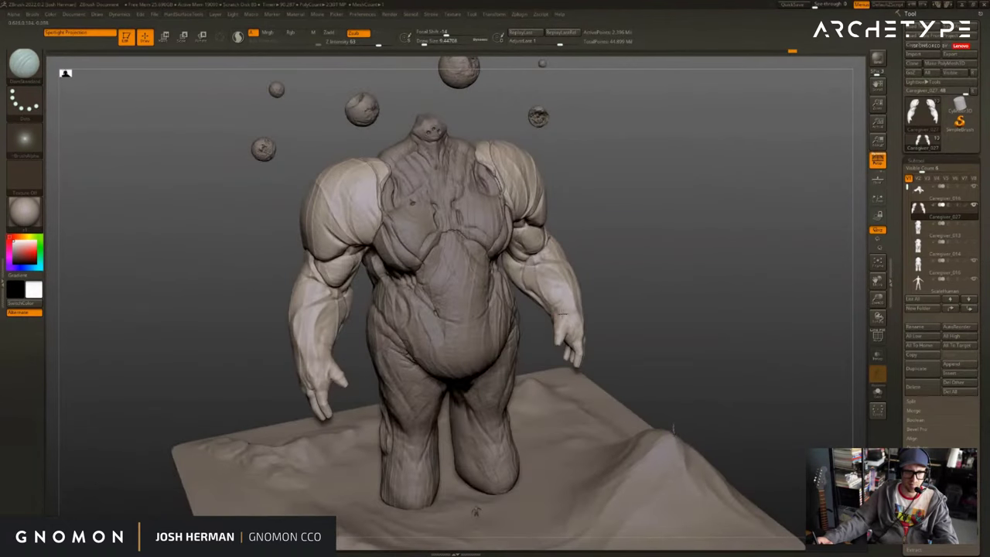
{"action": "left_click_drag", "start_coordinate": [606, 256], "coordinate": [571, 222]}
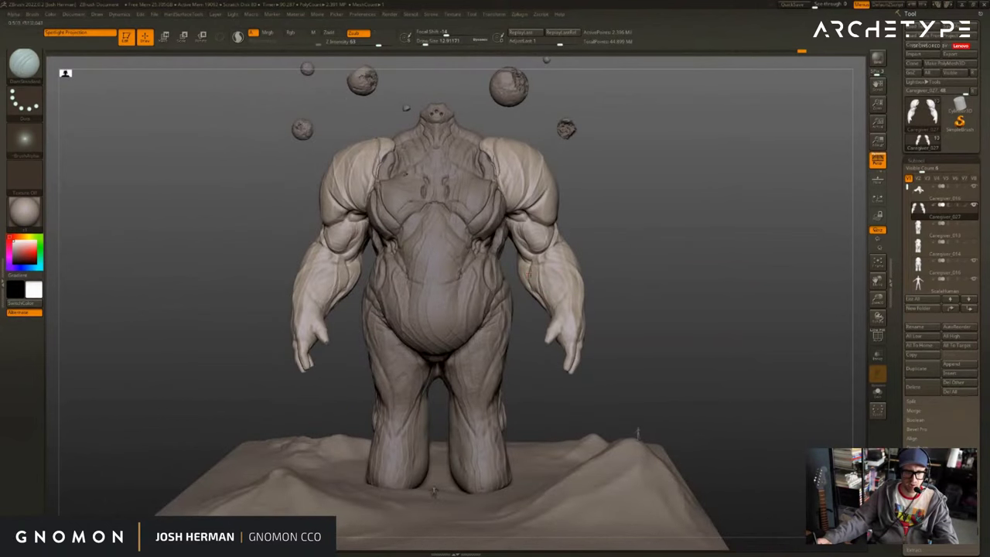
{"action": "left_click_drag", "start_coordinate": [603, 255], "coordinate": [588, 285], "text": "alt"}
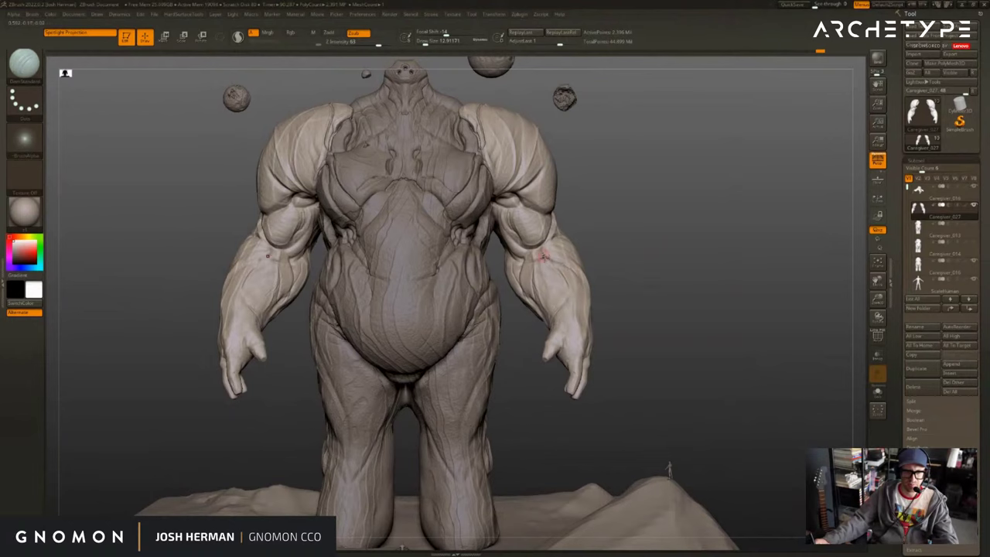
{"action": "left_click_drag", "start_coordinate": [578, 279], "coordinate": [584, 290]}
{"action": "mouse_move", "coordinate": [673, 266]}
{"action": "left_mouse_down"}
{"action": "mouse_move", "coordinate": [740, 252]}
{"action": "mouse_move", "coordinate": [666, 269]}
{"action": "left_mouse_up"}
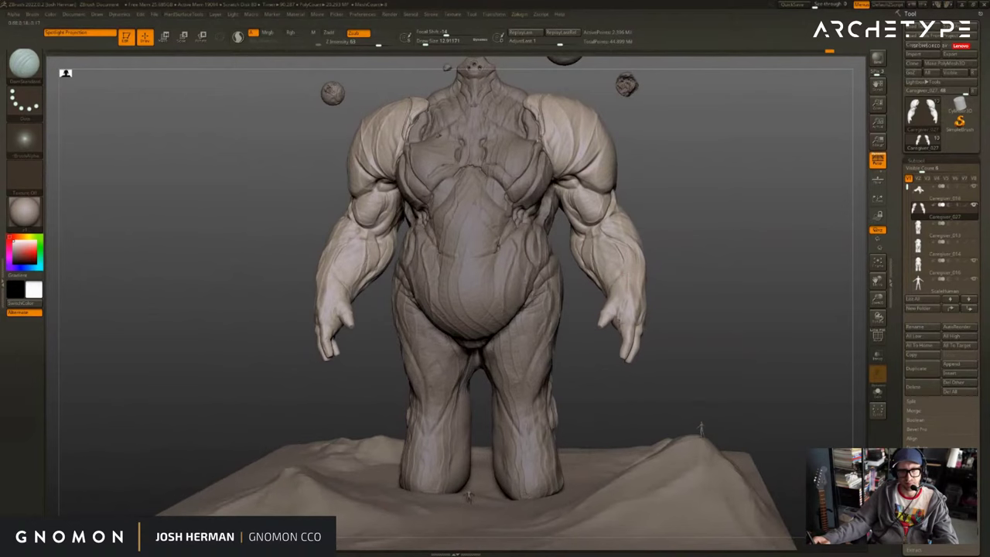
{"action": "left_click_drag", "start_coordinate": [648, 307], "coordinate": [655, 301]}
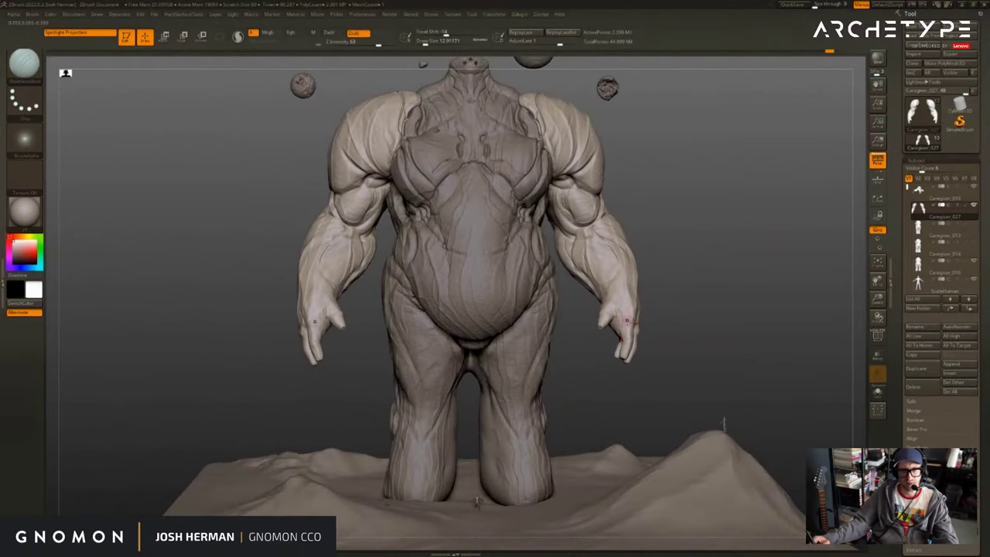
Make the Caregiver_016 body active, carve creases on the inner thigh and knee with a larger Dam Standard brush, and smooth the area.
{"action": "left_click", "coordinate": [533, 363], "text": "alt"}
{"action": "left_click_drag", "start_coordinate": [594, 422], "coordinate": [612, 344], "text": "alt"}
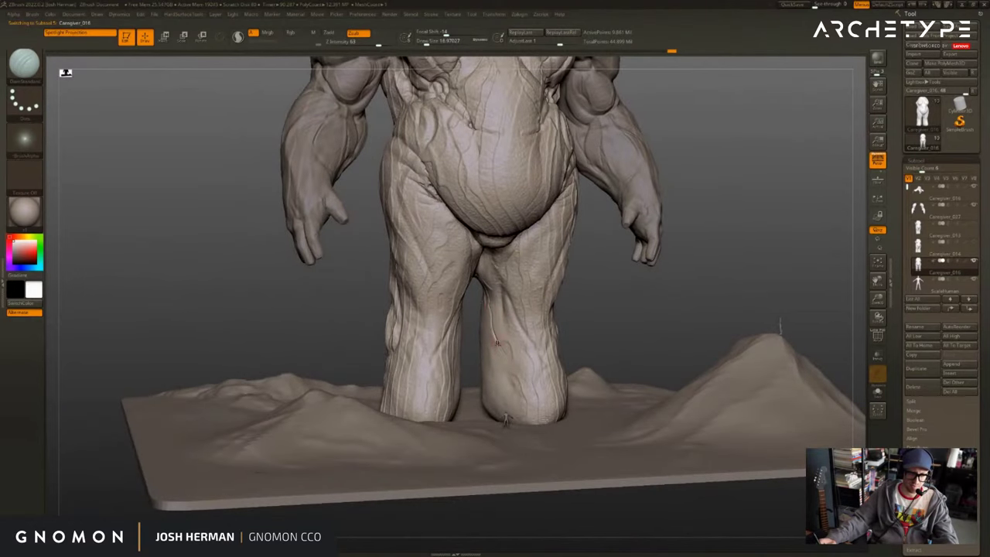
{"action": "left_click_drag", "start_coordinate": [558, 334], "coordinate": [565, 321]}
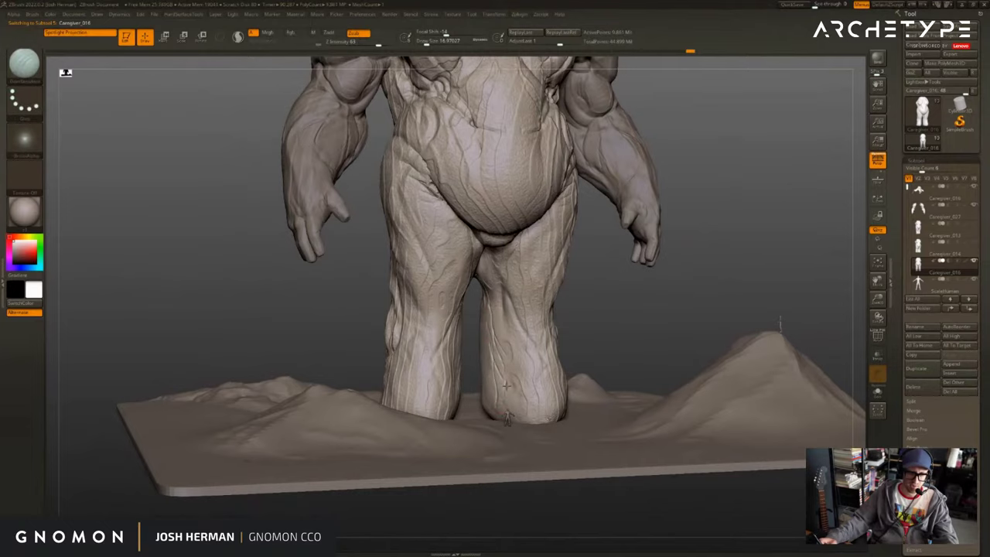
{"action": "left_click_drag", "start_coordinate": [591, 323], "coordinate": [555, 326]}
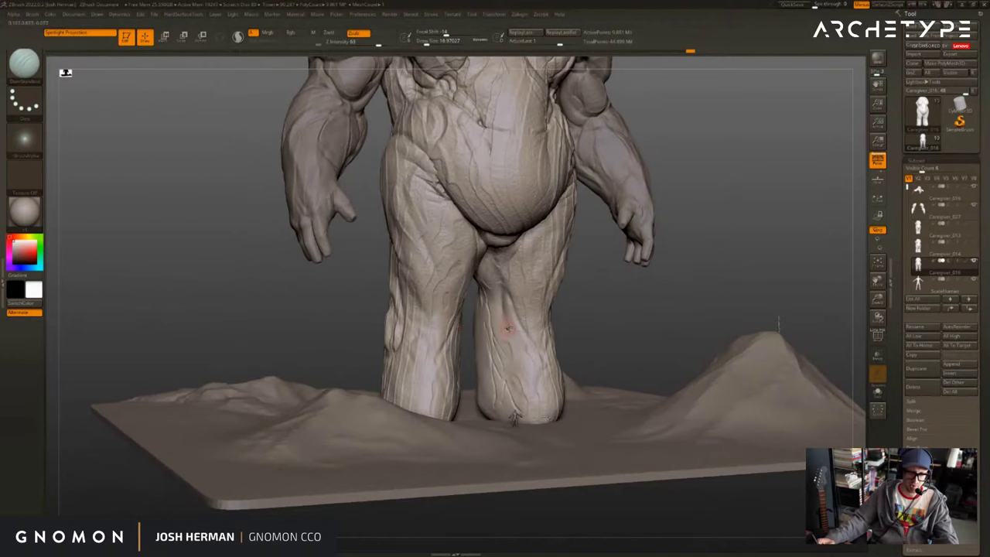
{"action": "mouse_move", "coordinate": [588, 267]}
{"action": "left_mouse_down"}
{"action": "mouse_move", "coordinate": [534, 259]}
{"action": "mouse_move", "coordinate": [491, 290]}
{"action": "mouse_move", "coordinate": [477, 284]}
{"action": "mouse_move", "coordinate": [478, 312]}
{"action": "left_mouse_up"}
{"action": "key", "text": "s"}
{"action": "mouse_move", "coordinate": [483, 271]}
{"action": "left_mouse_down", "text": "shift"}
{"action": "mouse_move", "coordinate": [496, 314]}
{"action": "mouse_move", "coordinate": [489, 310]}
{"action": "left_mouse_up", "text": "shift"}
{"action": "key", "text": "s"}
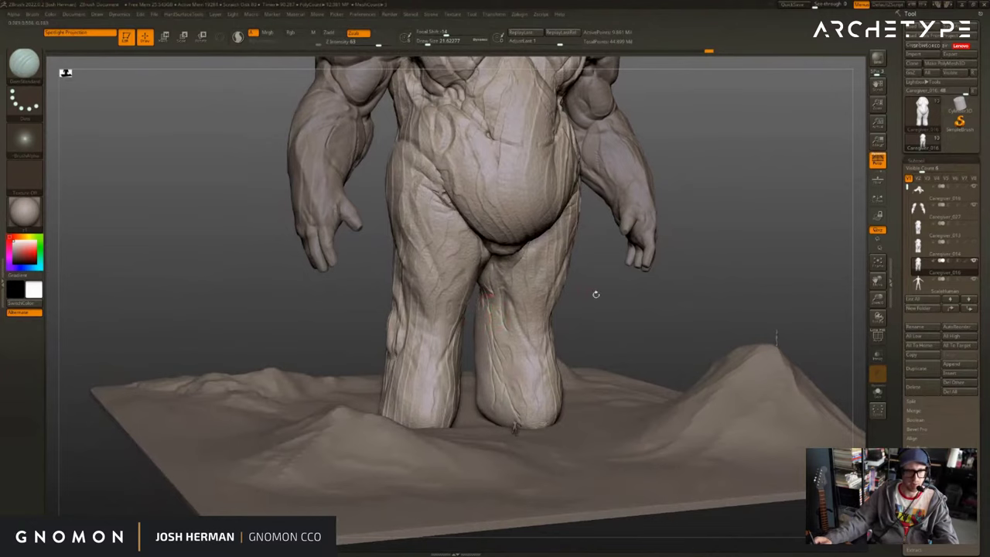
Carve vertical creases down the back of the inner lower leg, reducing the Dam Standard draw size to about 11.7.
{"action": "left_click_drag", "start_coordinate": [595, 294], "coordinate": [670, 300]}
{"action": "left_click_drag", "start_coordinate": [323, 311], "coordinate": [386, 307]}
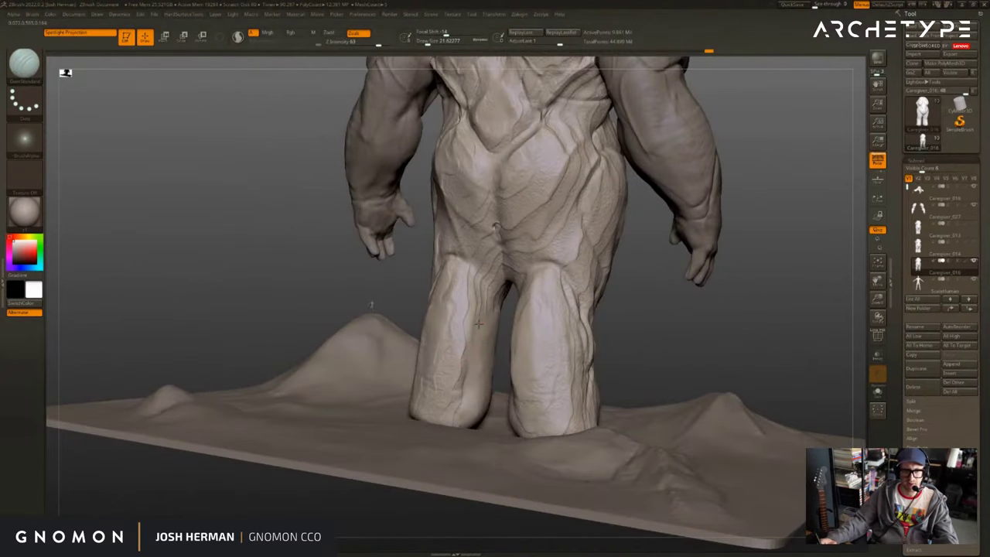
{"action": "left_click_drag", "start_coordinate": [479, 324], "coordinate": [479, 402]}
{"action": "key", "text": "ctrl+z"}
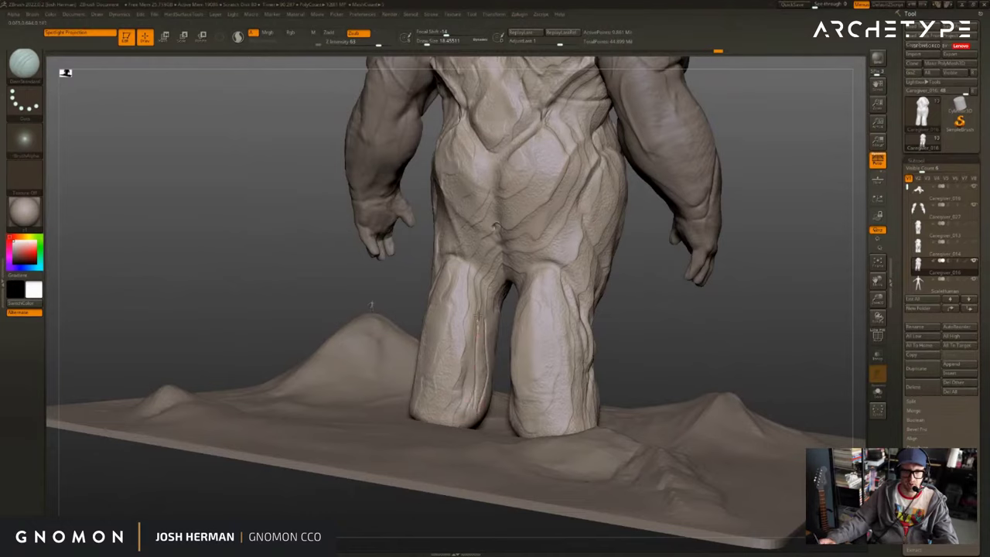
{"action": "right_click_drag", "start_coordinate": [495, 336], "coordinate": [526, 511], "text": "ctrl"}
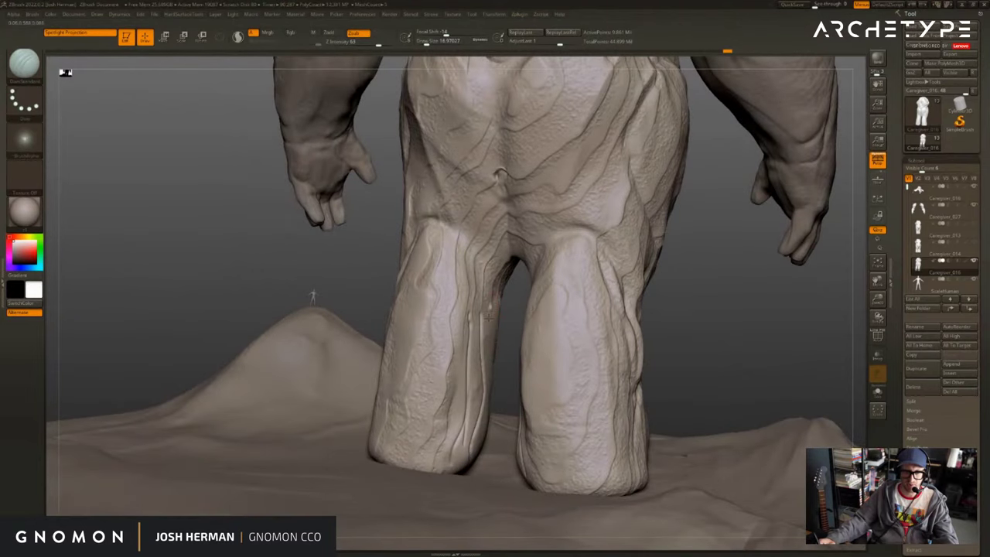
{"action": "right_click_drag", "start_coordinate": [502, 359], "coordinate": [464, 354]}
{"action": "key", "text": "s"}
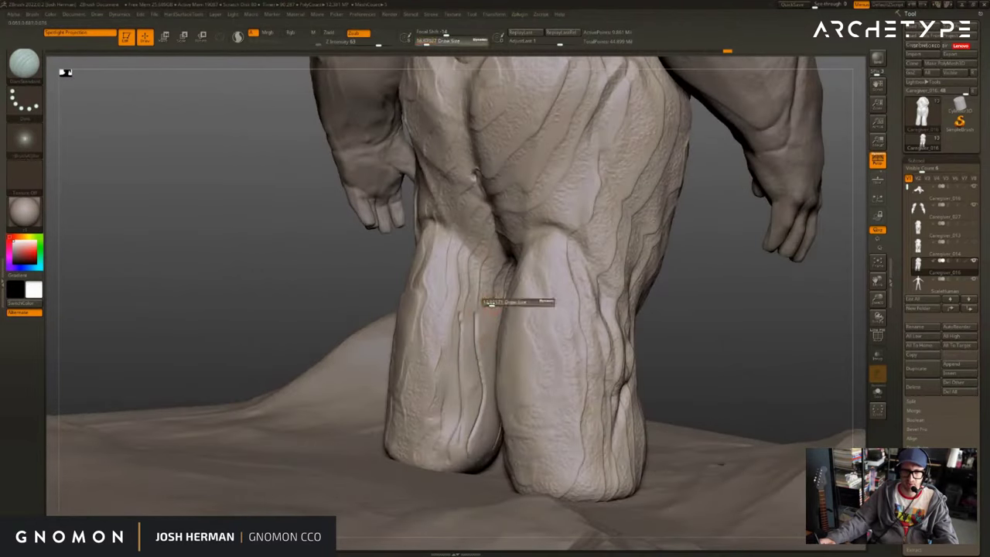
{"action": "left_click_drag", "start_coordinate": [493, 304], "coordinate": [489, 304]}
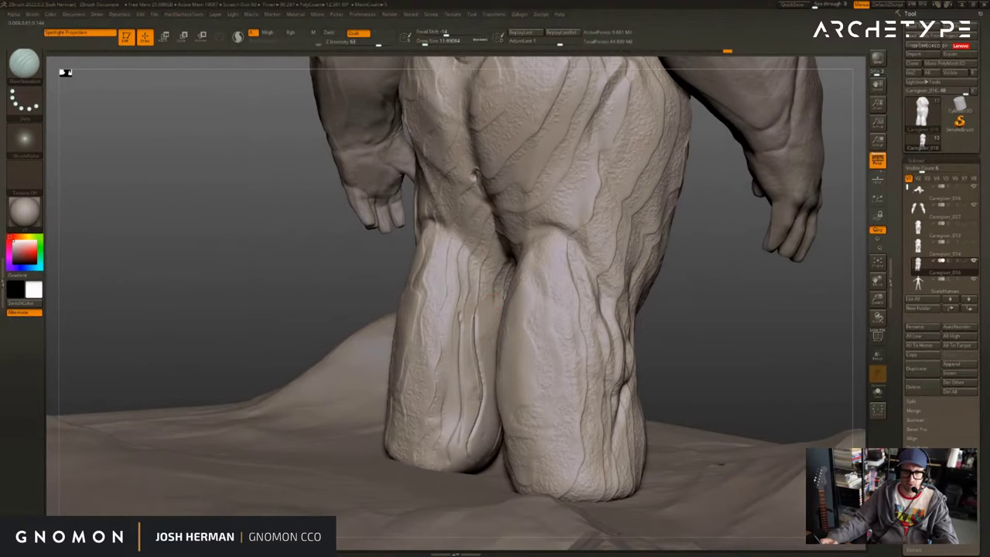
{"action": "left_click_drag", "start_coordinate": [455, 344], "coordinate": [456, 330]}
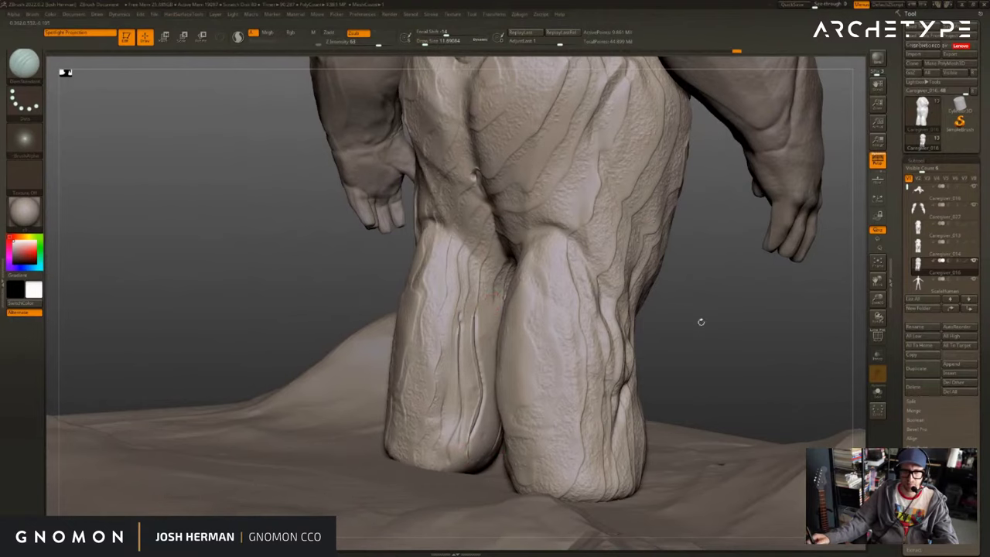
Carve a vertical line down the inner side of the lower leg from the front of the body.
{"action": "mouse_move", "coordinate": [701, 323]}
{"action": "left_mouse_down"}
{"action": "mouse_move", "coordinate": [602, 313]}
{"action": "mouse_move", "coordinate": [603, 331]}
{"action": "mouse_move", "coordinate": [625, 325]}
{"action": "left_mouse_up"}
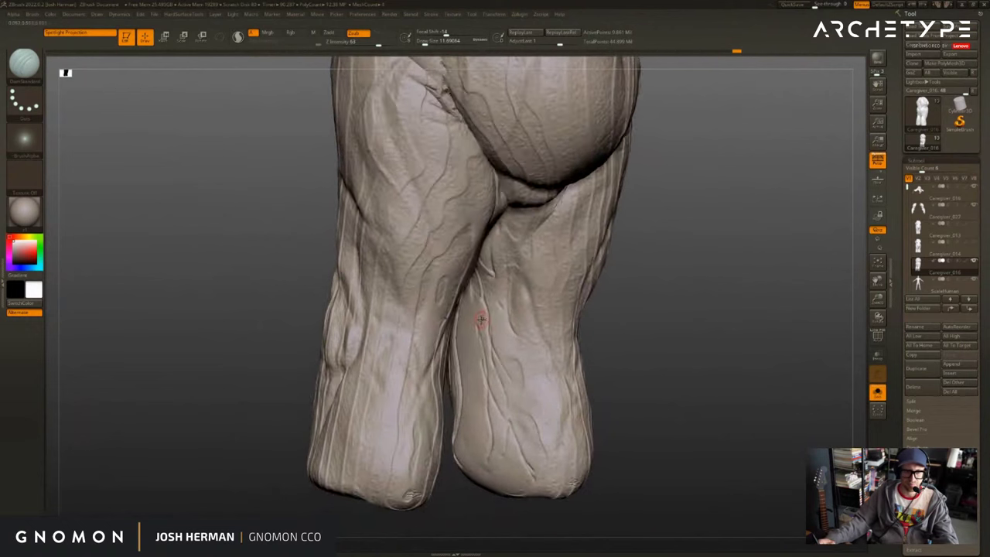
{"action": "right_click_drag", "start_coordinate": [541, 322], "coordinate": [486, 311]}
{"action": "left_click_drag", "start_coordinate": [463, 337], "coordinate": [467, 379]}
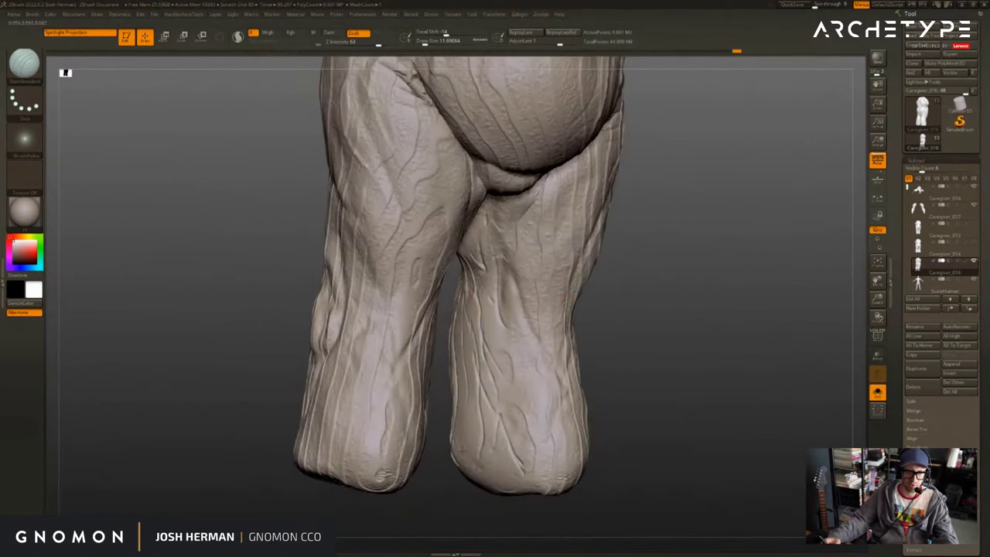
Lower the Caregiver_016 body by two subdivision levels and enlarge the Dam Standard draw size to about 39.
{"action": "mouse_move", "coordinate": [655, 342]}
{"action": "left_mouse_down", "text": "shift"}
{"action": "mouse_move", "coordinate": [656, 356]}
{"action": "mouse_move", "coordinate": [591, 329]}
{"action": "mouse_move", "coordinate": [597, 375]}
{"action": "mouse_move", "coordinate": [615, 396]}
{"action": "mouse_move", "coordinate": [558, 370]}
{"action": "left_mouse_up", "text": "shift"}
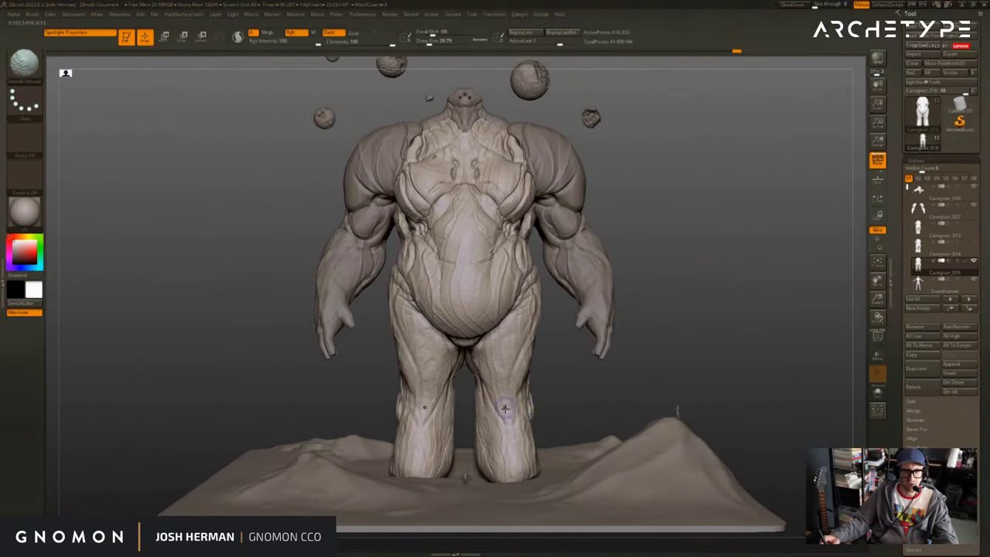
{"action": "key", "text": "shift+d"}
{"action": "key", "text": "shift+d"}
{"action": "key", "text": "s"}
{"action": "left_click_drag", "start_coordinate": [503, 408], "coordinate": [505, 409]}
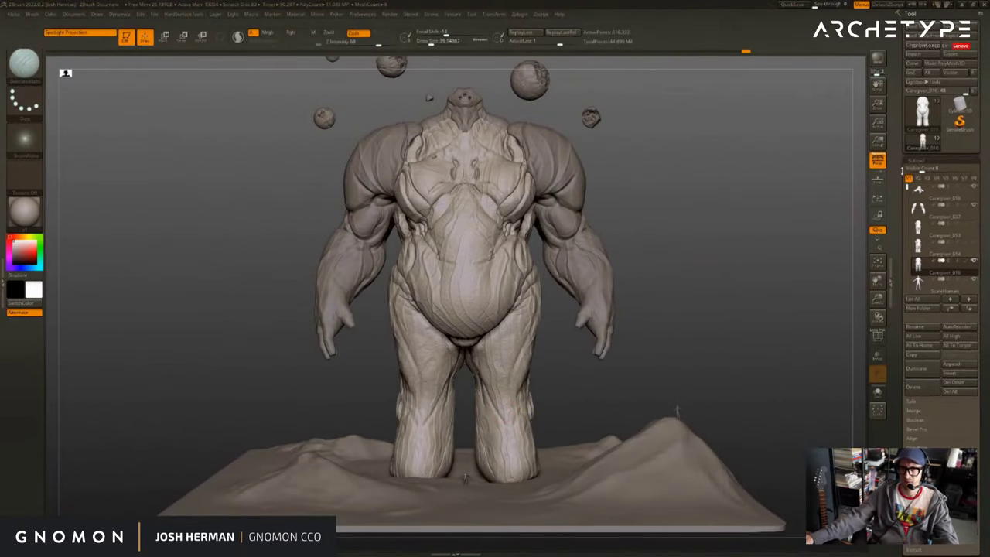
Delete the redundant Caregiver_013 and Caregiver_014 body subtools.
{"action": "left_click", "coordinate": [927, 229]}
{"action": "mouse_move", "coordinate": [899, 388]}
{"action": "left_mouse_down"}
{"action": "mouse_move", "coordinate": [899, 314]}
{"action": "mouse_move", "coordinate": [899, 386]}
{"action": "left_mouse_up"}
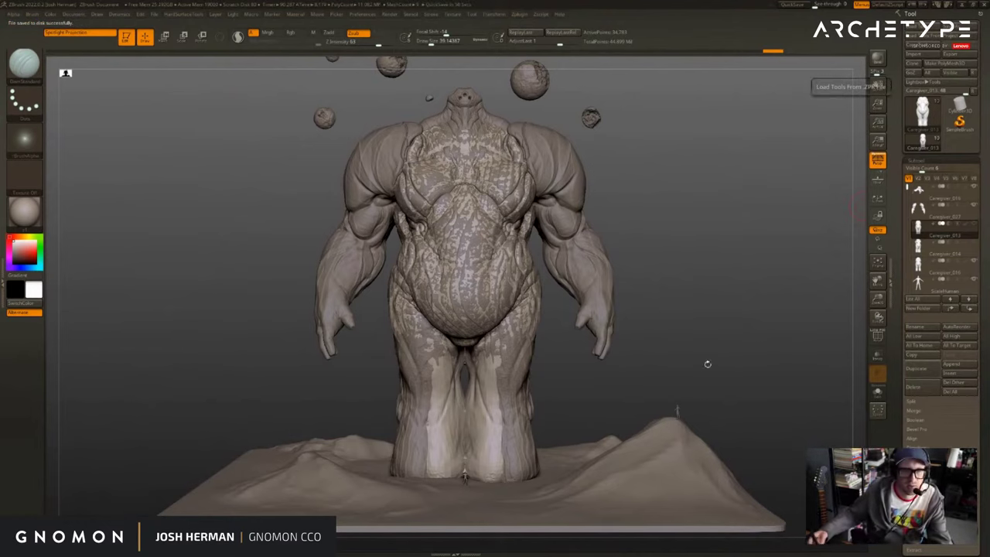
{"action": "left_click_drag", "start_coordinate": [747, 348], "coordinate": [754, 356]}
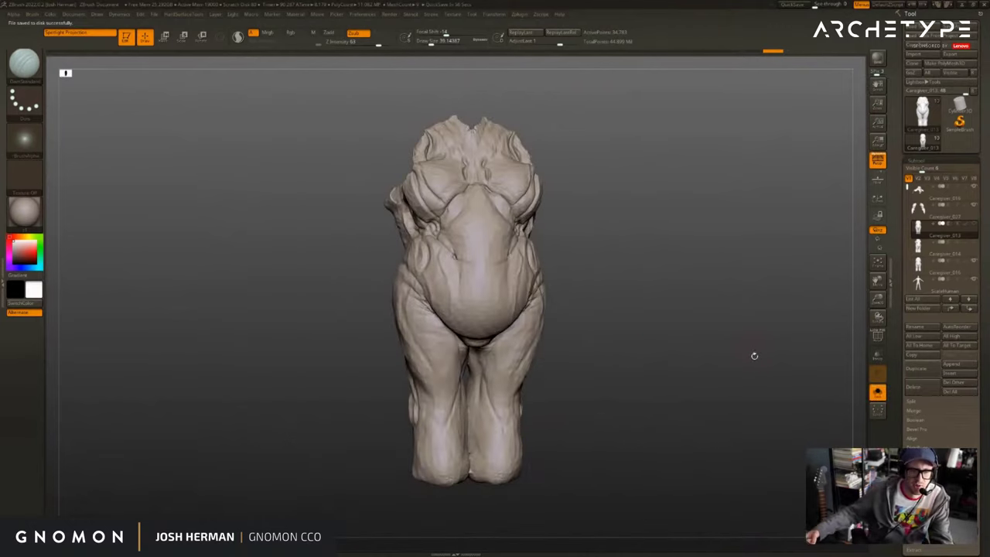
{"action": "left_click", "coordinate": [918, 386]}
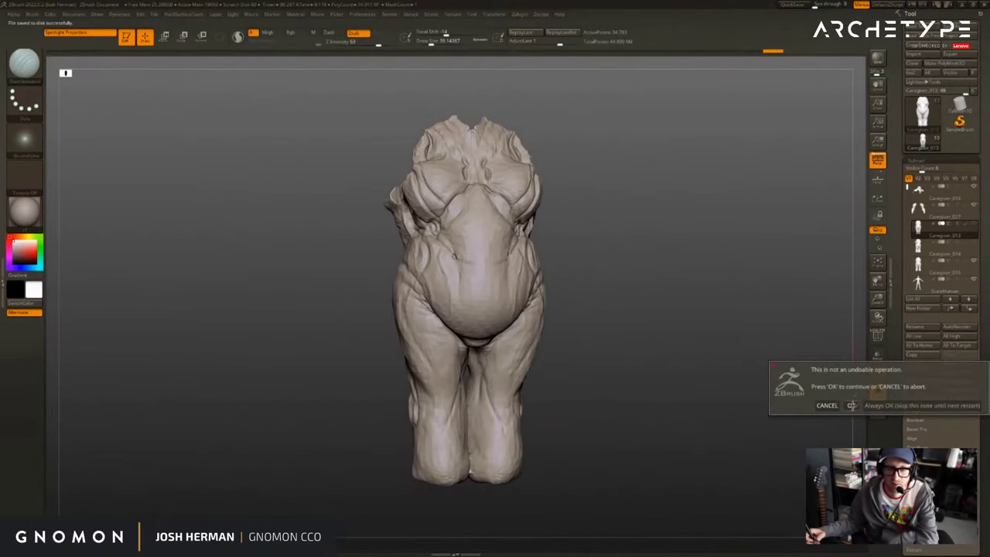
{"action": "left_click", "coordinate": [851, 406]}
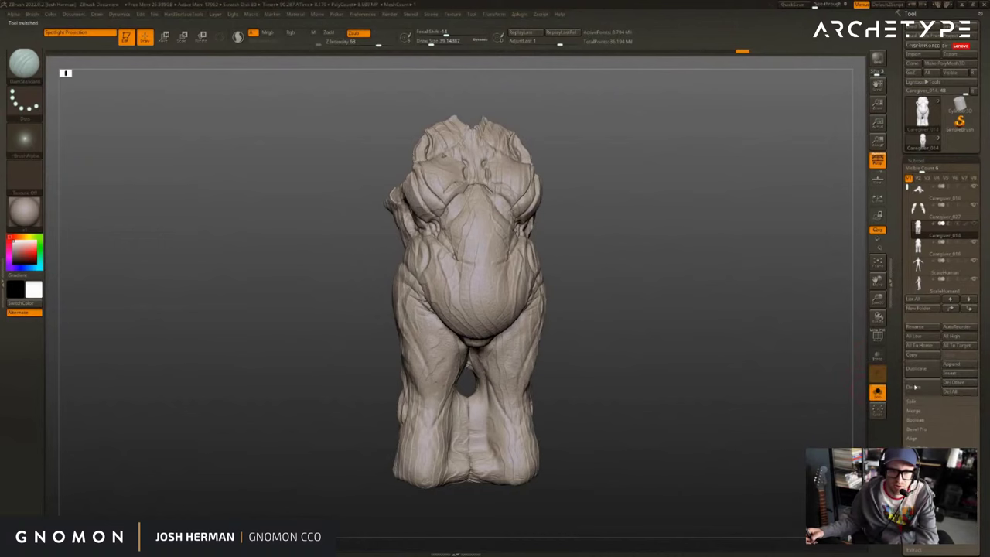
{"action": "left_click", "coordinate": [915, 387]}
{"action": "left_click", "coordinate": [848, 402]}
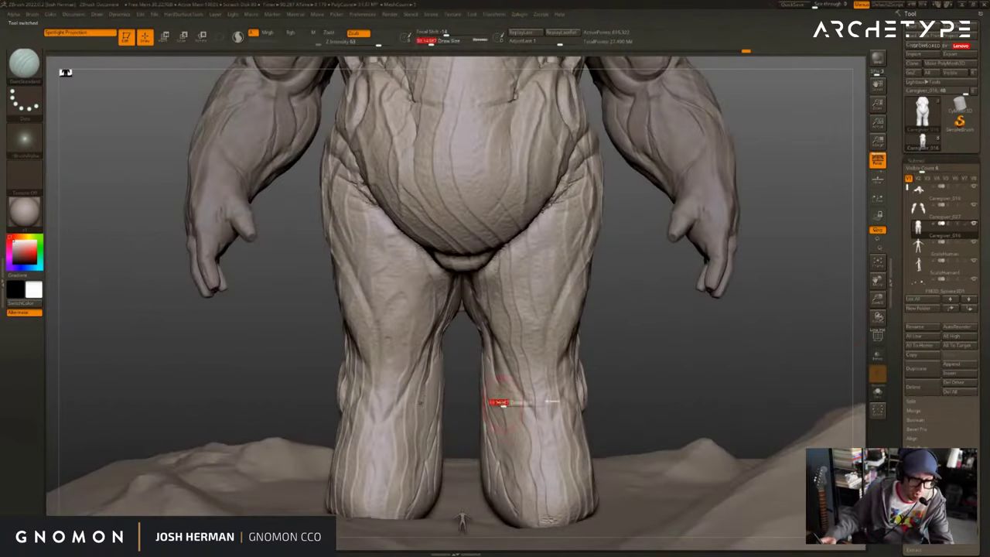
Try building up the front of the knee with the ClayBuildup brush and undo the stroke.
{"action": "left_click_drag", "start_coordinate": [503, 404], "coordinate": [498, 404]}
{"action": "left_click_drag", "start_coordinate": [499, 392], "coordinate": [488, 357]}
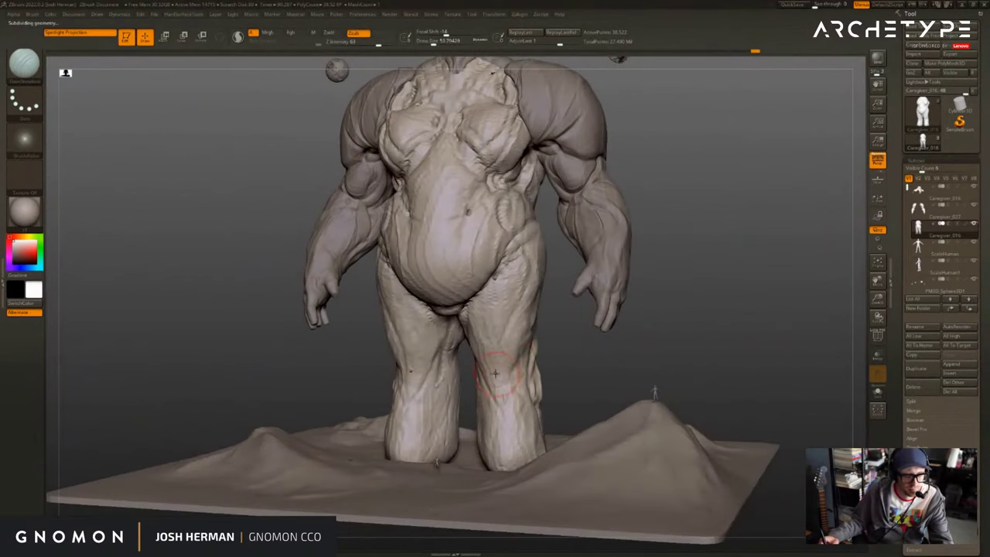
{"action": "key", "text": "b"}
{"action": "key", "text": "c"}
{"action": "key", "text": "b"}
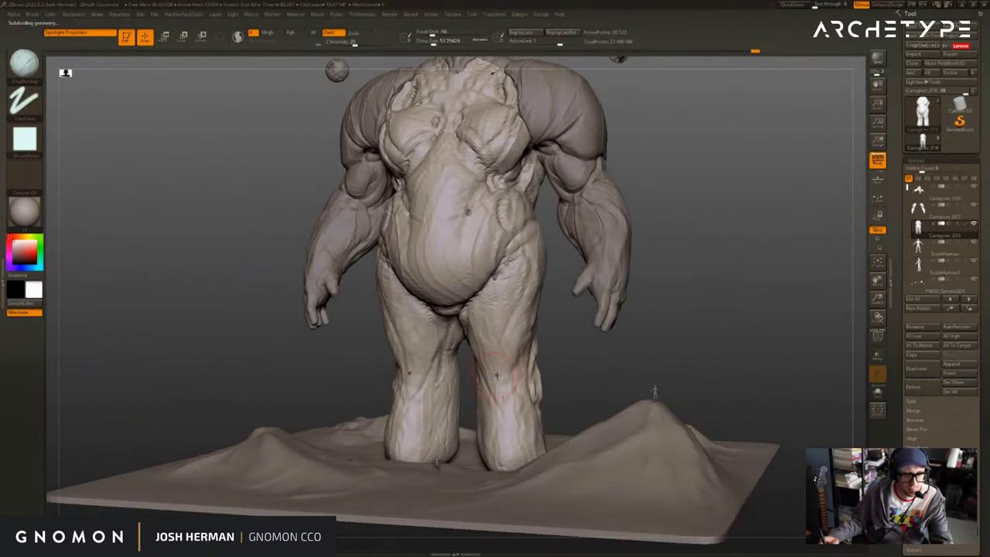
{"action": "left_click_drag", "start_coordinate": [496, 380], "coordinate": [503, 375]}
{"action": "key", "text": "ctrl+z"}
{"action": "key", "text": "bracketleft"}
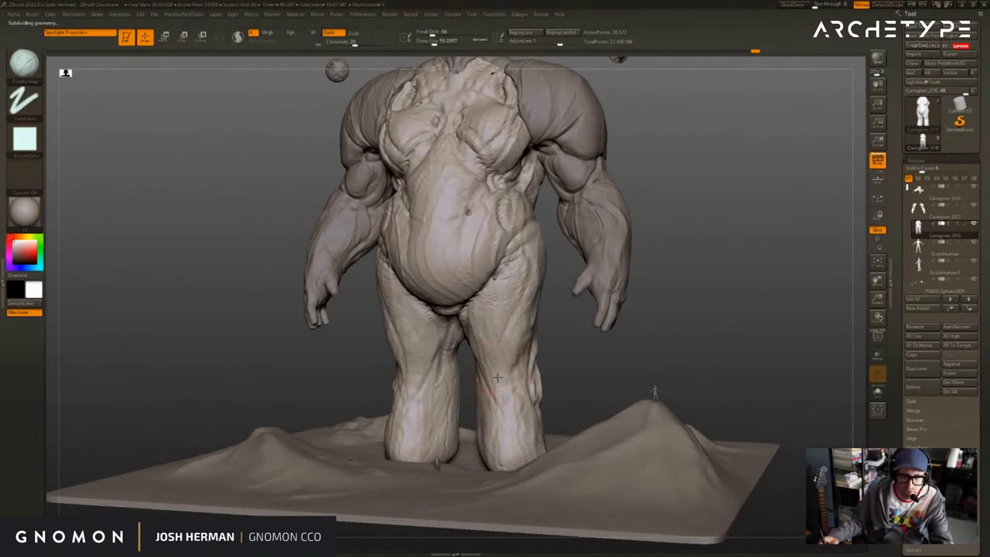
Switch to the Inflate brush with a draw size of about 116 and smooth the knee area one subdivision level lower.
{"action": "mouse_move", "coordinate": [559, 356]}
{"action": "left_mouse_down", "text": "shift"}
{"action": "mouse_move", "coordinate": [487, 384]}
{"action": "mouse_move", "coordinate": [510, 377]}
{"action": "mouse_move", "coordinate": [514, 361]}
{"action": "mouse_move", "coordinate": [533, 363]}
{"action": "mouse_move", "coordinate": [507, 366]}
{"action": "left_mouse_up", "text": "shift"}
{"action": "key", "text": "s"}
{"action": "key", "text": "s"}
{"action": "key", "text": "s"}
{"action": "key", "text": "b"}
{"action": "key", "text": "i"}
{"action": "key", "text": "n"}
{"action": "key", "text": "s"}
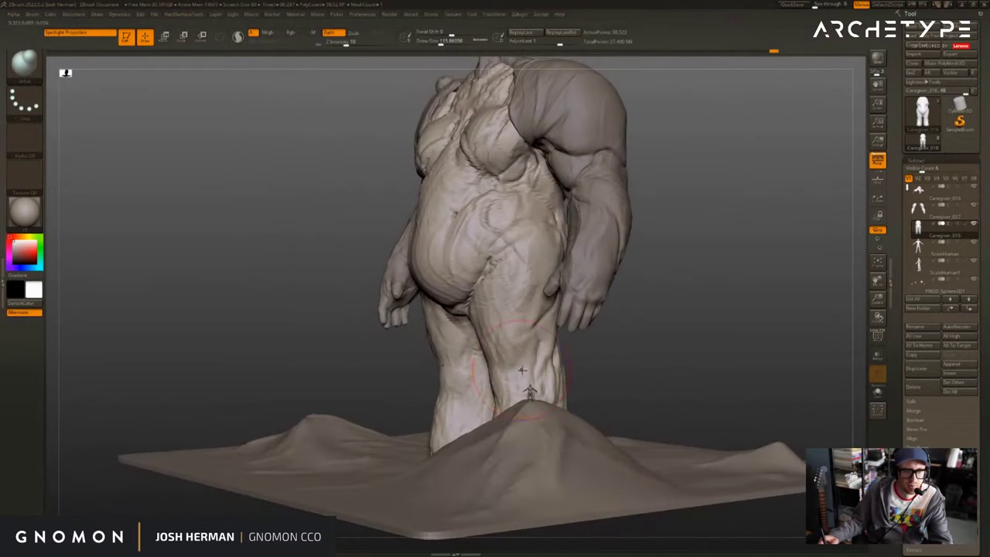
{"action": "key", "text": "shift+d"}
{"action": "left_click_drag", "start_coordinate": [608, 352], "coordinate": [610, 356], "text": "shift"}
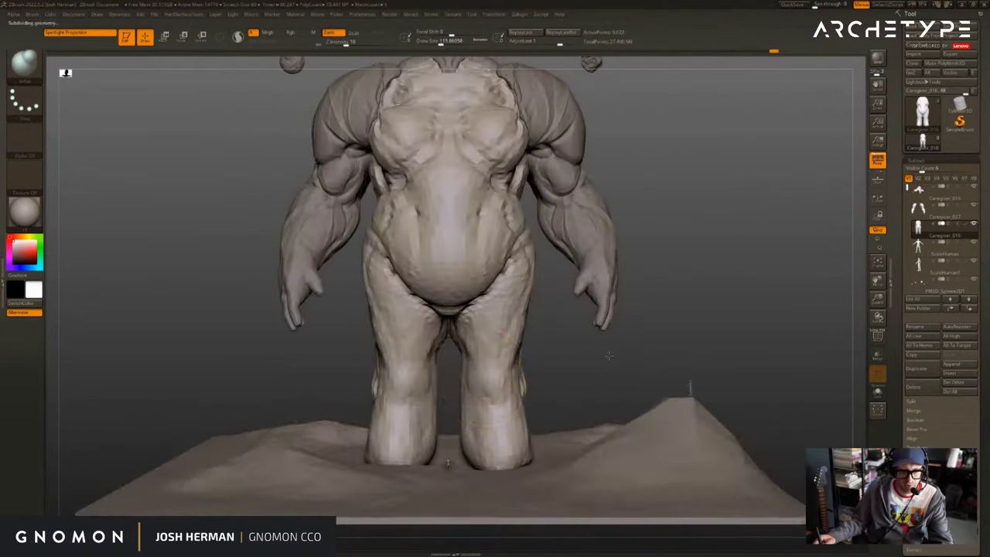
{"action": "mouse_move", "coordinate": [496, 371]}
{"action": "left_mouse_down", "text": "shift"}
{"action": "mouse_move", "coordinate": [487, 376]}
{"action": "mouse_move", "coordinate": [503, 352]}
{"action": "left_mouse_up", "text": "shift"}
Return to the Dam Standard brush, raise the body by two subdivision levels and isolate it from the other subtools.
{"action": "mouse_move", "coordinate": [619, 354]}
{"action": "left_mouse_down"}
{"action": "mouse_move", "coordinate": [555, 359]}
{"action": "mouse_move", "coordinate": [653, 358]}
{"action": "mouse_move", "coordinate": [584, 357]}
{"action": "left_mouse_up"}
{"action": "key", "text": "b"}
{"action": "key", "text": "d"}
{"action": "key", "text": "s"}
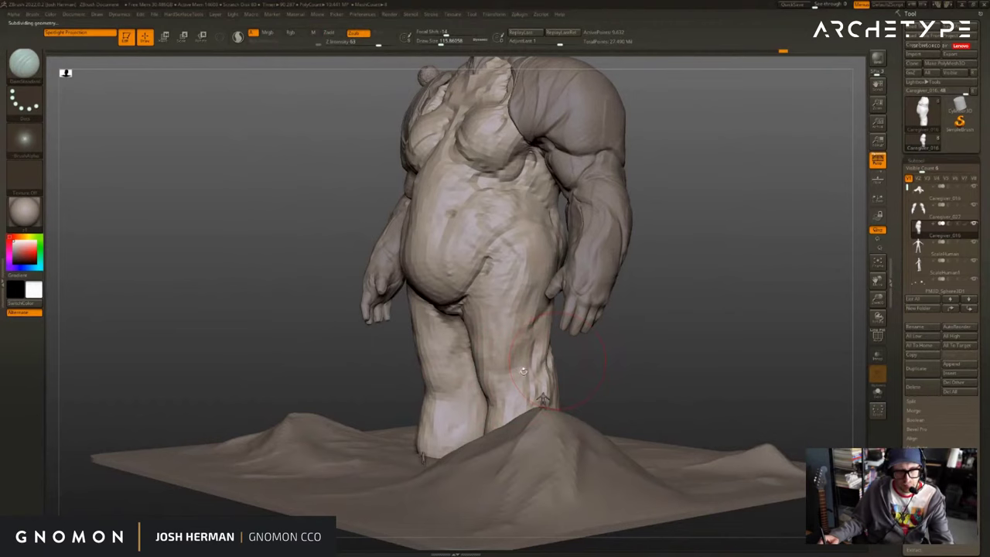
{"action": "key", "text": "d"}
{"action": "key", "text": "d"}
{"action": "key", "text": "alt+s"}
Reduce the Dam Standard draw size to about 25 and carve a crease beneath the knee.
{"action": "key", "text": "bracketleft"}
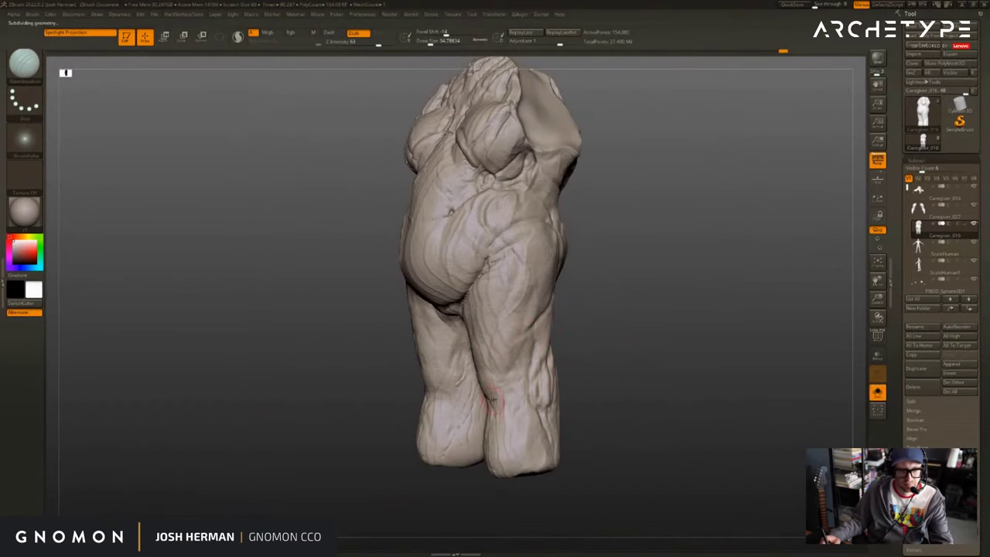
{"action": "key", "text": "bracketleft"}
{"action": "key", "text": "bracketleft"}
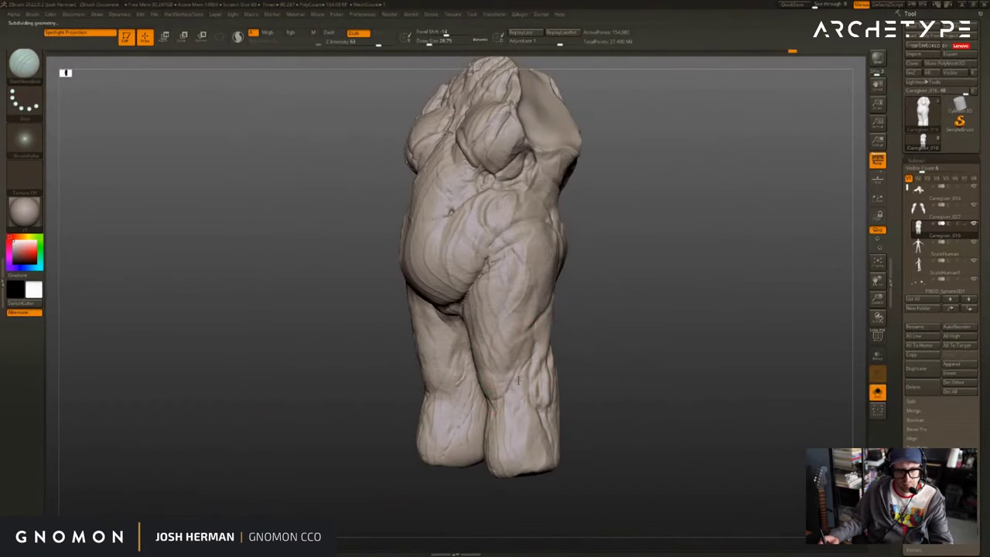
{"action": "left_click_drag", "start_coordinate": [573, 347], "coordinate": [607, 346]}
{"action": "left_click_drag", "start_coordinate": [524, 388], "coordinate": [501, 407]}
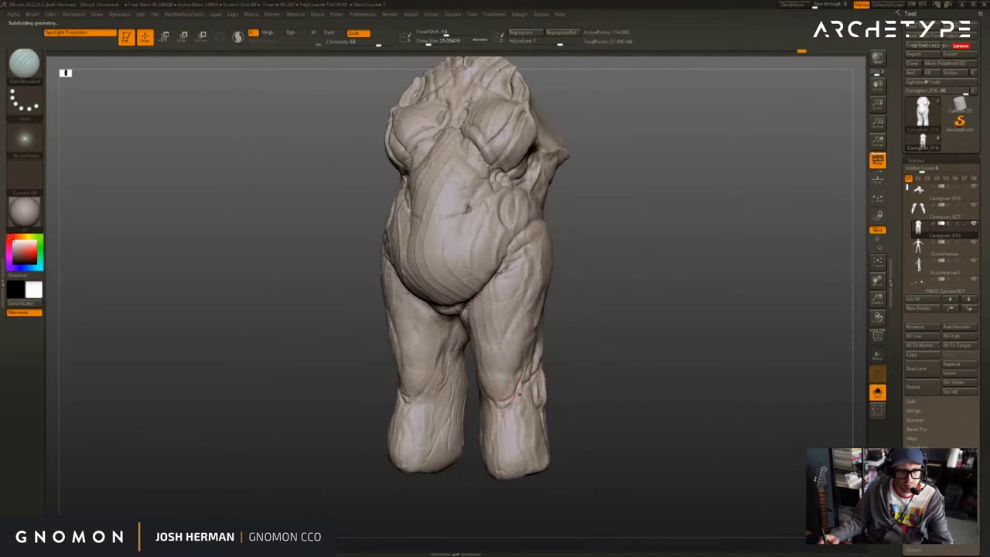
Review the body together with all subtools, isolate it again and switch to the Move brush.
{"action": "key", "text": "alt+s"}
{"action": "left_click_drag", "start_coordinate": [577, 371], "coordinate": [619, 364]}
{"action": "left_click_drag", "start_coordinate": [619, 363], "coordinate": [603, 367]}
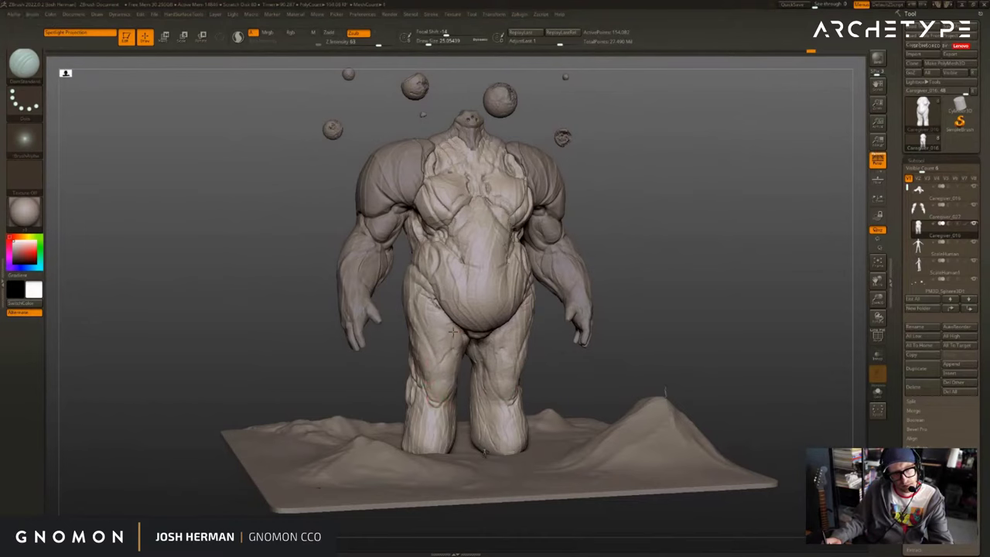
{"action": "left_click_drag", "start_coordinate": [688, 349], "coordinate": [707, 305], "text": "alt"}
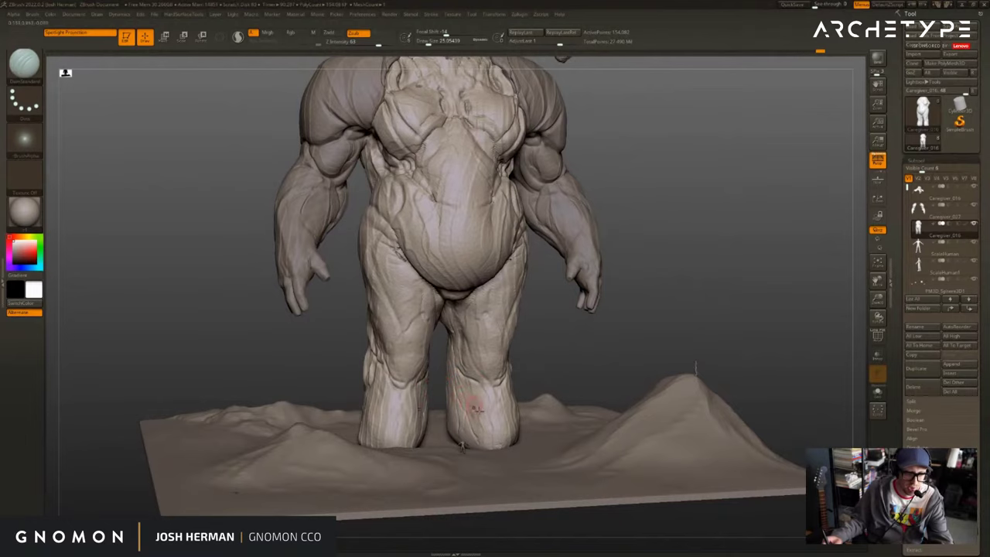
{"action": "key", "text": "alt+shift+s"}
{"action": "key", "text": "b"}
{"action": "key", "text": "m"}
{"action": "key", "text": "v"}
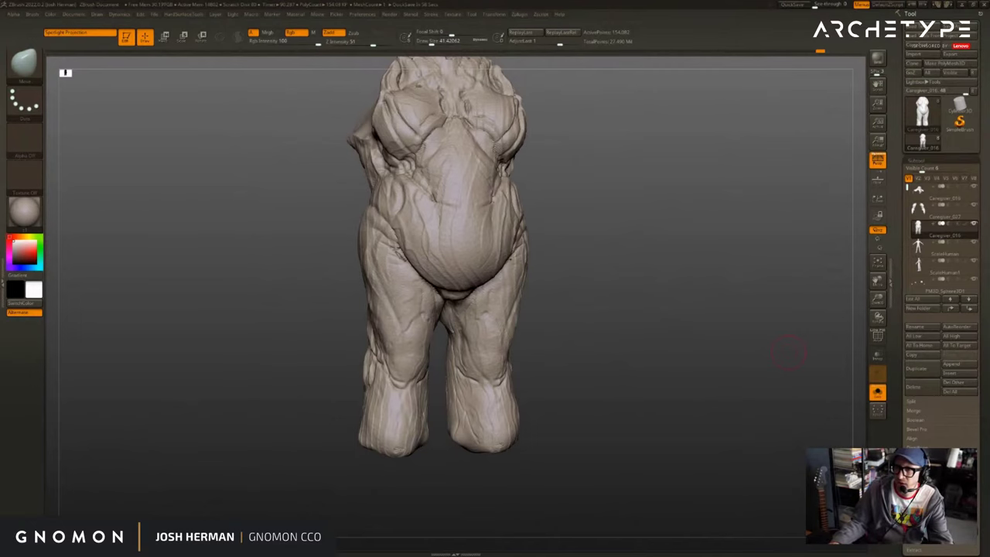
Switch to the browser and read the Polygon article about Microsoft buying Activision Blizzard, opened from the Google search results.
{"action": "left_click_drag", "start_coordinate": [989, 171], "coordinate": [413, 58]}
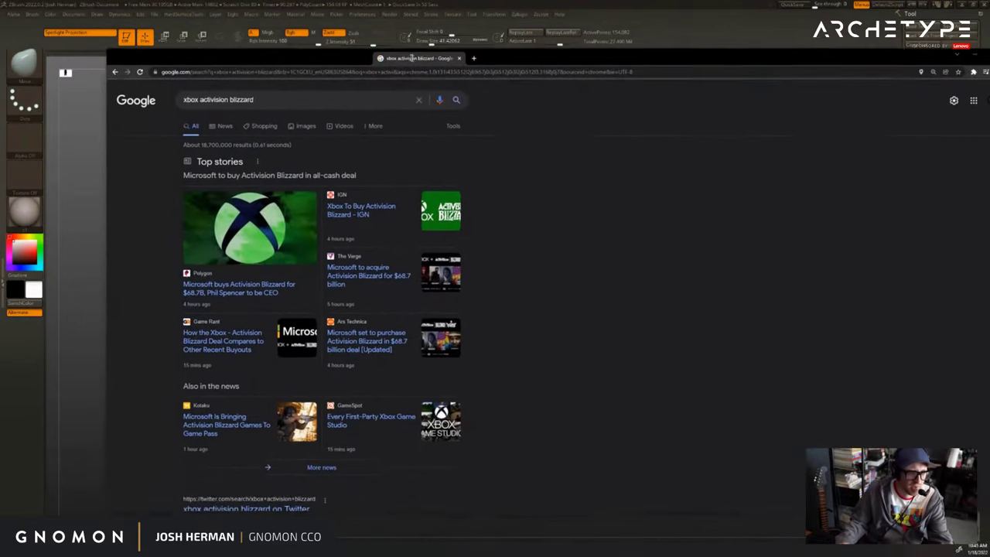
{"action": "left_click", "coordinate": [213, 291]}
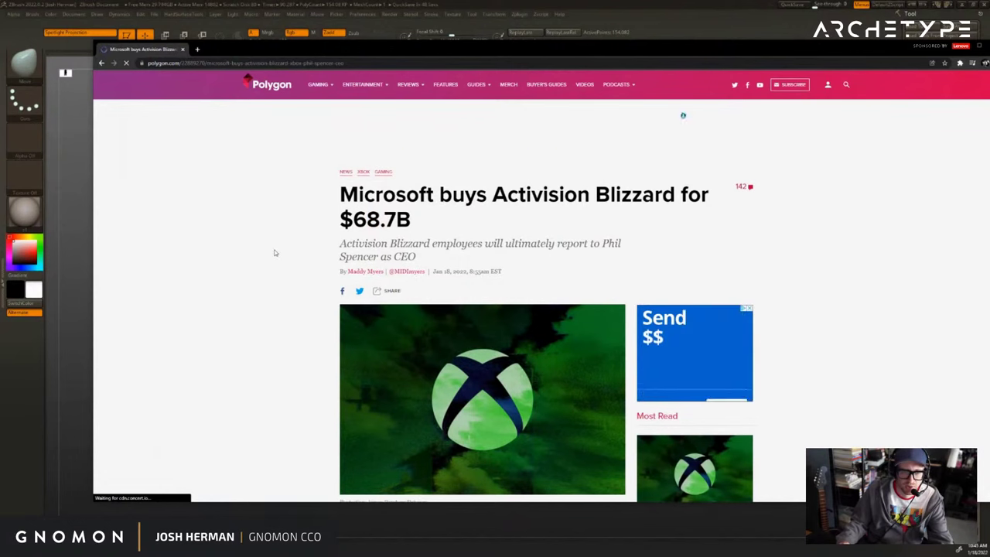
{"action": "left_click_drag", "start_coordinate": [445, 50], "coordinate": [374, 28]}
{"action": "scroll", "coordinate": [299, 200], "scroll_direction": "down", "scroll_amount": 1}
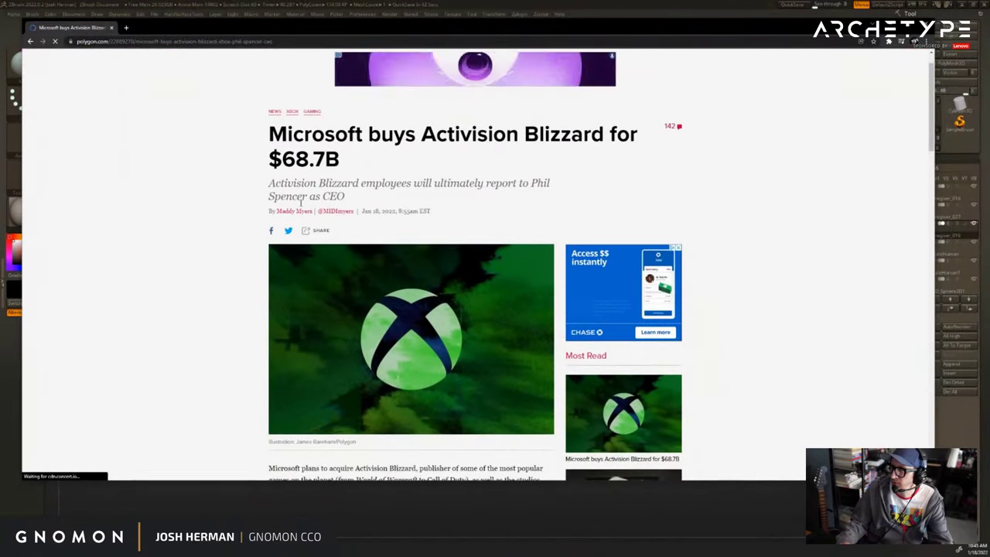
{"action": "scroll", "coordinate": [300, 204], "scroll_direction": "down", "scroll_amount": 2}
{"action": "scroll", "coordinate": [301, 206], "scroll_direction": "down", "scroll_amount": 1}
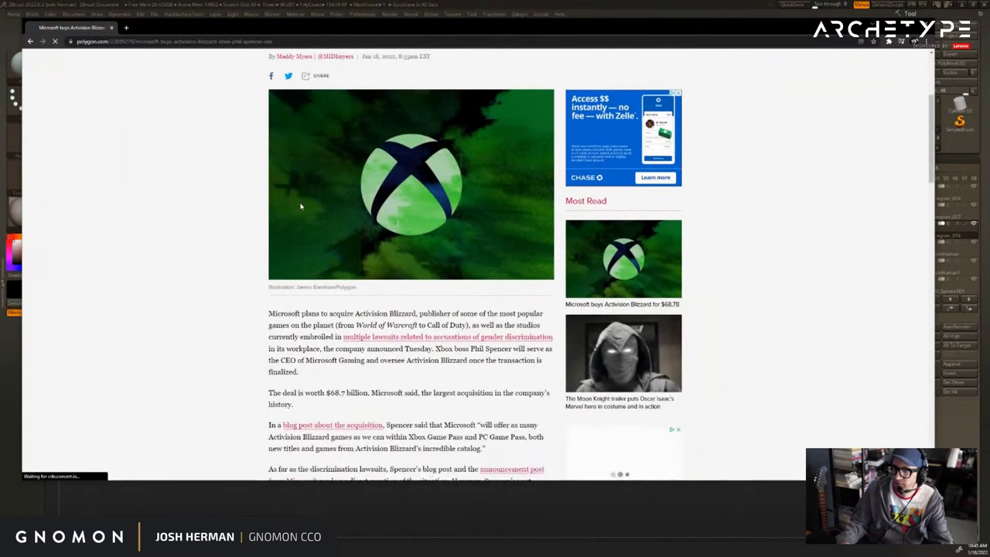
{"action": "scroll", "coordinate": [263, 236], "scroll_direction": "down", "scroll_amount": 1}
{"action": "scroll", "coordinate": [255, 238], "scroll_direction": "down", "scroll_amount": 1}
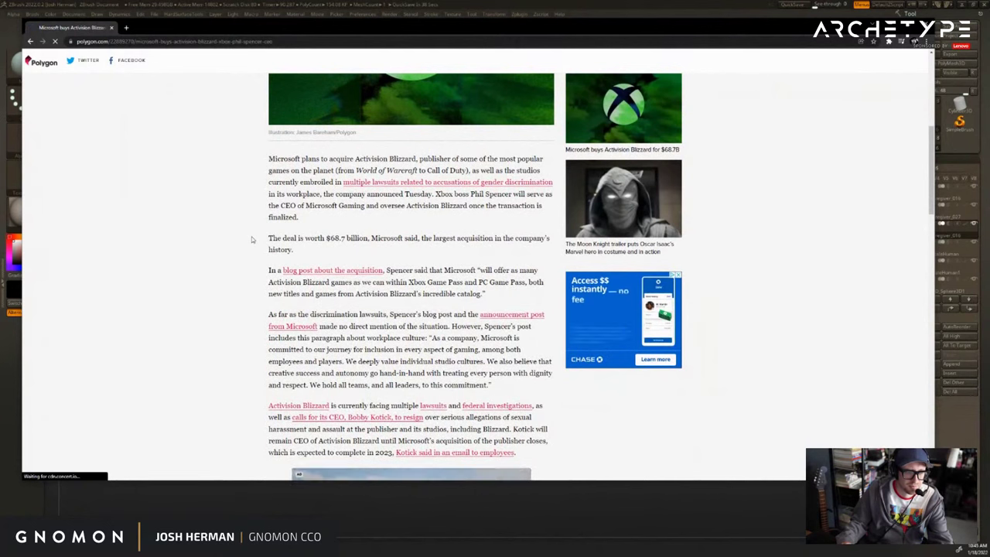
{"action": "scroll", "coordinate": [251, 239], "scroll_direction": "down", "scroll_amount": 1}
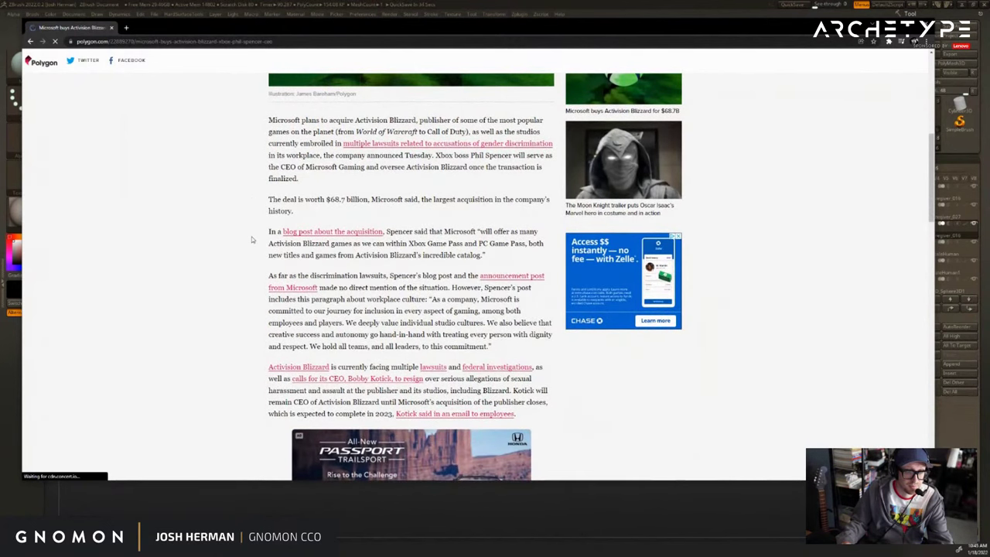
{"action": "scroll", "coordinate": [251, 239], "scroll_direction": "down", "scroll_amount": 1}
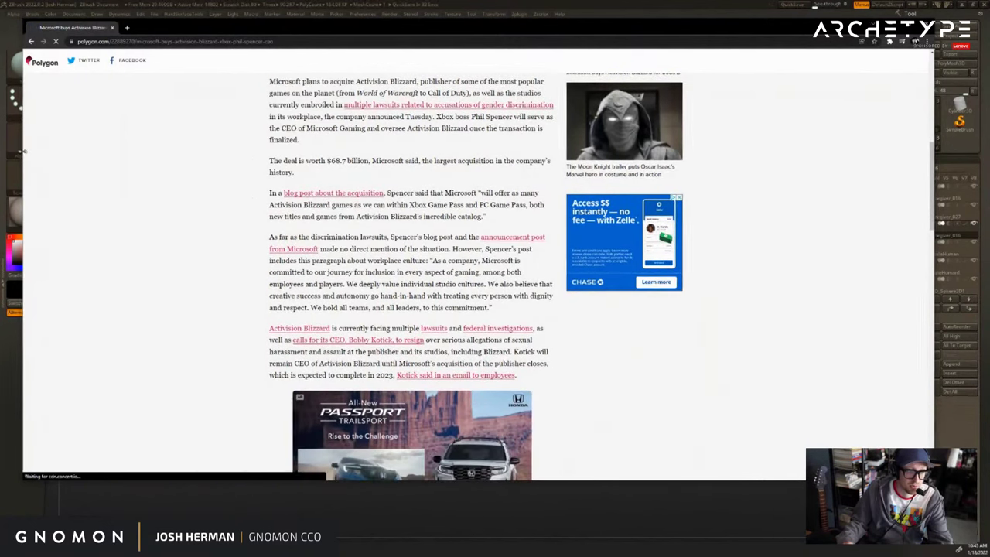
{"action": "left_click_drag", "start_coordinate": [22, 155], "coordinate": [267, 164]}
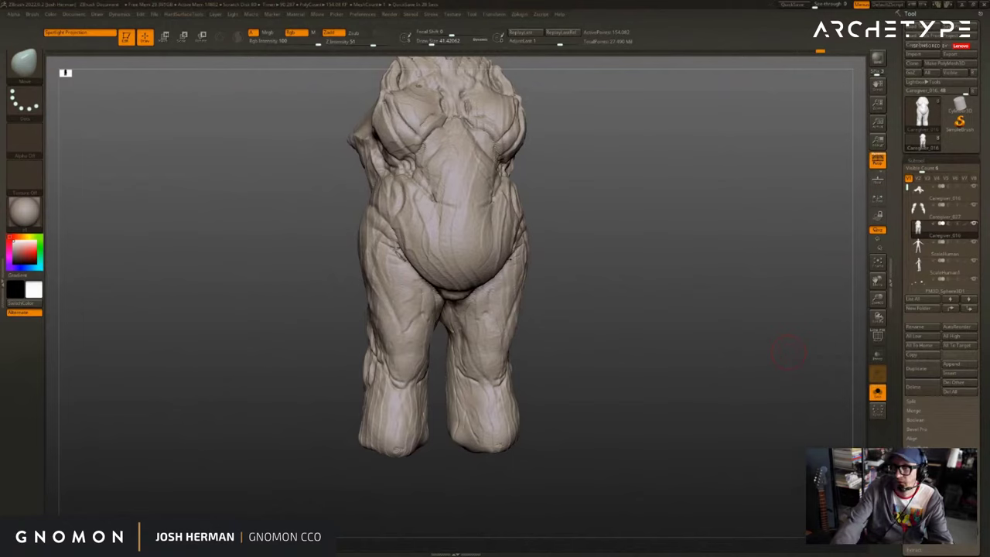
Return to ZBrush, nudge the front of the knee with the Move brush and switch to the Dam Standard brush.
{"action": "left_click_drag", "start_coordinate": [645, 357], "coordinate": [599, 364], "text": "shift"}
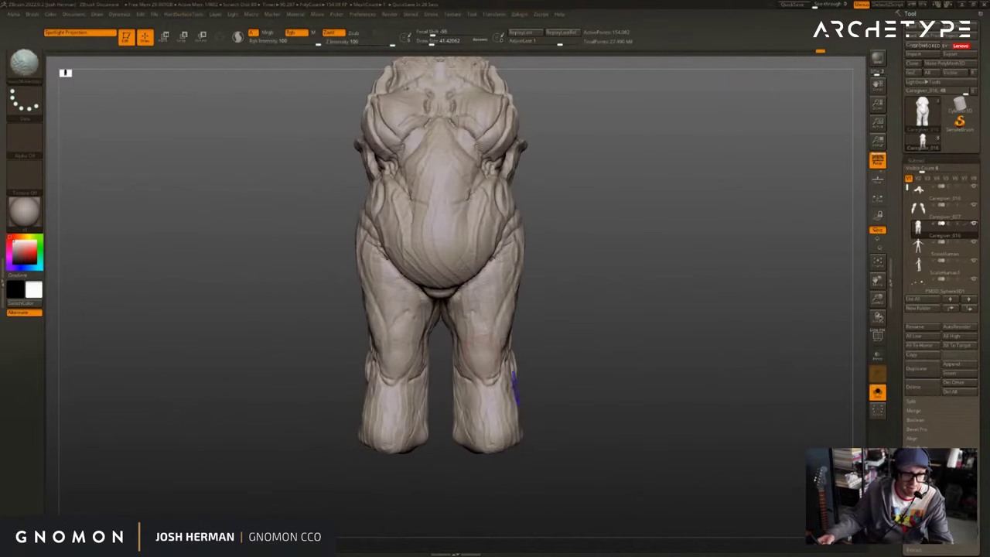
{"action": "key", "text": "s"}
{"action": "mouse_move", "coordinate": [485, 359]}
{"action": "left_mouse_down"}
{"action": "mouse_move", "coordinate": [502, 370]}
{"action": "mouse_move", "coordinate": [478, 380]}
{"action": "left_mouse_up"}
{"action": "key", "text": "b"}
{"action": "key", "text": "d"}
{"action": "key", "text": "s"}
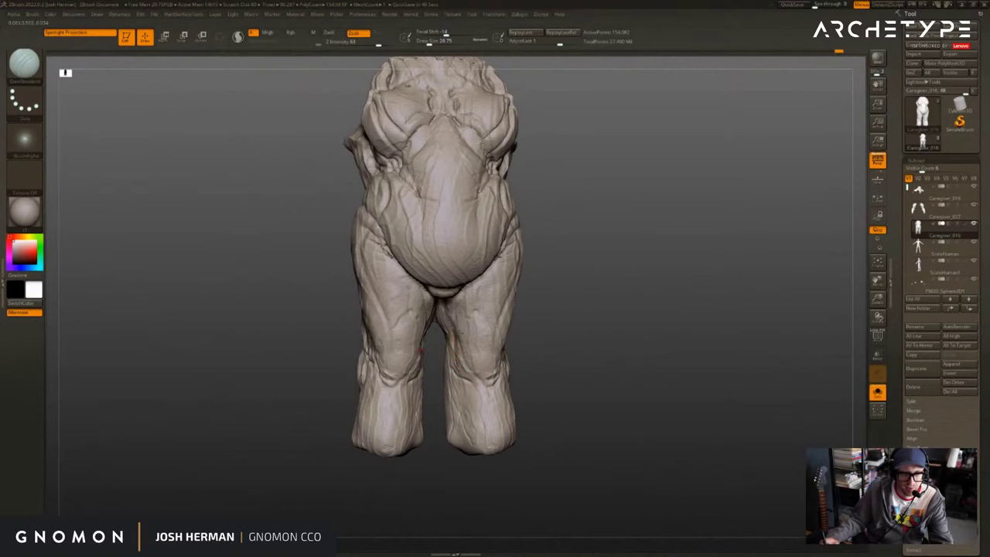
Raise the body by two subdivision levels and carve the crease between belly and thigh with Dam Standard at a draw size of about 20.
{"action": "left_click_drag", "start_coordinate": [459, 333], "coordinate": [486, 292], "text": "shift"}
{"action": "mouse_move", "coordinate": [534, 263]}
{"action": "left_mouse_down", "text": "alt"}
{"action": "mouse_move", "coordinate": [535, 287]}
{"action": "mouse_move", "coordinate": [561, 275]}
{"action": "mouse_move", "coordinate": [512, 292]}
{"action": "left_mouse_up", "text": "alt"}
{"action": "key", "text": "bracketleft"}
{"action": "key", "text": "ctrl+d"}
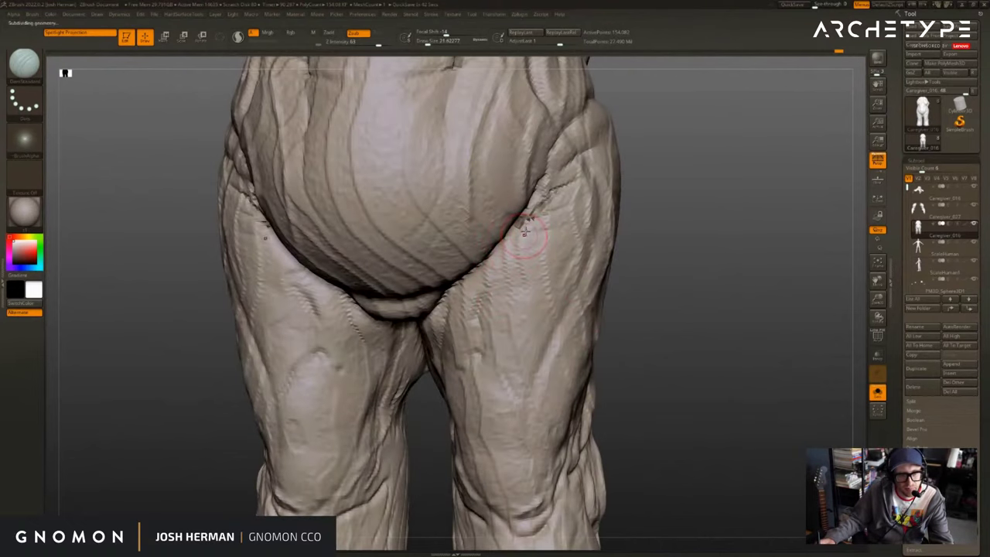
{"action": "left_click_drag", "start_coordinate": [540, 210], "coordinate": [551, 190], "text": "shift"}
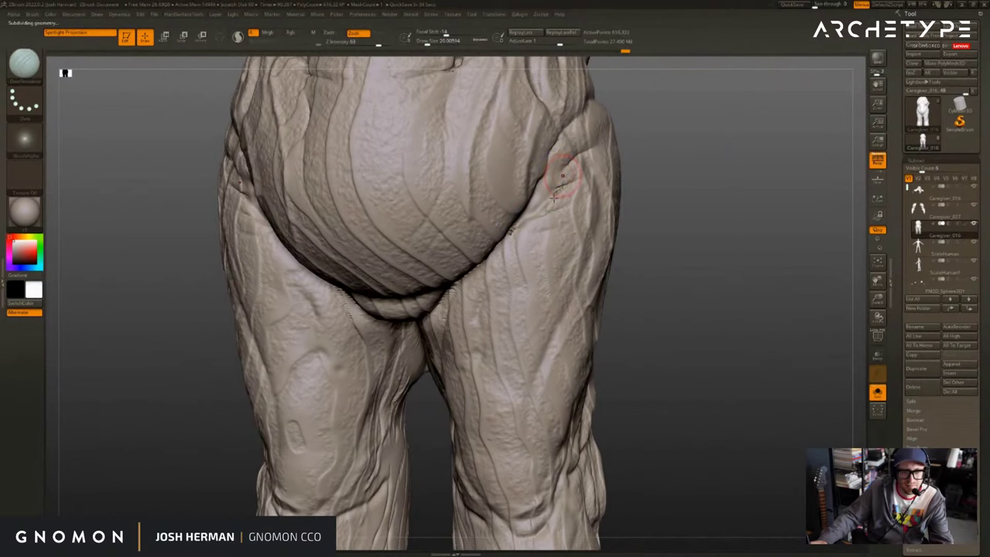
{"action": "left_click_drag", "start_coordinate": [513, 231], "coordinate": [555, 188]}
{"action": "left_click_drag", "start_coordinate": [655, 174], "coordinate": [637, 175], "text": "shift"}
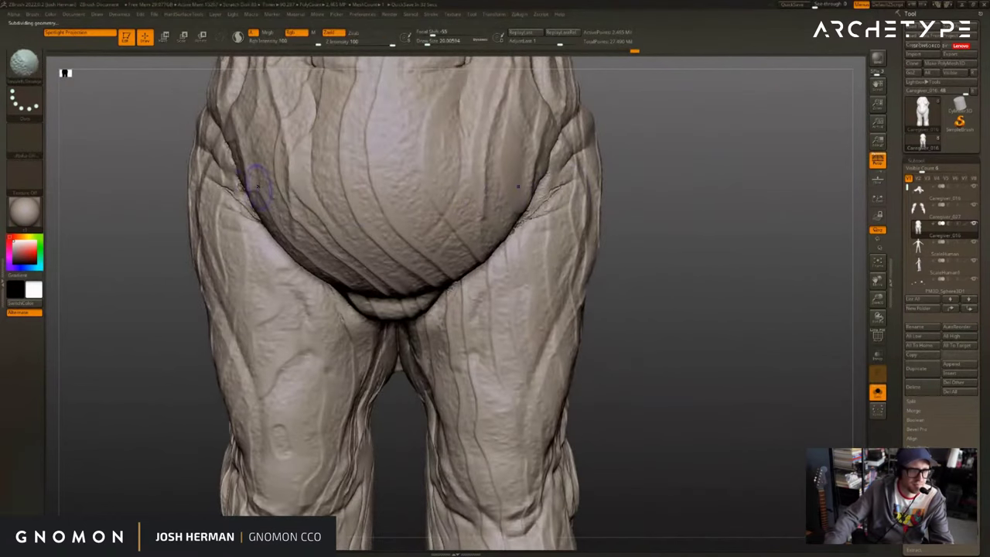
{"action": "key", "text": "d"}
Carve grooves down the inner sides of the lower legs with Dam Standard at a draw size of about 18.
{"action": "mouse_move", "coordinate": [714, 284]}
{"action": "left_mouse_down", "text": "alt"}
{"action": "mouse_move", "coordinate": [727, 291]}
{"action": "mouse_move", "coordinate": [751, 274]}
{"action": "mouse_move", "coordinate": [757, 305]}
{"action": "mouse_move", "coordinate": [741, 323]}
{"action": "mouse_move", "coordinate": [768, 251]}
{"action": "left_mouse_up", "text": "alt"}
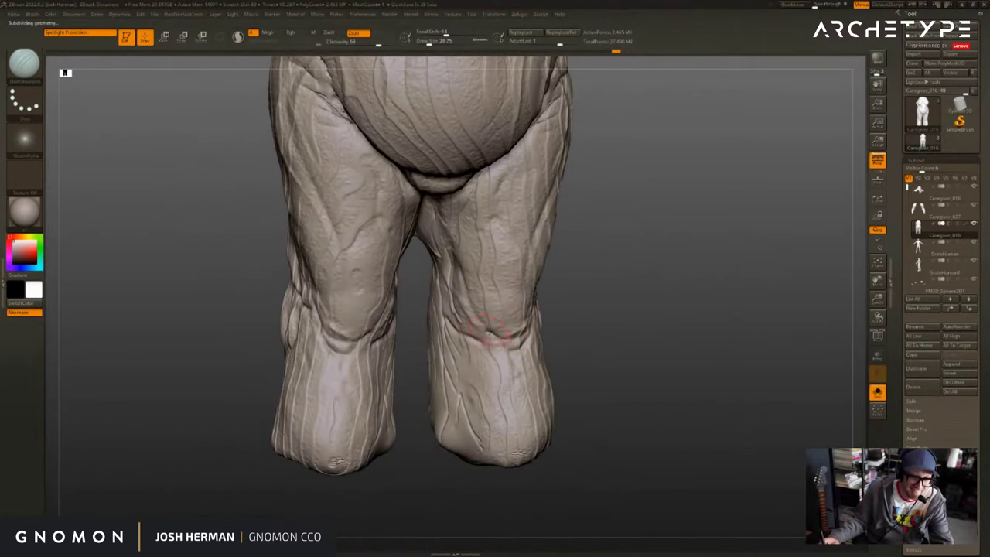
{"action": "left_click_drag", "start_coordinate": [657, 311], "coordinate": [687, 322], "text": "alt"}
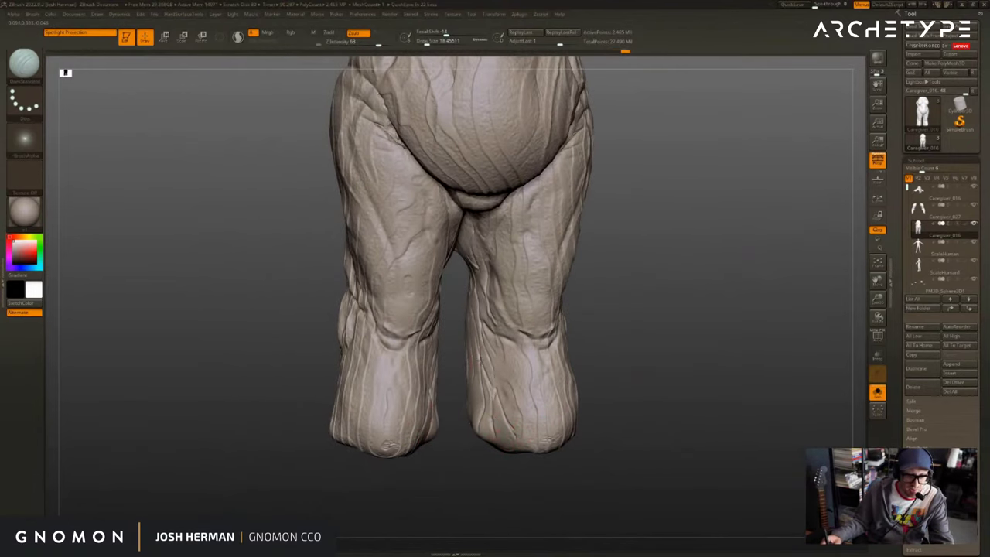
{"action": "left_click_drag", "start_coordinate": [459, 395], "coordinate": [467, 399]}
{"action": "left_click_drag", "start_coordinate": [705, 376], "coordinate": [659, 376]}
{"action": "left_click_drag", "start_coordinate": [464, 405], "coordinate": [446, 438]}
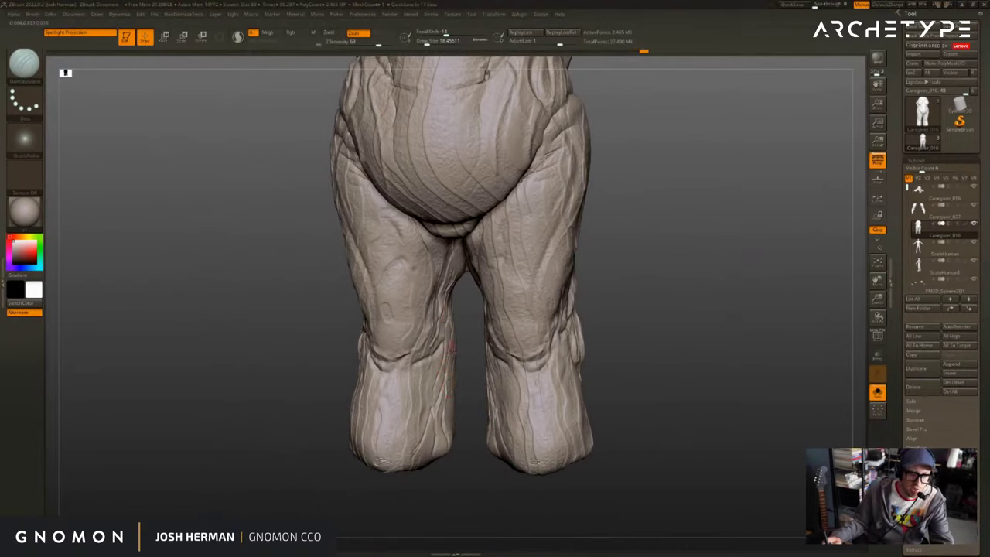
{"action": "right_click_drag", "start_coordinate": [453, 352], "coordinate": [451, 380]}
{"action": "left_click_drag", "start_coordinate": [465, 445], "coordinate": [485, 442]}
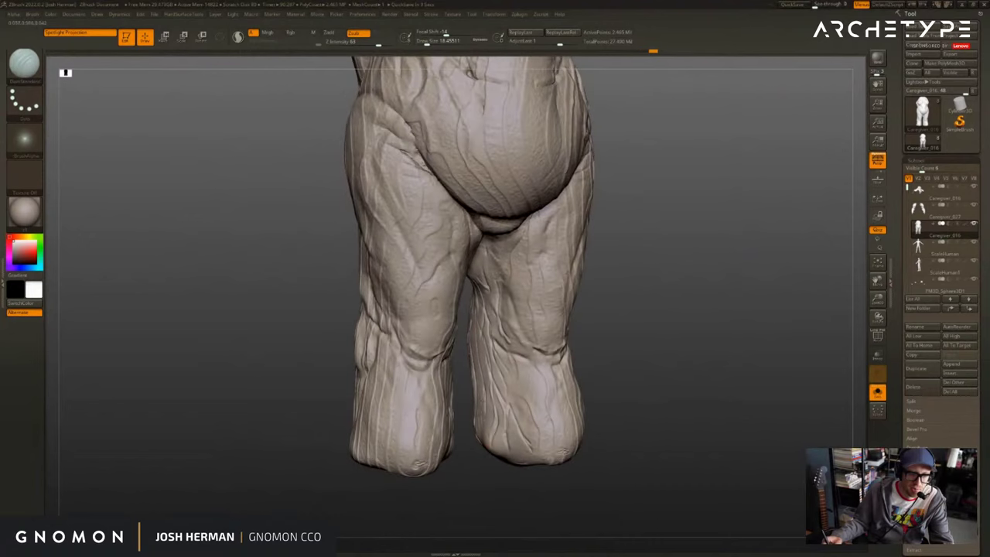
Pull out the inner edge of the foot with the Move brush at a draw size of about 35 and check it against the ground.
{"action": "left_click_drag", "start_coordinate": [649, 343], "coordinate": [655, 380]}
{"action": "key", "text": "shift+s"}
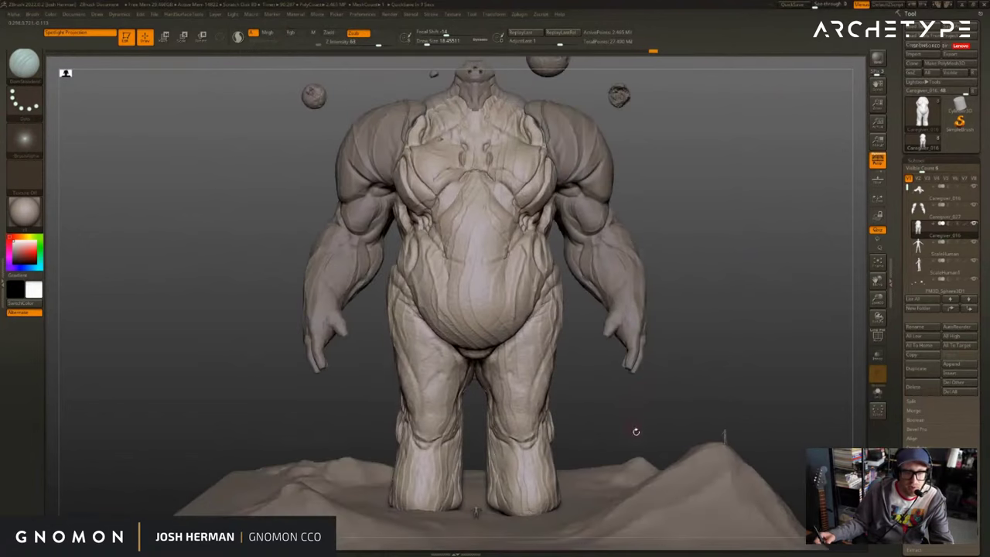
{"action": "mouse_move", "coordinate": [636, 431]}
{"action": "left_mouse_down", "text": "alt"}
{"action": "mouse_move", "coordinate": [588, 335]}
{"action": "mouse_move", "coordinate": [610, 343]}
{"action": "left_mouse_up", "text": "alt"}
{"action": "key", "text": "shift+s"}
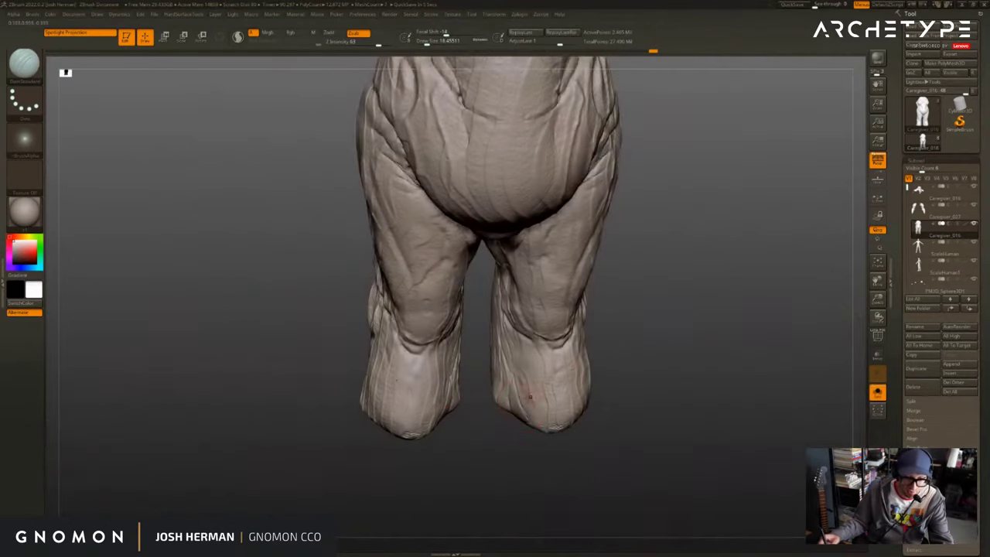
{"action": "key", "text": "b"}
{"action": "key", "text": "m"}
{"action": "key", "text": "v"}
{"action": "left_click_drag", "start_coordinate": [497, 401], "coordinate": [488, 399]}
{"action": "key", "text": "shift+s"}
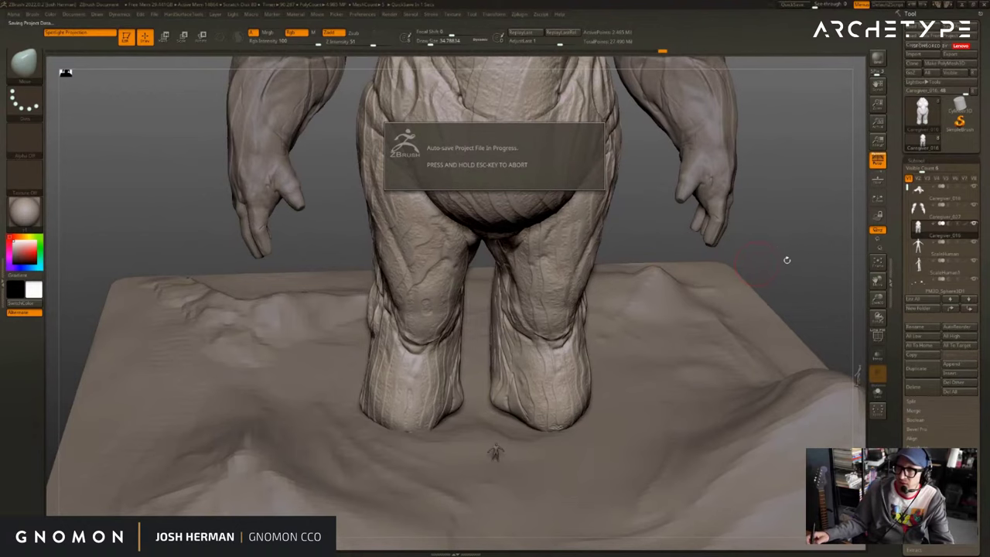
{"action": "left_click_drag", "start_coordinate": [775, 261], "coordinate": [680, 325]}
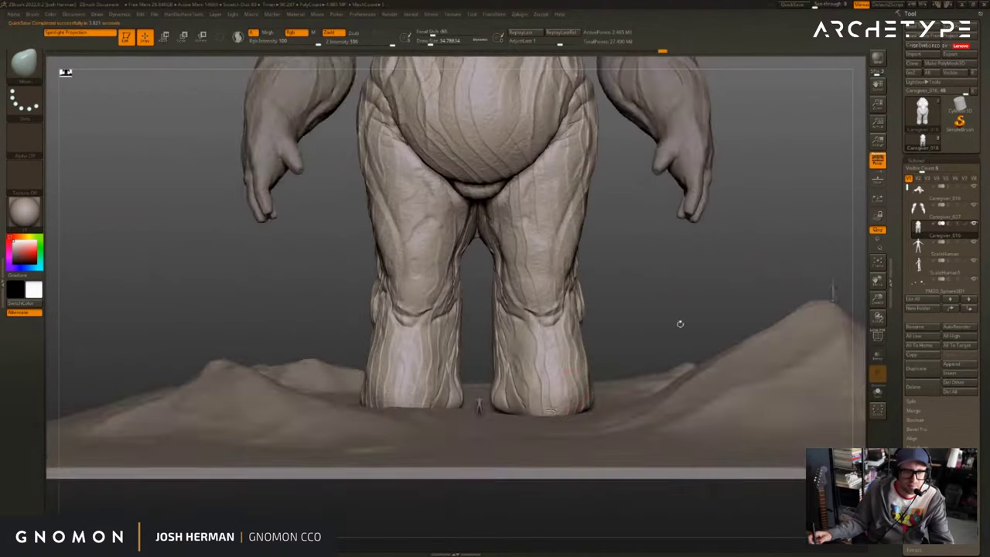
Isolate the body, lower it by three subdivision levels and rework the side of the knee, undoing the last stroke.
{"action": "key", "text": "shift+s"}
{"action": "key", "text": "shift+d"}
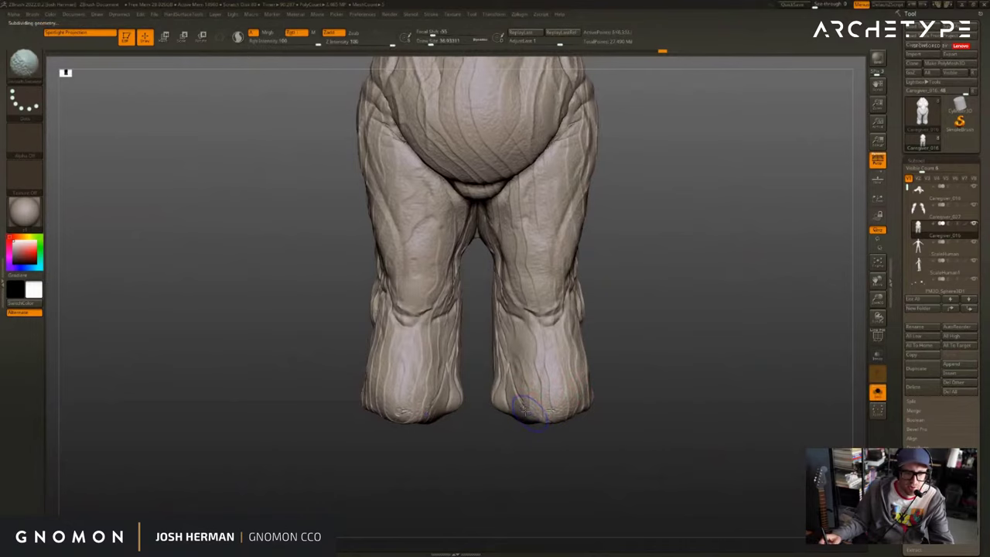
{"action": "key", "text": "shift+d"}
{"action": "key", "text": "shift+d"}
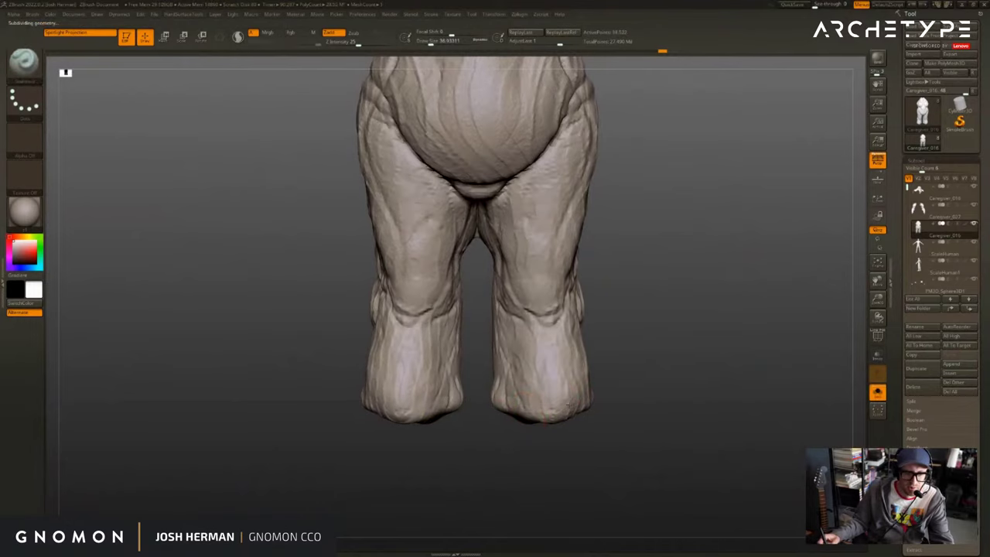
{"action": "left_click_drag", "start_coordinate": [688, 404], "coordinate": [585, 398]}
{"action": "left_click_drag", "start_coordinate": [637, 360], "coordinate": [610, 307]}
{"action": "left_click_drag", "start_coordinate": [545, 312], "coordinate": [535, 396]}
{"action": "left_click_drag", "start_coordinate": [477, 371], "coordinate": [542, 363]}
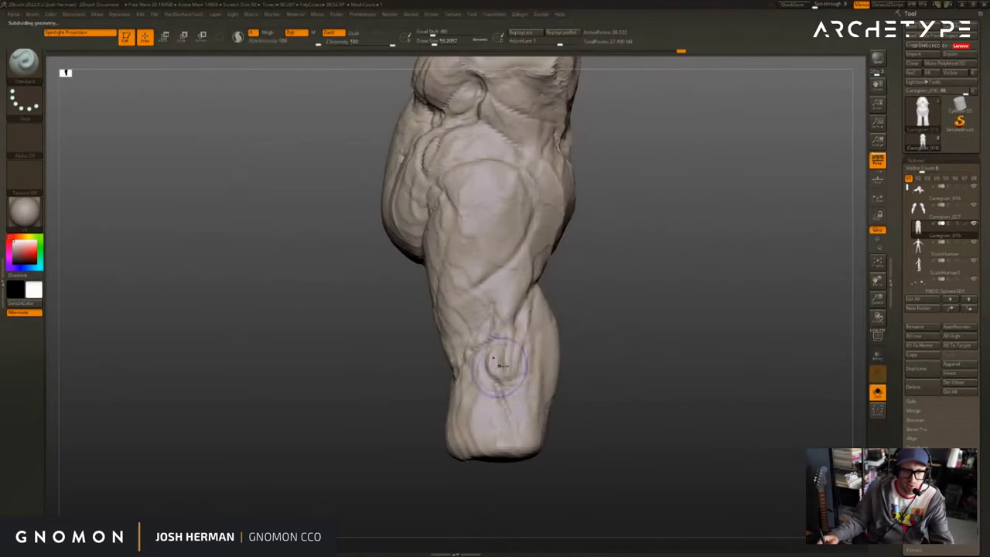
{"action": "key", "text": "ctrl+z"}
Show all subtools and sculpt the backs of the knees and calves with the Standard brush at a draw size of about 59.
{"action": "key", "text": "alt+s"}
{"action": "mouse_move", "coordinate": [614, 331]}
{"action": "left_mouse_down"}
{"action": "mouse_move", "coordinate": [553, 339]}
{"action": "mouse_move", "coordinate": [529, 377]}
{"action": "left_mouse_up"}
{"action": "mouse_move", "coordinate": [665, 304]}
{"action": "left_mouse_down"}
{"action": "mouse_move", "coordinate": [576, 310]}
{"action": "mouse_move", "coordinate": [572, 379]}
{"action": "left_mouse_up"}
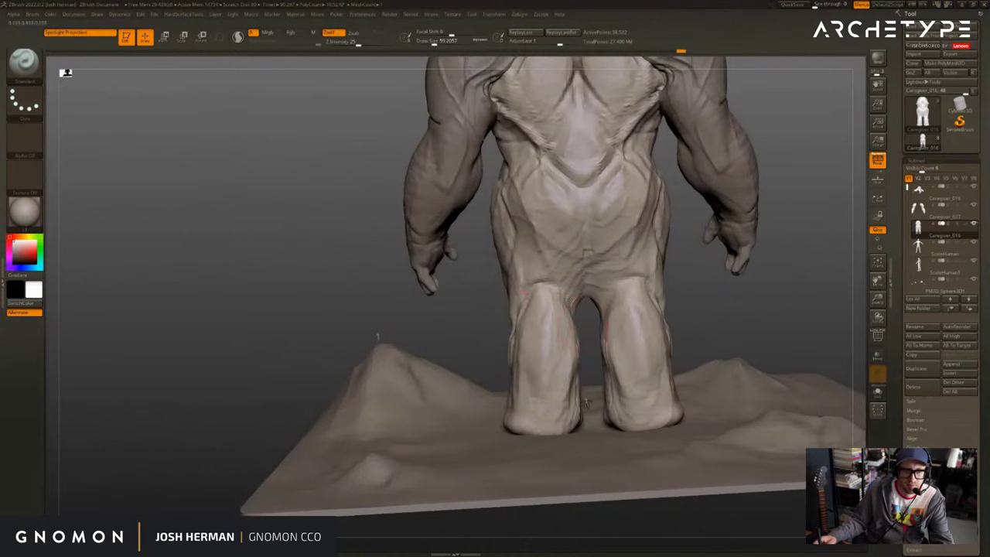
{"action": "left_click_drag", "start_coordinate": [571, 288], "coordinate": [569, 330]}
{"action": "left_click_drag", "start_coordinate": [479, 317], "coordinate": [471, 319]}
Sculpt the backs of the thighs and the area below the buttocks with the Standard brush at a draw size of about 77.
{"action": "left_click_drag", "start_coordinate": [471, 319], "coordinate": [447, 361], "text": "alt"}
{"action": "key", "text": "]"}
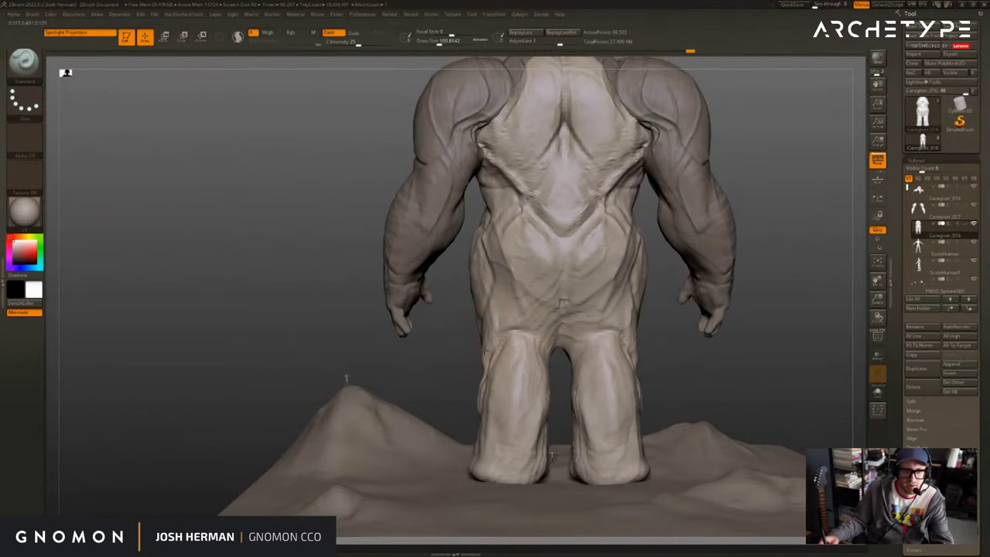
{"action": "key", "text": "["}
{"action": "left_click_drag", "start_coordinate": [511, 350], "coordinate": [508, 379]}
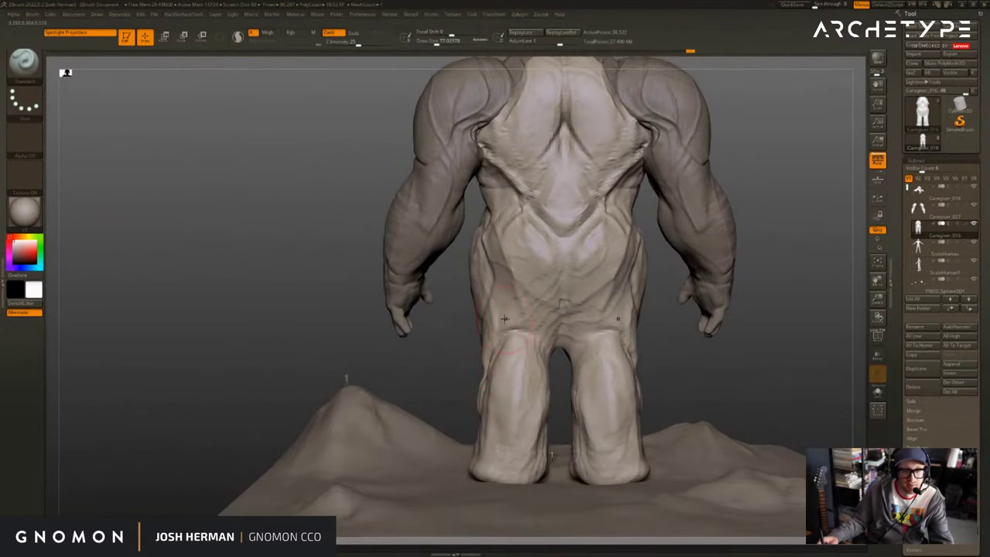
{"action": "mouse_move", "coordinate": [500, 314]}
{"action": "left_mouse_down"}
{"action": "mouse_move", "coordinate": [498, 249]}
{"action": "mouse_move", "coordinate": [500, 301]}
{"action": "left_mouse_up"}
{"action": "left_click_drag", "start_coordinate": [509, 263], "coordinate": [518, 310]}
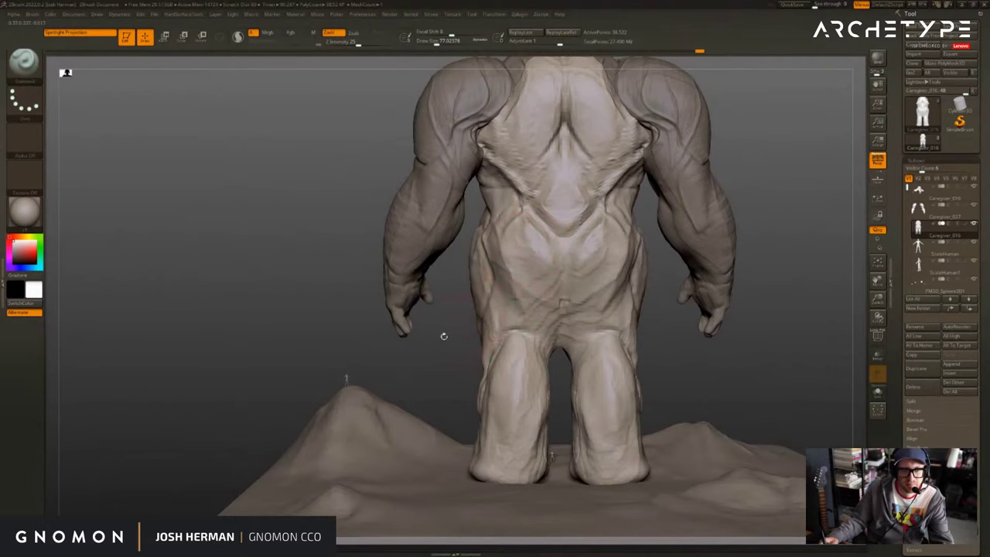
Isolate the body and reshape the outline of the foot from underneath with the Move brush.
{"action": "mouse_move", "coordinate": [444, 336]}
{"action": "left_mouse_down"}
{"action": "mouse_move", "coordinate": [624, 338]}
{"action": "mouse_move", "coordinate": [554, 345]}
{"action": "mouse_move", "coordinate": [626, 289]}
{"action": "mouse_move", "coordinate": [604, 306]}
{"action": "left_mouse_up"}
{"action": "key", "text": "alt+s"}
{"action": "key", "text": "b"}
{"action": "key", "text": "t"}
{"action": "key", "text": "d"}
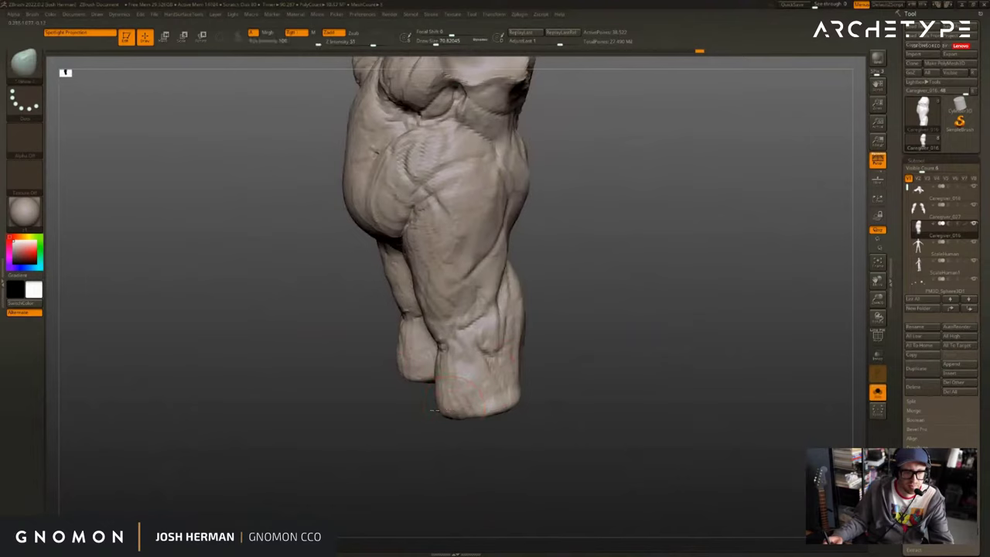
{"action": "mouse_move", "coordinate": [455, 387]}
{"action": "left_mouse_down"}
{"action": "mouse_move", "coordinate": [409, 416]}
{"action": "mouse_move", "coordinate": [420, 420]}
{"action": "mouse_move", "coordinate": [508, 367]}
{"action": "mouse_move", "coordinate": [617, 274]}
{"action": "left_mouse_up"}
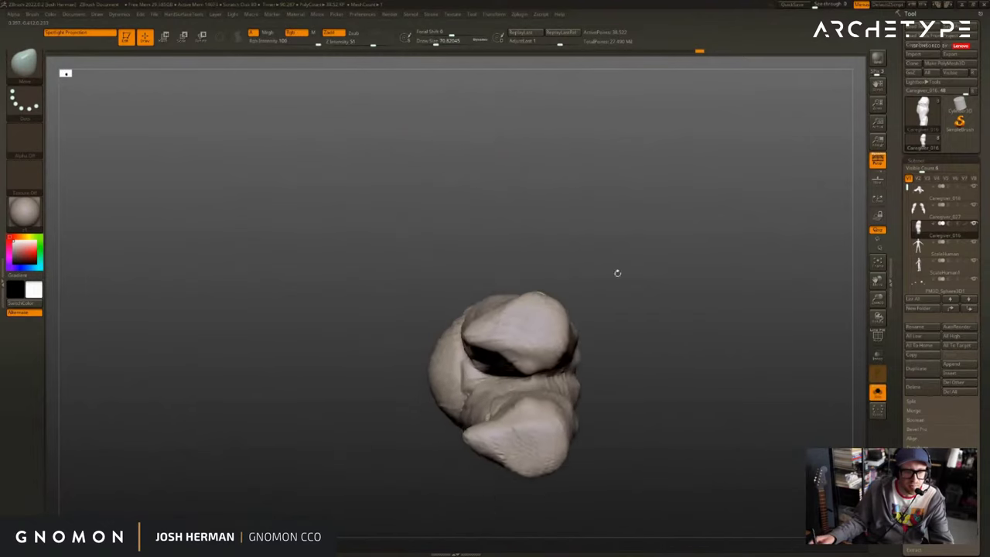
{"action": "right_click_drag", "start_coordinate": [526, 279], "coordinate": [505, 316], "text": "ctrl"}
{"action": "key", "text": "b"}
{"action": "key", "text": "m"}
{"action": "key", "text": "v"}
{"action": "mouse_move", "coordinate": [498, 333]}
{"action": "left_mouse_down"}
{"action": "mouse_move", "coordinate": [483, 331]}
{"action": "mouse_move", "coordinate": [495, 330]}
{"action": "left_mouse_up"}
{"action": "key", "text": "s"}
{"action": "left_click_drag", "start_coordinate": [490, 329], "coordinate": [476, 340]}
Refine the front and sides of both feet from below, adjusting the Move brush's draw size between strokes.
{"action": "mouse_move", "coordinate": [650, 267]}
{"action": "left_mouse_down"}
{"action": "mouse_move", "coordinate": [681, 259]}
{"action": "mouse_move", "coordinate": [639, 358]}
{"action": "mouse_move", "coordinate": [670, 366]}
{"action": "left_mouse_up"}
{"action": "mouse_move", "coordinate": [639, 316]}
{"action": "left_mouse_down"}
{"action": "mouse_move", "coordinate": [639, 384]}
{"action": "mouse_move", "coordinate": [636, 298]}
{"action": "left_mouse_up"}
{"action": "left_click_drag", "start_coordinate": [498, 376], "coordinate": [491, 377]}
{"action": "key", "text": "s"}
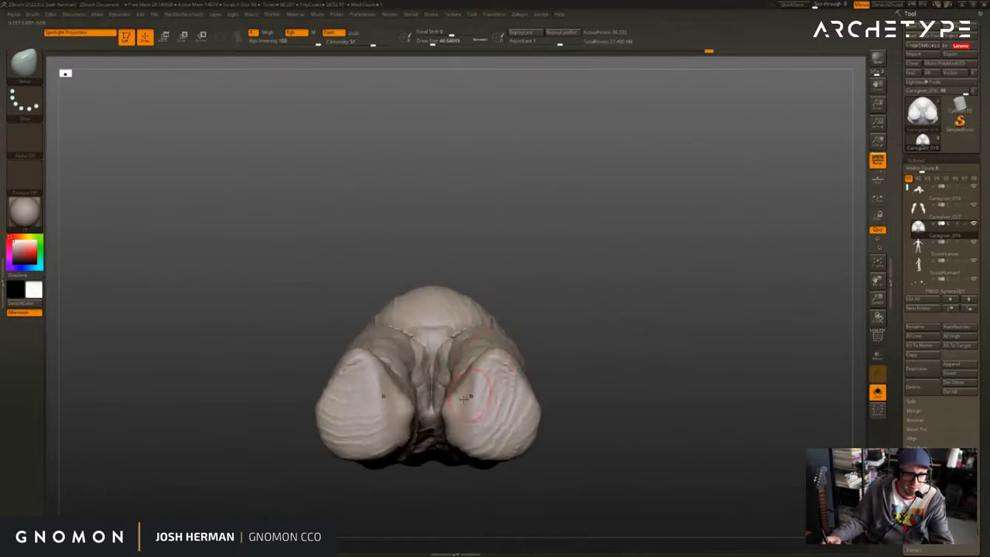
{"action": "left_click_drag", "start_coordinate": [558, 365], "coordinate": [574, 317], "text": "alt"}
{"action": "left_click_drag", "start_coordinate": [502, 351], "coordinate": [489, 327]}
{"action": "mouse_move", "coordinate": [590, 344]}
{"action": "left_mouse_down"}
{"action": "mouse_move", "coordinate": [596, 336]}
{"action": "mouse_move", "coordinate": [584, 338]}
{"action": "left_mouse_up"}
{"action": "key", "text": "s"}
{"action": "key", "text": "s"}
{"action": "left_click_drag", "start_coordinate": [594, 348], "coordinate": [608, 336]}
Show all subtools and frame the whole character to check the reshaped feet on the ground.
{"action": "left_click_drag", "start_coordinate": [659, 267], "coordinate": [665, 368]}
{"action": "key", "text": "alt+s"}
{"action": "key", "text": "f"}
{"action": "mouse_move", "coordinate": [711, 298]}
{"action": "left_mouse_down", "text": "alt"}
{"action": "mouse_move", "coordinate": [716, 308]}
{"action": "mouse_move", "coordinate": [752, 301]}
{"action": "left_mouse_up", "text": "alt"}
{"action": "left_click_drag", "start_coordinate": [572, 435], "coordinate": [575, 440], "text": "shift"}
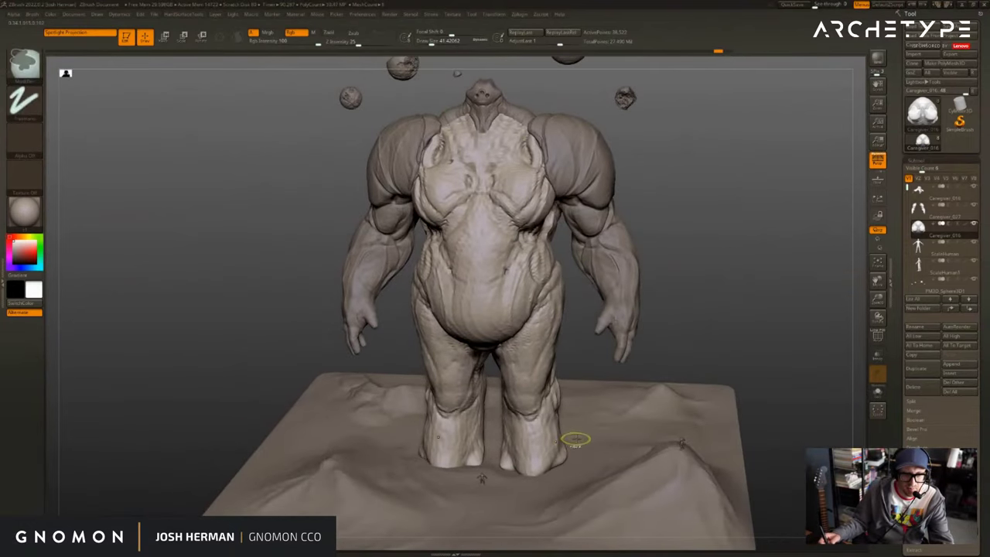
Carve creases on the inner sides of the lower legs with the Dam Standard brush at a draw size of about 59.
{"action": "left_click_drag", "start_coordinate": [503, 469], "coordinate": [511, 468]}
{"action": "key", "text": "s"}
{"action": "left_click_drag", "start_coordinate": [506, 464], "coordinate": [634, 453]}
{"action": "key", "text": "b"}
{"action": "key", "text": "d"}
{"action": "key", "text": "s"}
{"action": "key", "text": "s"}
{"action": "mouse_move", "coordinate": [509, 467]}
{"action": "left_mouse_down"}
{"action": "mouse_move", "coordinate": [507, 436]}
{"action": "mouse_move", "coordinate": [512, 455]}
{"action": "left_mouse_up"}
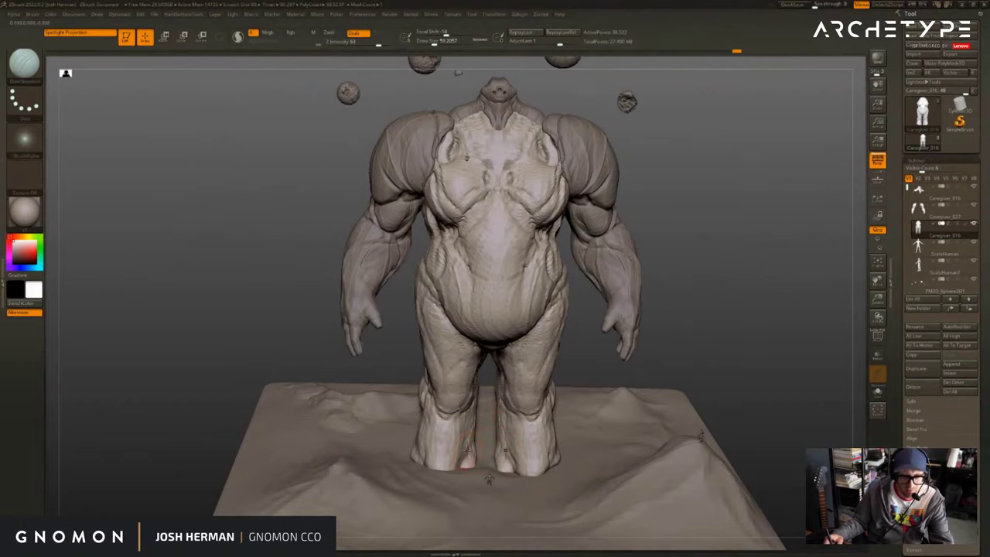
Carve the outer calf and ankle creases with the Dam Standard brush at a draw size of about 51.
{"action": "key", "text": "s"}
{"action": "left_click_drag", "start_coordinate": [428, 447], "coordinate": [425, 448]}
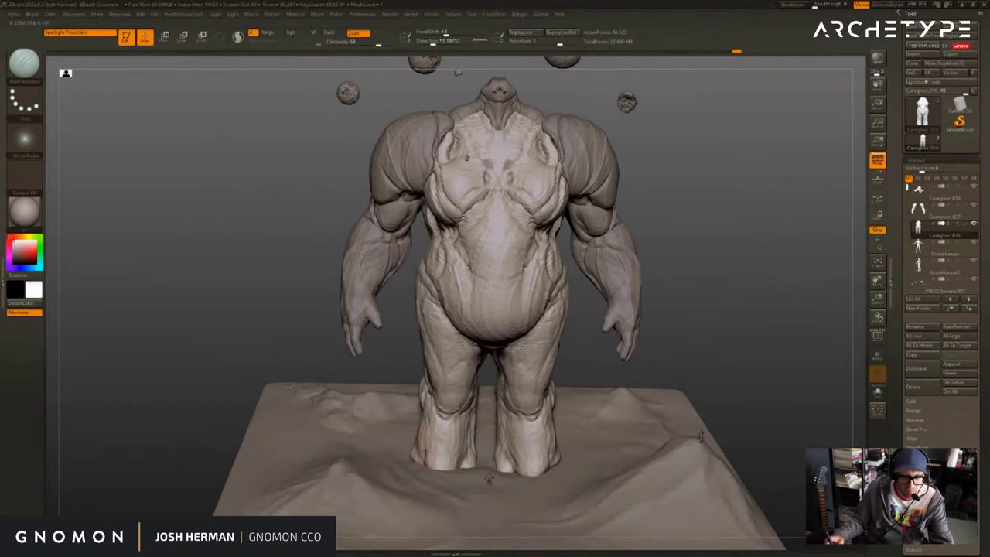
{"action": "left_click_drag", "start_coordinate": [408, 394], "coordinate": [421, 426]}
{"action": "key", "text": "["}
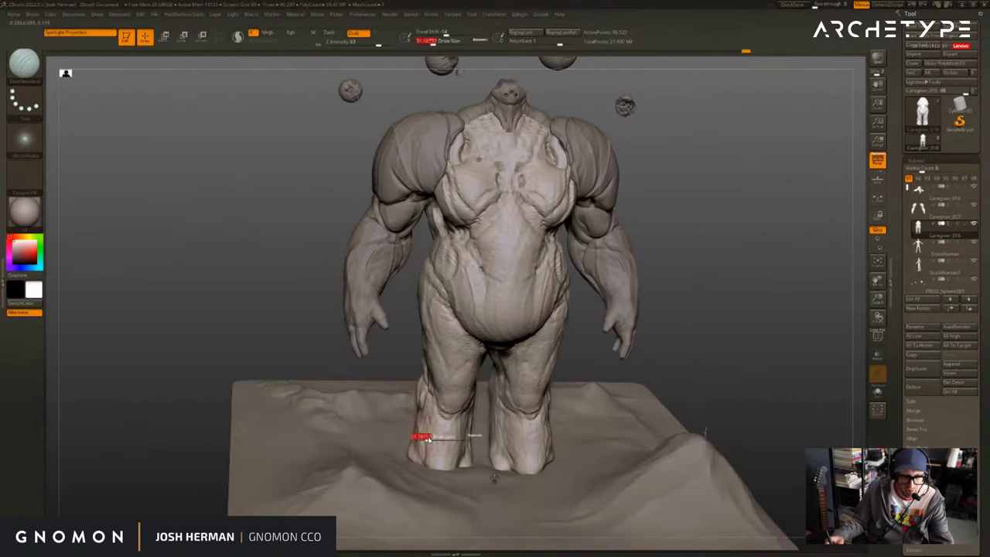
{"action": "left_click_drag", "start_coordinate": [585, 427], "coordinate": [546, 419]}
Adjust the bottoms of the feet with the Move brush at a draw size of about 71, briefly isolating the body.
{"action": "key", "text": "b"}
{"action": "key", "text": "m"}
{"action": "key", "text": "v"}
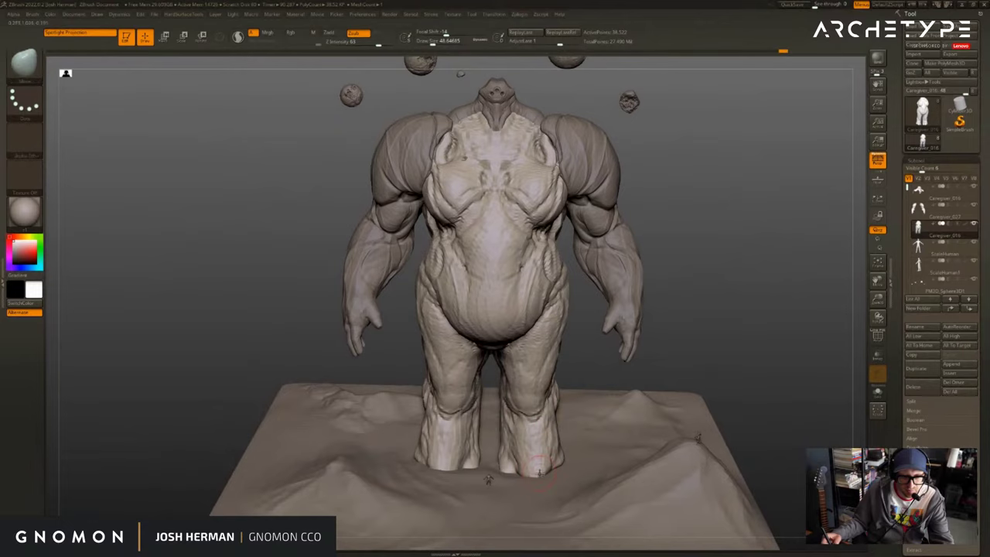
{"action": "key", "text": "alt+s"}
{"action": "key", "text": "s"}
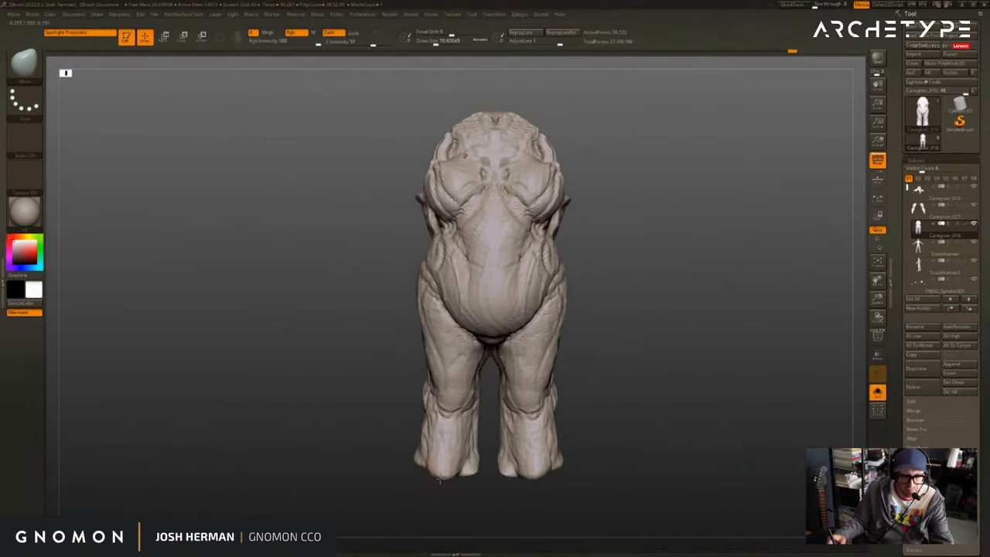
{"action": "key", "text": "shift+s"}
Deepen the outer calf creases with the Dam Standard brush and raise the body to its higher subdivision levels.
{"action": "left_click_drag", "start_coordinate": [604, 401], "coordinate": [560, 416]}
{"action": "key", "text": "b"}
{"action": "key", "text": "d"}
{"action": "key", "text": "s"}
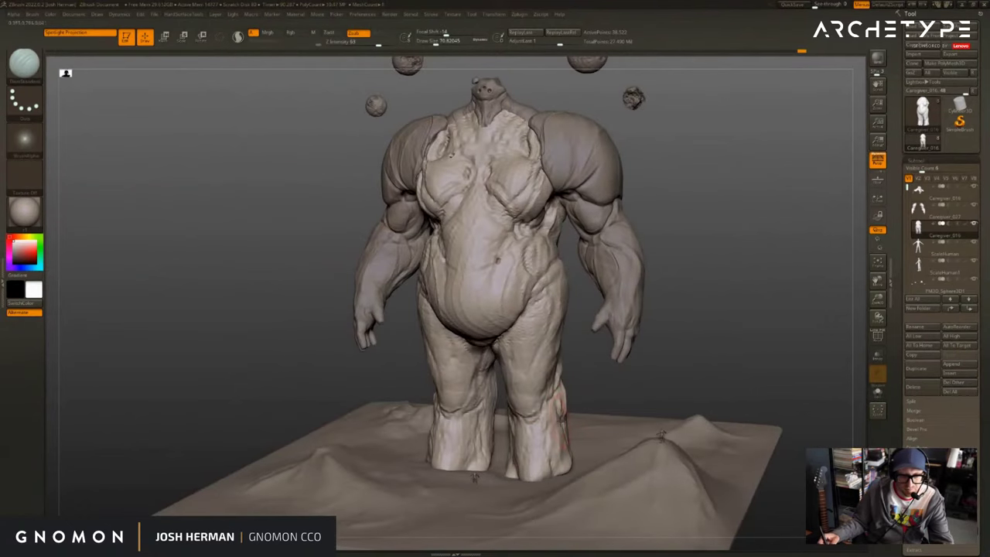
{"action": "left_click_drag", "start_coordinate": [599, 378], "coordinate": [676, 360]}
{"action": "key", "text": "ctrl+d"}
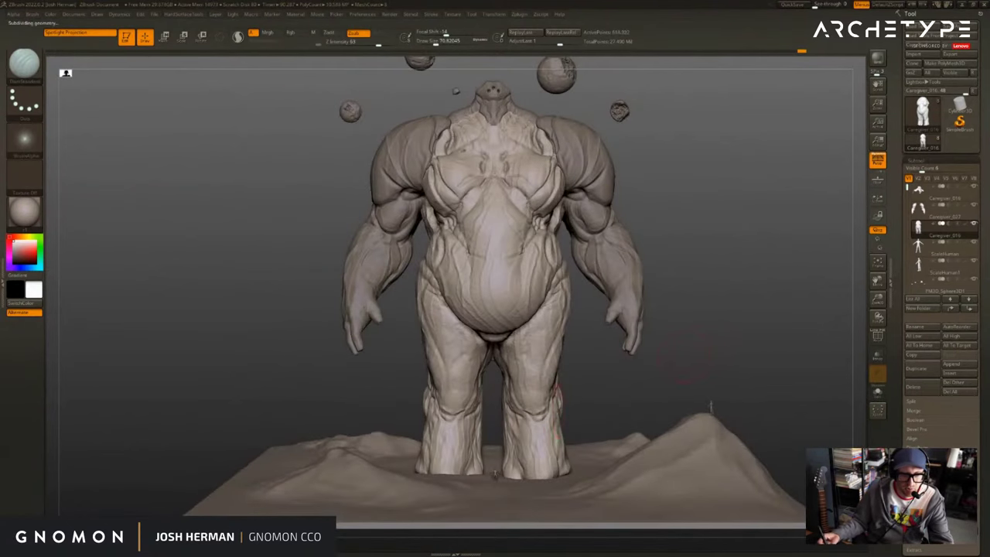
{"action": "left_click_drag", "start_coordinate": [709, 367], "coordinate": [674, 388], "text": "alt"}
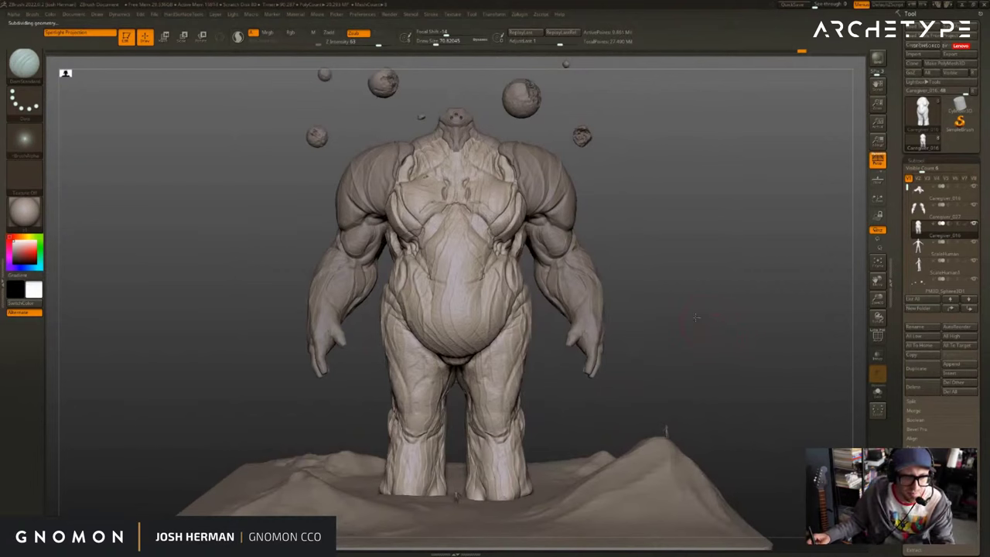
{"action": "left_click_drag", "start_coordinate": [692, 314], "coordinate": [702, 322]}
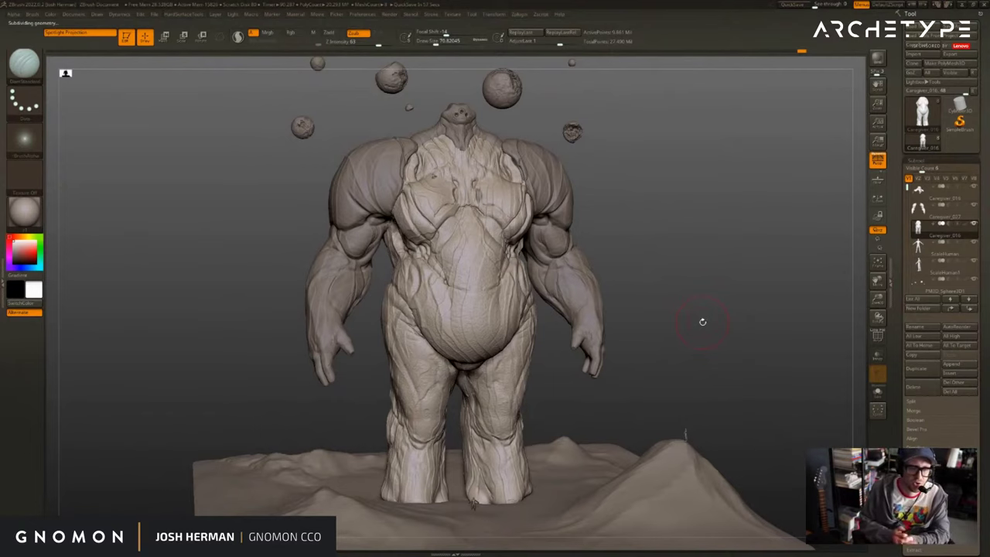
Select the arms subtool and carve fine creases along the inner forearm with the Dam Standard brush at a draw size of about 16.
{"action": "left_click", "coordinate": [565, 318], "text": "alt"}
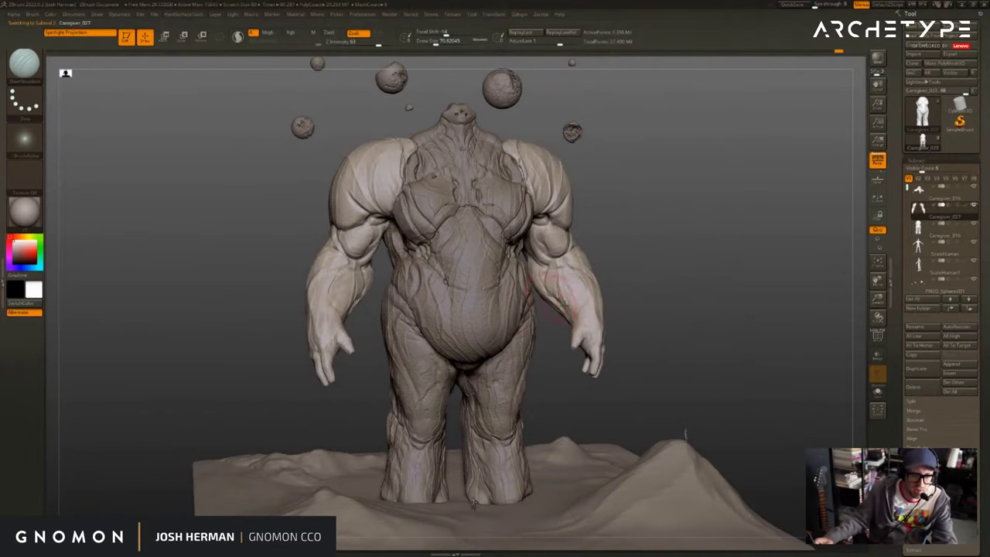
{"action": "right_click_drag", "start_coordinate": [566, 318], "coordinate": [574, 319]}
{"action": "key", "text": "s"}
{"action": "left_click_drag", "start_coordinate": [570, 318], "coordinate": [564, 319]}
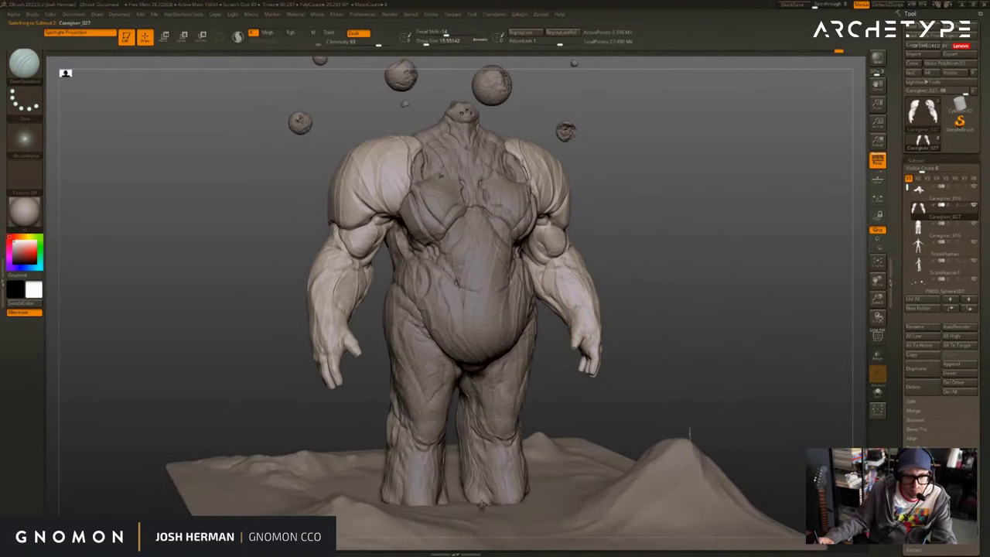
{"action": "right_click_drag", "start_coordinate": [570, 290], "coordinate": [547, 288]}
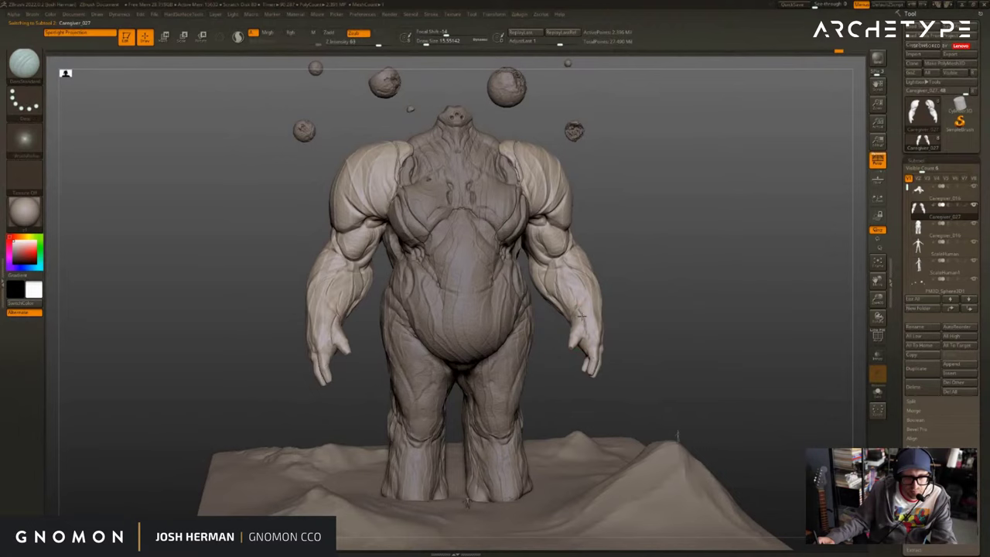
{"action": "mouse_move", "coordinate": [629, 271]}
{"action": "left_mouse_down"}
{"action": "mouse_move", "coordinate": [624, 265]}
{"action": "mouse_move", "coordinate": [621, 291]}
{"action": "left_mouse_up"}
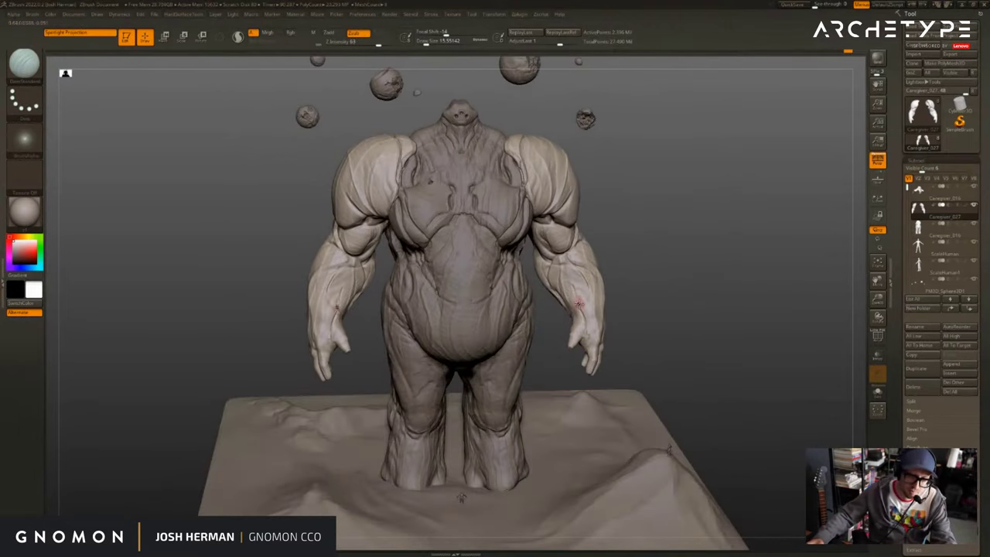
{"action": "key", "text": "ctrl+z"}
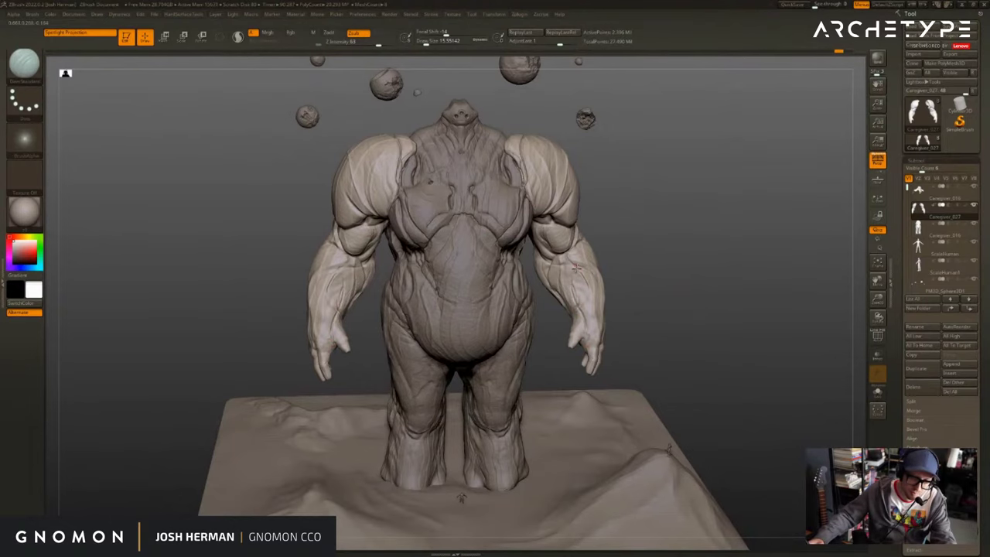
{"action": "key", "text": "ctrl+shift+z"}
{"action": "left_click_drag", "start_coordinate": [640, 271], "coordinate": [643, 244]}
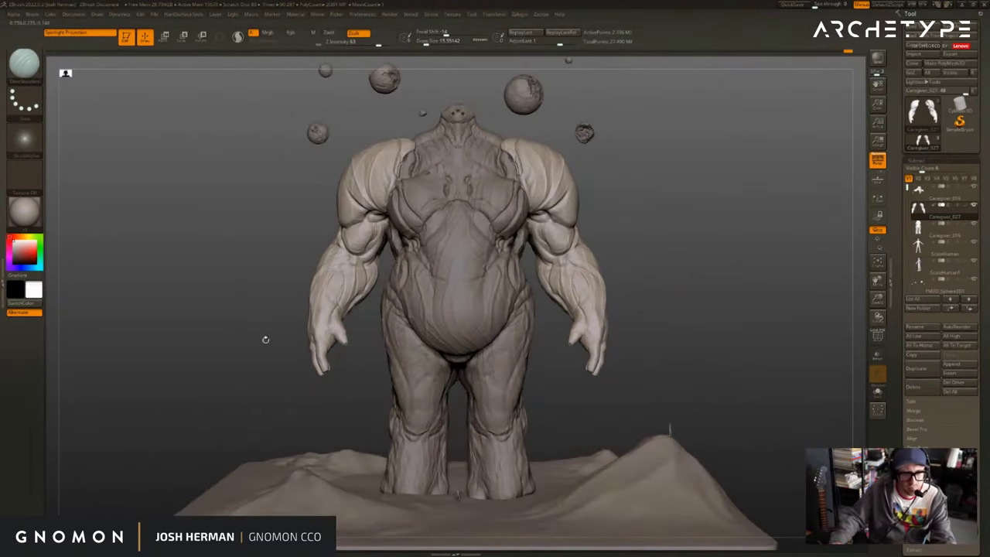
Carve creases on the opposite forearm from just below the elbow towards the wrist, working round to its outer side.
{"action": "left_click_drag", "start_coordinate": [265, 339], "coordinate": [268, 354]}
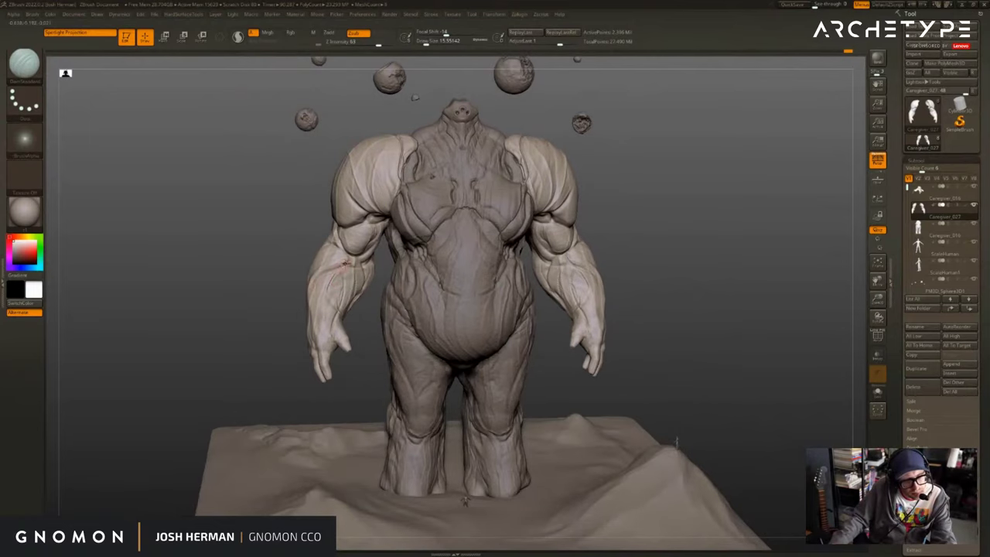
{"action": "right_click_drag", "start_coordinate": [339, 267], "coordinate": [322, 273]}
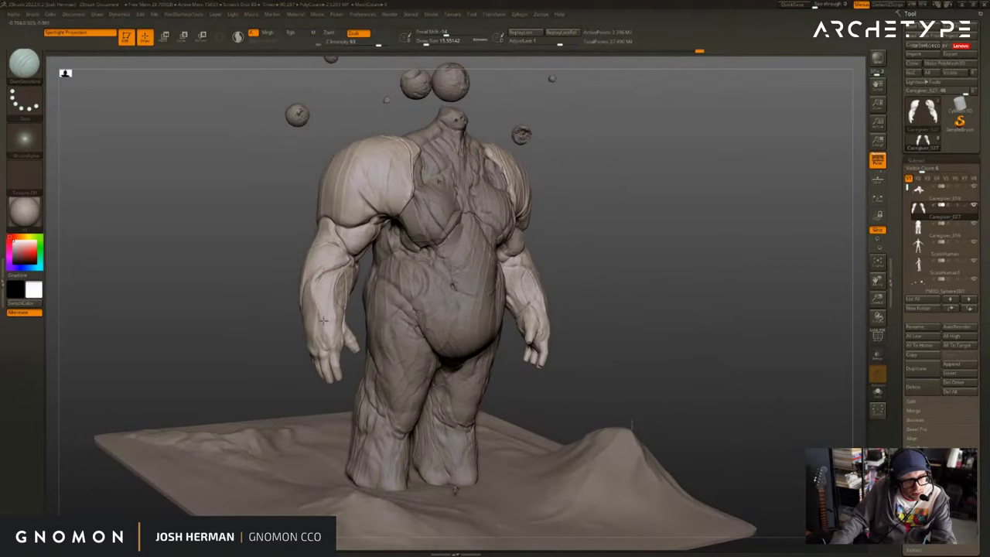
{"action": "right_click_drag", "start_coordinate": [324, 319], "coordinate": [290, 317]}
{"action": "right_click_drag", "start_coordinate": [341, 256], "coordinate": [303, 281]}
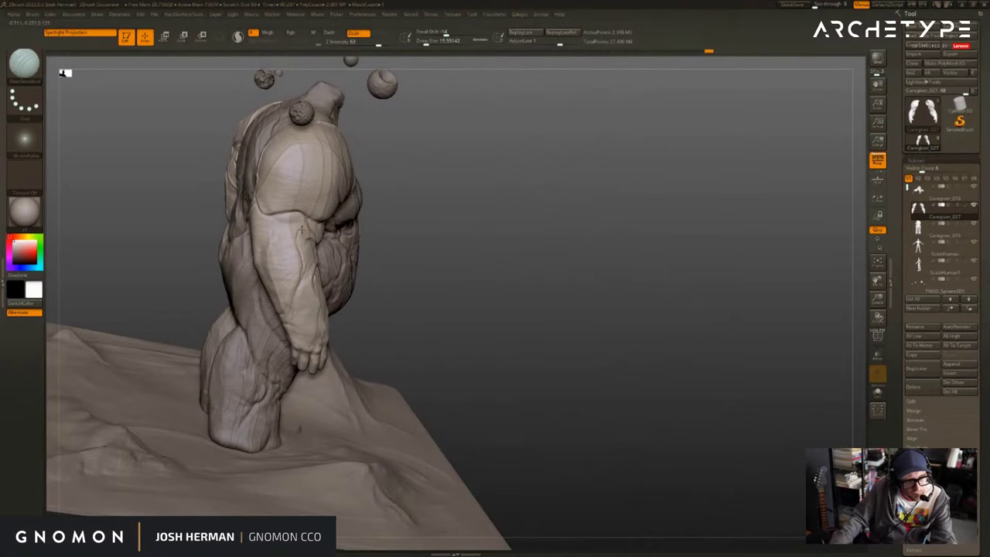
Cut finer creases into the outer forearm at a draw size of about 13 and frame the whole figure.
{"action": "mouse_move", "coordinate": [409, 253]}
{"action": "left_mouse_down"}
{"action": "mouse_move", "coordinate": [534, 221]}
{"action": "mouse_move", "coordinate": [630, 230]}
{"action": "mouse_move", "coordinate": [541, 247]}
{"action": "mouse_move", "coordinate": [545, 331]}
{"action": "left_mouse_up"}
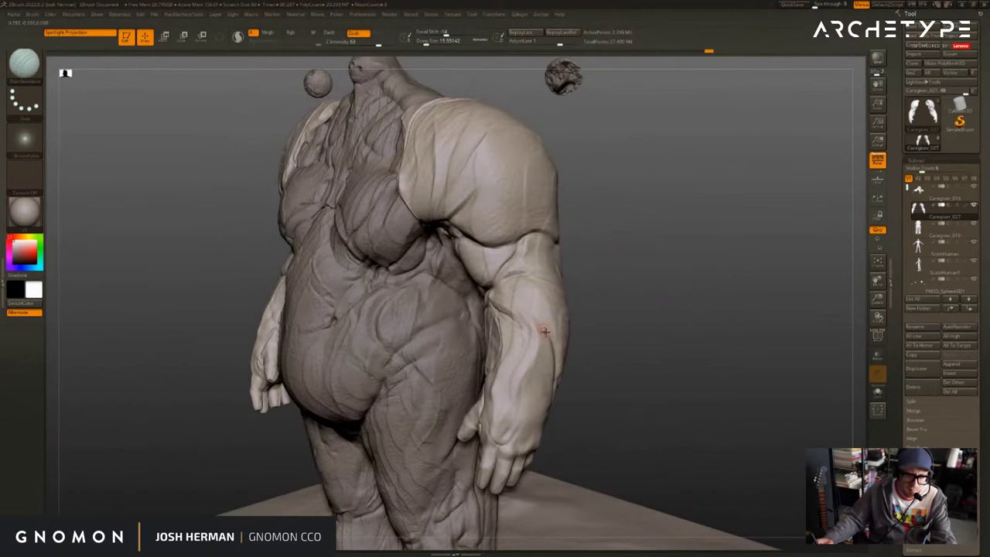
{"action": "right_click_drag", "start_coordinate": [538, 322], "coordinate": [509, 324]}
{"action": "left_click_drag", "start_coordinate": [546, 326], "coordinate": [550, 335]}
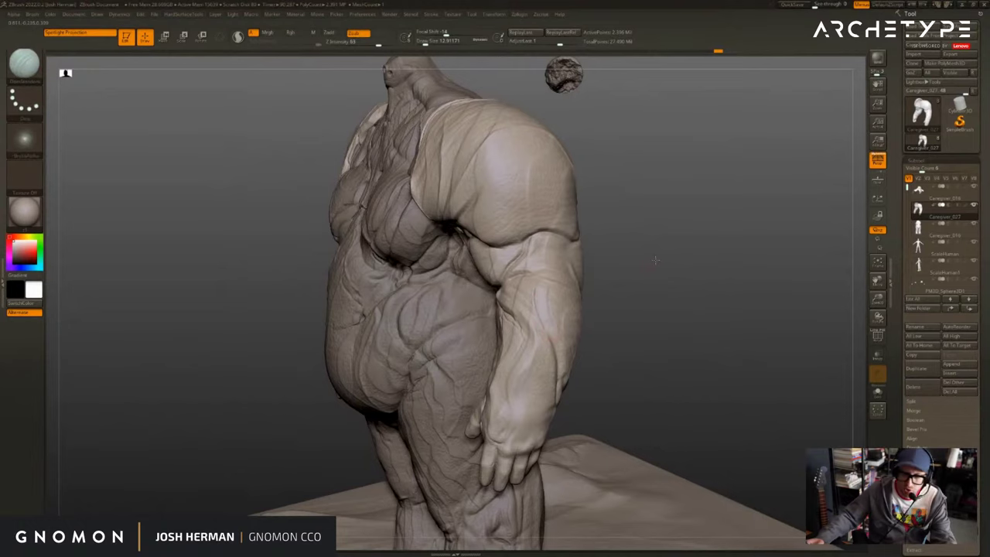
{"action": "left_click_drag", "start_coordinate": [654, 261], "coordinate": [702, 290]}
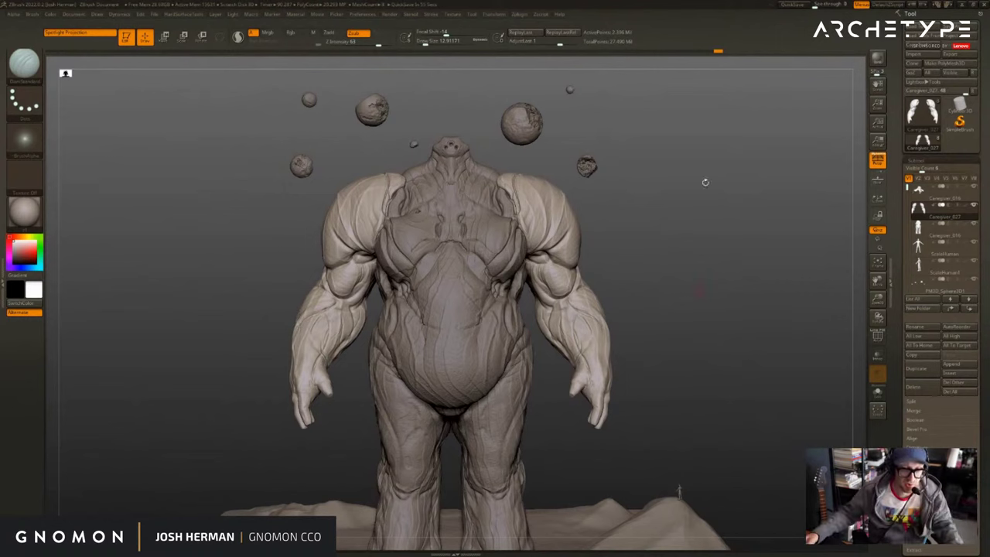
{"action": "left_click_drag", "start_coordinate": [706, 184], "coordinate": [735, 240]}
{"action": "mouse_move", "coordinate": [753, 277]}
{"action": "left_mouse_down", "text": "alt"}
{"action": "mouse_move", "coordinate": [740, 311]}
{"action": "mouse_move", "coordinate": [734, 291]}
{"action": "left_mouse_up", "text": "alt"}
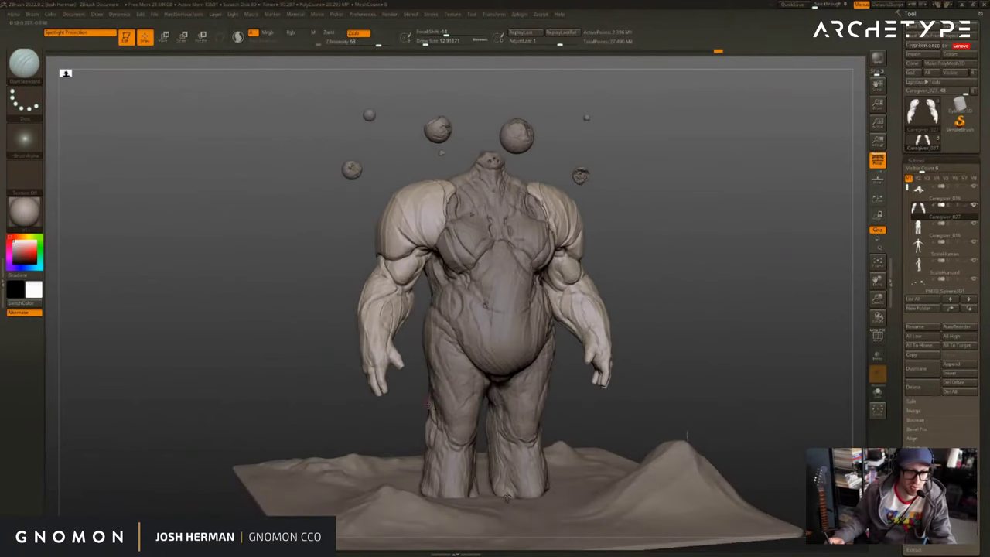
Keep the arms subtool active and detail the hand and fingers with the Dam Standard brush at a draw size of about 7.5.
{"action": "left_click", "coordinate": [456, 349], "text": "alt"}
{"action": "left_click", "coordinate": [391, 337], "text": "alt"}
{"action": "left_click_drag", "start_coordinate": [421, 372], "coordinate": [430, 433], "text": "alt"}
{"action": "mouse_move", "coordinate": [834, 324]}
{"action": "left_mouse_down"}
{"action": "mouse_move", "coordinate": [812, 332]}
{"action": "mouse_move", "coordinate": [648, 289]}
{"action": "mouse_move", "coordinate": [574, 334]}
{"action": "left_mouse_up"}
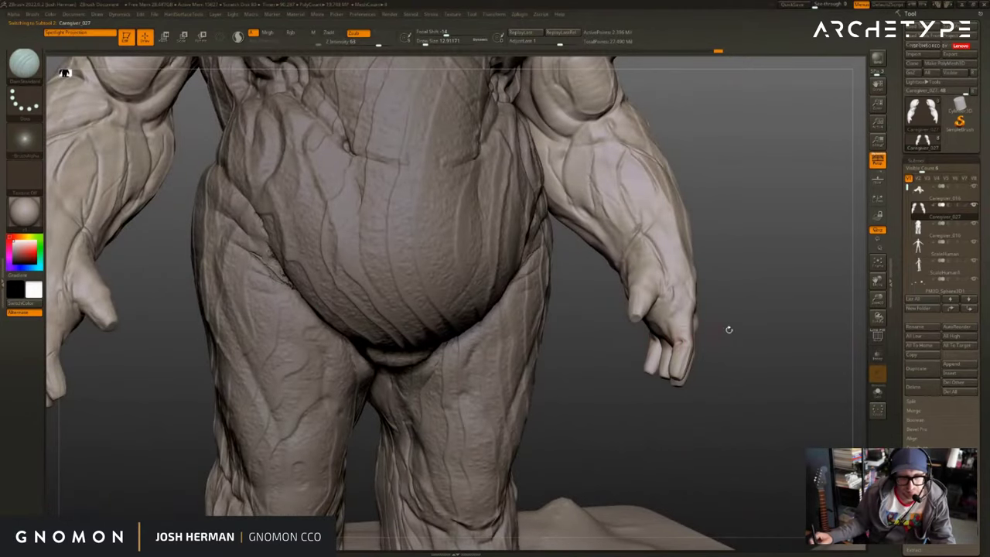
{"action": "right_click_drag", "start_coordinate": [729, 329], "coordinate": [675, 341]}
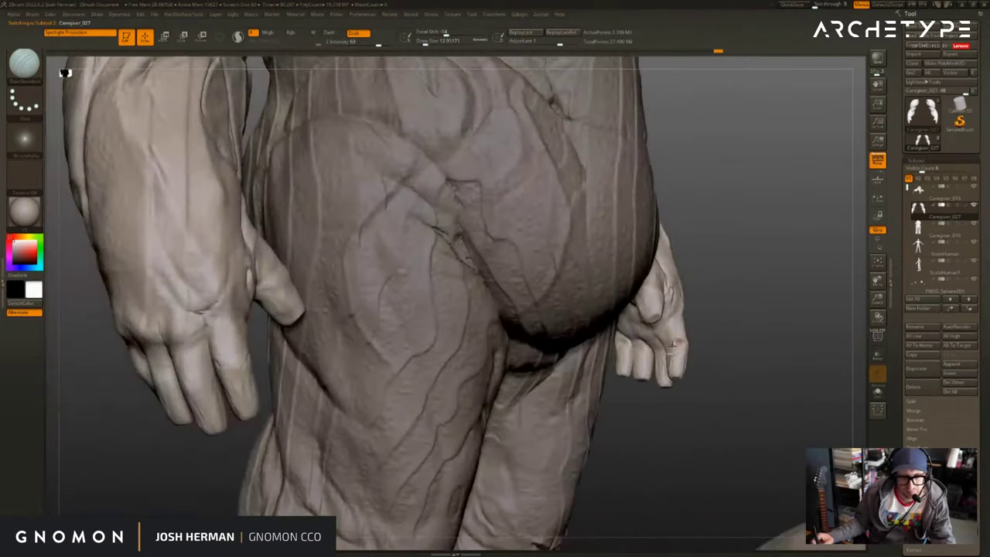
{"action": "left_click_drag", "start_coordinate": [726, 335], "coordinate": [716, 315]}
{"action": "key", "text": "s"}
{"action": "left_click", "coordinate": [735, 338]}
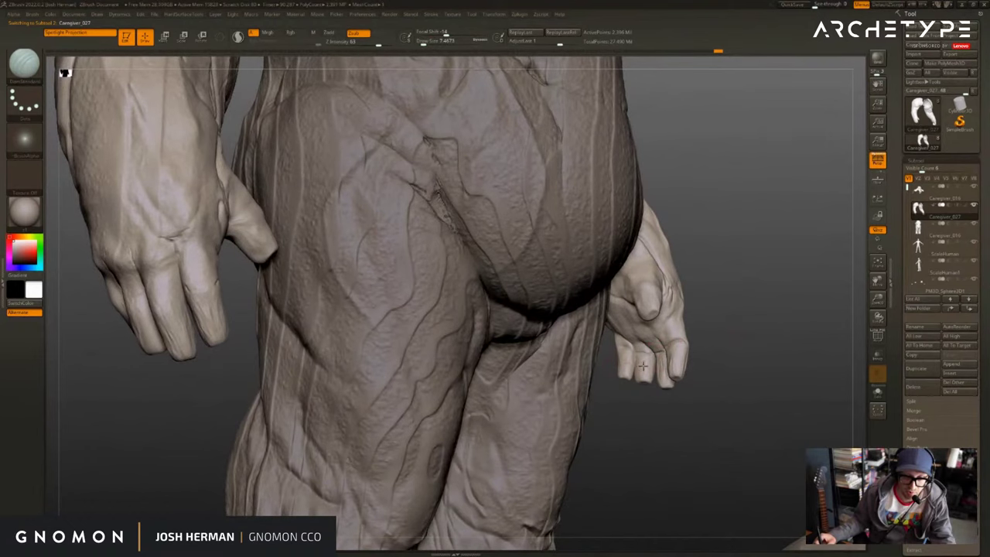
{"action": "left_click_drag", "start_coordinate": [700, 370], "coordinate": [664, 369]}
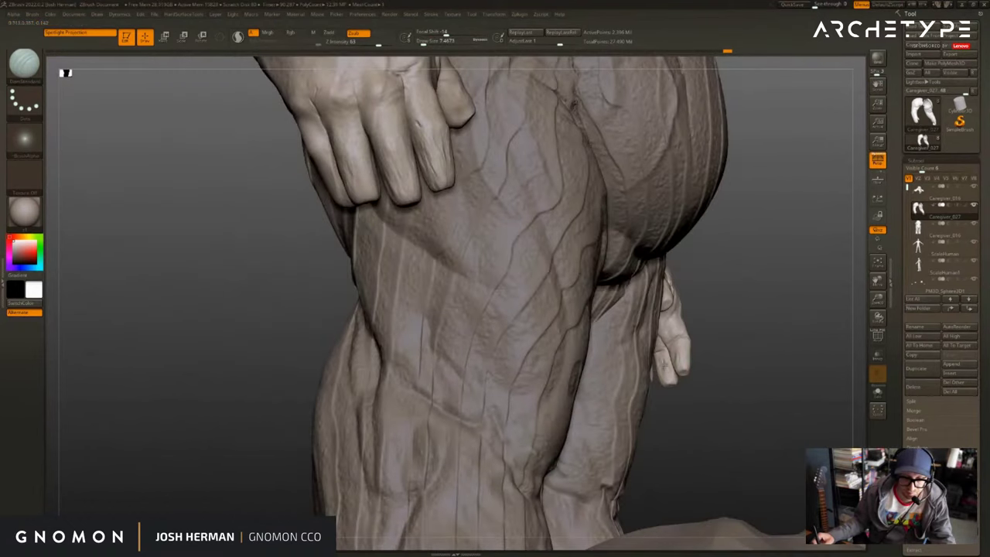
{"action": "left_click_drag", "start_coordinate": [732, 321], "coordinate": [584, 373]}
Isolate the arms and carve and smooth the wrist below the palm, enlarging the draw size to about 20.
{"action": "left_click", "coordinate": [574, 396]}
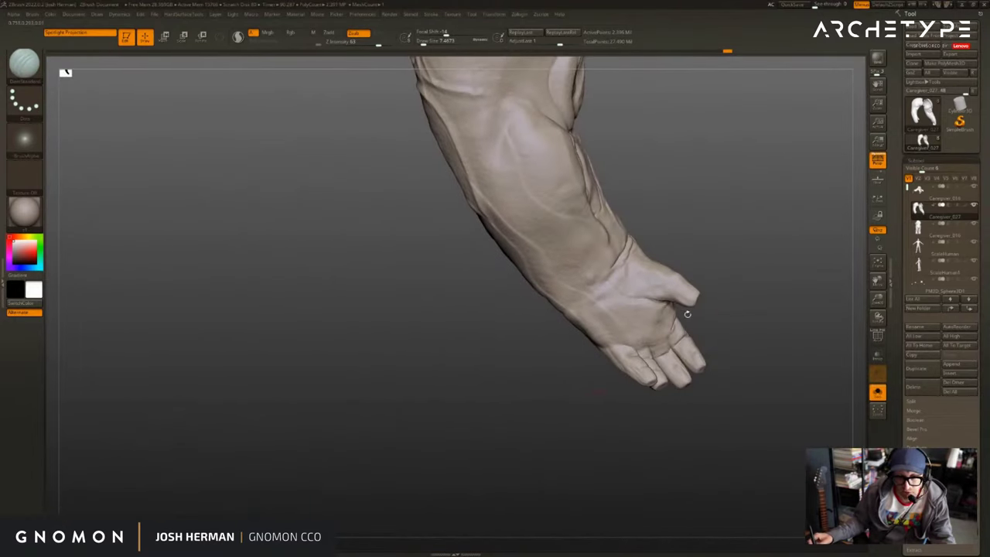
{"action": "left_click_drag", "start_coordinate": [688, 314], "coordinate": [718, 319]}
{"action": "mouse_move", "coordinate": [935, 248]}
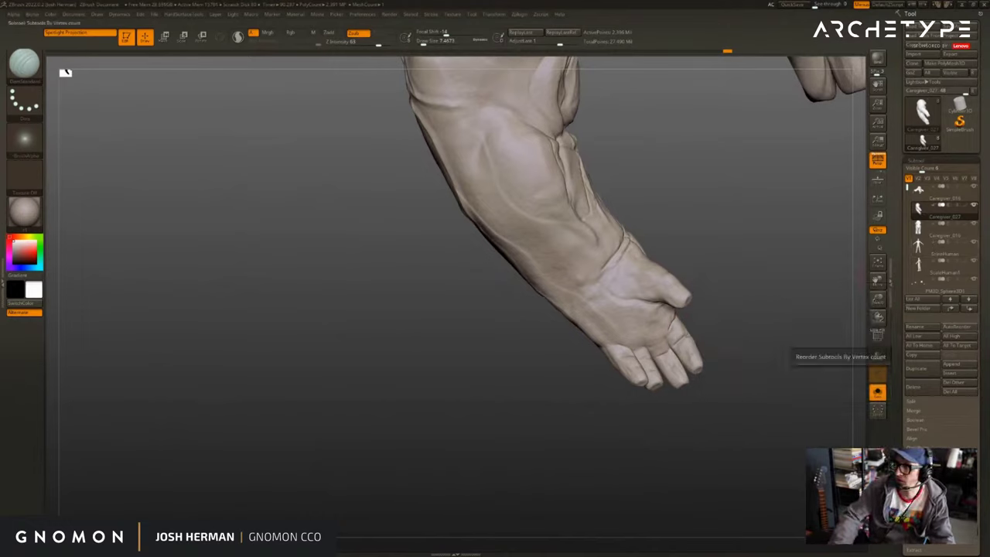
{"action": "left_click_drag", "start_coordinate": [732, 288], "coordinate": [717, 270]}
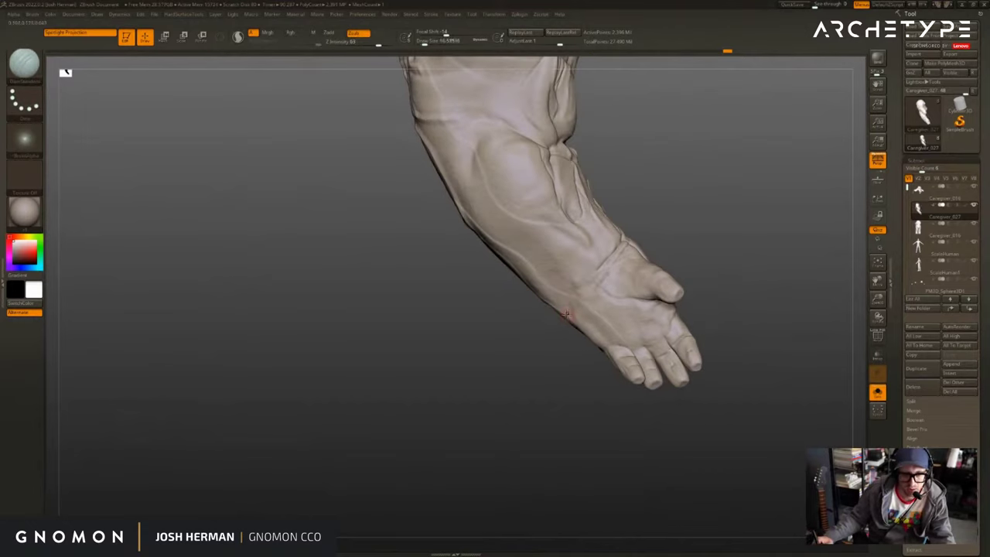
{"action": "left_click_drag", "start_coordinate": [547, 326], "coordinate": [558, 329]}
{"action": "left_click_drag", "start_coordinate": [607, 272], "coordinate": [592, 279]}
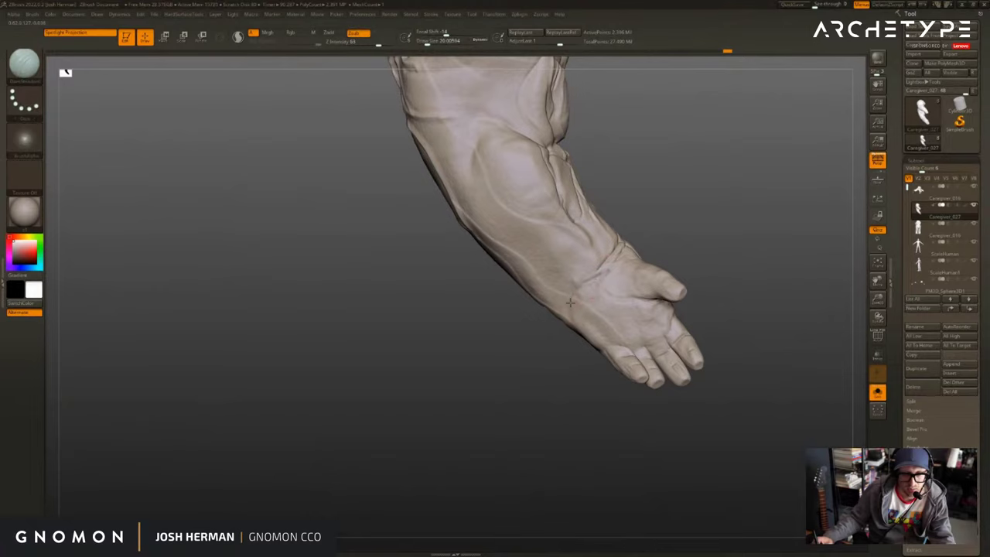
{"action": "left_click_drag", "start_coordinate": [551, 320], "coordinate": [582, 313]}
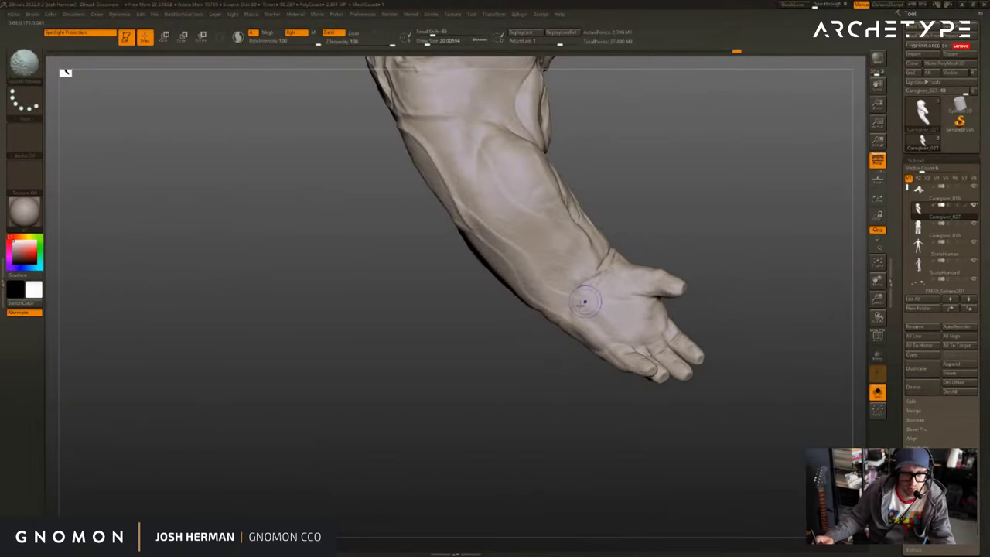
Lower the arms by two subdivision levels and build up the wrist with the Clay Buildup brush at a draw size of about 22.
{"action": "key", "text": "shift+d"}
{"action": "key", "text": "shift+d"}
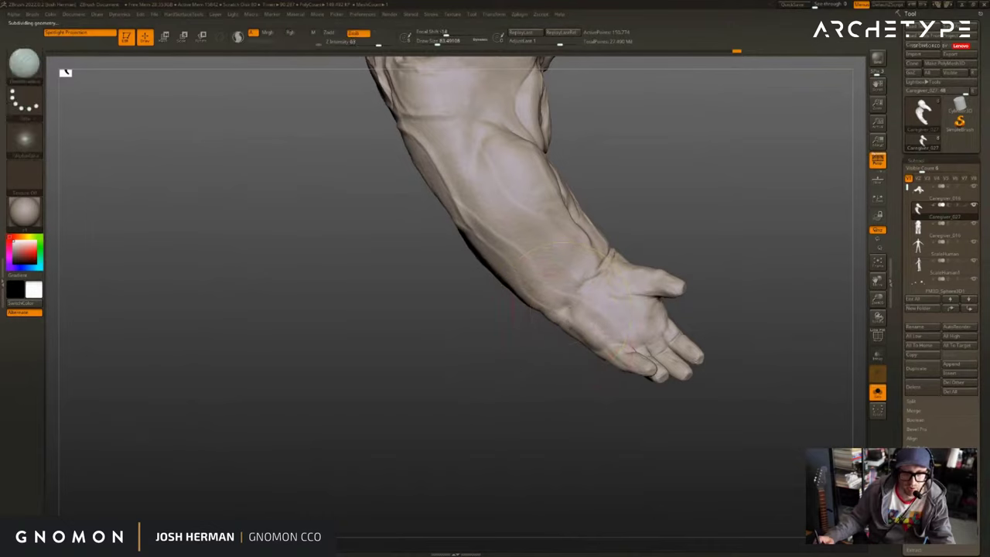
{"action": "left_click_drag", "start_coordinate": [564, 336], "coordinate": [573, 337]}
{"action": "key", "text": "s"}
{"action": "left_click_drag", "start_coordinate": [573, 338], "coordinate": [540, 342]}
{"action": "left_click_drag", "start_coordinate": [559, 315], "coordinate": [611, 340]}
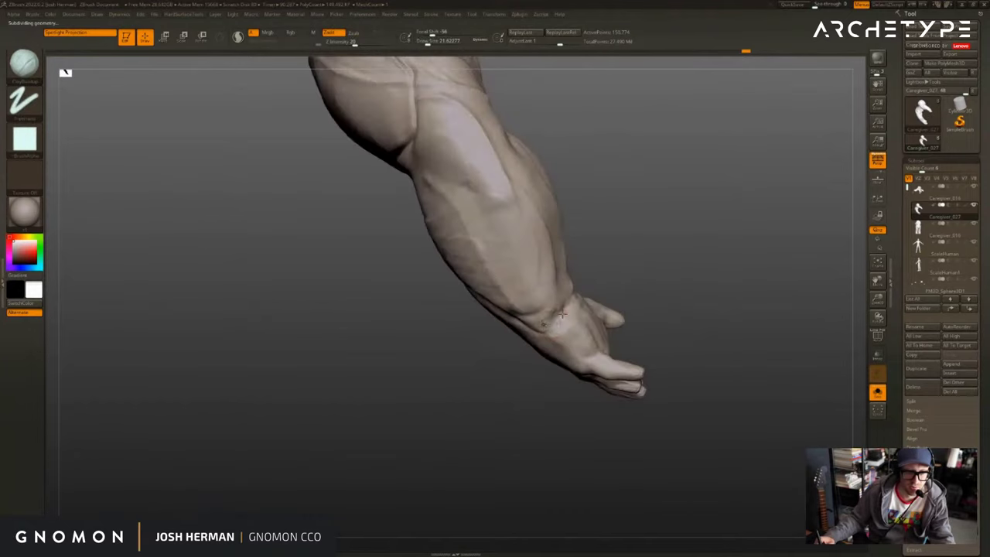
{"action": "left_click_drag", "start_coordinate": [558, 317], "coordinate": [634, 321]}
Add volume to the outer wrist and lower forearm with the Clay Buildup brush, increasing the draw size to about 51.
{"action": "key", "text": "s"}
{"action": "left_click_drag", "start_coordinate": [559, 311], "coordinate": [560, 330]}
{"action": "mouse_move", "coordinate": [613, 259]}
{"action": "left_mouse_down"}
{"action": "mouse_move", "coordinate": [589, 337]}
{"action": "mouse_move", "coordinate": [619, 298]}
{"action": "left_mouse_up"}
{"action": "key", "text": "s"}
{"action": "left_click_drag", "start_coordinate": [557, 345], "coordinate": [615, 325]}
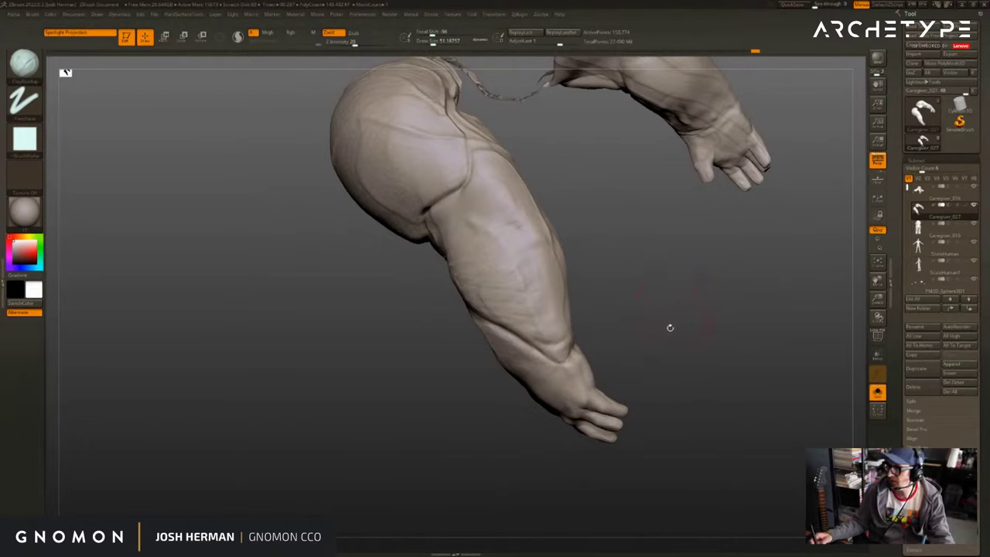
{"action": "left_click_drag", "start_coordinate": [503, 423], "coordinate": [541, 387]}
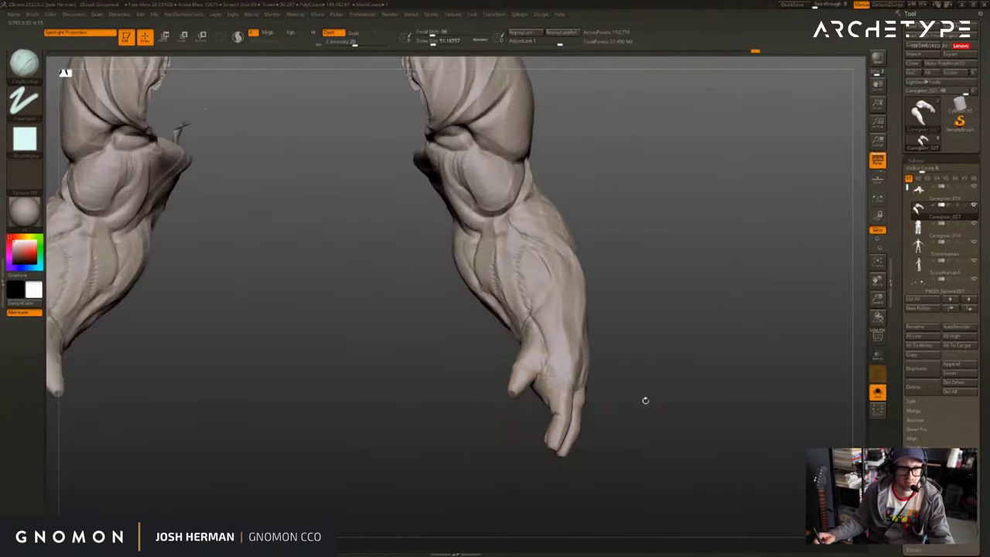
Show all subtools again and make the creature's torso and legs the active subtool.
{"action": "left_click_drag", "start_coordinate": [646, 401], "coordinate": [720, 325], "text": "alt"}
{"action": "key", "text": "alt+s"}
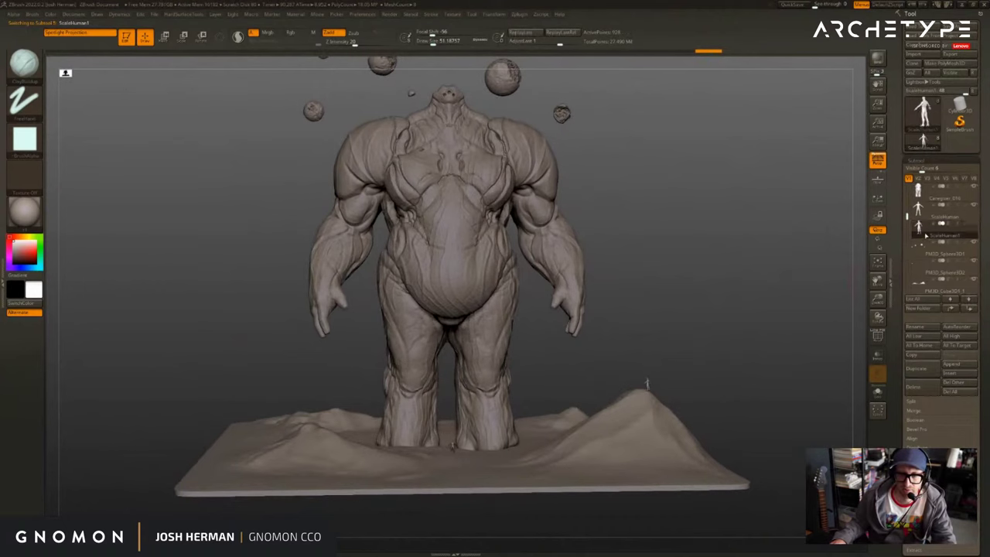
{"action": "left_click", "coordinate": [917, 225]}
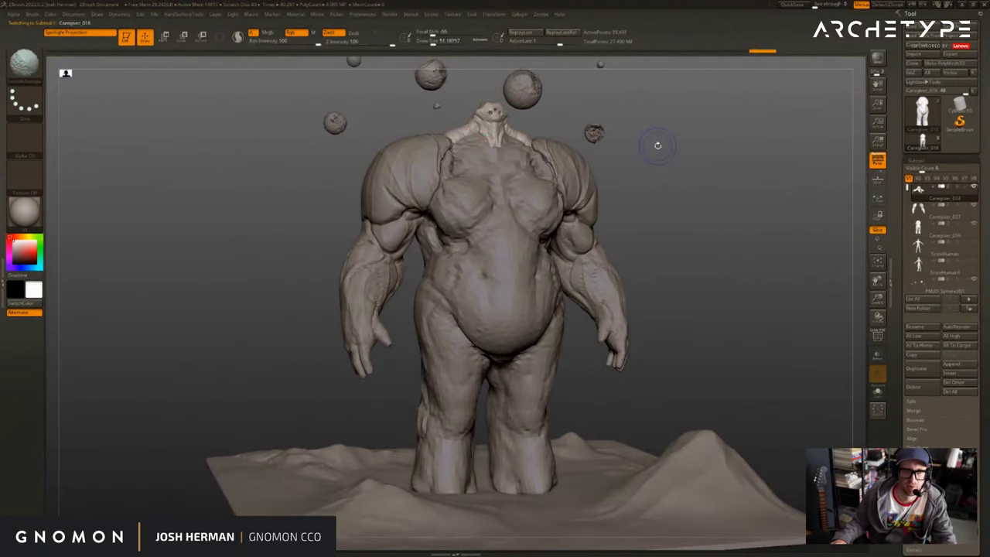
{"action": "left_click", "coordinate": [561, 158], "text": "alt"}
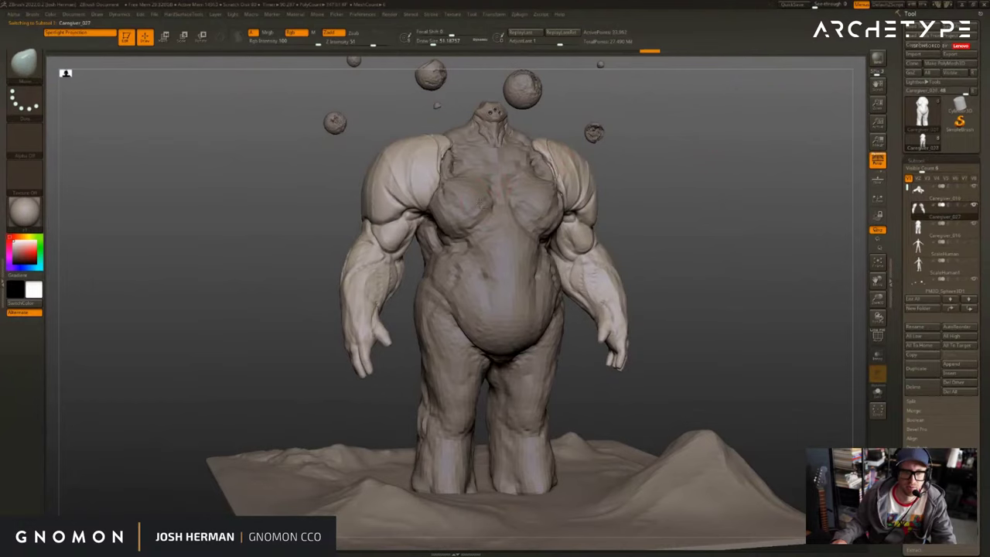
{"action": "left_click", "coordinate": [528, 197], "text": "alt"}
{"action": "left_click_drag", "start_coordinate": [709, 177], "coordinate": [660, 154], "text": "alt"}
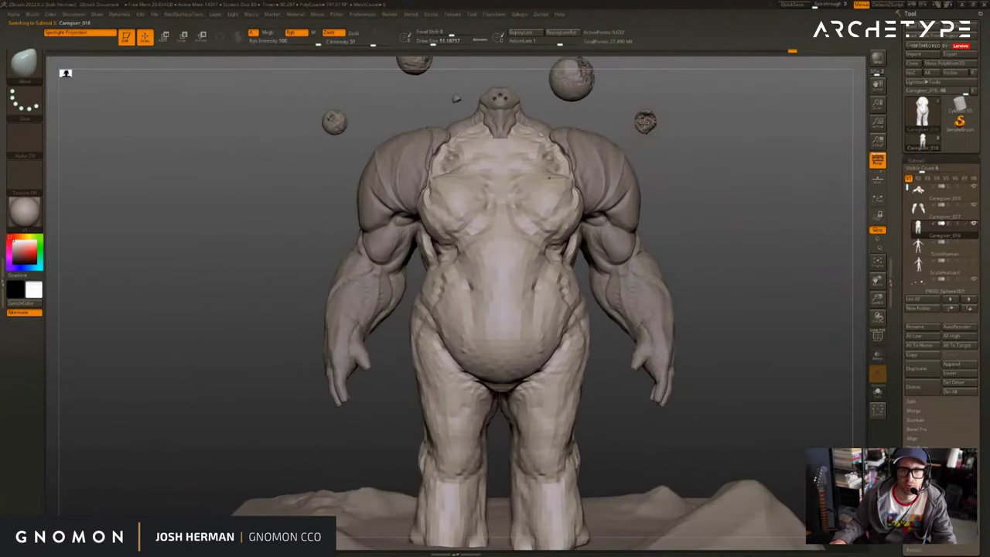
Activate the floating sphere subtools and switch every subtool to its lowest subdivision level.
{"action": "left_click", "coordinate": [648, 124], "text": "alt"}
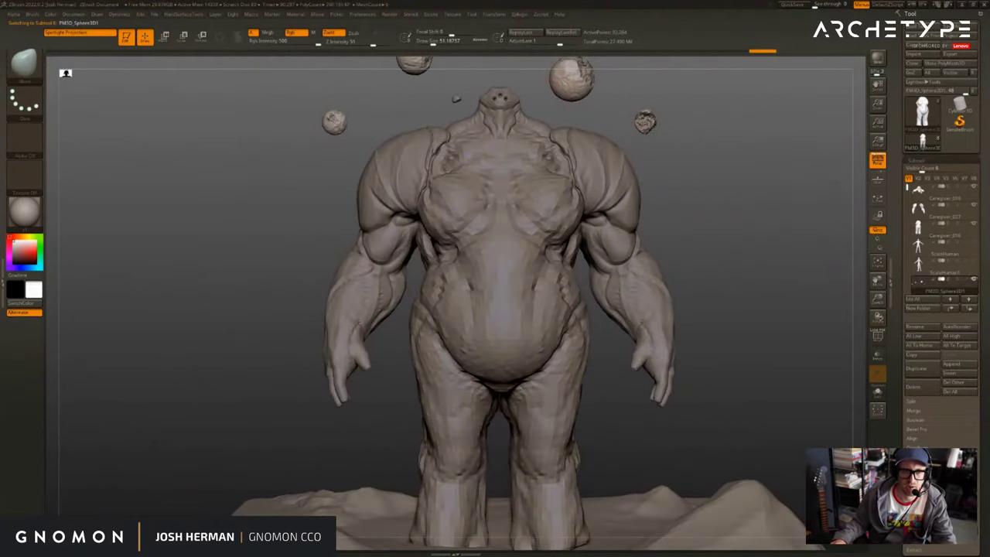
{"action": "left_click", "coordinate": [455, 99], "text": "alt"}
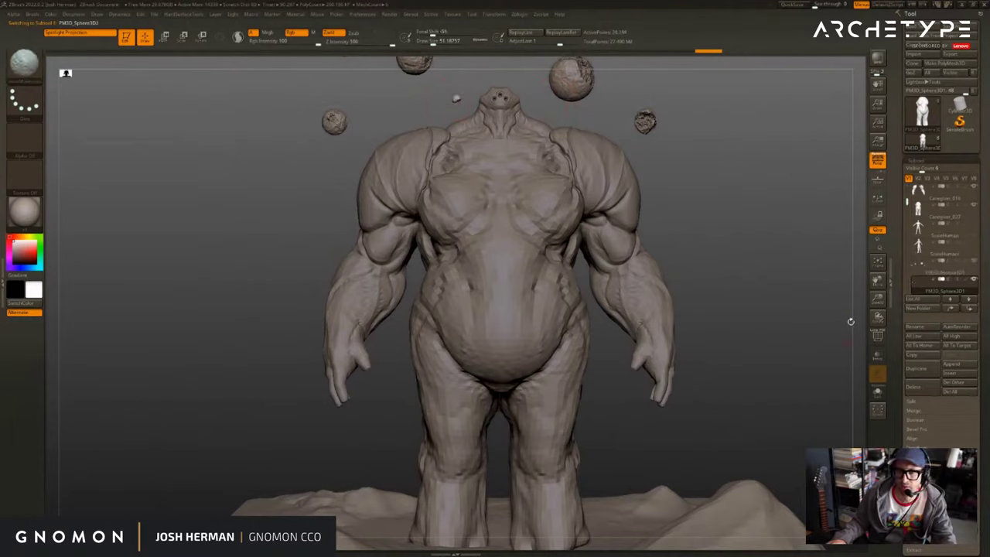
{"action": "left_click", "coordinate": [914, 337]}
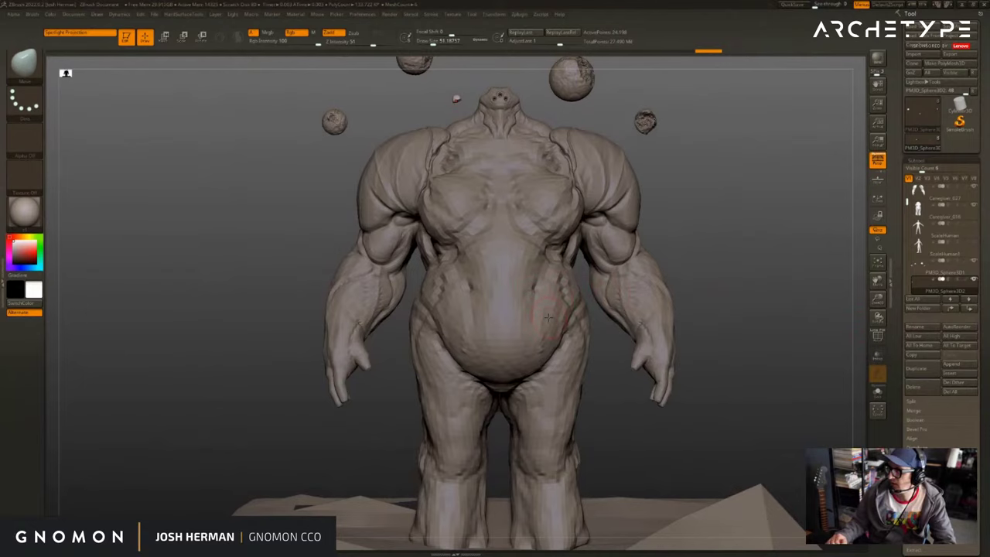
{"action": "mouse_move", "coordinate": [670, 294]}
{"action": "left_mouse_down", "text": "alt"}
{"action": "mouse_move", "coordinate": [658, 229]}
{"action": "mouse_move", "coordinate": [670, 236]}
{"action": "left_mouse_up", "text": "alt"}
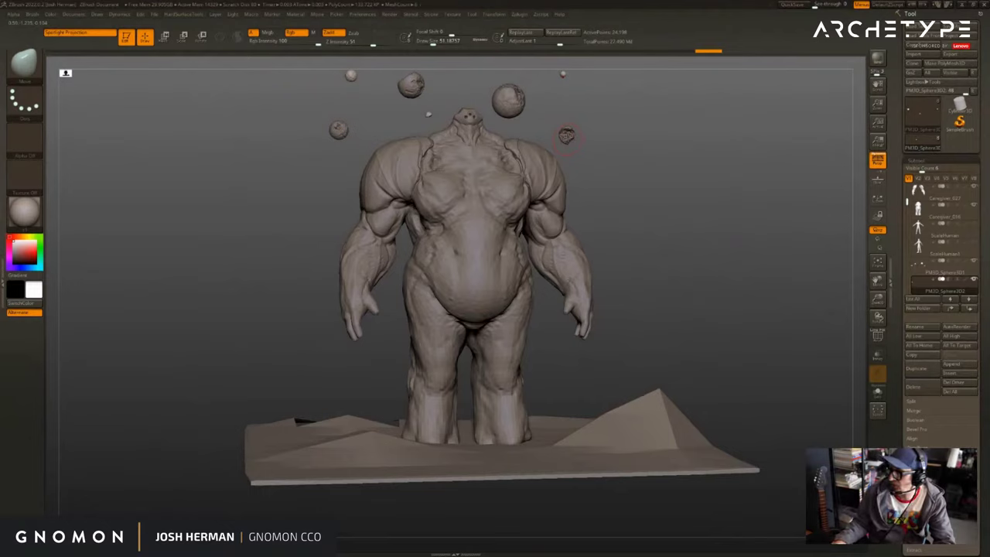
Look through the ZRemesher and DynaMesh settings of the active sphere subtool.
{"action": "left_click_drag", "start_coordinate": [899, 264], "coordinate": [888, 147]}
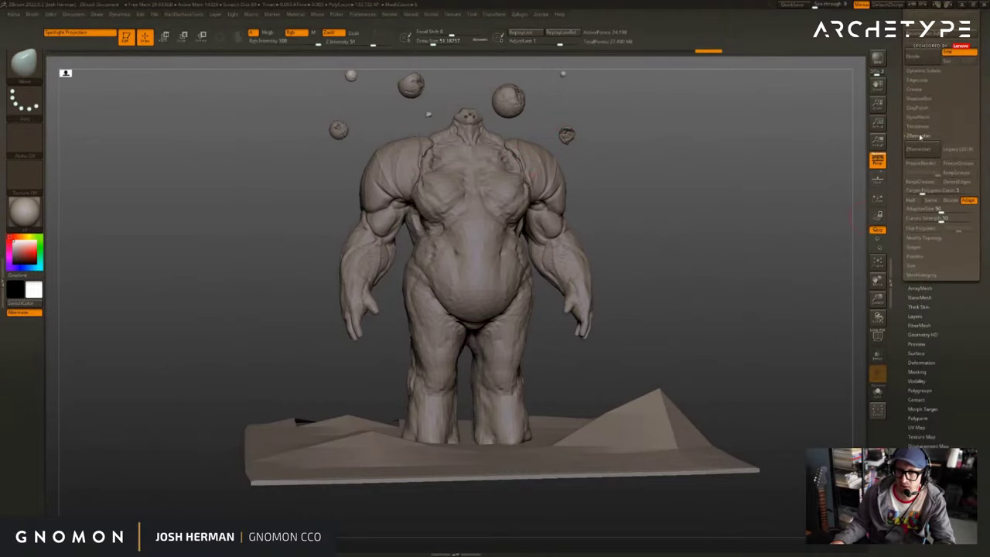
{"action": "left_click", "coordinate": [921, 137]}
{"action": "left_click", "coordinate": [920, 118]}
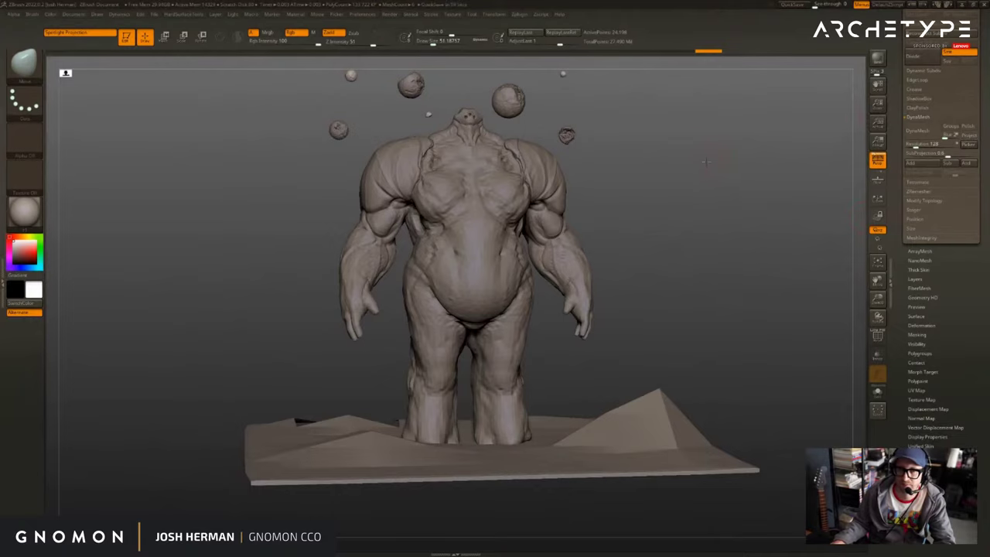
{"action": "left_click_drag", "start_coordinate": [717, 171], "coordinate": [731, 212], "text": "alt"}
{"action": "left_click", "coordinate": [926, 145]}
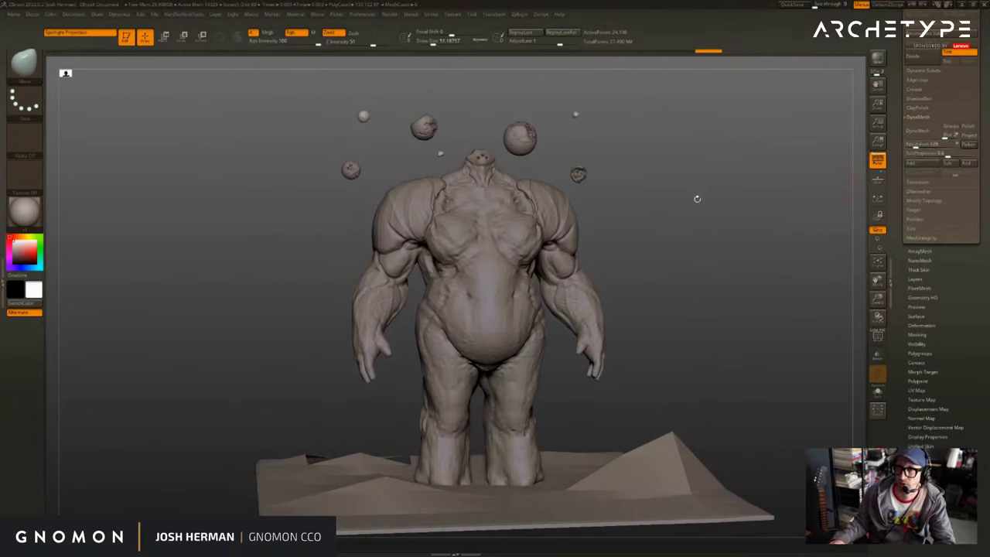
{"action": "left_click_drag", "start_coordinate": [697, 198], "coordinate": [693, 216]}
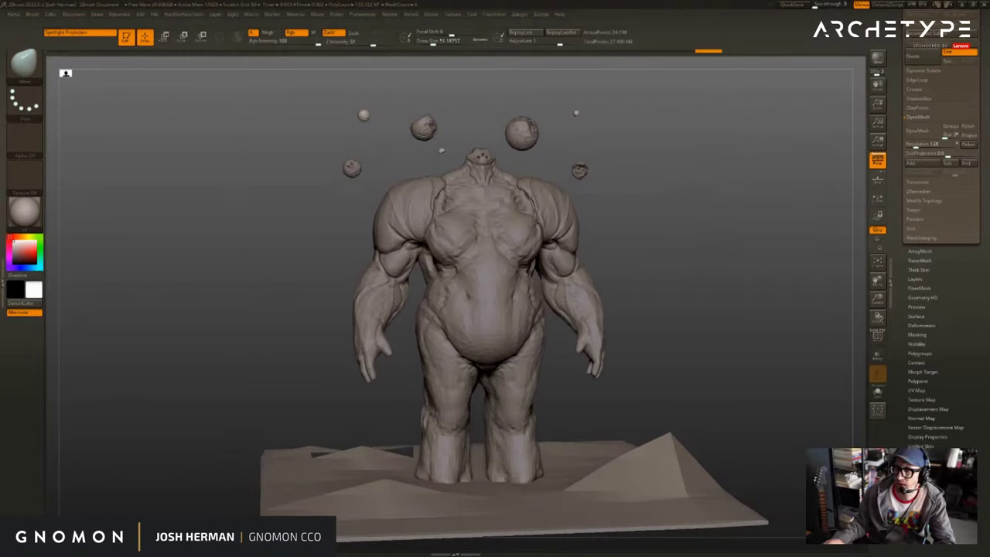
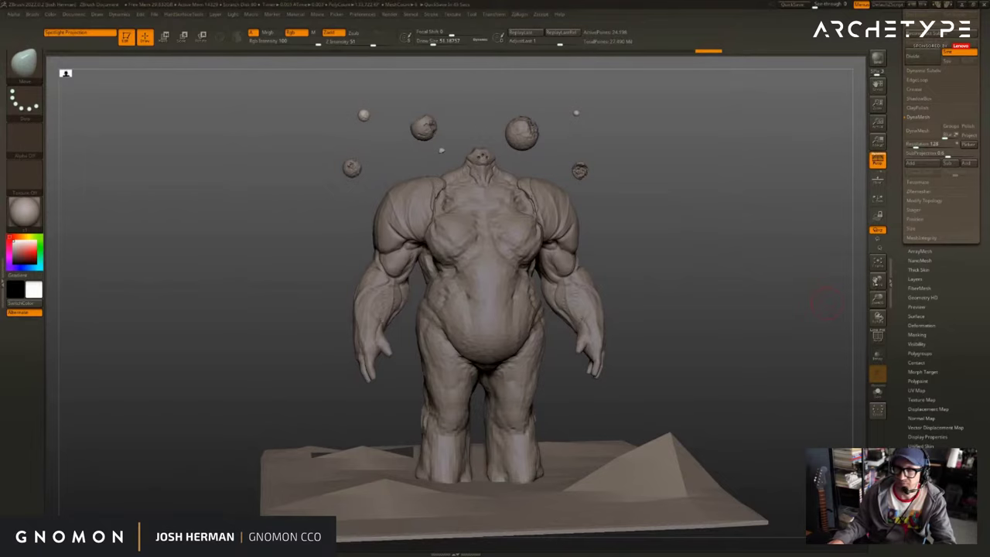
Activate the ground subtool and combine all visible subtools into a single posing mesh with Transpose Master.
{"action": "left_click_drag", "start_coordinate": [707, 268], "coordinate": [651, 336], "text": "alt"}
{"action": "left_click", "coordinate": [637, 479], "text": "alt"}
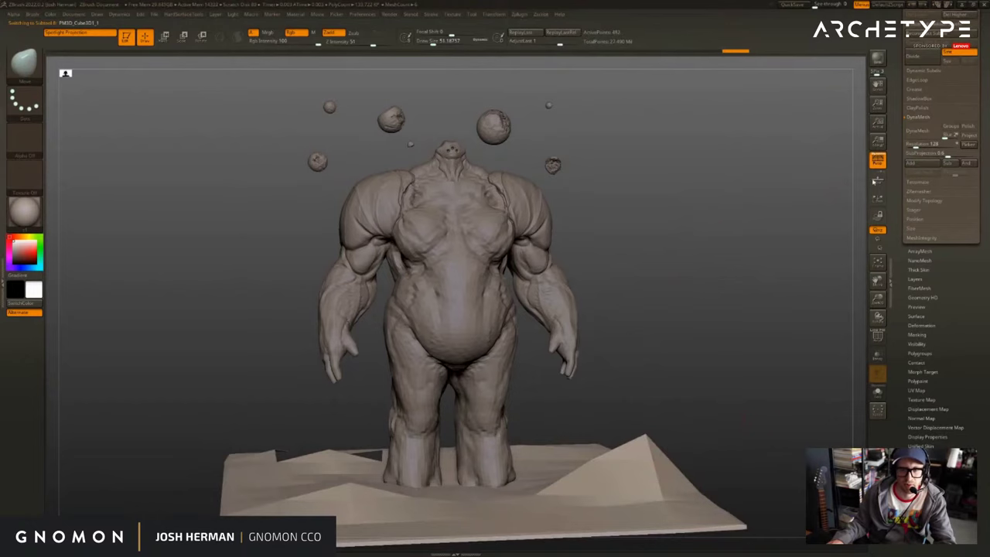
{"action": "left_click_drag", "start_coordinate": [899, 166], "coordinate": [897, 348]}
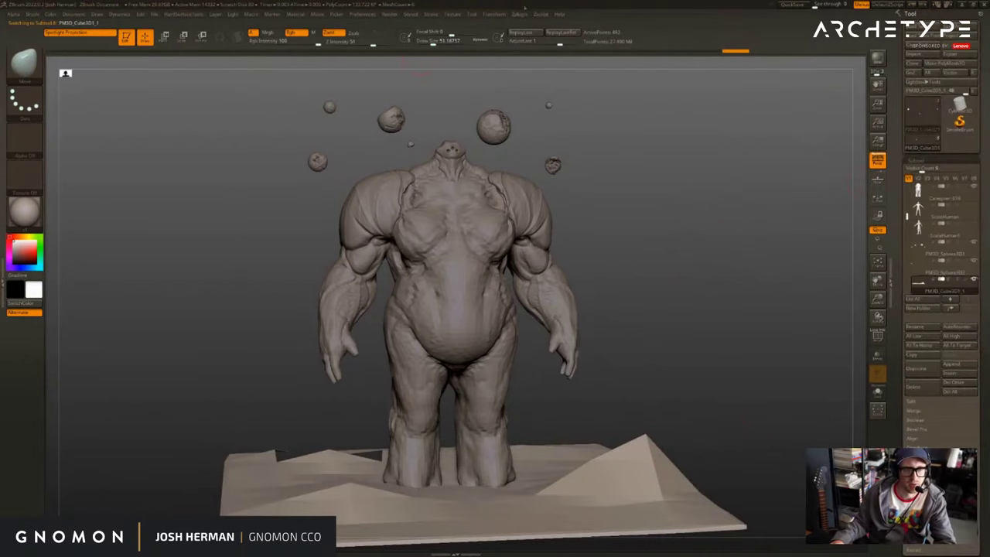
{"action": "left_click", "coordinate": [538, 15]}
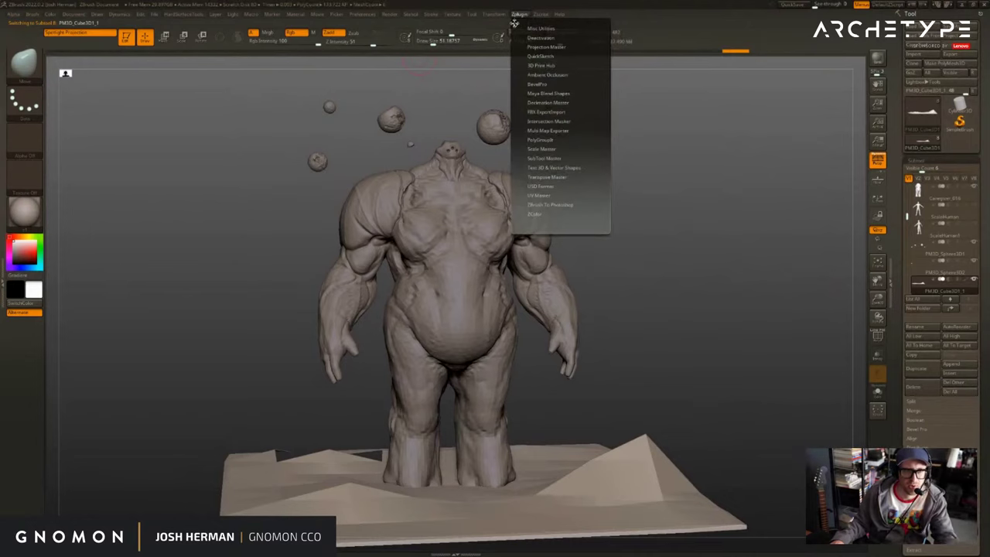
{"action": "left_click", "coordinate": [515, 24]}
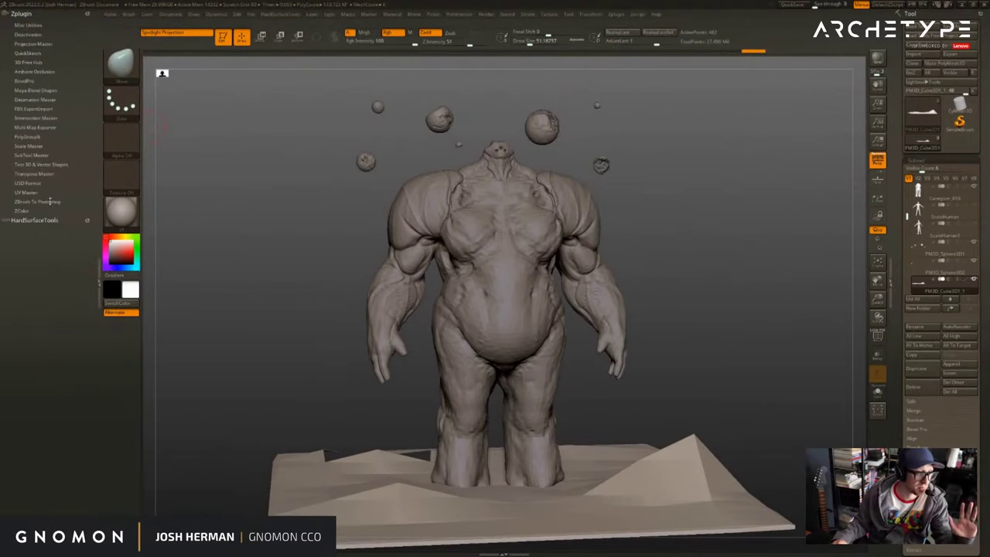
{"action": "left_click", "coordinate": [34, 173]}
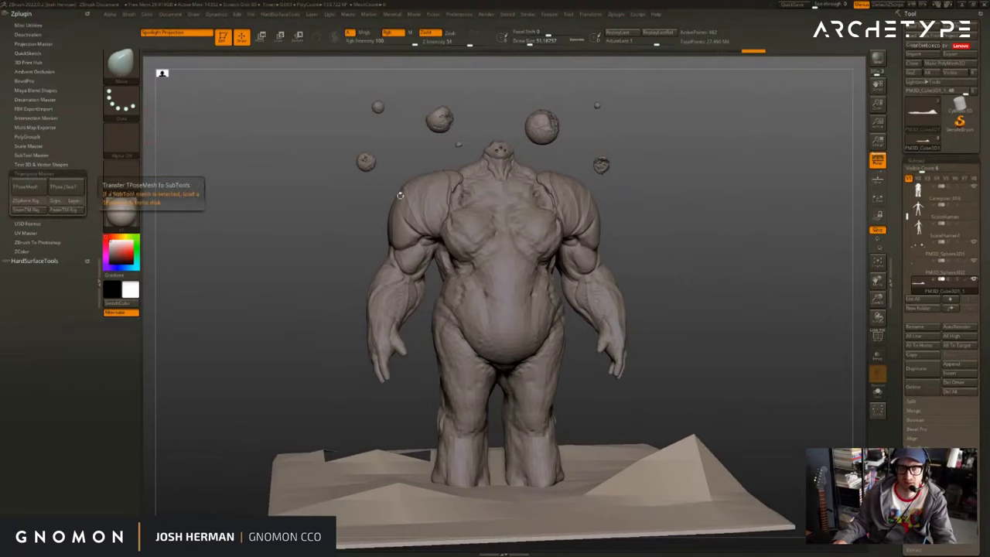
{"action": "left_click", "coordinate": [29, 192]}
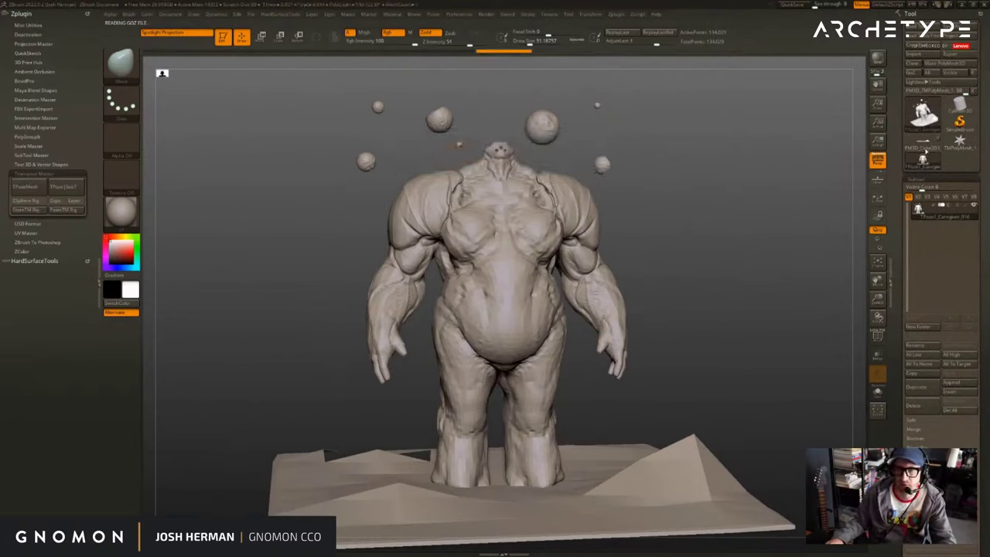
Try to deform the combined posing mesh with the Move brush at a draw size of about 921.
{"action": "mouse_move", "coordinate": [929, 147]}
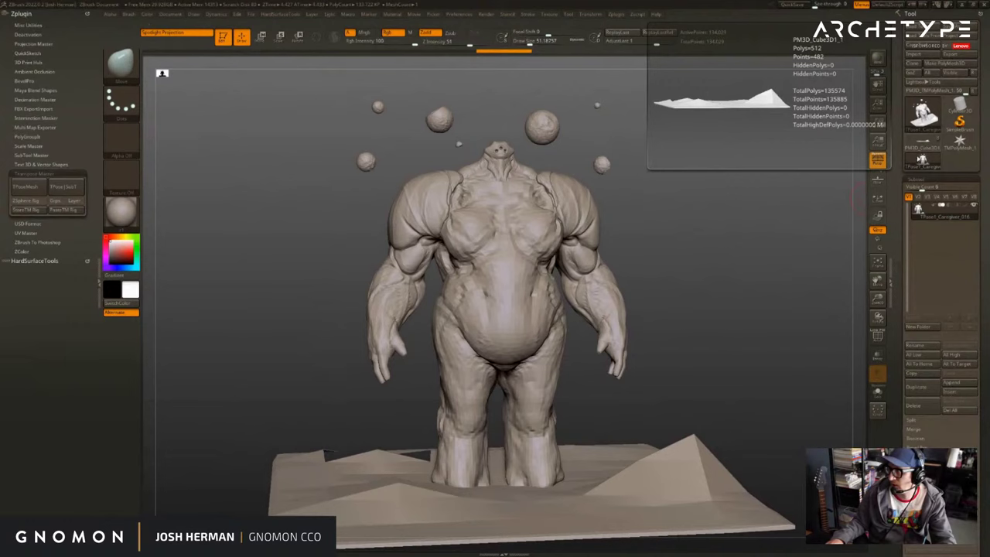
{"action": "key", "text": "f"}
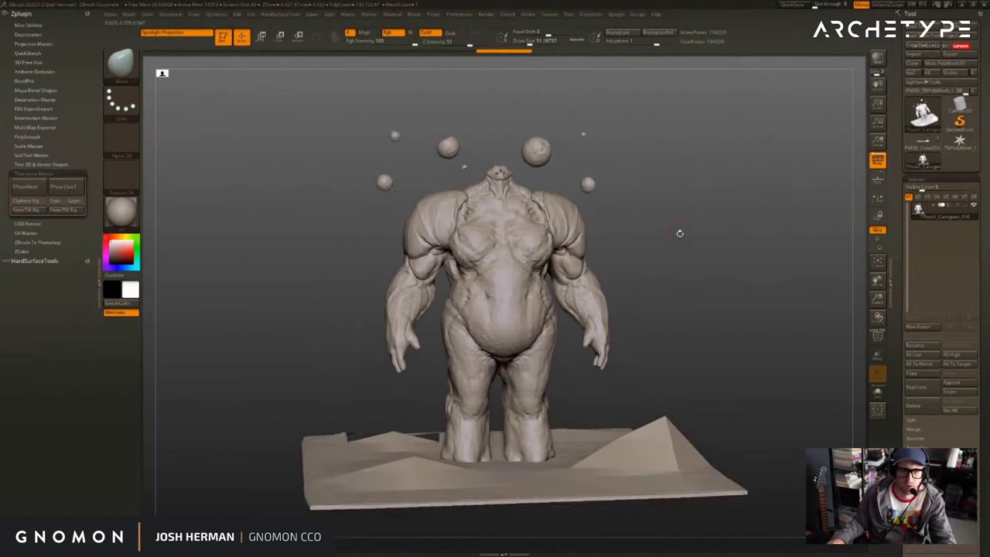
{"action": "key", "text": "shift+f"}
{"action": "mouse_move", "coordinate": [681, 233]}
{"action": "left_mouse_down"}
{"action": "mouse_move", "coordinate": [665, 234]}
{"action": "mouse_move", "coordinate": [730, 243]}
{"action": "mouse_move", "coordinate": [700, 241]}
{"action": "left_mouse_up"}
{"action": "key", "text": "shift+f"}
{"action": "key", "text": "s"}
{"action": "left_click_drag", "start_coordinate": [513, 223], "coordinate": [561, 222]}
{"action": "mouse_move", "coordinate": [483, 260]}
{"action": "left_mouse_down"}
{"action": "mouse_move", "coordinate": [571, 267]}
{"action": "mouse_move", "coordinate": [412, 232]}
{"action": "mouse_move", "coordinate": [450, 309]}
{"action": "mouse_move", "coordinate": [437, 226]}
{"action": "left_mouse_up"}
{"action": "key", "text": "ctrl+z"}
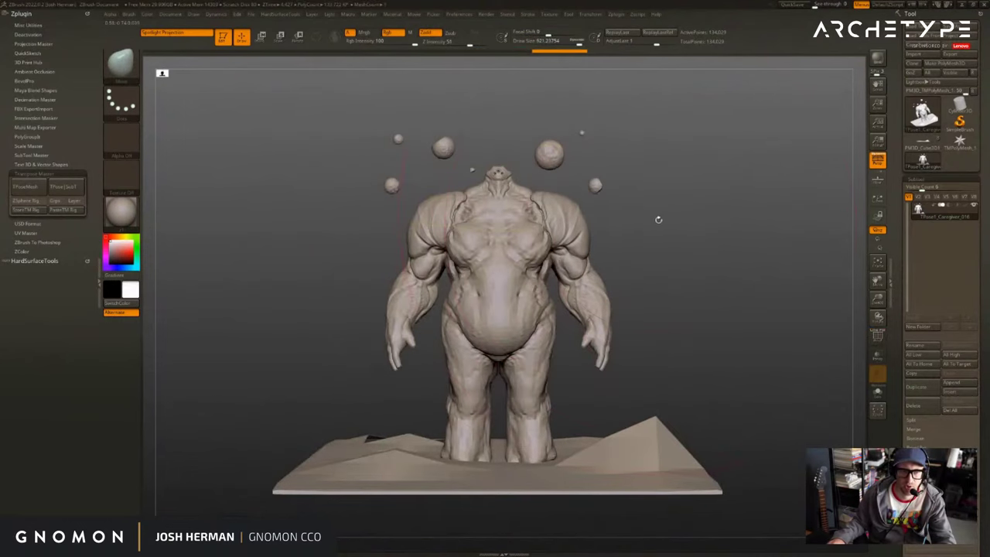
{"action": "key", "text": "s"}
{"action": "mouse_move", "coordinate": [658, 219]}
{"action": "left_mouse_down"}
{"action": "mouse_move", "coordinate": [648, 221]}
{"action": "mouse_move", "coordinate": [641, 262]}
{"action": "left_mouse_up"}
{"action": "key", "text": "s"}
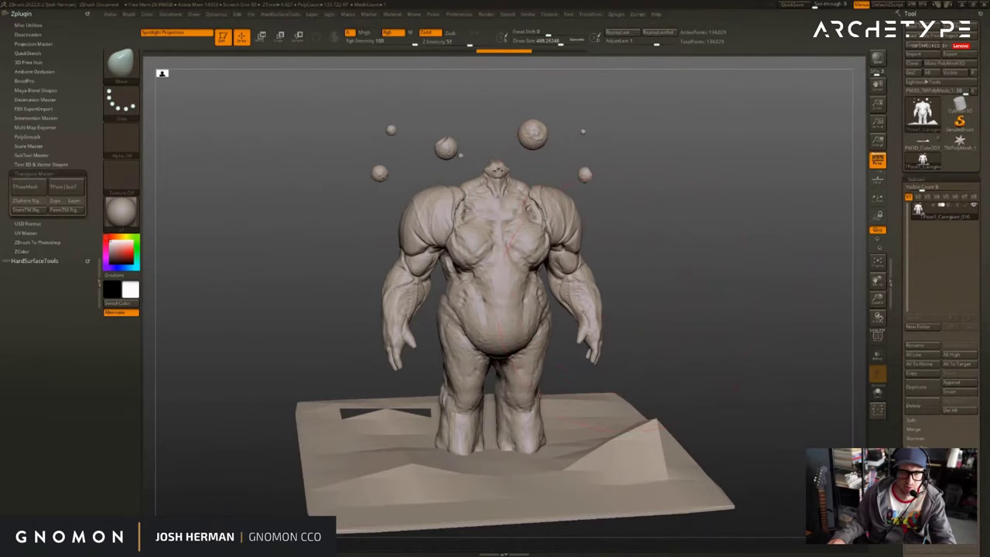
Isolate the arms to mask one of them, then restore the full mesh and leave only the creature's left arm unmasked.
{"action": "left_click_drag", "start_coordinate": [629, 302], "coordinate": [668, 279], "text": "shift"}
{"action": "left_click", "coordinate": [581, 244], "text": "ctrl+shift"}
{"action": "left_click_drag", "start_coordinate": [718, 90], "coordinate": [495, 418], "text": "ctrl"}
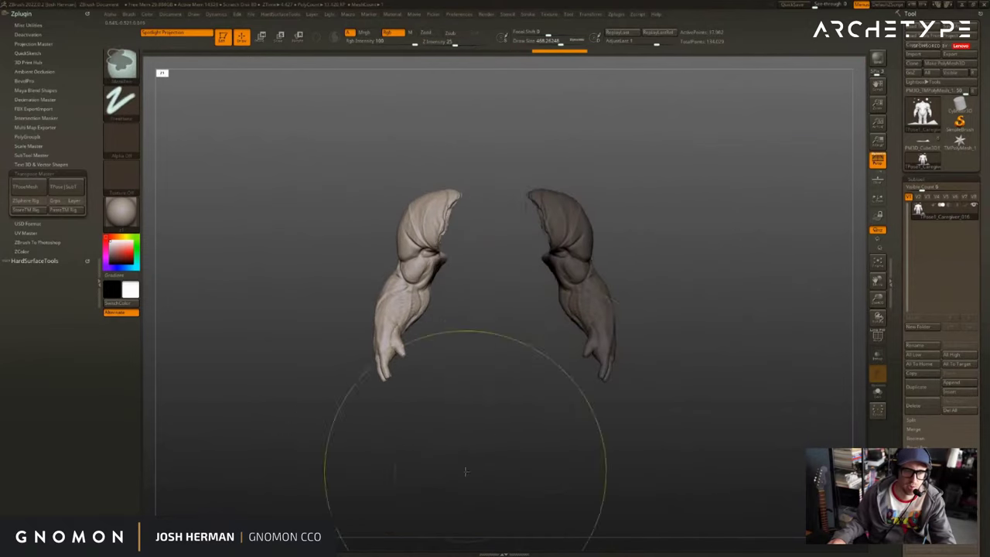
{"action": "left_click", "coordinate": [760, 245], "text": "ctrl"}
{"action": "key", "text": "r"}
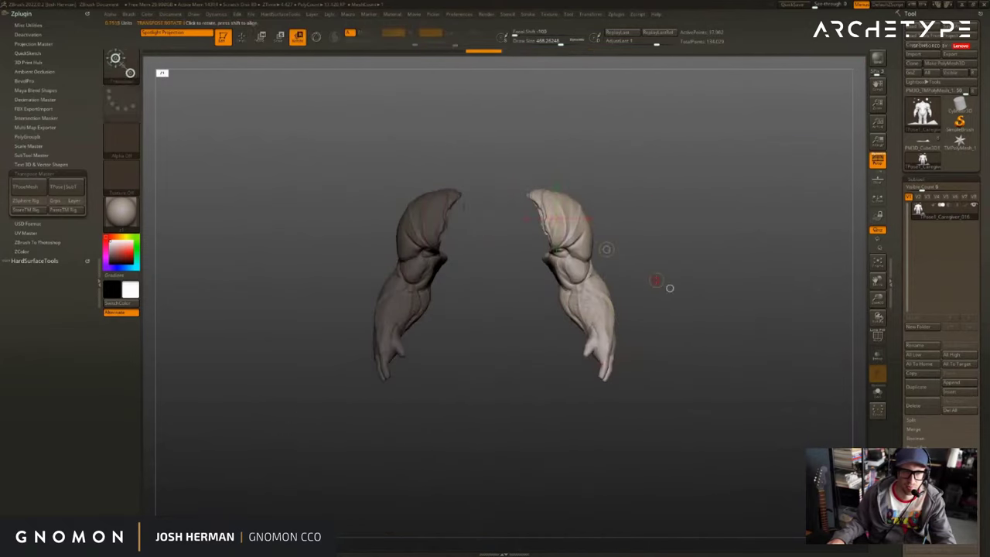
{"action": "left_click", "coordinate": [725, 274], "text": "ctrl"}
{"action": "left_click", "coordinate": [726, 275], "text": "ctrl+shift"}
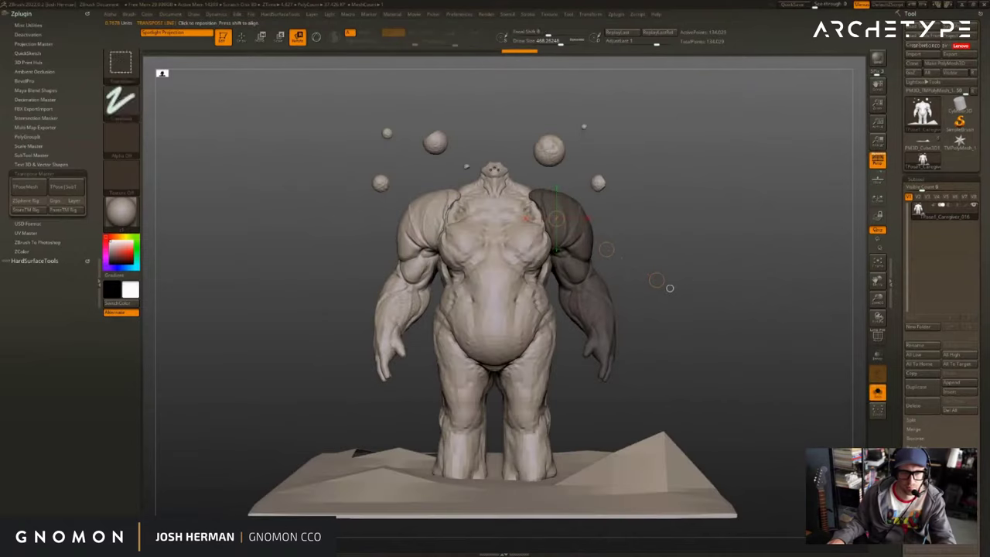
{"action": "left_click", "coordinate": [726, 275], "text": "ctrl"}
Rotate the creature's left arm up and outward from the shoulder with the Transpose line and adjust its position.
{"action": "left_click_drag", "start_coordinate": [657, 280], "coordinate": [673, 204]}
{"action": "key", "text": "w"}
{"action": "left_click_drag", "start_coordinate": [606, 250], "coordinate": [607, 235]}
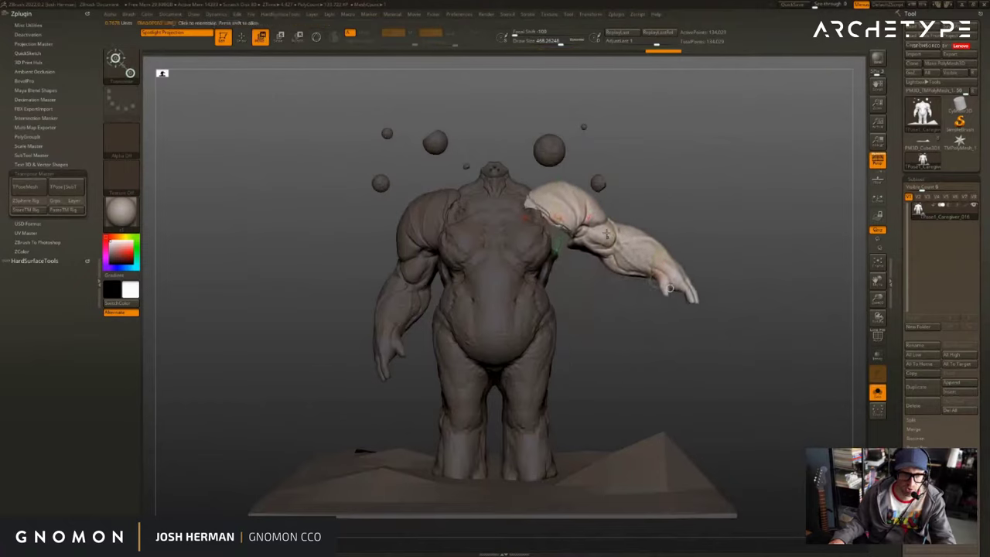
{"action": "mouse_move", "coordinate": [745, 201]}
{"action": "left_mouse_down"}
{"action": "mouse_move", "coordinate": [634, 205]}
{"action": "mouse_move", "coordinate": [743, 209]}
{"action": "mouse_move", "coordinate": [740, 239]}
{"action": "mouse_move", "coordinate": [765, 250]}
{"action": "mouse_move", "coordinate": [750, 245]}
{"action": "left_mouse_up"}
{"action": "key", "text": "q"}
{"action": "key", "text": "w"}
{"action": "key", "text": "q"}
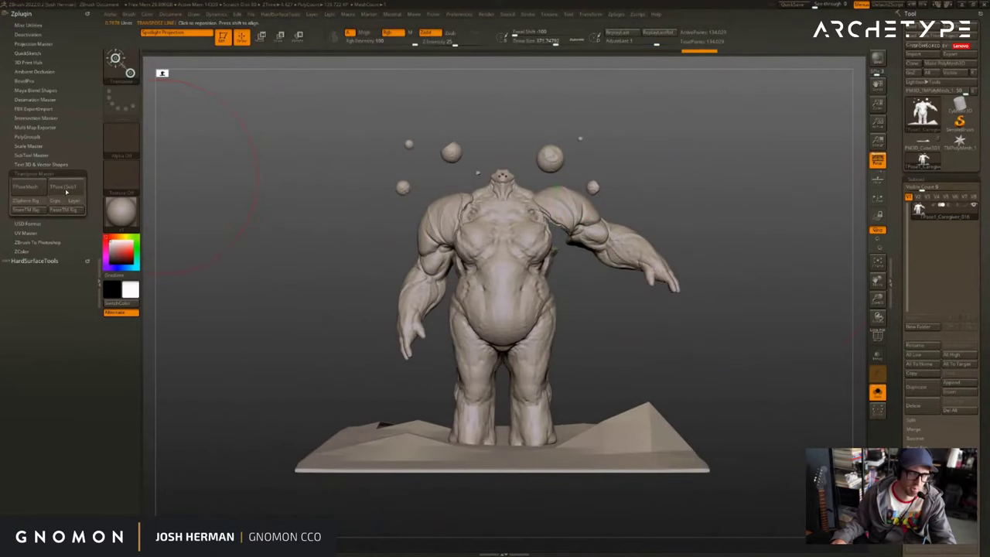
Transfer the raised arm pose from the Transpose Master mesh back to the original subtools.
{"action": "left_click", "coordinate": [67, 189]}
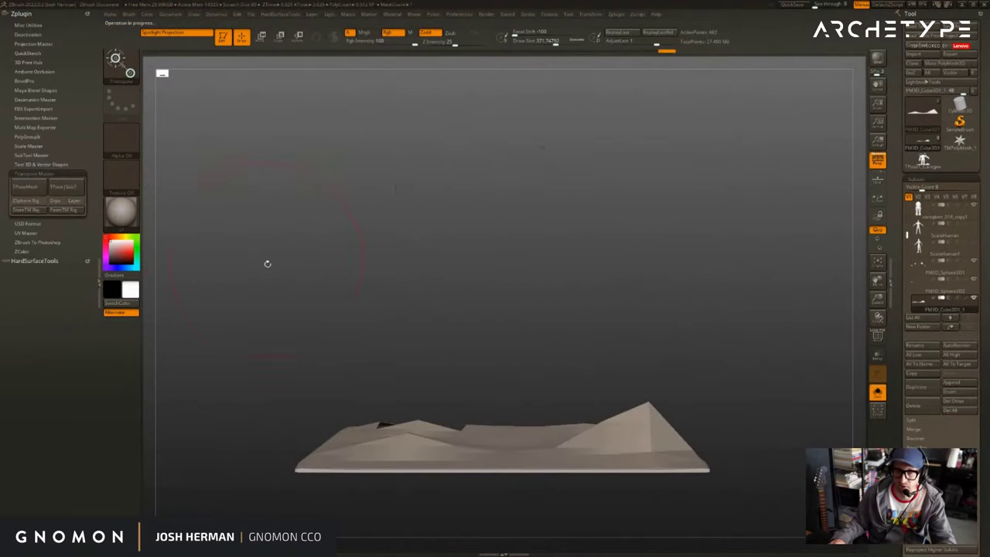
{"action": "left_click_drag", "start_coordinate": [268, 264], "coordinate": [275, 268]}
{"action": "mouse_move", "coordinate": [810, 236]}
{"action": "left_mouse_down", "text": "alt"}
{"action": "mouse_move", "coordinate": [797, 259]}
{"action": "mouse_move", "coordinate": [749, 260]}
{"action": "mouse_move", "coordinate": [725, 210]}
{"action": "left_mouse_up", "text": "alt"}
{"action": "key", "text": "w"}
{"action": "key", "text": "q"}
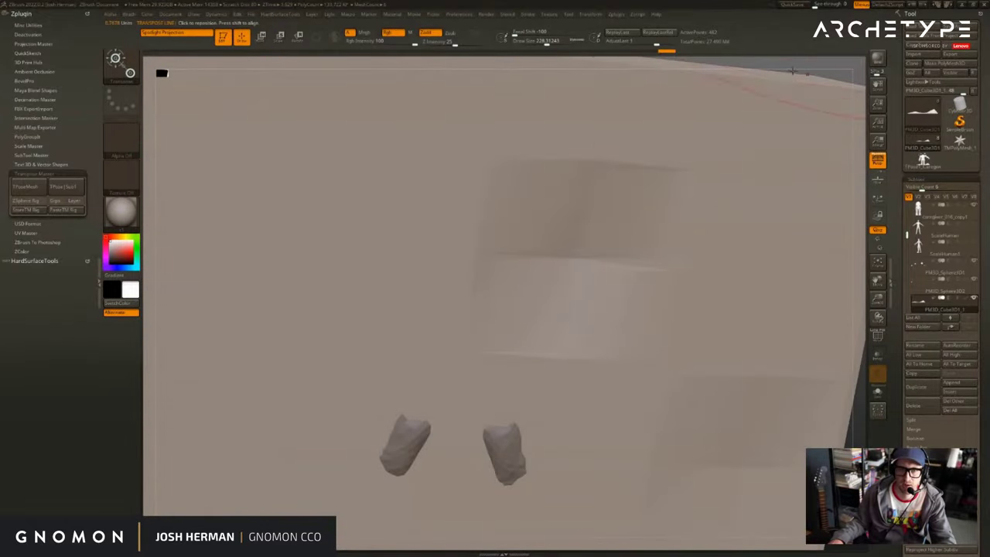
{"action": "left_click_drag", "start_coordinate": [793, 92], "coordinate": [789, 110]}
{"action": "key", "text": "ctrl+z"}
{"action": "key", "text": "w"}
{"action": "key", "text": "f"}
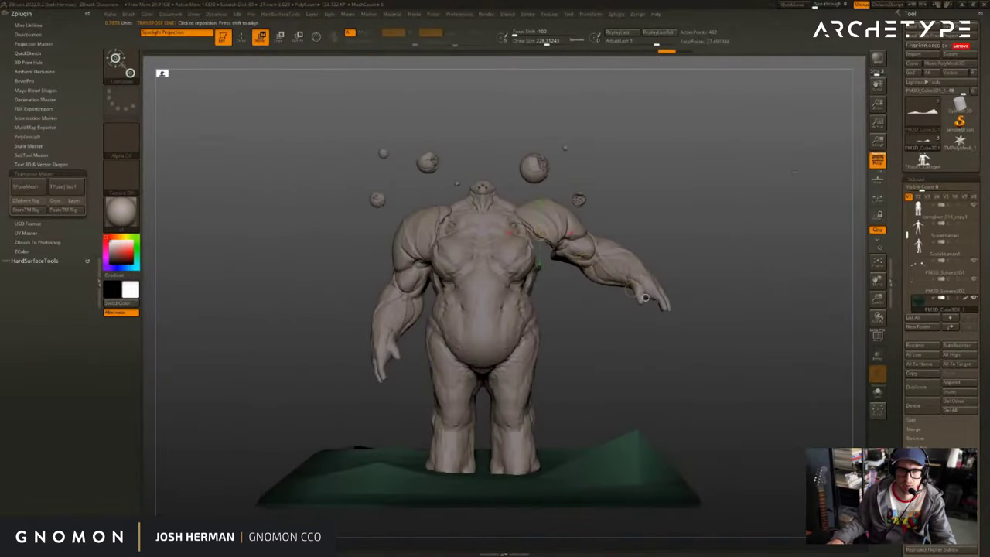
Activate the arms subtool, try a higher subdivision level and undo the last two changes.
{"action": "mouse_move", "coordinate": [430, 364]}
{"action": "right_mouse_down", "text": "ctrl"}
{"action": "mouse_move", "coordinate": [430, 352]}
{"action": "mouse_move", "coordinate": [429, 364]}
{"action": "right_mouse_up", "text": "ctrl"}
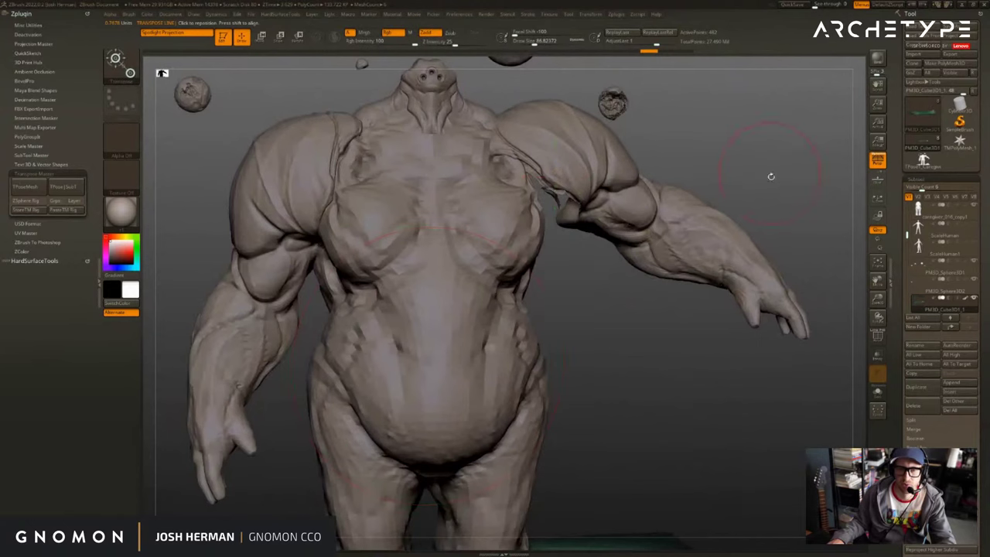
{"action": "left_click_drag", "start_coordinate": [771, 175], "coordinate": [747, 155], "text": "alt"}
{"action": "left_click", "coordinate": [650, 229], "text": "alt"}
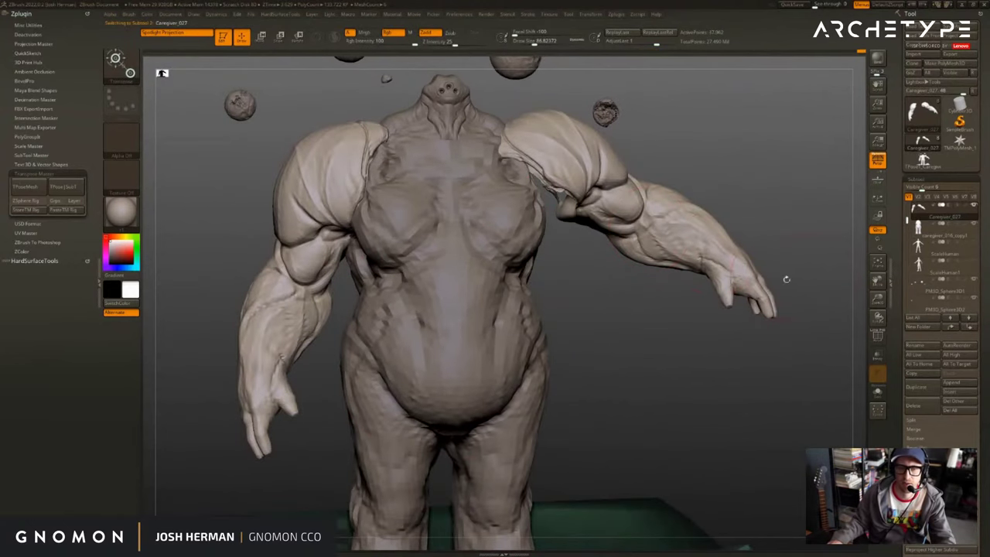
{"action": "left_click_drag", "start_coordinate": [784, 278], "coordinate": [813, 268]}
{"action": "key", "text": "w"}
{"action": "key", "text": "d"}
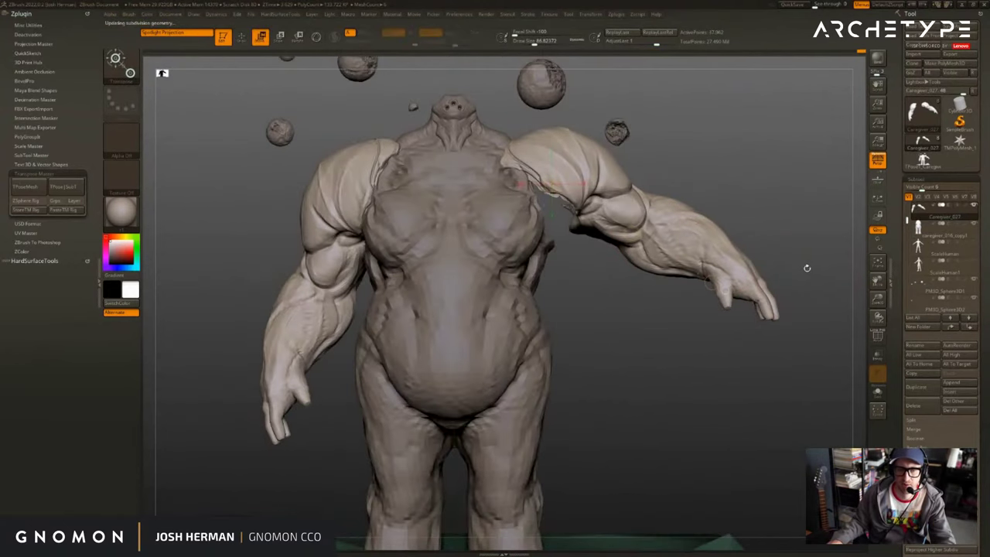
{"action": "left_click_drag", "start_coordinate": [809, 268], "coordinate": [819, 234]}
{"action": "key", "text": "ctrl+z"}
{"action": "key", "text": "ctrl+z"}
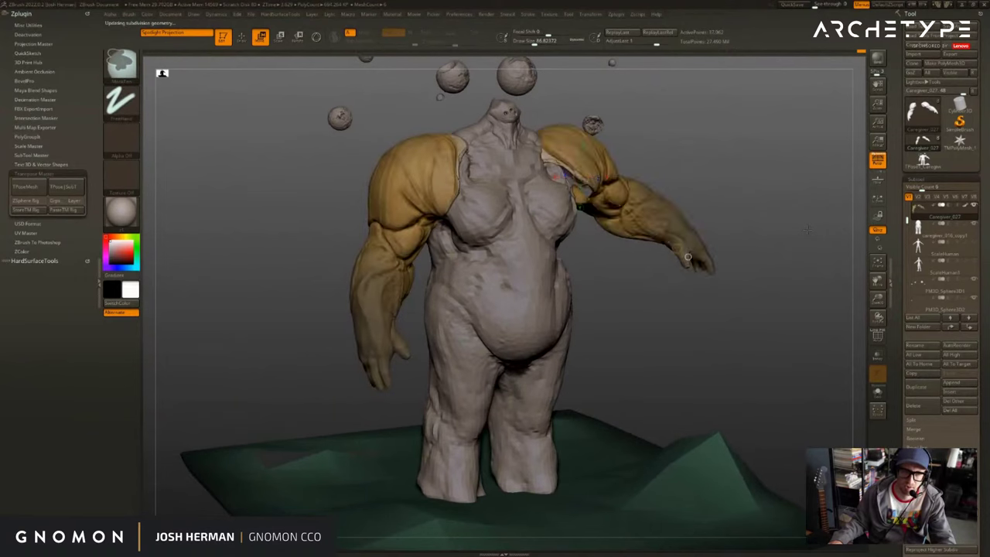
Generate a new combined Transpose Master mesh from the creature's subtools at their lowest subdivision levels.
{"action": "left_click_drag", "start_coordinate": [688, 256], "coordinate": [739, 246], "text": "shift"}
{"action": "key", "text": "q"}
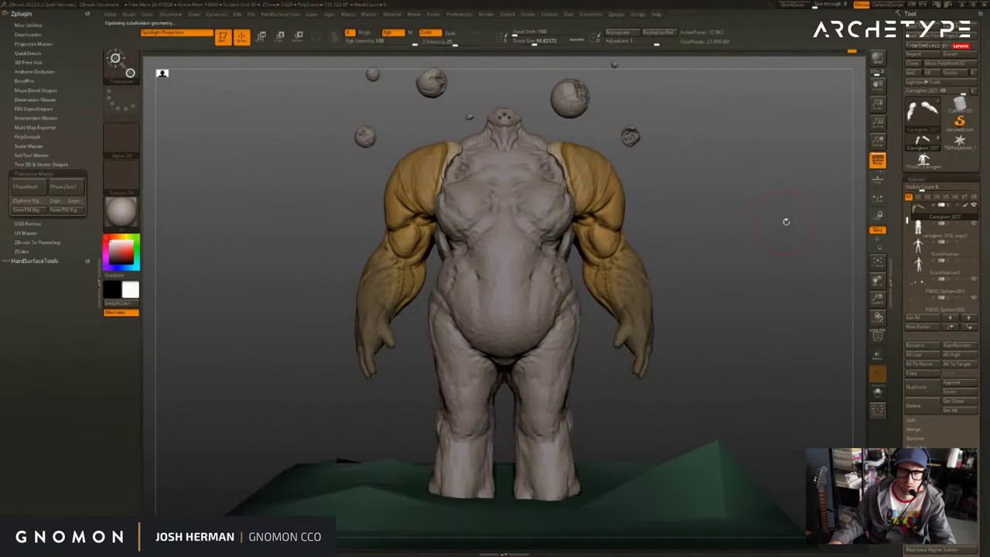
{"action": "left_click_drag", "start_coordinate": [786, 222], "coordinate": [802, 220], "text": "alt"}
{"action": "key", "text": "w"}
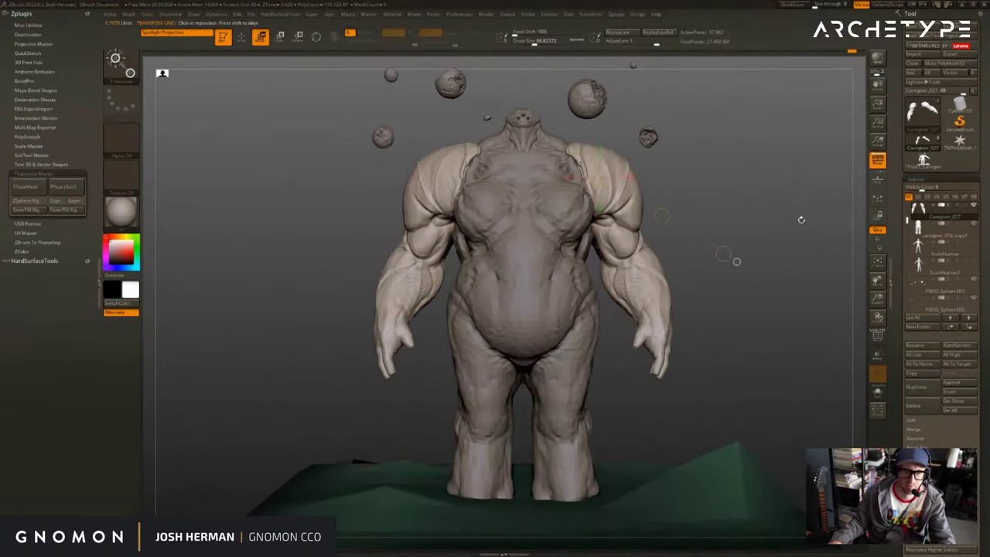
{"action": "left_click", "coordinate": [57, 184]}
{"action": "left_click", "coordinate": [29, 191]}
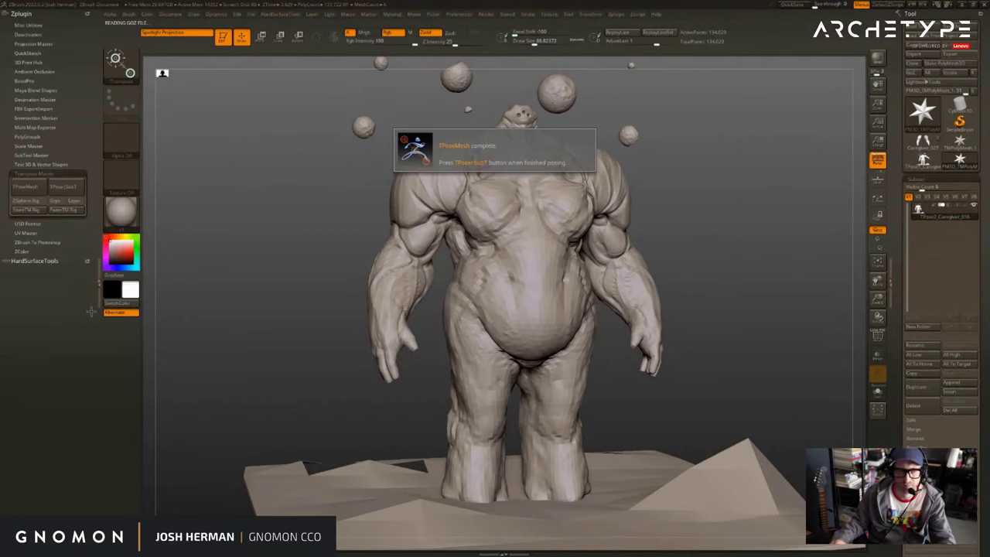
{"action": "mouse_move", "coordinate": [254, 263]}
{"action": "left_mouse_down", "text": "shift"}
{"action": "mouse_move", "coordinate": [250, 255]}
{"action": "mouse_move", "coordinate": [287, 302]}
{"action": "mouse_move", "coordinate": [320, 307]}
{"action": "left_mouse_up", "text": "shift"}
{"action": "key", "text": "w"}
{"action": "key", "text": "q"}
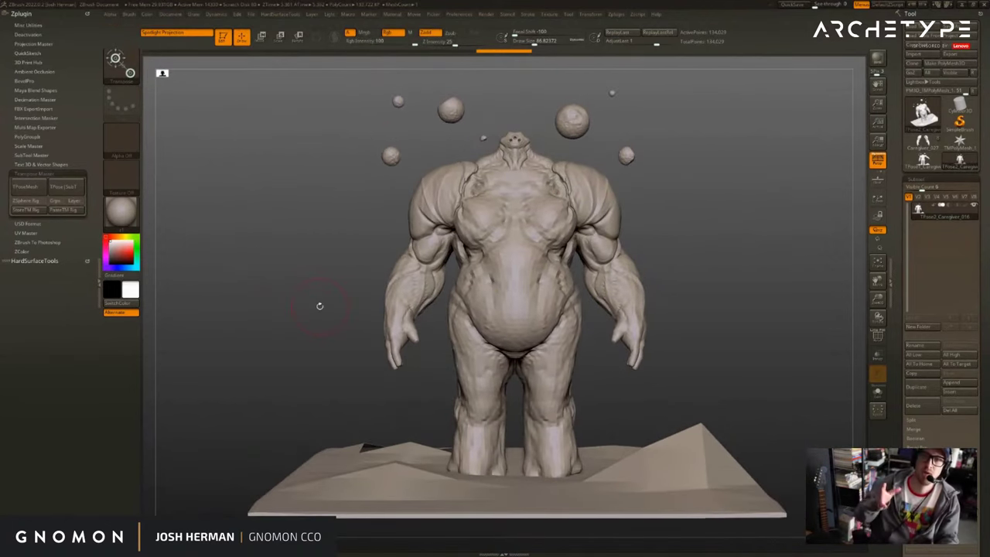
Hide the ground and the floating spheres so only the creature's body and arms are shown.
{"action": "left_click_drag", "start_coordinate": [702, 248], "coordinate": [694, 255]}
{"action": "left_click", "coordinate": [638, 450], "text": "ctrl+shift"}
{"action": "left_click", "coordinate": [637, 450], "text": "ctrl+shift"}
{"action": "left_click_drag", "start_coordinate": [742, 355], "coordinate": [686, 319], "text": "shift"}
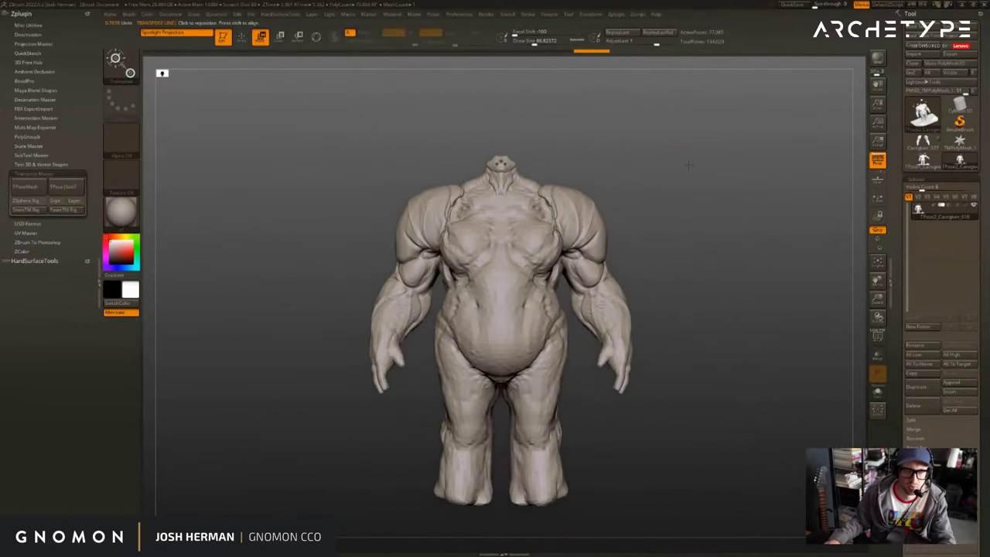
Enlarge the brush and paint a mask over the creature's head and neck.
{"action": "key", "text": "q"}
{"action": "left_click_drag", "start_coordinate": [689, 165], "coordinate": [638, 177]}
{"action": "left_click_drag", "start_coordinate": [569, 159], "coordinate": [570, 161], "text": "shift"}
{"action": "mouse_move", "coordinate": [570, 161]}
{"action": "left_mouse_down", "text": "alt"}
{"action": "mouse_move", "coordinate": [628, 259]}
{"action": "mouse_move", "coordinate": [416, 198]}
{"action": "left_mouse_up", "text": "alt"}
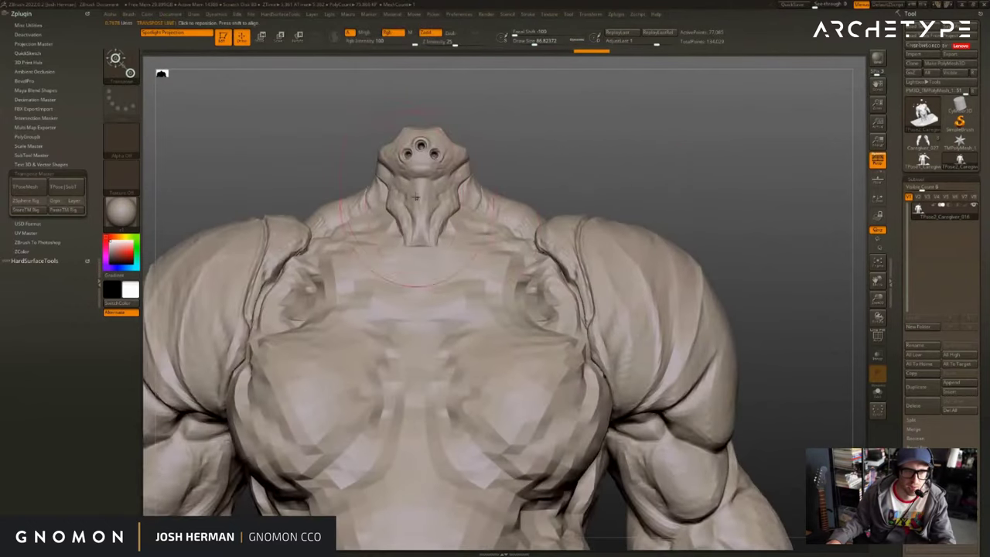
{"action": "left_click_drag", "start_coordinate": [509, 127], "coordinate": [586, 148], "text": "alt"}
{"action": "key", "text": "s"}
{"action": "left_click_drag", "start_coordinate": [497, 171], "coordinate": [499, 201]}
{"action": "key", "text": "w"}
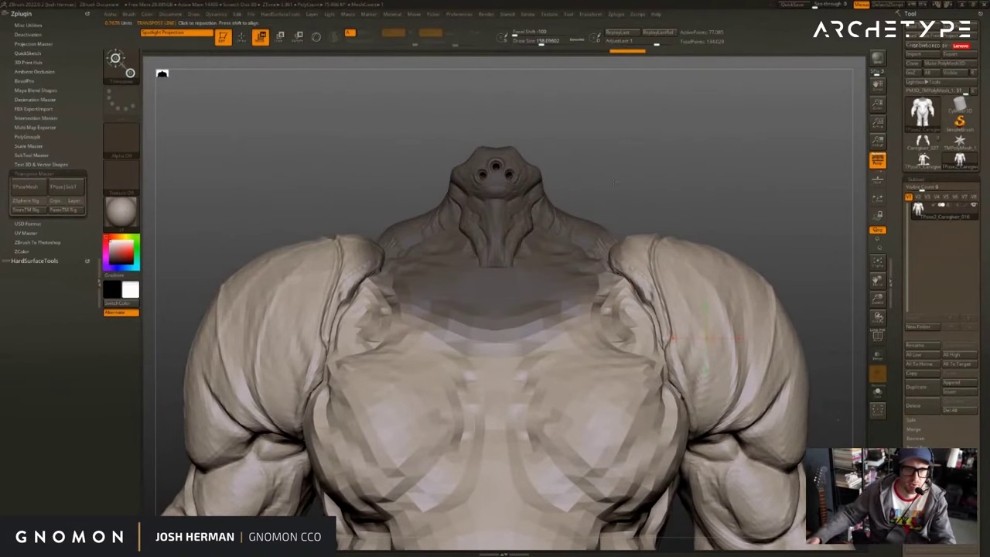
{"action": "key", "text": "q"}
{"action": "mouse_move", "coordinate": [639, 162]}
{"action": "left_mouse_down", "text": "alt"}
{"action": "mouse_move", "coordinate": [694, 170]}
{"action": "mouse_move", "coordinate": [650, 165]}
{"action": "mouse_move", "coordinate": [685, 143]}
{"action": "mouse_move", "coordinate": [727, 169]}
{"action": "mouse_move", "coordinate": [718, 152]}
{"action": "left_mouse_up", "text": "alt"}
{"action": "key", "text": "p"}
{"action": "key", "text": "p"}
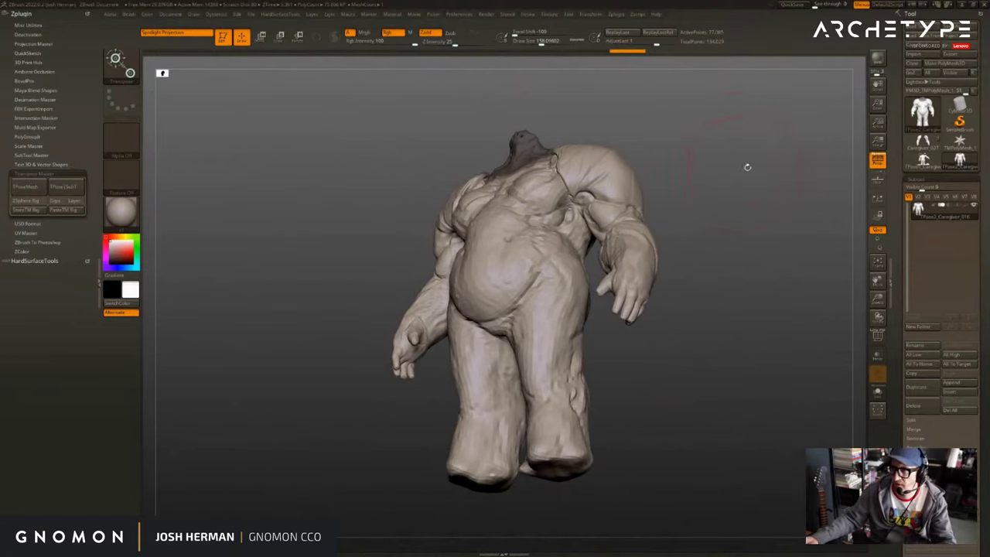
Refine the mask around the head and neck, then invert it so only the head and neck are unmasked.
{"action": "left_click_drag", "start_coordinate": [745, 150], "coordinate": [723, 152], "text": "shift"}
{"action": "key", "text": "w"}
{"action": "mouse_move", "coordinate": [700, 240]}
{"action": "left_mouse_down", "text": "alt"}
{"action": "mouse_move", "coordinate": [700, 332]}
{"action": "mouse_move", "coordinate": [746, 416]}
{"action": "mouse_move", "coordinate": [560, 221]}
{"action": "left_mouse_up", "text": "alt"}
{"action": "key", "text": "q"}
{"action": "key", "text": "w"}
{"action": "key", "text": "q"}
{"action": "key", "text": "s"}
{"action": "left_click_drag", "start_coordinate": [489, 227], "coordinate": [481, 228]}
{"action": "mouse_move", "coordinate": [475, 241]}
{"action": "left_mouse_down", "text": "ctrl"}
{"action": "mouse_move", "coordinate": [473, 211]}
{"action": "mouse_move", "coordinate": [467, 273]}
{"action": "left_mouse_up", "text": "ctrl"}
{"action": "left_click_drag", "start_coordinate": [568, 220], "coordinate": [534, 224]}
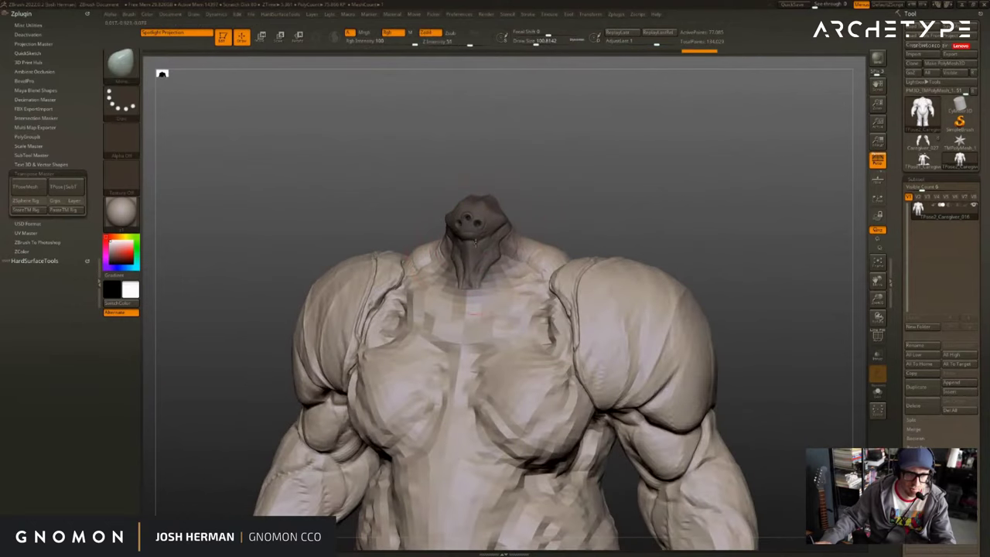
{"action": "left_click_drag", "start_coordinate": [546, 141], "coordinate": [523, 208]}
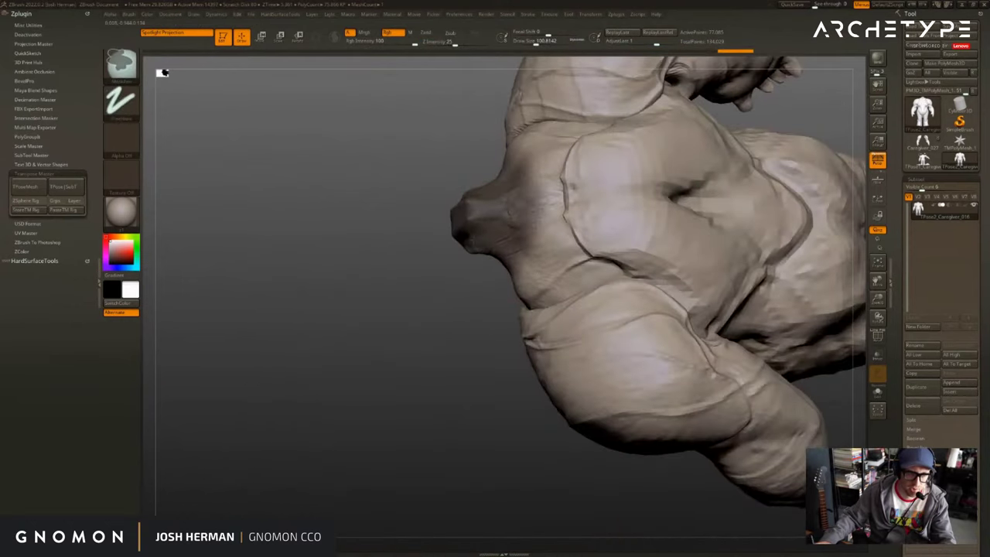
{"action": "mouse_move", "coordinate": [438, 286]}
{"action": "left_mouse_down"}
{"action": "mouse_move", "coordinate": [493, 225]}
{"action": "mouse_move", "coordinate": [609, 179]}
{"action": "mouse_move", "coordinate": [688, 247]}
{"action": "mouse_move", "coordinate": [758, 262]}
{"action": "mouse_move", "coordinate": [642, 205]}
{"action": "mouse_move", "coordinate": [603, 224]}
{"action": "left_mouse_up"}
{"action": "left_click", "coordinate": [628, 230], "text": "ctrl"}
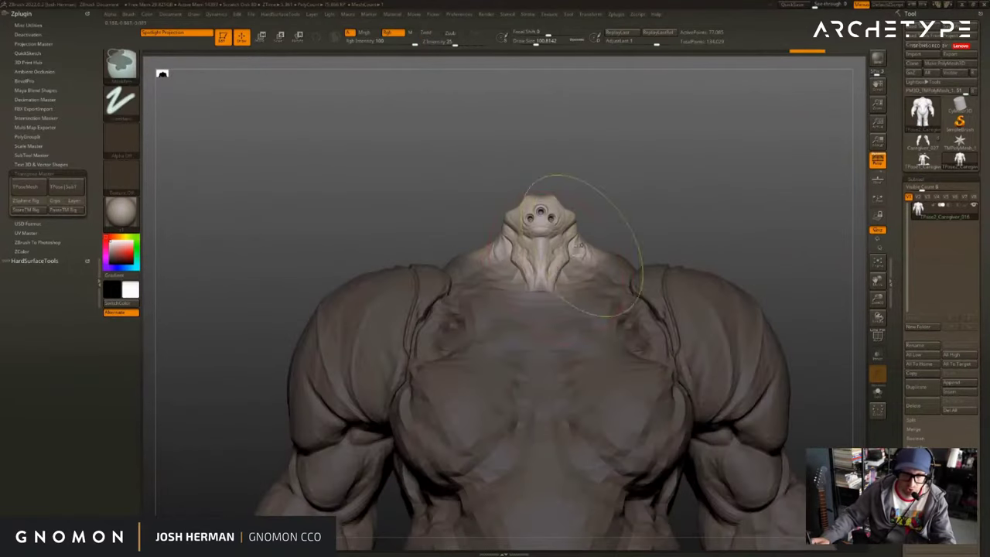
Turn and tilt the head with a Rotate Transpose line placed from the base of the neck.
{"action": "key", "text": "r"}
{"action": "left_click_drag", "start_coordinate": [542, 270], "coordinate": [540, 249]}
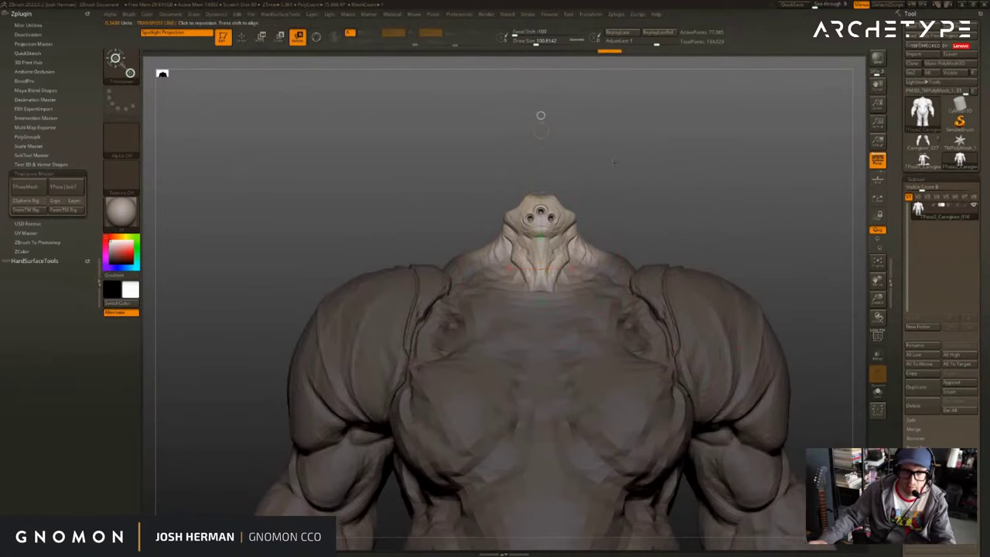
{"action": "left_click_drag", "start_coordinate": [615, 161], "coordinate": [719, 166]}
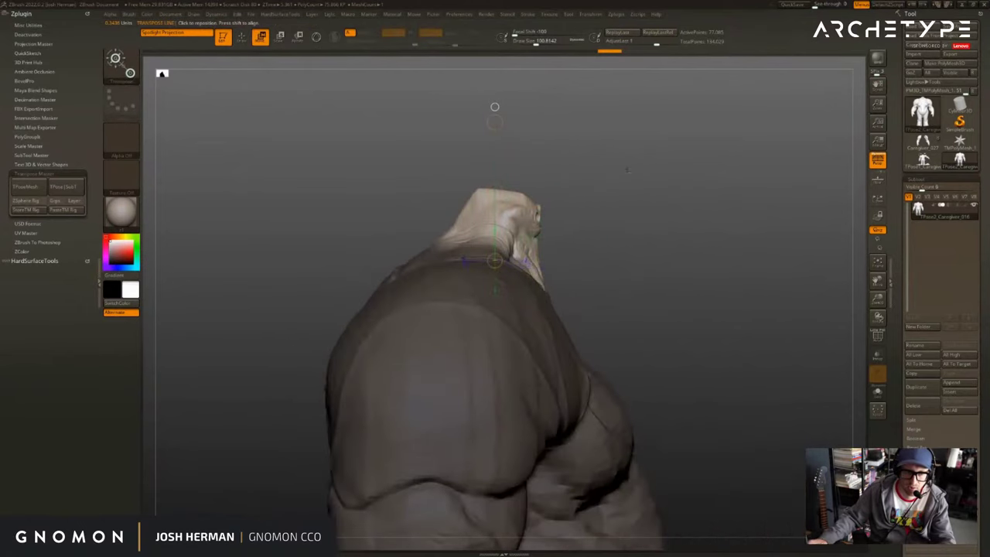
{"action": "left_click_drag", "start_coordinate": [627, 170], "coordinate": [576, 176], "text": "shift"}
{"action": "key", "text": "r"}
{"action": "mouse_move", "coordinate": [595, 142]}
{"action": "left_mouse_down", "text": "alt"}
{"action": "mouse_move", "coordinate": [593, 177]}
{"action": "mouse_move", "coordinate": [608, 128]}
{"action": "mouse_move", "coordinate": [586, 144]}
{"action": "left_mouse_up", "text": "alt"}
{"action": "key", "text": "ctrl+z"}
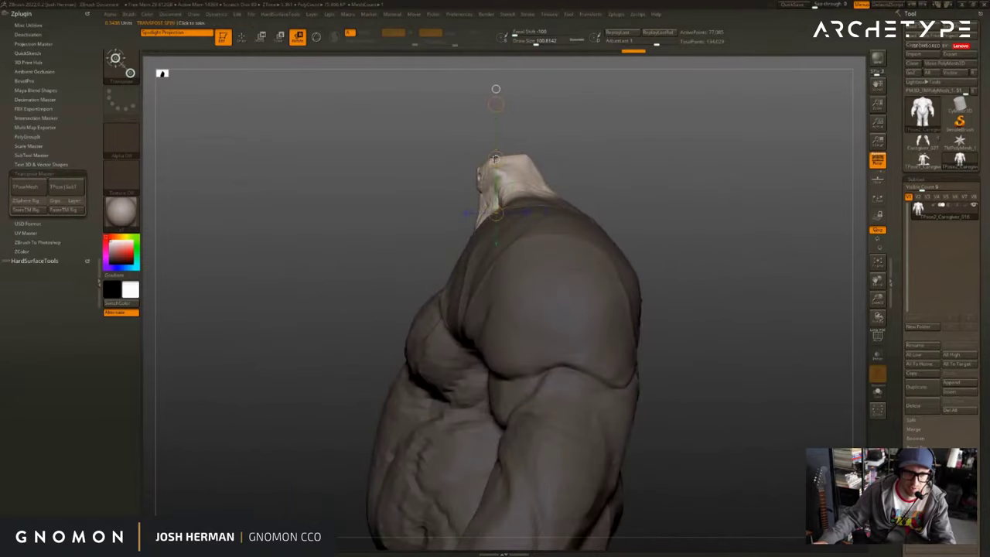
{"action": "left_click_drag", "start_coordinate": [573, 138], "coordinate": [595, 136], "text": "shift"}
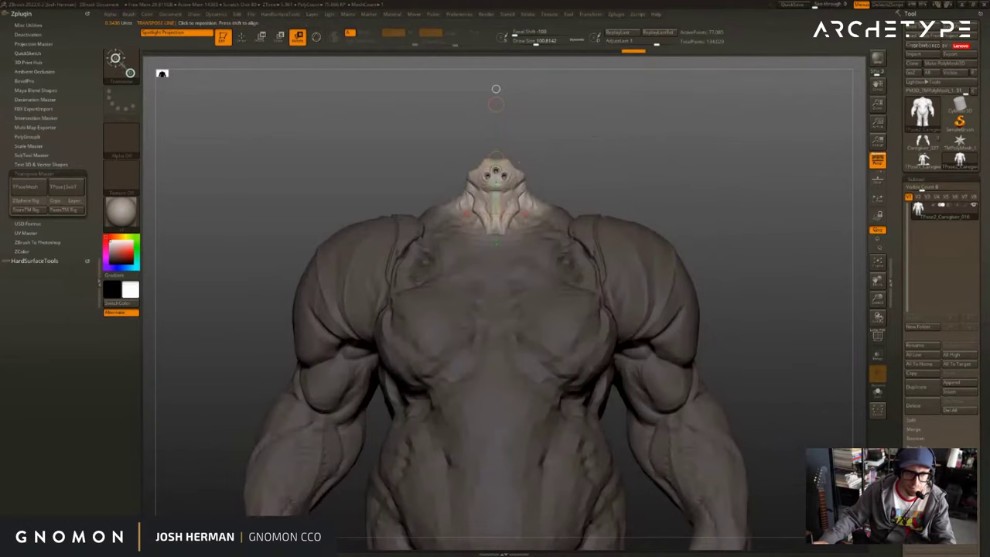
{"action": "key", "text": "ctrl+z"}
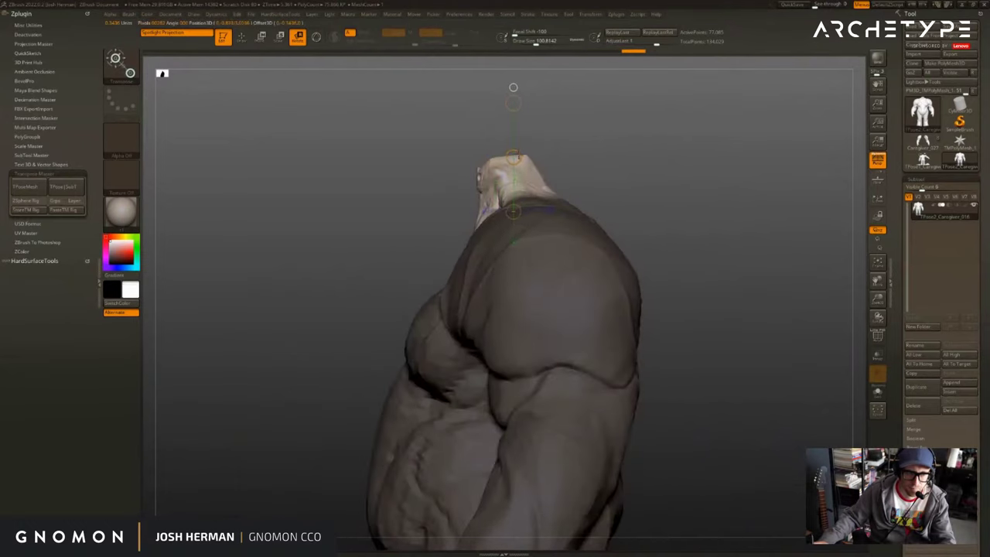
{"action": "key", "text": "ctrl+shift+z"}
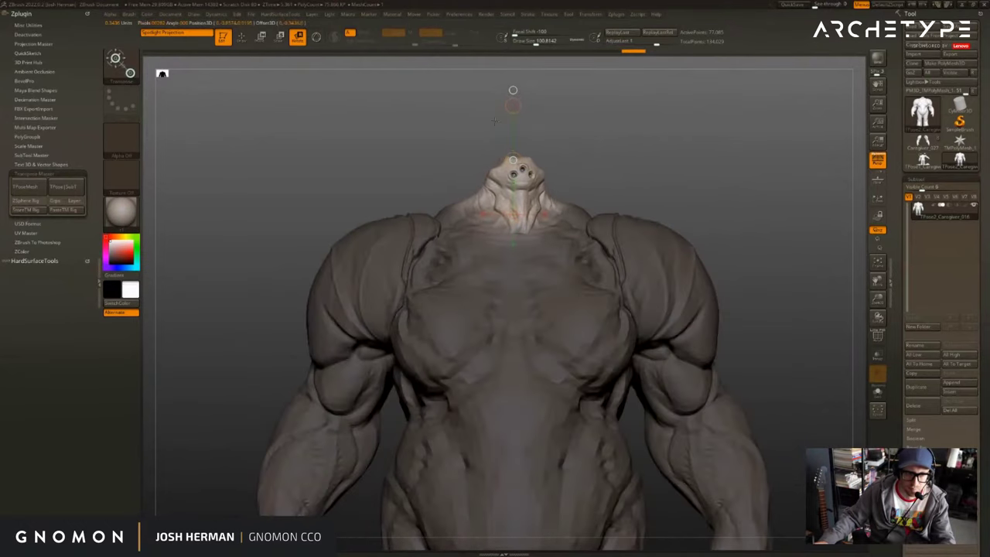
{"action": "left_click_drag", "start_coordinate": [494, 121], "coordinate": [603, 118]}
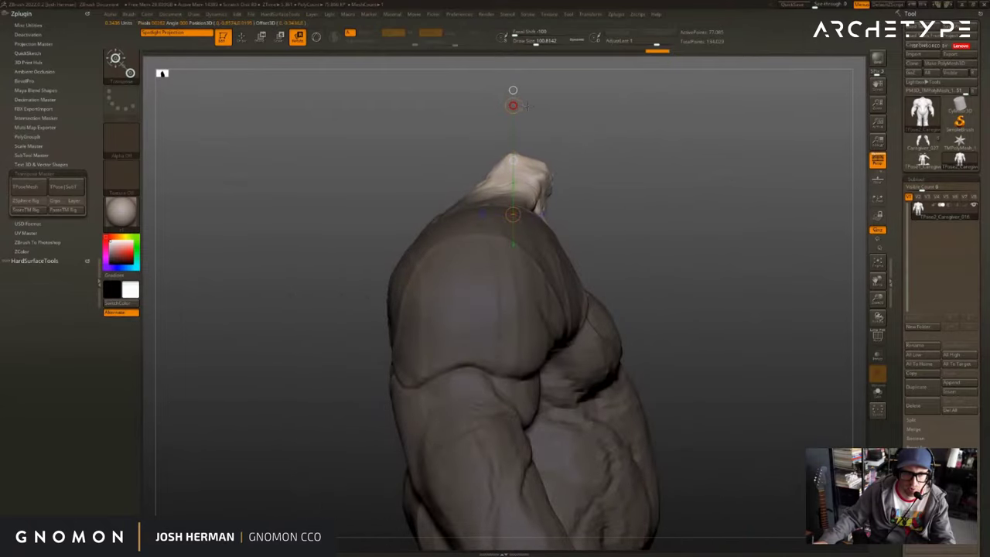
{"action": "mouse_move", "coordinate": [663, 130]}
{"action": "left_mouse_down"}
{"action": "mouse_move", "coordinate": [630, 137]}
{"action": "mouse_move", "coordinate": [632, 96]}
{"action": "mouse_move", "coordinate": [692, 130]}
{"action": "mouse_move", "coordinate": [719, 178]}
{"action": "mouse_move", "coordinate": [715, 146]}
{"action": "mouse_move", "coordinate": [696, 138]}
{"action": "mouse_move", "coordinate": [720, 178]}
{"action": "mouse_move", "coordinate": [718, 232]}
{"action": "mouse_move", "coordinate": [703, 239]}
{"action": "mouse_move", "coordinate": [745, 244]}
{"action": "mouse_move", "coordinate": [759, 156]}
{"action": "left_mouse_up"}
Compare the head pose by stepping back and forth through the undo history, then clear the mask.
{"action": "key", "text": "ctrl+z"}
{"action": "key", "text": "ctrl+shift+z"}
{"action": "key", "text": "ctrl+shift+z"}
{"action": "key", "text": "ctrl+shift+z"}
{"action": "key", "text": "q"}
{"action": "key", "text": "r"}
{"action": "mouse_move", "coordinate": [758, 156]}
{"action": "left_mouse_down"}
{"action": "mouse_move", "coordinate": [706, 160]}
{"action": "mouse_move", "coordinate": [690, 219]}
{"action": "left_mouse_up"}
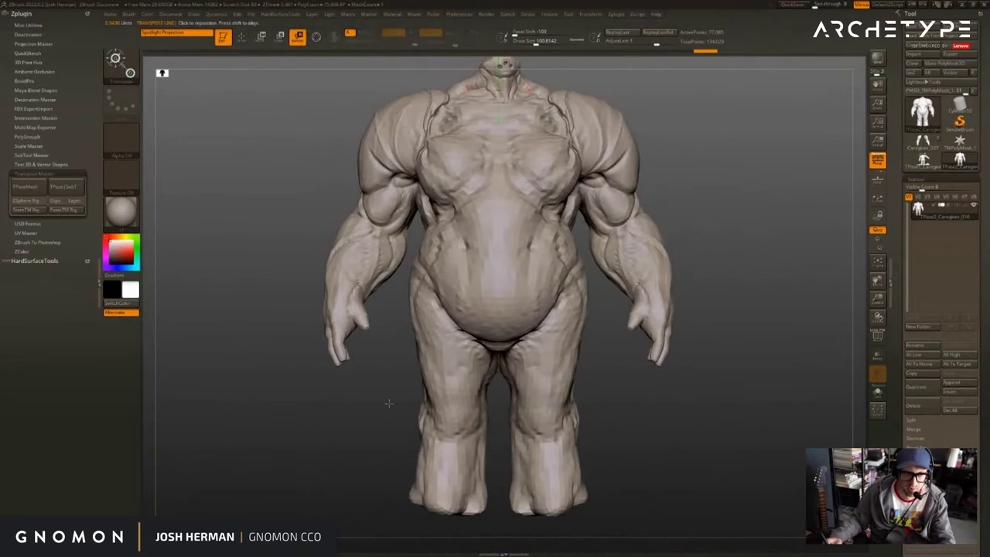
Mask the body in side view with a soft edge at the knee, leaving the creature's right lower leg free.
{"action": "left_click_drag", "start_coordinate": [769, 317], "coordinate": [823, 260]}
{"action": "left_click_drag", "start_coordinate": [538, 351], "coordinate": [516, 387], "text": "ctrl"}
{"action": "mouse_move", "coordinate": [694, 366]}
{"action": "left_mouse_down"}
{"action": "mouse_move", "coordinate": [686, 366]}
{"action": "mouse_move", "coordinate": [695, 366]}
{"action": "left_mouse_up"}
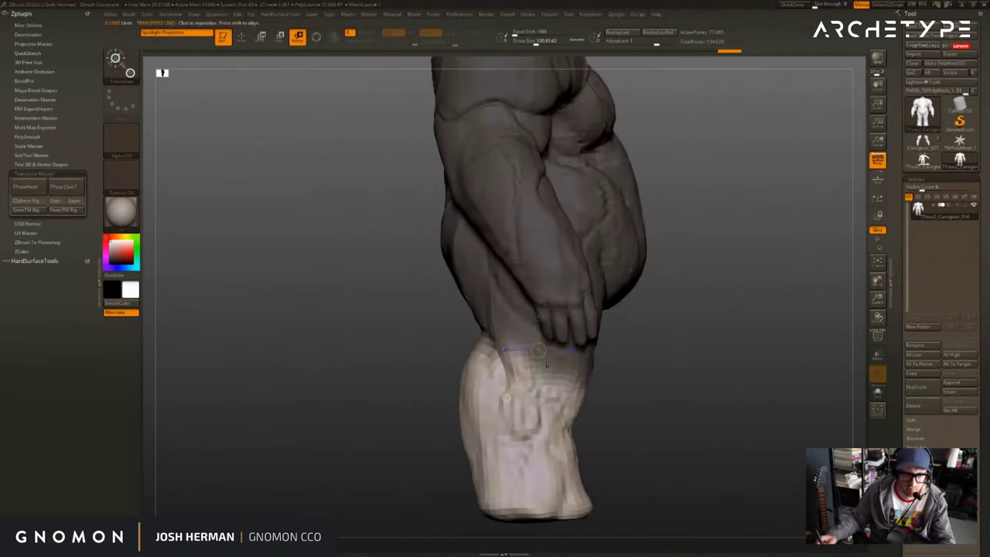
{"action": "left_click", "coordinate": [515, 315], "text": "ctrl"}
Undo the first knee adjustment and bend the right lower leg backward with the Rotate Transpose line.
{"action": "left_click_drag", "start_coordinate": [542, 379], "coordinate": [479, 379]}
{"action": "key", "text": "ctrl+z"}
{"action": "left_click_drag", "start_coordinate": [596, 433], "coordinate": [602, 386], "text": "alt"}
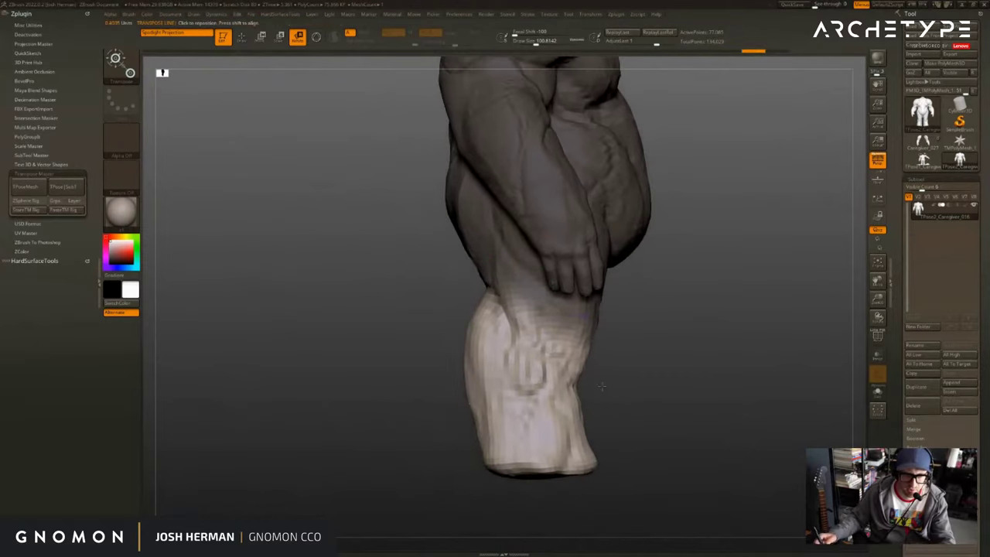
{"action": "left_click_drag", "start_coordinate": [539, 491], "coordinate": [540, 493]}
{"action": "left_click_drag", "start_coordinate": [540, 493], "coordinate": [424, 357]}
{"action": "left_click_drag", "start_coordinate": [421, 456], "coordinate": [317, 456]}
Adjust and soften the masking around the thigh and knee of the bent right leg.
{"action": "left_click_drag", "start_coordinate": [577, 231], "coordinate": [527, 287], "text": "ctrl"}
{"action": "left_click_drag", "start_coordinate": [625, 288], "coordinate": [618, 339], "text": "ctrl"}
{"action": "left_click_drag", "start_coordinate": [618, 335], "coordinate": [594, 335], "text": "ctrl"}
{"action": "left_click_drag", "start_coordinate": [558, 307], "coordinate": [571, 259], "text": "ctrl"}
{"action": "right_click_drag", "start_coordinate": [571, 259], "coordinate": [604, 259]}
{"action": "left_click_drag", "start_coordinate": [554, 263], "coordinate": [579, 324], "text": "ctrl"}
{"action": "right_click_drag", "start_coordinate": [579, 323], "coordinate": [526, 314]}
{"action": "left_click_drag", "start_coordinate": [630, 285], "coordinate": [614, 306], "text": "ctrl"}
{"action": "left_click", "coordinate": [614, 309], "text": "ctrl"}
Check the bent right leg from behind and clear the mask from the whole body.
{"action": "key", "text": "q"}
{"action": "mouse_move", "coordinate": [627, 325]}
{"action": "right_mouse_down"}
{"action": "mouse_move", "coordinate": [611, 318]}
{"action": "mouse_move", "coordinate": [627, 342]}
{"action": "mouse_move", "coordinate": [810, 355]}
{"action": "mouse_move", "coordinate": [797, 387]}
{"action": "right_mouse_up"}
{"action": "key", "text": "w"}
{"action": "key", "text": "q"}
{"action": "right_click_drag", "start_coordinate": [797, 387], "coordinate": [758, 433]}
{"action": "left_click_drag", "start_coordinate": [681, 479], "coordinate": [692, 497], "text": "ctrl"}
{"action": "key", "text": "w"}
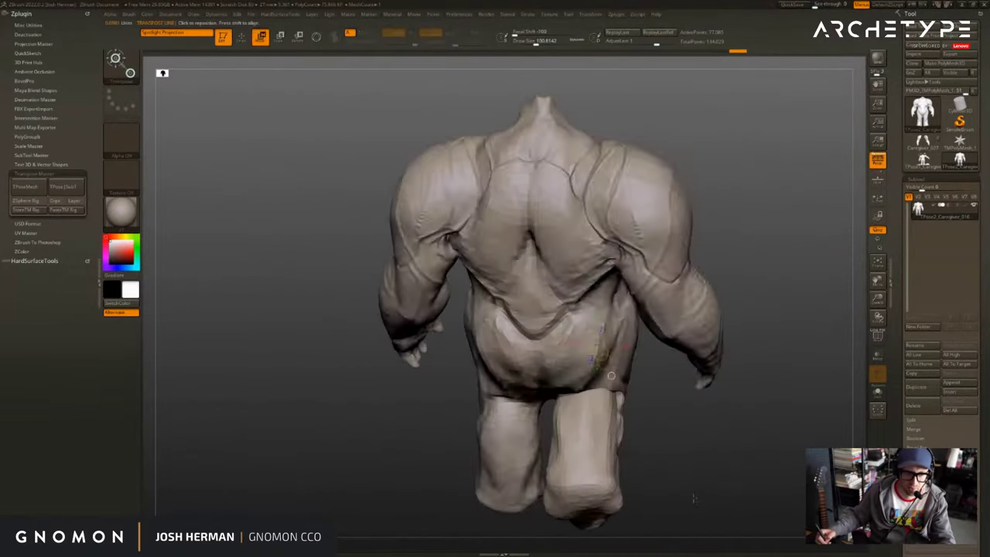
Mask the right leg from the hip down and remove the masking that spills onto the belly.
{"action": "right_click_drag", "start_coordinate": [691, 498], "coordinate": [698, 516], "text": "shift"}
{"action": "left_click_drag", "start_coordinate": [699, 516], "coordinate": [565, 306], "text": "ctrl"}
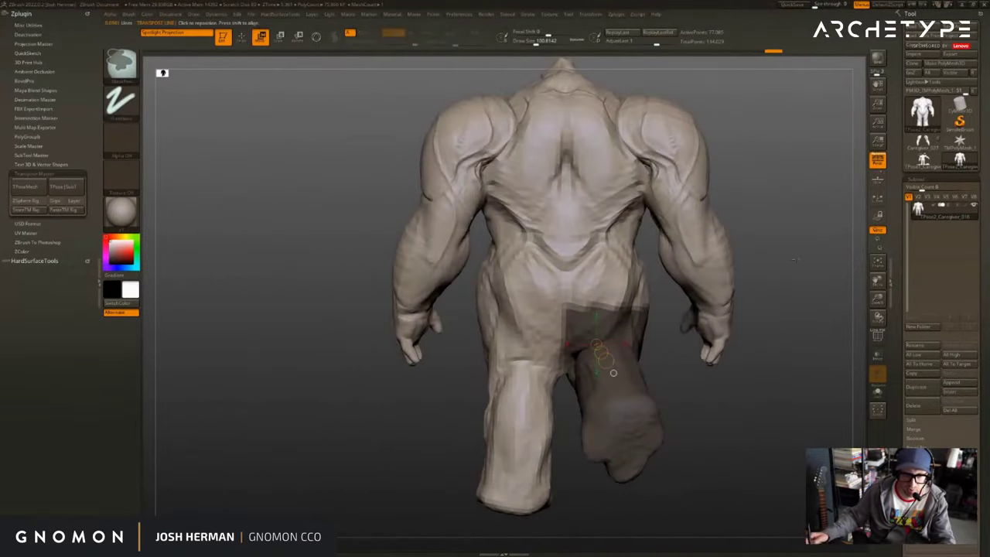
{"action": "left_click_drag", "start_coordinate": [797, 258], "coordinate": [678, 356], "text": "ctrl+alt"}
{"action": "right_click_drag", "start_coordinate": [681, 367], "coordinate": [719, 372]}
{"action": "right_click_drag", "start_coordinate": [579, 372], "coordinate": [630, 321]}
{"action": "key", "text": "q"}
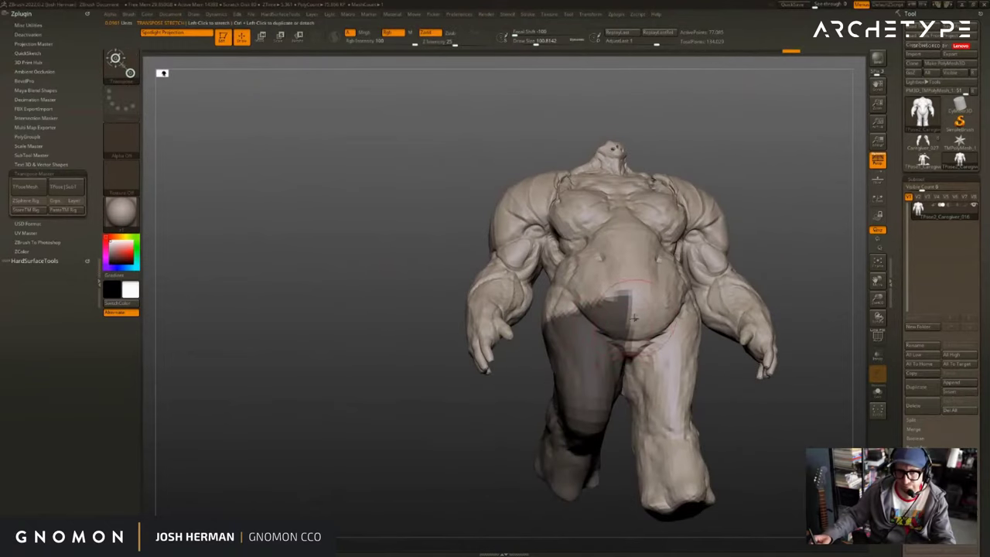
{"action": "right_click_drag", "start_coordinate": [581, 364], "coordinate": [580, 382]}
{"action": "key", "text": "w"}
{"action": "key", "text": "q"}
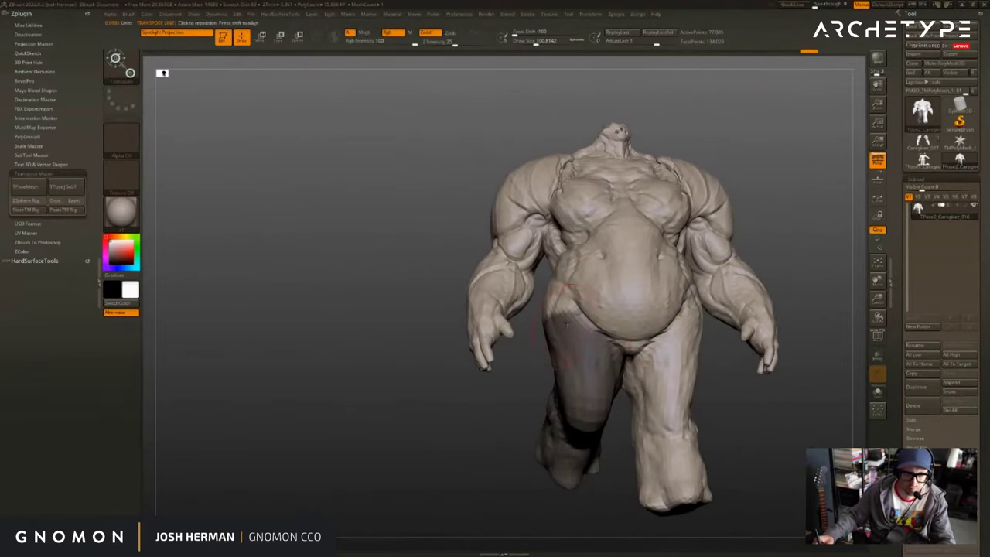
Refine the mask edge around the right hip and buttock, then invert it so only the right leg is unmasked.
{"action": "left_click", "coordinate": [558, 328], "text": "ctrl"}
{"action": "key", "text": "w"}
{"action": "right_click_drag", "start_coordinate": [538, 341], "coordinate": [609, 371]}
{"action": "left_click_drag", "start_coordinate": [608, 372], "coordinate": [610, 374], "text": "ctrl"}
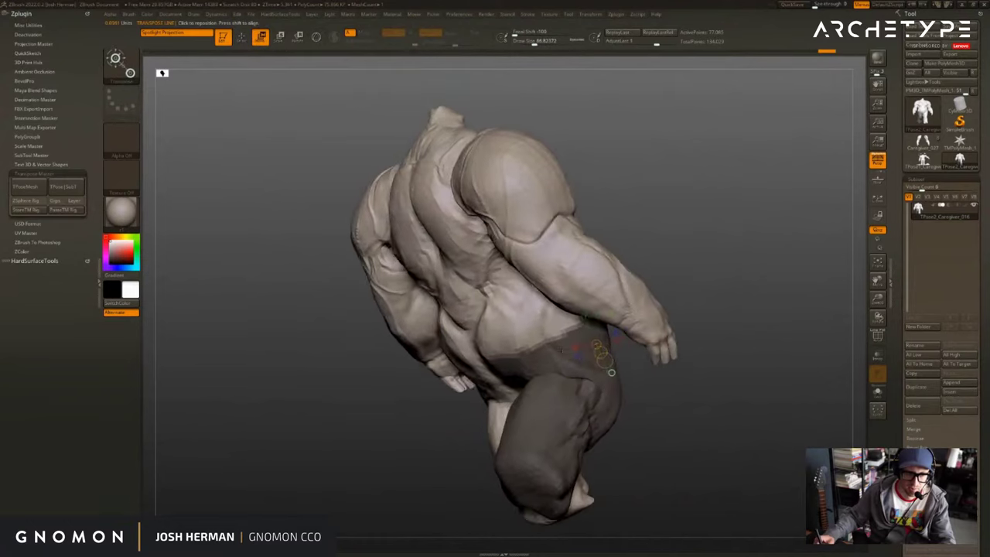
{"action": "right_click_drag", "start_coordinate": [610, 374], "coordinate": [617, 369]}
{"action": "right_click_drag", "start_coordinate": [688, 357], "coordinate": [708, 311]}
{"action": "key", "text": "q"}
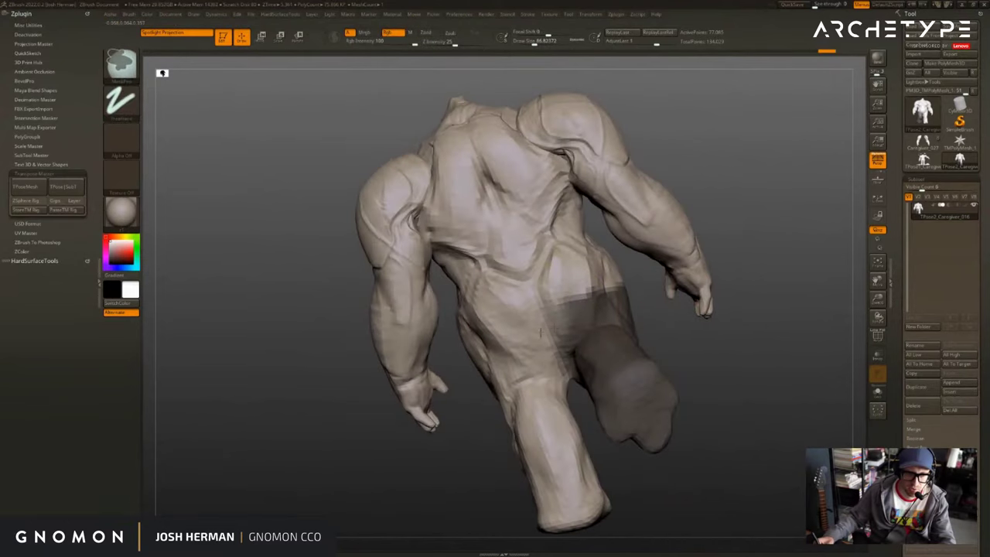
{"action": "right_click_drag", "start_coordinate": [606, 304], "coordinate": [597, 299]}
{"action": "left_click_drag", "start_coordinate": [598, 299], "coordinate": [588, 300], "text": "ctrl"}
{"action": "key", "text": "w"}
{"action": "right_click_drag", "start_coordinate": [619, 337], "coordinate": [554, 341]}
{"action": "key", "text": "ctrl+i"}
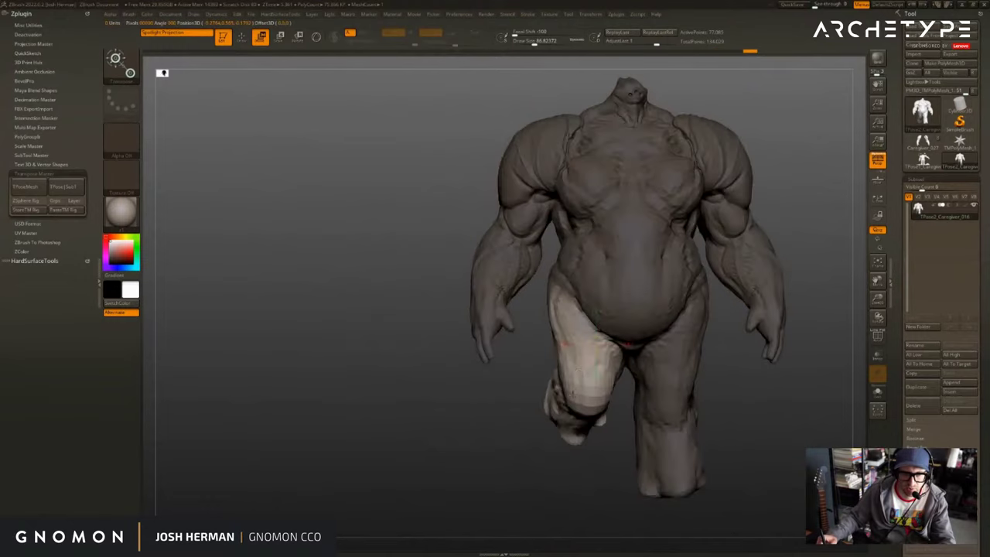
Isolate the body without the arms and rotate the right thigh forward from the hip in side view.
{"action": "right_click_drag", "start_coordinate": [575, 393], "coordinate": [538, 407]}
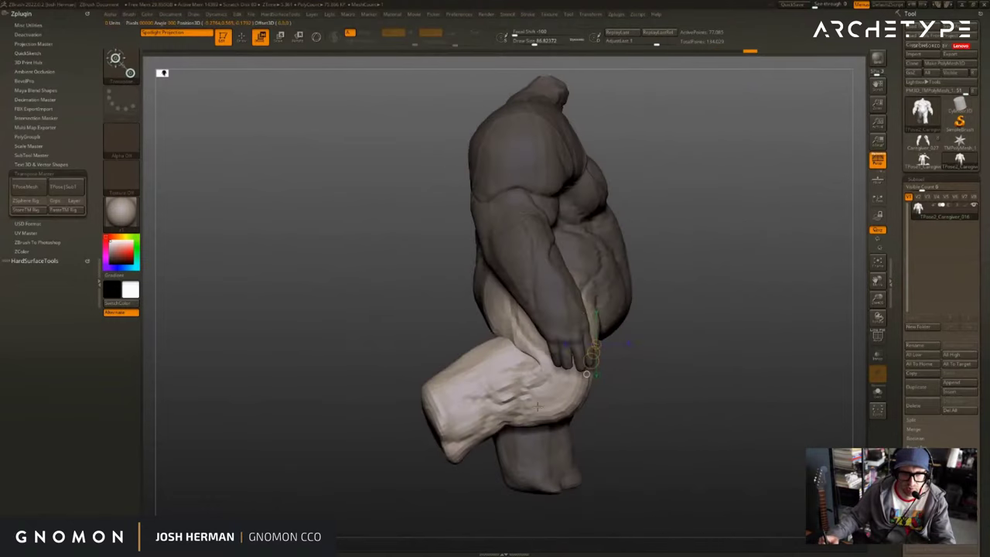
{"action": "key", "text": "q"}
{"action": "left_click", "coordinate": [571, 298], "text": "ctrl+shift"}
{"action": "key", "text": "r"}
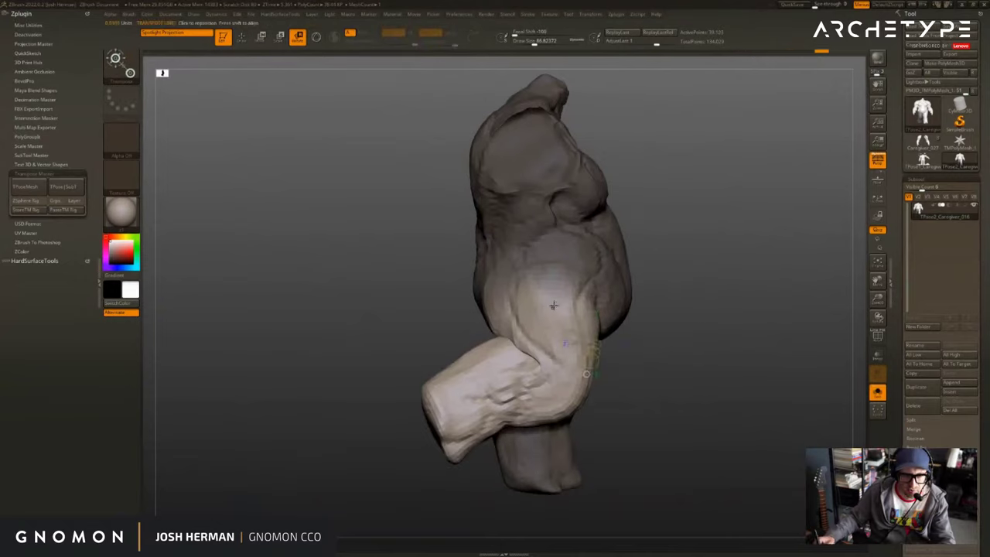
{"action": "left_click_drag", "start_coordinate": [640, 374], "coordinate": [644, 374]}
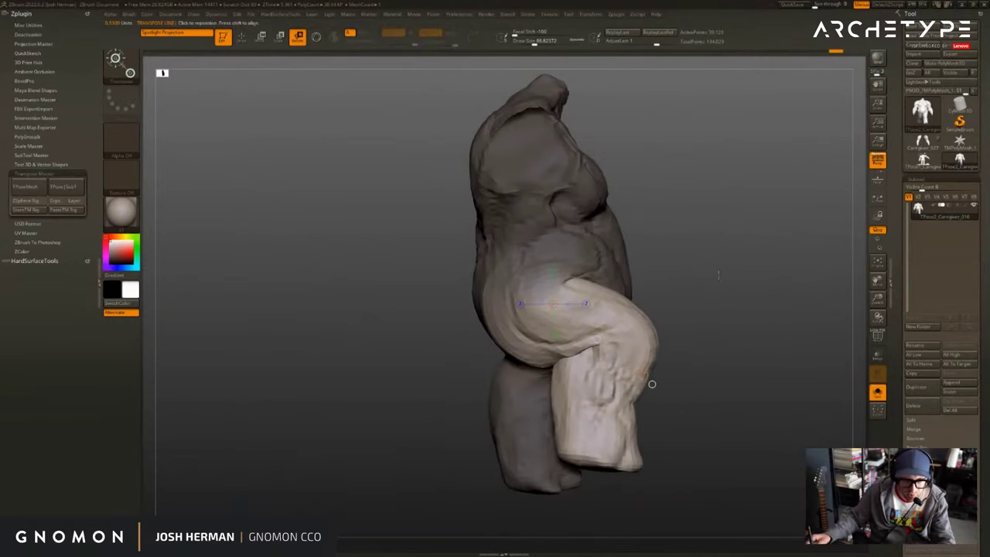
Rotate the raised right leg outward as seen from below and fine-tune its angle and position from the side.
{"action": "right_click_drag", "start_coordinate": [643, 375], "coordinate": [557, 394]}
{"action": "right_click_drag", "start_coordinate": [506, 232], "coordinate": [767, 309]}
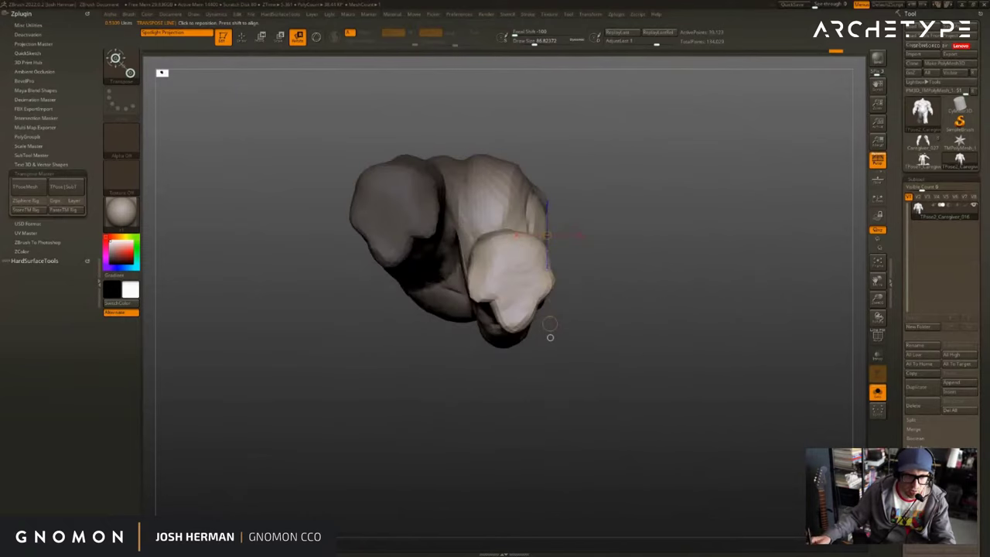
{"action": "left_click_drag", "start_coordinate": [635, 215], "coordinate": [631, 193]}
{"action": "key", "text": "w"}
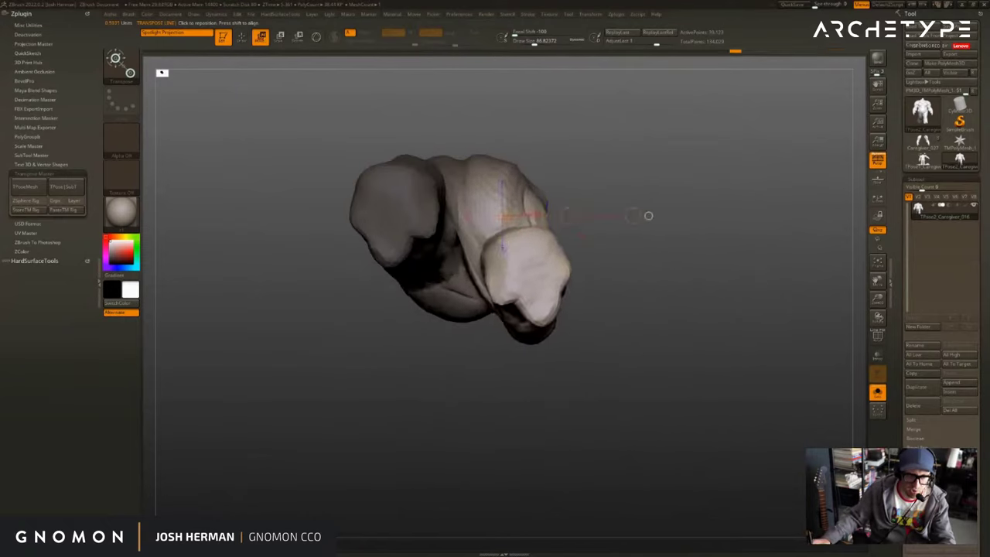
{"action": "left_click_drag", "start_coordinate": [568, 216], "coordinate": [584, 190]}
{"action": "right_click_drag", "start_coordinate": [583, 191], "coordinate": [538, 235]}
{"action": "left_click_drag", "start_coordinate": [680, 275], "coordinate": [679, 274]}
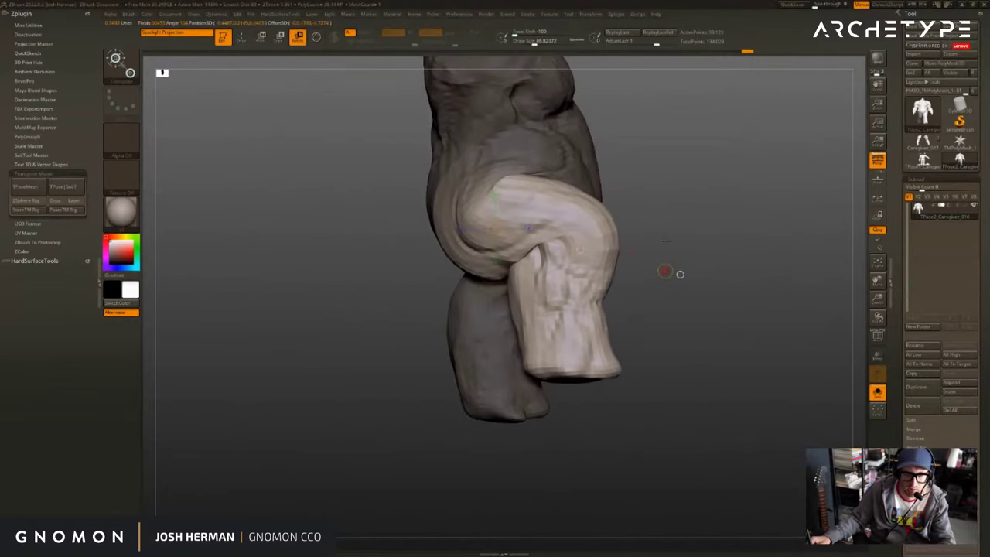
Compare the raised right leg's pose from the front by stepping back and forward through the edit history.
{"action": "key", "text": "q"}
{"action": "key", "text": "s"}
{"action": "left_click", "coordinate": [614, 210]}
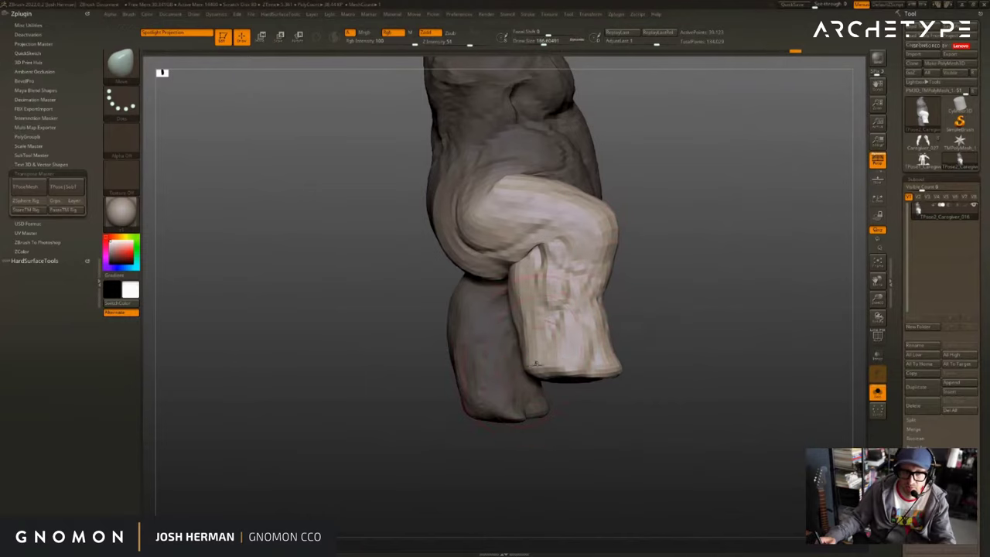
{"action": "right_click_drag", "start_coordinate": [536, 363], "coordinate": [437, 352]}
{"action": "right_click_drag", "start_coordinate": [820, 284], "coordinate": [743, 333], "text": "alt"}
{"action": "key", "text": "ctrl+z"}
{"action": "key", "text": "ctrl+z"}
{"action": "key", "text": "ctrl+z"}
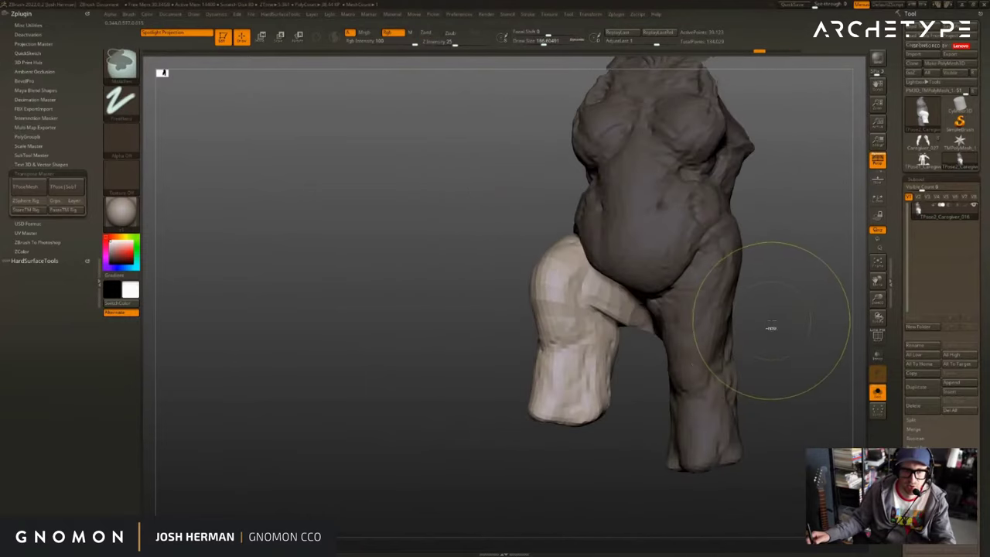
{"action": "key", "text": "ctrl+z"}
{"action": "key", "text": "ctrl+z"}
{"action": "key", "text": "ctrl+z"}
{"action": "key", "text": "ctrl+z"}
{"action": "key", "text": "ctrl+z"}
{"action": "key", "text": "ctrl+shift+z"}
{"action": "key", "text": "ctrl+shift+z"}
{"action": "key", "text": "ctrl+shift+z"}
{"action": "key", "text": "ctrl+shift+z"}
{"action": "key", "text": "ctrl+shift+z"}
{"action": "key", "text": "ctrl+shift+z"}
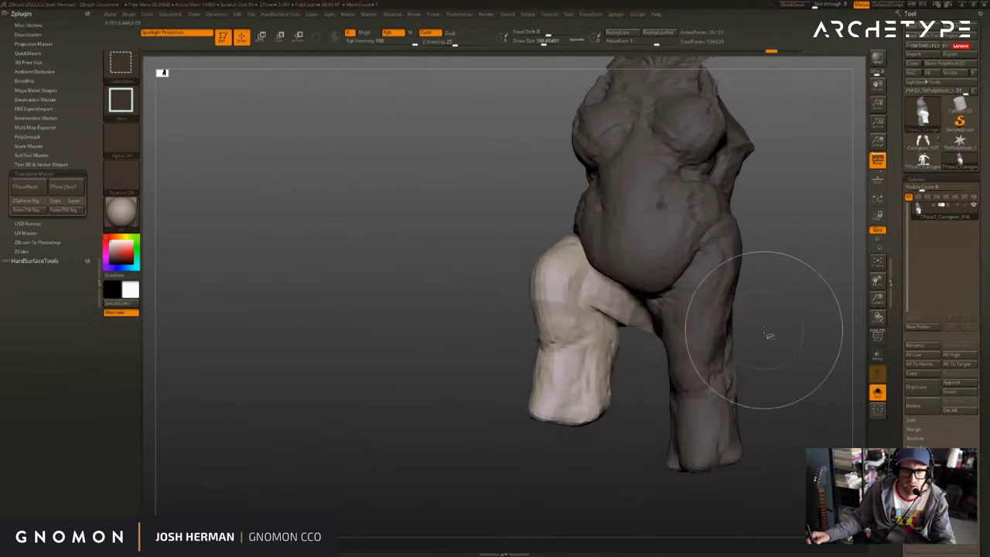
Clear the mask, reshape the inner right thigh and crotch with the Move brush, and unhide the whole figure.
{"action": "left_click_drag", "start_coordinate": [764, 330], "coordinate": [713, 321]}
{"action": "left_click_drag", "start_coordinate": [632, 318], "coordinate": [664, 352]}
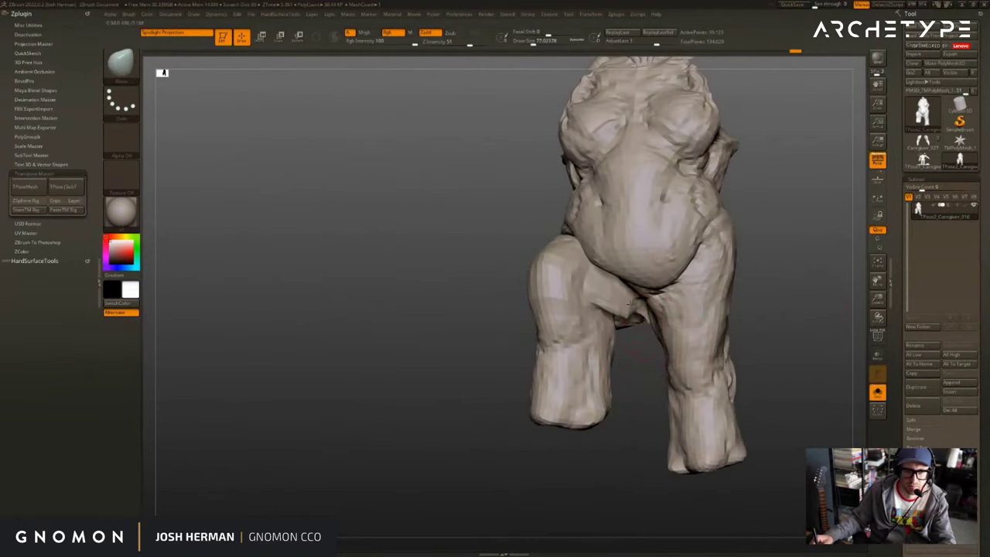
{"action": "left_click_drag", "start_coordinate": [640, 347], "coordinate": [644, 341]}
{"action": "key", "text": "s"}
{"action": "left_click_drag", "start_coordinate": [647, 313], "coordinate": [650, 329]}
{"action": "mouse_move", "coordinate": [767, 332]}
{"action": "left_mouse_down"}
{"action": "mouse_move", "coordinate": [744, 341]}
{"action": "mouse_move", "coordinate": [736, 362]}
{"action": "mouse_move", "coordinate": [692, 381]}
{"action": "left_mouse_up"}
{"action": "left_click", "coordinate": [754, 346], "text": "ctrl+shift"}
{"action": "left_click_drag", "start_coordinate": [662, 307], "coordinate": [663, 337], "text": "shift"}
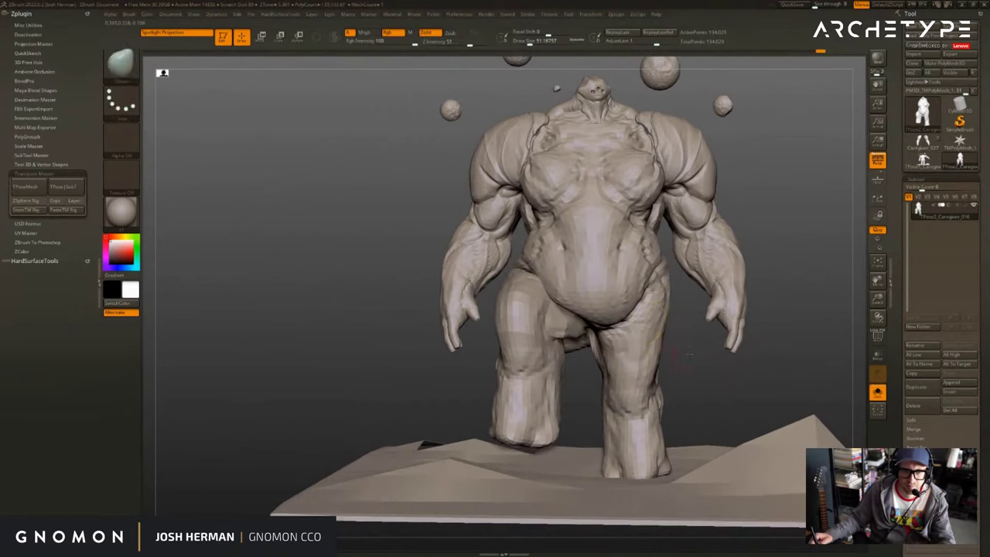
{"action": "left_click_drag", "start_coordinate": [700, 371], "coordinate": [615, 396]}
{"action": "key", "text": "r"}
{"action": "left_click_drag", "start_coordinate": [635, 294], "coordinate": [660, 367], "text": "ctrl"}
{"action": "mouse_move", "coordinate": [682, 379]}
{"action": "left_mouse_down"}
{"action": "mouse_move", "coordinate": [730, 386]}
{"action": "mouse_move", "coordinate": [671, 357]}
{"action": "left_mouse_up"}
{"action": "left_click_drag", "start_coordinate": [670, 356], "coordinate": [672, 365], "text": "ctrl"}
{"action": "key", "text": "q"}
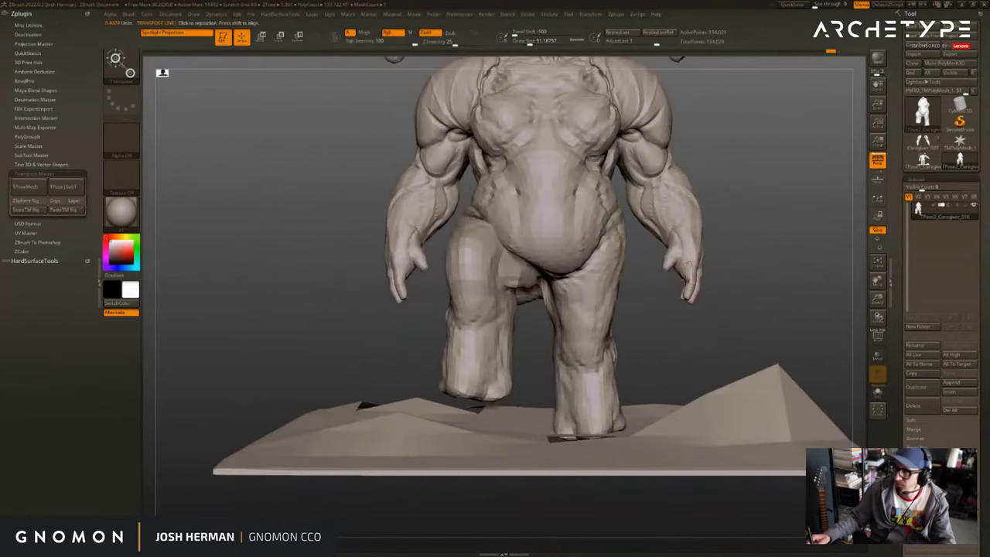
Isolate the body by hiding both arms and the ground base.
{"action": "left_click", "coordinate": [681, 222], "text": "ctrl+shift"}
{"action": "left_click_drag", "start_coordinate": [724, 287], "coordinate": [731, 300], "text": "ctrl+shift"}
{"action": "key", "text": "w"}
{"action": "left_click_drag", "start_coordinate": [733, 335], "coordinate": [712, 357], "text": "alt"}
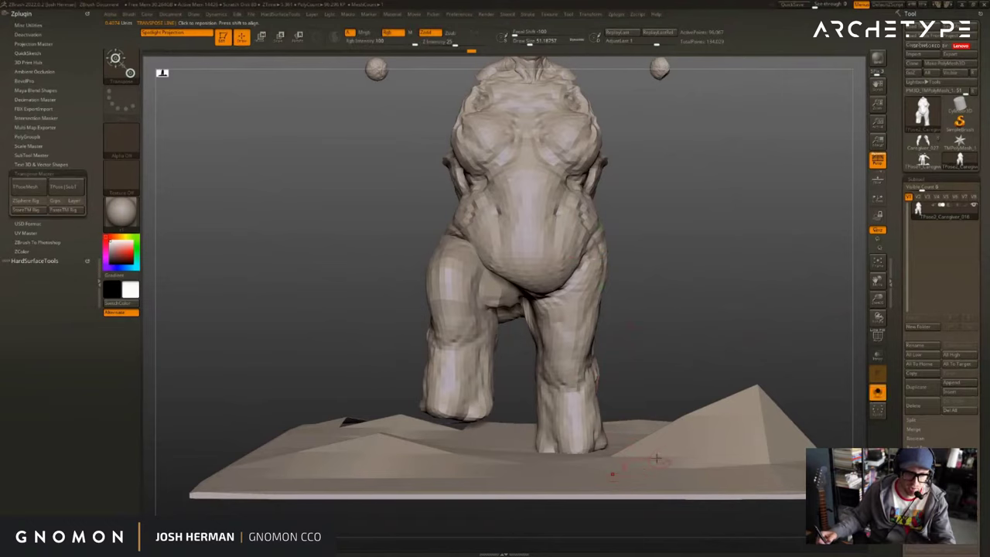
{"action": "left_click", "coordinate": [686, 447], "text": "ctrl+shift"}
{"action": "left_click_drag", "start_coordinate": [650, 422], "coordinate": [657, 434], "text": "ctrl+shift"}
{"action": "left_click_drag", "start_coordinate": [725, 293], "coordinate": [733, 307], "text": "ctrl+shift"}
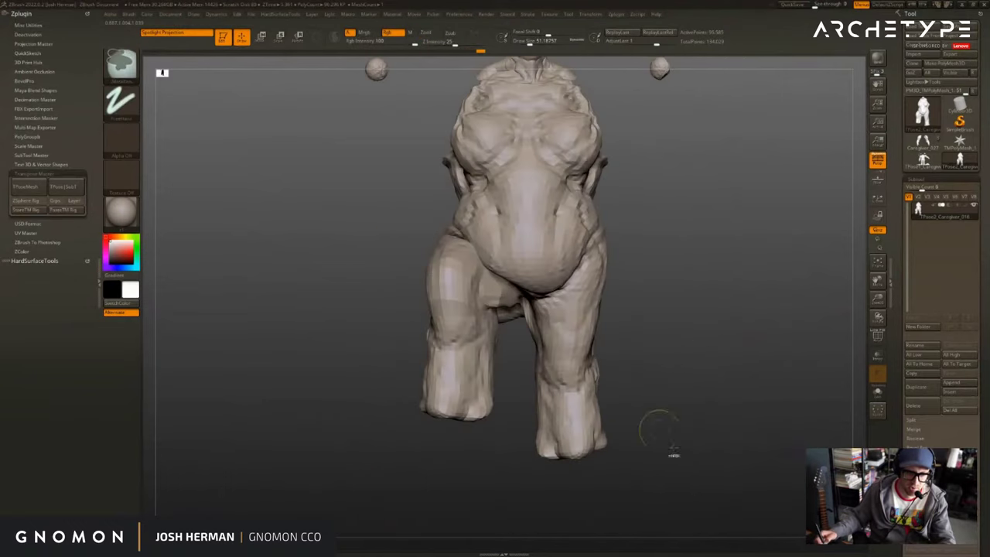
Mask the left leg from the hip down and remove the masking that spills onto the belly.
{"action": "left_click_drag", "start_coordinate": [671, 486], "coordinate": [525, 229], "text": "ctrl"}
{"action": "left_click_drag", "start_coordinate": [636, 395], "coordinate": [633, 337]}
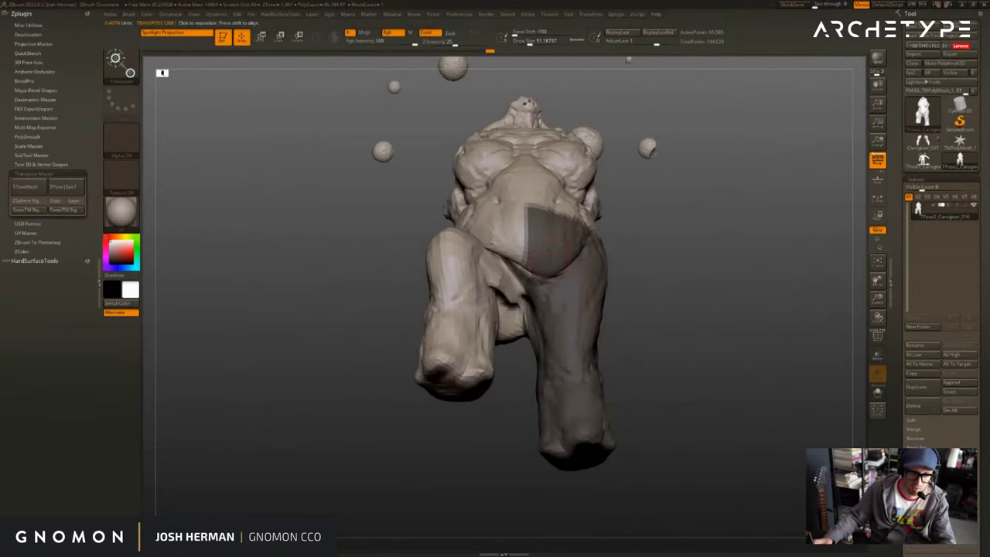
{"action": "key", "text": "q"}
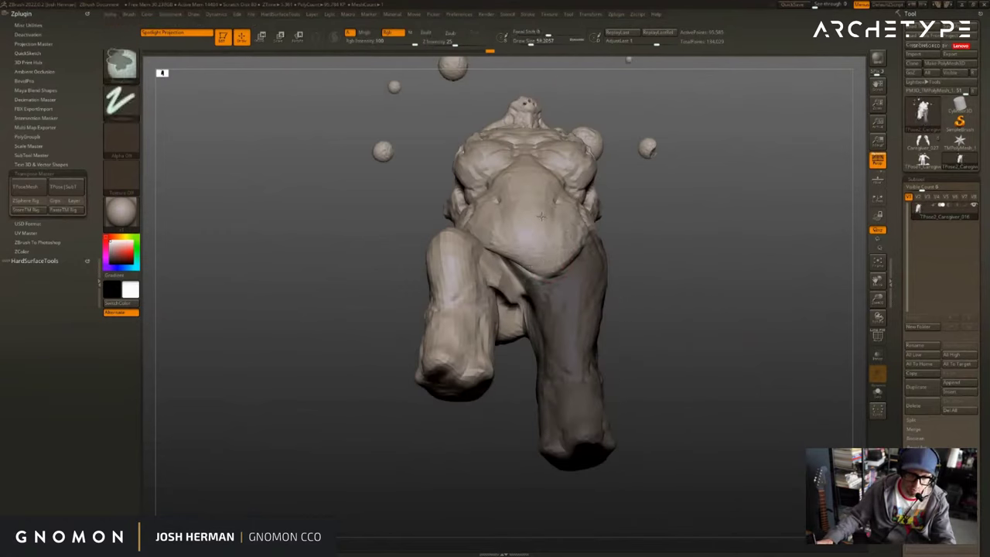
{"action": "key", "text": "w"}
Refine the mask edge around the left hip and buttock.
{"action": "mouse_move", "coordinate": [634, 348]}
{"action": "left_mouse_down"}
{"action": "mouse_move", "coordinate": [612, 193]}
{"action": "mouse_move", "coordinate": [692, 200]}
{"action": "left_mouse_up"}
{"action": "left_click_drag", "start_coordinate": [600, 327], "coordinate": [684, 273], "text": "ctrl+alt"}
{"action": "key", "text": "w"}
{"action": "mouse_move", "coordinate": [561, 216]}
{"action": "left_mouse_down"}
{"action": "mouse_move", "coordinate": [534, 289]}
{"action": "mouse_move", "coordinate": [541, 312]}
{"action": "left_mouse_up"}
{"action": "key", "text": "q"}
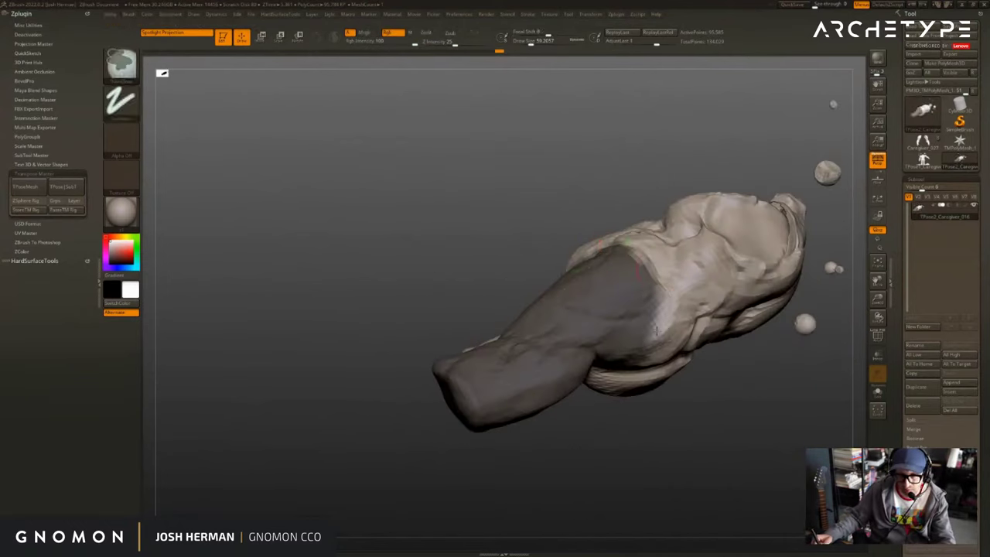
{"action": "left_click_drag", "start_coordinate": [657, 331], "coordinate": [644, 345], "text": "ctrl+alt"}
Change the mask so that only the left lower leg below the knee is free, with a soft edge at the knee.
{"action": "key", "text": "w"}
{"action": "mouse_move", "coordinate": [576, 213]}
{"action": "left_mouse_down"}
{"action": "mouse_move", "coordinate": [688, 252]}
{"action": "mouse_move", "coordinate": [743, 356]}
{"action": "mouse_move", "coordinate": [684, 348]}
{"action": "left_mouse_up"}
{"action": "left_click", "coordinate": [647, 301], "text": "ctrl"}
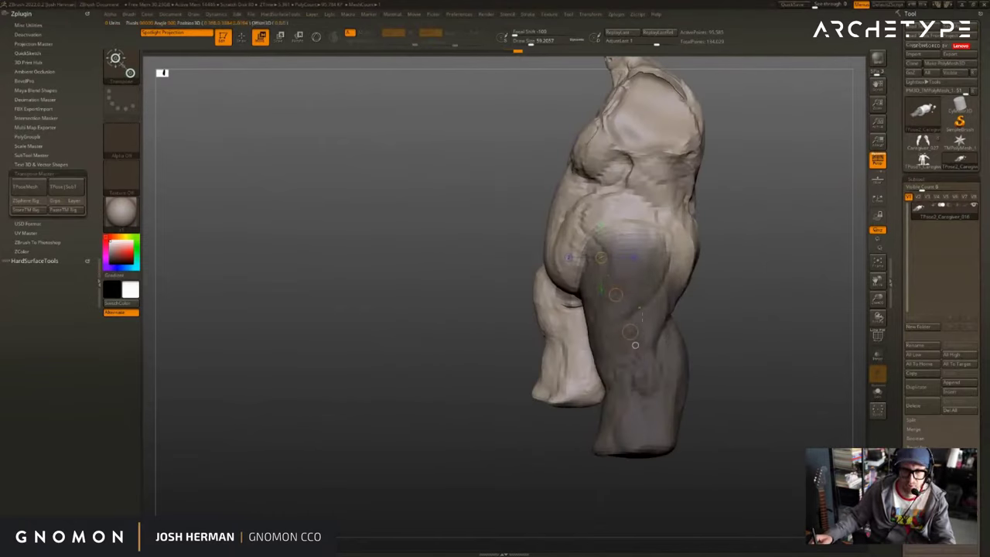
{"action": "left_click_drag", "start_coordinate": [645, 319], "coordinate": [646, 361], "text": "ctrl"}
{"action": "mouse_move", "coordinate": [719, 348]}
{"action": "left_mouse_down"}
{"action": "mouse_move", "coordinate": [776, 341]}
{"action": "mouse_move", "coordinate": [762, 368]}
{"action": "left_mouse_up"}
{"action": "key", "text": "q"}
{"action": "left_click_drag", "start_coordinate": [583, 306], "coordinate": [588, 337], "text": "ctrl"}
{"action": "key", "text": "w"}
{"action": "left_click_drag", "start_coordinate": [719, 340], "coordinate": [747, 298]}
{"action": "key", "text": "q"}
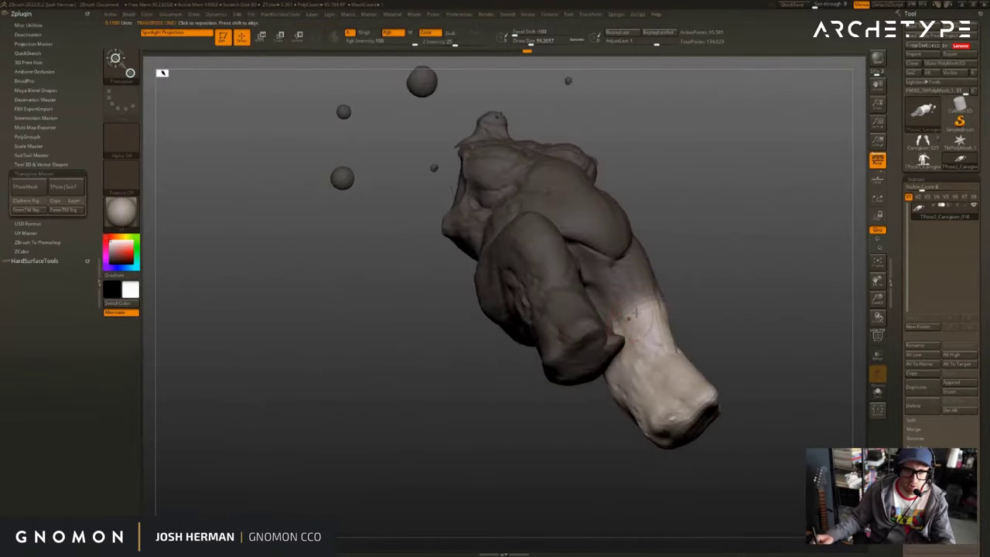
Bend the left knee in side view, rotating the lower leg backward until it is nearly horizontal.
{"action": "mouse_move", "coordinate": [700, 325]}
{"action": "left_mouse_down"}
{"action": "mouse_move", "coordinate": [672, 339]}
{"action": "mouse_move", "coordinate": [649, 309]}
{"action": "left_mouse_up"}
{"action": "key", "text": "w"}
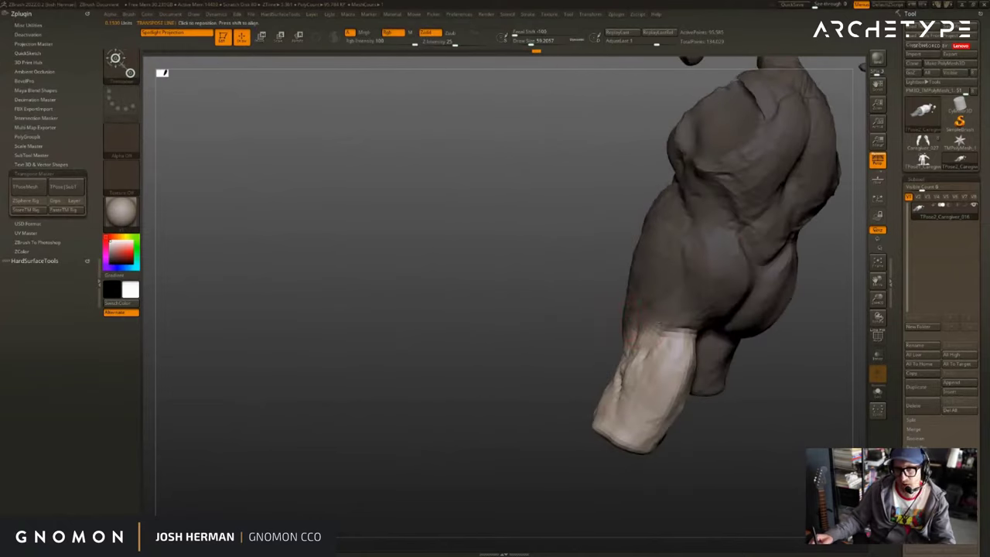
{"action": "left_click_drag", "start_coordinate": [728, 341], "coordinate": [708, 309]}
{"action": "key", "text": "w"}
{"action": "mouse_move", "coordinate": [542, 325]}
{"action": "left_mouse_down"}
{"action": "mouse_move", "coordinate": [650, 321]}
{"action": "mouse_move", "coordinate": [582, 314]}
{"action": "left_mouse_up"}
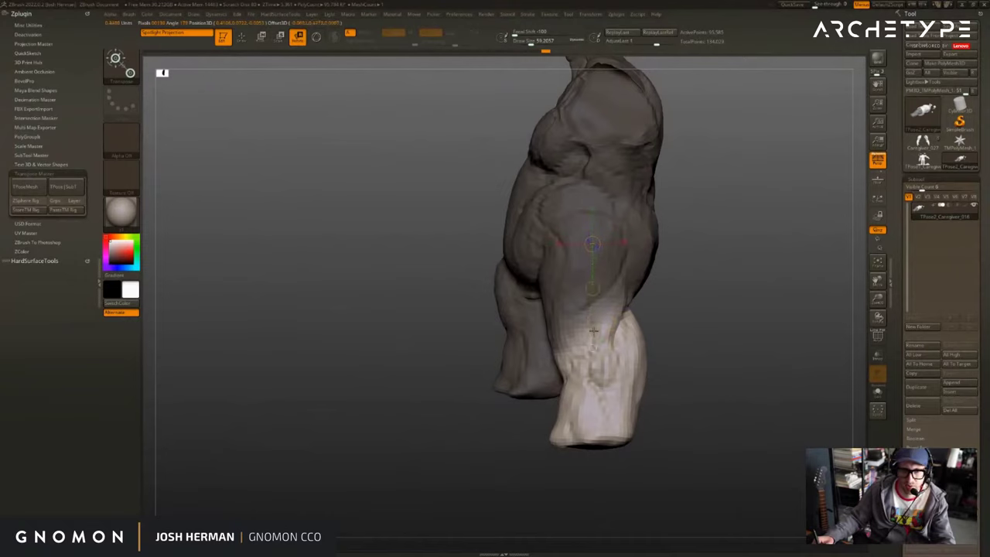
{"action": "left_click_drag", "start_coordinate": [594, 333], "coordinate": [672, 328]}
{"action": "key", "text": "ctrl+z"}
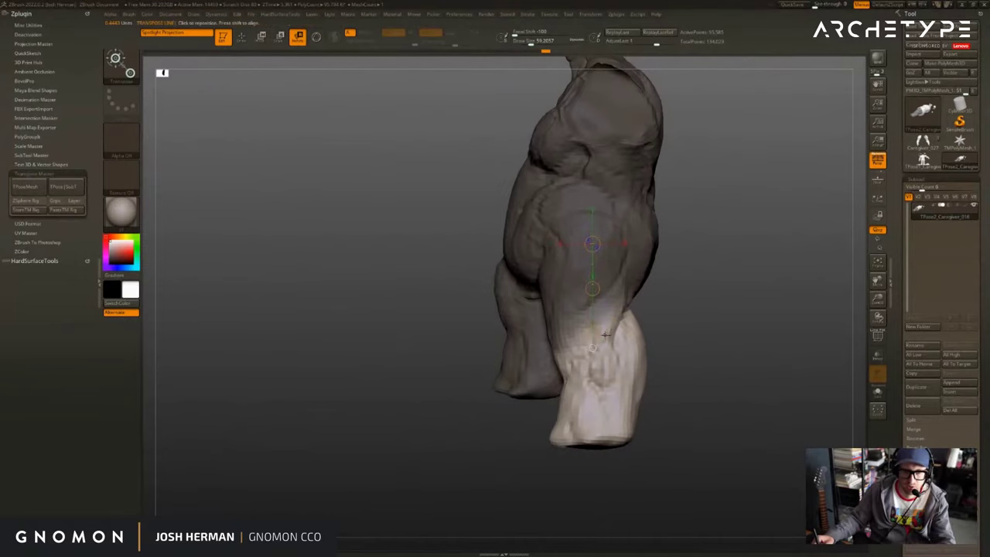
{"action": "left_click_drag", "start_coordinate": [592, 390], "coordinate": [612, 475]}
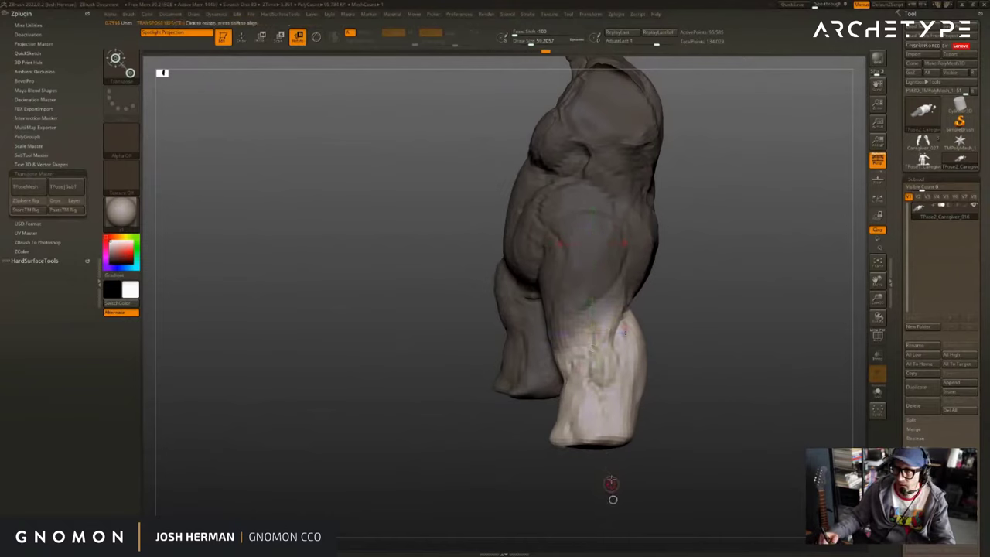
{"action": "left_click_drag", "start_coordinate": [675, 430], "coordinate": [632, 417], "text": "alt"}
{"action": "mouse_move", "coordinate": [568, 469]}
{"action": "left_mouse_down"}
{"action": "mouse_move", "coordinate": [652, 363]}
{"action": "mouse_move", "coordinate": [654, 306]}
{"action": "left_mouse_up"}
Reshape the bent left knee and calf with a large Move brush, inverting the mask to work on both thigh and lower leg.
{"action": "key", "text": "q"}
{"action": "key", "text": "s"}
{"action": "left_click", "coordinate": [561, 283]}
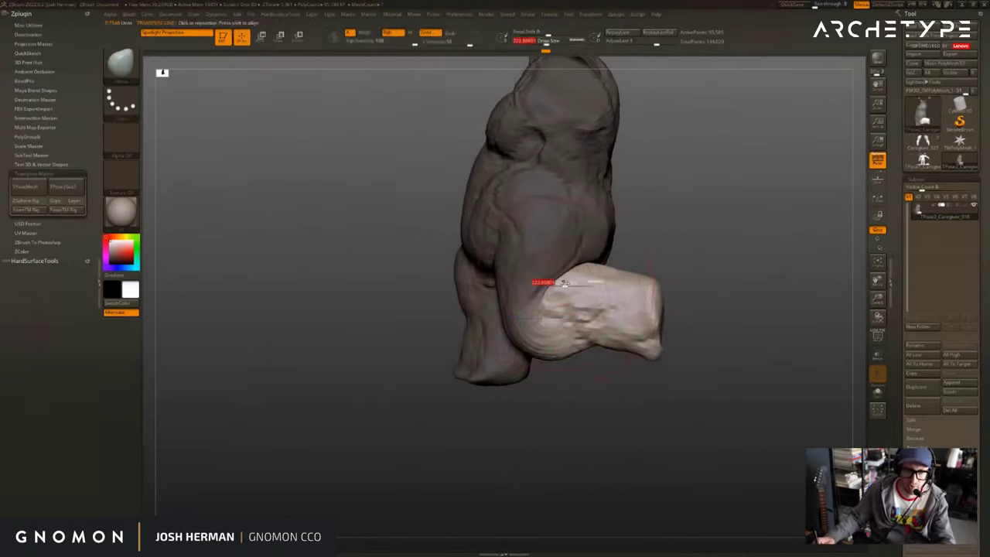
{"action": "mouse_move", "coordinate": [554, 282]}
{"action": "left_mouse_down"}
{"action": "mouse_move", "coordinate": [571, 286]}
{"action": "mouse_move", "coordinate": [559, 287]}
{"action": "left_mouse_up"}
{"action": "key", "text": "ctrl+i"}
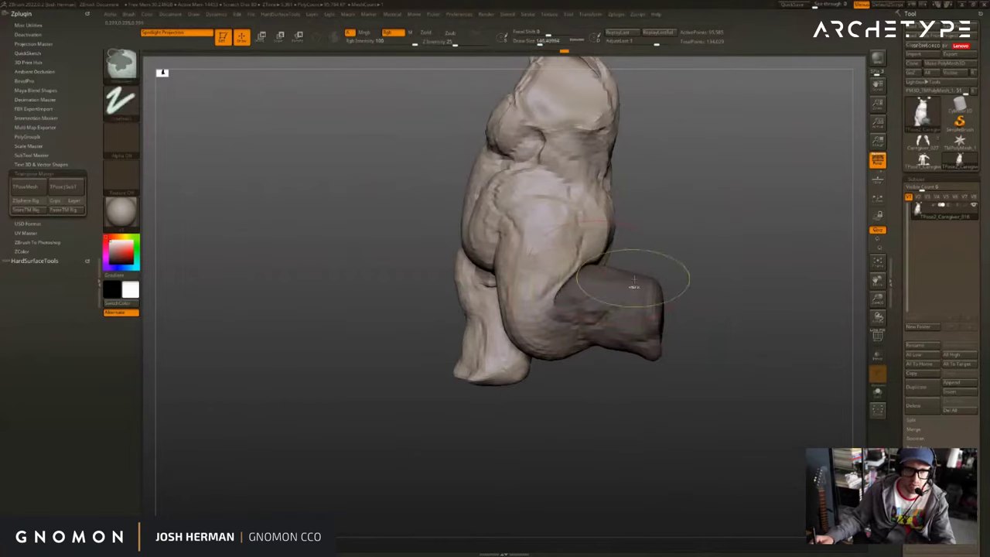
{"action": "left_click", "coordinate": [655, 262], "text": "ctrl"}
{"action": "key", "text": "s"}
{"action": "left_click", "coordinate": [595, 279]}
{"action": "left_click_drag", "start_coordinate": [594, 277], "coordinate": [600, 314]}
{"action": "key", "text": "s"}
{"action": "mouse_move", "coordinate": [600, 316]}
{"action": "left_mouse_down"}
{"action": "mouse_move", "coordinate": [603, 356]}
{"action": "mouse_move", "coordinate": [578, 359]}
{"action": "left_mouse_up"}
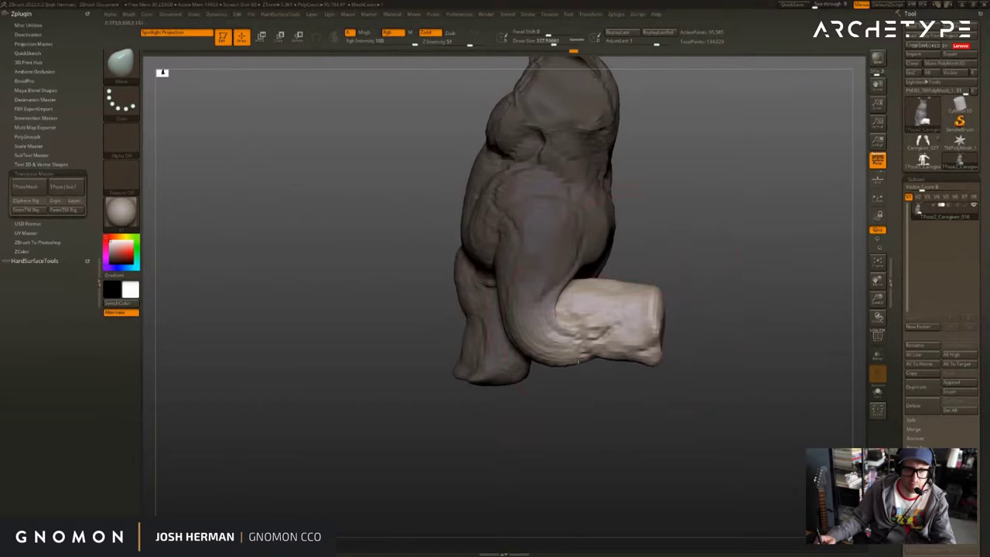
Refine the front and underside of the left knee with the Move brush, inverting the mask to adjust each side.
{"action": "key", "text": "s"}
{"action": "left_click", "coordinate": [551, 365]}
{"action": "key", "text": "s"}
{"action": "mouse_move", "coordinate": [536, 400]}
{"action": "left_mouse_down"}
{"action": "mouse_move", "coordinate": [592, 402]}
{"action": "mouse_move", "coordinate": [551, 313]}
{"action": "mouse_move", "coordinate": [547, 376]}
{"action": "left_mouse_up"}
{"action": "left_click", "coordinate": [540, 382]}
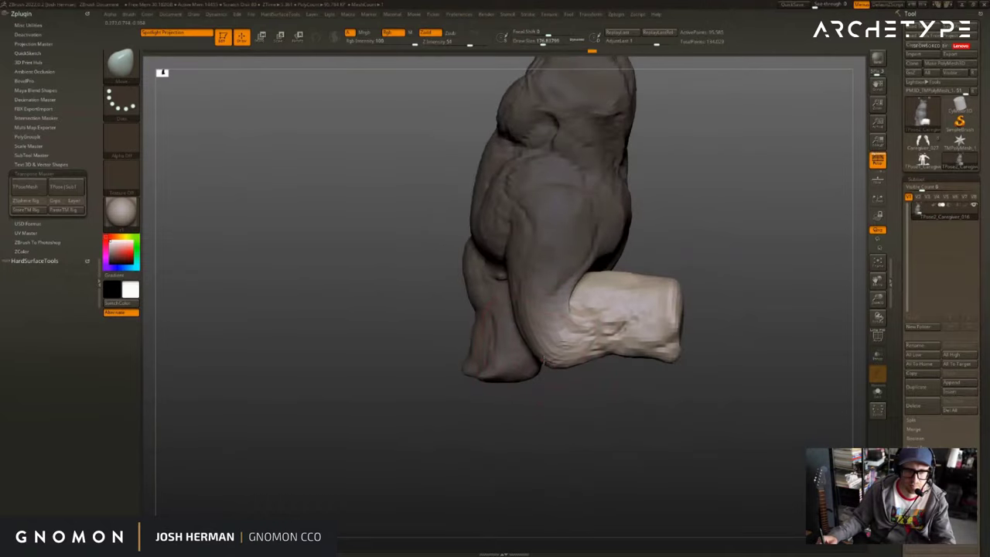
{"action": "left_click", "coordinate": [554, 381], "text": "ctrl"}
{"action": "key", "text": "s"}
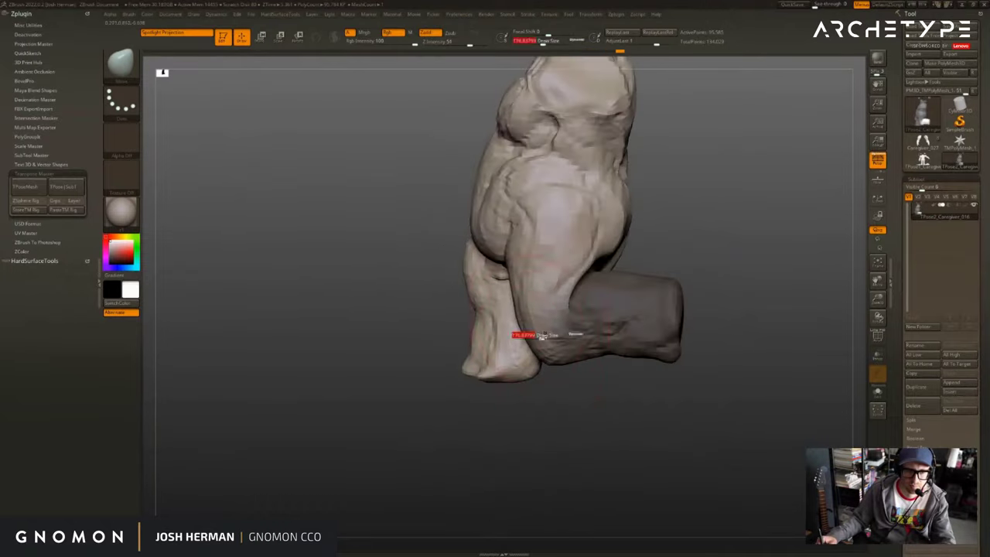
{"action": "left_click", "coordinate": [540, 337]}
{"action": "left_click", "coordinate": [593, 369], "text": "ctrl"}
Shift the left lower leg forward toward the knee with a Transpose move in side view.
{"action": "key", "text": "w"}
{"action": "left_click_drag", "start_coordinate": [556, 329], "coordinate": [712, 328]}
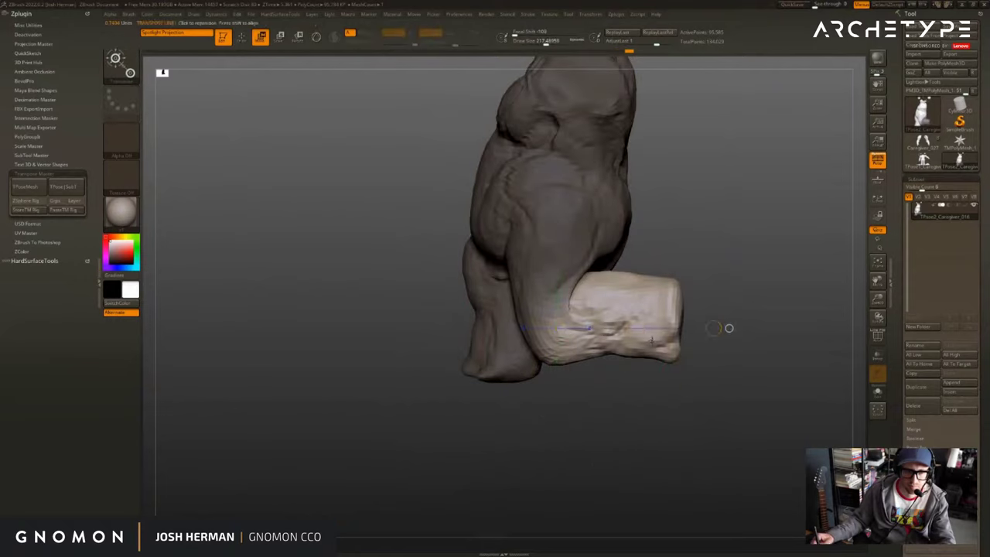
{"action": "left_click_drag", "start_coordinate": [639, 330], "coordinate": [626, 334]}
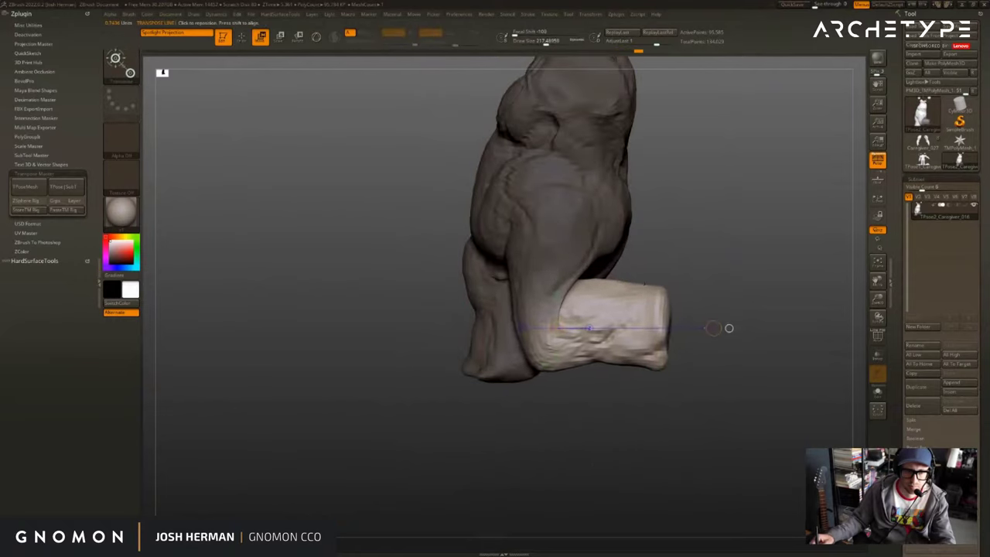
{"action": "mouse_move", "coordinate": [638, 267]}
{"action": "left_mouse_down"}
{"action": "mouse_move", "coordinate": [691, 267]}
{"action": "mouse_move", "coordinate": [639, 267]}
{"action": "left_mouse_up"}
Invert the mask, adjust the back of the left thigh, and swell it above the calf with the Inflate brush.
{"action": "left_click", "coordinate": [691, 267], "text": "ctrl"}
{"action": "key", "text": "q"}
{"action": "left_click_drag", "start_coordinate": [569, 286], "coordinate": [579, 282]}
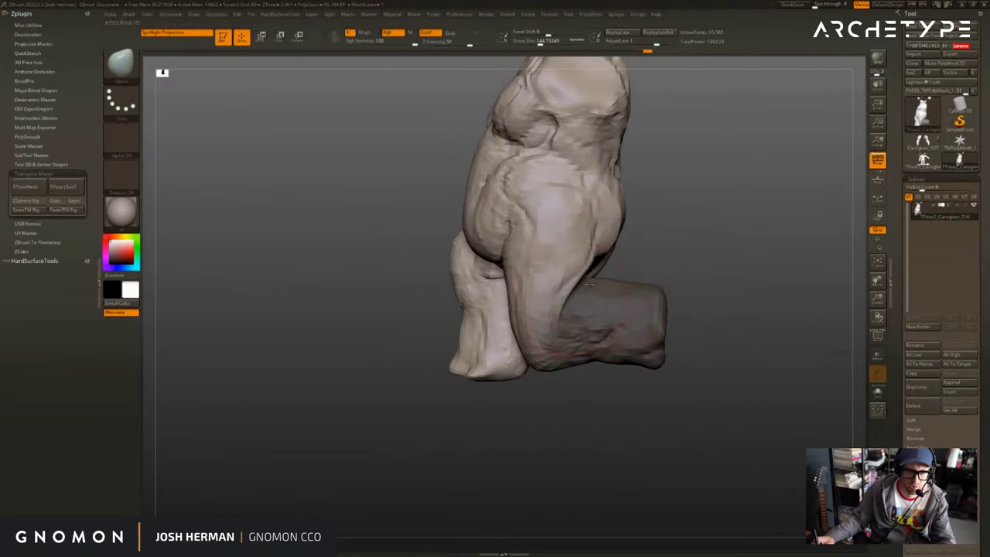
{"action": "left_click_drag", "start_coordinate": [665, 260], "coordinate": [603, 257]}
{"action": "key", "text": "b"}
{"action": "key", "text": "i"}
{"action": "key", "text": "n"}
{"action": "right_click_drag", "start_coordinate": [561, 298], "coordinate": [685, 273]}
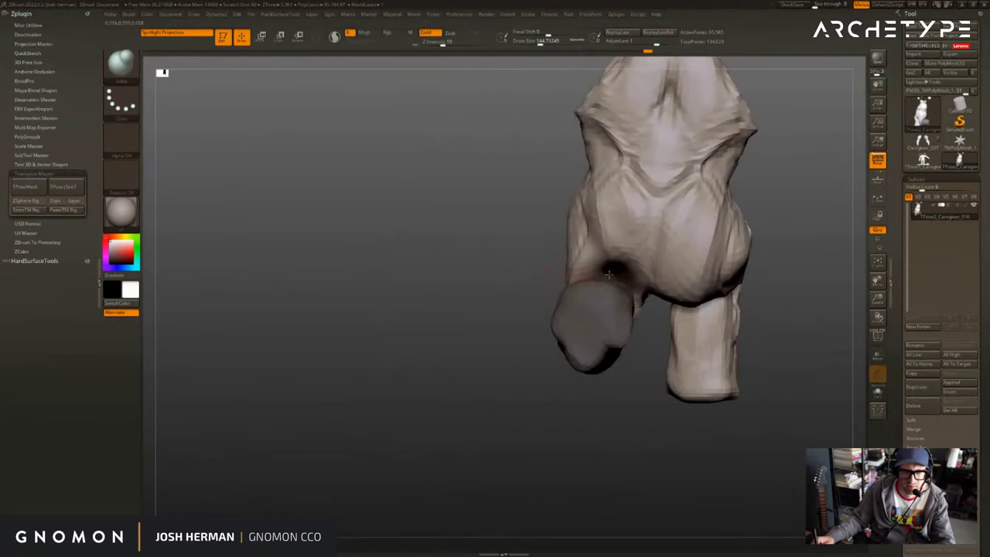
{"action": "left_click_drag", "start_coordinate": [609, 273], "coordinate": [614, 276]}
{"action": "right_click_drag", "start_coordinate": [614, 276], "coordinate": [672, 271]}
{"action": "right_click_drag", "start_coordinate": [541, 290], "coordinate": [568, 284]}
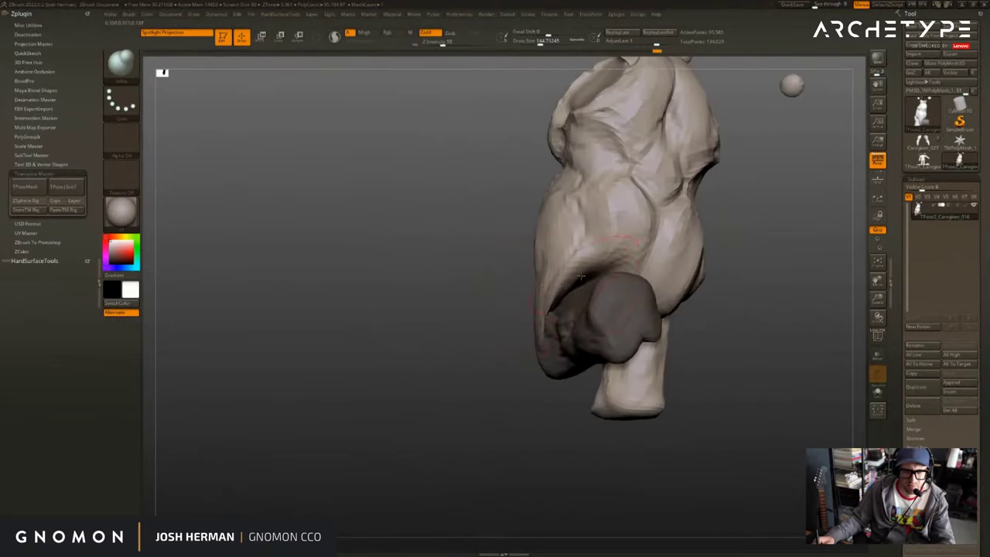
Clear the mask, then inflate and smooth the crease where the left thigh meets the calf.
{"action": "key", "text": "r"}
{"action": "left_click_drag", "start_coordinate": [584, 275], "coordinate": [577, 310], "text": "ctrl"}
{"action": "left_click_drag", "start_coordinate": [472, 341], "coordinate": [487, 360], "text": "ctrl"}
{"action": "right_click_drag", "start_coordinate": [495, 367], "coordinate": [488, 352]}
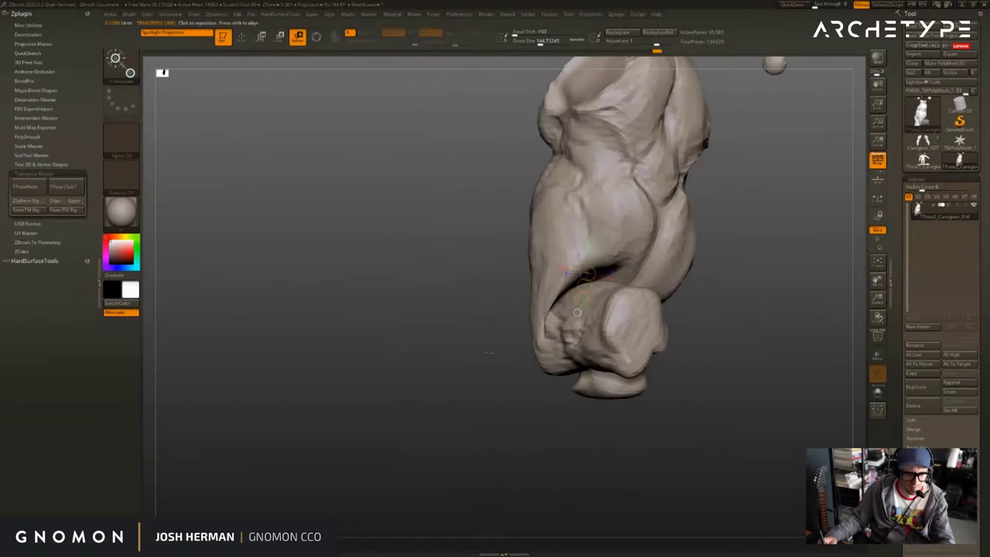
{"action": "key", "text": "q"}
{"action": "left_click_drag", "start_coordinate": [590, 282], "coordinate": [602, 272]}
{"action": "right_click_drag", "start_coordinate": [573, 272], "coordinate": [590, 283]}
{"action": "key", "text": "ctrl+z"}
{"action": "key", "text": "w"}
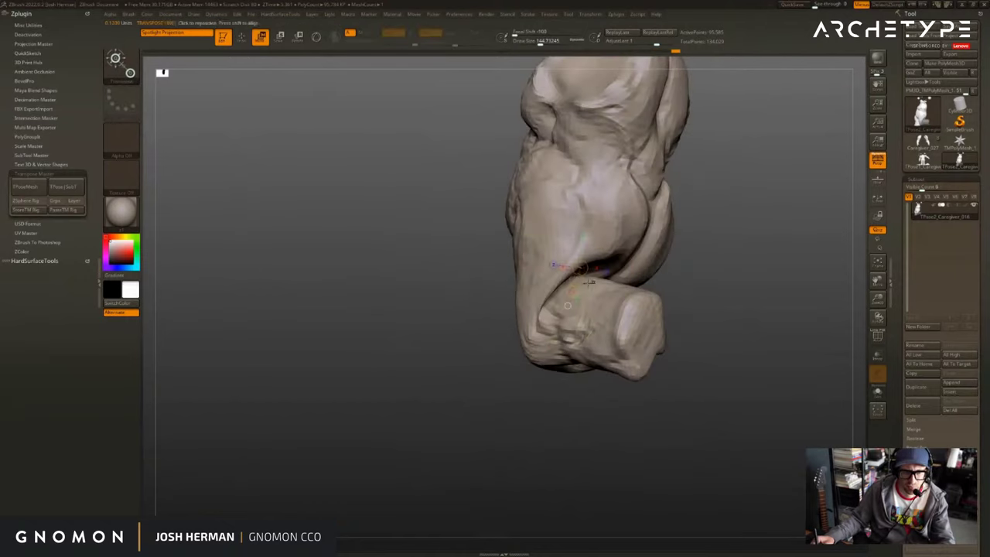
{"action": "key", "text": "q"}
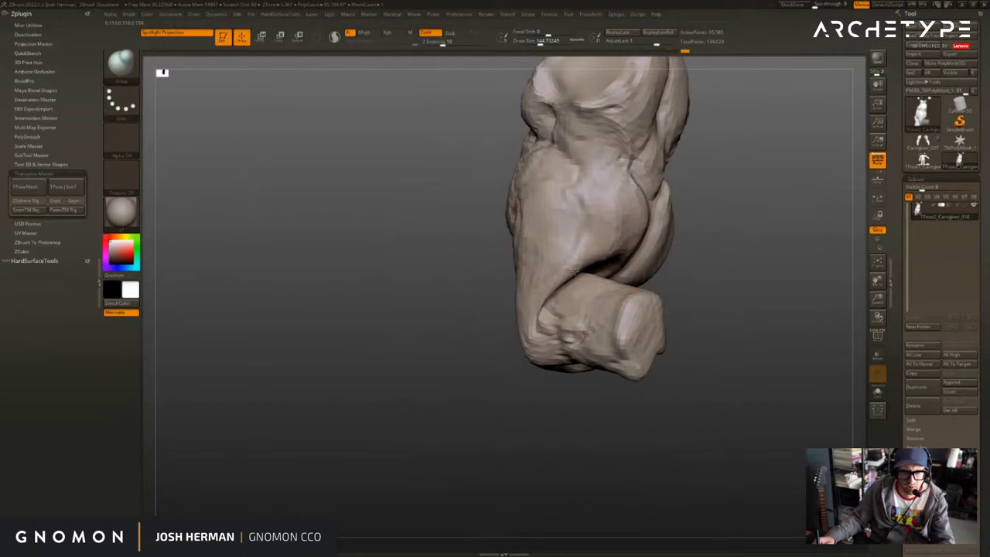
{"action": "left_click_drag", "start_coordinate": [547, 304], "coordinate": [542, 324]}
{"action": "mouse_move", "coordinate": [542, 324]}
{"action": "right_mouse_down"}
{"action": "mouse_move", "coordinate": [619, 321]}
{"action": "mouse_move", "coordinate": [592, 316]}
{"action": "right_mouse_up"}
{"action": "left_click_drag", "start_coordinate": [559, 300], "coordinate": [550, 308], "text": "shift"}
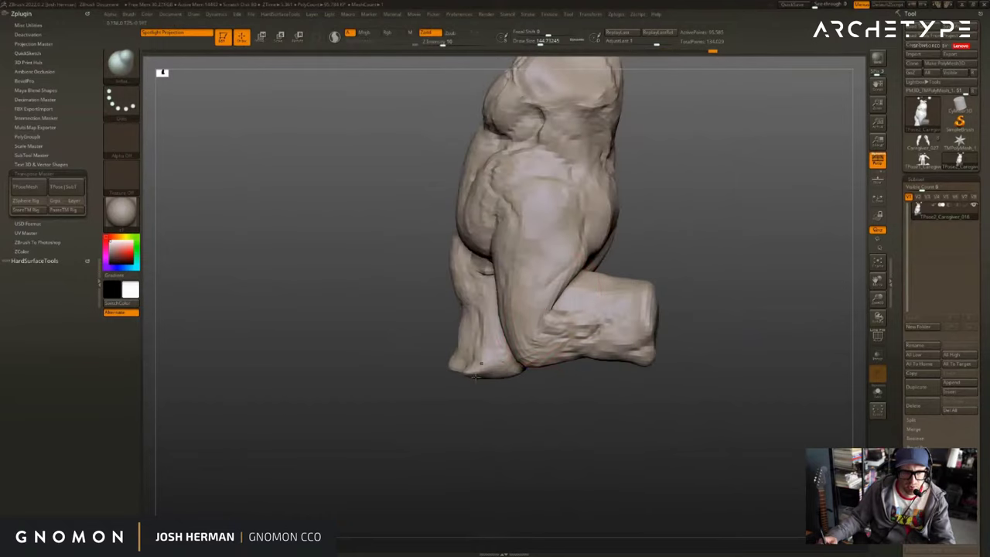
Adjust the left knee's silhouette with the Move brush, turn off perspective, and check the leg pose from both sides.
{"action": "key", "text": "s"}
{"action": "left_click_drag", "start_coordinate": [475, 377], "coordinate": [516, 356]}
{"action": "key", "text": "p"}
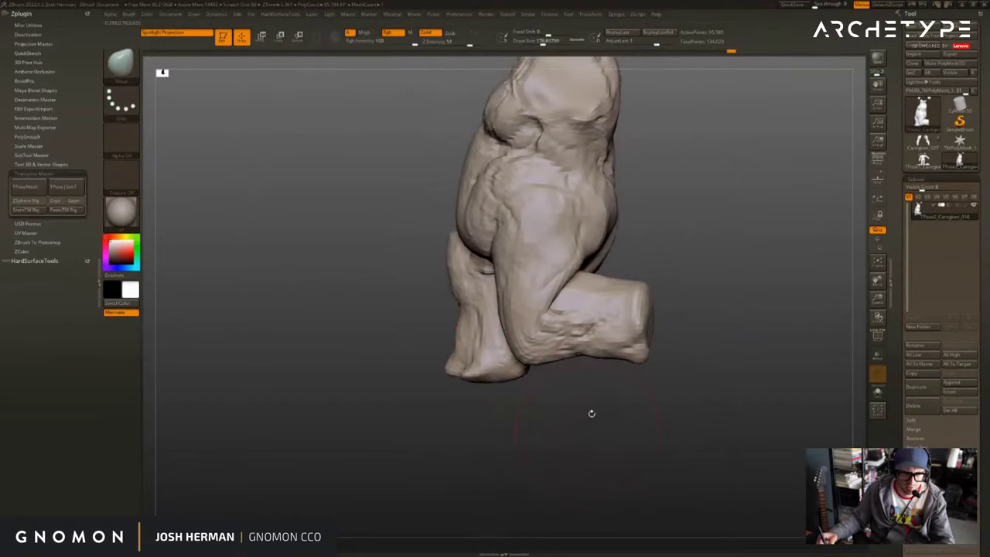
{"action": "left_click_drag", "start_coordinate": [592, 414], "coordinate": [592, 524], "text": "alt"}
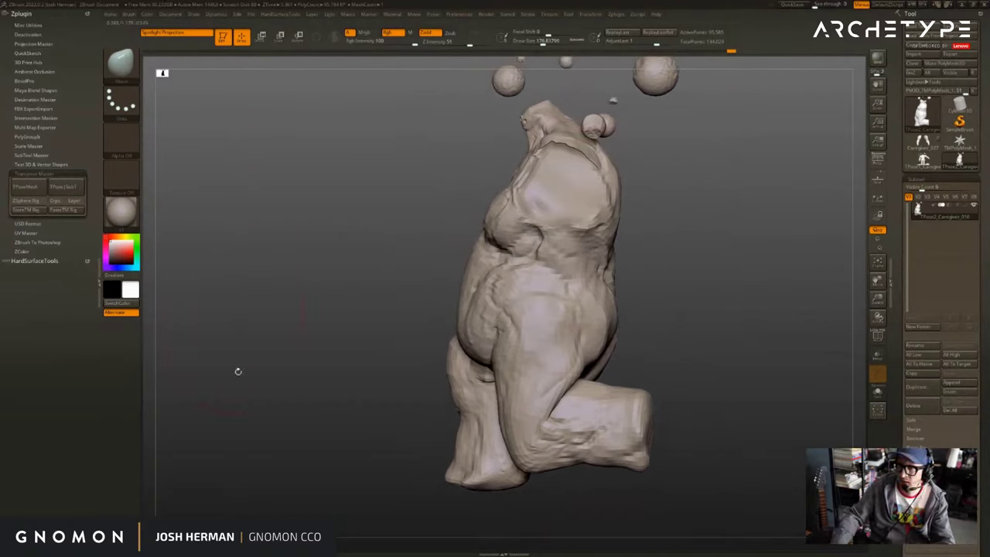
{"action": "left_click_drag", "start_coordinate": [707, 364], "coordinate": [692, 293], "text": "alt"}
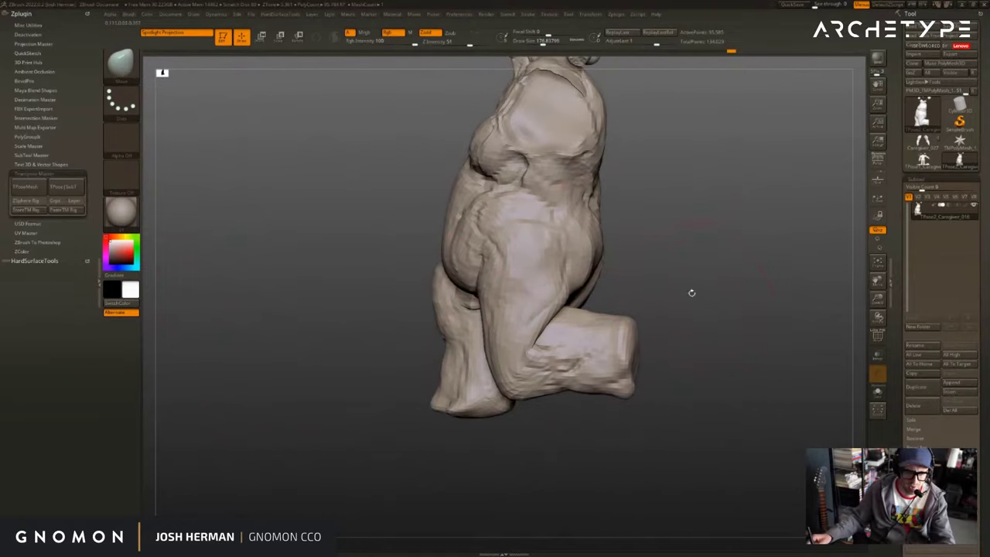
{"action": "left_click_drag", "start_coordinate": [373, 387], "coordinate": [422, 355], "text": "shift"}
{"action": "left_click_drag", "start_coordinate": [438, 429], "coordinate": [477, 433]}
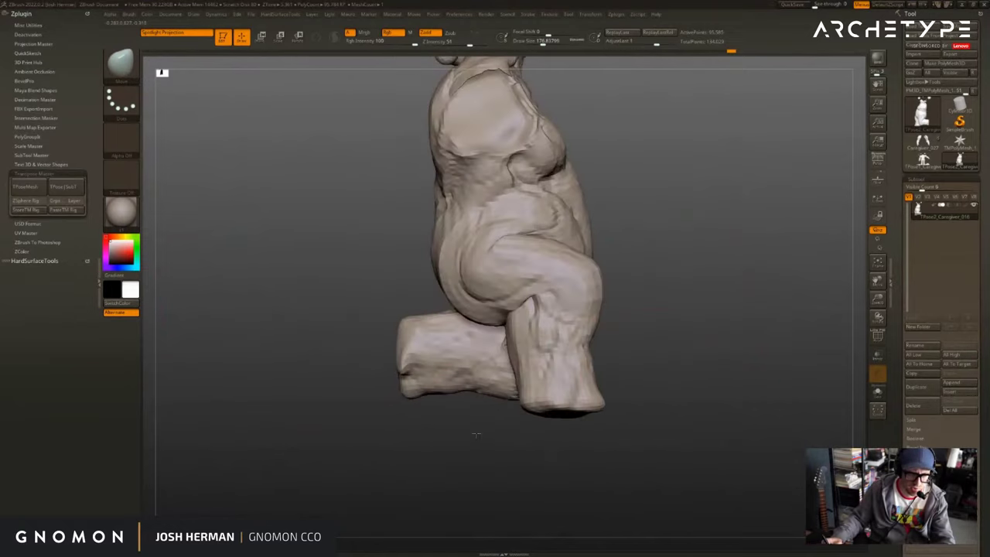
Examine the kneeling leg pose from the front and slightly differing angles, and resize the Move brush.
{"action": "left_click_drag", "start_coordinate": [690, 349], "coordinate": [707, 462], "text": "alt"}
{"action": "left_click_drag", "start_coordinate": [707, 462], "coordinate": [696, 444], "text": "alt"}
{"action": "mouse_move", "coordinate": [697, 444]}
{"action": "right_mouse_down"}
{"action": "mouse_move", "coordinate": [627, 457]}
{"action": "mouse_move", "coordinate": [618, 407]}
{"action": "right_mouse_up"}
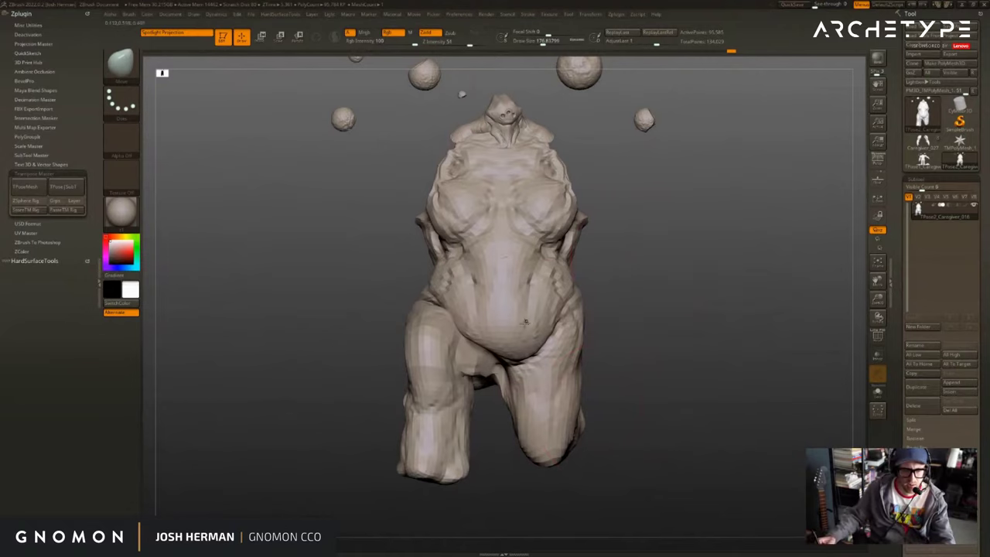
{"action": "key", "text": "s"}
{"action": "left_click_drag", "start_coordinate": [526, 322], "coordinate": [533, 333]}
{"action": "right_click_drag", "start_coordinate": [486, 357], "coordinate": [477, 347]}
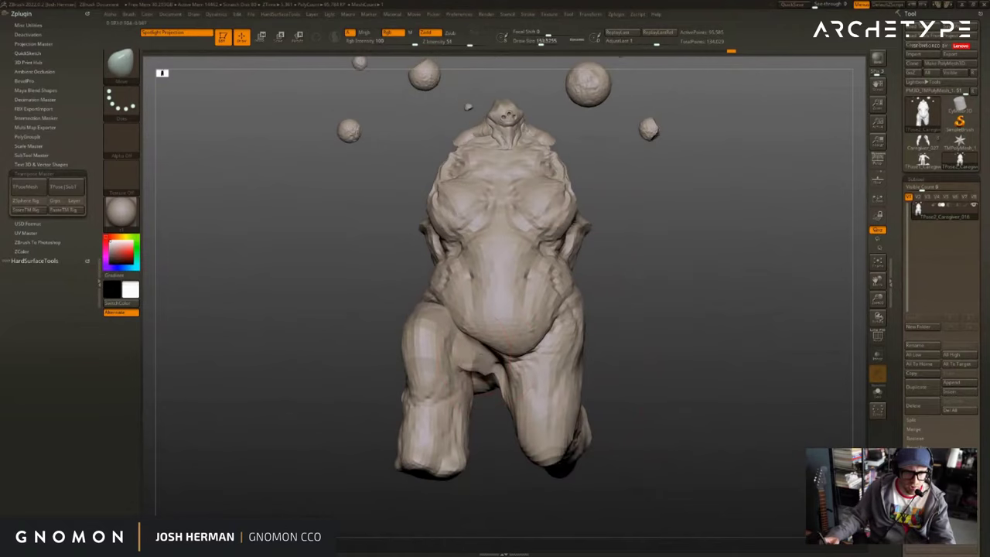
{"action": "left_click_drag", "start_coordinate": [486, 349], "coordinate": [476, 358]}
{"action": "left_click_drag", "start_coordinate": [641, 310], "coordinate": [647, 323]}
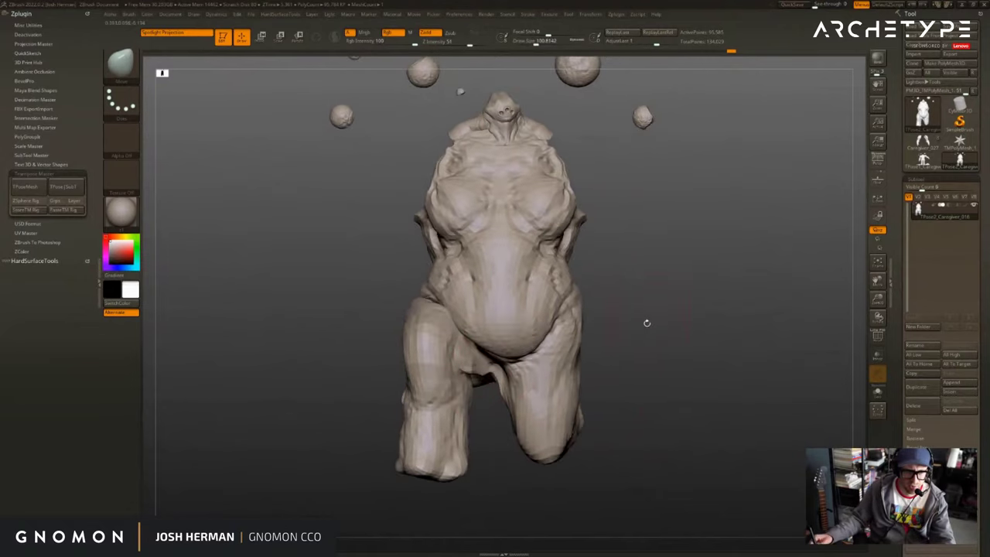
Mask the body from the waist down, covering the lower belly and both legs.
{"action": "mouse_move", "coordinate": [630, 504]}
{"action": "left_mouse_down", "text": "ctrl"}
{"action": "mouse_move", "coordinate": [570, 490]}
{"action": "mouse_move", "coordinate": [363, 294]}
{"action": "mouse_move", "coordinate": [364, 274]}
{"action": "left_mouse_up", "text": "ctrl"}
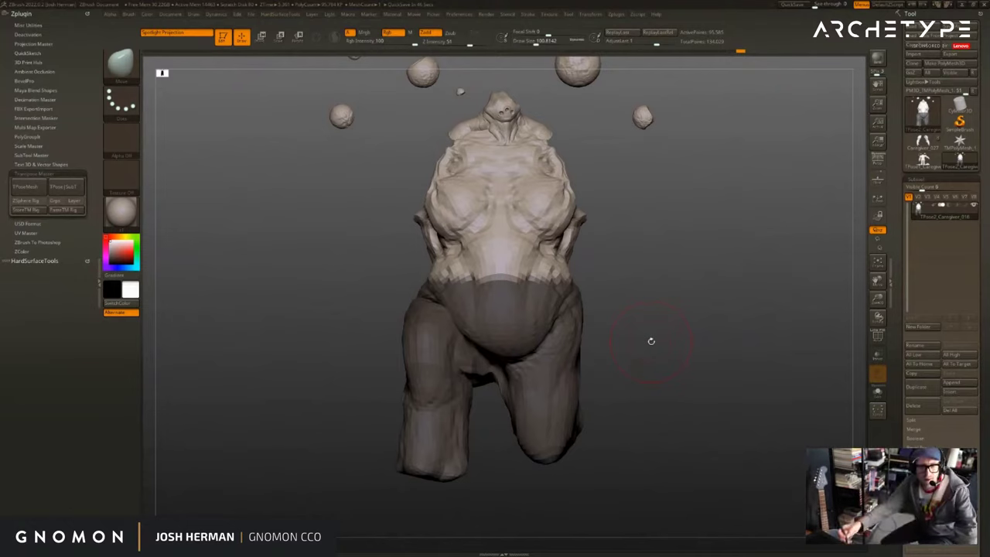
{"action": "left_click_drag", "start_coordinate": [360, 315], "coordinate": [366, 271], "text": "ctrl"}
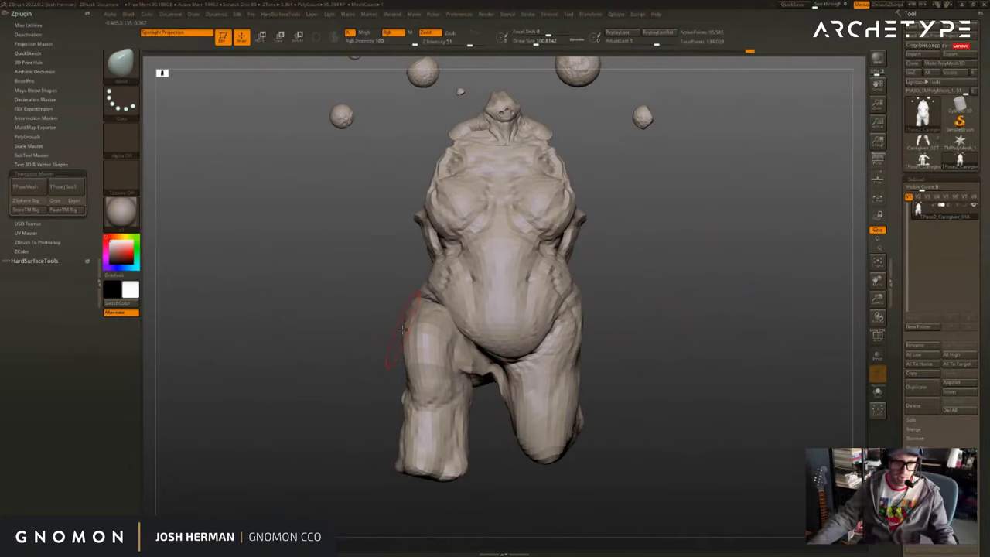
{"action": "left_click_drag", "start_coordinate": [646, 278], "coordinate": [322, 513], "text": "ctrl"}
{"action": "mouse_move", "coordinate": [666, 348]}
{"action": "left_mouse_down"}
{"action": "mouse_move", "coordinate": [557, 349]}
{"action": "mouse_move", "coordinate": [665, 348]}
{"action": "left_mouse_up"}
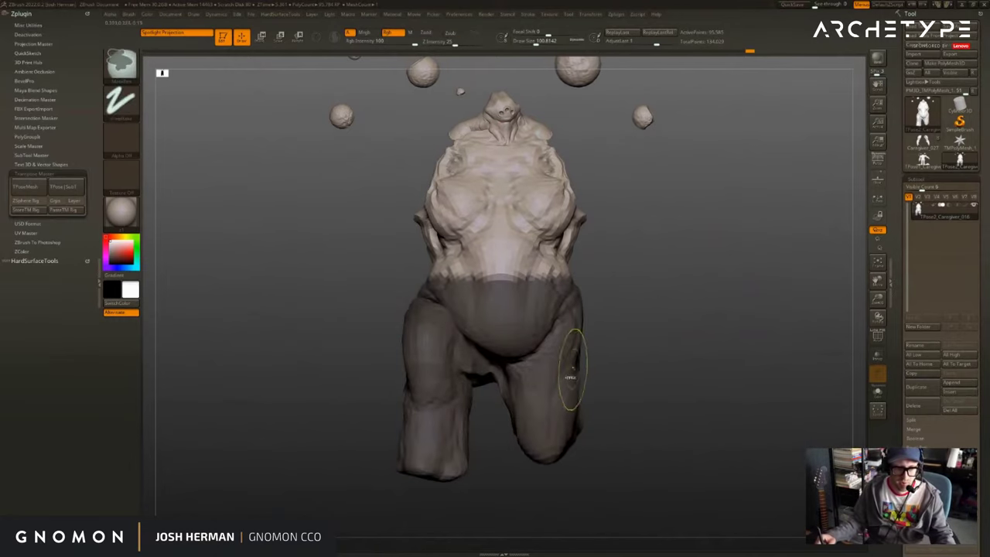
Soften the mask edge at the waist, invert the mask, and rotate the hips and legs sideways with Transpose.
{"action": "left_click", "coordinate": [571, 376], "text": "ctrl"}
{"action": "left_click", "coordinate": [571, 376], "text": "ctrl"}
{"action": "left_click", "coordinate": [630, 365], "text": "ctrl"}
{"action": "left_click", "coordinate": [563, 376], "text": "ctrl"}
{"action": "left_click", "coordinate": [619, 376], "text": "ctrl"}
{"action": "left_click", "coordinate": [608, 376], "text": "ctrl"}
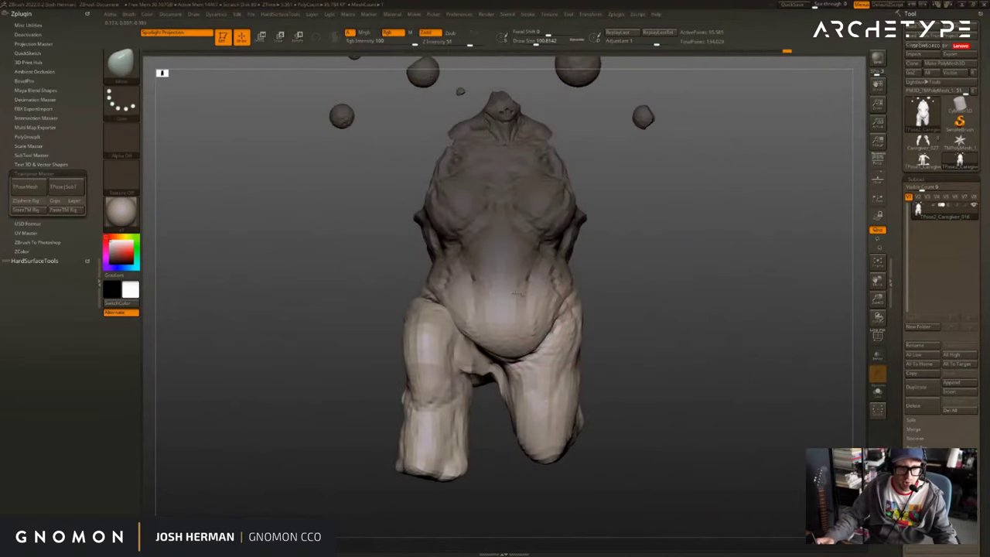
{"action": "key", "text": "r"}
{"action": "left_click_drag", "start_coordinate": [639, 281], "coordinate": [638, 300]}
Mask the torso and the kneeling left leg so that only the forward right leg stays unmasked.
{"action": "left_click_drag", "start_coordinate": [320, 385], "coordinate": [333, 395], "text": "ctrl"}
{"action": "left_click_drag", "start_coordinate": [500, 116], "coordinate": [422, 340], "text": "ctrl"}
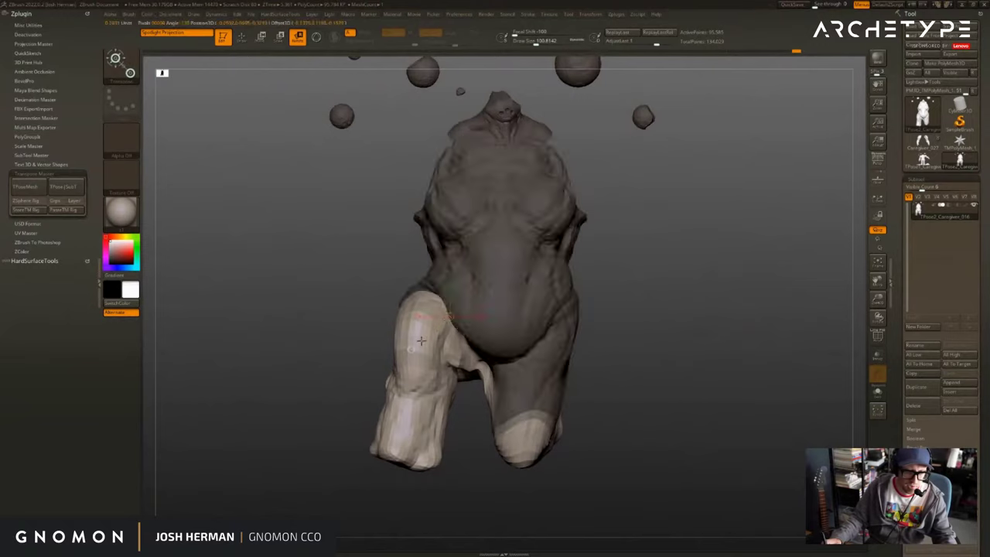
{"action": "left_click_drag", "start_coordinate": [650, 359], "coordinate": [387, 365]}
{"action": "left_click_drag", "start_coordinate": [573, 364], "coordinate": [534, 302]}
{"action": "left_click_drag", "start_coordinate": [459, 272], "coordinate": [512, 335], "text": "ctrl"}
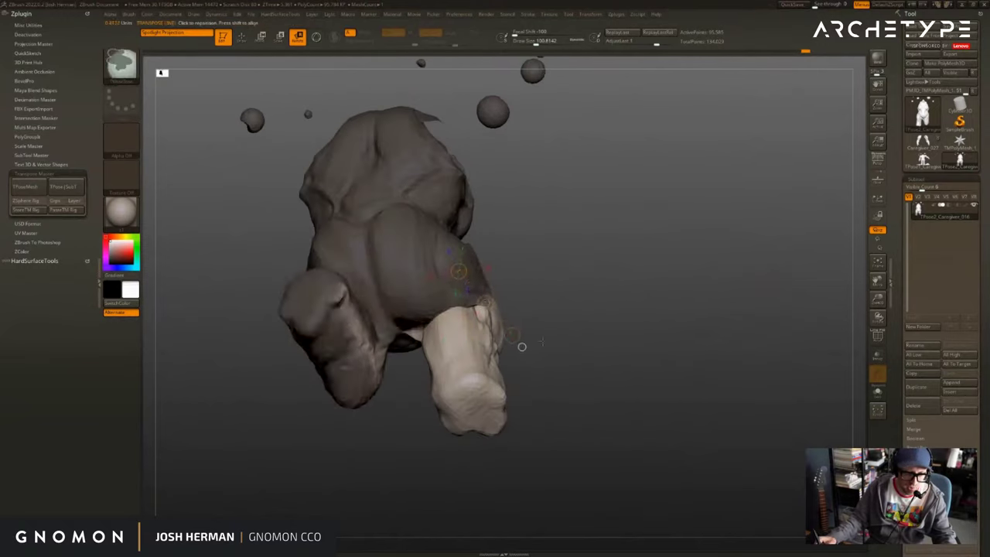
{"action": "left_click_drag", "start_coordinate": [293, 493], "coordinate": [404, 160], "text": "ctrl"}
{"action": "left_click_drag", "start_coordinate": [619, 340], "coordinate": [372, 379]}
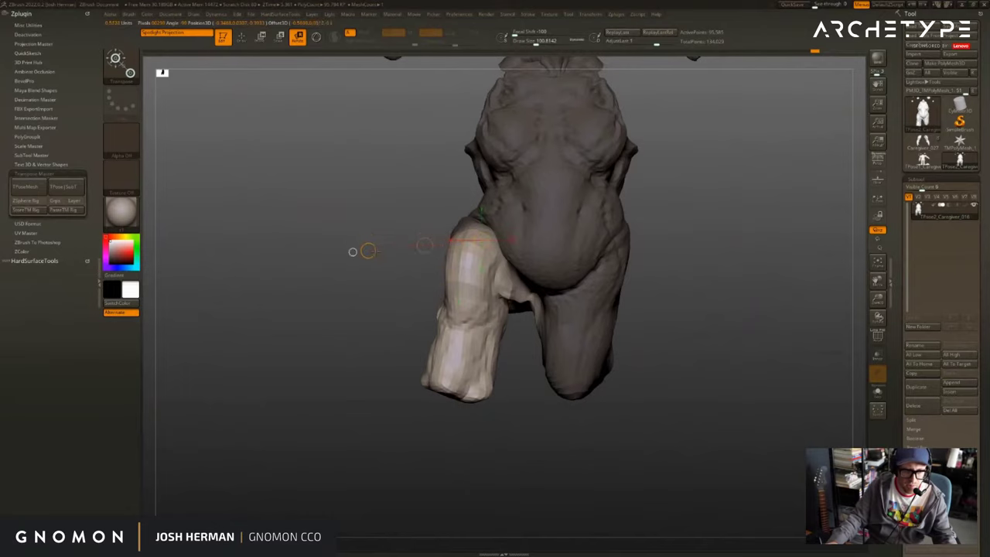
Rotate the right leg at the hip with Transpose so that it stands more vertically.
{"action": "left_click_drag", "start_coordinate": [374, 240], "coordinate": [375, 251]}
{"action": "left_click_drag", "start_coordinate": [302, 254], "coordinate": [572, 237]}
{"action": "left_click_drag", "start_coordinate": [577, 248], "coordinate": [491, 248], "text": "shift"}
{"action": "mouse_move", "coordinate": [353, 257]}
{"action": "left_mouse_down"}
{"action": "mouse_move", "coordinate": [386, 318]}
{"action": "mouse_move", "coordinate": [369, 364]}
{"action": "mouse_move", "coordinate": [364, 260]}
{"action": "left_mouse_up"}
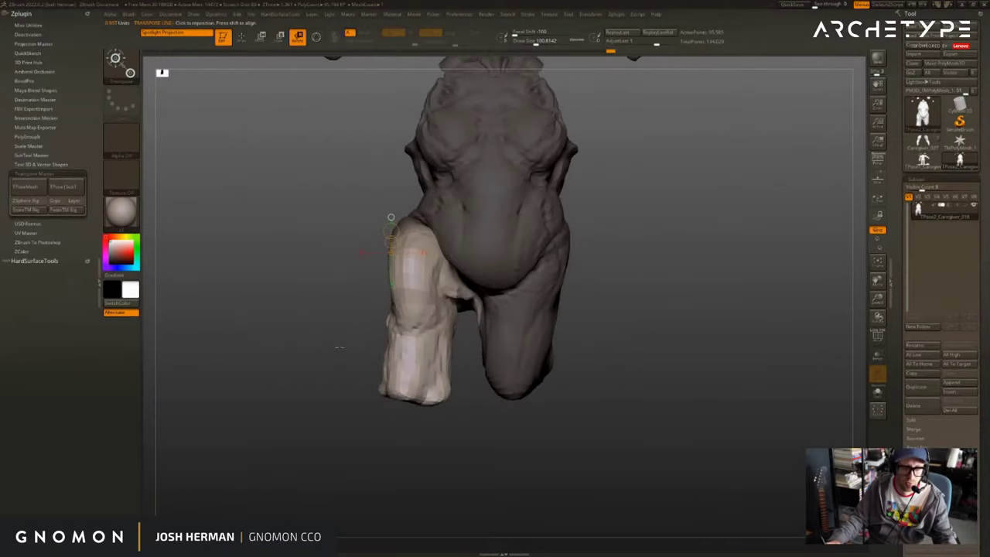
Refine the lower end of the right leg with Transpose and the Move brush, and turn perspective on.
{"action": "key", "text": "q"}
{"action": "key", "text": "s"}
{"action": "left_click_drag", "start_coordinate": [438, 392], "coordinate": [446, 393]}
{"action": "left_click_drag", "start_coordinate": [442, 433], "coordinate": [431, 271]}
{"action": "key", "text": "r"}
{"action": "left_click_drag", "start_coordinate": [459, 118], "coordinate": [465, 116]}
{"action": "left_click_drag", "start_coordinate": [465, 115], "coordinate": [462, 289], "text": "shift"}
{"action": "left_click_drag", "start_coordinate": [459, 411], "coordinate": [469, 394], "text": "alt"}
{"action": "key", "text": "q"}
{"action": "key", "text": "s"}
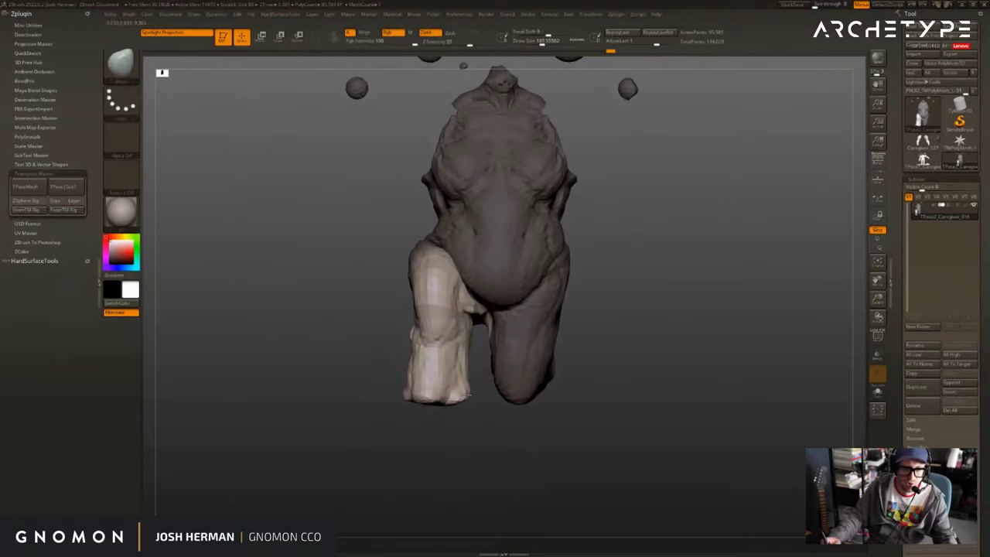
{"action": "key", "text": "p"}
{"action": "mouse_move", "coordinate": [450, 444]}
{"action": "left_mouse_down"}
{"action": "mouse_move", "coordinate": [433, 444]}
{"action": "mouse_move", "coordinate": [441, 440]}
{"action": "left_mouse_up"}
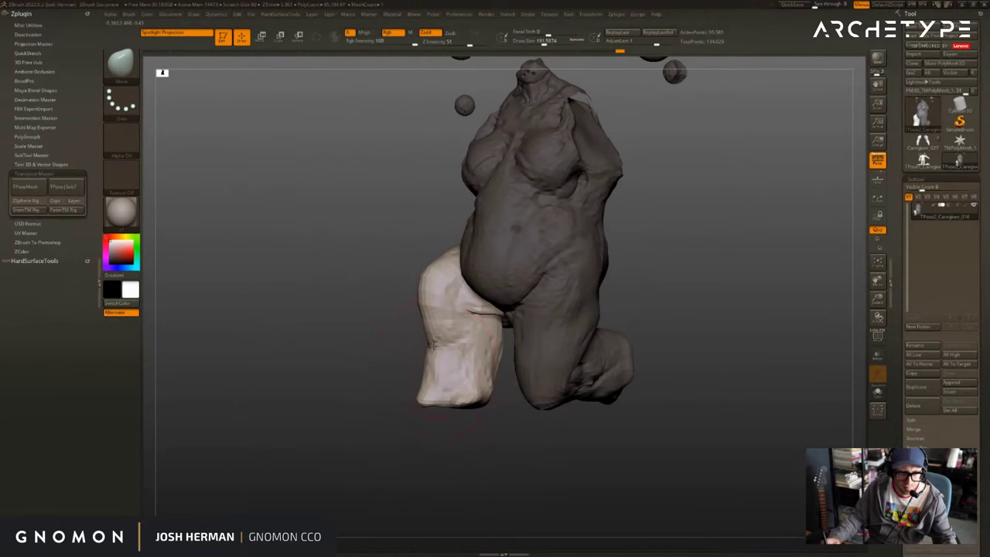
Clear the mask, show the hidden arms and ground base, and face the character from the front.
{"action": "left_click_drag", "start_coordinate": [361, 358], "coordinate": [364, 382], "text": "alt"}
{"action": "left_click", "coordinate": [362, 385], "text": "ctrl+shift"}
{"action": "left_click_drag", "start_coordinate": [716, 300], "coordinate": [731, 315], "text": "shift"}
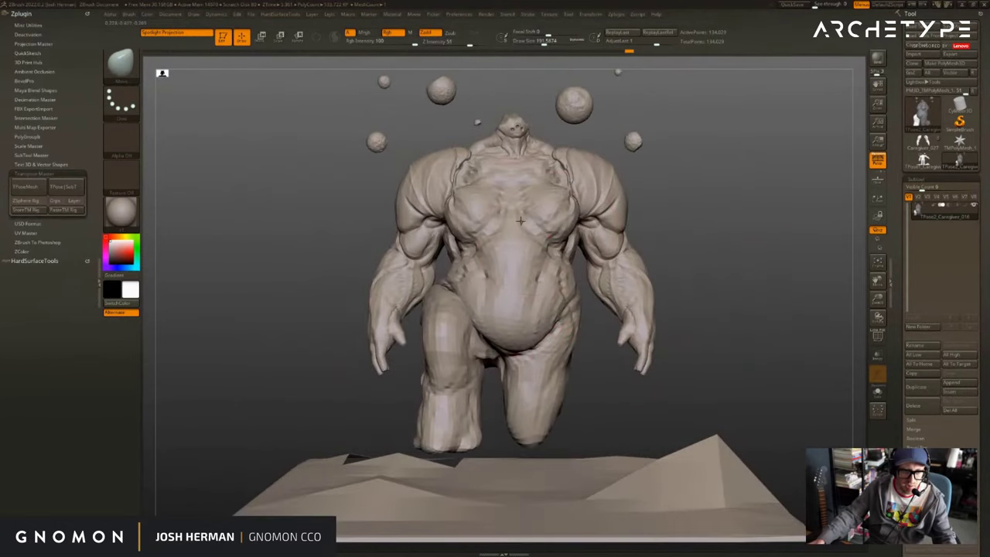
{"action": "key", "text": "r"}
{"action": "left_click_drag", "start_coordinate": [514, 170], "coordinate": [540, 277], "text": "ctrl"}
{"action": "key", "text": "ctrl+z"}
{"action": "key", "text": "ctrl+z"}
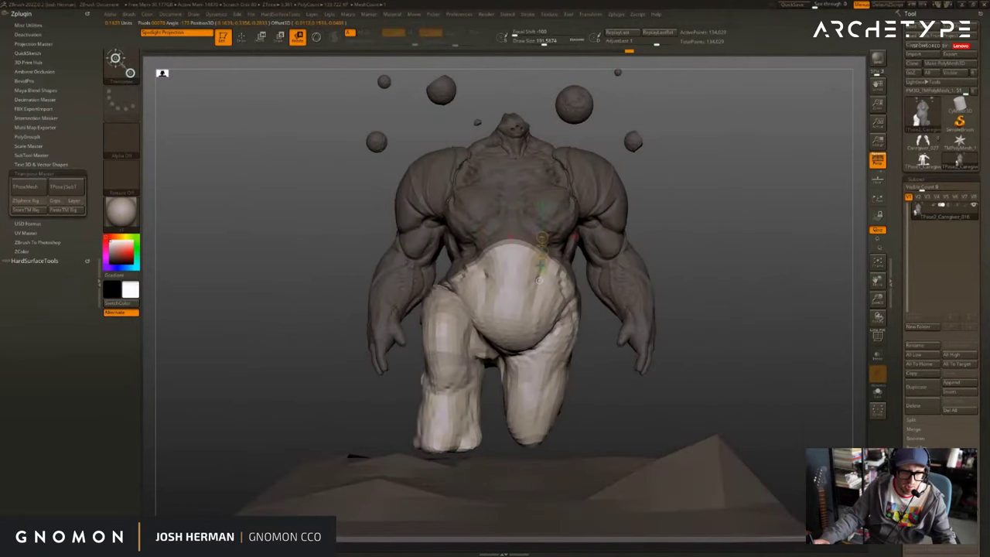
{"action": "key", "text": "ctrl+z"}
{"action": "key", "text": "q"}
Hide the arms and the ground base, keeping the torso, legs and floating spheres visible.
{"action": "left_click", "coordinate": [617, 270], "text": "ctrl+shift"}
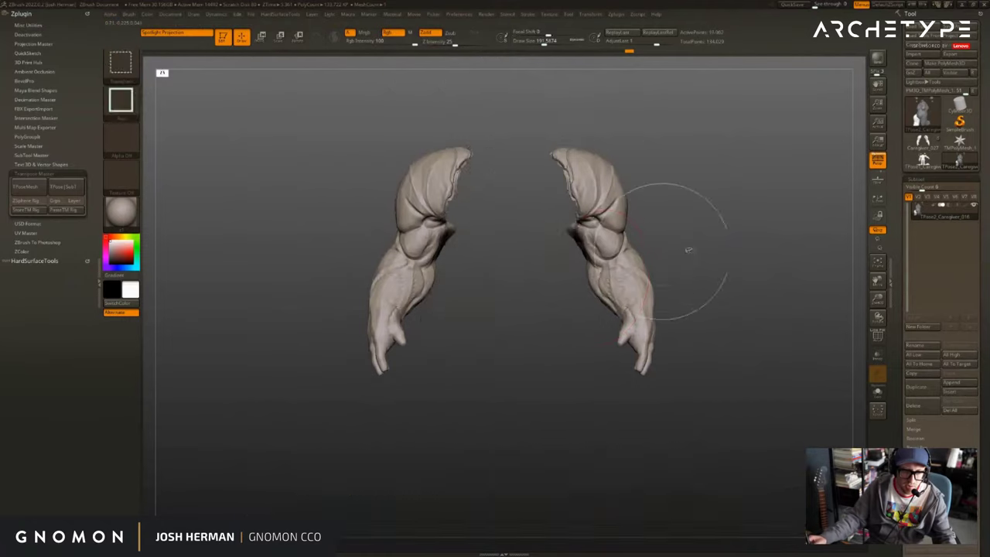
{"action": "mouse_move", "coordinate": [690, 249]}
{"action": "left_mouse_down", "text": "ctrl+shift"}
{"action": "mouse_move", "coordinate": [682, 316]}
{"action": "mouse_move", "coordinate": [350, 460]}
{"action": "mouse_move", "coordinate": [343, 483]}
{"action": "left_mouse_up", "text": "ctrl+shift"}
{"action": "key", "text": "w"}
{"action": "left_click_drag", "start_coordinate": [542, 243], "coordinate": [541, 276], "text": "ctrl"}
{"action": "key", "text": "q"}
{"action": "left_click", "coordinate": [648, 472], "text": "ctrl+shift"}
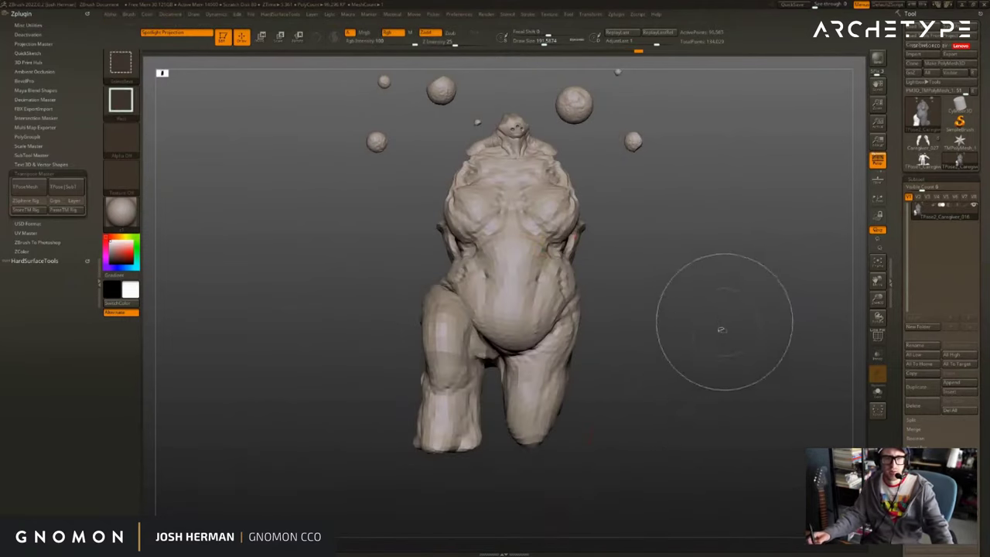
Mask the body from the waist down, show all parts again, and soften the mask edge.
{"action": "mouse_move", "coordinate": [710, 263]}
{"action": "left_mouse_down", "text": "ctrl"}
{"action": "mouse_move", "coordinate": [409, 485]}
{"action": "mouse_move", "coordinate": [380, 476]}
{"action": "mouse_move", "coordinate": [372, 486]}
{"action": "left_mouse_up", "text": "ctrl"}
{"action": "left_click", "coordinate": [678, 331], "text": "ctrl+shift"}
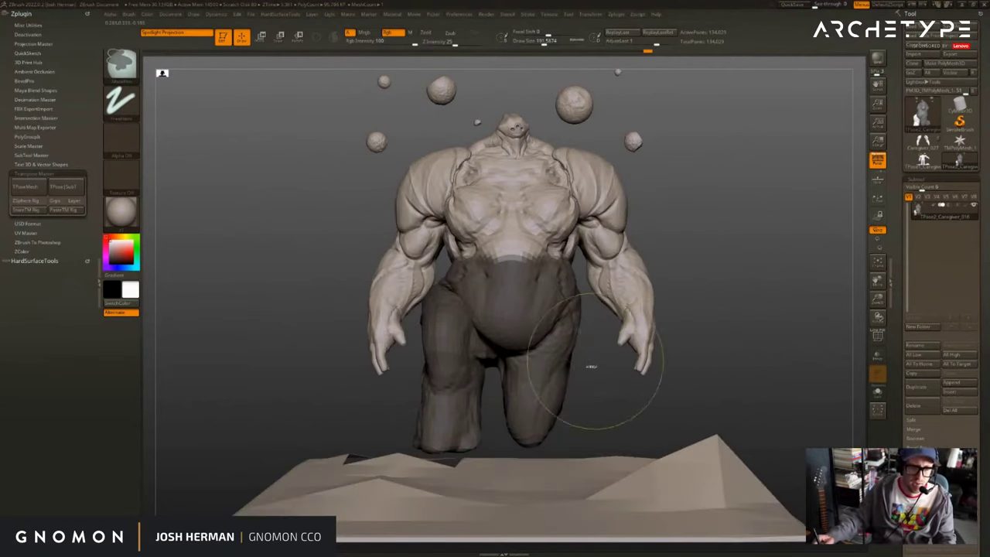
{"action": "left_click", "coordinate": [546, 382], "text": "ctrl"}
{"action": "left_click", "coordinate": [579, 394], "text": "ctrl"}
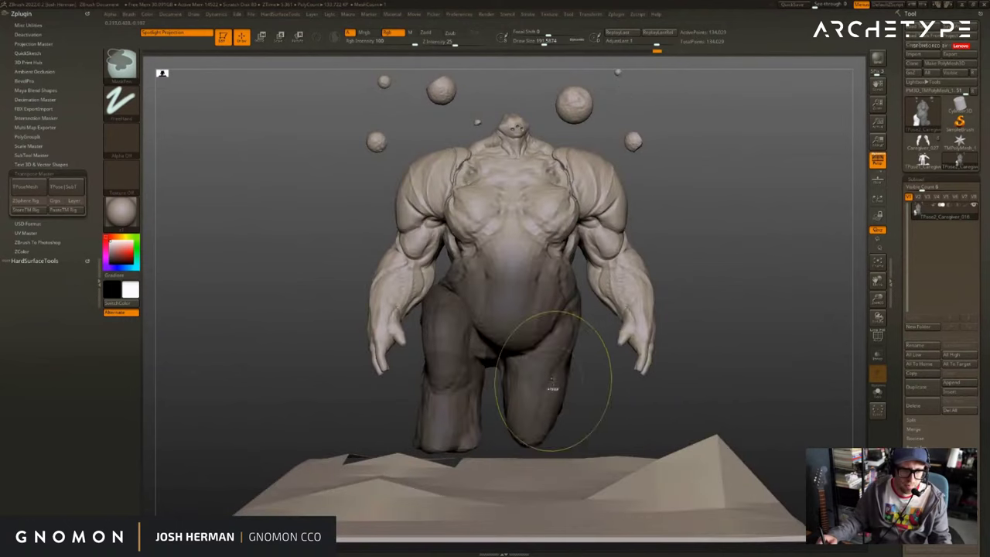
Try to rotate the upper body with Transpose while the ground base is visible and unmasked.
{"action": "key", "text": "w"}
{"action": "left_click_drag", "start_coordinate": [744, 375], "coordinate": [729, 370], "text": "alt"}
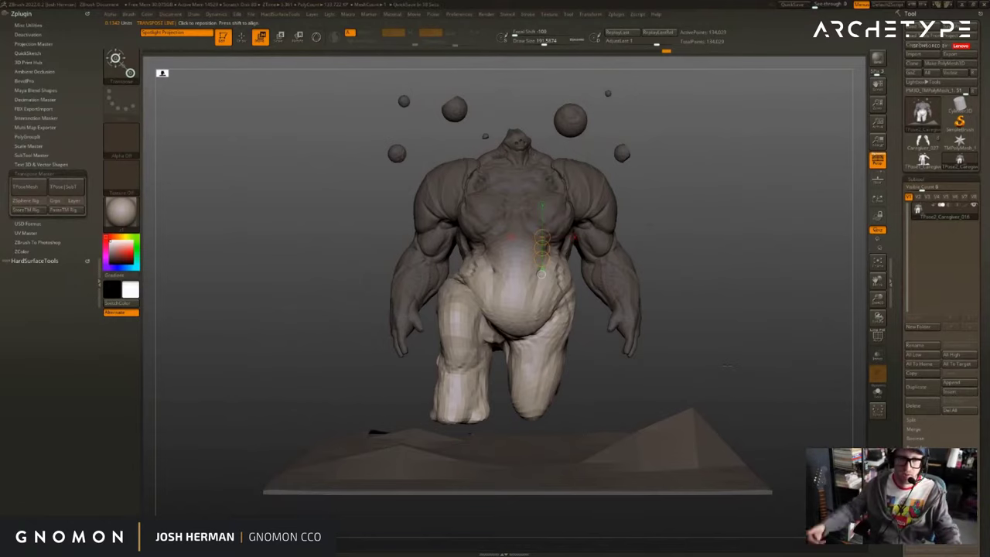
{"action": "left_click", "coordinate": [684, 245], "text": "ctrl"}
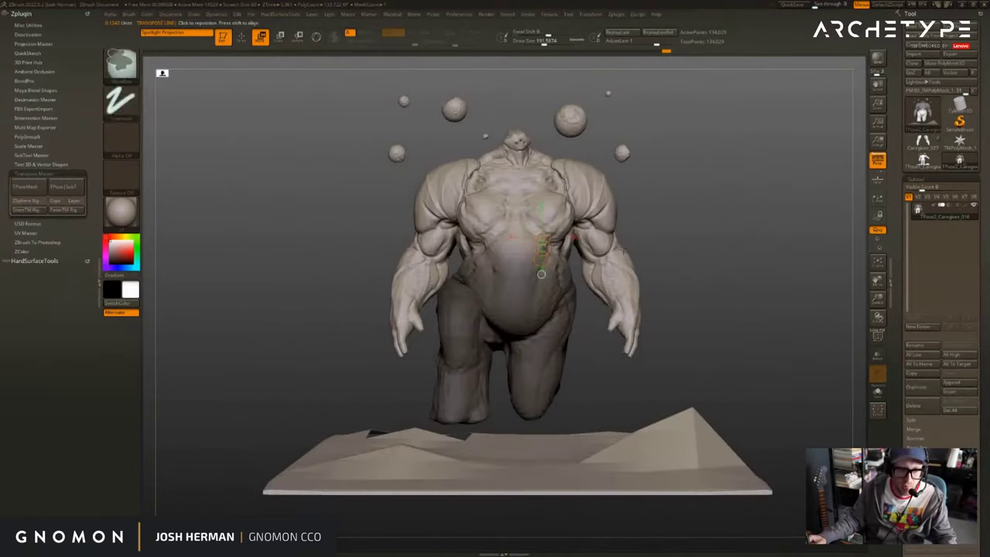
{"action": "key", "text": "r"}
{"action": "mouse_move", "coordinate": [520, 244]}
{"action": "left_mouse_down"}
{"action": "mouse_move", "coordinate": [672, 220]}
{"action": "mouse_move", "coordinate": [657, 221]}
{"action": "left_mouse_up"}
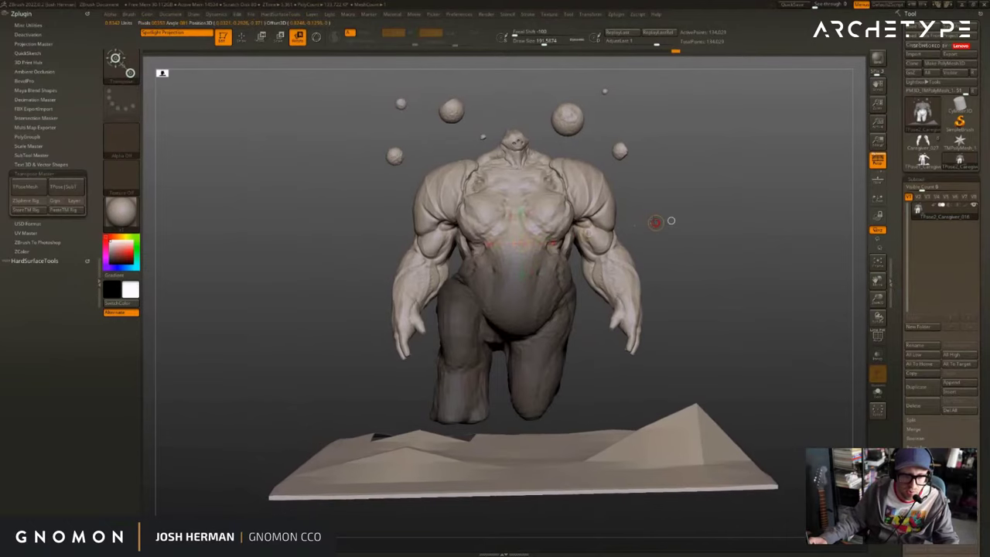
{"action": "key", "text": "ctrl+z"}
Hide the ground base and the larger floating spheres so that only the body takes part in the posing.
{"action": "key", "text": "q"}
{"action": "left_click", "coordinate": [645, 441], "text": "ctrl+shift"}
{"action": "key", "text": "w"}
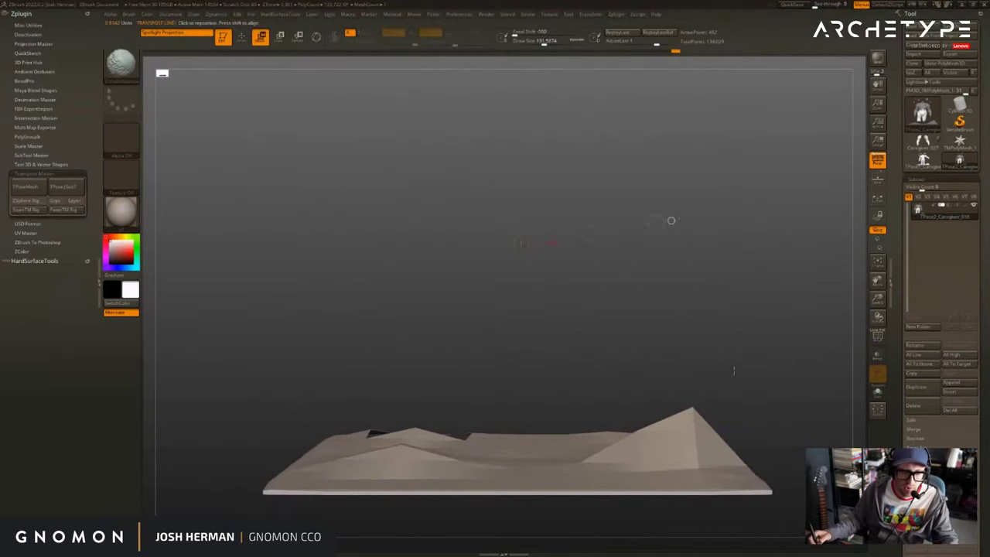
{"action": "left_click_drag", "start_coordinate": [735, 371], "coordinate": [745, 341], "text": "alt"}
{"action": "left_click", "coordinate": [745, 341], "text": "ctrl+shift"}
{"action": "key", "text": "q"}
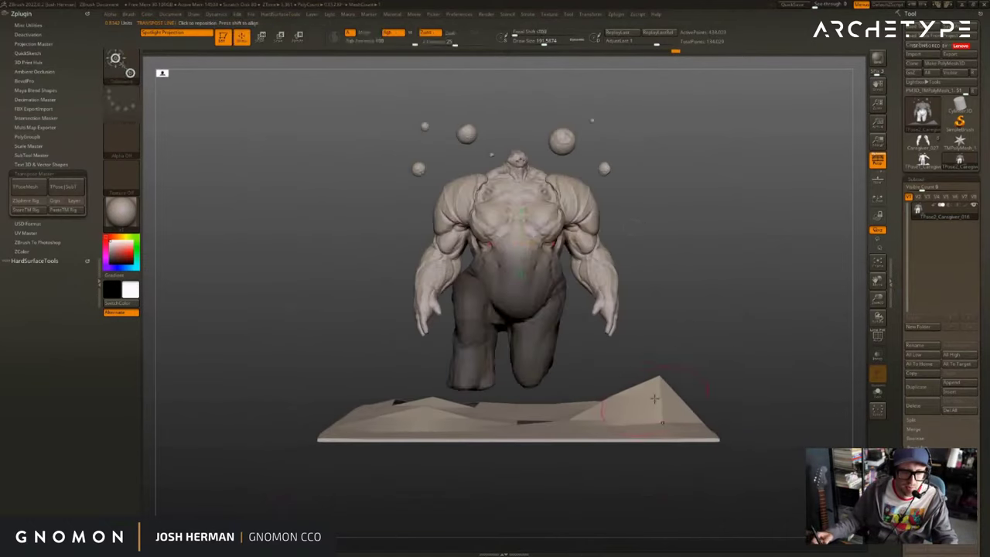
{"action": "left_click", "coordinate": [668, 400], "text": "ctrl+shift"}
{"action": "left_click_drag", "start_coordinate": [712, 297], "coordinate": [699, 288], "text": "ctrl+shift"}
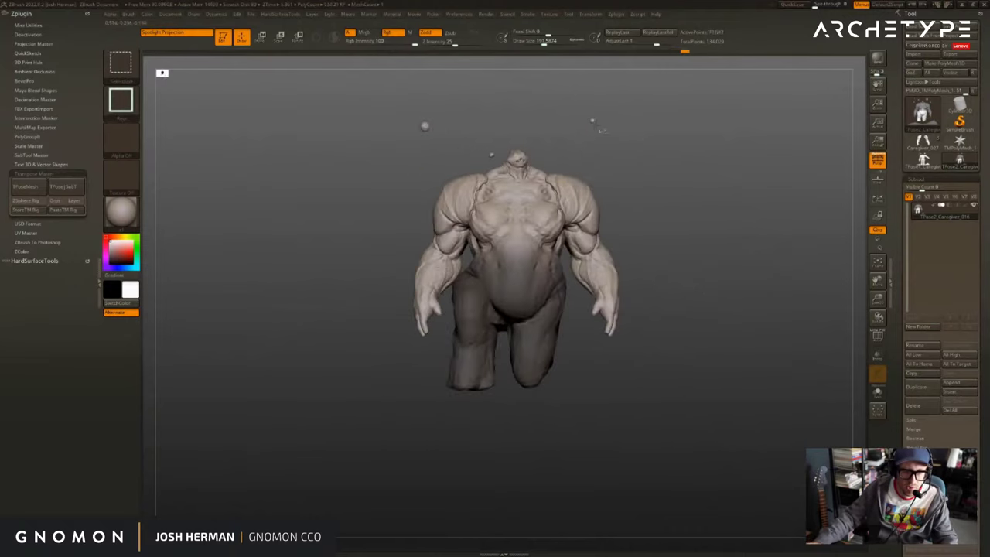
Twist the upper body against the masked legs with Transpose from above, and adjust its lean in side view.
{"action": "key", "text": "w"}
{"action": "left_click_drag", "start_coordinate": [632, 227], "coordinate": [648, 242]}
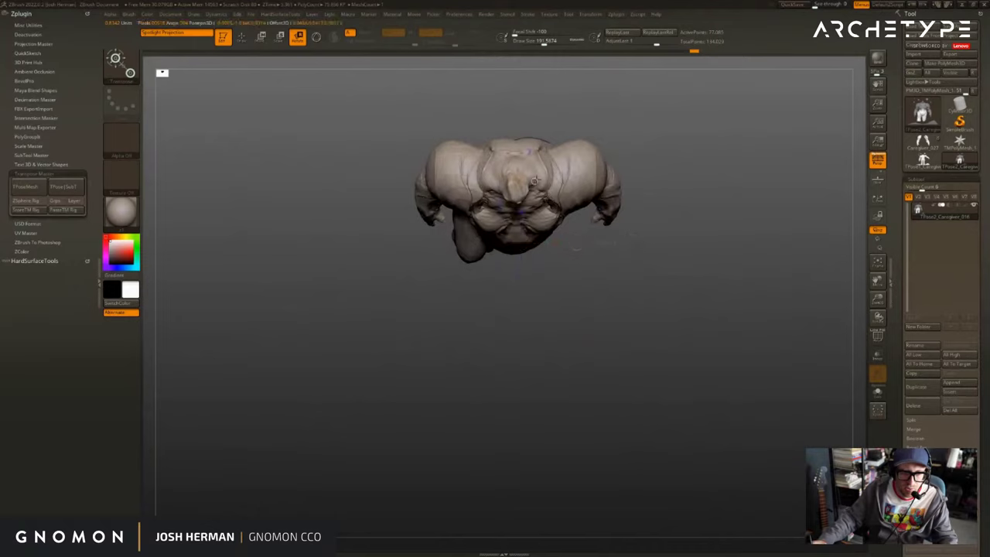
{"action": "mouse_move", "coordinate": [686, 180]}
{"action": "left_mouse_down"}
{"action": "mouse_move", "coordinate": [714, 240]}
{"action": "mouse_move", "coordinate": [699, 230]}
{"action": "mouse_move", "coordinate": [700, 245]}
{"action": "mouse_move", "coordinate": [762, 244]}
{"action": "mouse_move", "coordinate": [571, 245]}
{"action": "left_mouse_up"}
{"action": "key", "text": "ctrl+z"}
{"action": "key", "text": "ctrl+z"}
{"action": "key", "text": "ctrl+shift+z"}
{"action": "key", "text": "ctrl+shift+z"}
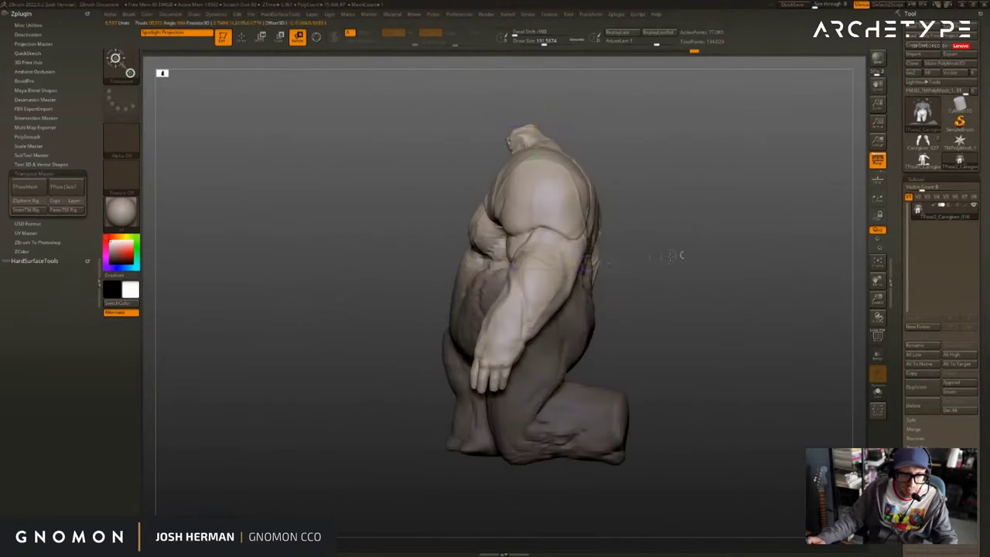
{"action": "left_click_drag", "start_coordinate": [669, 258], "coordinate": [649, 230]}
{"action": "mouse_move", "coordinate": [649, 231]}
{"action": "left_mouse_down"}
{"action": "mouse_move", "coordinate": [715, 203]}
{"action": "mouse_move", "coordinate": [671, 209]}
{"action": "mouse_move", "coordinate": [678, 195]}
{"action": "mouse_move", "coordinate": [687, 211]}
{"action": "left_mouse_up"}
Mask the rest of the body so that only the left arm can be posed.
{"action": "left_click_drag", "start_coordinate": [567, 250], "coordinate": [565, 290], "text": "ctrl"}
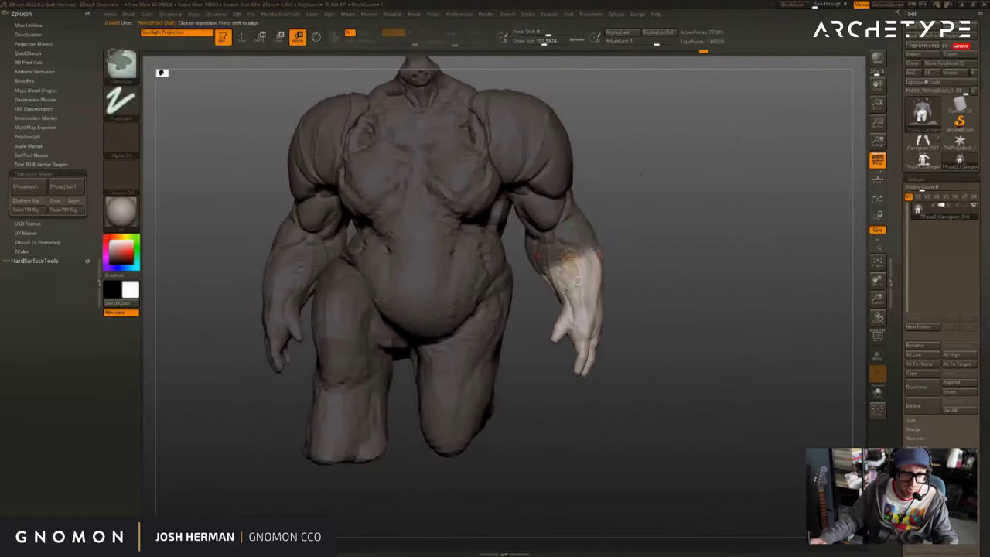
{"action": "key", "text": "ctrl+z"}
{"action": "key", "text": "q"}
{"action": "key", "text": "r"}
{"action": "left_click", "coordinate": [535, 184], "text": "ctrl"}
{"action": "left_click_drag", "start_coordinate": [279, 214], "coordinate": [430, 227]}
Rotate the left arm outward with Transpose, compare it with the previous pose, and clear the mask.
{"action": "mouse_move", "coordinate": [534, 172]}
{"action": "left_mouse_down"}
{"action": "mouse_move", "coordinate": [455, 234]}
{"action": "mouse_move", "coordinate": [509, 232]}
{"action": "left_mouse_up"}
{"action": "mouse_move", "coordinate": [575, 133]}
{"action": "left_mouse_down"}
{"action": "mouse_move", "coordinate": [714, 103]}
{"action": "mouse_move", "coordinate": [678, 157]}
{"action": "mouse_move", "coordinate": [730, 166]}
{"action": "mouse_move", "coordinate": [734, 239]}
{"action": "mouse_move", "coordinate": [772, 231]}
{"action": "mouse_move", "coordinate": [727, 170]}
{"action": "left_mouse_up"}
{"action": "key", "text": "ctrl+z"}
{"action": "key", "text": "ctrl+shift+z"}
{"action": "left_click_drag", "start_coordinate": [670, 127], "coordinate": [684, 139], "text": "ctrl"}
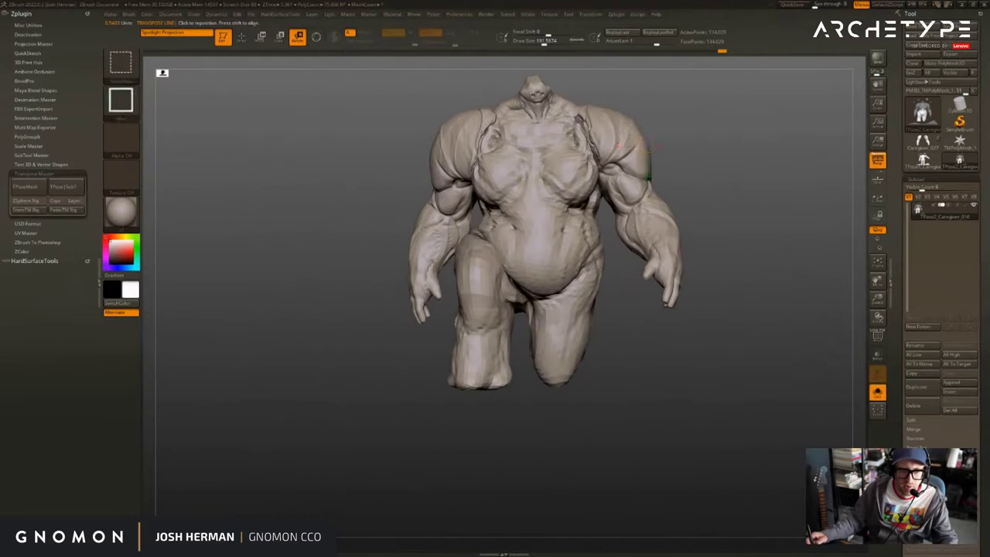
Isolate the ground base and mask it completely.
{"action": "left_click", "coordinate": [674, 128], "text": "ctrl+shift"}
{"action": "left_click", "coordinate": [703, 389], "text": "ctrl+shift"}
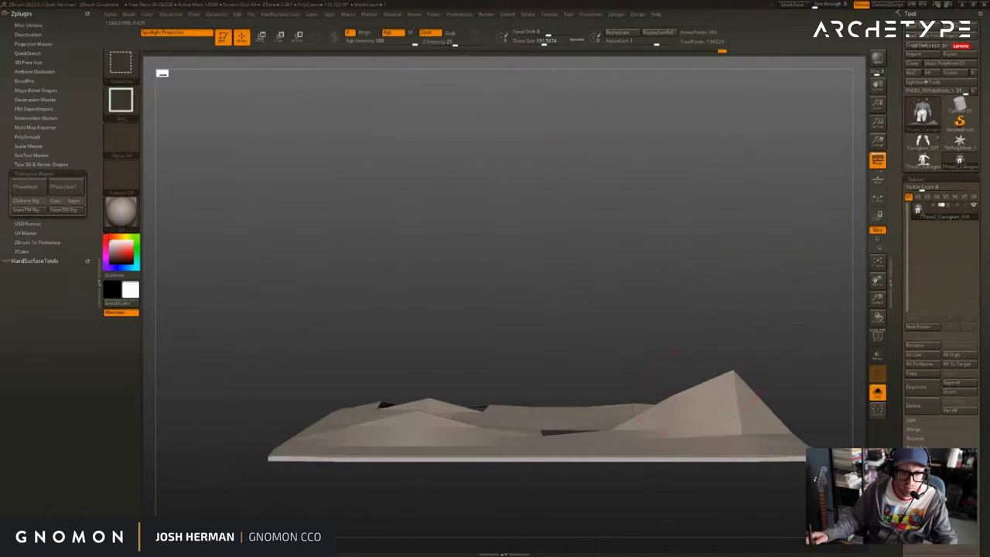
{"action": "left_click_drag", "start_coordinate": [762, 328], "coordinate": [738, 329], "text": "ctrl+shift"}
{"action": "key", "text": "w"}
{"action": "key", "text": "q"}
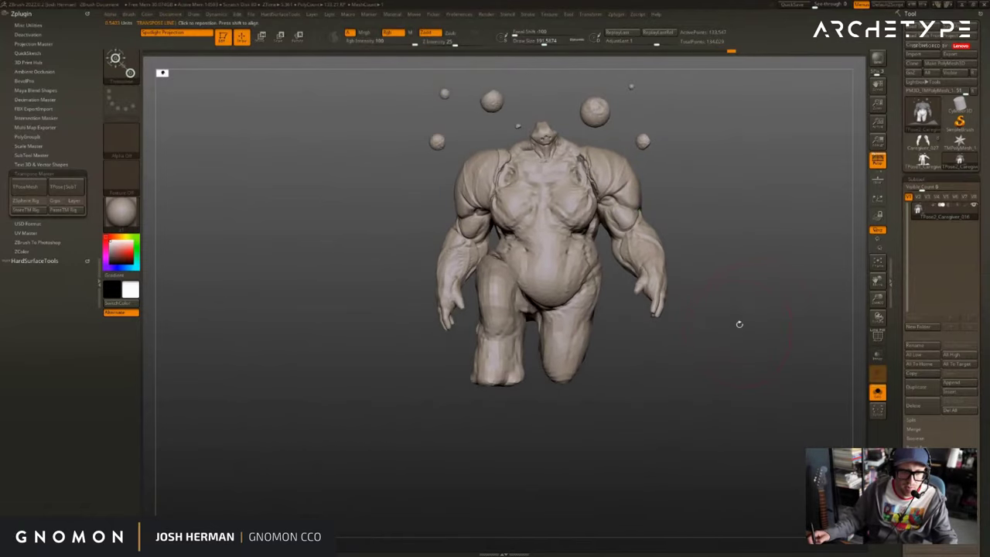
{"action": "left_click_drag", "start_coordinate": [784, 298], "coordinate": [797, 333], "text": "ctrl+shift"}
{"action": "left_click_drag", "start_coordinate": [797, 320], "coordinate": [345, 495], "text": "ctrl+shift"}
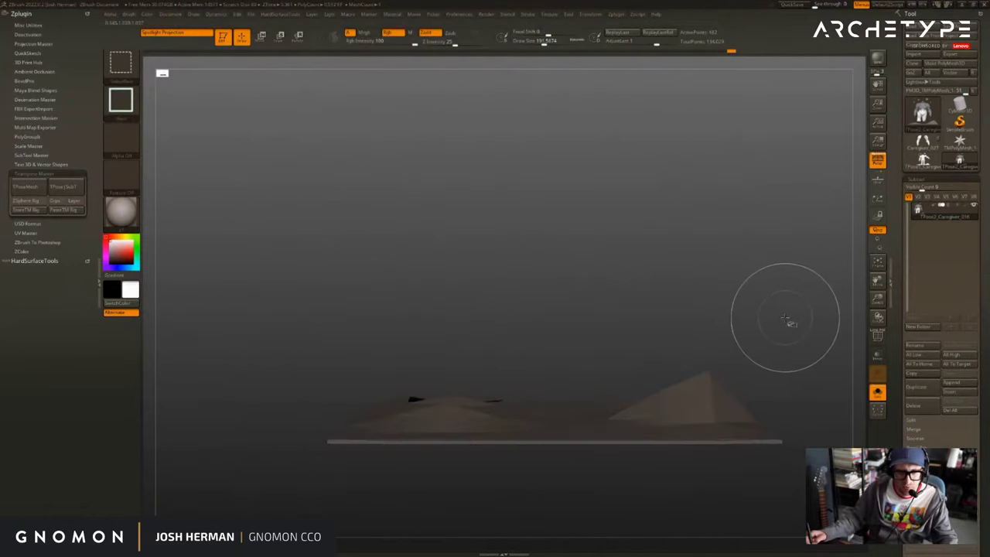
Show all parts and move the character and spheres down onto the masked ground base with Transpose.
{"action": "left_click", "coordinate": [789, 325], "text": "ctrl+shift"}
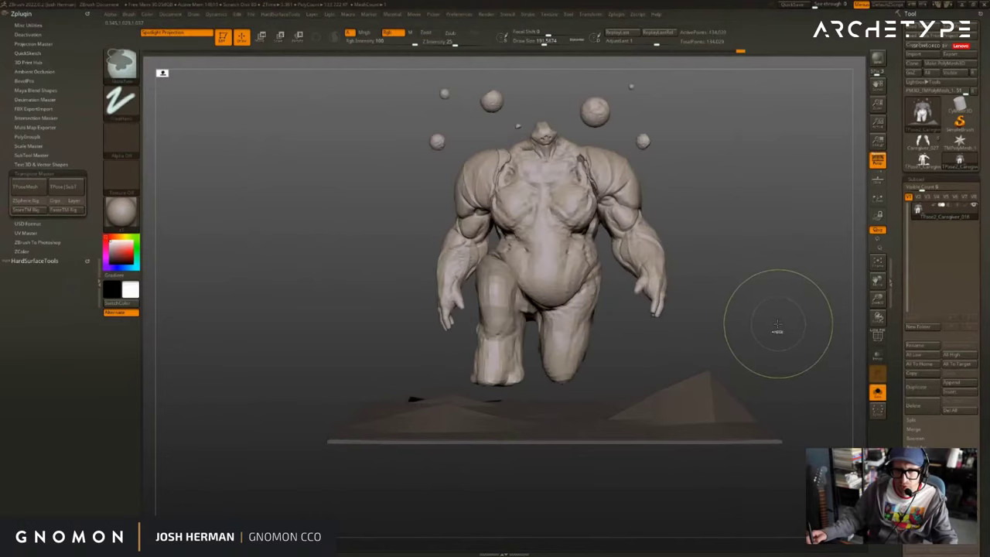
{"action": "key", "text": "w"}
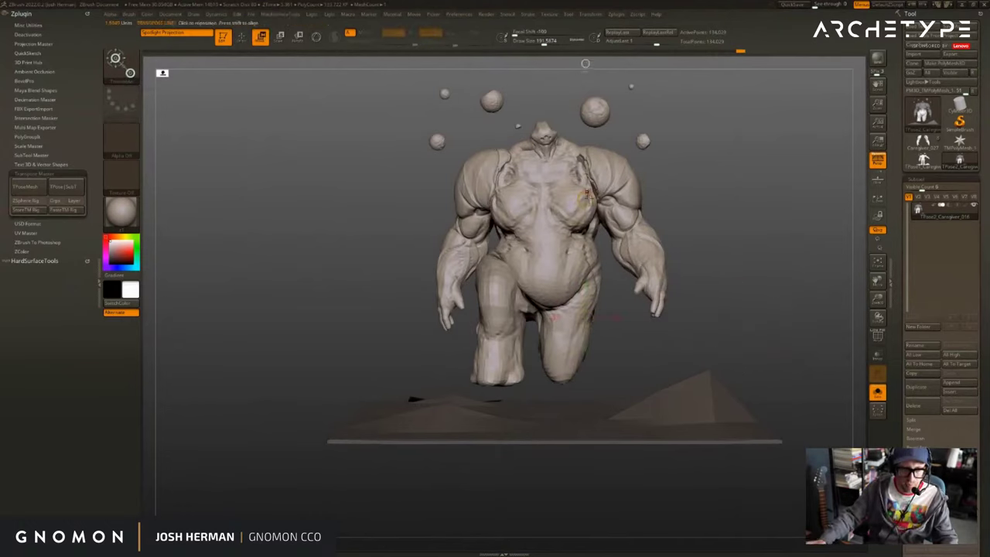
{"action": "left_click_drag", "start_coordinate": [587, 195], "coordinate": [587, 232]}
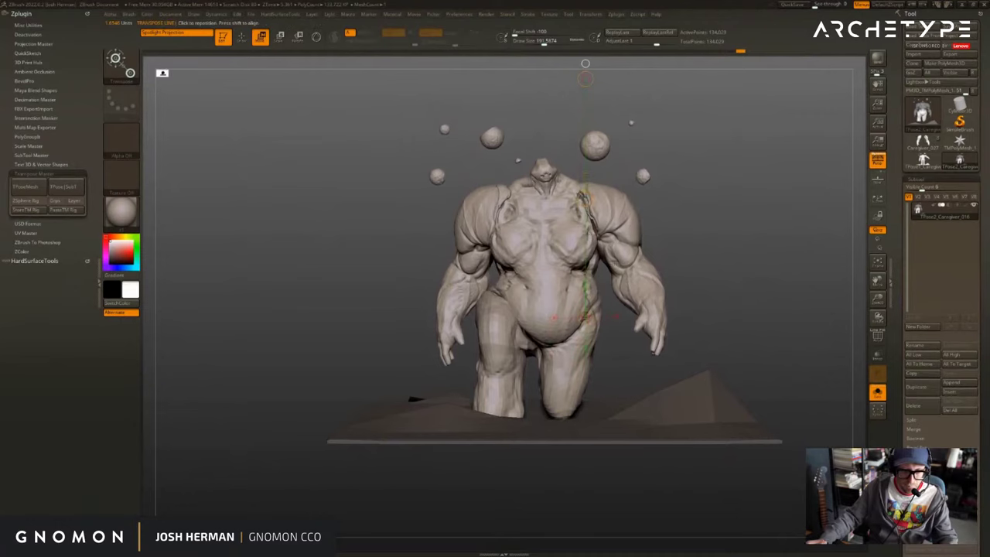
Clear the mask, isolate the ground base, mask it completely, and show all parts again.
{"action": "mouse_move", "coordinate": [594, 375]}
{"action": "left_mouse_down", "text": "alt"}
{"action": "mouse_move", "coordinate": [584, 286]}
{"action": "mouse_move", "coordinate": [590, 366]}
{"action": "left_mouse_up", "text": "alt"}
{"action": "left_click_drag", "start_coordinate": [563, 457], "coordinate": [575, 468], "text": "ctrl"}
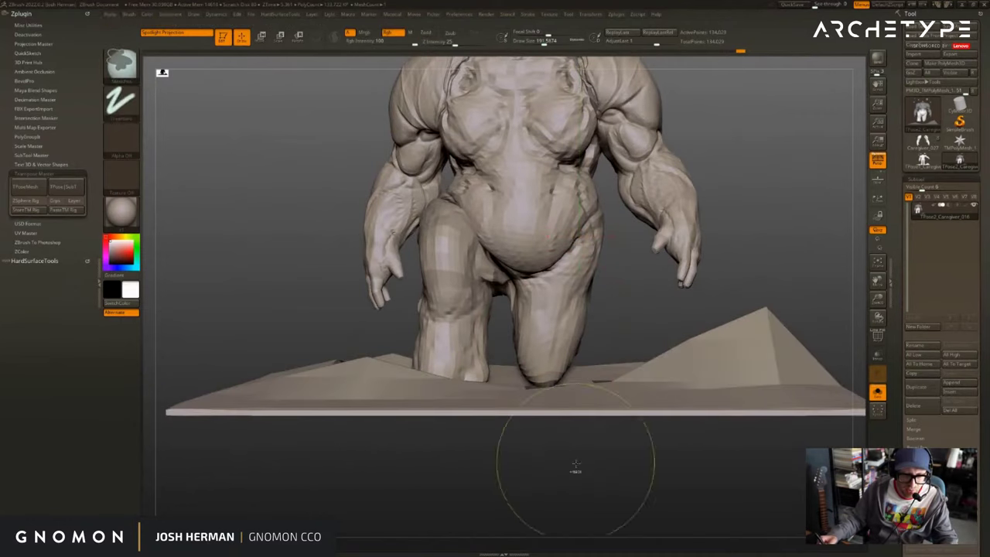
{"action": "key", "text": "q"}
{"action": "left_click", "coordinate": [648, 386], "text": "ctrl+shift"}
{"action": "left_click_drag", "start_coordinate": [832, 276], "coordinate": [220, 462], "text": "ctrl"}
{"action": "left_click", "coordinate": [544, 465], "text": "ctrl+shift"}
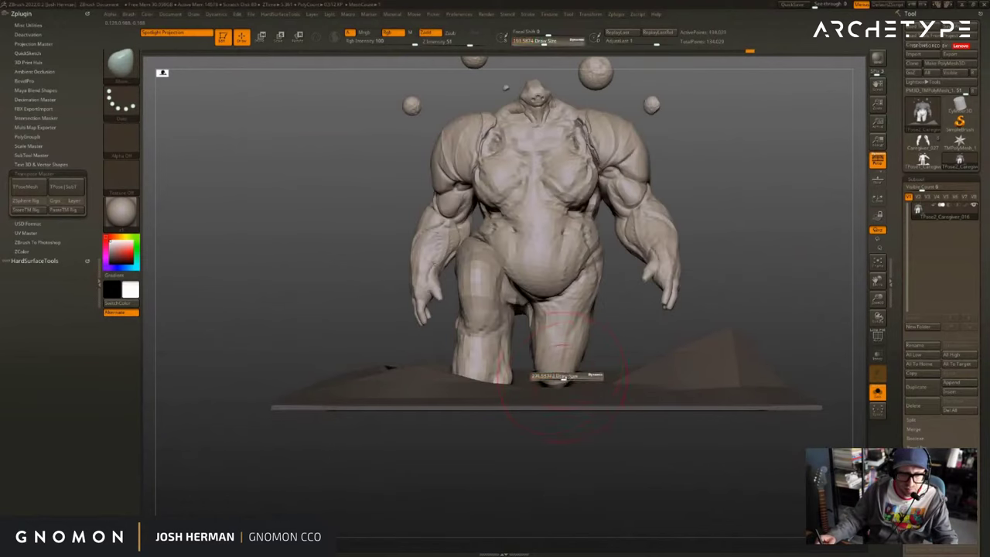
Mask the raised right leg, shift the kneeling left leg outward with the Move brush, and clear the mask.
{"action": "left_click_drag", "start_coordinate": [564, 377], "coordinate": [571, 378]}
{"action": "left_click_drag", "start_coordinate": [425, 451], "coordinate": [521, 174], "text": "ctrl"}
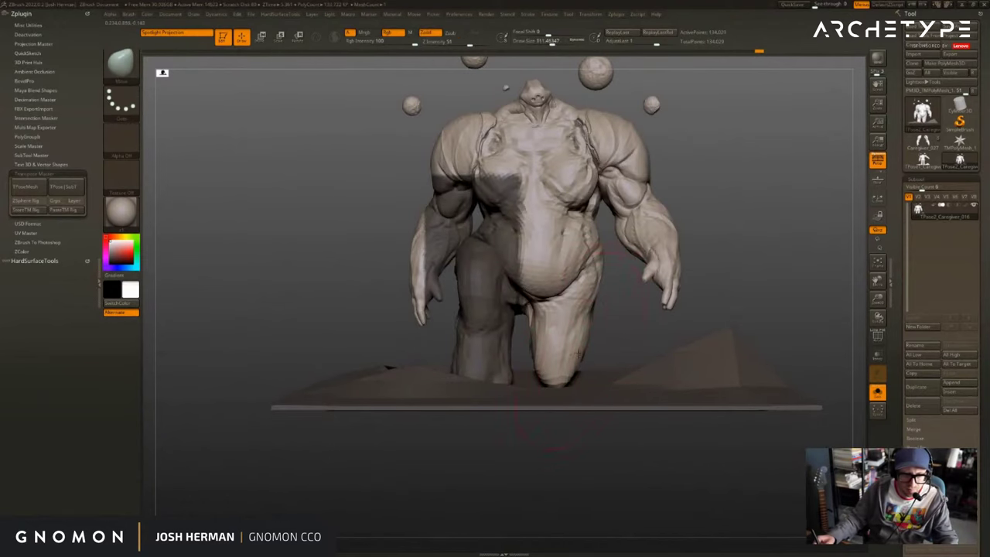
{"action": "left_click_drag", "start_coordinate": [563, 386], "coordinate": [599, 375]}
{"action": "left_click", "coordinate": [575, 386], "text": "ctrl"}
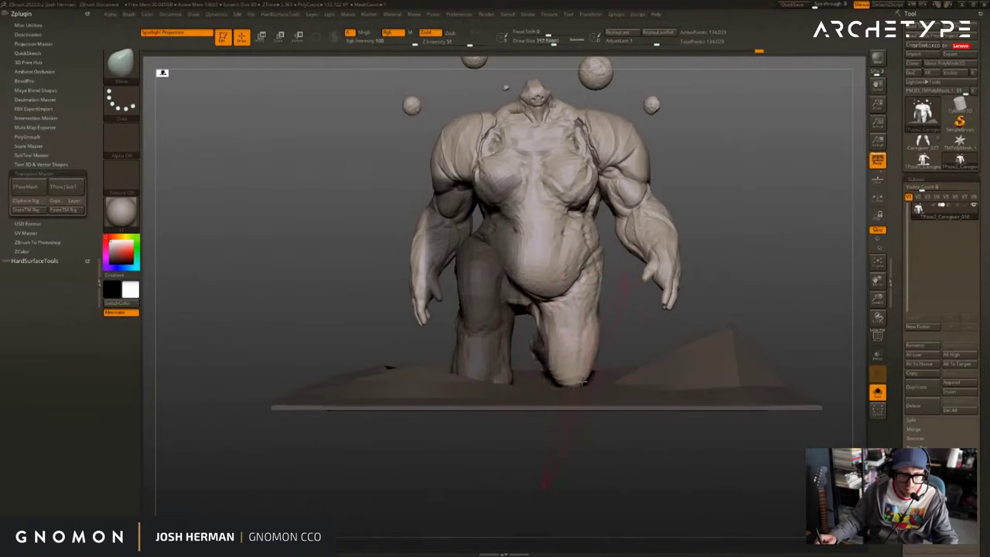
{"action": "left_click_drag", "start_coordinate": [600, 443], "coordinate": [517, 449]}
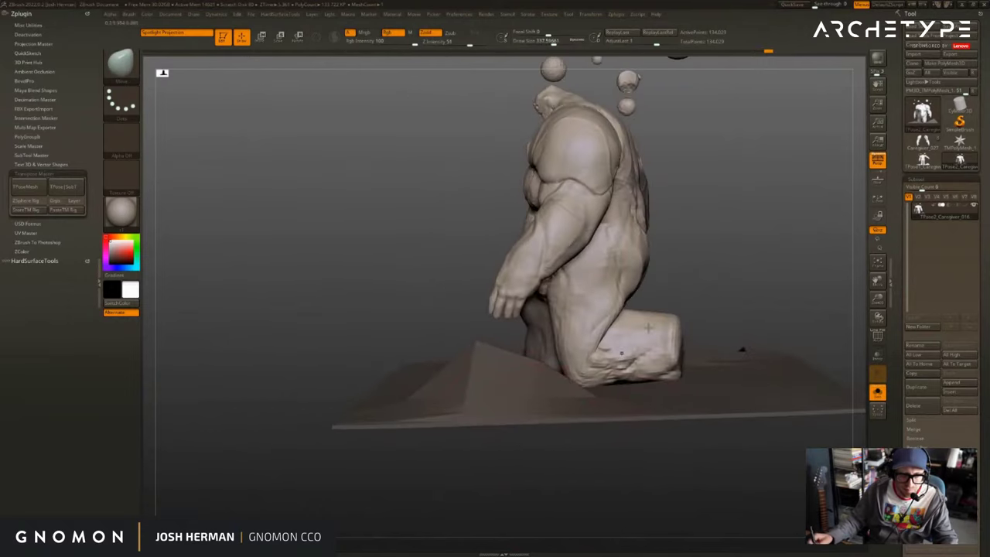
{"action": "left_click_drag", "start_coordinate": [741, 347], "coordinate": [733, 283]}
Mask the rest of the body so that only the left forearm and hand can be posed.
{"action": "key", "text": "r"}
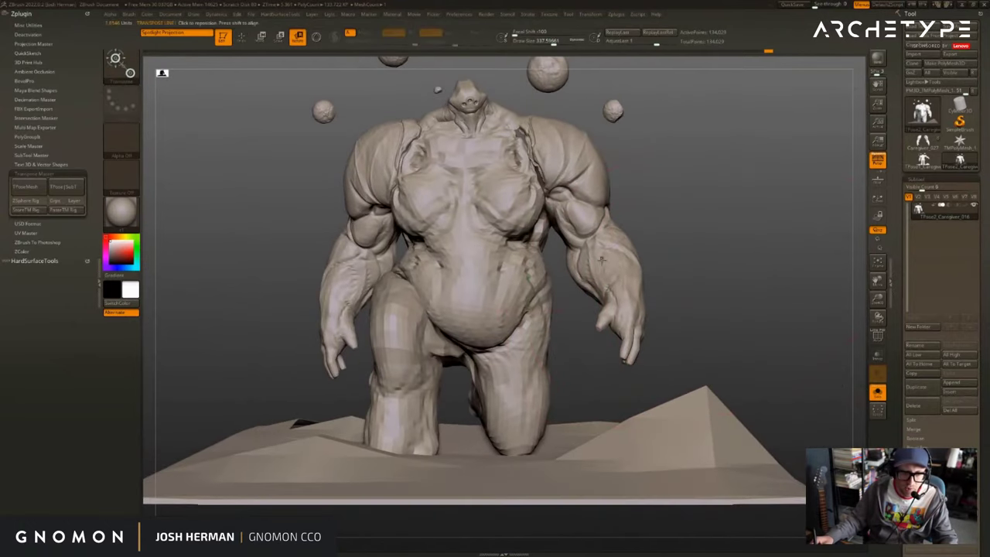
{"action": "left_click_drag", "start_coordinate": [602, 256], "coordinate": [618, 293], "text": "ctrl"}
{"action": "key", "text": "q"}
{"action": "mouse_move", "coordinate": [688, 292]}
{"action": "left_mouse_down"}
{"action": "mouse_move", "coordinate": [608, 287]}
{"action": "mouse_move", "coordinate": [622, 283]}
{"action": "left_mouse_up"}
{"action": "left_click", "coordinate": [766, 281], "text": "ctrl"}
{"action": "key", "text": "w"}
{"action": "key", "text": "s"}
{"action": "left_click_drag", "start_coordinate": [630, 287], "coordinate": [630, 289]}
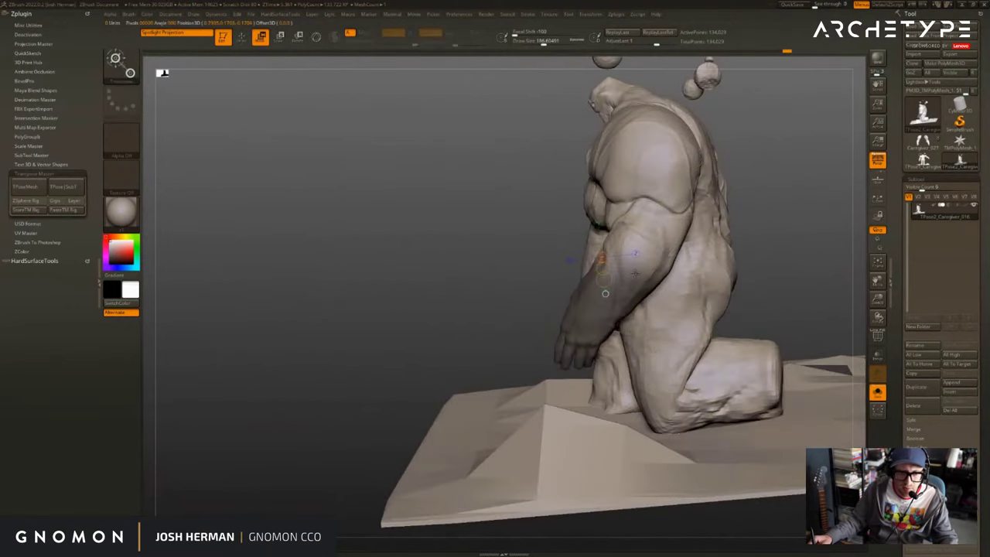
{"action": "left_click", "coordinate": [762, 282], "text": "ctrl"}
{"action": "left_click_drag", "start_coordinate": [762, 282], "coordinate": [831, 284]}
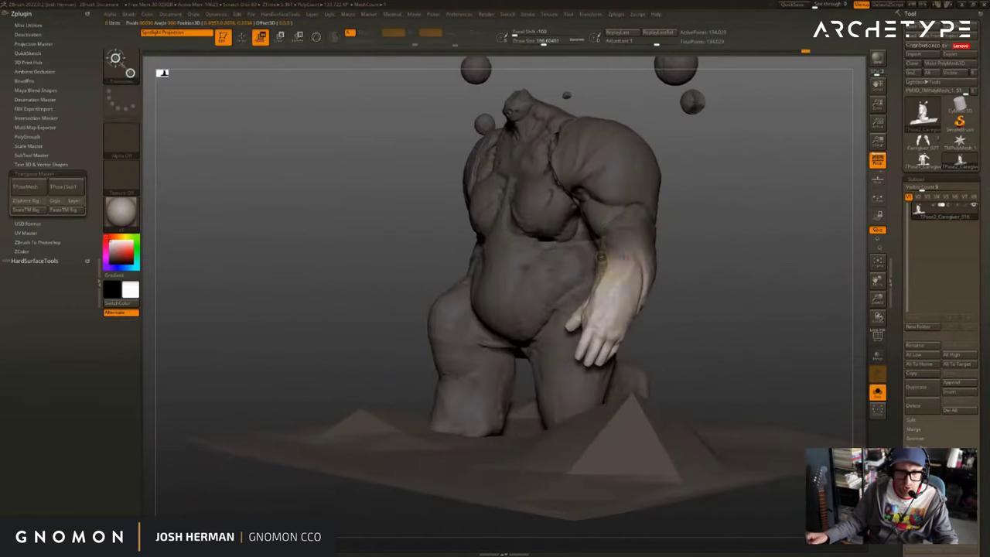
Try to rotate the left forearm outward with the palm up using Transpose, and undo the attempt.
{"action": "left_click_drag", "start_coordinate": [667, 277], "coordinate": [565, 277]}
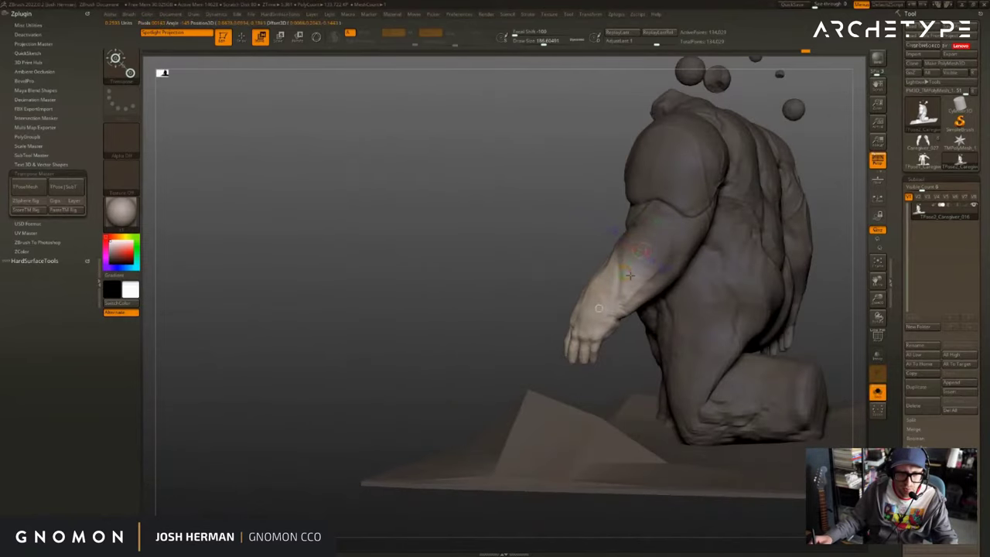
{"action": "mouse_move", "coordinate": [604, 308]}
{"action": "left_mouse_down"}
{"action": "mouse_move", "coordinate": [591, 297]}
{"action": "mouse_move", "coordinate": [668, 305]}
{"action": "left_mouse_up"}
{"action": "key", "text": "ctrl+z"}
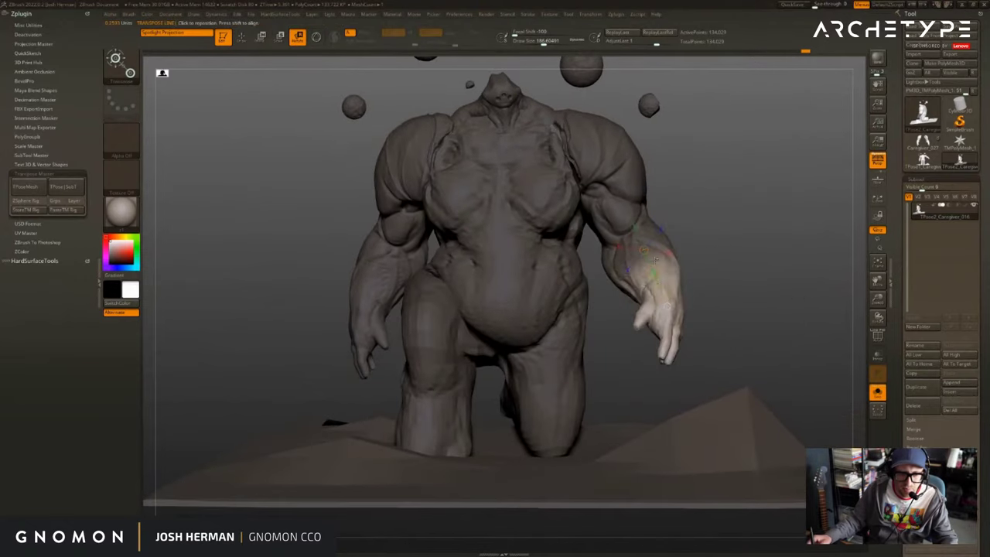
{"action": "left_click_drag", "start_coordinate": [641, 260], "coordinate": [650, 278]}
{"action": "key", "text": "q"}
{"action": "key", "text": "ctrl"}
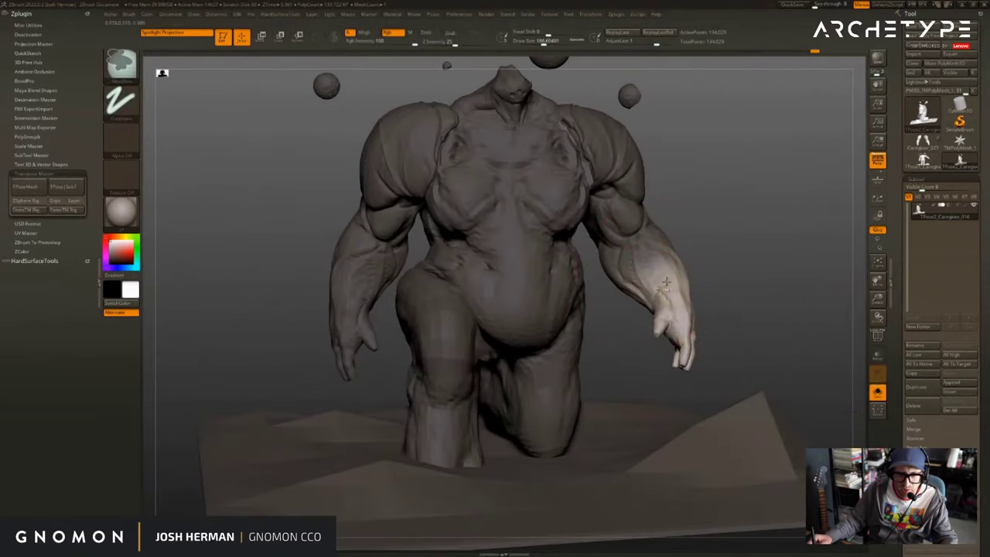
{"action": "key", "text": "ctrl+i"}
{"action": "key", "text": "w"}
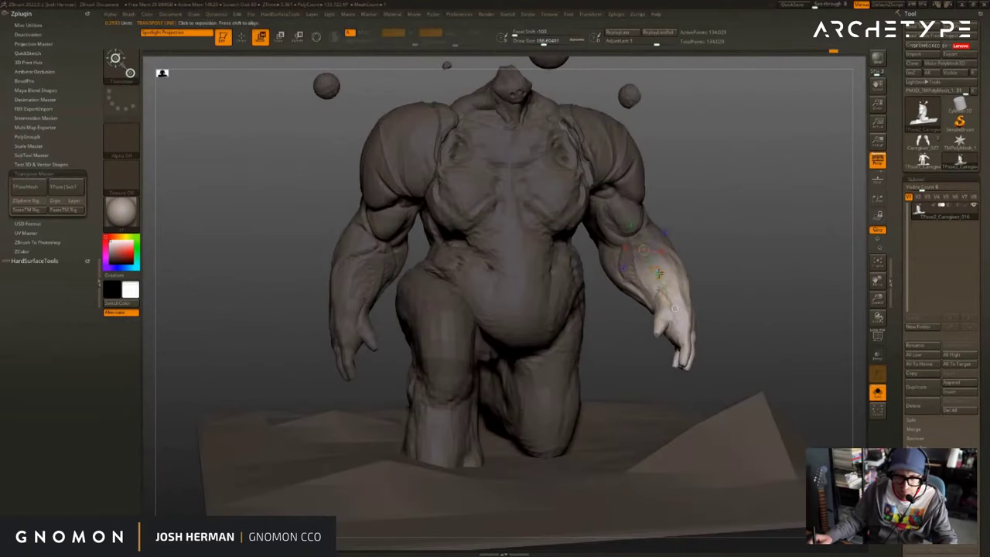
{"action": "left_click_drag", "start_coordinate": [656, 273], "coordinate": [677, 262]}
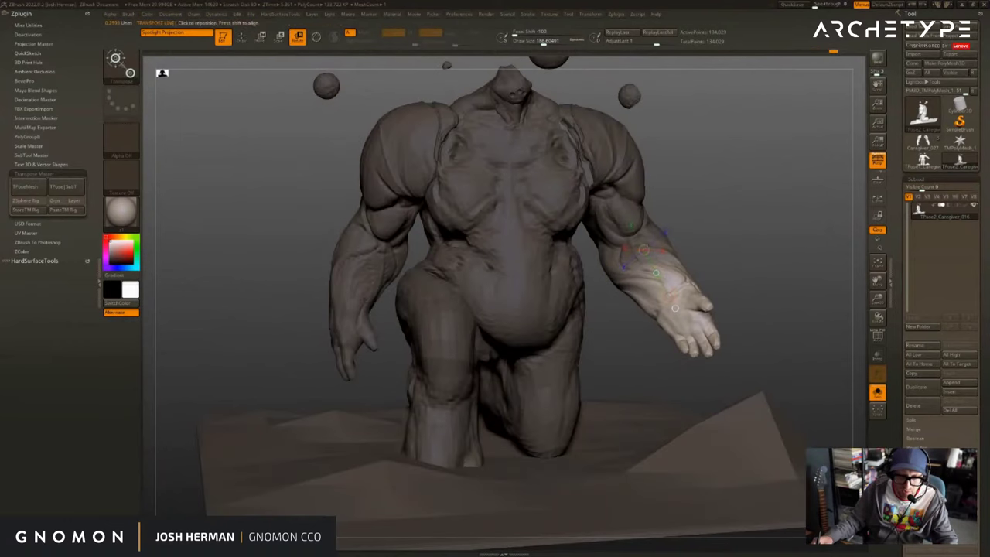
{"action": "key", "text": "ctrl+z"}
Invert the mask onto the left forearm, refine its falloff toward the elbow, and invert it back.
{"action": "key", "text": "ctrl+i"}
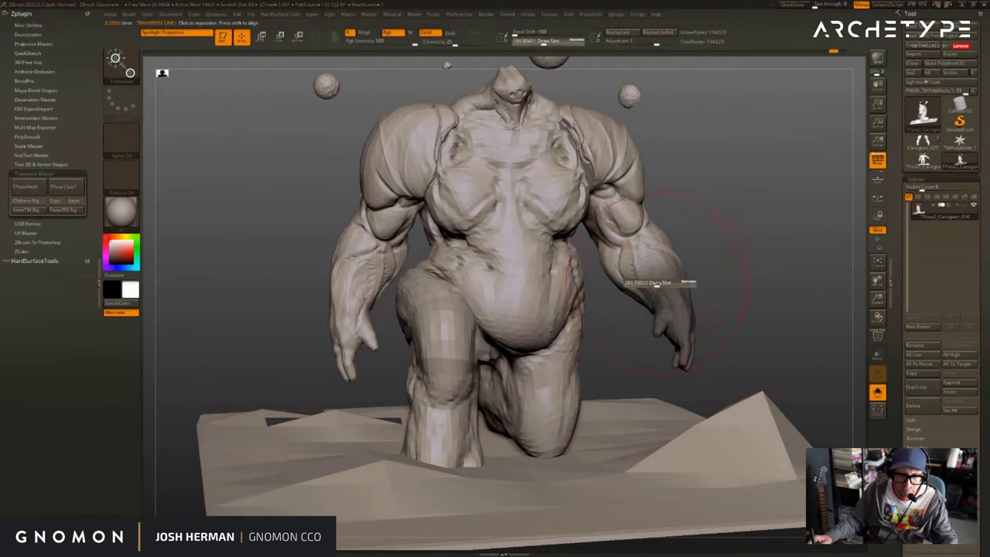
{"action": "key", "text": "q"}
{"action": "key", "text": "w"}
{"action": "left_click_drag", "start_coordinate": [597, 345], "coordinate": [445, 321]}
{"action": "key", "text": "q"}
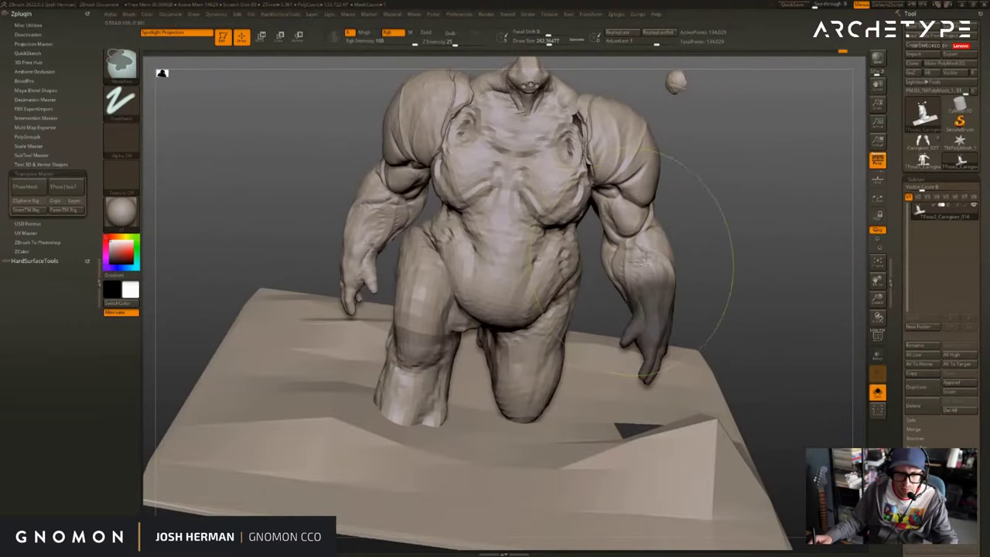
{"action": "key", "text": "w"}
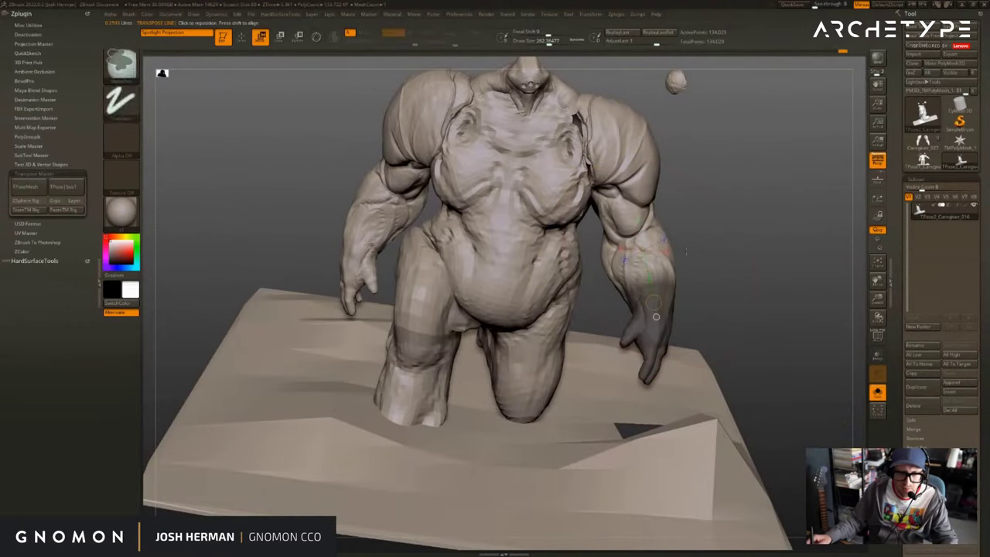
{"action": "key", "text": "q"}
{"action": "key", "text": "bracketleft"}
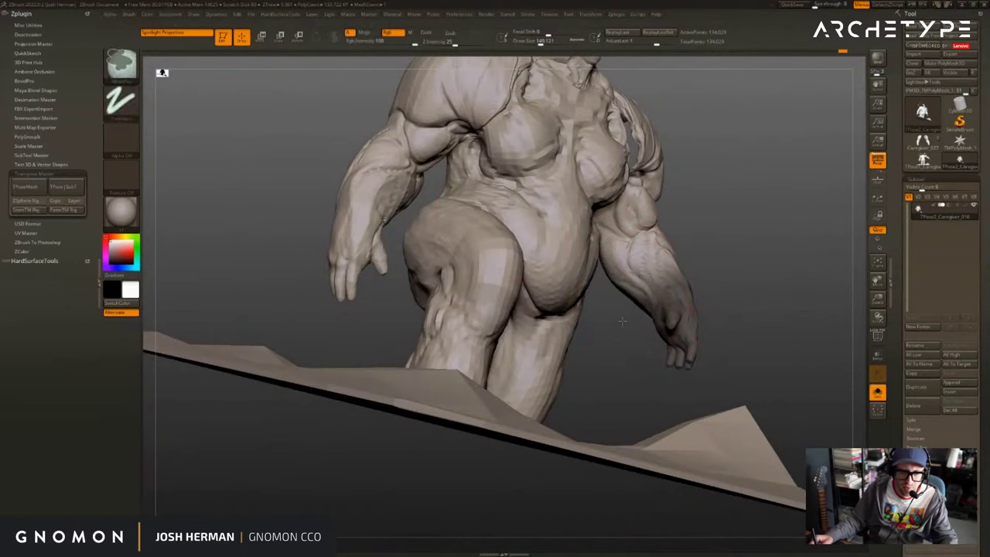
{"action": "key", "text": "w"}
{"action": "mouse_move", "coordinate": [623, 322]}
{"action": "right_mouse_down"}
{"action": "mouse_move", "coordinate": [675, 293]}
{"action": "mouse_move", "coordinate": [697, 314]}
{"action": "mouse_move", "coordinate": [640, 314]}
{"action": "mouse_move", "coordinate": [585, 291]}
{"action": "right_mouse_up"}
{"action": "key", "text": "ctrl+i"}
Rotate the left forearm outward with Transpose so the palm opens forward, and clear the mask.
{"action": "key", "text": "r"}
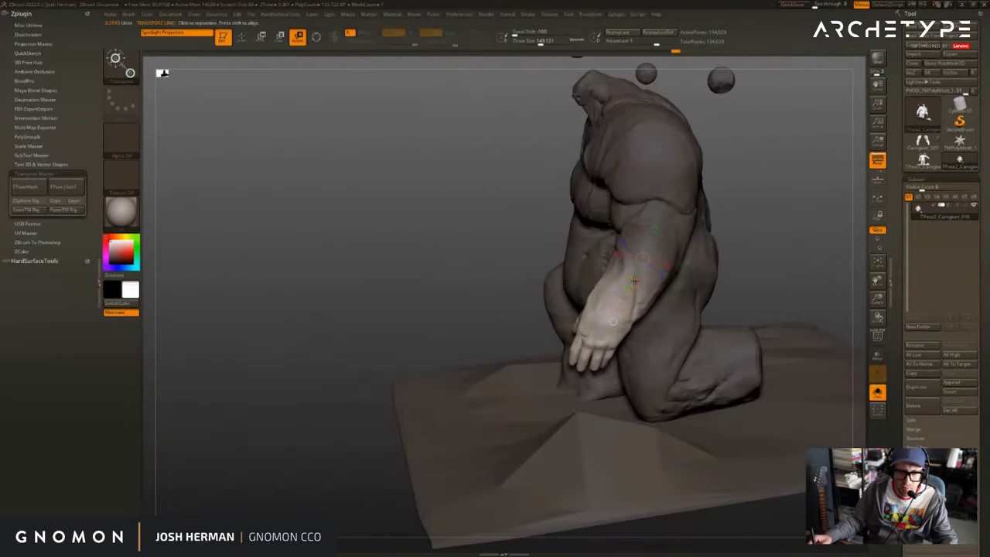
{"action": "left_click_drag", "start_coordinate": [635, 281], "coordinate": [667, 259]}
{"action": "right_click_drag", "start_coordinate": [700, 249], "coordinate": [758, 239]}
{"action": "left_click_drag", "start_coordinate": [758, 240], "coordinate": [770, 251], "text": "ctrl"}
{"action": "right_click_drag", "start_coordinate": [770, 252], "coordinate": [749, 246]}
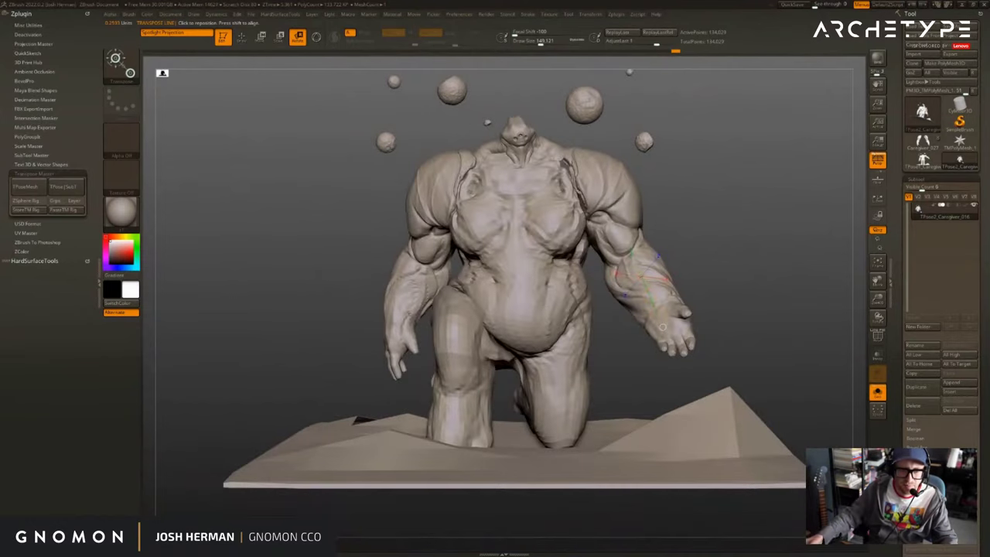
Mask everything except the whole left arm.
{"action": "right_click_drag", "start_coordinate": [663, 327], "coordinate": [670, 298], "text": "ctrl"}
{"action": "right_click_drag", "start_coordinate": [689, 193], "coordinate": [748, 198]}
{"action": "left_click", "coordinate": [680, 336], "text": "ctrl"}
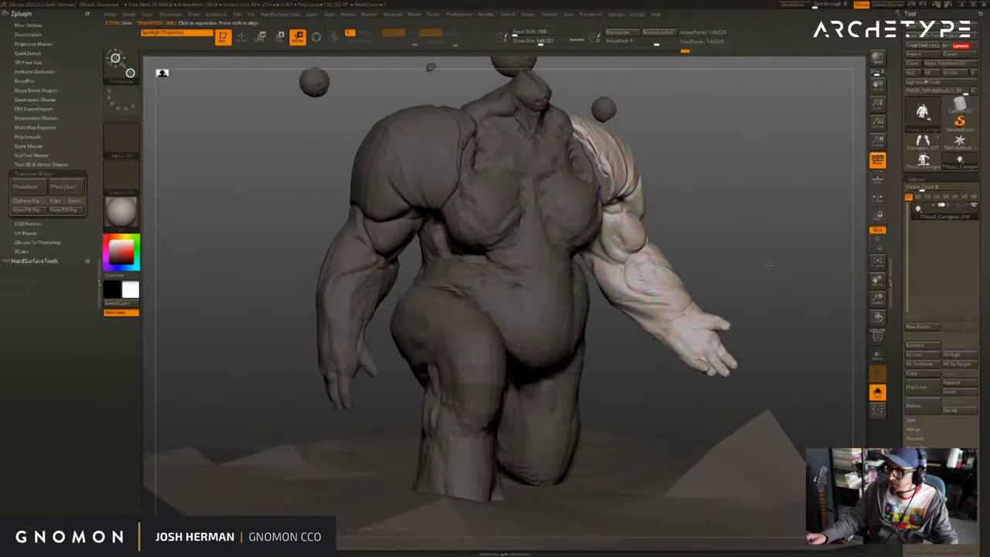
{"action": "right_click_drag", "start_coordinate": [752, 238], "coordinate": [762, 274]}
Adjust the left shoulder where it meets the chest with the Move brush.
{"action": "key", "text": "q"}
{"action": "key", "text": "s"}
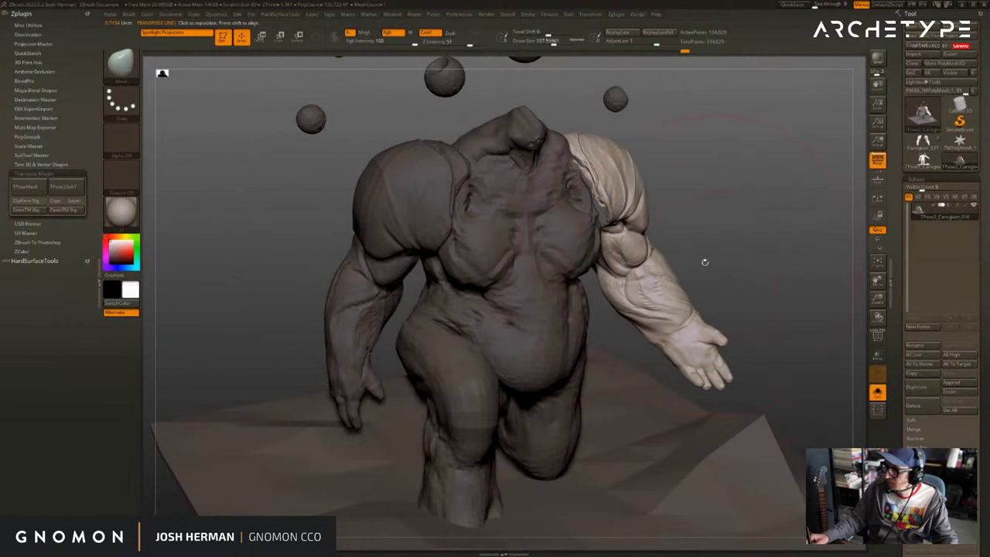
{"action": "left_click_drag", "start_coordinate": [611, 197], "coordinate": [619, 204]}
{"action": "right_click_drag", "start_coordinate": [708, 190], "coordinate": [728, 195]}
{"action": "mouse_move", "coordinate": [728, 195]}
{"action": "left_mouse_down"}
{"action": "mouse_move", "coordinate": [607, 195]}
{"action": "mouse_move", "coordinate": [694, 192]}
{"action": "mouse_move", "coordinate": [612, 171]}
{"action": "left_mouse_up"}
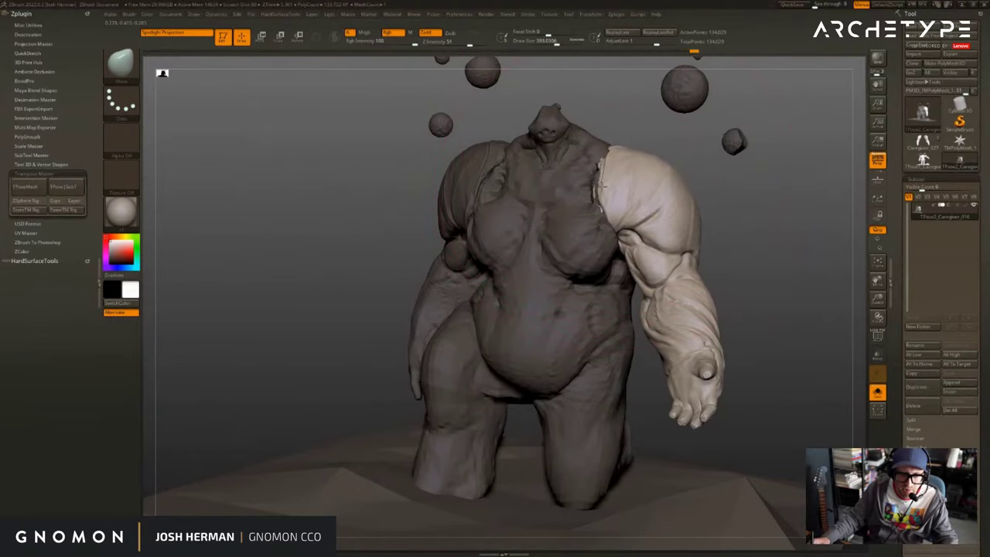
{"action": "left_click_drag", "start_coordinate": [721, 211], "coordinate": [692, 219]}
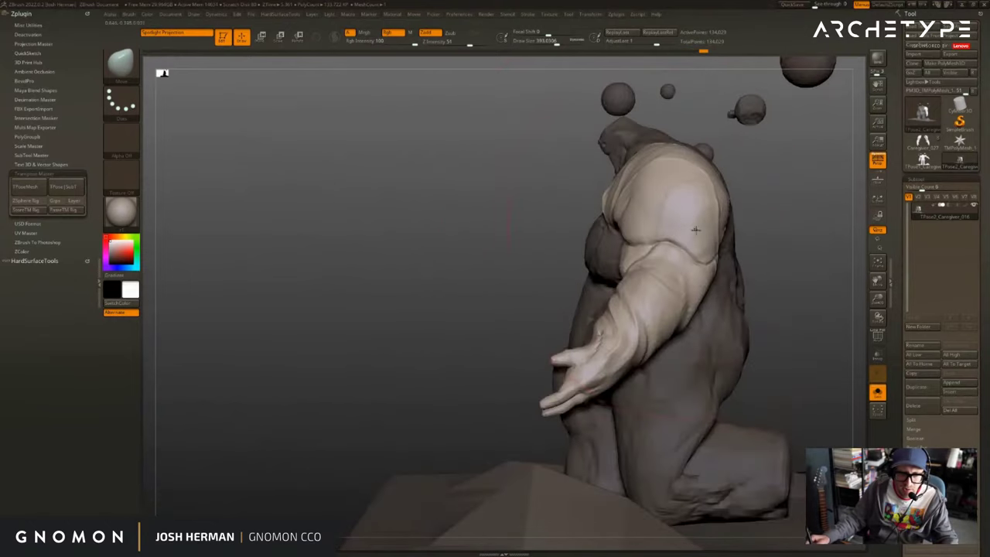
Mask the left upper arm, adjust the forearm's bend at the elbow with Transpose, and clear the mask.
{"action": "key", "text": "r"}
{"action": "right_click_drag", "start_coordinate": [708, 249], "coordinate": [677, 277]}
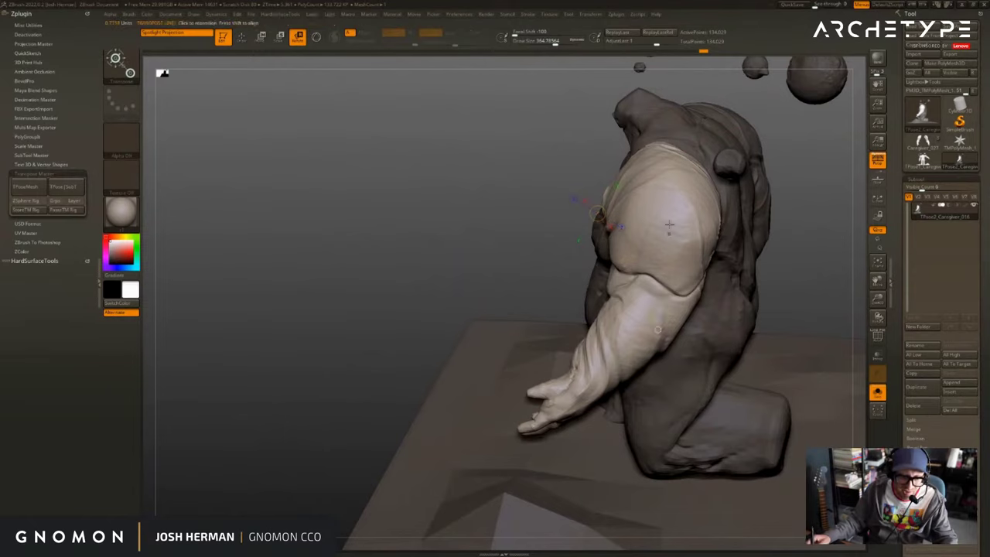
{"action": "left_click_drag", "start_coordinate": [658, 259], "coordinate": [612, 396], "text": "ctrl"}
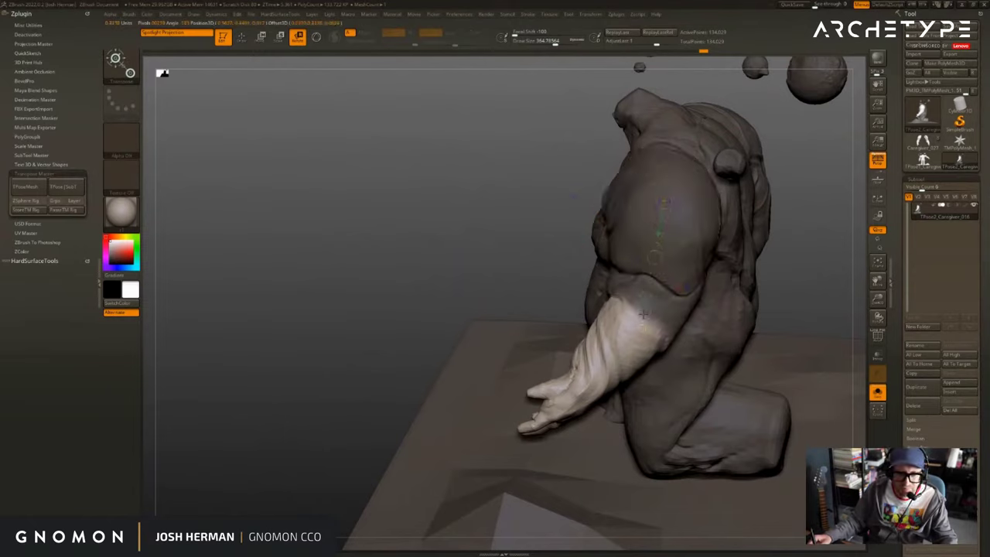
{"action": "left_click_drag", "start_coordinate": [643, 320], "coordinate": [635, 314]}
{"action": "left_click_drag", "start_coordinate": [541, 298], "coordinate": [762, 282]}
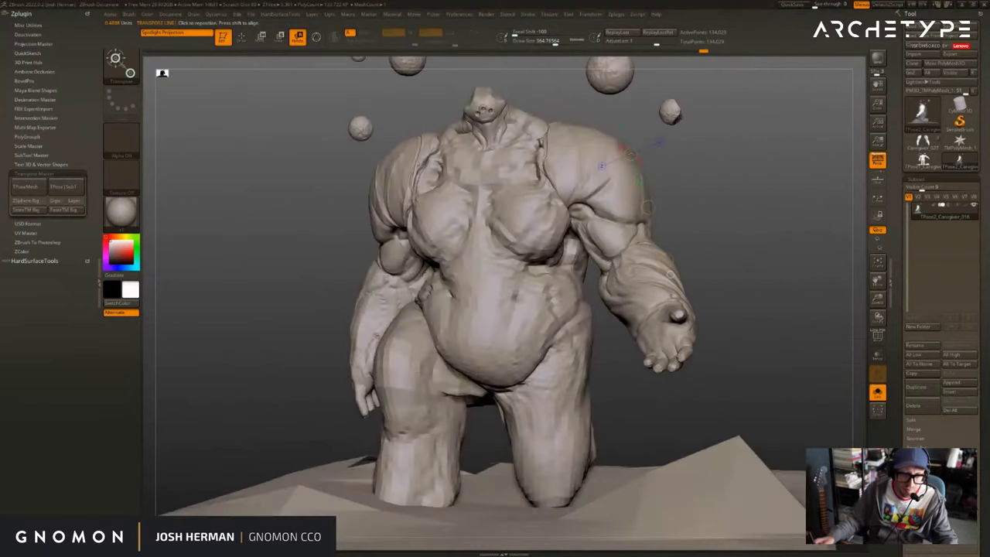
Mask everything except the right arm and rotate it forward toward the raised knee with Transpose.
{"action": "left_click", "coordinate": [377, 296], "text": "ctrl"}
{"action": "left_click_drag", "start_coordinate": [724, 132], "coordinate": [511, 371], "text": "ctrl"}
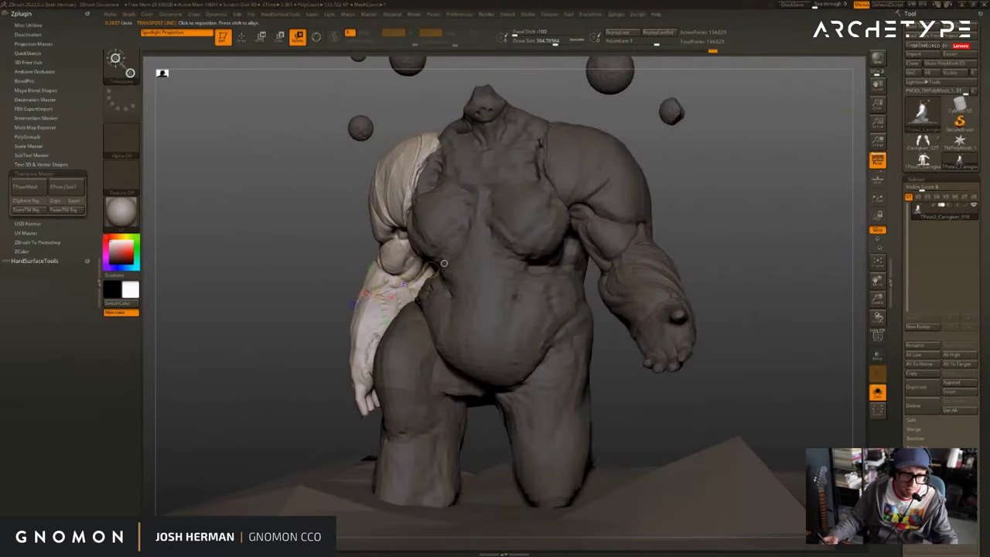
{"action": "right_click_drag", "start_coordinate": [383, 203], "coordinate": [419, 199]}
{"action": "right_click_drag", "start_coordinate": [340, 197], "coordinate": [393, 213]}
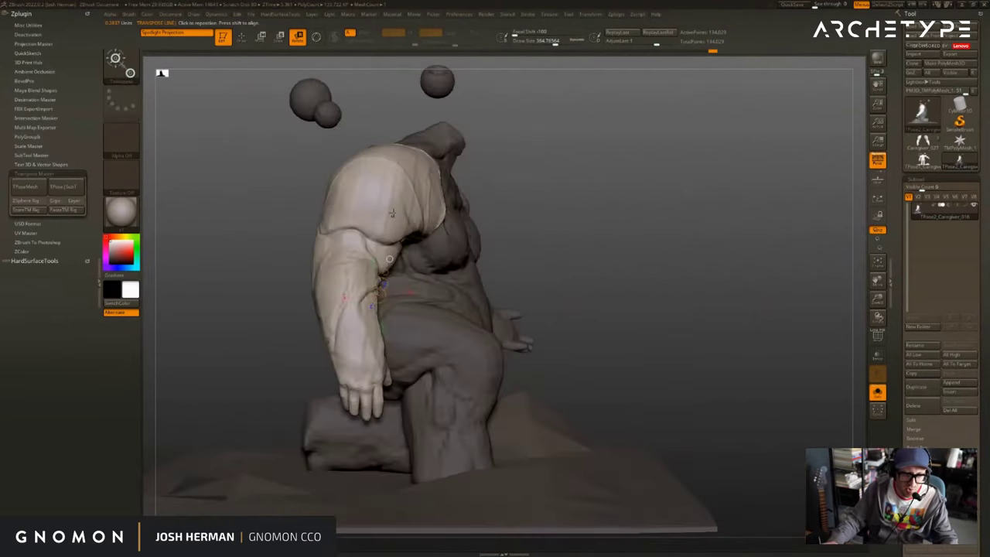
{"action": "left_click_drag", "start_coordinate": [306, 329], "coordinate": [362, 346]}
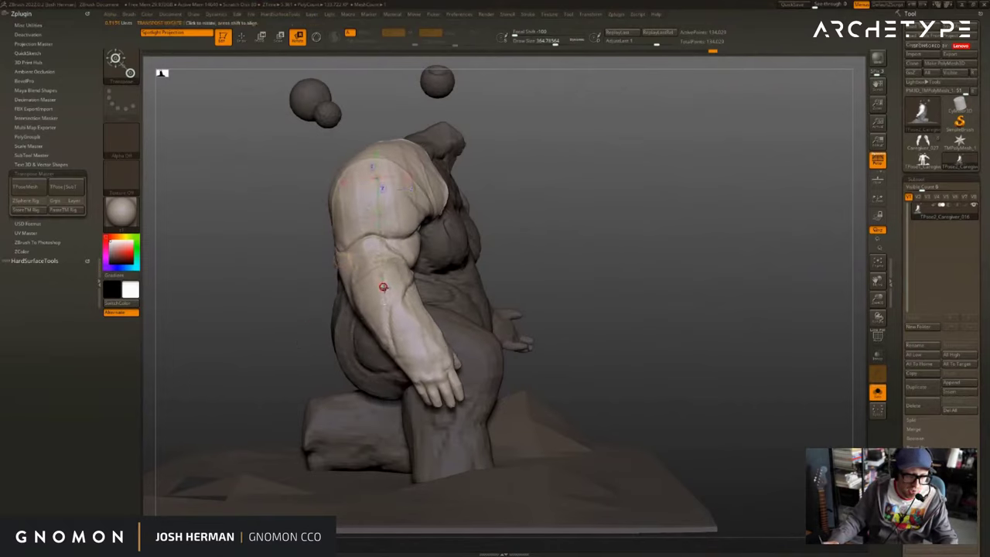
{"action": "left_click_drag", "start_coordinate": [383, 287], "coordinate": [384, 284]}
{"action": "key", "text": "ctrl+z"}
Extend the mask over the right upper arm so that only the right forearm and hand stay free.
{"action": "mouse_move", "coordinate": [524, 123]}
{"action": "left_mouse_down", "text": "ctrl"}
{"action": "mouse_move", "coordinate": [363, 208]}
{"action": "mouse_move", "coordinate": [284, 271]}
{"action": "left_mouse_up", "text": "ctrl"}
{"action": "right_click_drag", "start_coordinate": [286, 272], "coordinate": [362, 269]}
{"action": "key", "text": "q"}
{"action": "key", "text": "s"}
{"action": "left_click", "coordinate": [352, 273]}
{"action": "left_click_drag", "start_coordinate": [333, 279], "coordinate": [328, 299], "text": "ctrl"}
{"action": "key", "text": "w"}
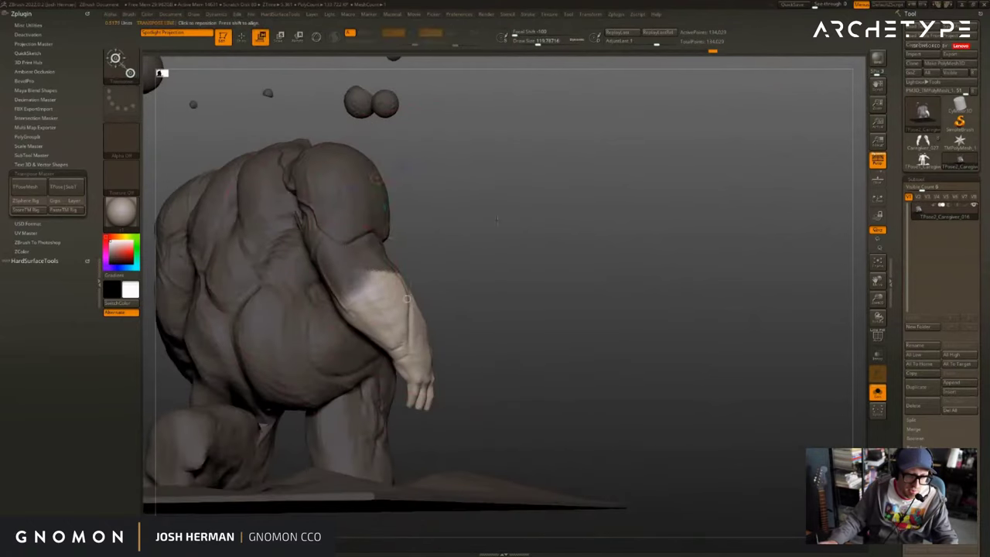
{"action": "mouse_move", "coordinate": [497, 220]}
{"action": "left_mouse_down"}
{"action": "mouse_move", "coordinate": [418, 224]}
{"action": "mouse_move", "coordinate": [430, 271]}
{"action": "left_mouse_up"}
{"action": "key", "text": "q"}
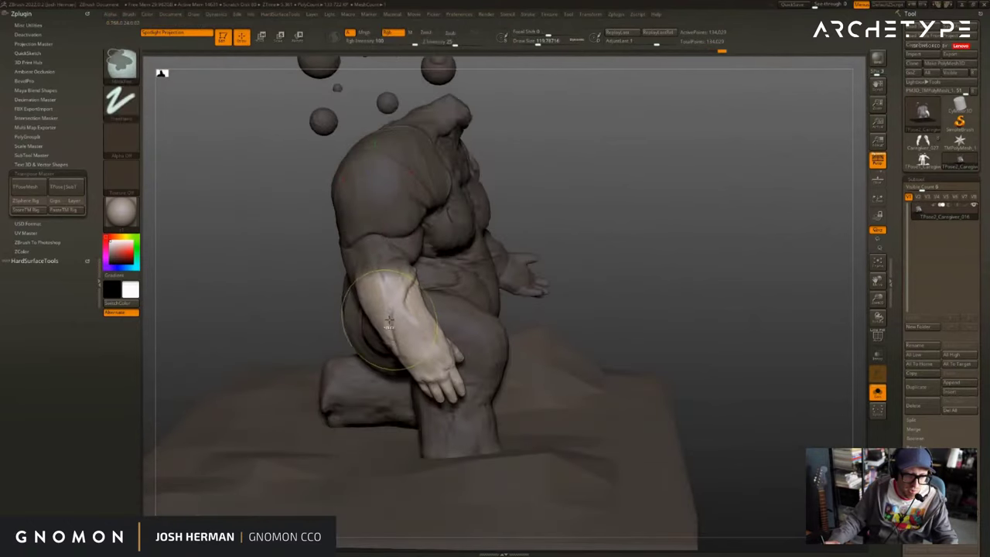
{"action": "key", "text": "w"}
Try to rotate the right forearm at the elbow with Transpose, and undo the attempt.
{"action": "right_click_drag", "start_coordinate": [385, 320], "coordinate": [352, 320]}
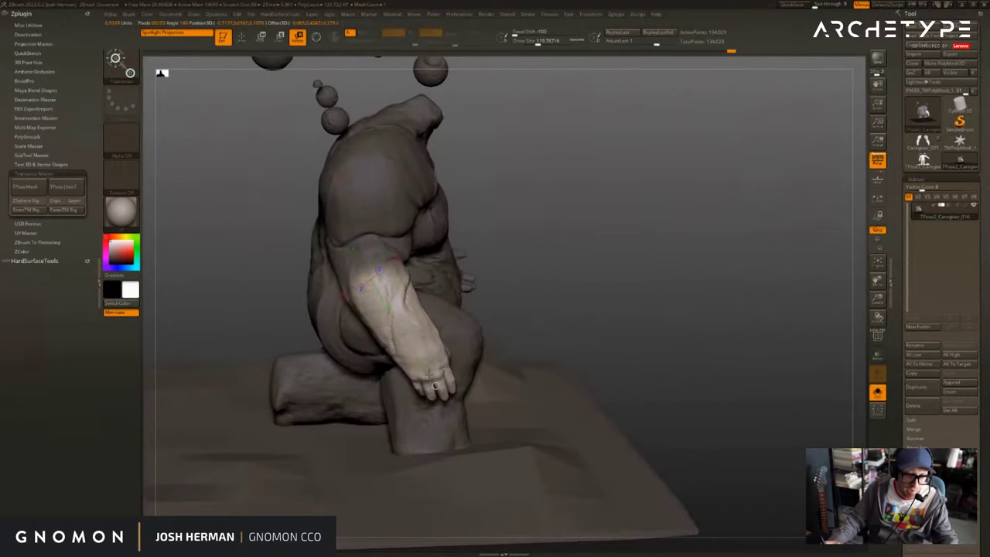
{"action": "left_click_drag", "start_coordinate": [592, 311], "coordinate": [525, 315]}
{"action": "left_click_drag", "start_coordinate": [418, 379], "coordinate": [532, 305]}
{"action": "left_click_drag", "start_coordinate": [373, 319], "coordinate": [301, 309]}
{"action": "key", "text": "ctrl+z"}
{"action": "key", "text": "ctrl+z"}
{"action": "key", "text": "ctrl+z"}
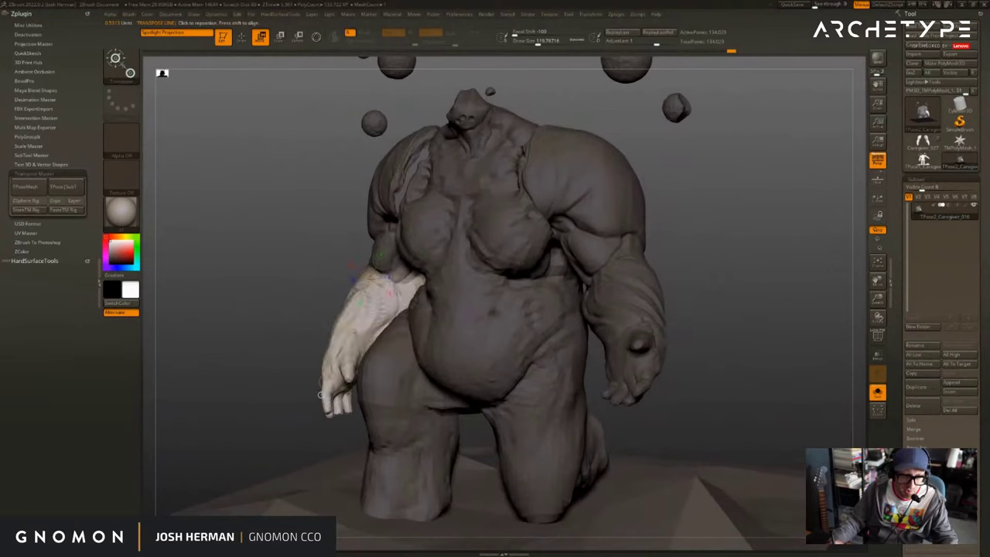
Free the whole right arm from the mask, reposition it with Transpose, and compare it with the previous pose.
{"action": "left_click_drag", "start_coordinate": [429, 187], "coordinate": [579, 196], "text": "ctrl"}
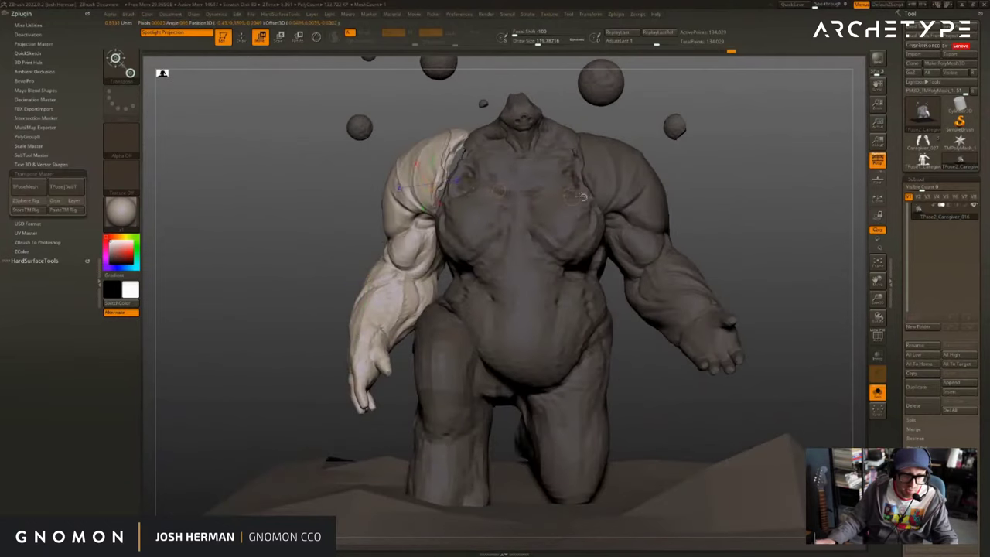
{"action": "key", "text": "ctrl+z"}
{"action": "key", "text": "ctrl+z"}
{"action": "key", "text": "ctrl+z"}
{"action": "key", "text": "ctrl+shift+z"}
{"action": "key", "text": "ctrl+shift+z"}
{"action": "key", "text": "ctrl+shift+z"}
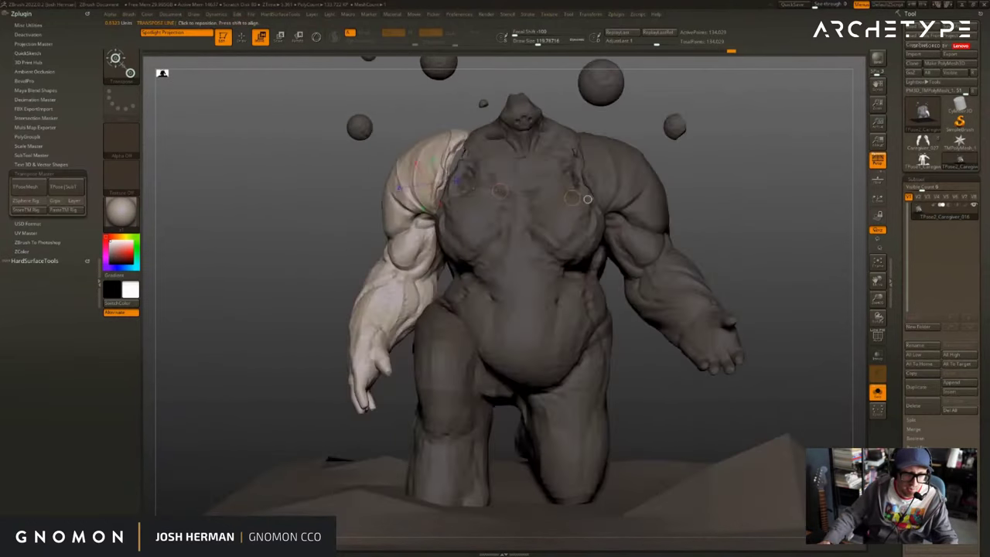
Shift the free right arm forward at the shoulder with Transpose.
{"action": "left_click_drag", "start_coordinate": [437, 100], "coordinate": [534, 102], "text": "shift"}
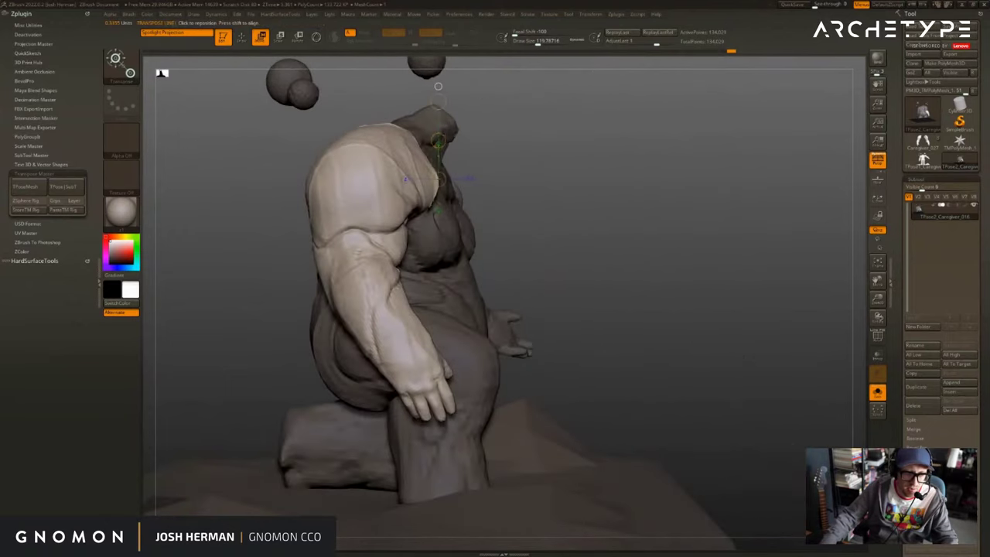
{"action": "left_click_drag", "start_coordinate": [392, 135], "coordinate": [476, 132]}
{"action": "mouse_move", "coordinate": [595, 124]}
{"action": "left_mouse_down"}
{"action": "mouse_move", "coordinate": [473, 116]}
{"action": "mouse_move", "coordinate": [595, 99]}
{"action": "left_mouse_up"}
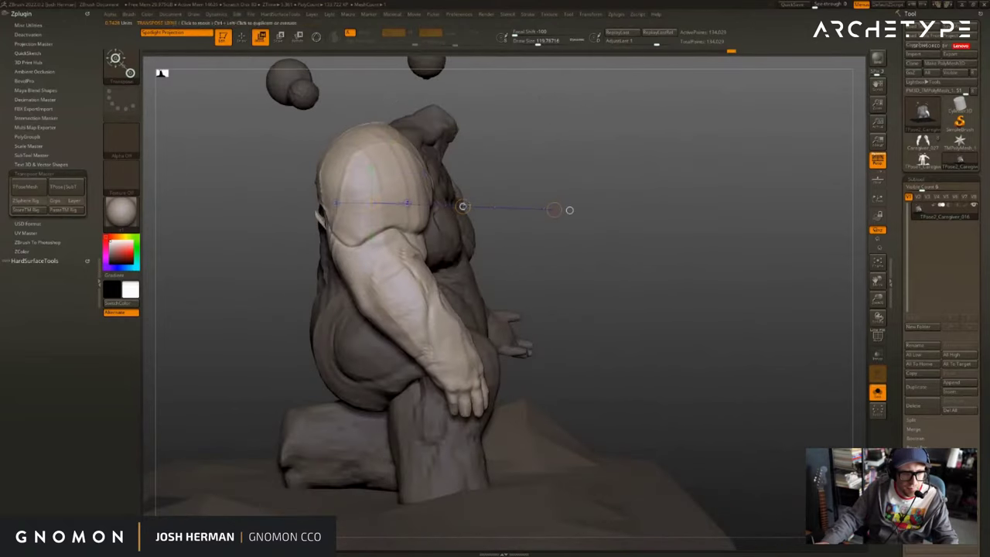
{"action": "mouse_move", "coordinate": [463, 206]}
{"action": "left_mouse_down"}
{"action": "mouse_move", "coordinate": [421, 241]}
{"action": "mouse_move", "coordinate": [293, 286]}
{"action": "left_mouse_up"}
Extend the mask over the right shoulder and upper arm down to the elbow, leaving only the forearm and hand free.
{"action": "key", "text": "q"}
{"action": "mouse_move", "coordinate": [283, 145]}
{"action": "left_mouse_down", "text": "ctrl"}
{"action": "mouse_move", "coordinate": [418, 256]}
{"action": "mouse_move", "coordinate": [522, 223]}
{"action": "left_mouse_up", "text": "ctrl"}
{"action": "left_click_drag", "start_coordinate": [441, 236], "coordinate": [619, 245]}
{"action": "key", "text": "["}
{"action": "left_click_drag", "start_coordinate": [364, 249], "coordinate": [377, 251], "text": "ctrl"}
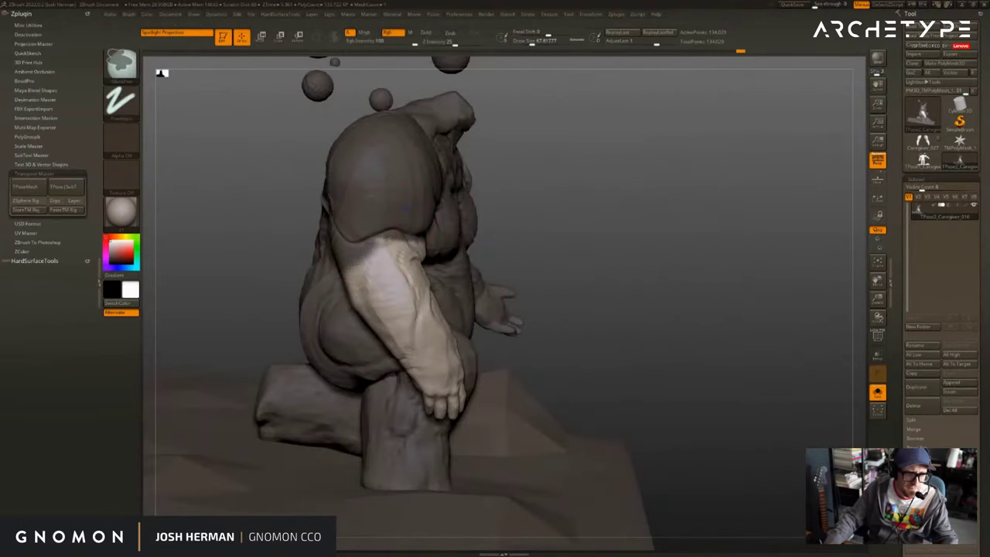
{"action": "left_click_drag", "start_coordinate": [271, 218], "coordinate": [403, 221]}
{"action": "left_click_drag", "start_coordinate": [319, 267], "coordinate": [293, 234], "text": "ctrl"}
{"action": "key", "text": "w"}
{"action": "key", "text": "q"}
{"action": "left_click_drag", "start_coordinate": [774, 309], "coordinate": [395, 323]}
{"action": "left_click_drag", "start_coordinate": [450, 252], "coordinate": [484, 277], "text": "ctrl"}
Bend the right forearm forward and up at the elbow with Transpose Rotate.
{"action": "key", "text": "w"}
{"action": "left_click_drag", "start_coordinate": [356, 335], "coordinate": [286, 331]}
{"action": "left_click_drag", "start_coordinate": [371, 229], "coordinate": [273, 228]}
{"action": "key", "text": "q"}
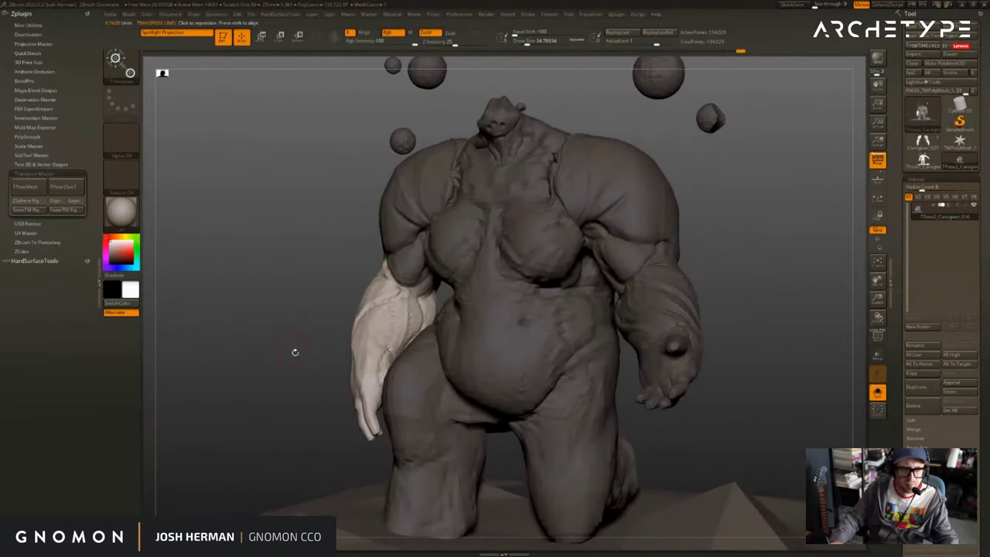
{"action": "mouse_move", "coordinate": [294, 352]}
{"action": "left_mouse_down"}
{"action": "mouse_move", "coordinate": [283, 344]}
{"action": "mouse_move", "coordinate": [306, 342]}
{"action": "left_mouse_up"}
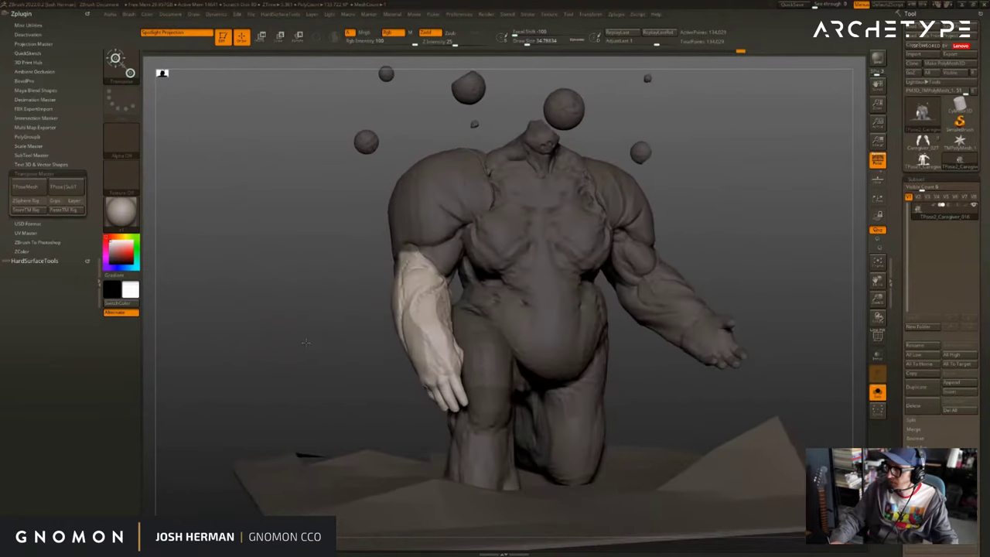
{"action": "right_click_drag", "start_coordinate": [305, 341], "coordinate": [305, 352]}
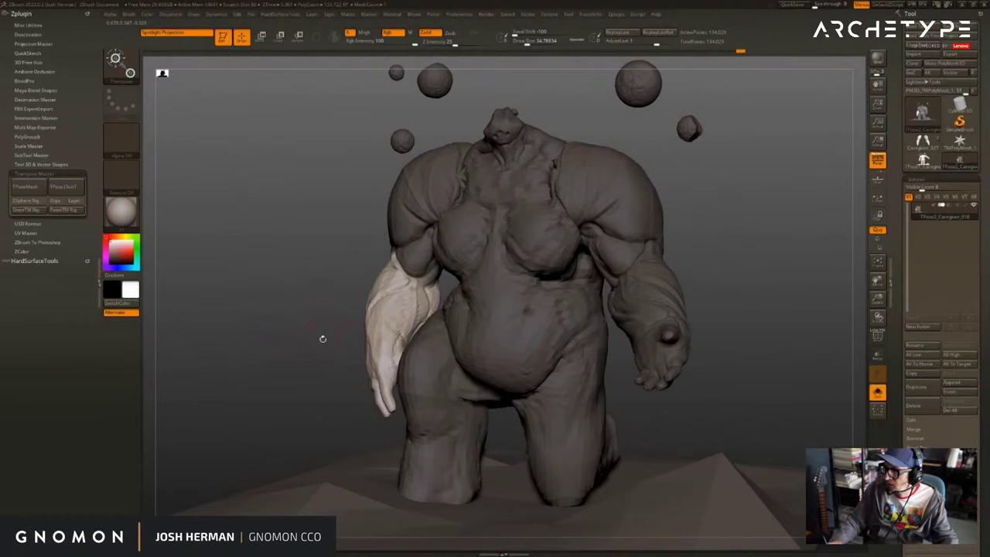
{"action": "left_click_drag", "start_coordinate": [306, 341], "coordinate": [364, 301], "text": "alt"}
{"action": "key", "text": "w"}
{"action": "mouse_move", "coordinate": [310, 203]}
{"action": "left_mouse_down"}
{"action": "mouse_move", "coordinate": [404, 197]}
{"action": "mouse_move", "coordinate": [410, 282]}
{"action": "left_mouse_up"}
{"action": "left_click", "coordinate": [410, 283], "text": "ctrl"}
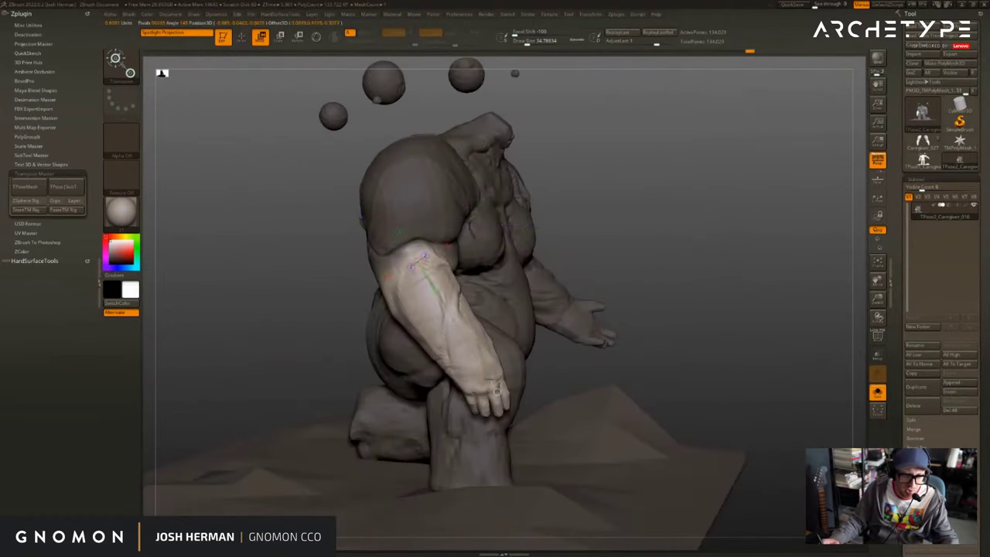
{"action": "left_click_drag", "start_coordinate": [457, 326], "coordinate": [477, 305]}
{"action": "left_click_drag", "start_coordinate": [611, 259], "coordinate": [534, 260]}
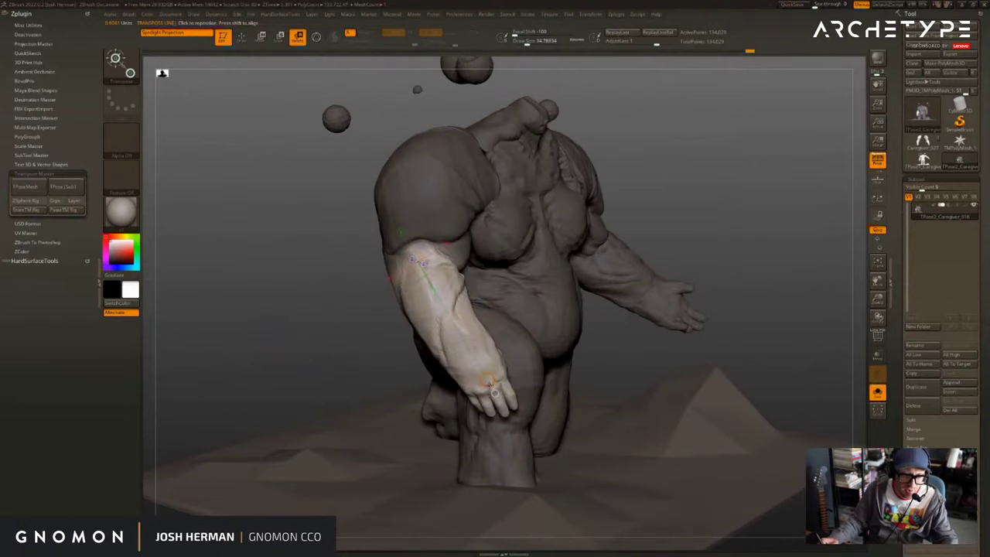
{"action": "left_click_drag", "start_coordinate": [485, 377], "coordinate": [523, 345]}
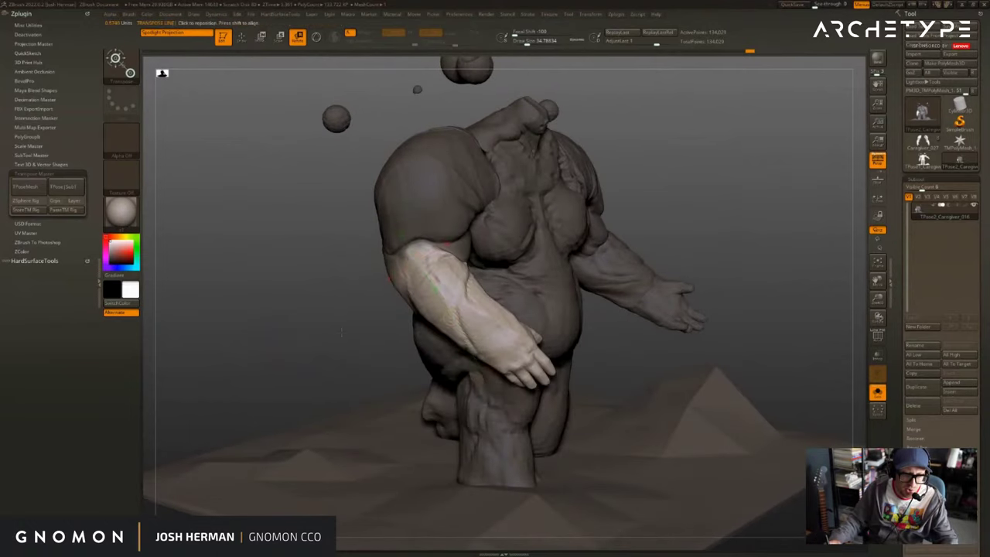
Swing the right forearm inward across the front of the body and adjust its rotation so the hand hangs above the raised knee.
{"action": "left_click_drag", "start_coordinate": [592, 352], "coordinate": [377, 368]}
{"action": "left_click_drag", "start_coordinate": [372, 359], "coordinate": [495, 323]}
{"action": "right_click_drag", "start_coordinate": [411, 269], "coordinate": [444, 267]}
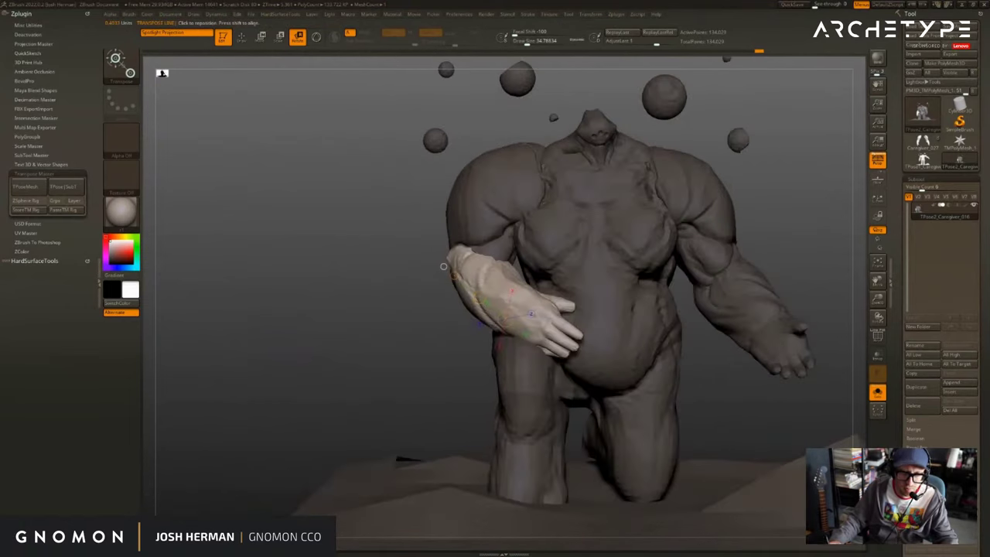
{"action": "right_click_drag", "start_coordinate": [509, 289], "coordinate": [460, 342]}
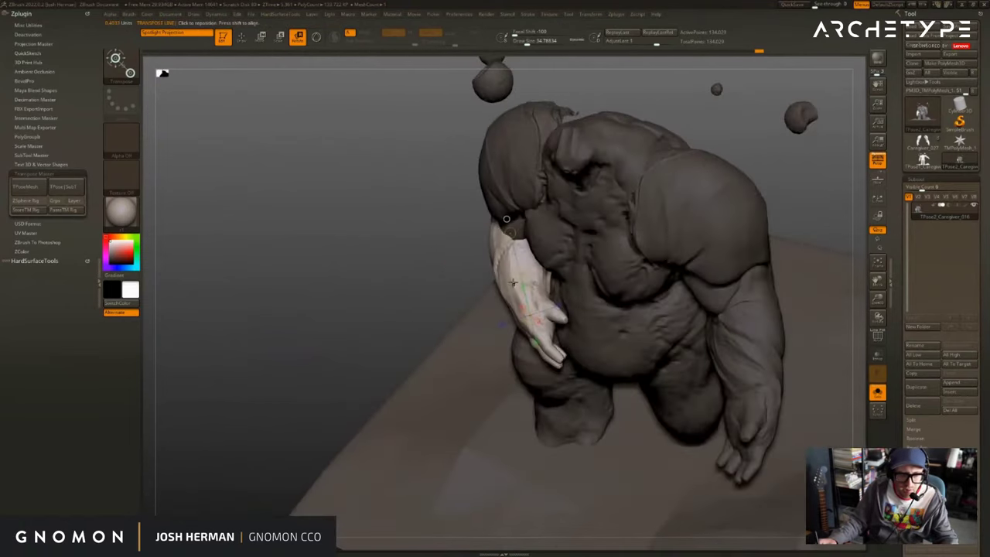
{"action": "left_click_drag", "start_coordinate": [524, 284], "coordinate": [464, 302]}
{"action": "right_click_drag", "start_coordinate": [453, 354], "coordinate": [495, 303]}
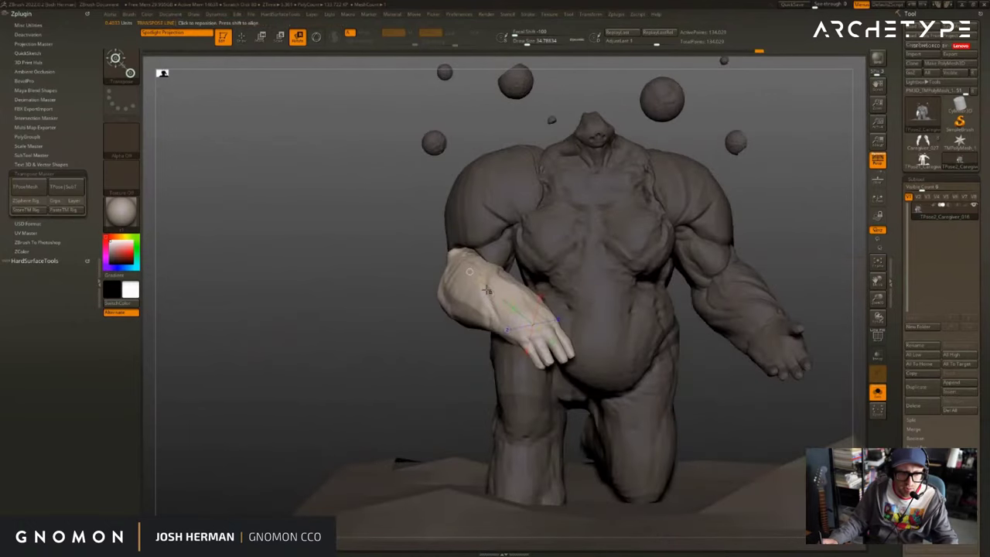
{"action": "left_click_drag", "start_coordinate": [505, 302], "coordinate": [495, 305]}
Clear the mask and check the full kneeling pose from the front.
{"action": "mouse_move", "coordinate": [843, 249]}
{"action": "right_mouse_down", "text": "alt"}
{"action": "mouse_move", "coordinate": [735, 231]}
{"action": "mouse_move", "coordinate": [687, 242]}
{"action": "right_mouse_up", "text": "alt"}
{"action": "left_click_drag", "start_coordinate": [730, 247], "coordinate": [744, 263], "text": "ctrl"}
{"action": "mouse_move", "coordinate": [762, 259]}
{"action": "right_mouse_down"}
{"action": "mouse_move", "coordinate": [741, 262]}
{"action": "mouse_move", "coordinate": [730, 285]}
{"action": "mouse_move", "coordinate": [657, 225]}
{"action": "mouse_move", "coordinate": [700, 243]}
{"action": "mouse_move", "coordinate": [685, 288]}
{"action": "mouse_move", "coordinate": [783, 242]}
{"action": "right_mouse_up"}
{"action": "key", "text": "q"}
{"action": "key", "text": "w"}
{"action": "key", "text": "q"}
{"action": "key", "text": "w"}
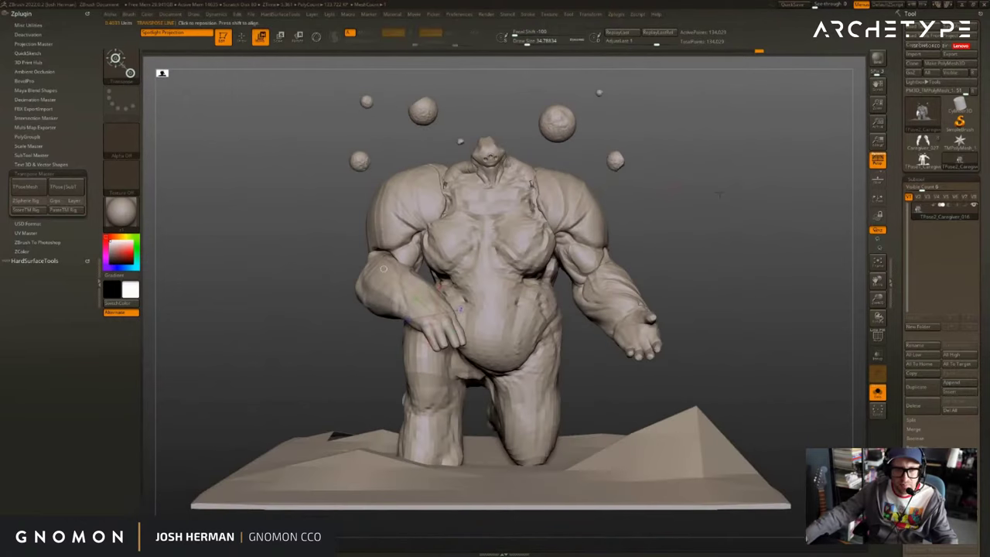
{"action": "key", "text": "q"}
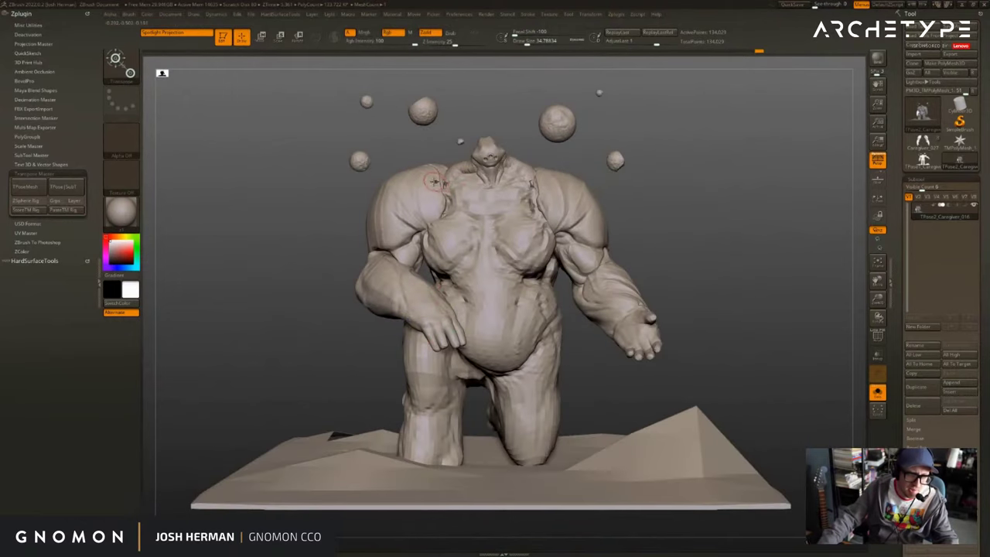
Mask everything except the right arm and enlarge the sculpting brush's draw size.
{"action": "key", "text": "r"}
{"action": "left_click", "coordinate": [434, 183], "text": "ctrl"}
{"action": "key", "text": "q"}
{"action": "key", "text": "s"}
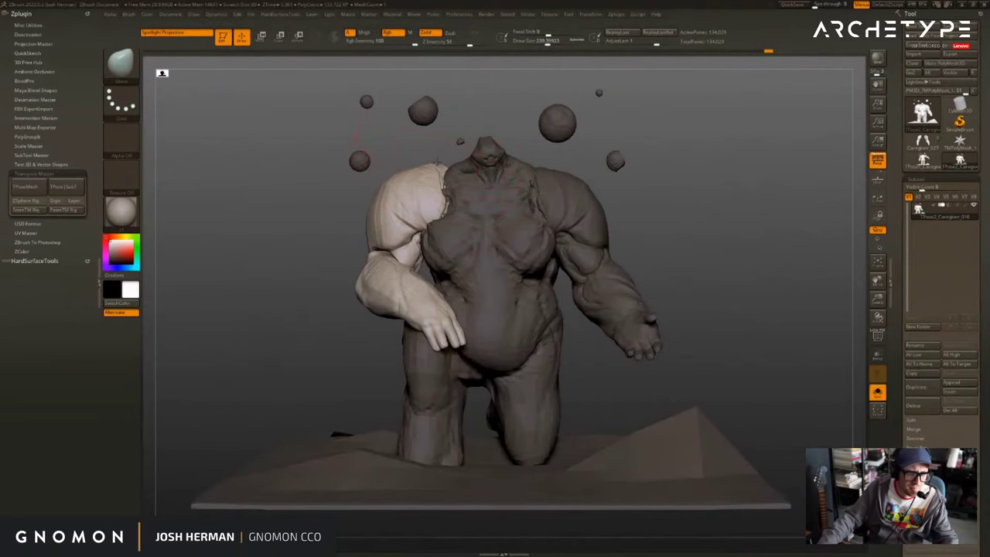
{"action": "key", "text": "shift"}
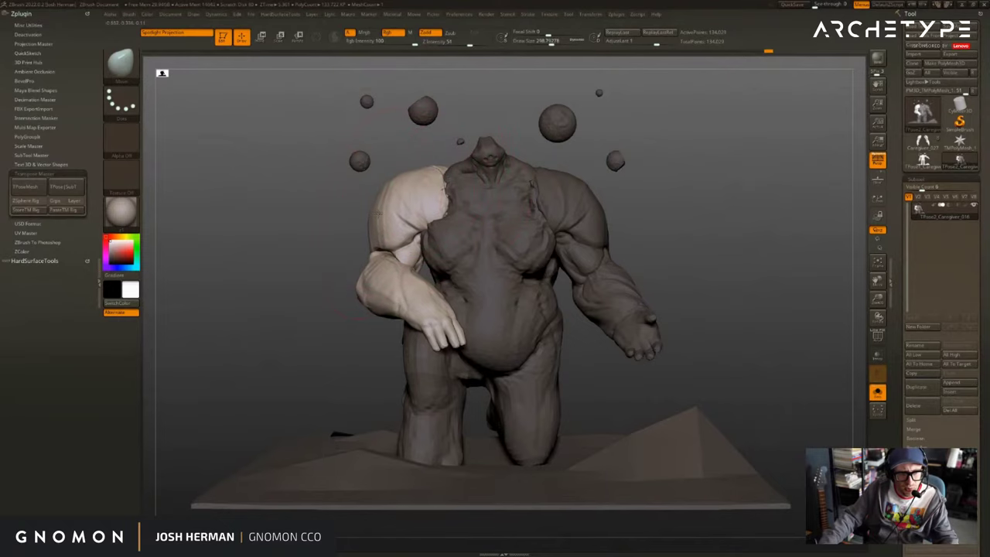
Clear the mask from the combined posing mesh and save the tool.
{"action": "mouse_move", "coordinate": [363, 259]}
{"action": "left_mouse_down"}
{"action": "mouse_move", "coordinate": [348, 265]}
{"action": "mouse_move", "coordinate": [377, 252]}
{"action": "left_mouse_up"}
{"action": "mouse_move", "coordinate": [652, 239]}
{"action": "left_mouse_down"}
{"action": "mouse_move", "coordinate": [668, 235]}
{"action": "mouse_move", "coordinate": [636, 240]}
{"action": "mouse_move", "coordinate": [728, 231]}
{"action": "left_mouse_up"}
{"action": "key", "text": "ctrl"}
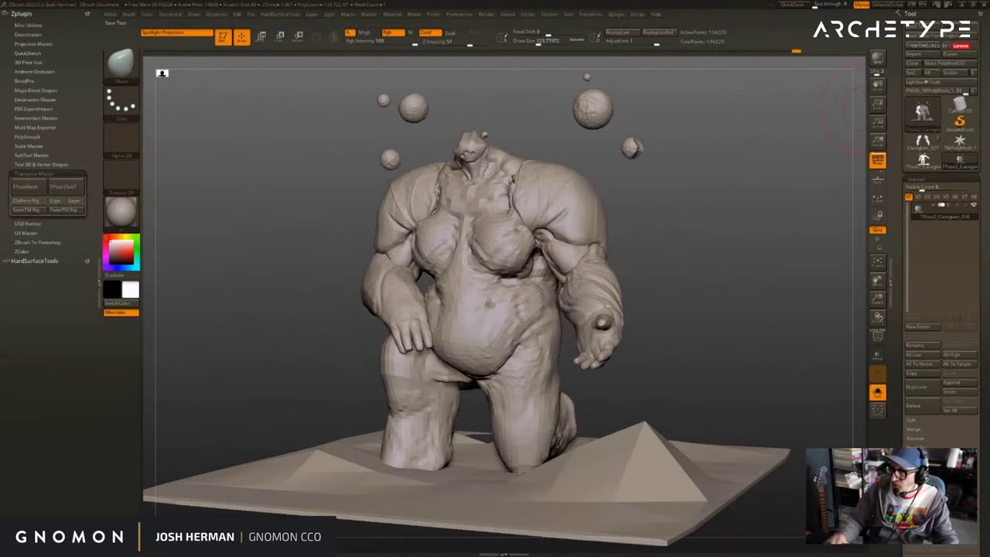
{"action": "mouse_move", "coordinate": [709, 105]}
{"action": "left_mouse_down", "text": "shift"}
{"action": "mouse_move", "coordinate": [708, 160]}
{"action": "mouse_move", "coordinate": [661, 186]}
{"action": "mouse_move", "coordinate": [673, 202]}
{"action": "mouse_move", "coordinate": [646, 213]}
{"action": "mouse_move", "coordinate": [797, 236]}
{"action": "mouse_move", "coordinate": [742, 243]}
{"action": "mouse_move", "coordinate": [727, 227]}
{"action": "mouse_move", "coordinate": [728, 241]}
{"action": "left_mouse_up", "text": "shift"}
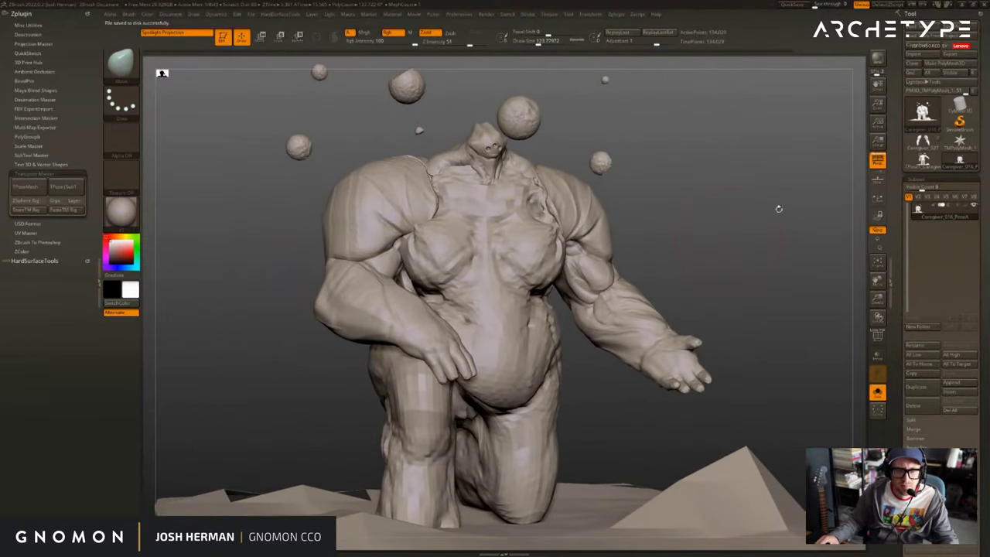
Transfer the adjusted pose back to the original subtools and set all of them to their highest subdivision level.
{"action": "left_click", "coordinate": [62, 191]}
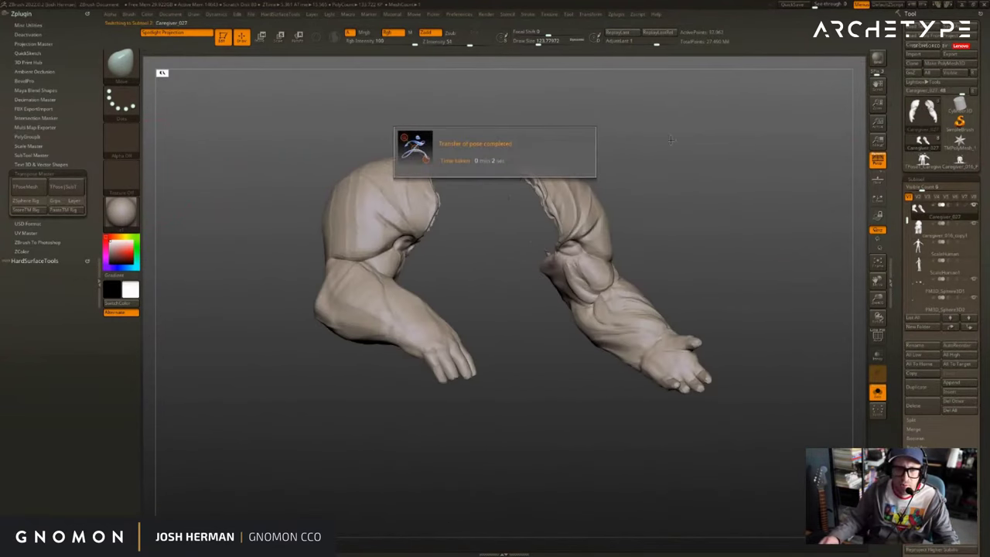
{"action": "key", "text": "alt+s"}
{"action": "left_click_drag", "start_coordinate": [751, 199], "coordinate": [681, 226]}
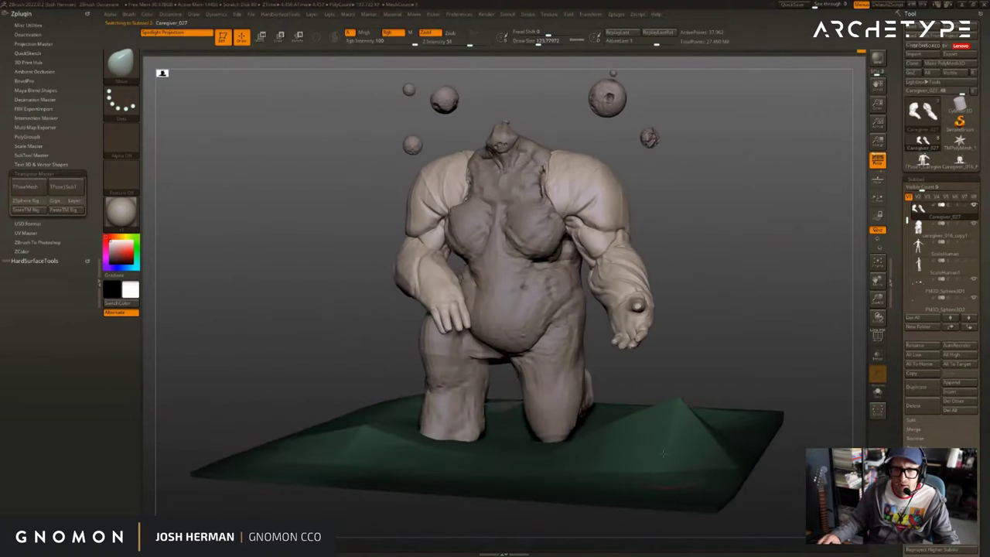
{"action": "left_click", "coordinate": [960, 354]}
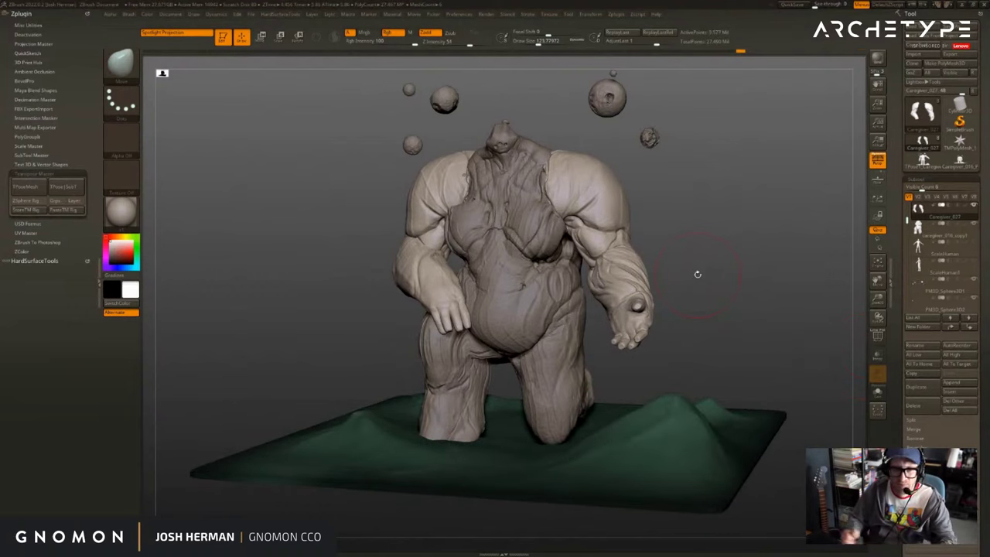
{"action": "left_click_drag", "start_coordinate": [735, 222], "coordinate": [753, 242]}
Select the torso subtool and touch up its edges near the neck and shoulder with the DamStandard brush.
{"action": "left_click", "coordinate": [540, 228], "text": "alt"}
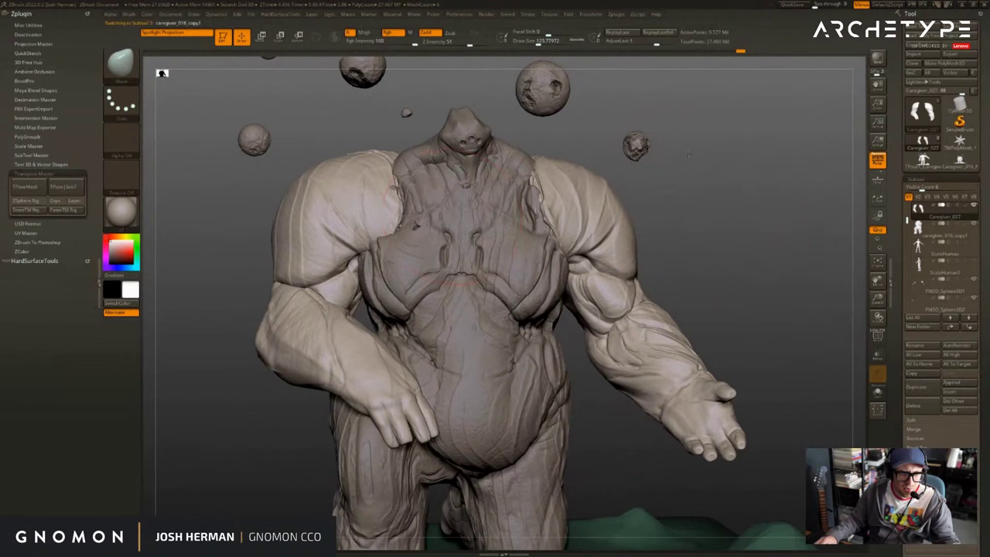
{"action": "mouse_move", "coordinate": [720, 210]}
{"action": "left_mouse_down"}
{"action": "mouse_move", "coordinate": [698, 200]}
{"action": "mouse_move", "coordinate": [745, 263]}
{"action": "mouse_move", "coordinate": [678, 225]}
{"action": "left_mouse_up"}
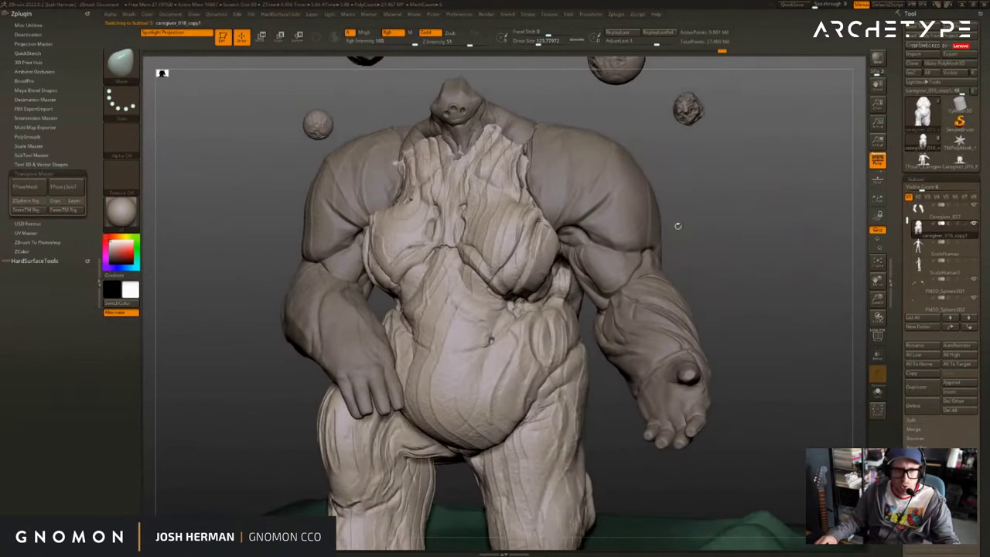
{"action": "left_click", "coordinate": [459, 153], "text": "alt"}
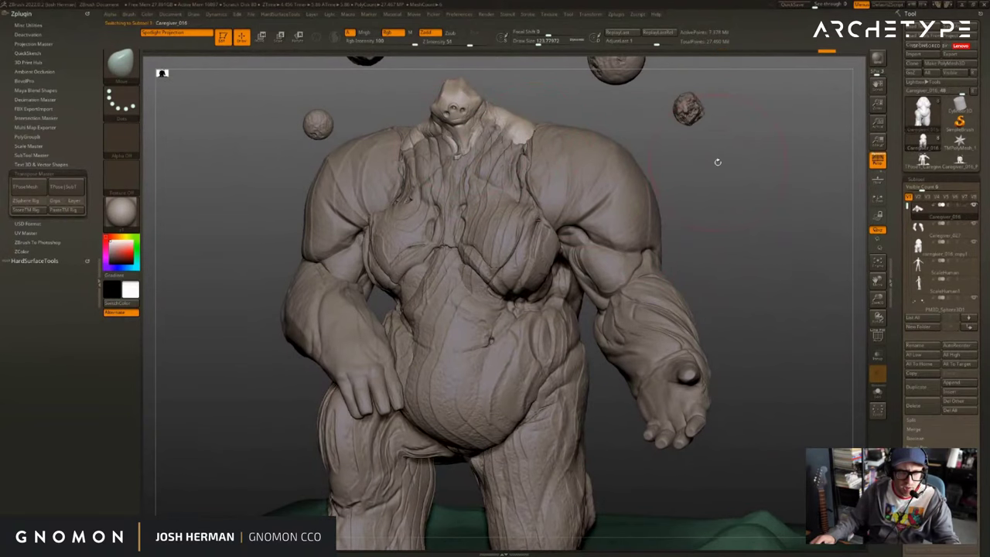
{"action": "left_click", "coordinate": [520, 209], "text": "alt"}
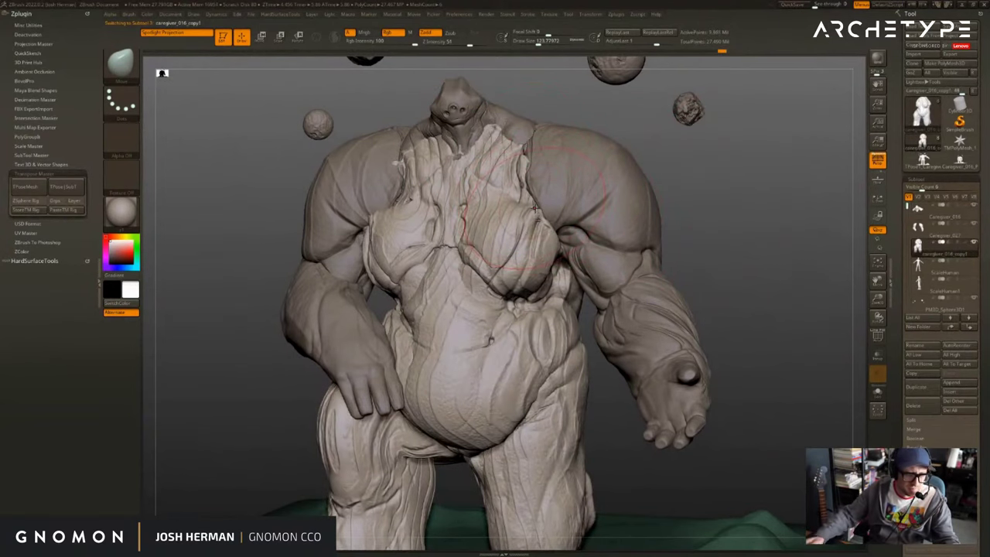
{"action": "left_click_drag", "start_coordinate": [778, 194], "coordinate": [752, 202]}
{"action": "mouse_move", "coordinate": [455, 154]}
{"action": "left_mouse_down"}
{"action": "mouse_move", "coordinate": [455, 169]}
{"action": "mouse_move", "coordinate": [455, 156]}
{"action": "left_mouse_up"}
{"action": "left_click_drag", "start_coordinate": [388, 161], "coordinate": [395, 170]}
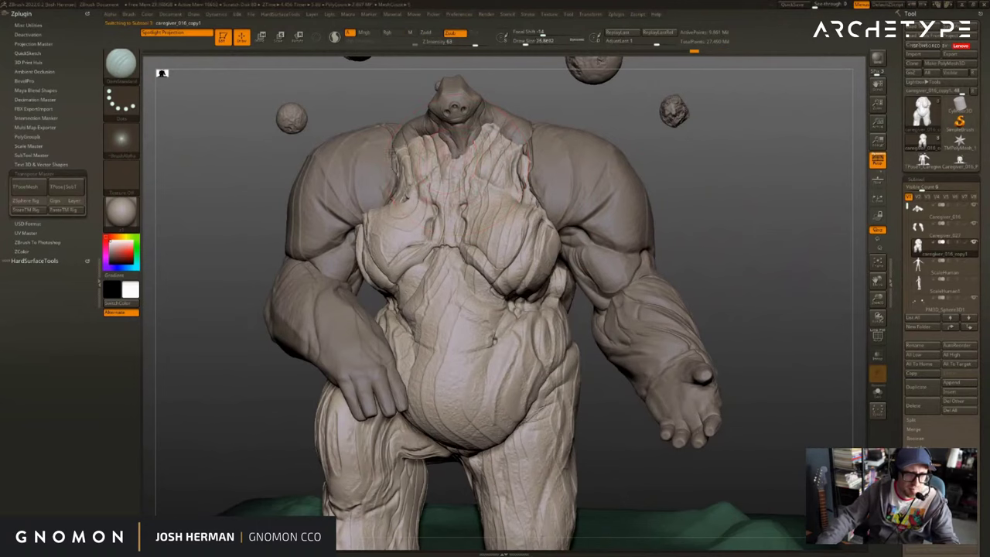
Refine the torso near the armpit, alternating between the Move and DamStandard brushes at adjusted draw sizes.
{"action": "key", "text": "s"}
{"action": "key", "text": "b"}
{"action": "key", "text": "m"}
{"action": "key", "text": "v"}
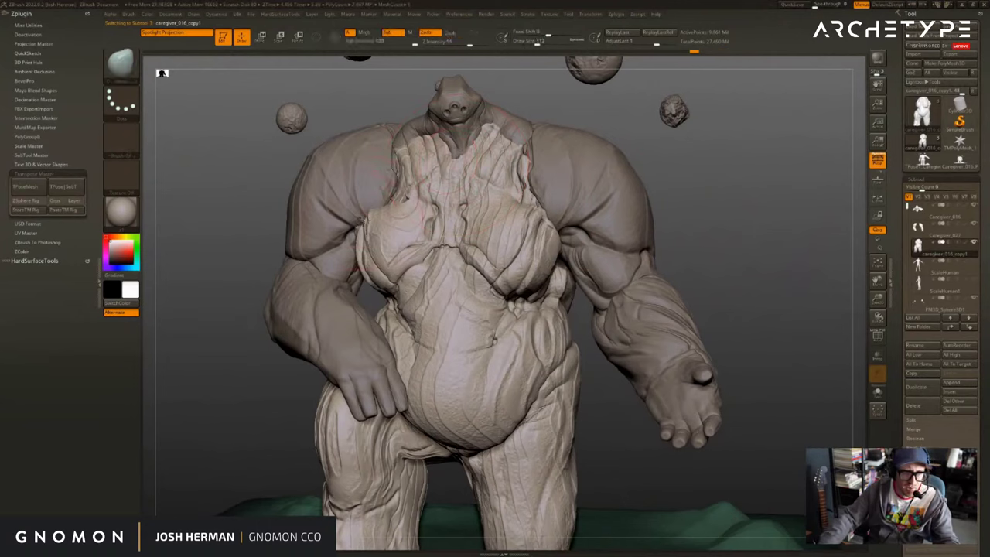
{"action": "key", "text": "s"}
{"action": "right_click_drag", "start_coordinate": [594, 203], "coordinate": [555, 206]}
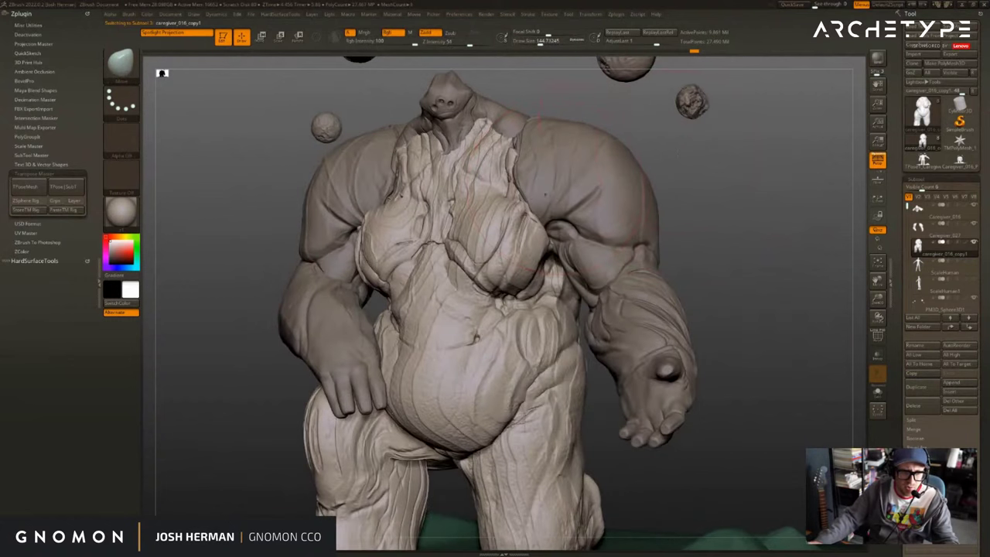
{"action": "key", "text": "b"}
{"action": "key", "text": "d"}
{"action": "key", "text": "s"}
{"action": "key", "text": "s"}
{"action": "left_click_drag", "start_coordinate": [556, 207], "coordinate": [529, 197]}
Try a small DamStandard stroke on the arms subtool along the inner shoulder edge and undo it.
{"action": "left_click", "coordinate": [535, 207], "text": "alt"}
{"action": "key", "text": "s"}
{"action": "key", "text": "b"}
{"action": "key", "text": "m"}
{"action": "key", "text": "v"}
{"action": "right_click_drag", "start_coordinate": [615, 111], "coordinate": [638, 140]}
{"action": "key", "text": "b"}
{"action": "key", "text": "d"}
{"action": "key", "text": "s"}
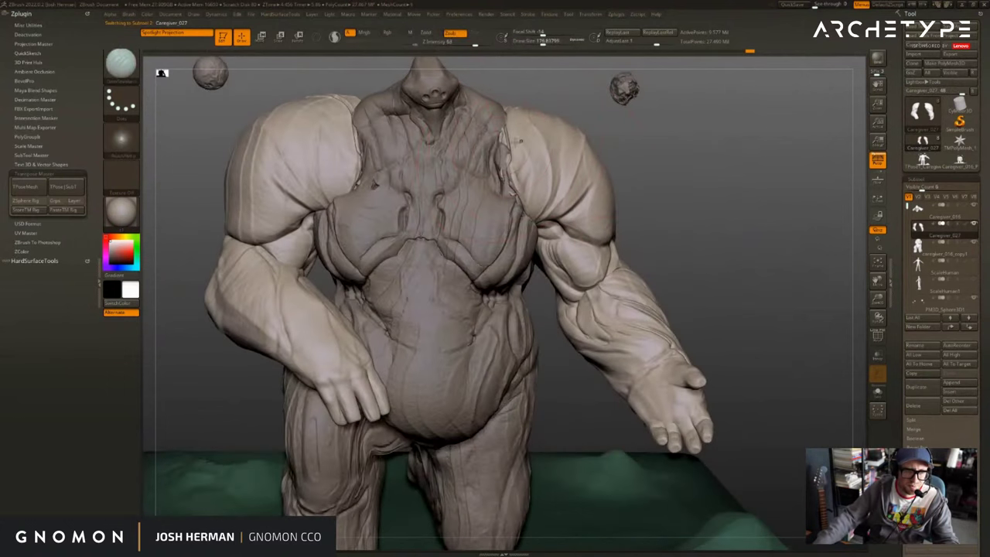
{"action": "key", "text": "s"}
{"action": "left_click_drag", "start_coordinate": [512, 144], "coordinate": [504, 144]}
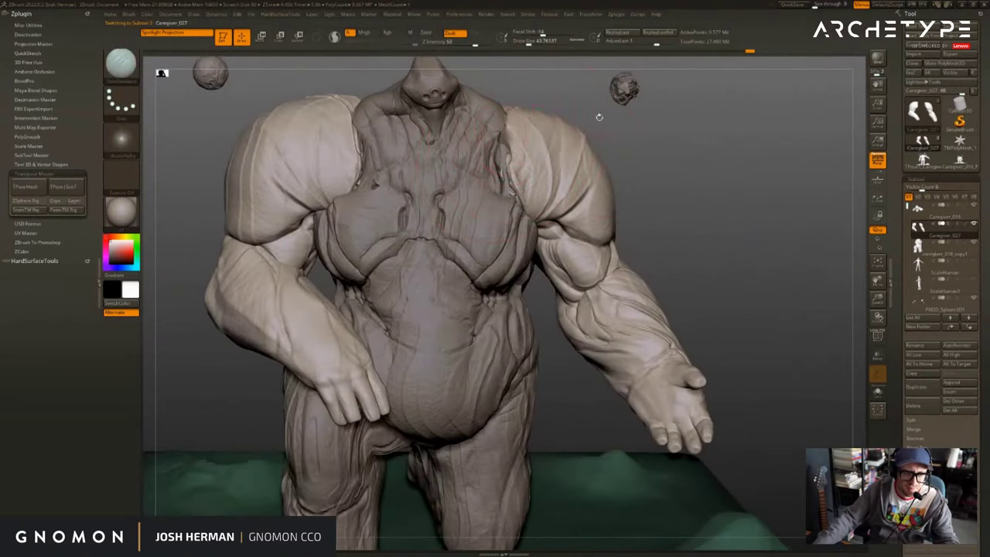
{"action": "left_click_drag", "start_coordinate": [599, 117], "coordinate": [583, 113]}
{"action": "key", "text": "ctrl+z"}
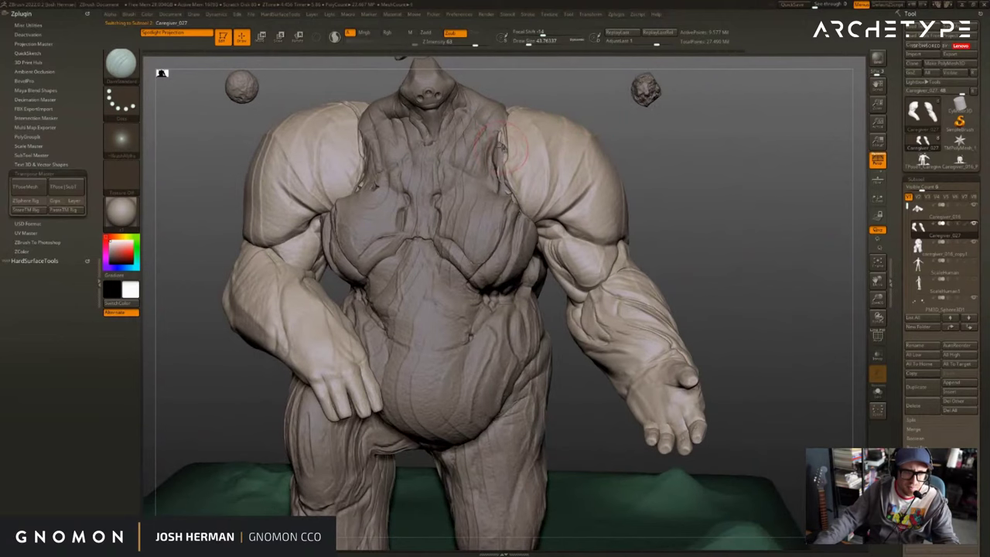
Touch up the seam between chest and shoulder on the arms subtool with a resized DamStandard brush.
{"action": "left_click", "coordinate": [500, 149], "text": "alt"}
{"action": "left_click_drag", "start_coordinate": [557, 97], "coordinate": [574, 96]}
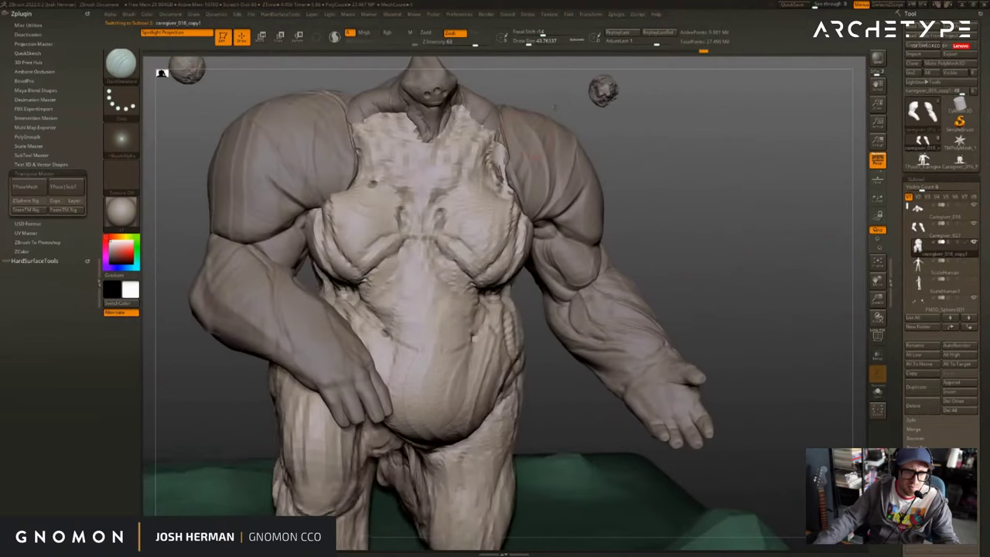
{"action": "left_click", "coordinate": [520, 142], "text": "alt"}
{"action": "key", "text": "s"}
{"action": "left_click", "coordinate": [501, 153]}
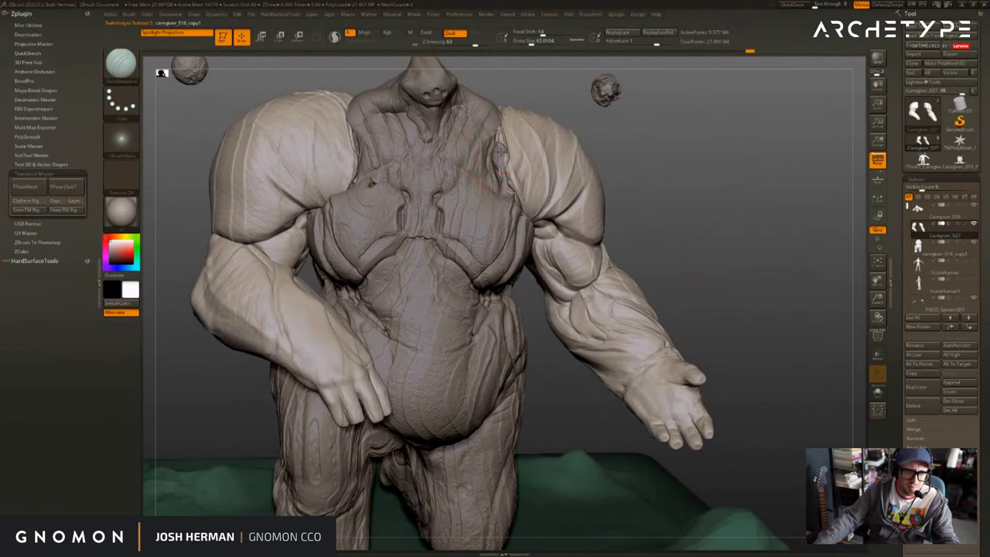
Select the torso subtool and nudge its edge at the shoulder seam with the Move brush.
{"action": "left_click", "coordinate": [500, 150], "text": "alt"}
{"action": "key", "text": "s"}
{"action": "left_click", "coordinate": [513, 151]}
{"action": "key", "text": "b"}
{"action": "key", "text": "m"}
{"action": "key", "text": "v"}
{"action": "left_click_drag", "start_coordinate": [503, 156], "coordinate": [510, 146]}
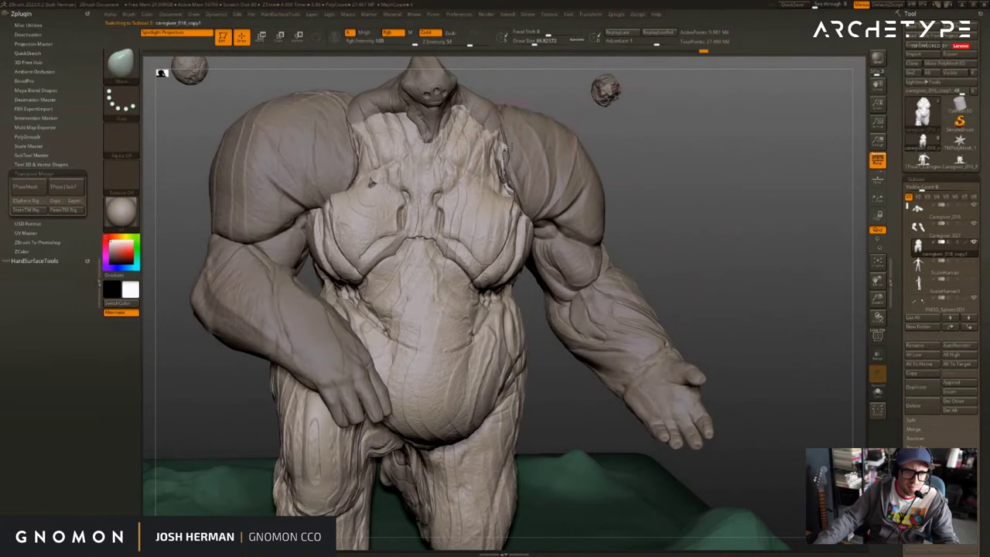
Push the torso's upper shoulder edge into place with the Move brush at a larger draw size of about 151.
{"action": "left_click_drag", "start_coordinate": [551, 94], "coordinate": [512, 100]}
{"action": "key", "text": "s"}
{"action": "left_click", "coordinate": [516, 156]}
{"action": "key", "text": "s"}
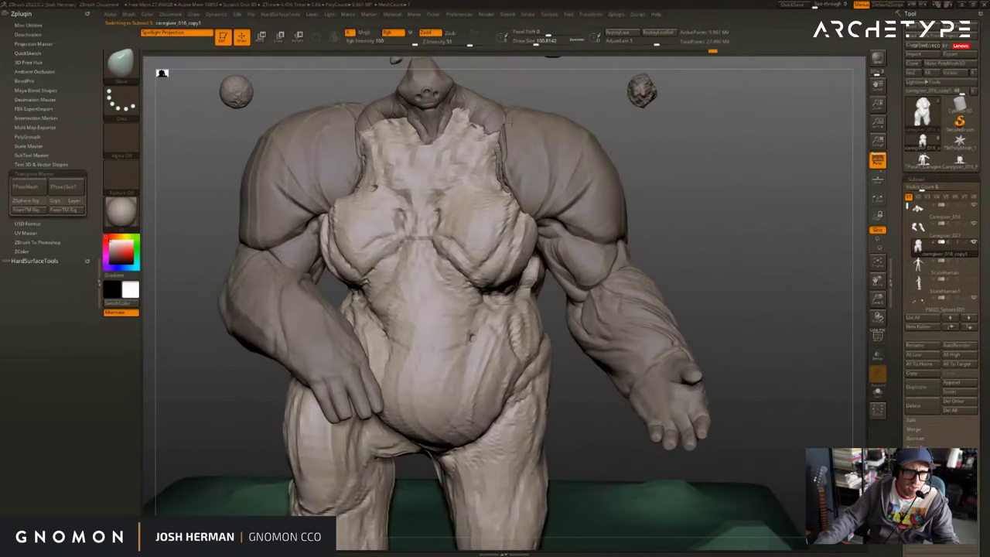
{"action": "left_click_drag", "start_coordinate": [510, 122], "coordinate": [499, 122]}
Undo the last stroke on the neck and head subtool and set the Move brush's draw size to about 83.
{"action": "left_click", "coordinate": [491, 127], "text": "alt"}
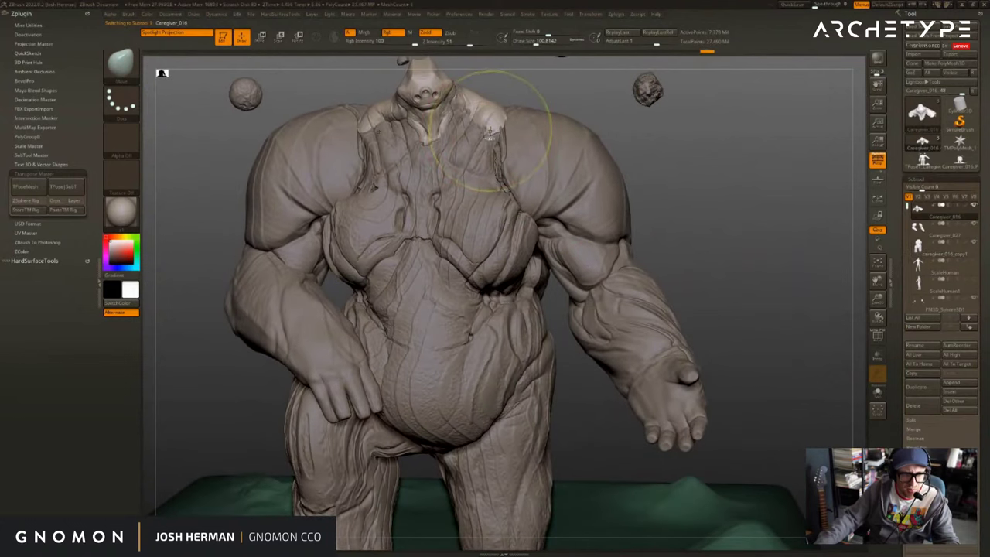
{"action": "key", "text": "ctrl+z"}
{"action": "left_click_drag", "start_coordinate": [515, 95], "coordinate": [467, 112]}
{"action": "key", "text": "s"}
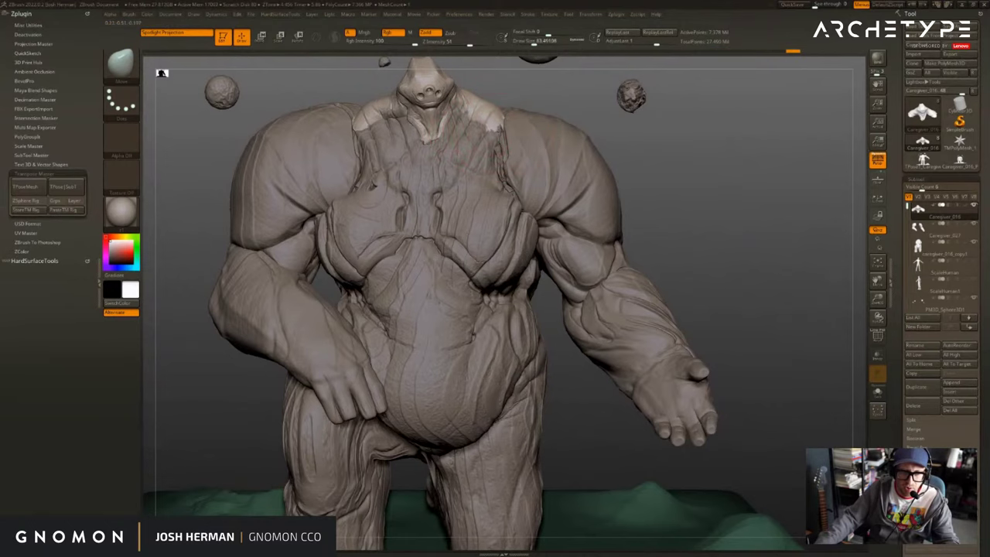
Select the ground subtool and show the small scale human figure on the hill.
{"action": "mouse_move", "coordinate": [705, 345]}
{"action": "left_mouse_down"}
{"action": "mouse_move", "coordinate": [719, 292]}
{"action": "mouse_move", "coordinate": [728, 312]}
{"action": "mouse_move", "coordinate": [714, 349]}
{"action": "mouse_move", "coordinate": [730, 359]}
{"action": "mouse_move", "coordinate": [735, 327]}
{"action": "left_mouse_up"}
{"action": "left_click", "coordinate": [641, 266], "text": "alt"}
{"action": "left_click", "coordinate": [668, 455], "text": "alt"}
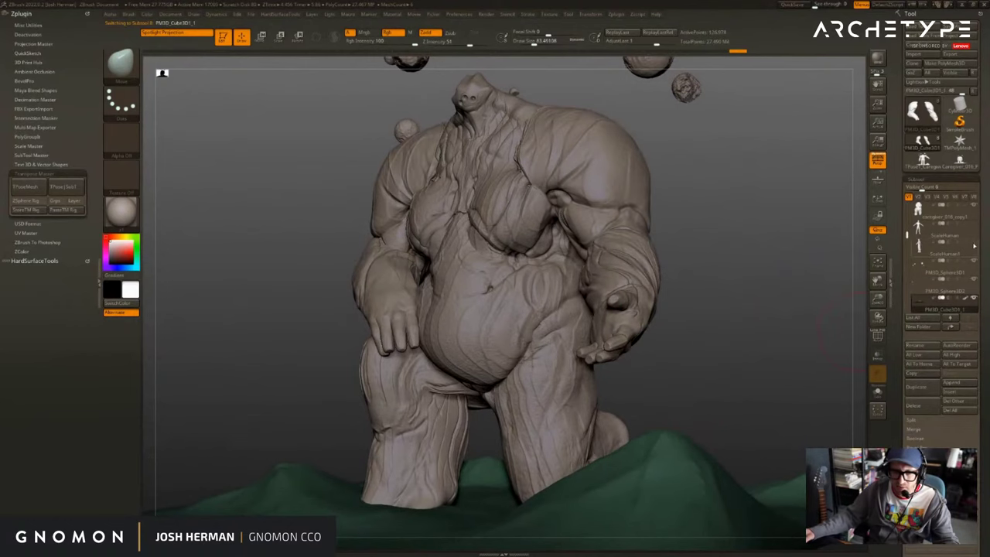
{"action": "left_click", "coordinate": [975, 246]}
{"action": "mouse_move", "coordinate": [799, 335]}
{"action": "left_mouse_down", "text": "alt"}
{"action": "mouse_move", "coordinate": [793, 315]}
{"action": "mouse_move", "coordinate": [735, 358]}
{"action": "mouse_move", "coordinate": [738, 331]}
{"action": "mouse_move", "coordinate": [776, 343]}
{"action": "mouse_move", "coordinate": [773, 329]}
{"action": "left_mouse_up", "text": "alt"}
{"action": "mouse_move", "coordinate": [773, 328]}
{"action": "left_mouse_down"}
{"action": "mouse_move", "coordinate": [770, 345]}
{"action": "mouse_move", "coordinate": [725, 331]}
{"action": "mouse_move", "coordinate": [729, 349]}
{"action": "mouse_move", "coordinate": [726, 294]}
{"action": "left_mouse_up"}
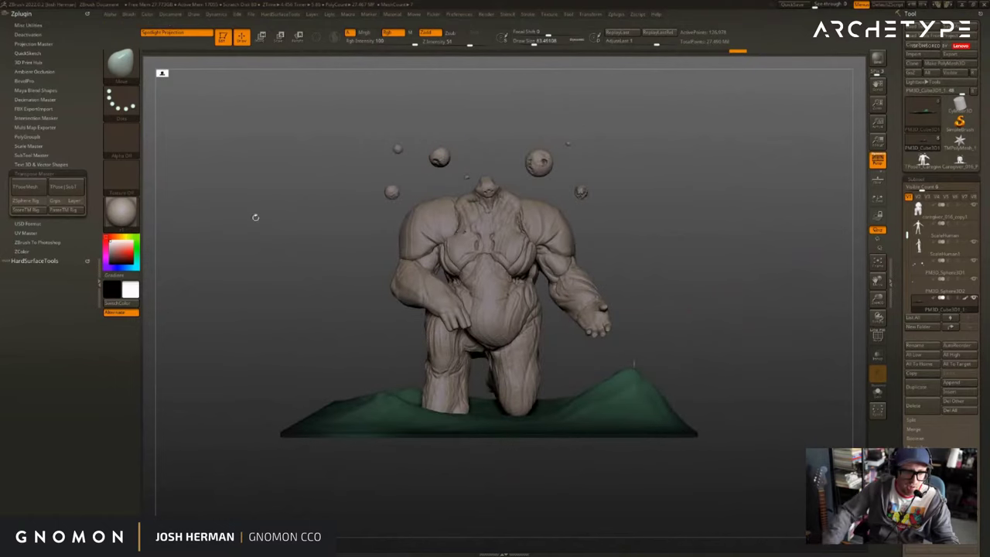
Create a combined Transpose Master mesh and mask the ground and floating spheres, leaving the whole body unmasked.
{"action": "left_click", "coordinate": [31, 187]}
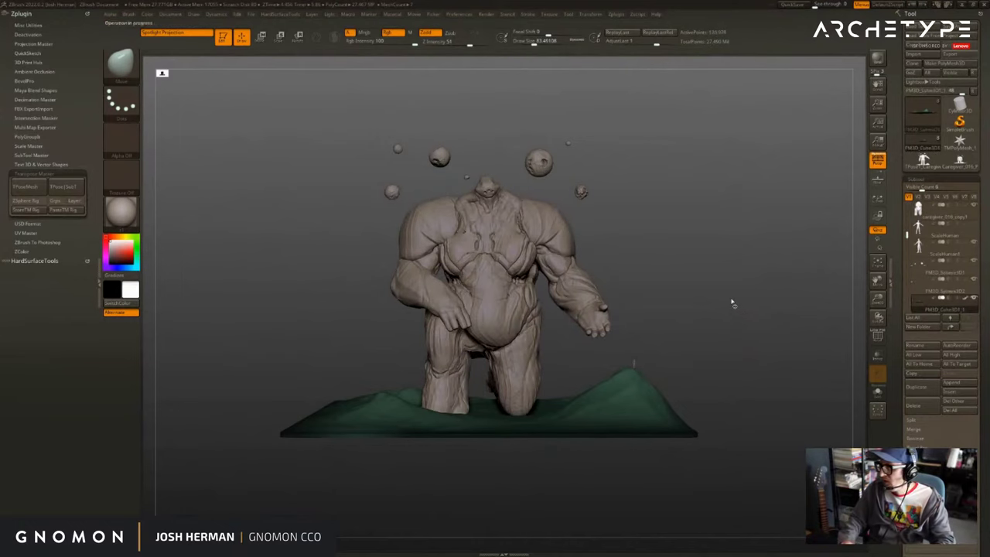
{"action": "left_click_drag", "start_coordinate": [639, 281], "coordinate": [658, 288]}
{"action": "left_click", "coordinate": [605, 395], "text": "ctrl+shift"}
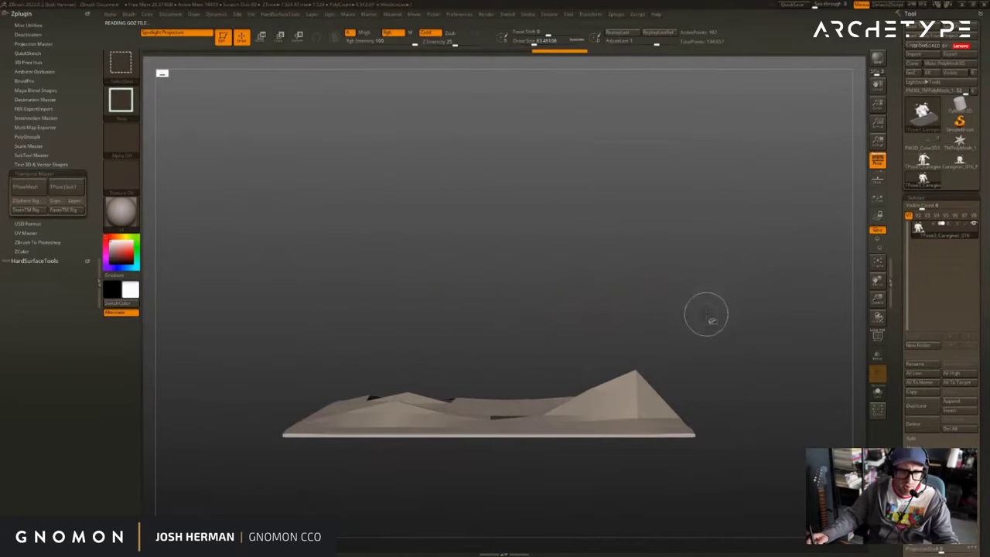
{"action": "left_click", "coordinate": [698, 322], "text": "ctrl+shift"}
{"action": "left_click", "coordinate": [533, 280], "text": "ctrl+shift"}
{"action": "left_click_drag", "start_coordinate": [601, 237], "coordinate": [614, 254], "text": "ctrl+shift"}
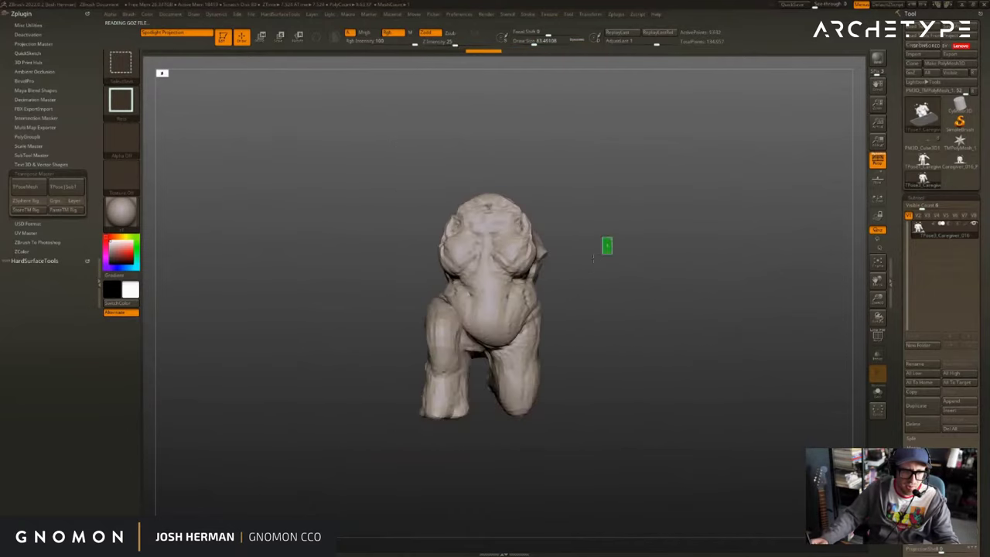
{"action": "left_click", "coordinate": [547, 213], "text": "ctrl+shift"}
{"action": "left_click", "coordinate": [503, 194], "text": "ctrl+shift"}
{"action": "left_click_drag", "start_coordinate": [697, 155], "coordinate": [706, 167], "text": "ctrl+shift"}
{"action": "left_click", "coordinate": [688, 118], "text": "ctrl"}
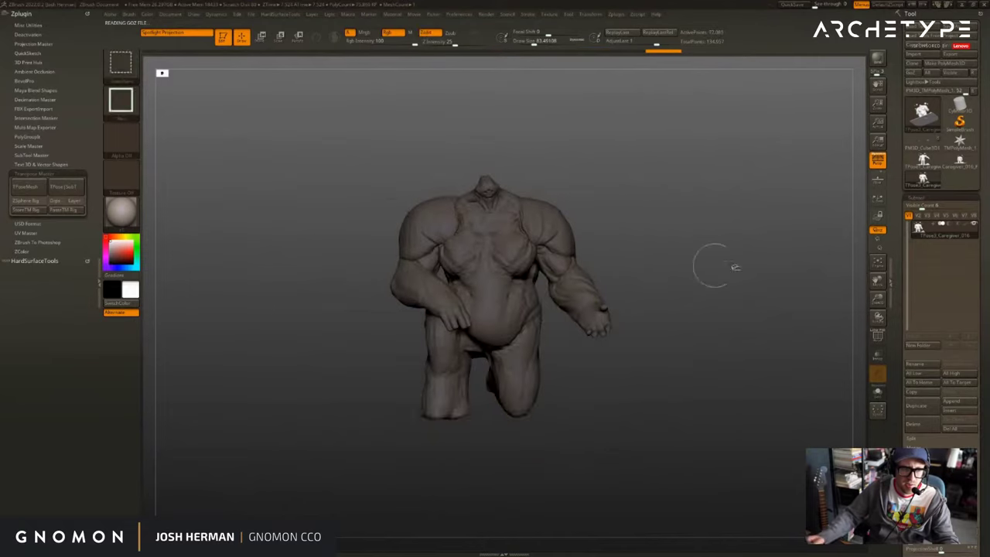
{"action": "left_click", "coordinate": [714, 266], "text": "ctrl+shift"}
{"action": "left_click", "coordinate": [646, 261], "text": "ctrl"}
Turn the unmasked body about its vertical axis relative to the ground using a transpose action line.
{"action": "key", "text": "r"}
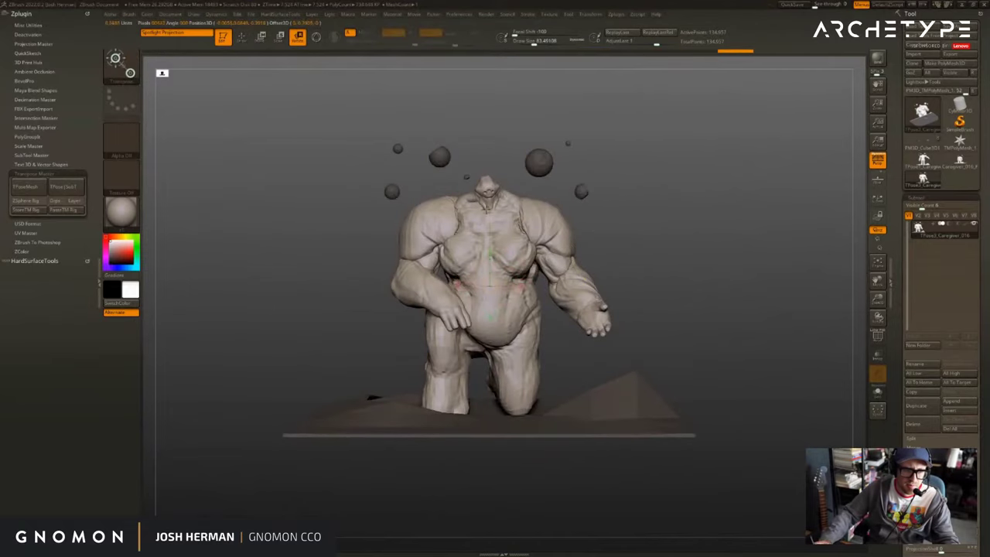
{"action": "mouse_move", "coordinate": [493, 286]}
{"action": "left_mouse_down"}
{"action": "mouse_move", "coordinate": [490, 99]}
{"action": "mouse_move", "coordinate": [611, 100]}
{"action": "left_mouse_up"}
{"action": "key", "text": "w"}
{"action": "left_click_drag", "start_coordinate": [496, 202], "coordinate": [454, 201]}
{"action": "right_click_drag", "start_coordinate": [454, 201], "coordinate": [348, 201], "text": "shift"}
{"action": "key", "text": "r"}
{"action": "left_click_drag", "start_coordinate": [447, 201], "coordinate": [525, 180]}
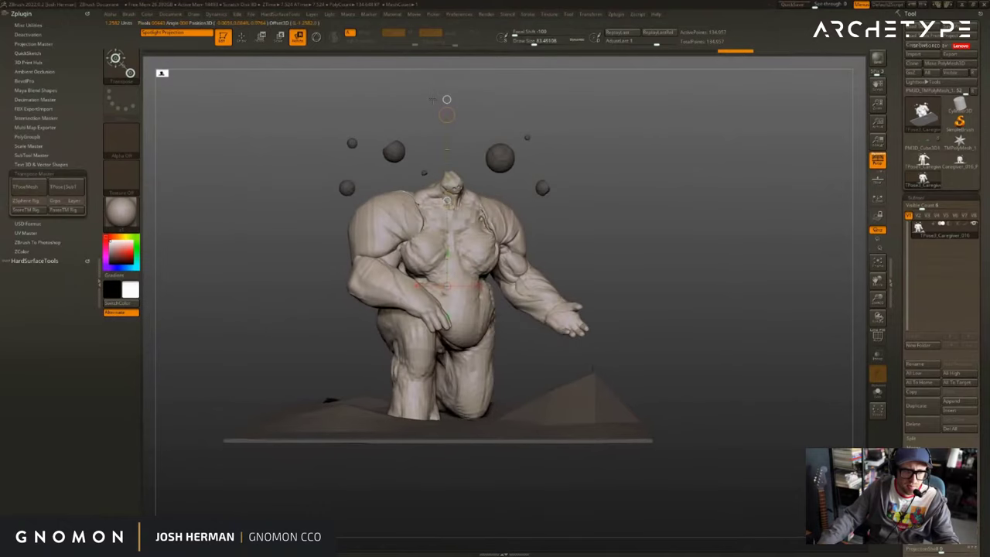
Compare the body's orientation against the ground by undoing and redoing the transpose adjustment.
{"action": "right_click_drag", "start_coordinate": [525, 180], "coordinate": [451, 203]}
{"action": "key", "text": "ctrl+z"}
{"action": "mouse_move", "coordinate": [449, 202]}
{"action": "left_mouse_down"}
{"action": "mouse_move", "coordinate": [422, 204]}
{"action": "mouse_move", "coordinate": [431, 203]}
{"action": "left_mouse_up"}
{"action": "right_click_drag", "start_coordinate": [561, 201], "coordinate": [626, 200], "text": "shift"}
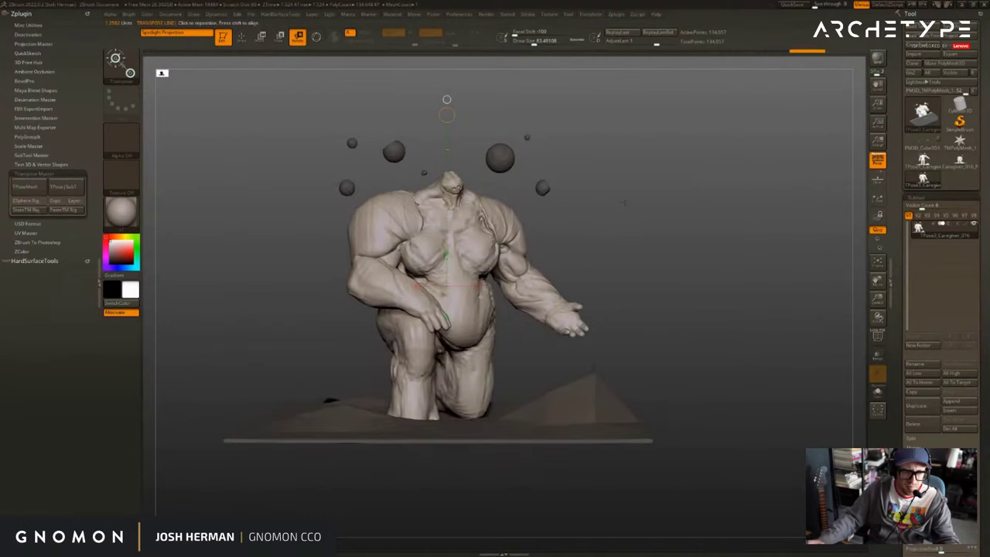
{"action": "key", "text": "ctrl+z"}
{"action": "key", "text": "ctrl+shift+z"}
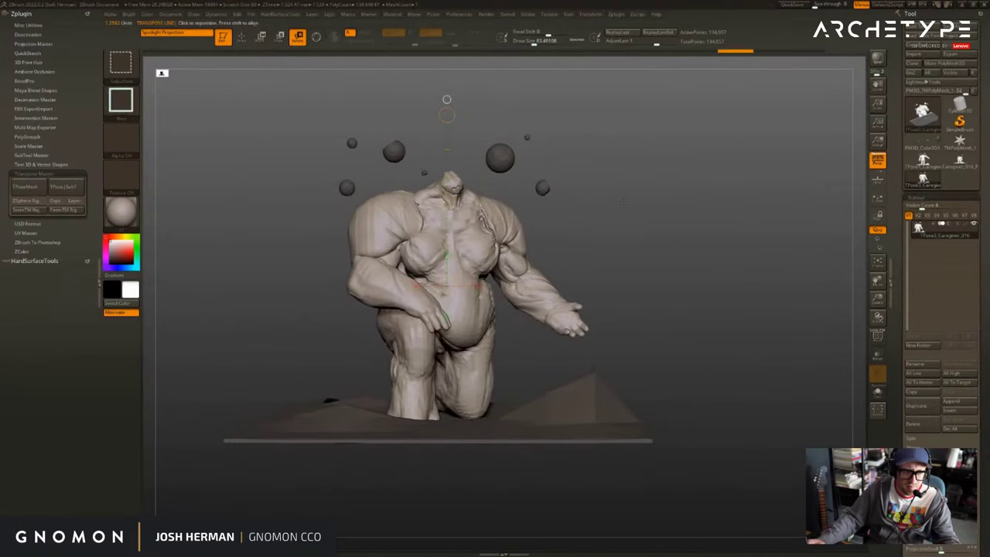
Clear the mask and transfer the rotated body pose back to the detailed subtools.
{"action": "key", "text": "q"}
{"action": "left_click_drag", "start_coordinate": [612, 219], "coordinate": [624, 238], "text": "ctrl"}
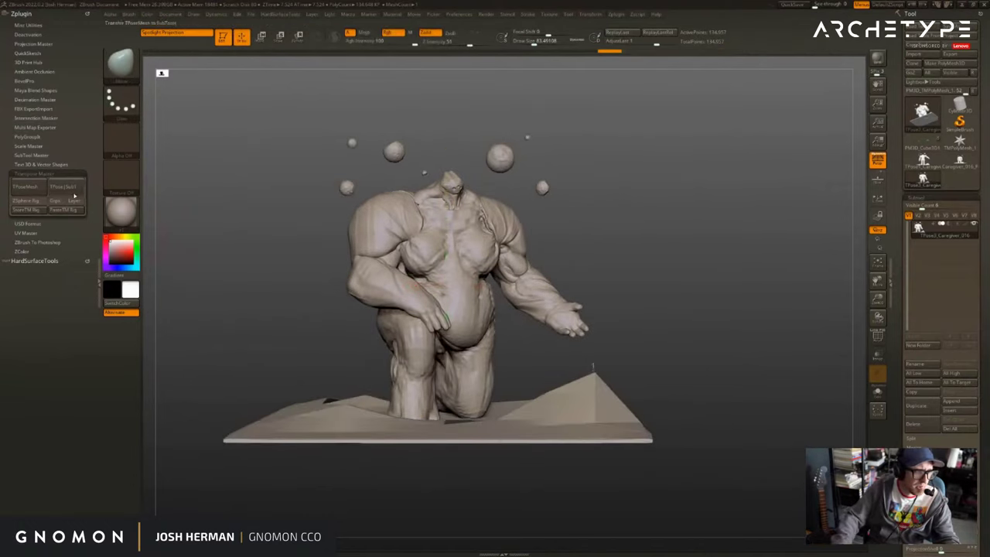
{"action": "left_click", "coordinate": [70, 189]}
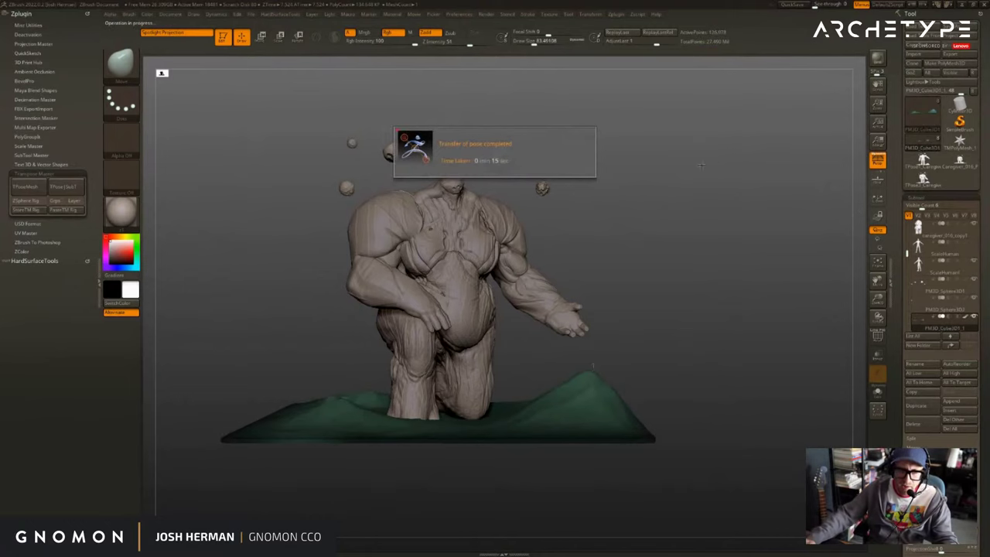
{"action": "left_click_drag", "start_coordinate": [736, 188], "coordinate": [735, 240]}
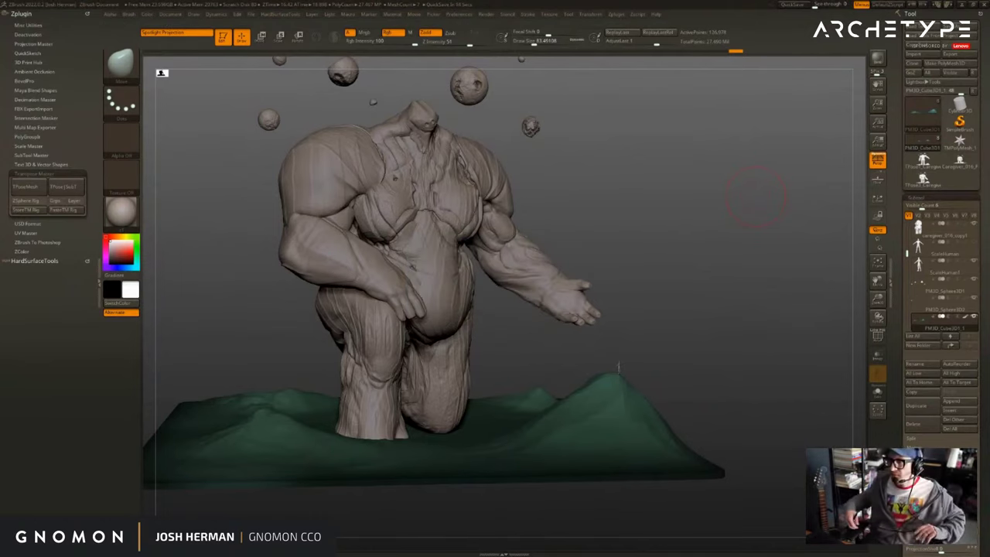
{"action": "left_click_drag", "start_coordinate": [684, 331], "coordinate": [783, 283]}
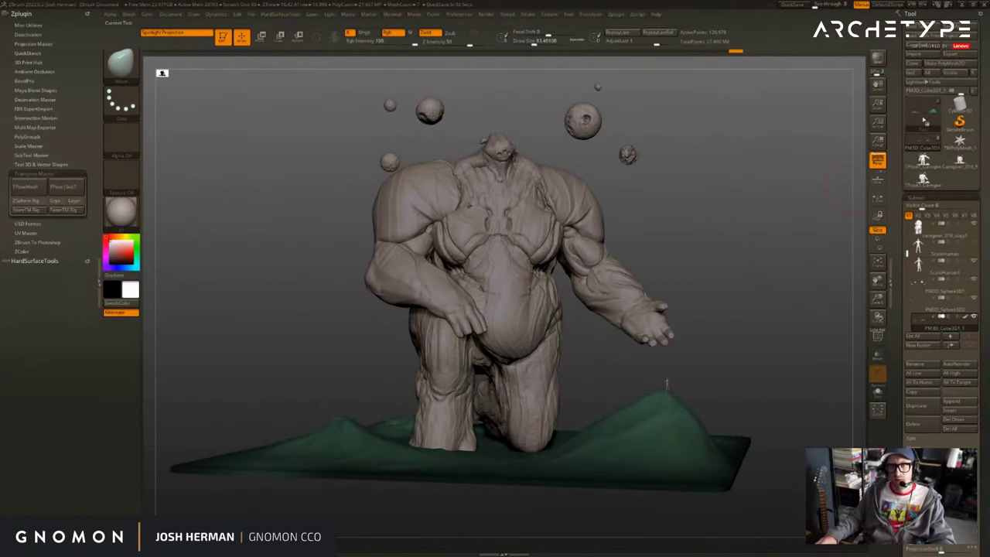
Shorten the quick-pick tool list and turn on polypaint display for all subtools of the kneeling creature.
{"action": "left_click", "coordinate": [974, 91]}
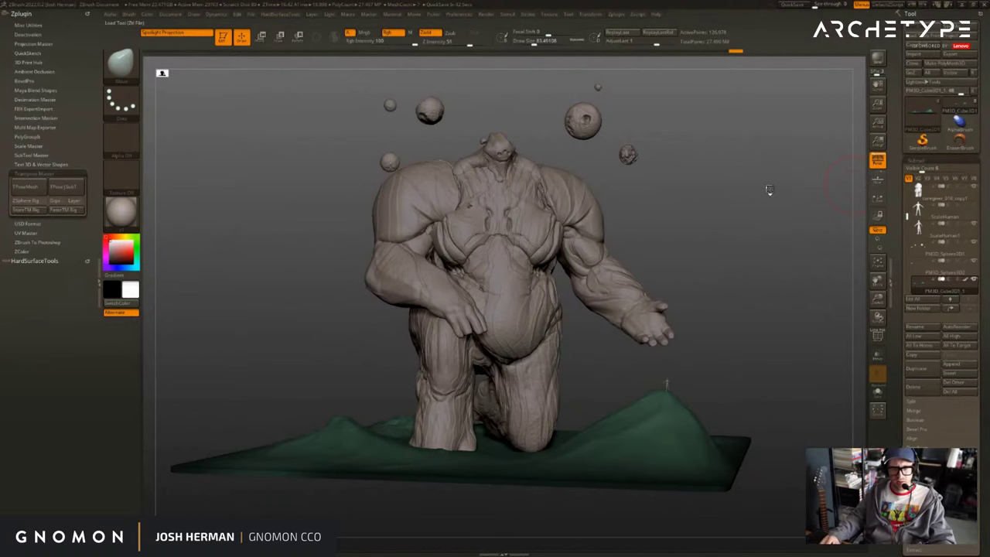
{"action": "left_click_drag", "start_coordinate": [769, 188], "coordinate": [787, 210]}
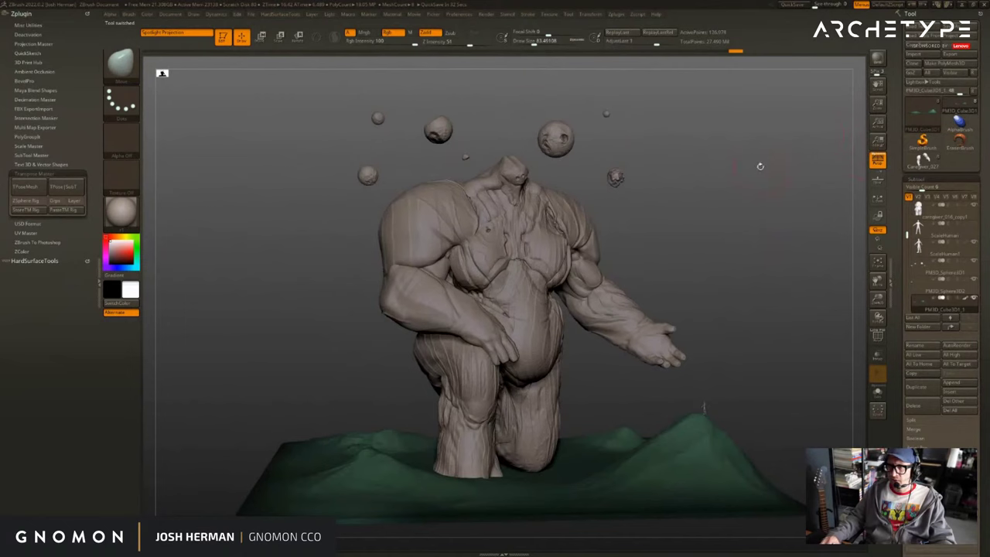
{"action": "left_click_drag", "start_coordinate": [761, 166], "coordinate": [739, 157]}
{"action": "left_click", "coordinate": [966, 301], "text": "shift"}
{"action": "left_click", "coordinate": [966, 300], "text": "shift"}
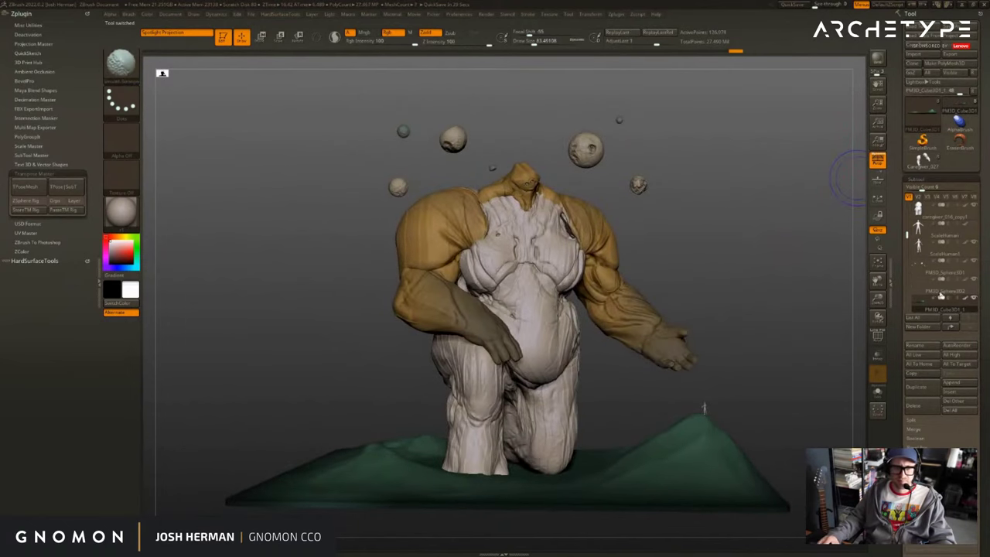
Select the torso subtool, turn polypaint display off for all subtools, and make the ground the active subtool.
{"action": "left_click_drag", "start_coordinate": [836, 253], "coordinate": [737, 254]}
{"action": "left_click", "coordinate": [486, 207], "text": "alt"}
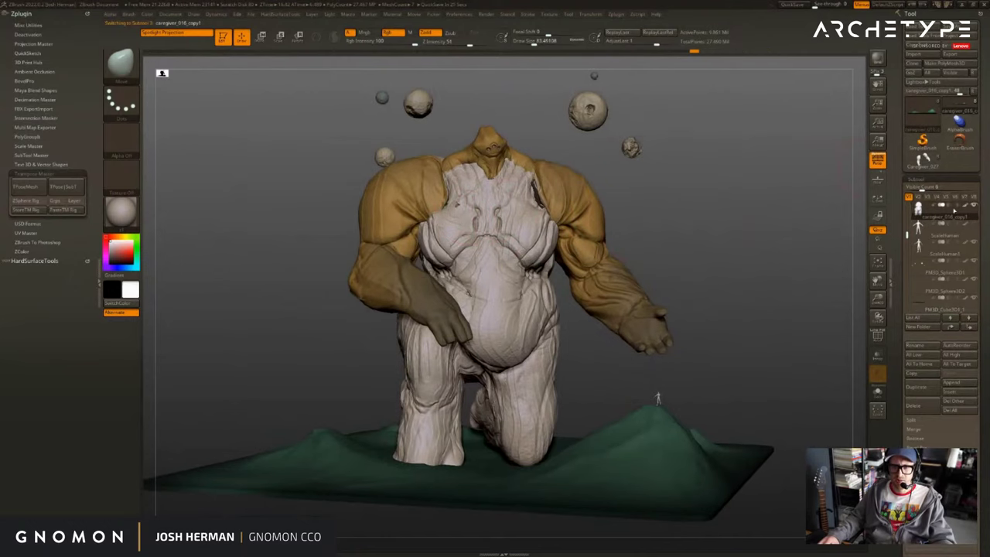
{"action": "mouse_move", "coordinate": [930, 230]}
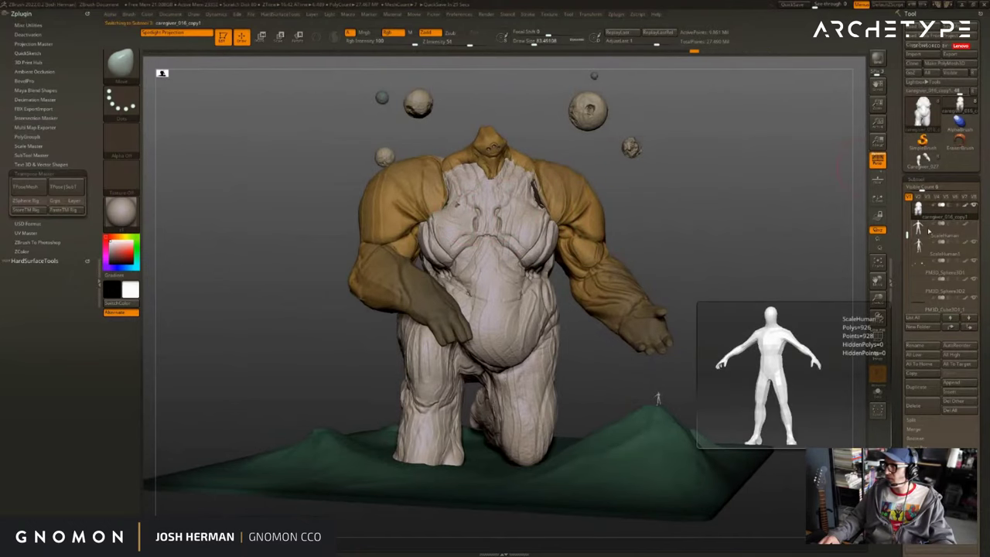
{"action": "left_click_drag", "start_coordinate": [731, 196], "coordinate": [749, 195], "text": "alt"}
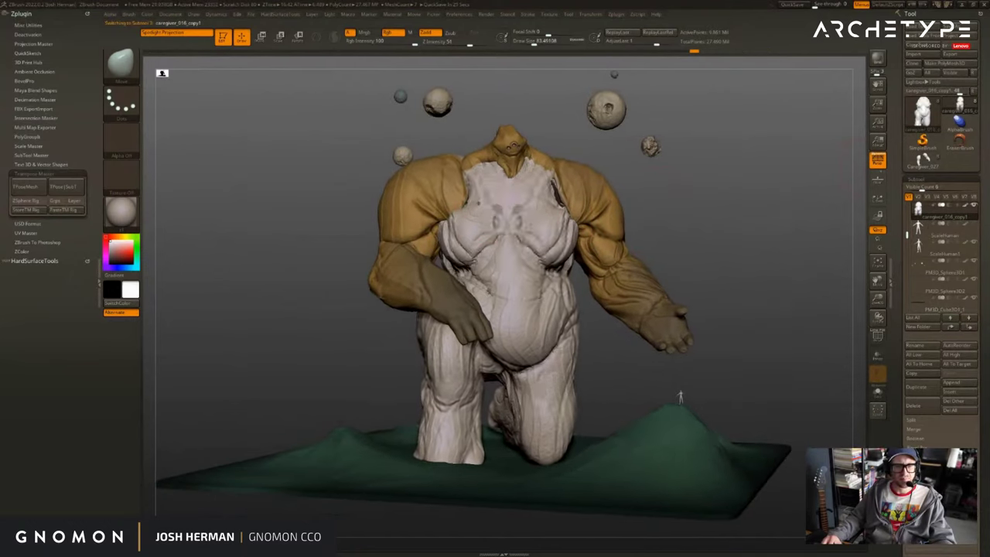
{"action": "left_click", "coordinate": [966, 205], "text": "shift"}
{"action": "left_click", "coordinate": [713, 450], "text": "alt"}
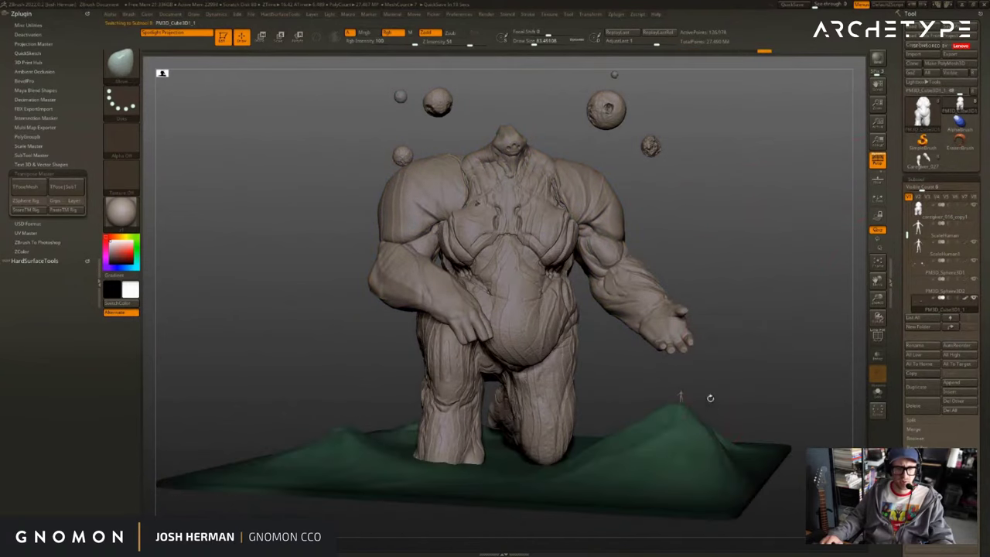
Compare the sphere and ground subtools of the kneeling version with those of the original standing version.
{"action": "left_click_drag", "start_coordinate": [769, 203], "coordinate": [774, 211], "text": "alt"}
{"action": "left_click", "coordinate": [619, 119], "text": "alt"}
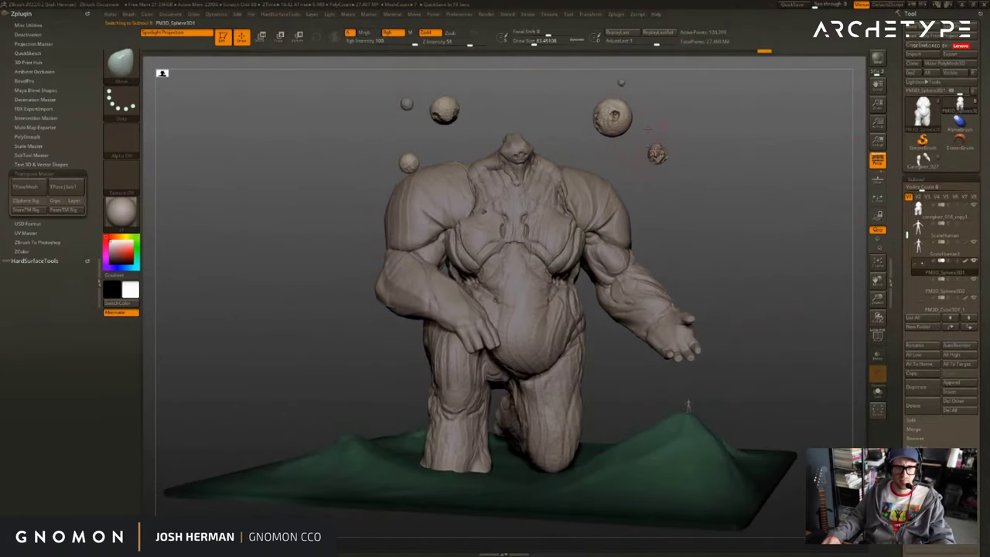
{"action": "left_click", "coordinate": [621, 82], "text": "alt"}
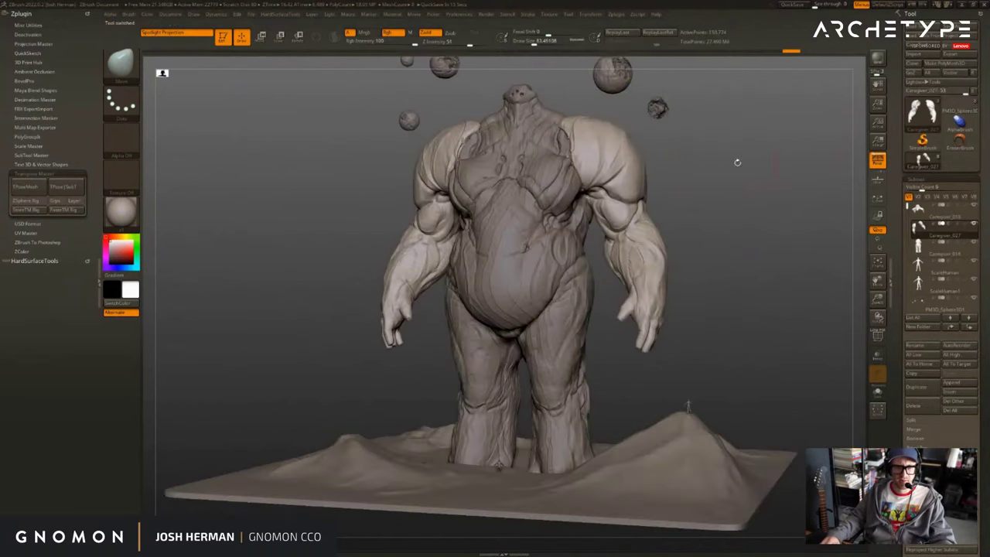
{"action": "left_click_drag", "start_coordinate": [736, 159], "coordinate": [676, 255]}
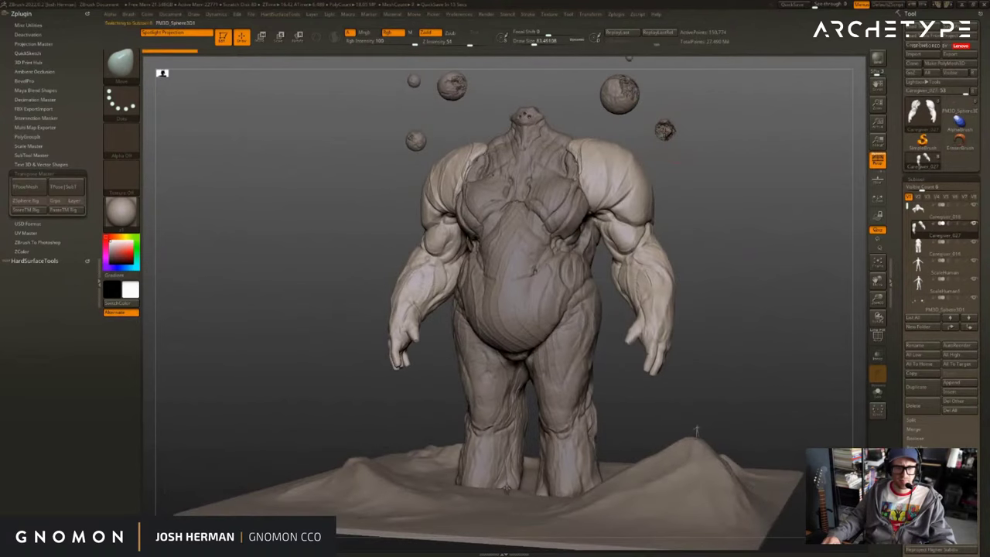
{"action": "left_click_drag", "start_coordinate": [657, 130], "coordinate": [663, 99]}
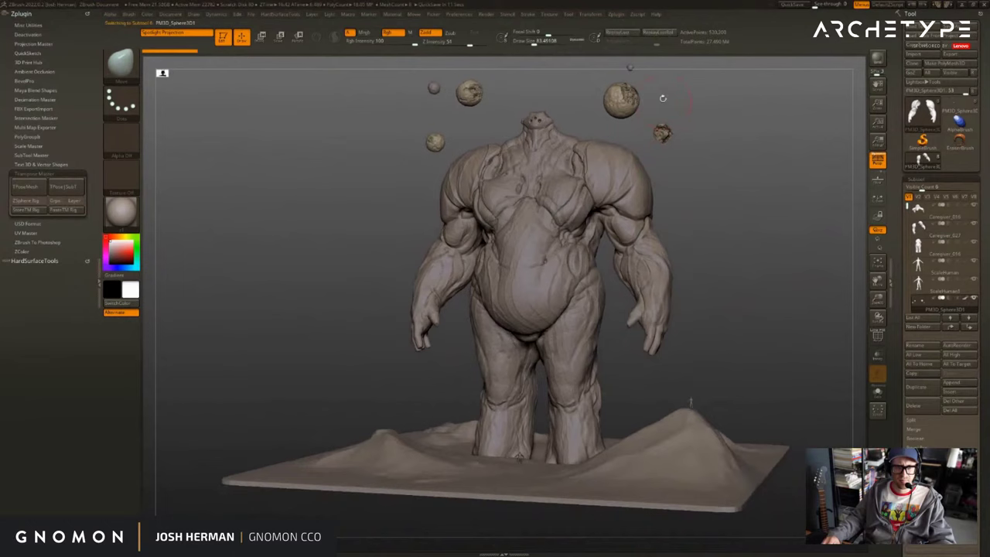
{"action": "left_click", "coordinate": [630, 69], "text": "alt"}
{"action": "left_click", "coordinate": [662, 476], "text": "alt"}
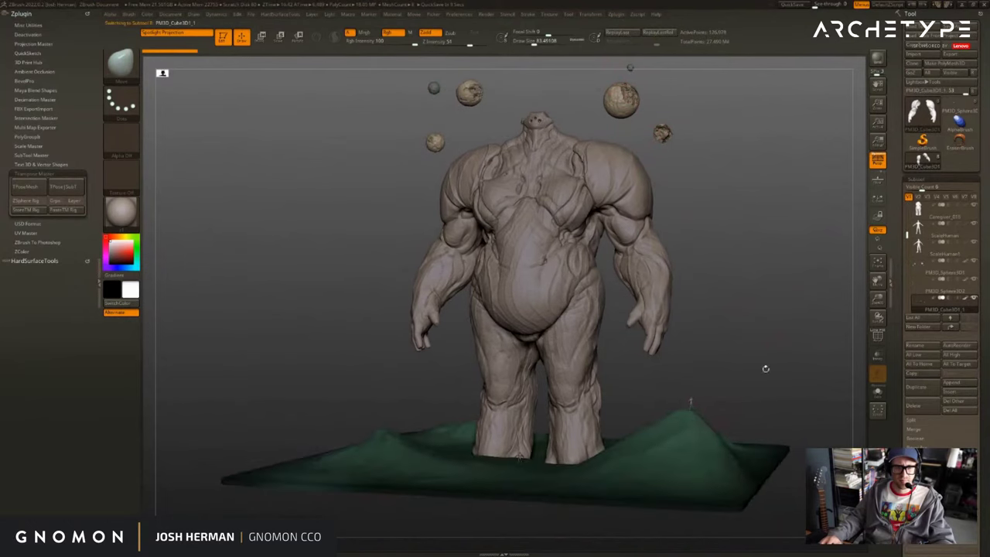
{"action": "left_click_drag", "start_coordinate": [775, 336], "coordinate": [816, 250]}
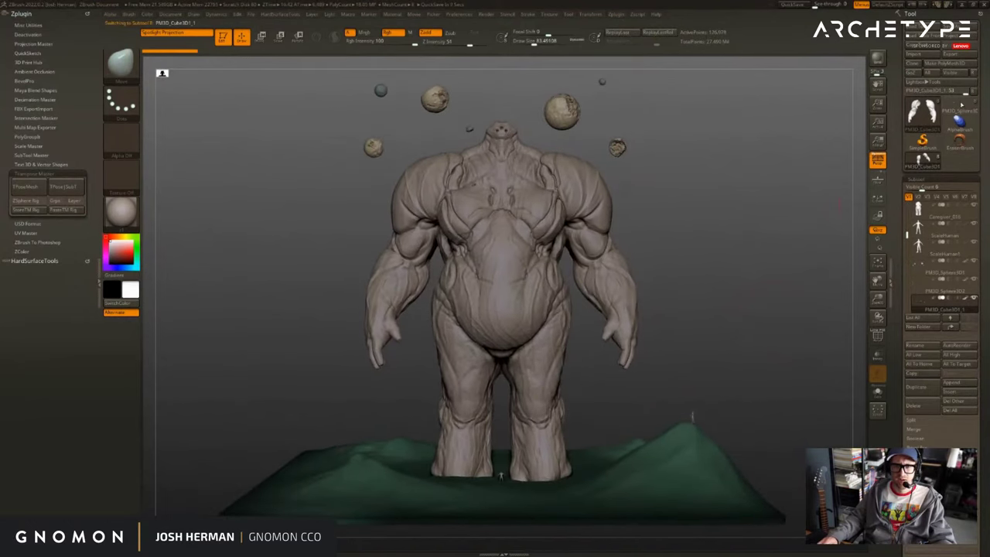
Switch back to the kneeling version, set the draw size to 28.75, and examine the pose on the ground.
{"action": "left_click", "coordinate": [961, 105]}
{"action": "mouse_move", "coordinate": [761, 134]}
{"action": "left_mouse_down"}
{"action": "mouse_move", "coordinate": [743, 135]}
{"action": "mouse_move", "coordinate": [745, 164]}
{"action": "mouse_move", "coordinate": [728, 163]}
{"action": "mouse_move", "coordinate": [764, 173]}
{"action": "mouse_move", "coordinate": [727, 180]}
{"action": "mouse_move", "coordinate": [748, 212]}
{"action": "mouse_move", "coordinate": [734, 208]}
{"action": "mouse_move", "coordinate": [779, 208]}
{"action": "mouse_move", "coordinate": [763, 208]}
{"action": "left_mouse_up"}
{"action": "key", "text": "Escape"}
{"action": "key", "text": "s"}
{"action": "left_click_drag", "start_coordinate": [762, 249], "coordinate": [787, 287]}
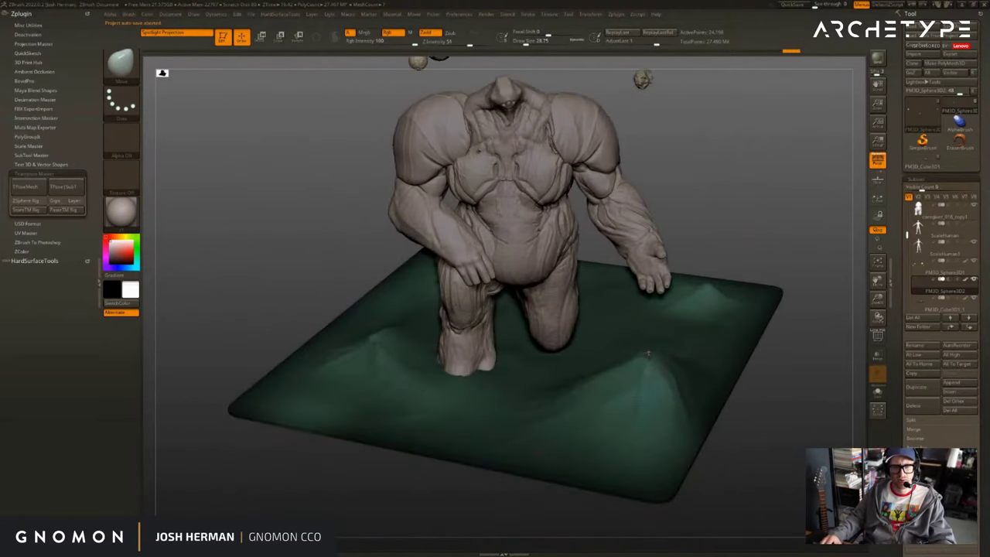
{"action": "left_click_drag", "start_coordinate": [817, 227], "coordinate": [812, 190]}
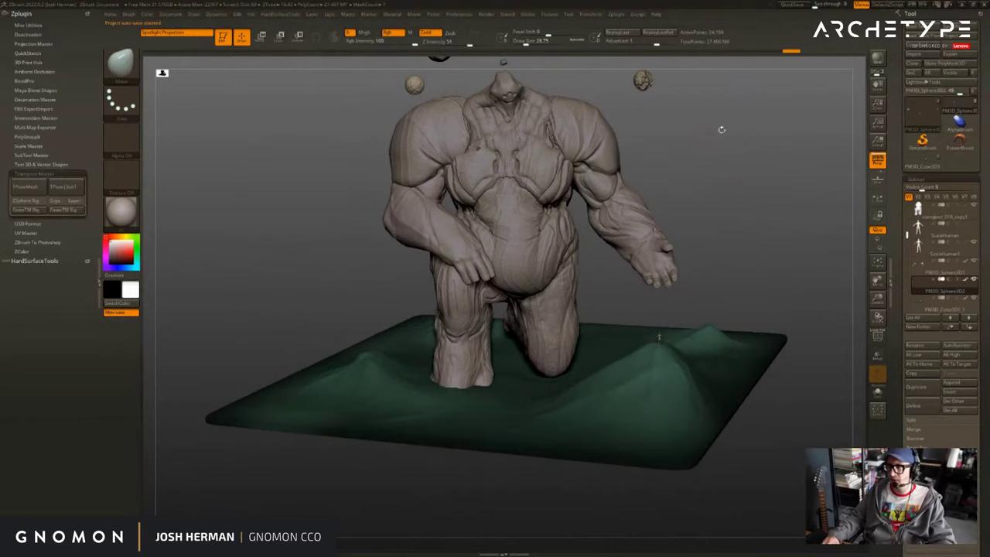
{"action": "left_click_drag", "start_coordinate": [722, 129], "coordinate": [671, 217]}
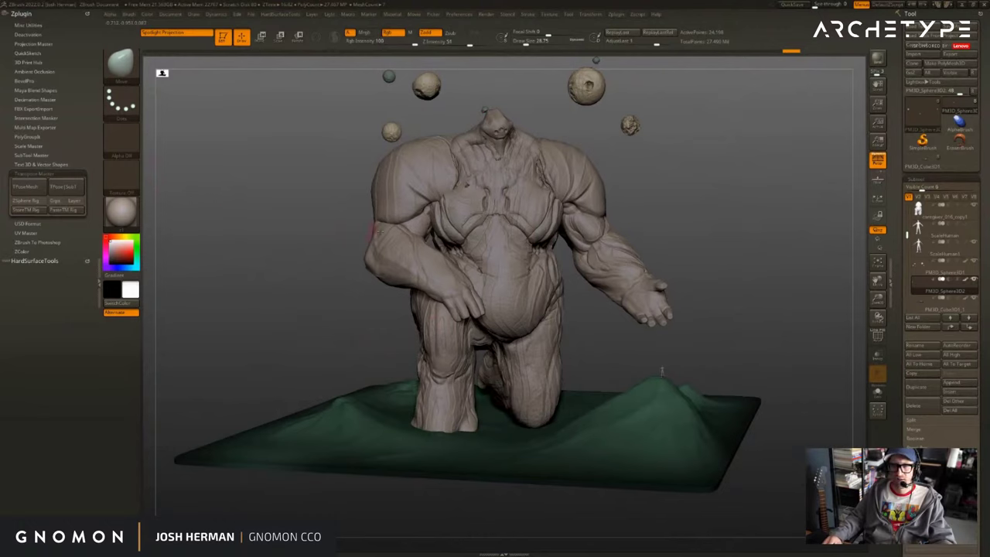
{"action": "left_click_drag", "start_coordinate": [694, 237], "coordinate": [671, 233]}
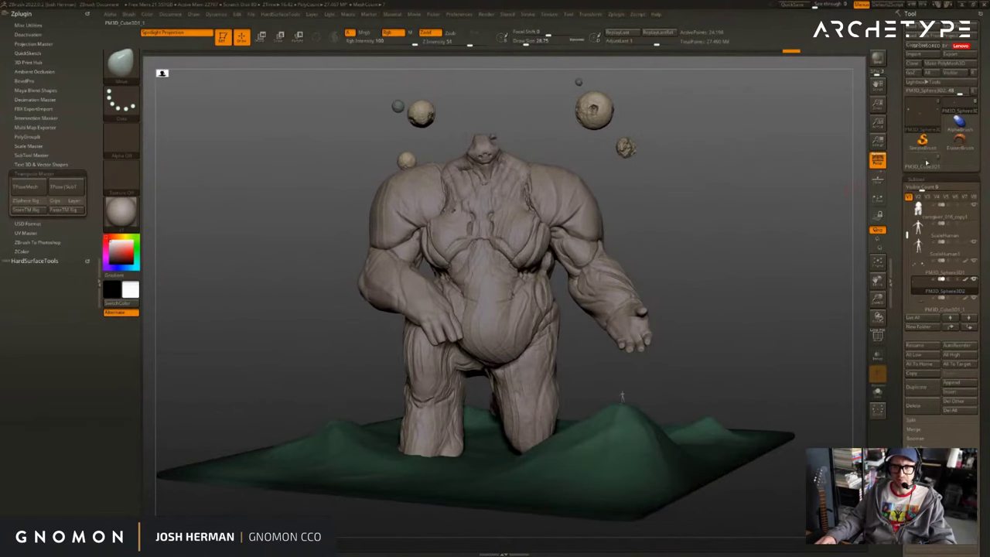
Switch to the original standing version and generate a new combined Transpose Master mesh, letting the program finish processing.
{"action": "left_click", "coordinate": [927, 162]}
{"action": "left_click_drag", "start_coordinate": [763, 166], "coordinate": [772, 206]}
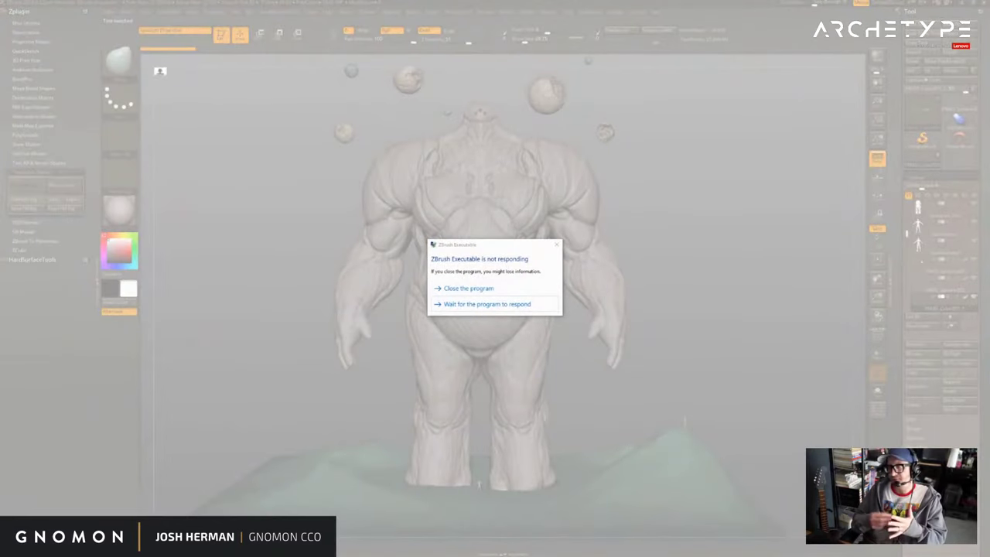
{"action": "left_click", "coordinate": [485, 304]}
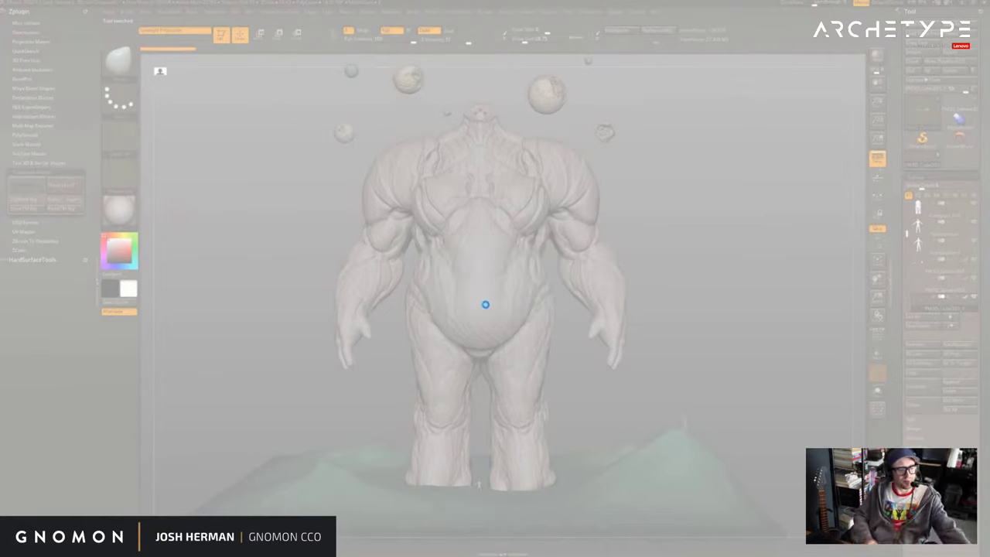
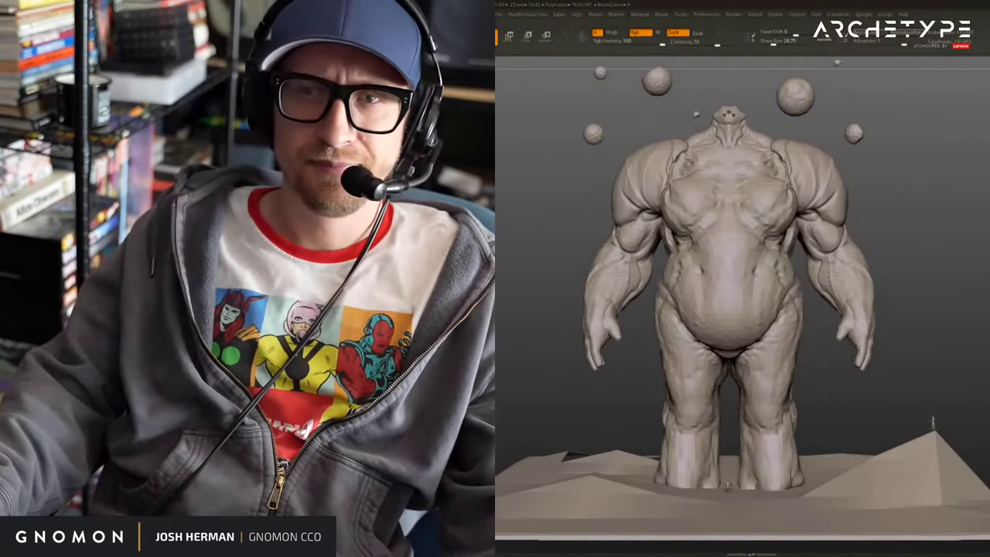
{"action": "mouse_move", "coordinate": [958, 197]}
{"action": "left_mouse_down"}
{"action": "mouse_move", "coordinate": [933, 214]}
{"action": "mouse_move", "coordinate": [983, 232]}
{"action": "mouse_move", "coordinate": [793, 492]}
{"action": "left_mouse_up"}
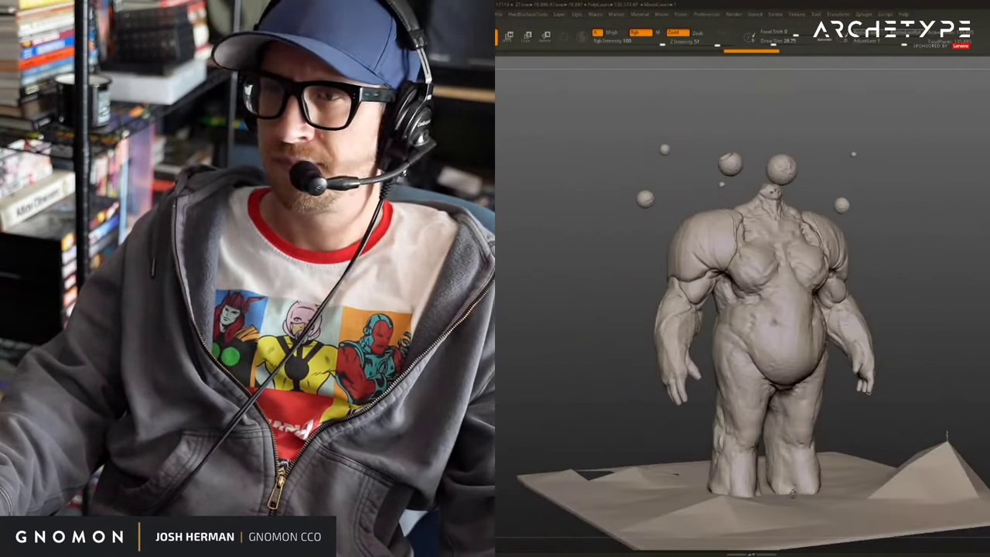
{"action": "mouse_move", "coordinate": [951, 232]}
{"action": "left_mouse_down"}
{"action": "mouse_move", "coordinate": [969, 237]}
{"action": "mouse_move", "coordinate": [949, 197]}
{"action": "mouse_move", "coordinate": [953, 217]}
{"action": "left_mouse_up"}
{"action": "left_click_drag", "start_coordinate": [814, 477], "coordinate": [802, 480]}
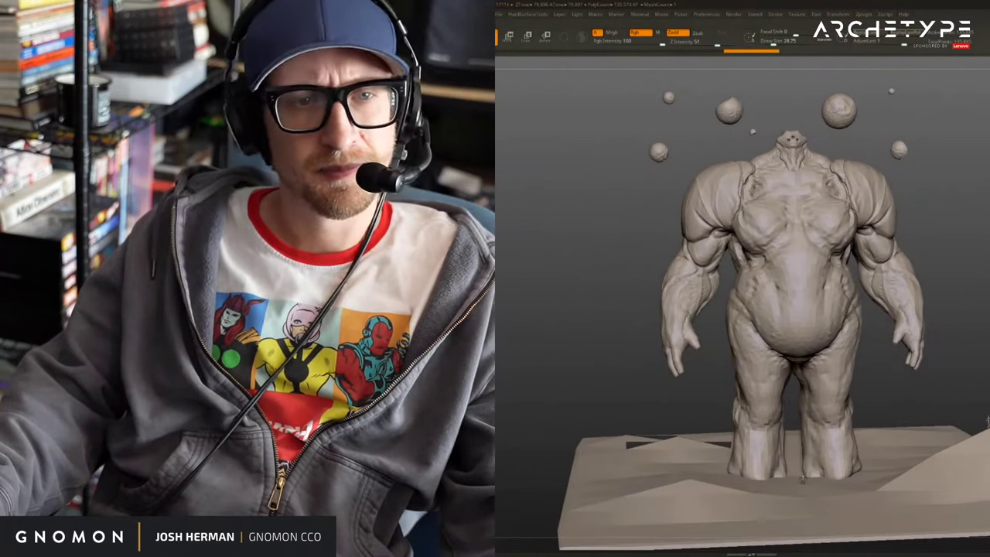
Examine the earlier kneeling version from several angles as reference for the new pose.
{"action": "left_click_drag", "start_coordinate": [989, 239], "coordinate": [982, 218], "text": "alt"}
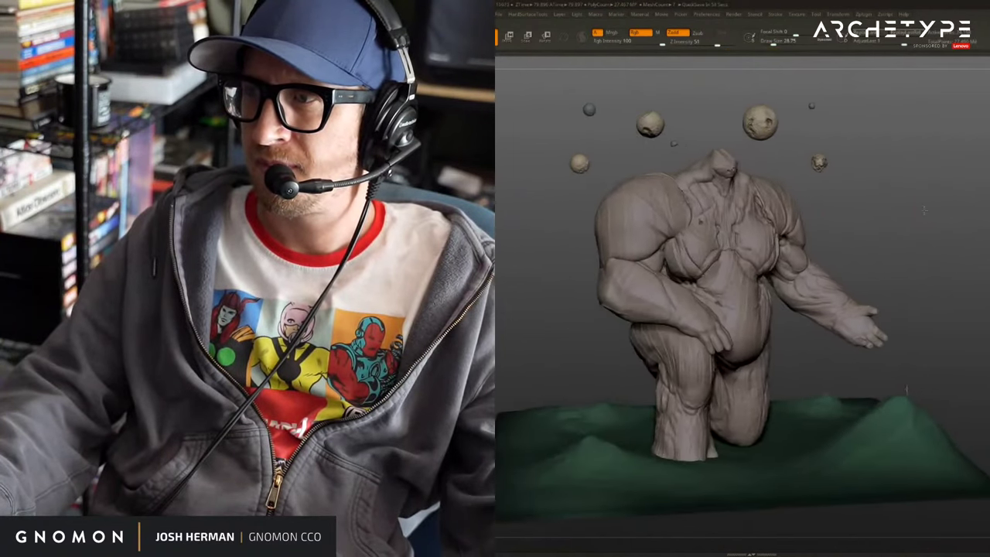
{"action": "mouse_move", "coordinate": [893, 211]}
{"action": "left_mouse_down"}
{"action": "mouse_move", "coordinate": [924, 216]}
{"action": "mouse_move", "coordinate": [931, 232]}
{"action": "mouse_move", "coordinate": [935, 203]}
{"action": "mouse_move", "coordinate": [925, 202]}
{"action": "mouse_move", "coordinate": [963, 210]}
{"action": "left_mouse_up"}
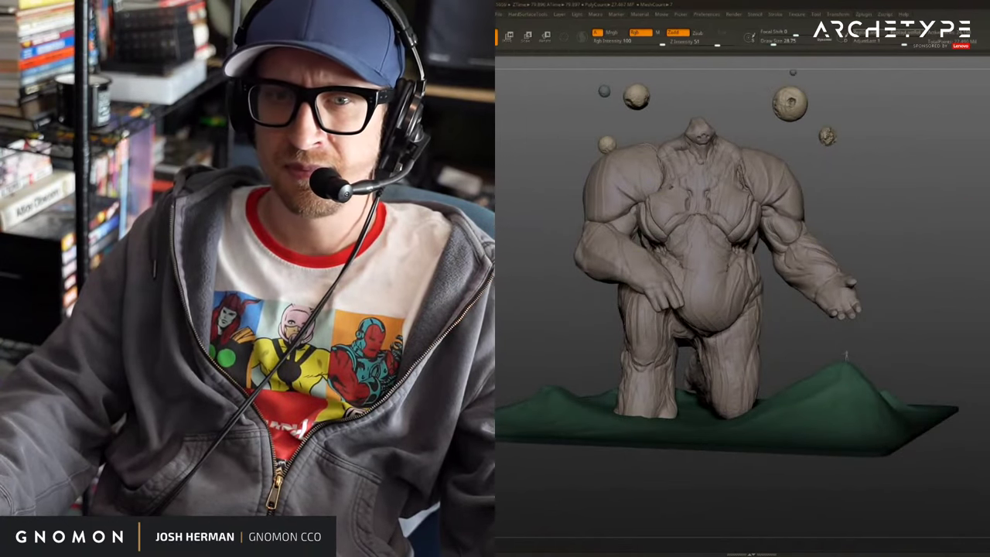
{"action": "left_click_drag", "start_coordinate": [965, 177], "coordinate": [970, 190]}
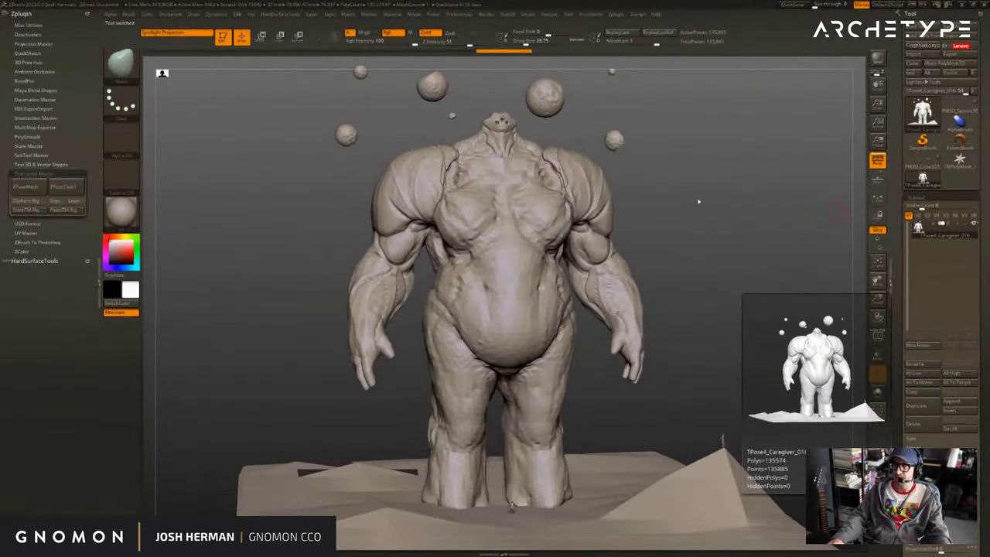
Return to the standing Transpose Master mesh and hide the ground and floating spheres, leaving only the body visible.
{"action": "left_click_drag", "start_coordinate": [699, 201], "coordinate": [721, 199]}
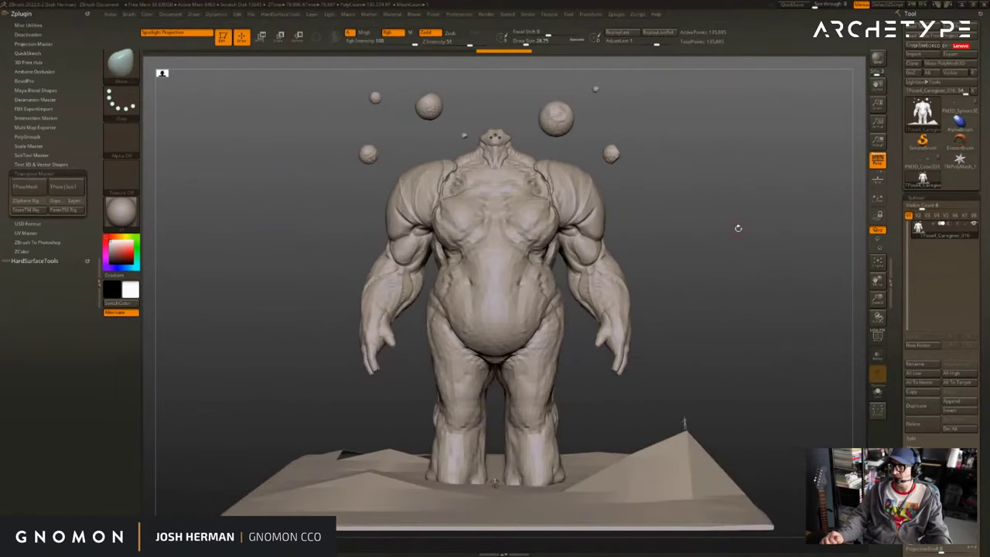
{"action": "left_click", "coordinate": [489, 180], "text": "ctrl+shift"}
{"action": "key", "text": "ctrl+z"}
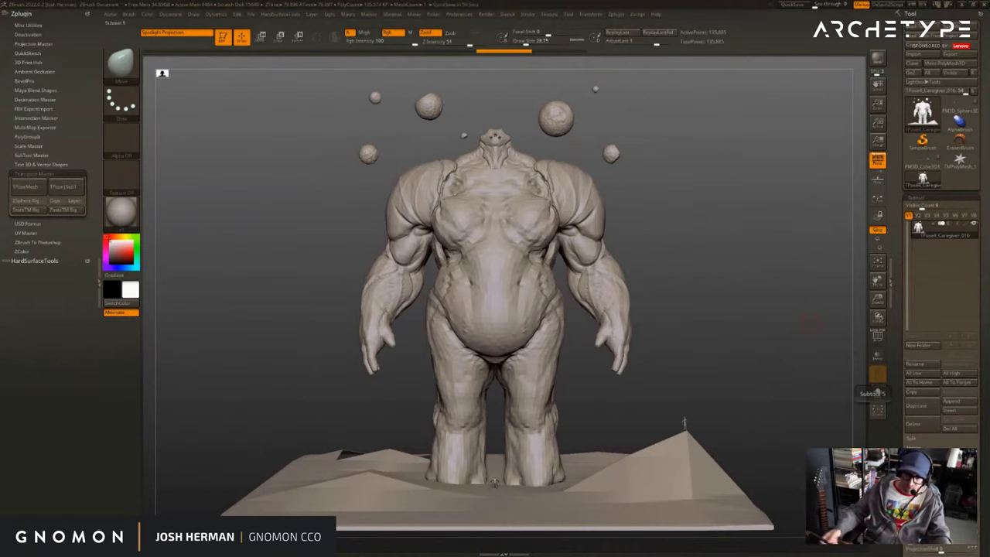
{"action": "mouse_move", "coordinate": [741, 357]}
{"action": "left_mouse_down"}
{"action": "mouse_move", "coordinate": [730, 252]}
{"action": "mouse_move", "coordinate": [699, 320]}
{"action": "left_mouse_up"}
{"action": "left_click", "coordinate": [631, 388], "text": "ctrl+shift"}
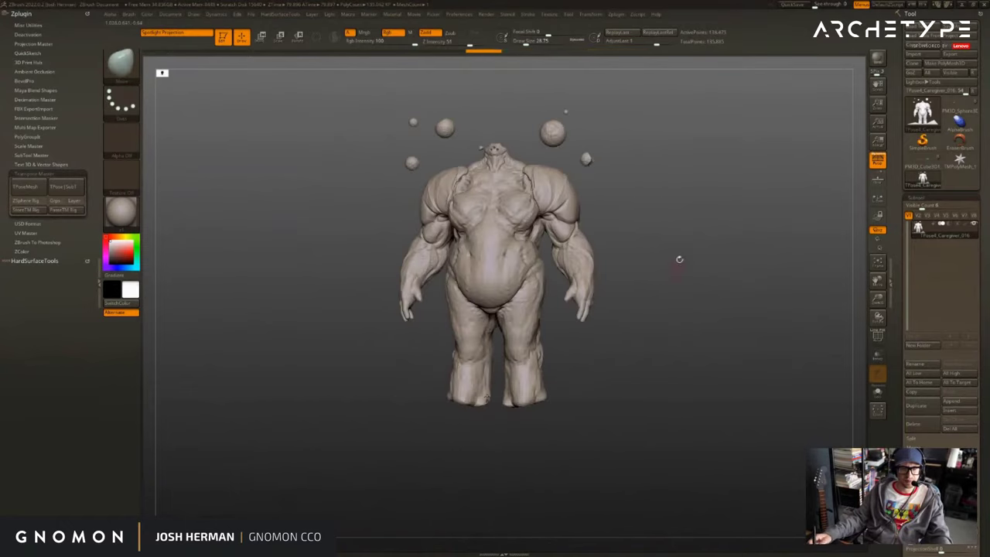
{"action": "left_click_drag", "start_coordinate": [679, 259], "coordinate": [659, 278], "text": "alt"}
{"action": "left_click", "coordinate": [589, 154], "text": "ctrl+shift"}
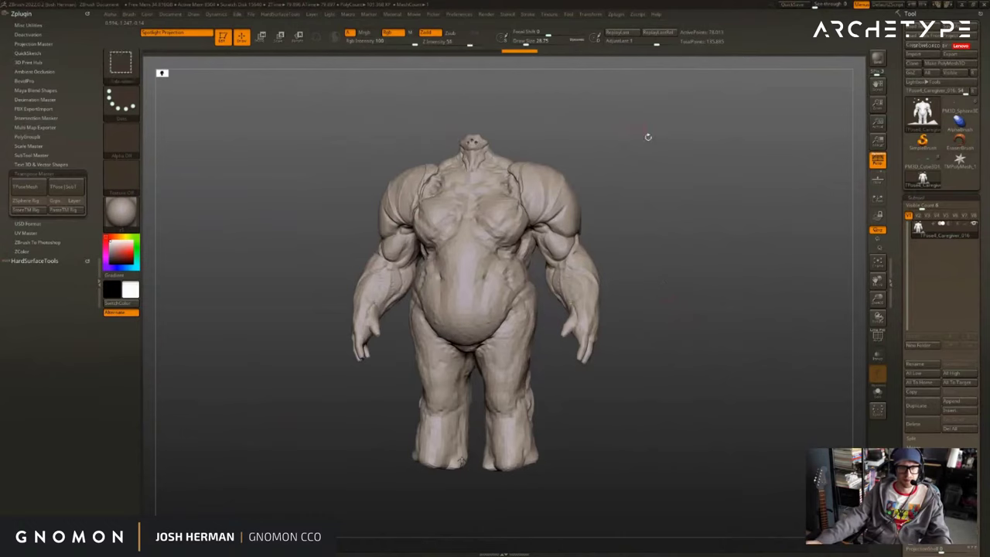
Mask the body except the arms, adjust the arms with a rotate transpose line at the shoulder, and clear the mask.
{"action": "mouse_move", "coordinate": [648, 137]}
{"action": "left_mouse_down", "text": "alt"}
{"action": "mouse_move", "coordinate": [657, 154]}
{"action": "mouse_move", "coordinate": [654, 215]}
{"action": "mouse_move", "coordinate": [701, 226]}
{"action": "mouse_move", "coordinate": [635, 221]}
{"action": "mouse_move", "coordinate": [547, 243]}
{"action": "left_mouse_up", "text": "alt"}
{"action": "key", "text": "r"}
{"action": "left_click_drag", "start_coordinate": [700, 246], "coordinate": [545, 262]}
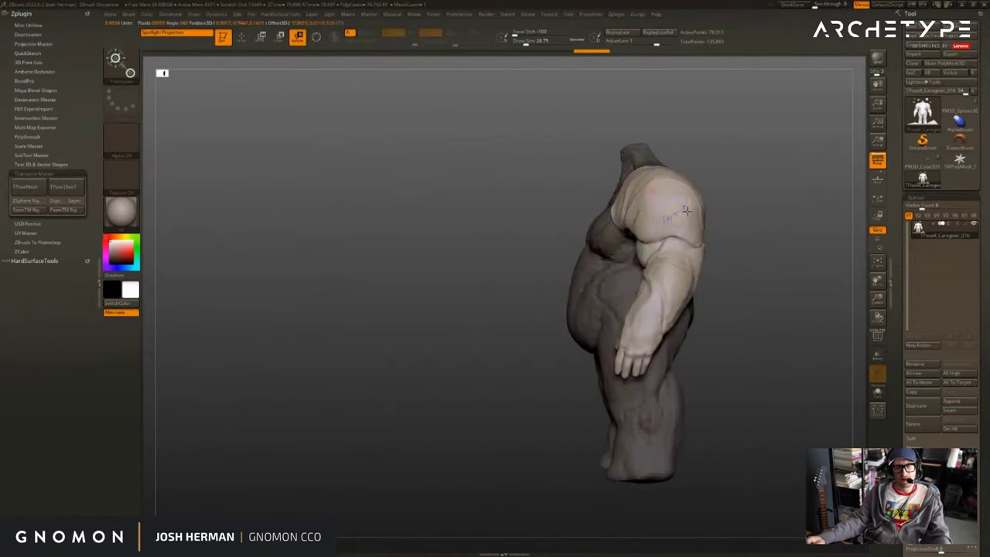
{"action": "left_click_drag", "start_coordinate": [761, 207], "coordinate": [840, 181]}
{"action": "mouse_move", "coordinate": [680, 182]}
{"action": "left_mouse_down", "text": "ctrl"}
{"action": "mouse_move", "coordinate": [846, 183]}
{"action": "mouse_move", "coordinate": [732, 200]}
{"action": "left_mouse_up", "text": "ctrl"}
{"action": "left_click_drag", "start_coordinate": [591, 234], "coordinate": [701, 309], "text": "ctrl"}
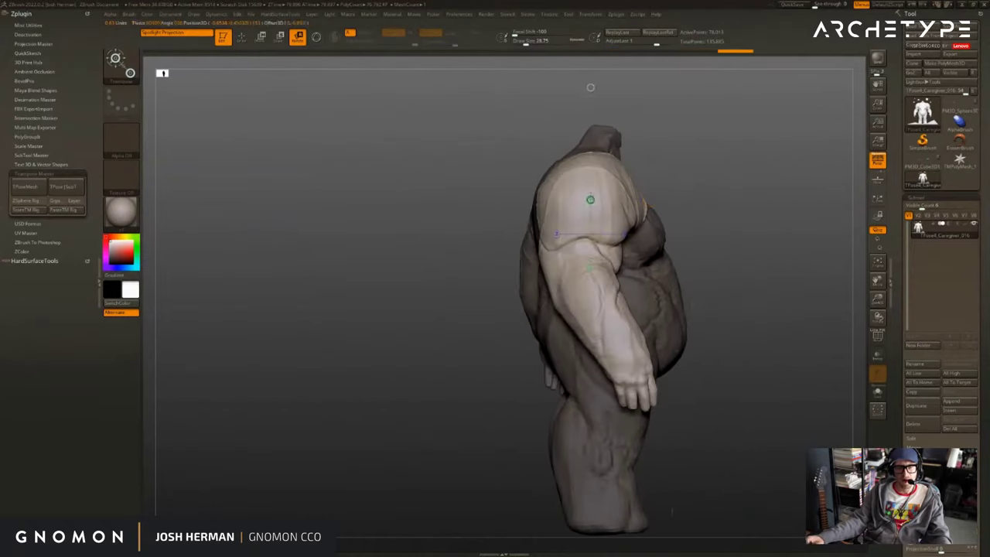
{"action": "left_click_drag", "start_coordinate": [720, 199], "coordinate": [720, 186]}
{"action": "left_click_drag", "start_coordinate": [820, 155], "coordinate": [743, 137]}
{"action": "left_click_drag", "start_coordinate": [638, 117], "coordinate": [675, 115]}
{"action": "left_click_drag", "start_coordinate": [675, 115], "coordinate": [659, 167], "text": "alt"}
Mask the head and neck, invert the mask, tilt the head with a rotate transpose line, and clear the mask.
{"action": "key", "text": "q"}
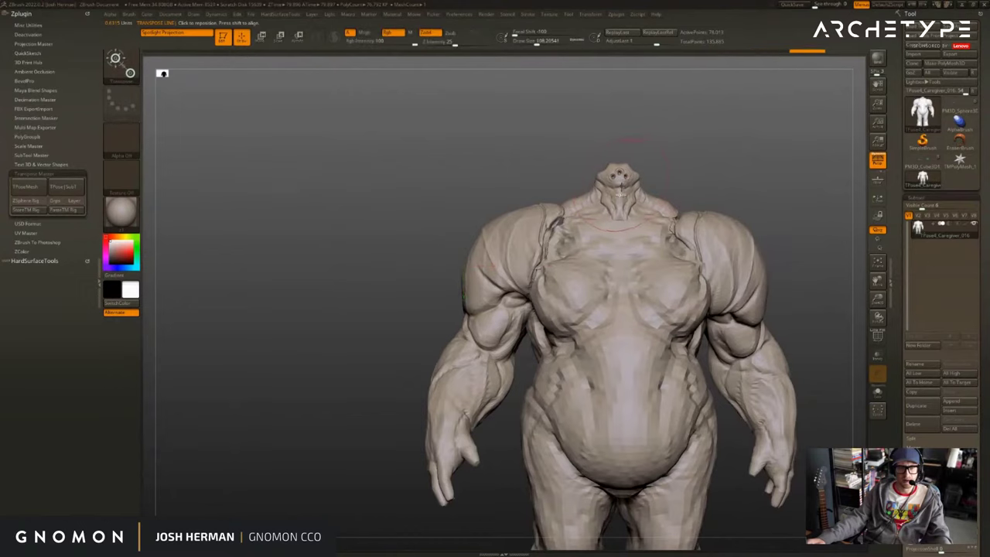
{"action": "left_click_drag", "start_coordinate": [622, 179], "coordinate": [624, 166], "text": "ctrl"}
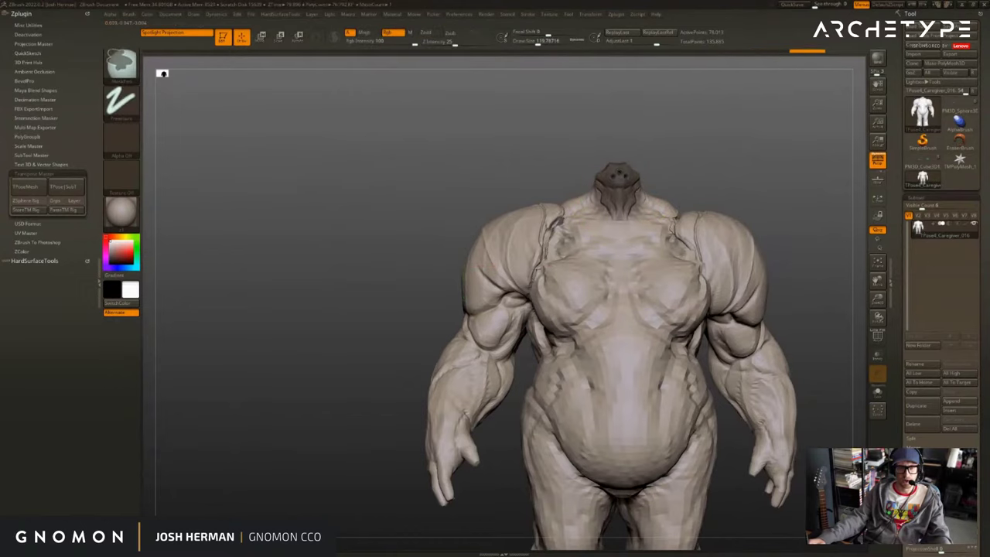
{"action": "mouse_move", "coordinate": [735, 138]}
{"action": "left_mouse_down"}
{"action": "mouse_move", "coordinate": [663, 144]}
{"action": "mouse_move", "coordinate": [383, 212]}
{"action": "left_mouse_up"}
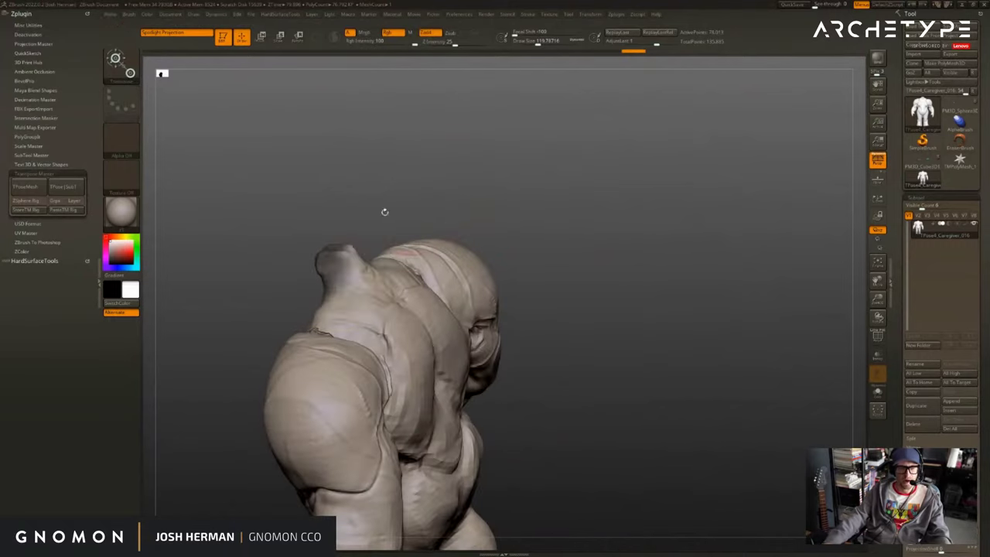
{"action": "left_click_drag", "start_coordinate": [334, 260], "coordinate": [385, 285], "text": "ctrl"}
{"action": "left_click_drag", "start_coordinate": [240, 260], "coordinate": [454, 259]}
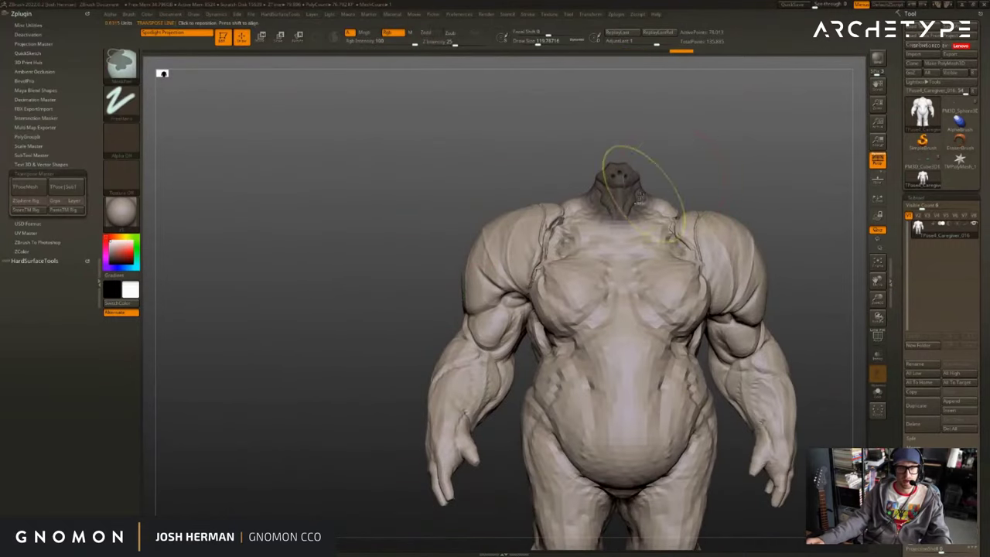
{"action": "left_click", "coordinate": [696, 173], "text": "ctrl"}
{"action": "key", "text": "r"}
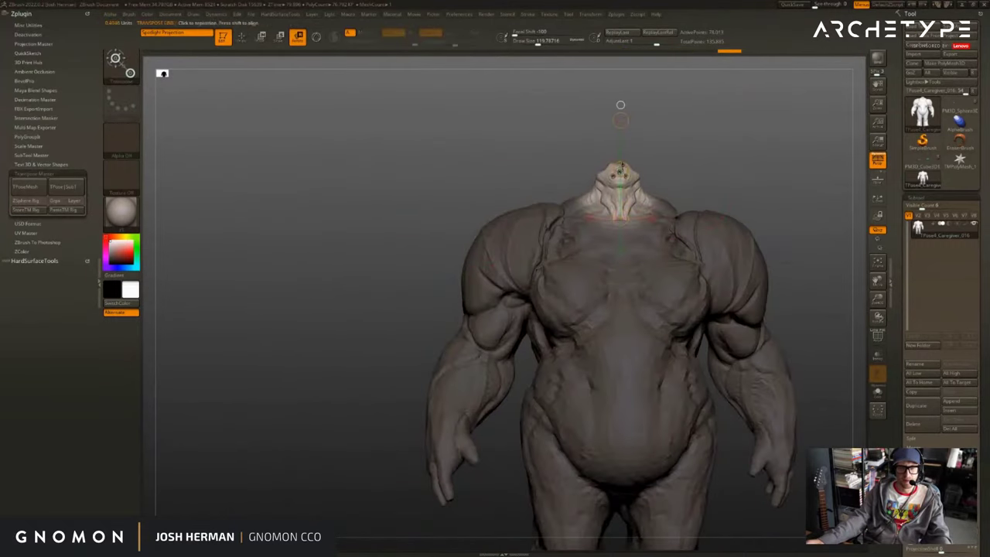
{"action": "left_click_drag", "start_coordinate": [762, 147], "coordinate": [640, 136]}
{"action": "left_click_drag", "start_coordinate": [715, 167], "coordinate": [697, 199], "text": "ctrl"}
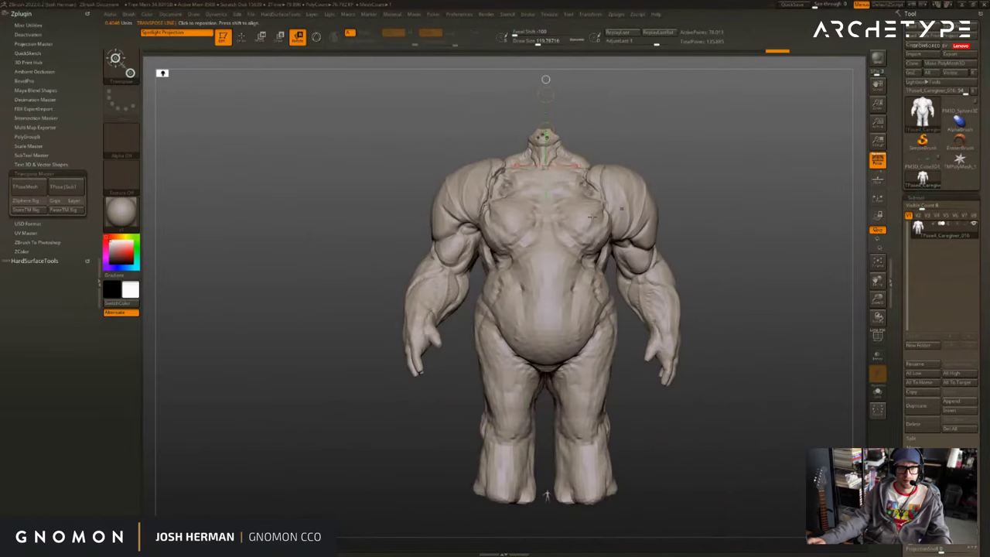
Hide the arms, mask the body at the waist to separate upper and lower halves, and soften the mask edge.
{"action": "left_click_drag", "start_coordinate": [549, 243], "coordinate": [550, 301], "text": "ctrl"}
{"action": "key", "text": "q"}
{"action": "mouse_move", "coordinate": [706, 255]}
{"action": "left_mouse_down", "text": "ctrl"}
{"action": "mouse_move", "coordinate": [731, 280]}
{"action": "mouse_move", "coordinate": [371, 524]}
{"action": "mouse_move", "coordinate": [368, 542]}
{"action": "left_mouse_up", "text": "ctrl"}
{"action": "double_click", "coordinate": [649, 277], "text": "ctrl+shift"}
{"action": "left_click", "coordinate": [603, 369], "text": "ctrl+shift"}
{"action": "key", "text": "ctrl+z"}
{"action": "left_click", "coordinate": [659, 359], "text": "ctrl"}
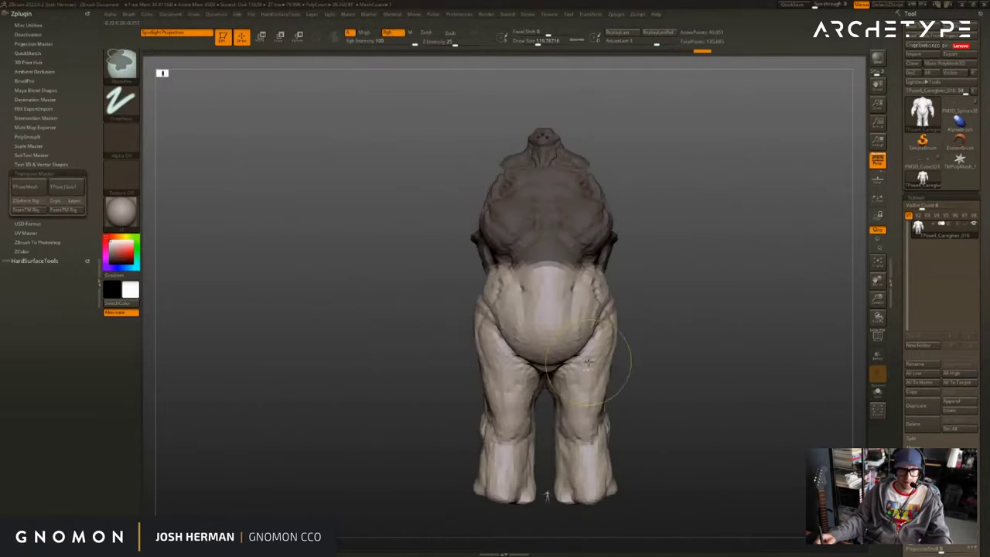
{"action": "left_click", "coordinate": [591, 364], "text": "ctrl"}
{"action": "left_click", "coordinate": [591, 364], "text": "ctrl"}
{"action": "left_click", "coordinate": [650, 358], "text": "ctrl"}
{"action": "left_click", "coordinate": [657, 353], "text": "ctrl"}
Bring back the arms with only the lower body masked, and hide the ground and floating spheres.
{"action": "left_click", "coordinate": [689, 348], "text": "ctrl+shift"}
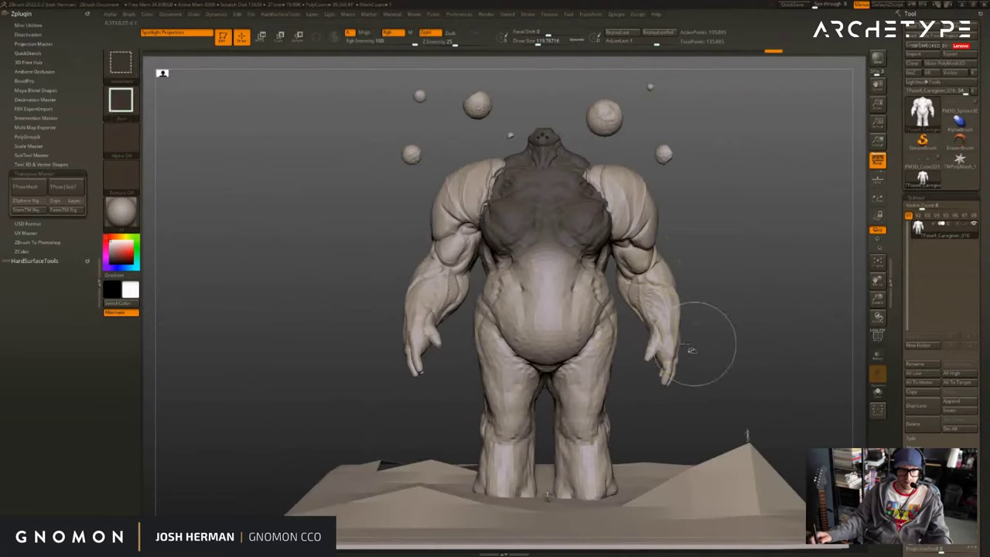
{"action": "key", "text": "ctrl+z"}
{"action": "left_click", "coordinate": [720, 245], "text": "ctrl"}
{"action": "left_click", "coordinate": [721, 245], "text": "ctrl+shift"}
{"action": "key", "text": "w"}
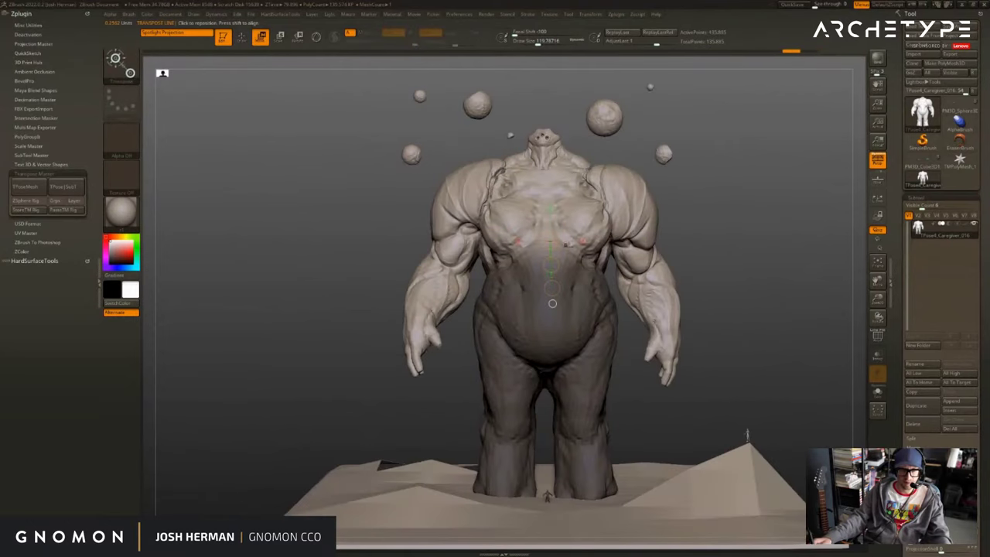
{"action": "right_click_drag", "start_coordinate": [552, 302], "coordinate": [552, 260], "text": "ctrl"}
{"action": "right_click_drag", "start_coordinate": [695, 385], "coordinate": [694, 376], "text": "ctrl"}
{"action": "left_click", "coordinate": [693, 383], "text": "ctrl+shift"}
{"action": "left_click", "coordinate": [693, 382], "text": "ctrl+shift"}
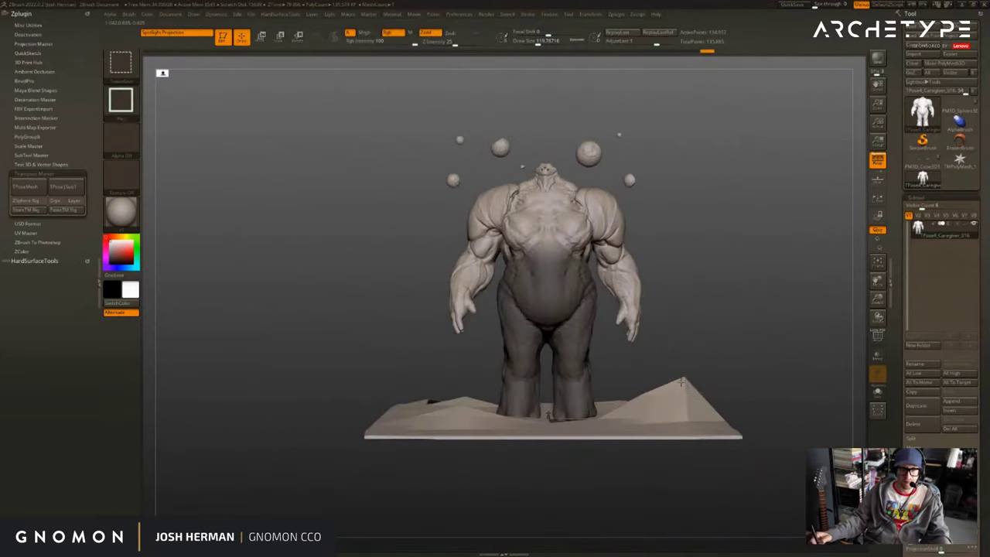
{"action": "left_click", "coordinate": [683, 382], "text": "ctrl+shift"}
{"action": "left_click", "coordinate": [593, 153], "text": "ctrl+shift"}
{"action": "right_click_drag", "start_coordinate": [712, 113], "coordinate": [714, 188], "text": "ctrl"}
Twist the upper body at the chest with a horizontal rotate transpose line, working from front and top views.
{"action": "key", "text": "q"}
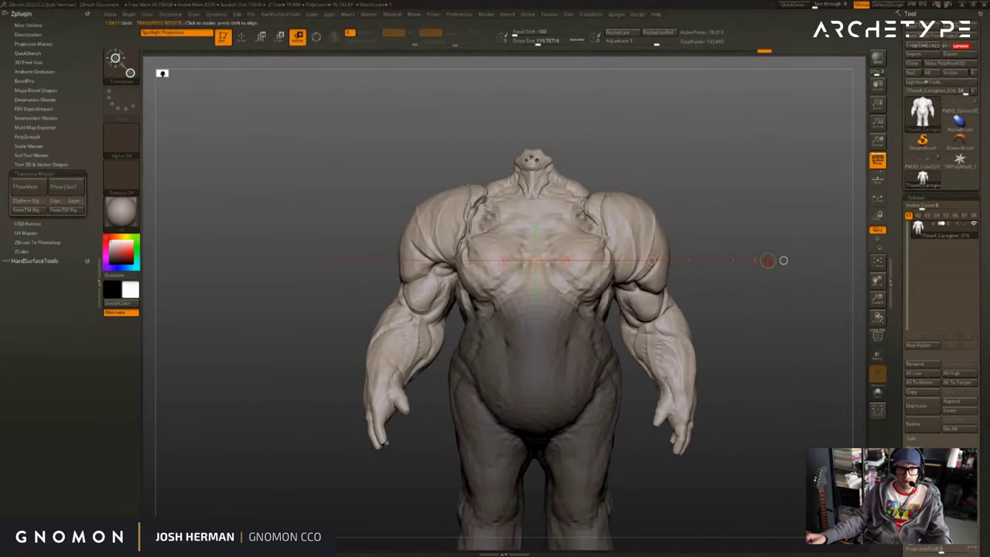
{"action": "left_click_drag", "start_coordinate": [768, 260], "coordinate": [768, 261]}
{"action": "right_click_drag", "start_coordinate": [542, 109], "coordinate": [539, 192], "text": "shift"}
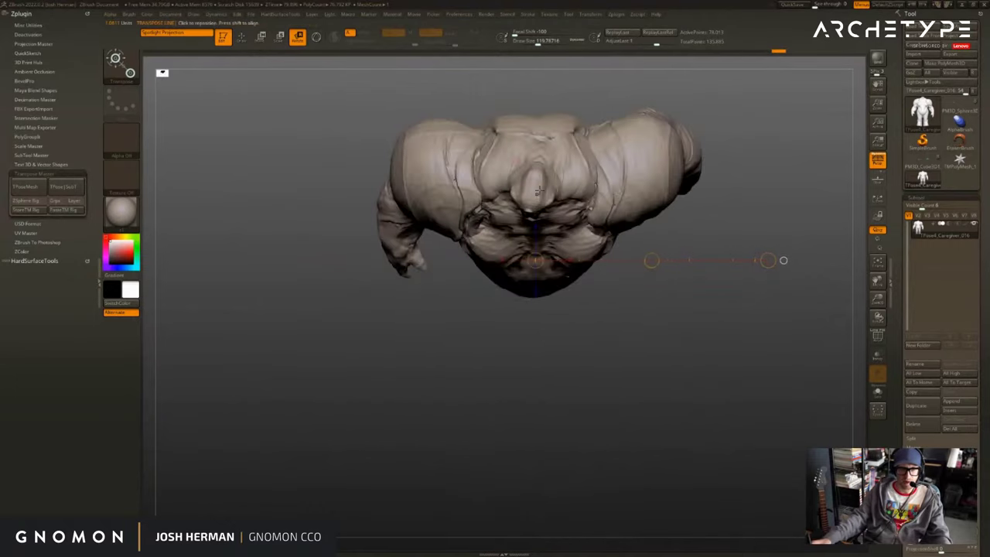
{"action": "left_click_drag", "start_coordinate": [768, 191], "coordinate": [769, 190]}
{"action": "mouse_move", "coordinate": [772, 302]}
{"action": "right_mouse_down", "text": "shift"}
{"action": "mouse_move", "coordinate": [772, 262]}
{"action": "mouse_move", "coordinate": [757, 260]}
{"action": "right_mouse_up", "text": "shift"}
{"action": "mouse_move", "coordinate": [756, 259]}
{"action": "left_mouse_down"}
{"action": "mouse_move", "coordinate": [754, 207]}
{"action": "mouse_move", "coordinate": [769, 190]}
{"action": "left_mouse_up"}
{"action": "left_click_drag", "start_coordinate": [738, 251], "coordinate": [740, 310]}
Invert the mask to protect the upper body, hide the arms, and extend the mask softly down to the belly.
{"action": "left_click", "coordinate": [740, 309], "text": "ctrl"}
{"action": "right_click_drag", "start_coordinate": [576, 340], "coordinate": [546, 272], "text": "alt"}
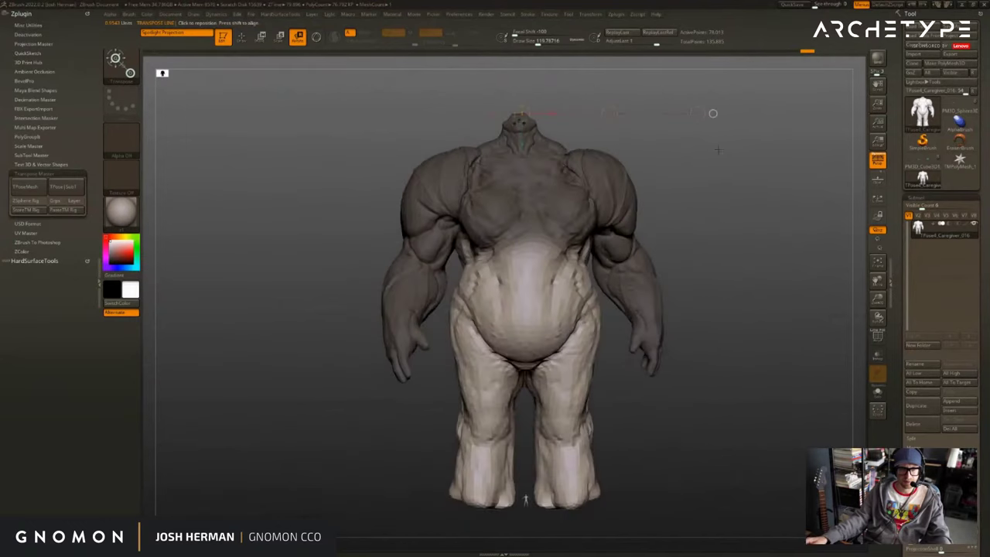
{"action": "left_click_drag", "start_coordinate": [718, 150], "coordinate": [700, 184]}
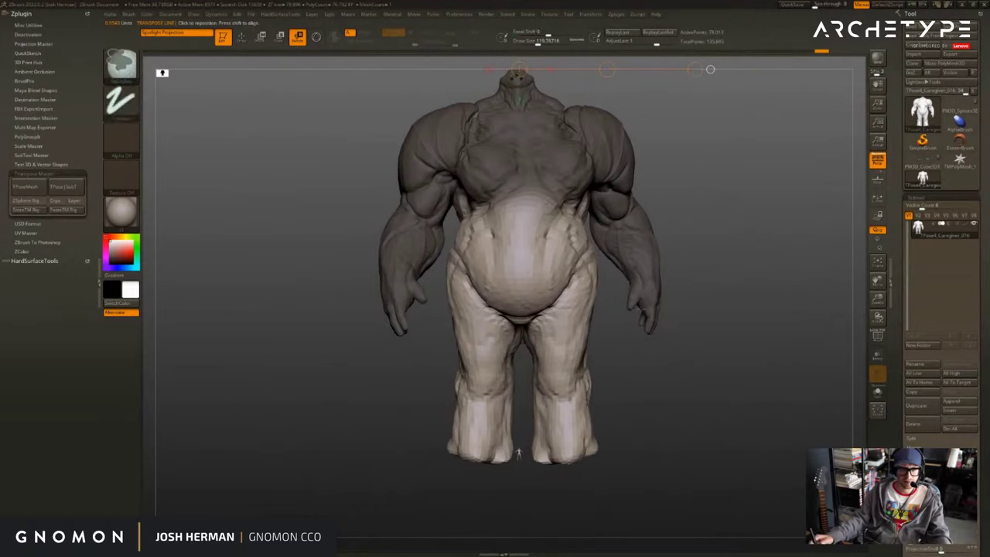
{"action": "key", "text": "q"}
{"action": "left_click", "coordinate": [643, 262], "text": "ctrl+shift"}
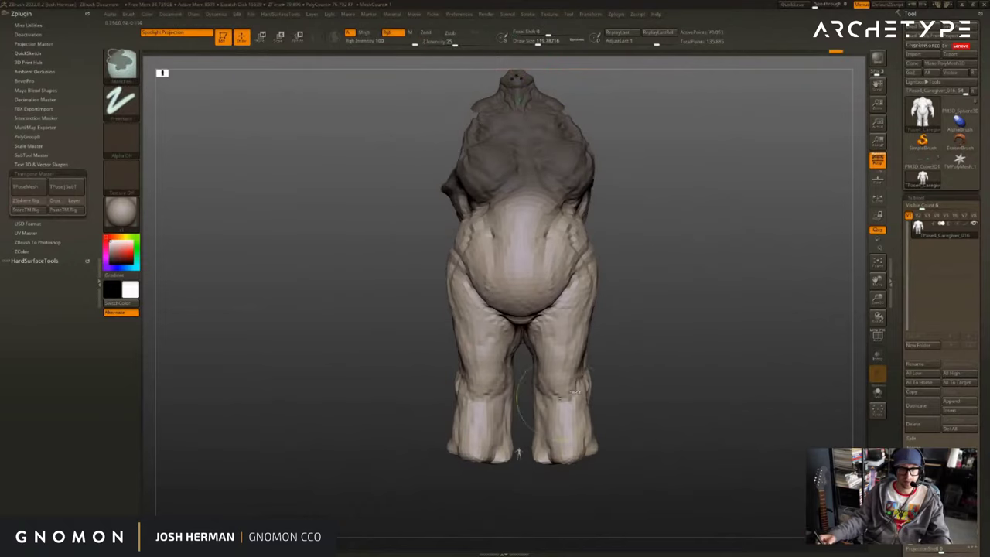
{"action": "left_click_drag", "start_coordinate": [699, 150], "coordinate": [383, 260], "text": "ctrl"}
{"action": "left_click", "coordinate": [544, 285], "text": "ctrl"}
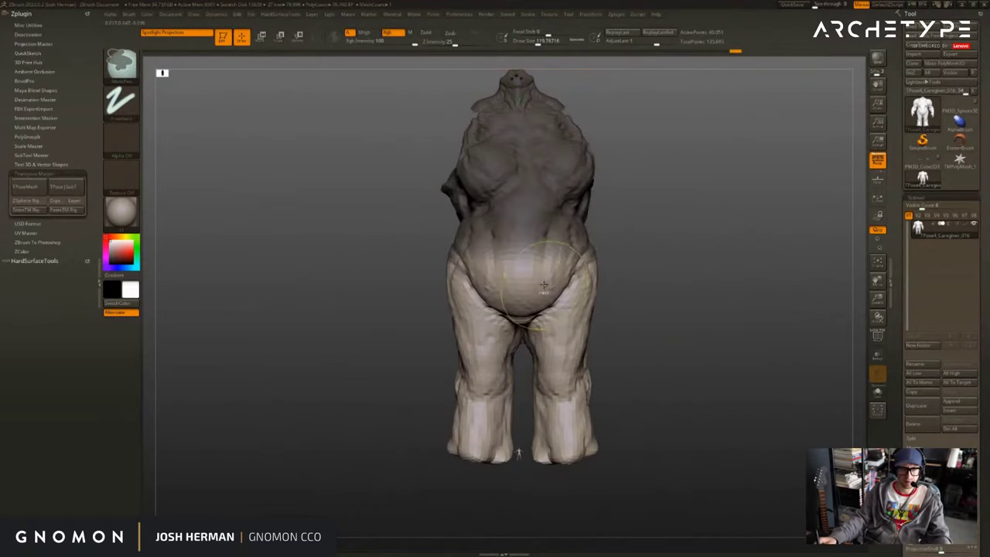
{"action": "left_click", "coordinate": [624, 257], "text": "ctrl"}
{"action": "left_click", "coordinate": [641, 259], "text": "ctrl"}
Rotate the hips and legs with a horizontal transpose line across the belly, then clear the mask.
{"action": "key", "text": "w"}
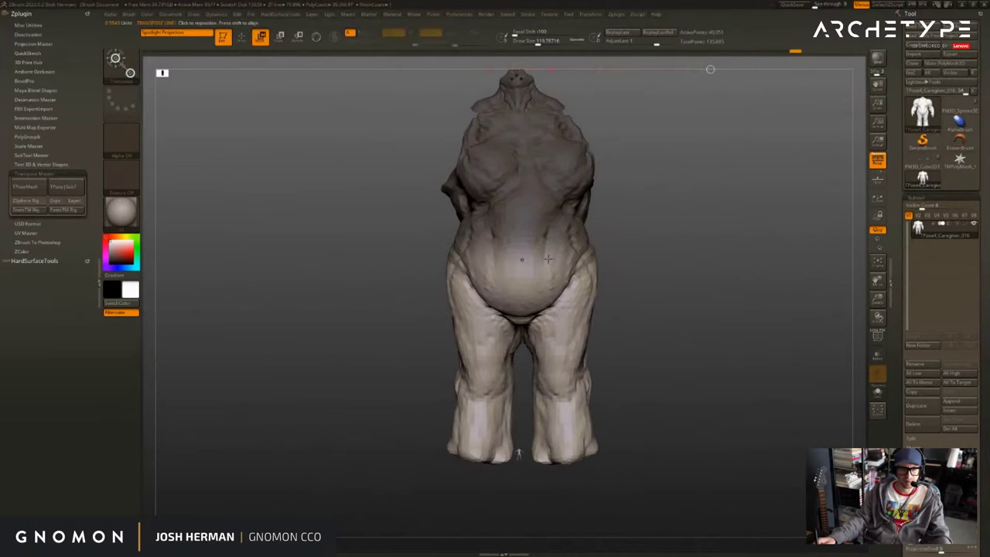
{"action": "left_click_drag", "start_coordinate": [623, 261], "coordinate": [622, 256]}
{"action": "left_click", "coordinate": [606, 188], "text": "ctrl"}
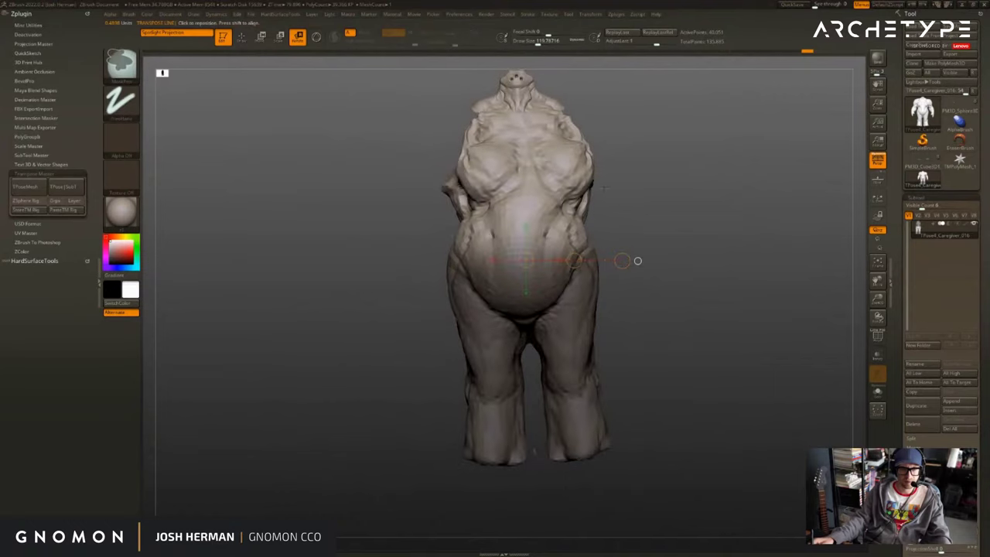
{"action": "left_click", "coordinate": [637, 261], "text": "ctrl"}
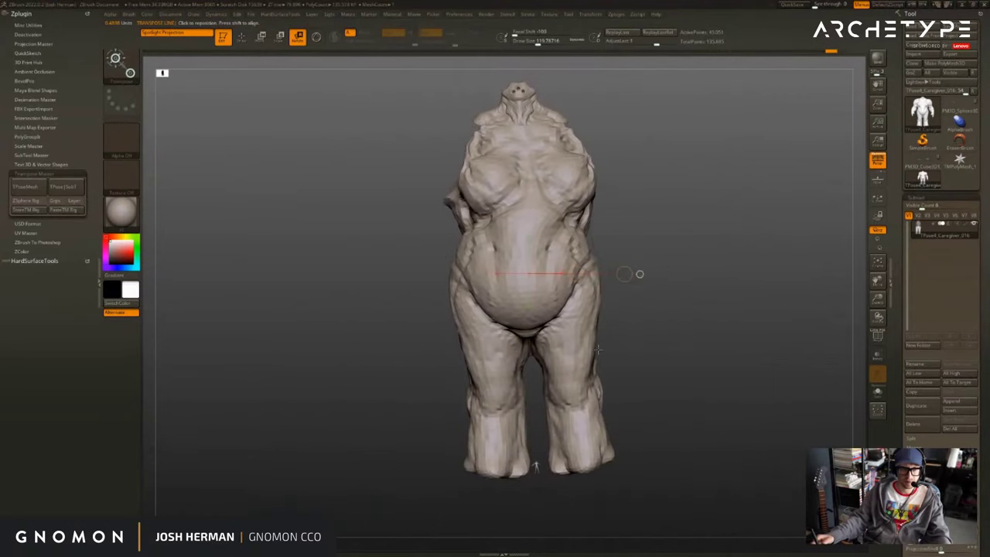
Restore the full mesh visibility and hide the ground and floating spheres to check the whole body.
{"action": "key", "text": "q"}
{"action": "left_click", "coordinate": [587, 362], "text": "ctrl+shift"}
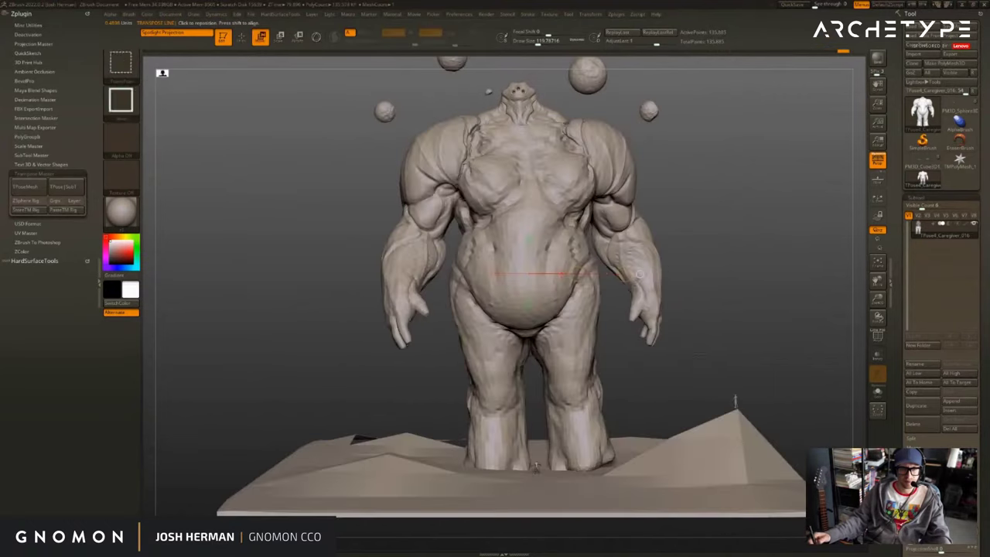
{"action": "left_click", "coordinate": [735, 337], "text": "ctrl+shift"}
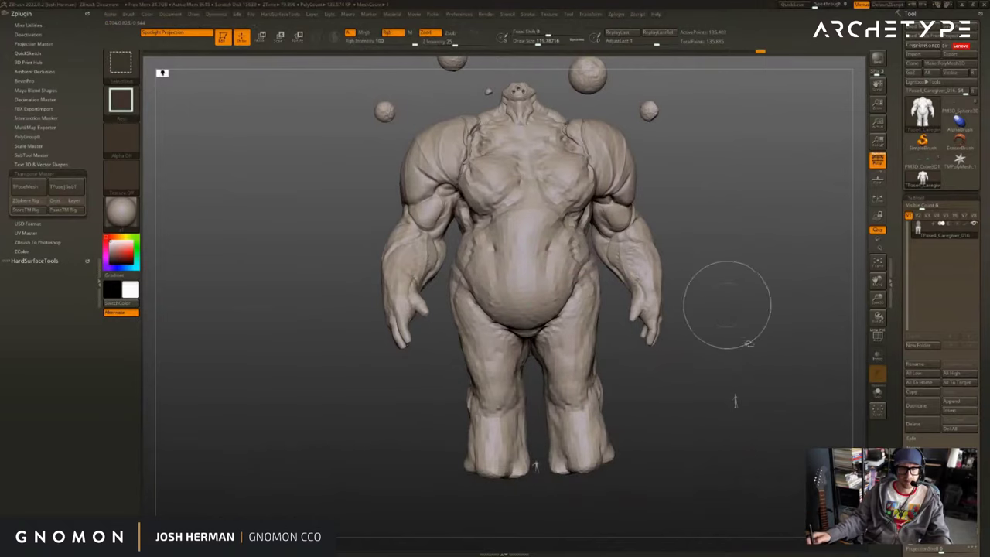
{"action": "left_click_drag", "start_coordinate": [782, 345], "coordinate": [684, 458], "text": "ctrl+shift"}
{"action": "key", "text": "w"}
{"action": "key", "text": "f"}
{"action": "key", "text": "q"}
{"action": "left_click", "coordinate": [647, 145], "text": "ctrl+shift"}
{"action": "left_click", "coordinate": [588, 109], "text": "ctrl+shift"}
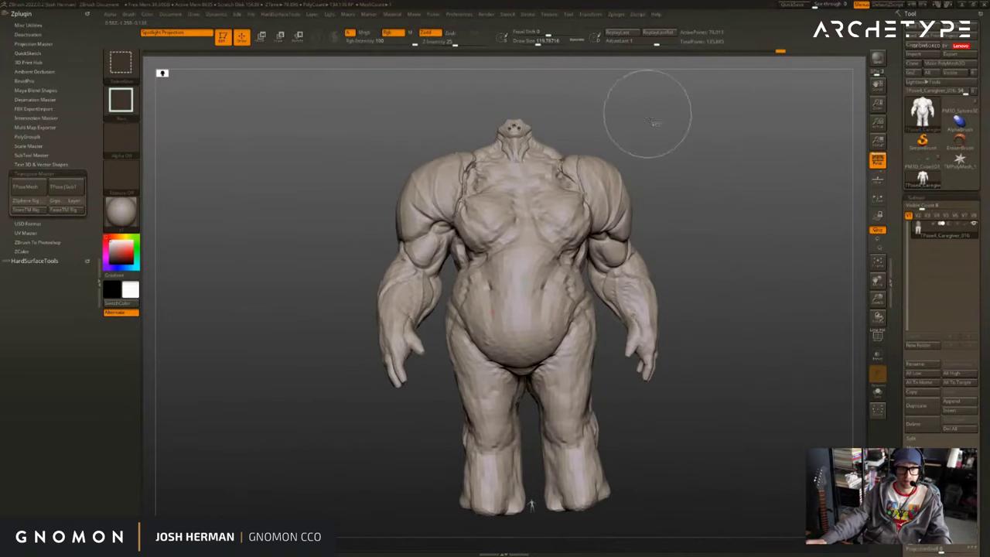
Mask the belly and legs below the chest with the arms hidden, and show all parts with the upper body unmasked.
{"action": "key", "text": "w"}
{"action": "key", "text": "f"}
{"action": "key", "text": "q"}
{"action": "left_click", "coordinate": [651, 307], "text": "ctrl+shift"}
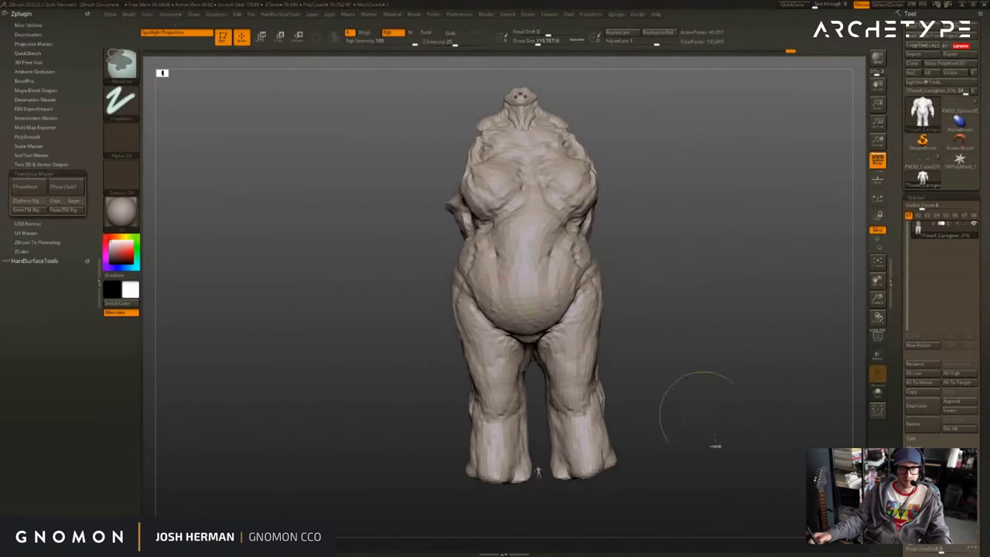
{"action": "left_click_drag", "start_coordinate": [698, 489], "coordinate": [390, 211], "text": "ctrl"}
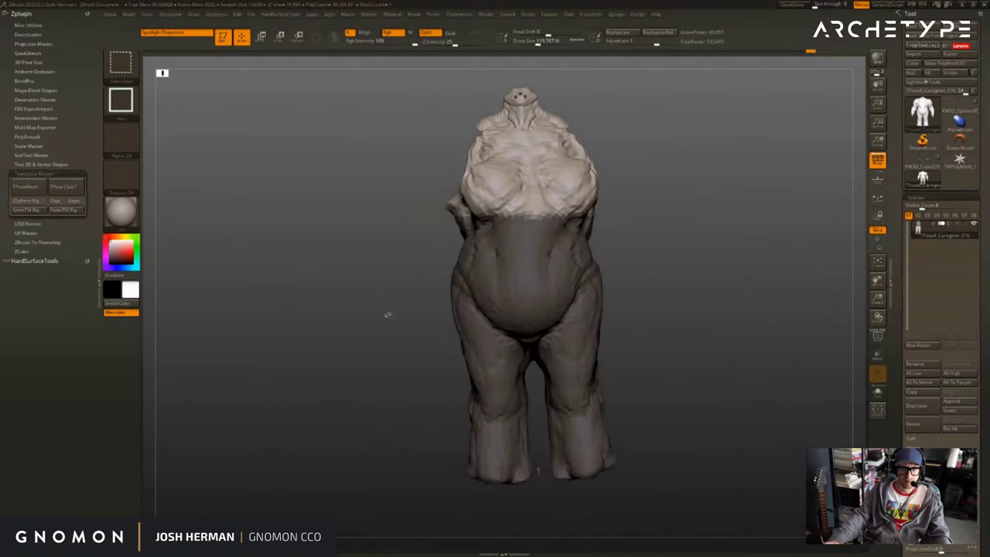
{"action": "left_click", "coordinate": [389, 315], "text": "ctrl+shift"}
{"action": "key", "text": "ctrl+z"}
{"action": "key", "text": "ctrl+i"}
{"action": "left_click", "coordinate": [594, 292], "text": "ctrl+shift"}
{"action": "key", "text": "ctrl+z"}
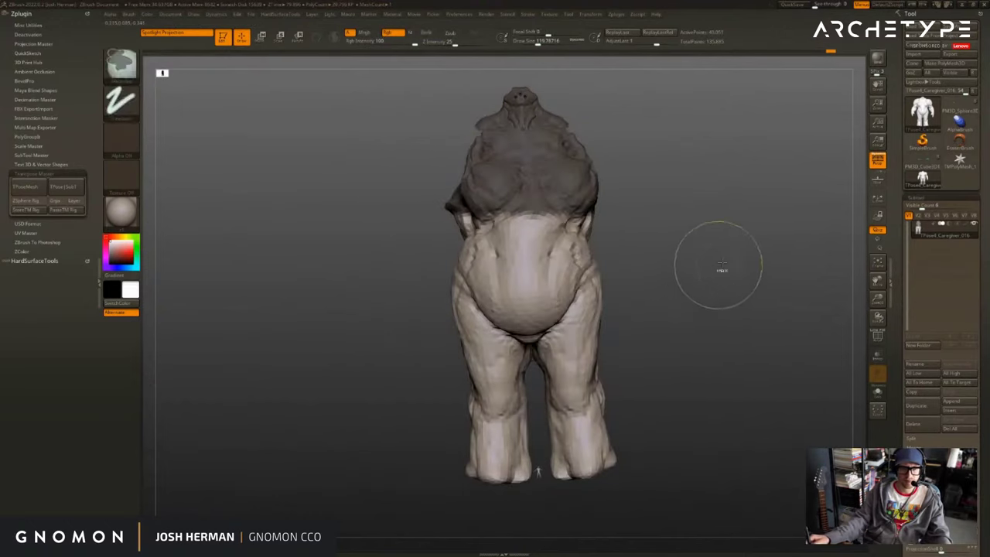
{"action": "left_click", "coordinate": [722, 267], "text": "ctrl+shift"}
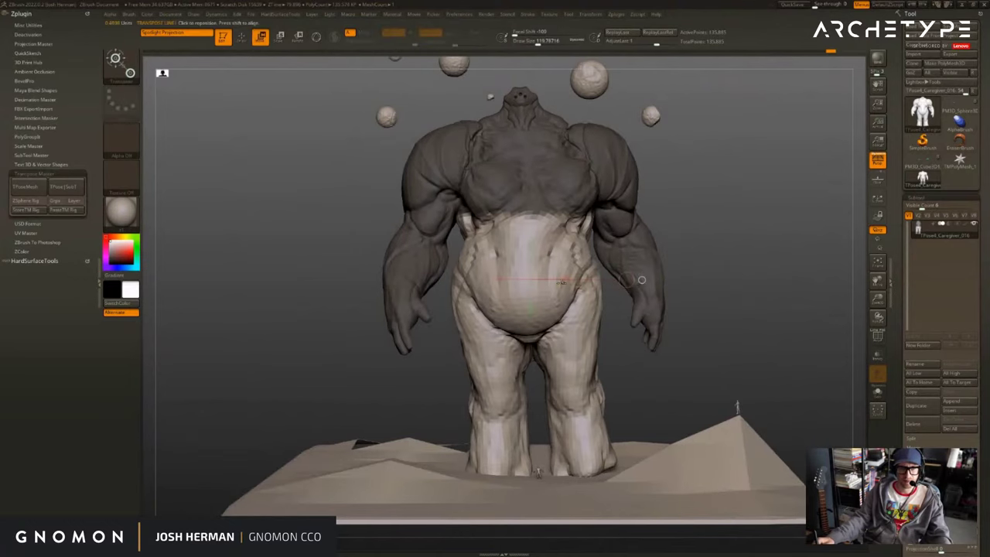
{"action": "left_click", "coordinate": [690, 297], "text": "ctrl"}
{"action": "left_click", "coordinate": [564, 319], "text": "ctrl"}
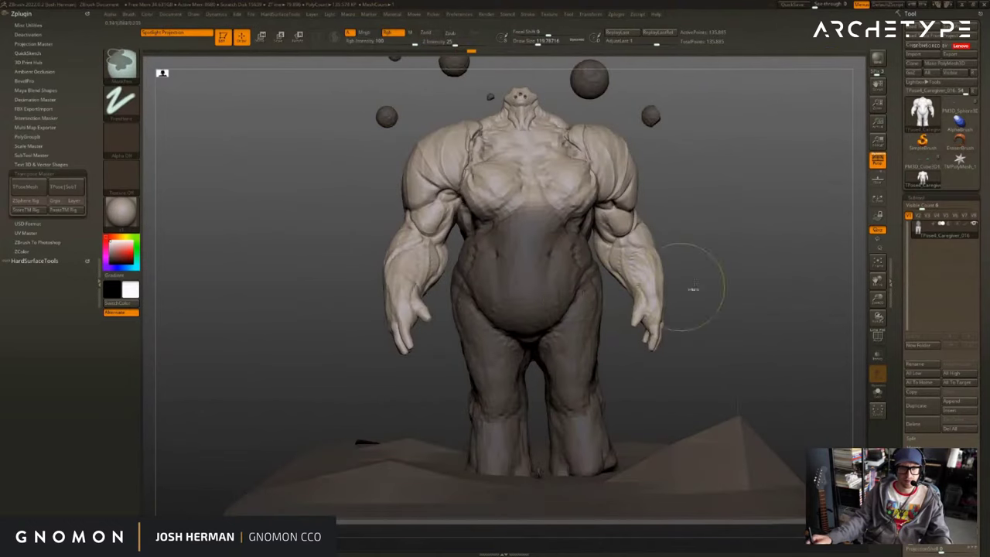
Adjust the upper body with a rotate transpose line across the chest and clear the mask.
{"action": "key", "text": "r"}
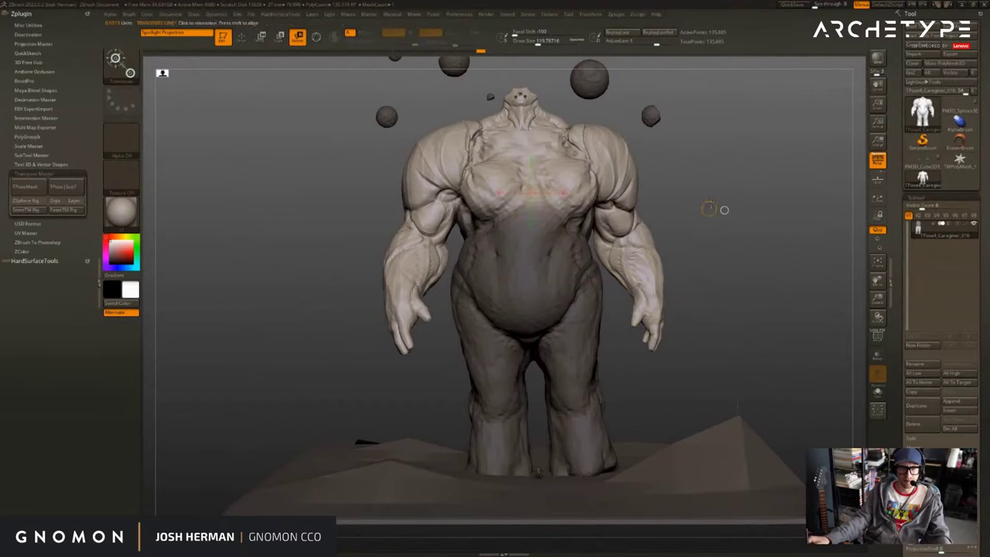
{"action": "mouse_move", "coordinate": [724, 210]}
{"action": "left_mouse_down"}
{"action": "mouse_move", "coordinate": [708, 202]}
{"action": "mouse_move", "coordinate": [723, 209]}
{"action": "left_mouse_up"}
{"action": "left_click_drag", "start_coordinate": [710, 208], "coordinate": [549, 191], "text": "ctrl"}
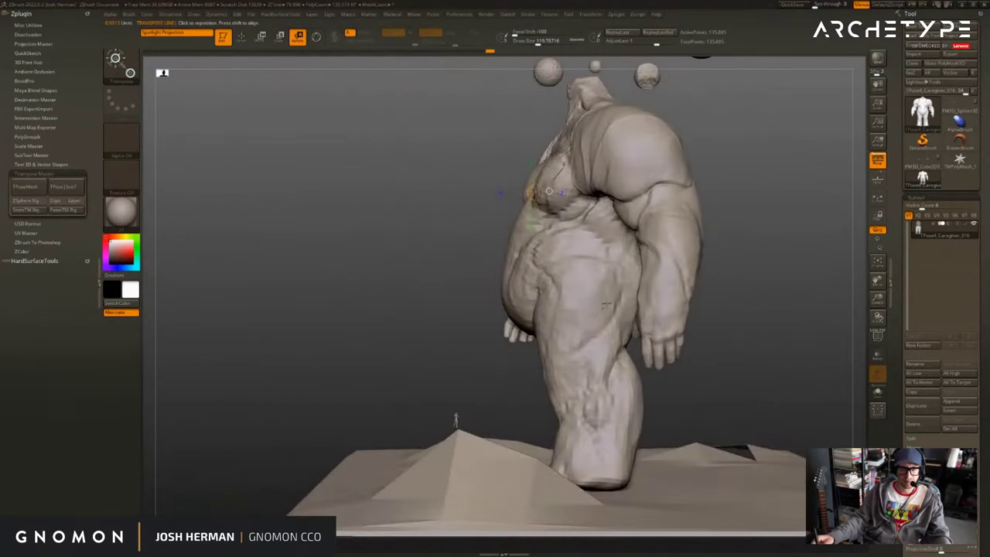
{"action": "left_click_drag", "start_coordinate": [581, 281], "coordinate": [600, 411], "text": "ctrl"}
{"action": "mouse_move", "coordinate": [402, 391]}
{"action": "left_mouse_down"}
{"action": "mouse_move", "coordinate": [688, 368]}
{"action": "mouse_move", "coordinate": [725, 375]}
{"action": "mouse_move", "coordinate": [727, 360]}
{"action": "left_mouse_up"}
{"action": "key", "text": "q"}
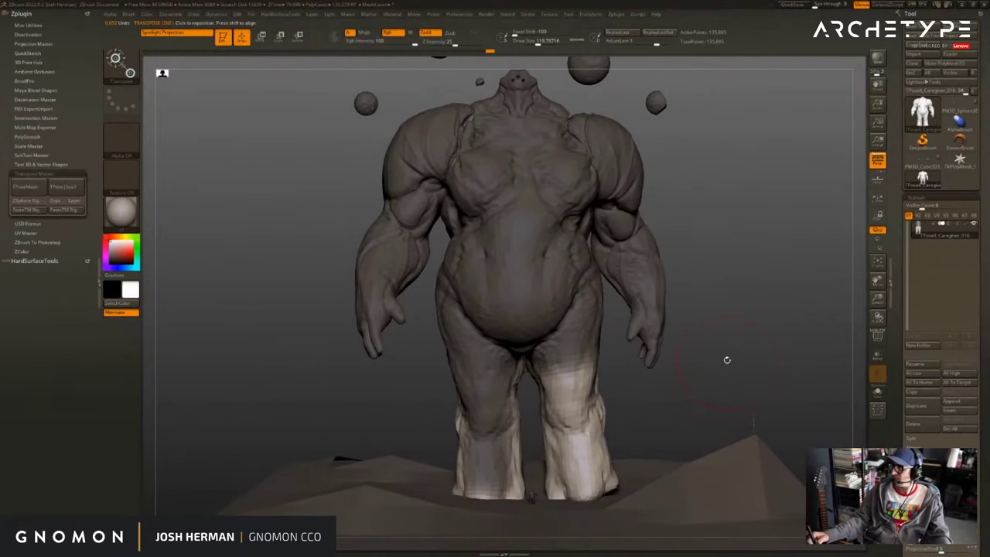
{"action": "key", "text": "ctrl"}
{"action": "left_click_drag", "start_coordinate": [756, 414], "coordinate": [728, 363], "text": "ctrl"}
{"action": "key", "text": "w"}
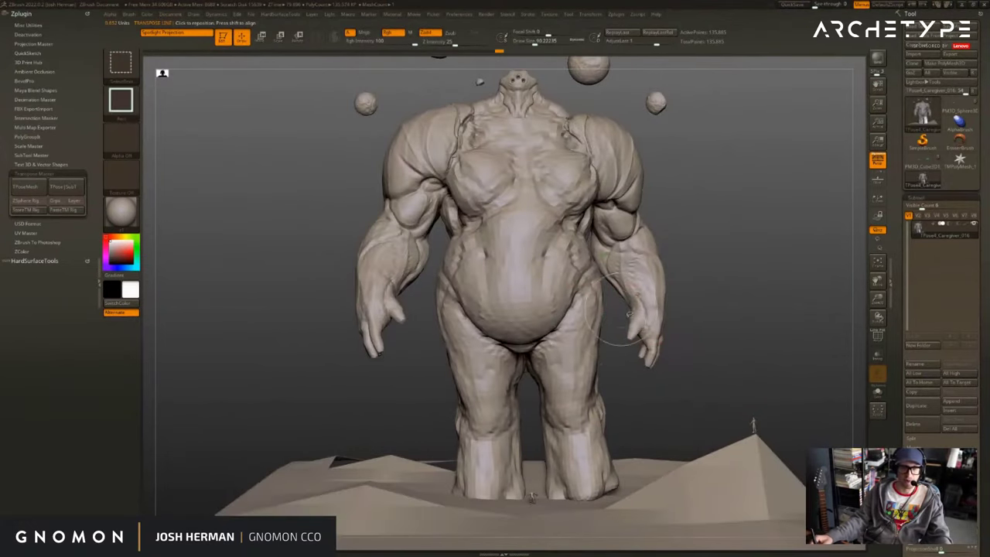
Isolate the torso and legs and mask the creature's left leg from the upper thigh down.
{"action": "left_click", "coordinate": [597, 348], "text": "ctrl+shift"}
{"action": "left_click_drag", "start_coordinate": [632, 356], "coordinate": [626, 284]}
{"action": "left_click_drag", "start_coordinate": [680, 484], "coordinate": [524, 273], "text": "ctrl"}
{"action": "left_click_drag", "start_coordinate": [665, 286], "coordinate": [642, 284]}
Extend the mask on the creature's left leg up over the thigh to the hip crease.
{"action": "key", "text": "q"}
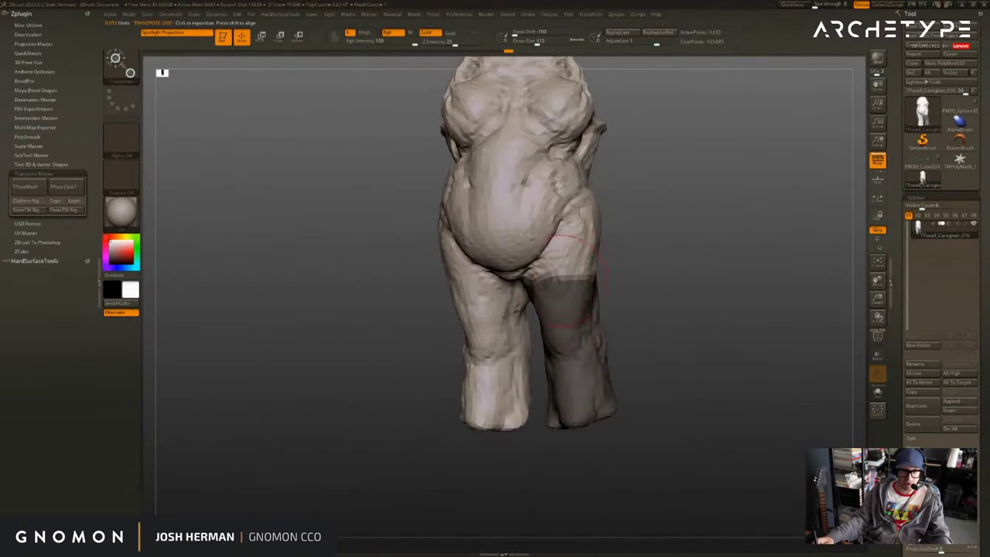
{"action": "left_click_drag", "start_coordinate": [530, 270], "coordinate": [593, 199], "text": "ctrl"}
{"action": "key", "text": "w"}
{"action": "mouse_move", "coordinate": [719, 236]}
{"action": "left_mouse_down"}
{"action": "mouse_move", "coordinate": [619, 239]}
{"action": "mouse_move", "coordinate": [651, 250]}
{"action": "mouse_move", "coordinate": [642, 216]}
{"action": "left_mouse_up"}
{"action": "key", "text": "q"}
{"action": "key", "text": "w"}
{"action": "left_click_drag", "start_coordinate": [533, 340], "coordinate": [642, 348]}
{"action": "left_click_drag", "start_coordinate": [640, 241], "coordinate": [572, 202], "text": "ctrl"}
{"action": "left_click_drag", "start_coordinate": [499, 316], "coordinate": [619, 318]}
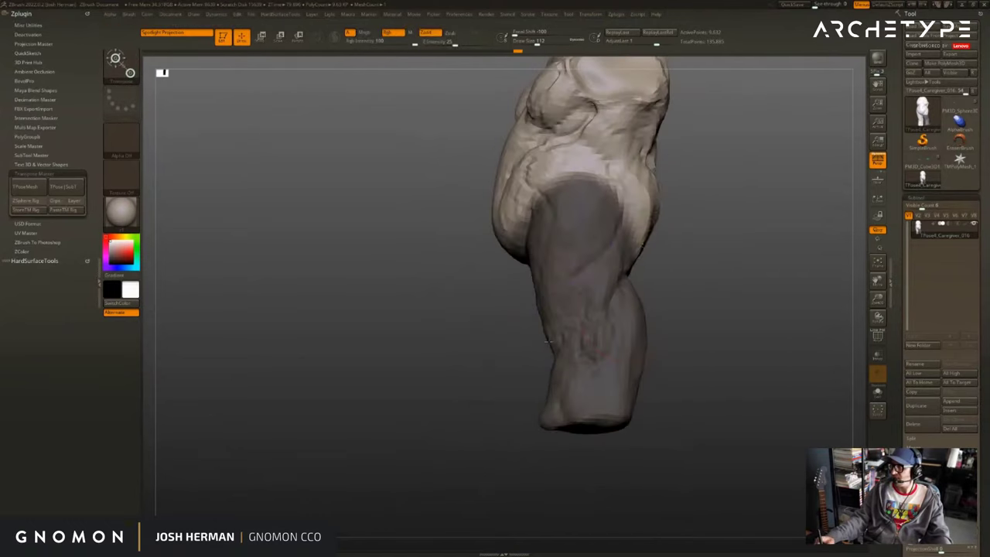
{"action": "left_click_drag", "start_coordinate": [763, 278], "coordinate": [738, 287], "text": "alt"}
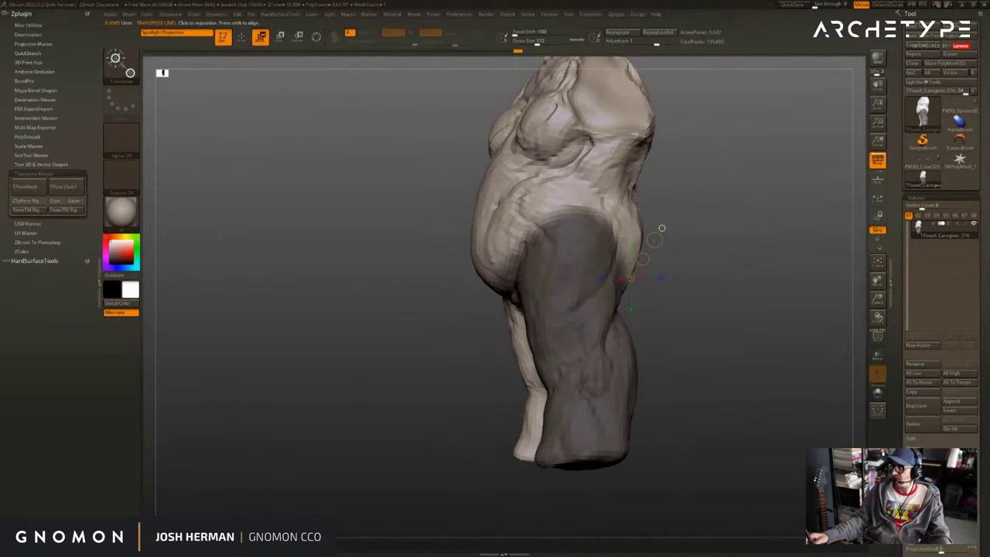
{"action": "mouse_move", "coordinate": [716, 259]}
{"action": "left_mouse_down"}
{"action": "mouse_move", "coordinate": [746, 302]}
{"action": "mouse_move", "coordinate": [724, 306]}
{"action": "left_mouse_up"}
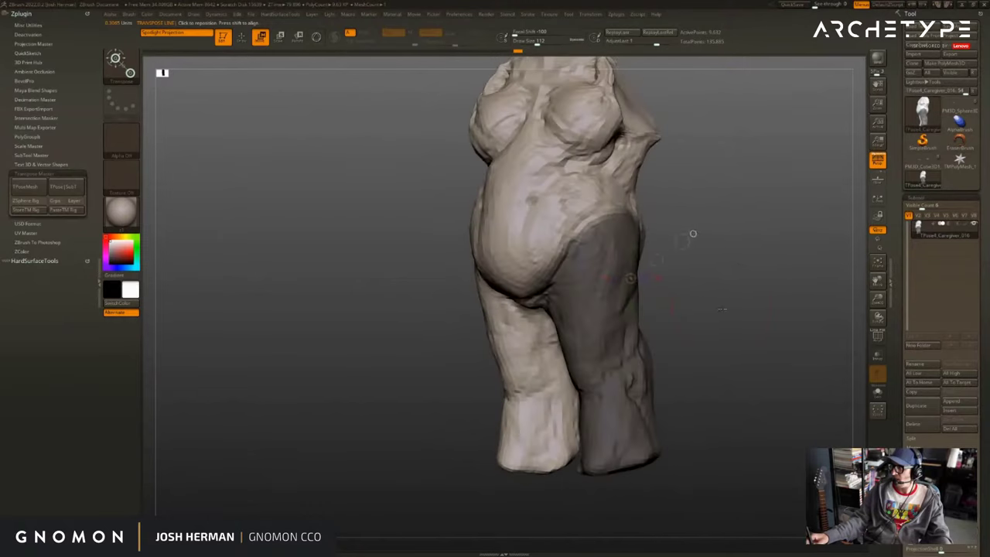
Show all parts again and invert the mask so that only the left leg is free.
{"action": "key", "text": "q"}
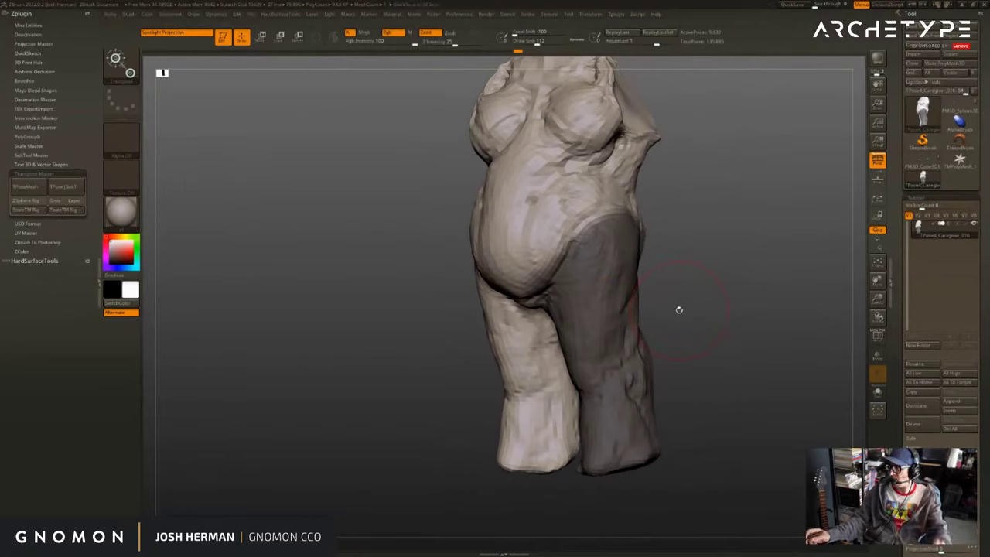
{"action": "left_click_drag", "start_coordinate": [679, 310], "coordinate": [699, 310]}
{"action": "left_click", "coordinate": [674, 310], "text": "ctrl"}
{"action": "key", "text": "w"}
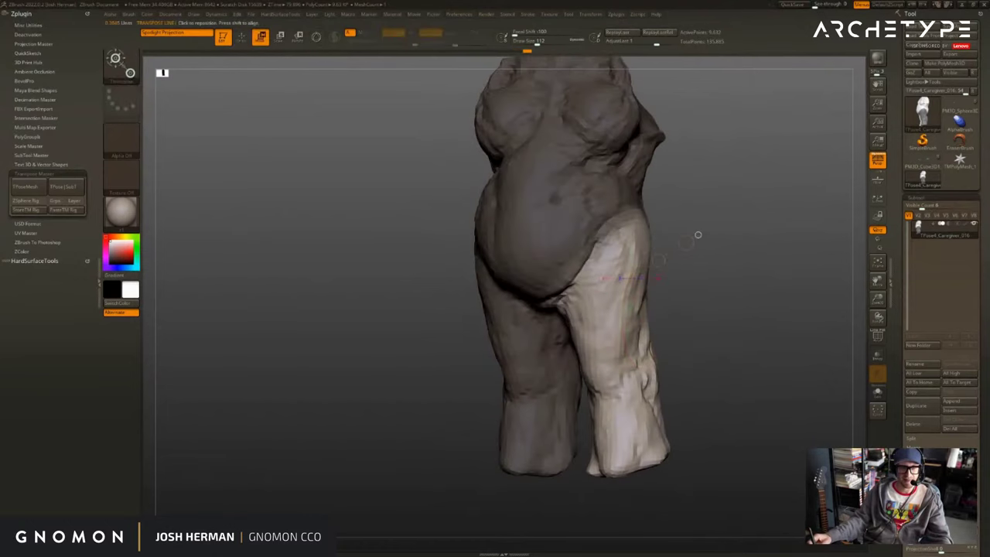
{"action": "left_click_drag", "start_coordinate": [698, 234], "coordinate": [634, 240]}
{"action": "left_click", "coordinate": [733, 298], "text": "ctrl+shift"}
{"action": "key", "text": "ctrl+z"}
{"action": "left_click", "coordinate": [734, 298], "text": "ctrl"}
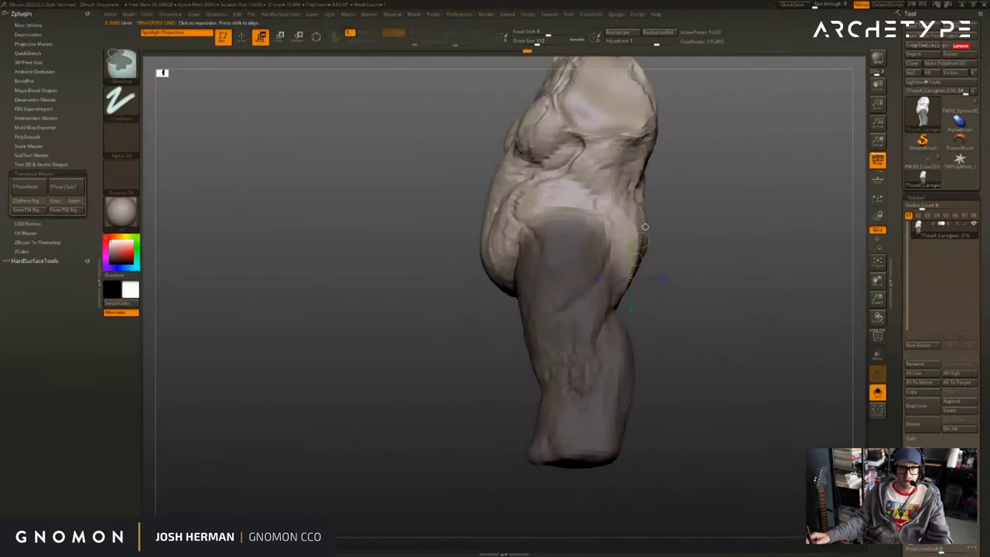
{"action": "left_click", "coordinate": [731, 299], "text": "ctrl+shift"}
{"action": "mouse_move", "coordinate": [704, 302]}
{"action": "left_mouse_down"}
{"action": "mouse_move", "coordinate": [746, 304]}
{"action": "mouse_move", "coordinate": [701, 304]}
{"action": "left_mouse_up"}
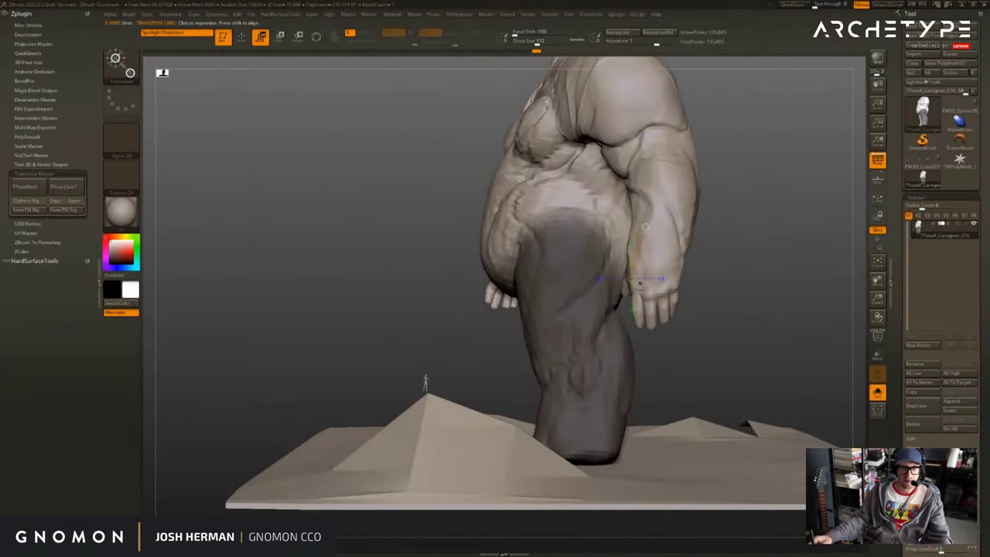
{"action": "left_click", "coordinate": [704, 302], "text": "ctrl"}
Swing the left leg forward from the hip with a rotate transpose line.
{"action": "key", "text": "r"}
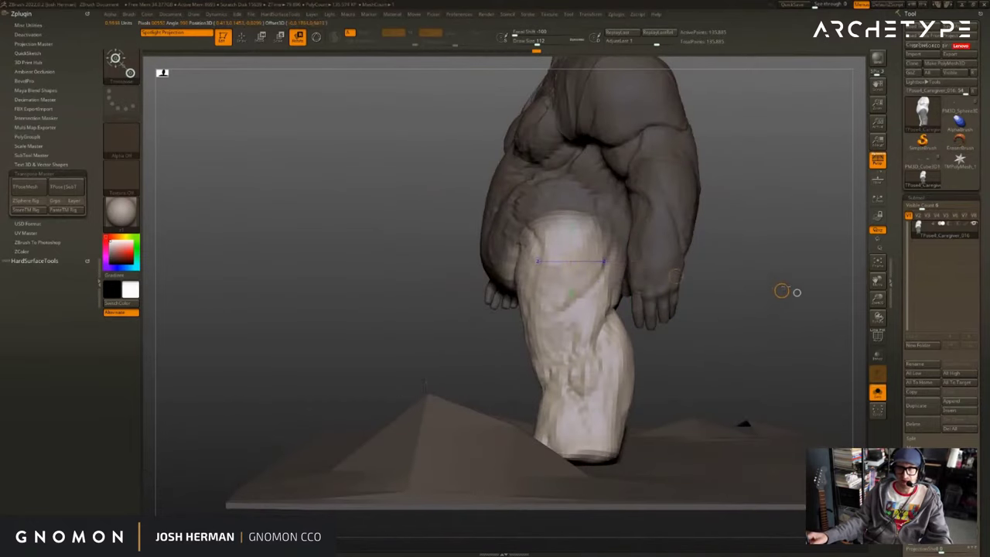
{"action": "left_click_drag", "start_coordinate": [785, 262], "coordinate": [779, 308]}
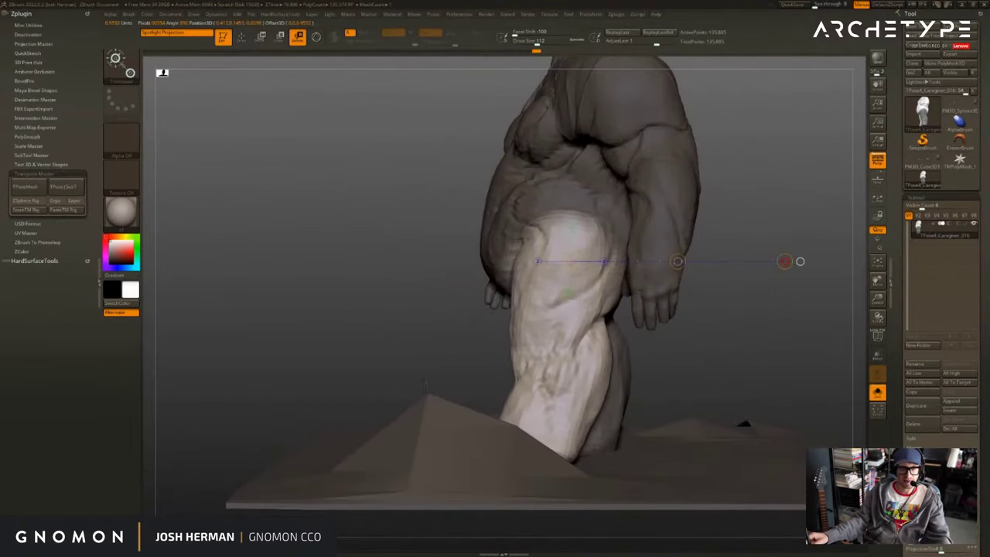
{"action": "left_click_drag", "start_coordinate": [677, 261], "coordinate": [671, 262]}
{"action": "key", "text": "r"}
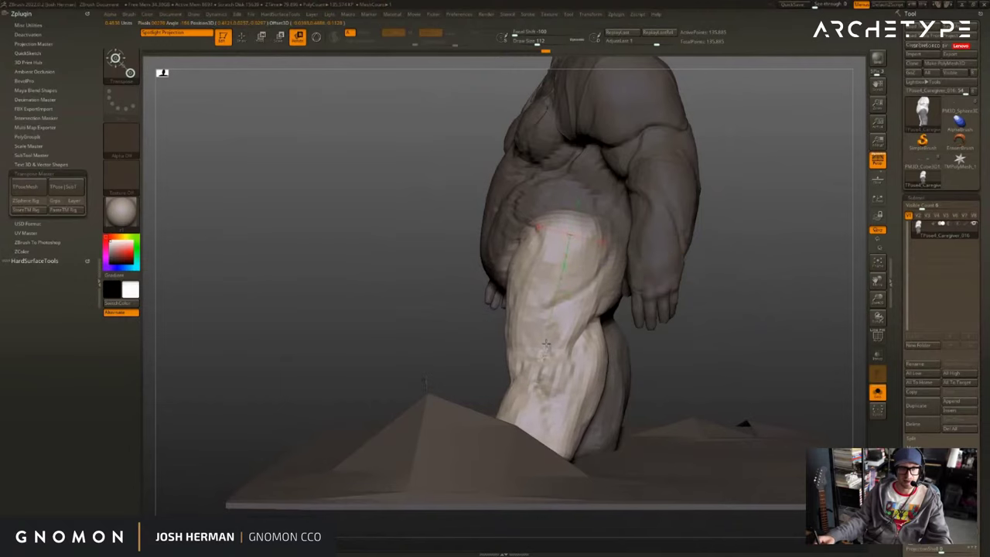
{"action": "key", "text": "ctrl+z"}
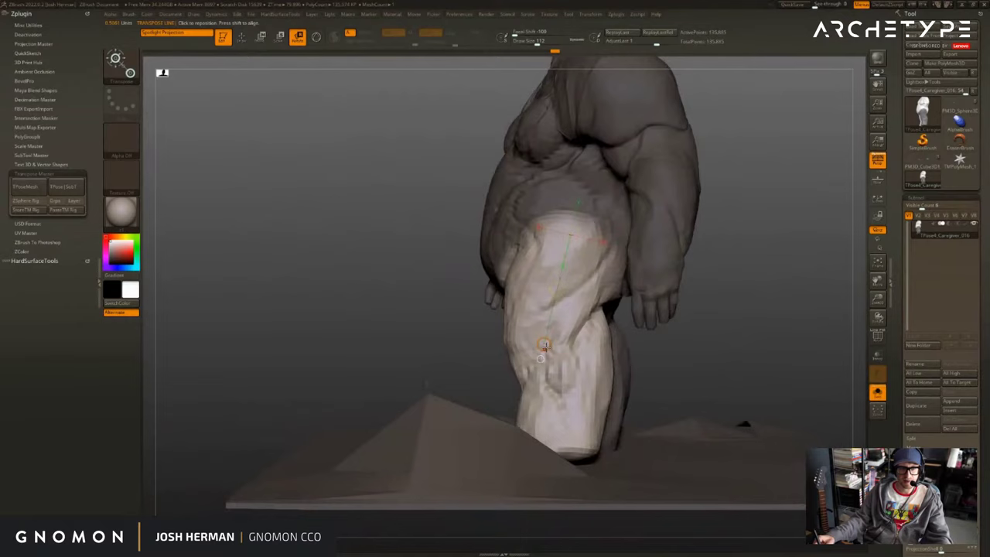
{"action": "left_click_drag", "start_coordinate": [544, 344], "coordinate": [537, 369]}
{"action": "key", "text": "ctrl+z"}
Mask the left thigh, rotate the lower leg at the knee, and clear the mask.
{"action": "left_click", "coordinate": [529, 323], "text": "ctrl"}
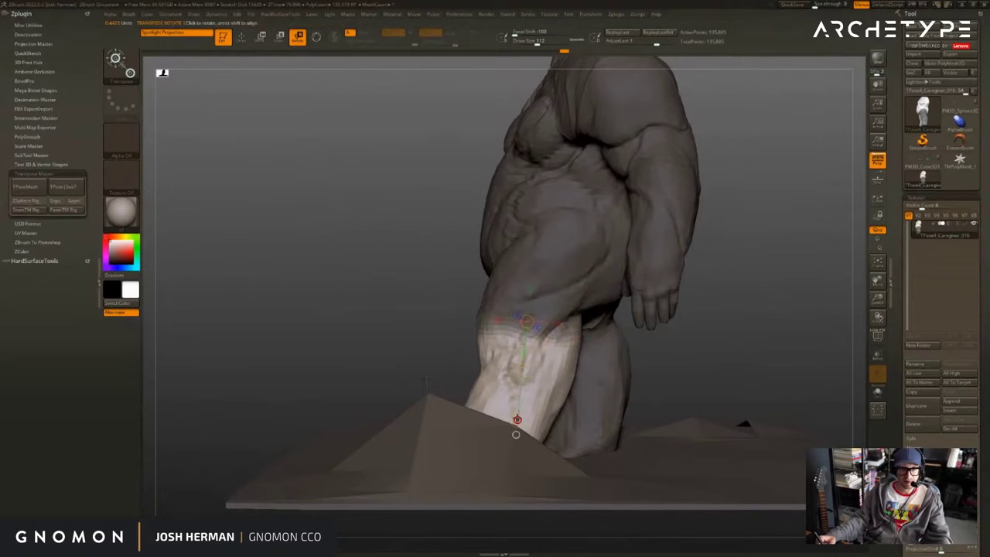
{"action": "left_click_drag", "start_coordinate": [519, 421], "coordinate": [534, 420]}
{"action": "right_click_drag", "start_coordinate": [534, 420], "coordinate": [674, 414]}
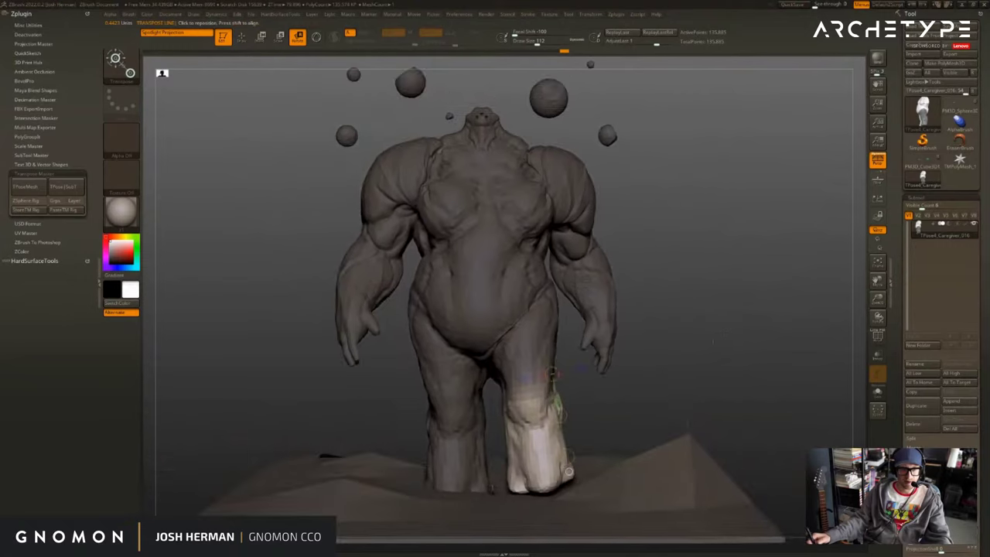
{"action": "mouse_move", "coordinate": [688, 348]}
{"action": "right_mouse_down"}
{"action": "mouse_move", "coordinate": [774, 348]}
{"action": "mouse_move", "coordinate": [652, 345]}
{"action": "mouse_move", "coordinate": [655, 353]}
{"action": "mouse_move", "coordinate": [689, 341]}
{"action": "right_mouse_up"}
{"action": "right_click_drag", "start_coordinate": [689, 340], "coordinate": [690, 352], "text": "ctrl"}
{"action": "left_click_drag", "start_coordinate": [701, 333], "coordinate": [719, 349], "text": "ctrl"}
{"action": "mouse_move", "coordinate": [719, 340]}
{"action": "right_mouse_down"}
{"action": "mouse_move", "coordinate": [753, 330]}
{"action": "mouse_move", "coordinate": [753, 317]}
{"action": "right_mouse_up"}
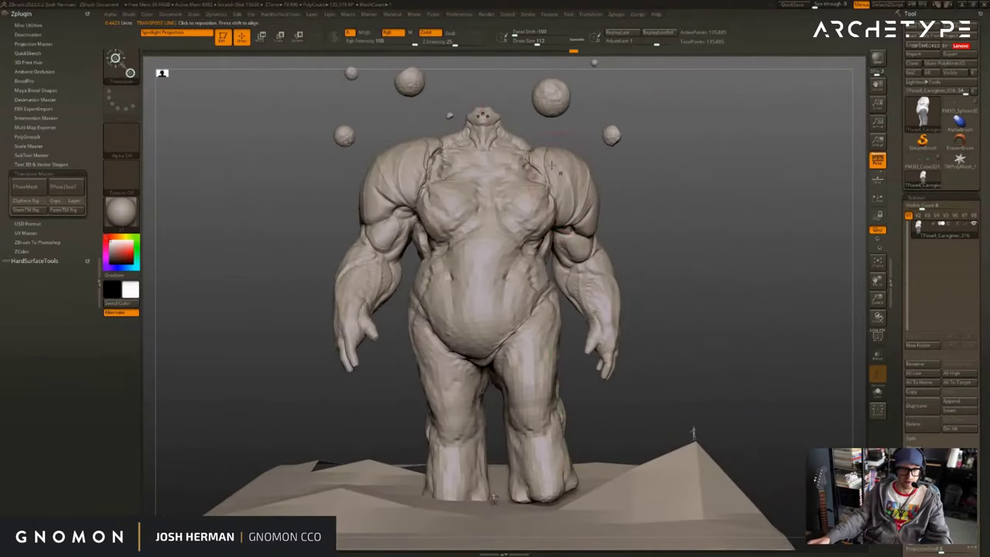
Mask everything except the head and neck, tilt the head with a rotate transpose line, and clear the mask.
{"action": "key", "text": "q"}
{"action": "key", "text": "w"}
{"action": "mouse_move", "coordinate": [503, 111]}
{"action": "left_mouse_down", "text": "ctrl"}
{"action": "mouse_move", "coordinate": [473, 111]}
{"action": "mouse_move", "coordinate": [478, 128]}
{"action": "left_mouse_up", "text": "ctrl"}
{"action": "key", "text": "q"}
{"action": "left_click", "coordinate": [520, 113], "text": "ctrl"}
{"action": "key", "text": "r"}
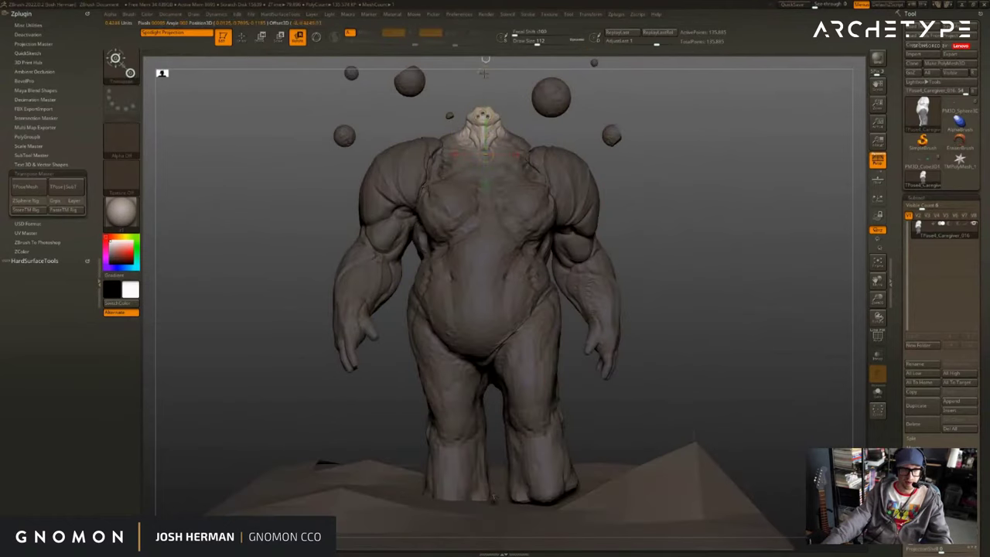
{"action": "mouse_move", "coordinate": [537, 106]}
{"action": "right_mouse_down"}
{"action": "mouse_move", "coordinate": [493, 115]}
{"action": "mouse_move", "coordinate": [567, 107]}
{"action": "mouse_move", "coordinate": [497, 113]}
{"action": "mouse_move", "coordinate": [527, 112]}
{"action": "mouse_move", "coordinate": [495, 112]}
{"action": "mouse_move", "coordinate": [509, 109]}
{"action": "mouse_move", "coordinate": [496, 83]}
{"action": "mouse_move", "coordinate": [489, 89]}
{"action": "right_mouse_up"}
{"action": "key", "text": "w"}
{"action": "left_click", "coordinate": [511, 116], "text": "ctrl"}
{"action": "left_click_drag", "start_coordinate": [383, 404], "coordinate": [441, 458], "text": "ctrl"}
{"action": "key", "text": "q"}
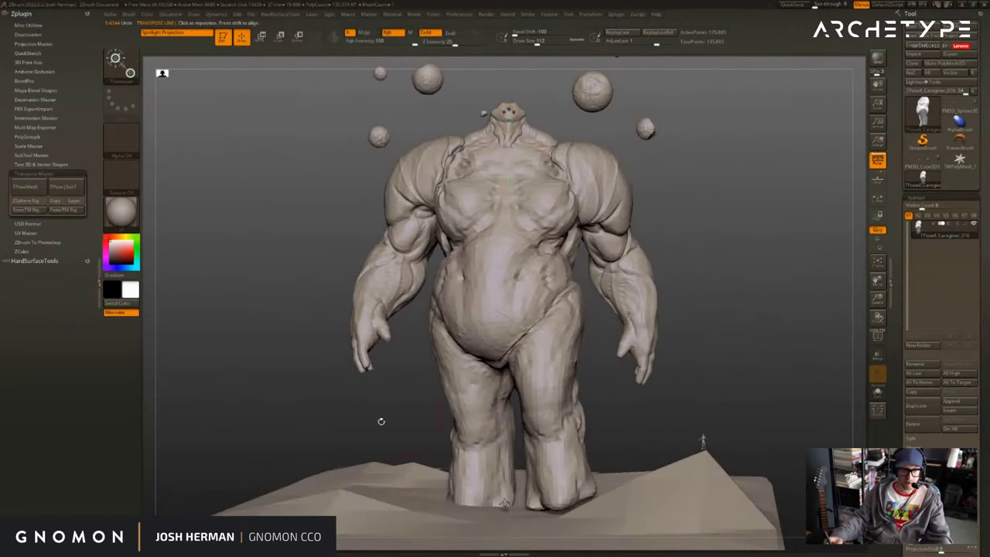
Mask everything except the creature's right leg and rotate that leg backward.
{"action": "left_click_drag", "start_coordinate": [382, 422], "coordinate": [703, 342]}
{"action": "left_click_drag", "start_coordinate": [555, 353], "coordinate": [597, 442], "text": "ctrl"}
{"action": "left_click_drag", "start_coordinate": [719, 417], "coordinate": [607, 356]}
{"action": "left_click", "coordinate": [617, 360], "text": "ctrl"}
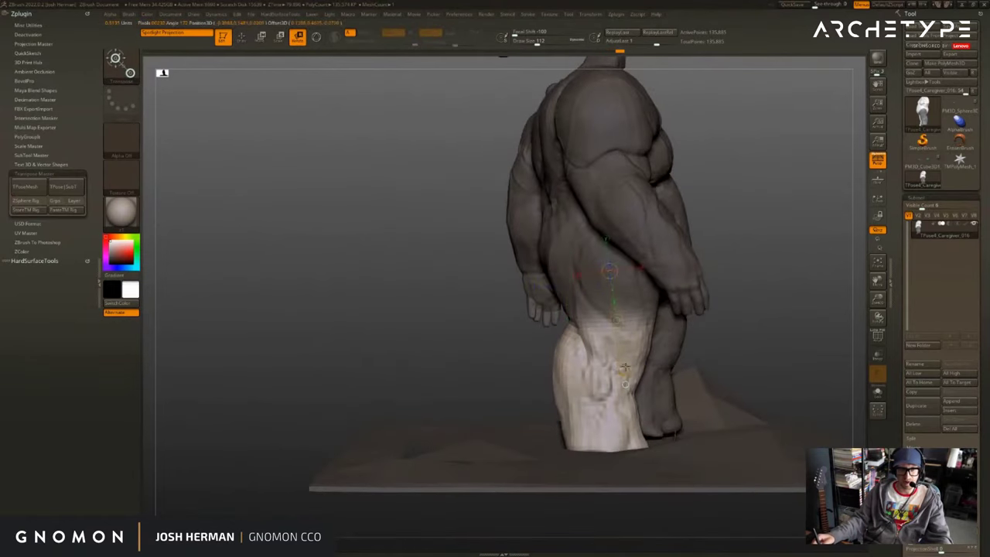
{"action": "left_click_drag", "start_coordinate": [608, 337], "coordinate": [590, 332]}
Pull the rear base of the right lower leg backward with the Move brush and clear the mask.
{"action": "key", "text": "q"}
{"action": "key", "text": "s"}
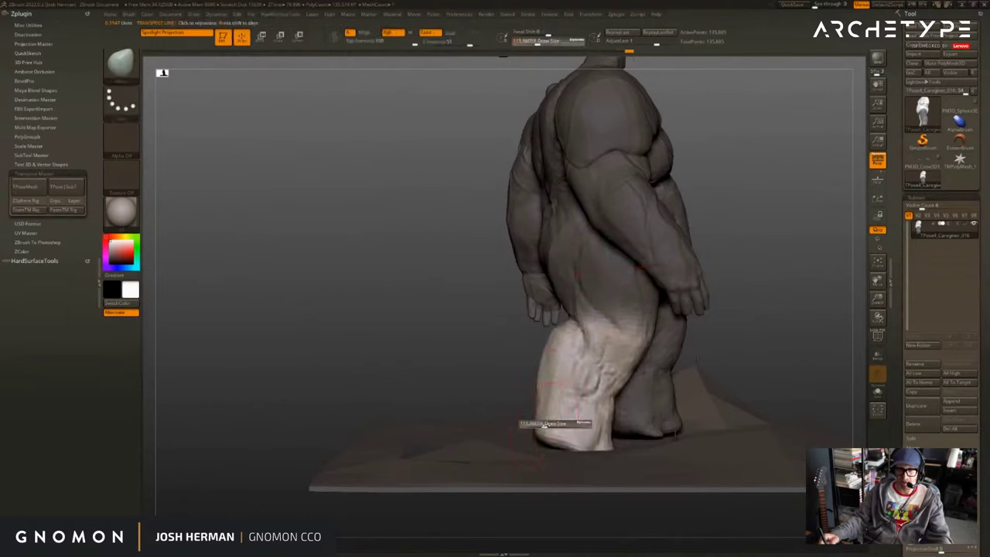
{"action": "left_click_drag", "start_coordinate": [536, 424], "coordinate": [540, 424]}
{"action": "left_click_drag", "start_coordinate": [537, 437], "coordinate": [531, 442]}
{"action": "key", "text": "s"}
{"action": "left_click_drag", "start_coordinate": [593, 433], "coordinate": [602, 433]}
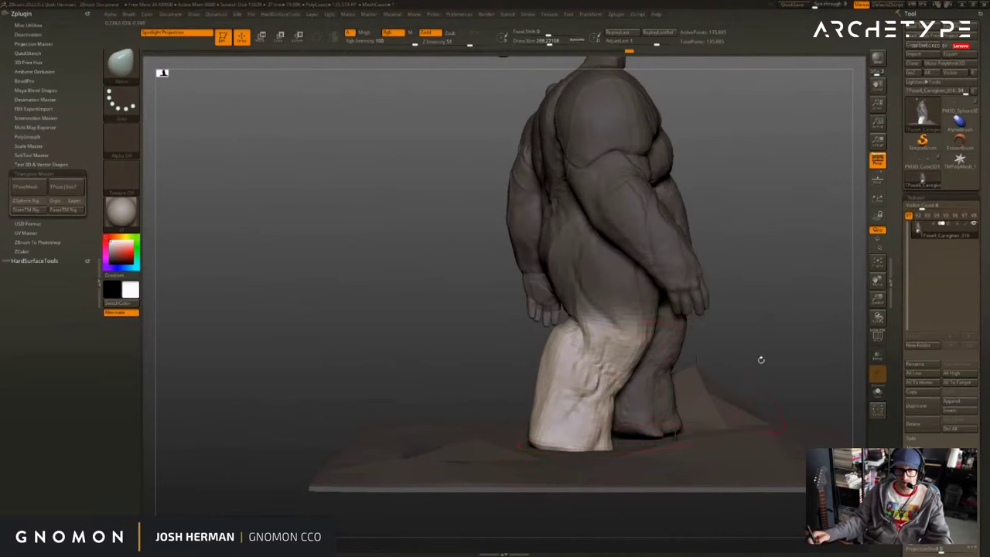
{"action": "left_click_drag", "start_coordinate": [761, 359], "coordinate": [772, 317]}
{"action": "left_click_drag", "start_coordinate": [772, 317], "coordinate": [751, 344], "text": "alt"}
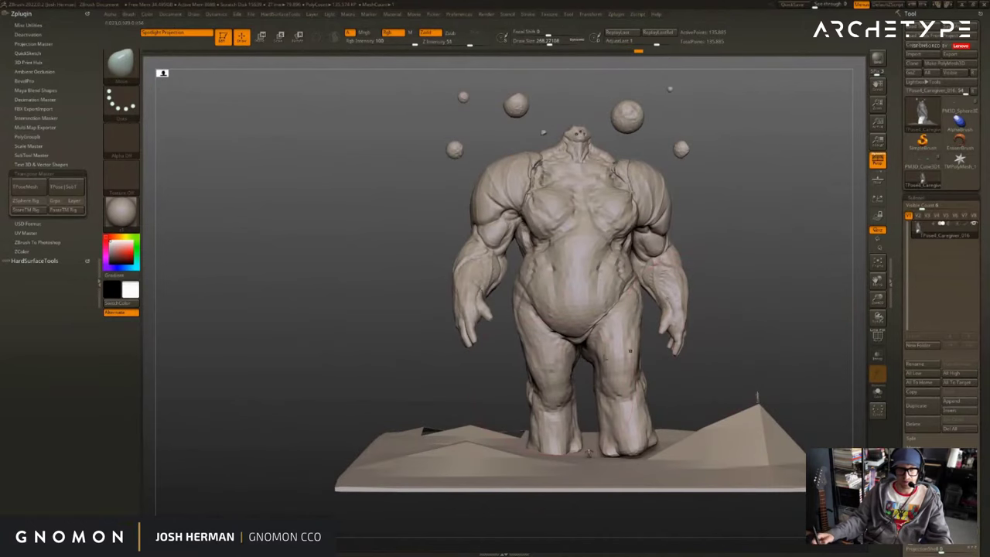
Restore the mask that leaves the right leg free and soften its boundary.
{"action": "key", "text": "ctrl+z"}
{"action": "key", "text": "s"}
{"action": "mouse_move", "coordinate": [560, 378]}
{"action": "left_mouse_down"}
{"action": "mouse_move", "coordinate": [568, 378]}
{"action": "mouse_move", "coordinate": [537, 388]}
{"action": "left_mouse_up"}
{"action": "left_click", "coordinate": [540, 364], "text": "ctrl"}
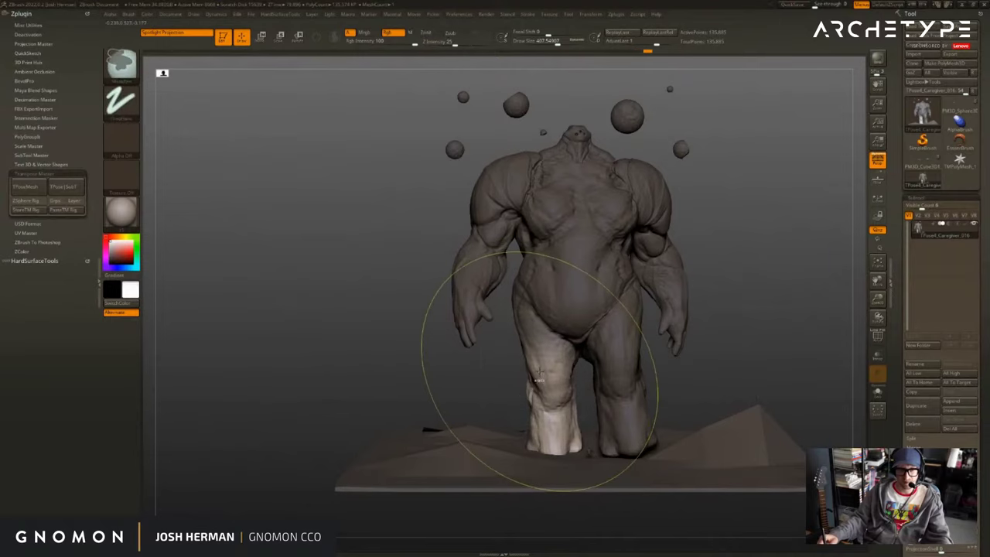
Adjust the right leg's placement with a move transpose line and clear the mask.
{"action": "key", "text": "w"}
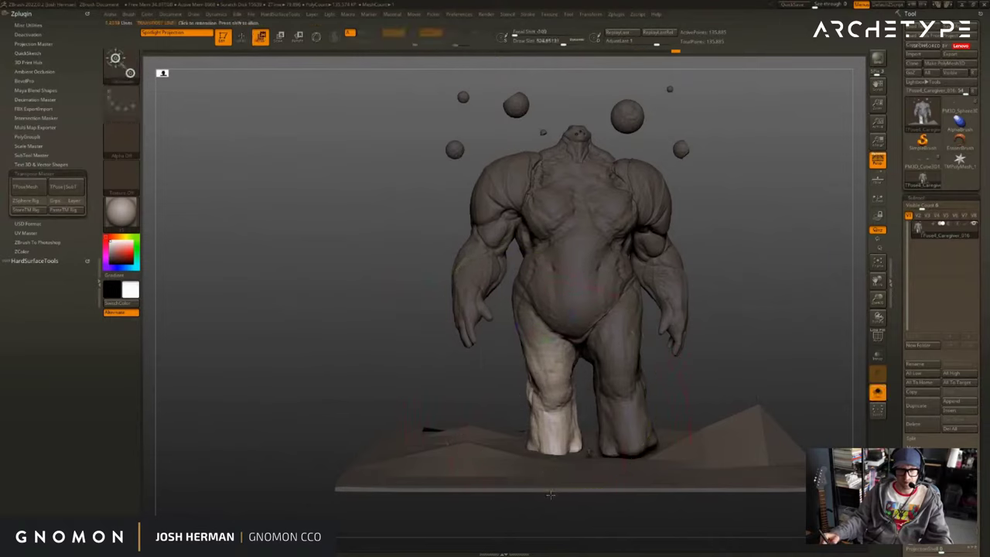
{"action": "left_click_drag", "start_coordinate": [557, 491], "coordinate": [554, 490]}
{"action": "key", "text": "ctrl+z"}
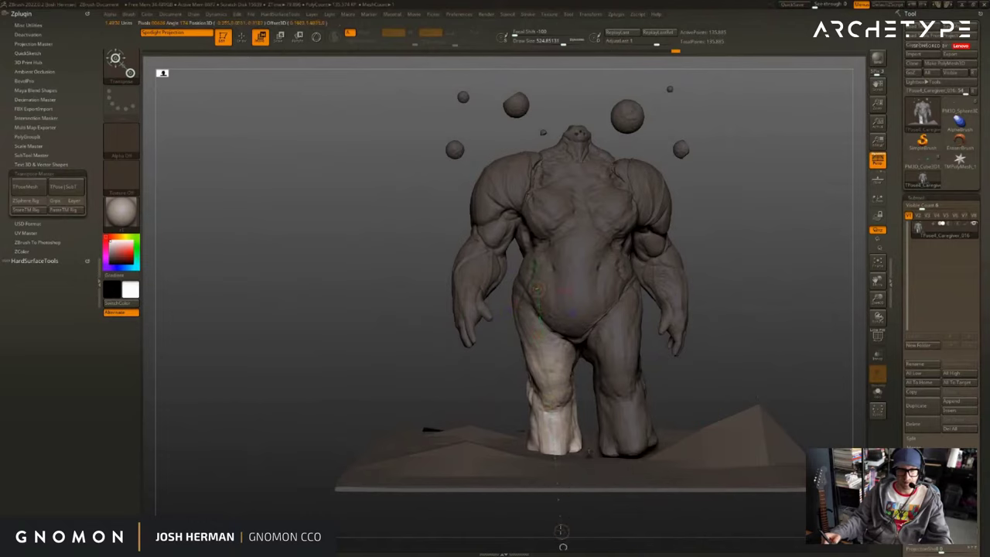
{"action": "left_click_drag", "start_coordinate": [562, 532], "coordinate": [559, 526]}
{"action": "left_click_drag", "start_coordinate": [559, 526], "coordinate": [533, 524]}
{"action": "left_click_drag", "start_coordinate": [745, 376], "coordinate": [662, 373]}
{"action": "left_click_drag", "start_coordinate": [727, 325], "coordinate": [654, 285], "text": "ctrl"}
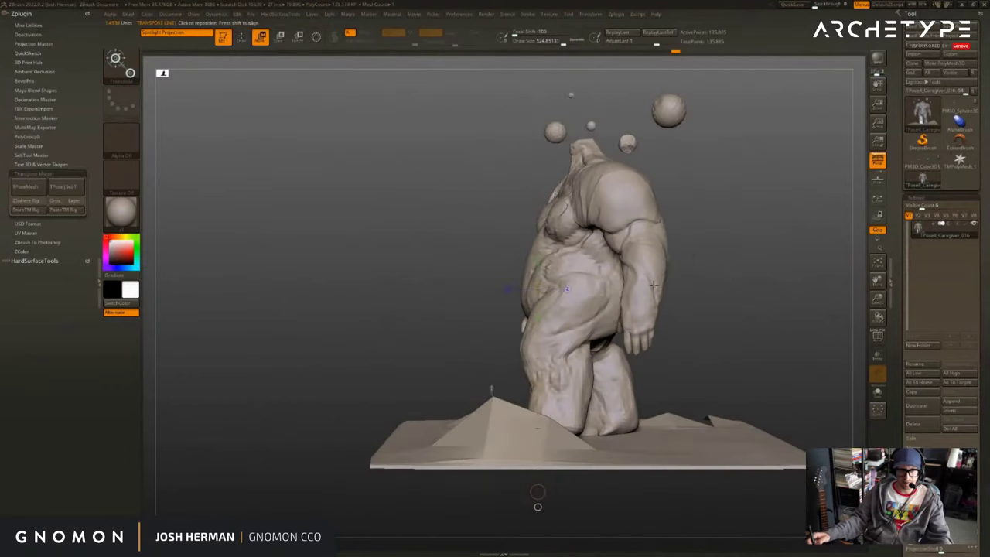
Hide the floating spheres and push the head and shoulders forward with the Move brush at draw size 1000.
{"action": "key", "text": "q"}
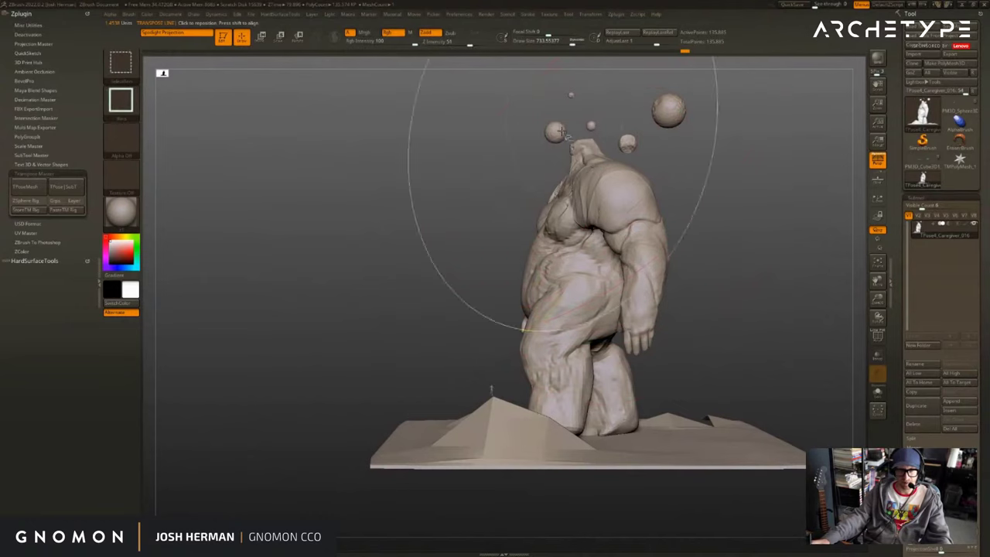
{"action": "left_click", "coordinate": [555, 132], "text": "ctrl+shift"}
{"action": "left_click_drag", "start_coordinate": [649, 138], "coordinate": [667, 140], "text": "ctrl+shift"}
{"action": "key", "text": "s"}
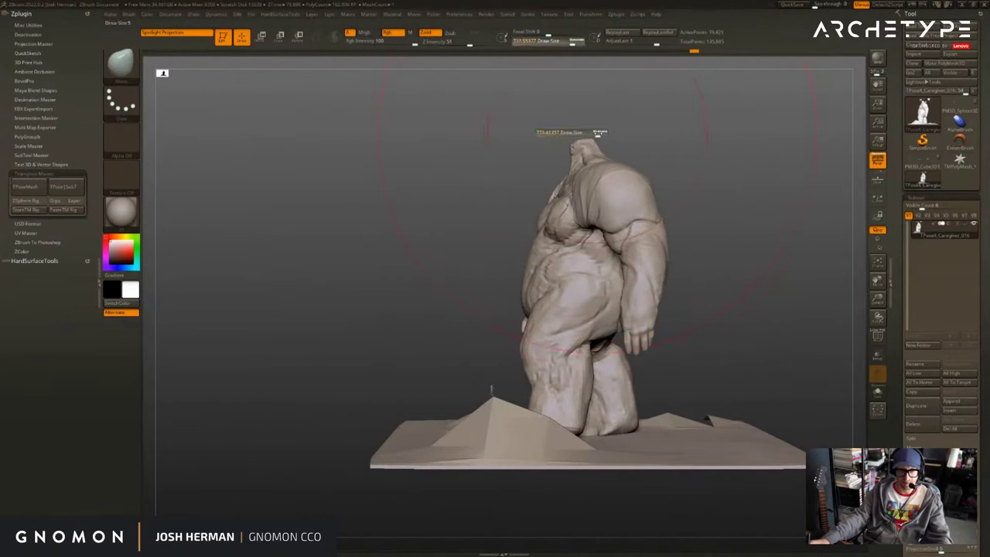
{"action": "left_click", "coordinate": [593, 136]}
{"action": "mouse_move", "coordinate": [611, 121]}
{"action": "left_mouse_down"}
{"action": "mouse_move", "coordinate": [639, 119]}
{"action": "mouse_move", "coordinate": [594, 124]}
{"action": "mouse_move", "coordinate": [600, 139]}
{"action": "mouse_move", "coordinate": [567, 138]}
{"action": "left_mouse_up"}
{"action": "key", "text": "s"}
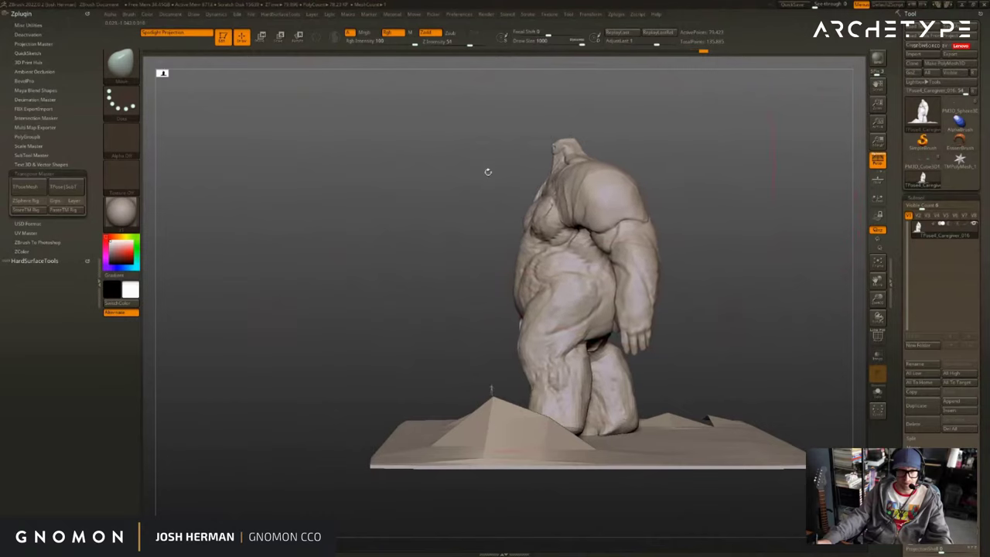
{"action": "mouse_move", "coordinate": [488, 171]}
{"action": "left_mouse_down"}
{"action": "mouse_move", "coordinate": [582, 175]}
{"action": "mouse_move", "coordinate": [621, 144]}
{"action": "left_mouse_up"}
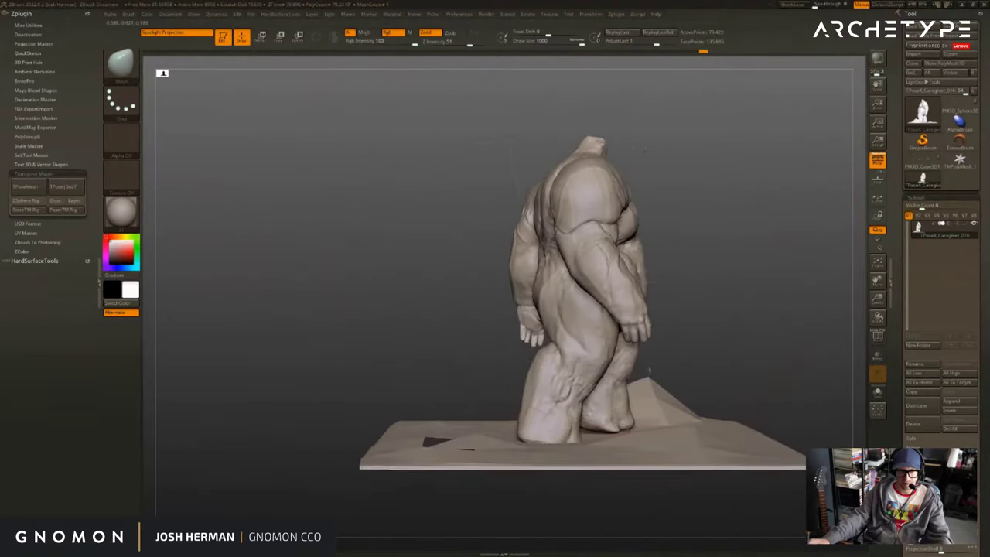
{"action": "left_click_drag", "start_coordinate": [647, 364], "coordinate": [572, 368], "text": "alt"}
Isolate and mask the creature, and show all parts with the mask inverted onto the ground and spheres.
{"action": "key", "text": "r"}
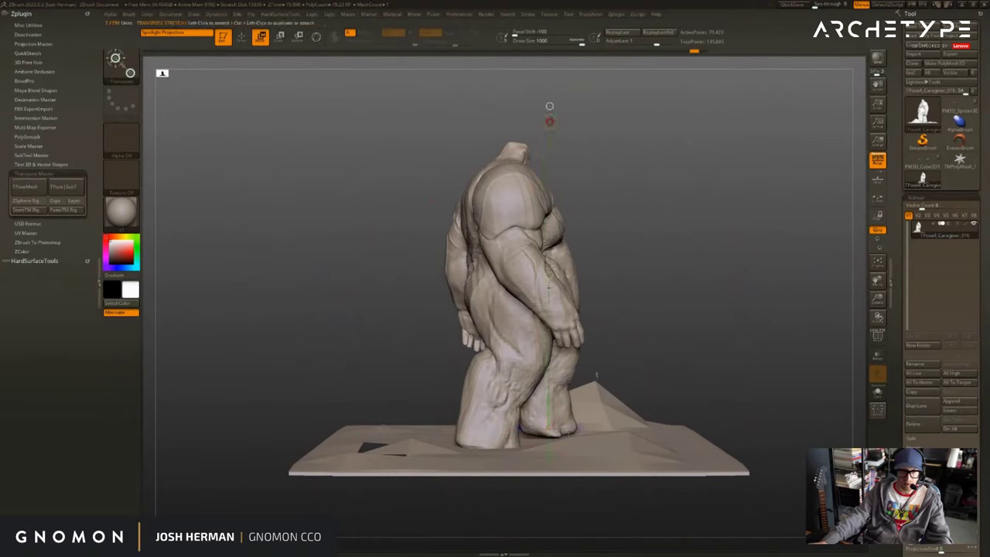
{"action": "key", "text": "q"}
{"action": "left_click", "coordinate": [634, 411], "text": "ctrl+shift"}
{"action": "left_click_drag", "start_coordinate": [631, 402], "coordinate": [623, 378], "text": "ctrl+shift"}
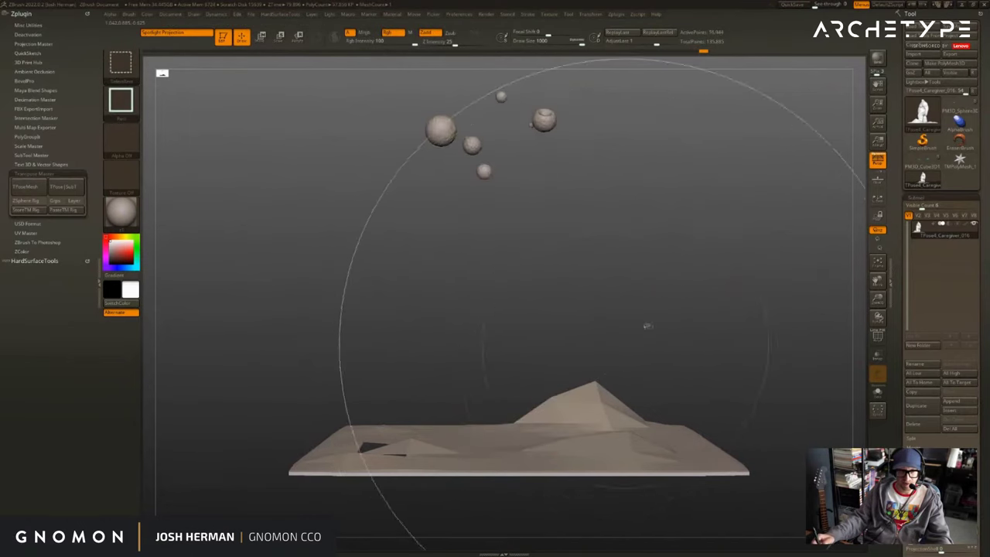
{"action": "left_click_drag", "start_coordinate": [647, 328], "coordinate": [675, 359], "text": "ctrl+shift"}
{"action": "left_click", "coordinate": [596, 375], "text": "ctrl+shift"}
{"action": "left_click", "coordinate": [570, 436], "text": "ctrl+shift"}
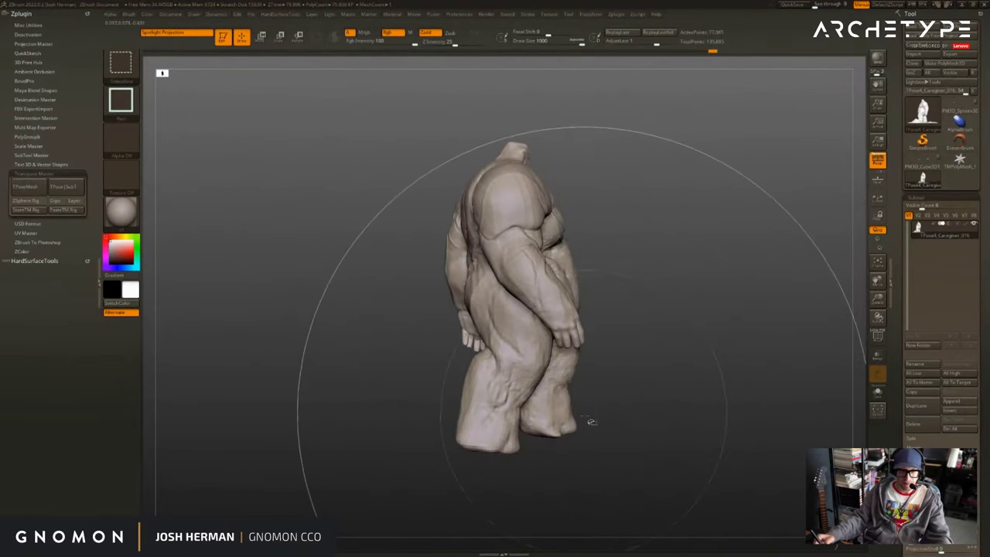
{"action": "left_click_drag", "start_coordinate": [293, 79], "coordinate": [713, 551], "text": "ctrl"}
{"action": "left_click", "coordinate": [713, 533], "text": "ctrl+shift"}
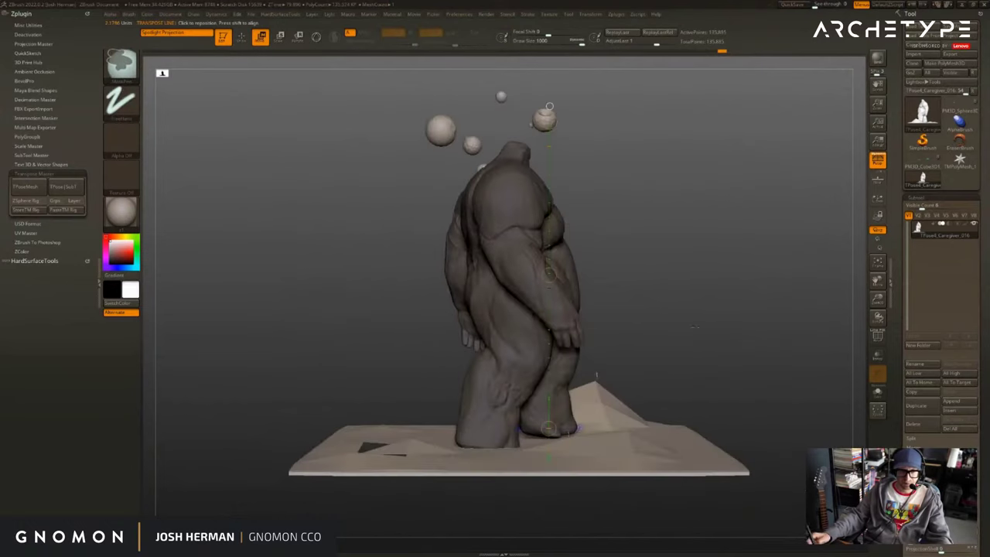
{"action": "left_click", "coordinate": [714, 534], "text": "ctrl"}
Lean the whole creature forward from the feet with a move transpose line and clear the mask.
{"action": "key", "text": "w"}
{"action": "left_click_drag", "start_coordinate": [549, 121], "coordinate": [575, 114]}
{"action": "right_click_drag", "start_coordinate": [708, 122], "coordinate": [570, 123]}
{"action": "key", "text": "ctrl+z"}
{"action": "right_click_drag", "start_coordinate": [730, 173], "coordinate": [689, 172]}
{"action": "left_click_drag", "start_coordinate": [548, 121], "coordinate": [530, 120]}
{"action": "left_click_drag", "start_coordinate": [748, 140], "coordinate": [774, 167], "text": "ctrl"}
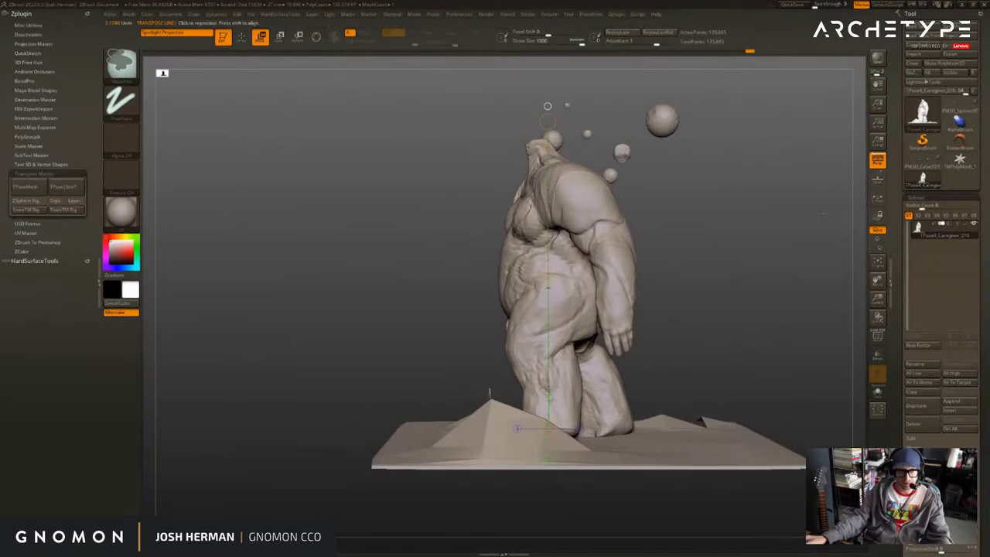
Undo the mask clearing to bring back the mask on the ground and floating spheres.
{"action": "left_click_drag", "start_coordinate": [721, 236], "coordinate": [828, 325], "text": "ctrl"}
{"action": "key", "text": "ctrl+z"}
{"action": "key", "text": "ctrl+z"}
{"action": "key", "text": "ctrl+shift+z"}
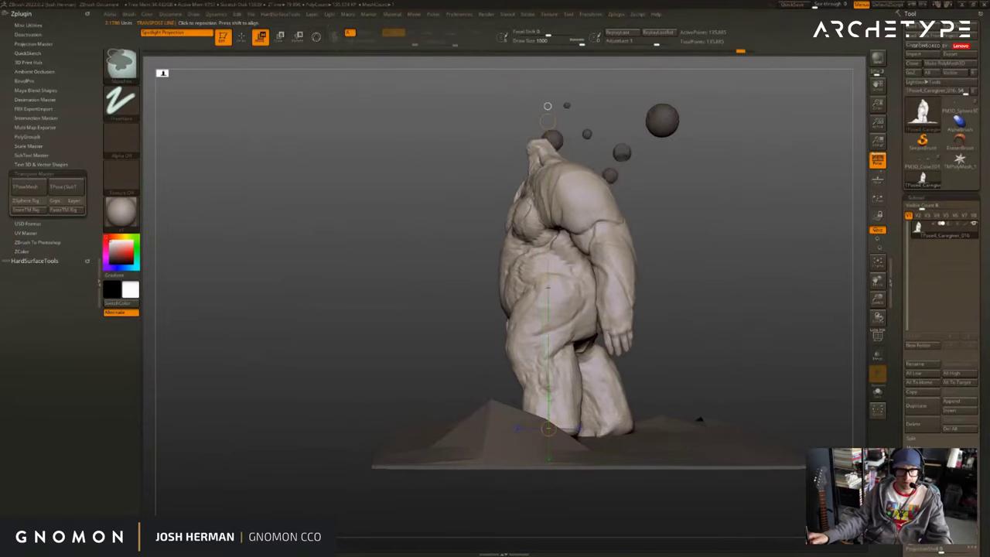
Invert the mask onto the creature and ground, and shift the floating spheres forward with a move transpose line.
{"action": "left_click_drag", "start_coordinate": [770, 288], "coordinate": [379, 526], "text": "ctrl"}
{"action": "key", "text": "ctrl+z"}
{"action": "left_click", "coordinate": [767, 295], "text": "ctrl"}
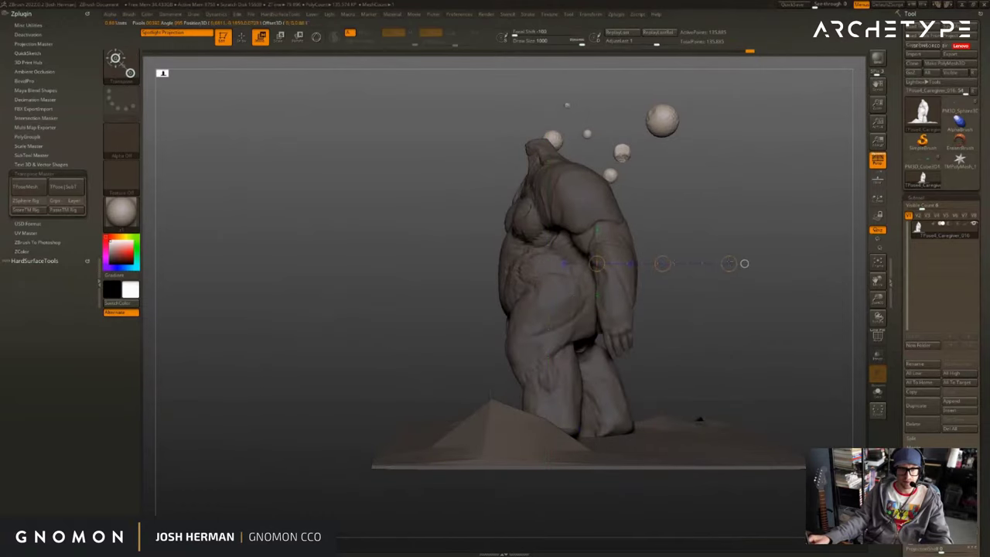
{"action": "left_click_drag", "start_coordinate": [662, 264], "coordinate": [619, 264]}
Transfer the posed Transpose Master mesh back to the subtools.
{"action": "mouse_move", "coordinate": [688, 302]}
{"action": "left_mouse_down"}
{"action": "mouse_move", "coordinate": [766, 271]}
{"action": "mouse_move", "coordinate": [782, 241]}
{"action": "left_mouse_up"}
{"action": "key", "text": "q"}
{"action": "mouse_move", "coordinate": [774, 232]}
{"action": "left_mouse_down"}
{"action": "mouse_move", "coordinate": [758, 224]}
{"action": "mouse_move", "coordinate": [766, 239]}
{"action": "mouse_move", "coordinate": [756, 258]}
{"action": "mouse_move", "coordinate": [791, 280]}
{"action": "mouse_move", "coordinate": [729, 279]}
{"action": "mouse_move", "coordinate": [796, 275]}
{"action": "mouse_move", "coordinate": [772, 270]}
{"action": "mouse_move", "coordinate": [796, 262]}
{"action": "mouse_move", "coordinate": [783, 252]}
{"action": "mouse_move", "coordinate": [806, 244]}
{"action": "mouse_move", "coordinate": [792, 234]}
{"action": "left_mouse_up"}
{"action": "key", "text": "w"}
{"action": "key", "text": "q"}
{"action": "key", "text": "w"}
{"action": "key", "text": "q"}
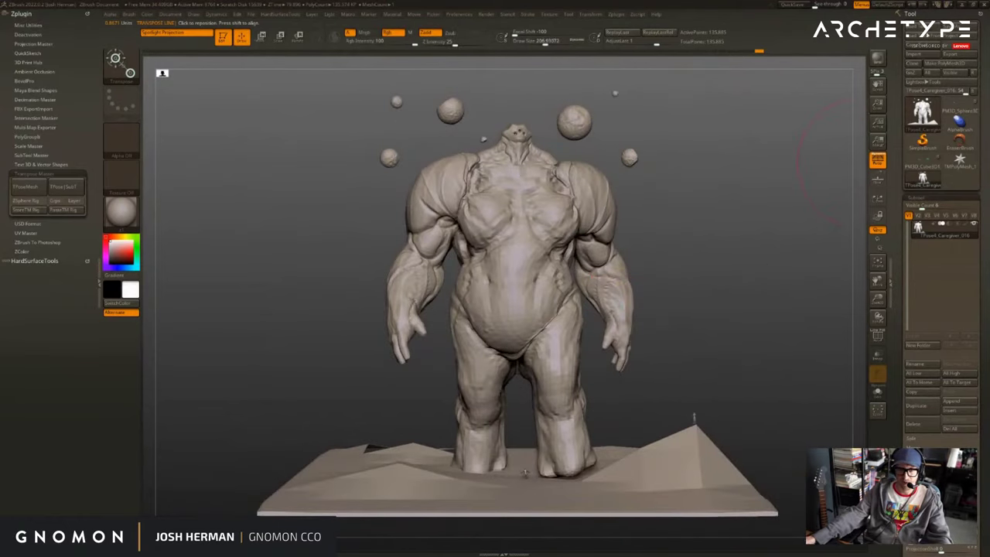
{"action": "left_click", "coordinate": [76, 188]}
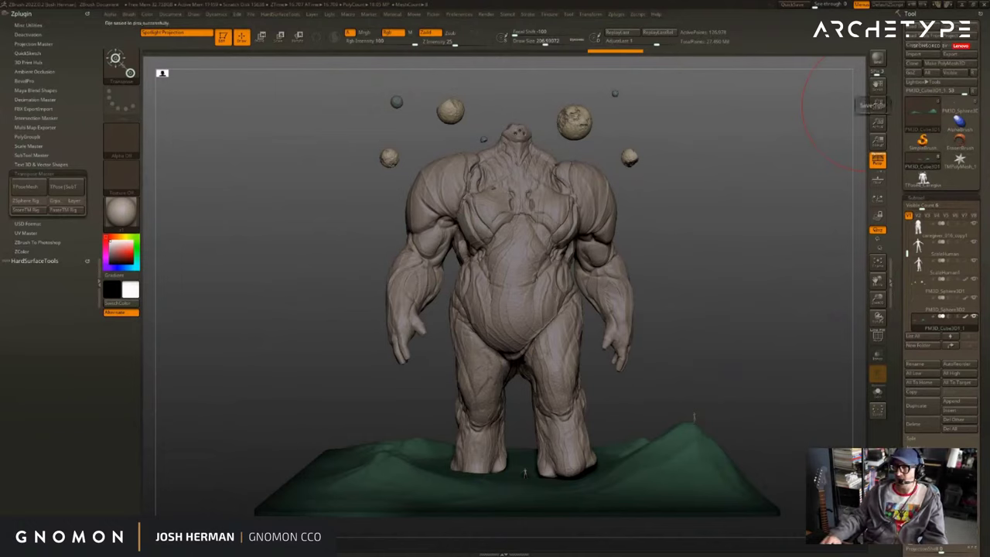
{"action": "mouse_move", "coordinate": [721, 308]}
{"action": "left_mouse_down"}
{"action": "mouse_move", "coordinate": [754, 307]}
{"action": "mouse_move", "coordinate": [721, 307]}
{"action": "left_mouse_up"}
{"action": "key", "text": "w"}
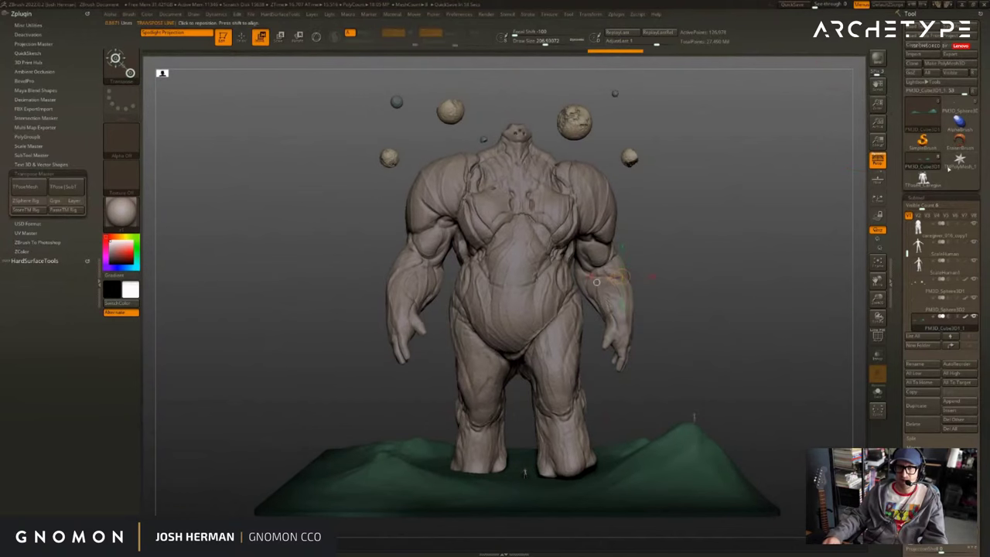
Switch to the creature tool containing the Caregiver_027 arms subtool and generate a Transpose Master mesh from it.
{"action": "mouse_move", "coordinate": [923, 185]}
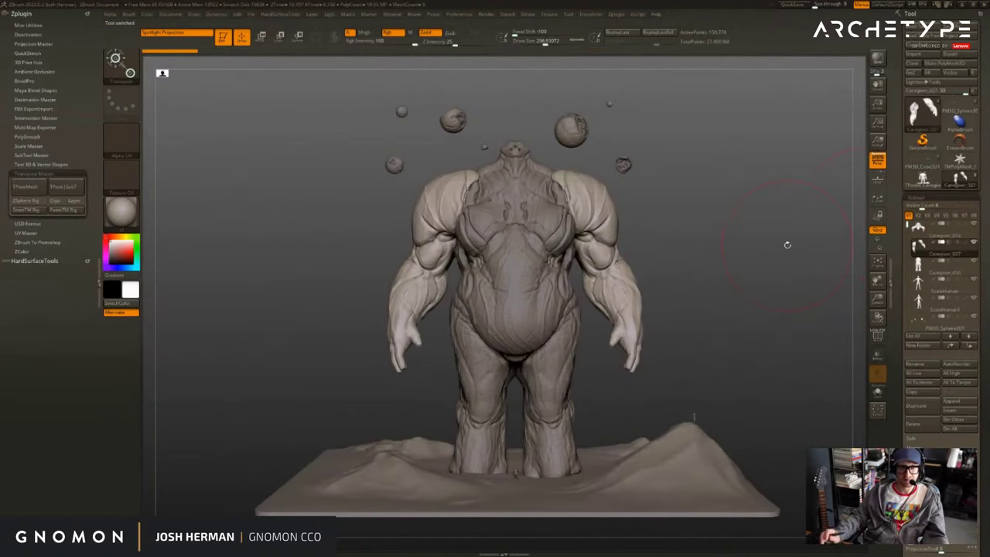
{"action": "left_click_drag", "start_coordinate": [788, 245], "coordinate": [746, 246]}
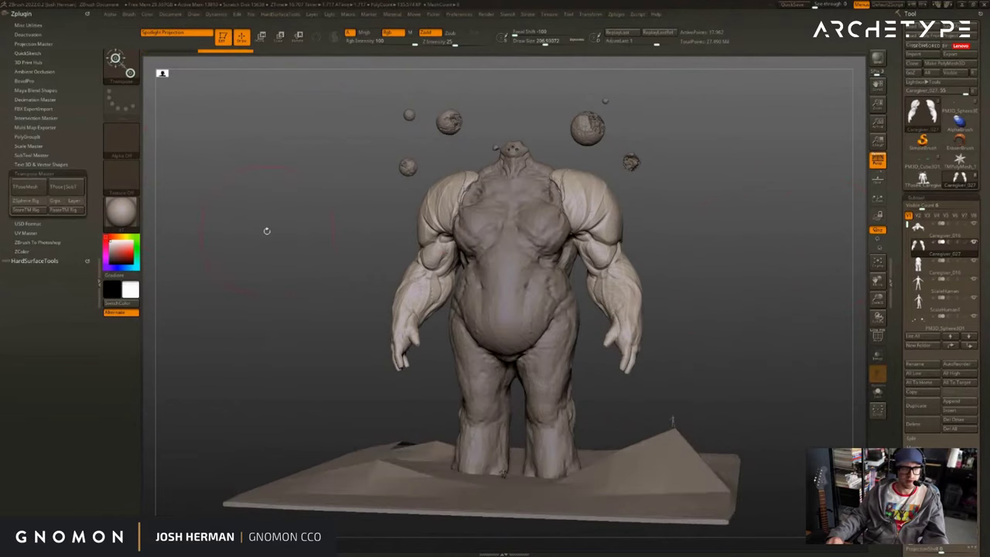
{"action": "left_click", "coordinate": [28, 187]}
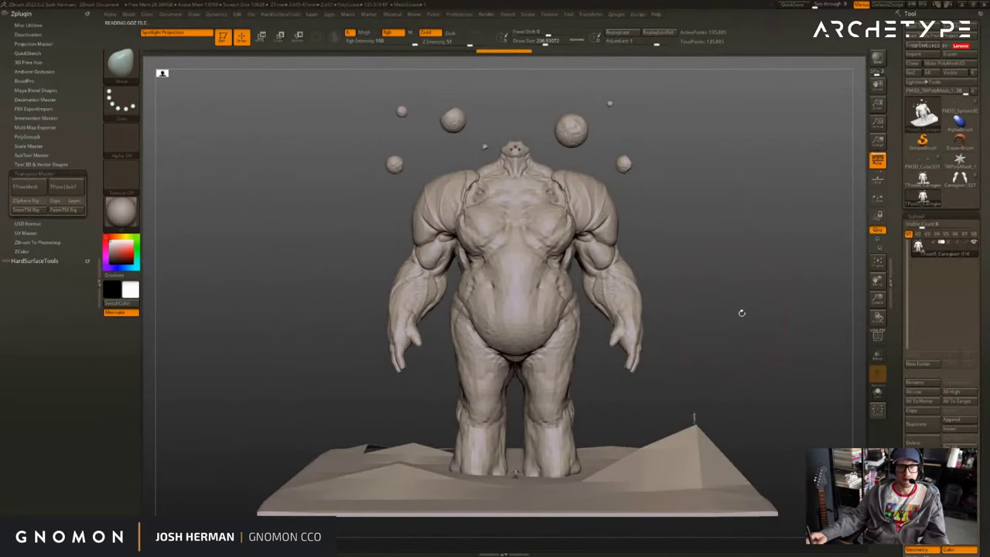
Try to isolate the small scale figures on the ground and then show all parts of the mesh again.
{"action": "left_click_drag", "start_coordinate": [704, 332], "coordinate": [654, 427]}
{"action": "left_click", "coordinate": [675, 398], "text": "ctrl+shift"}
{"action": "left_click", "coordinate": [702, 361], "text": "ctrl+shift"}
{"action": "key", "text": "ctrl+z"}
{"action": "left_click", "coordinate": [675, 397], "text": "ctrl+shift"}
{"action": "left_click_drag", "start_coordinate": [698, 347], "coordinate": [687, 389], "text": "ctrl+shift"}
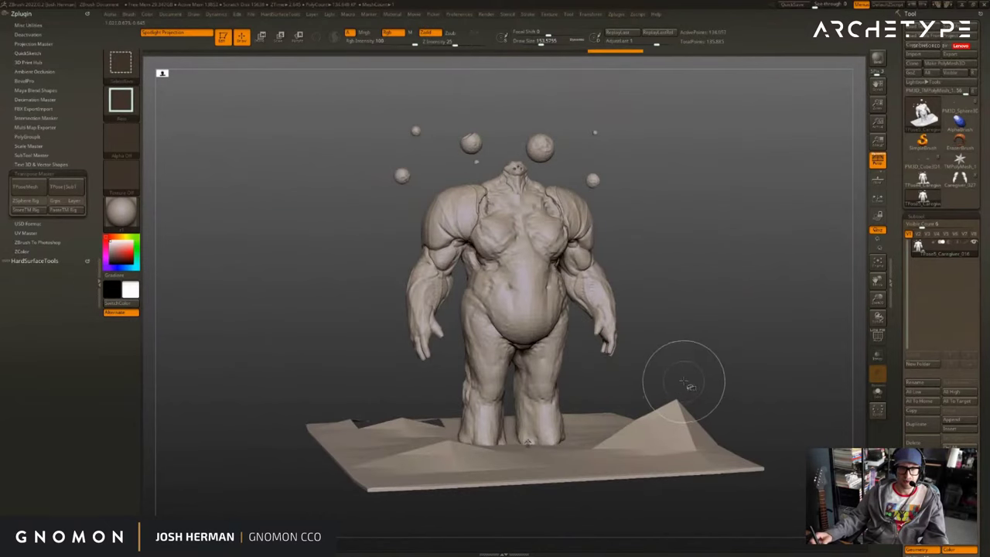
{"action": "left_click", "coordinate": [527, 442], "text": "ctrl+shift"}
{"action": "key", "text": "ctrl+z"}
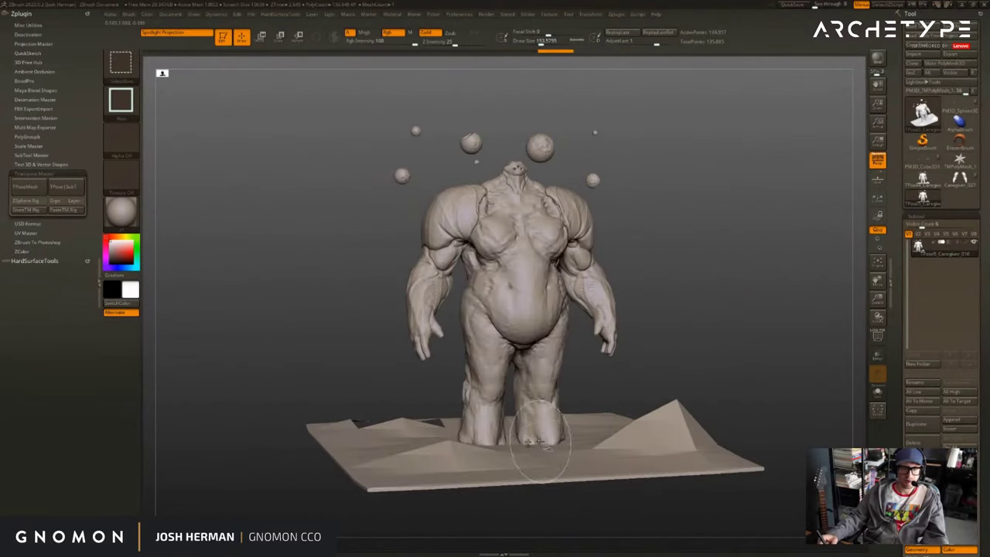
{"action": "left_click", "coordinate": [528, 442], "text": "ctrl+shift"}
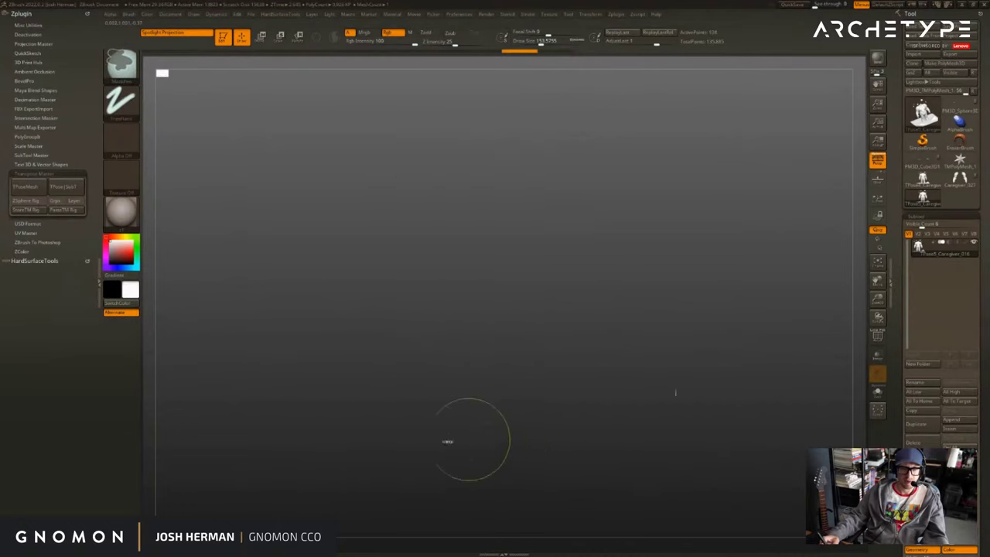
{"action": "left_click", "coordinate": [442, 434], "text": "ctrl+shift"}
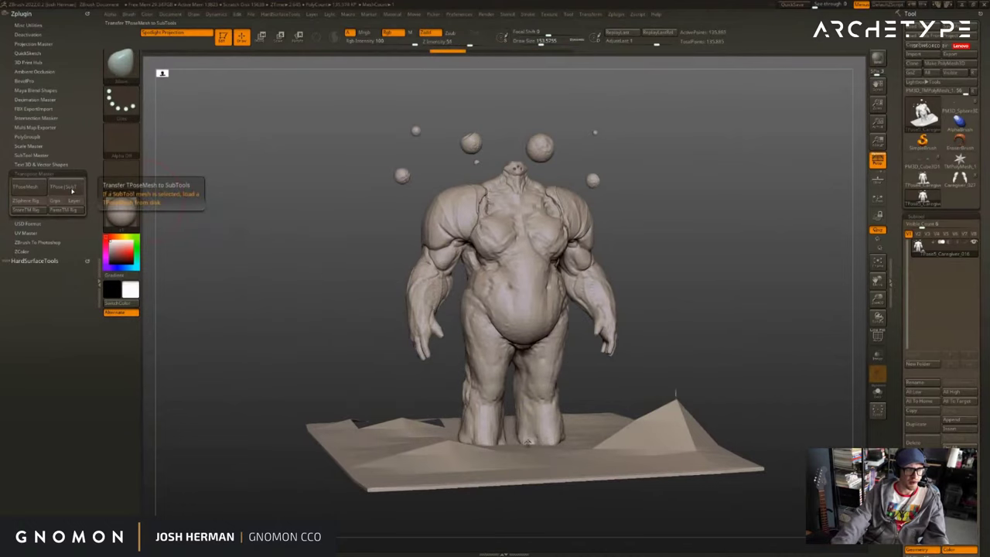
Return to the subtools, hide the floating spheres and scale figures, and generate a fresh Transpose Master mesh.
{"action": "left_click", "coordinate": [72, 189]}
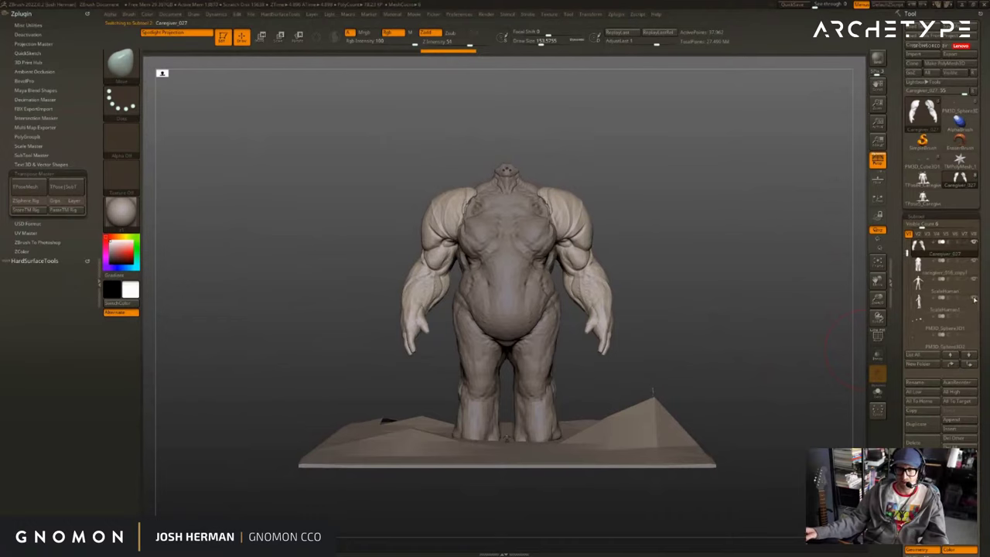
{"action": "left_click_drag", "start_coordinate": [696, 272], "coordinate": [732, 289]}
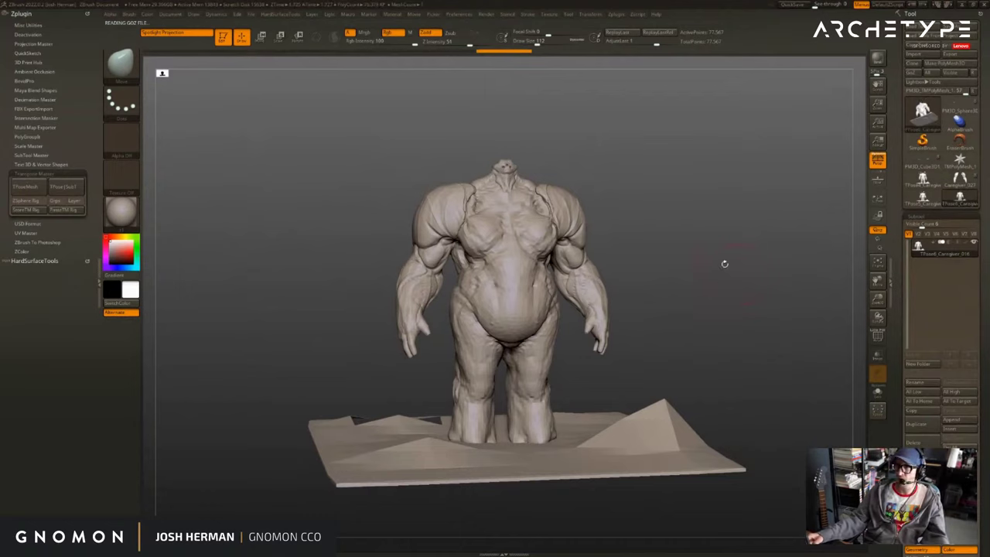
{"action": "mouse_move", "coordinate": [726, 263]}
{"action": "left_mouse_down", "text": "alt"}
{"action": "mouse_move", "coordinate": [732, 298]}
{"action": "mouse_move", "coordinate": [689, 347]}
{"action": "mouse_move", "coordinate": [678, 338]}
{"action": "left_mouse_up", "text": "alt"}
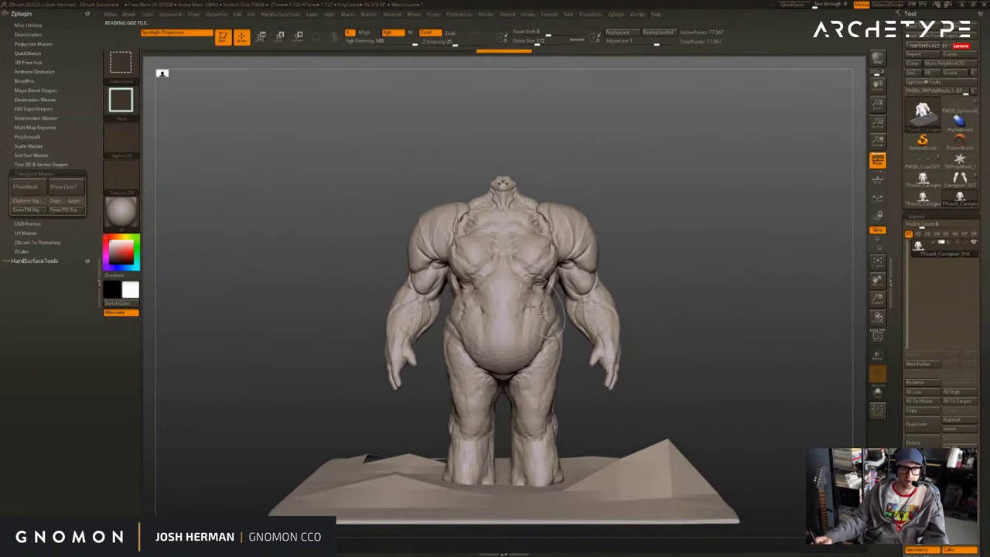
Reshape the creature's upper body and arms from the side with the Move brush, using draw sizes of about 544 and 365.
{"action": "mouse_move", "coordinate": [620, 295]}
{"action": "left_mouse_down"}
{"action": "mouse_move", "coordinate": [395, 295]}
{"action": "mouse_move", "coordinate": [489, 289]}
{"action": "mouse_move", "coordinate": [500, 260]}
{"action": "left_mouse_up"}
{"action": "key", "text": "s"}
{"action": "key", "text": "s"}
{"action": "right_click_drag", "start_coordinate": [557, 240], "coordinate": [594, 240]}
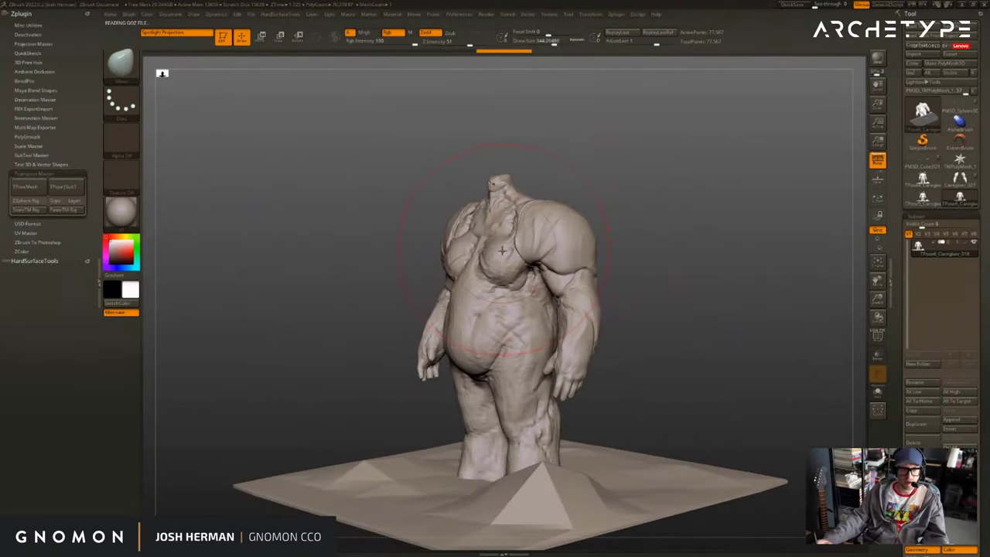
{"action": "left_click_drag", "start_coordinate": [472, 246], "coordinate": [464, 246]}
{"action": "left_click_drag", "start_coordinate": [657, 213], "coordinate": [576, 213]}
{"action": "key", "text": "s"}
{"action": "left_click_drag", "start_coordinate": [506, 247], "coordinate": [511, 247]}
{"action": "mouse_move", "coordinate": [641, 232]}
{"action": "left_mouse_down", "text": "shift"}
{"action": "mouse_move", "coordinate": [620, 232]}
{"action": "mouse_move", "coordinate": [597, 255]}
{"action": "left_mouse_up", "text": "shift"}
{"action": "mouse_move", "coordinate": [571, 246]}
{"action": "left_mouse_down"}
{"action": "mouse_move", "coordinate": [555, 246]}
{"action": "mouse_move", "coordinate": [583, 245]}
{"action": "left_mouse_up"}
{"action": "left_click_drag", "start_coordinate": [619, 231], "coordinate": [604, 227], "text": "shift"}
{"action": "key", "text": "s"}
{"action": "left_click_drag", "start_coordinate": [512, 246], "coordinate": [508, 246]}
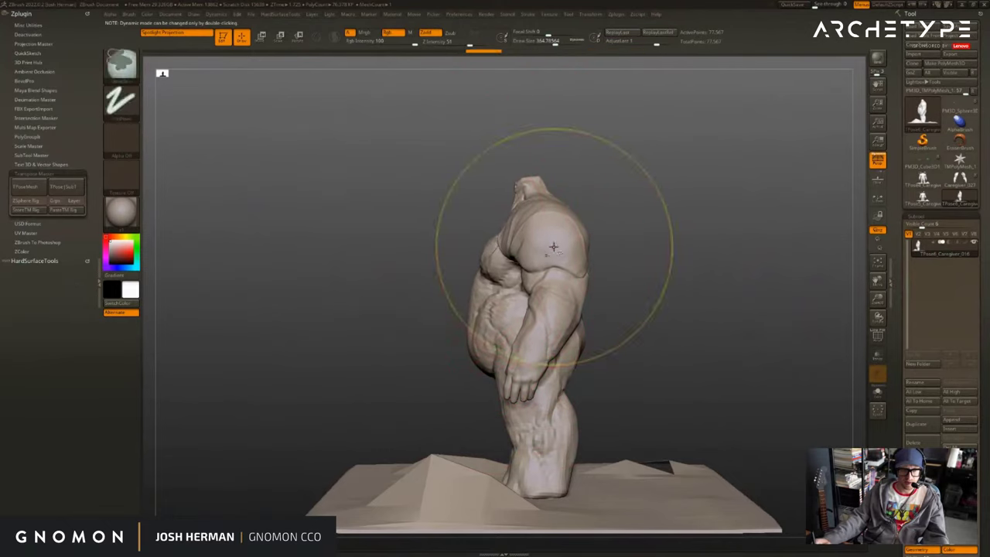
Isolate and mask the arms, show the whole mesh, and invert the mask so only the arms are free.
{"action": "left_click", "coordinate": [554, 242], "text": "ctrl+shift"}
{"action": "left_click_drag", "start_coordinate": [627, 214], "coordinate": [667, 206], "text": "shift"}
{"action": "left_click", "coordinate": [639, 178], "text": "ctrl"}
{"action": "left_click", "coordinate": [659, 265], "text": "ctrl+shift"}
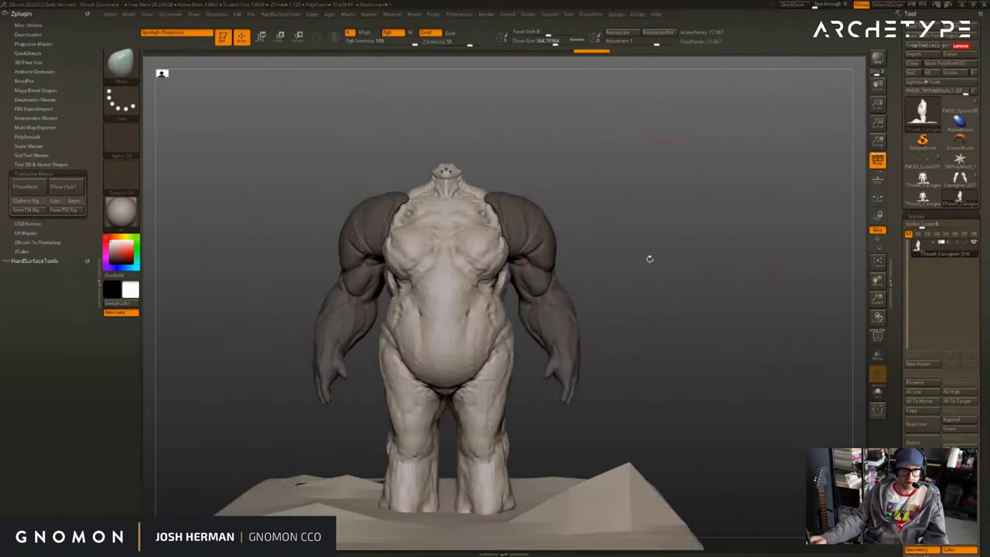
{"action": "left_click_drag", "start_coordinate": [648, 259], "coordinate": [559, 257]}
{"action": "left_click", "coordinate": [597, 268], "text": "ctrl"}
{"action": "key", "text": "w"}
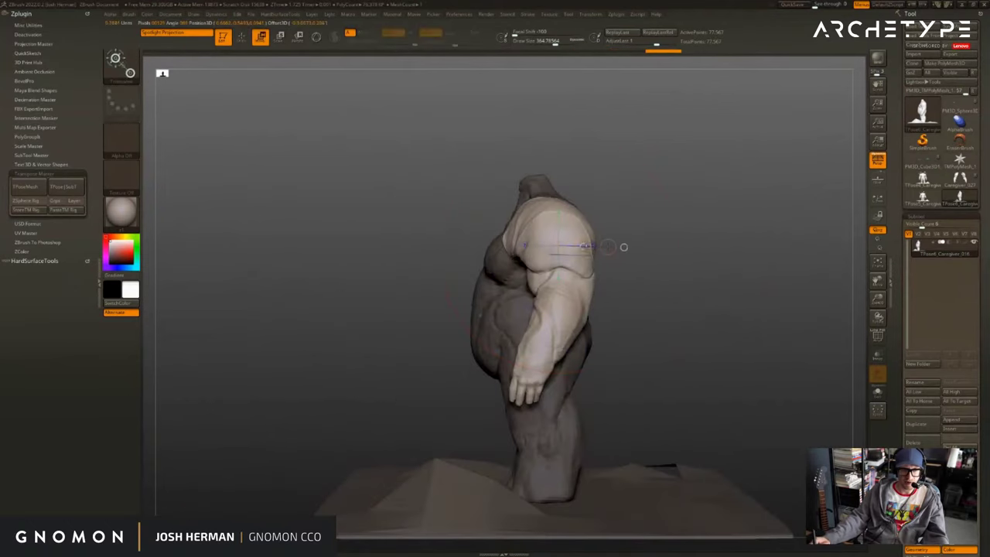
Adjust the unmasked arms with a move transpose line, trying a wider arm position and undoing the last changes.
{"action": "left_click_drag", "start_coordinate": [624, 247], "coordinate": [629, 248]}
{"action": "left_click_drag", "start_coordinate": [605, 247], "coordinate": [667, 250]}
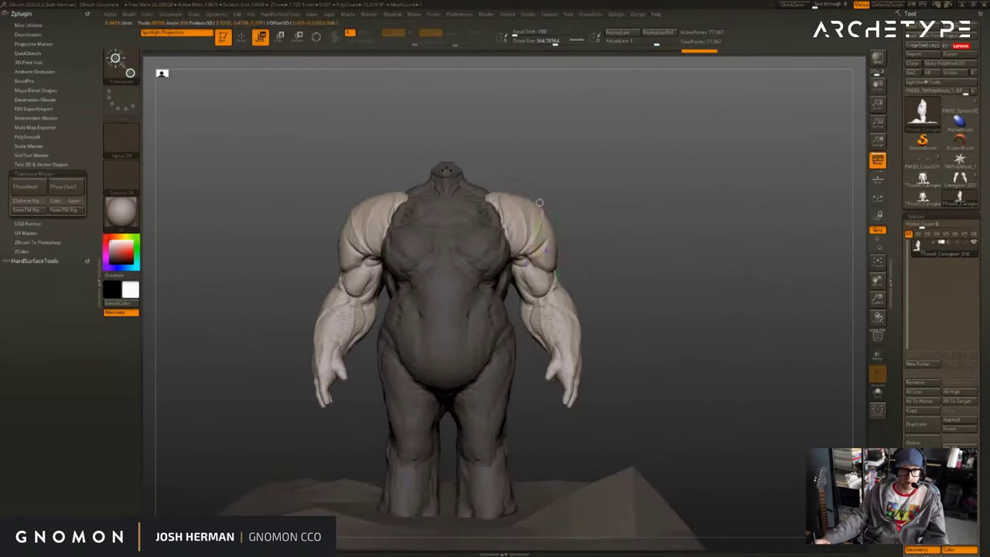
{"action": "key", "text": "r"}
{"action": "mouse_move", "coordinate": [536, 193]}
{"action": "left_mouse_down"}
{"action": "mouse_move", "coordinate": [557, 193]}
{"action": "mouse_move", "coordinate": [537, 194]}
{"action": "left_mouse_up"}
{"action": "key", "text": "w"}
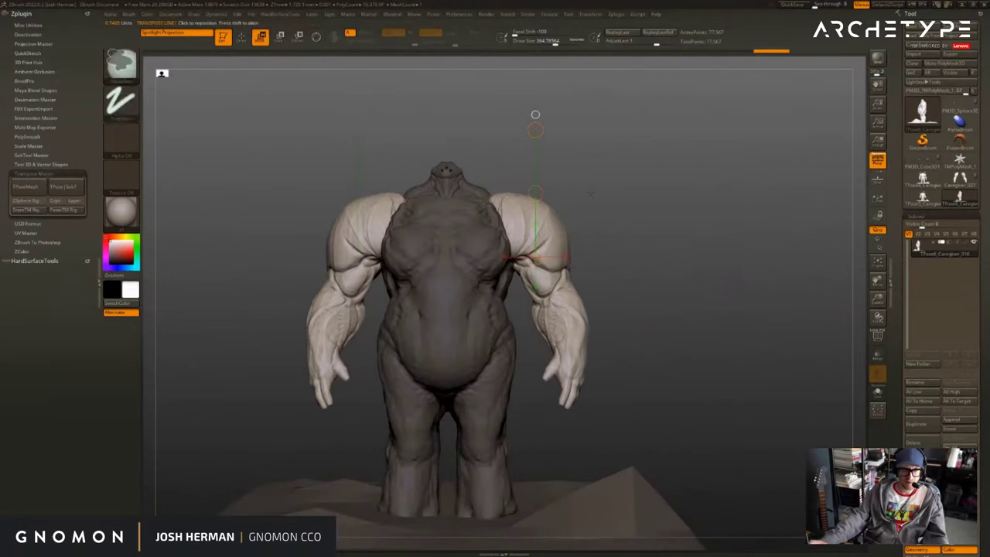
{"action": "key", "text": "ctrl+z"}
{"action": "key", "text": "ctrl+z"}
Extend the mask over the upper arms so only the forearms stay free, and try rotating the forearms.
{"action": "left_click_drag", "start_coordinate": [544, 275], "coordinate": [549, 287], "text": "ctrl"}
{"action": "left_click_drag", "start_coordinate": [697, 295], "coordinate": [586, 290]}
{"action": "key", "text": "q"}
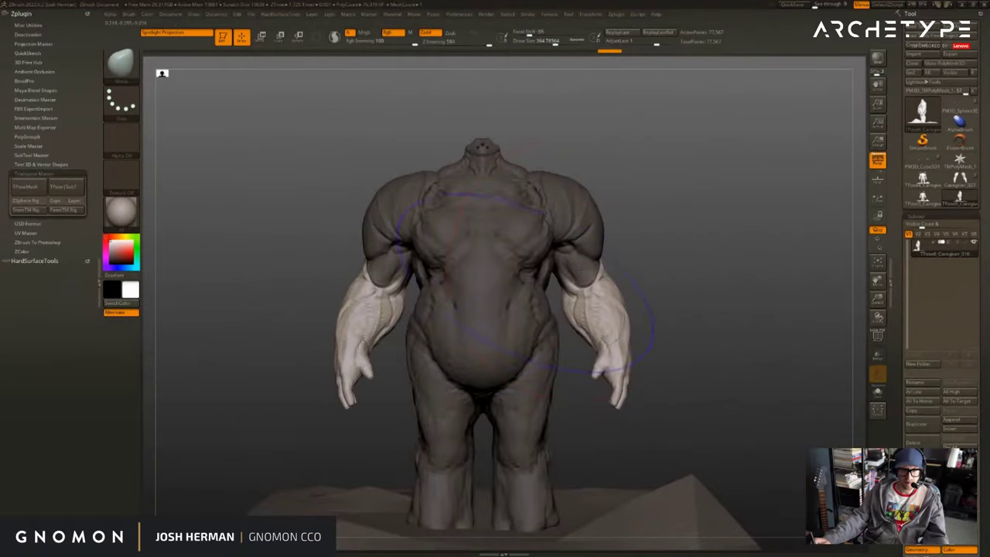
{"action": "key", "text": "r"}
{"action": "left_click_drag", "start_coordinate": [572, 249], "coordinate": [609, 274]}
{"action": "key", "text": "ctrl+z"}
{"action": "left_click_drag", "start_coordinate": [689, 290], "coordinate": [573, 271]}
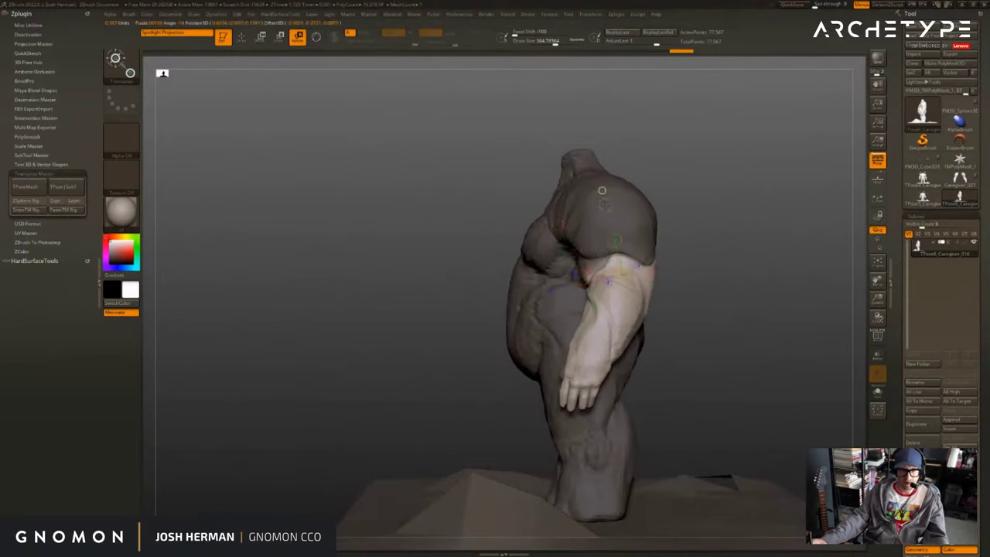
Twist the forearms so the backs of the hands face forward, and nudge them inward with a move transpose line.
{"action": "left_click_drag", "start_coordinate": [671, 206], "coordinate": [766, 206]}
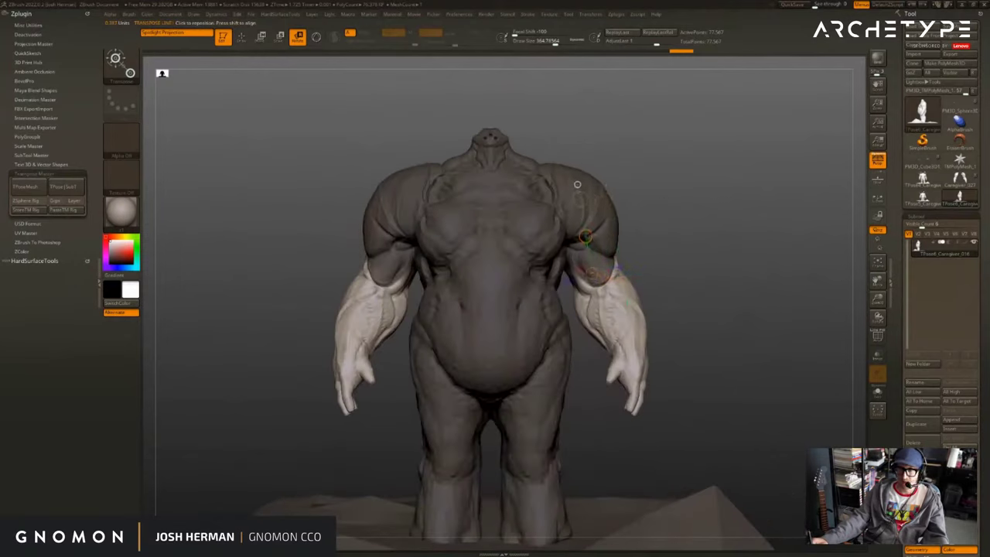
{"action": "left_click_drag", "start_coordinate": [591, 243], "coordinate": [621, 261]}
{"action": "key", "text": "ctrl+z"}
{"action": "left_click_drag", "start_coordinate": [587, 192], "coordinate": [656, 345]}
{"action": "key", "text": "ctrl+z"}
{"action": "left_click_drag", "start_coordinate": [720, 309], "coordinate": [712, 287]}
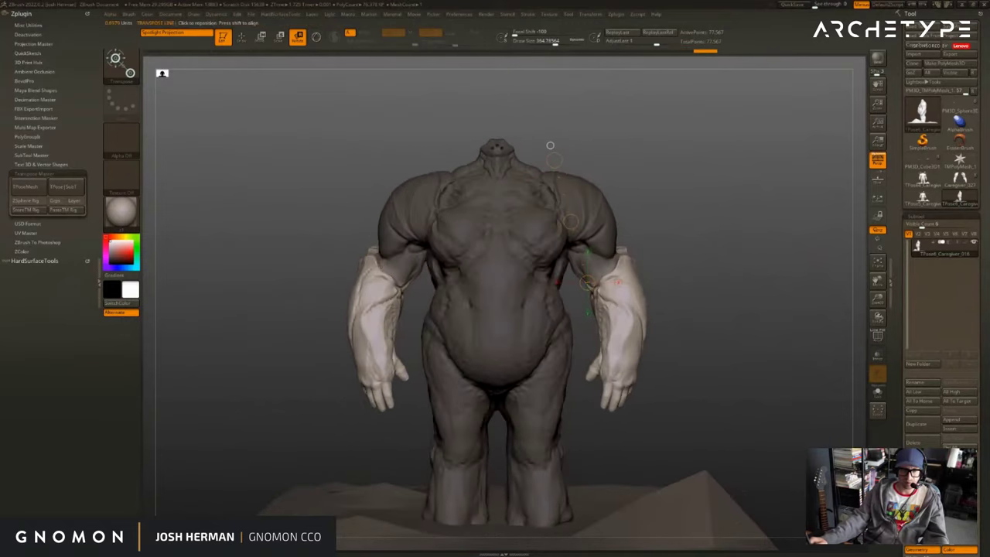
{"action": "left_click_drag", "start_coordinate": [648, 264], "coordinate": [648, 263]}
{"action": "mouse_move", "coordinate": [679, 291]}
{"action": "left_mouse_down"}
{"action": "mouse_move", "coordinate": [631, 306]}
{"action": "mouse_move", "coordinate": [677, 310]}
{"action": "left_mouse_up"}
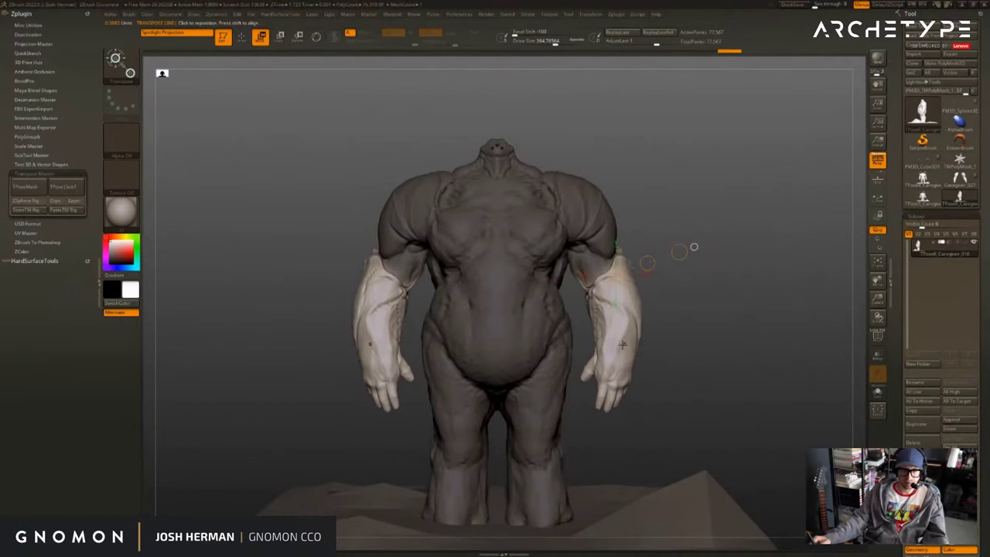
{"action": "mouse_move", "coordinate": [643, 371]}
{"action": "left_mouse_down"}
{"action": "mouse_move", "coordinate": [665, 384]}
{"action": "mouse_move", "coordinate": [656, 353]}
{"action": "left_mouse_up"}
{"action": "key", "text": "q"}
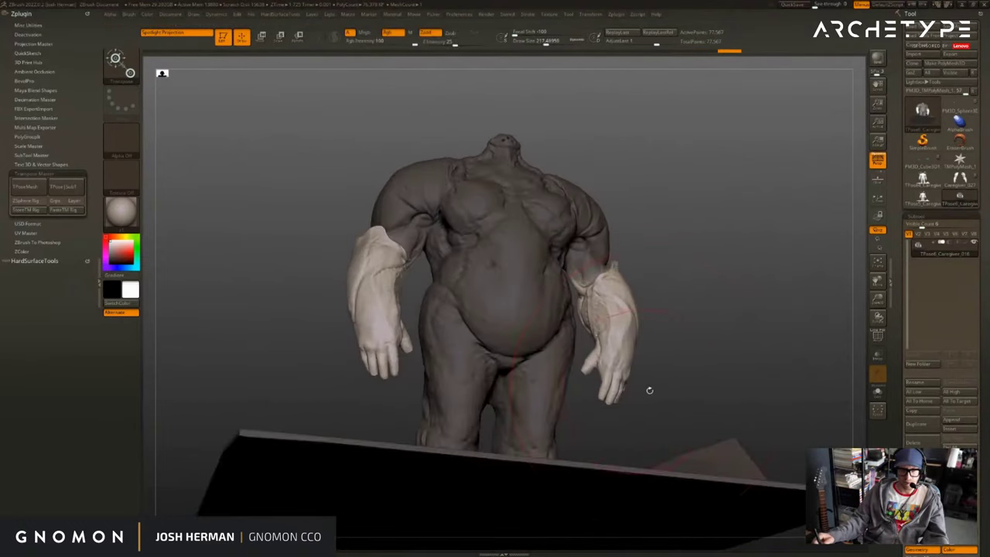
Hide the ground plane so only the creature stays visible.
{"action": "left_click_drag", "start_coordinate": [650, 390], "coordinate": [688, 290]}
{"action": "left_click", "coordinate": [756, 345], "text": "ctrl+shift"}
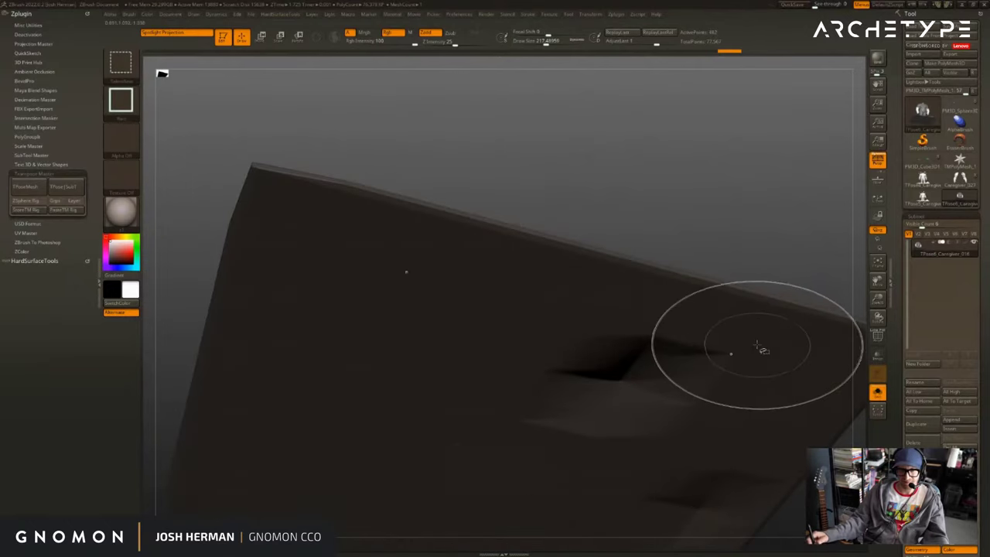
{"action": "left_click_drag", "start_coordinate": [774, 246], "coordinate": [777, 267], "text": "ctrl+shift"}
Mask everything except the fingers and curl them inward with a rotate transpose line.
{"action": "mouse_move", "coordinate": [681, 317]}
{"action": "left_mouse_down", "text": "alt"}
{"action": "mouse_move", "coordinate": [683, 283]}
{"action": "mouse_move", "coordinate": [701, 291]}
{"action": "mouse_move", "coordinate": [714, 397]}
{"action": "mouse_move", "coordinate": [723, 403]}
{"action": "mouse_move", "coordinate": [676, 373]}
{"action": "left_mouse_up", "text": "alt"}
{"action": "key", "text": "q"}
{"action": "key", "text": "w"}
{"action": "key", "text": "r"}
{"action": "left_click_drag", "start_coordinate": [581, 420], "coordinate": [582, 430], "text": "ctrl"}
{"action": "left_click_drag", "start_coordinate": [542, 428], "coordinate": [502, 353]}
{"action": "left_click_drag", "start_coordinate": [495, 357], "coordinate": [478, 364]}
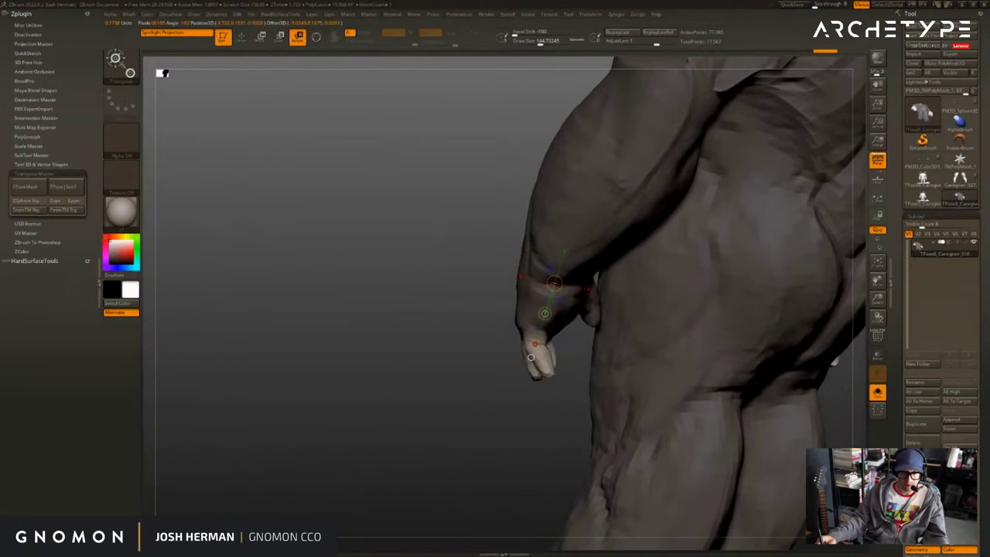
{"action": "mouse_move", "coordinate": [559, 342]}
{"action": "left_mouse_down"}
{"action": "mouse_move", "coordinate": [634, 367]}
{"action": "mouse_move", "coordinate": [584, 400]}
{"action": "mouse_move", "coordinate": [597, 379]}
{"action": "mouse_move", "coordinate": [628, 376]}
{"action": "mouse_move", "coordinate": [647, 340]}
{"action": "mouse_move", "coordinate": [636, 313]}
{"action": "mouse_move", "coordinate": [633, 333]}
{"action": "mouse_move", "coordinate": [649, 328]}
{"action": "mouse_move", "coordinate": [687, 353]}
{"action": "mouse_move", "coordinate": [681, 340]}
{"action": "left_mouse_up"}
Extend the mask along the fingers to leave only the fingertips free, and curl them further into the palm.
{"action": "key", "text": "q"}
{"action": "left_click", "coordinate": [588, 321], "text": "ctrl"}
{"action": "key", "text": "r"}
{"action": "key", "text": "ctrl+z"}
{"action": "key", "text": "q"}
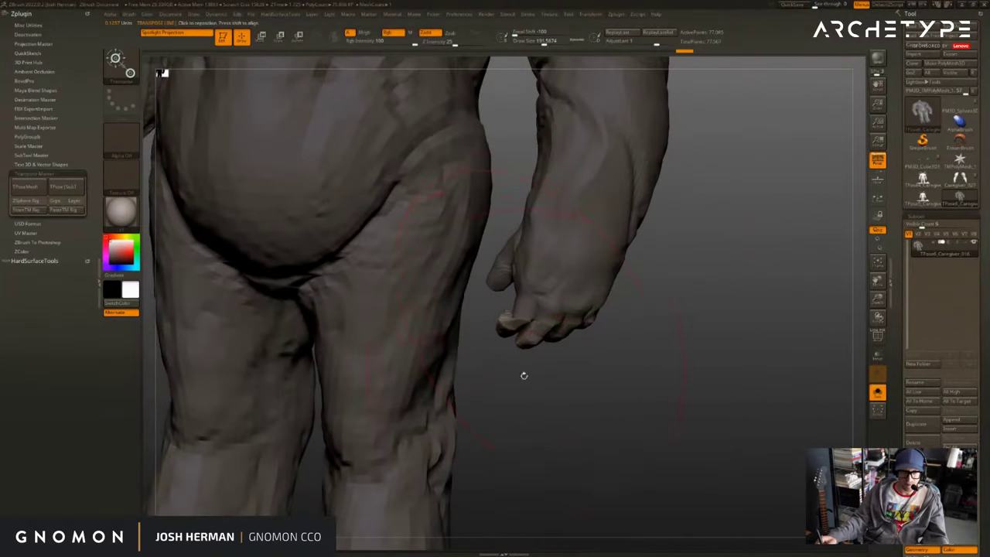
{"action": "mouse_move", "coordinate": [524, 376]}
{"action": "left_mouse_down"}
{"action": "mouse_move", "coordinate": [544, 358]}
{"action": "mouse_move", "coordinate": [537, 377]}
{"action": "mouse_move", "coordinate": [533, 330]}
{"action": "left_mouse_up"}
{"action": "key", "text": "s"}
{"action": "left_click_drag", "start_coordinate": [538, 395], "coordinate": [506, 363]}
Leave only the thumb unmasked and rotate it down toward the curled fingers.
{"action": "left_click_drag", "start_coordinate": [483, 309], "coordinate": [517, 217], "text": "ctrl"}
{"action": "left_click", "coordinate": [487, 310], "text": "ctrl"}
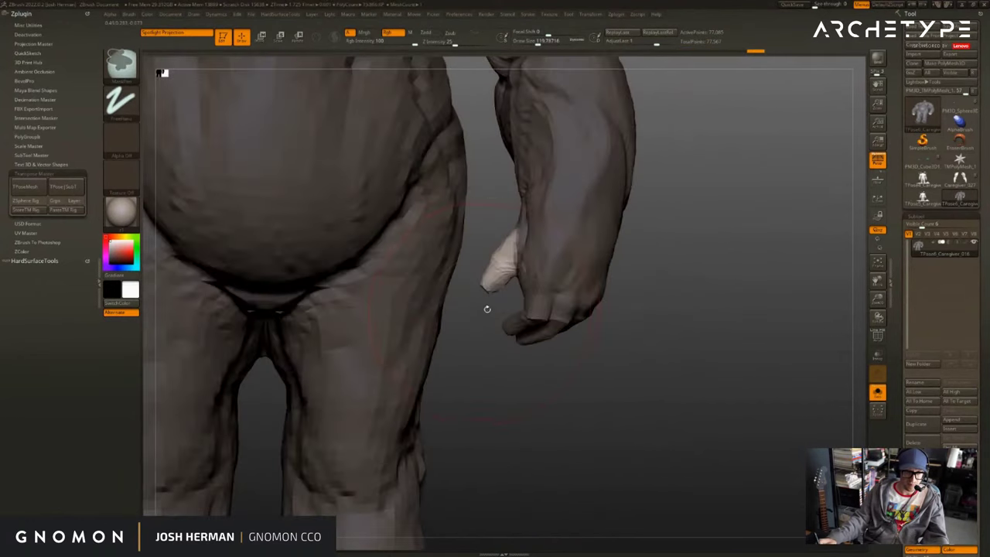
{"action": "key", "text": "r"}
{"action": "left_click_drag", "start_coordinate": [488, 310], "coordinate": [507, 303]}
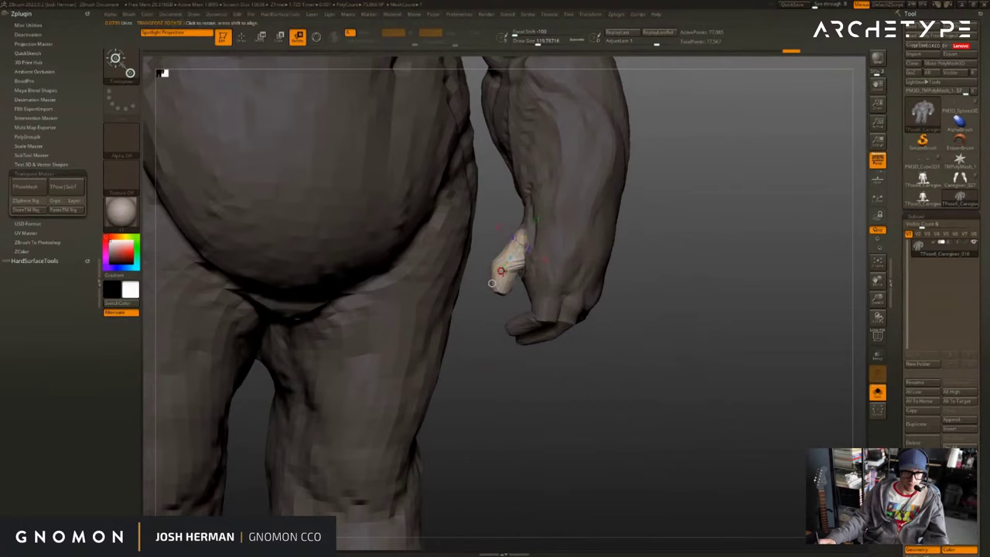
{"action": "left_click_drag", "start_coordinate": [501, 272], "coordinate": [502, 281]}
{"action": "mouse_move", "coordinate": [605, 372]}
{"action": "left_mouse_down"}
{"action": "mouse_move", "coordinate": [595, 376]}
{"action": "mouse_move", "coordinate": [617, 390]}
{"action": "mouse_move", "coordinate": [629, 364]}
{"action": "mouse_move", "coordinate": [503, 287]}
{"action": "left_mouse_up"}
{"action": "key", "text": "ctrl+z"}
Clear the mask, leave only the fingers unmasked, and shape the fist with the Move brush at draw size about 51.
{"action": "left_click_drag", "start_coordinate": [619, 363], "coordinate": [529, 291], "text": "ctrl"}
{"action": "left_click_drag", "start_coordinate": [570, 394], "coordinate": [512, 314], "text": "ctrl"}
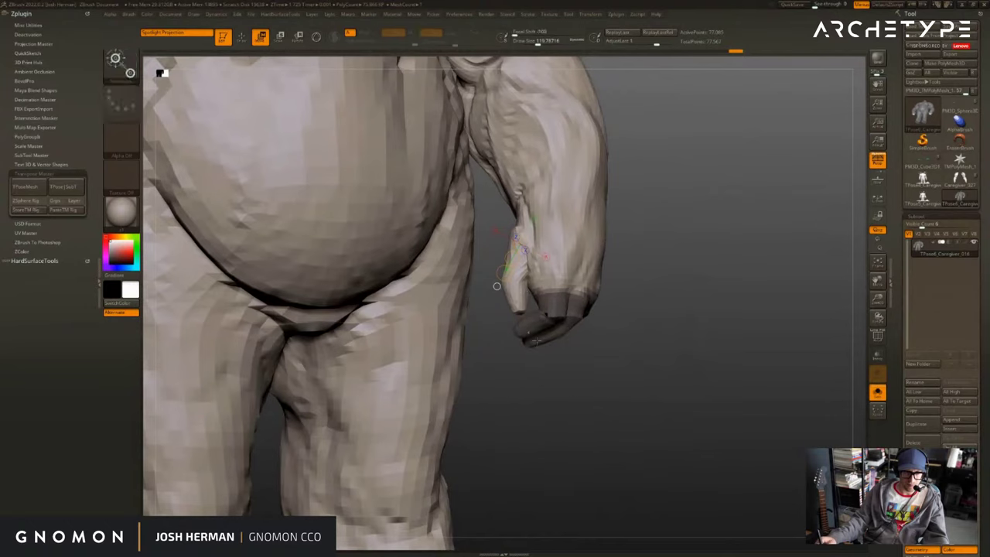
{"action": "left_click", "coordinate": [520, 371], "text": "ctrl"}
{"action": "key", "text": "q"}
{"action": "mouse_move", "coordinate": [520, 369]}
{"action": "left_mouse_down"}
{"action": "mouse_move", "coordinate": [526, 349]}
{"action": "mouse_move", "coordinate": [517, 360]}
{"action": "mouse_move", "coordinate": [493, 346]}
{"action": "mouse_move", "coordinate": [492, 323]}
{"action": "mouse_move", "coordinate": [464, 316]}
{"action": "left_mouse_up"}
{"action": "key", "text": "s"}
{"action": "left_click", "coordinate": [502, 336]}
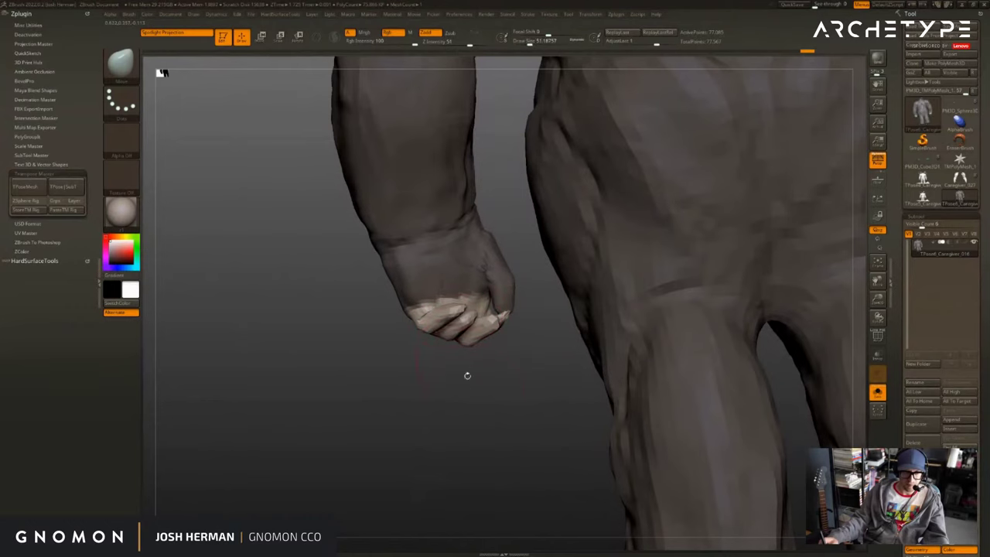
{"action": "mouse_move", "coordinate": [467, 376]}
{"action": "left_mouse_down", "text": "alt"}
{"action": "mouse_move", "coordinate": [436, 382]}
{"action": "mouse_move", "coordinate": [456, 397]}
{"action": "left_mouse_up", "text": "alt"}
{"action": "left_click_drag", "start_coordinate": [464, 387], "coordinate": [678, 343]}
{"action": "left_click_drag", "start_coordinate": [585, 314], "coordinate": [589, 315]}
Mask the creature's head down to the neck and soften the mask edge.
{"action": "left_click_drag", "start_coordinate": [636, 283], "coordinate": [536, 262]}
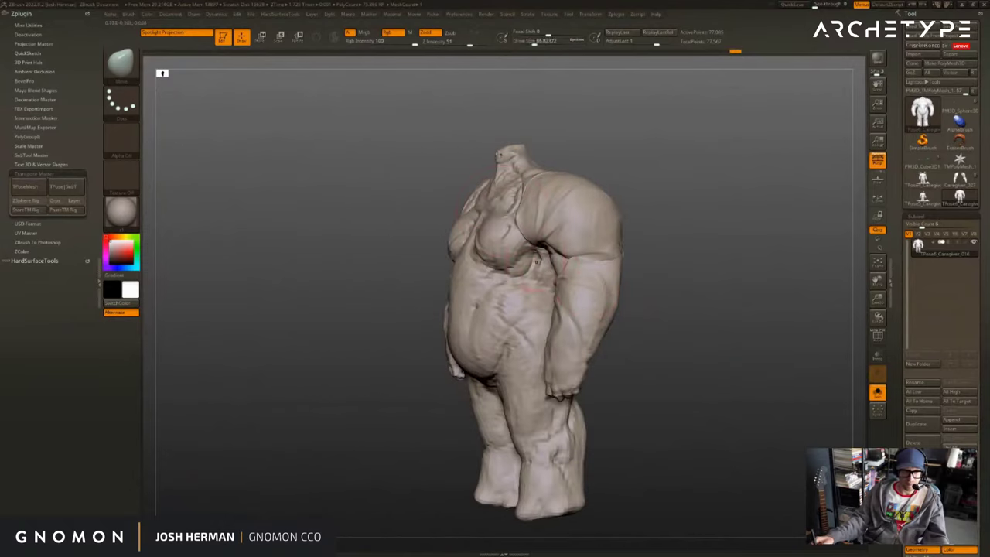
{"action": "mouse_move", "coordinate": [547, 214]}
{"action": "left_mouse_down"}
{"action": "mouse_move", "coordinate": [472, 199]}
{"action": "mouse_move", "coordinate": [590, 188]}
{"action": "left_mouse_up"}
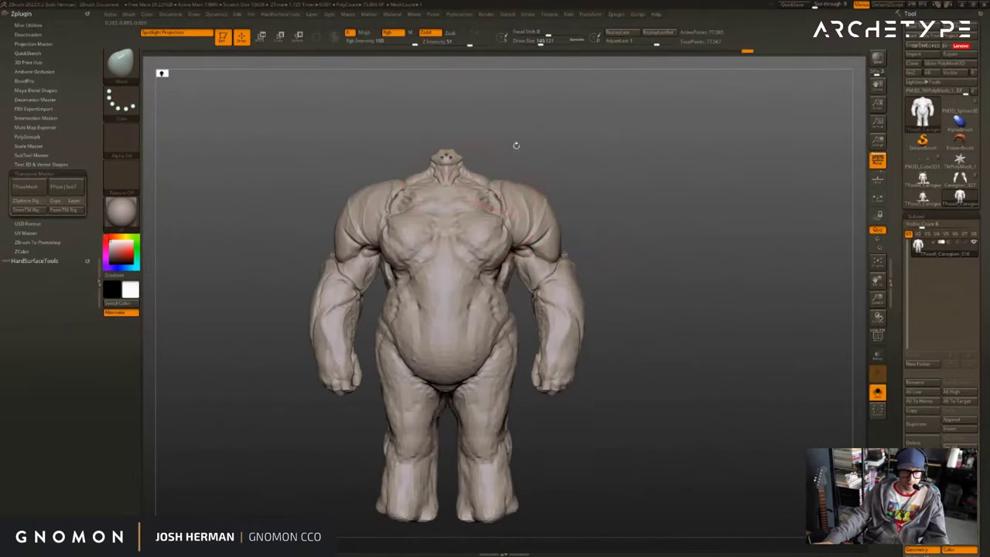
{"action": "mouse_move", "coordinate": [517, 145]}
{"action": "left_mouse_down", "text": "alt"}
{"action": "mouse_move", "coordinate": [581, 162]}
{"action": "mouse_move", "coordinate": [548, 188]}
{"action": "left_mouse_up", "text": "alt"}
{"action": "left_click_drag", "start_coordinate": [498, 214], "coordinate": [496, 216], "text": "ctrl"}
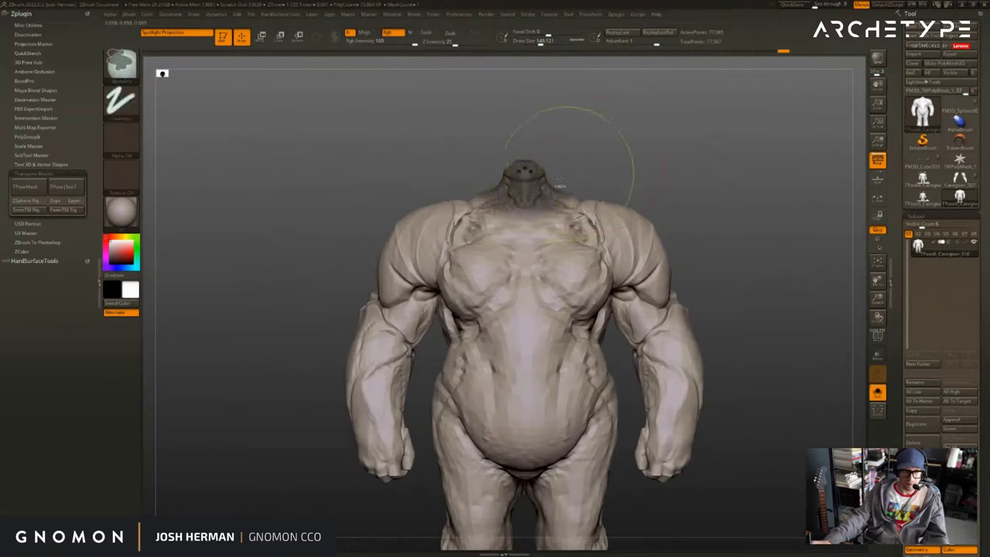
{"action": "left_click", "coordinate": [558, 180], "text": "ctrl"}
{"action": "left_click", "coordinate": [590, 178], "text": "ctrl"}
{"action": "left_click_drag", "start_coordinate": [590, 179], "coordinate": [623, 162]}
{"action": "left_click", "coordinate": [596, 198], "text": "ctrl"}
{"action": "key", "text": "r"}
{"action": "left_click_drag", "start_coordinate": [446, 190], "coordinate": [564, 140], "text": "ctrl"}
{"action": "mouse_move", "coordinate": [563, 140]}
{"action": "left_mouse_down", "text": "ctrl"}
{"action": "mouse_move", "coordinate": [454, 192]}
{"action": "mouse_move", "coordinate": [446, 206]}
{"action": "left_mouse_up", "text": "ctrl"}
{"action": "key", "text": "q"}
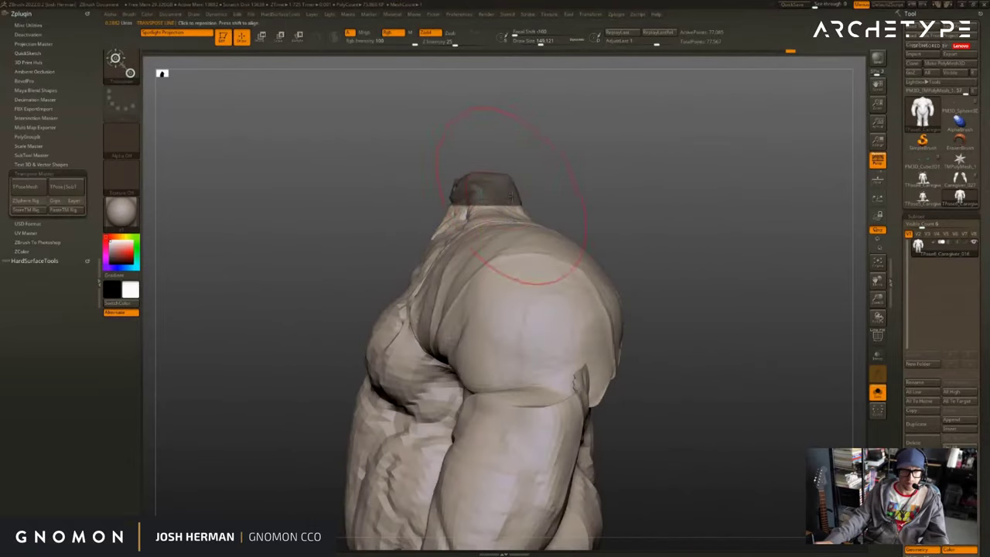
Leave only the head unmasked and tilt it about the neck with a rotate transpose line.
{"action": "mouse_move", "coordinate": [569, 183]}
{"action": "left_mouse_down"}
{"action": "mouse_move", "coordinate": [541, 201]}
{"action": "mouse_move", "coordinate": [592, 168]}
{"action": "mouse_move", "coordinate": [684, 192]}
{"action": "mouse_move", "coordinate": [674, 206]}
{"action": "mouse_move", "coordinate": [715, 208]}
{"action": "mouse_move", "coordinate": [675, 201]}
{"action": "mouse_move", "coordinate": [696, 192]}
{"action": "left_mouse_up"}
{"action": "left_click", "coordinate": [460, 224], "text": "ctrl"}
{"action": "key", "text": "w"}
{"action": "key", "text": "q"}
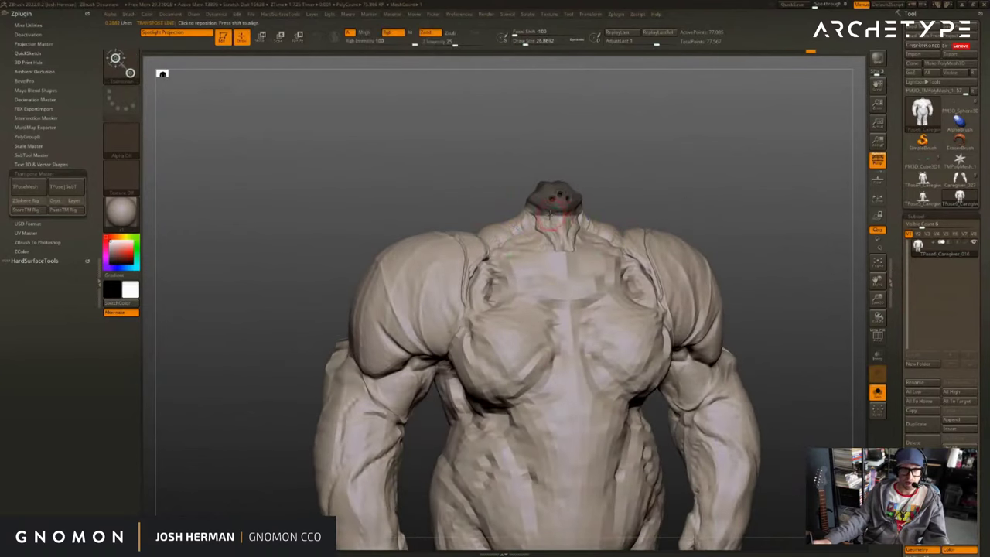
{"action": "key", "text": "r"}
{"action": "key", "text": "q"}
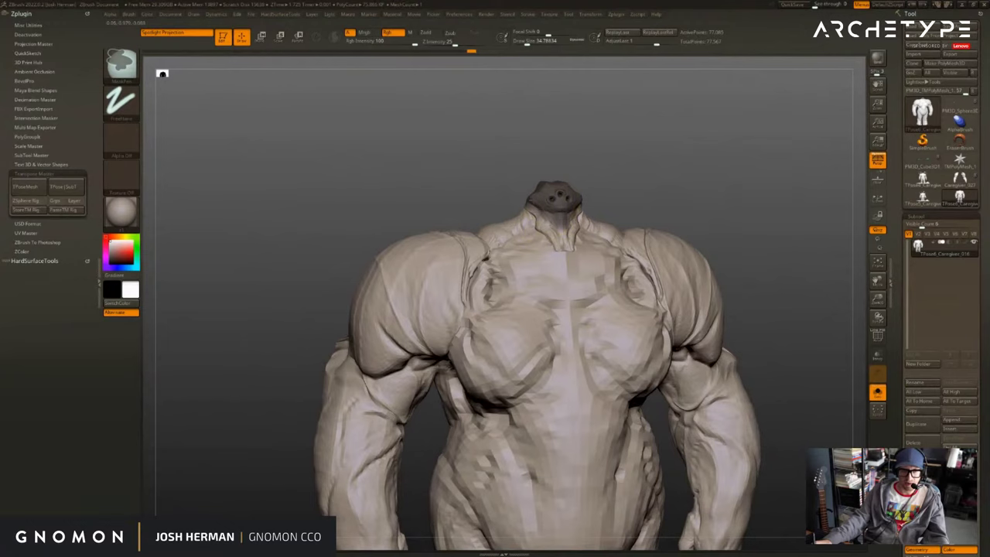
{"action": "mouse_move", "coordinate": [644, 210]}
{"action": "left_mouse_down", "text": "shift"}
{"action": "mouse_move", "coordinate": [614, 212]}
{"action": "mouse_move", "coordinate": [542, 154]}
{"action": "left_mouse_up", "text": "shift"}
{"action": "key", "text": "w"}
{"action": "left_click_drag", "start_coordinate": [665, 198], "coordinate": [591, 212], "text": "alt"}
{"action": "left_click", "coordinate": [590, 213], "text": "ctrl"}
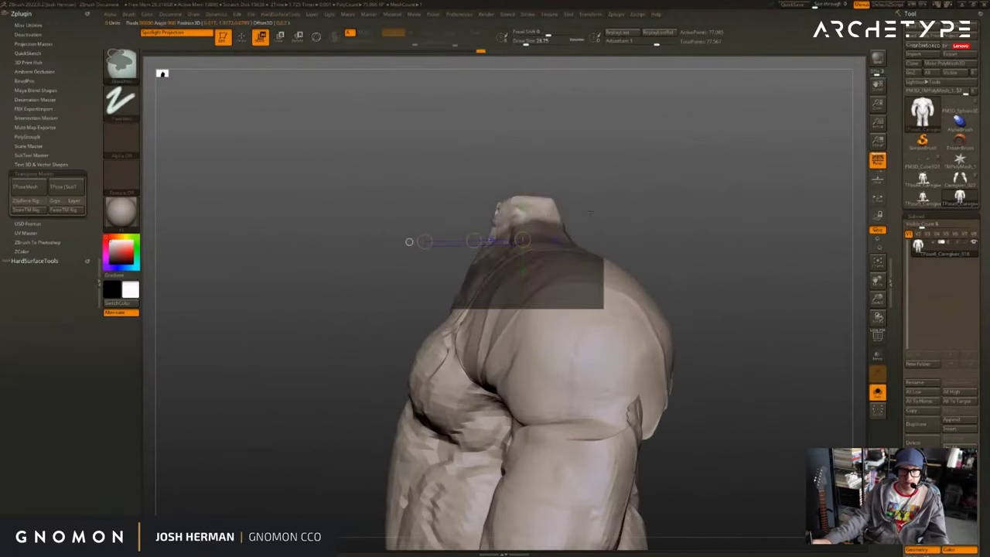
{"action": "key", "text": "r"}
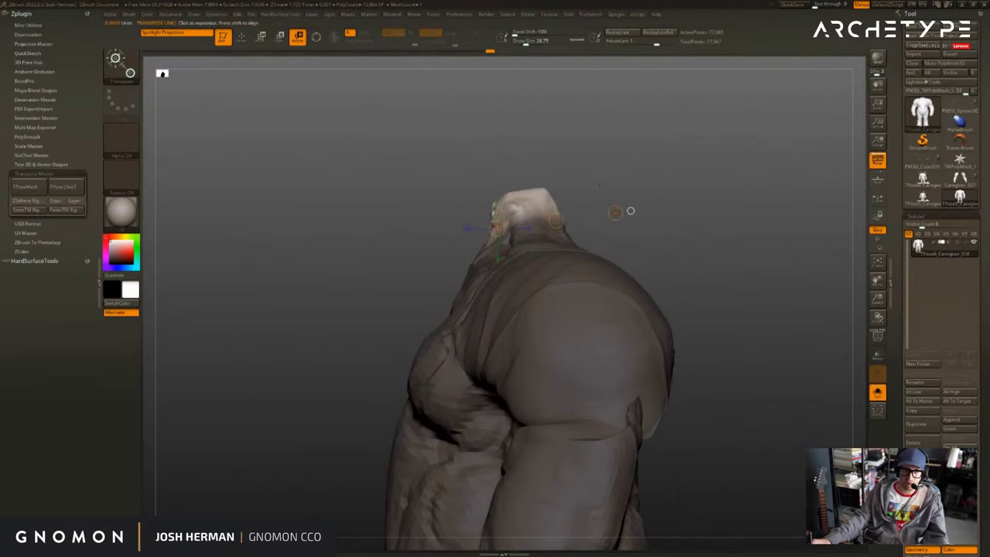
Leave only the legs unmasked, soften the mask edge, and adjust their stance with a rotate transpose line.
{"action": "mouse_move", "coordinate": [600, 185]}
{"action": "left_mouse_down"}
{"action": "mouse_move", "coordinate": [759, 190]}
{"action": "mouse_move", "coordinate": [754, 155]}
{"action": "left_mouse_up"}
{"action": "key", "text": "f"}
{"action": "mouse_move", "coordinate": [613, 513]}
{"action": "left_mouse_down", "text": "ctrl"}
{"action": "mouse_move", "coordinate": [510, 365]}
{"action": "mouse_move", "coordinate": [511, 325]}
{"action": "left_mouse_up", "text": "ctrl"}
{"action": "left_click", "coordinate": [559, 387], "text": "ctrl"}
{"action": "left_click", "coordinate": [611, 388], "text": "ctrl"}
{"action": "left_click", "coordinate": [564, 391], "text": "ctrl"}
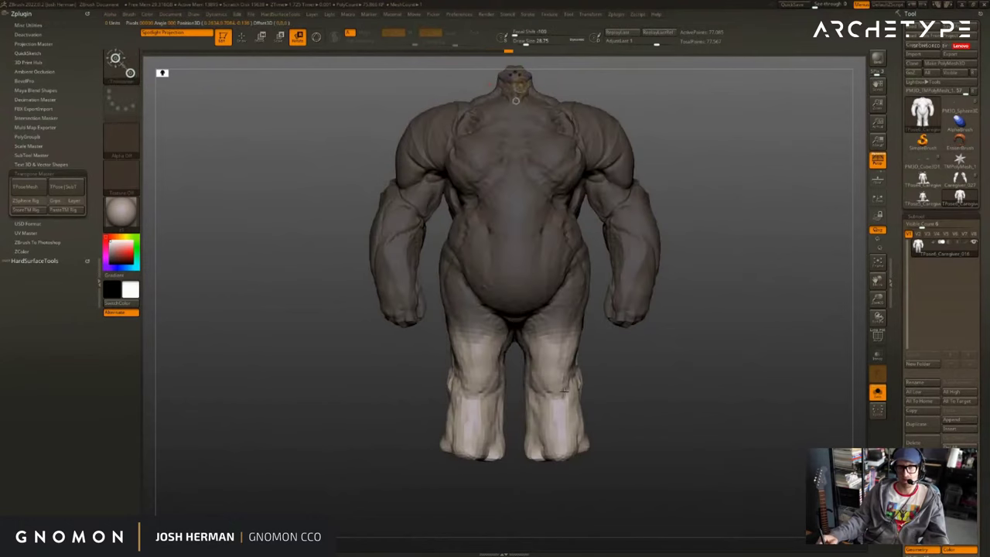
{"action": "key", "text": "ctrl+i"}
{"action": "left_click", "coordinate": [634, 367], "text": "ctrl"}
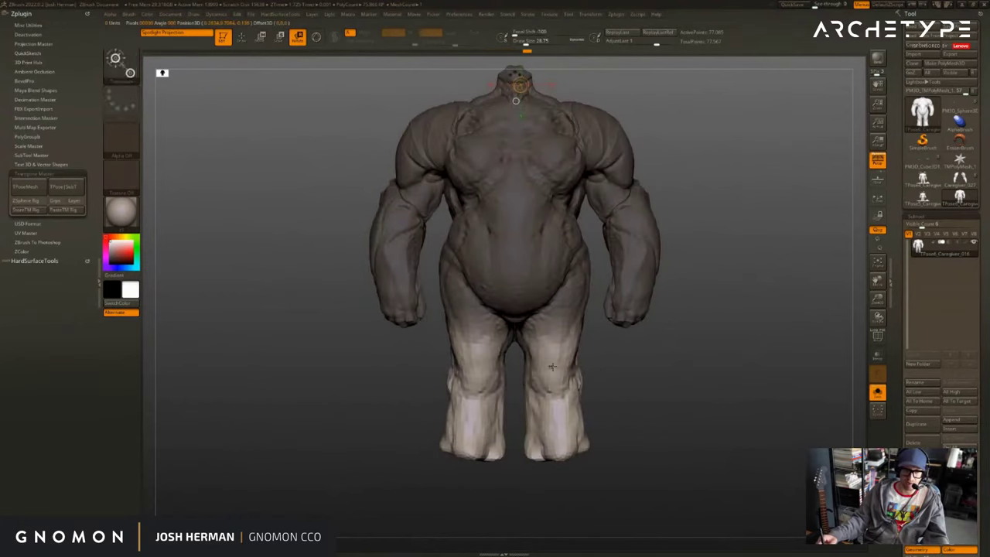
{"action": "left_click", "coordinate": [602, 379], "text": "ctrl"}
{"action": "key", "text": "ctrl+z"}
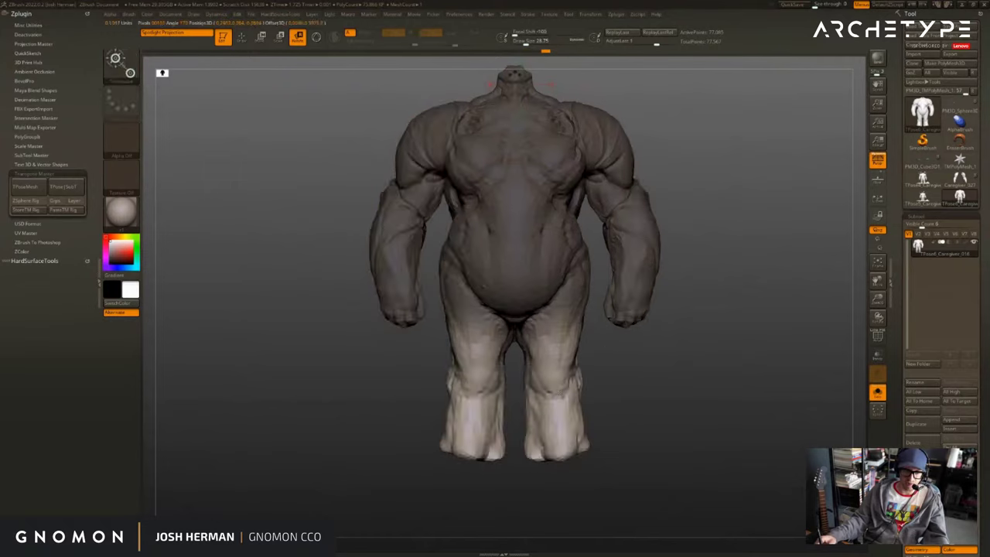
Clear the mask, enlarge the Move brush, and isolate the torso and legs by hiding the arms and ground base.
{"action": "mouse_move", "coordinate": [654, 435]}
{"action": "left_mouse_down", "text": "shift"}
{"action": "mouse_move", "coordinate": [594, 418]}
{"action": "mouse_move", "coordinate": [610, 361]}
{"action": "mouse_move", "coordinate": [623, 360]}
{"action": "left_mouse_up", "text": "shift"}
{"action": "key", "text": "q"}
{"action": "key", "text": "s"}
{"action": "key", "text": "s"}
{"action": "left_click_drag", "start_coordinate": [593, 329], "coordinate": [584, 335]}
{"action": "key", "text": "s"}
{"action": "left_click_drag", "start_coordinate": [517, 356], "coordinate": [527, 368], "text": "ctrl"}
{"action": "left_click", "coordinate": [610, 301], "text": "ctrl+shift"}
{"action": "left_click", "coordinate": [625, 324], "text": "ctrl+shift"}
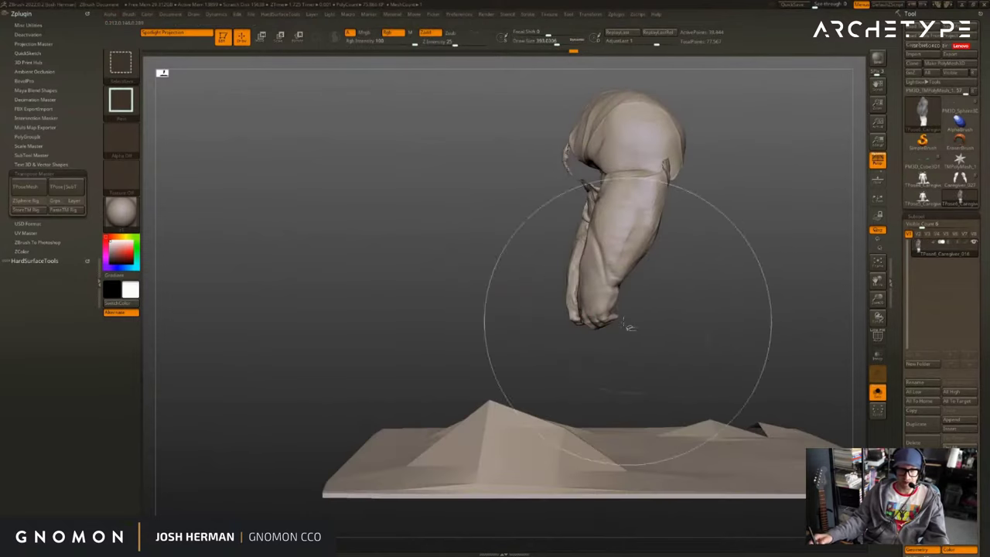
{"action": "left_click_drag", "start_coordinate": [629, 327], "coordinate": [574, 312], "text": "ctrl+shift"}
{"action": "key", "text": "s"}
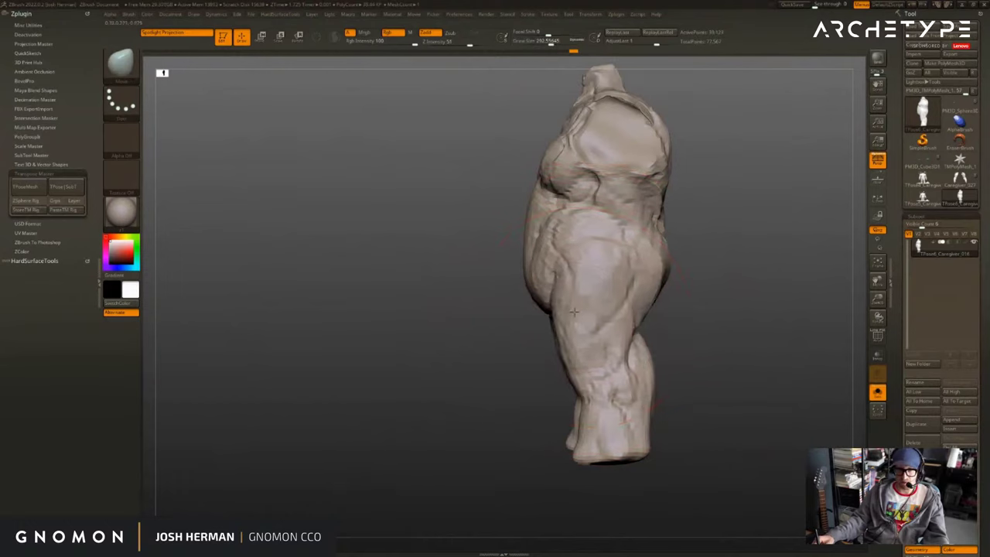
Try pushing the outer hip with the large Move brush, undo it, and reduce the draw size to about 140.
{"action": "left_click_drag", "start_coordinate": [660, 311], "coordinate": [700, 313], "text": "shift"}
{"action": "key", "text": "ctrl+z"}
{"action": "key", "text": "ctrl+shift+z"}
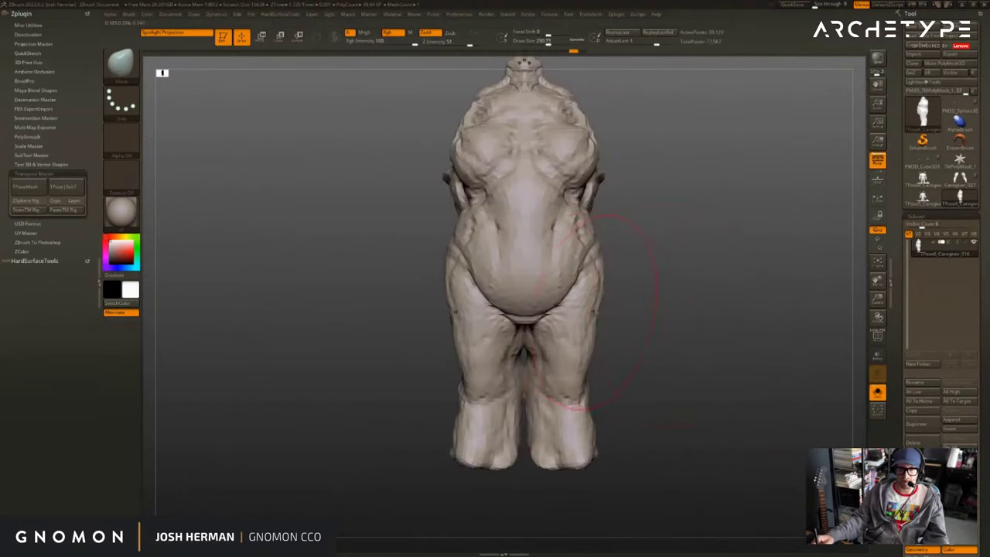
{"action": "left_click_drag", "start_coordinate": [593, 311], "coordinate": [600, 313]}
{"action": "key", "text": "ctrl+z"}
{"action": "key", "text": "s"}
{"action": "mouse_move", "coordinate": [670, 331]}
{"action": "left_mouse_down"}
{"action": "mouse_move", "coordinate": [610, 344]}
{"action": "mouse_move", "coordinate": [605, 373]}
{"action": "left_mouse_up"}
{"action": "key", "text": "s"}
Show the arms and ground base again and review the whole figure's stance from several angles.
{"action": "left_click", "coordinate": [688, 347], "text": "ctrl+shift"}
{"action": "mouse_move", "coordinate": [710, 346]}
{"action": "left_mouse_down", "text": "shift"}
{"action": "mouse_move", "coordinate": [782, 314]}
{"action": "mouse_move", "coordinate": [760, 346]}
{"action": "mouse_move", "coordinate": [783, 353]}
{"action": "left_mouse_up", "text": "shift"}
{"action": "left_click_drag", "start_coordinate": [681, 379], "coordinate": [618, 398], "text": "shift"}
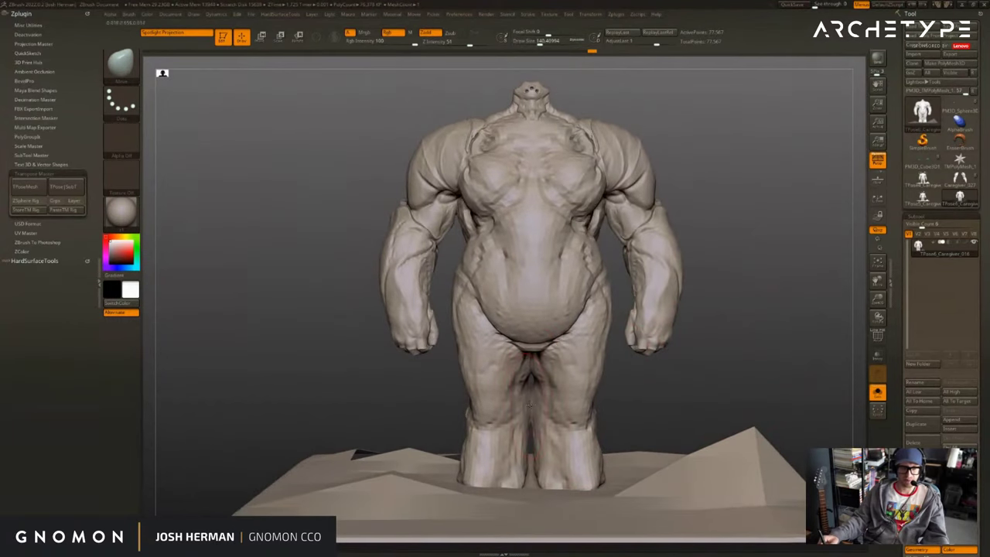
{"action": "left_click_drag", "start_coordinate": [675, 387], "coordinate": [701, 382]}
{"action": "left_click_drag", "start_coordinate": [746, 357], "coordinate": [705, 363], "text": "alt"}
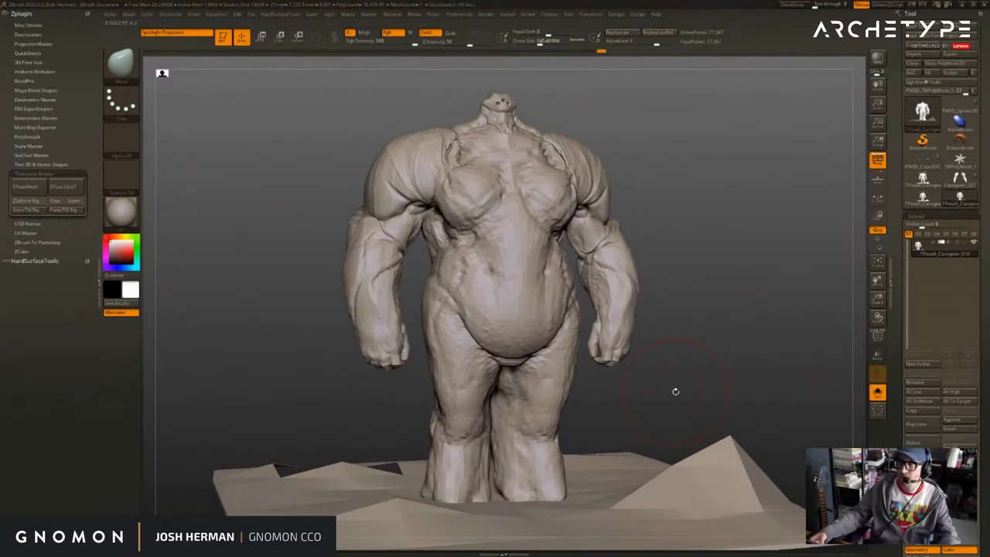
{"action": "left_click_drag", "start_coordinate": [718, 331], "coordinate": [685, 318]}
{"action": "left_click_drag", "start_coordinate": [663, 134], "coordinate": [698, 165], "text": "alt"}
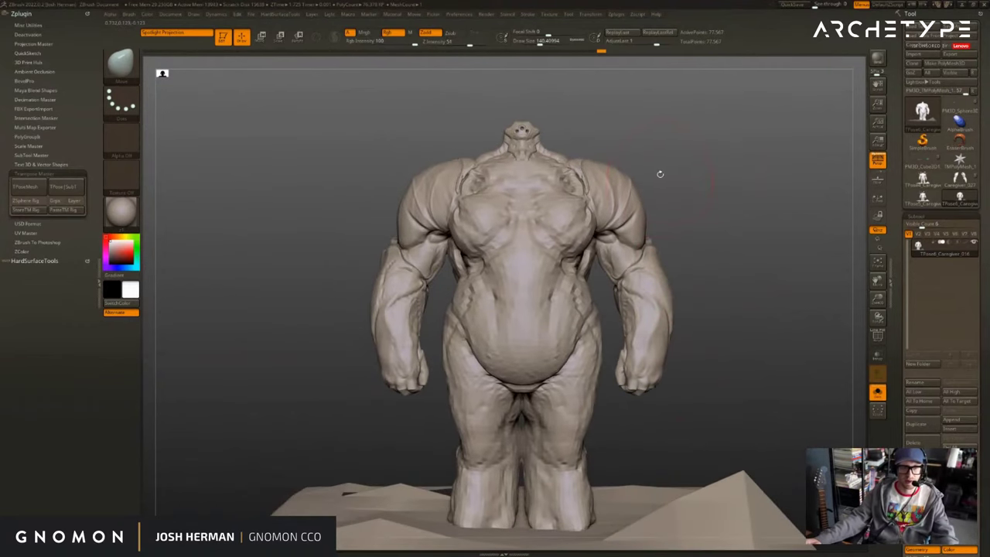
Mask the torso and legs so the arms stay free, and try rotating the arms at the shoulders.
{"action": "left_click", "coordinate": [636, 193], "text": "ctrl+shift"}
{"action": "left_click_drag", "start_coordinate": [732, 120], "coordinate": [522, 410], "text": "ctrl"}
{"action": "left_click", "coordinate": [677, 225], "text": "ctrl+shift"}
{"action": "key", "text": "r"}
{"action": "key", "text": "ctrl+i"}
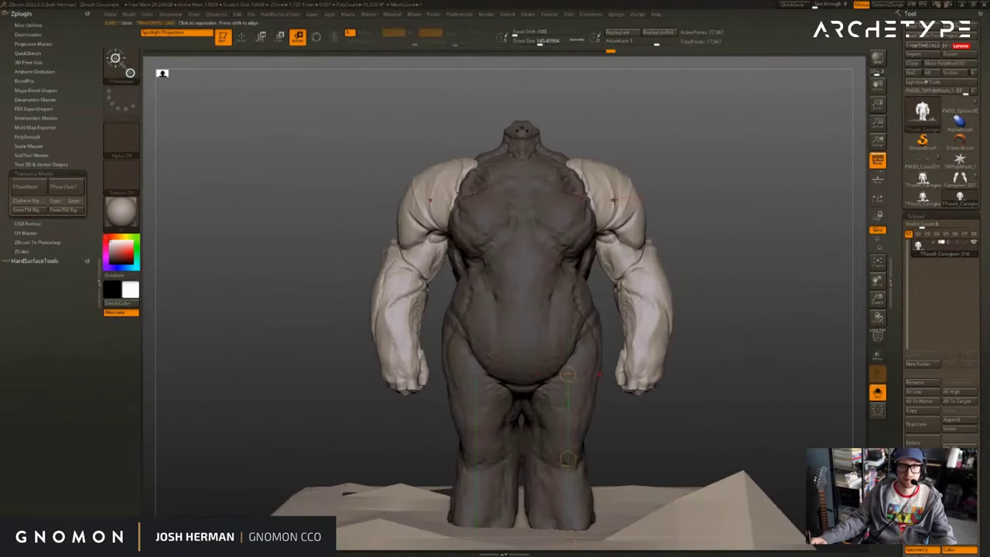
{"action": "left_click_drag", "start_coordinate": [693, 196], "coordinate": [691, 172]}
{"action": "key", "text": "ctrl+z"}
{"action": "left_click_drag", "start_coordinate": [721, 263], "coordinate": [716, 203], "text": "alt"}
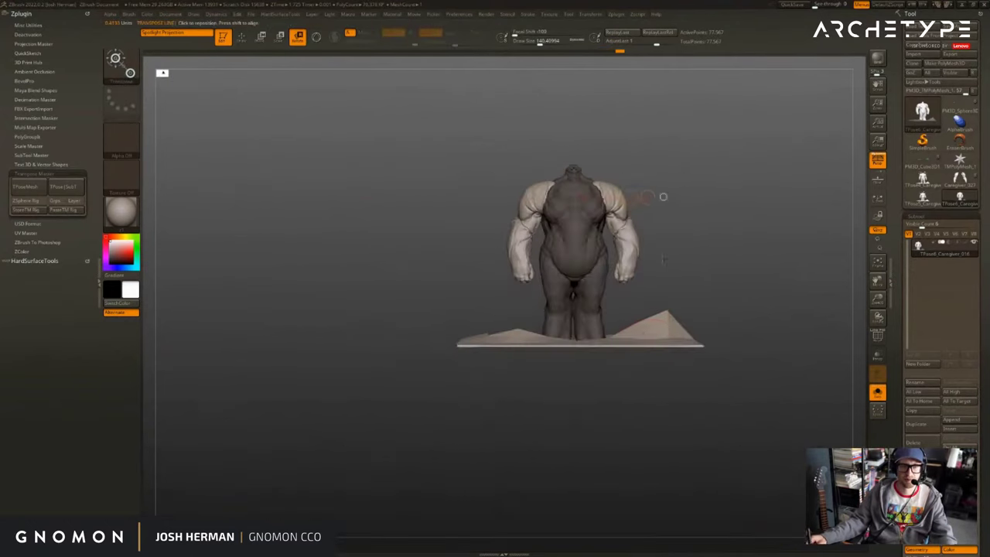
Add the ground base to the mask and swing both arms slightly outward from the shoulders.
{"action": "key", "text": "q"}
{"action": "left_click", "coordinate": [667, 311], "text": "ctrl+shift"}
{"action": "left_click_drag", "start_coordinate": [755, 240], "coordinate": [441, 371], "text": "ctrl"}
{"action": "key", "text": "w"}
{"action": "left_click_drag", "start_coordinate": [775, 214], "coordinate": [700, 298], "text": "alt"}
{"action": "left_click", "coordinate": [641, 239], "text": "ctrl+shift"}
{"action": "key", "text": "r"}
{"action": "left_click_drag", "start_coordinate": [641, 239], "coordinate": [626, 200], "text": "alt"}
{"action": "key", "text": "w"}
{"action": "left_click_drag", "start_coordinate": [720, 166], "coordinate": [715, 208]}
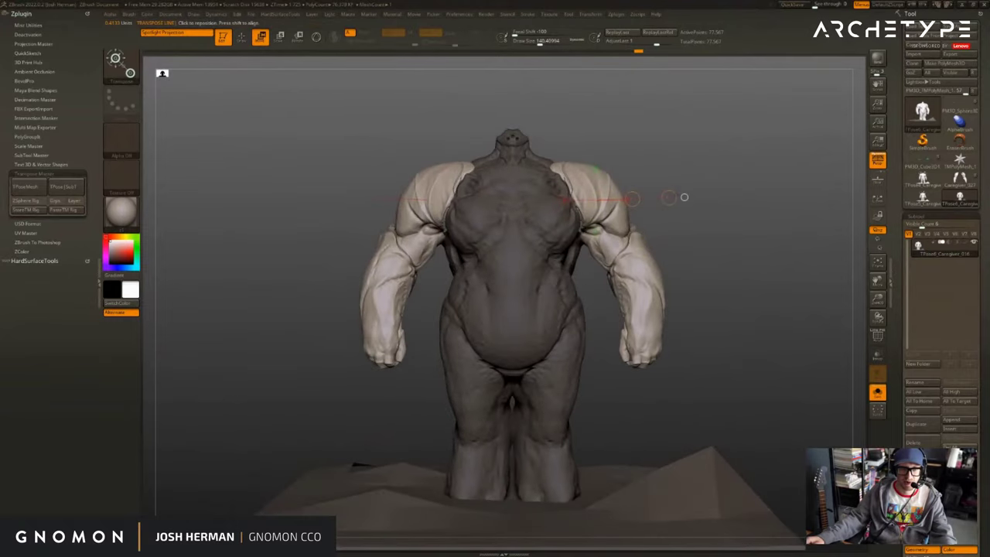
Try further rotations of both arms about the shoulders with the transpose line and undo them.
{"action": "key", "text": "r"}
{"action": "left_click_drag", "start_coordinate": [633, 199], "coordinate": [633, 144]}
{"action": "mouse_move", "coordinate": [685, 197]}
{"action": "left_mouse_down"}
{"action": "mouse_move", "coordinate": [679, 219]}
{"action": "mouse_move", "coordinate": [692, 183]}
{"action": "left_mouse_up"}
{"action": "key", "text": "ctrl+z"}
{"action": "key", "text": "ctrl+z"}
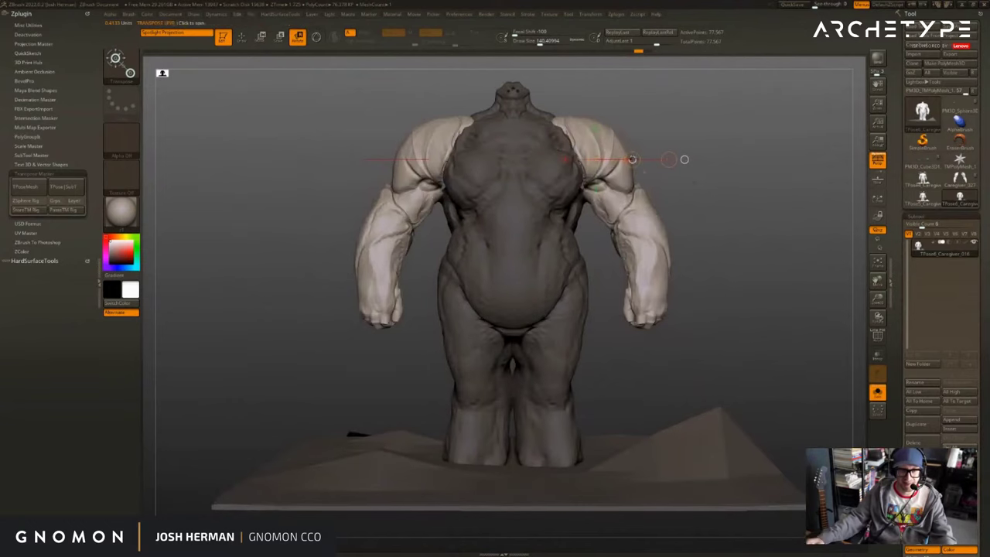
{"action": "left_click_drag", "start_coordinate": [632, 159], "coordinate": [631, 156]}
{"action": "mouse_move", "coordinate": [743, 130]}
{"action": "left_mouse_down"}
{"action": "mouse_move", "coordinate": [715, 147]}
{"action": "mouse_move", "coordinate": [755, 223]}
{"action": "left_mouse_up"}
{"action": "key", "text": "ctrl+z"}
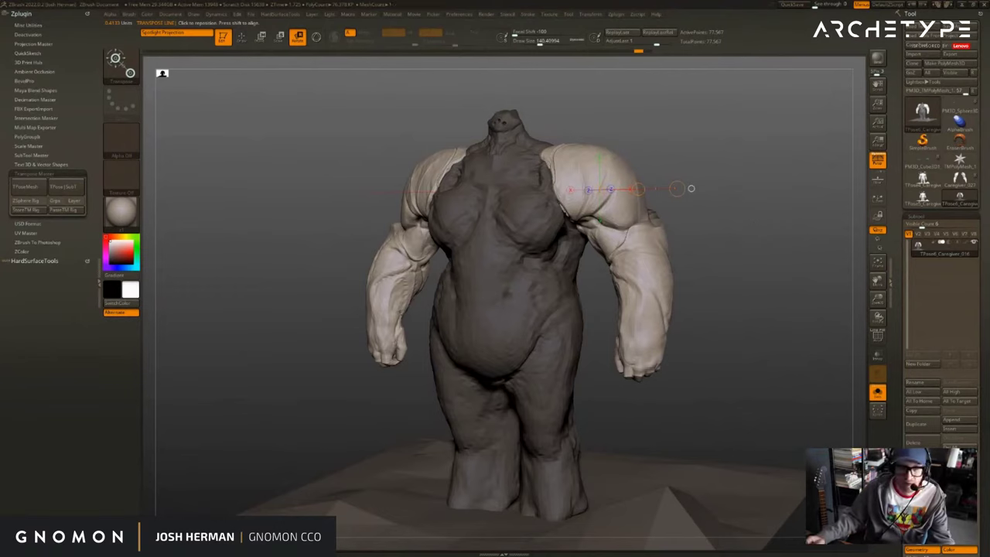
Compare the arm poses from the front and side by stepping back and forth through the undo history.
{"action": "left_click_drag", "start_coordinate": [716, 221], "coordinate": [693, 229]}
{"action": "key", "text": "ctrl+z"}
{"action": "key", "text": "ctrl+shift+z"}
{"action": "key", "text": "ctrl+z"}
{"action": "key", "text": "ctrl+z"}
{"action": "key", "text": "ctrl+z"}
{"action": "key", "text": "ctrl+shift+z"}
{"action": "key", "text": "ctrl+shift+z"}
{"action": "key", "text": "ctrl+shift+z"}
{"action": "key", "text": "ctrl+shift+z"}
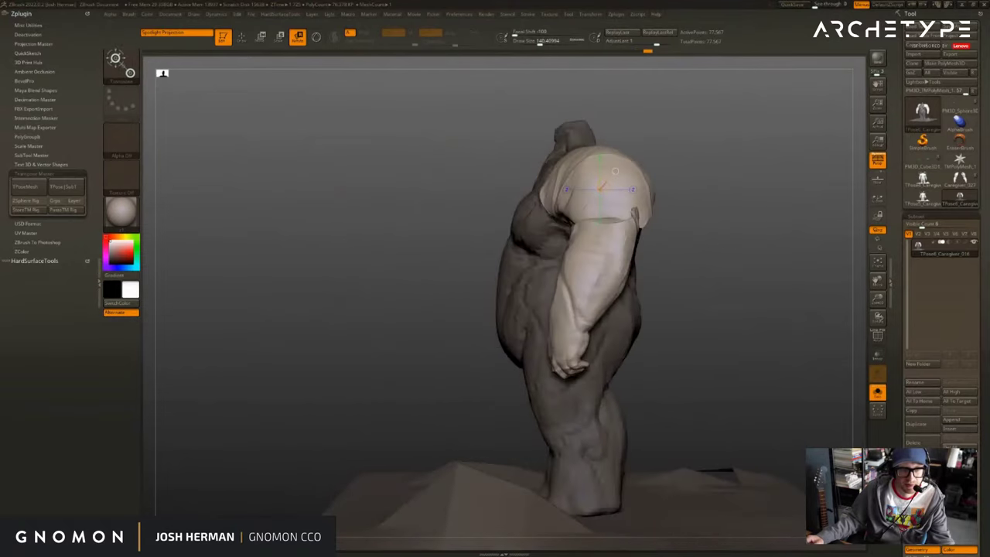
{"action": "left_click_drag", "start_coordinate": [616, 171], "coordinate": [680, 181]}
{"action": "key", "text": "ctrl+z"}
{"action": "key", "text": "ctrl+z"}
{"action": "key", "text": "ctrl+shift+z"}
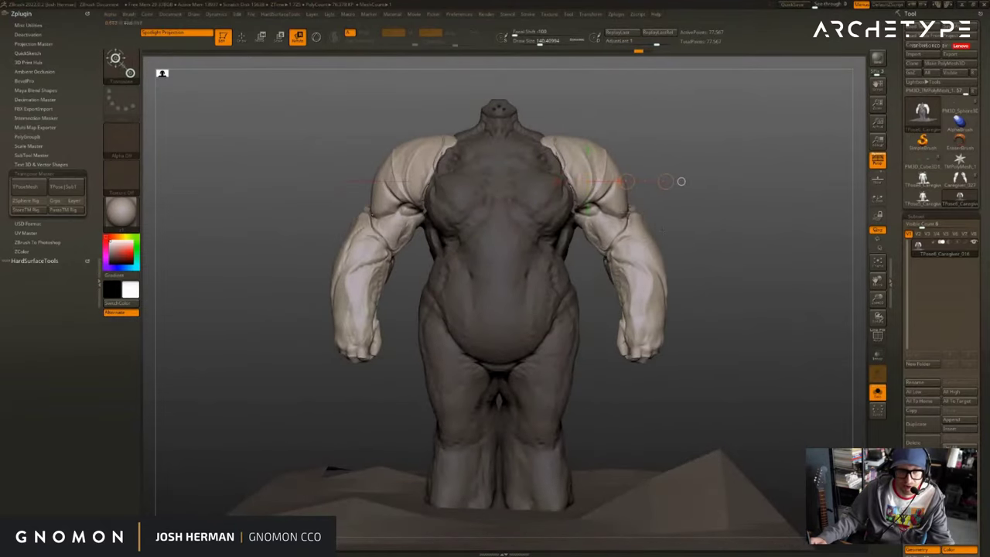
{"action": "key", "text": "ctrl+shift+z"}
{"action": "key", "text": "ctrl+shift+z"}
{"action": "key", "text": "ctrl+shift+z"}
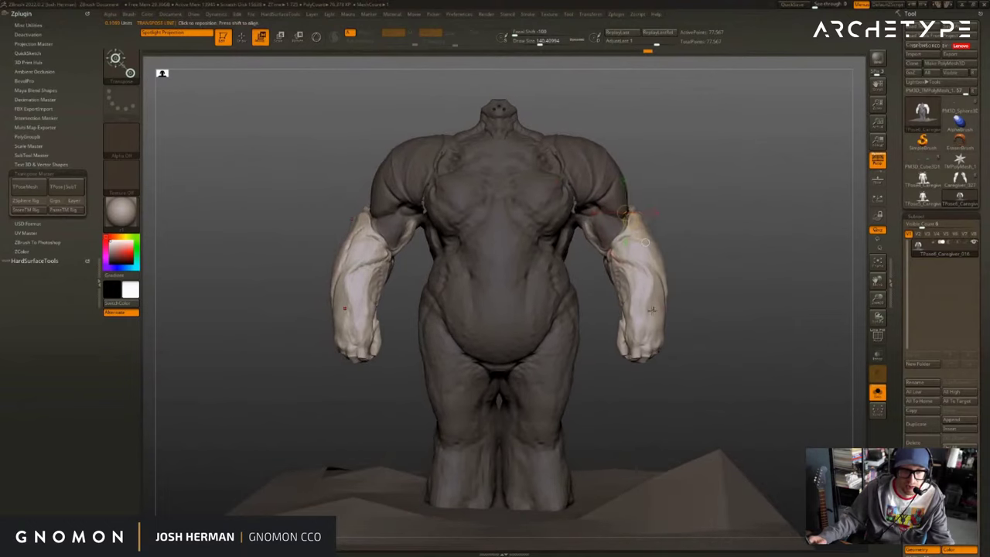
With only the forearms unmasked, smooth and reshape the protruding back of the elbow with the Move brush.
{"action": "key", "text": "q"}
{"action": "left_click_drag", "start_coordinate": [728, 223], "coordinate": [575, 223]}
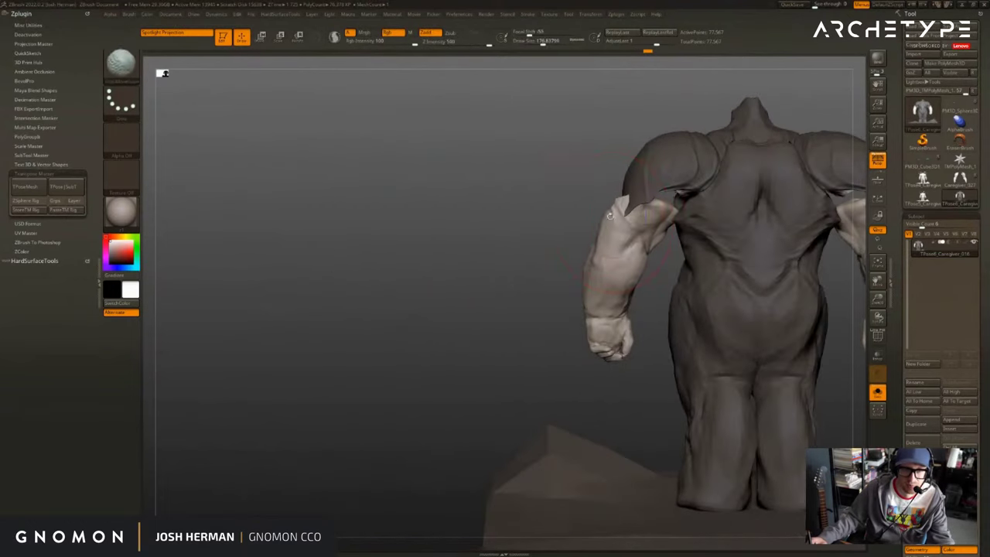
{"action": "key", "text": "bracketright"}
{"action": "key", "text": "bracketright"}
{"action": "key", "text": "bracketright"}
{"action": "mouse_move", "coordinate": [643, 226]}
{"action": "left_mouse_down"}
{"action": "mouse_move", "coordinate": [667, 229]}
{"action": "mouse_move", "coordinate": [655, 212]}
{"action": "left_mouse_up"}
{"action": "key", "text": "bracketleft"}
{"action": "key", "text": "bracketleft"}
{"action": "key", "text": "bracketleft"}
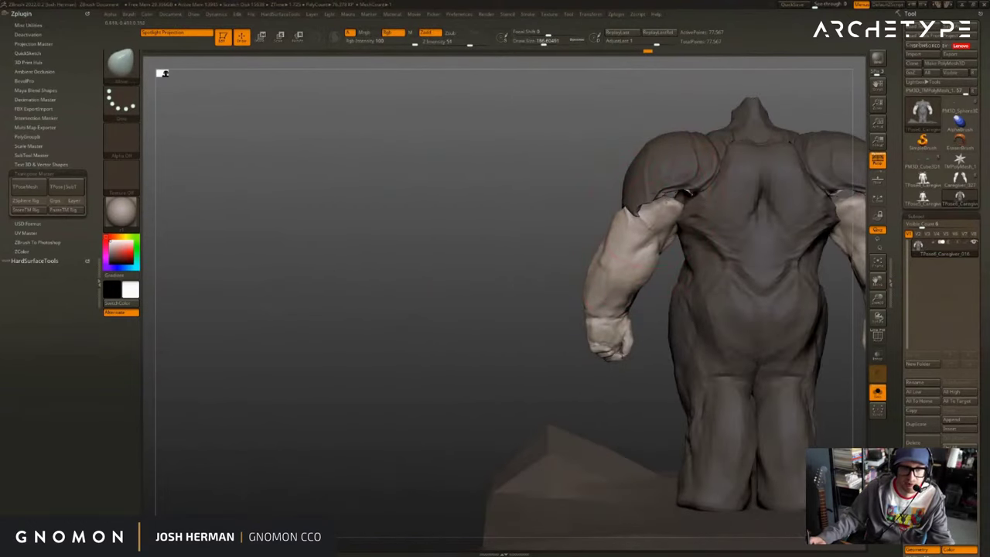
Refine the elbow and upper forearm contour from several angles with the Move brush at different draw sizes.
{"action": "left_click_drag", "start_coordinate": [534, 221], "coordinate": [665, 225]}
{"action": "mouse_move", "coordinate": [747, 217]}
{"action": "left_mouse_down"}
{"action": "mouse_move", "coordinate": [697, 214]}
{"action": "mouse_move", "coordinate": [678, 194]}
{"action": "mouse_move", "coordinate": [696, 199]}
{"action": "left_mouse_up"}
{"action": "key", "text": "s"}
{"action": "mouse_move", "coordinate": [781, 212]}
{"action": "left_mouse_down"}
{"action": "mouse_move", "coordinate": [723, 224]}
{"action": "mouse_move", "coordinate": [779, 219]}
{"action": "mouse_move", "coordinate": [754, 218]}
{"action": "left_mouse_up"}
{"action": "left_click_drag", "start_coordinate": [778, 212], "coordinate": [822, 219]}
{"action": "key", "text": "s"}
{"action": "mouse_move", "coordinate": [719, 233]}
{"action": "left_mouse_down"}
{"action": "mouse_move", "coordinate": [664, 231]}
{"action": "mouse_move", "coordinate": [752, 223]}
{"action": "left_mouse_up"}
{"action": "key", "text": "s"}
Touch up the elbow crease with smaller Move strokes at draw size about 89, and clear the mask.
{"action": "left_click_drag", "start_coordinate": [428, 252], "coordinate": [434, 234]}
{"action": "left_click", "coordinate": [448, 246], "text": "ctrl"}
{"action": "key", "text": "s"}
{"action": "left_click_drag", "start_coordinate": [439, 218], "coordinate": [443, 223]}
{"action": "key", "text": "s"}
{"action": "mouse_move", "coordinate": [439, 219]}
{"action": "left_mouse_down"}
{"action": "mouse_move", "coordinate": [439, 234]}
{"action": "mouse_move", "coordinate": [419, 232]}
{"action": "left_mouse_up"}
{"action": "key", "text": "s"}
{"action": "key", "text": "s"}
{"action": "left_click_drag", "start_coordinate": [730, 238], "coordinate": [709, 246], "text": "alt"}
{"action": "left_click_drag", "start_coordinate": [702, 241], "coordinate": [707, 249], "text": "ctrl"}
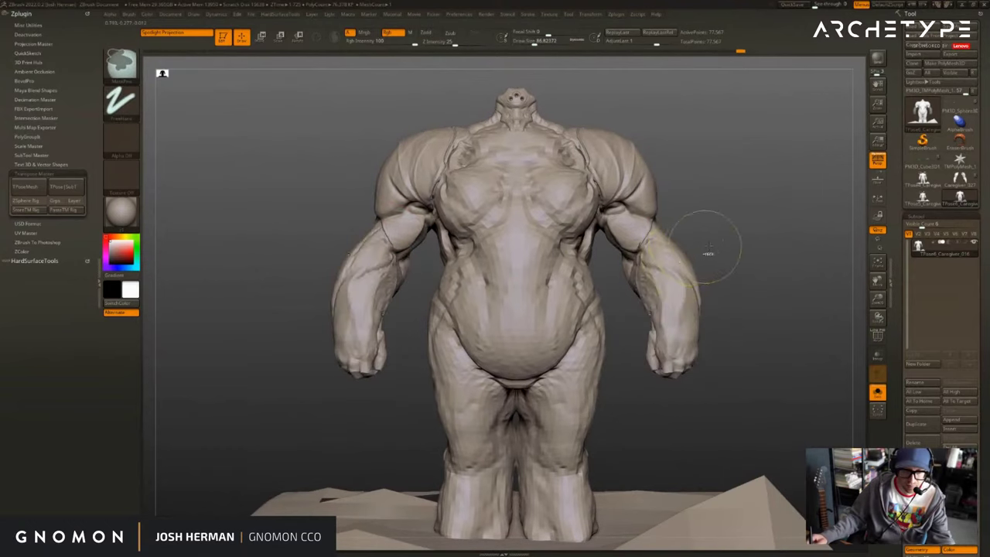
Restore the mask that leaves only the forearms free and rotate them inward at the elbows.
{"action": "key", "text": "ctrl+z"}
{"action": "left_click", "coordinate": [708, 248], "text": "ctrl"}
{"action": "key", "text": "r"}
{"action": "left_click_drag", "start_coordinate": [624, 186], "coordinate": [663, 270]}
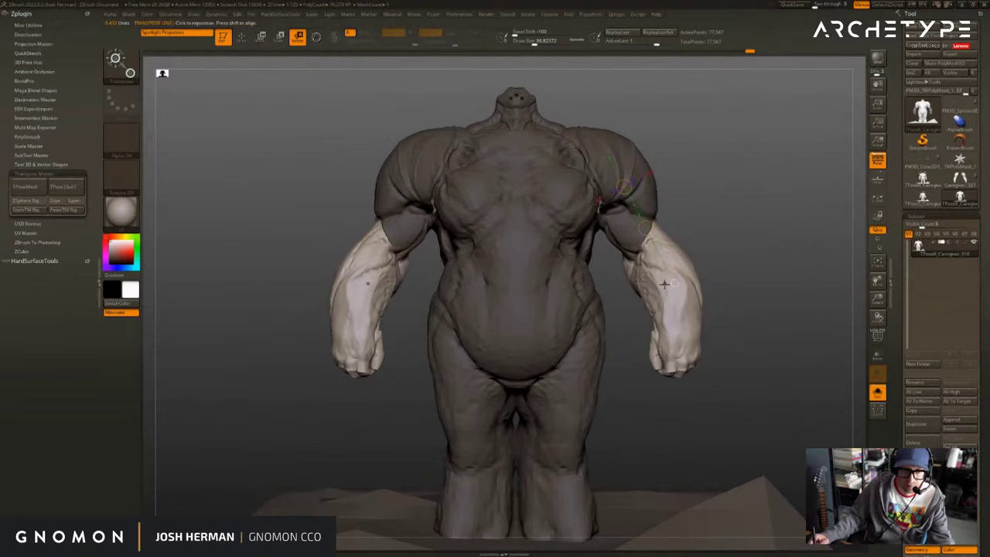
{"action": "left_click_drag", "start_coordinate": [623, 210], "coordinate": [632, 238]}
{"action": "left_click_drag", "start_coordinate": [772, 231], "coordinate": [779, 255]}
Compare the earlier and latest forearm poses through the undo history and return to the latest version.
{"action": "key", "text": "ctrl+z"}
{"action": "key", "text": "ctrl+shift+z"}
{"action": "key", "text": "ctrl+z"}
{"action": "key", "text": "ctrl+z"}
{"action": "key", "text": "ctrl+z"}
{"action": "key", "text": "ctrl+z"}
{"action": "key", "text": "ctrl+z"}
{"action": "key", "text": "ctrl+z"}
{"action": "key", "text": "ctrl+shift+z"}
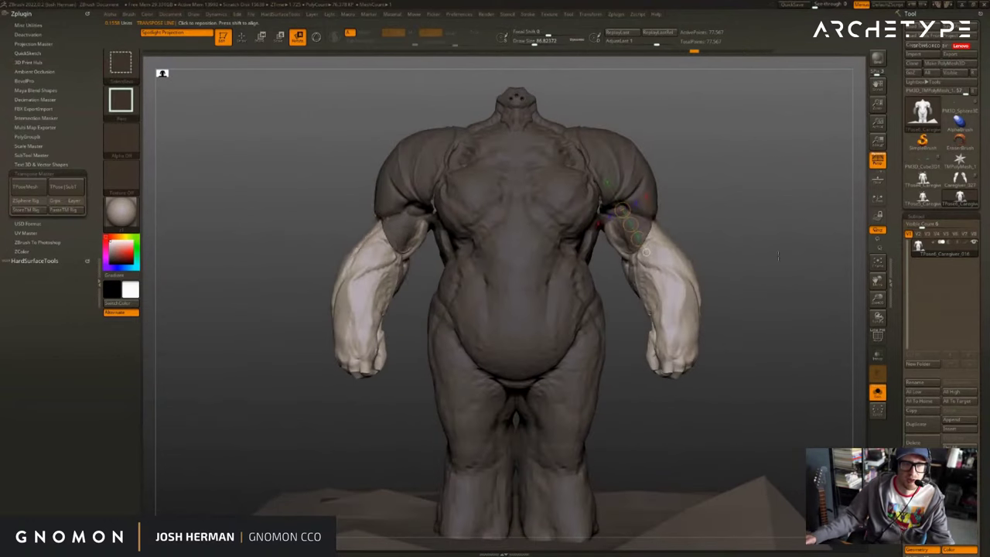
{"action": "key", "text": "ctrl+shift+z"}
{"action": "key", "text": "ctrl+shift+z"}
{"action": "key", "text": "ctrl+shift+z"}
{"action": "key", "text": "ctrl+shift+z"}
{"action": "key", "text": "ctrl+shift+z"}
{"action": "key", "text": "q"}
{"action": "right_click_drag", "start_coordinate": [530, 106], "coordinate": [534, 115], "text": "alt"}
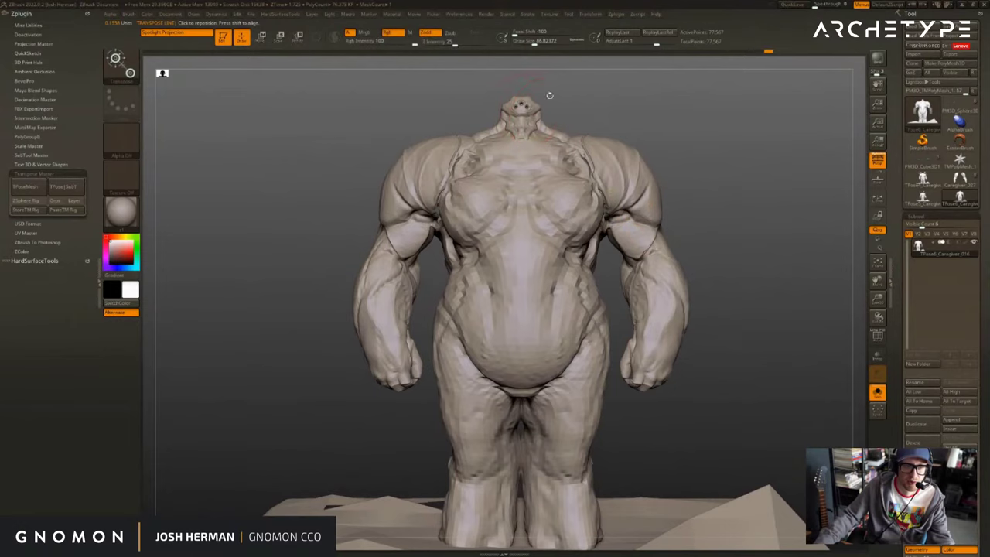
Mask the body so that only the head and neck stay free, with a softened mask edge.
{"action": "left_click_drag", "start_coordinate": [522, 107], "coordinate": [521, 140], "text": "ctrl"}
{"action": "key", "text": "w"}
{"action": "left_click", "coordinate": [719, 232], "text": "ctrl"}
{"action": "left_click", "coordinate": [534, 171], "text": "ctrl"}
{"action": "left_click_drag", "start_coordinate": [758, 255], "coordinate": [634, 256]}
{"action": "key", "text": "r"}
{"action": "key", "text": "q"}
{"action": "mouse_move", "coordinate": [697, 99]}
{"action": "left_mouse_down"}
{"action": "mouse_move", "coordinate": [658, 102]}
{"action": "mouse_move", "coordinate": [695, 113]}
{"action": "mouse_move", "coordinate": [687, 98]}
{"action": "mouse_move", "coordinate": [812, 97]}
{"action": "left_mouse_up"}
{"action": "key", "text": "w"}
{"action": "key", "text": "q"}
{"action": "key", "text": "w"}
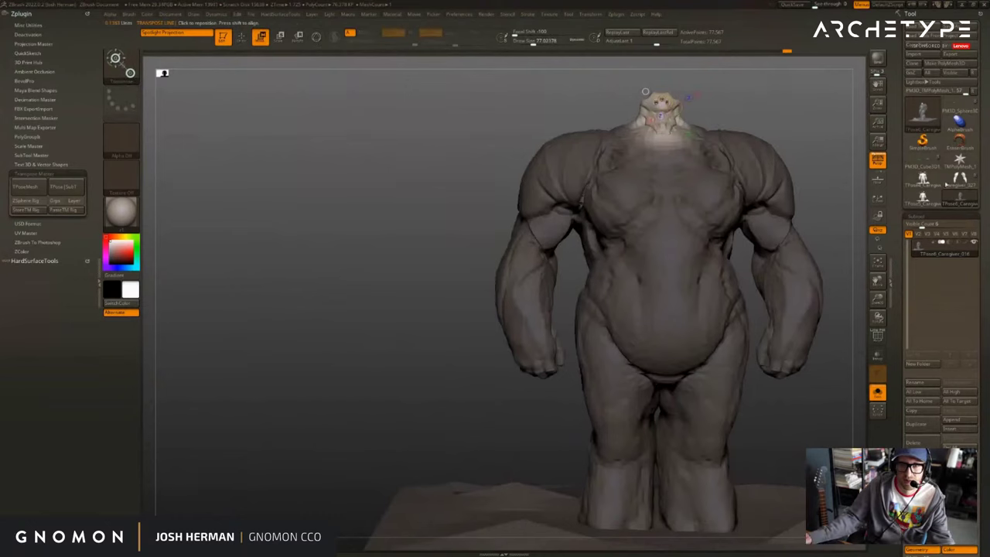
Place a transpose line along the neck and rotate the head and neck about the neck base in side view.
{"action": "mouse_move", "coordinate": [932, 185]}
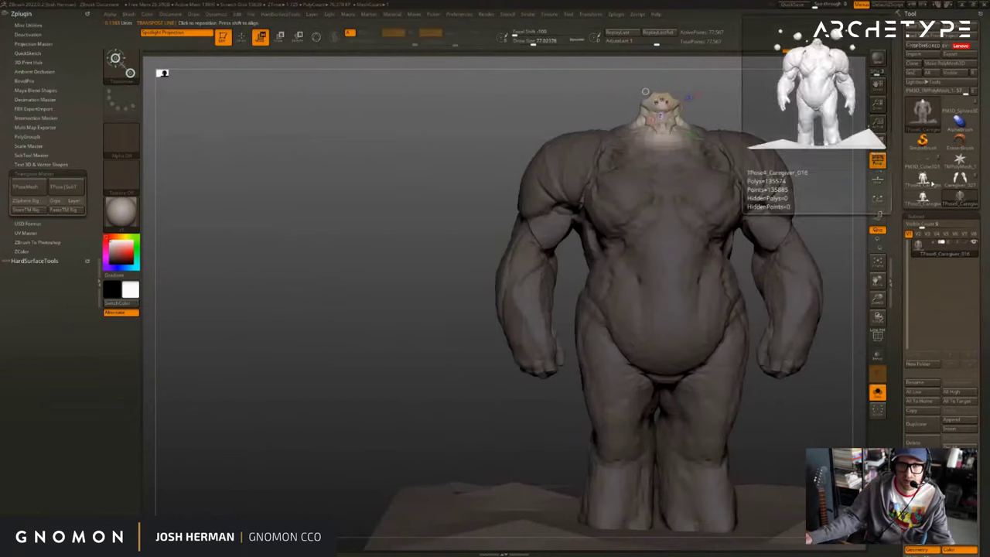
{"action": "mouse_move", "coordinate": [962, 111]}
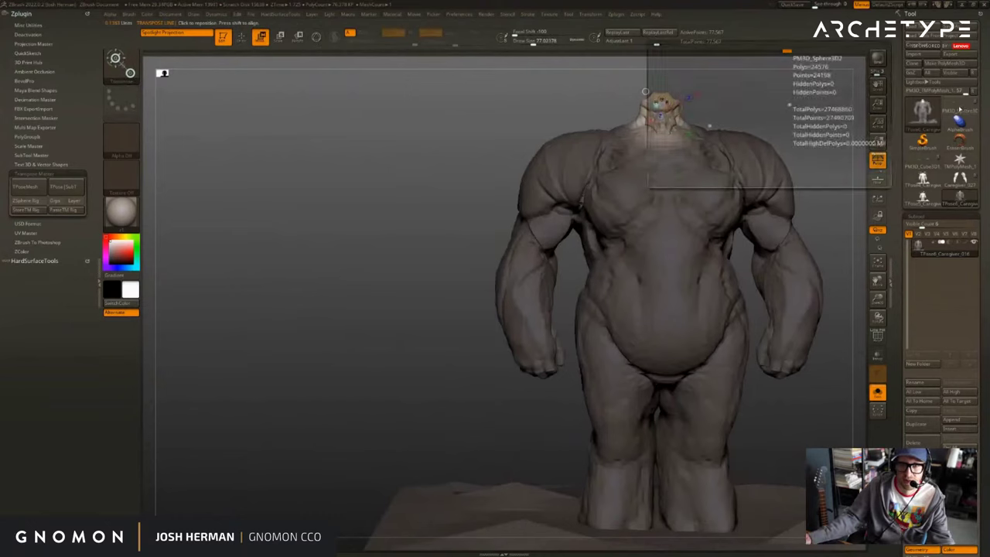
{"action": "left_click_drag", "start_coordinate": [820, 155], "coordinate": [775, 201], "text": "alt"}
{"action": "left_click_drag", "start_coordinate": [602, 137], "coordinate": [624, 75]}
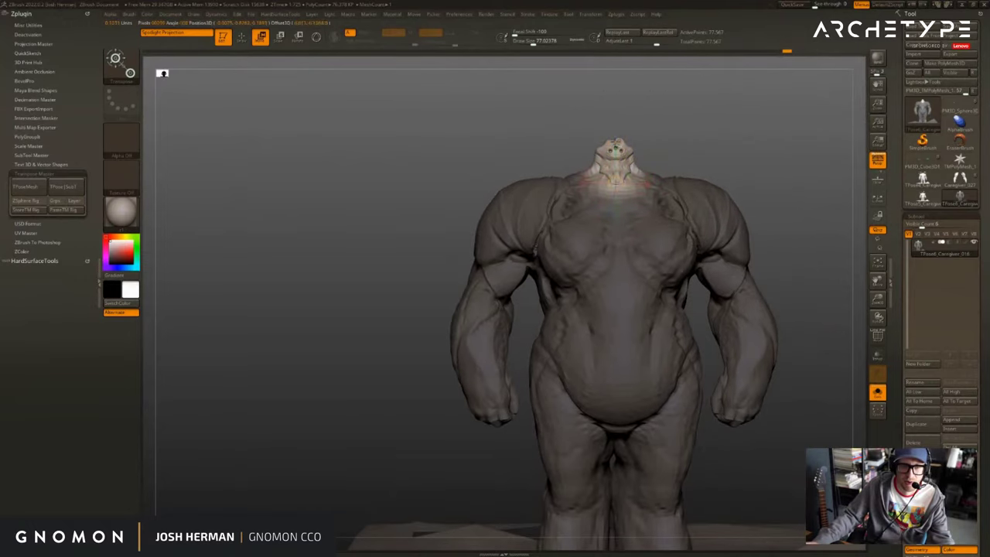
{"action": "left_click_drag", "start_coordinate": [616, 189], "coordinate": [616, 85]}
{"action": "key", "text": "r"}
{"action": "left_click_drag", "start_coordinate": [639, 137], "coordinate": [735, 139]}
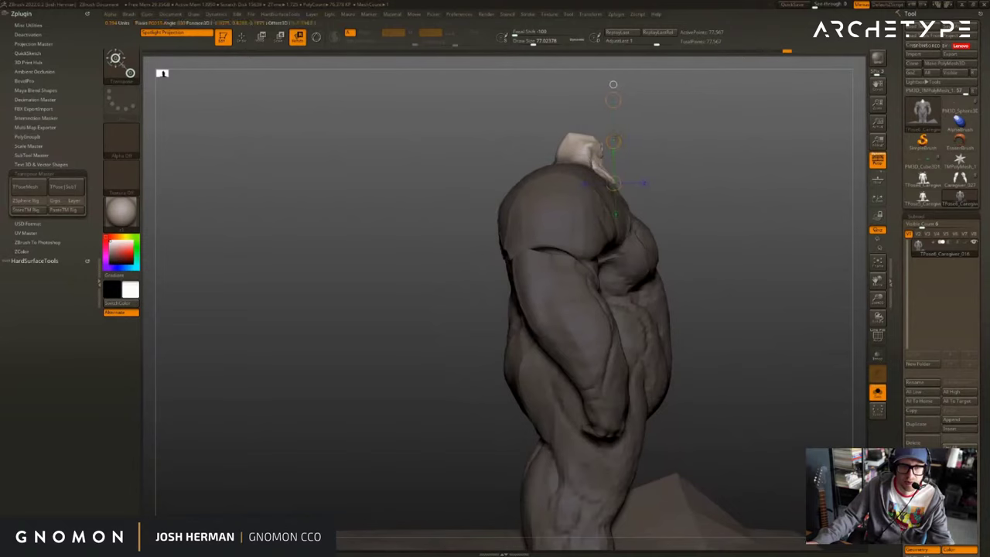
{"action": "left_click_drag", "start_coordinate": [615, 142], "coordinate": [585, 133]}
{"action": "mouse_move", "coordinate": [665, 145]}
{"action": "left_mouse_down", "text": "shift"}
{"action": "mouse_move", "coordinate": [576, 145]}
{"action": "mouse_move", "coordinate": [609, 150]}
{"action": "left_mouse_up", "text": "shift"}
Soften the head mask further, touch up the neck rotation from the front, and clear the mask.
{"action": "left_click", "coordinate": [590, 154], "text": "ctrl"}
{"action": "key", "text": "q"}
{"action": "key", "text": "s"}
{"action": "key", "text": "r"}
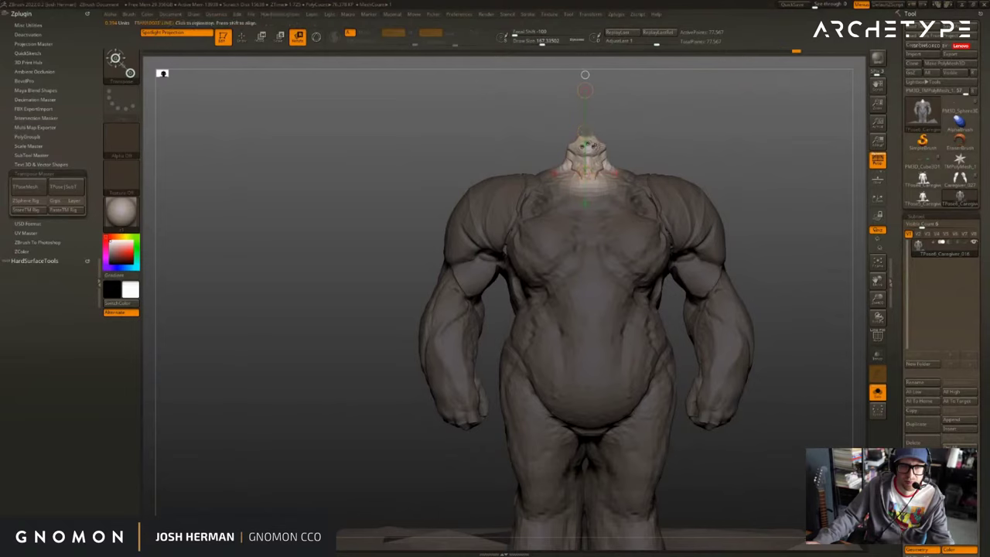
{"action": "key", "text": "q"}
{"action": "mouse_move", "coordinate": [641, 148]}
{"action": "left_mouse_down"}
{"action": "mouse_move", "coordinate": [577, 185]}
{"action": "mouse_move", "coordinate": [650, 137]}
{"action": "left_mouse_up"}
{"action": "key", "text": "r"}
{"action": "left_click_drag", "start_coordinate": [585, 132], "coordinate": [586, 132]}
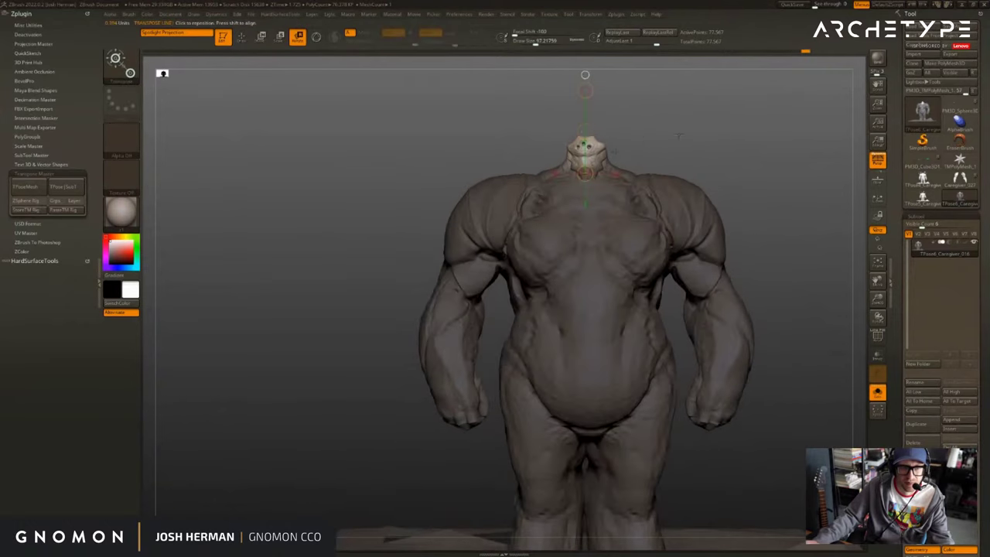
{"action": "left_click_drag", "start_coordinate": [680, 147], "coordinate": [703, 187], "text": "alt"}
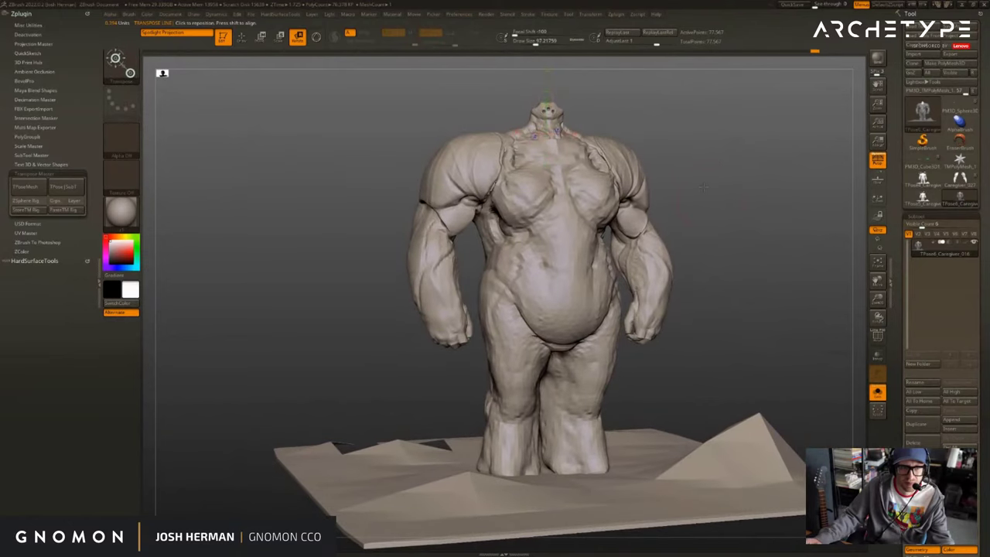
Transfer the pose back to the subtools, show all of them and raise them to their highest subdivision level.
{"action": "key", "text": "q"}
{"action": "left_click_drag", "start_coordinate": [756, 273], "coordinate": [749, 283], "text": "shift"}
{"action": "key", "text": "w"}
{"action": "left_click_drag", "start_coordinate": [682, 370], "coordinate": [721, 377]}
{"action": "key", "text": "q"}
{"action": "left_click_drag", "start_coordinate": [215, 216], "coordinate": [224, 229]}
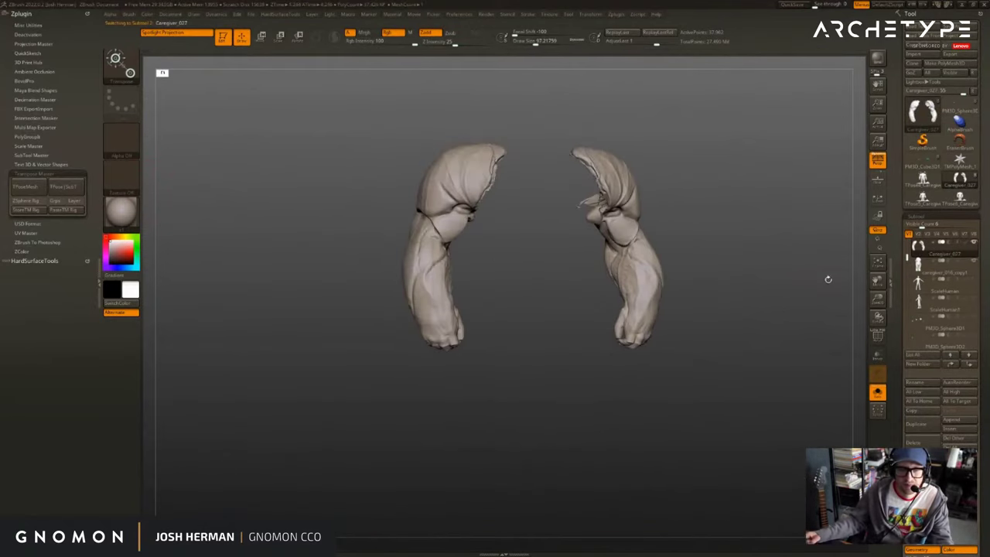
{"action": "key", "text": "alt+s"}
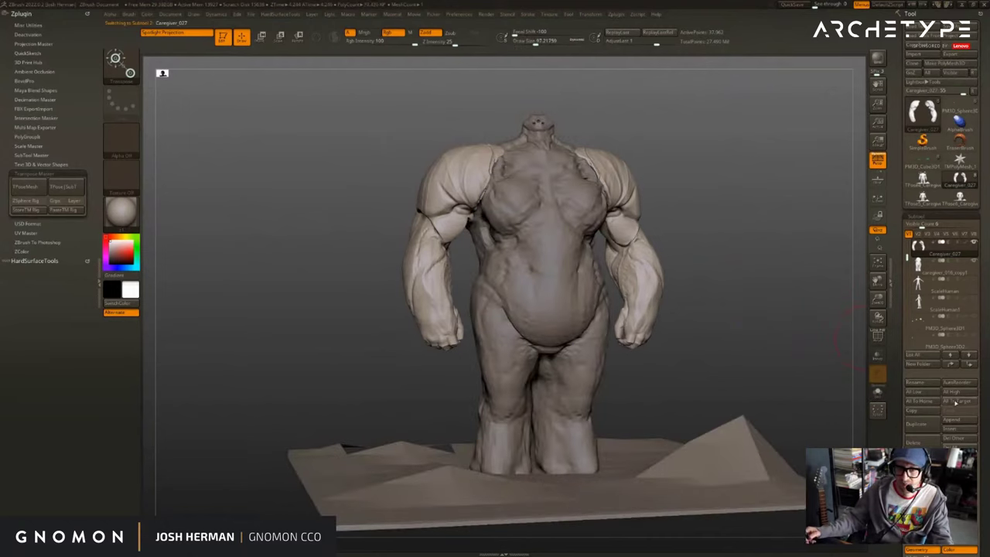
{"action": "left_click", "coordinate": [953, 394]}
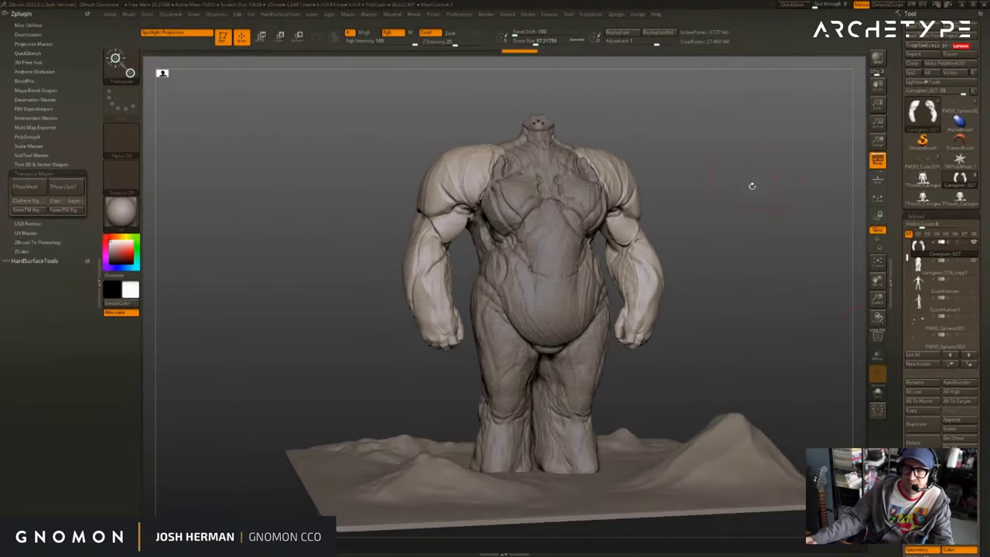
Switch to the earlier TPose4_Caregiver_016 mesh and enlarge the canvas by hiding the interface shelves and the plugin tray.
{"action": "left_click_drag", "start_coordinate": [775, 206], "coordinate": [681, 162]}
{"action": "left_click_drag", "start_coordinate": [537, 69], "coordinate": [870, 106], "text": "alt"}
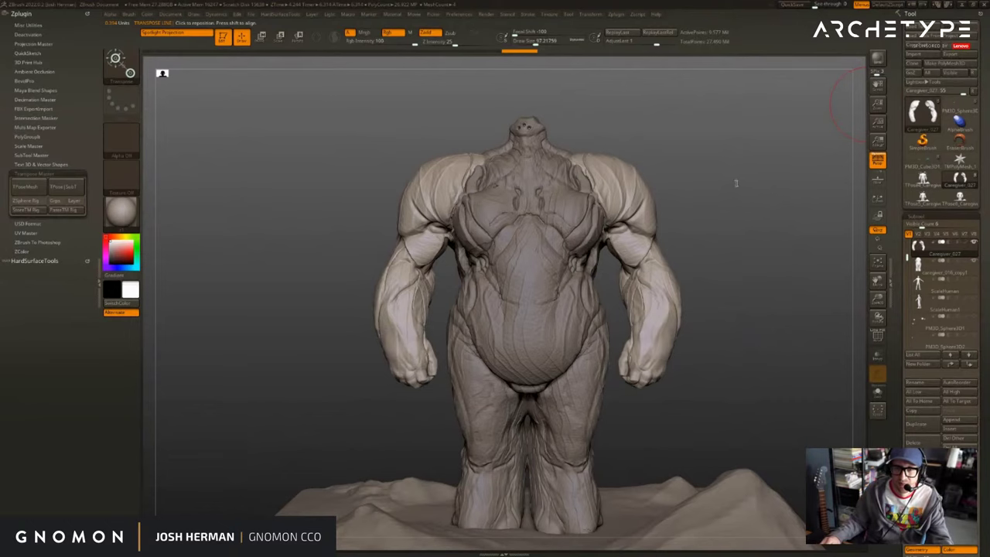
{"action": "mouse_move", "coordinate": [737, 184]}
{"action": "left_mouse_down"}
{"action": "mouse_move", "coordinate": [752, 185]}
{"action": "mouse_move", "coordinate": [731, 173]}
{"action": "mouse_move", "coordinate": [758, 191]}
{"action": "left_mouse_up"}
{"action": "key", "text": "w"}
{"action": "key", "text": "q"}
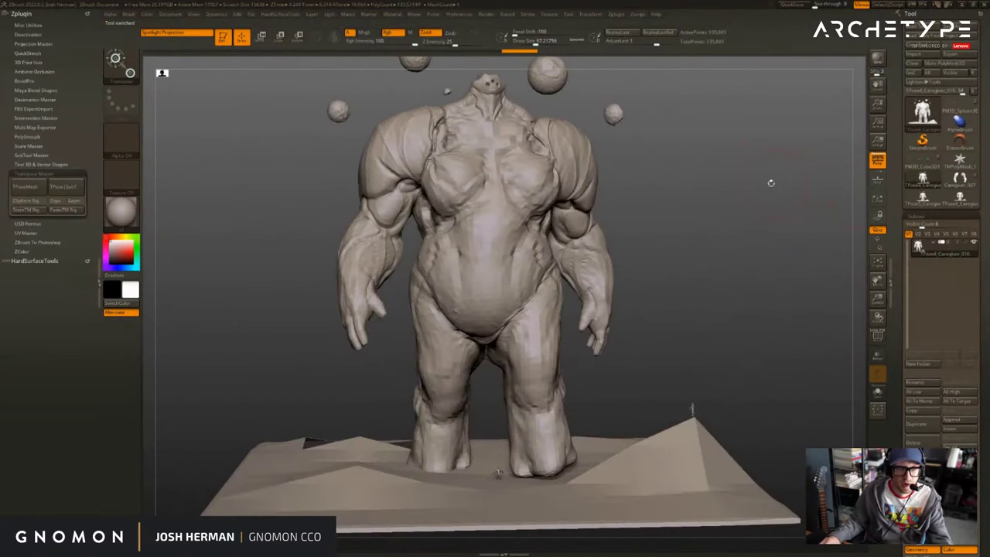
{"action": "left_click_drag", "start_coordinate": [774, 186], "coordinate": [617, 182]}
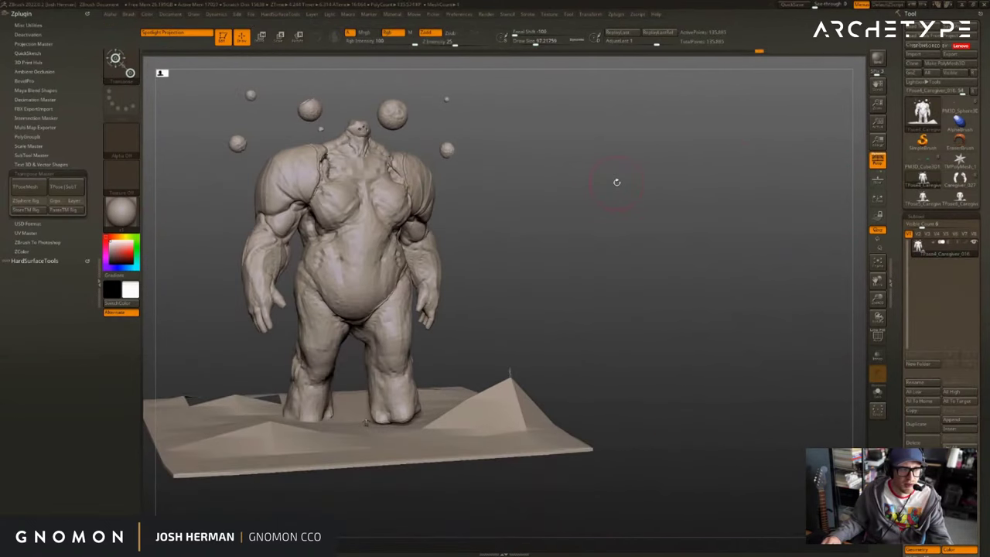
{"action": "key", "text": "Tab"}
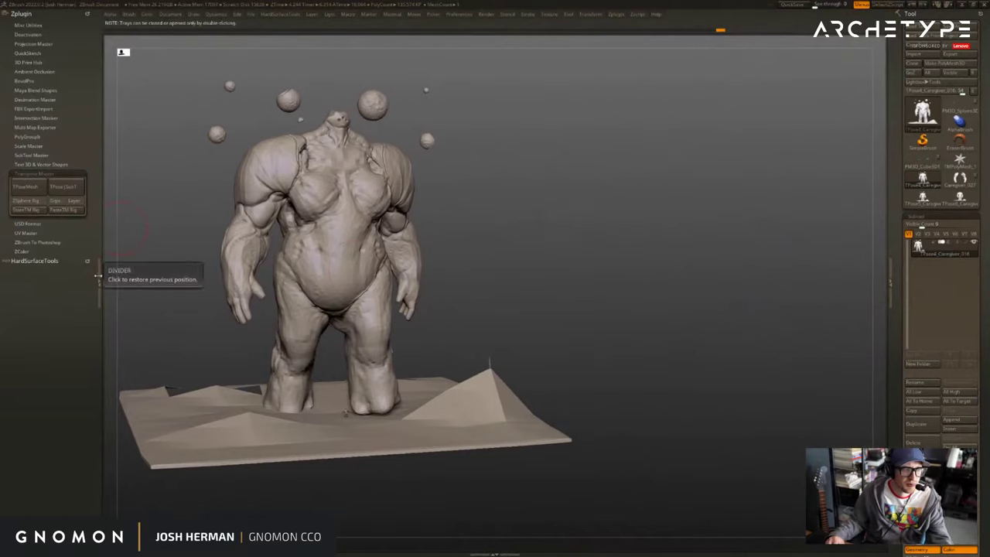
{"action": "left_click", "coordinate": [99, 276]}
{"action": "left_click_drag", "start_coordinate": [609, 247], "coordinate": [543, 226], "text": "alt"}
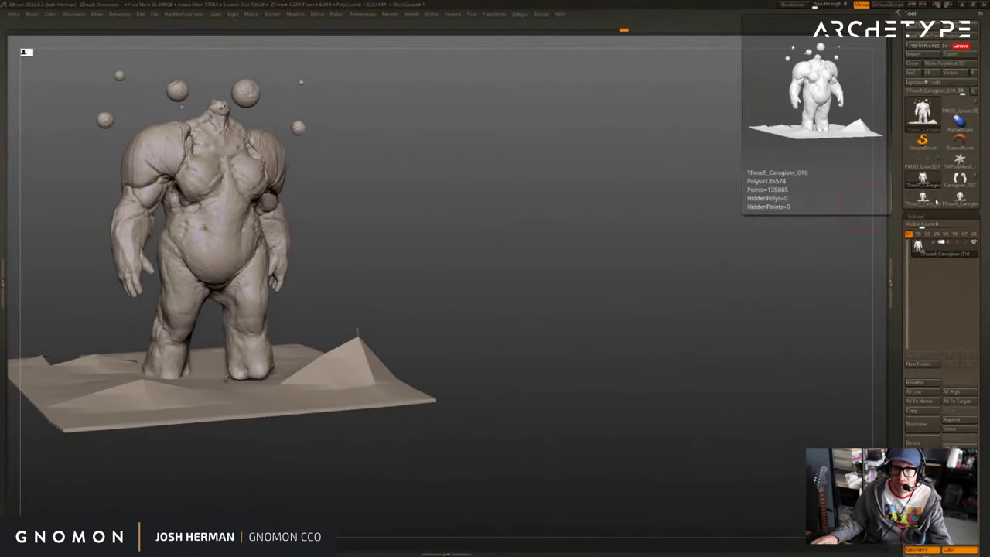
Switch to the kneeling version of the creature, place it beside the free canvas space and leave a canvas snapshot of it.
{"action": "left_click", "coordinate": [958, 107]}
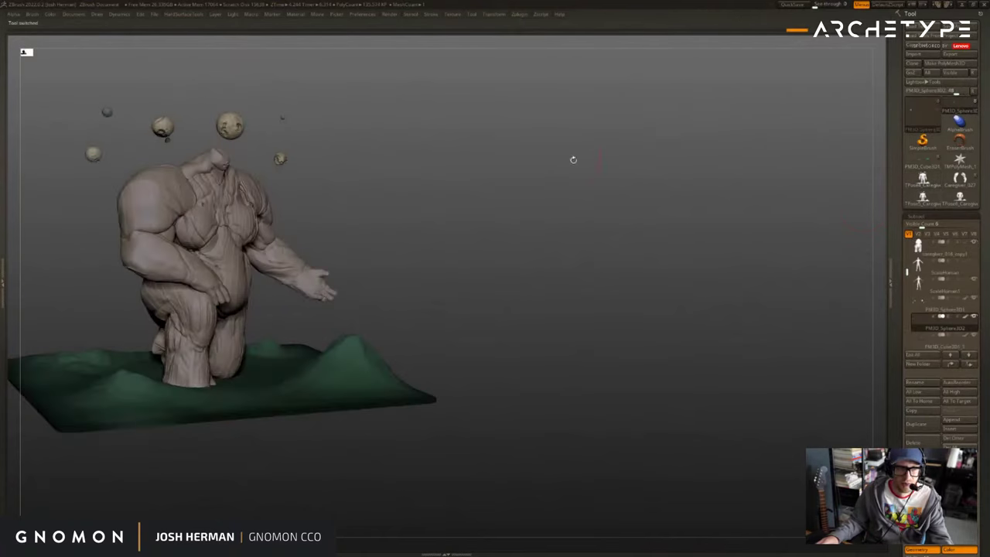
{"action": "left_click_drag", "start_coordinate": [573, 159], "coordinate": [530, 172]}
{"action": "left_click", "coordinate": [190, 208], "text": "alt"}
{"action": "left_click_drag", "start_coordinate": [188, 67], "coordinate": [265, 62], "text": "alt"}
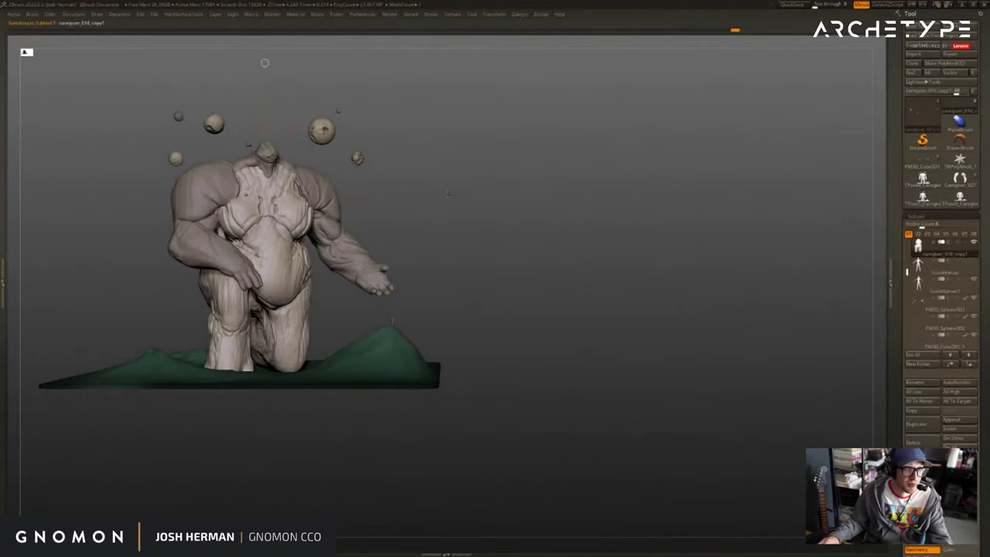
{"action": "left_click", "coordinate": [325, 131], "text": "alt"}
{"action": "mouse_move", "coordinate": [608, 195]}
{"action": "left_mouse_down", "text": "alt"}
{"action": "mouse_move", "coordinate": [574, 157]}
{"action": "mouse_move", "coordinate": [503, 153]}
{"action": "mouse_move", "coordinate": [796, 161]}
{"action": "mouse_move", "coordinate": [797, 243]}
{"action": "mouse_move", "coordinate": [784, 203]}
{"action": "mouse_move", "coordinate": [843, 186]}
{"action": "mouse_move", "coordinate": [828, 183]}
{"action": "mouse_move", "coordinate": [858, 184]}
{"action": "mouse_move", "coordinate": [871, 165]}
{"action": "mouse_move", "coordinate": [880, 185]}
{"action": "mouse_move", "coordinate": [895, 170]}
{"action": "left_mouse_up", "text": "alt"}
{"action": "key", "text": "shift+s"}
Add a canvas snapshot of the open-handed standing version and place the latest standing pose between the two for comparison.
{"action": "left_click", "coordinate": [927, 166]}
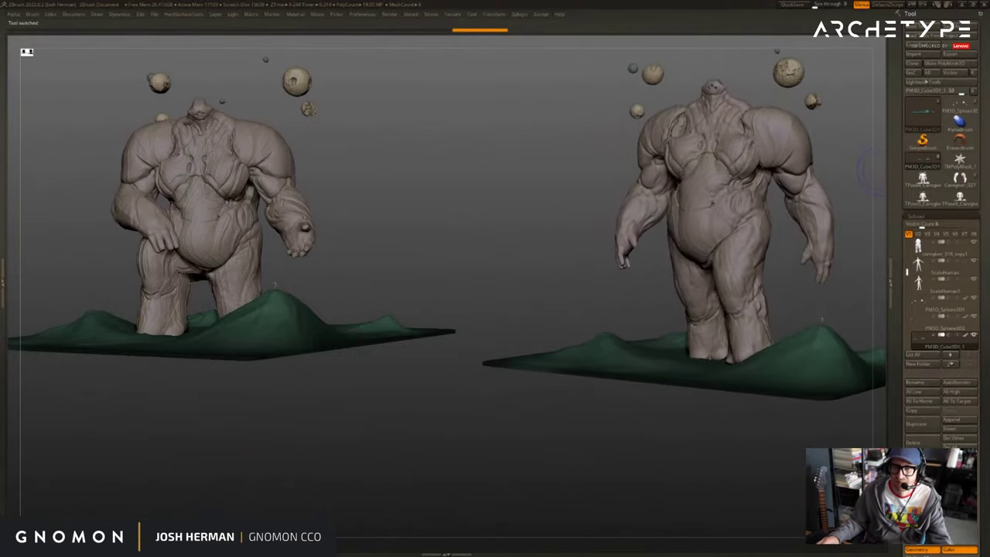
{"action": "key", "text": "shift+s"}
{"action": "left_click", "coordinate": [809, 147], "text": "alt"}
{"action": "left_click_drag", "start_coordinate": [796, 105], "coordinate": [617, 104], "text": "alt"}
{"action": "left_click", "coordinate": [614, 342], "text": "alt"}
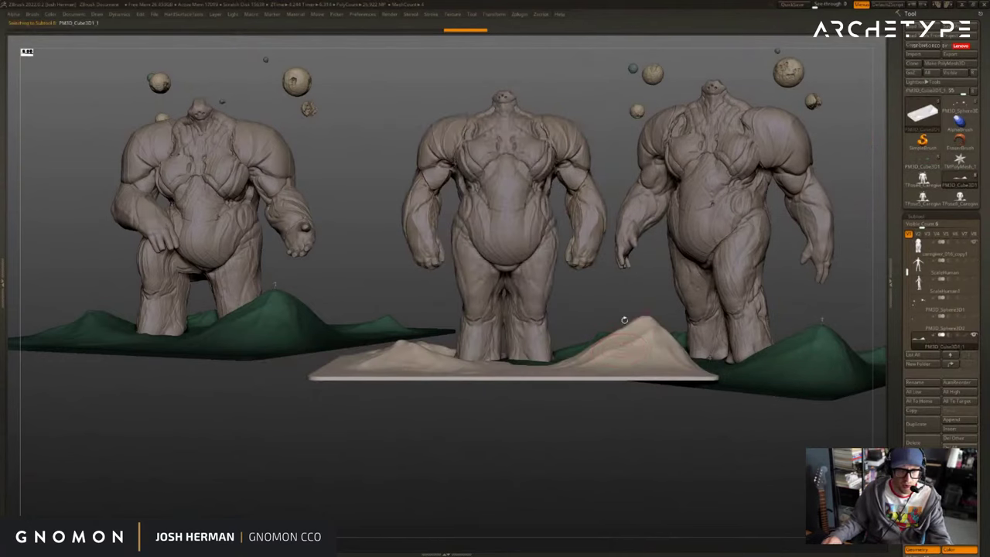
{"action": "left_click_drag", "start_coordinate": [624, 307], "coordinate": [598, 281]}
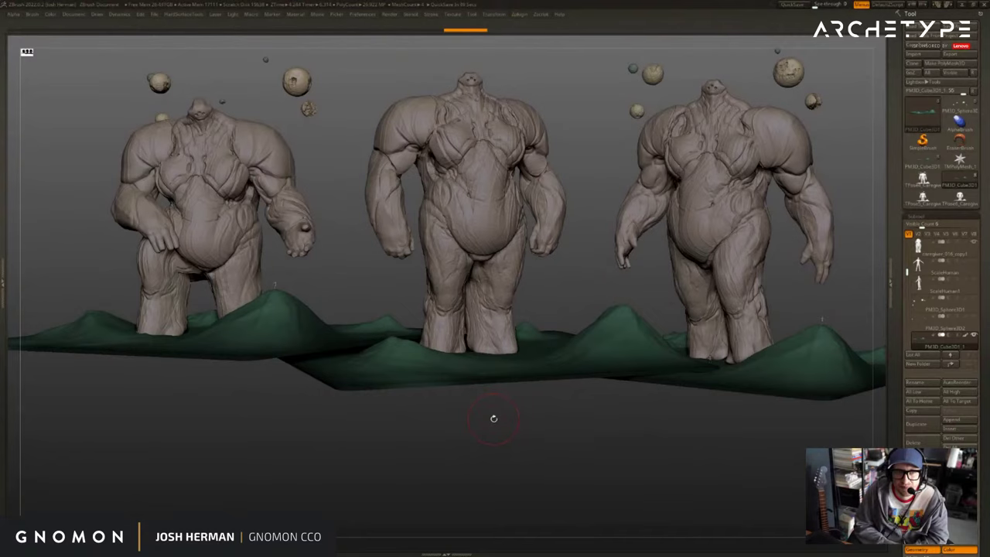
{"action": "mouse_move", "coordinate": [505, 462]}
{"action": "left_mouse_down"}
{"action": "mouse_move", "coordinate": [518, 458]}
{"action": "mouse_move", "coordinate": [472, 455]}
{"action": "mouse_move", "coordinate": [466, 511]}
{"action": "left_mouse_up"}
Clear the comparison snapshots from the canvas and bring back the interface shelves.
{"action": "key", "text": "ctrl+n"}
{"action": "key", "text": "Tab"}
{"action": "left_click_drag", "start_coordinate": [766, 218], "coordinate": [806, 219]}
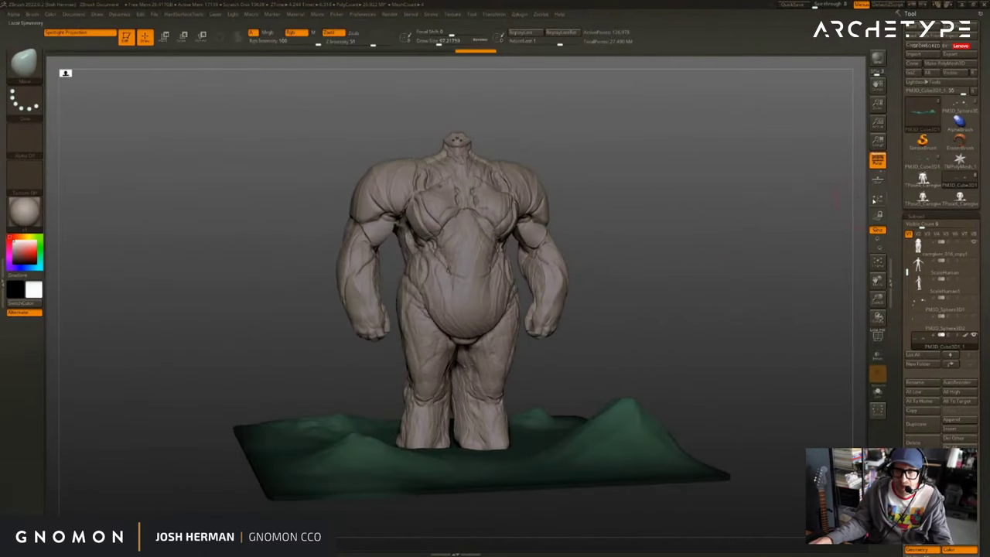
Load the earlier standing creature with straight arms and open hands, and select its ground subtool.
{"action": "left_click_drag", "start_coordinate": [860, 199], "coordinate": [820, 199]}
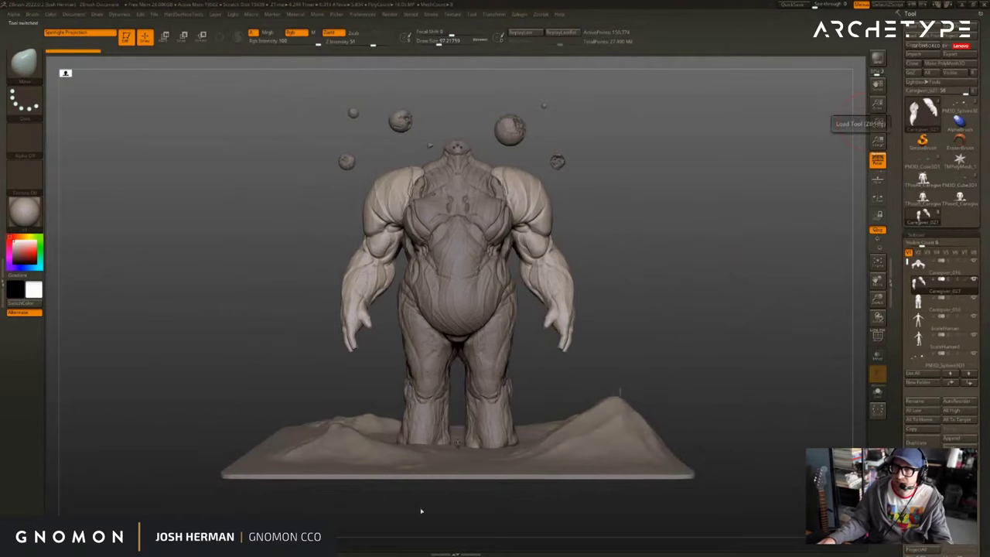
{"action": "left_click_drag", "start_coordinate": [422, 511], "coordinate": [399, 517]}
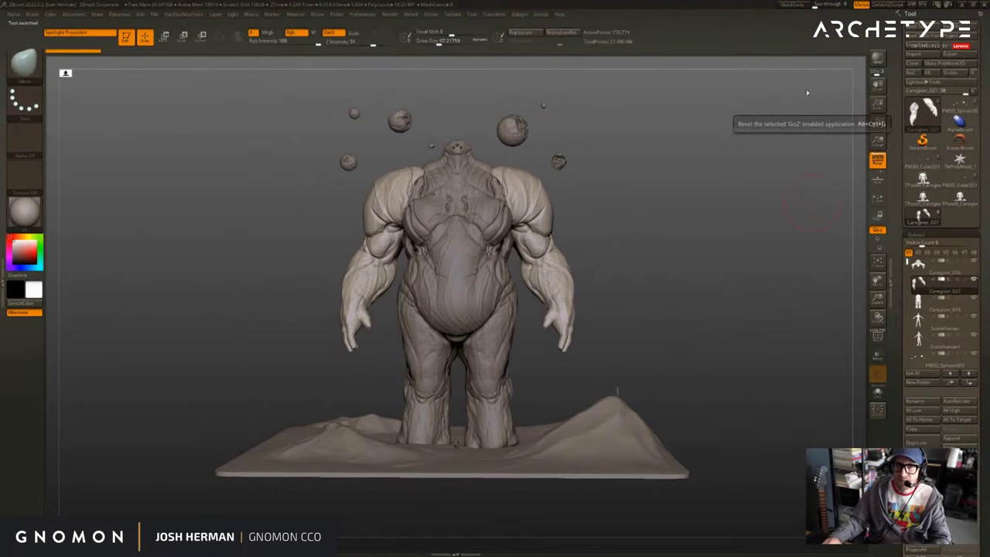
{"action": "left_click_drag", "start_coordinate": [689, 336], "coordinate": [721, 329]}
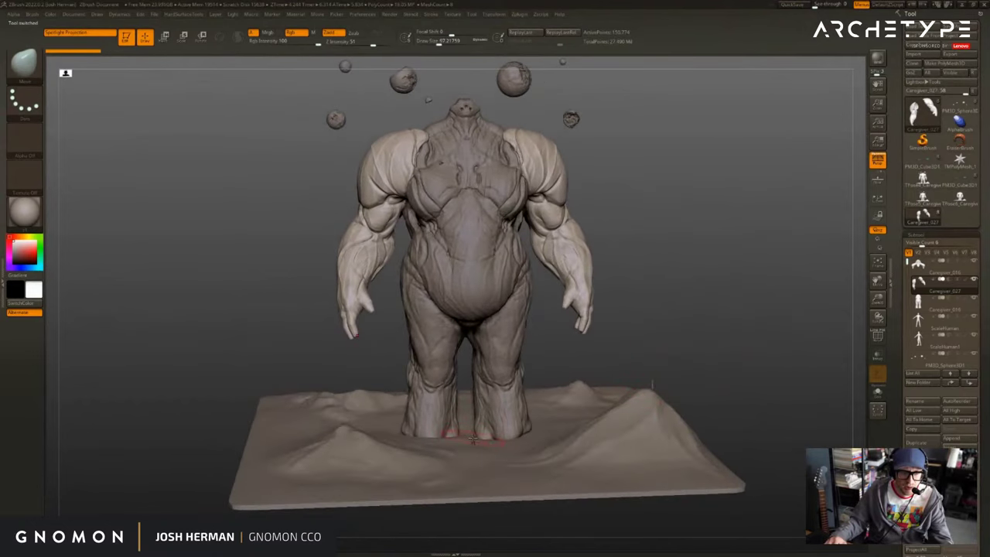
{"action": "left_click", "coordinate": [473, 440], "text": "alt"}
{"action": "left_click_drag", "start_coordinate": [652, 385], "coordinate": [640, 366]}
{"action": "left_click", "coordinate": [622, 378], "text": "alt"}
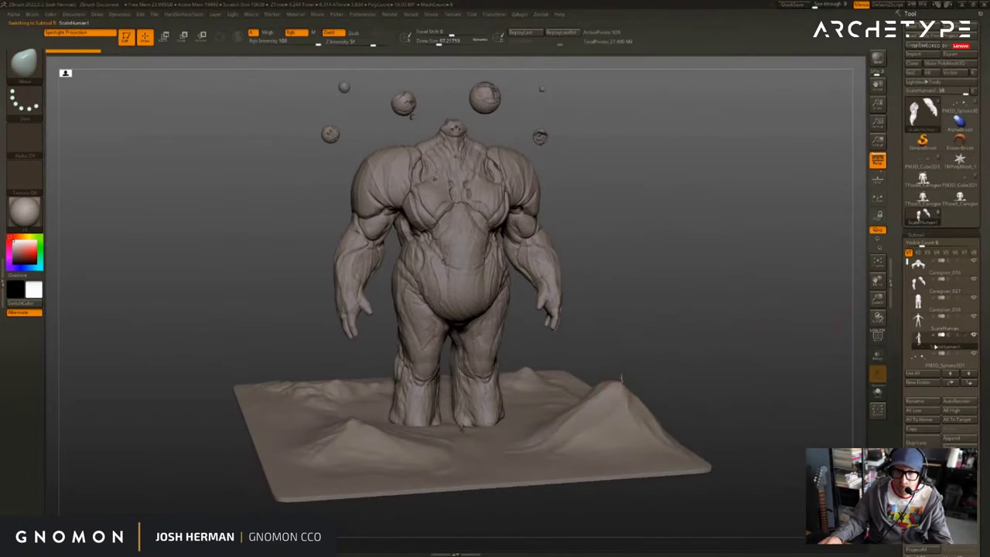
{"action": "left_click", "coordinate": [624, 421], "text": "alt"}
{"action": "left_click_drag", "start_coordinate": [703, 321], "coordinate": [701, 296], "text": "alt"}
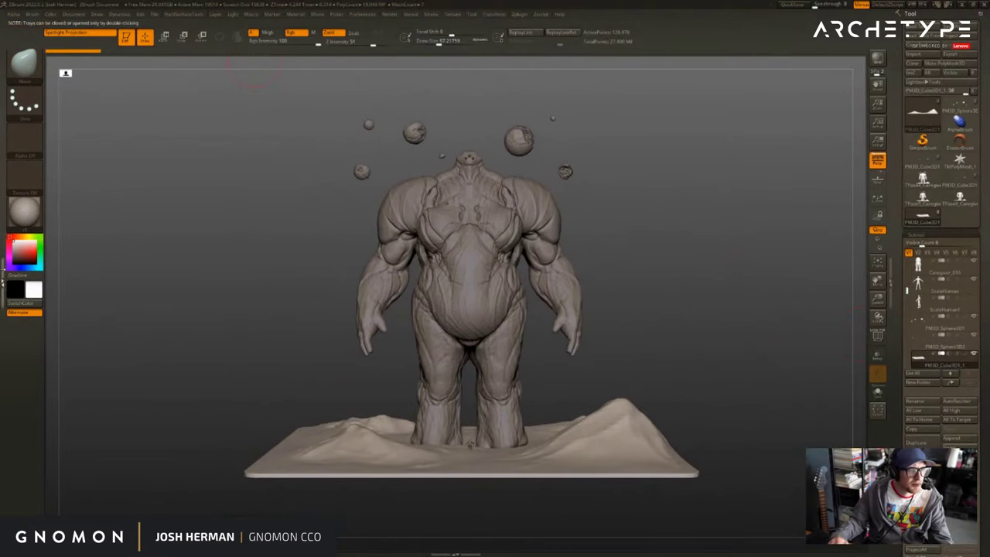
Reopen the plugin tray and create a new low-resolution Transpose Master mesh from the loaded creature's subtools.
{"action": "double_click", "coordinate": [4, 274]}
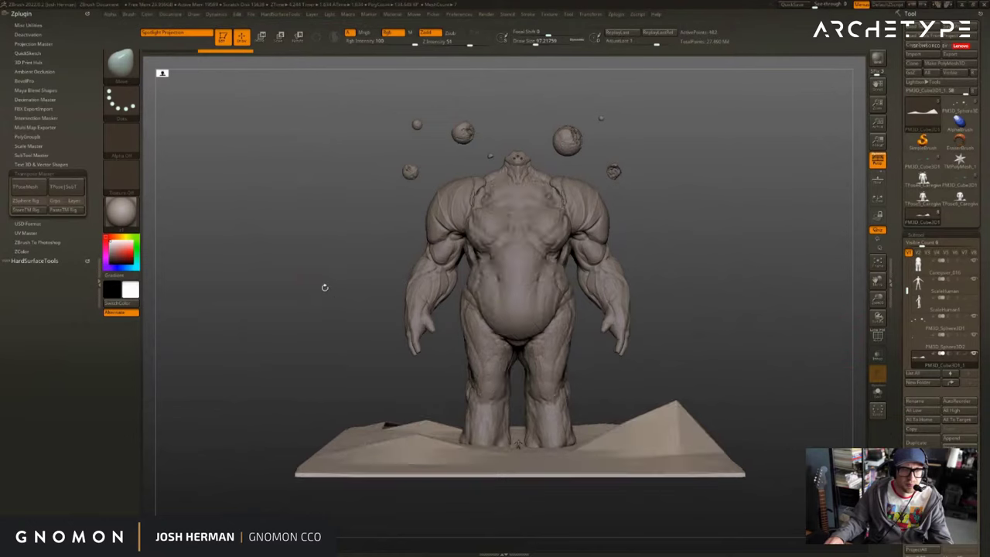
{"action": "left_click_drag", "start_coordinate": [325, 287], "coordinate": [329, 291]}
{"action": "key", "text": "s"}
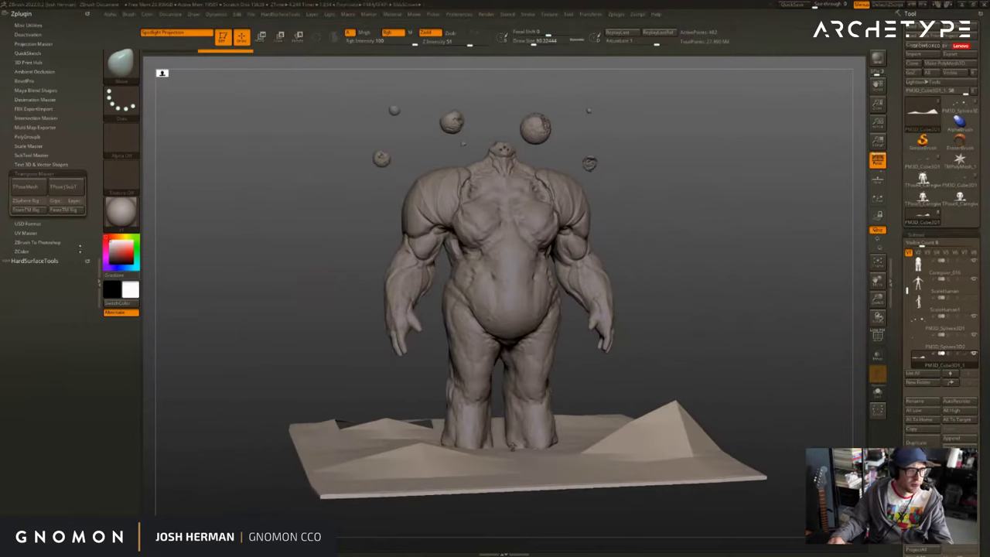
{"action": "left_click", "coordinate": [26, 186]}
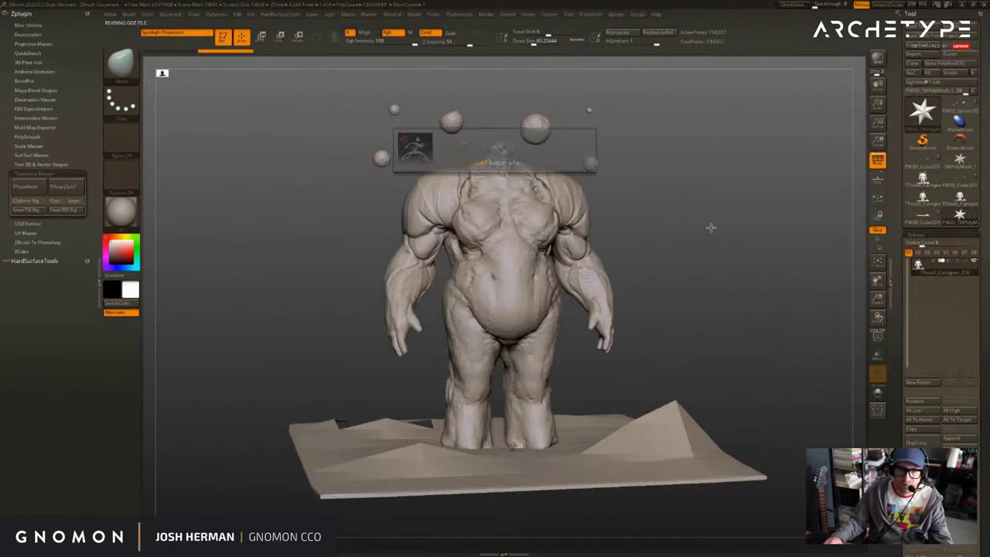
{"action": "mouse_move", "coordinate": [711, 225]}
{"action": "left_mouse_down", "text": "shift"}
{"action": "mouse_move", "coordinate": [702, 221]}
{"action": "mouse_move", "coordinate": [721, 239]}
{"action": "left_mouse_up", "text": "shift"}
{"action": "mouse_move", "coordinate": [710, 205]}
{"action": "left_mouse_down"}
{"action": "mouse_move", "coordinate": [674, 214]}
{"action": "mouse_move", "coordinate": [727, 218]}
{"action": "mouse_move", "coordinate": [706, 213]}
{"action": "left_mouse_up"}
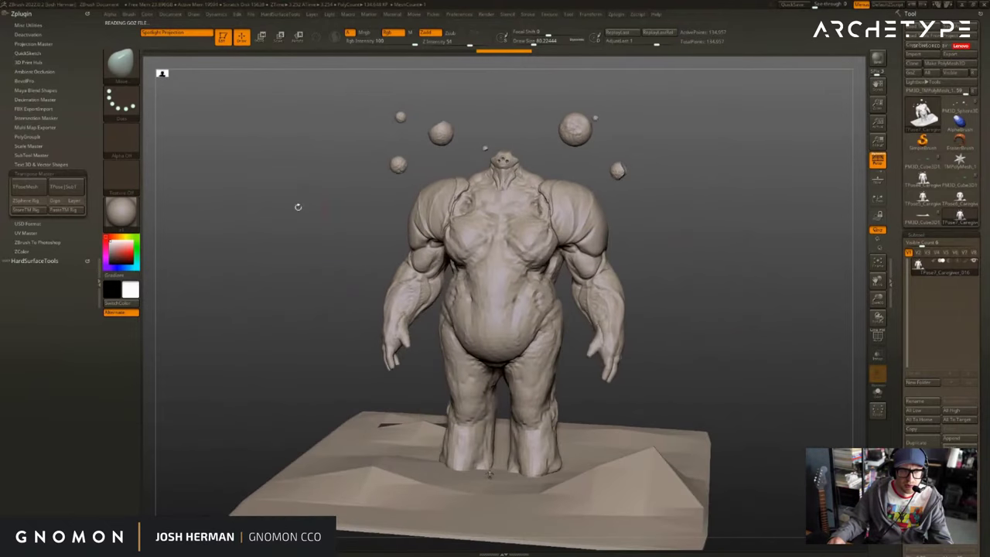
{"action": "left_click_drag", "start_coordinate": [298, 206], "coordinate": [308, 203], "text": "shift"}
{"action": "key", "text": "r"}
{"action": "mouse_move", "coordinate": [385, 175]}
{"action": "left_mouse_down", "text": "ctrl"}
{"action": "mouse_move", "coordinate": [286, 260]}
{"action": "mouse_move", "coordinate": [299, 271]}
{"action": "mouse_move", "coordinate": [661, 287]}
{"action": "mouse_move", "coordinate": [686, 302]}
{"action": "left_mouse_up", "text": "ctrl"}
{"action": "key", "text": "w"}
{"action": "left_click_drag", "start_coordinate": [685, 302], "coordinate": [635, 292]}
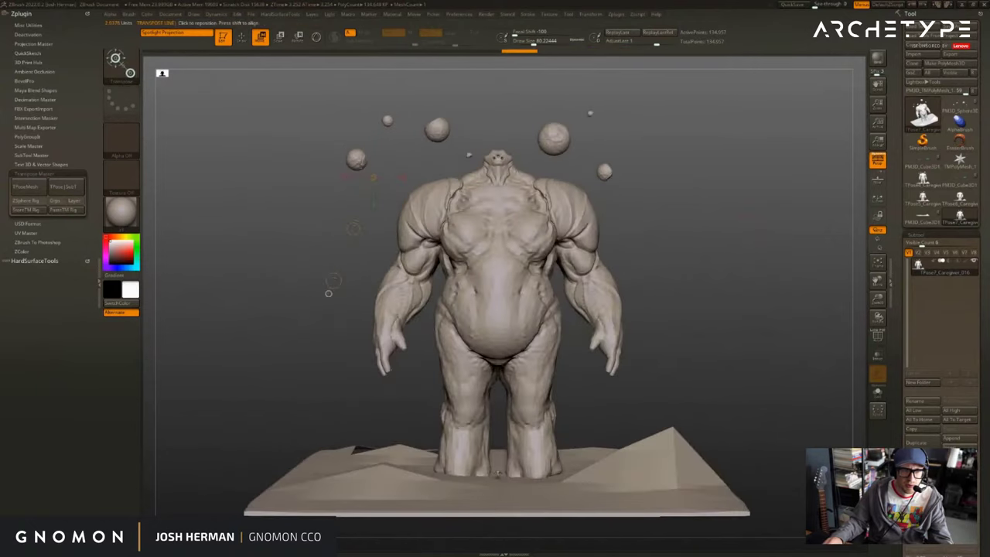
{"action": "key", "text": "q"}
{"action": "mouse_move", "coordinate": [755, 251]}
{"action": "left_mouse_down"}
{"action": "mouse_move", "coordinate": [716, 259]}
{"action": "mouse_move", "coordinate": [740, 255]}
{"action": "left_mouse_up"}
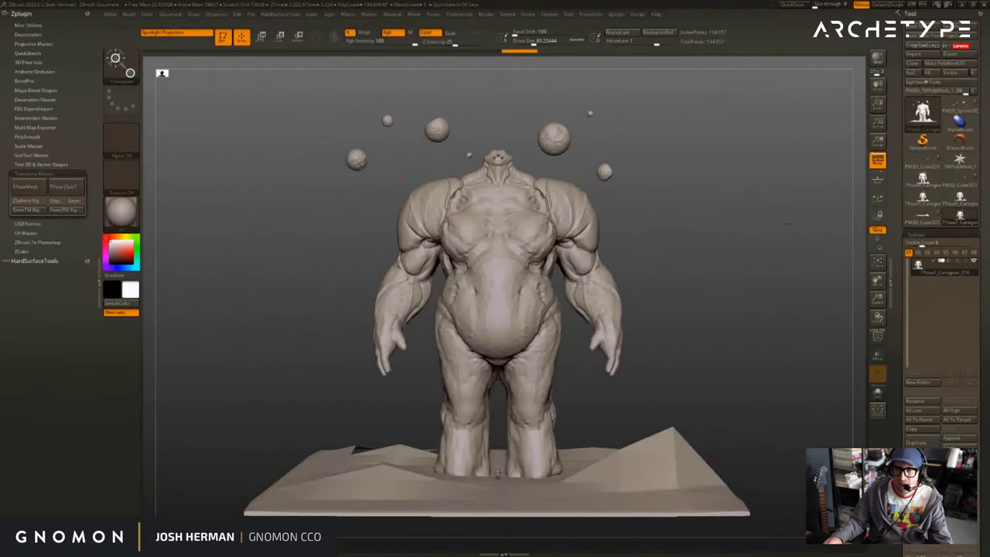
{"action": "key", "text": "w"}
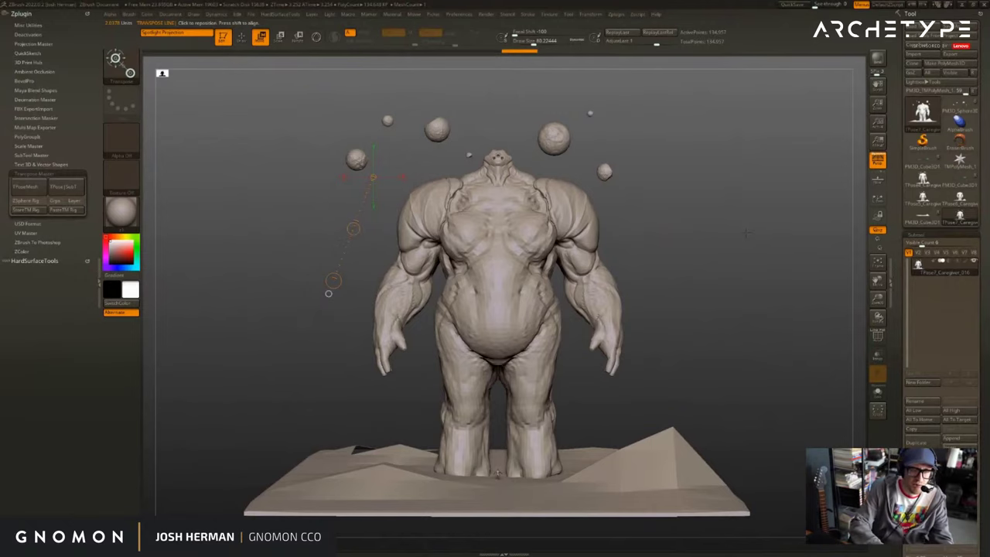
{"action": "left_click_drag", "start_coordinate": [747, 233], "coordinate": [720, 246]}
{"action": "key", "text": "q"}
{"action": "left_click_drag", "start_coordinate": [618, 200], "coordinate": [604, 189], "text": "shift"}
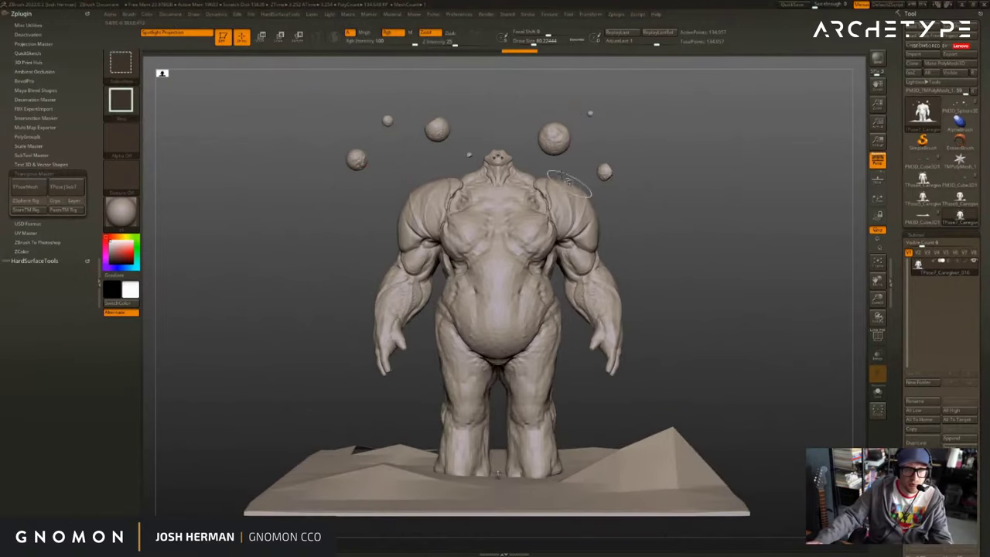
Hide the floating rocks and the ground so that only the creature's body remains visible on the posing mesh.
{"action": "left_click", "coordinate": [559, 141], "text": "ctrl+shift"}
{"action": "left_click", "coordinate": [603, 176], "text": "ctrl+shift"}
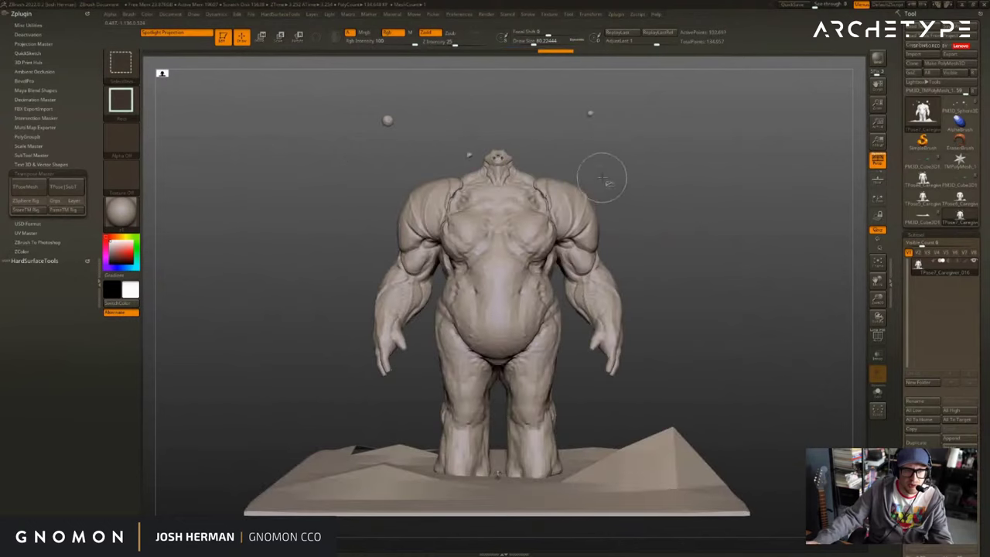
{"action": "left_click", "coordinate": [590, 114], "text": "ctrl+shift"}
{"action": "left_click", "coordinate": [638, 408], "text": "ctrl+shift"}
{"action": "key", "text": "ctrl+z"}
{"action": "left_click", "coordinate": [654, 447], "text": "ctrl+shift"}
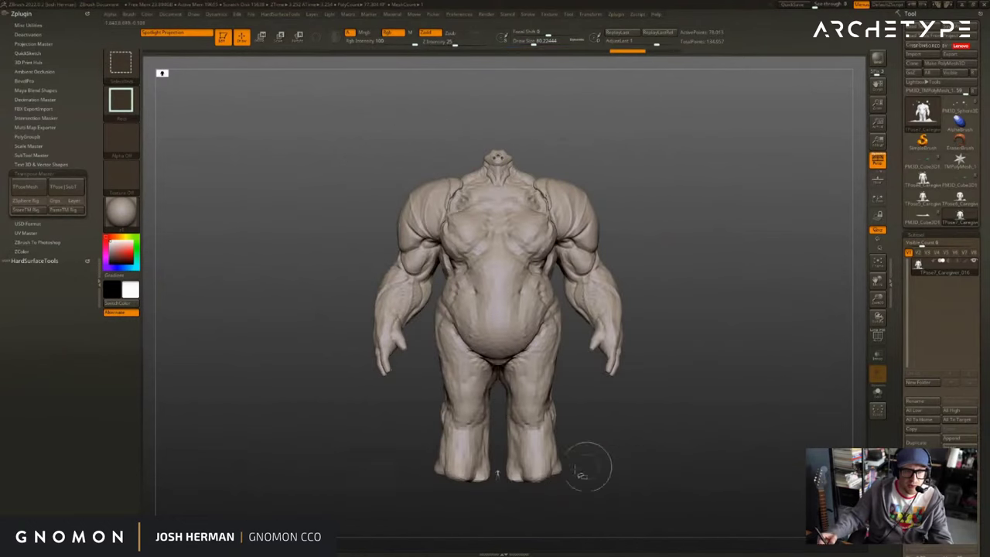
{"action": "left_click", "coordinate": [542, 433], "text": "ctrl+shift"}
Mask everything except the creature's right arm and rotate the arm forward at the shoulder.
{"action": "left_click_drag", "start_coordinate": [339, 298], "coordinate": [400, 342], "text": "alt"}
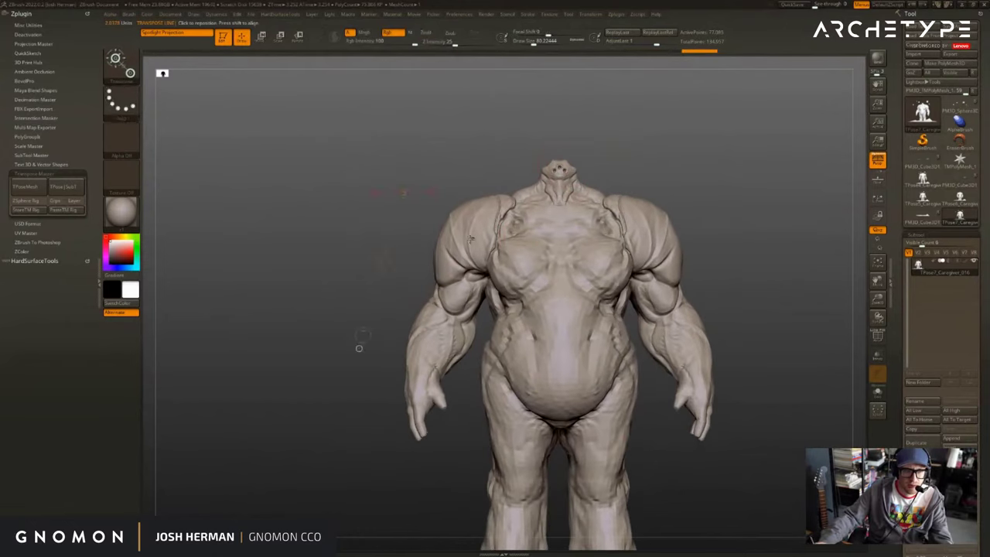
{"action": "key", "text": "r"}
{"action": "left_click", "coordinate": [451, 290], "text": "ctrl"}
{"action": "right_click_drag", "start_coordinate": [472, 231], "coordinate": [498, 208]}
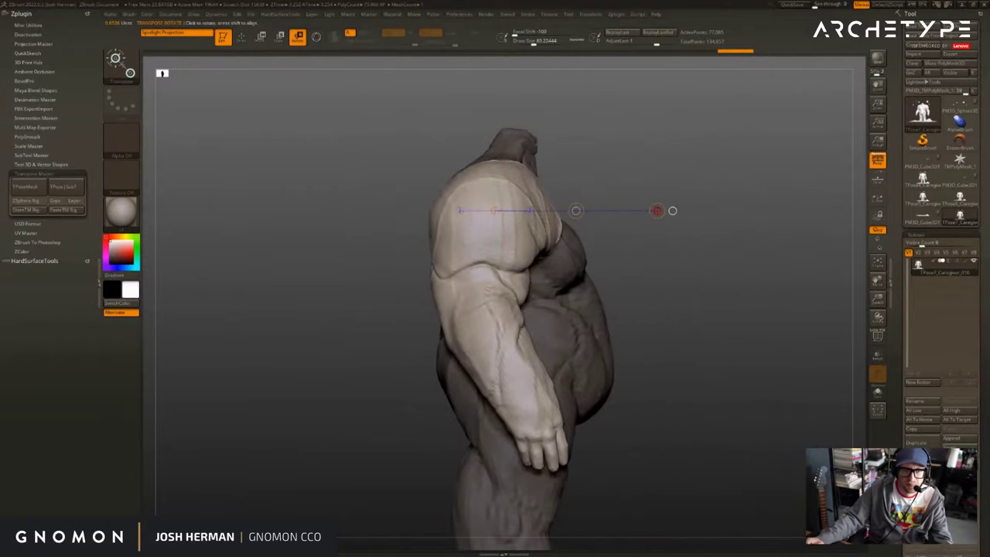
{"action": "left_click_drag", "start_coordinate": [672, 211], "coordinate": [673, 215]}
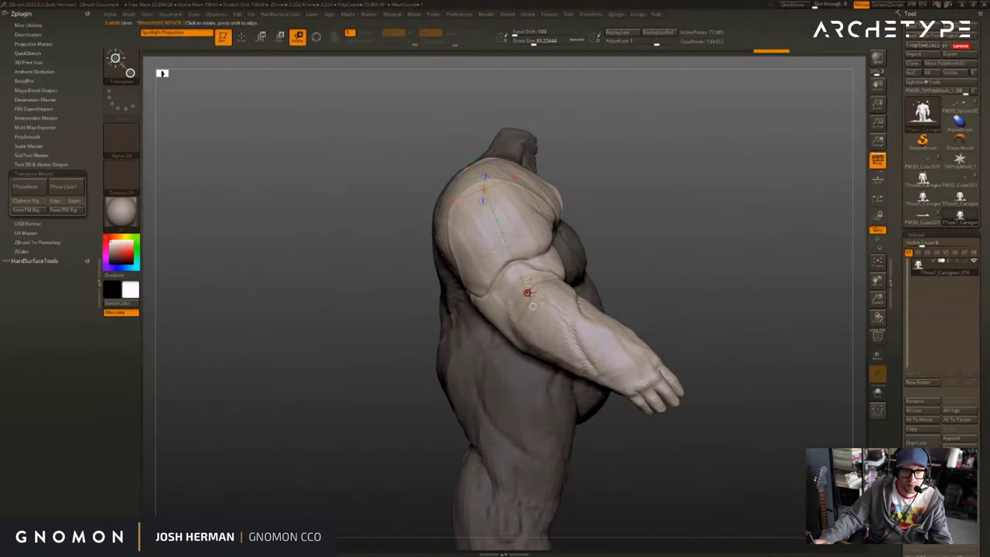
Mask the right upper arm with a soft edge at the elbow, leaving only the forearm and hand free.
{"action": "left_click_drag", "start_coordinate": [527, 293], "coordinate": [537, 287]}
{"action": "key", "text": "ctrl+z"}
{"action": "left_click_drag", "start_coordinate": [531, 222], "coordinate": [621, 331], "text": "ctrl"}
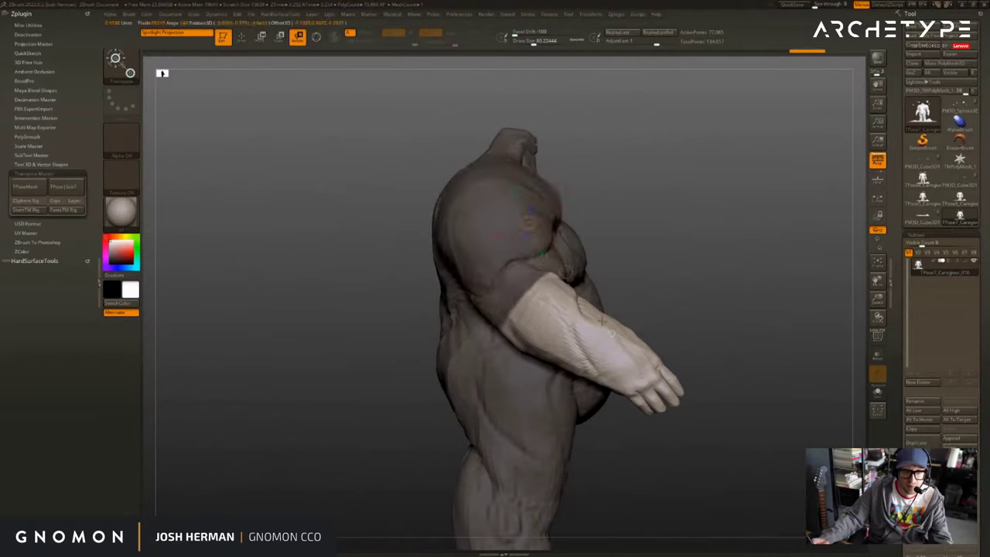
{"action": "key", "text": "r"}
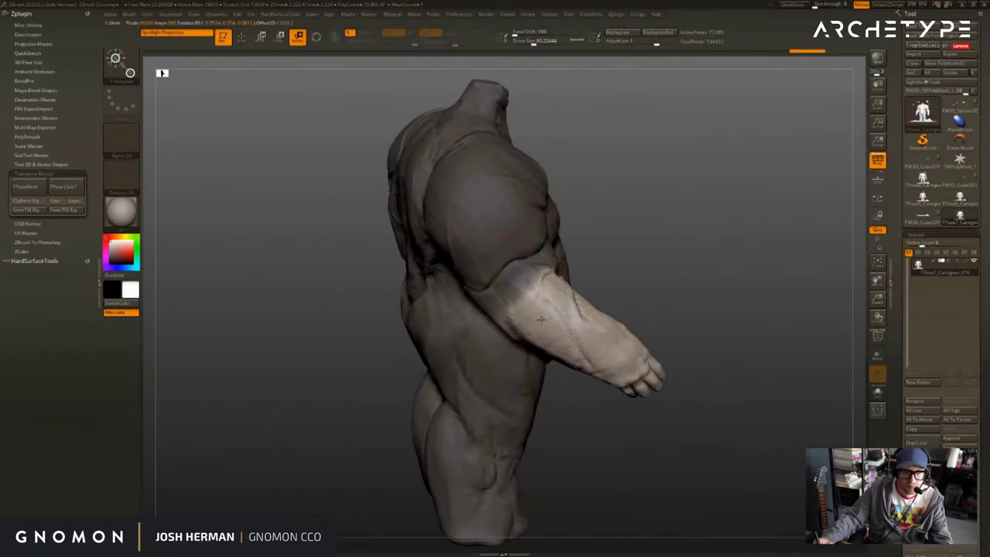
{"action": "key", "text": "ctrl+i"}
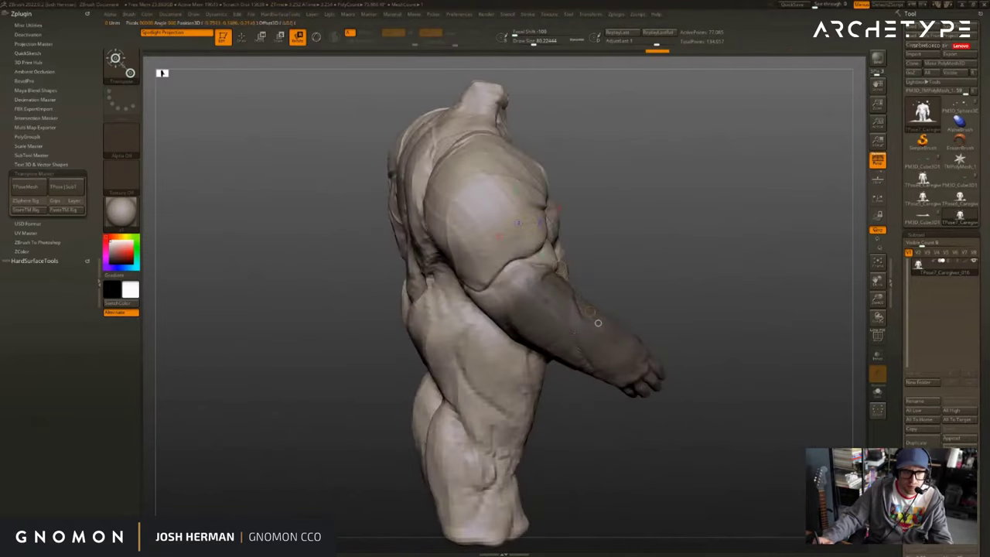
{"action": "key", "text": "ctrl+i"}
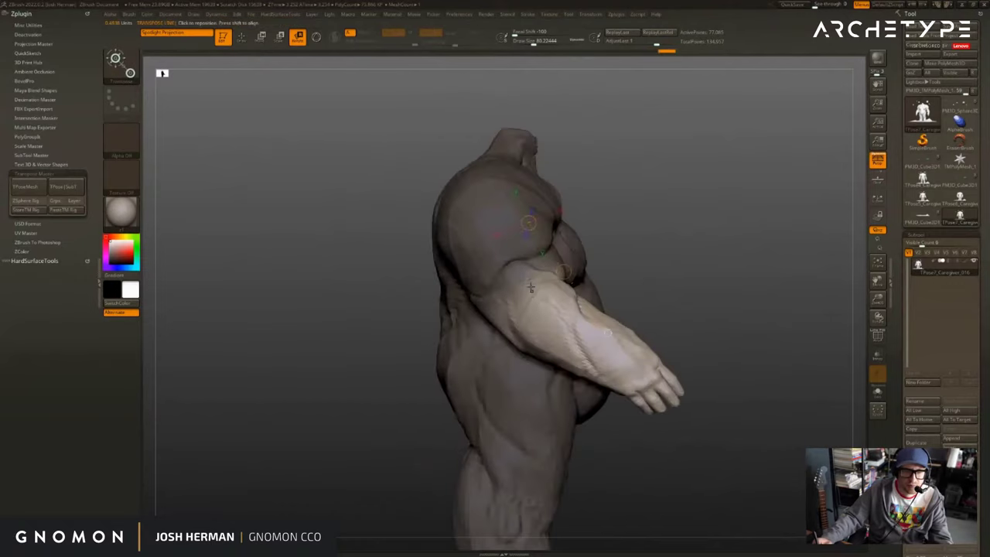
Bend the right elbow, raising the forearm to roughly horizontal in front of the belly.
{"action": "left_click_drag", "start_coordinate": [723, 456], "coordinate": [731, 526]}
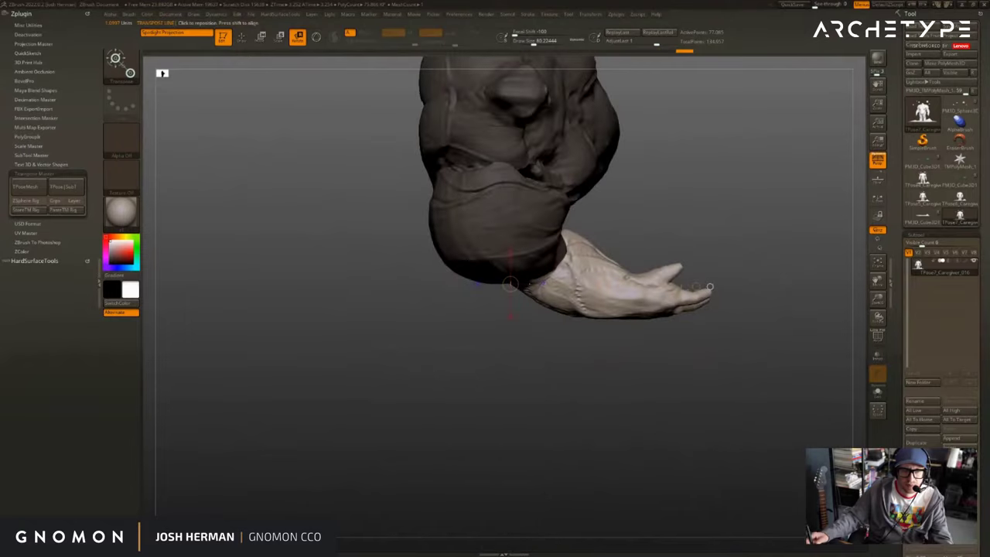
{"action": "left_click_drag", "start_coordinate": [730, 361], "coordinate": [748, 257]}
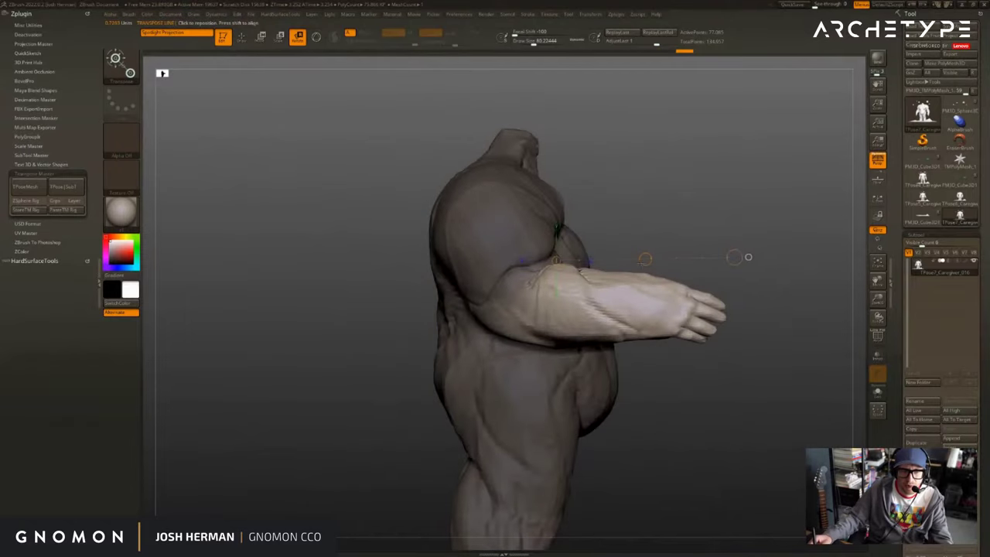
{"action": "left_click_drag", "start_coordinate": [632, 306], "coordinate": [634, 249]}
{"action": "left_click_drag", "start_coordinate": [736, 307], "coordinate": [343, 308]}
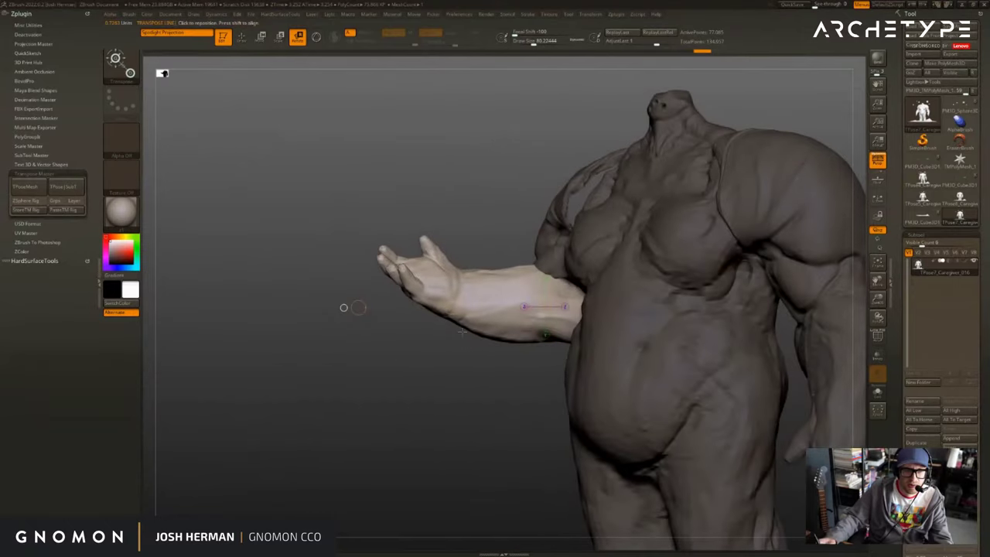
{"action": "mouse_move", "coordinate": [548, 309]}
{"action": "left_mouse_down"}
{"action": "mouse_move", "coordinate": [548, 325]}
{"action": "mouse_move", "coordinate": [549, 309]}
{"action": "left_mouse_up"}
Twist the right forearm so the palm turns upward and bend it further up at the elbow.
{"action": "left_click_drag", "start_coordinate": [433, 386], "coordinate": [522, 371]}
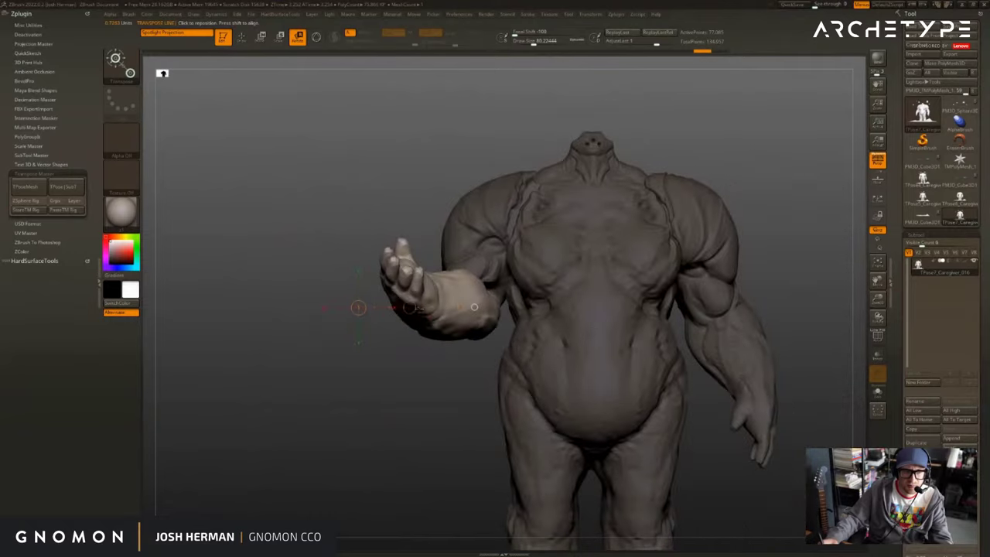
{"action": "left_click_drag", "start_coordinate": [410, 308], "coordinate": [411, 325]}
{"action": "left_click_drag", "start_coordinate": [333, 387], "coordinate": [611, 391]}
{"action": "left_click_drag", "start_coordinate": [673, 310], "coordinate": [716, 285]}
{"action": "left_click_drag", "start_coordinate": [716, 285], "coordinate": [604, 310]}
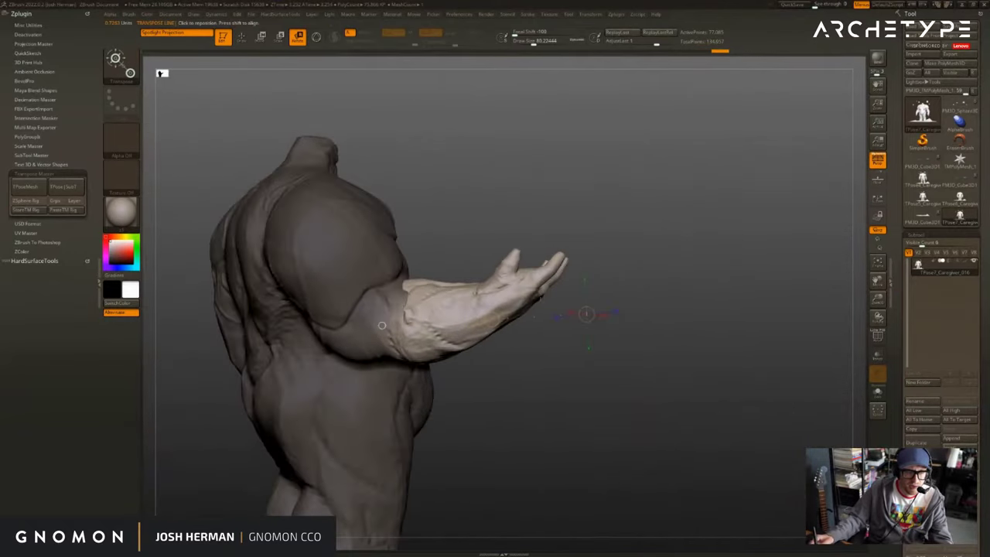
{"action": "left_click_drag", "start_coordinate": [539, 226], "coordinate": [563, 230]}
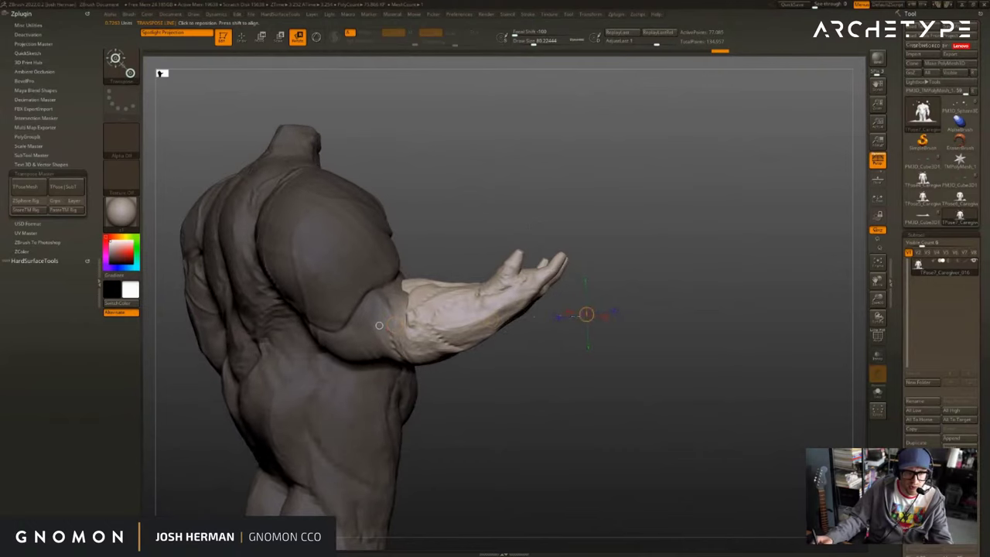
{"action": "left_click_drag", "start_coordinate": [615, 308], "coordinate": [548, 276]}
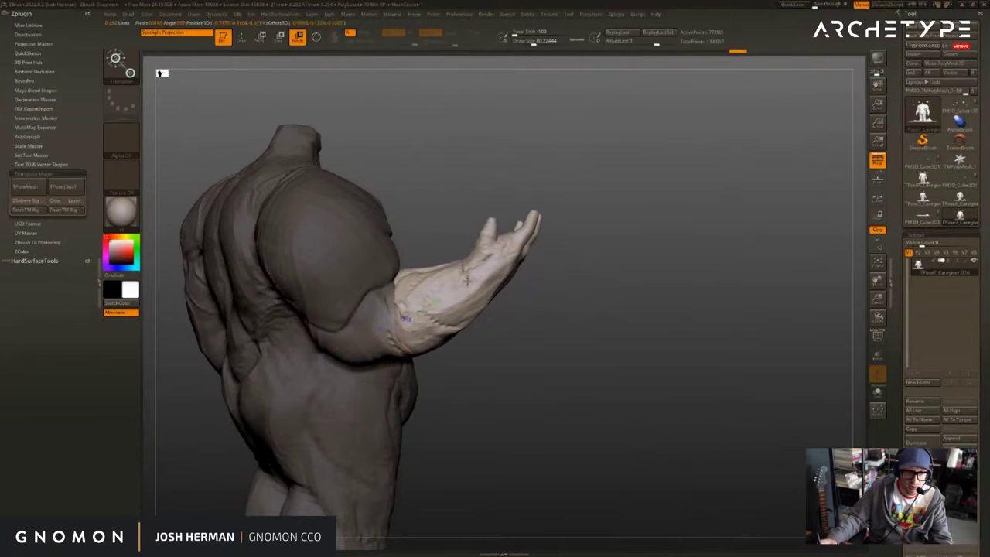
Mask the right forearm up to the wrist and soften the mask edge, leaving only the hand free.
{"action": "mouse_move", "coordinate": [468, 279]}
{"action": "left_mouse_down"}
{"action": "mouse_move", "coordinate": [474, 291]}
{"action": "mouse_move", "coordinate": [485, 285]}
{"action": "left_mouse_up"}
{"action": "key", "text": "ctrl+z"}
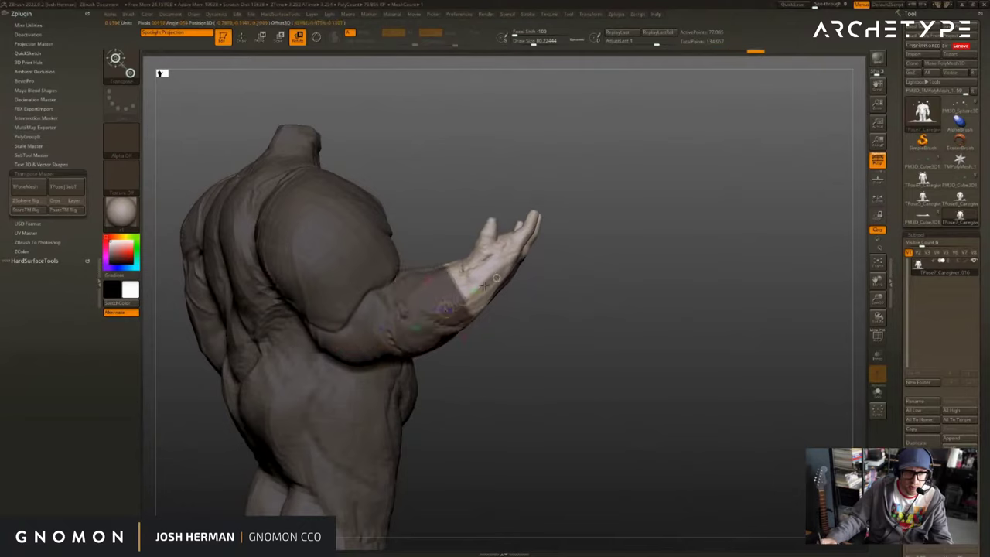
{"action": "left_click", "coordinate": [507, 291], "text": "ctrl"}
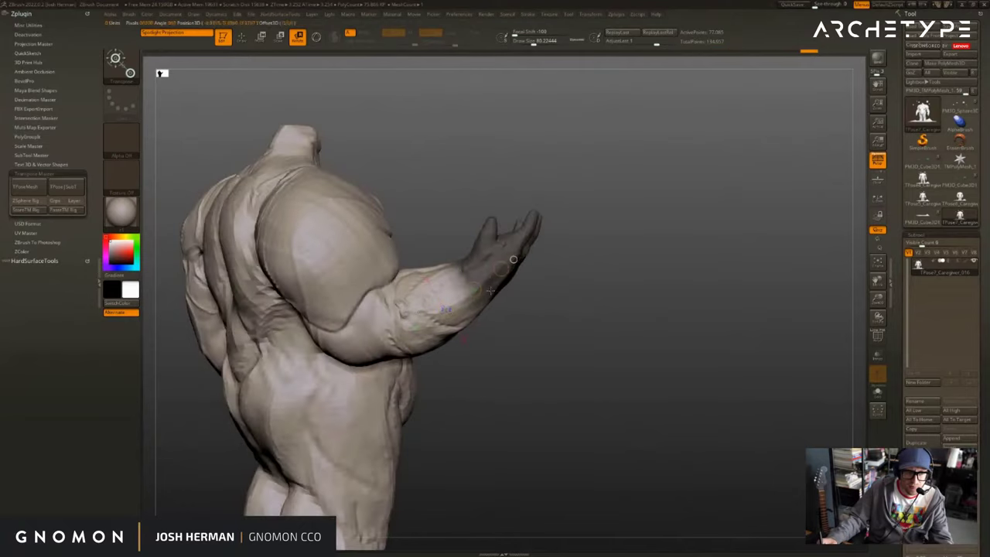
{"action": "left_click", "coordinate": [507, 290], "text": "ctrl"}
{"action": "left_click_drag", "start_coordinate": [507, 291], "coordinate": [566, 341]}
{"action": "left_click_drag", "start_coordinate": [666, 345], "coordinate": [503, 337]}
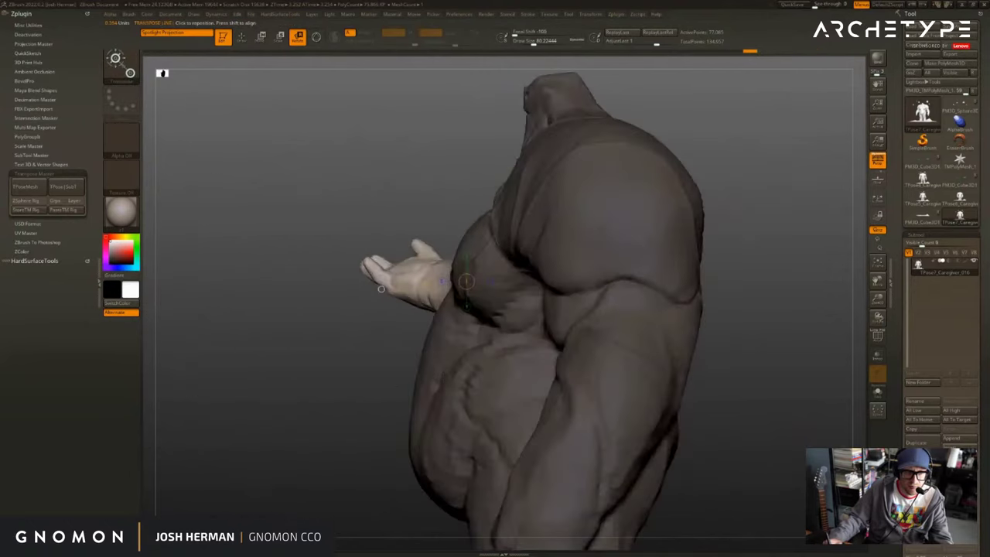
Rotate the right hand upward at the wrist and undo the last rotation.
{"action": "left_click_drag", "start_coordinate": [301, 357], "coordinate": [438, 369]}
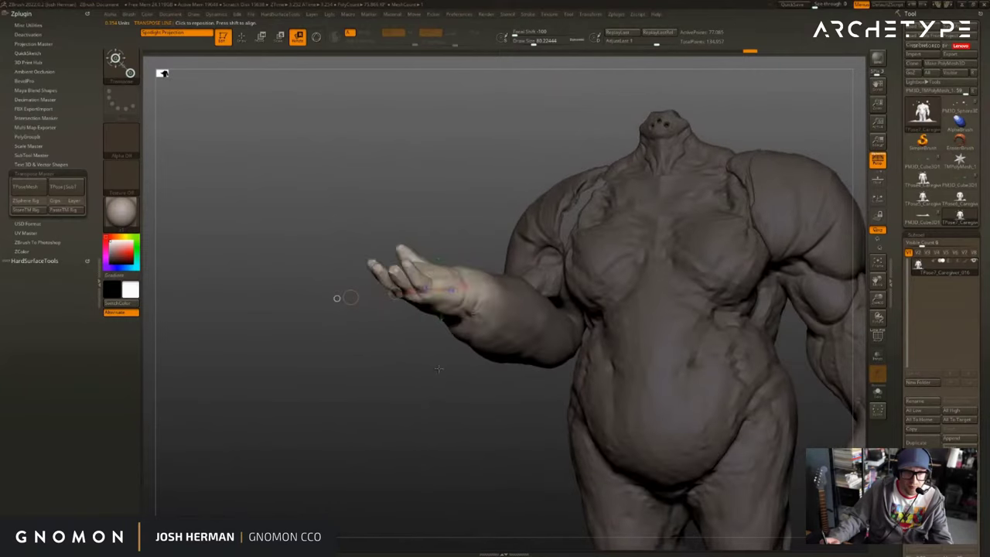
{"action": "left_click_drag", "start_coordinate": [337, 298], "coordinate": [328, 296]}
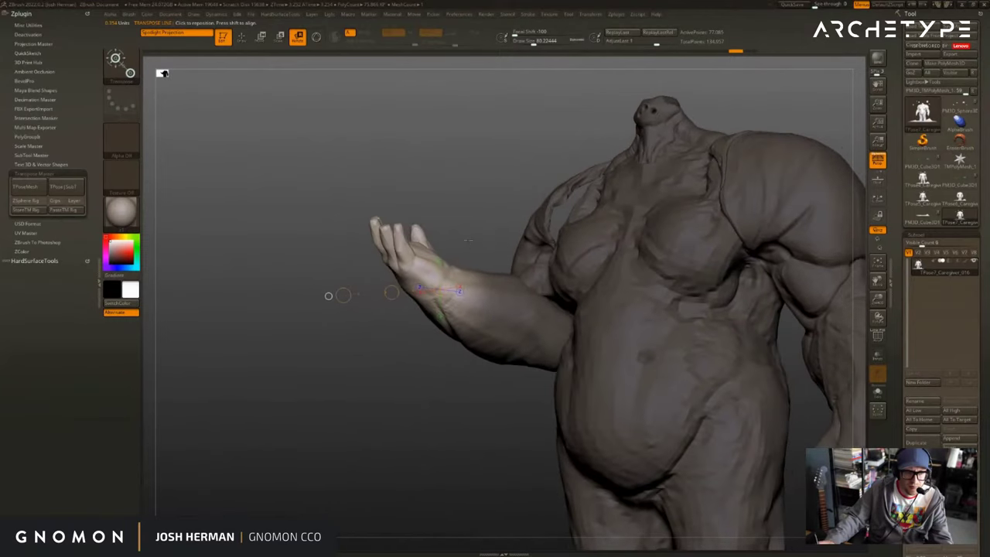
{"action": "left_click_drag", "start_coordinate": [468, 240], "coordinate": [454, 243]}
{"action": "left_click_drag", "start_coordinate": [313, 288], "coordinate": [320, 328]}
{"action": "key", "text": "ctrl+z"}
Remask the forearm with a softer edge and tilt the free right hand at the wrist into an open, palm-up gesture.
{"action": "left_click_drag", "start_coordinate": [474, 303], "coordinate": [396, 262], "text": "ctrl"}
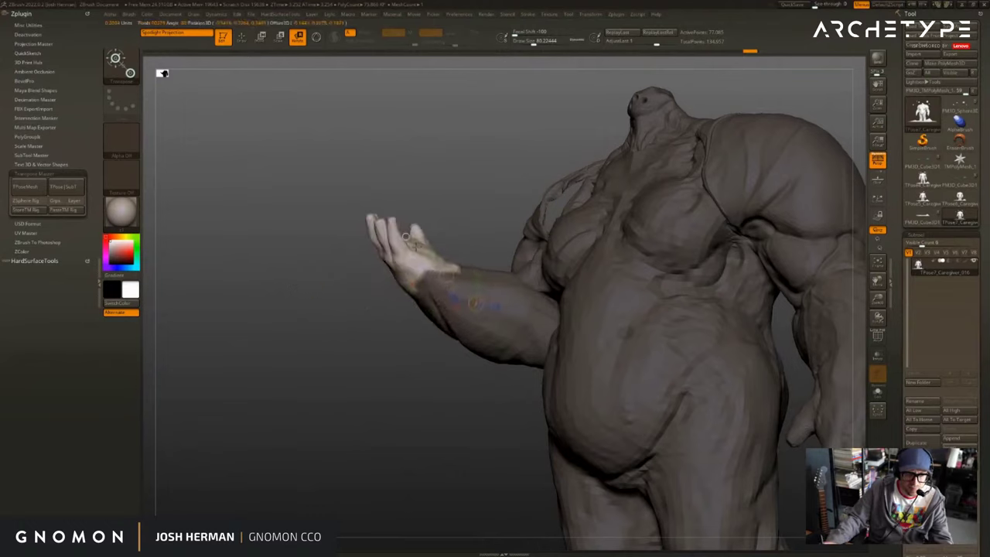
{"action": "left_click", "coordinate": [408, 328], "text": "ctrl"}
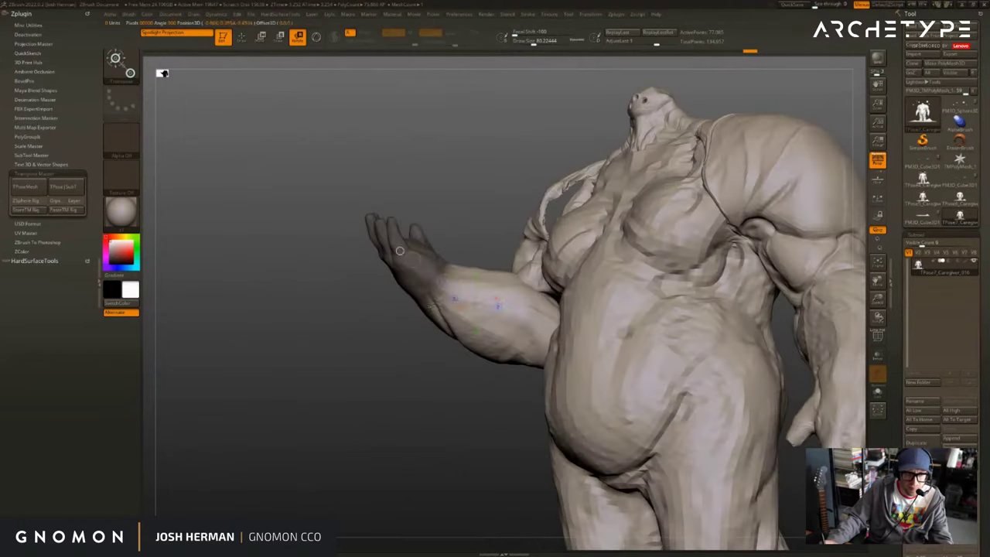
{"action": "left_click", "coordinate": [407, 329], "text": "ctrl"}
{"action": "mouse_move", "coordinate": [437, 290]}
{"action": "left_mouse_down"}
{"action": "mouse_move", "coordinate": [302, 183]}
{"action": "mouse_move", "coordinate": [267, 257]}
{"action": "left_mouse_up"}
{"action": "left_click_drag", "start_coordinate": [464, 86], "coordinate": [561, 65]}
{"action": "left_click_drag", "start_coordinate": [365, 384], "coordinate": [385, 357]}
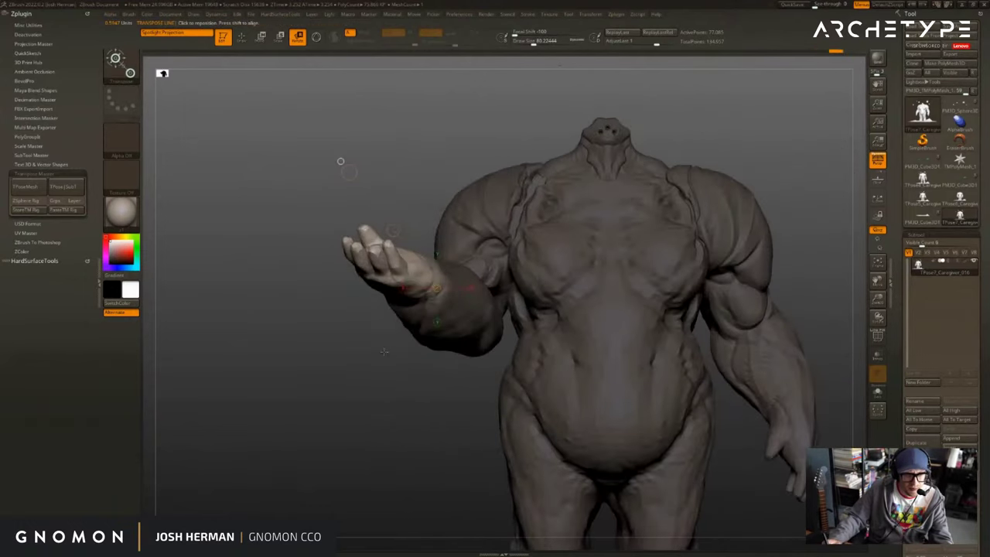
Mask the torso so the whole right arm is free and rotate the arm at the shoulder.
{"action": "left_click", "coordinate": [448, 322], "text": "ctrl"}
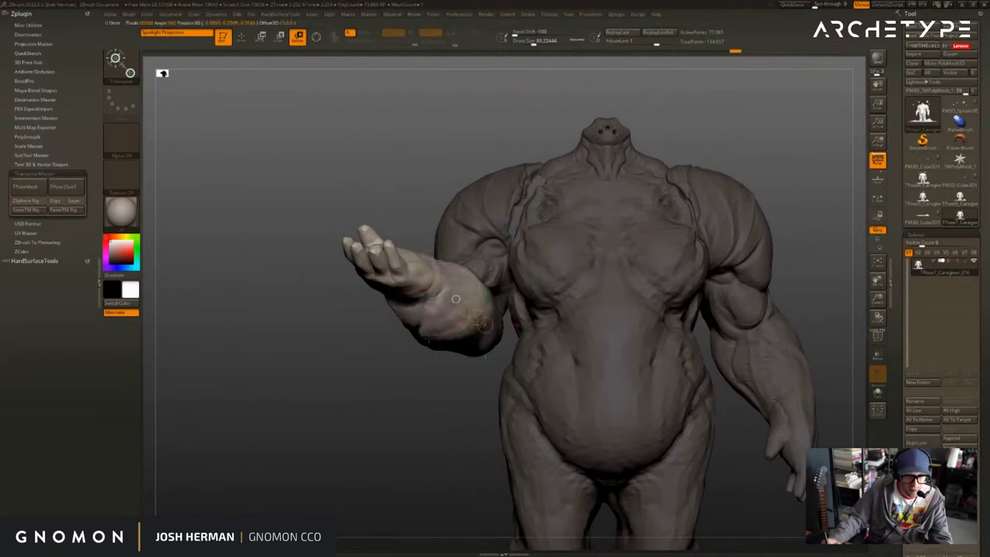
{"action": "left_click", "coordinate": [456, 298], "text": "ctrl"}
{"action": "left_click_drag", "start_coordinate": [489, 221], "coordinate": [632, 362], "text": "ctrl"}
{"action": "left_click_drag", "start_coordinate": [490, 220], "coordinate": [489, 97]}
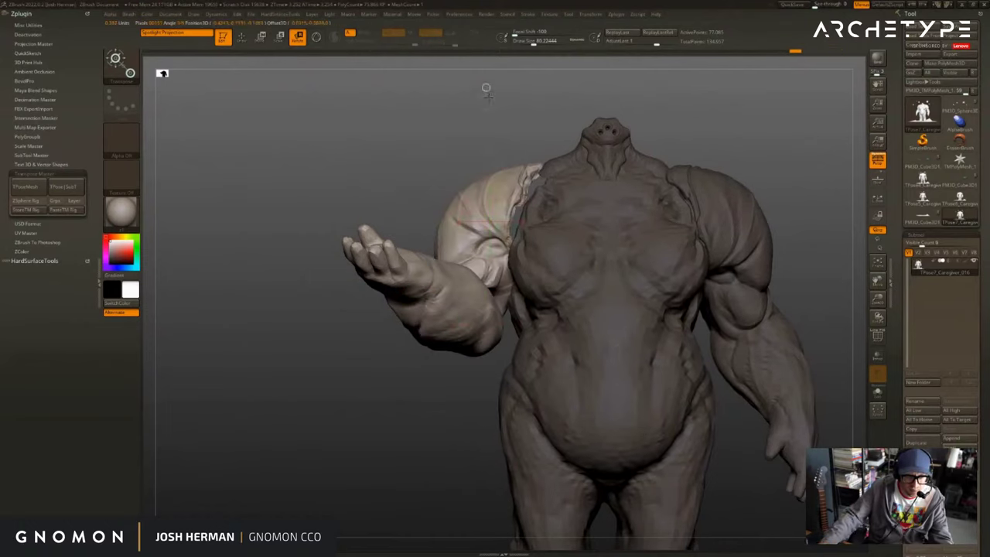
{"action": "left_click_drag", "start_coordinate": [495, 147], "coordinate": [476, 215]}
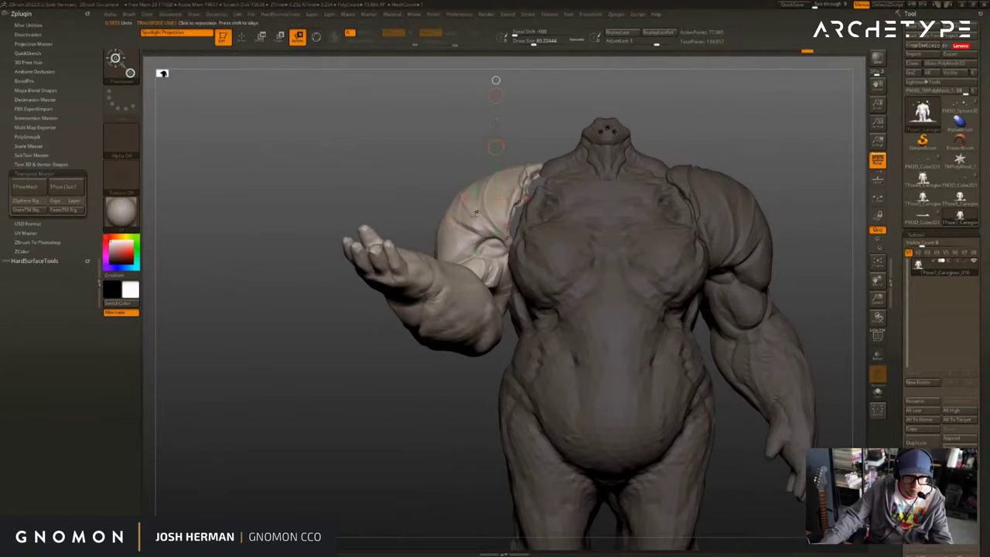
{"action": "left_click_drag", "start_coordinate": [405, 208], "coordinate": [403, 213]}
{"action": "left_click_drag", "start_coordinate": [340, 186], "coordinate": [425, 178]}
{"action": "left_click_drag", "start_coordinate": [549, 230], "coordinate": [407, 219]}
{"action": "mouse_move", "coordinate": [414, 144]}
{"action": "left_mouse_down"}
{"action": "mouse_move", "coordinate": [350, 144]}
{"action": "mouse_move", "coordinate": [469, 159]}
{"action": "mouse_move", "coordinate": [437, 170]}
{"action": "mouse_move", "coordinate": [430, 232]}
{"action": "left_mouse_up"}
{"action": "key", "text": "q"}
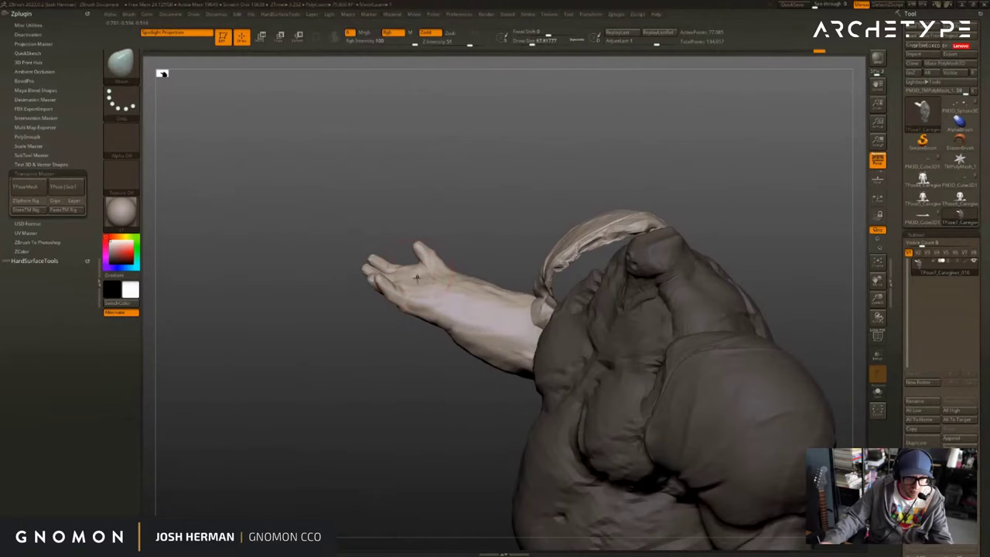
Swing the bent right arm horizontally about the shoulder from above, undoing a first attempt and adjusting its direction.
{"action": "mouse_move", "coordinate": [450, 241]}
{"action": "left_mouse_down"}
{"action": "mouse_move", "coordinate": [471, 201]}
{"action": "mouse_move", "coordinate": [483, 222]}
{"action": "mouse_move", "coordinate": [551, 231]}
{"action": "left_mouse_up"}
{"action": "key", "text": "w"}
{"action": "right_click_drag", "start_coordinate": [563, 242], "coordinate": [562, 310]}
{"action": "mouse_move", "coordinate": [517, 180]}
{"action": "left_mouse_down"}
{"action": "mouse_move", "coordinate": [477, 429]}
{"action": "mouse_move", "coordinate": [537, 427]}
{"action": "mouse_move", "coordinate": [606, 367]}
{"action": "left_mouse_up"}
{"action": "key", "text": "r"}
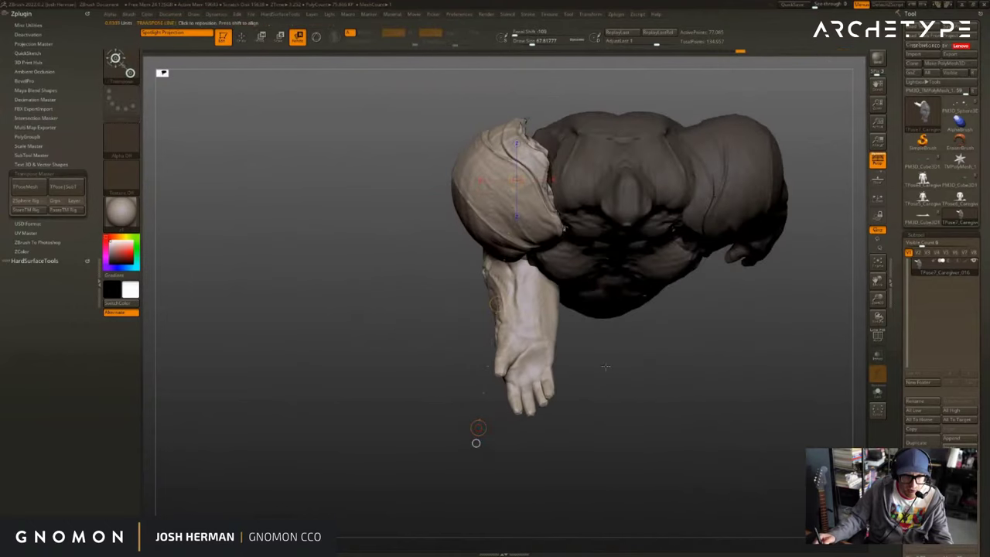
{"action": "right_click_drag", "start_coordinate": [593, 370], "coordinate": [576, 301], "text": "shift"}
{"action": "key", "text": "ctrl+z"}
{"action": "right_click_drag", "start_coordinate": [437, 221], "coordinate": [437, 284], "text": "shift"}
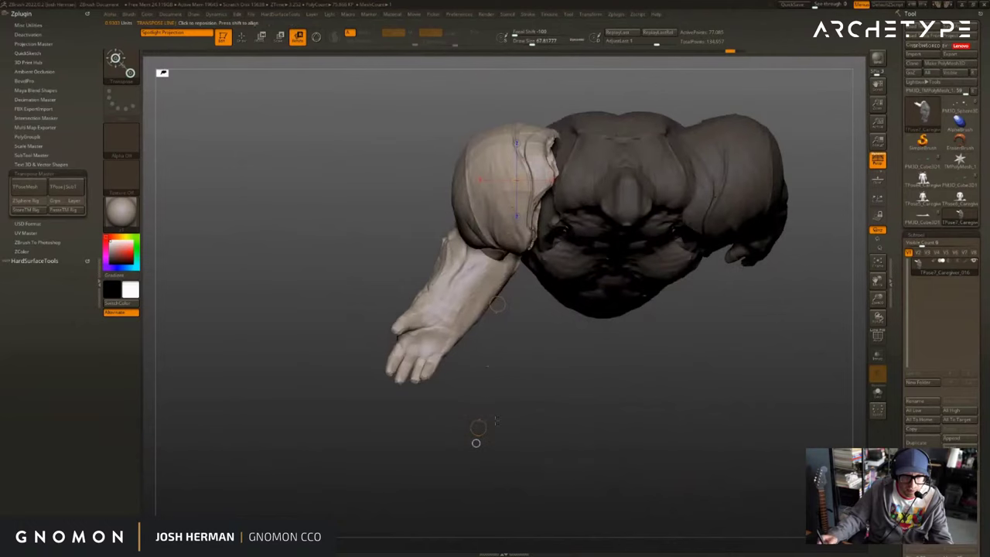
{"action": "left_click_drag", "start_coordinate": [478, 431], "coordinate": [558, 426]}
Adjust the shape of the bent right arm with an enlarged Move brush.
{"action": "right_click_drag", "start_coordinate": [453, 225], "coordinate": [832, 190]}
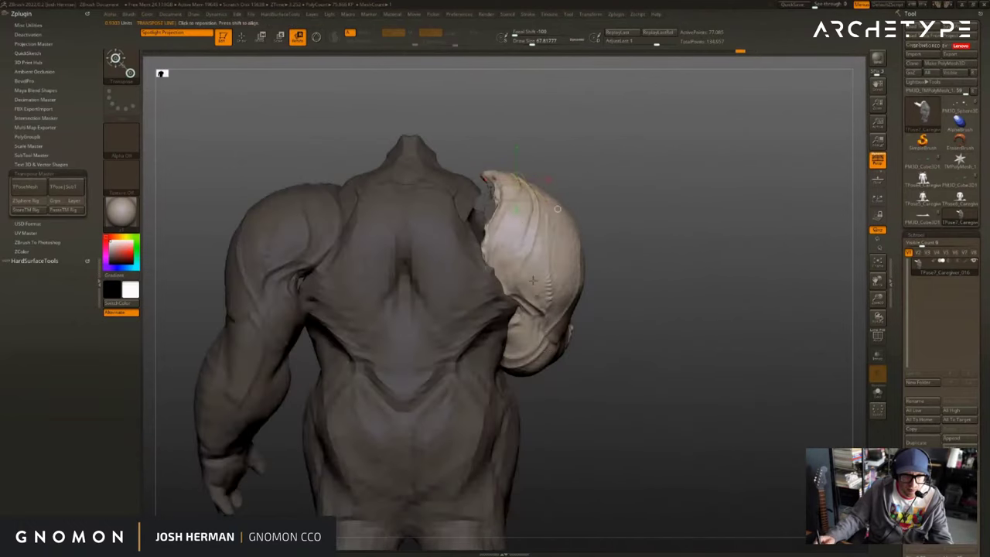
{"action": "key", "text": "q"}
{"action": "mouse_move", "coordinate": [545, 385]}
{"action": "right_mouse_down"}
{"action": "mouse_move", "coordinate": [554, 365]}
{"action": "mouse_move", "coordinate": [545, 362]}
{"action": "right_mouse_up"}
{"action": "key", "text": "s"}
{"action": "left_click_drag", "start_coordinate": [544, 361], "coordinate": [565, 352]}
{"action": "key", "text": "b"}
{"action": "key", "text": "m"}
{"action": "key", "text": "v"}
{"action": "mouse_move", "coordinate": [565, 352]}
{"action": "right_mouse_down"}
{"action": "mouse_move", "coordinate": [766, 337]}
{"action": "mouse_move", "coordinate": [775, 325]}
{"action": "right_mouse_up"}
{"action": "key", "text": "s"}
{"action": "left_click_drag", "start_coordinate": [435, 373], "coordinate": [438, 373]}
{"action": "left_click_drag", "start_coordinate": [486, 282], "coordinate": [482, 280]}
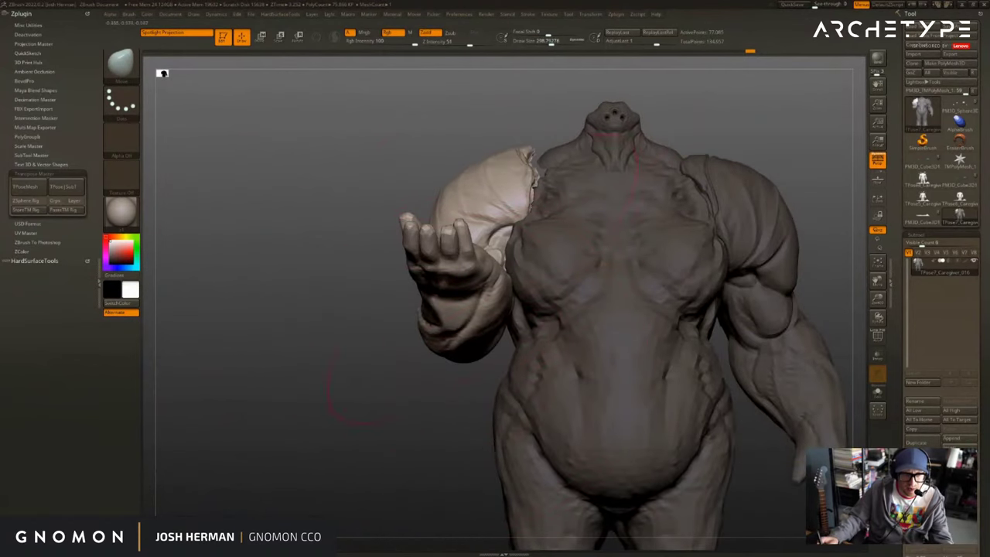
Pull the top and inner edge of the right shoulder back into place beside the neck with the Move brush.
{"action": "left_click_drag", "start_coordinate": [509, 166], "coordinate": [513, 165]}
{"action": "left_click_drag", "start_coordinate": [513, 179], "coordinate": [533, 178]}
{"action": "right_click_drag", "start_coordinate": [533, 178], "coordinate": [533, 216]}
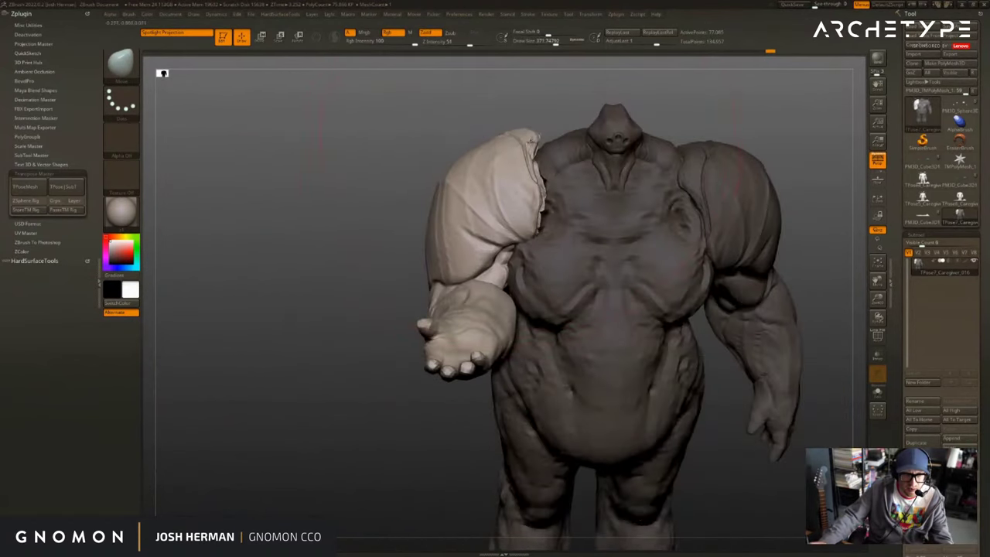
{"action": "left_click_drag", "start_coordinate": [527, 149], "coordinate": [544, 148]}
Mask the body with a soft edge at the neck base, leaving the creature's head and neck free for posing.
{"action": "left_click_drag", "start_coordinate": [710, 97], "coordinate": [648, 131], "text": "alt"}
{"action": "mouse_move", "coordinate": [644, 155]}
{"action": "left_mouse_down", "text": "ctrl"}
{"action": "mouse_move", "coordinate": [631, 206]}
{"action": "mouse_move", "coordinate": [588, 229]}
{"action": "left_mouse_up", "text": "ctrl"}
{"action": "left_click", "coordinate": [640, 205], "text": "ctrl"}
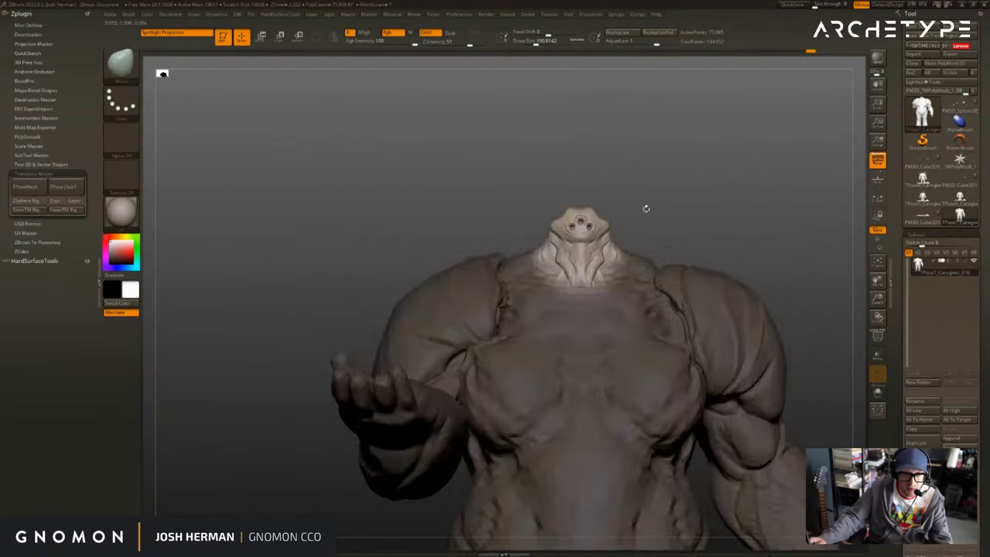
{"action": "left_click_drag", "start_coordinate": [645, 208], "coordinate": [573, 189]}
{"action": "left_click_drag", "start_coordinate": [681, 192], "coordinate": [739, 191]}
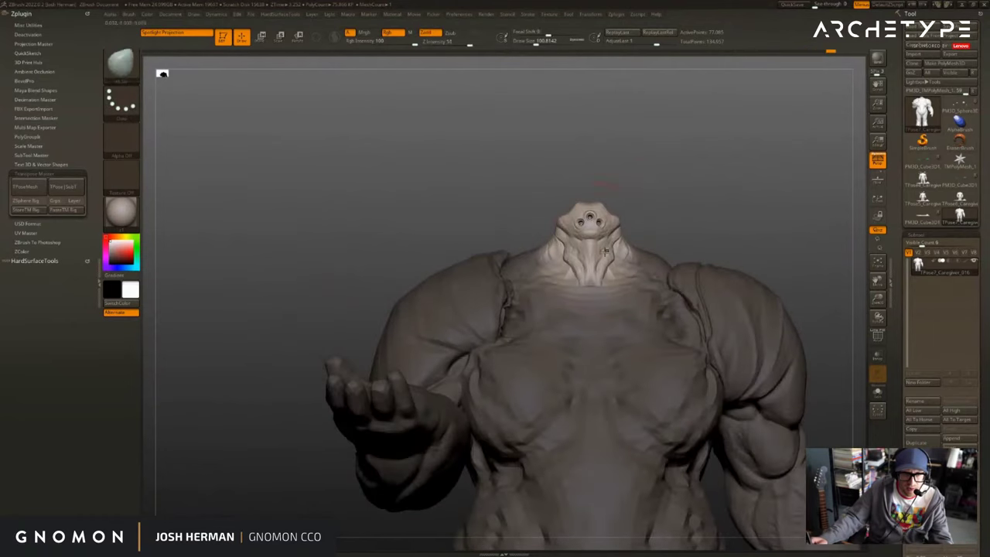
Rotate the creature's head and neck about the neck base and clear the mask.
{"action": "key", "text": "r"}
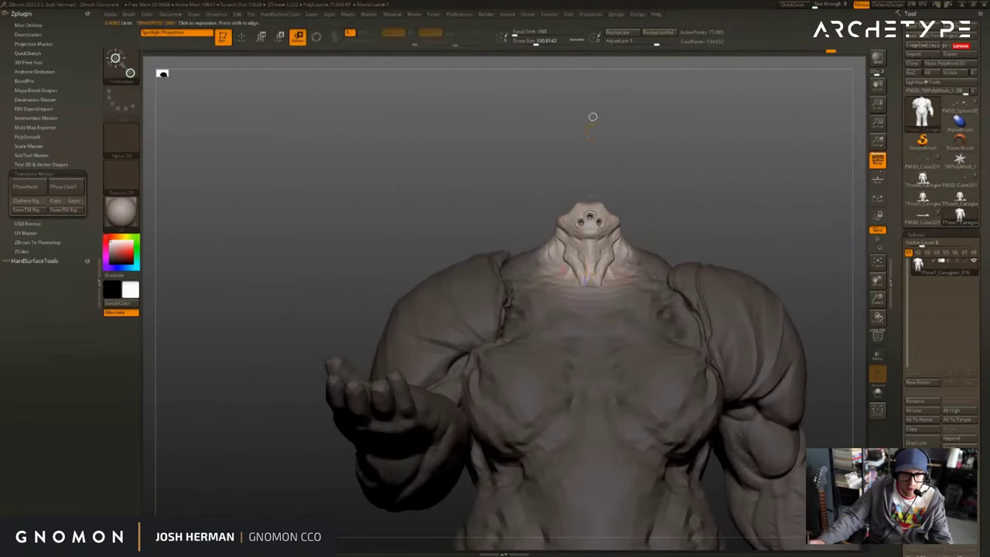
{"action": "mouse_move", "coordinate": [679, 193]}
{"action": "left_mouse_down"}
{"action": "mouse_move", "coordinate": [611, 200]}
{"action": "mouse_move", "coordinate": [734, 189]}
{"action": "mouse_move", "coordinate": [685, 192]}
{"action": "left_mouse_up"}
{"action": "left_click_drag", "start_coordinate": [627, 120], "coordinate": [615, 123]}
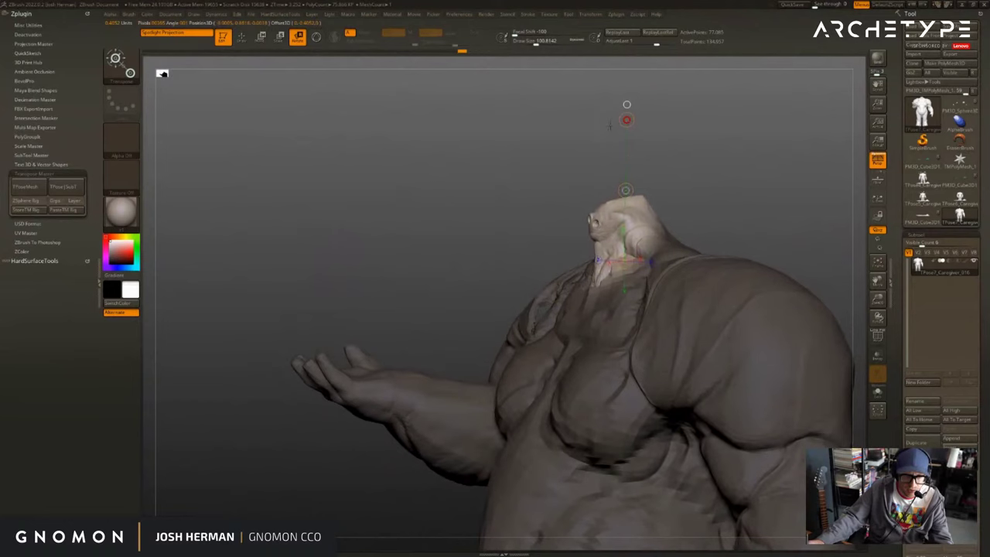
{"action": "left_click_drag", "start_coordinate": [680, 168], "coordinate": [688, 190], "text": "ctrl"}
{"action": "key", "text": "q"}
{"action": "key", "text": "s"}
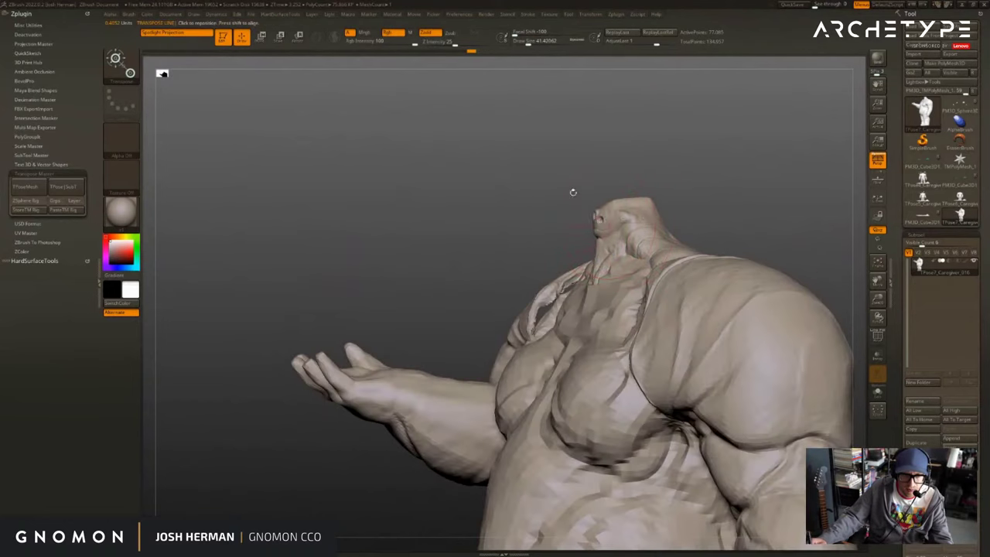
{"action": "key", "text": "w"}
{"action": "mouse_move", "coordinate": [573, 193]}
{"action": "left_mouse_down"}
{"action": "mouse_move", "coordinate": [622, 185]}
{"action": "mouse_move", "coordinate": [647, 210]}
{"action": "mouse_move", "coordinate": [457, 194]}
{"action": "left_mouse_up"}
{"action": "key", "text": "q"}
{"action": "left_click", "coordinate": [641, 213], "text": "ctrl"}
{"action": "key", "text": "w"}
{"action": "mouse_move", "coordinate": [727, 158]}
{"action": "left_mouse_down", "text": "alt"}
{"action": "mouse_move", "coordinate": [618, 139]}
{"action": "mouse_move", "coordinate": [704, 126]}
{"action": "mouse_move", "coordinate": [697, 147]}
{"action": "left_mouse_up", "text": "alt"}
{"action": "left_click_drag", "start_coordinate": [574, 227], "coordinate": [591, 188], "text": "ctrl"}
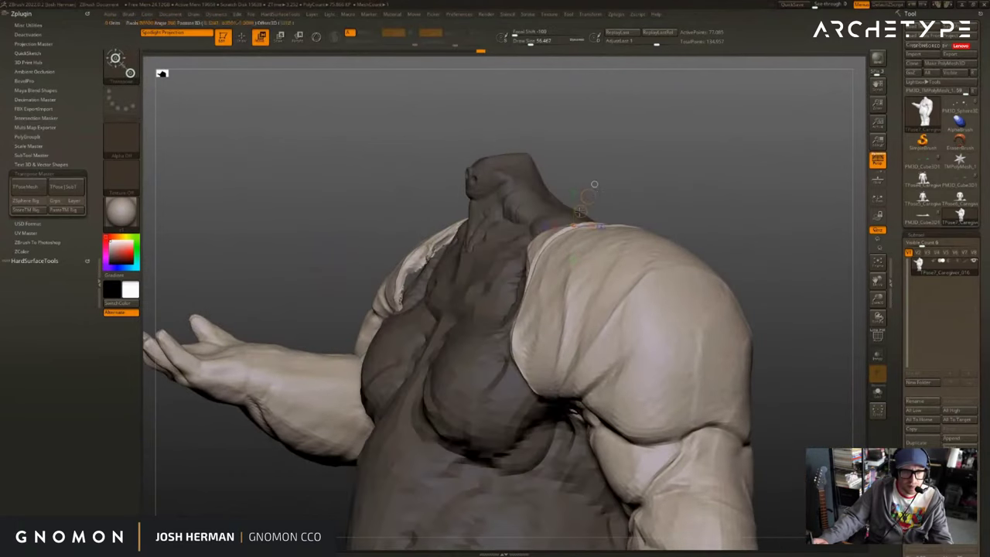
{"action": "key", "text": "ctrl+z"}
Mask the body and lower neck with a softened edge, leaving only the creature's head free for posing.
{"action": "key", "text": "q"}
{"action": "left_click", "coordinate": [565, 185], "text": "ctrl"}
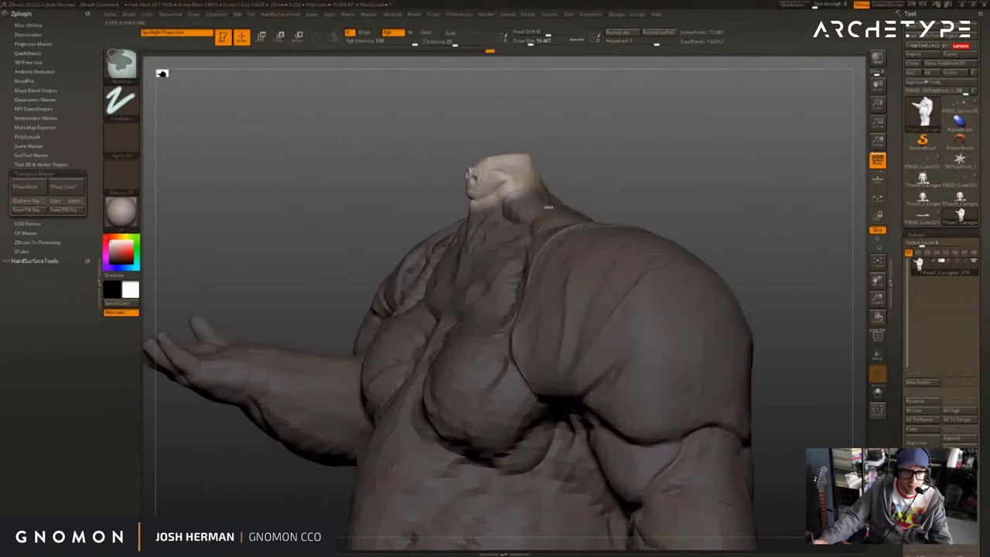
{"action": "left_click", "coordinate": [570, 166], "text": "ctrl"}
{"action": "left_click", "coordinate": [592, 196], "text": "ctrl"}
{"action": "key", "text": "w"}
{"action": "left_click_drag", "start_coordinate": [603, 195], "coordinate": [654, 191]}
{"action": "left_click_drag", "start_coordinate": [568, 141], "coordinate": [701, 159], "text": "alt"}
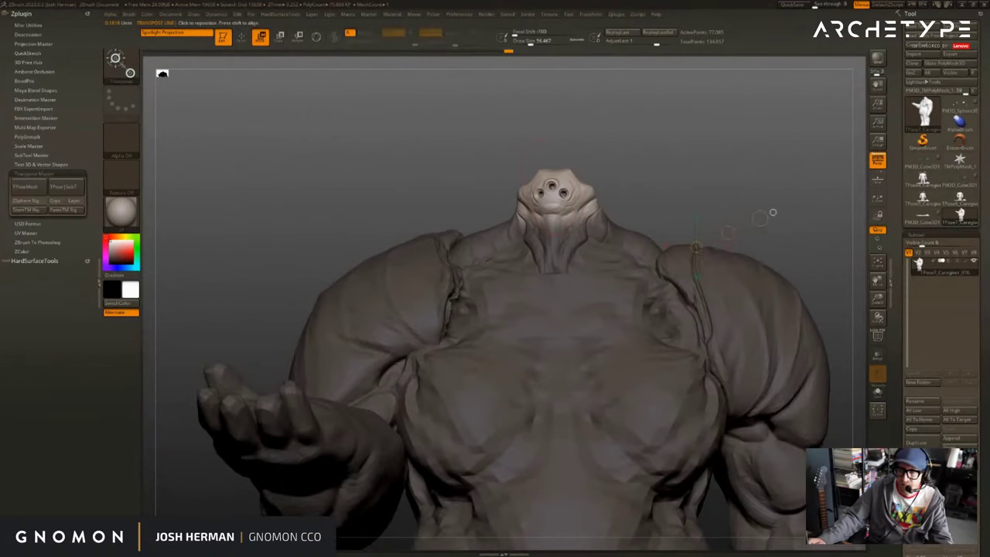
{"action": "left_click", "coordinate": [609, 166], "text": "ctrl"}
{"action": "mouse_move", "coordinate": [776, 214]}
{"action": "left_mouse_down"}
{"action": "mouse_move", "coordinate": [693, 203]}
{"action": "mouse_move", "coordinate": [730, 182]}
{"action": "left_mouse_up"}
{"action": "left_click", "coordinate": [733, 207], "text": "ctrl"}
Rotate the head about its base from the front and side, undoing the last adjustment.
{"action": "key", "text": "r"}
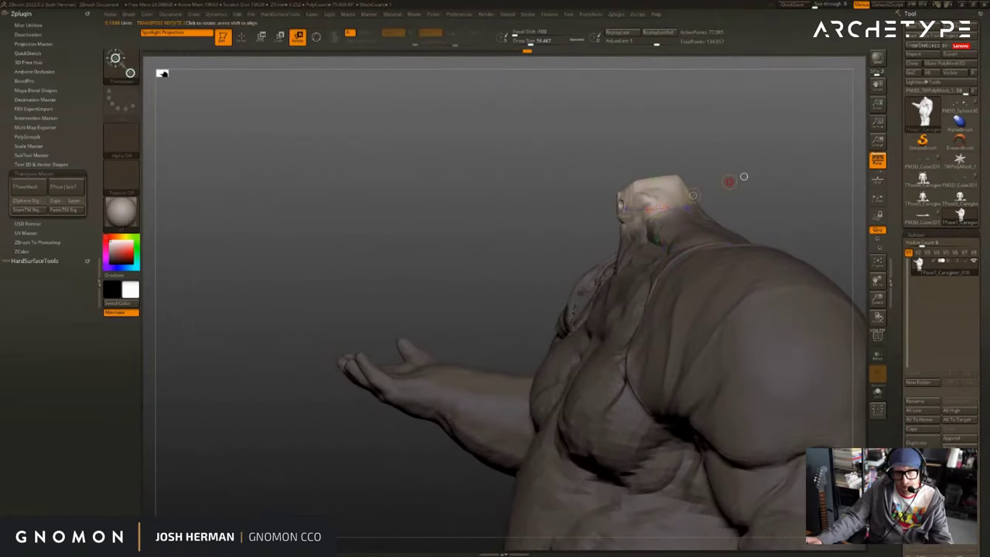
{"action": "right_click_drag", "start_coordinate": [745, 176], "coordinate": [663, 177]}
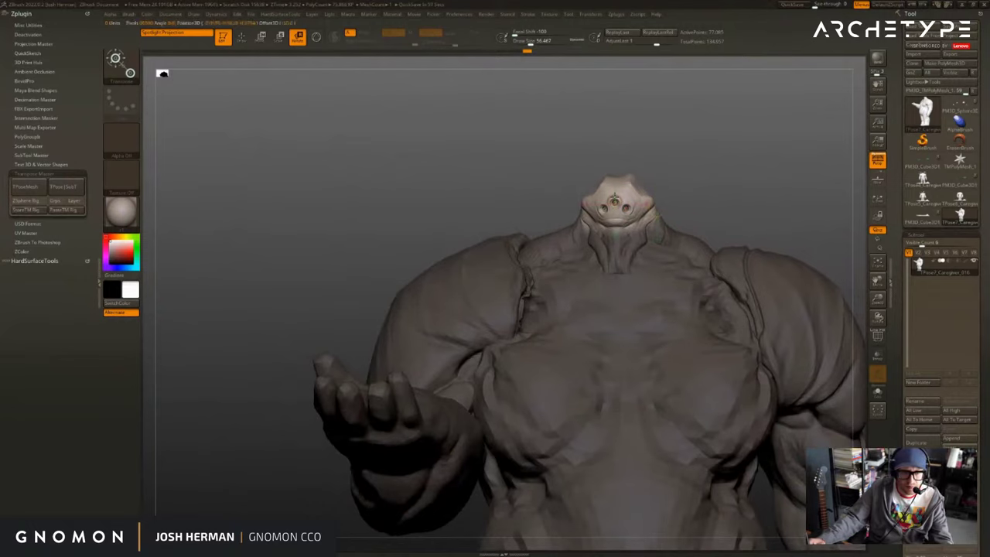
{"action": "left_click_drag", "start_coordinate": [616, 201], "coordinate": [609, 132]}
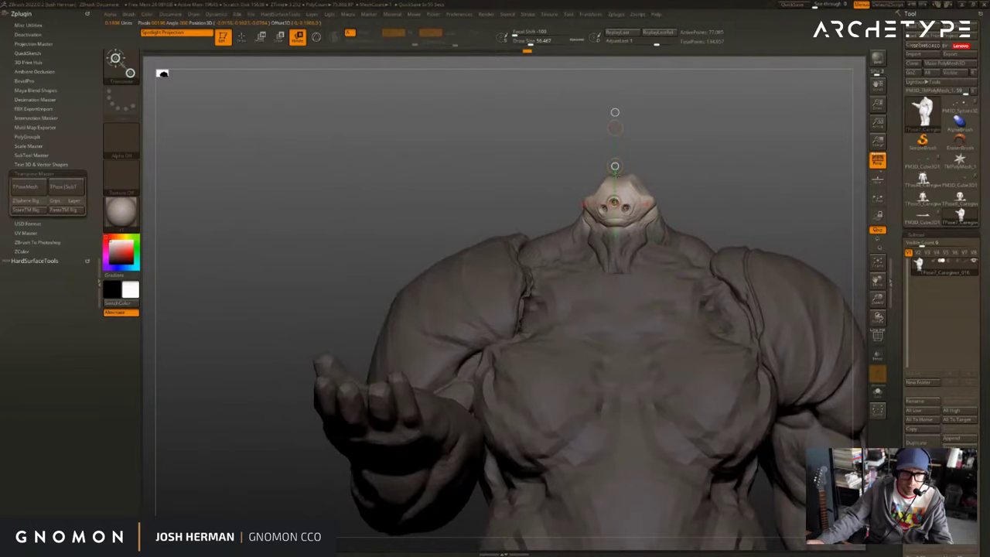
{"action": "left_click_drag", "start_coordinate": [728, 175], "coordinate": [646, 176], "text": "shift"}
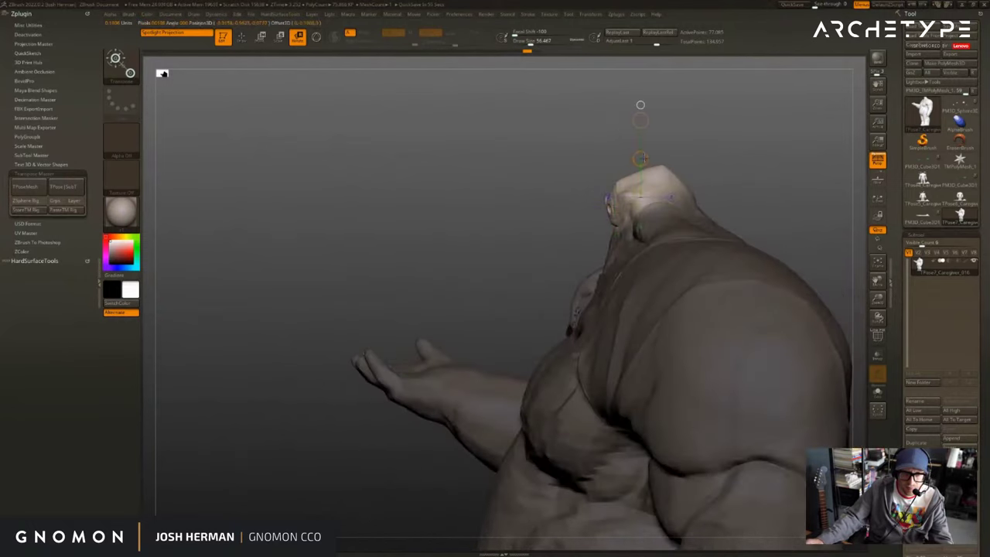
{"action": "mouse_move", "coordinate": [657, 153]}
{"action": "left_mouse_down"}
{"action": "mouse_move", "coordinate": [731, 158]}
{"action": "mouse_move", "coordinate": [670, 133]}
{"action": "mouse_move", "coordinate": [711, 146]}
{"action": "mouse_move", "coordinate": [665, 152]}
{"action": "left_mouse_up"}
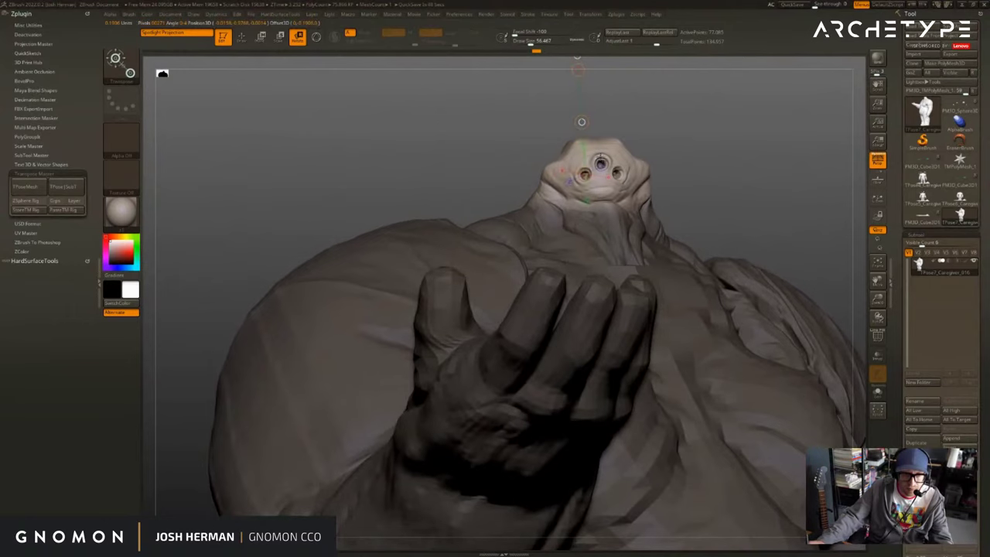
{"action": "left_click_drag", "start_coordinate": [744, 150], "coordinate": [705, 160]}
{"action": "key", "text": "ctrl+z"}
Invert and soften the head mask, refine the rotation between head and neck, and clear the mask.
{"action": "key", "text": "q"}
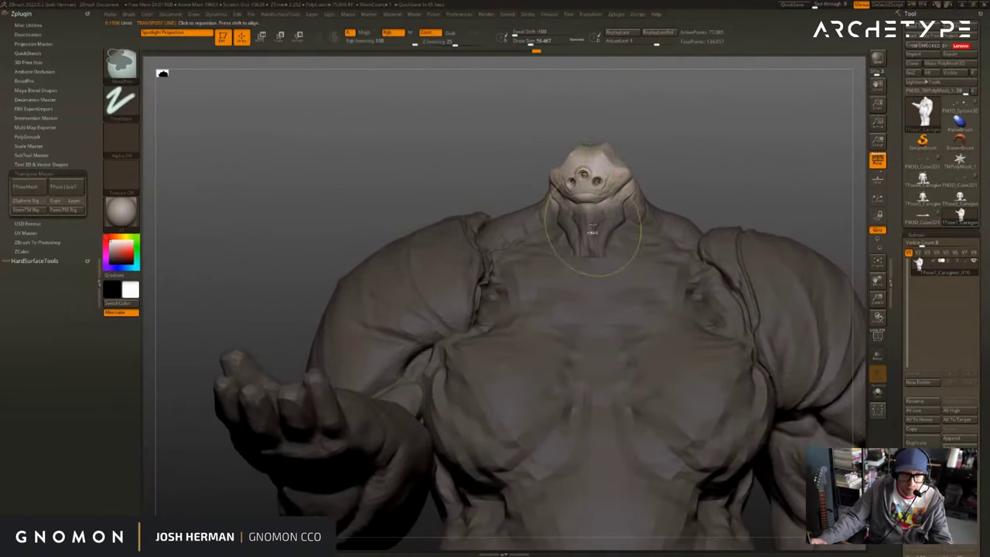
{"action": "key", "text": "ctrl+i"}
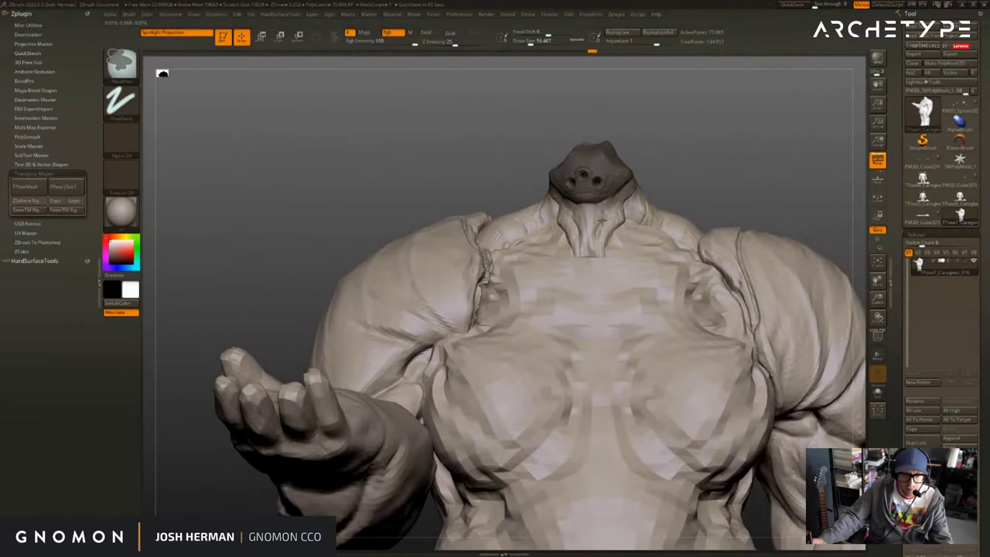
{"action": "left_click", "coordinate": [663, 166], "text": "ctrl"}
{"action": "key", "text": "r"}
{"action": "left_click_drag", "start_coordinate": [586, 132], "coordinate": [594, 154]}
{"action": "key", "text": "q"}
{"action": "mouse_move", "coordinate": [649, 172]}
{"action": "left_mouse_down"}
{"action": "mouse_move", "coordinate": [713, 185]}
{"action": "mouse_move", "coordinate": [717, 209]}
{"action": "mouse_move", "coordinate": [705, 228]}
{"action": "left_mouse_up"}
{"action": "left_click", "coordinate": [673, 177], "text": "ctrl"}
{"action": "left_click_drag", "start_coordinate": [711, 192], "coordinate": [708, 213], "text": "alt"}
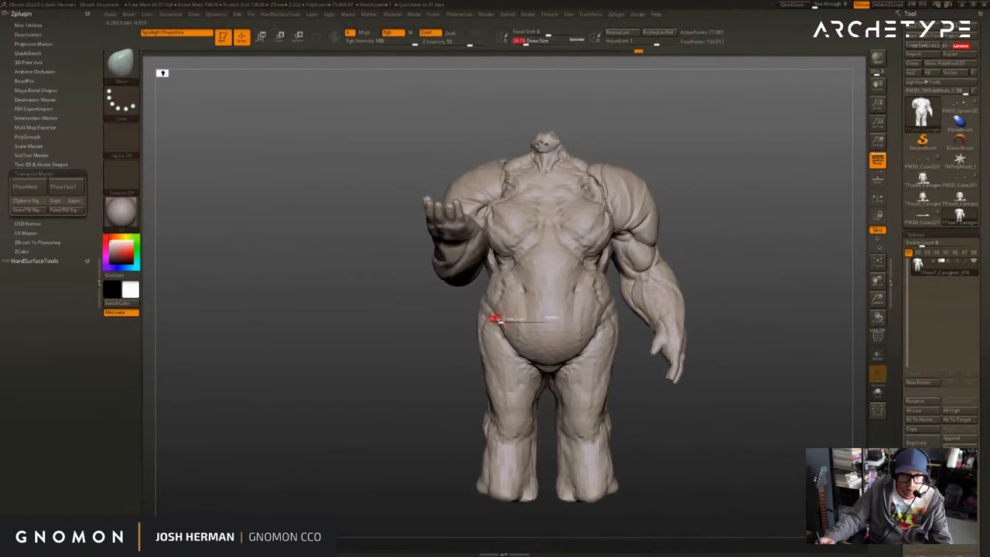
Isolate the creature's right leg from mid-thigh down with a soft inverted mask and swing it outward.
{"action": "left_click_drag", "start_coordinate": [501, 320], "coordinate": [506, 320]}
{"action": "left_click", "coordinate": [493, 423], "text": "ctrl+shift"}
{"action": "left_click", "coordinate": [451, 444], "text": "ctrl+shift"}
{"action": "mouse_move", "coordinate": [444, 516]}
{"action": "left_mouse_down", "text": "ctrl"}
{"action": "mouse_move", "coordinate": [544, 428]}
{"action": "mouse_move", "coordinate": [544, 388]}
{"action": "left_mouse_up", "text": "ctrl"}
{"action": "left_click", "coordinate": [511, 404], "text": "ctrl"}
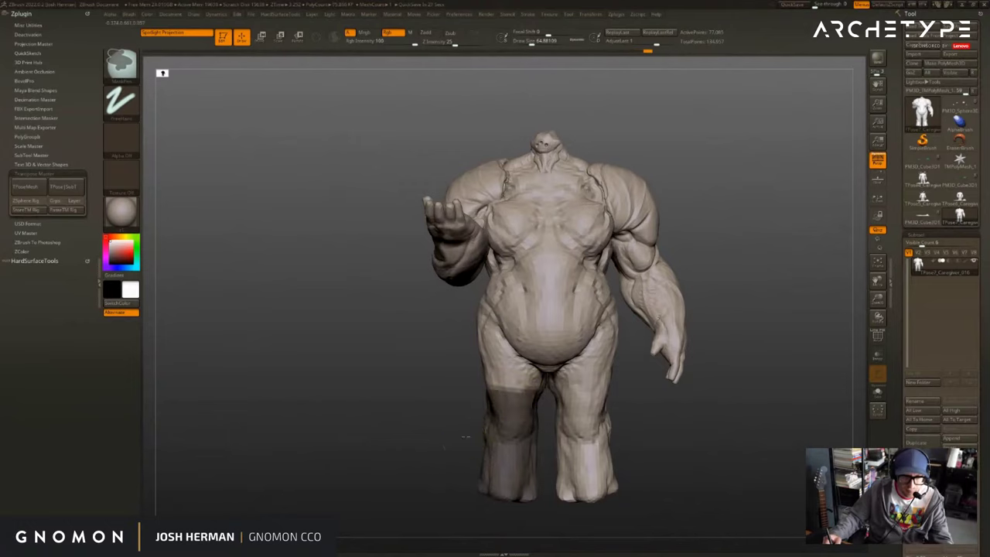
{"action": "key", "text": "ctrl+i"}
{"action": "key", "text": "w"}
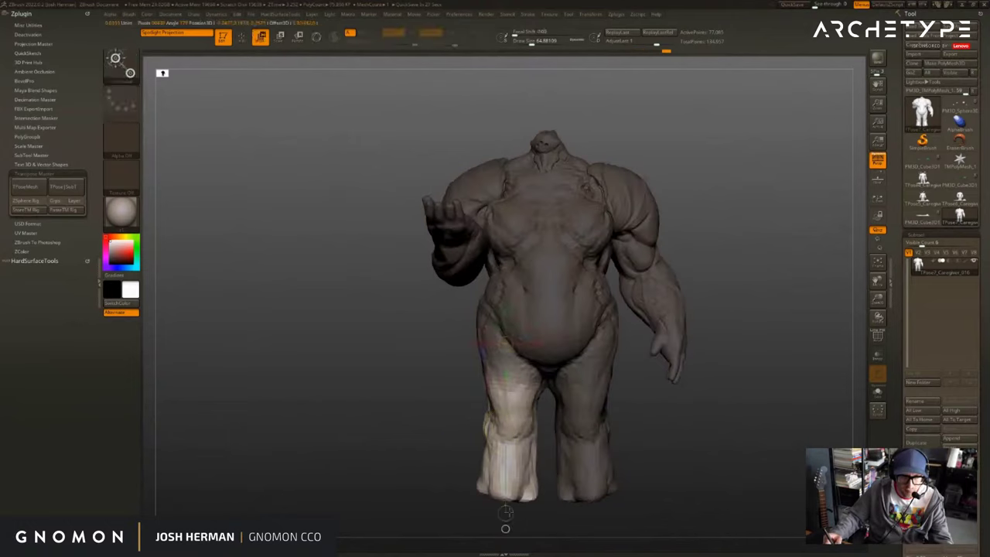
{"action": "left_click_drag", "start_coordinate": [505, 513], "coordinate": [496, 474], "text": "alt"}
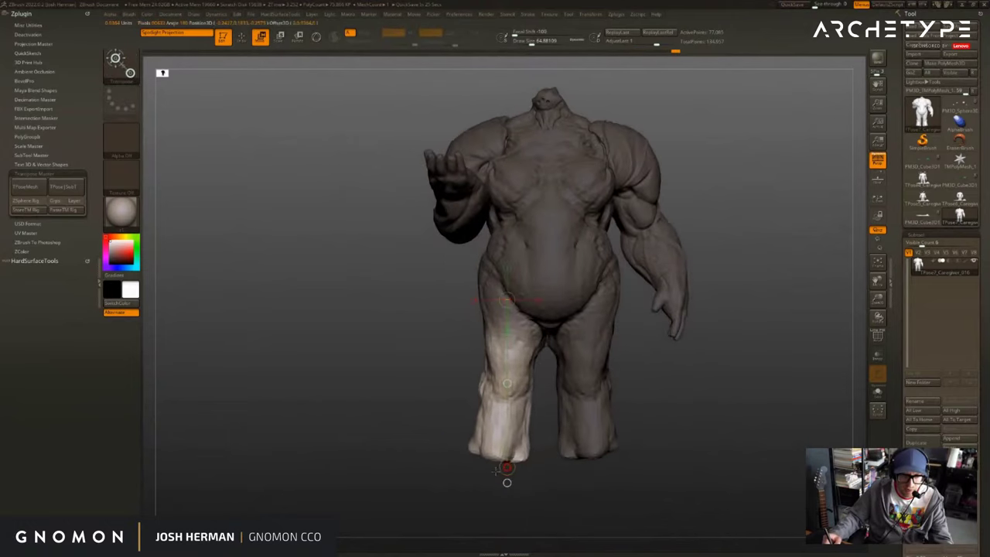
{"action": "left_click_drag", "start_coordinate": [433, 433], "coordinate": [478, 309], "text": "shift"}
Restrict the mask to free only the right lower leg and try rotating it at the knee, undoing the last rotation.
{"action": "key", "text": "r"}
{"action": "mouse_move", "coordinate": [468, 376]}
{"action": "left_mouse_down"}
{"action": "mouse_move", "coordinate": [477, 374]}
{"action": "mouse_move", "coordinate": [467, 398]}
{"action": "left_mouse_up"}
{"action": "left_click", "coordinate": [458, 405], "text": "ctrl"}
{"action": "mouse_move", "coordinate": [465, 280]}
{"action": "left_mouse_down"}
{"action": "mouse_move", "coordinate": [478, 372]}
{"action": "mouse_move", "coordinate": [460, 384]}
{"action": "mouse_move", "coordinate": [459, 370]}
{"action": "left_mouse_up"}
{"action": "key", "text": "ctrl+z"}
{"action": "left_click_drag", "start_coordinate": [608, 360], "coordinate": [503, 362]}
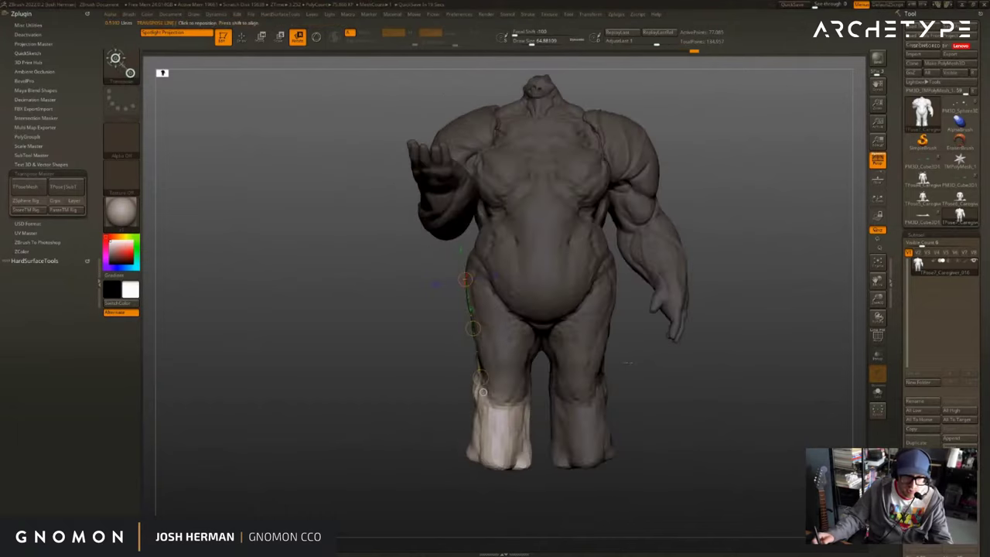
Adjust the creature's left leg under a soft mask, and bring back the floating rocks and ground.
{"action": "left_click_drag", "start_coordinate": [658, 367], "coordinate": [608, 364]}
{"action": "left_click_drag", "start_coordinate": [572, 271], "coordinate": [643, 447], "text": "ctrl"}
{"action": "left_click", "coordinate": [576, 402], "text": "ctrl"}
{"action": "left_click_drag", "start_coordinate": [658, 348], "coordinate": [701, 384]}
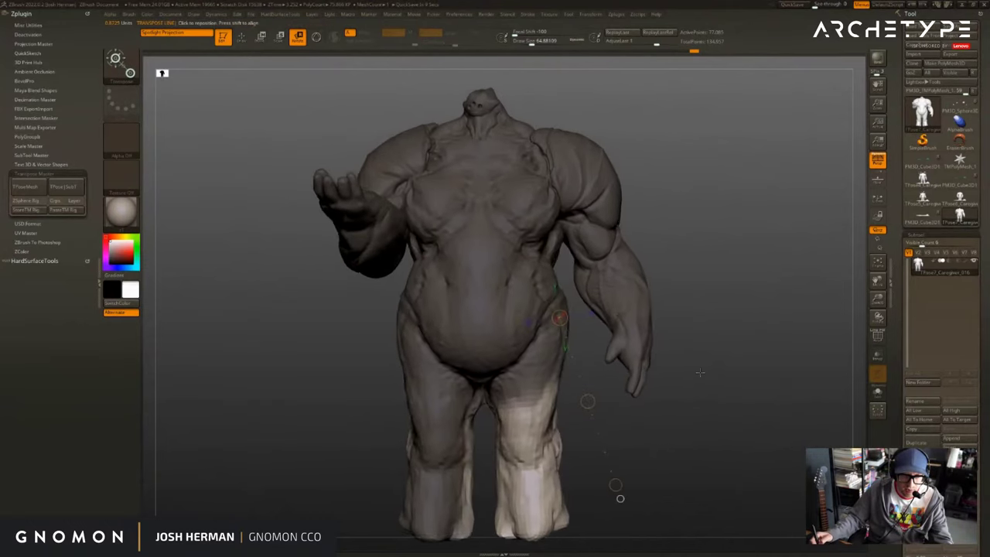
{"action": "mouse_move", "coordinate": [683, 344]}
{"action": "left_mouse_down", "text": "alt"}
{"action": "mouse_move", "coordinate": [701, 316]}
{"action": "mouse_move", "coordinate": [742, 309]}
{"action": "mouse_move", "coordinate": [733, 329]}
{"action": "mouse_move", "coordinate": [761, 316]}
{"action": "left_mouse_up", "text": "alt"}
{"action": "key", "text": "q"}
{"action": "left_click", "coordinate": [747, 328], "text": "ctrl+shift"}
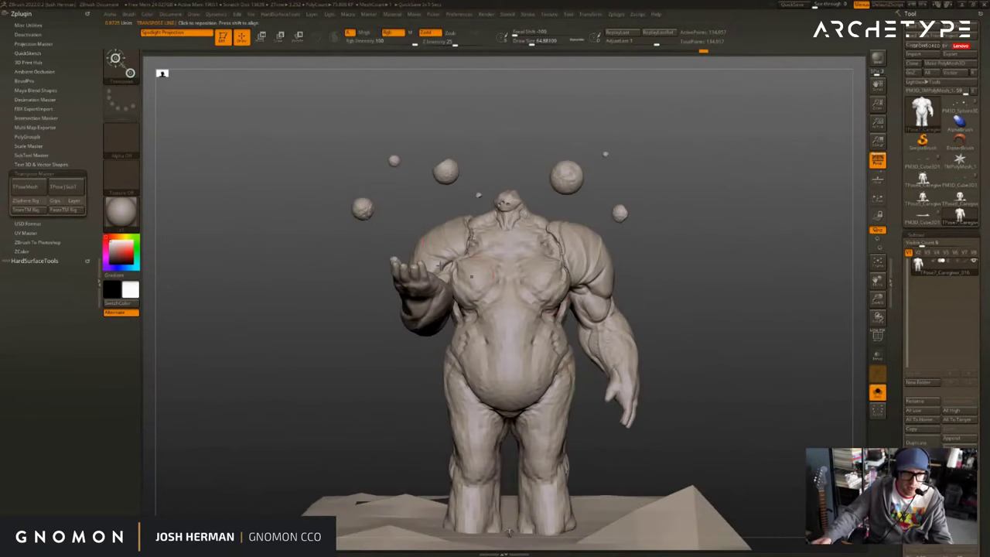
Mask everything except the floating rock above the raised hand and move it forward toward the palm.
{"action": "key", "text": "r"}
{"action": "left_click_drag", "start_coordinate": [365, 206], "coordinate": [806, 261], "text": "ctrl"}
{"action": "key", "text": "w"}
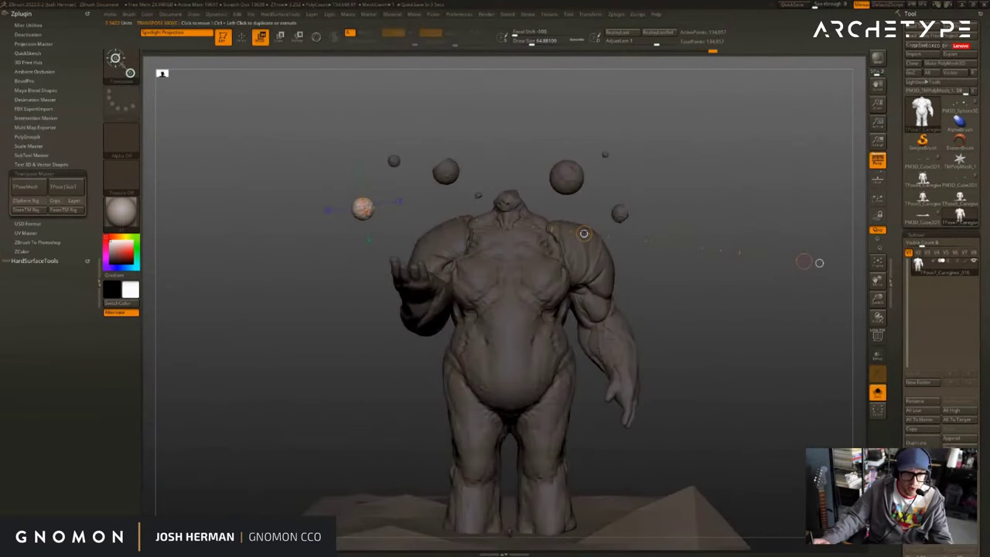
{"action": "left_click_drag", "start_coordinate": [584, 233], "coordinate": [338, 301]}
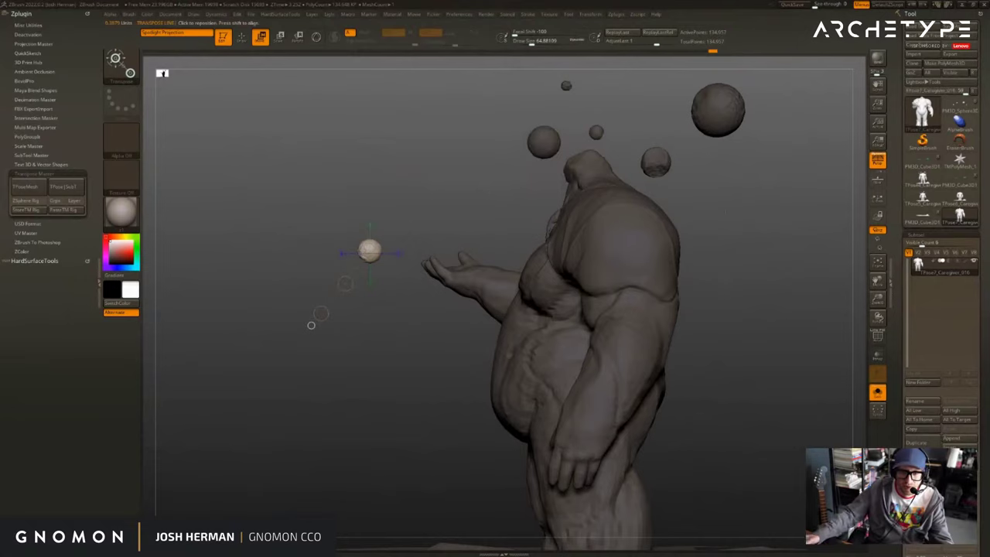
{"action": "left_click_drag", "start_coordinate": [346, 284], "coordinate": [371, 267]}
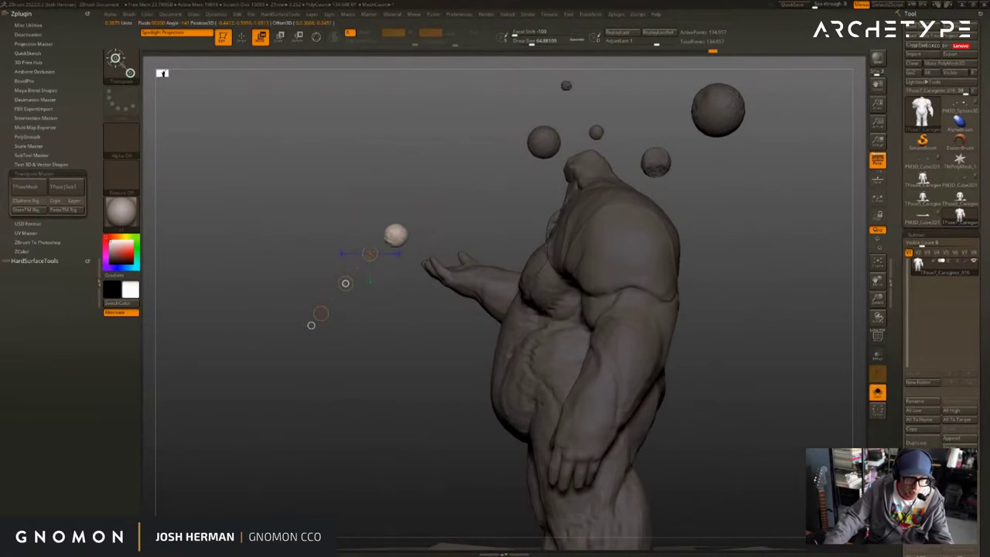
Position the rock so it hovers just above the open palm, aligning it from above and from both sides.
{"action": "left_click_drag", "start_coordinate": [363, 340], "coordinate": [379, 342]}
{"action": "left_click_drag", "start_coordinate": [355, 310], "coordinate": [364, 395], "text": "alt"}
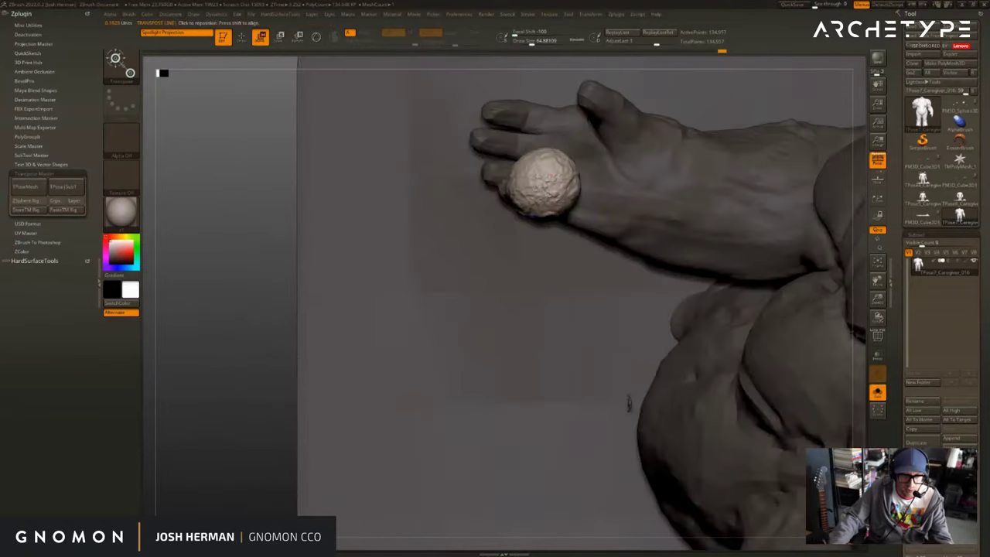
{"action": "left_click_drag", "start_coordinate": [418, 310], "coordinate": [364, 417], "text": "alt"}
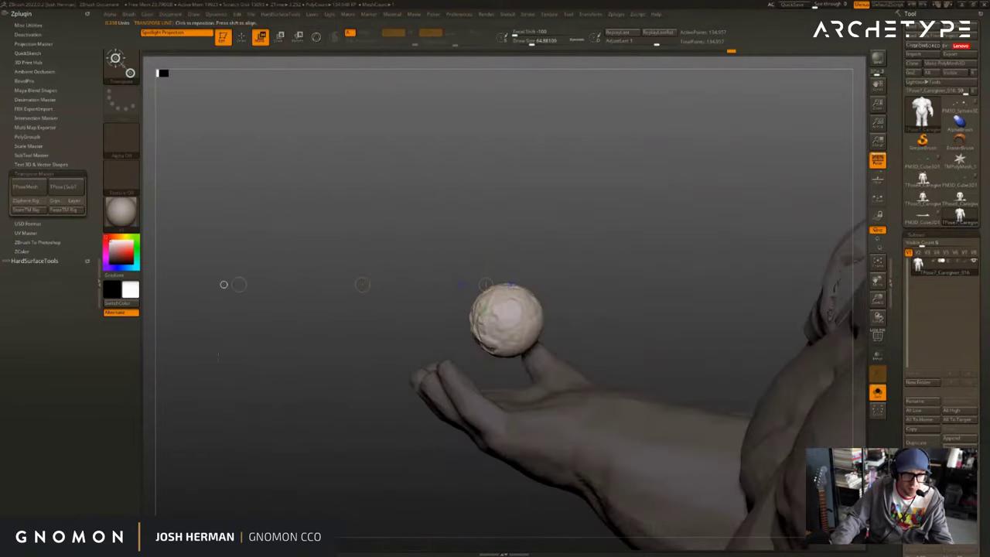
{"action": "left_click_drag", "start_coordinate": [217, 357], "coordinate": [366, 338]}
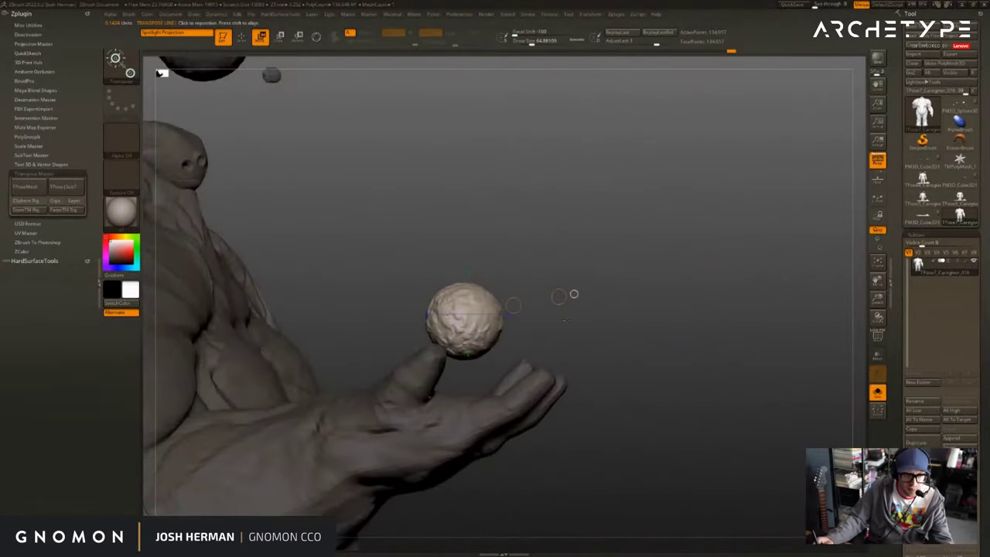
{"action": "left_click_drag", "start_coordinate": [574, 294], "coordinate": [636, 287]}
{"action": "left_click_drag", "start_coordinate": [576, 297], "coordinate": [516, 479]}
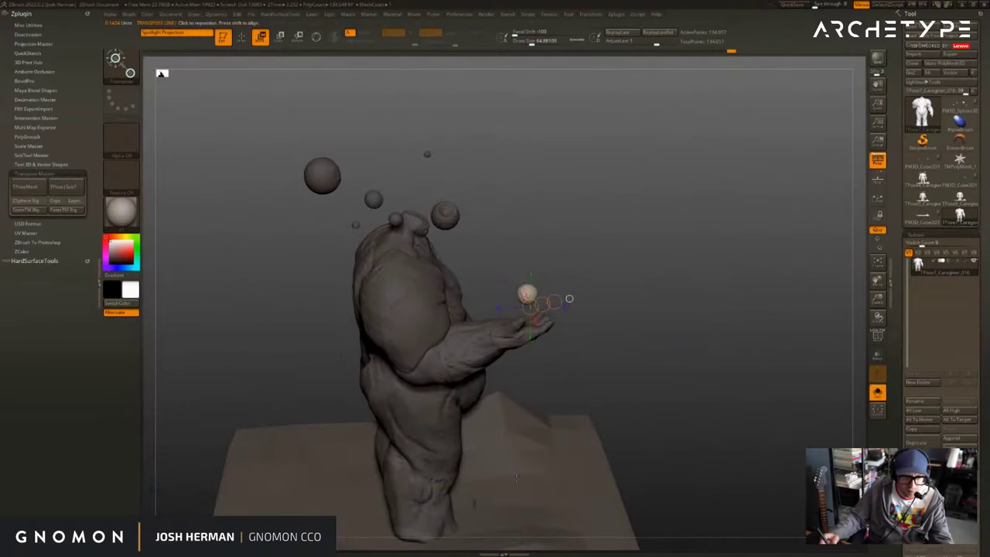
Mask everything except the tiny human figure on the ground and move it up over the creature's raised forearm.
{"action": "left_click_drag", "start_coordinate": [474, 502], "coordinate": [634, 311], "text": "ctrl"}
{"action": "left_click_drag", "start_coordinate": [664, 429], "coordinate": [557, 199]}
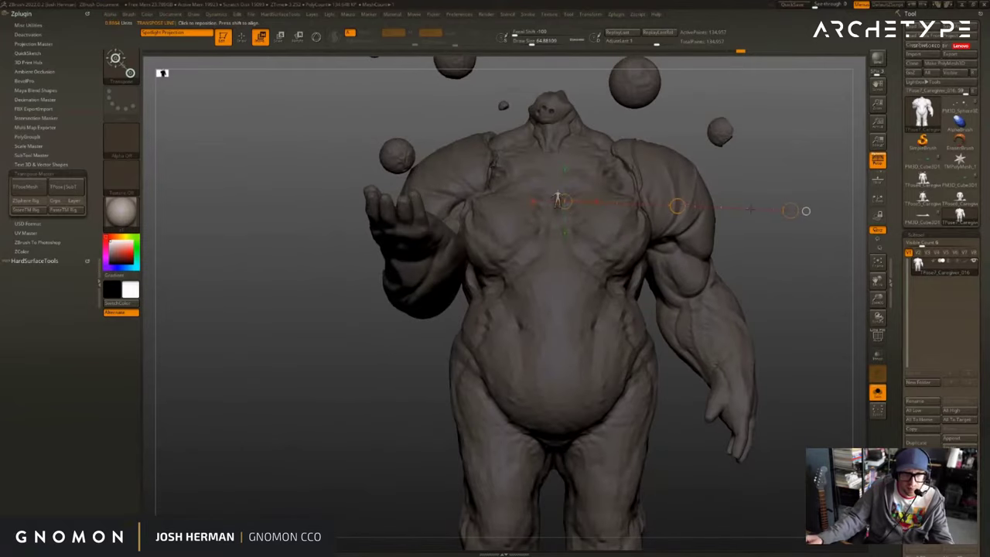
{"action": "left_click_drag", "start_coordinate": [673, 453], "coordinate": [687, 149]}
{"action": "left_click_drag", "start_coordinate": [747, 77], "coordinate": [809, 239]}
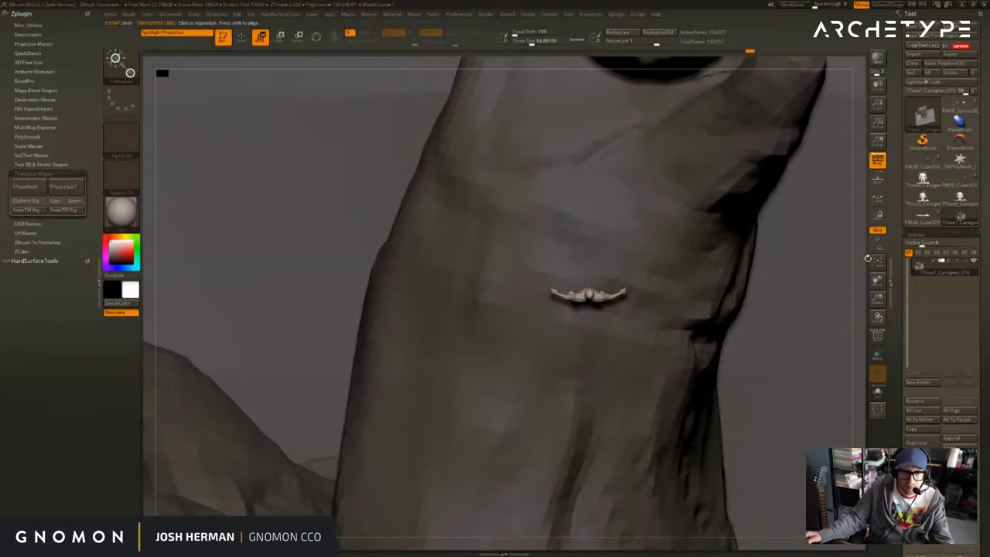
{"action": "left_click_drag", "start_coordinate": [862, 267], "coordinate": [730, 177], "text": "alt"}
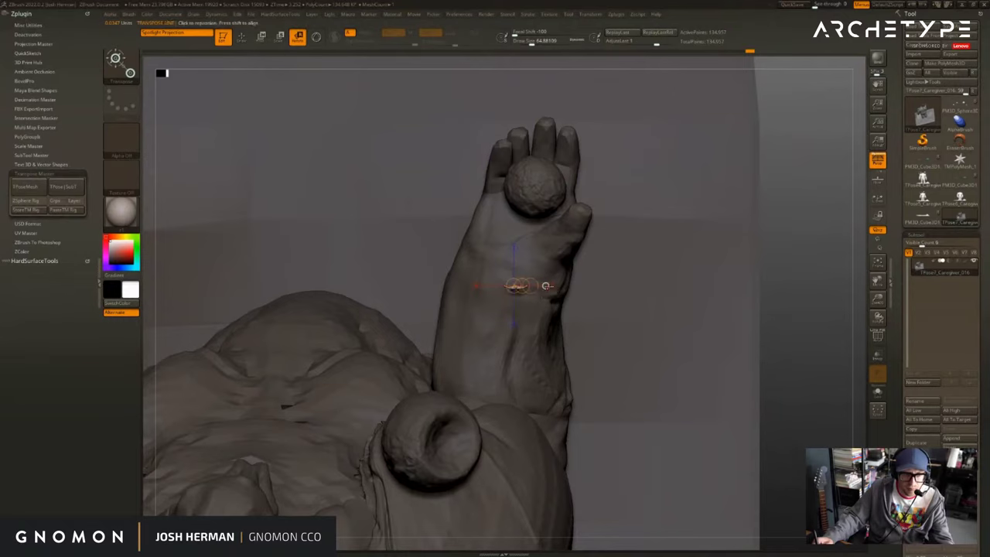
Turn the human figure from above and shift it along the forearm toward the wrist.
{"action": "left_click_drag", "start_coordinate": [515, 255], "coordinate": [556, 286]}
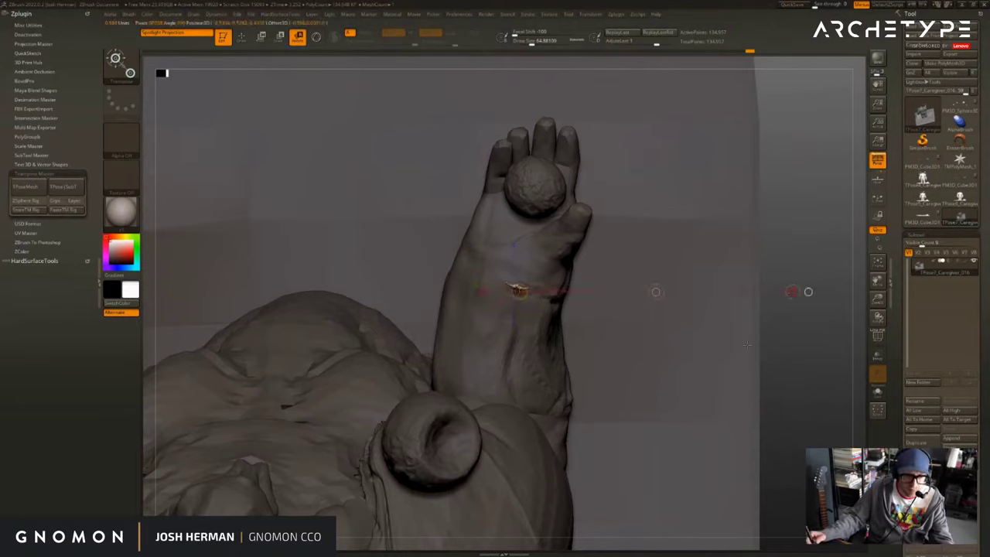
{"action": "key", "text": "w"}
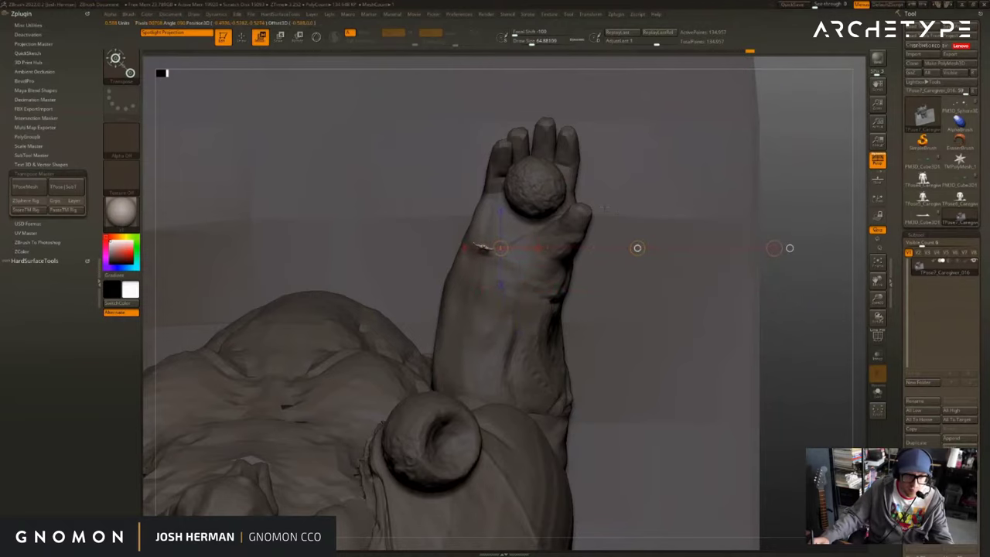
{"action": "left_click_drag", "start_coordinate": [605, 207], "coordinate": [614, 212]}
Lower the human figure so its feet rest on the surface of the creature's raised hand.
{"action": "right_click_drag", "start_coordinate": [615, 309], "coordinate": [759, 319]}
{"action": "right_click_drag", "start_coordinate": [666, 232], "coordinate": [665, 410], "text": "ctrl"}
{"action": "right_click_drag", "start_coordinate": [542, 246], "coordinate": [587, 245]}
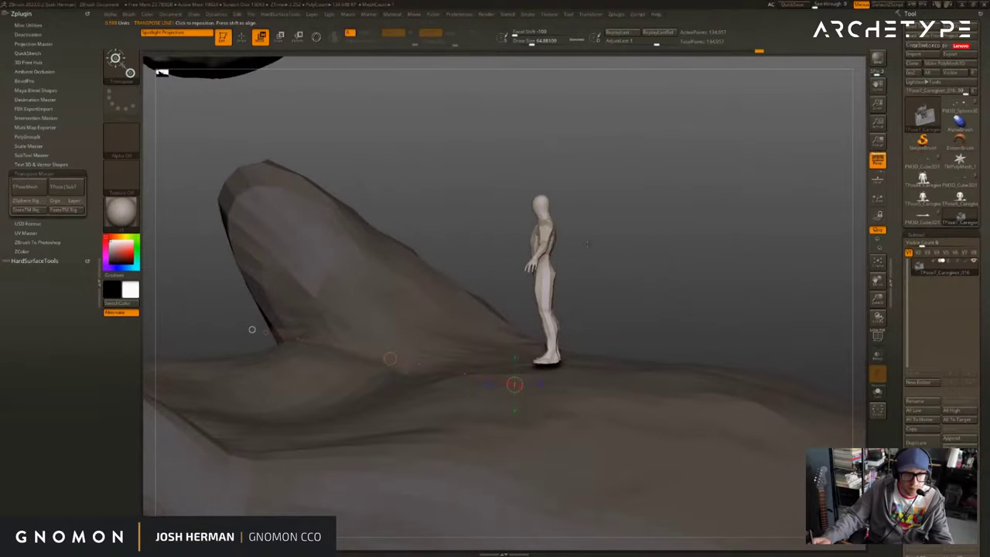
{"action": "right_click_drag", "start_coordinate": [510, 367], "coordinate": [533, 361], "text": "alt"}
{"action": "left_click_drag", "start_coordinate": [572, 303], "coordinate": [567, 144]}
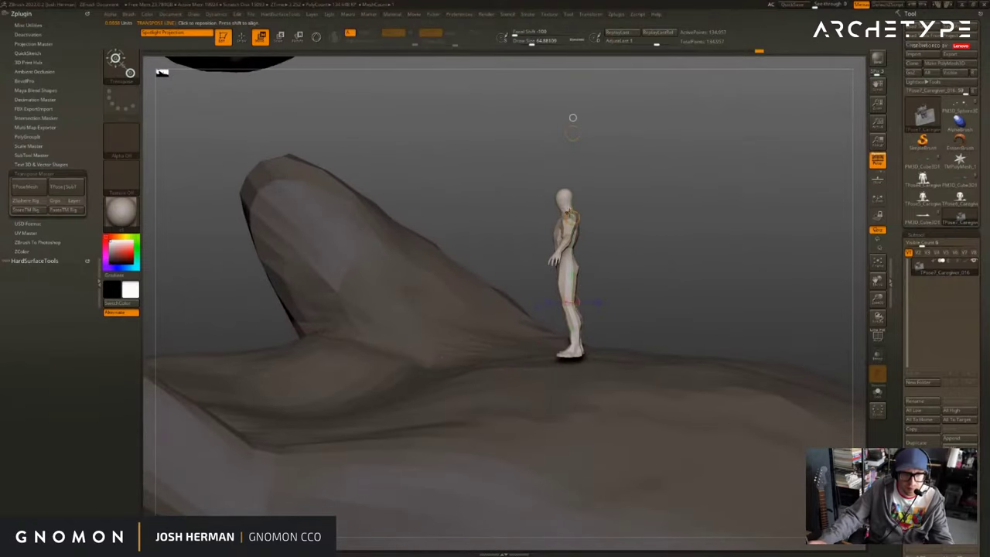
{"action": "mouse_move", "coordinate": [571, 219]}
{"action": "left_mouse_down"}
{"action": "mouse_move", "coordinate": [570, 241]}
{"action": "mouse_move", "coordinate": [577, 235]}
{"action": "left_mouse_up"}
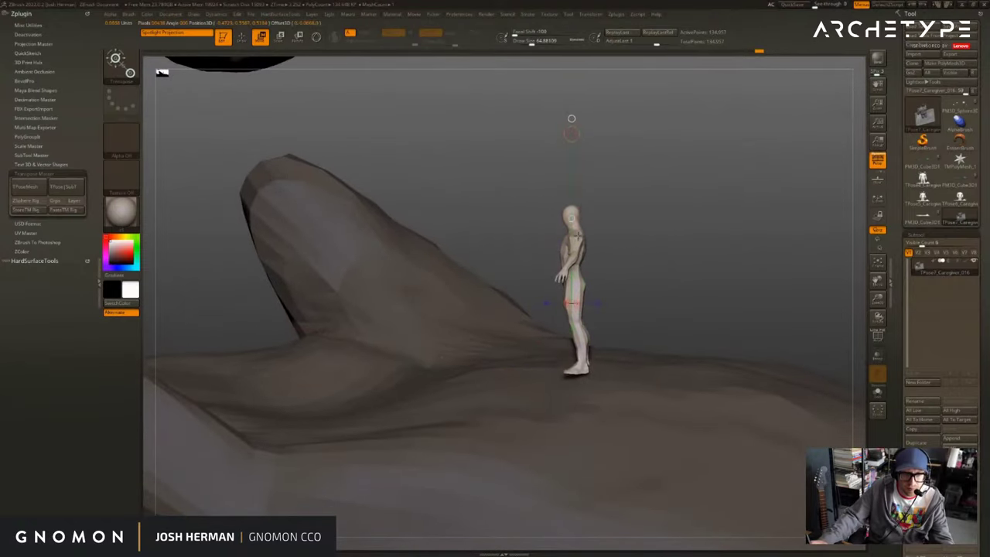
Mask everything except the tiny human figure's head and tilt the head slightly back at the neck.
{"action": "right_click_drag", "start_coordinate": [585, 229], "coordinate": [586, 220]}
{"action": "mouse_move", "coordinate": [593, 223]}
{"action": "left_mouse_down", "text": "ctrl"}
{"action": "mouse_move", "coordinate": [601, 231]}
{"action": "mouse_move", "coordinate": [586, 236]}
{"action": "left_mouse_up", "text": "ctrl"}
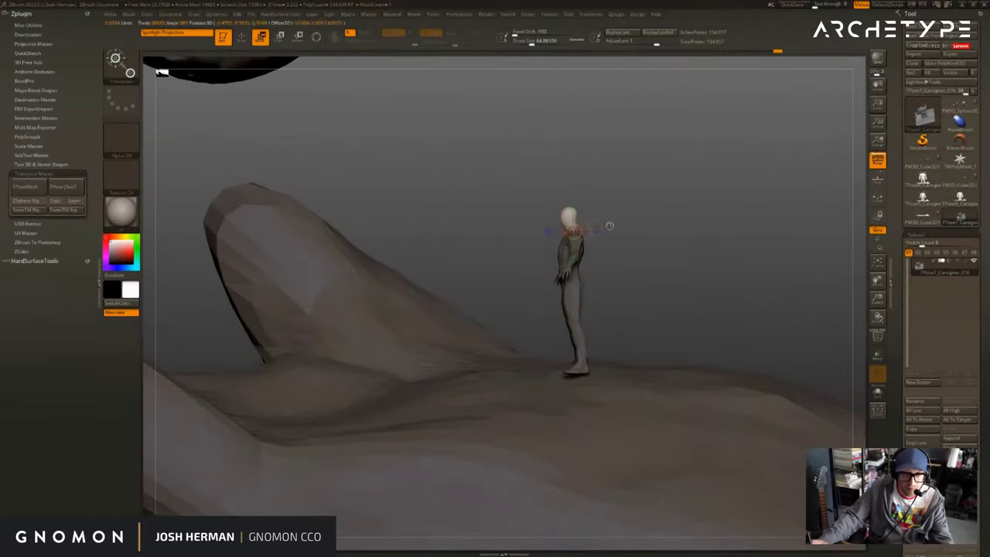
{"action": "key", "text": "r"}
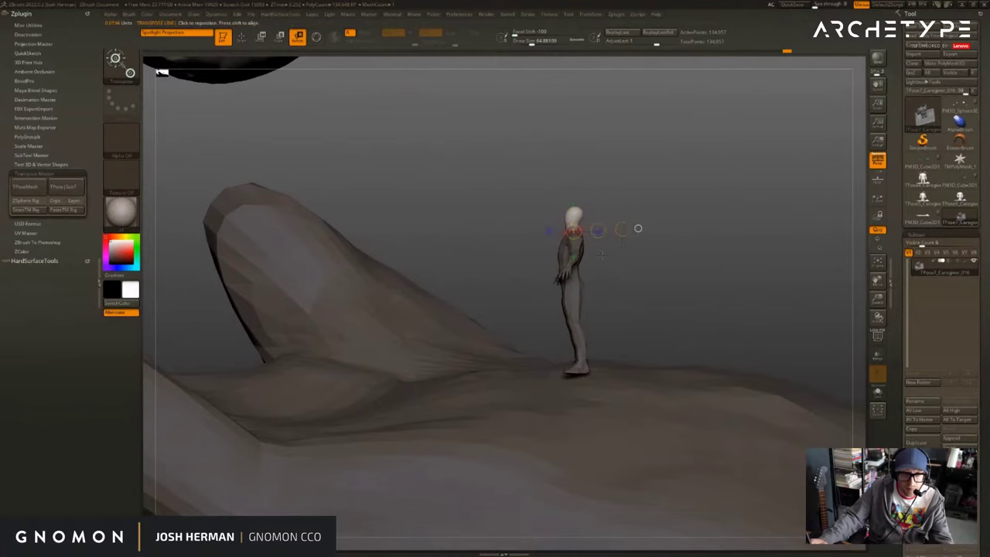
Isolate one of the human figure's legs with a mask and bend its lower leg backward at the knee.
{"action": "right_click_drag", "start_coordinate": [602, 255], "coordinate": [643, 308]}
{"action": "left_click_drag", "start_coordinate": [642, 308], "coordinate": [657, 318], "text": "ctrl"}
{"action": "left_click_drag", "start_coordinate": [581, 305], "coordinate": [586, 334], "text": "ctrl"}
{"action": "mouse_move", "coordinate": [631, 322]}
{"action": "right_mouse_down", "text": "ctrl"}
{"action": "mouse_move", "coordinate": [641, 349]}
{"action": "mouse_move", "coordinate": [627, 308]}
{"action": "right_mouse_up", "text": "ctrl"}
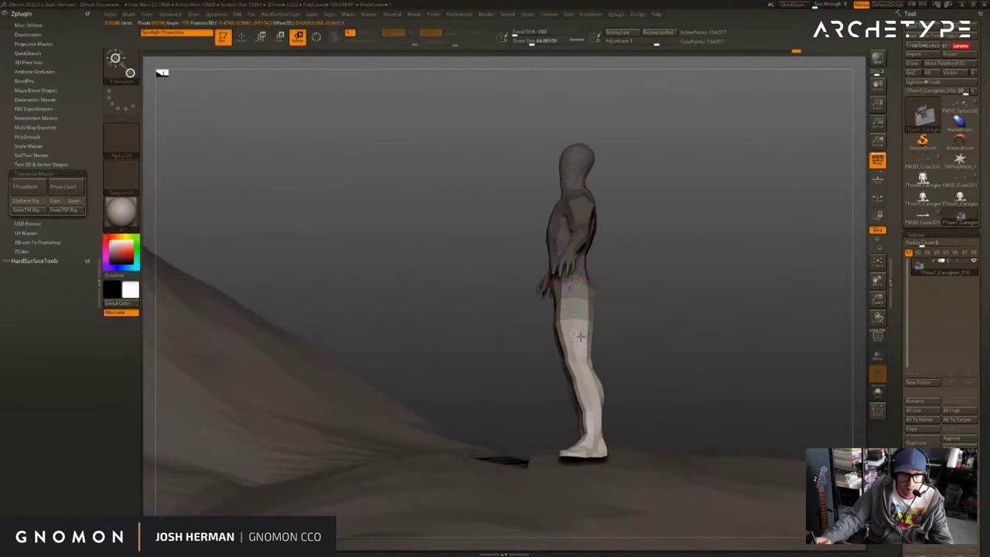
{"action": "right_click_drag", "start_coordinate": [624, 345], "coordinate": [622, 311]}
{"action": "left_click_drag", "start_coordinate": [578, 363], "coordinate": [578, 382]}
{"action": "left_click_drag", "start_coordinate": [611, 292], "coordinate": [639, 295]}
{"action": "left_click_drag", "start_coordinate": [639, 295], "coordinate": [577, 321]}
{"action": "key", "text": "ctrl+z"}
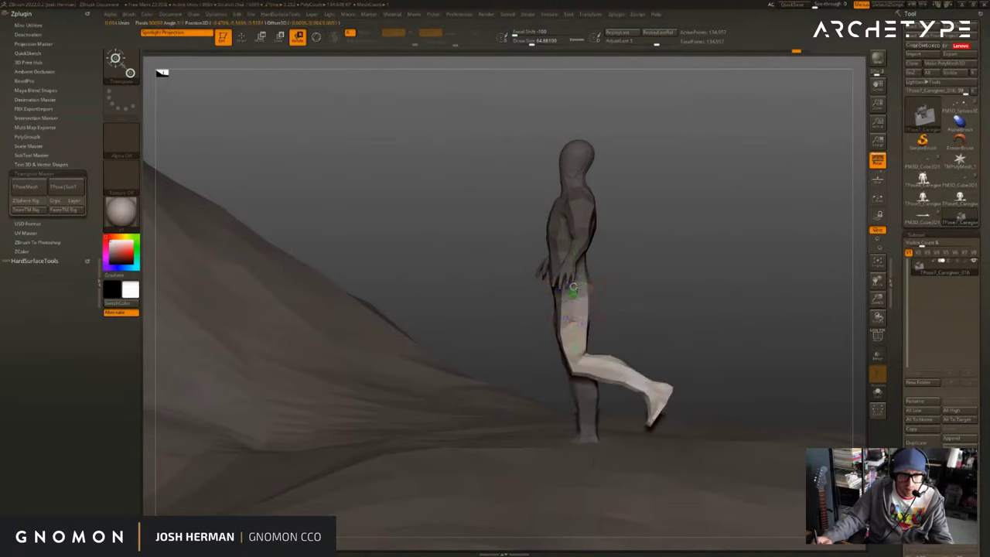
{"action": "left_click_drag", "start_coordinate": [630, 292], "coordinate": [588, 307]}
{"action": "key", "text": "ctrl+z"}
{"action": "left_click_drag", "start_coordinate": [618, 277], "coordinate": [679, 277]}
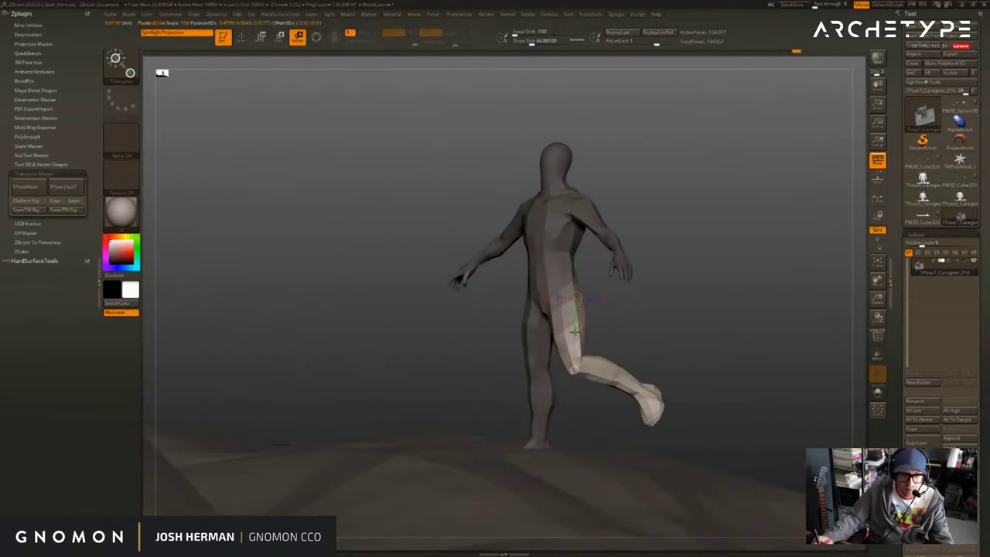
{"action": "key", "text": "ctrl+z"}
{"action": "key", "text": "q"}
{"action": "key", "text": "ctrl+shift+z"}
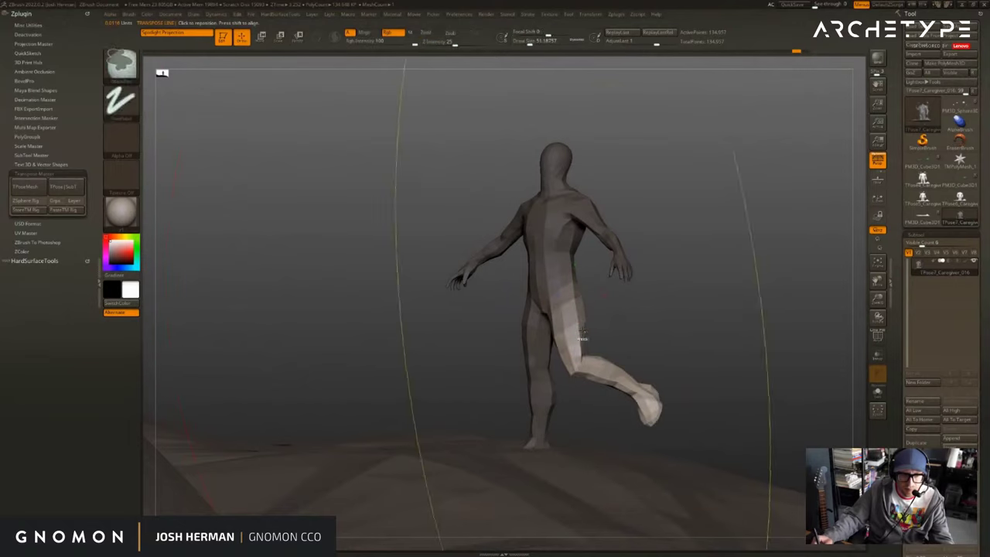
Swing the human figure's bent leg forward from the hip so it takes a step with the knee raised.
{"action": "key", "text": "w"}
{"action": "key", "text": "s"}
{"action": "left_click_drag", "start_coordinate": [577, 330], "coordinate": [559, 329]}
{"action": "key", "text": "q"}
{"action": "key", "text": "w"}
{"action": "left_click_drag", "start_coordinate": [574, 297], "coordinate": [574, 370]}
{"action": "left_click_drag", "start_coordinate": [633, 309], "coordinate": [643, 308]}
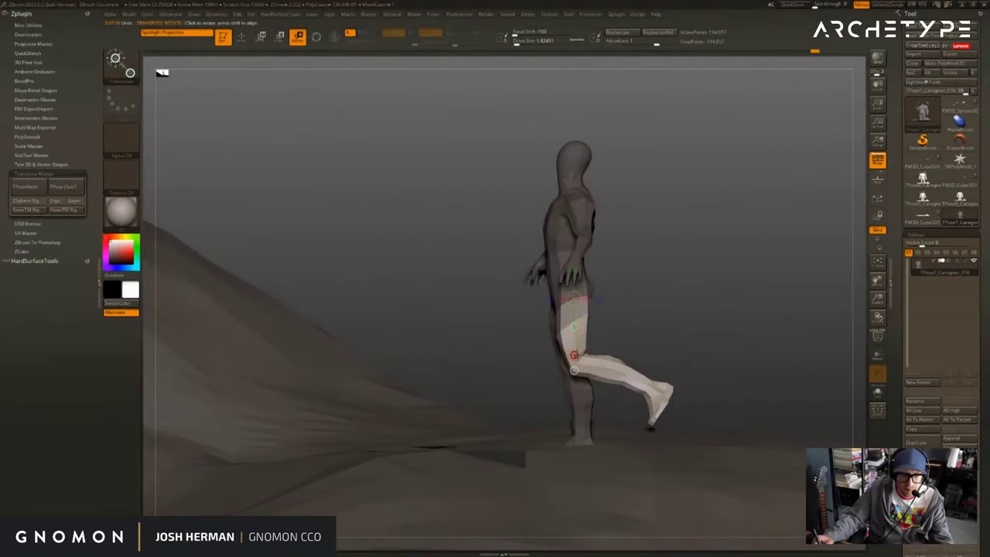
{"action": "mouse_move", "coordinate": [574, 355]}
{"action": "left_mouse_down"}
{"action": "mouse_move", "coordinate": [517, 301]}
{"action": "mouse_move", "coordinate": [522, 323]}
{"action": "left_mouse_up"}
{"action": "key", "text": "q"}
{"action": "left_click_drag", "start_coordinate": [617, 297], "coordinate": [614, 305]}
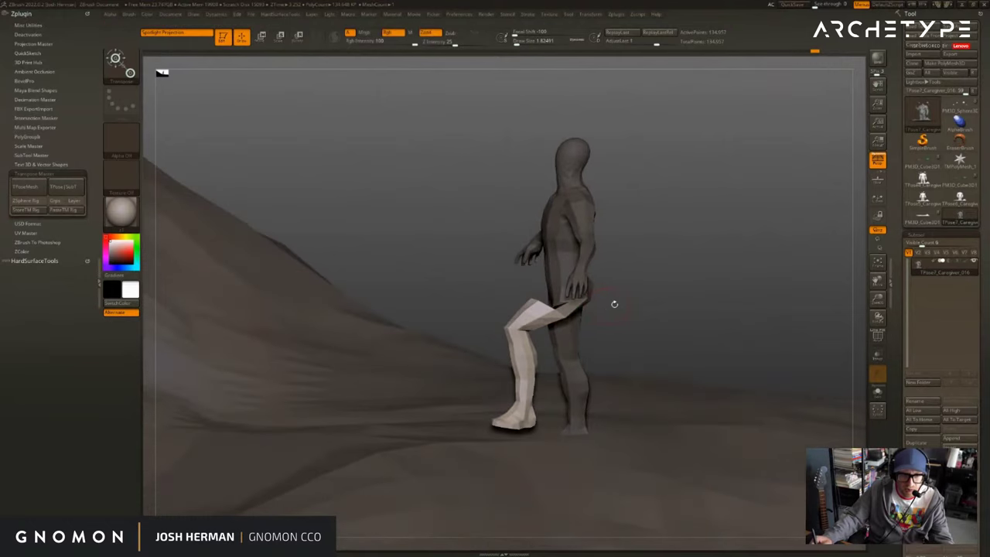
Invert the mask to protect the stepping leg and reshape the figure's pelvis where the raised thigh joins it.
{"action": "left_click", "coordinate": [604, 307], "text": "ctrl"}
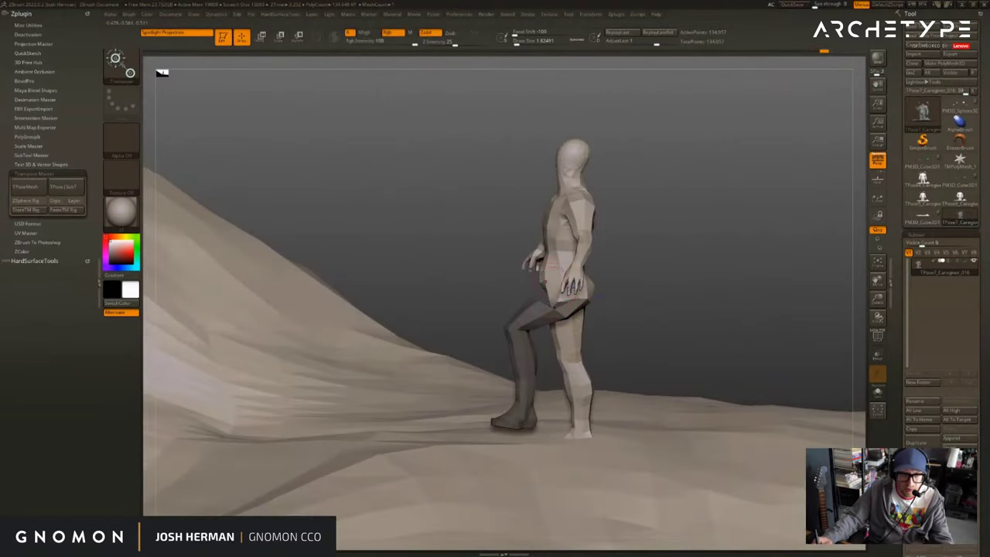
{"action": "left_click_drag", "start_coordinate": [553, 265], "coordinate": [613, 301]}
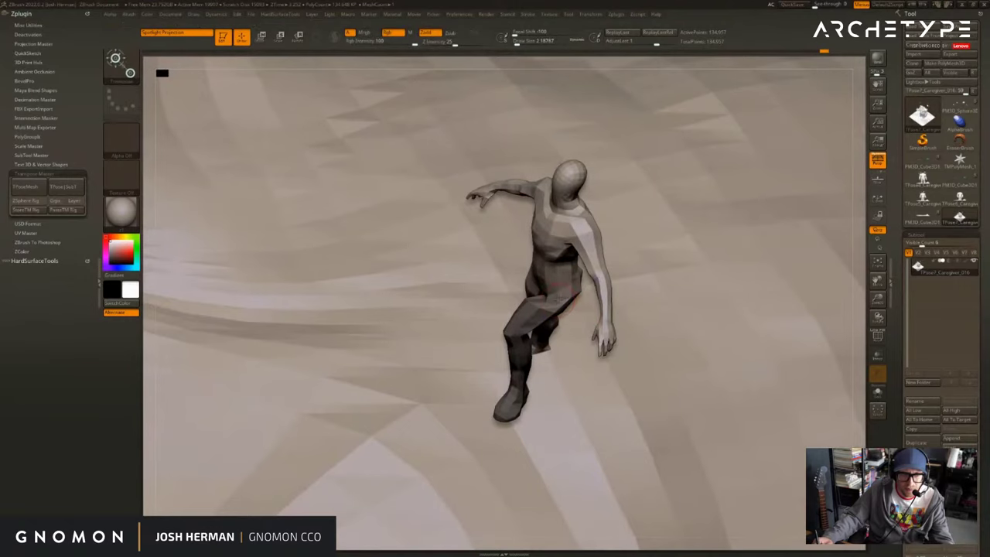
{"action": "key", "text": "w"}
{"action": "key", "text": "q"}
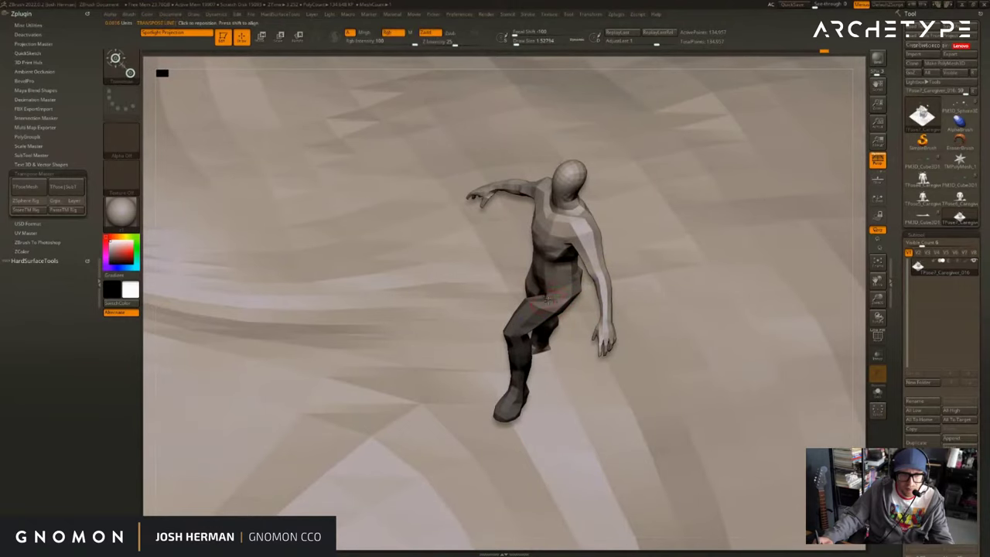
{"action": "left_click", "coordinate": [556, 288], "text": "ctrl"}
{"action": "key", "text": "w"}
{"action": "mouse_move", "coordinate": [860, 346]}
{"action": "left_mouse_down"}
{"action": "mouse_move", "coordinate": [857, 305]}
{"action": "mouse_move", "coordinate": [828, 296]}
{"action": "left_mouse_up"}
{"action": "key", "text": "q"}
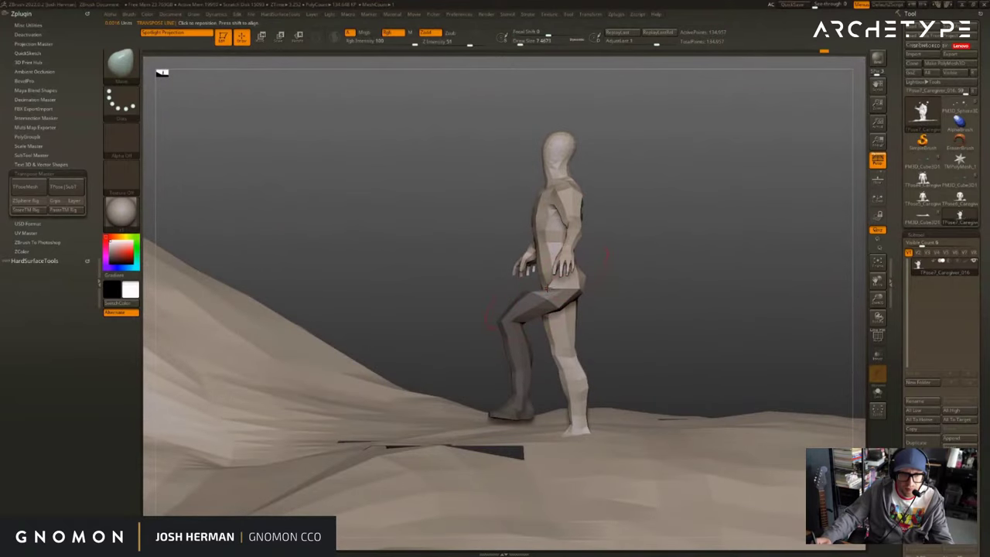
{"action": "left_click_drag", "start_coordinate": [547, 287], "coordinate": [541, 272]}
{"action": "left_click_drag", "start_coordinate": [633, 277], "coordinate": [582, 285]}
Isolate the figure's rear leg below the knee and bend it backward into a walking stride.
{"action": "left_click_drag", "start_coordinate": [599, 334], "coordinate": [570, 372]}
{"action": "key", "text": "r"}
{"action": "left_click", "coordinate": [574, 381], "text": "ctrl"}
{"action": "left_click_drag", "start_coordinate": [565, 303], "coordinate": [565, 315]}
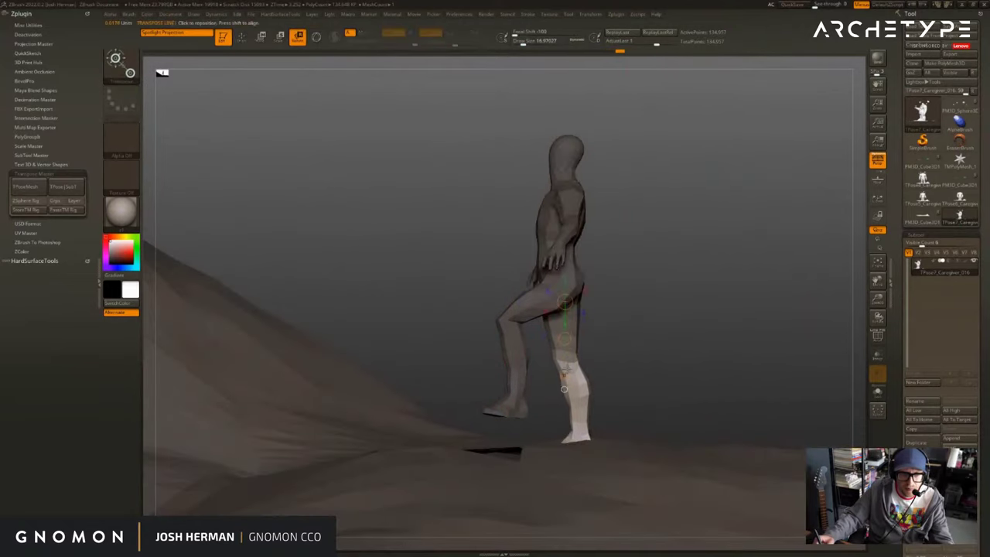
{"action": "left_click_drag", "start_coordinate": [565, 377], "coordinate": [573, 376]}
{"action": "key", "text": "ctrl+z"}
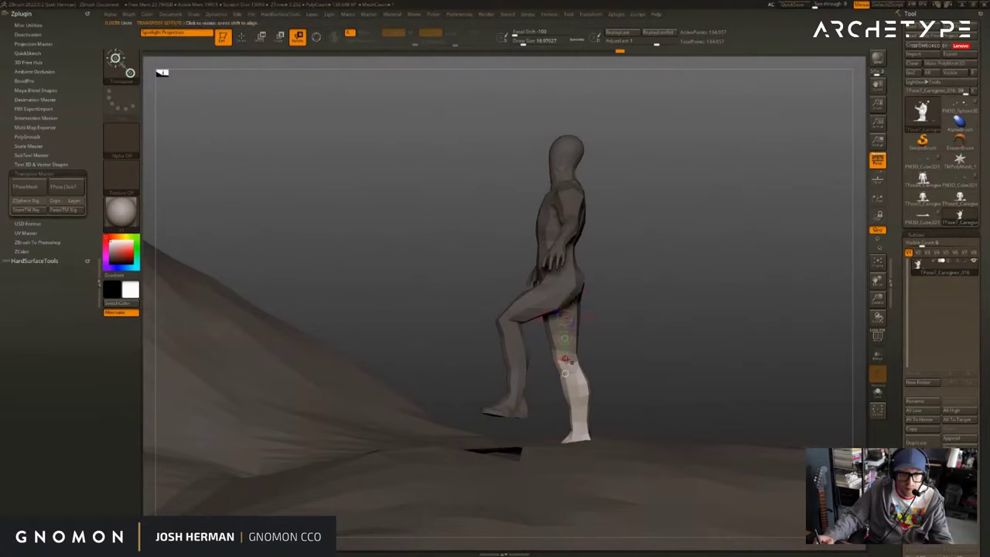
{"action": "left_click_drag", "start_coordinate": [570, 362], "coordinate": [667, 339]}
Isolate the whole walking figure and lower it onto the surface of the creature's hand.
{"action": "left_click_drag", "start_coordinate": [566, 285], "coordinate": [686, 524], "text": "ctrl"}
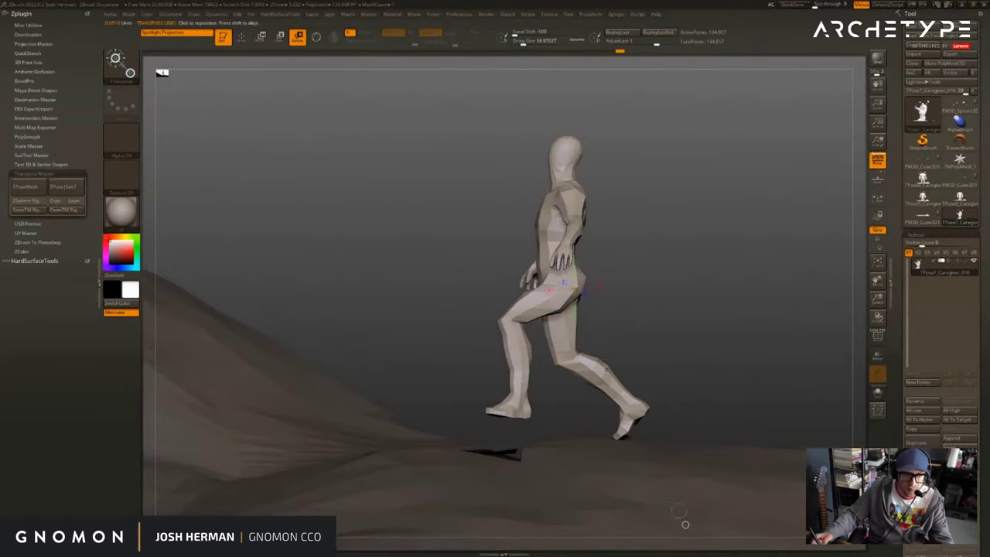
{"action": "key", "text": "w"}
{"action": "mouse_move", "coordinate": [685, 524]}
{"action": "right_mouse_down"}
{"action": "mouse_move", "coordinate": [643, 192]}
{"action": "mouse_move", "coordinate": [624, 177]}
{"action": "mouse_move", "coordinate": [681, 526]}
{"action": "right_mouse_up"}
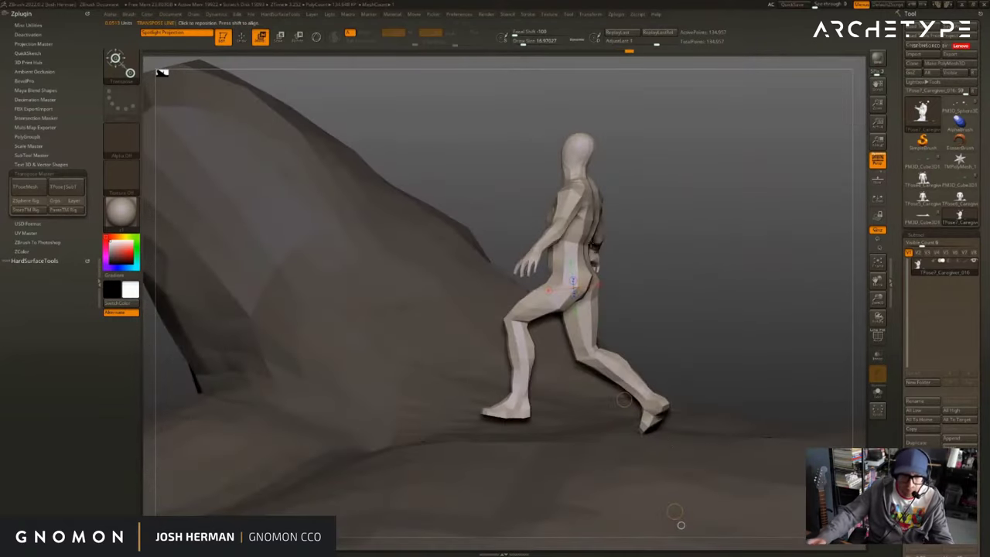
{"action": "left_click_drag", "start_coordinate": [583, 234], "coordinate": [586, 249]}
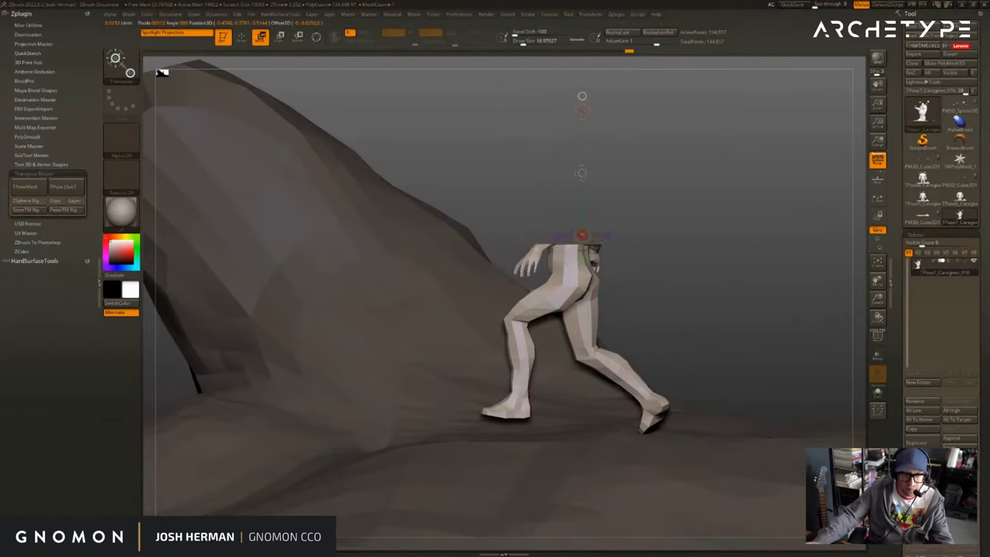
{"action": "key", "text": "ctrl+z"}
{"action": "left_click_drag", "start_coordinate": [586, 172], "coordinate": [698, 211]}
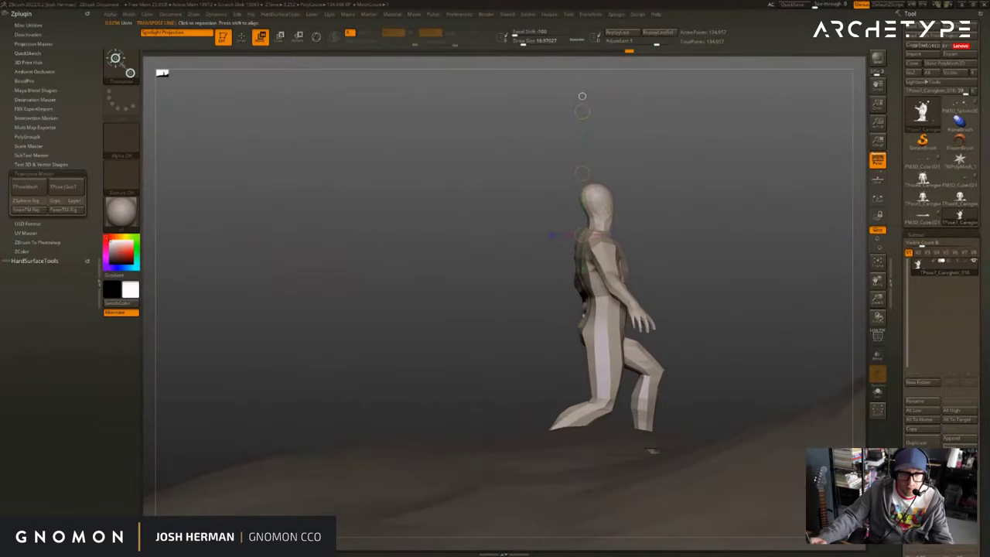
Isolate the human figure's arms from the body and try rotating them at the shoulder.
{"action": "left_click_drag", "start_coordinate": [605, 249], "coordinate": [613, 276], "text": "ctrl"}
{"action": "left_click_drag", "start_coordinate": [685, 221], "coordinate": [580, 226]}
{"action": "mouse_move", "coordinate": [647, 237]}
{"action": "left_mouse_down"}
{"action": "mouse_move", "coordinate": [694, 238]}
{"action": "mouse_move", "coordinate": [694, 272]}
{"action": "mouse_move", "coordinate": [659, 275]}
{"action": "mouse_move", "coordinate": [675, 276]}
{"action": "mouse_move", "coordinate": [695, 152]}
{"action": "mouse_move", "coordinate": [719, 222]}
{"action": "mouse_move", "coordinate": [686, 283]}
{"action": "mouse_move", "coordinate": [702, 270]}
{"action": "mouse_move", "coordinate": [681, 173]}
{"action": "mouse_move", "coordinate": [685, 210]}
{"action": "mouse_move", "coordinate": [660, 223]}
{"action": "mouse_move", "coordinate": [677, 228]}
{"action": "mouse_move", "coordinate": [681, 168]}
{"action": "mouse_move", "coordinate": [665, 252]}
{"action": "left_mouse_up"}
{"action": "left_click", "coordinate": [675, 275], "text": "ctrl"}
{"action": "key", "text": "r"}
{"action": "key", "text": "ctrl+z"}
Mask all but one of the figure's arms and swing it back from the shoulder.
{"action": "left_click_drag", "start_coordinate": [651, 279], "coordinate": [692, 225]}
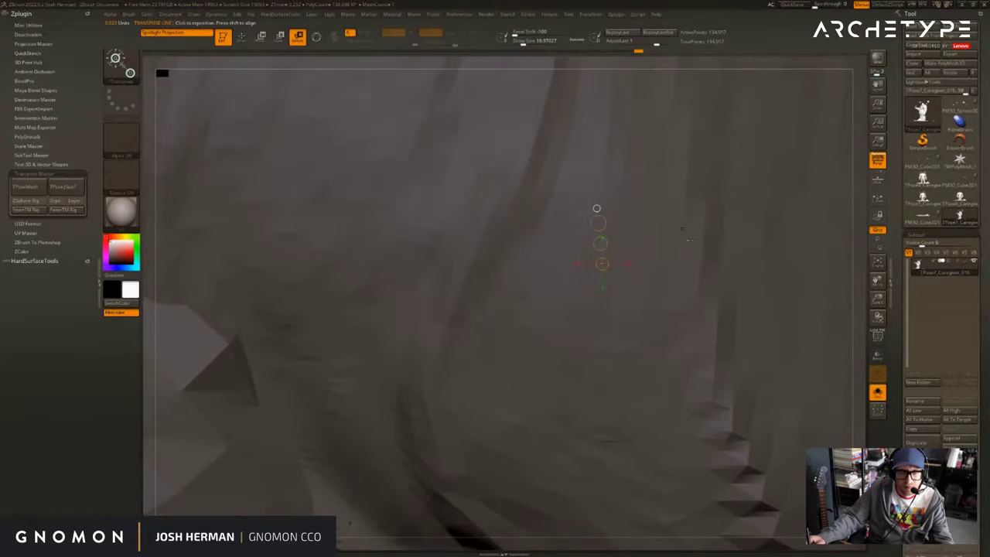
{"action": "left_click_drag", "start_coordinate": [869, 323], "coordinate": [919, 321]}
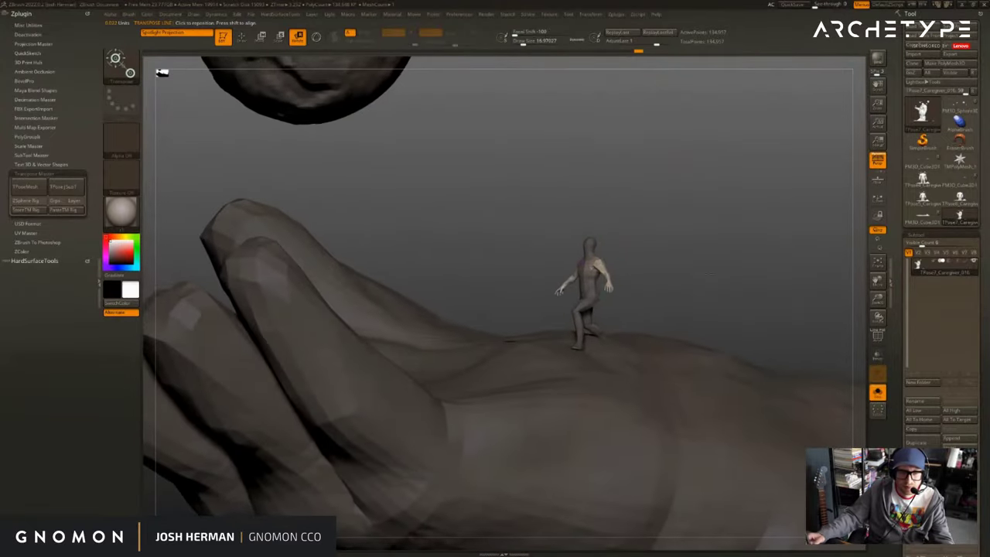
{"action": "left_click_drag", "start_coordinate": [727, 240], "coordinate": [708, 275], "text": "alt"}
{"action": "left_click_drag", "start_coordinate": [687, 194], "coordinate": [558, 348], "text": "ctrl"}
{"action": "mouse_move", "coordinate": [762, 267]}
{"action": "left_mouse_down"}
{"action": "mouse_move", "coordinate": [699, 291]}
{"action": "mouse_move", "coordinate": [674, 288]}
{"action": "left_mouse_up"}
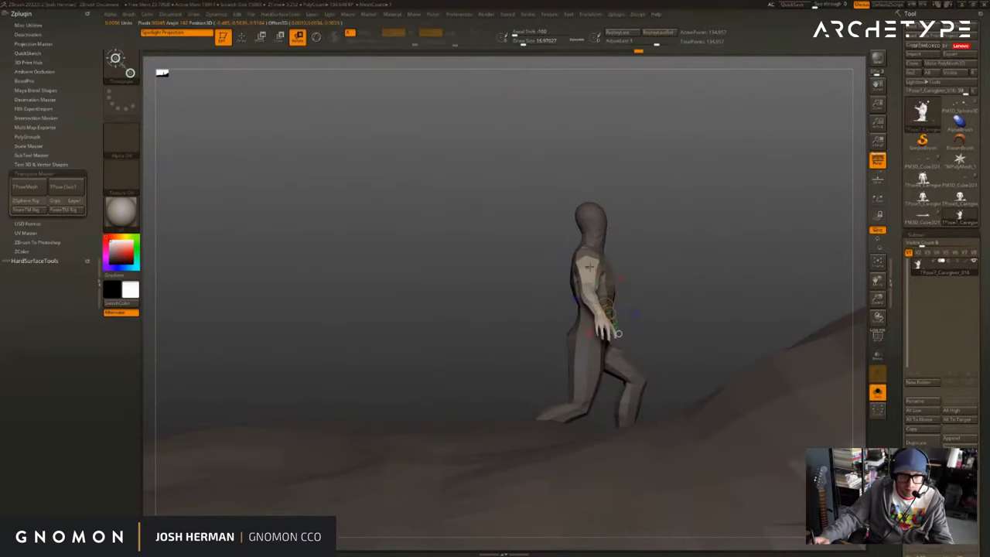
{"action": "mouse_move", "coordinate": [588, 267]}
{"action": "left_mouse_down"}
{"action": "mouse_move", "coordinate": [648, 262]}
{"action": "mouse_move", "coordinate": [659, 274]}
{"action": "mouse_move", "coordinate": [584, 275]}
{"action": "mouse_move", "coordinate": [556, 250]}
{"action": "mouse_move", "coordinate": [550, 300]}
{"action": "left_mouse_up"}
Extend the mask down the figure's arm and refine the arm's pose for the walking stride.
{"action": "left_click_drag", "start_coordinate": [672, 266], "coordinate": [678, 294], "text": "ctrl"}
{"action": "left_click_drag", "start_coordinate": [855, 324], "coordinate": [648, 336]}
{"action": "mouse_move", "coordinate": [686, 262]}
{"action": "left_mouse_down"}
{"action": "mouse_move", "coordinate": [732, 320]}
{"action": "mouse_move", "coordinate": [674, 215]}
{"action": "mouse_move", "coordinate": [697, 183]}
{"action": "mouse_move", "coordinate": [695, 318]}
{"action": "left_mouse_up"}
{"action": "left_click_drag", "start_coordinate": [496, 232], "coordinate": [766, 240]}
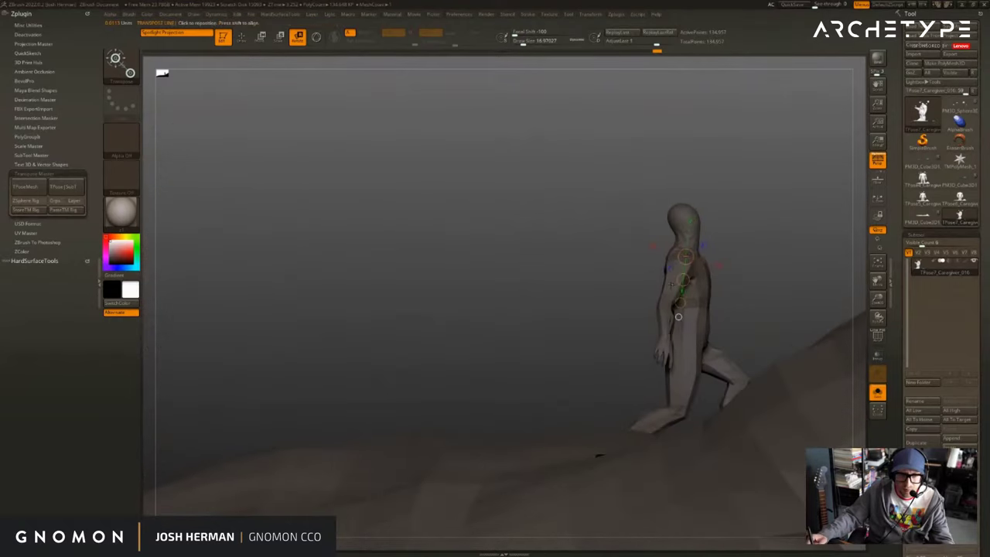
{"action": "left_click_drag", "start_coordinate": [672, 286], "coordinate": [669, 311], "text": "ctrl"}
{"action": "mouse_move", "coordinate": [687, 241]}
{"action": "left_mouse_down"}
{"action": "mouse_move", "coordinate": [667, 303]}
{"action": "mouse_move", "coordinate": [678, 305]}
{"action": "mouse_move", "coordinate": [603, 309]}
{"action": "left_mouse_up"}
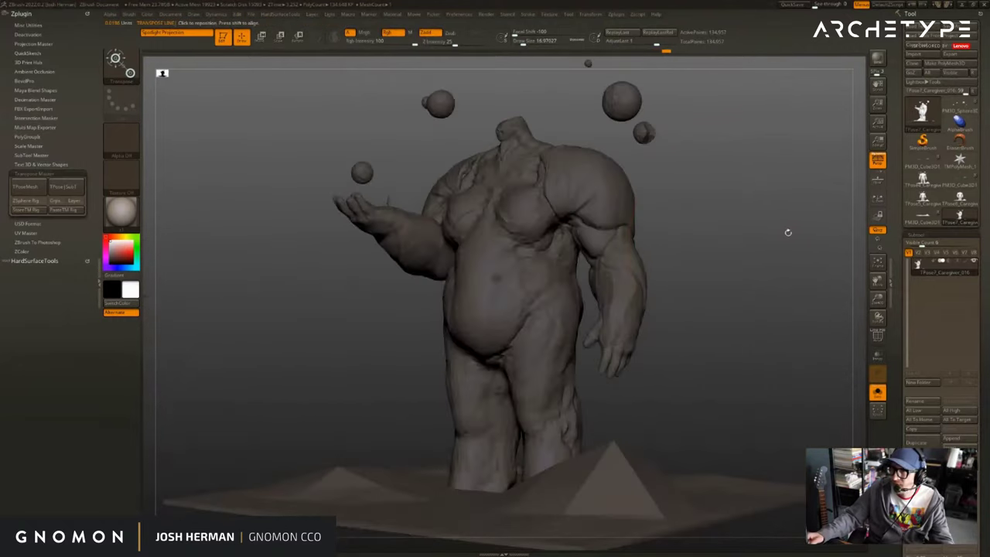
Isolate the whole human figure on the hand and nudge it slightly toward the creature's fingers.
{"action": "left_click_drag", "start_coordinate": [752, 250], "coordinate": [776, 258]}
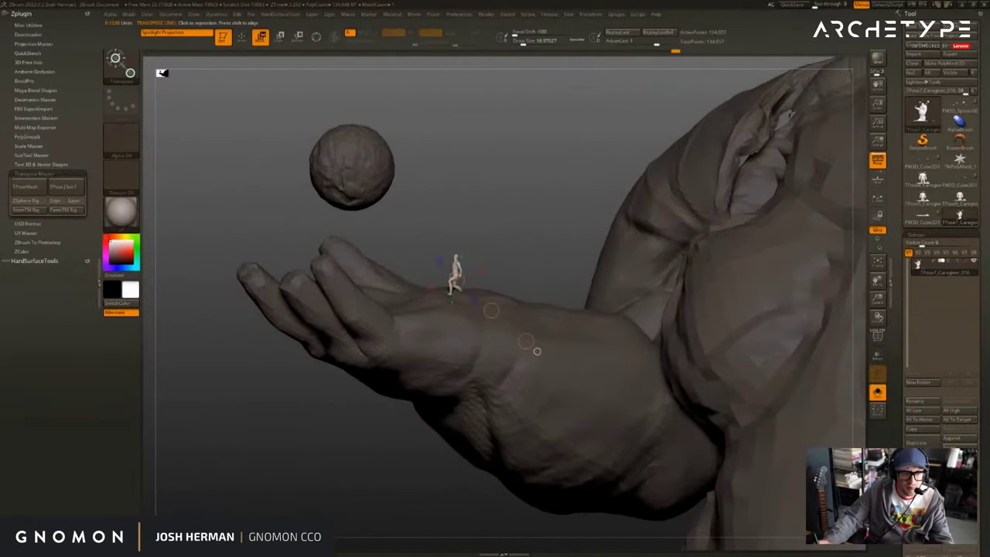
{"action": "mouse_move", "coordinate": [526, 341]}
{"action": "left_mouse_down"}
{"action": "mouse_move", "coordinate": [472, 335]}
{"action": "mouse_move", "coordinate": [480, 242]}
{"action": "mouse_move", "coordinate": [467, 264]}
{"action": "left_mouse_up"}
{"action": "key", "text": "q"}
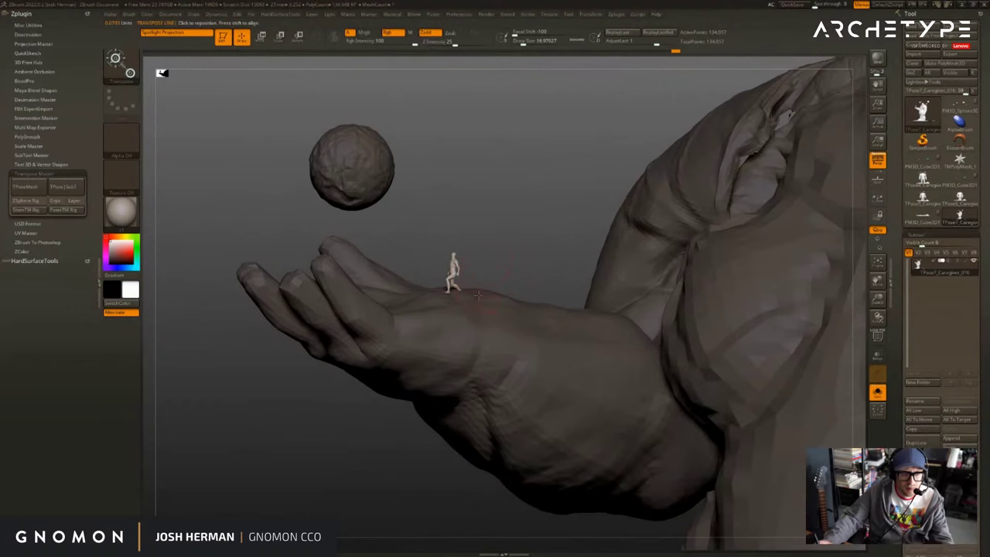
Invert the mask to protect the human figure and push the hand's surface down behind its feet.
{"action": "left_click", "coordinate": [490, 255], "text": "ctrl"}
{"action": "key", "text": "q"}
{"action": "left_click", "coordinate": [496, 246], "text": "ctrl"}
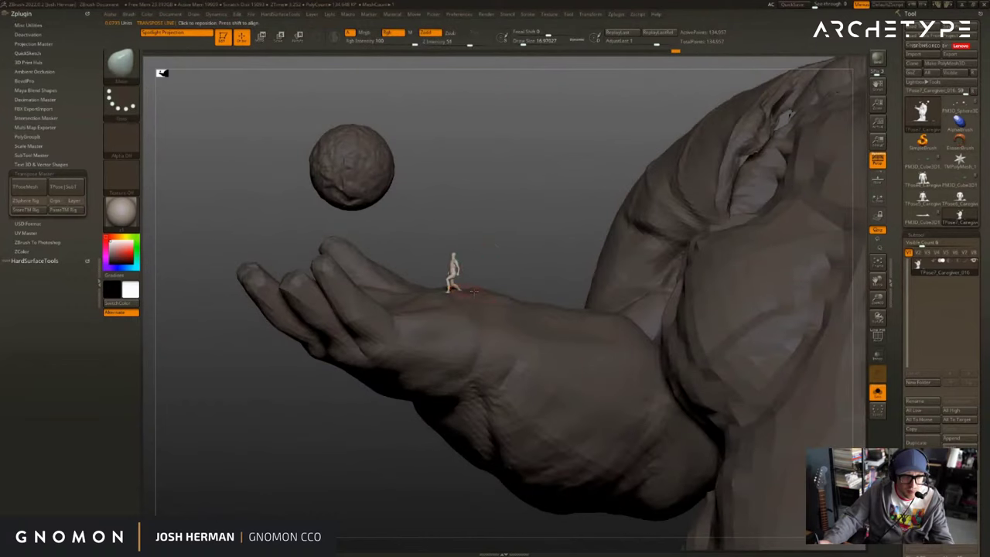
{"action": "left_click", "coordinate": [487, 274], "text": "ctrl"}
{"action": "key", "text": "s"}
{"action": "left_click", "coordinate": [495, 294]}
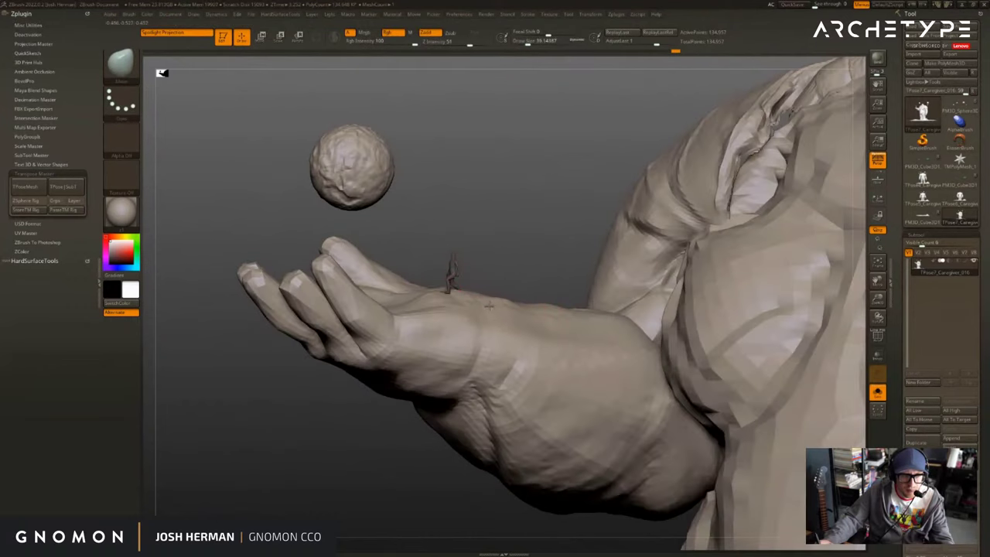
{"action": "left_click_drag", "start_coordinate": [489, 307], "coordinate": [494, 318]}
Isolate the large floating rock beside the creature's head and move it up and outward, clear of the head.
{"action": "mouse_move", "coordinate": [505, 265]}
{"action": "left_mouse_down"}
{"action": "mouse_move", "coordinate": [499, 244]}
{"action": "mouse_move", "coordinate": [762, 199]}
{"action": "mouse_move", "coordinate": [729, 192]}
{"action": "mouse_move", "coordinate": [730, 265]}
{"action": "mouse_move", "coordinate": [726, 250]}
{"action": "left_mouse_up"}
{"action": "key", "text": "r"}
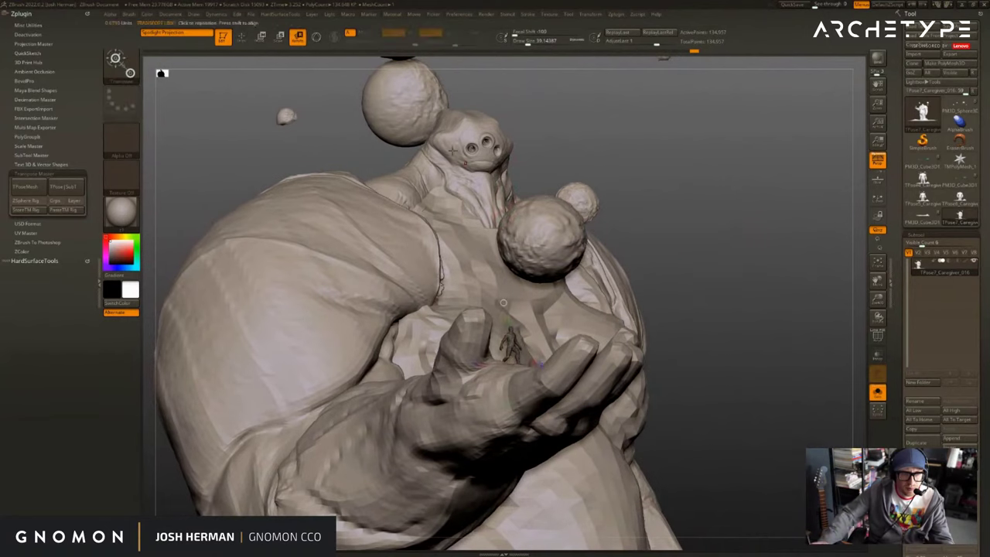
{"action": "left_click", "coordinate": [412, 110], "text": "ctrl"}
{"action": "key", "text": "w"}
{"action": "mouse_move", "coordinate": [415, 111]}
{"action": "left_mouse_down"}
{"action": "mouse_move", "coordinate": [388, 318]}
{"action": "mouse_move", "coordinate": [251, 153]}
{"action": "left_mouse_up"}
{"action": "left_click_drag", "start_coordinate": [327, 134], "coordinate": [656, 168]}
{"action": "key", "text": "ctrl+z"}
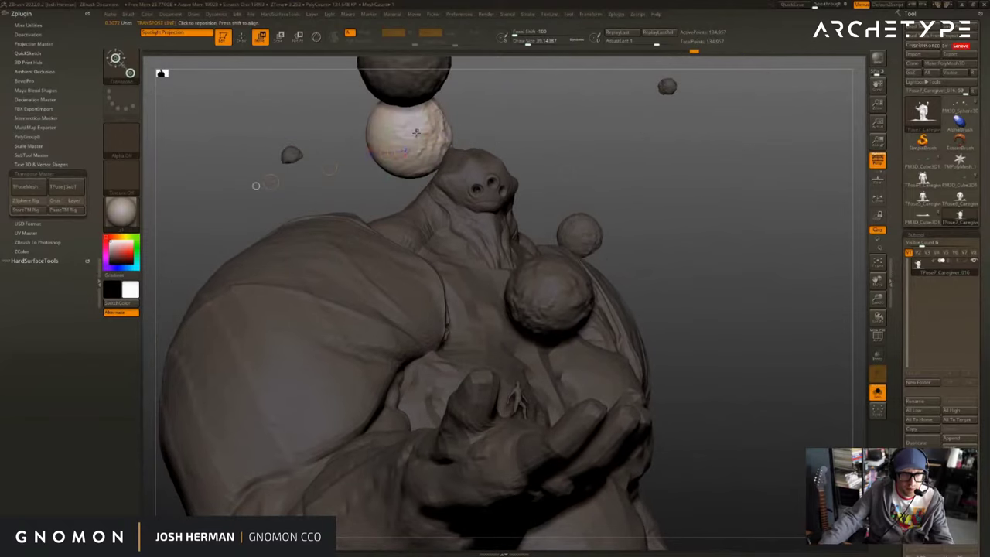
{"action": "left_click_drag", "start_coordinate": [408, 140], "coordinate": [725, 213]}
{"action": "left_click_drag", "start_coordinate": [568, 175], "coordinate": [398, 111]}
{"action": "mouse_move", "coordinate": [730, 299]}
{"action": "left_mouse_down"}
{"action": "mouse_move", "coordinate": [701, 195]}
{"action": "mouse_move", "coordinate": [734, 279]}
{"action": "left_mouse_up"}
{"action": "mouse_move", "coordinate": [734, 279]}
{"action": "left_mouse_down"}
{"action": "mouse_move", "coordinate": [707, 196]}
{"action": "mouse_move", "coordinate": [719, 287]}
{"action": "mouse_move", "coordinate": [736, 287]}
{"action": "left_mouse_up"}
Isolate the small rock behind the hovering hand rock and move it outward, away from the overlap.
{"action": "key", "text": "q"}
{"action": "key", "text": "s"}
{"action": "left_click", "coordinate": [725, 287]}
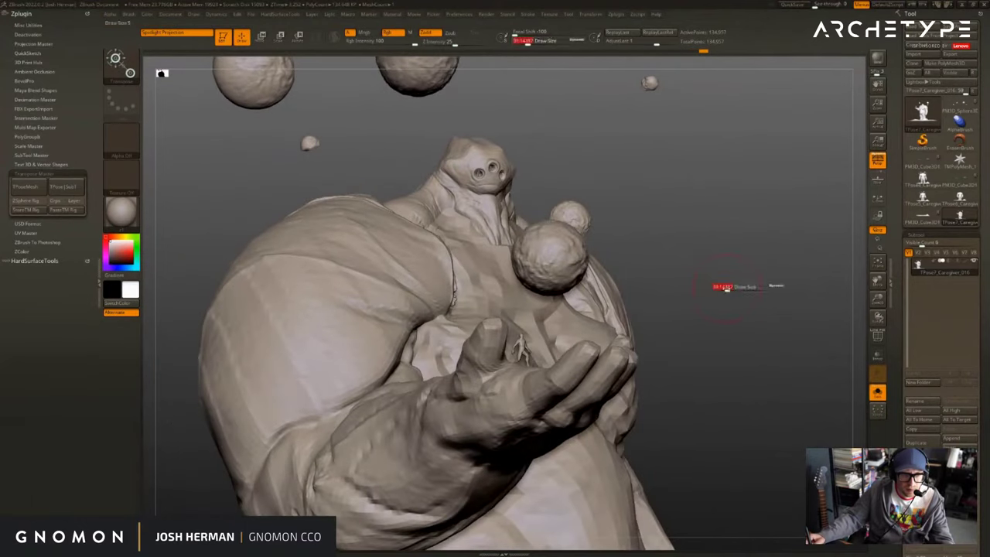
{"action": "key", "text": "r"}
{"action": "left_click_drag", "start_coordinate": [573, 217], "coordinate": [449, 358], "text": "ctrl"}
{"action": "key", "text": "w"}
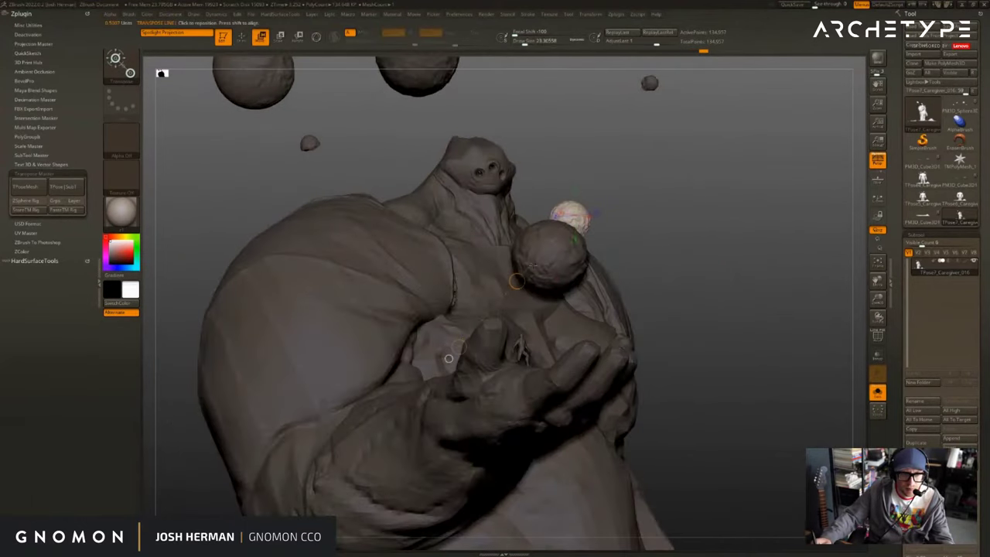
{"action": "left_click_drag", "start_coordinate": [516, 280], "coordinate": [645, 328]}
Isolate the large floating rock above the creature's head, lower it slightly, and clear the mask.
{"action": "left_click_drag", "start_coordinate": [407, 75], "coordinate": [416, 186], "text": "ctrl"}
{"action": "left_click_drag", "start_coordinate": [410, 123], "coordinate": [418, 148]}
{"action": "mouse_move", "coordinate": [526, 140]}
{"action": "left_mouse_down", "text": "ctrl"}
{"action": "mouse_move", "coordinate": [570, 159]}
{"action": "mouse_move", "coordinate": [546, 158]}
{"action": "mouse_move", "coordinate": [483, 108]}
{"action": "left_mouse_up", "text": "ctrl"}
{"action": "key", "text": "q"}
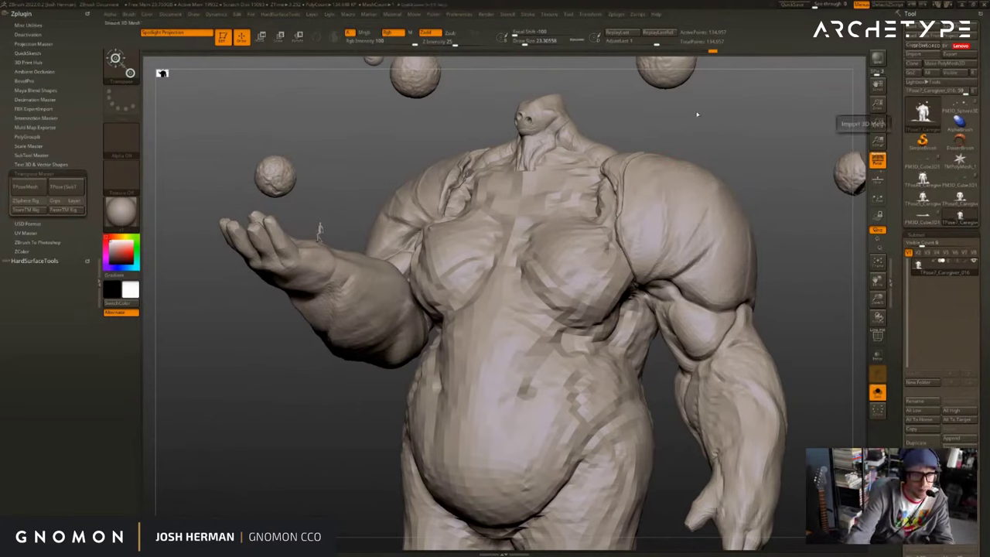
{"action": "key", "text": "f"}
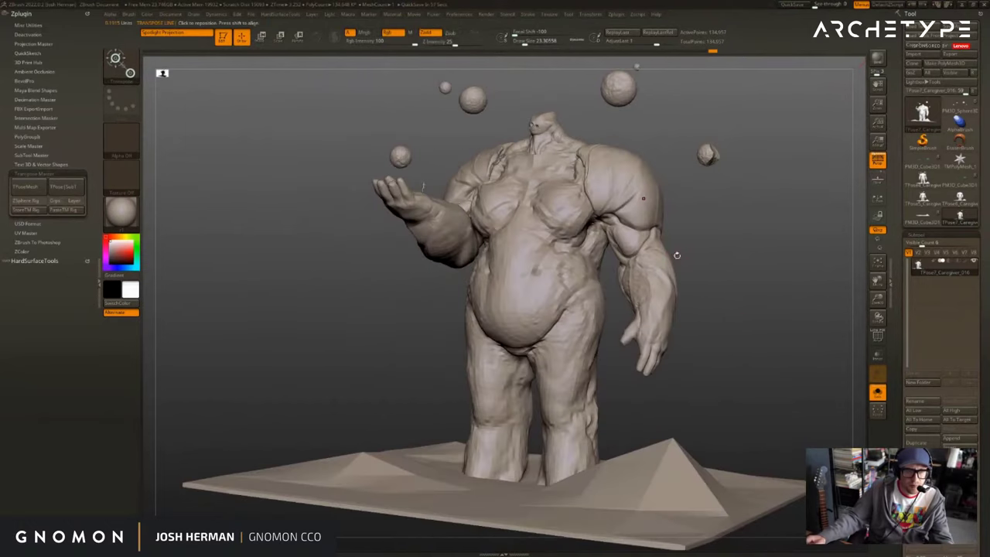
{"action": "mouse_move", "coordinate": [728, 253]}
{"action": "left_mouse_down", "text": "shift"}
{"action": "mouse_move", "coordinate": [740, 259]}
{"action": "mouse_move", "coordinate": [706, 286]}
{"action": "mouse_move", "coordinate": [705, 306]}
{"action": "left_mouse_up", "text": "shift"}
Isolate the medium rock above the raised hand, move it up away from the small neighbouring rock, and clear the mask.
{"action": "key", "text": "w"}
{"action": "left_click_drag", "start_coordinate": [688, 270], "coordinate": [759, 268]}
{"action": "left_click_drag", "start_coordinate": [426, 124], "coordinate": [344, 297], "text": "ctrl"}
{"action": "left_click_drag", "start_coordinate": [438, 131], "coordinate": [606, 131]}
{"action": "left_click_drag", "start_coordinate": [514, 130], "coordinate": [564, 64]}
{"action": "mouse_move", "coordinate": [762, 147]}
{"action": "left_mouse_down"}
{"action": "mouse_move", "coordinate": [669, 155]}
{"action": "mouse_move", "coordinate": [654, 164]}
{"action": "mouse_move", "coordinate": [665, 180]}
{"action": "left_mouse_up"}
{"action": "left_click_drag", "start_coordinate": [665, 180], "coordinate": [654, 184]}
{"action": "mouse_move", "coordinate": [406, 147]}
{"action": "left_mouse_down", "text": "alt"}
{"action": "mouse_move", "coordinate": [413, 138]}
{"action": "mouse_move", "coordinate": [419, 239]}
{"action": "mouse_move", "coordinate": [418, 139]}
{"action": "left_mouse_up", "text": "alt"}
{"action": "key", "text": "q"}
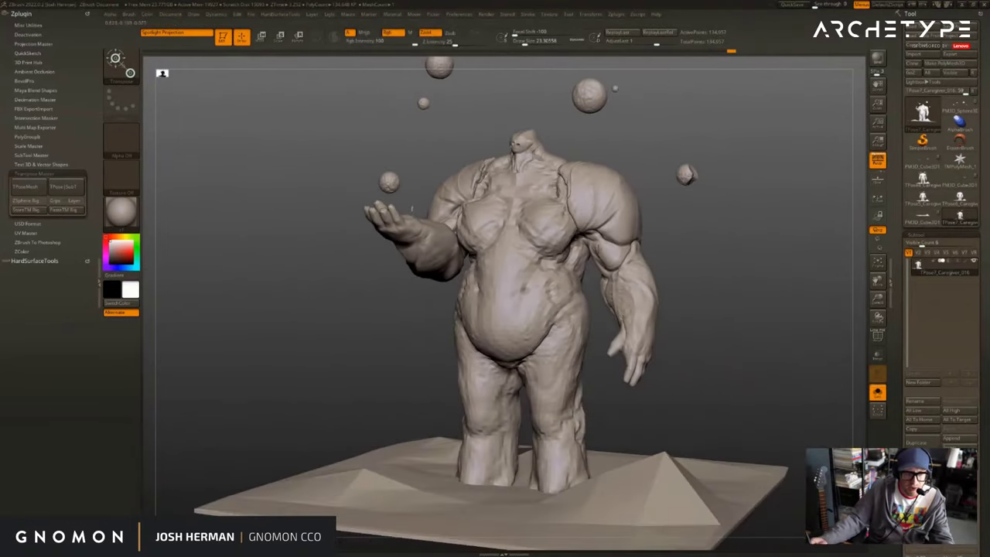
{"action": "left_click_drag", "start_coordinate": [751, 266], "coordinate": [706, 275]}
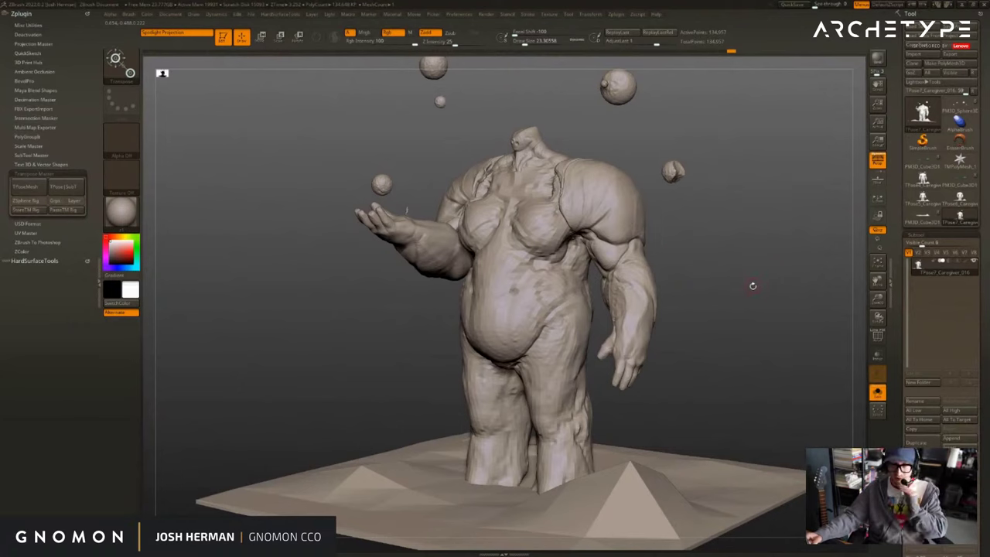
Transfer the adjusted creature and rock pose back to the original subtools with Transpose Master, and set all subtools to their highest subdivision level.
{"action": "mouse_move", "coordinate": [752, 286]}
{"action": "left_mouse_down"}
{"action": "mouse_move", "coordinate": [765, 283]}
{"action": "mouse_move", "coordinate": [758, 248]}
{"action": "left_mouse_up"}
{"action": "key", "text": "w"}
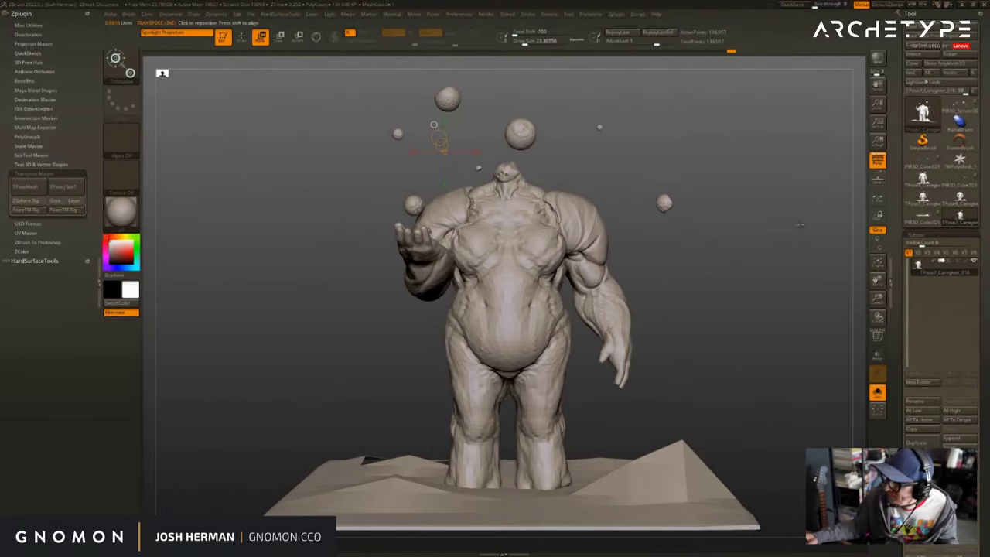
{"action": "key", "text": "q"}
{"action": "left_click_drag", "start_coordinate": [296, 185], "coordinate": [288, 191]}
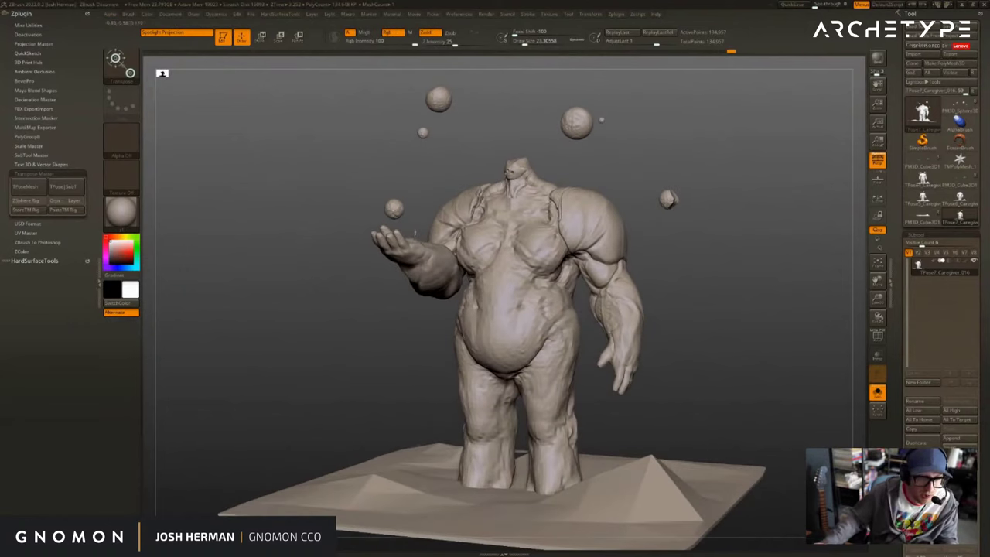
{"action": "left_click", "coordinate": [63, 188]}
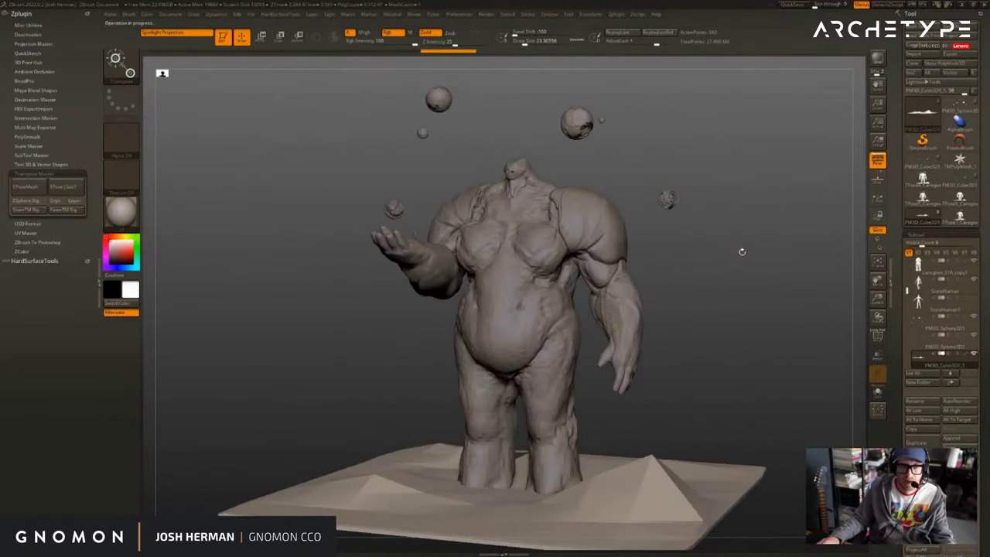
{"action": "left_click", "coordinate": [947, 411]}
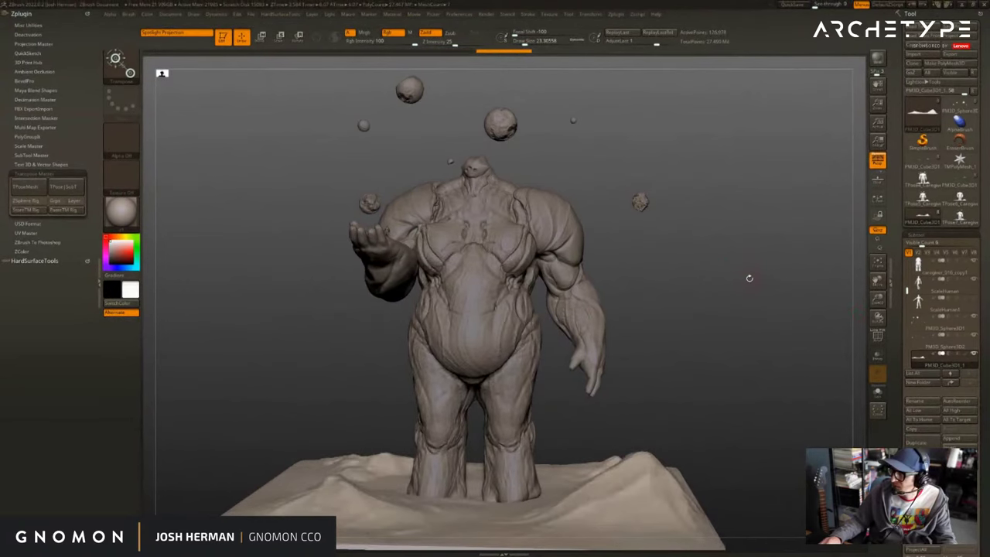
Switch to the kneeling creature's tool and clone its body subtool and its arms subtool as separate tools.
{"action": "left_click_drag", "start_coordinate": [759, 234], "coordinate": [824, 123]}
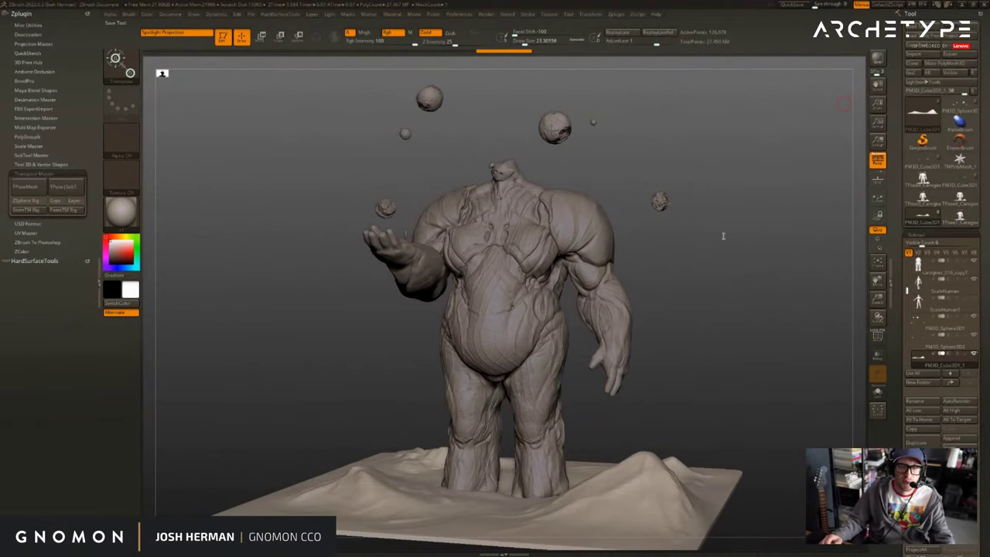
{"action": "mouse_move", "coordinate": [723, 236]}
{"action": "left_mouse_down"}
{"action": "mouse_move", "coordinate": [723, 220]}
{"action": "mouse_move", "coordinate": [679, 267]}
{"action": "mouse_move", "coordinate": [710, 264]}
{"action": "left_mouse_up"}
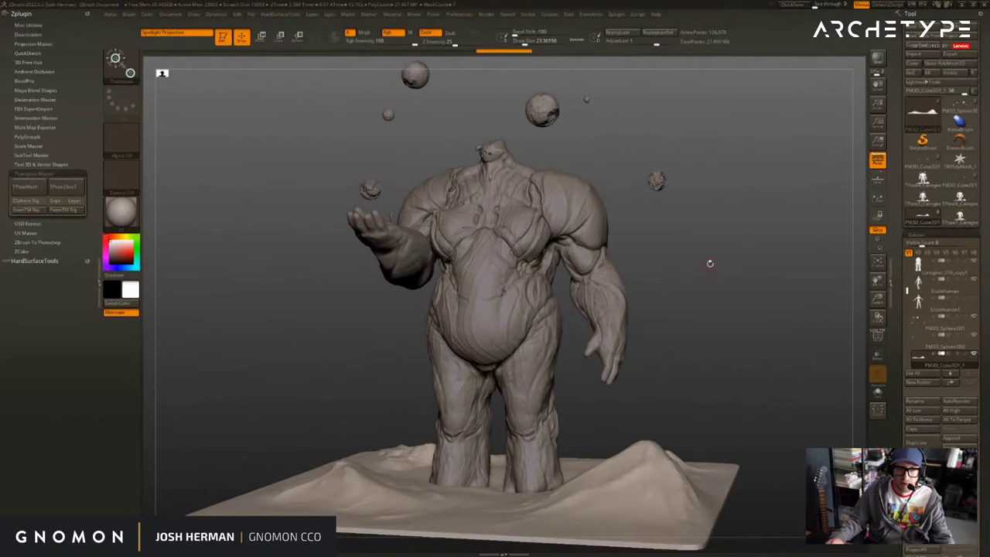
{"action": "left_click_drag", "start_coordinate": [898, 232], "coordinate": [897, 225]}
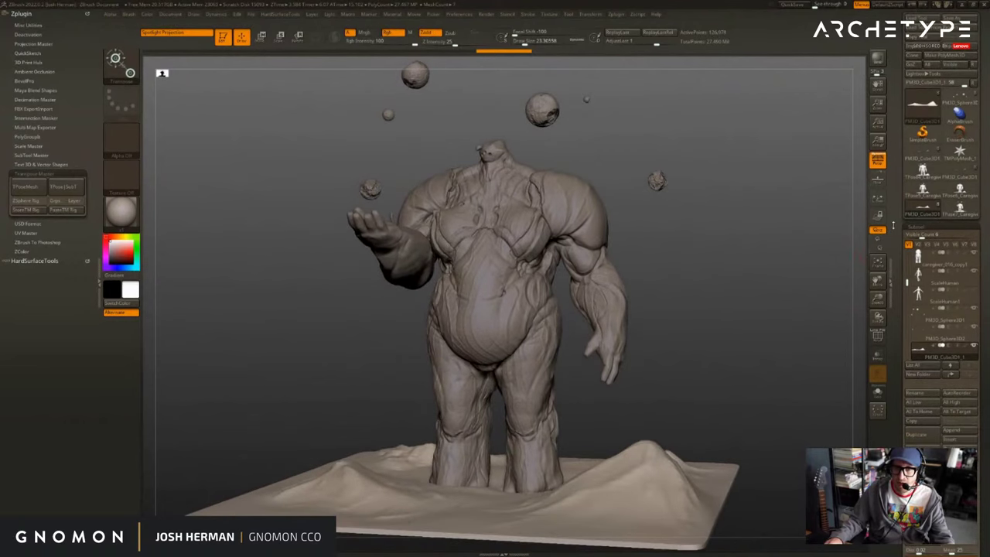
{"action": "left_click", "coordinate": [960, 99]}
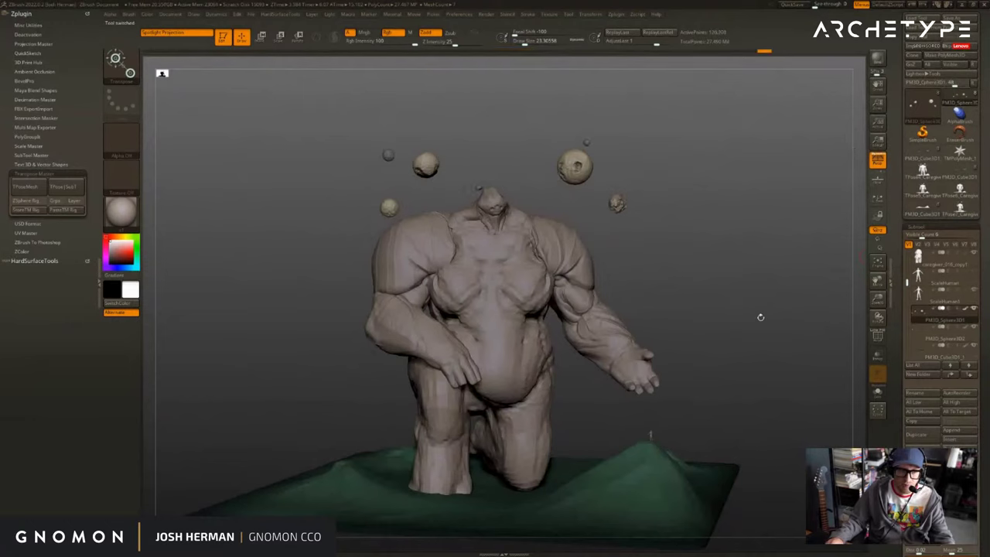
{"action": "key", "text": "w"}
{"action": "mouse_move", "coordinate": [398, 93]}
{"action": "left_mouse_down"}
{"action": "mouse_move", "coordinate": [422, 96]}
{"action": "mouse_move", "coordinate": [431, 123]}
{"action": "left_mouse_up"}
{"action": "left_click", "coordinate": [515, 311], "text": "alt"}
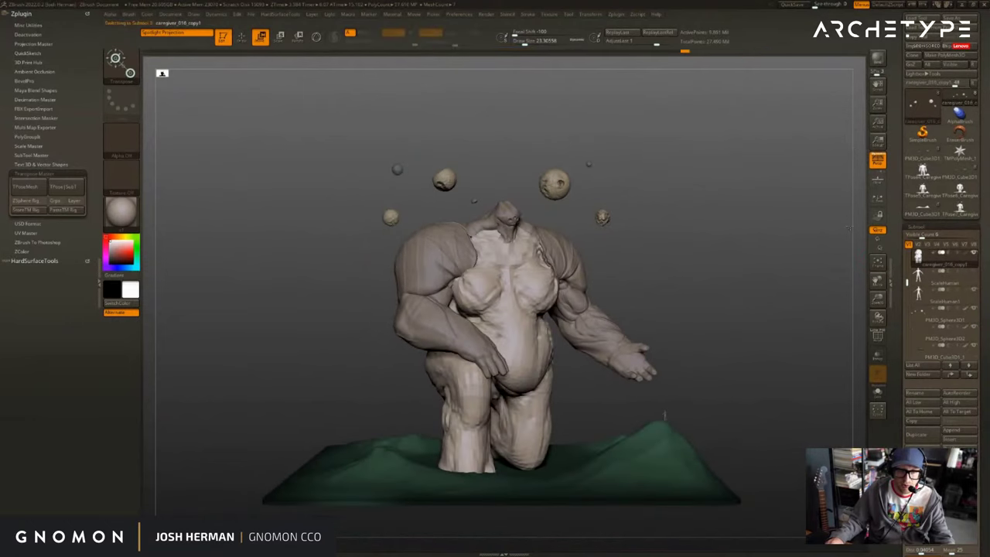
{"action": "left_click", "coordinate": [916, 59]}
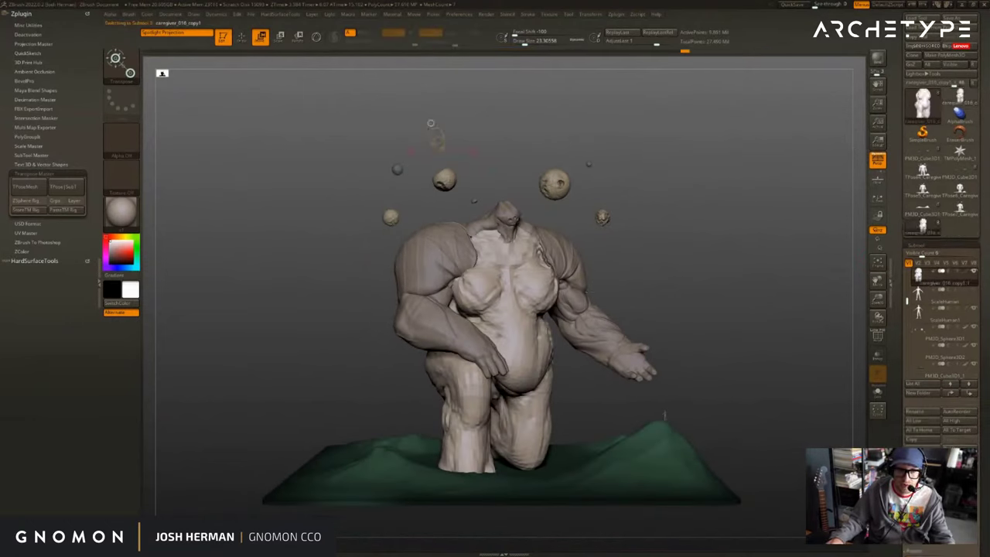
{"action": "left_click", "coordinate": [573, 267], "text": "alt"}
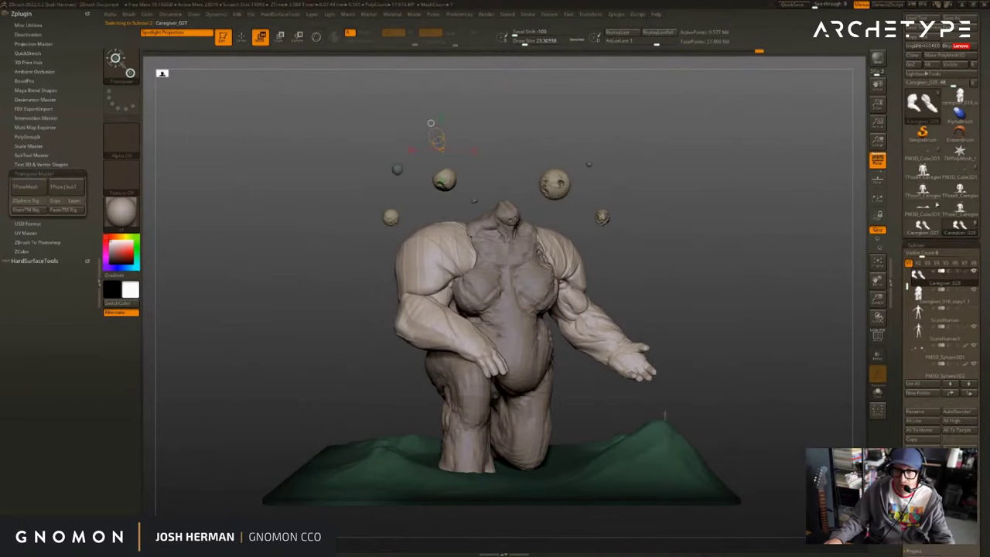
Return to the standing creature's tool and insert the cloned kneeling body directly after the standing body subtool.
{"action": "left_click", "coordinate": [923, 207]}
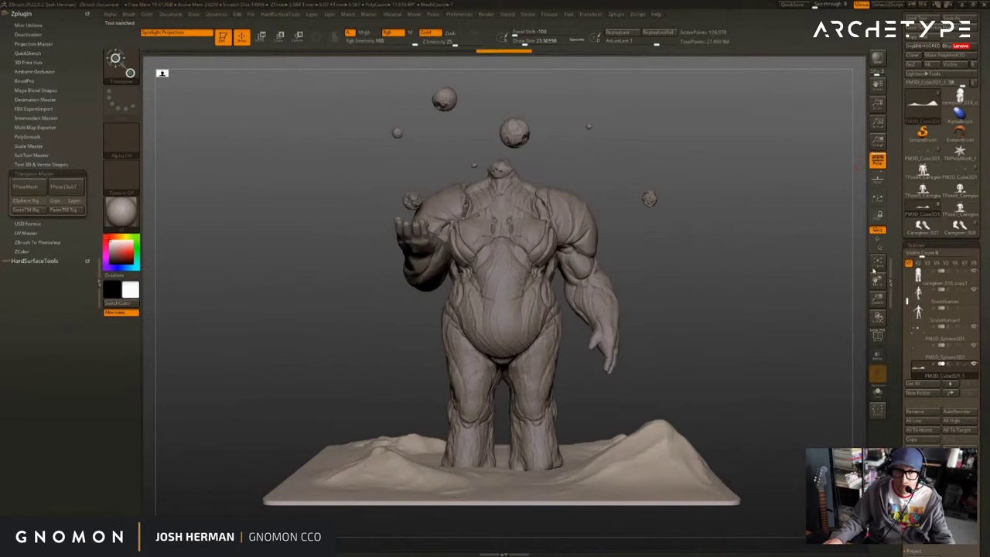
{"action": "left_click", "coordinate": [919, 276]}
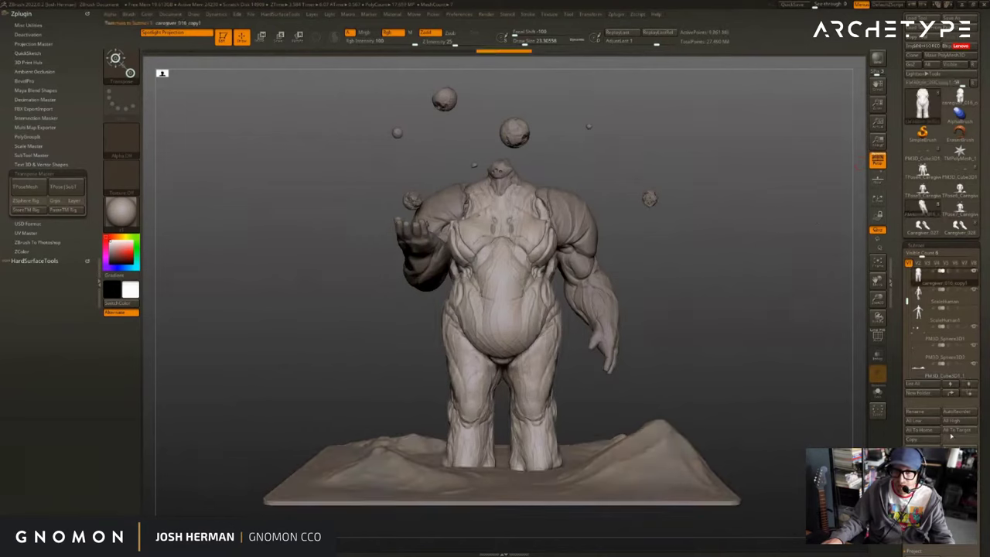
{"action": "left_click", "coordinate": [957, 450]}
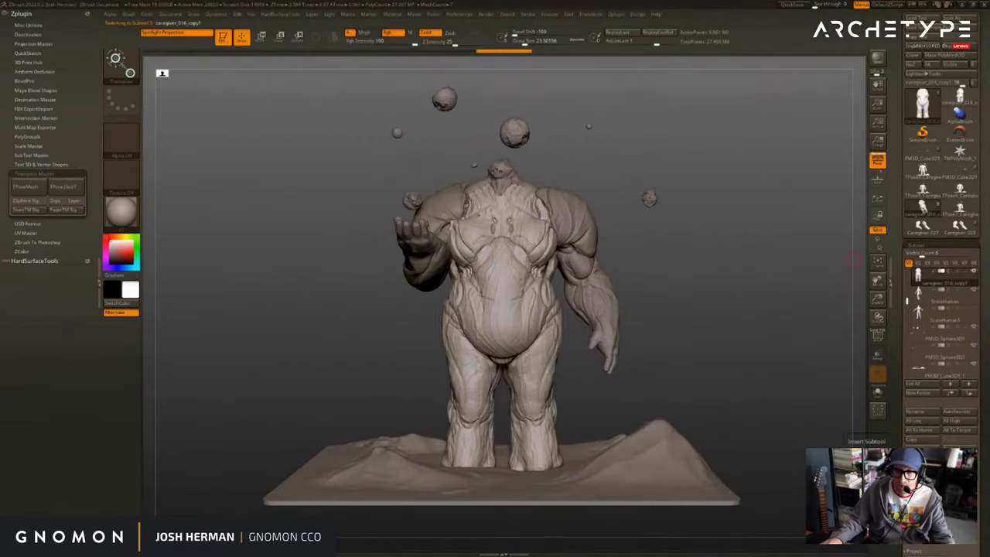
{"action": "left_click", "coordinate": [957, 458]}
{"action": "left_click", "coordinate": [612, 401]}
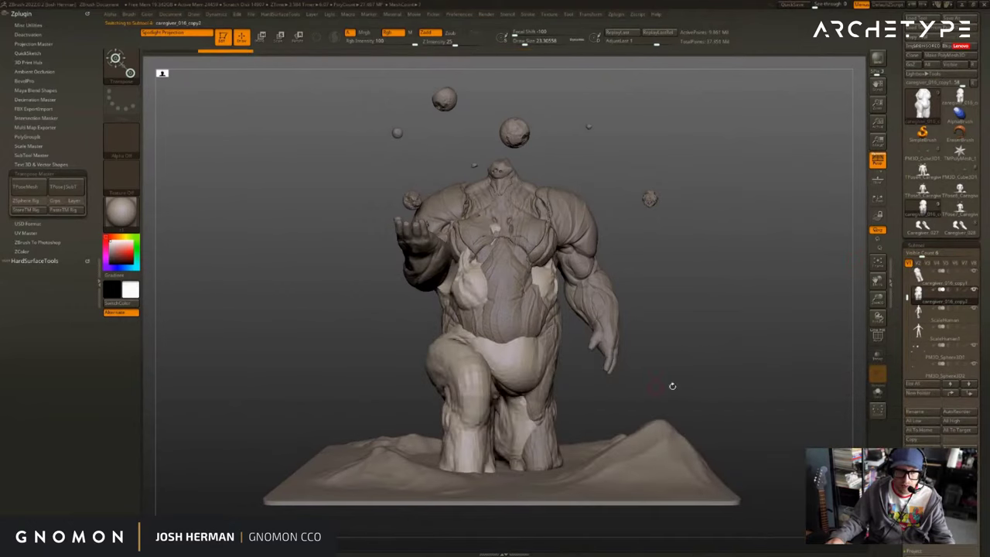
Select the standing creature's arms subtool and insert the cloned kneeling arms after it.
{"action": "left_click", "coordinate": [605, 342], "text": "alt"}
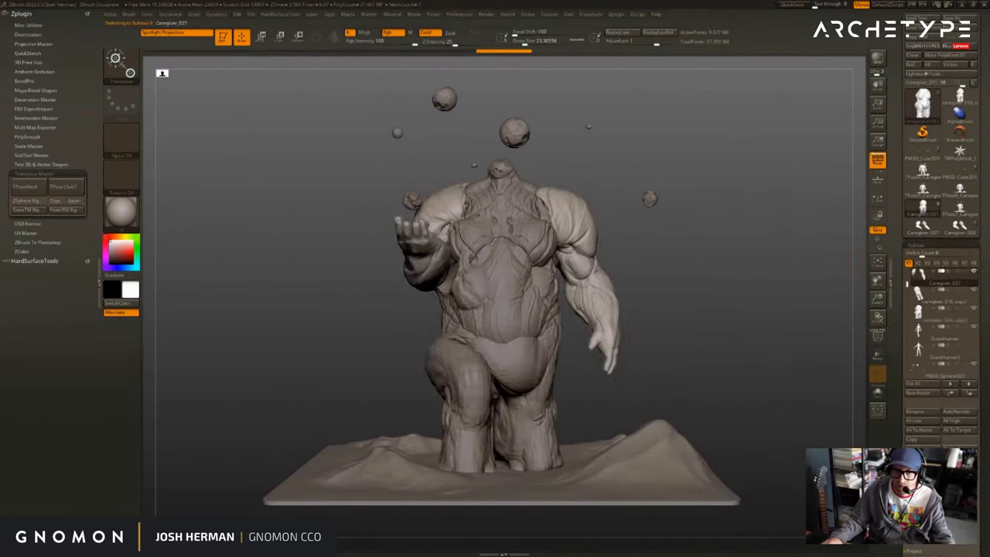
{"action": "left_click", "coordinate": [957, 458]}
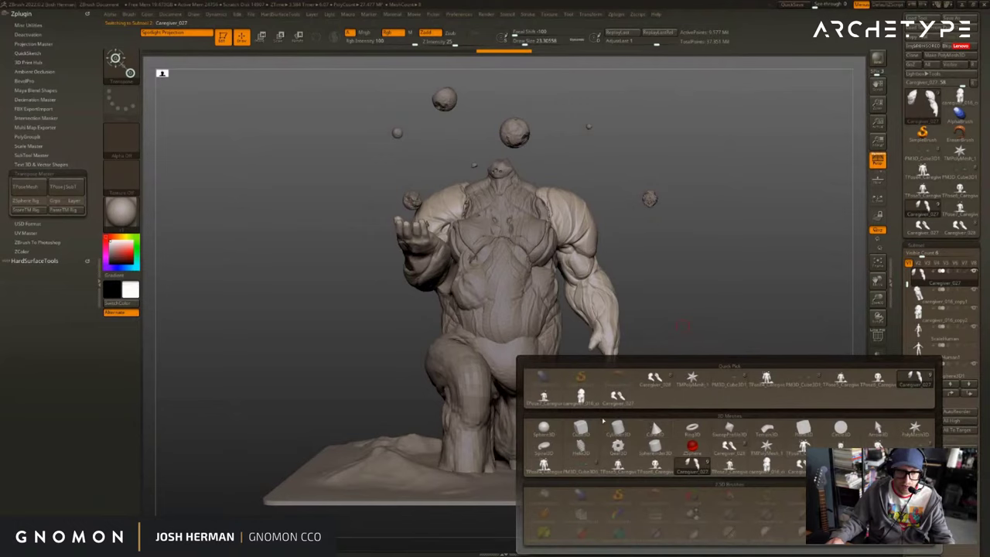
{"action": "left_click", "coordinate": [619, 399]}
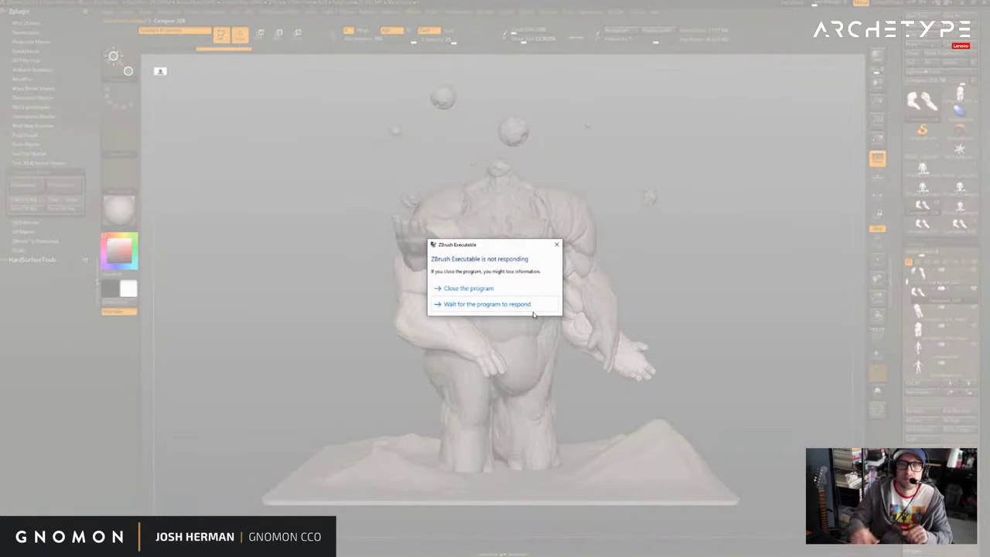
Wait for the unresponsive ZBrush to respond, force it closed, and open a File Explorer window.
{"action": "left_click", "coordinate": [524, 305]}
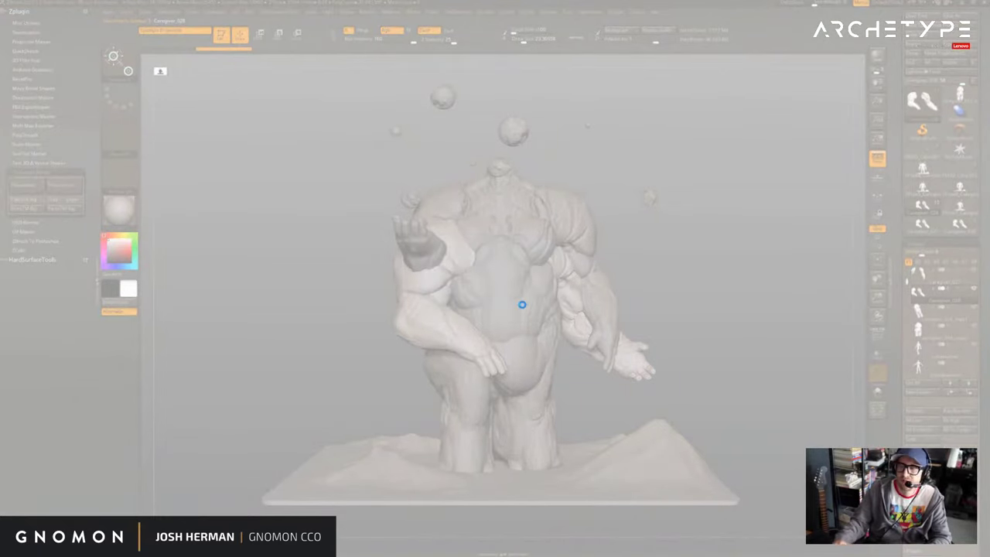
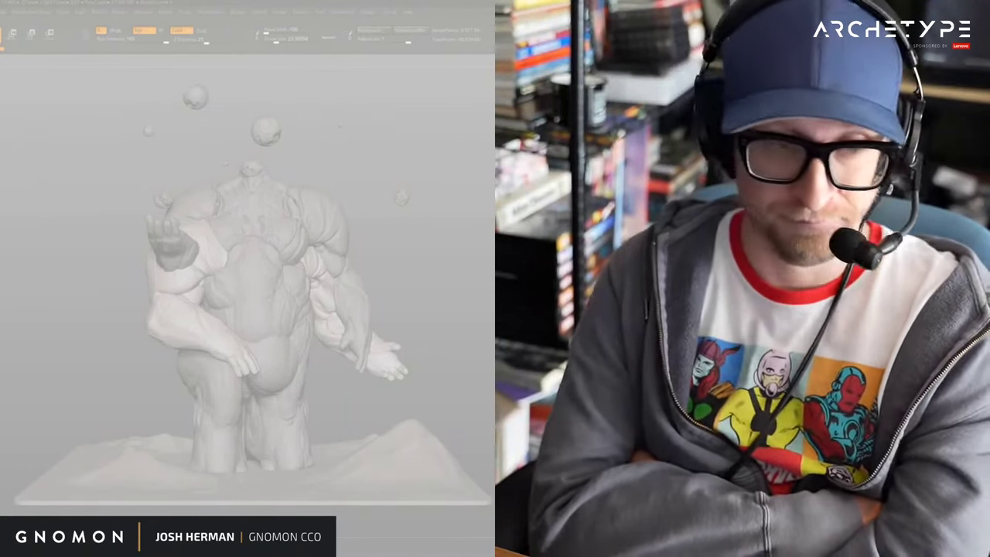
{"action": "left_click", "coordinate": [448, 184]}
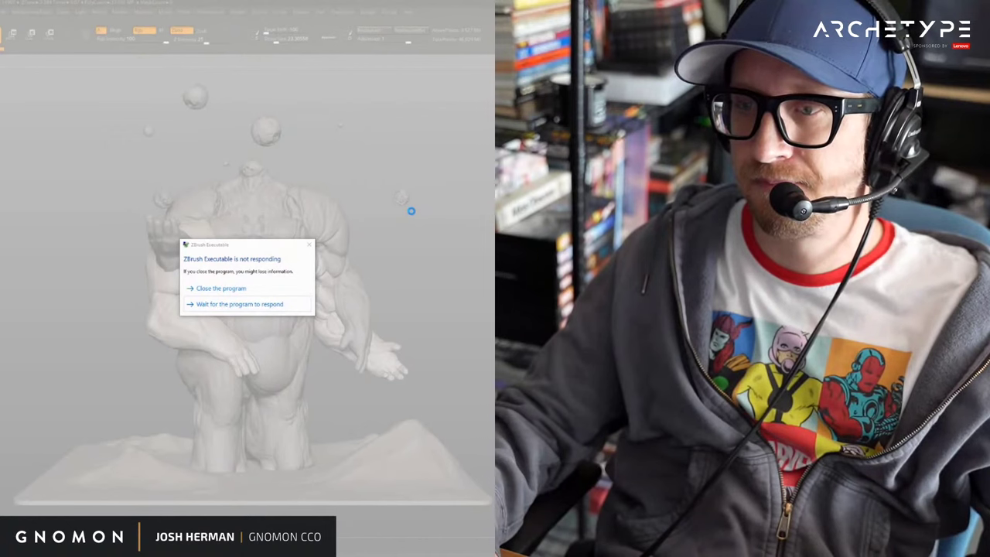
{"action": "left_click", "coordinate": [221, 287]}
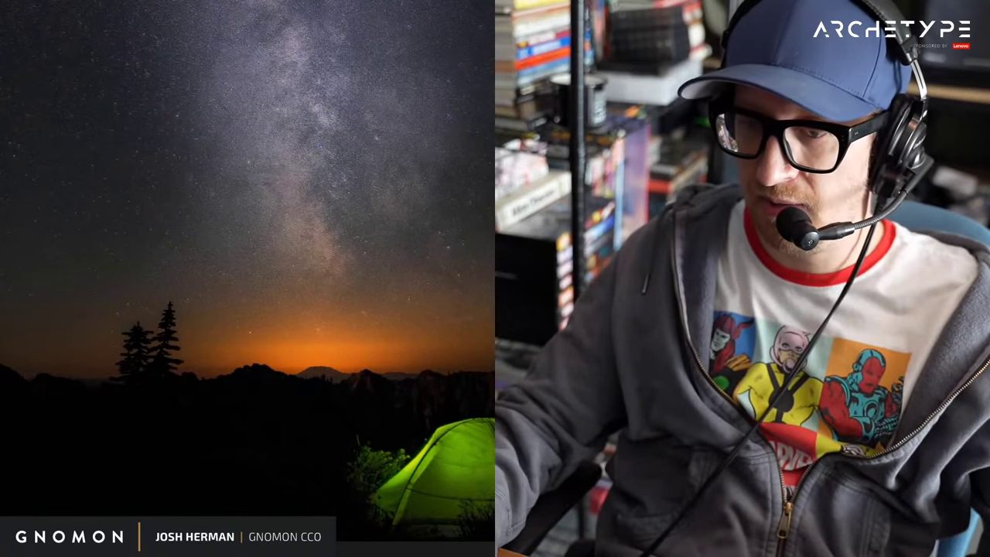
{"action": "key", "text": "super+e"}
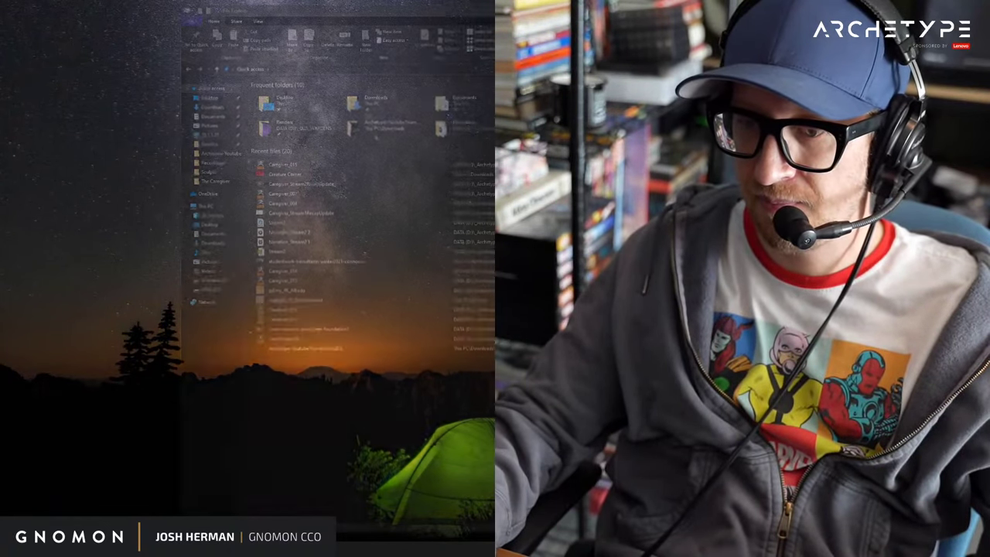
Bring up the desktop and move the File Explorer window aside.
{"action": "key", "text": "super+d"}
{"action": "key", "text": "super+d"}
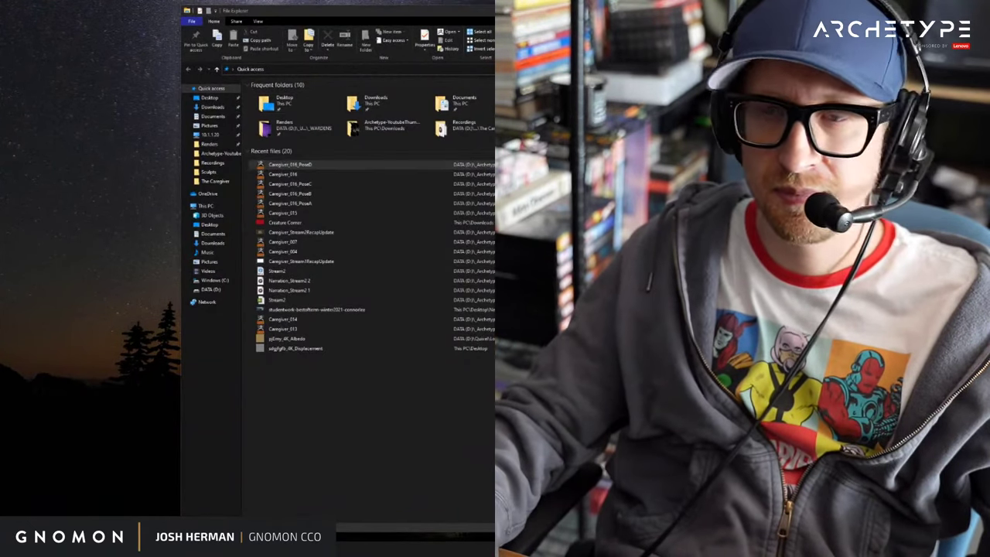
{"action": "left_click_drag", "start_coordinate": [457, 11], "coordinate": [782, 39]}
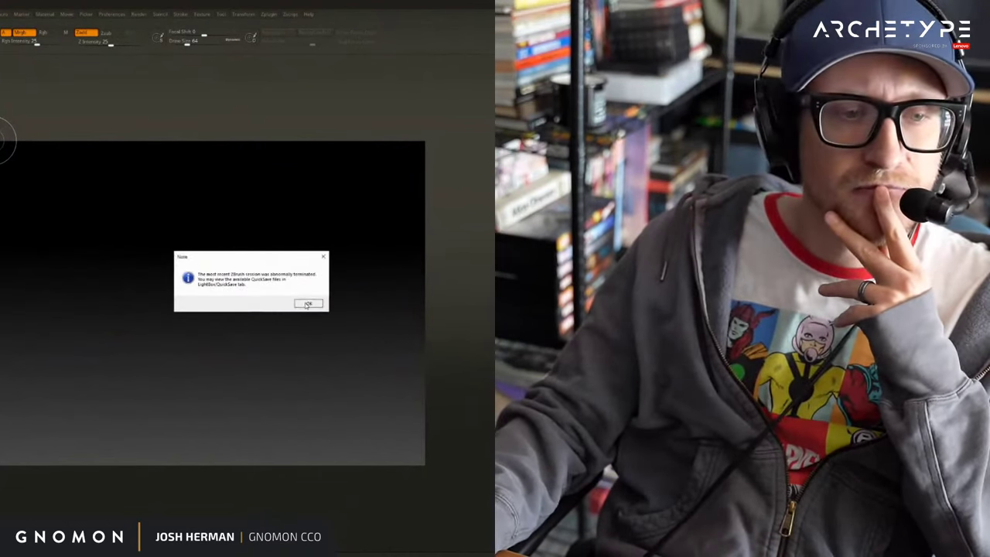
Dismiss the QuickSave recovery notice, put the standing creature into edit mode and frame it in the canvas.
{"action": "left_click", "coordinate": [306, 305]}
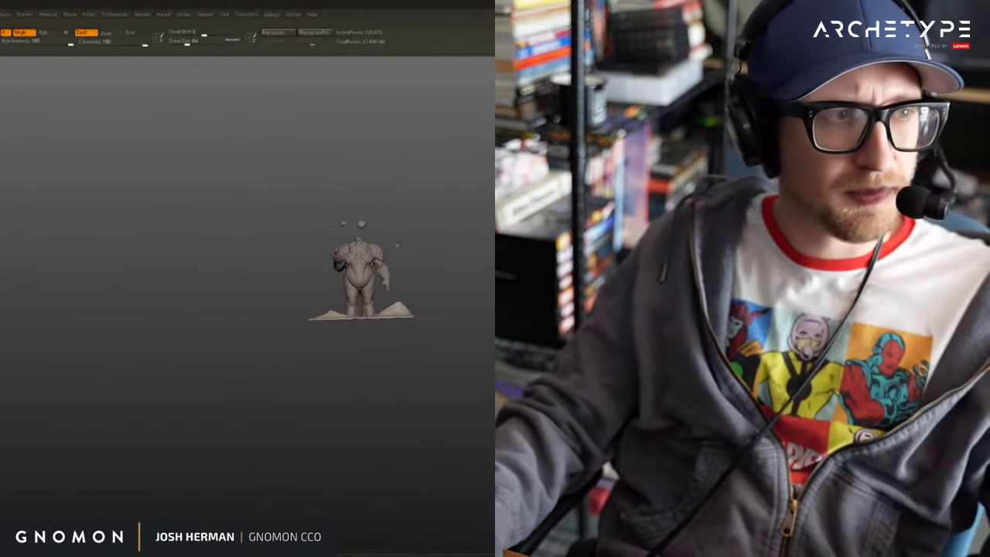
{"action": "key", "text": "t"}
{"action": "key", "text": "f"}
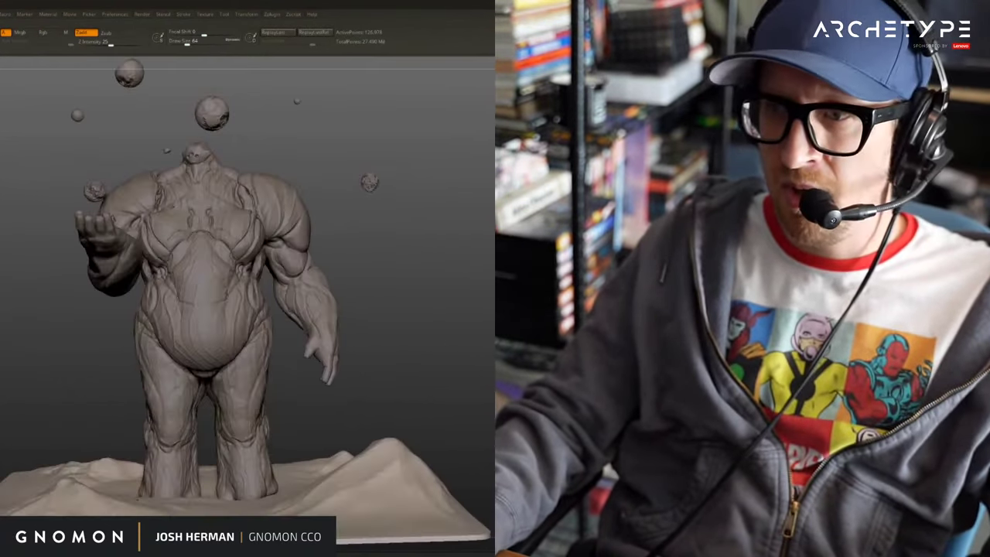
{"action": "mouse_move", "coordinate": [465, 239]}
{"action": "left_mouse_down", "text": "alt"}
{"action": "mouse_move", "coordinate": [455, 223]}
{"action": "mouse_move", "coordinate": [489, 226]}
{"action": "left_mouse_up", "text": "alt"}
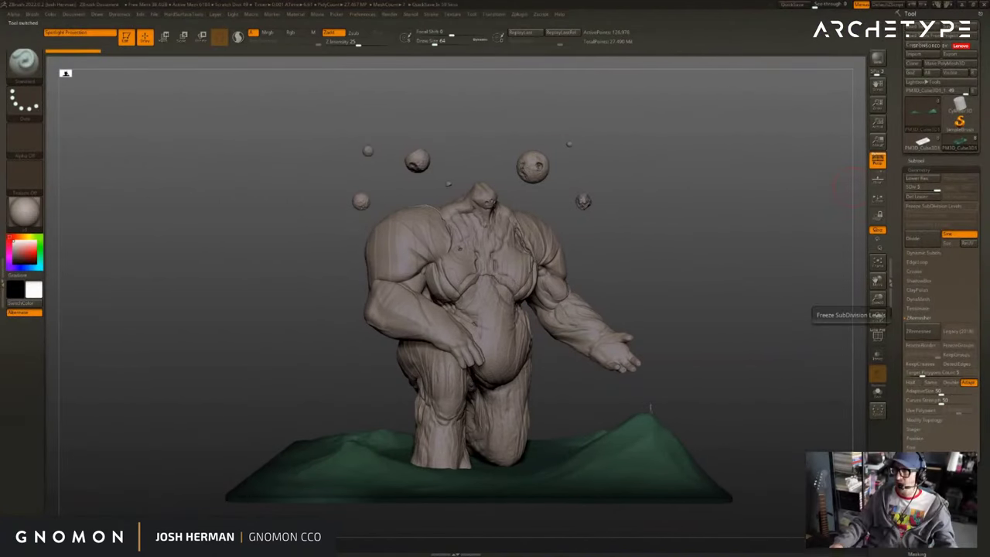
Switch all subtools of both the kneeling and the standing creature to their lowest subdivision level.
{"action": "left_click", "coordinate": [915, 161]}
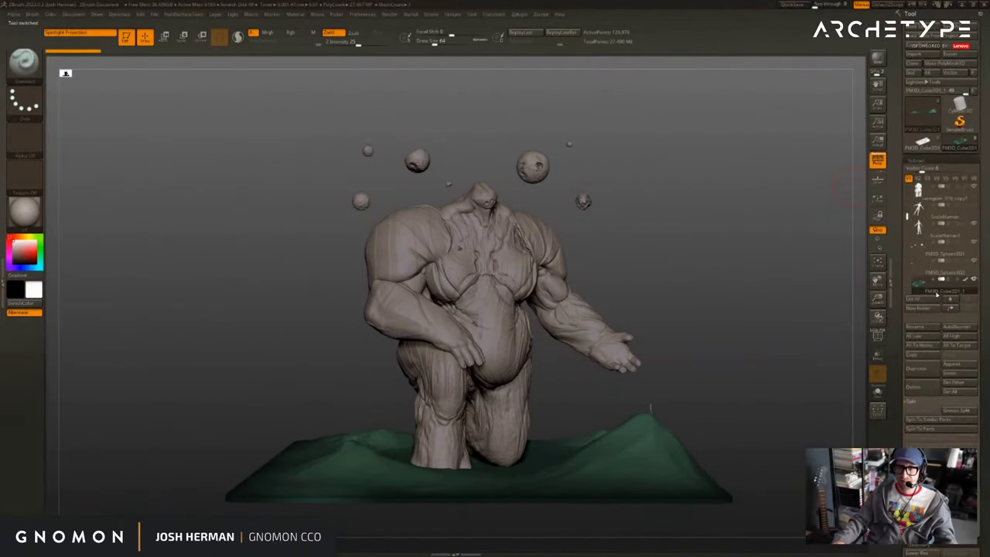
{"action": "left_click", "coordinate": [918, 337]}
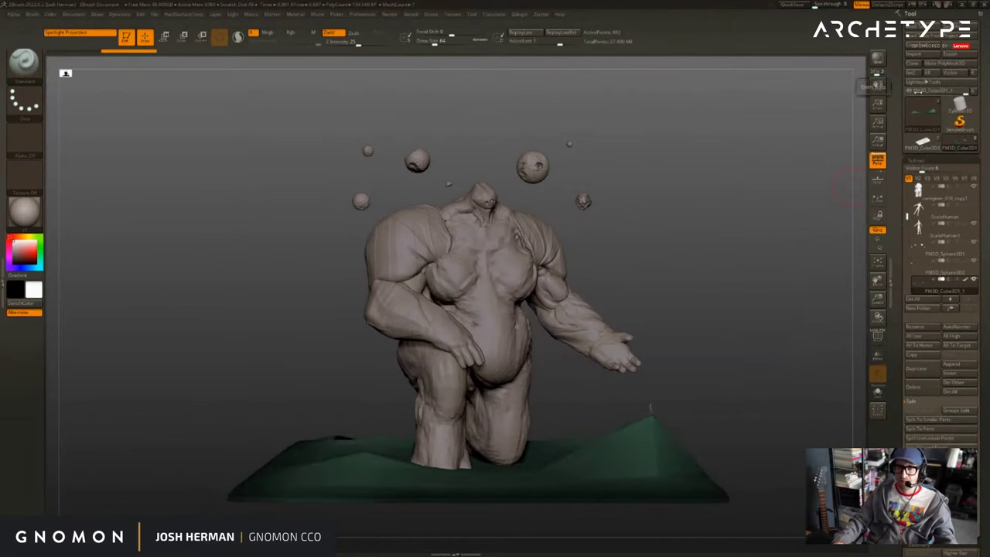
{"action": "left_click", "coordinate": [923, 141]}
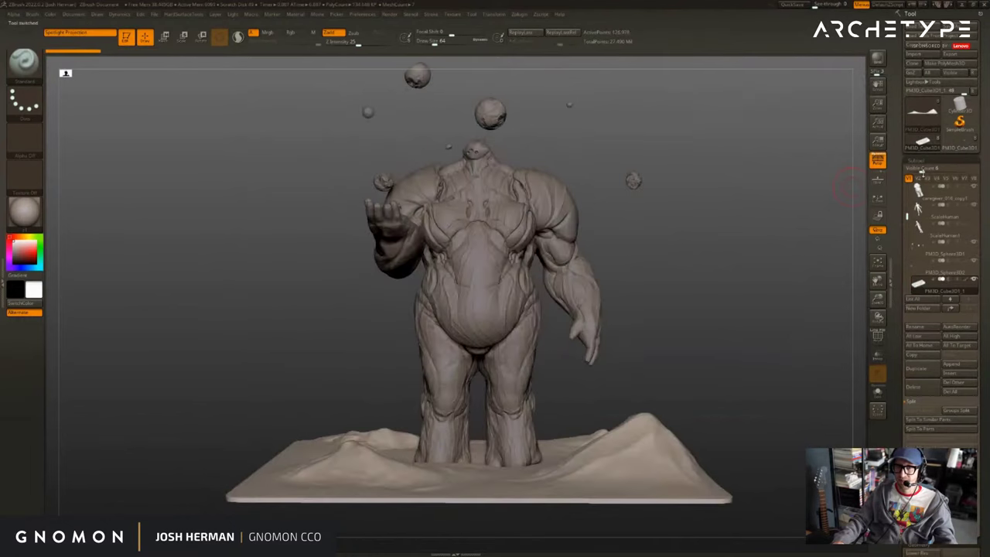
{"action": "left_click", "coordinate": [912, 338]}
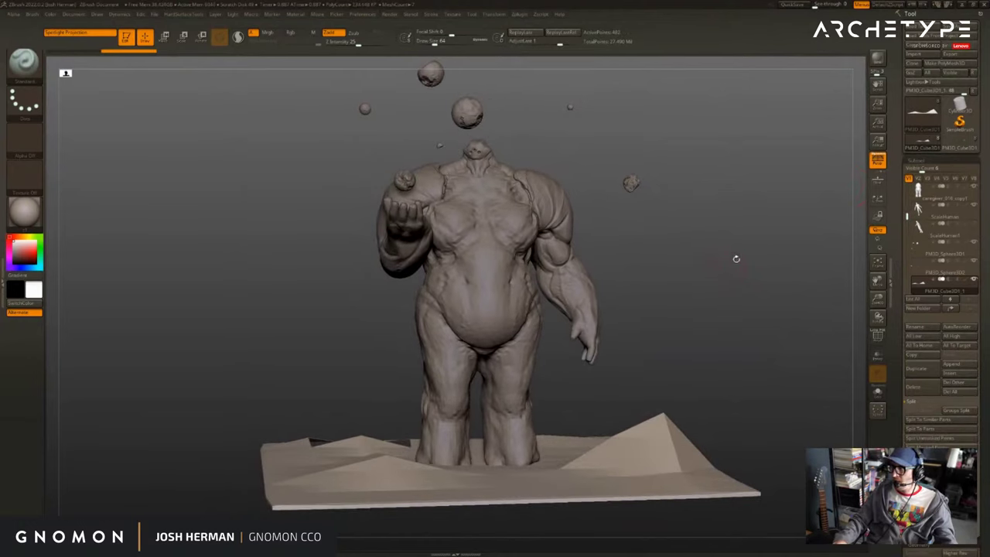
{"action": "mouse_move", "coordinate": [736, 259]}
{"action": "left_mouse_down"}
{"action": "mouse_move", "coordinate": [738, 290]}
{"action": "mouse_move", "coordinate": [712, 309]}
{"action": "mouse_move", "coordinate": [672, 303]}
{"action": "left_mouse_up"}
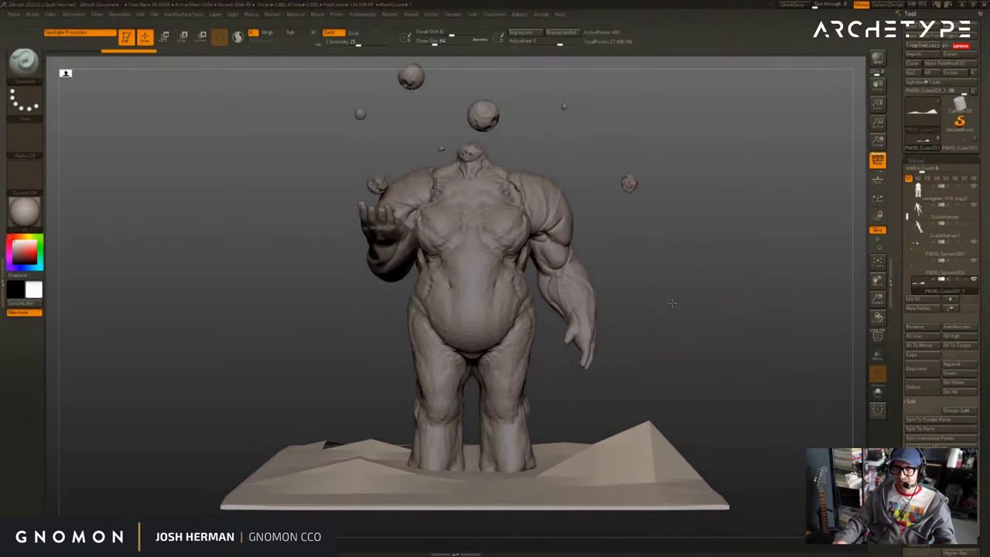
Insert the kneeling creature's body as a new subtool directly below the standing creature's body caregiver_016_copy1.
{"action": "left_click", "coordinate": [482, 183], "text": "alt"}
{"action": "left_click", "coordinate": [957, 149]}
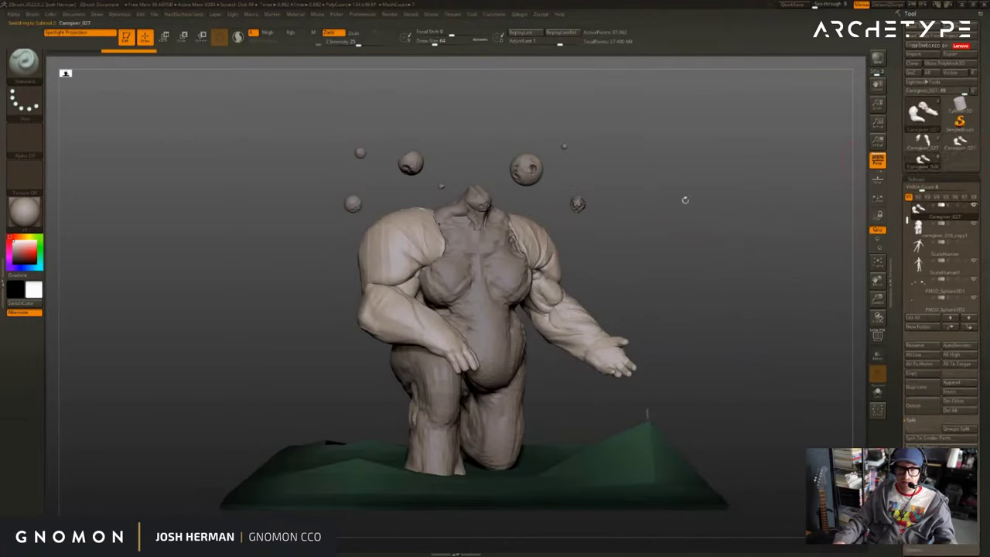
{"action": "left_click", "coordinate": [477, 277], "text": "alt"}
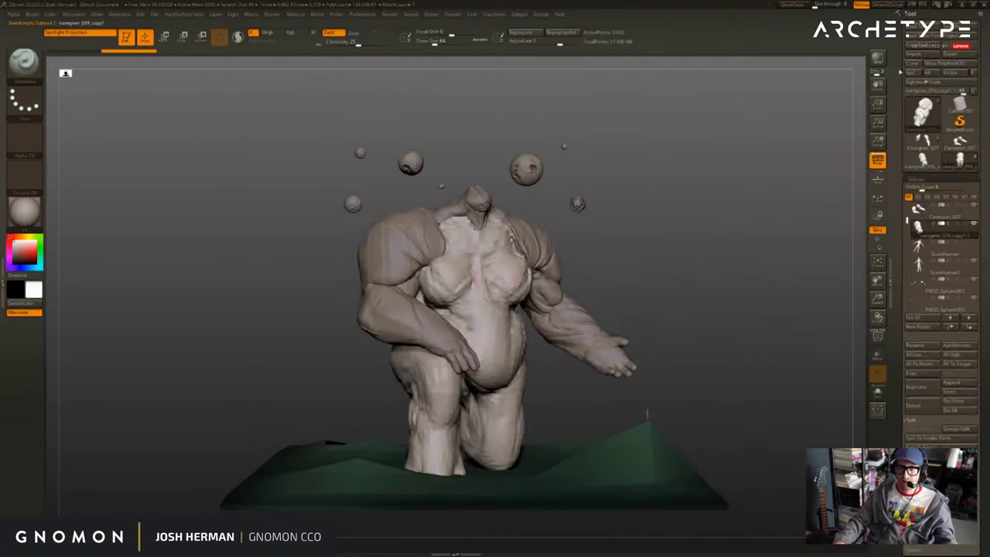
{"action": "mouse_move", "coordinate": [814, 93]}
{"action": "left_mouse_down"}
{"action": "mouse_move", "coordinate": [802, 93]}
{"action": "mouse_move", "coordinate": [811, 102]}
{"action": "mouse_move", "coordinate": [779, 132]}
{"action": "left_mouse_up"}
{"action": "left_click", "coordinate": [917, 150]}
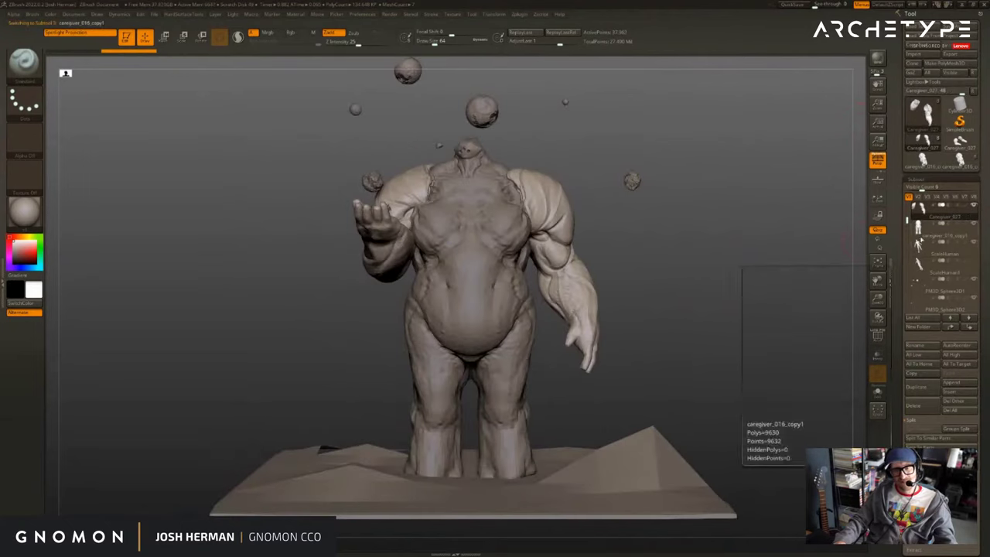
{"action": "left_click", "coordinate": [934, 230]}
{"action": "left_click", "coordinate": [944, 392]}
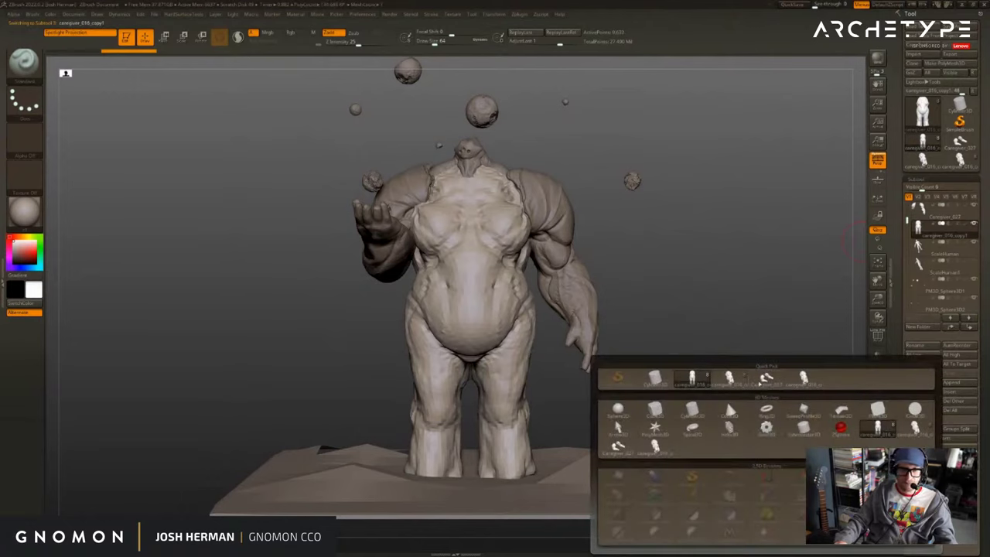
{"action": "left_click", "coordinate": [765, 378]}
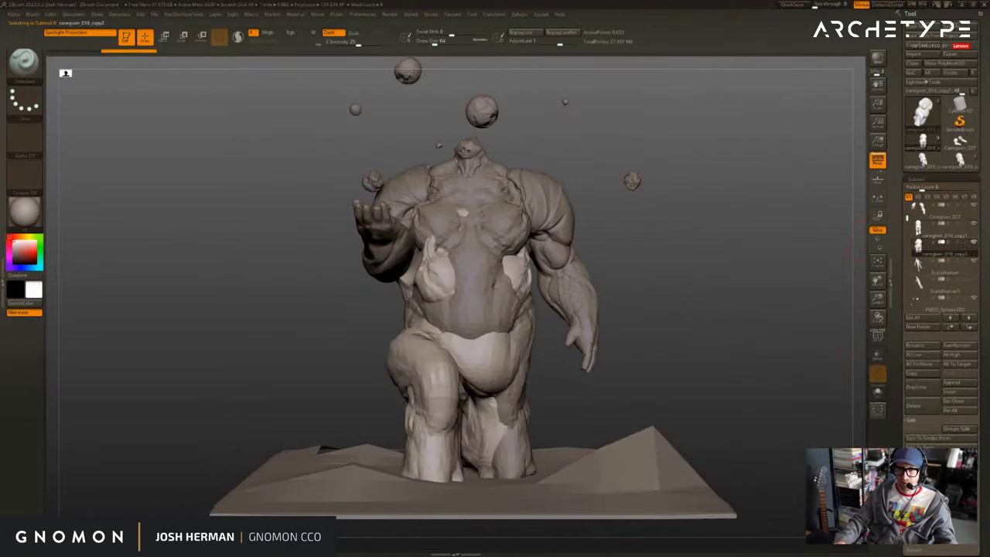
Insert the kneeling creature's arms as a new subtool directly below the standing arms Caregiver_027.
{"action": "left_click", "coordinate": [938, 213]}
{"action": "left_click", "coordinate": [958, 391]}
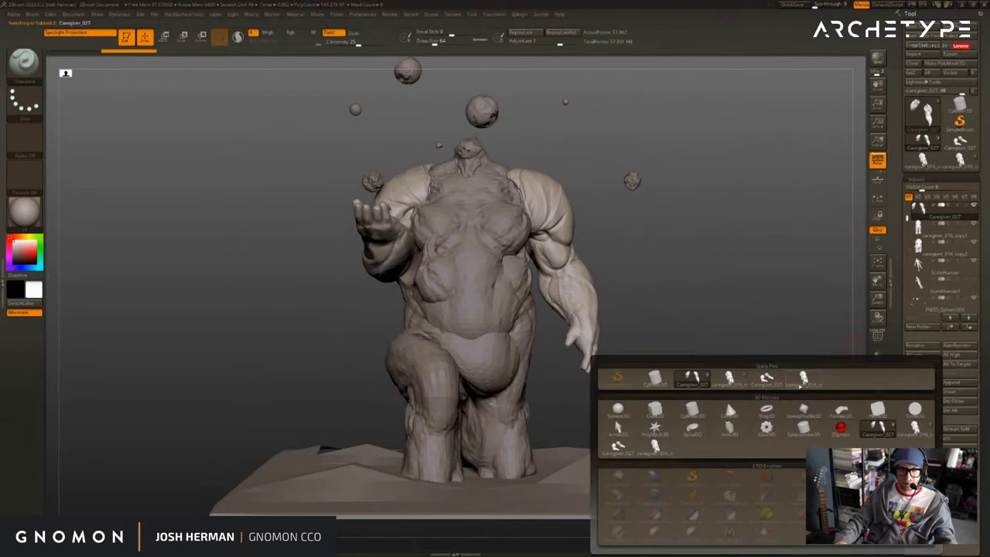
{"action": "left_click", "coordinate": [763, 379]}
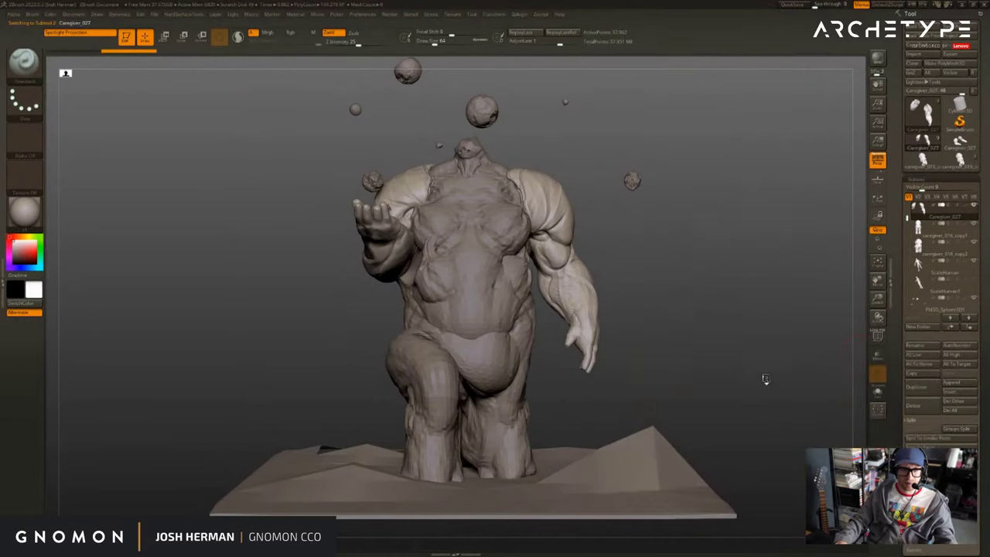
Hide the standing body so the kneeling body shows with both sets of arms.
{"action": "left_click", "coordinate": [453, 193], "text": "alt"}
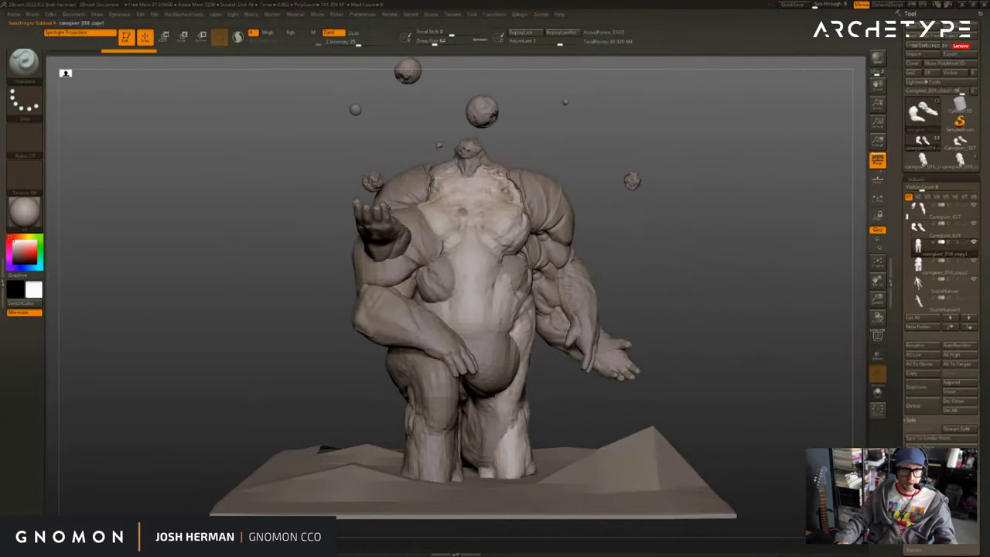
{"action": "left_click", "coordinate": [591, 219], "text": "alt"}
{"action": "right_click_drag", "start_coordinate": [569, 221], "coordinate": [582, 215], "text": "alt"}
Hide the knee-resting arm of the kneeling arms subtool, keeping only the outstretched arm.
{"action": "left_click", "coordinate": [408, 293], "text": "alt"}
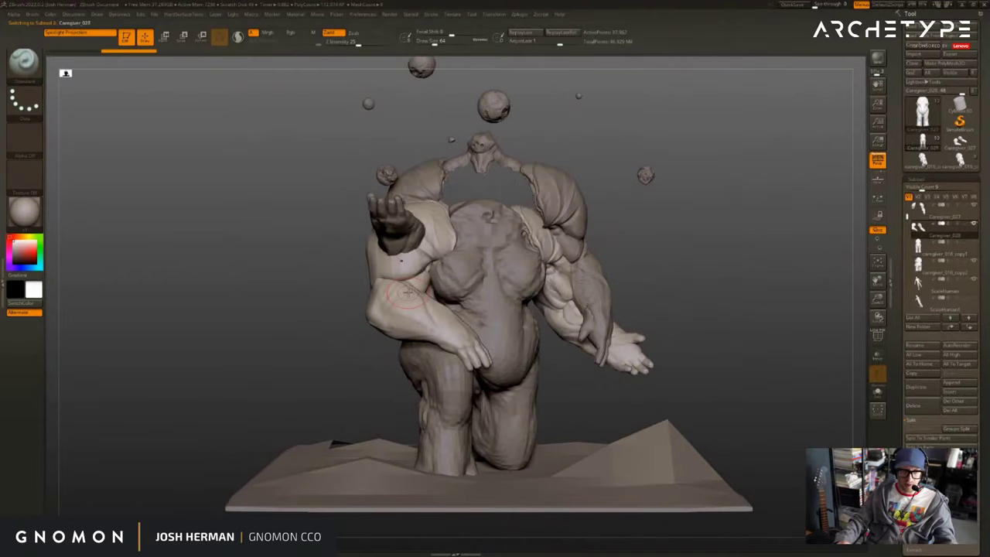
{"action": "key", "text": "shift+s"}
{"action": "left_click_drag", "start_coordinate": [286, 169], "coordinate": [497, 416], "text": "ctrl+shift"}
{"action": "left_click_drag", "start_coordinate": [700, 402], "coordinate": [756, 374]}
{"action": "key", "text": "ctrl+z"}
{"action": "key", "text": "ctrl+shift+z"}
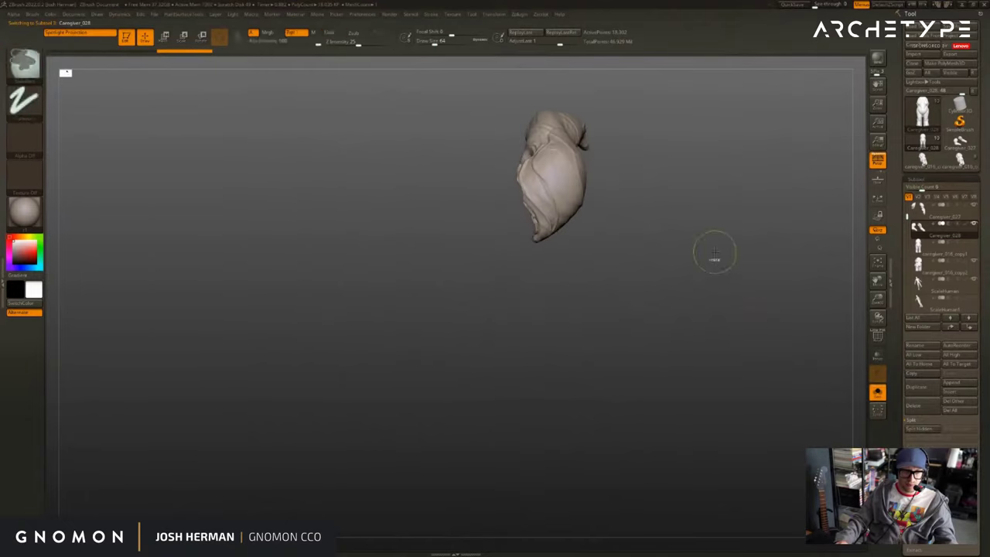
{"action": "left_click_drag", "start_coordinate": [714, 253], "coordinate": [503, 158], "text": "ctrl+shift"}
{"action": "left_click_drag", "start_coordinate": [511, 171], "coordinate": [535, 217]}
{"action": "mouse_move", "coordinate": [700, 249]}
{"action": "left_mouse_down", "text": "ctrl+shift"}
{"action": "mouse_move", "coordinate": [677, 249]}
{"action": "mouse_move", "coordinate": [734, 257]}
{"action": "mouse_move", "coordinate": [735, 276]}
{"action": "left_mouse_up", "text": "ctrl+shift"}
{"action": "key", "text": "alt+s"}
Move the standing creature's arms down to the kneeling torso's shoulder height with the Transpose line.
{"action": "left_click", "coordinate": [646, 300], "text": "alt"}
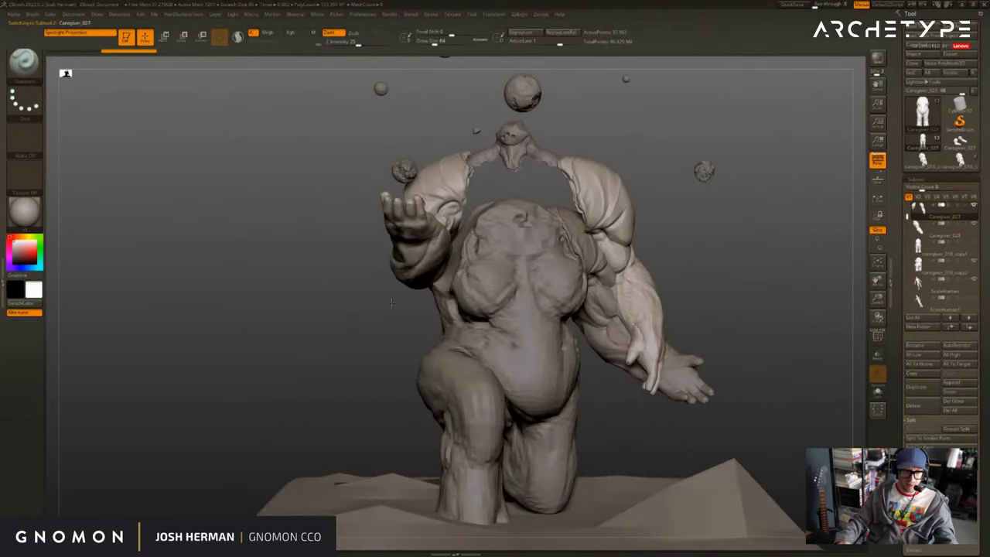
{"action": "key", "text": "w"}
{"action": "left_click", "coordinate": [220, 38]}
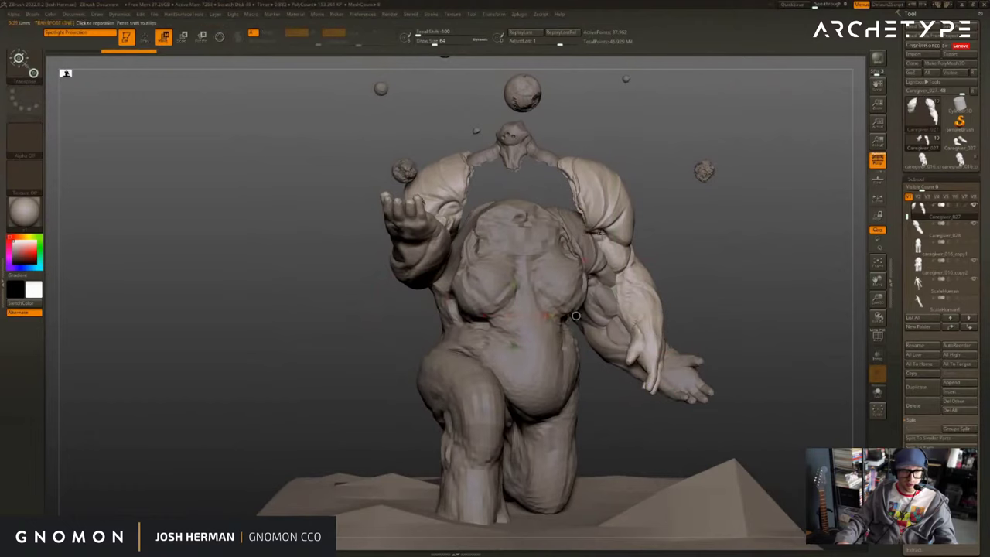
{"action": "left_click_drag", "start_coordinate": [615, 186], "coordinate": [622, 242]}
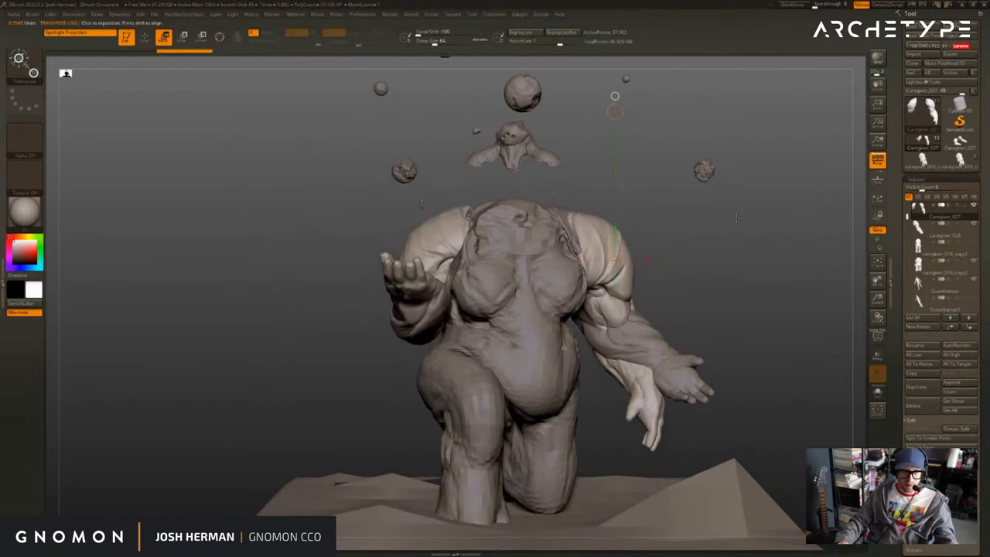
Isolate the standing arms and hide the hanging arm, keeping only the arm with the raised palm.
{"action": "left_click", "coordinate": [878, 392]}
{"action": "left_click_drag", "start_coordinate": [775, 160], "coordinate": [490, 484], "text": "ctrl+alt+shift"}
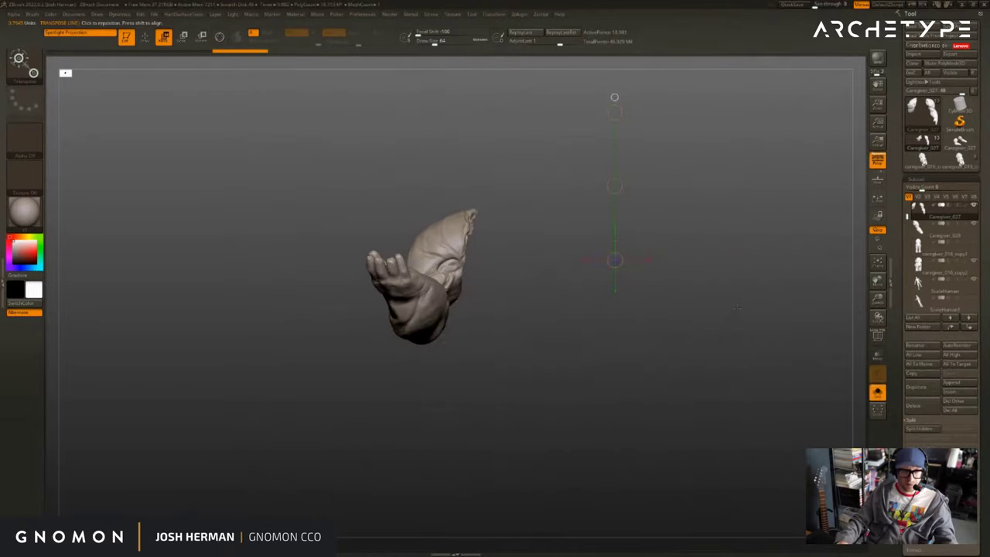
{"action": "left_click", "coordinate": [878, 393]}
Move the head and neck piece down onto the kneeling torso and align it between the shoulders from above.
{"action": "left_click", "coordinate": [521, 152], "text": "alt"}
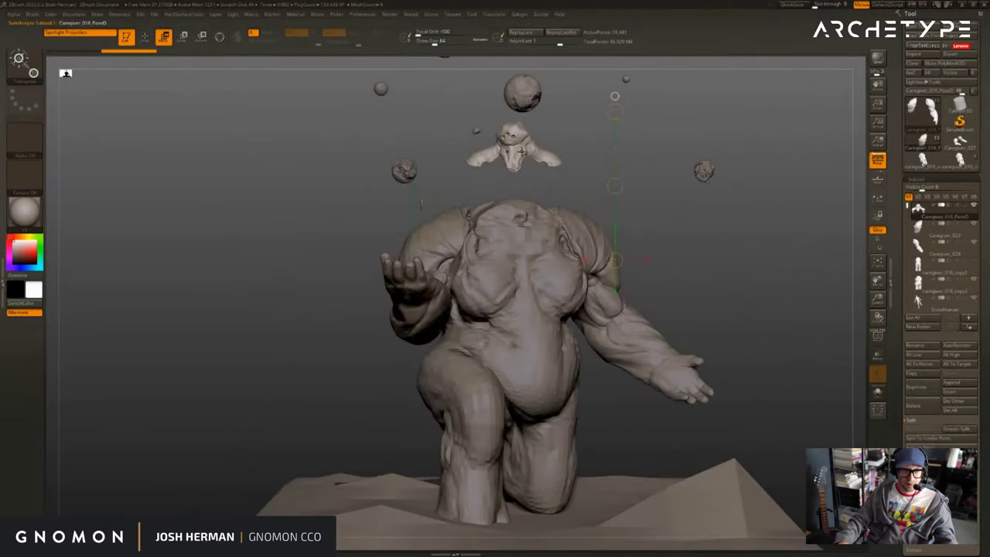
{"action": "left_click_drag", "start_coordinate": [521, 168], "coordinate": [521, 222]}
{"action": "right_click_drag", "start_coordinate": [520, 213], "coordinate": [513, 165]}
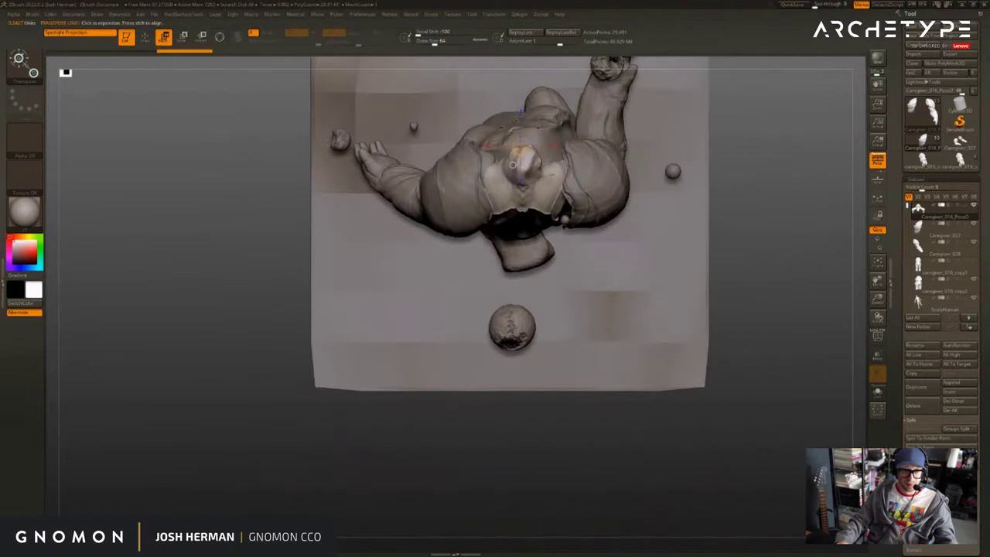
{"action": "left_click_drag", "start_coordinate": [648, 248], "coordinate": [650, 231]}
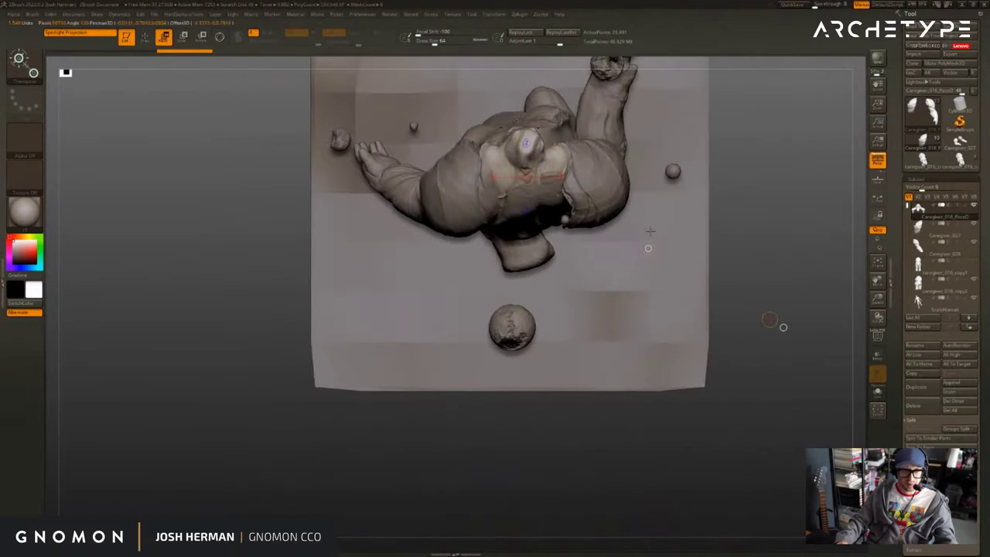
{"action": "left_click_drag", "start_coordinate": [783, 327], "coordinate": [275, 204]}
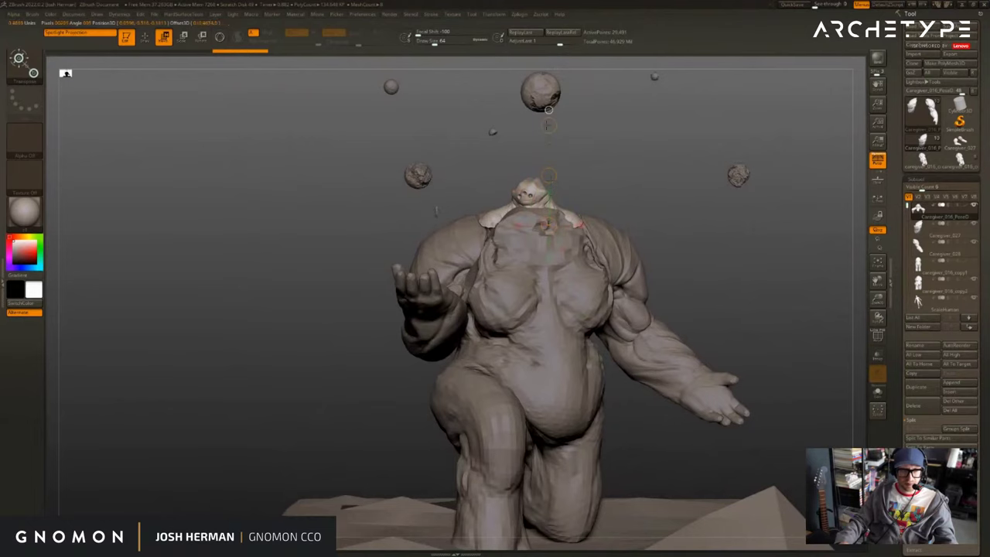
Fine-tune the head's height and shift it forward over the kneeling torso's chest.
{"action": "left_click_drag", "start_coordinate": [548, 176], "coordinate": [541, 162]}
{"action": "left_click_drag", "start_coordinate": [538, 128], "coordinate": [663, 195]}
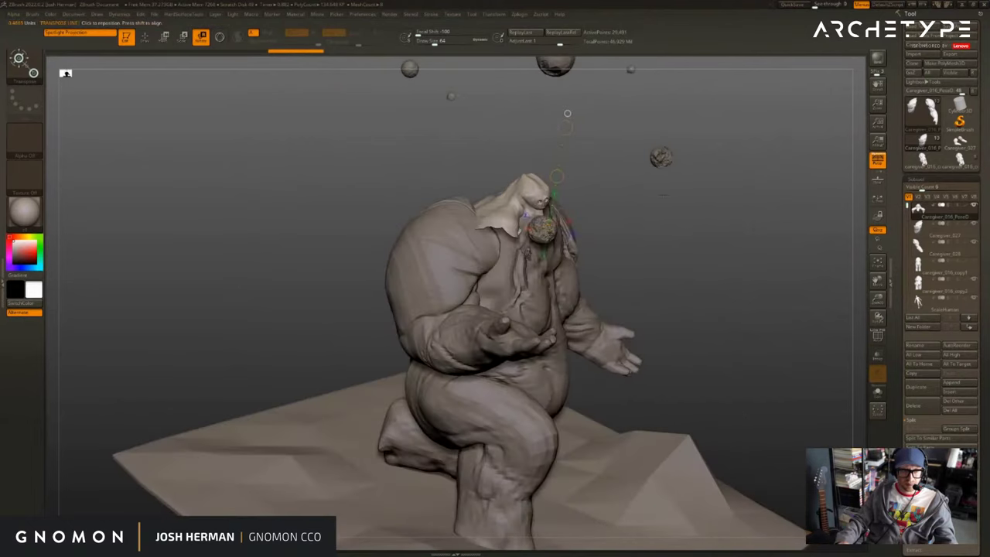
{"action": "left_click_drag", "start_coordinate": [591, 231], "coordinate": [605, 233]}
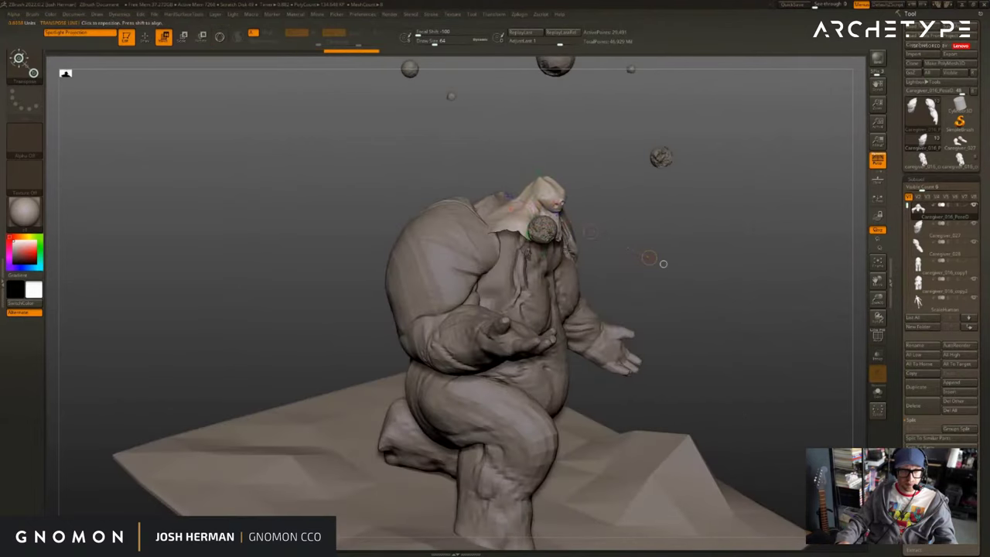
Move the raised-palm arm forward along the kneeling torso from the side view.
{"action": "left_click", "coordinate": [433, 261], "text": "alt"}
{"action": "left_click_drag", "start_coordinate": [676, 324], "coordinate": [610, 290]}
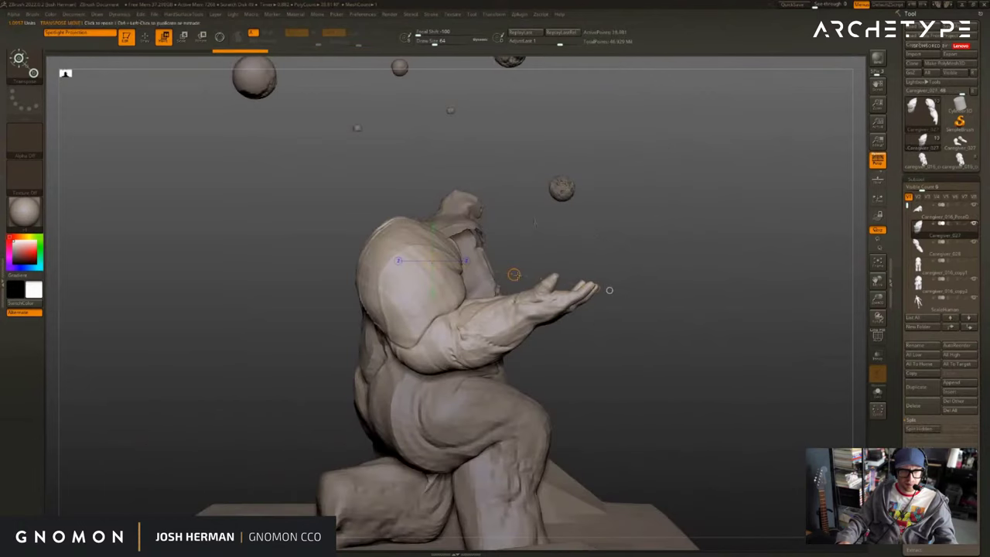
{"action": "left_click_drag", "start_coordinate": [516, 276], "coordinate": [576, 279]}
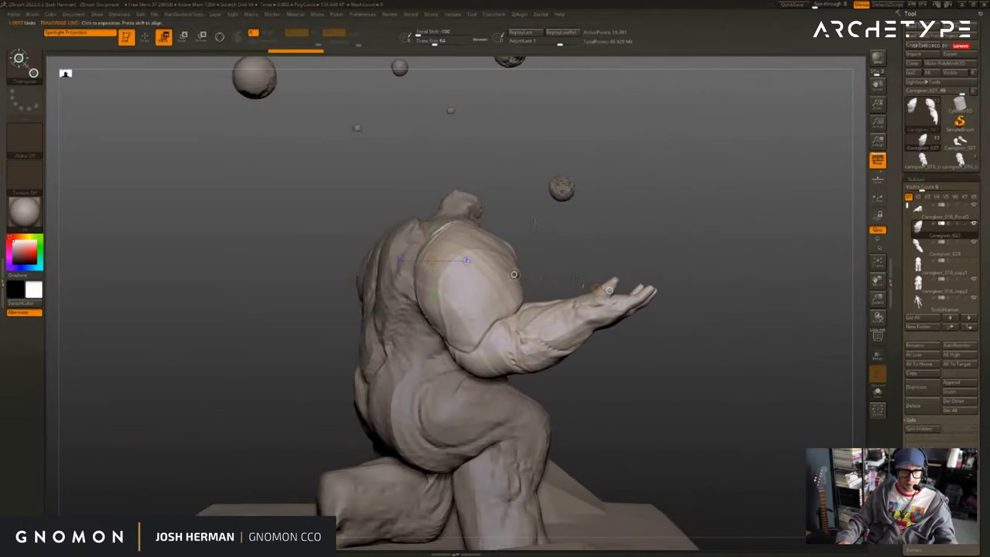
{"action": "mouse_move", "coordinate": [755, 288]}
{"action": "left_mouse_down"}
{"action": "mouse_move", "coordinate": [619, 286]}
{"action": "mouse_move", "coordinate": [434, 310]}
{"action": "mouse_move", "coordinate": [442, 279]}
{"action": "left_mouse_up"}
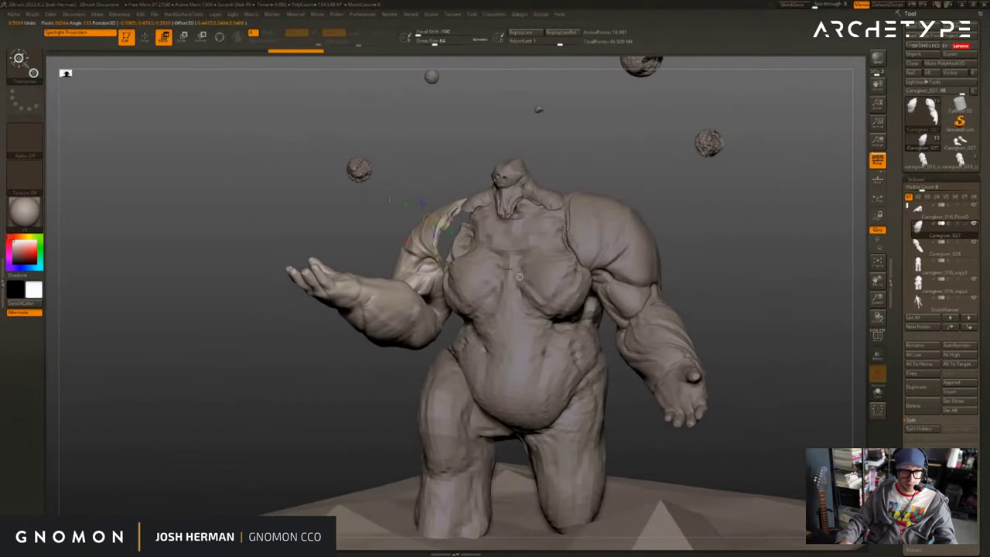
Move the raised-palm arm closer to the kneeling torso's shoulder and adjust its placement from above.
{"action": "left_click_drag", "start_coordinate": [293, 412], "coordinate": [287, 414]}
{"action": "left_click_drag", "start_coordinate": [358, 316], "coordinate": [373, 318]}
{"action": "left_click_drag", "start_coordinate": [279, 426], "coordinate": [283, 497]}
{"action": "left_click_drag", "start_coordinate": [358, 283], "coordinate": [345, 289]}
{"action": "left_click_drag", "start_coordinate": [271, 232], "coordinate": [331, 323]}
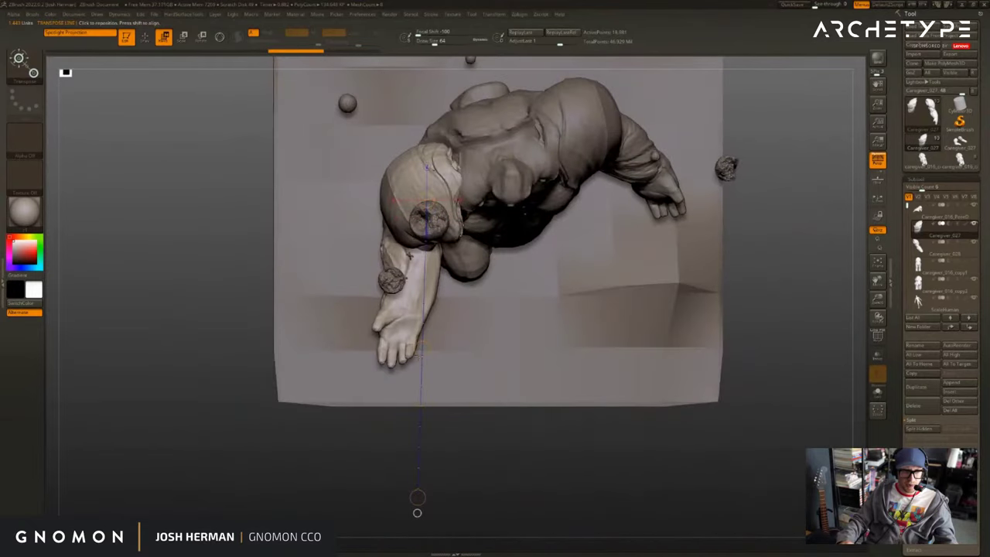
{"action": "left_click_drag", "start_coordinate": [422, 349], "coordinate": [425, 340]}
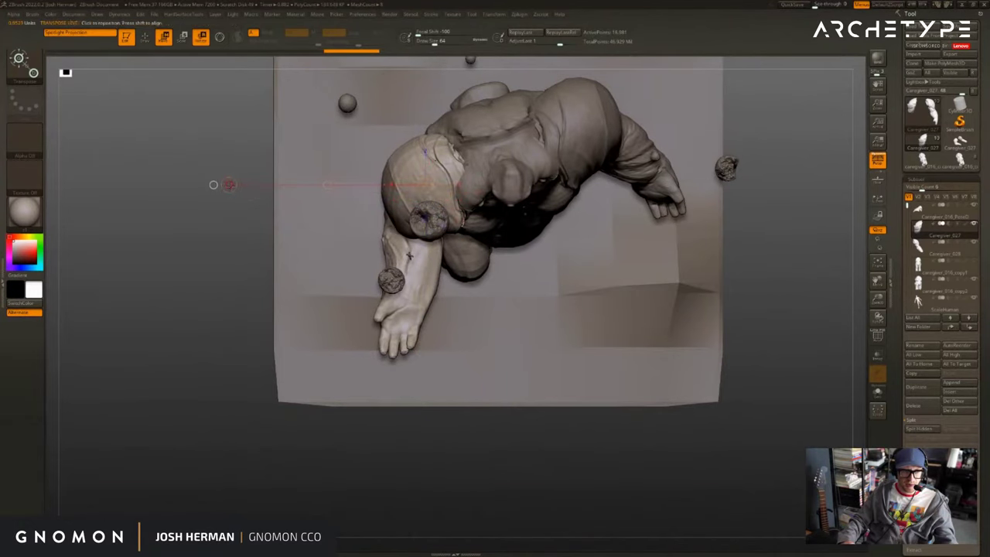
Try to rotate the raised-palm arm slightly around the shoulder from the top view.
{"action": "left_click_drag", "start_coordinate": [230, 185], "coordinate": [233, 219]}
{"action": "mouse_move", "coordinate": [274, 436]}
{"action": "left_mouse_down"}
{"action": "mouse_move", "coordinate": [284, 390]}
{"action": "mouse_move", "coordinate": [257, 378]}
{"action": "left_mouse_up"}
{"action": "left_click_drag", "start_coordinate": [302, 348], "coordinate": [314, 357]}
{"action": "key", "text": "ctrl+z"}
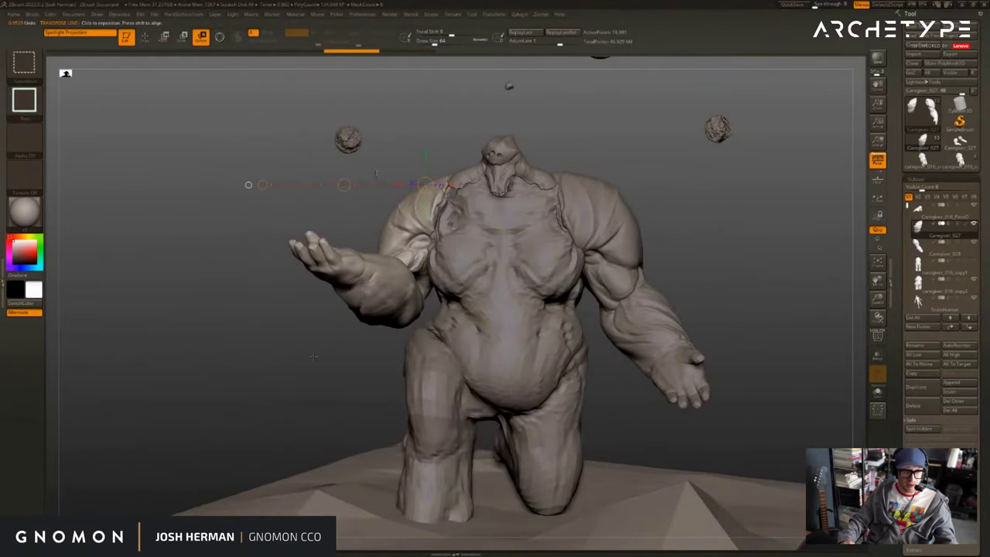
{"action": "key", "text": "ctrl+shift+z"}
{"action": "key", "text": "ctrl+z"}
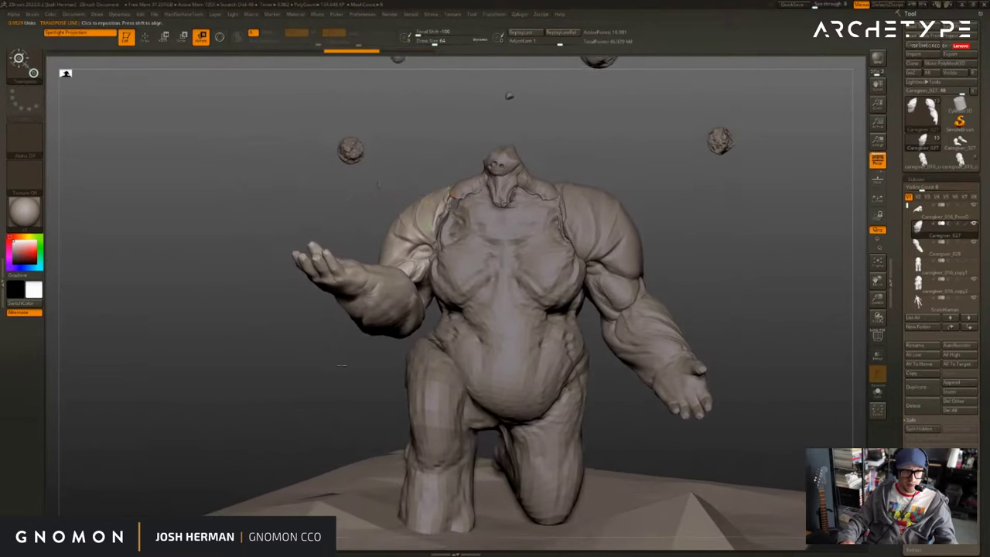
Nudge the head and neck piece from the side and rotate it slightly between the shoulders from the front.
{"action": "left_click", "coordinate": [462, 236], "text": "alt"}
{"action": "left_click_drag", "start_coordinate": [250, 195], "coordinate": [365, 212]}
{"action": "left_click", "coordinate": [449, 164], "text": "alt"}
{"action": "left_click_drag", "start_coordinate": [371, 166], "coordinate": [313, 190]}
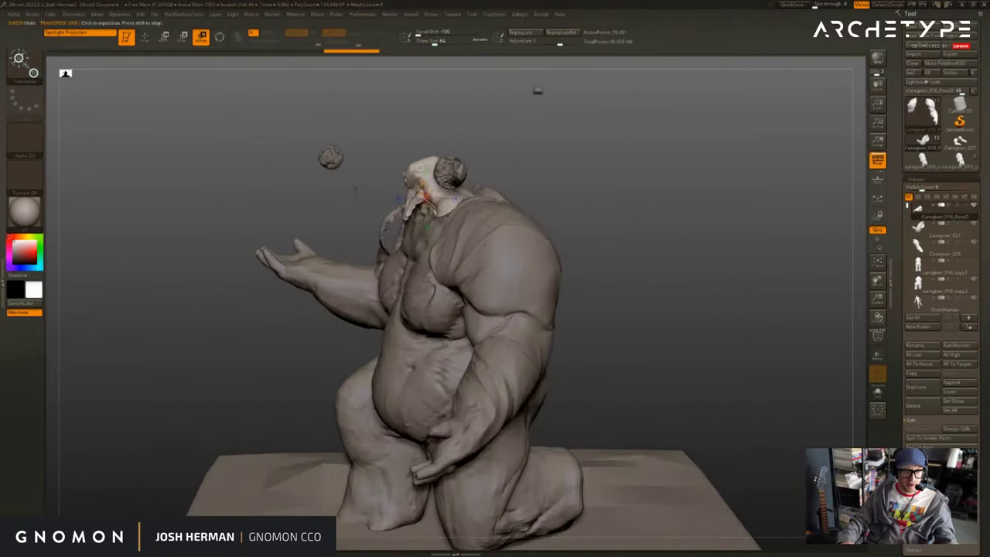
{"action": "key", "text": "w"}
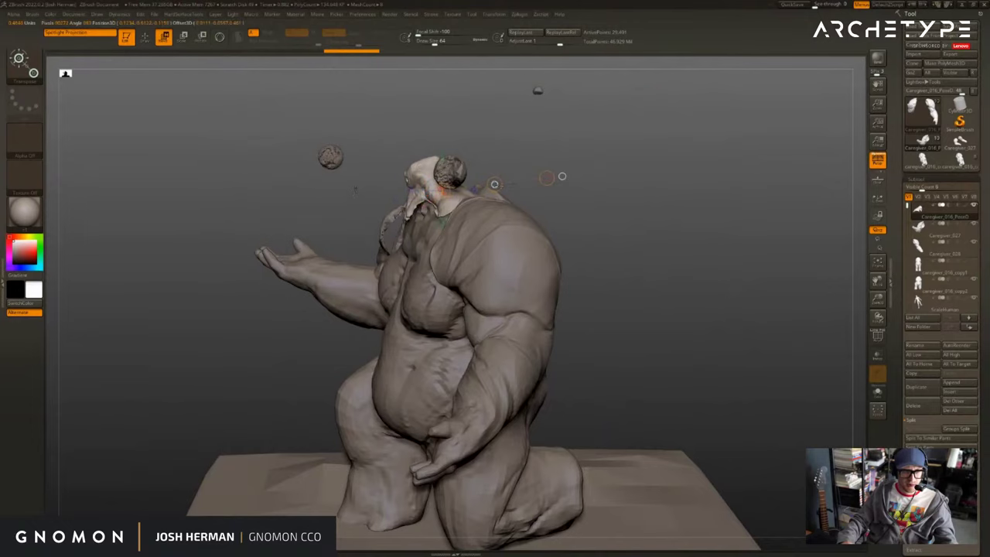
{"action": "left_click_drag", "start_coordinate": [592, 241], "coordinate": [663, 236]}
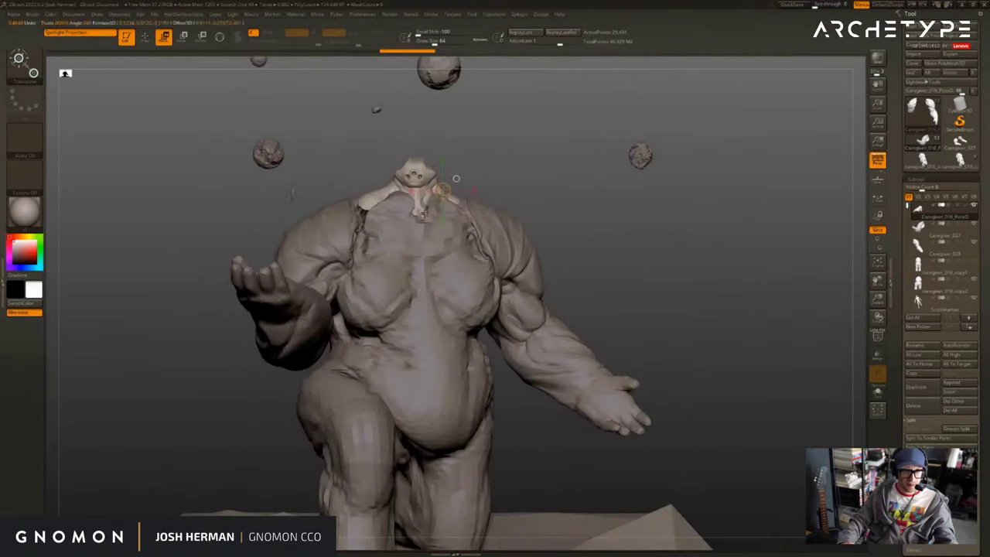
{"action": "key", "text": "r"}
{"action": "left_click_drag", "start_coordinate": [423, 169], "coordinate": [423, 172]}
{"action": "key", "text": "w"}
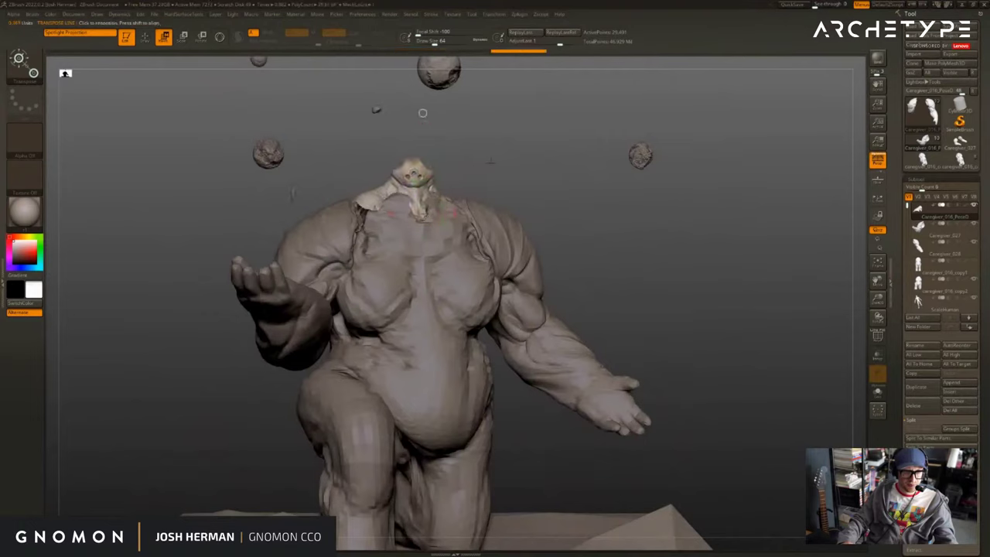
Compare the head's earlier and latest placements by stepping back and forth through the undo history.
{"action": "key", "text": "y"}
{"action": "key", "text": "ctrl+z"}
{"action": "key", "text": "ctrl+z"}
{"action": "key", "text": "ctrl+z"}
{"action": "key", "text": "ctrl+shift+z"}
{"action": "key", "text": "ctrl+shift+z"}
{"action": "key", "text": "ctrl+shift+z"}
{"action": "key", "text": "ctrl+shift+z"}
{"action": "key", "text": "ctrl+shift+z"}
{"action": "key", "text": "ctrl+shift+z"}
{"action": "key", "text": "ctrl+shift+z"}
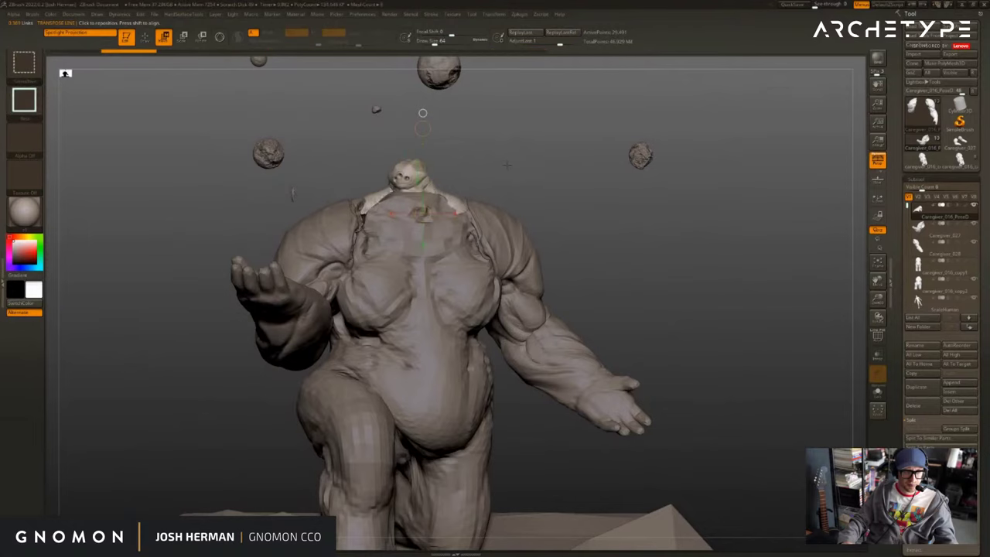
{"action": "key", "text": "ctrl+z"}
{"action": "mouse_move", "coordinate": [516, 163]}
{"action": "left_mouse_down"}
{"action": "mouse_move", "coordinate": [449, 168]}
{"action": "mouse_move", "coordinate": [494, 166]}
{"action": "left_mouse_up"}
{"action": "key", "text": "ctrl+shift+z"}
{"action": "key", "text": "ctrl+z"}
{"action": "key", "text": "ctrl+shift+z"}
{"action": "key", "text": "ctrl+z"}
{"action": "key", "text": "ctrl+z"}
{"action": "key", "text": "ctrl+z"}
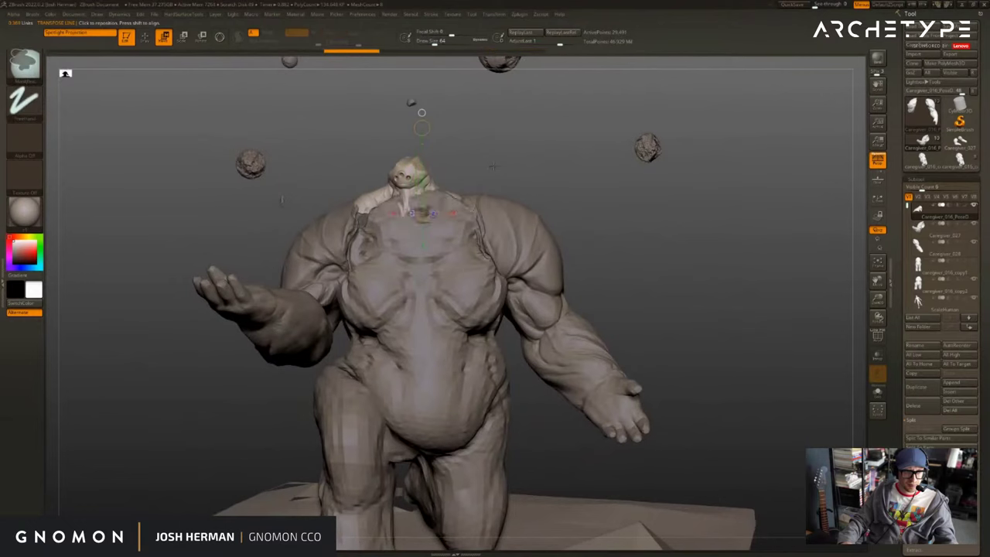
{"action": "key", "text": "ctrl+shift+z"}
{"action": "key", "text": "ctrl+shift+z"}
{"action": "key", "text": "ctrl+shift+z"}
Mask the creature's head, leaving the neck and shoulder part of the piece unmasked.
{"action": "mouse_move", "coordinate": [505, 159]}
{"action": "left_mouse_down", "text": "alt"}
{"action": "mouse_move", "coordinate": [511, 193]}
{"action": "mouse_move", "coordinate": [526, 178]}
{"action": "left_mouse_up", "text": "alt"}
{"action": "key", "text": "q"}
{"action": "left_click_drag", "start_coordinate": [442, 191], "coordinate": [462, 184], "text": "ctrl"}
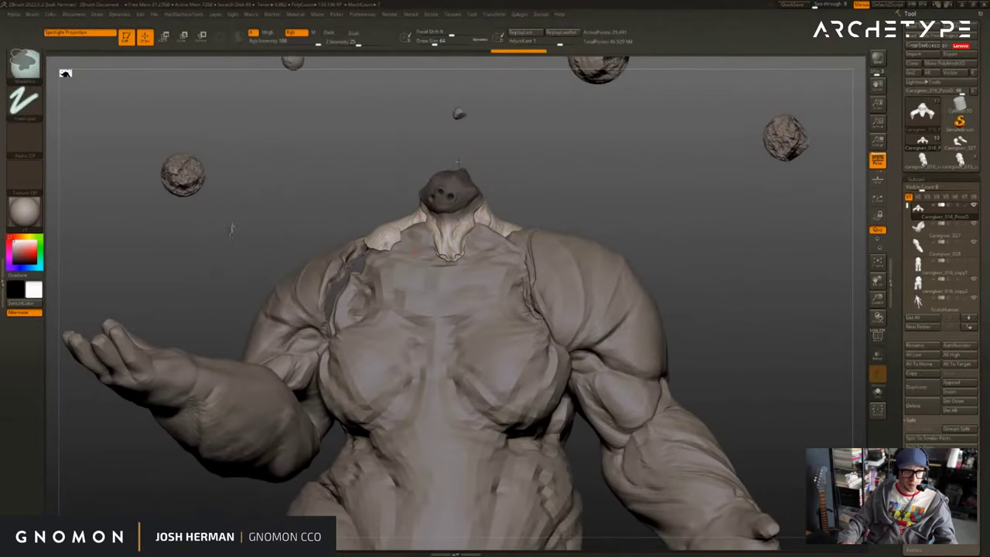
{"action": "key", "text": "w"}
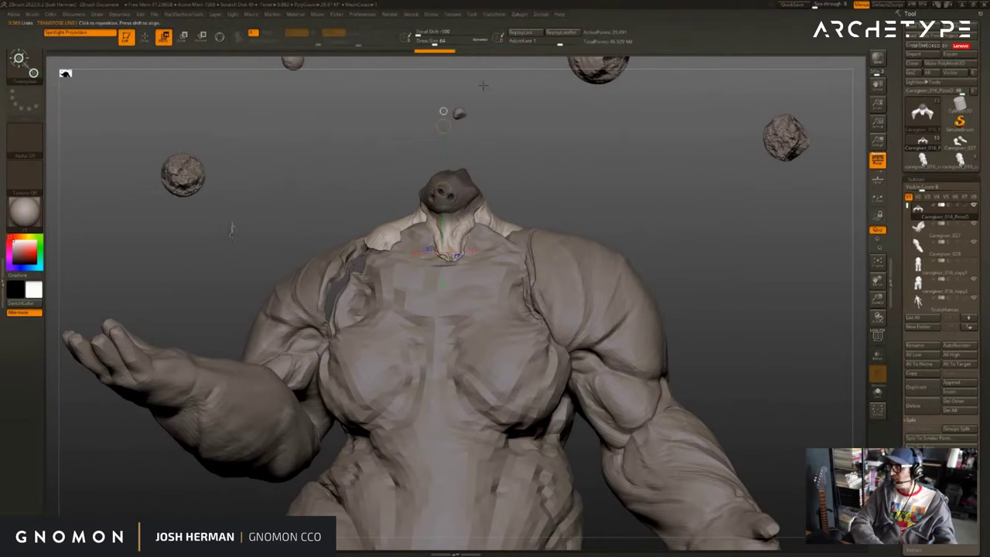
{"action": "mouse_move", "coordinate": [220, 85]}
{"action": "left_mouse_down"}
{"action": "mouse_move", "coordinate": [240, 104]}
{"action": "mouse_move", "coordinate": [317, 104]}
{"action": "left_mouse_up"}
{"action": "key", "text": "q"}
{"action": "key", "text": "w"}
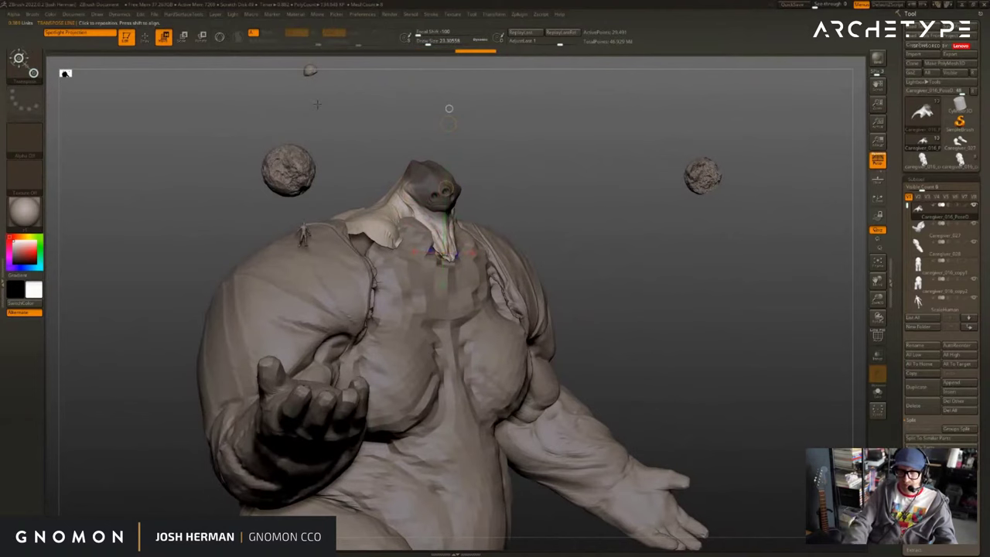
{"action": "mouse_move", "coordinate": [318, 104]}
{"action": "left_mouse_down"}
{"action": "mouse_move", "coordinate": [240, 105]}
{"action": "mouse_move", "coordinate": [275, 105]}
{"action": "left_mouse_up"}
Enlarge the brush, soften the head mask's edge around the neck, and invert the mask to free the head.
{"action": "key", "text": "s"}
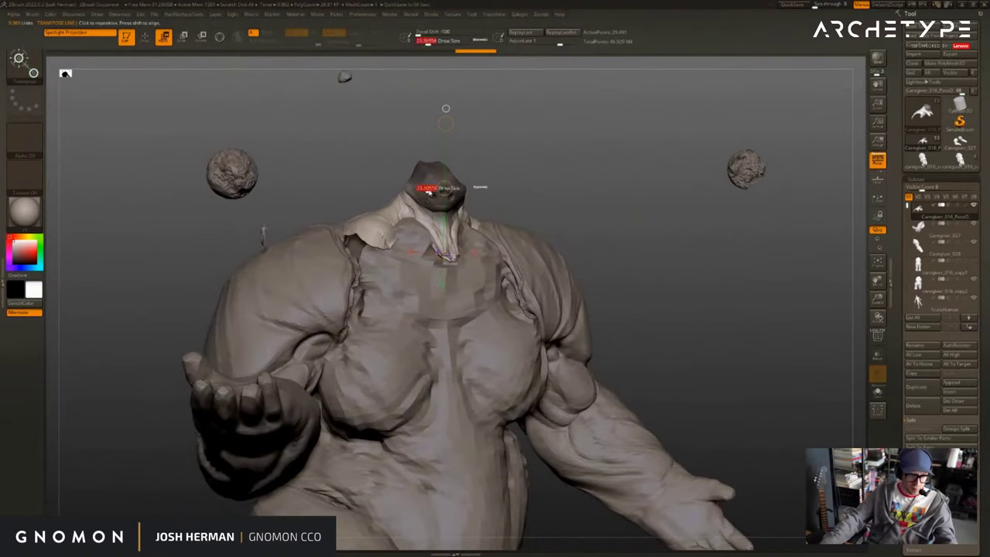
{"action": "key", "text": "q"}
{"action": "left_click", "coordinate": [413, 202], "text": "ctrl"}
{"action": "mouse_move", "coordinate": [573, 155]}
{"action": "left_mouse_down"}
{"action": "mouse_move", "coordinate": [379, 182]}
{"action": "mouse_move", "coordinate": [495, 184]}
{"action": "left_mouse_up"}
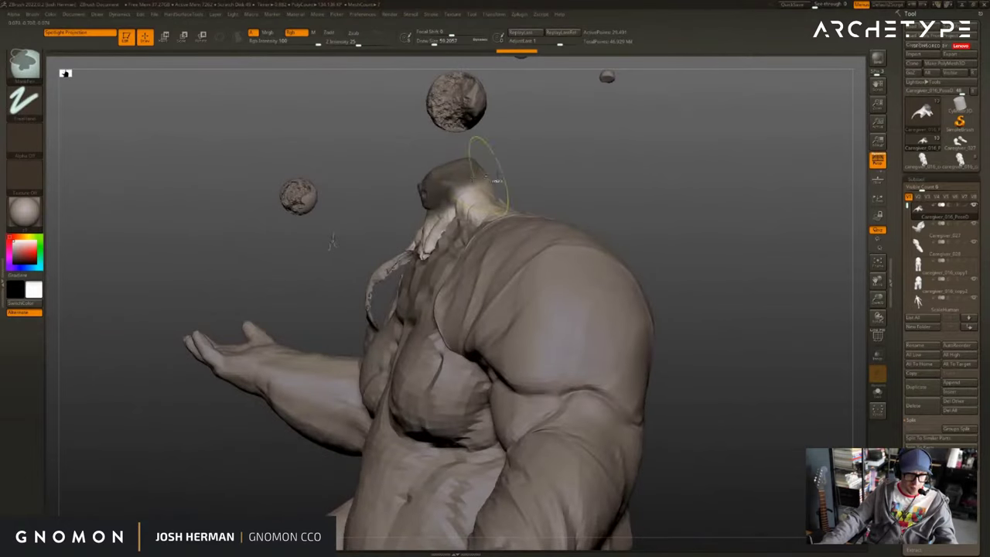
{"action": "left_click", "coordinate": [503, 178], "text": "ctrl"}
{"action": "left_click", "coordinate": [499, 178], "text": "ctrl"}
{"action": "left_click_drag", "start_coordinate": [387, 176], "coordinate": [507, 177]}
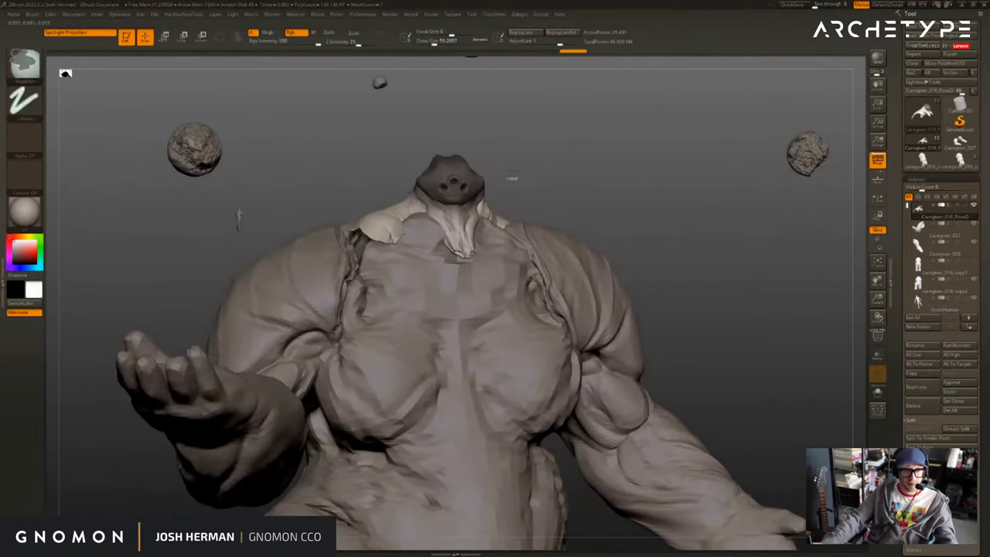
{"action": "left_click", "coordinate": [512, 178], "text": "ctrl"}
Rotate the unmasked head slightly on its neck from the front and clear the mask.
{"action": "key", "text": "r"}
{"action": "left_click_drag", "start_coordinate": [529, 219], "coordinate": [465, 199]}
{"action": "key", "text": "ctrl+z"}
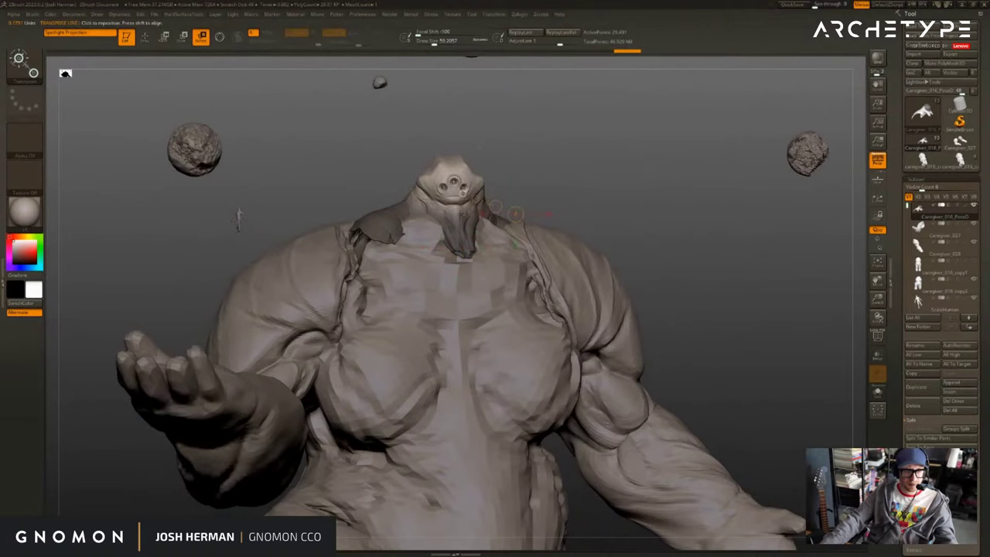
{"action": "left_click_drag", "start_coordinate": [239, 219], "coordinate": [211, 218]}
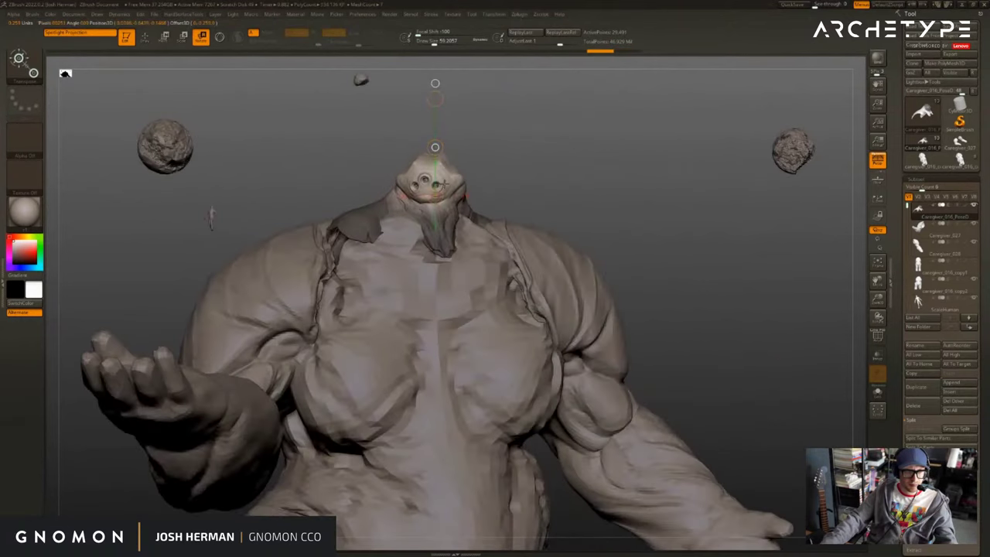
{"action": "left_click_drag", "start_coordinate": [435, 148], "coordinate": [494, 146]}
{"action": "mouse_move", "coordinate": [494, 146]}
{"action": "left_mouse_down", "text": "ctrl"}
{"action": "mouse_move", "coordinate": [503, 157]}
{"action": "mouse_move", "coordinate": [238, 196]}
{"action": "mouse_move", "coordinate": [232, 217]}
{"action": "mouse_move", "coordinate": [166, 218]}
{"action": "left_mouse_up", "text": "ctrl"}
Select the floating spheres and mask all of them except the one nearest the raised palm.
{"action": "left_click", "coordinate": [240, 183], "text": "alt"}
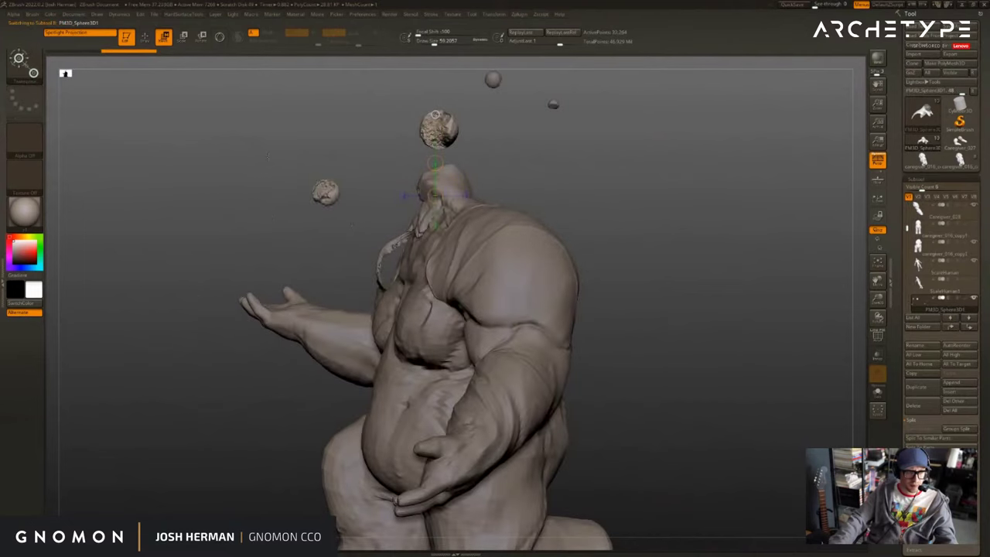
{"action": "left_click_drag", "start_coordinate": [356, 158], "coordinate": [270, 241], "text": "ctrl"}
{"action": "left_click", "coordinate": [271, 239], "text": "ctrl"}
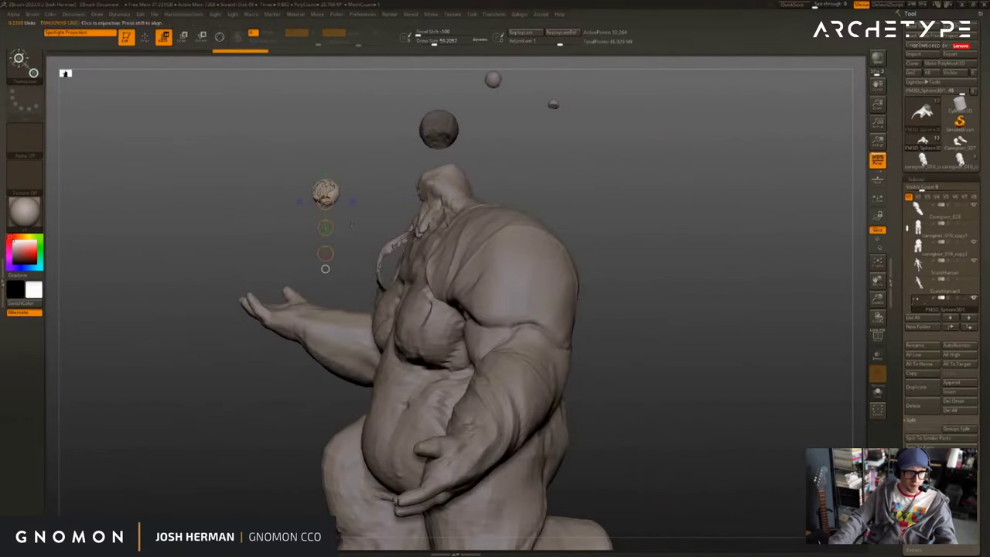
Lower the unmasked sphere to just above the raised palm and center it over the hand from above.
{"action": "left_click_drag", "start_coordinate": [325, 227], "coordinate": [293, 283]}
{"action": "left_click_drag", "start_coordinate": [298, 201], "coordinate": [276, 287]}
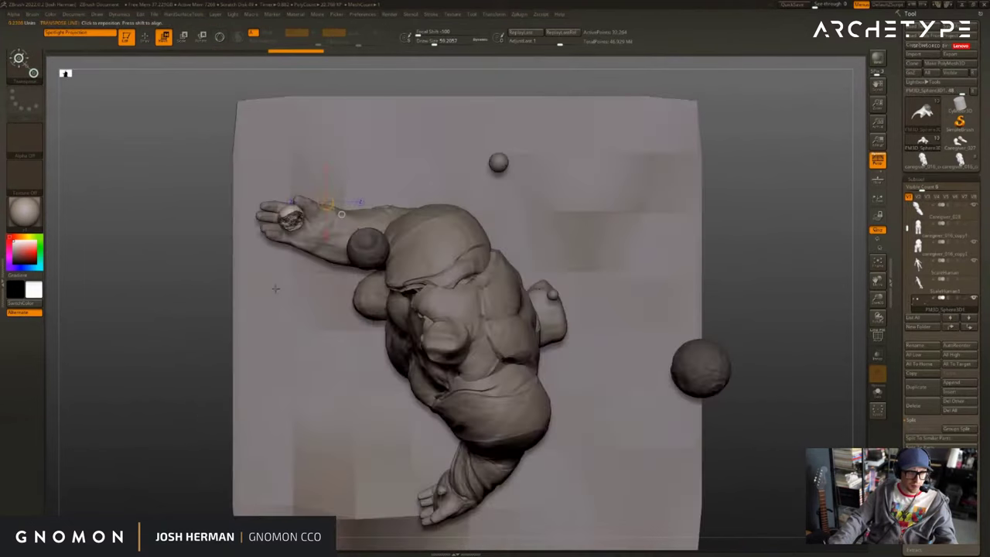
{"action": "left_click_drag", "start_coordinate": [134, 303], "coordinate": [259, 356], "text": "alt"}
{"action": "left_click_drag", "start_coordinate": [367, 241], "coordinate": [176, 351]}
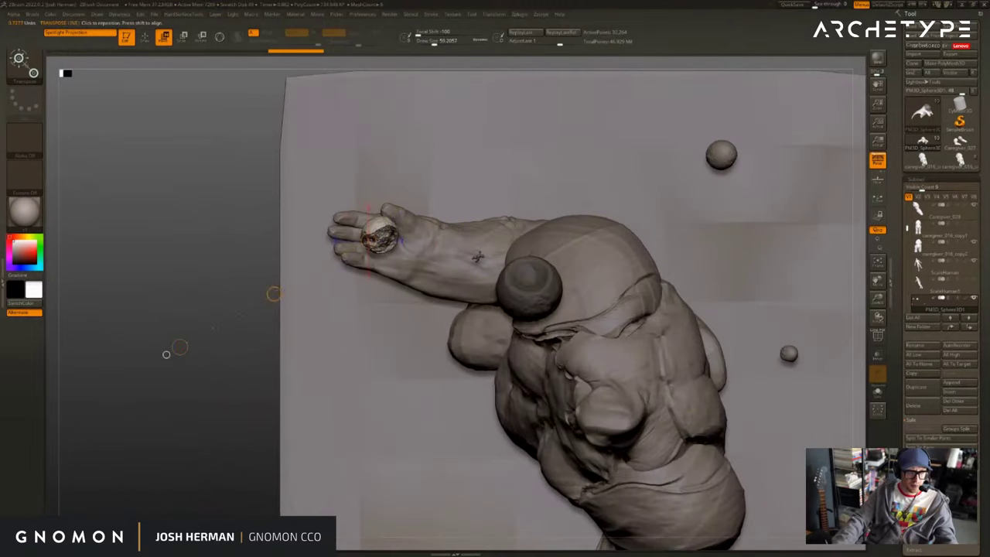
{"action": "left_click_drag", "start_coordinate": [274, 294], "coordinate": [302, 242]}
Select the small human scale figure and move it onto the wrist of the raised-palm arm.
{"action": "left_click", "coordinate": [392, 182], "text": "alt"}
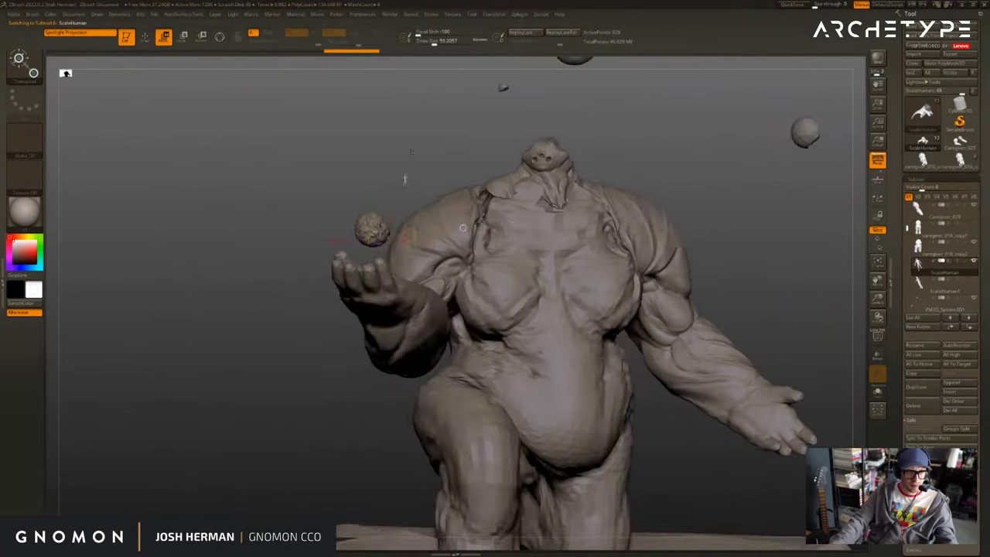
{"action": "left_click_drag", "start_coordinate": [404, 178], "coordinate": [487, 170]}
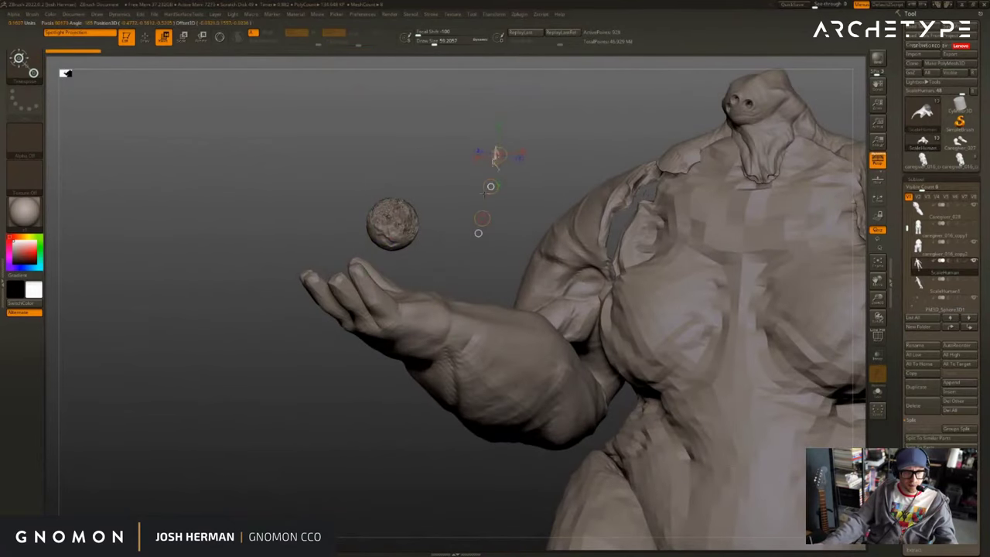
{"action": "left_click_drag", "start_coordinate": [442, 116], "coordinate": [456, 207]}
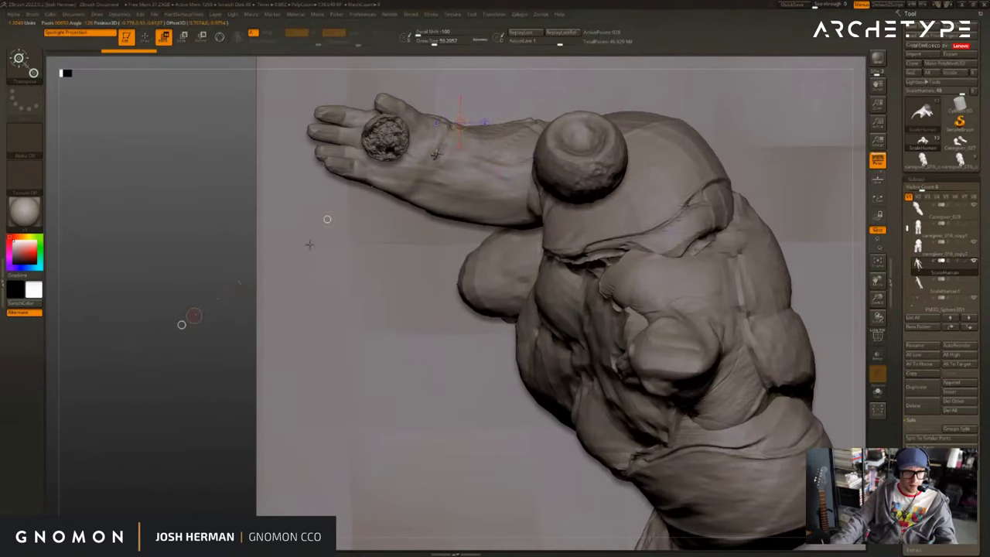
{"action": "left_click_drag", "start_coordinate": [174, 323], "coordinate": [174, 213]}
{"action": "left_click_drag", "start_coordinate": [202, 392], "coordinate": [198, 522]}
{"action": "left_click_drag", "start_coordinate": [371, 290], "coordinate": [433, 282]}
{"action": "left_click_drag", "start_coordinate": [523, 177], "coordinate": [464, 194]}
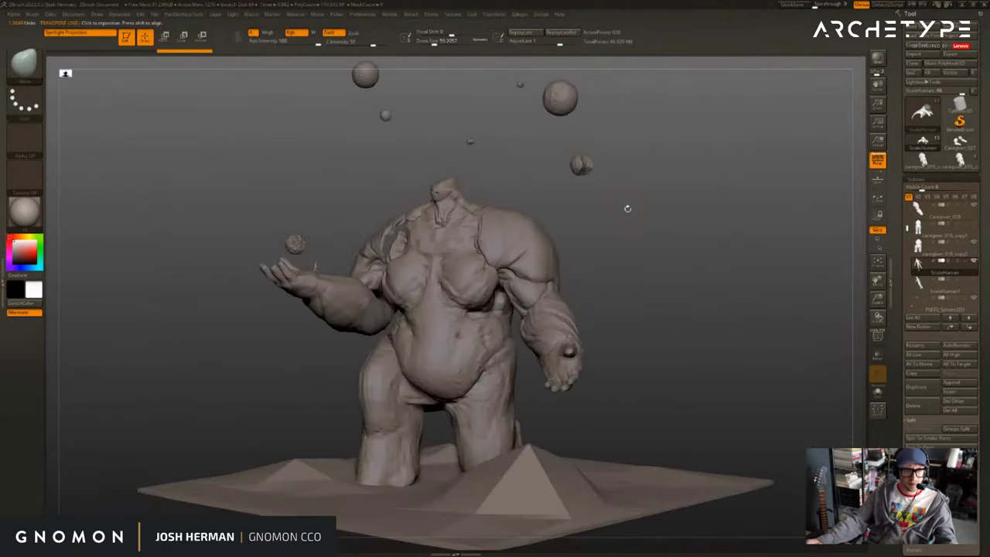
Select the raised-palm arm and shift it back along the kneeling torso from the top view.
{"action": "left_click_drag", "start_coordinate": [325, 255], "coordinate": [341, 249]}
{"action": "left_click", "coordinate": [431, 209], "text": "alt"}
{"action": "left_click_drag", "start_coordinate": [438, 173], "coordinate": [464, 232]}
{"action": "key", "text": "w"}
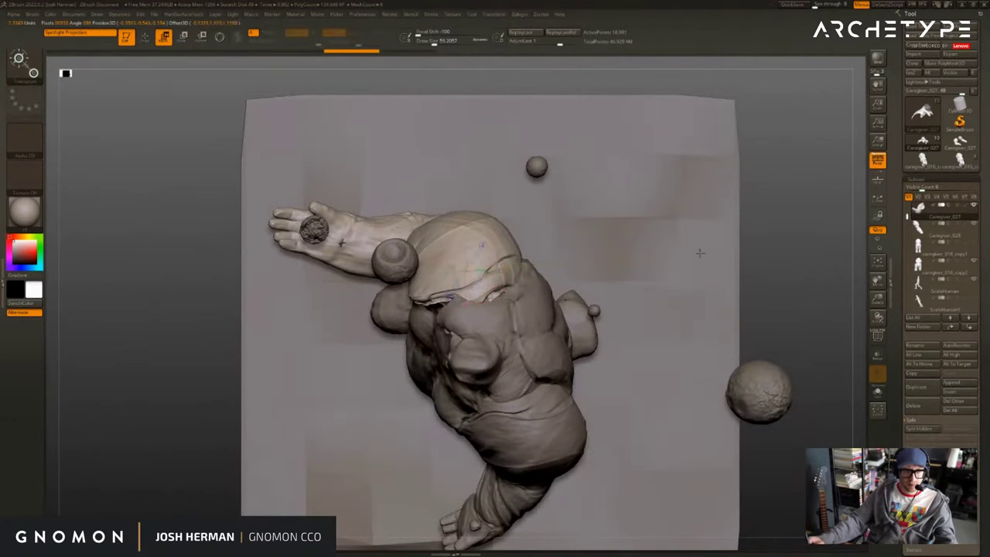
{"action": "left_click_drag", "start_coordinate": [621, 260], "coordinate": [635, 259]}
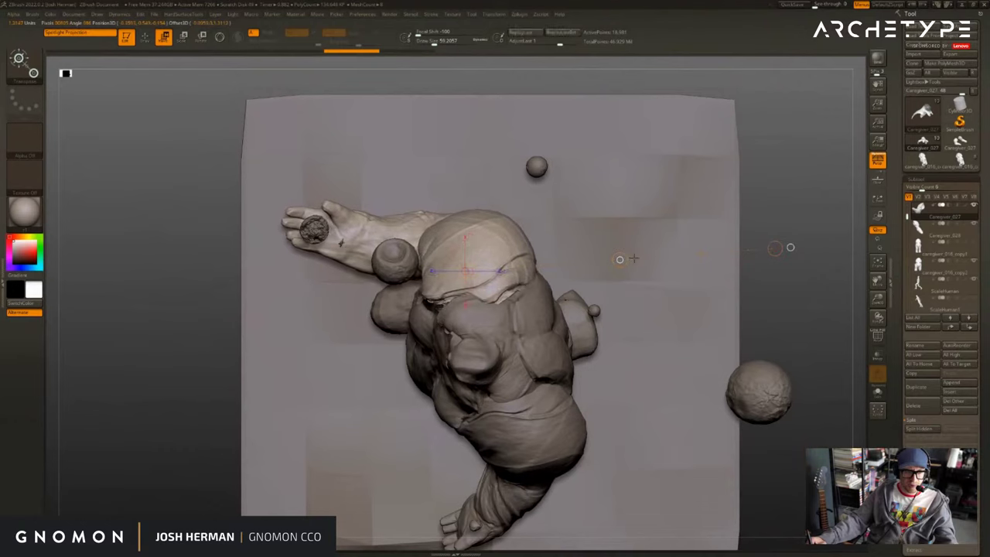
Shift the sphere above the palm and the human scale figure back to follow the repositioned arm.
{"action": "key", "text": "q"}
{"action": "left_click", "coordinate": [314, 230], "text": "alt"}
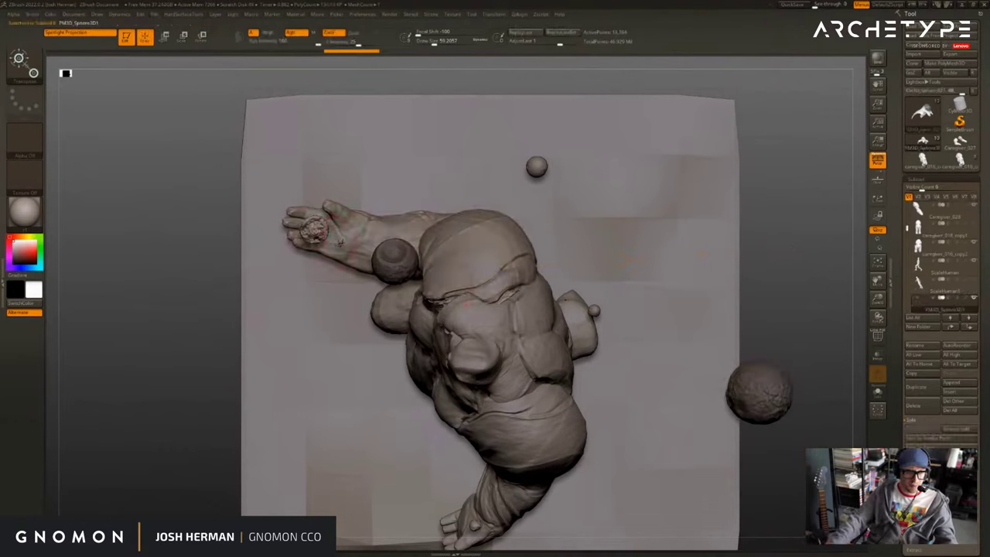
{"action": "key", "text": "w"}
{"action": "left_click_drag", "start_coordinate": [621, 260], "coordinate": [637, 259]}
{"action": "key", "text": "q"}
{"action": "key", "text": "w"}
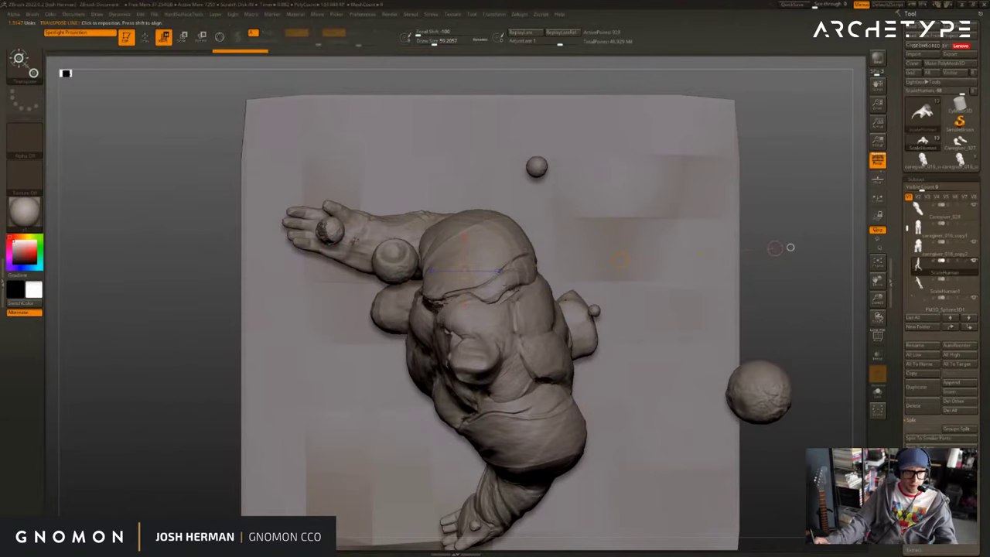
{"action": "mouse_move", "coordinate": [203, 387]}
{"action": "left_mouse_down"}
{"action": "mouse_move", "coordinate": [217, 336]}
{"action": "mouse_move", "coordinate": [155, 348]}
{"action": "left_mouse_up"}
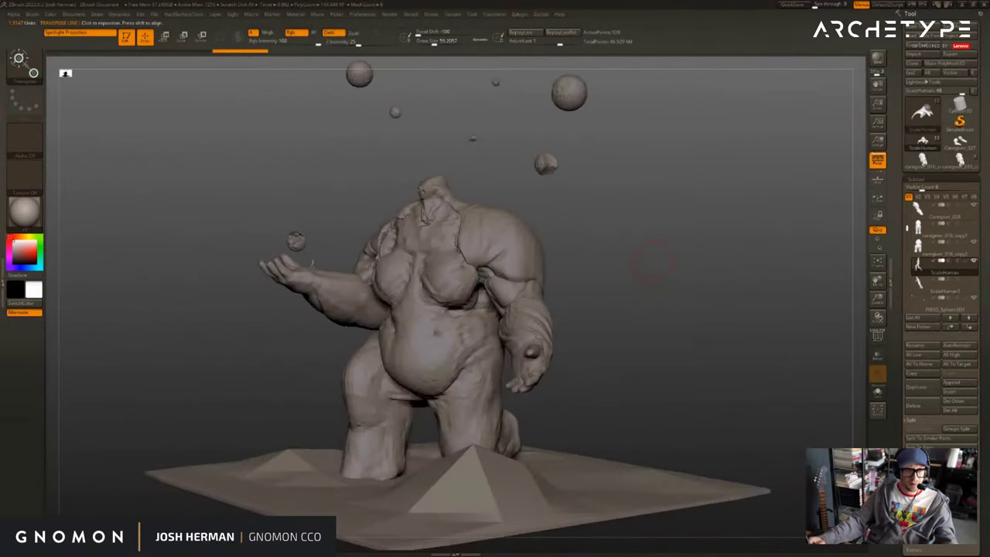
Isolate the upper floating sphere over the raised-palm side by masking all the other spheres.
{"action": "mouse_move", "coordinate": [647, 266]}
{"action": "left_mouse_down"}
{"action": "mouse_move", "coordinate": [670, 260]}
{"action": "mouse_move", "coordinate": [609, 281]}
{"action": "left_mouse_up"}
{"action": "key", "text": "q"}
{"action": "left_click", "coordinate": [347, 78], "text": "alt"}
{"action": "key", "text": "r"}
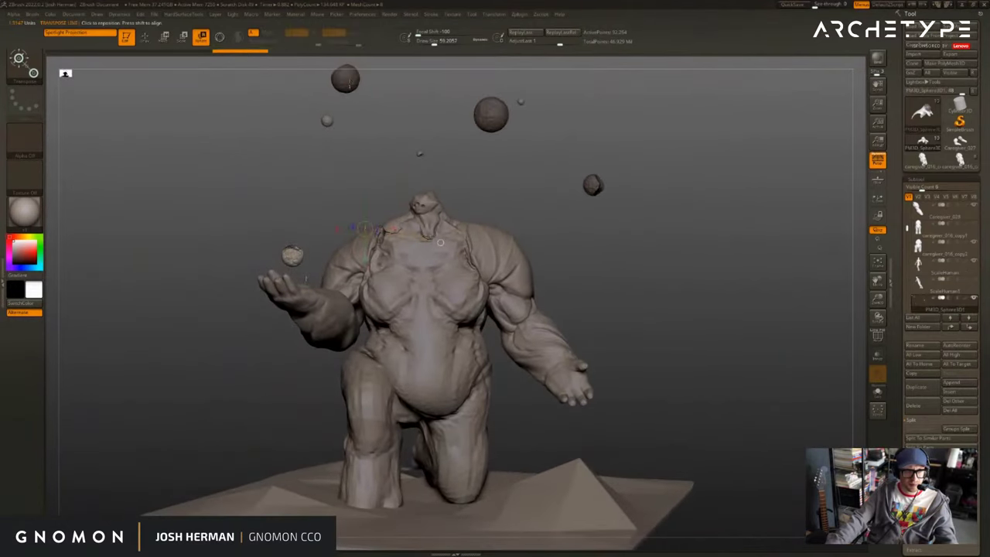
{"action": "left_click_drag", "start_coordinate": [346, 78], "coordinate": [179, 209]}
{"action": "left_click_drag", "start_coordinate": [347, 79], "coordinate": [701, 211], "text": "ctrl"}
Move the isolated sphere lower above the creature's head and clear the mask from the spheres.
{"action": "key", "text": "w"}
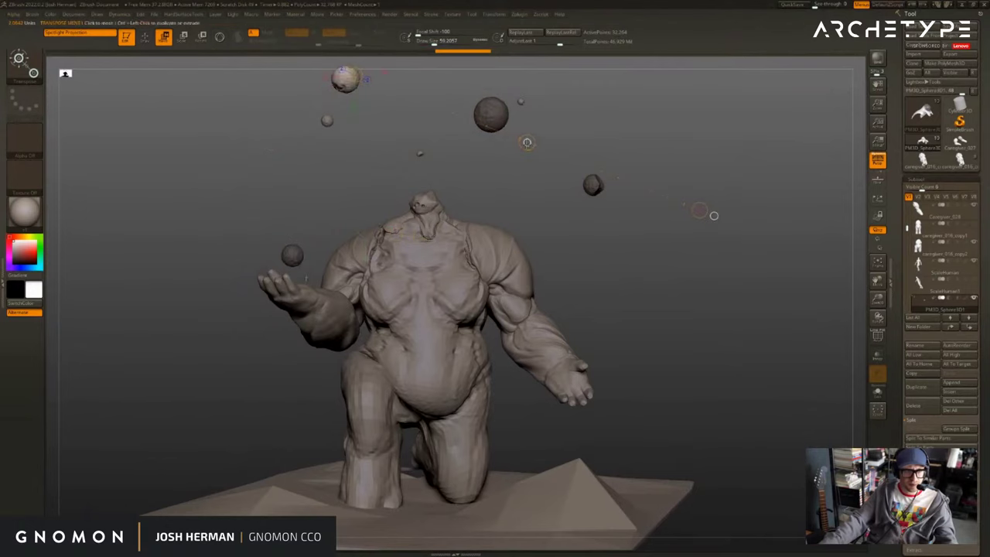
{"action": "mouse_move", "coordinate": [527, 144]}
{"action": "left_mouse_down"}
{"action": "mouse_move", "coordinate": [536, 184]}
{"action": "mouse_move", "coordinate": [578, 168]}
{"action": "left_mouse_up"}
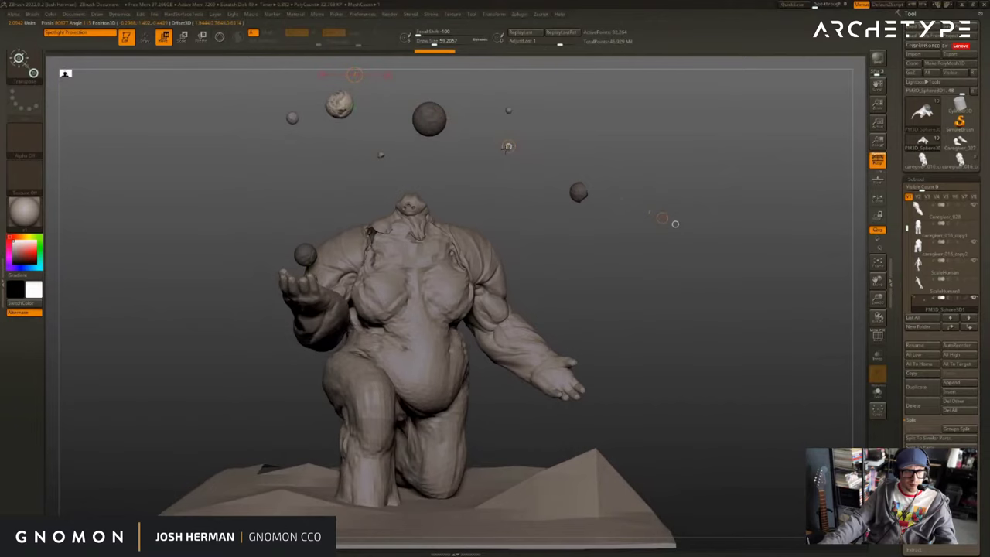
{"action": "left_click_drag", "start_coordinate": [507, 148], "coordinate": [507, 147]}
{"action": "mouse_move", "coordinate": [507, 184]}
{"action": "left_mouse_down", "text": "alt"}
{"action": "mouse_move", "coordinate": [567, 178]}
{"action": "mouse_move", "coordinate": [541, 171]}
{"action": "left_mouse_up", "text": "alt"}
{"action": "key", "text": "q"}
{"action": "key", "text": "w"}
{"action": "left_click_drag", "start_coordinate": [685, 189], "coordinate": [711, 205], "text": "ctrl"}
{"action": "left_click_drag", "start_coordinate": [552, 147], "coordinate": [551, 180], "text": "alt"}
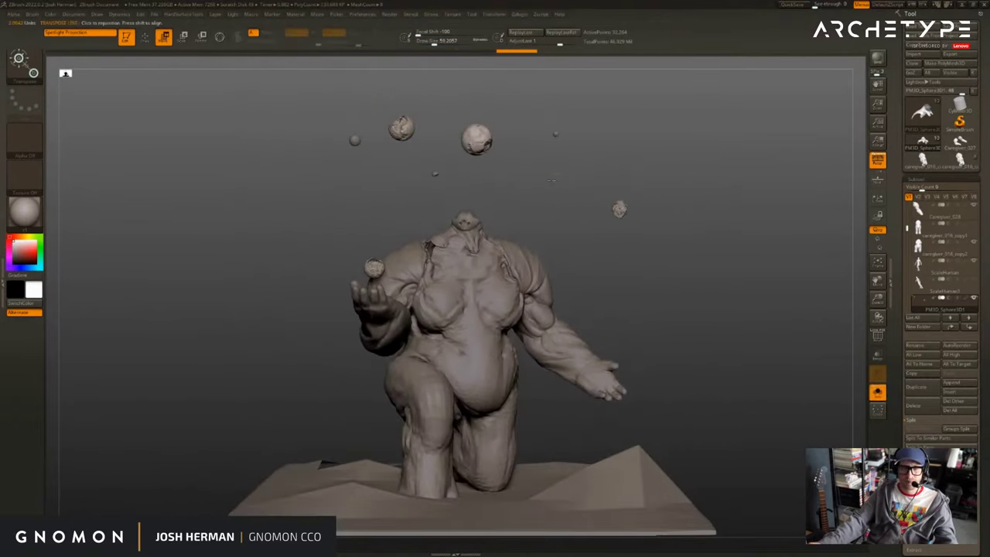
Mask the sphere above the raised palm and move the three larger floating spheres lower around the head.
{"action": "key", "text": "alt+s"}
{"action": "left_click_drag", "start_coordinate": [296, 79], "coordinate": [586, 252], "text": "ctrl"}
{"action": "left_click", "coordinate": [666, 182], "text": "ctrl"}
{"action": "left_click", "coordinate": [709, 238], "text": "ctrl"}
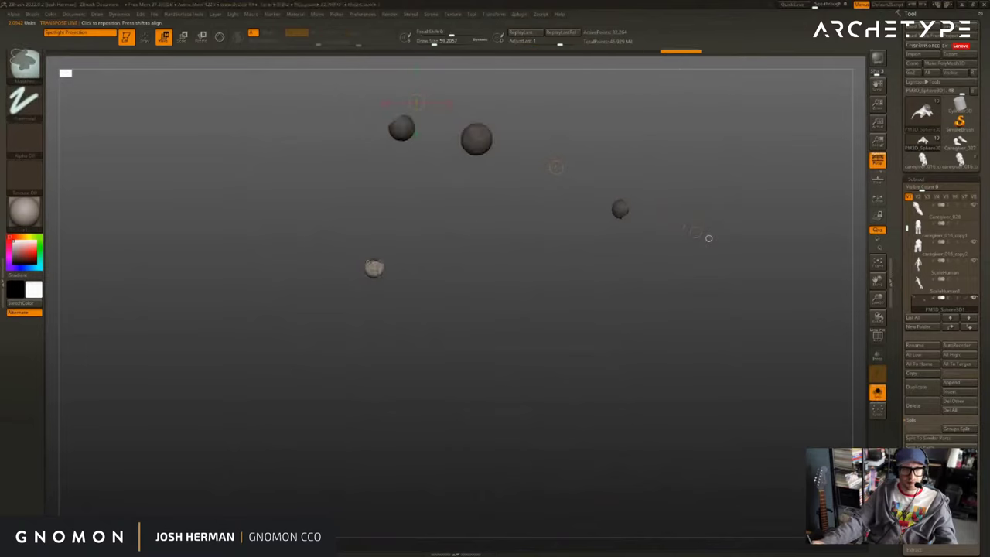
{"action": "left_click", "coordinate": [709, 238], "text": "ctrl"}
{"action": "left_click_drag", "start_coordinate": [558, 192], "coordinate": [557, 204]}
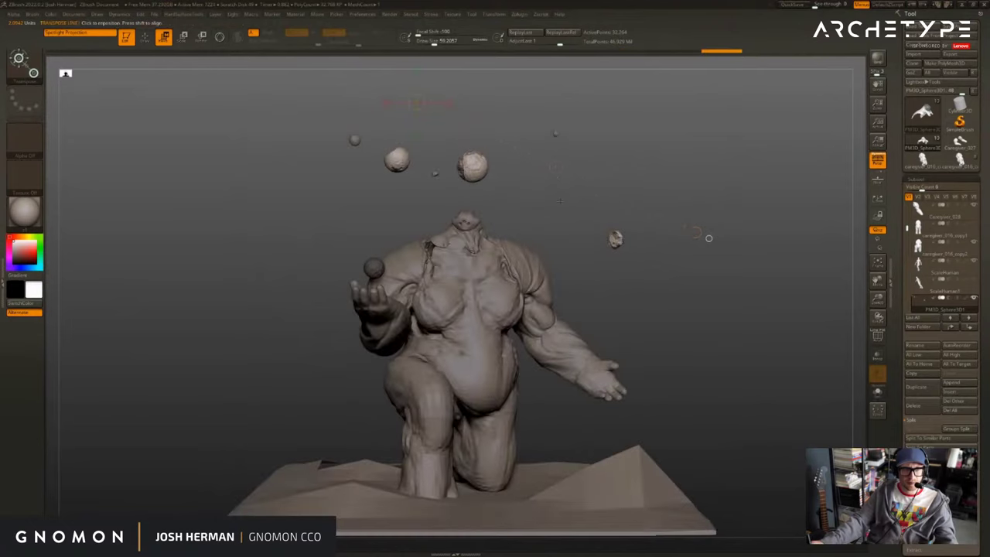
{"action": "left_click_drag", "start_coordinate": [556, 167], "coordinate": [527, 179]}
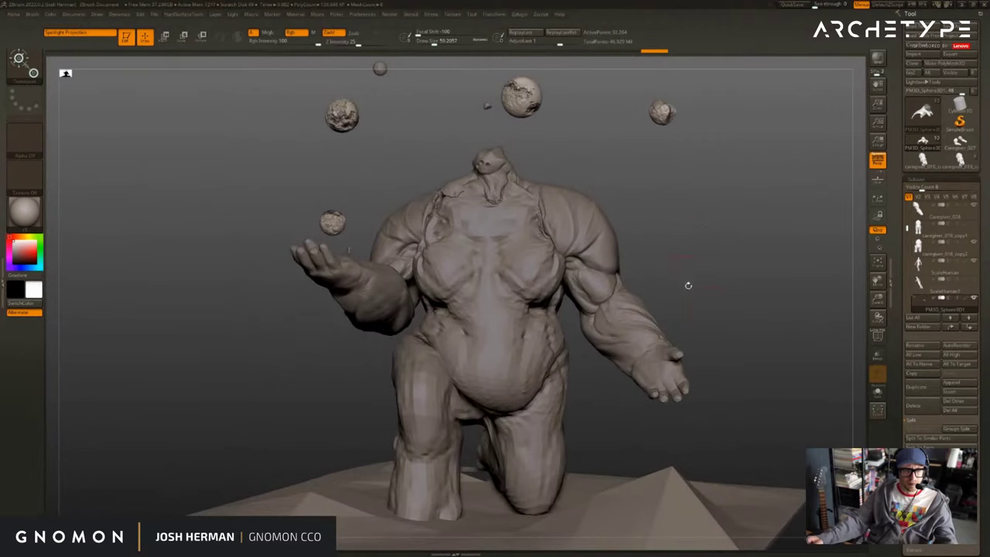
{"action": "left_click", "coordinate": [976, 281]}
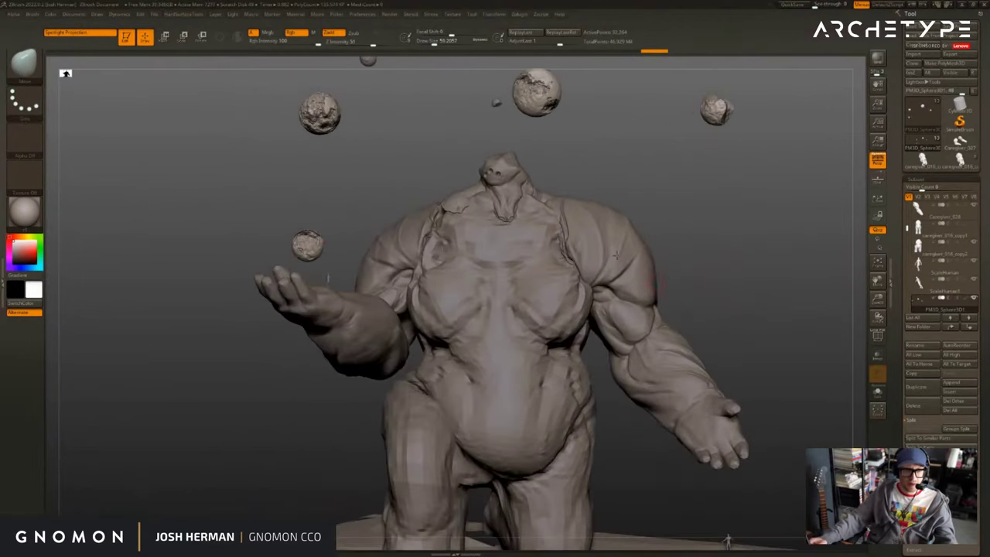
Select the raised-palm arm and reshape its shoulder edge toward the neck with the Move brush.
{"action": "left_click", "coordinate": [450, 202], "text": "alt"}
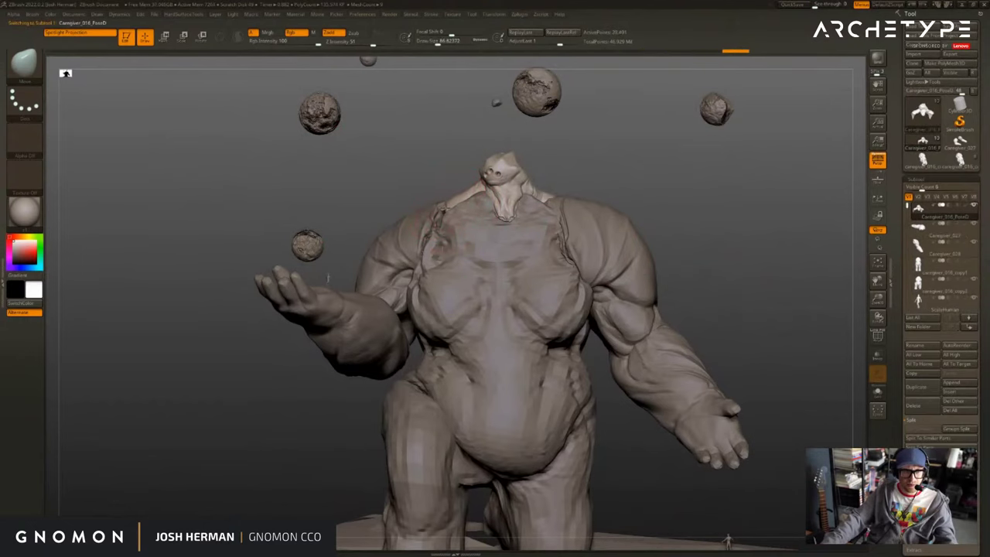
{"action": "left_click_drag", "start_coordinate": [406, 174], "coordinate": [422, 171]}
{"action": "left_click", "coordinate": [418, 219], "text": "alt"}
{"action": "key", "text": "s"}
{"action": "key", "text": "s"}
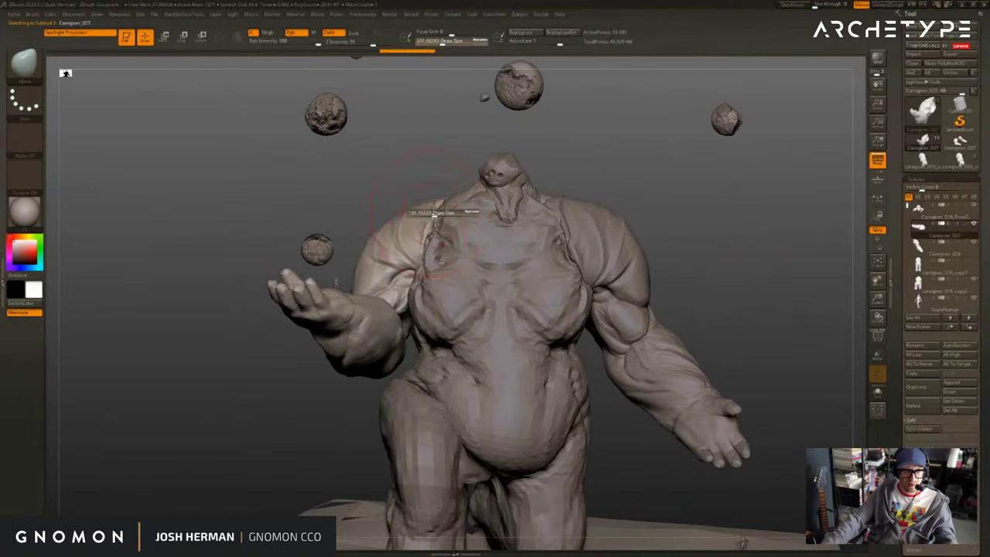
{"action": "left_click_drag", "start_coordinate": [427, 229], "coordinate": [431, 211]}
{"action": "key", "text": "s"}
{"action": "mouse_move", "coordinate": [431, 210]}
{"action": "left_mouse_down"}
{"action": "mouse_move", "coordinate": [400, 211]}
{"action": "mouse_move", "coordinate": [443, 216]}
{"action": "left_mouse_up"}
{"action": "key", "text": "ctrl+z"}
{"action": "key", "text": "s"}
Switch all subtools to their highest subdivision level and adjust the head's hanging jaw against the chest with the Move brush.
{"action": "left_click_drag", "start_coordinate": [379, 186], "coordinate": [429, 156], "text": "alt"}
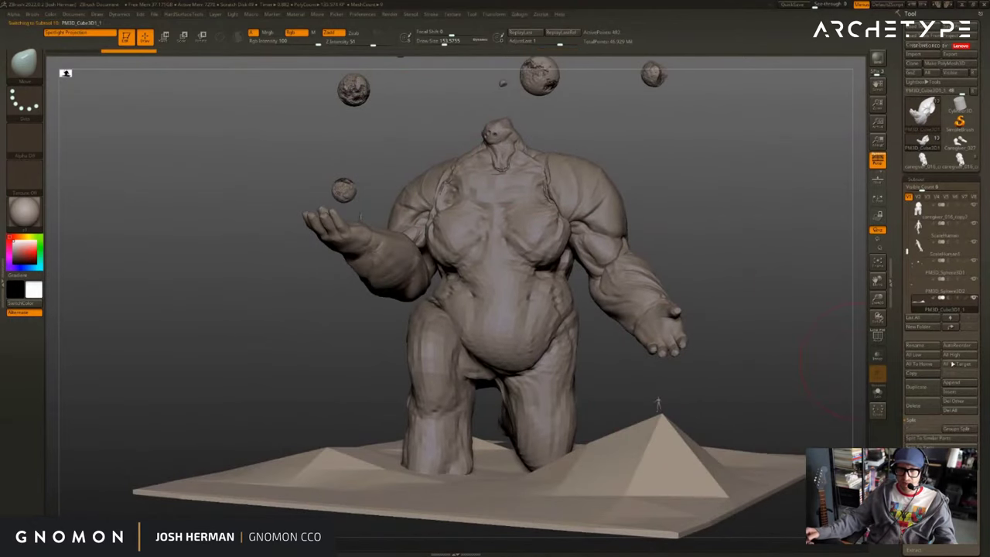
{"action": "left_click", "coordinate": [958, 356]}
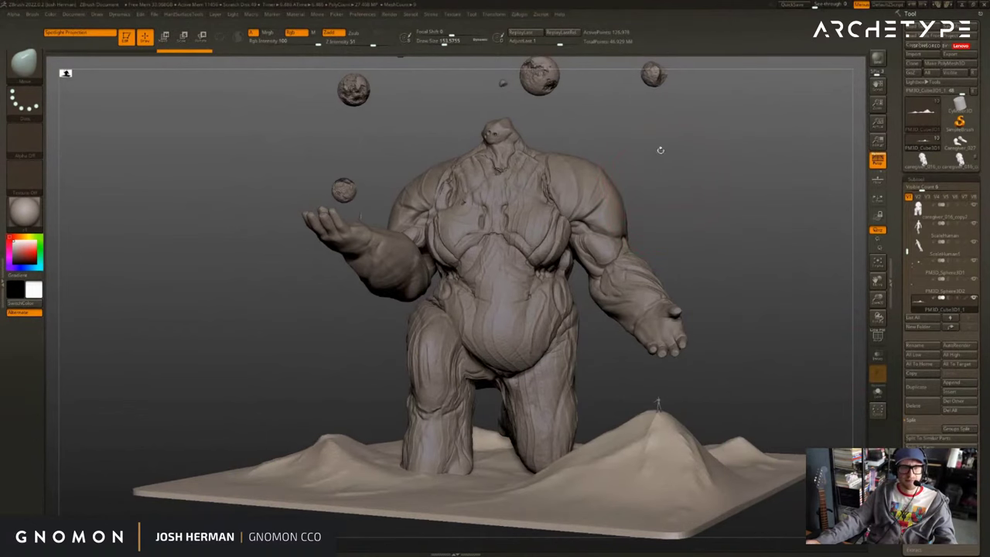
{"action": "mouse_move", "coordinate": [661, 150]}
{"action": "left_mouse_down", "text": "alt"}
{"action": "mouse_move", "coordinate": [645, 155]}
{"action": "mouse_move", "coordinate": [688, 85]}
{"action": "mouse_move", "coordinate": [573, 159]}
{"action": "mouse_move", "coordinate": [510, 139]}
{"action": "left_mouse_up", "text": "alt"}
{"action": "left_click", "coordinate": [688, 83], "text": "alt"}
{"action": "key", "text": "["}
{"action": "key", "text": "ctrl+z"}
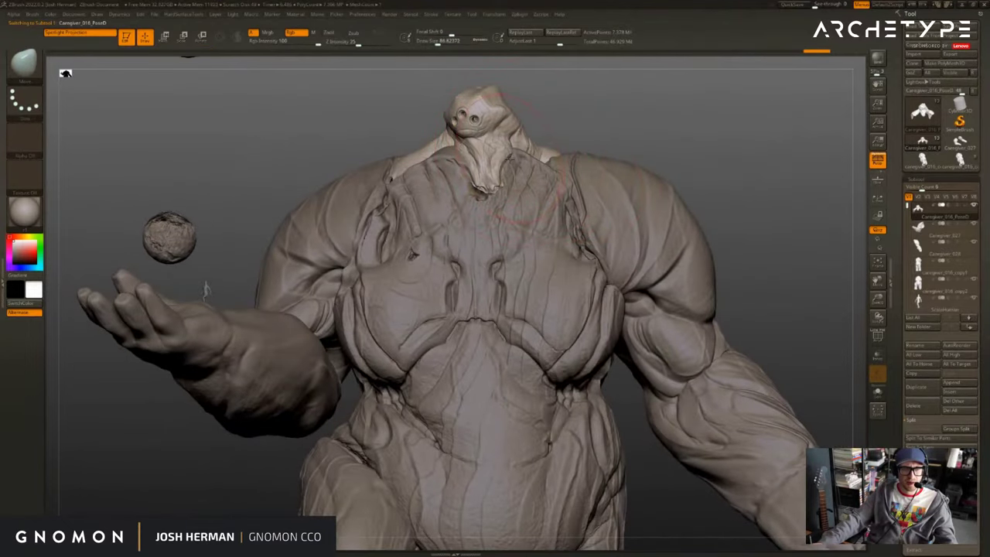
{"action": "key", "text": "s"}
{"action": "left_click_drag", "start_coordinate": [486, 184], "coordinate": [478, 194]}
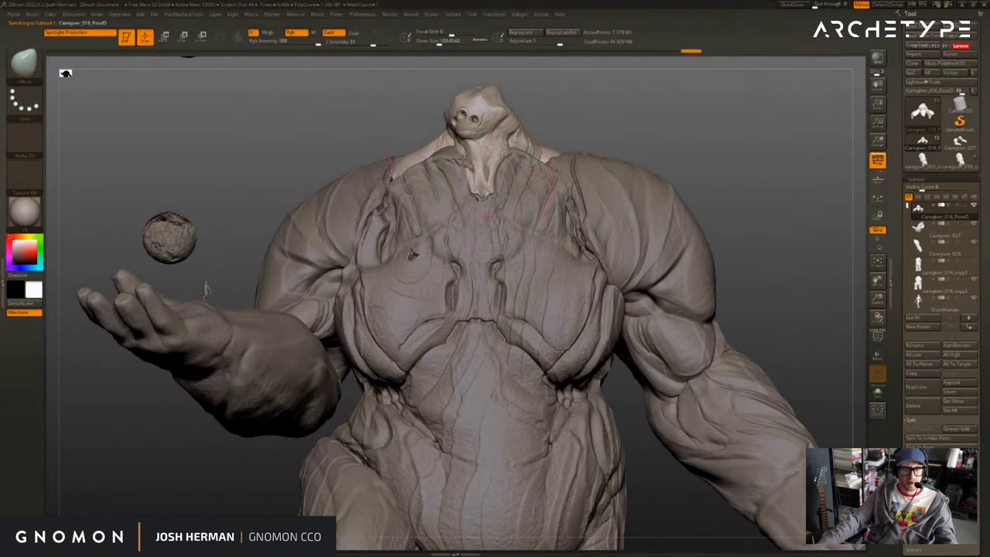
Select the torso and adjust its upper edge between the neck and the lowered arm's shoulder with the Move brush.
{"action": "left_click", "coordinate": [485, 170], "text": "alt"}
{"action": "key", "text": "s"}
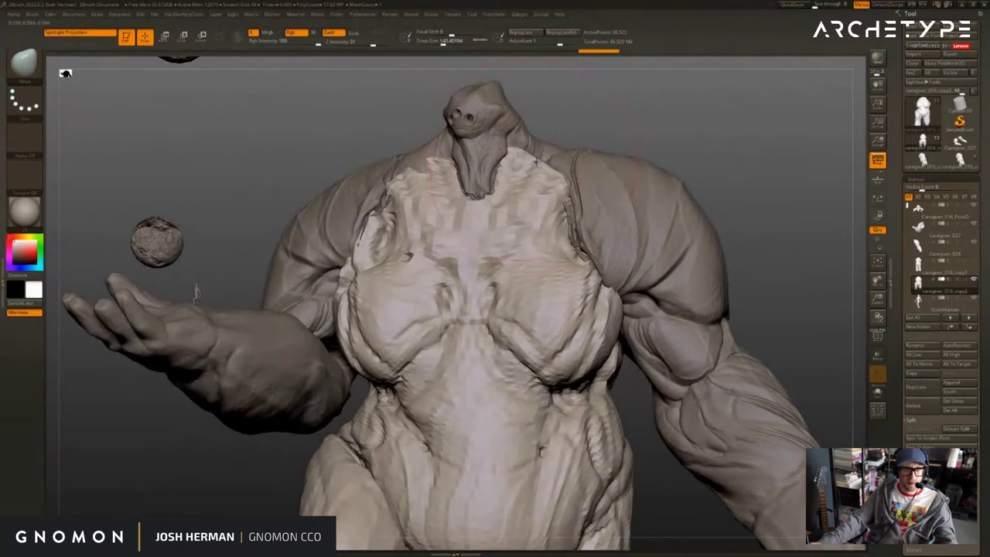
{"action": "left_click_drag", "start_coordinate": [536, 162], "coordinate": [544, 165]}
{"action": "right_click_drag", "start_coordinate": [544, 165], "coordinate": [495, 209]}
{"action": "mouse_move", "coordinate": [550, 167]}
{"action": "left_mouse_down"}
{"action": "mouse_move", "coordinate": [552, 157]}
{"action": "mouse_move", "coordinate": [535, 161]}
{"action": "left_mouse_up"}
{"action": "key", "text": "s"}
{"action": "right_click_drag", "start_coordinate": [541, 153], "coordinate": [641, 68]}
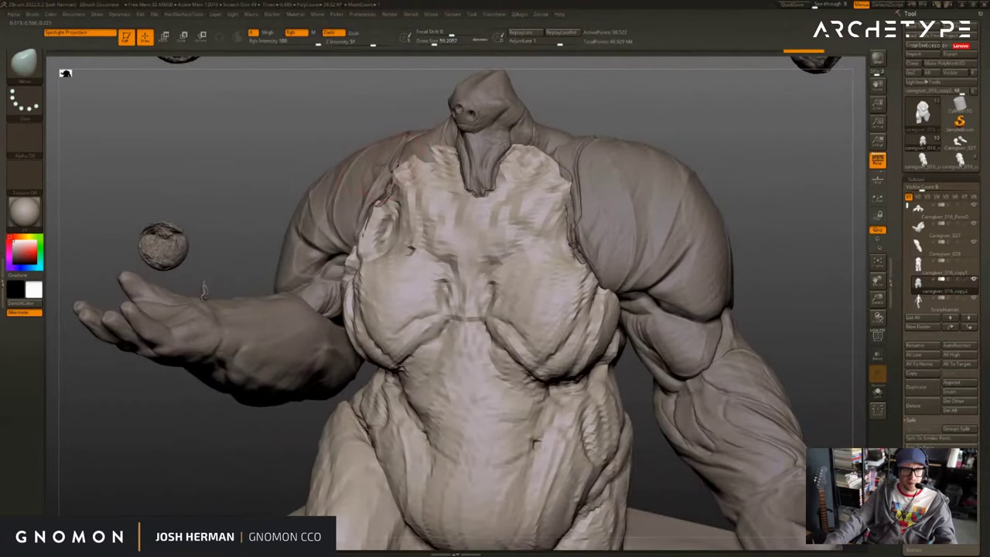
Adjust the torso's upper edge between the neck and the raised-palm arm's shoulder with the Move brush.
{"action": "left_click_drag", "start_coordinate": [398, 166], "coordinate": [422, 157]}
{"action": "mouse_move", "coordinate": [436, 107]}
{"action": "right_mouse_down"}
{"action": "mouse_move", "coordinate": [426, 111]}
{"action": "mouse_move", "coordinate": [445, 117]}
{"action": "right_mouse_up"}
{"action": "mouse_move", "coordinate": [448, 159]}
{"action": "left_mouse_down"}
{"action": "mouse_move", "coordinate": [422, 171]}
{"action": "mouse_move", "coordinate": [439, 160]}
{"action": "left_mouse_up"}
{"action": "key", "text": "["}
{"action": "key", "text": "["}
{"action": "mouse_move", "coordinate": [648, 126]}
{"action": "right_mouse_down"}
{"action": "mouse_move", "coordinate": [691, 162]}
{"action": "mouse_move", "coordinate": [705, 137]}
{"action": "mouse_move", "coordinate": [810, 121]}
{"action": "right_mouse_up"}
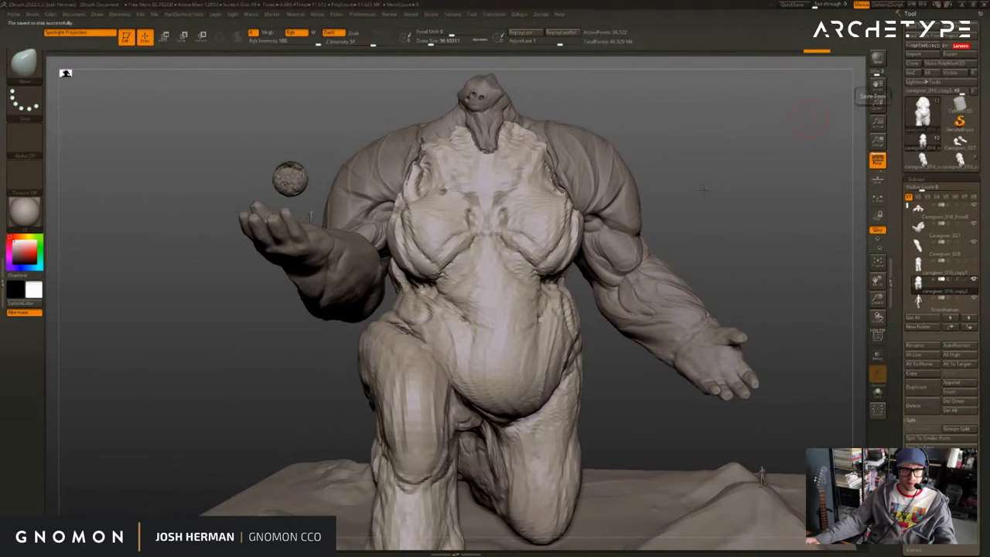
Restore all subtools to their highest subdivision level and select the head.
{"action": "mouse_move", "coordinate": [821, 220]}
{"action": "left_mouse_down"}
{"action": "mouse_move", "coordinate": [747, 179]}
{"action": "mouse_move", "coordinate": [732, 193]}
{"action": "mouse_move", "coordinate": [858, 301]}
{"action": "mouse_move", "coordinate": [856, 260]}
{"action": "left_mouse_up"}
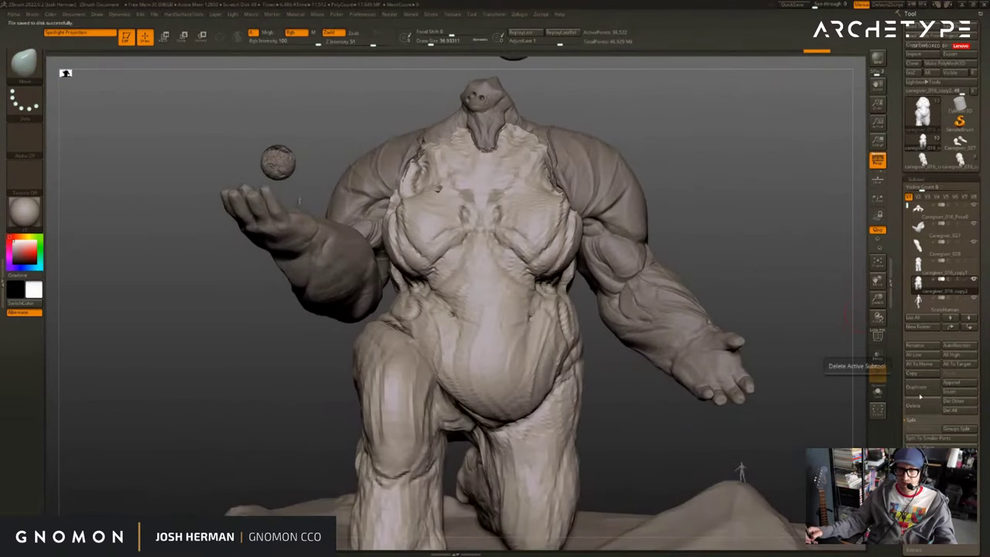
{"action": "left_click", "coordinate": [954, 356]}
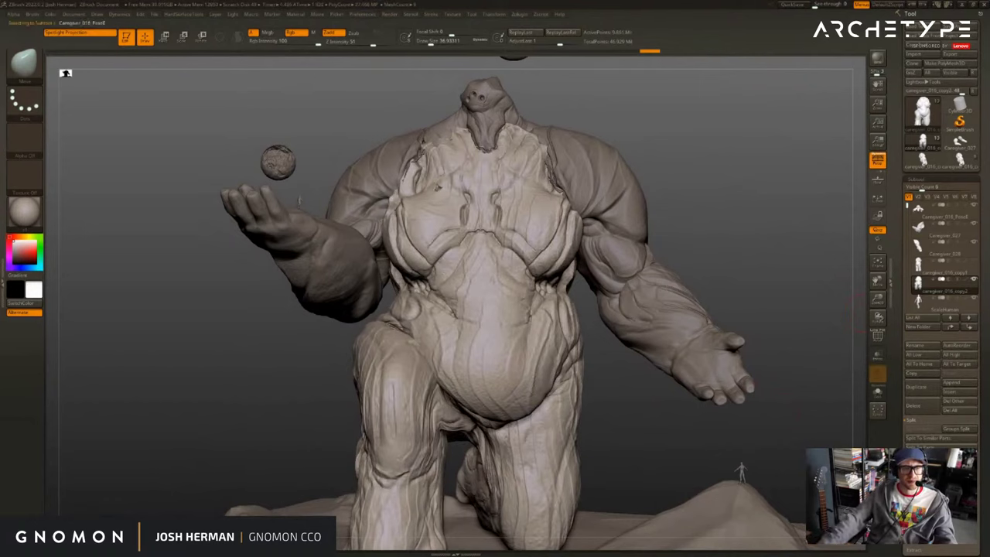
{"action": "left_click", "coordinate": [480, 145], "text": "alt"}
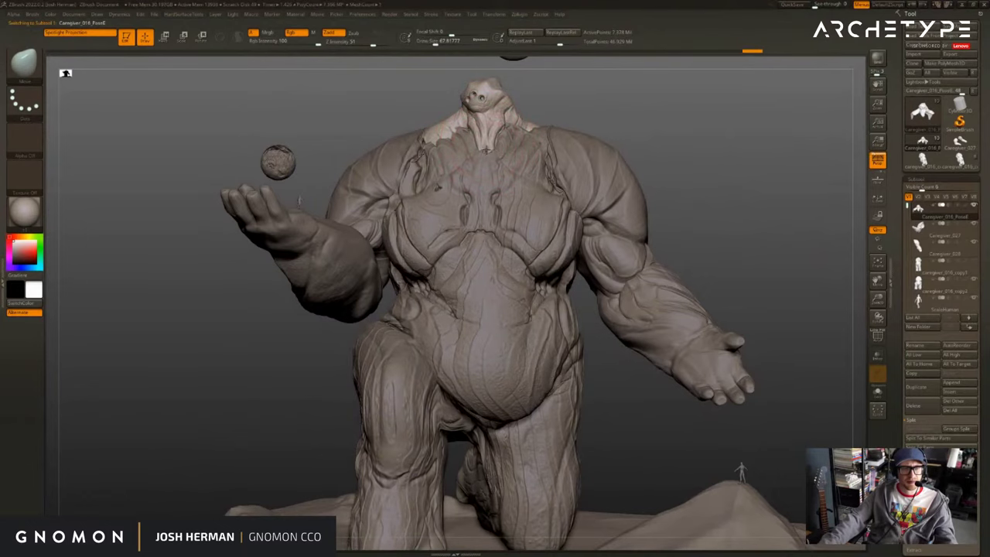
{"action": "left_click_drag", "start_coordinate": [701, 145], "coordinate": [762, 233], "text": "alt"}
Hide the interface panels and flatten the document background by setting the gradient Rate to 0 and sampling the backdrop colour from the canvas.
{"action": "key", "text": "Tab"}
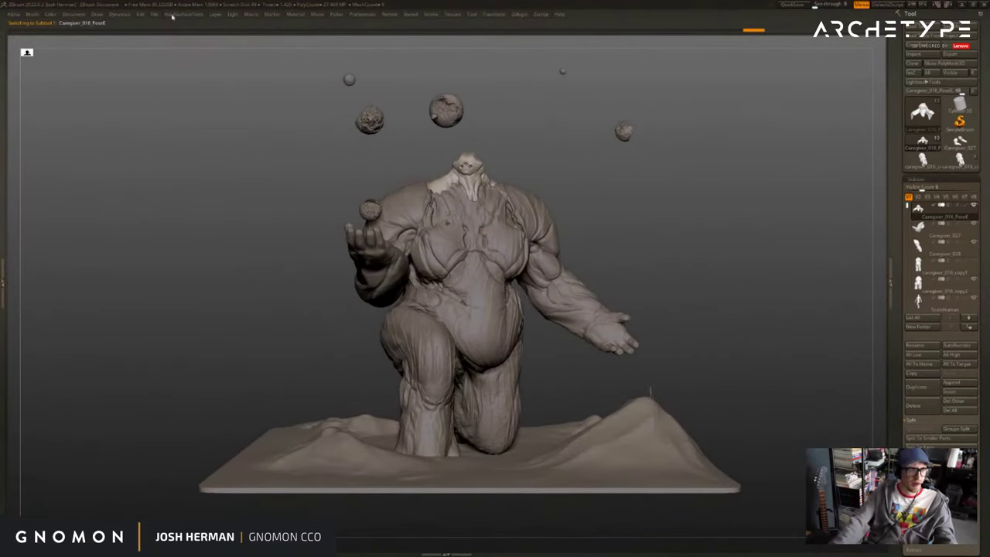
{"action": "left_click", "coordinate": [75, 14]}
{"action": "left_click_drag", "start_coordinate": [135, 173], "coordinate": [137, 173]}
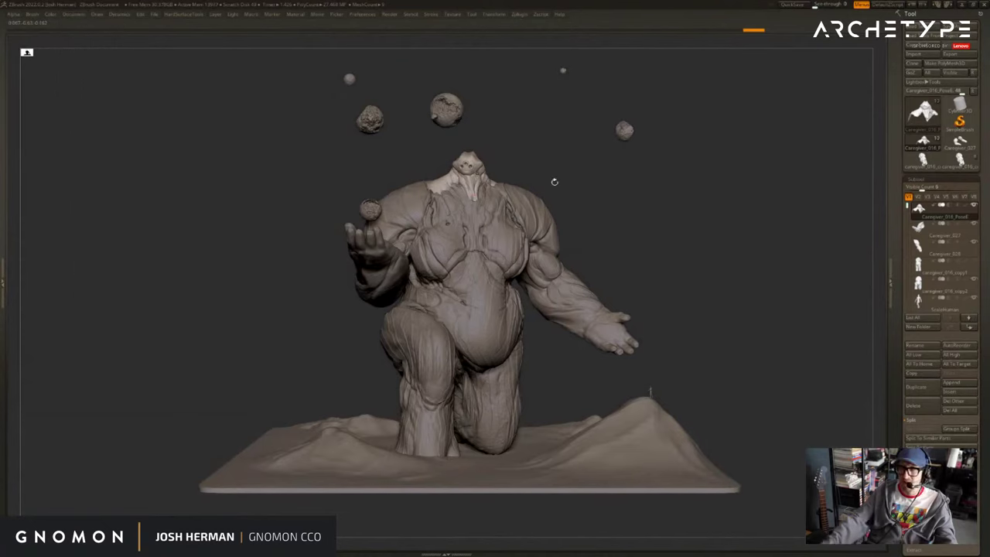
{"action": "mouse_move", "coordinate": [689, 237]}
{"action": "left_mouse_down"}
{"action": "mouse_move", "coordinate": [689, 227]}
{"action": "mouse_move", "coordinate": [599, 185]}
{"action": "left_mouse_up"}
{"action": "left_click", "coordinate": [75, 15]}
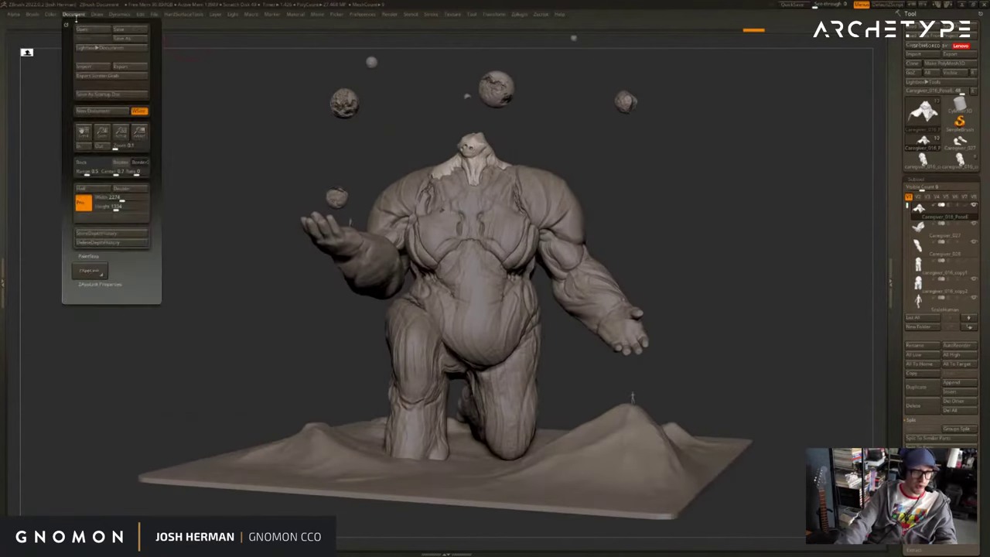
{"action": "left_click_drag", "start_coordinate": [93, 162], "coordinate": [183, 59]}
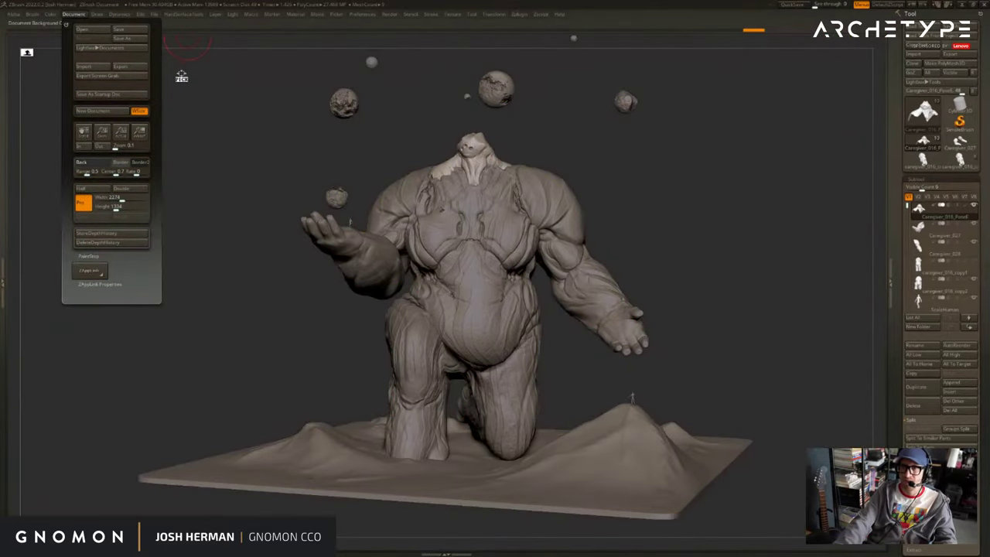
Render the kneeling figure with BPR and examine the pose, spheres and ground from several angles.
{"action": "mouse_move", "coordinate": [719, 222]}
{"action": "left_mouse_down"}
{"action": "mouse_move", "coordinate": [726, 232]}
{"action": "mouse_move", "coordinate": [716, 228]}
{"action": "left_mouse_up"}
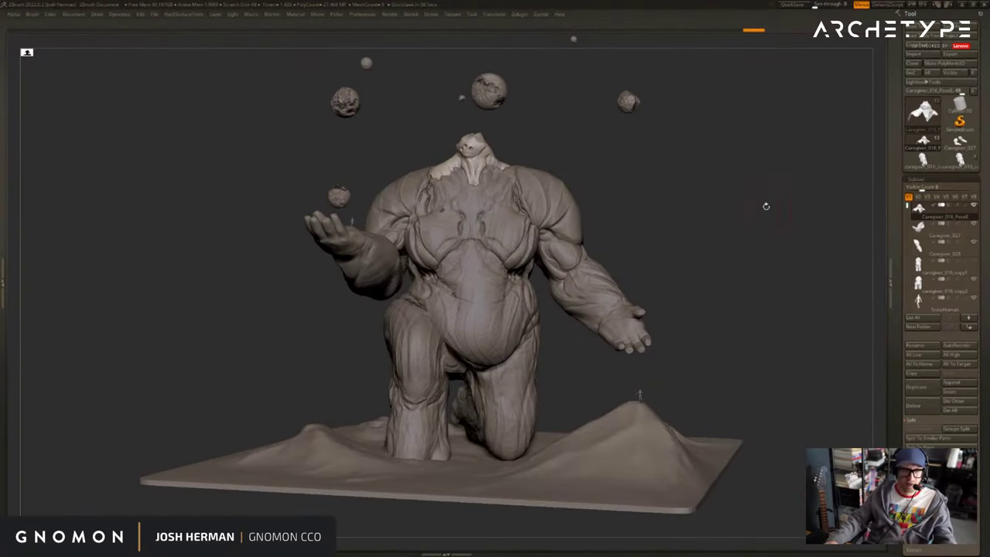
{"action": "key", "text": "shift+r"}
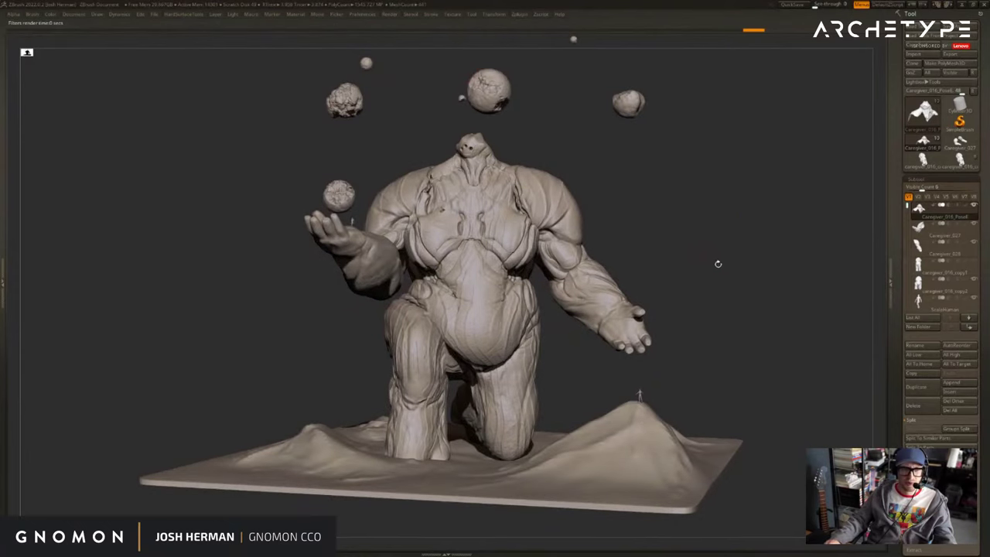
{"action": "left_click_drag", "start_coordinate": [716, 230], "coordinate": [709, 230]}
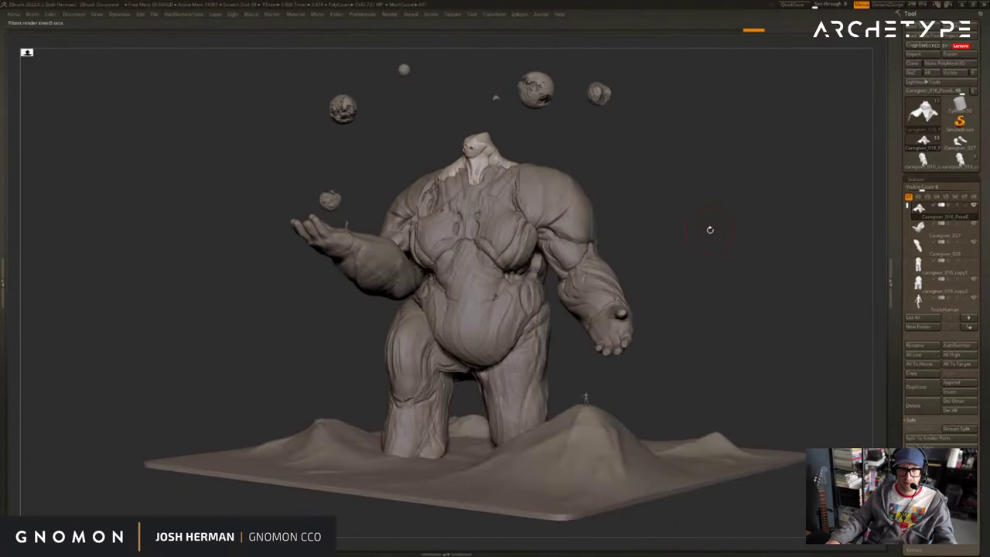
{"action": "left_click_drag", "start_coordinate": [175, 229], "coordinate": [194, 225]}
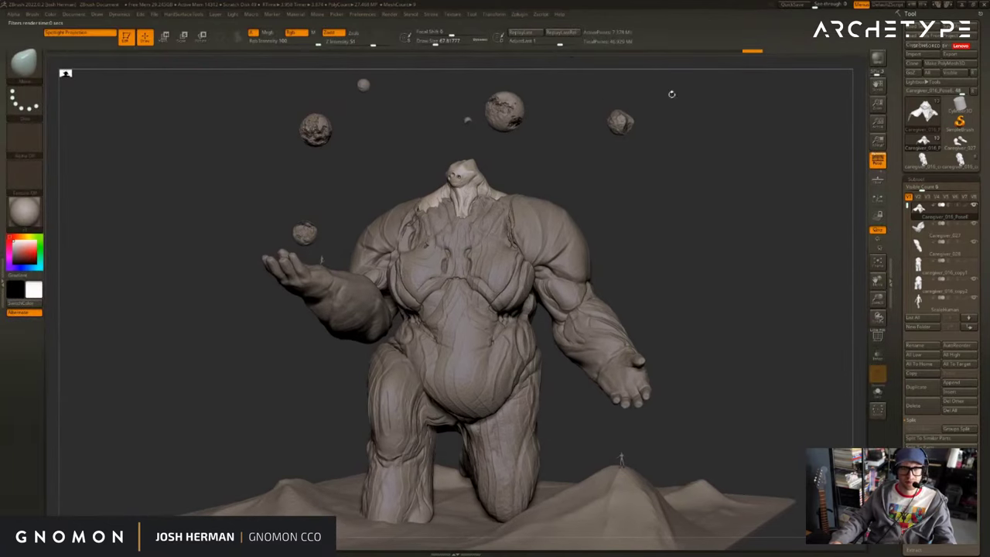
{"action": "left_click_drag", "start_coordinate": [726, 147], "coordinate": [734, 239], "text": "alt"}
{"action": "mouse_move", "coordinate": [745, 286]}
{"action": "left_mouse_down", "text": "alt"}
{"action": "mouse_move", "coordinate": [739, 232]}
{"action": "mouse_move", "coordinate": [702, 248]}
{"action": "mouse_move", "coordinate": [719, 250]}
{"action": "left_mouse_up", "text": "alt"}
{"action": "left_click_drag", "start_coordinate": [514, 463], "coordinate": [576, 444]}
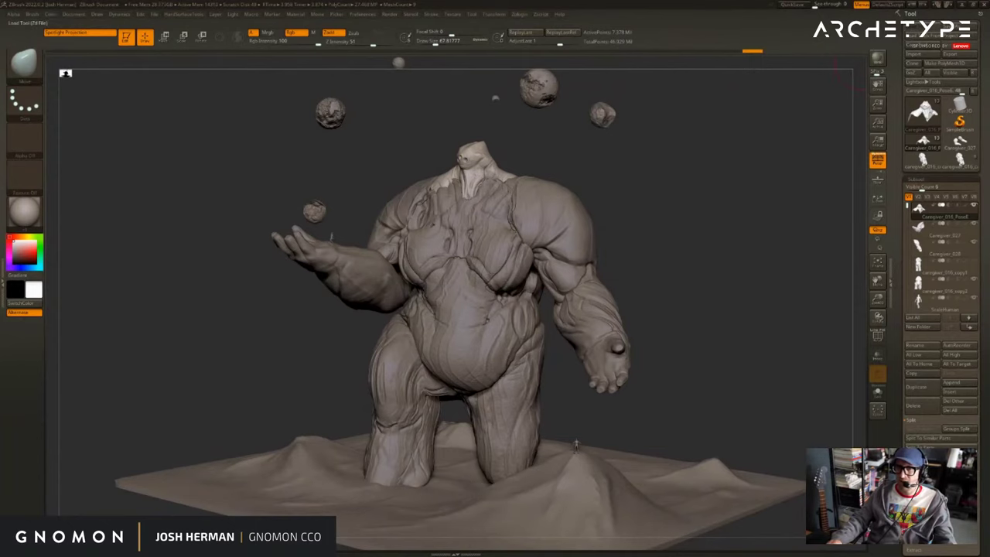
Compare the kneeling version with its hand on the knee against the standing versions by switching between the loaded tools.
{"action": "left_click", "coordinate": [960, 159]}
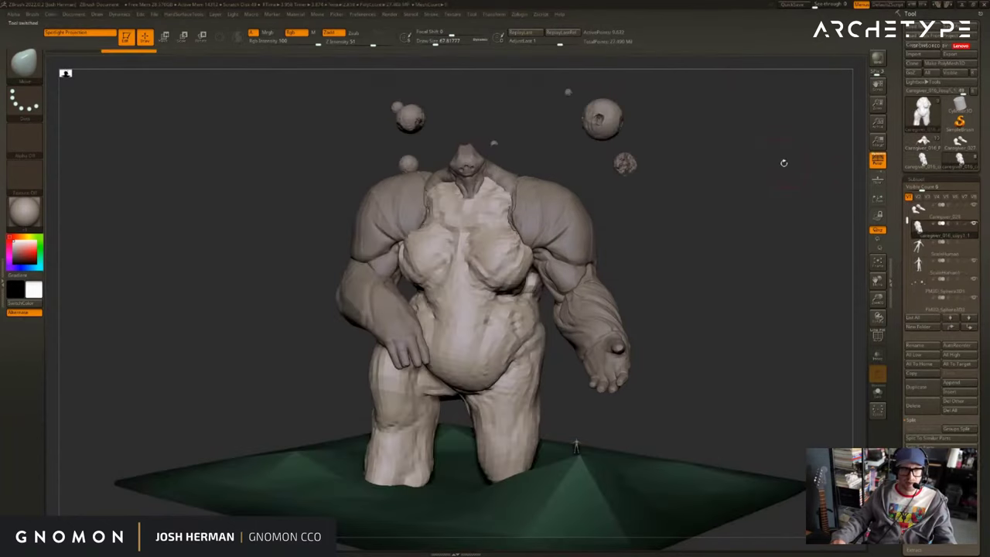
{"action": "left_click_drag", "start_coordinate": [782, 162], "coordinate": [781, 166], "text": "shift"}
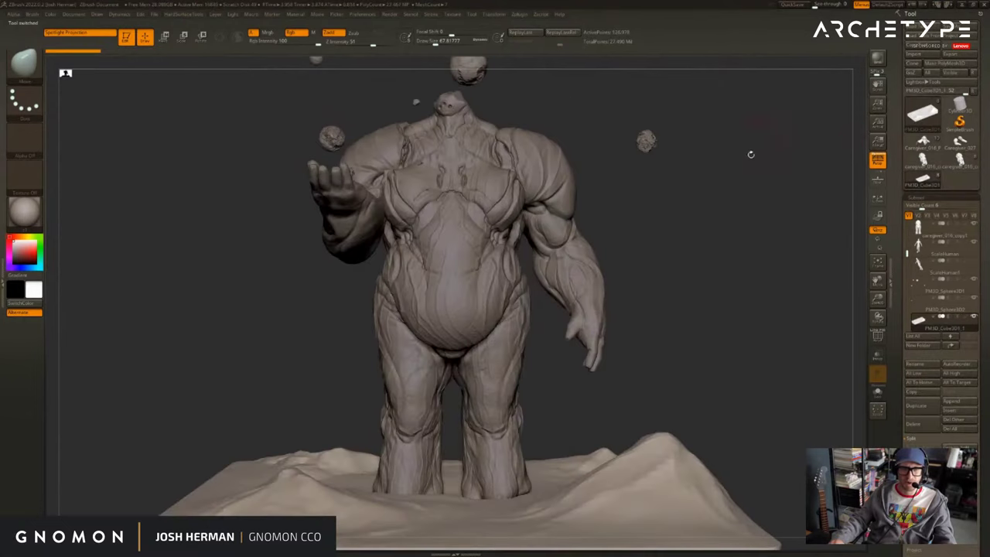
{"action": "left_click_drag", "start_coordinate": [745, 181], "coordinate": [785, 173], "text": "alt"}
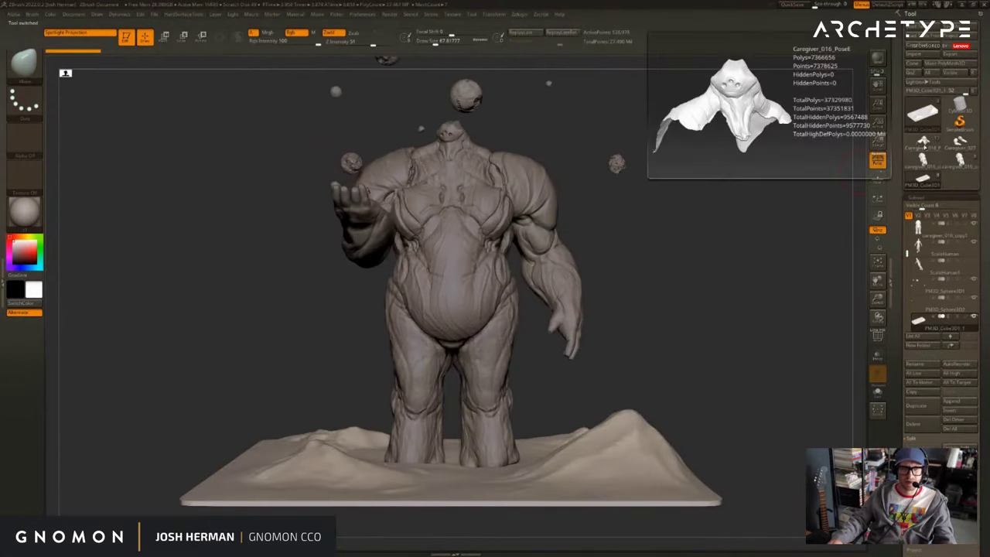
{"action": "left_click", "coordinate": [926, 146]}
{"action": "left_click", "coordinate": [960, 162]}
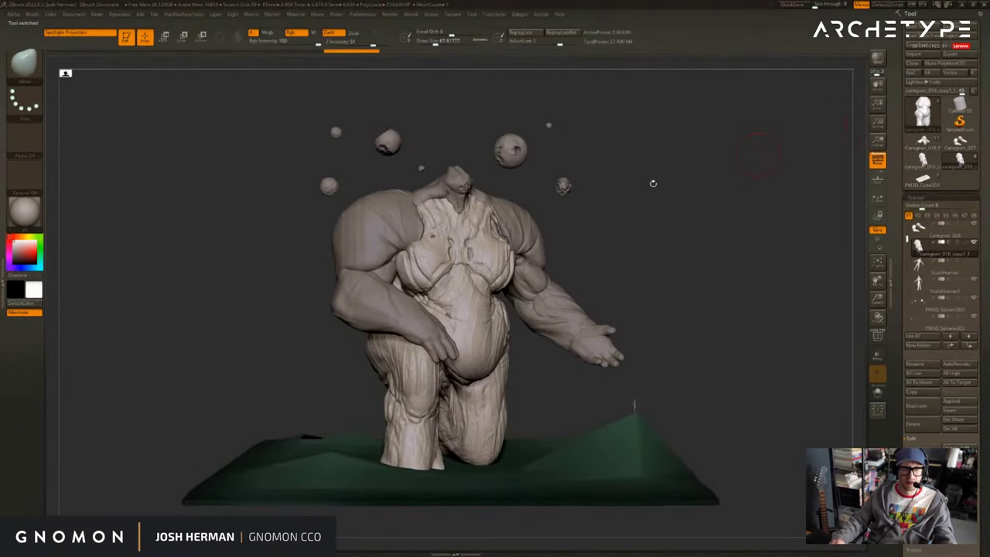
{"action": "left_click_drag", "start_coordinate": [589, 260], "coordinate": [553, 267]}
{"action": "left_click", "coordinate": [585, 308], "text": "alt"}
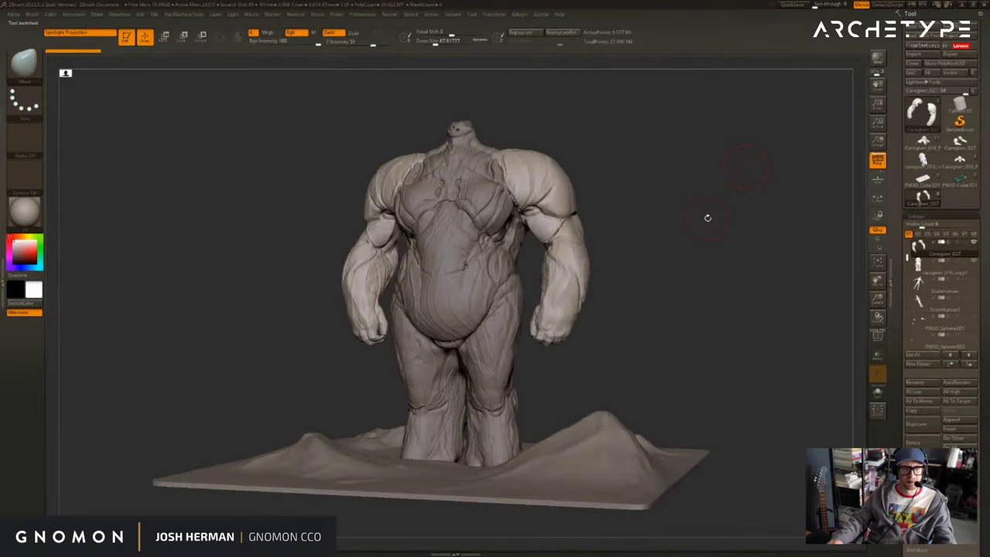
{"action": "left_click_drag", "start_coordinate": [707, 218], "coordinate": [726, 220]}
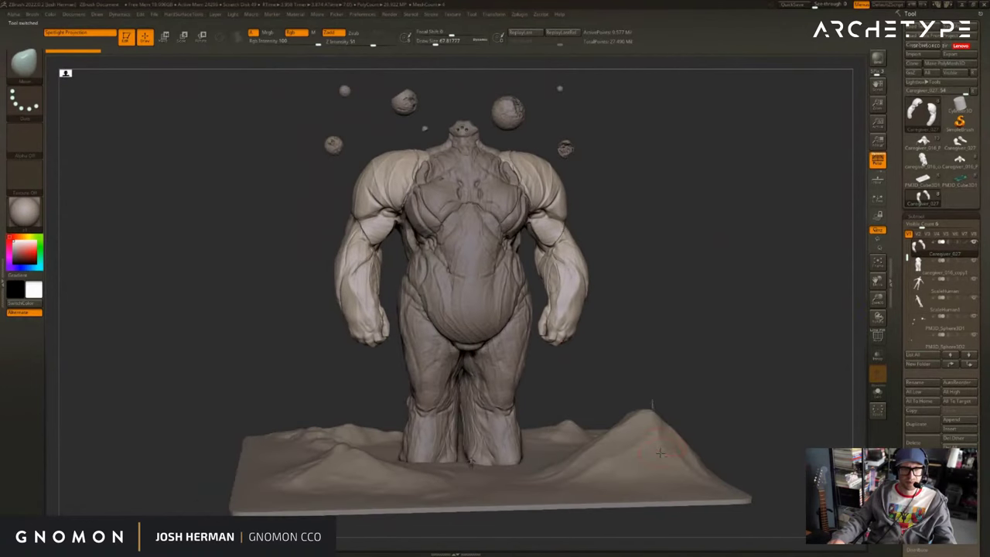
Select the ground in the arms-down standing version and display its green polypaint.
{"action": "left_click", "coordinate": [661, 453], "text": "alt"}
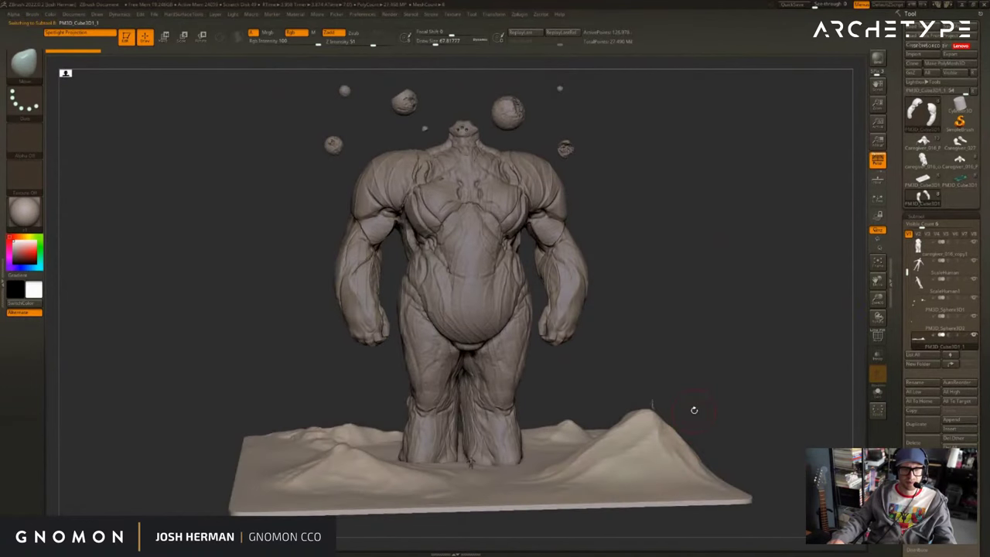
{"action": "key", "text": "ctrl+z"}
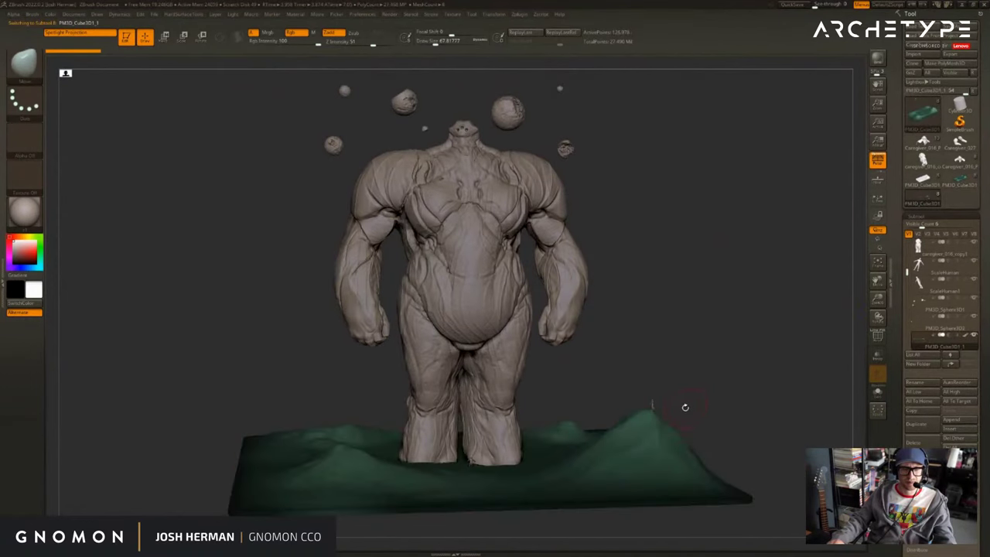
{"action": "left_click_drag", "start_coordinate": [691, 399], "coordinate": [724, 378]}
{"action": "mouse_move", "coordinate": [736, 344]}
{"action": "left_mouse_down", "text": "alt"}
{"action": "mouse_move", "coordinate": [715, 338]}
{"action": "mouse_move", "coordinate": [727, 339]}
{"action": "left_mouse_up", "text": "alt"}
{"action": "key", "text": "s"}
{"action": "left_click", "coordinate": [724, 341]}
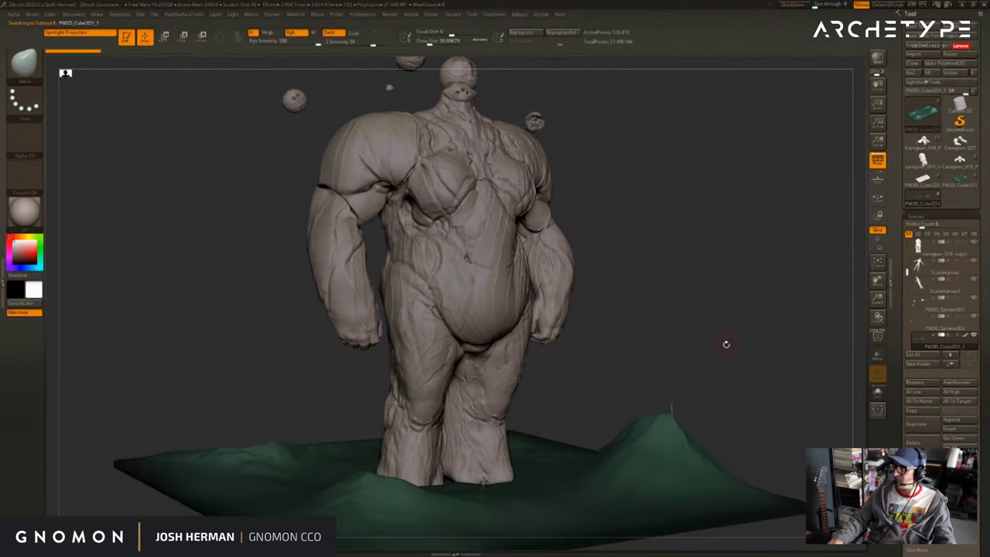
{"action": "left_click_drag", "start_coordinate": [725, 334], "coordinate": [725, 332], "text": "alt"}
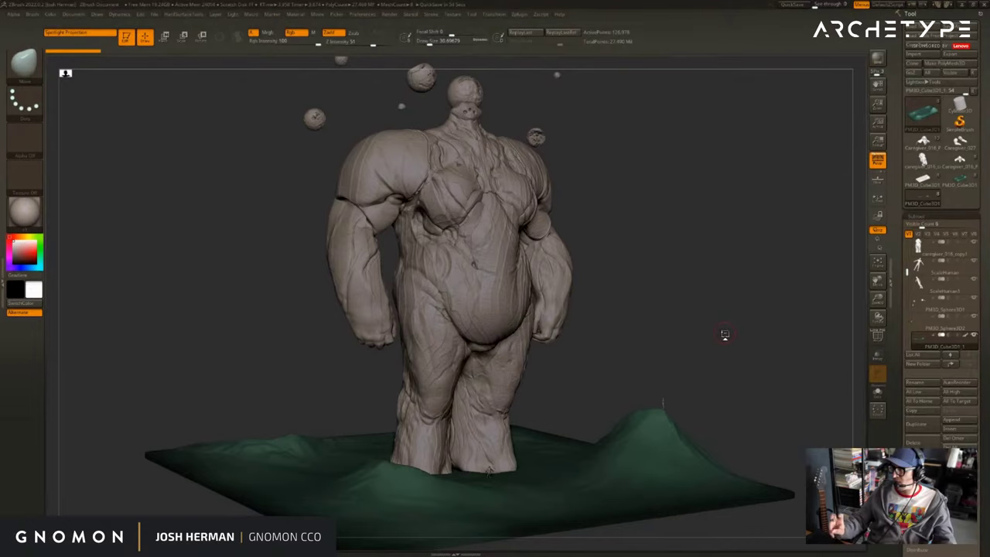
Examine the arms-down standing version by selecting its arms, body and floating spheres from slightly different angles.
{"action": "left_click_drag", "start_coordinate": [666, 303], "coordinate": [607, 293]}
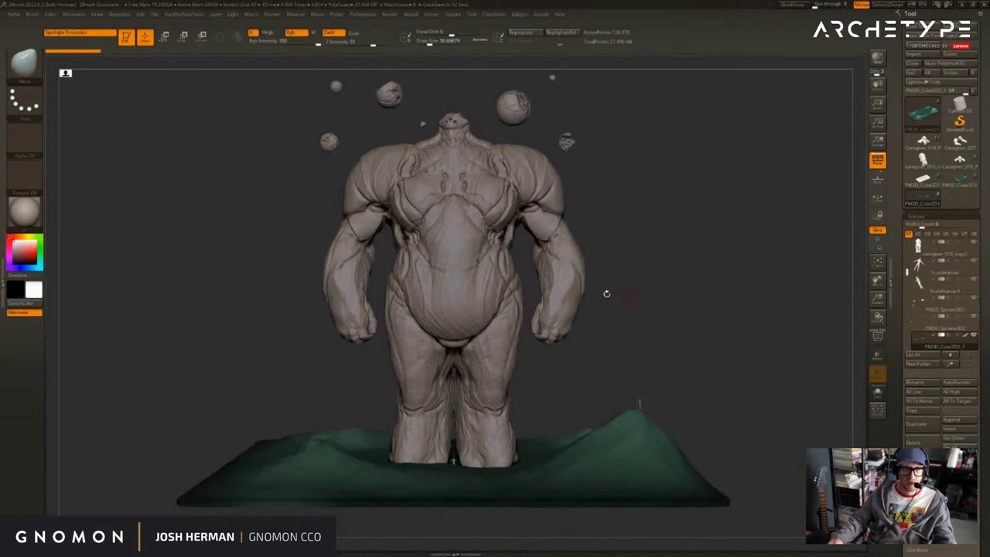
{"action": "left_click", "coordinate": [548, 266], "text": "alt"}
{"action": "left_click_drag", "start_coordinate": [627, 245], "coordinate": [673, 270], "text": "alt"}
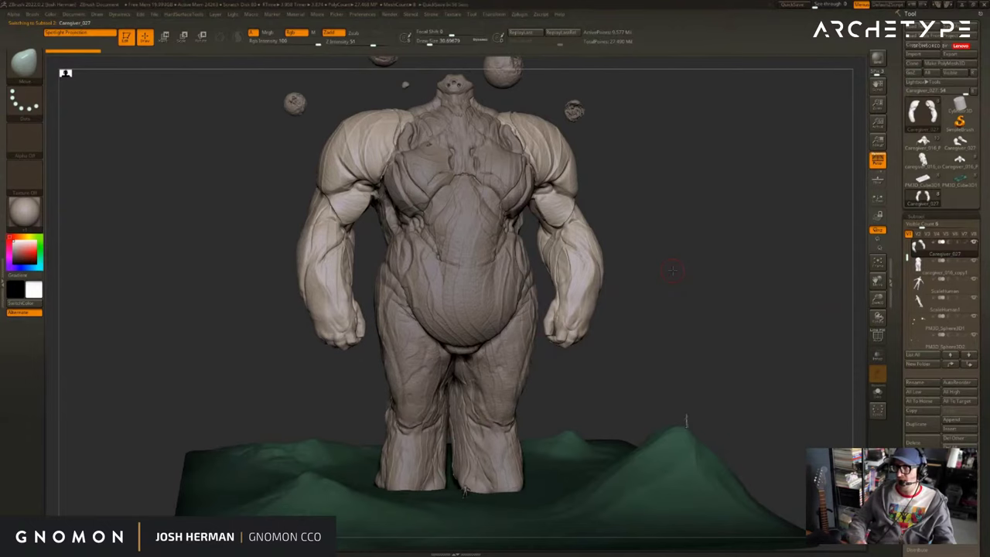
{"action": "left_click_drag", "start_coordinate": [723, 256], "coordinate": [763, 258], "text": "shift"}
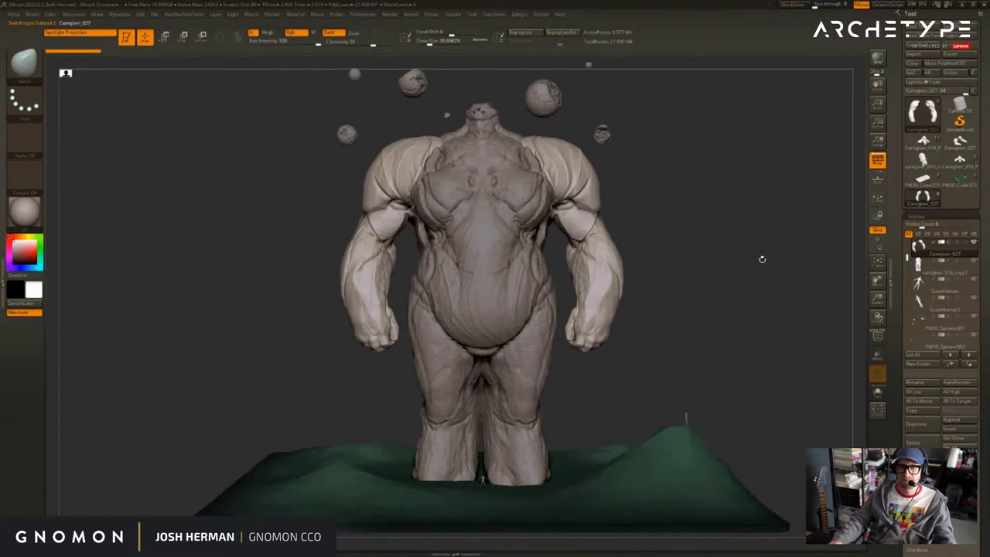
{"action": "left_click", "coordinate": [527, 323], "text": "alt"}
{"action": "left_click", "coordinate": [548, 98], "text": "alt"}
{"action": "left_click_drag", "start_coordinate": [731, 170], "coordinate": [714, 190], "text": "alt"}
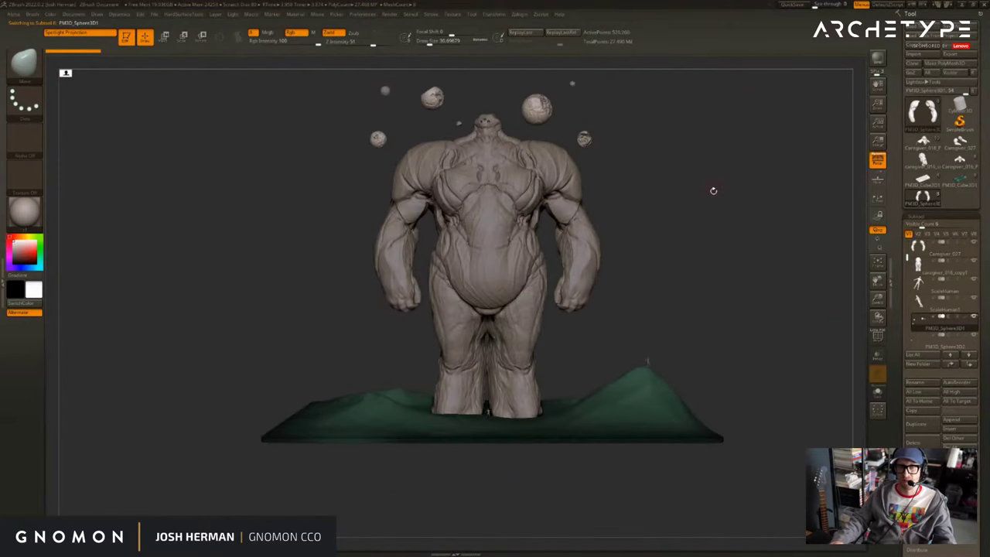
Switch to the standing raised-palm version and display the green polypaint on its ground.
{"action": "left_click", "coordinate": [622, 391], "text": "alt"}
{"action": "left_click_drag", "start_coordinate": [685, 300], "coordinate": [745, 321]}
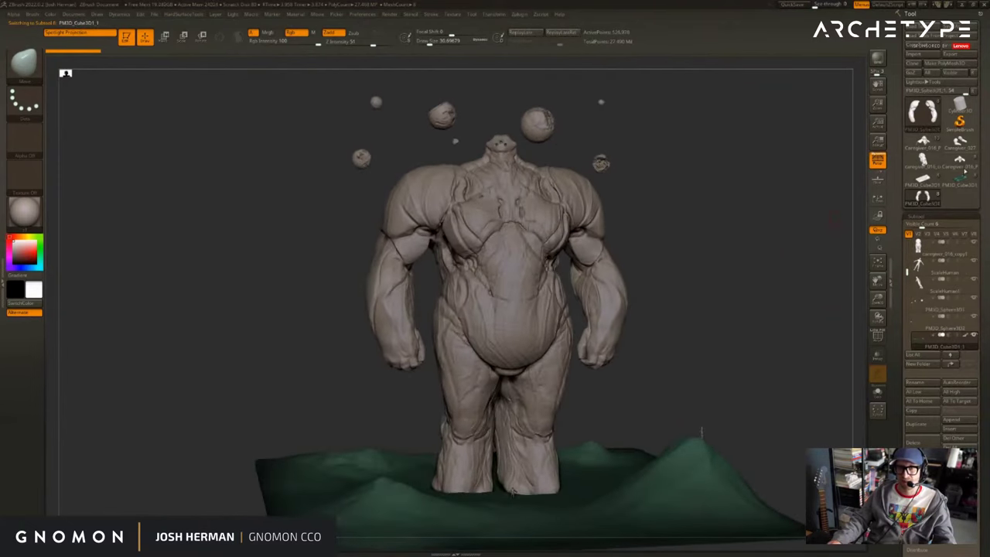
{"action": "left_click_drag", "start_coordinate": [770, 286], "coordinate": [817, 290]}
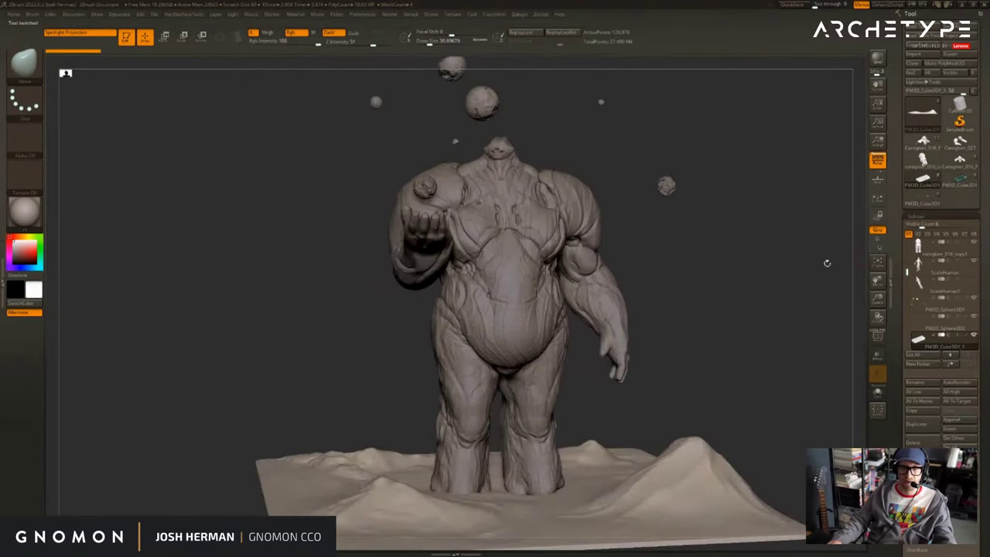
{"action": "left_click", "coordinate": [966, 335]}
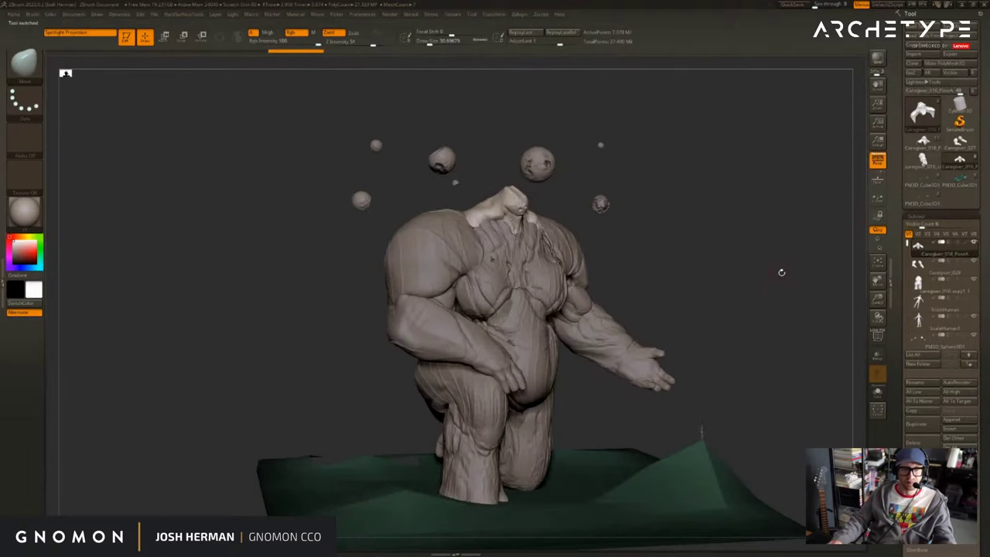
Select the ground in the kneeling hand-on-knee version and raise its subdivision level.
{"action": "left_click", "coordinate": [730, 413]}
{"action": "left_click", "coordinate": [699, 467]}
{"action": "left_click", "coordinate": [699, 467], "text": "alt"}
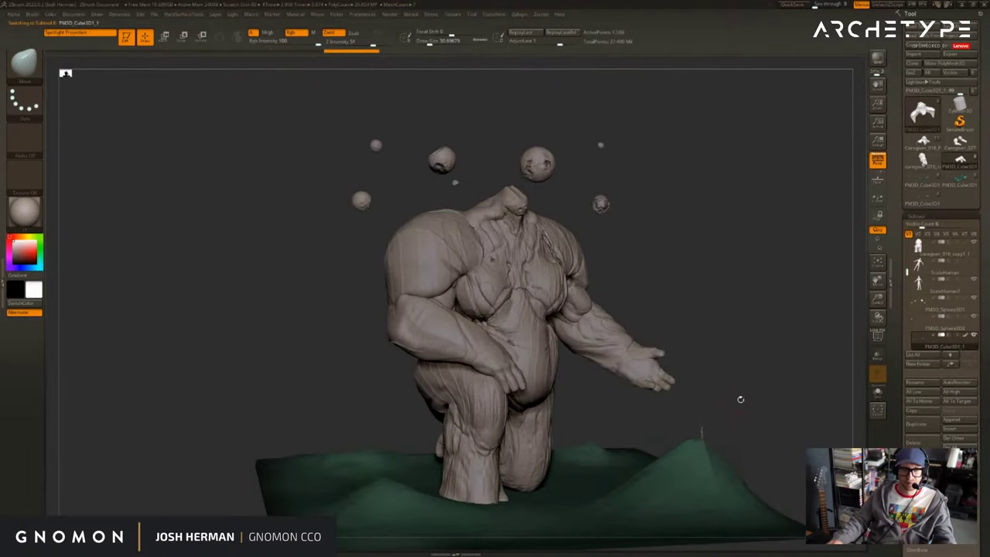
{"action": "key", "text": "ctrl+z"}
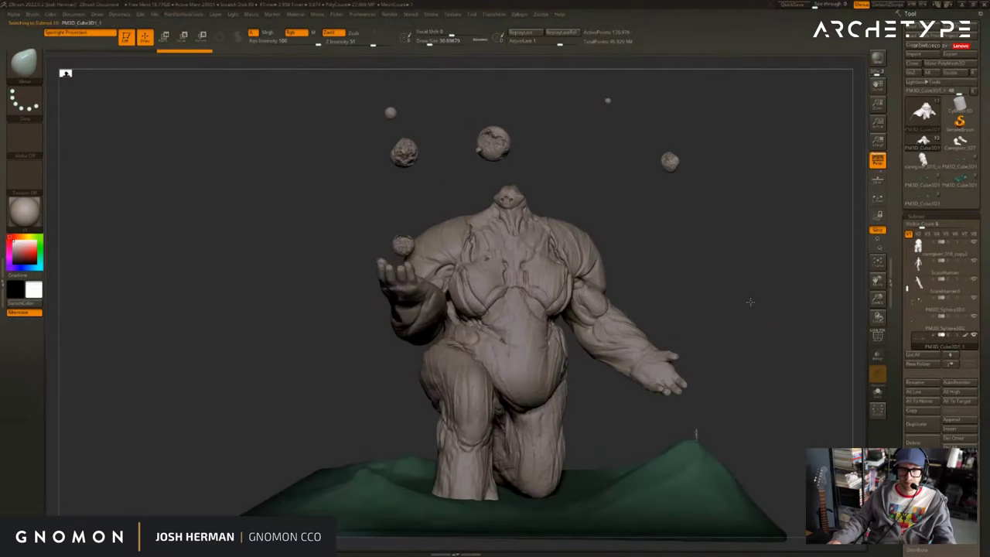
Compare the kneeling raised-palm version with the standing arms-down versions by switching between the loaded tools.
{"action": "left_click_drag", "start_coordinate": [751, 302], "coordinate": [697, 272], "text": "alt"}
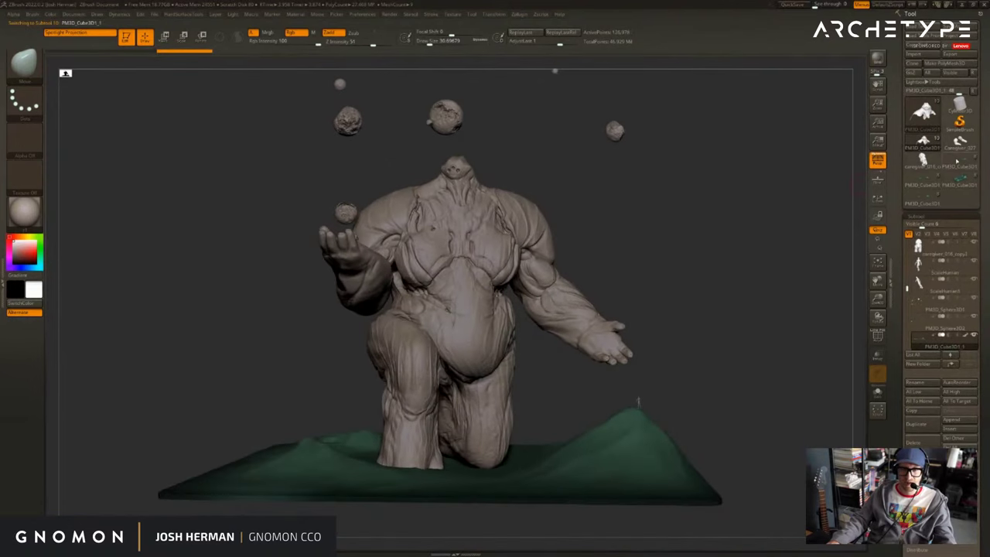
{"action": "left_click", "coordinate": [959, 161]}
{"action": "left_click", "coordinate": [930, 184]}
{"action": "left_click", "coordinate": [952, 187]}
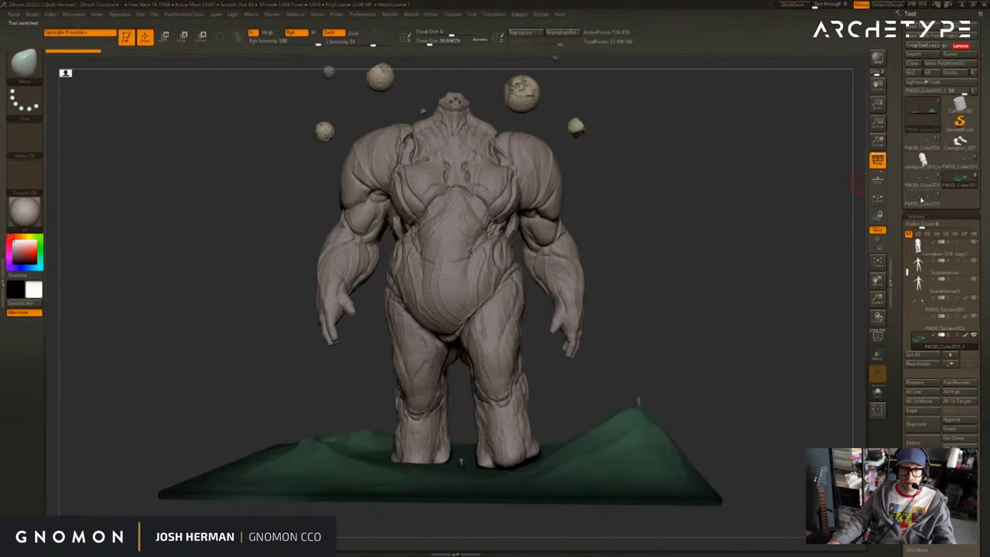
{"action": "left_click", "coordinate": [923, 200]}
{"action": "left_click_drag", "start_coordinate": [741, 201], "coordinate": [766, 257], "text": "alt"}
Display the polypaint on the large and small spheres of the standing raised-palm version.
{"action": "left_click", "coordinate": [931, 185]}
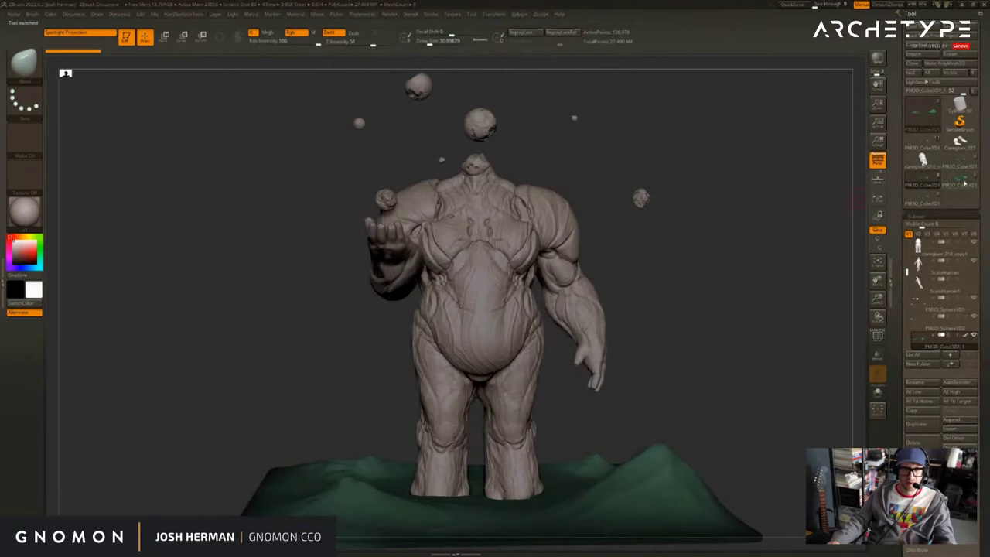
{"action": "left_click", "coordinate": [574, 116], "text": "alt"}
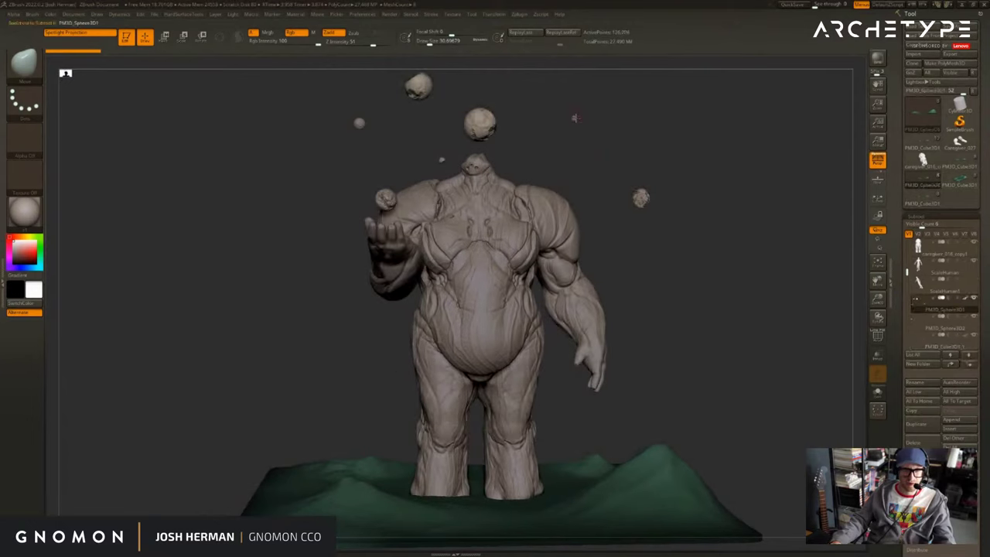
{"action": "left_click", "coordinate": [575, 118], "text": "alt"}
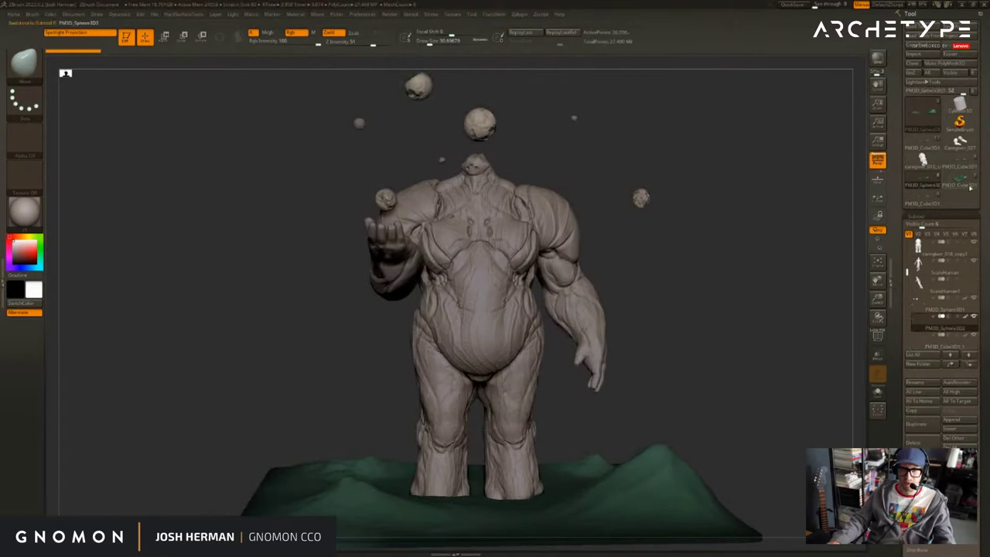
Switch to the standing version with closed fists and display the polypaint on its large and small spheres.
{"action": "left_click", "coordinate": [959, 180]}
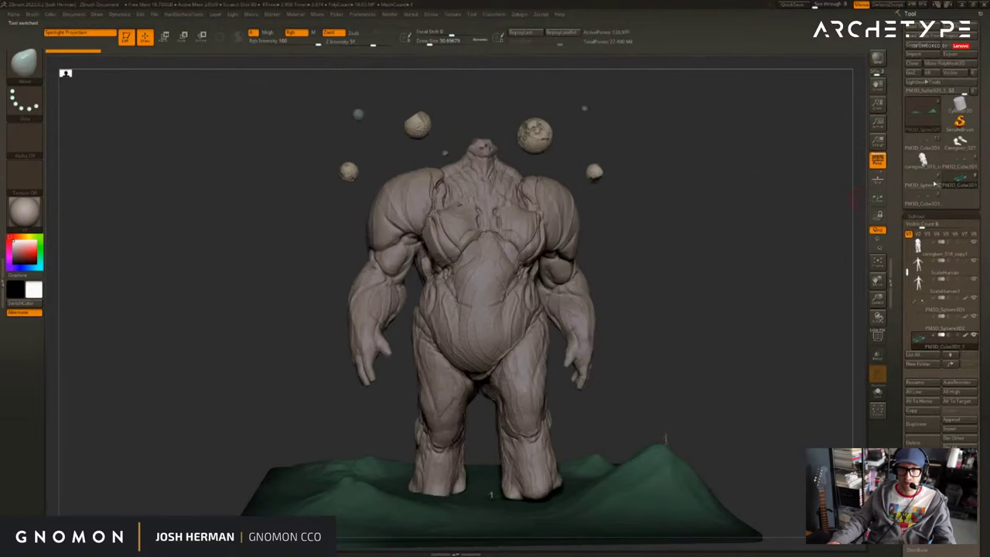
{"action": "left_click", "coordinate": [935, 184]}
{"action": "left_click", "coordinate": [931, 200]}
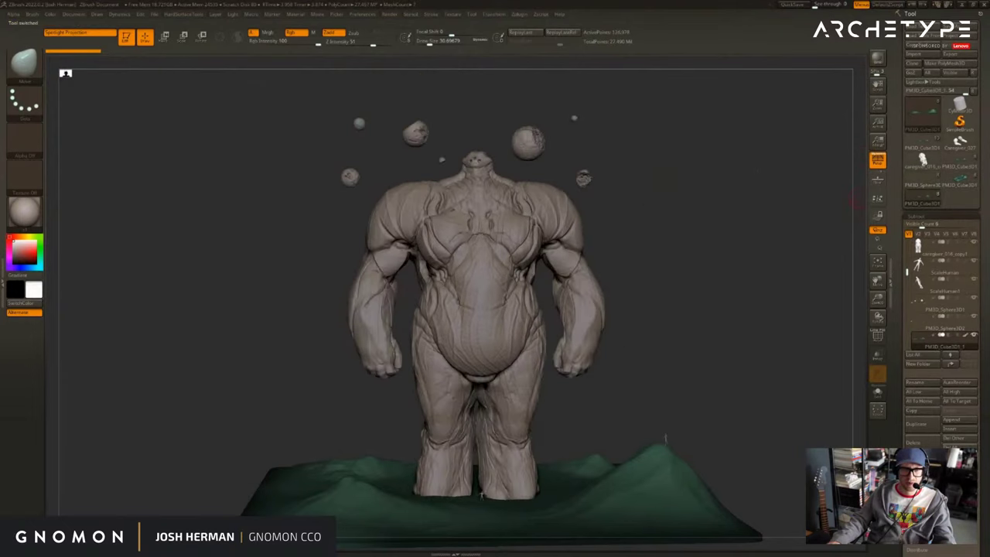
{"action": "left_click", "coordinate": [583, 178], "text": "alt"}
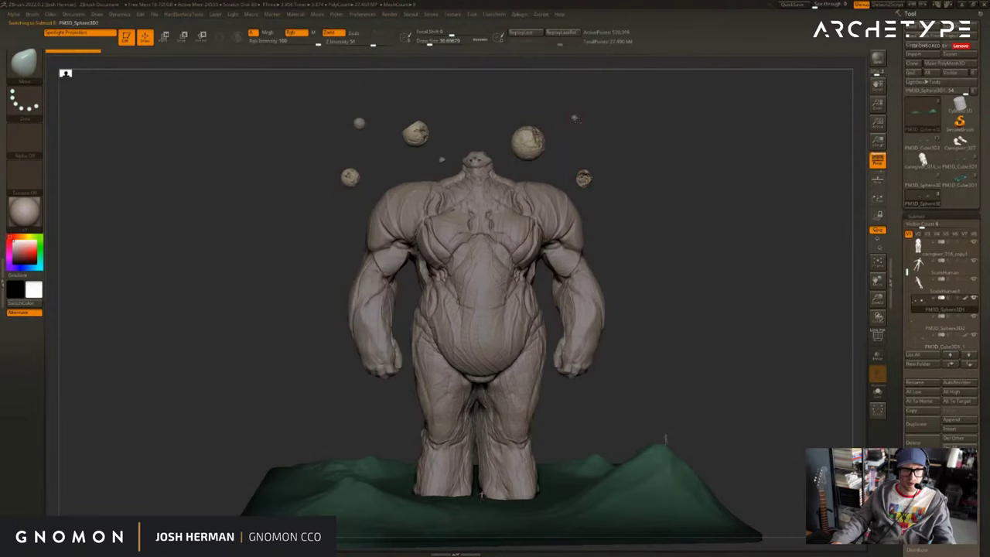
{"action": "left_click", "coordinate": [574, 118], "text": "alt"}
{"action": "left_click_drag", "start_coordinate": [778, 157], "coordinate": [744, 158]}
Switch to the kneeling hand-on-knee version and display the polypaint on its large and small spheres.
{"action": "left_click", "coordinate": [972, 164]}
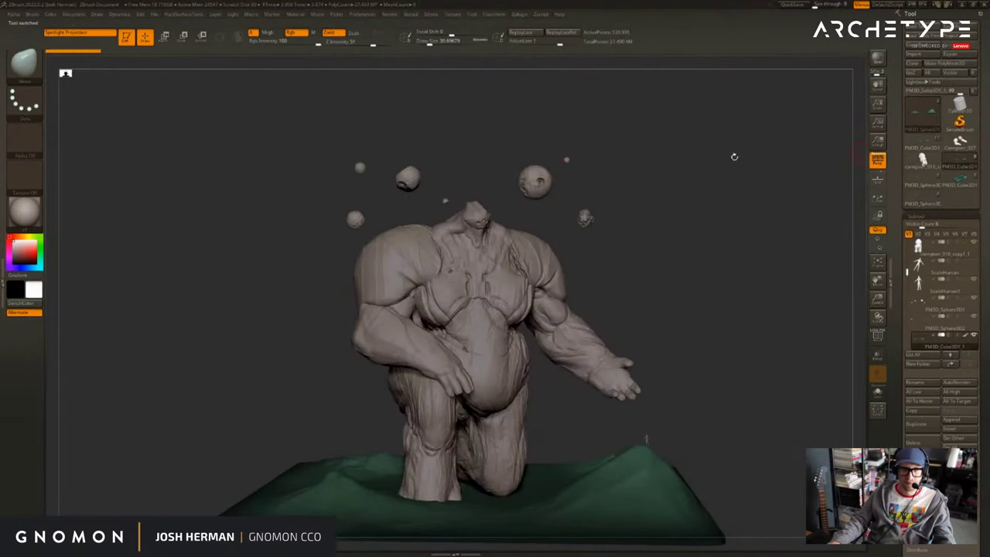
{"action": "left_click", "coordinate": [545, 177], "text": "alt"}
{"action": "left_click", "coordinate": [567, 160], "text": "alt"}
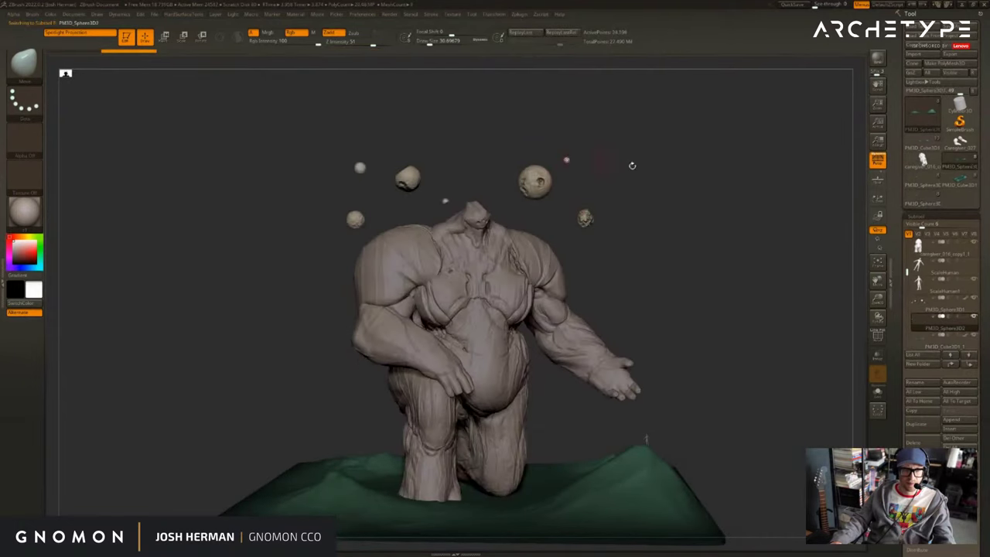
Display the spheres' polypaint in the kneeling raised-palm version and render it with BPR.
{"action": "left_click", "coordinate": [920, 151]}
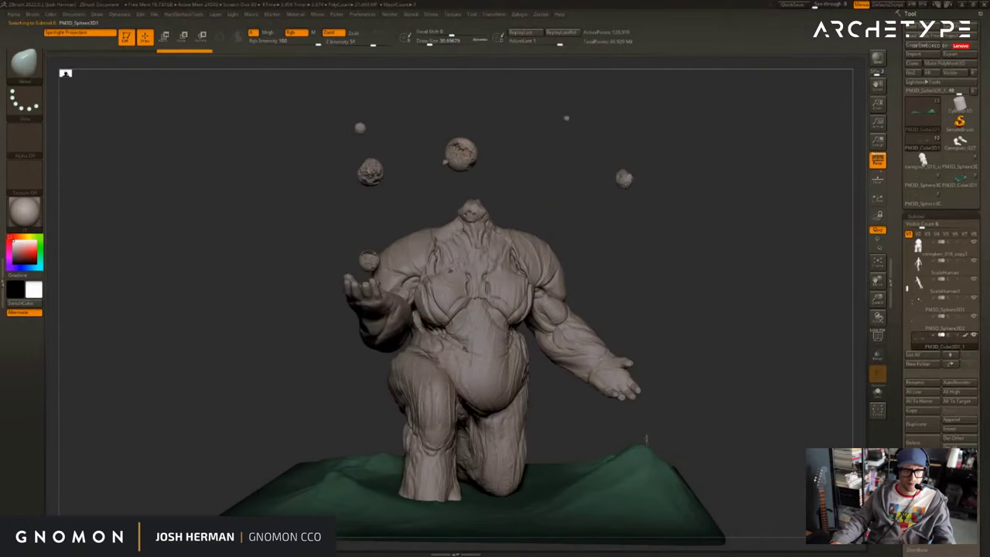
{"action": "left_click", "coordinate": [566, 120], "text": "alt"}
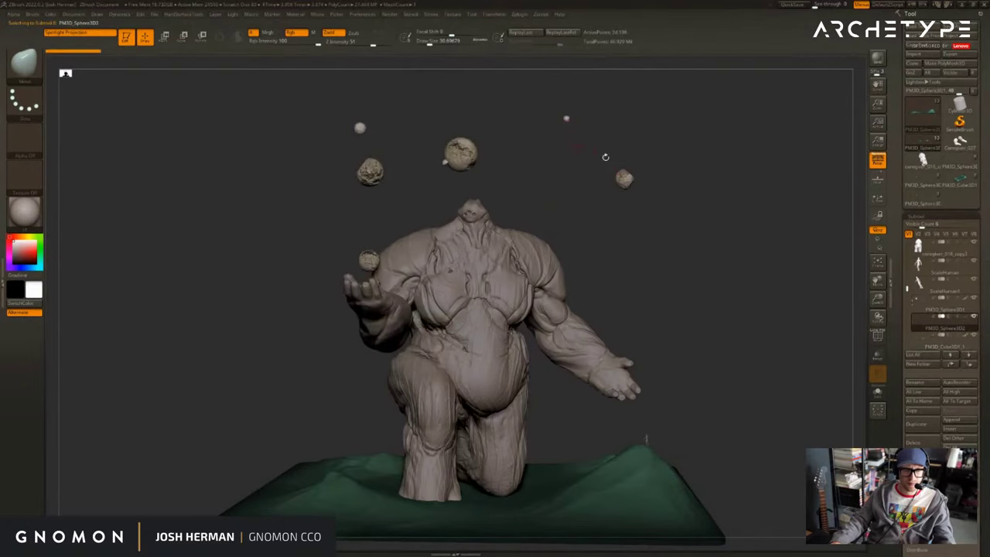
{"action": "mouse_move", "coordinate": [734, 181]}
{"action": "left_mouse_down"}
{"action": "mouse_move", "coordinate": [720, 170]}
{"action": "mouse_move", "coordinate": [715, 193]}
{"action": "mouse_move", "coordinate": [677, 199]}
{"action": "left_mouse_up"}
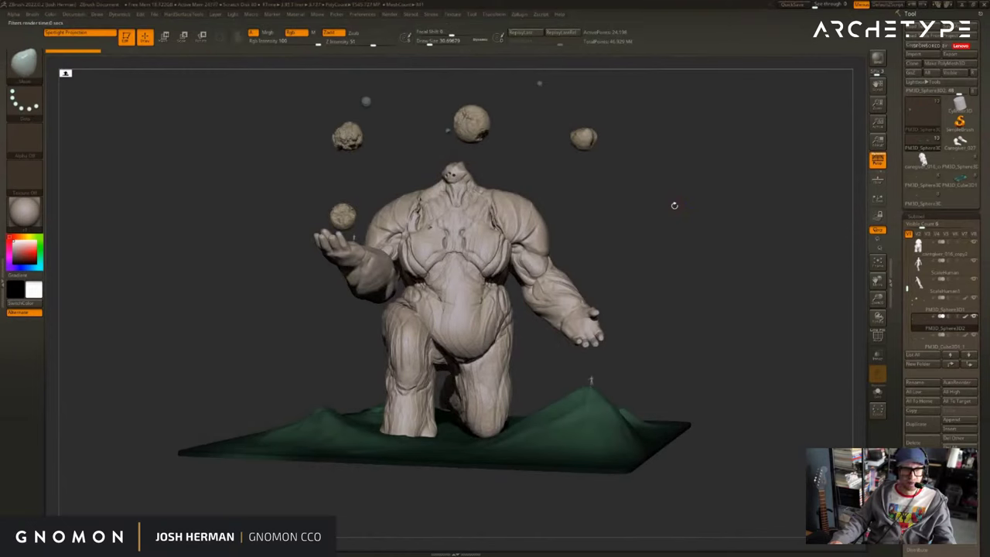
{"action": "left_click", "coordinate": [465, 124]}
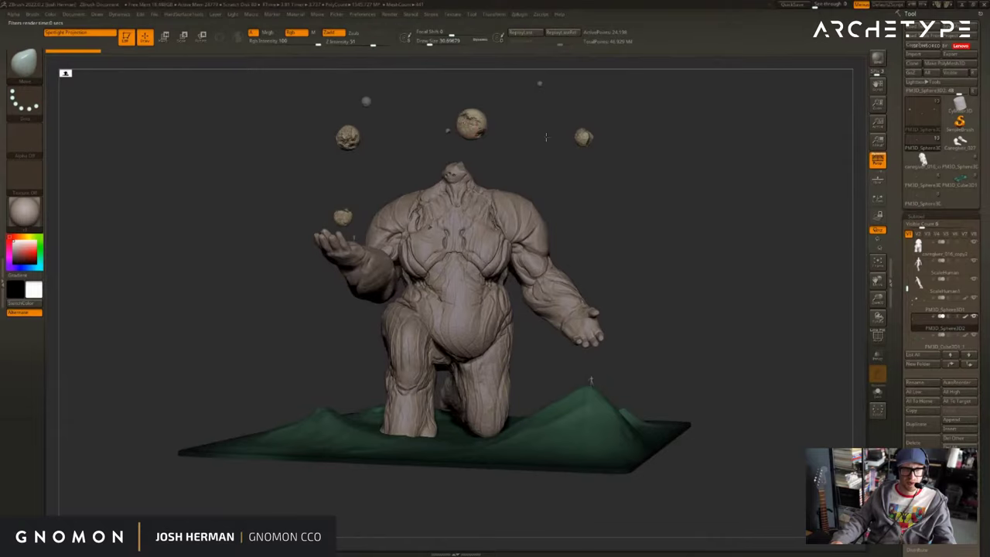
Examine the cracked surface and colouring of the floating spheres up close, including a BPR render, and return to the whole figure.
{"action": "mouse_move", "coordinate": [546, 137]}
{"action": "left_mouse_down", "text": "alt"}
{"action": "mouse_move", "coordinate": [496, 186]}
{"action": "mouse_move", "coordinate": [604, 267]}
{"action": "mouse_move", "coordinate": [596, 302]}
{"action": "mouse_move", "coordinate": [656, 332]}
{"action": "left_mouse_up", "text": "alt"}
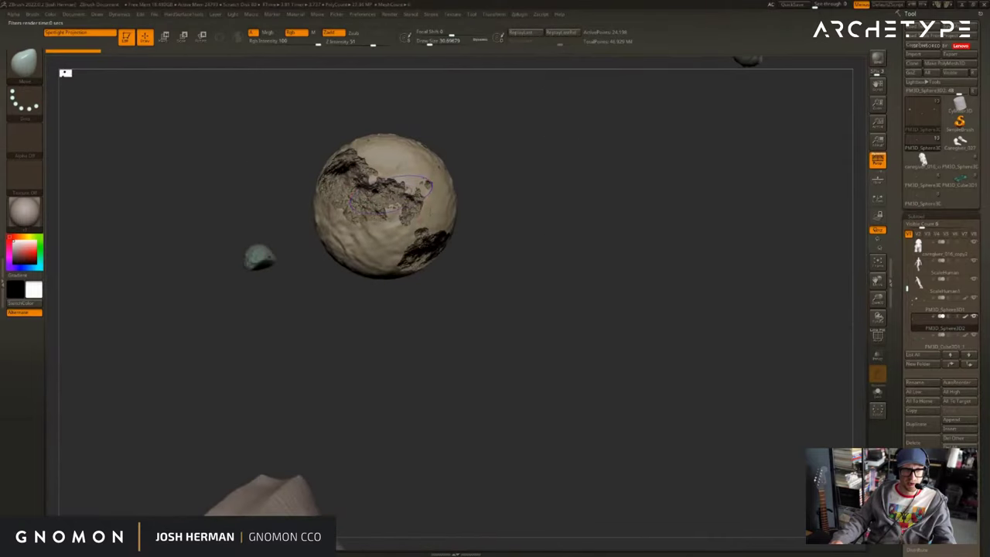
{"action": "key", "text": "shift+r"}
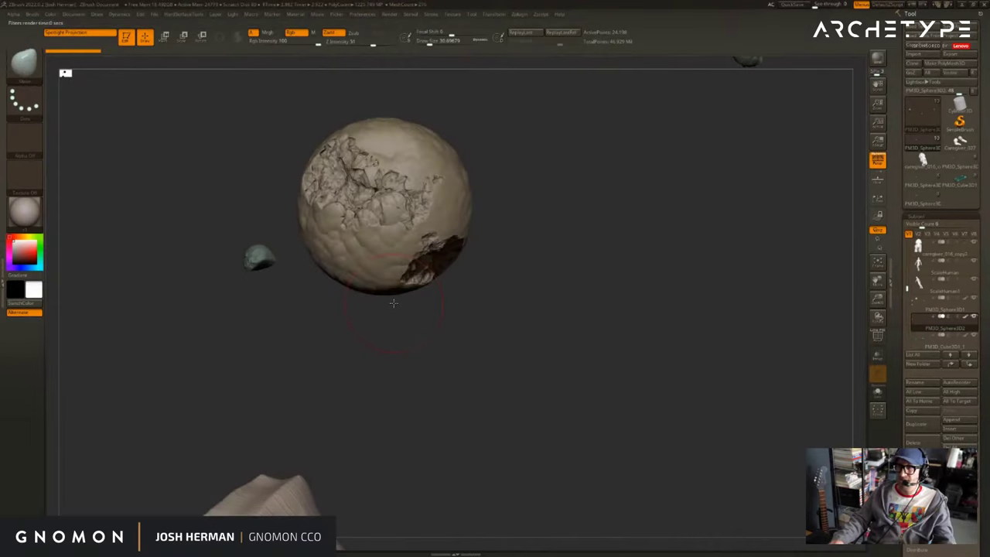
{"action": "left_click_drag", "start_coordinate": [544, 380], "coordinate": [586, 348], "text": "alt"}
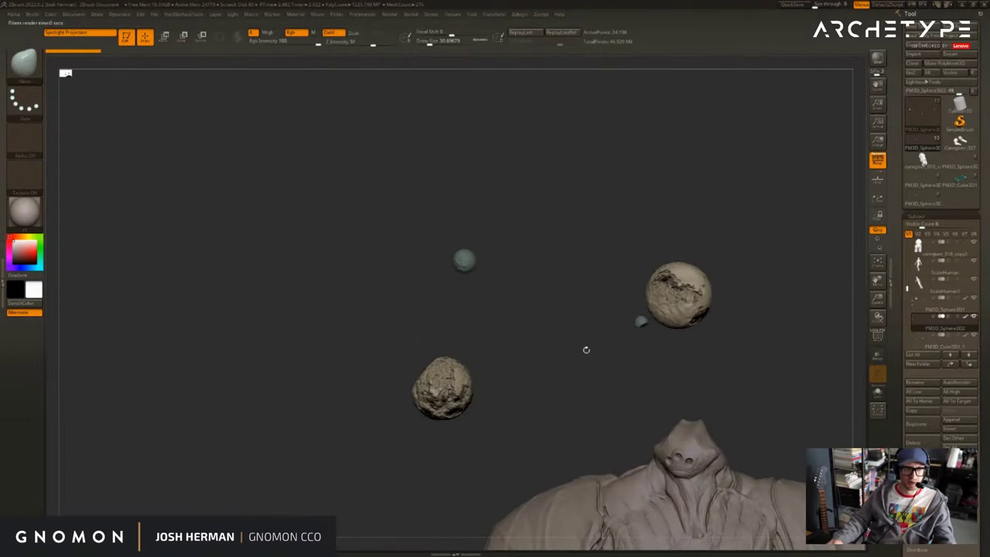
{"action": "left_click_drag", "start_coordinate": [780, 390], "coordinate": [542, 175], "text": "alt"}
{"action": "left_click_drag", "start_coordinate": [820, 270], "coordinate": [804, 271]}
{"action": "left_click_drag", "start_coordinate": [805, 271], "coordinate": [503, 155], "text": "alt"}
{"action": "left_click_drag", "start_coordinate": [628, 219], "coordinate": [686, 265], "text": "alt"}
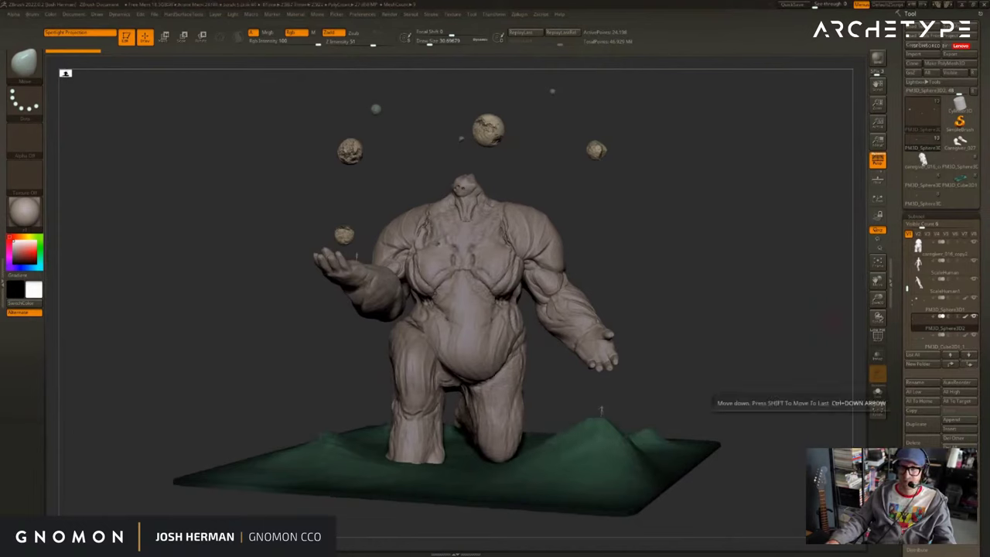
Capture the full kneeling raised-palm composition with the Snipping Tool and copy the captured image.
{"action": "left_click_drag", "start_coordinate": [989, 31], "coordinate": [664, 139]}
{"action": "left_click", "coordinate": [796, 223]}
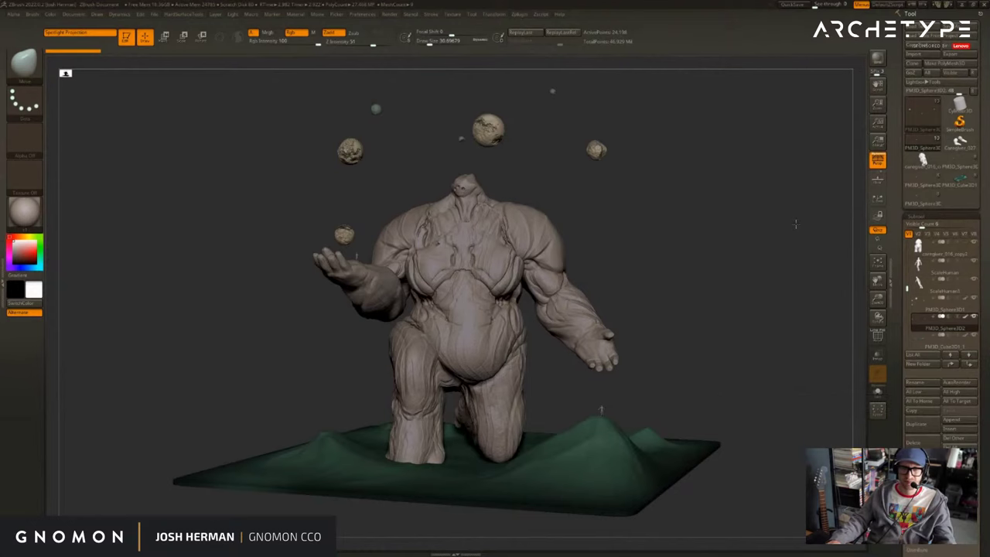
{"action": "key", "text": "alt+Tab"}
{"action": "left_click", "coordinate": [637, 152]}
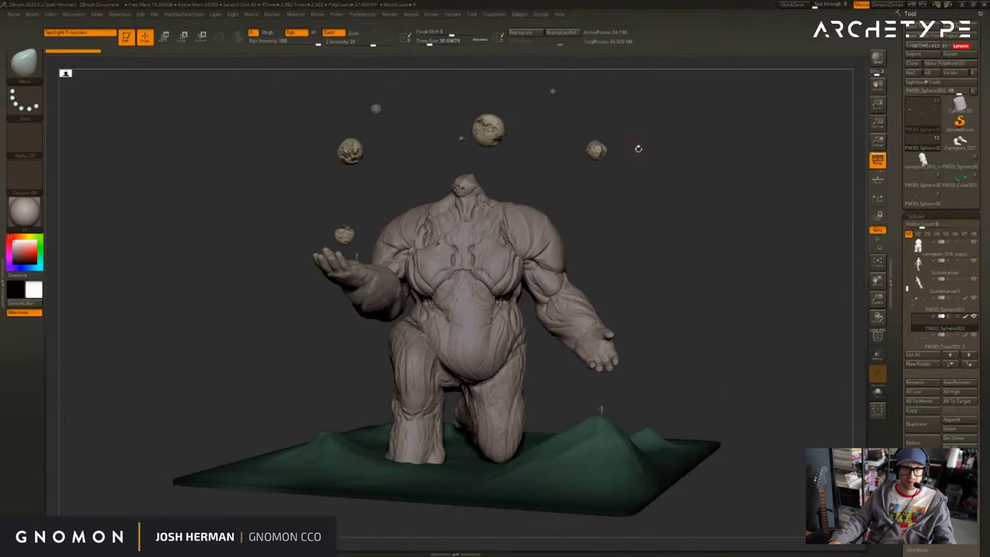
{"action": "left_click_drag", "start_coordinate": [732, 76], "coordinate": [162, 524]}
{"action": "right_click", "coordinate": [218, 405]}
{"action": "left_click", "coordinate": [258, 418]}
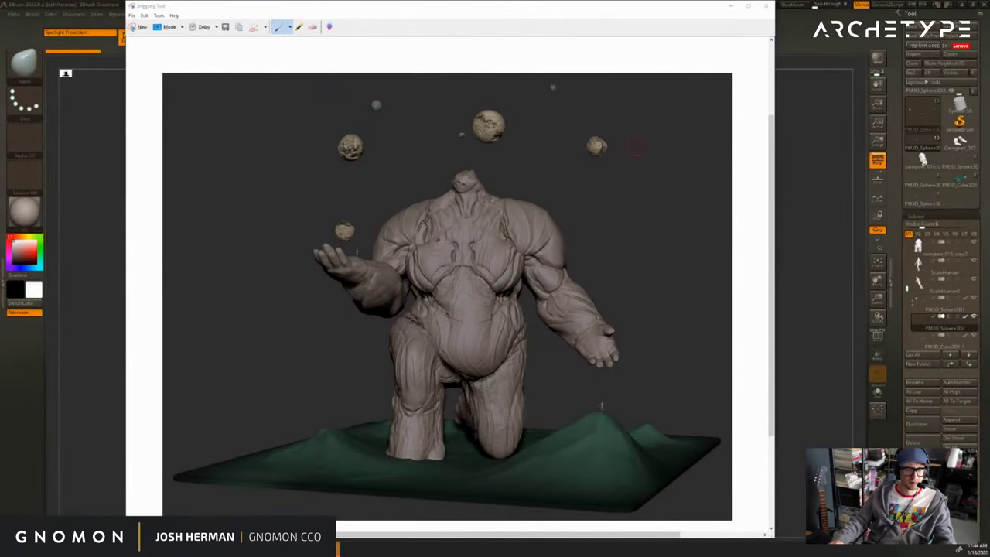
Switch to Photoshop and create a new 11 x 17 inch document from the Tabloid print preset.
{"action": "key", "text": "alt+Tab"}
{"action": "key", "text": "ctrl+n"}
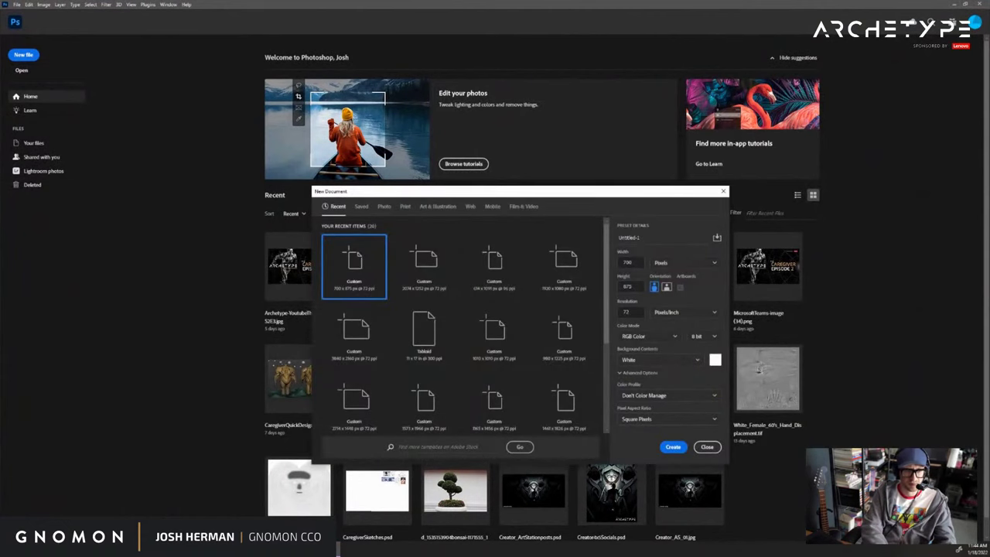
{"action": "left_click", "coordinate": [406, 206]}
{"action": "left_click", "coordinate": [494, 263]}
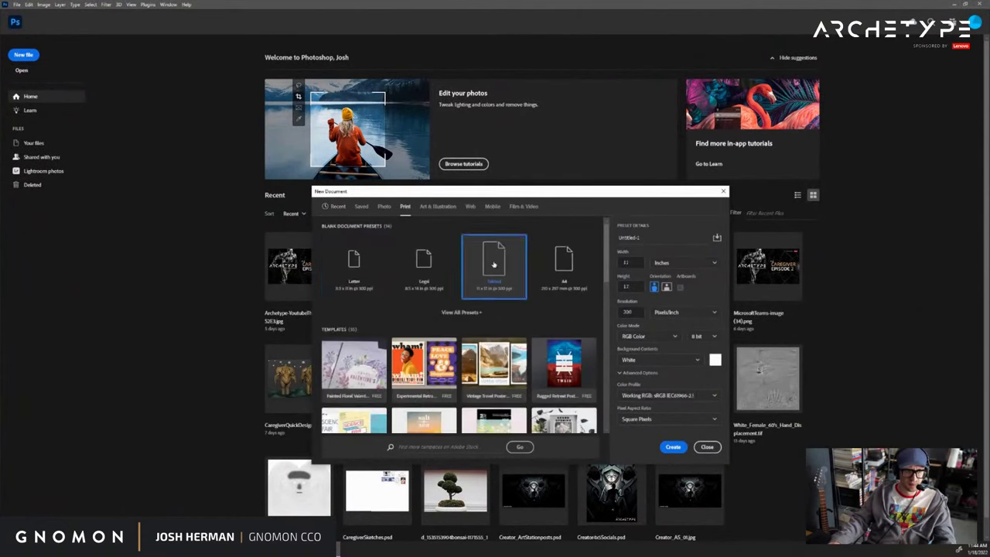
{"action": "left_click", "coordinate": [671, 447]}
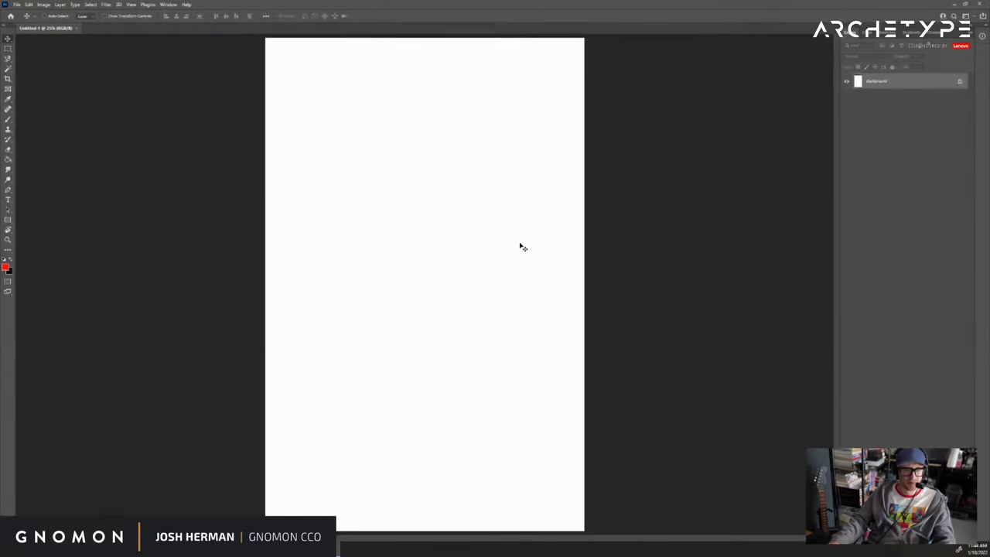
Rotate the blank canvas 90° clockwise and paste the captured kneeling figure onto it.
{"action": "left_click", "coordinate": [43, 4]}
{"action": "mouse_move", "coordinate": [80, 73]}
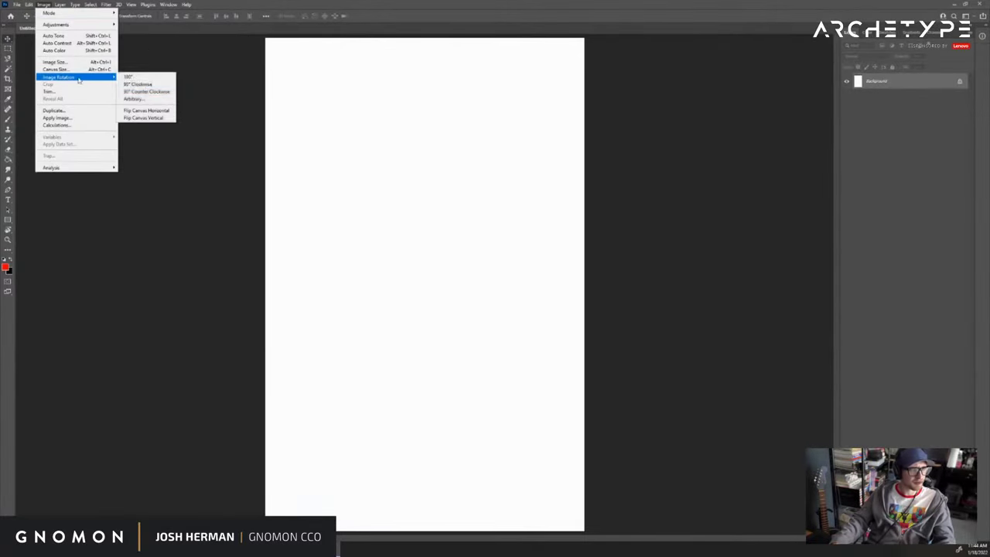
{"action": "left_click", "coordinate": [145, 84]}
{"action": "key", "text": "ctrl+v"}
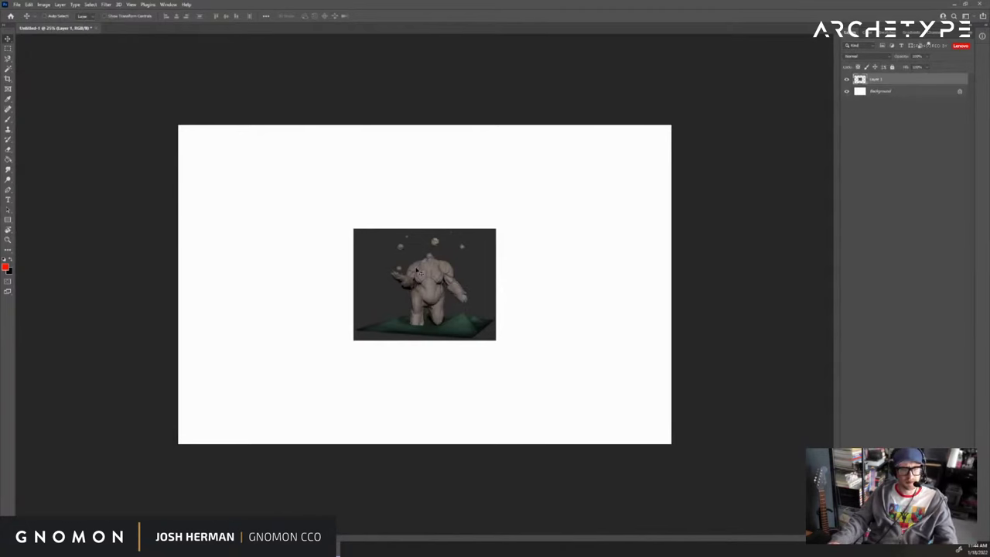
Move the pasted capture toward the sheet's upper-left area, and return to ZBrush to frame the kneeling raised-palm version from a low angle.
{"action": "left_click_drag", "start_coordinate": [424, 271], "coordinate": [273, 220]}
{"action": "key", "text": "alt+Tab"}
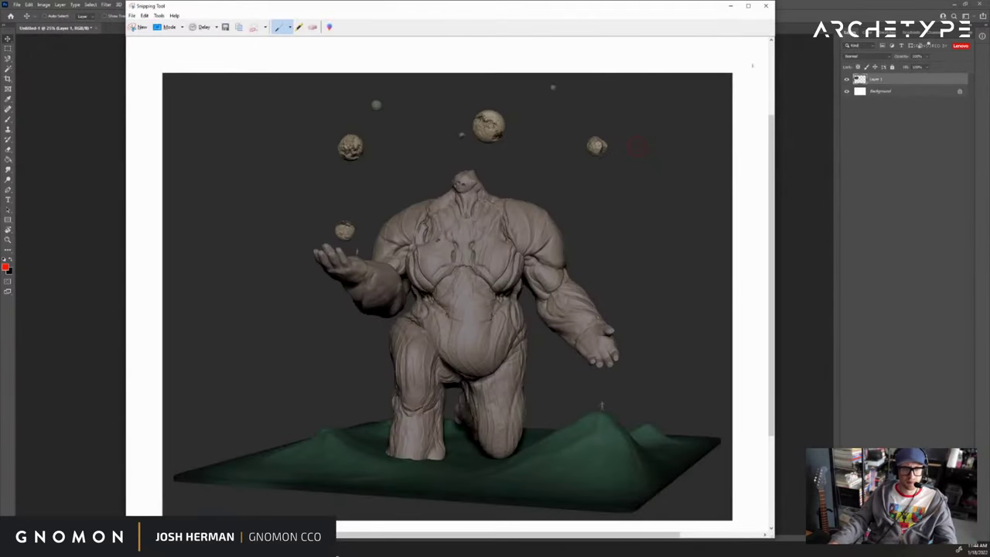
{"action": "key", "text": "alt+Tab"}
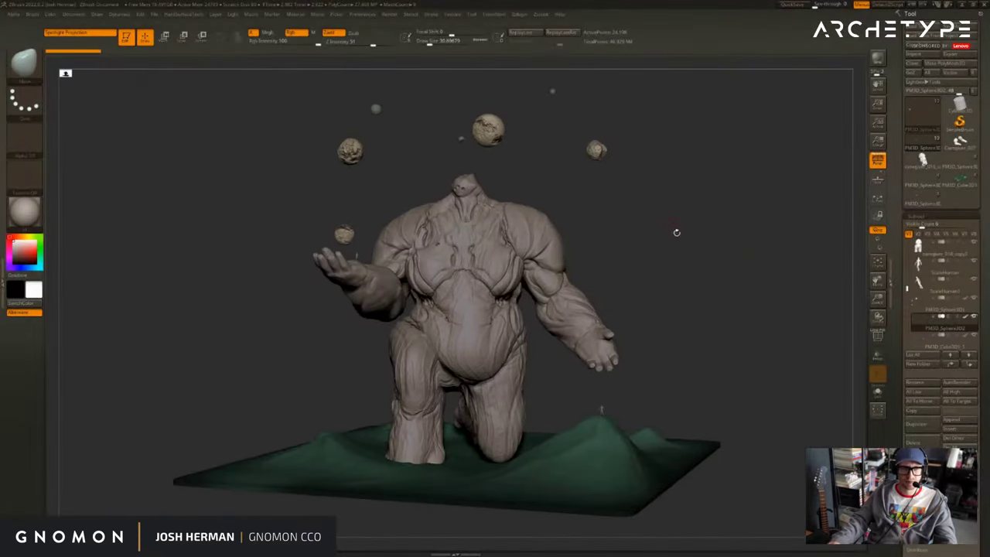
{"action": "left_click", "coordinate": [951, 165]}
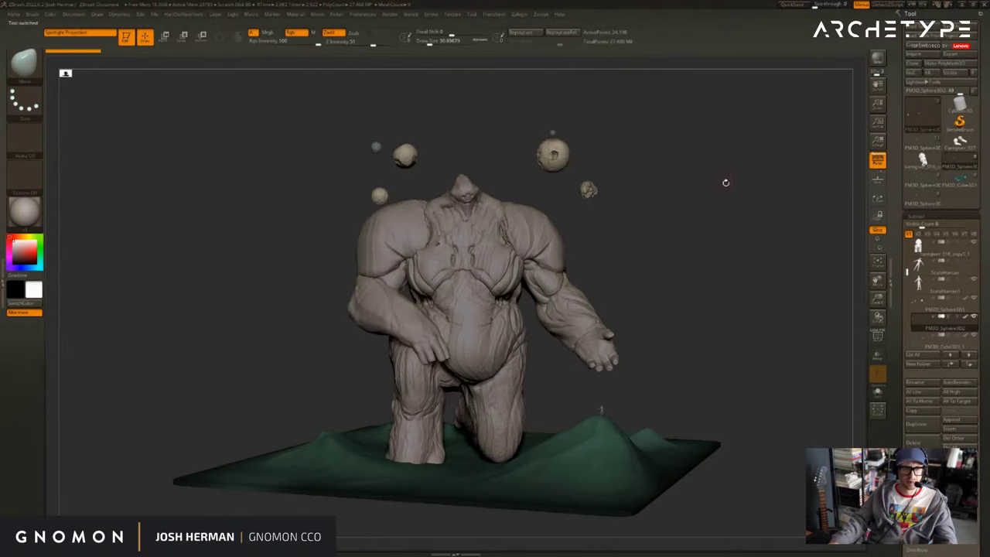
{"action": "mouse_move", "coordinate": [726, 183]}
{"action": "left_mouse_down"}
{"action": "mouse_move", "coordinate": [739, 185]}
{"action": "mouse_move", "coordinate": [734, 204]}
{"action": "mouse_move", "coordinate": [733, 177]}
{"action": "mouse_move", "coordinate": [733, 201]}
{"action": "mouse_move", "coordinate": [754, 206]}
{"action": "mouse_move", "coordinate": [741, 206]}
{"action": "mouse_move", "coordinate": [767, 155]}
{"action": "mouse_move", "coordinate": [831, 155]}
{"action": "mouse_move", "coordinate": [771, 160]}
{"action": "mouse_move", "coordinate": [771, 147]}
{"action": "mouse_move", "coordinate": [771, 157]}
{"action": "mouse_move", "coordinate": [827, 157]}
{"action": "mouse_move", "coordinate": [811, 155]}
{"action": "mouse_move", "coordinate": [814, 168]}
{"action": "mouse_move", "coordinate": [805, 157]}
{"action": "mouse_move", "coordinate": [805, 222]}
{"action": "mouse_move", "coordinate": [798, 215]}
{"action": "mouse_move", "coordinate": [795, 223]}
{"action": "left_mouse_up"}
{"action": "left_click", "coordinate": [932, 147]}
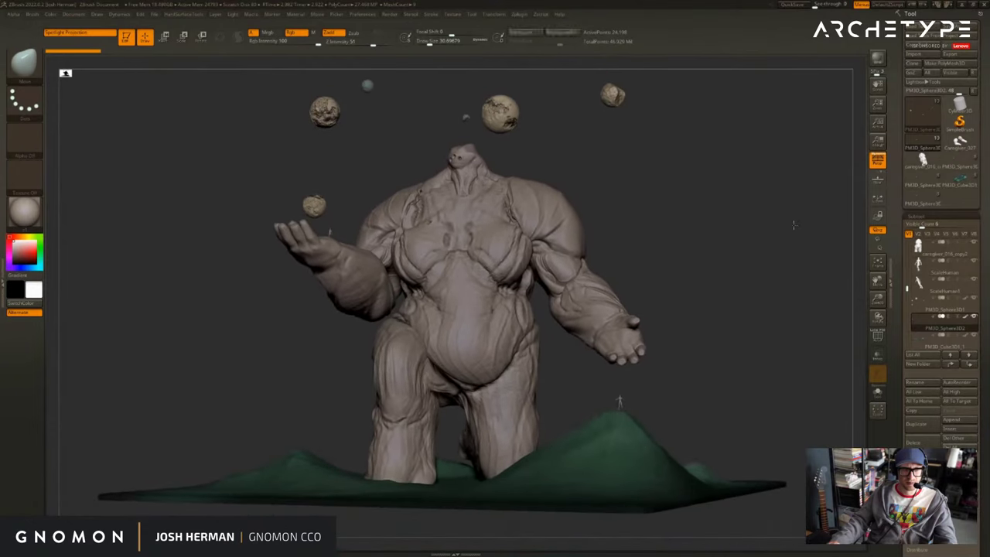
Capture the low-angle kneeling raised-palm figure with the Snipping Tool and copy the image.
{"action": "key", "text": "alt+Tab"}
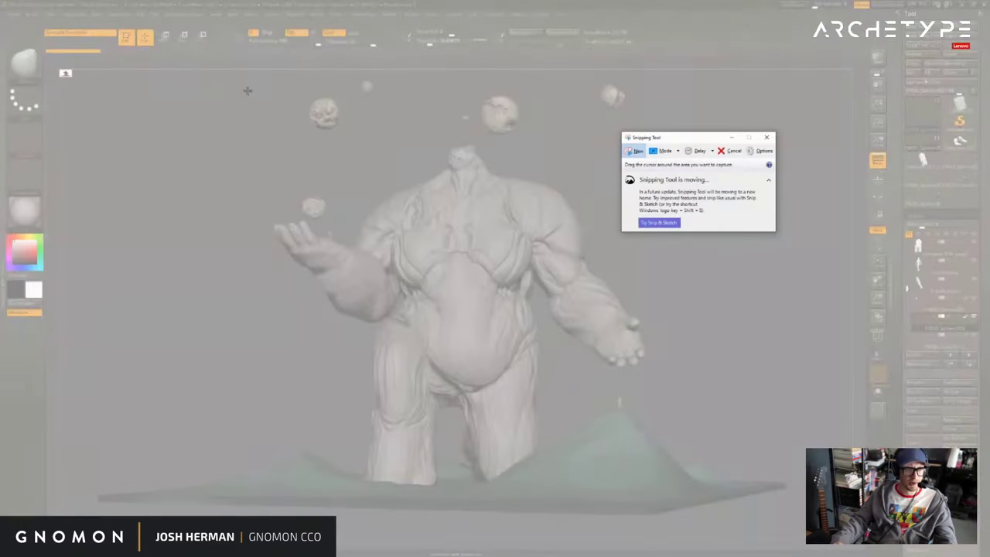
{"action": "left_click_drag", "start_coordinate": [198, 72], "coordinate": [776, 531]}
{"action": "right_click", "coordinate": [573, 381]}
{"action": "left_click", "coordinate": [556, 395]}
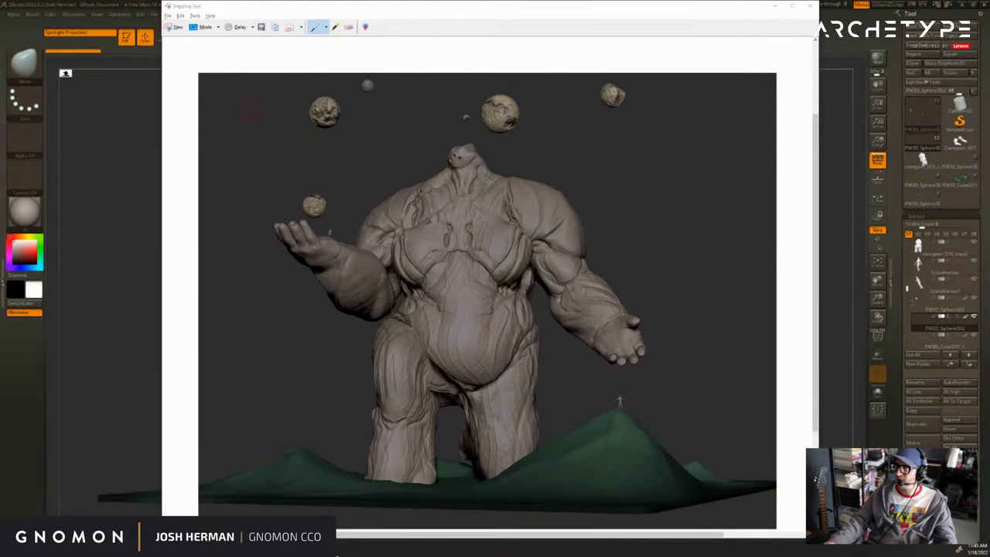
Paste the low-angle capture into the Photoshop sheet, delete the earlier capture's layer and place the new one in the upper-left corner.
{"action": "key", "text": "alt+Tab"}
{"action": "key", "text": "ctrl+v"}
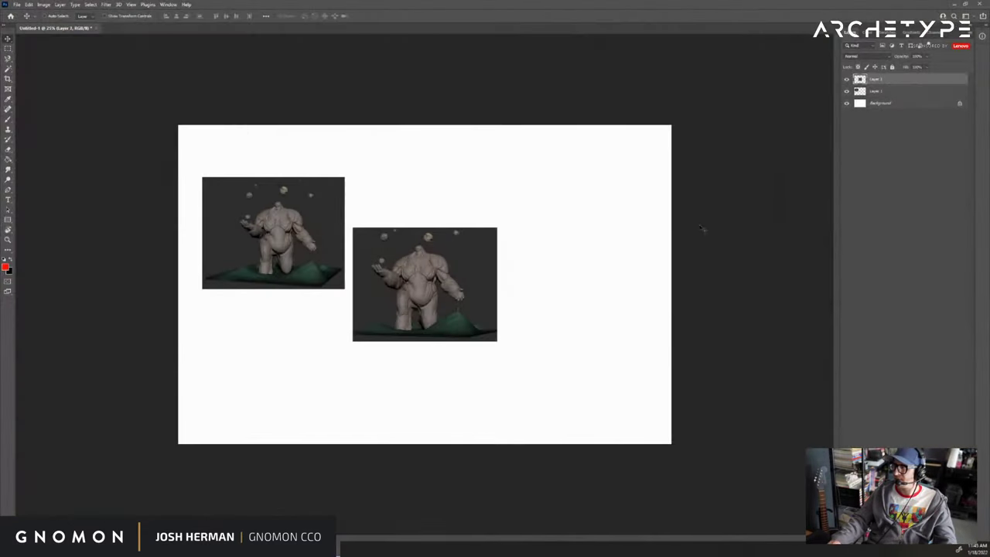
{"action": "left_click_drag", "start_coordinate": [400, 297], "coordinate": [328, 337]}
{"action": "left_click_drag", "start_coordinate": [301, 265], "coordinate": [383, 217], "text": "ctrl"}
{"action": "key", "text": "Delete"}
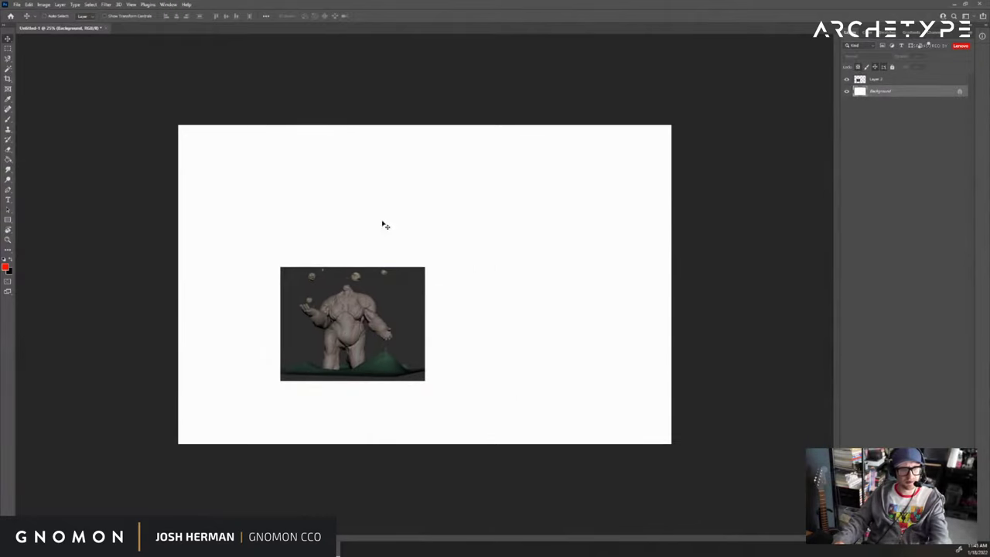
{"action": "left_click_drag", "start_coordinate": [401, 338], "coordinate": [322, 203]}
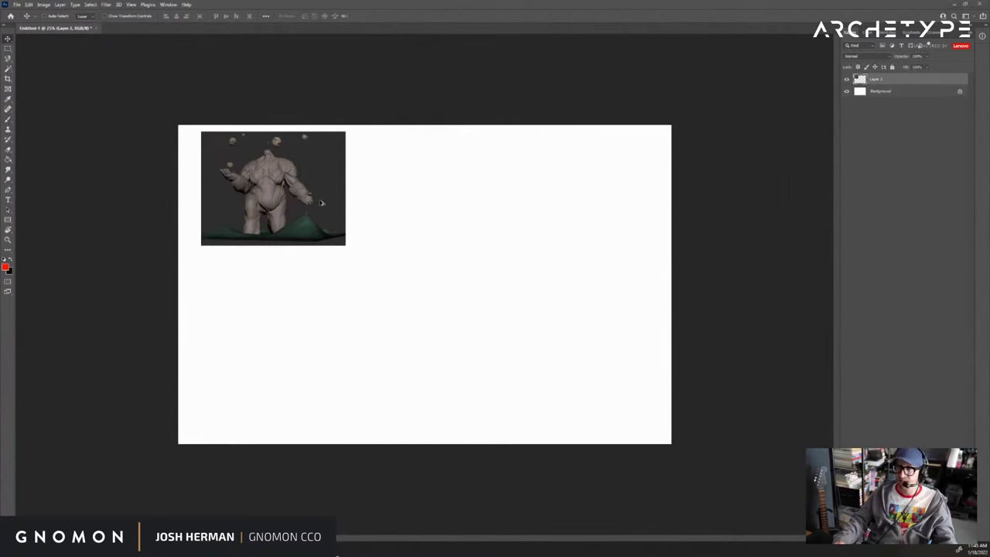
Switch to ZBrush, show the kneeling version with its hand resting on the knee from a low angle, and capture and copy it.
{"action": "key", "text": "alt+Tab"}
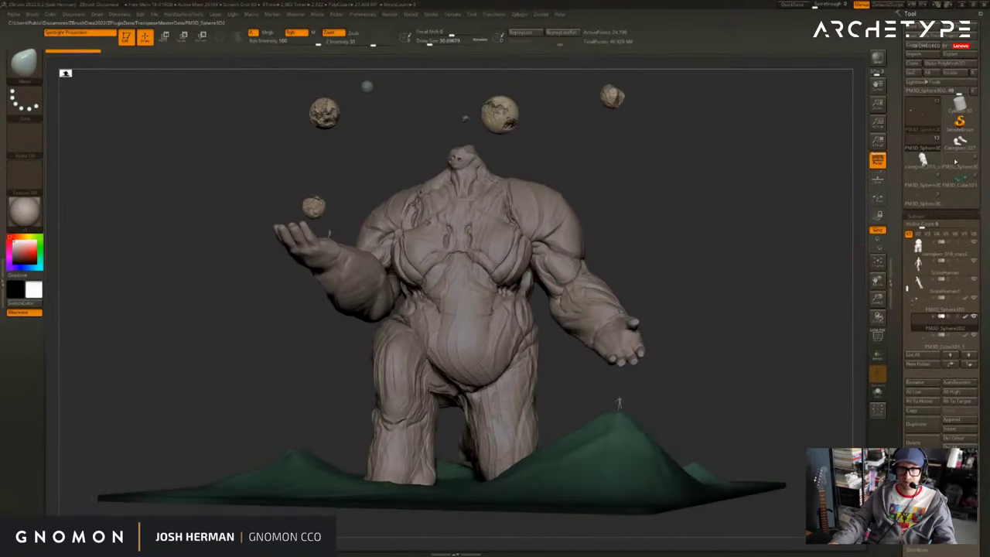
{"action": "left_click", "coordinate": [959, 160]}
{"action": "left_click_drag", "start_coordinate": [718, 190], "coordinate": [697, 260]}
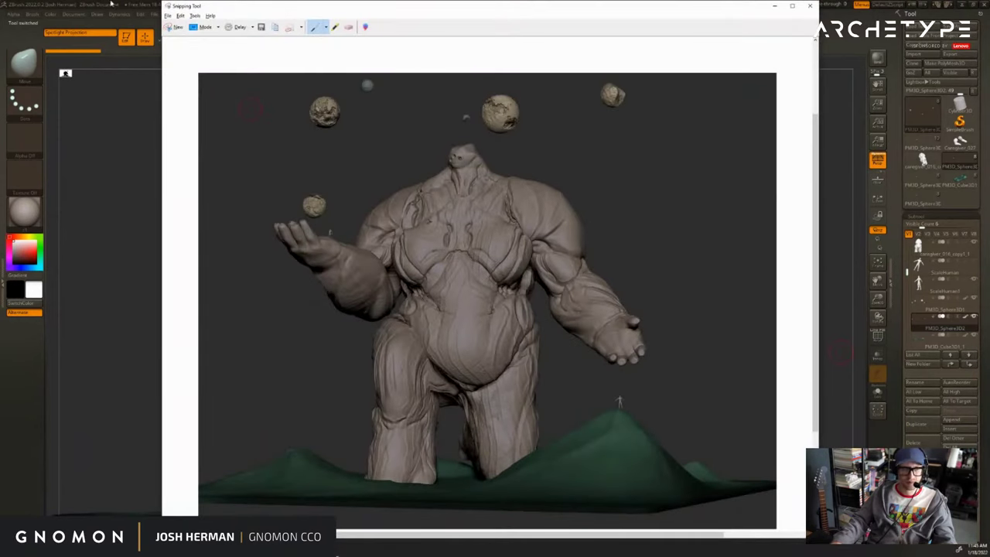
{"action": "left_click", "coordinate": [174, 27]}
{"action": "left_click_drag", "start_coordinate": [170, 72], "coordinate": [756, 537]}
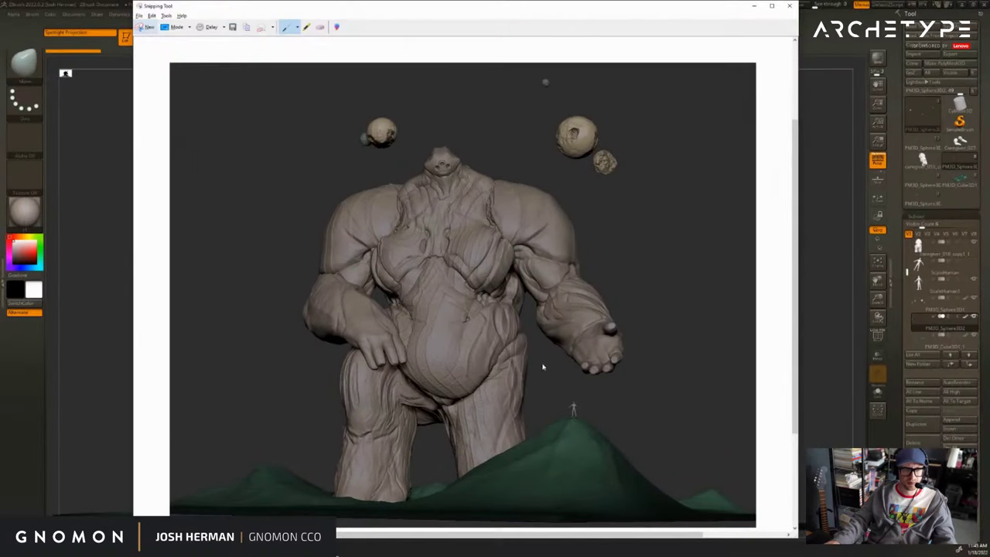
{"action": "right_click", "coordinate": [543, 365]}
{"action": "left_click", "coordinate": [517, 377]}
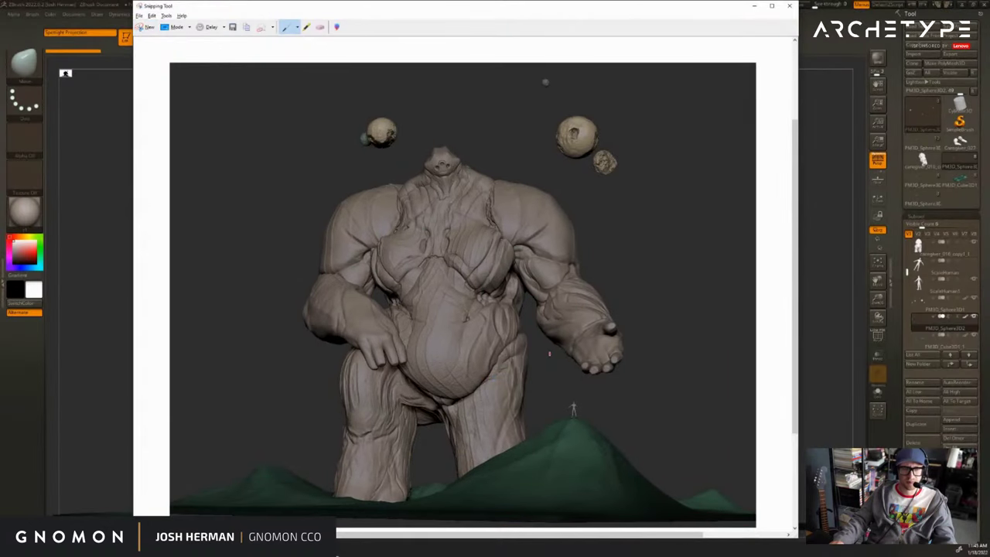
Paste the hand-on-knee capture into the Photoshop sheet and place it directly beside the first capture in the upper row.
{"action": "key", "text": "alt+Tab"}
{"action": "key", "text": "ctrl+v"}
{"action": "left_click_drag", "start_coordinate": [455, 274], "coordinate": [443, 167]}
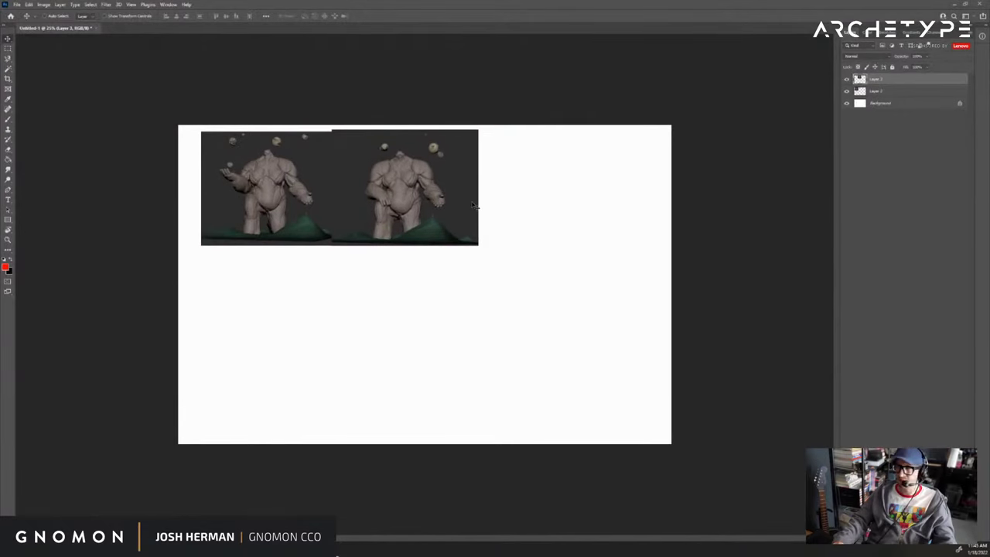
Switch to ZBrush, show the standing raised-palm version and move its small spheres slightly higher around the head.
{"action": "key", "text": "alt+Tab"}
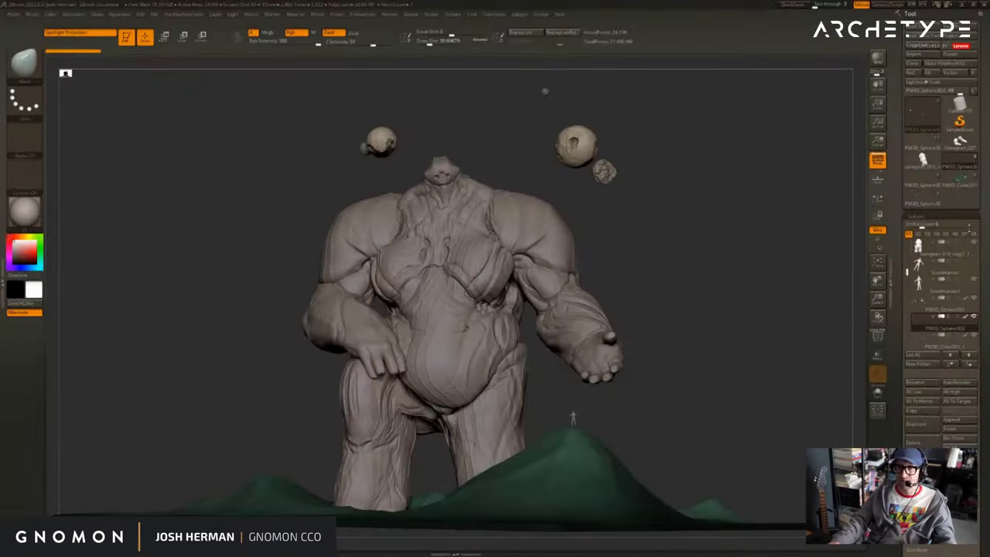
{"action": "left_click", "coordinate": [932, 184]}
{"action": "mouse_move", "coordinate": [754, 265]}
{"action": "left_mouse_down"}
{"action": "mouse_move", "coordinate": [759, 283]}
{"action": "mouse_move", "coordinate": [804, 286]}
{"action": "mouse_move", "coordinate": [725, 296]}
{"action": "mouse_move", "coordinate": [713, 275]}
{"action": "mouse_move", "coordinate": [634, 225]}
{"action": "mouse_move", "coordinate": [706, 249]}
{"action": "left_mouse_up"}
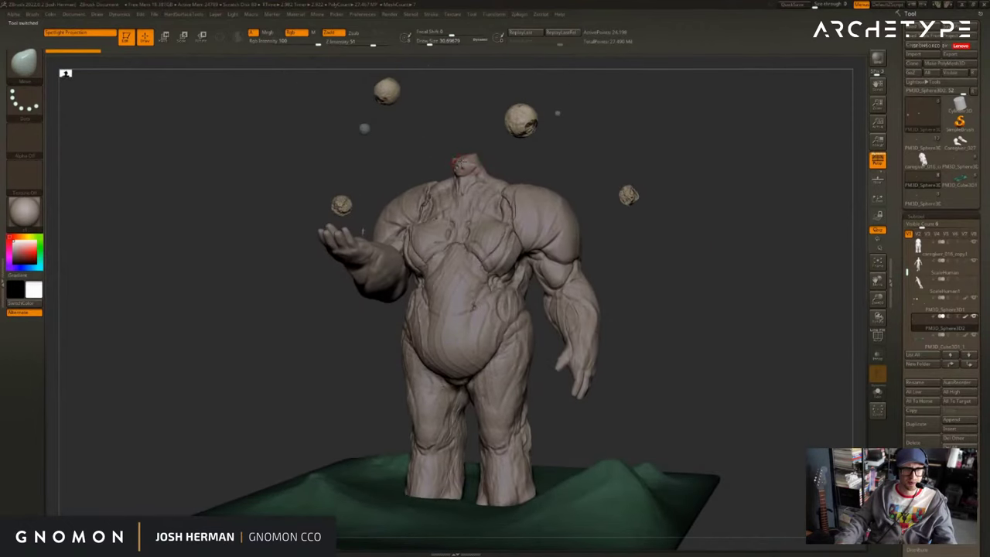
{"action": "key", "text": "w"}
{"action": "left_click_drag", "start_coordinate": [530, 165], "coordinate": [545, 154]}
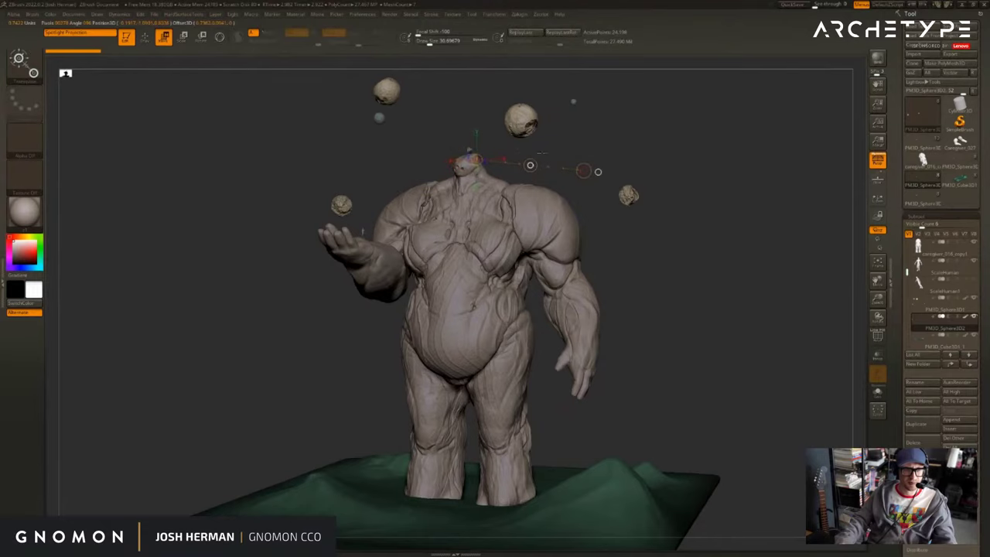
{"action": "key", "text": "q"}
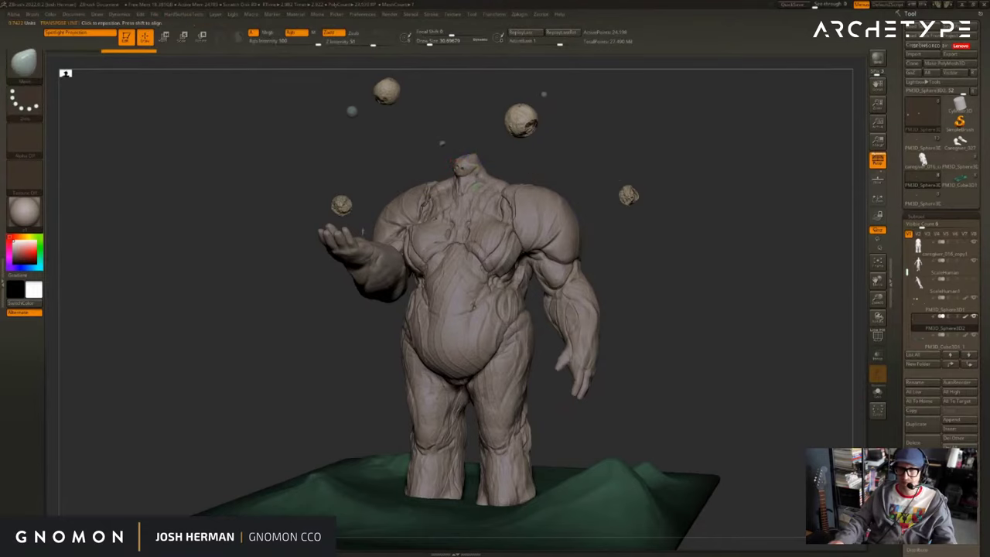
Capture the standing raised-palm figure with the Snipping Tool and paste it into the Photoshop sheet below the first capture.
{"action": "key", "text": "alt+Tab"}
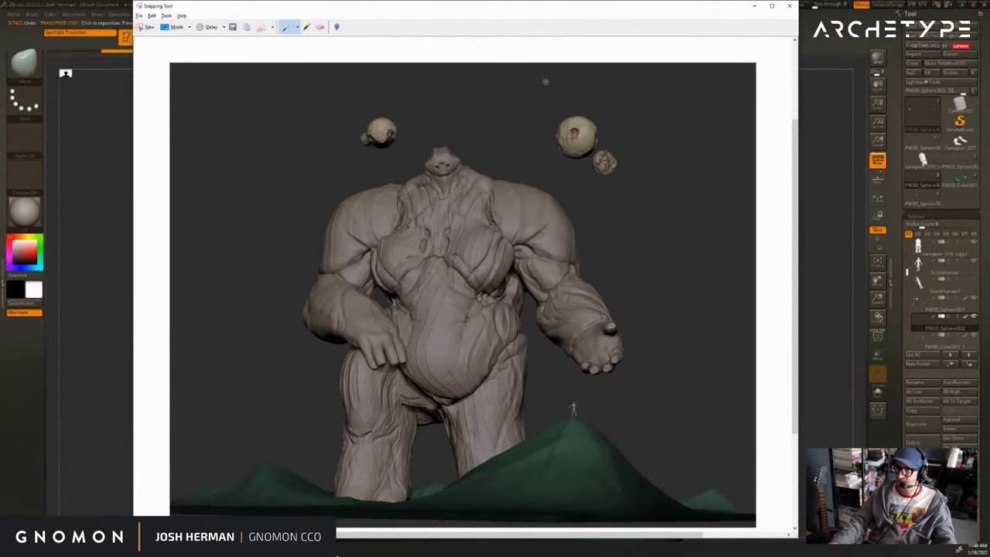
{"action": "left_click", "coordinate": [148, 27]}
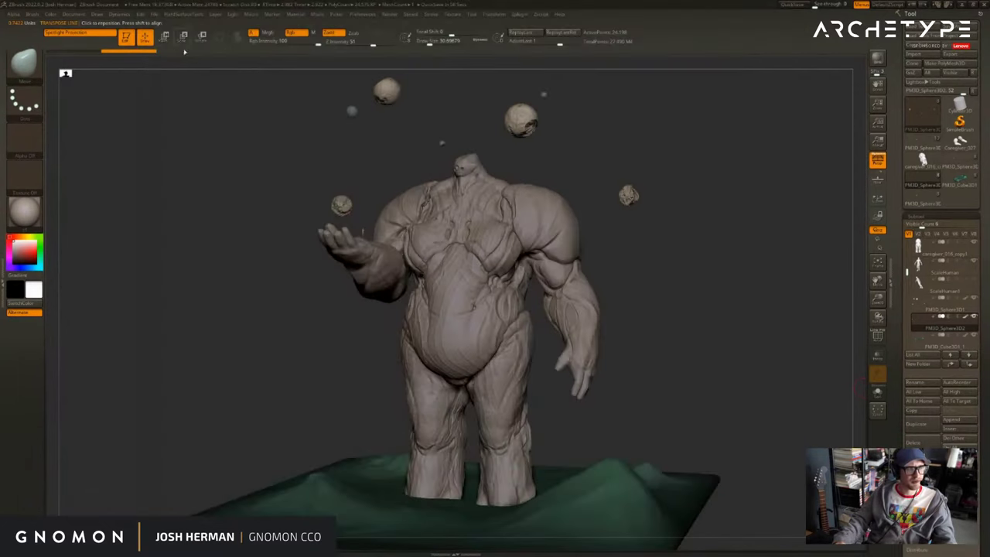
{"action": "left_click_drag", "start_coordinate": [222, 58], "coordinate": [720, 540]}
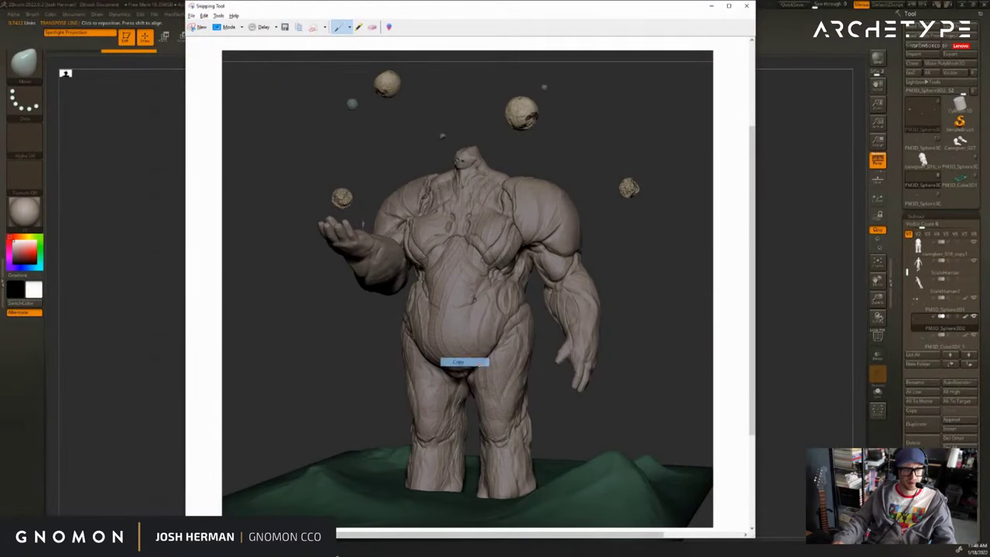
{"action": "key", "text": "alt+Tab"}
{"action": "key", "text": "ctrl+v"}
{"action": "left_click_drag", "start_coordinate": [468, 303], "coordinate": [338, 330]}
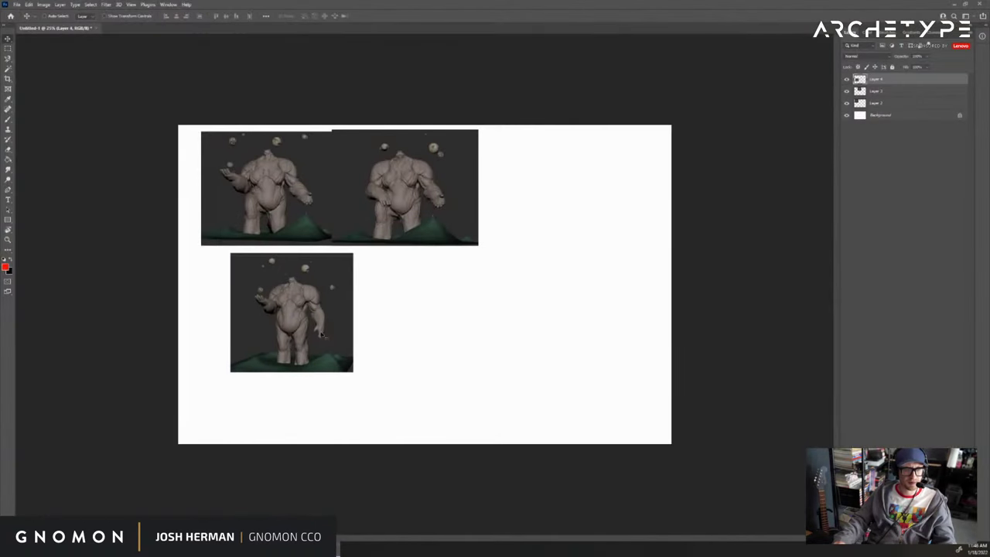
Switch to ZBrush, frame the standing version with both arms lowered and open hands, and capture and copy it with the Snipping Tool.
{"action": "key", "text": "alt+Tab"}
{"action": "key", "text": "alt+Tab"}
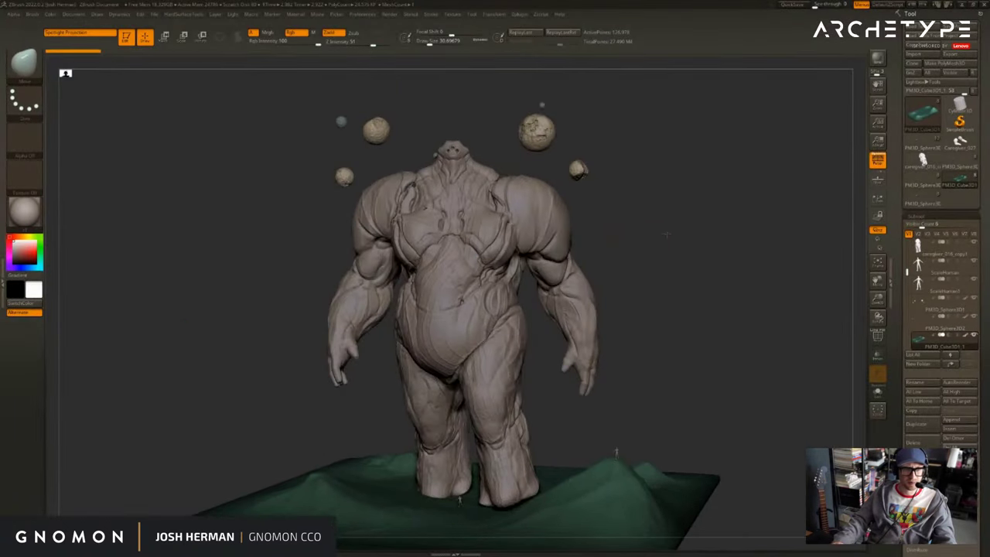
{"action": "left_click_drag", "start_coordinate": [667, 233], "coordinate": [694, 236]}
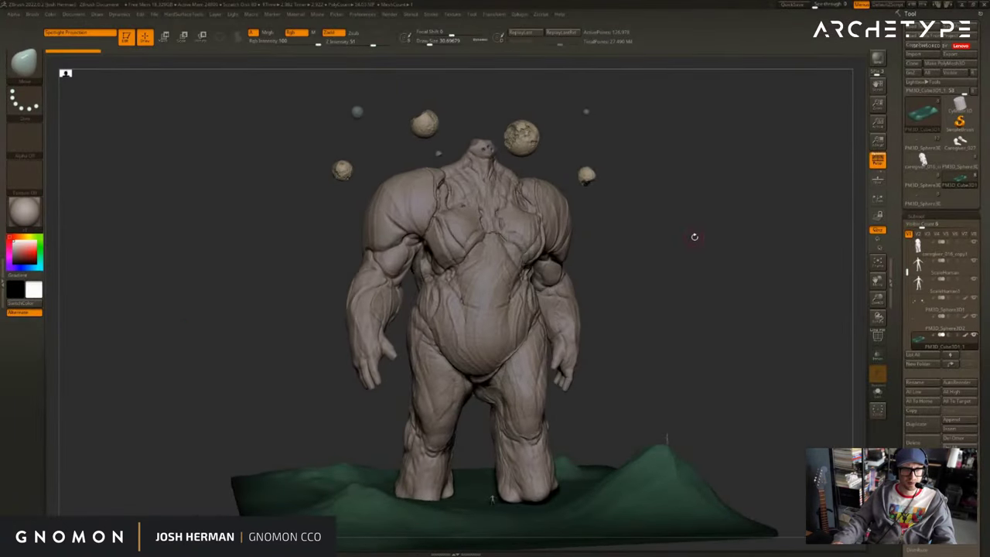
{"action": "key", "text": "alt+Tab"}
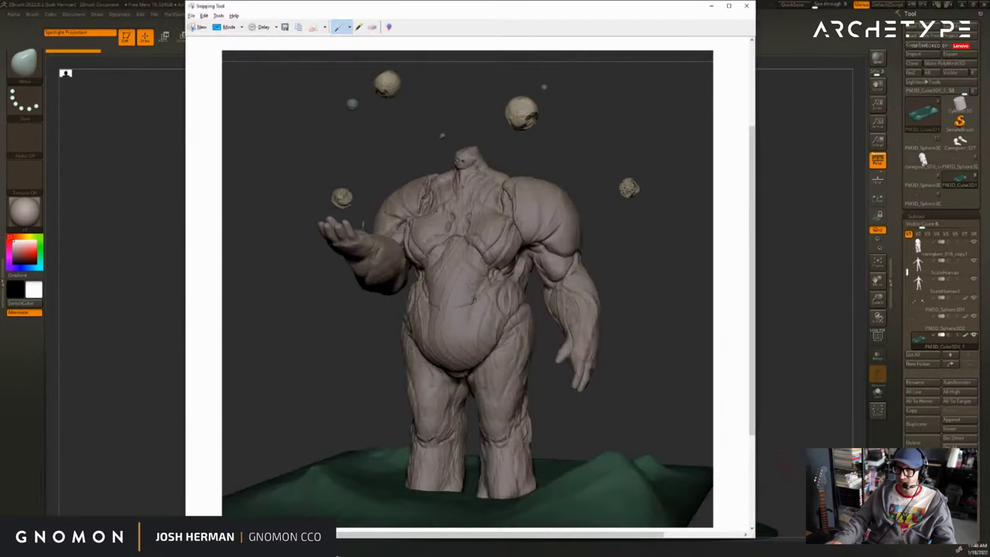
{"action": "left_click", "coordinate": [206, 28]}
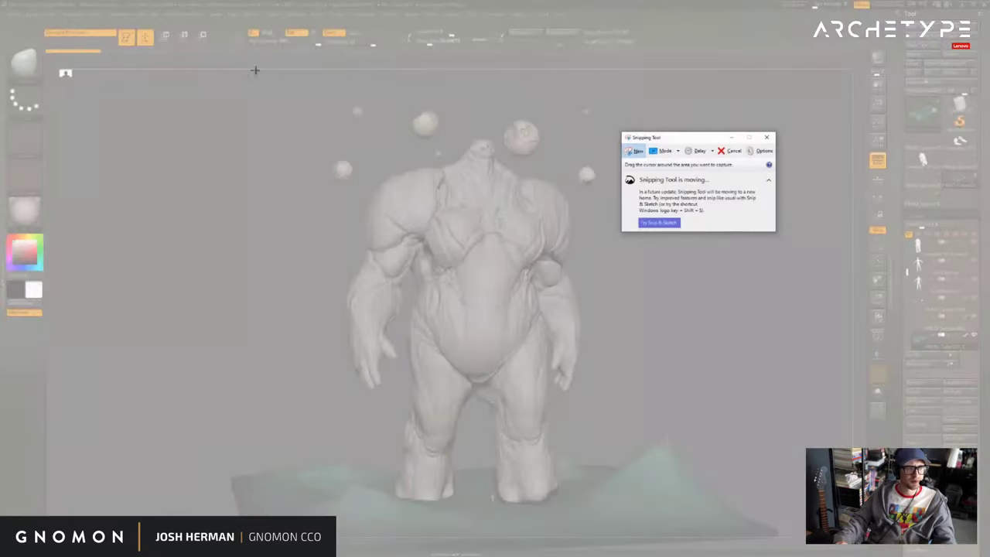
{"action": "left_click_drag", "start_coordinate": [285, 66], "coordinate": [713, 540]}
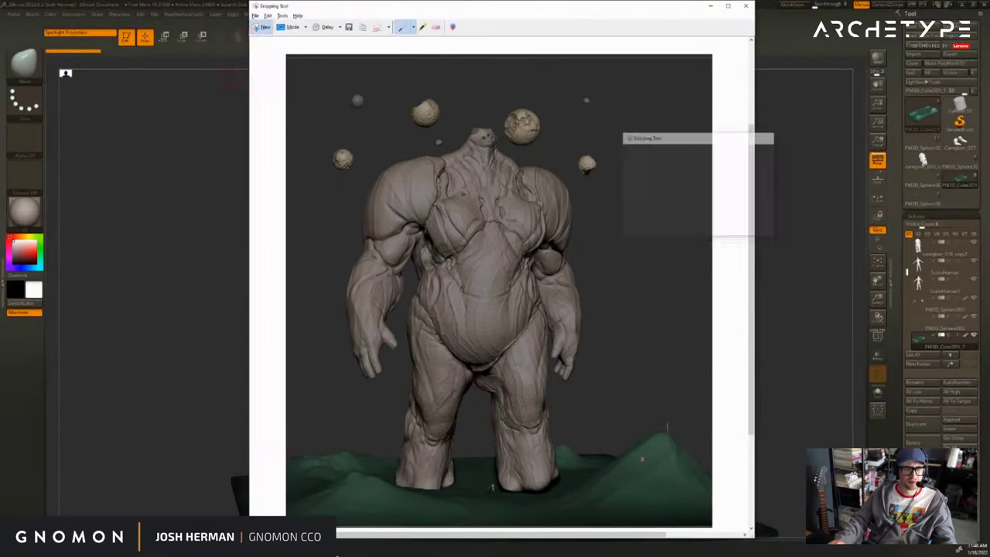
{"action": "right_click", "coordinate": [525, 374]}
{"action": "left_click", "coordinate": [563, 388]}
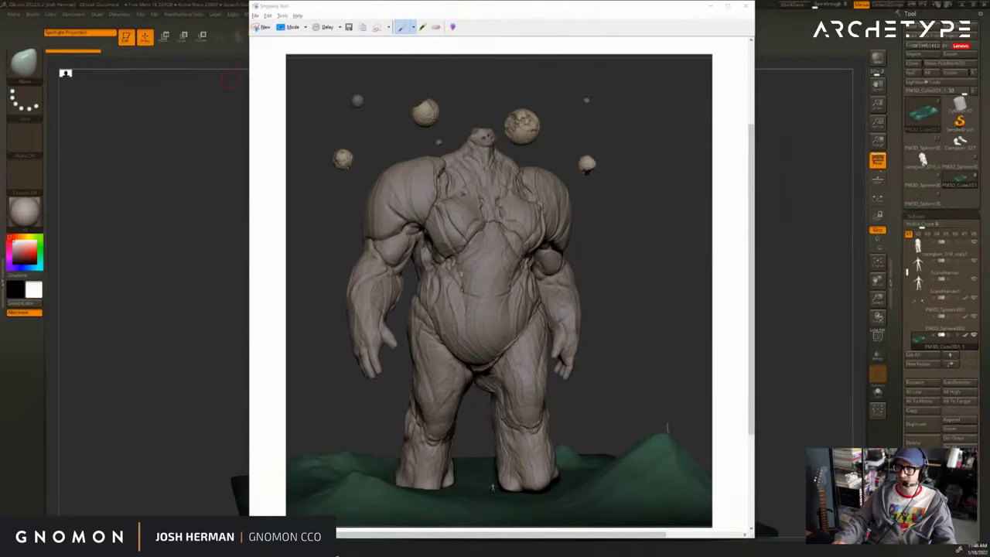
Paste the lowered-arms capture into the Photoshop sheet and place it beside the standing raised-palm capture in the lower row.
{"action": "key", "text": "alt+Tab"}
{"action": "key", "text": "ctrl+v"}
{"action": "left_click_drag", "start_coordinate": [440, 279], "coordinate": [429, 307]}
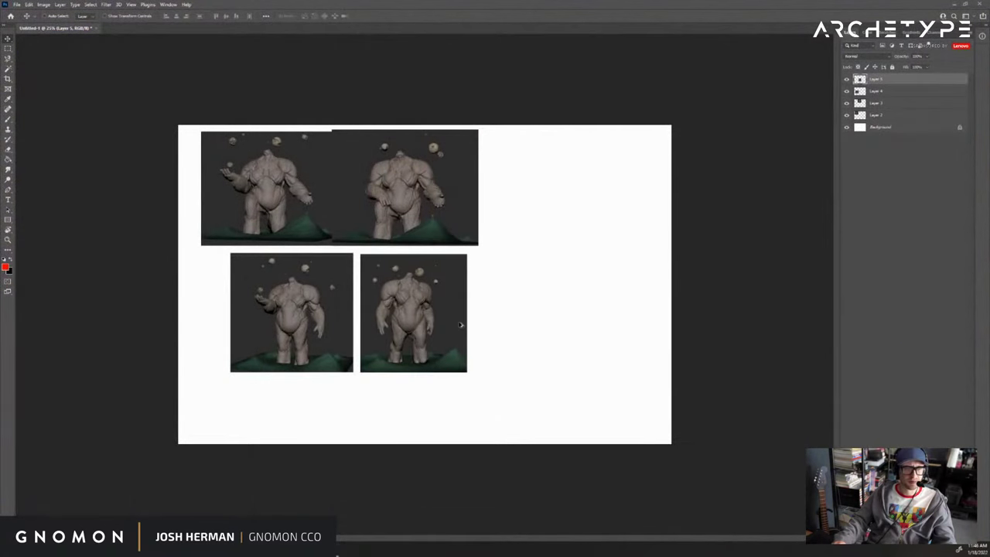
Switch to ZBrush, show the standing version with clenched fists and shift its large cracked spheres slightly up and to the right.
{"action": "key", "text": "alt+Tab"}
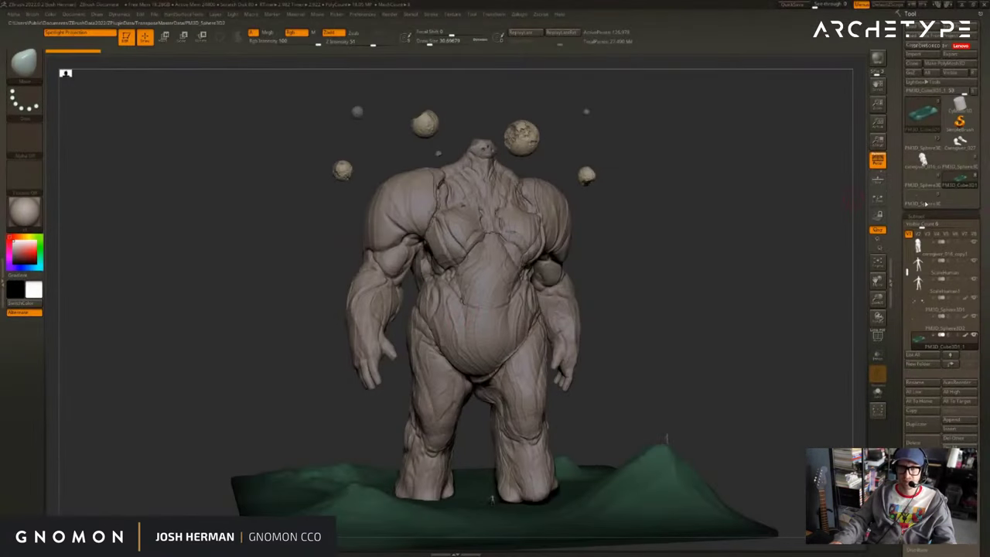
{"action": "left_click", "coordinate": [923, 197]}
{"action": "left_click_drag", "start_coordinate": [680, 194], "coordinate": [720, 198]}
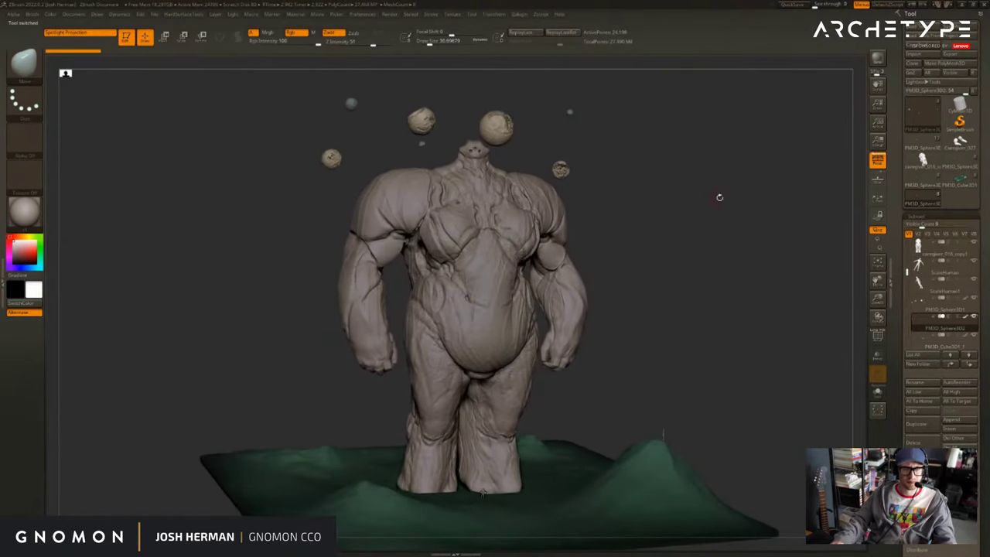
{"action": "left_click", "coordinate": [501, 129], "text": "alt"}
{"action": "key", "text": "w"}
{"action": "left_click_drag", "start_coordinate": [500, 129], "coordinate": [618, 131]}
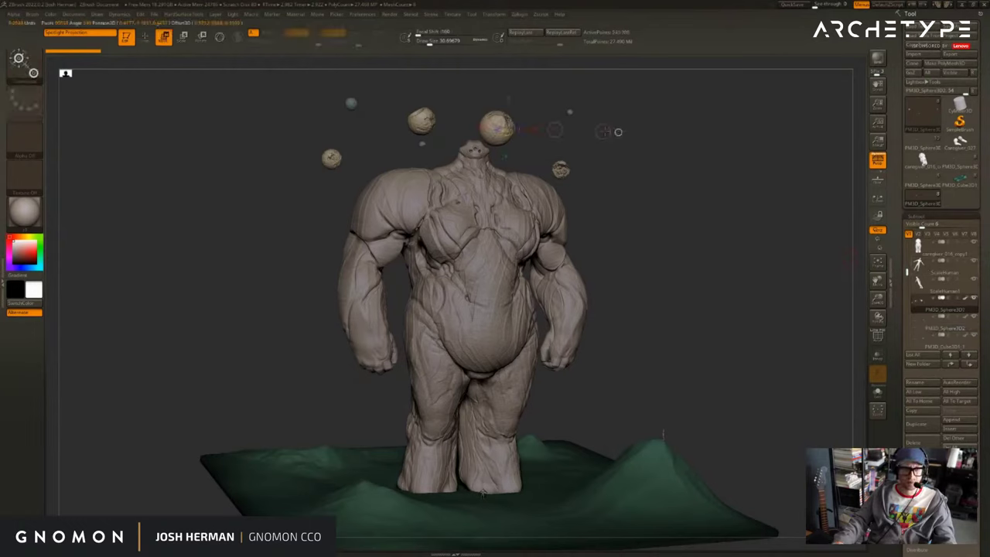
{"action": "left_click_drag", "start_coordinate": [555, 130], "coordinate": [561, 126]}
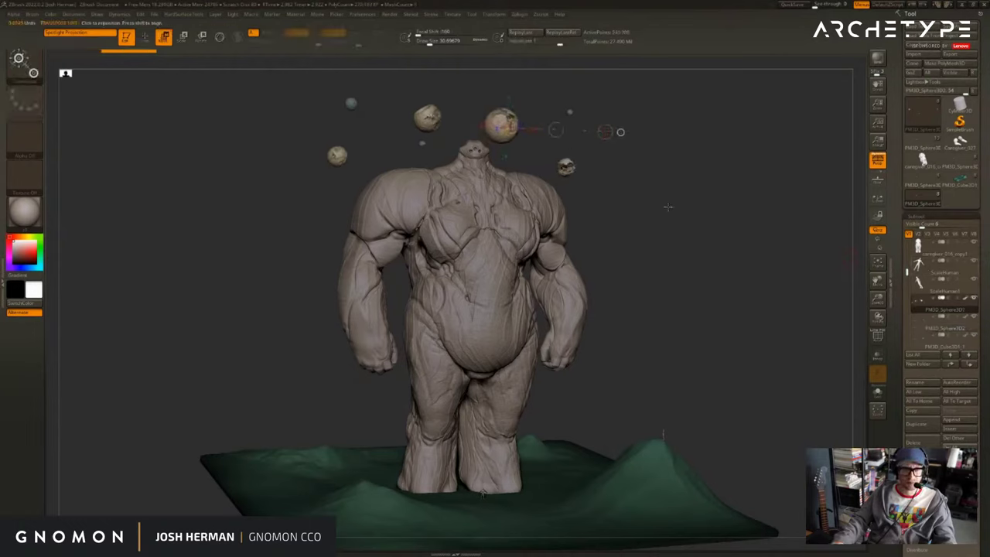
{"action": "key", "text": "q"}
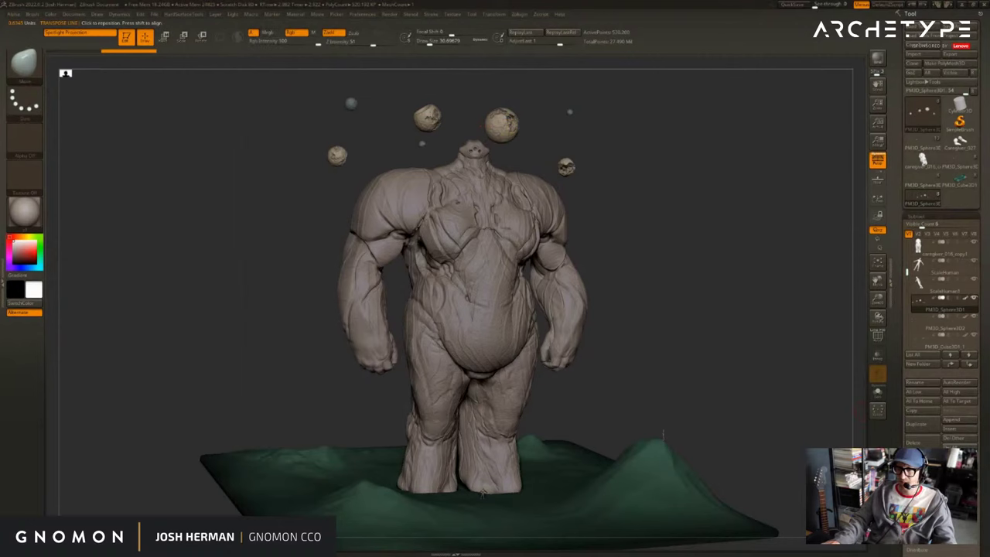
Capture the clenched-fist figure with the Snipping Tool, retaking it with wider margins around the ground, and copy the capture.
{"action": "key", "text": "alt+Tab"}
{"action": "left_click", "coordinate": [263, 27]}
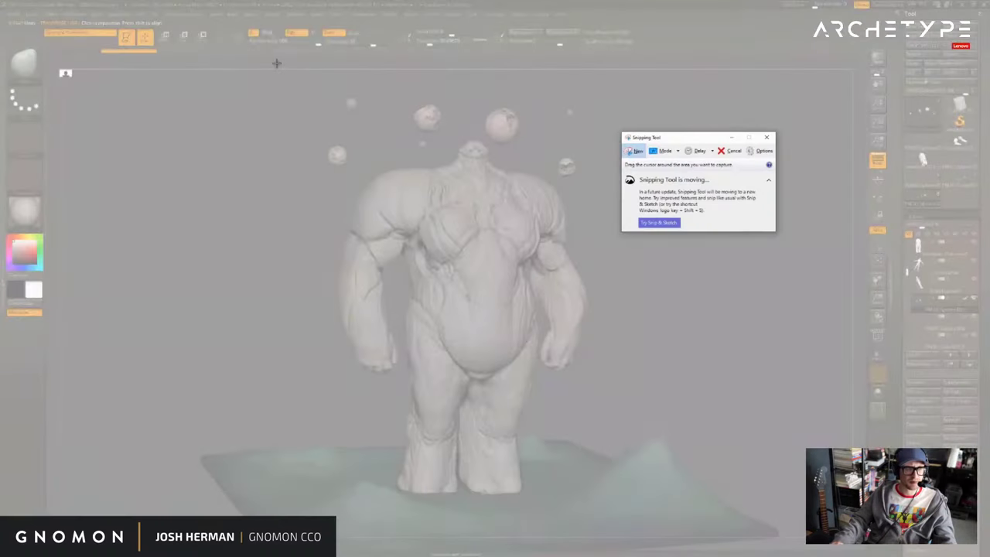
{"action": "mouse_move", "coordinate": [299, 78]}
{"action": "left_mouse_down"}
{"action": "mouse_move", "coordinate": [683, 533]}
{"action": "mouse_move", "coordinate": [727, 540]}
{"action": "left_mouse_up"}
{"action": "right_click", "coordinate": [501, 391]}
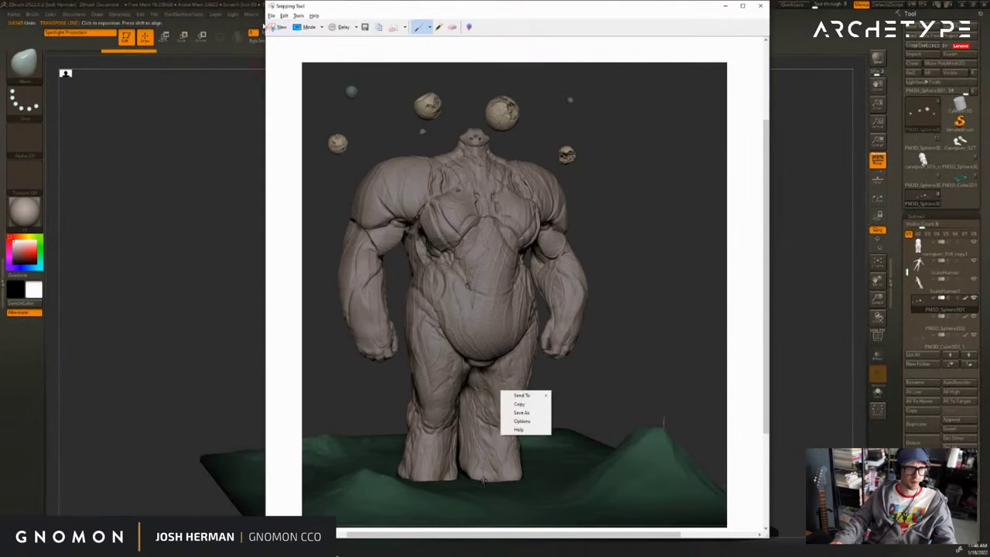
{"action": "left_click", "coordinate": [274, 28]}
{"action": "left_click_drag", "start_coordinate": [234, 72], "coordinate": [752, 533]}
{"action": "right_click", "coordinate": [523, 368]}
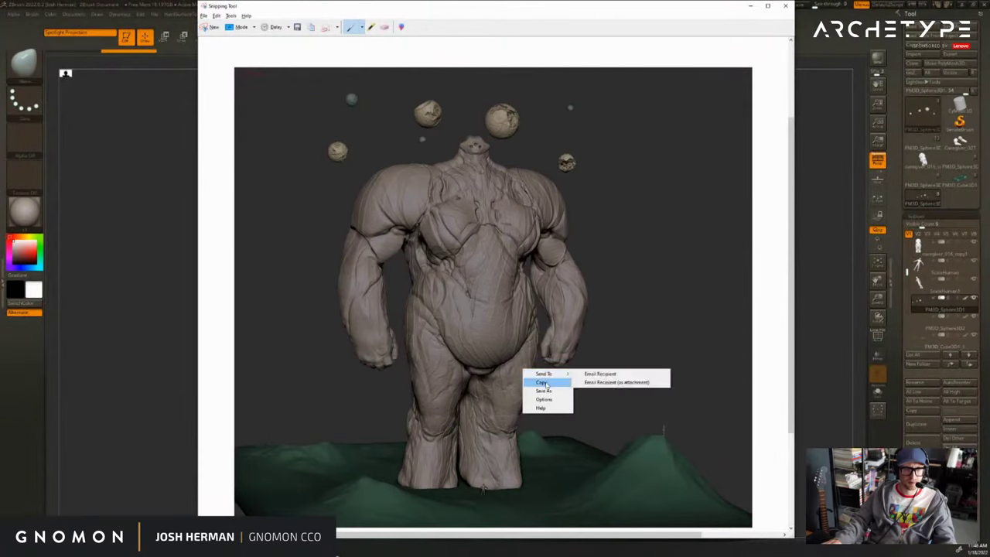
{"action": "left_click", "coordinate": [547, 383]}
Switch to Photoshop and paste the clenched-fist capture into the comparison sheet.
{"action": "left_click", "coordinate": [339, 549]}
{"action": "key", "text": "ctrl+v"}
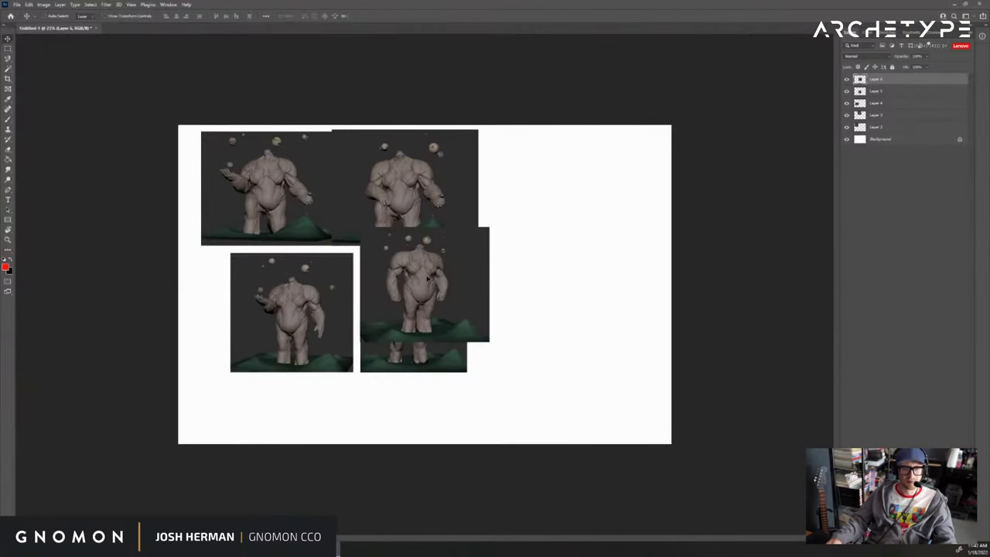
{"action": "key", "text": "z"}
{"action": "left_click_drag", "start_coordinate": [432, 279], "coordinate": [553, 300]}
Invert the sheet's white Background layer to black.
{"action": "left_click", "coordinate": [899, 140]}
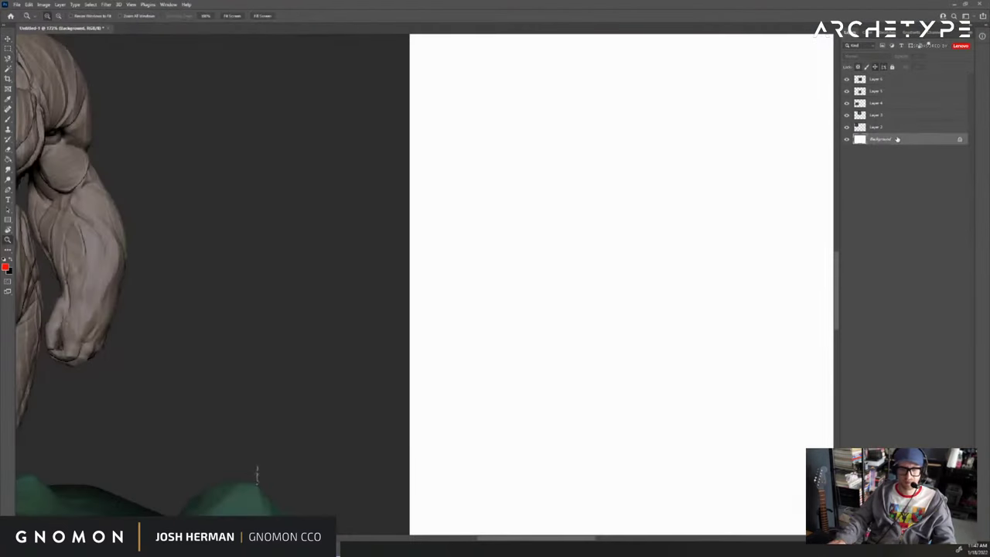
{"action": "key", "text": "ctrl+i"}
{"action": "left_click", "coordinate": [539, 182], "text": "alt"}
{"action": "left_click", "coordinate": [539, 181], "text": "alt"}
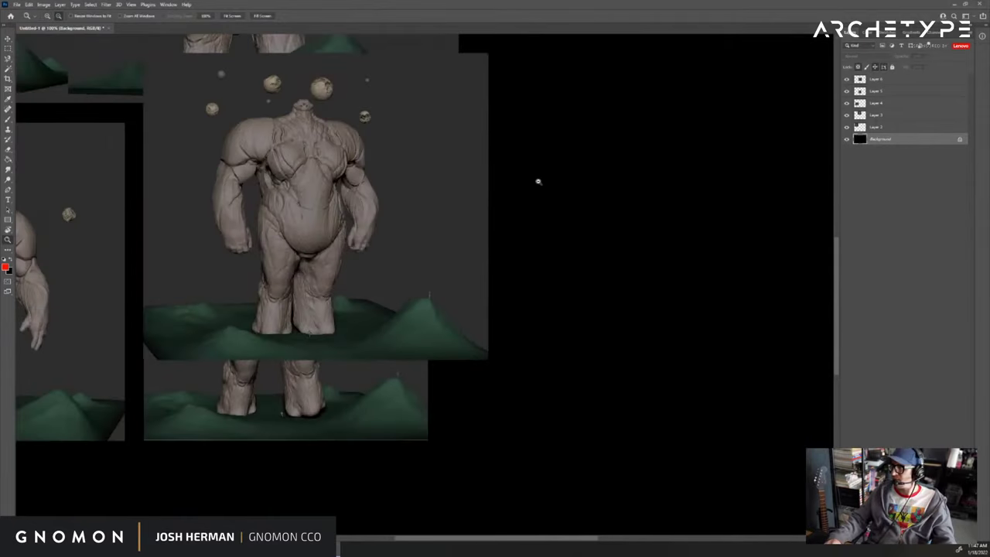
{"action": "left_click", "coordinate": [405, 195], "text": "alt"}
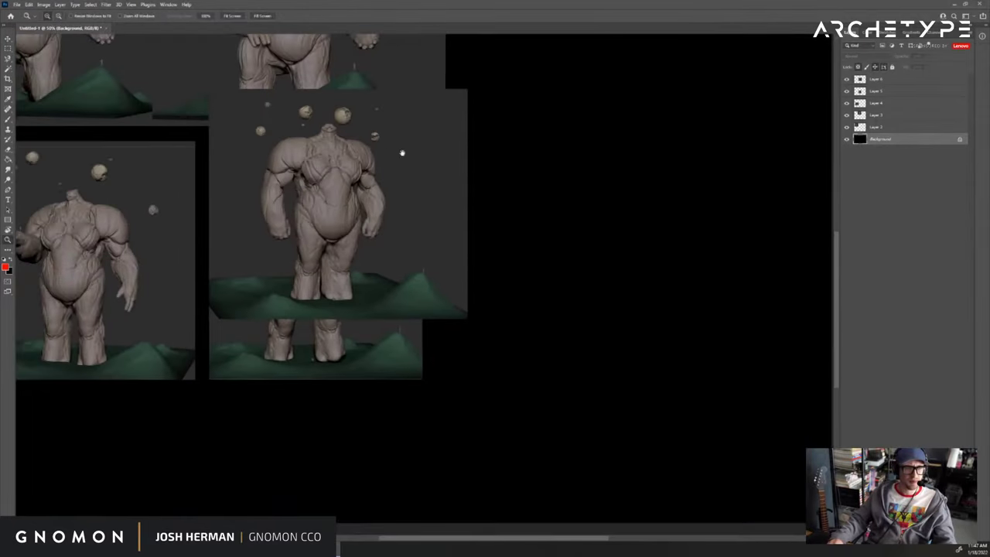
{"action": "left_click_drag", "start_coordinate": [402, 153], "coordinate": [531, 236]}
{"action": "left_click", "coordinate": [503, 226], "text": "alt"}
Spread the five captures apart on the sheet, with the two kneeling poses above and the three standing poses below.
{"action": "key", "text": "v"}
{"action": "left_click_drag", "start_coordinate": [438, 270], "coordinate": [612, 362]}
{"action": "left_click_drag", "start_coordinate": [430, 314], "coordinate": [482, 325]}
{"action": "left_click_drag", "start_coordinate": [263, 327], "coordinate": [253, 348]}
{"action": "left_click_drag", "start_coordinate": [394, 158], "coordinate": [538, 164]}
{"action": "left_click_drag", "start_coordinate": [271, 159], "coordinate": [346, 173]}
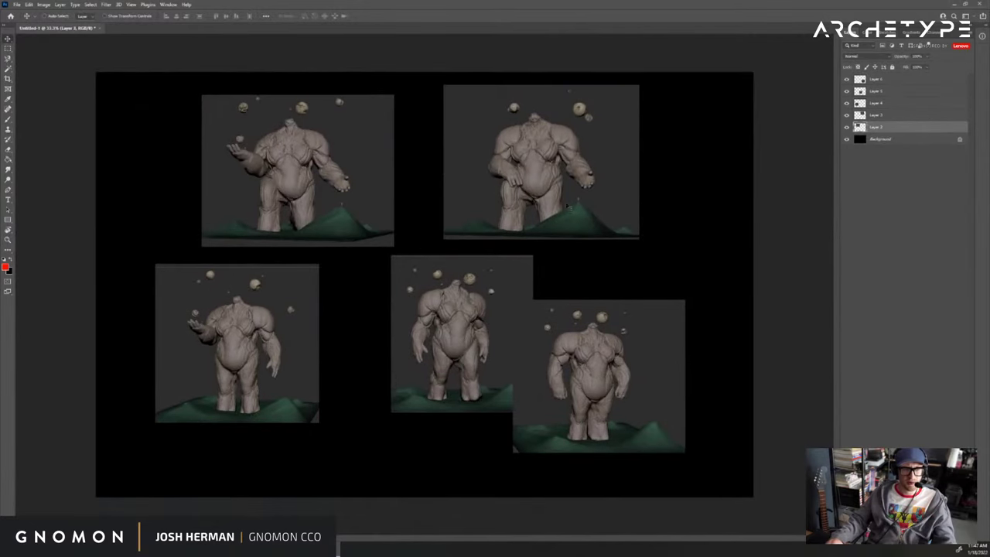
Save the comparison sheet as the Photoshop file PoseChoices.psd.
{"action": "key", "text": "z"}
{"action": "left_click", "coordinate": [601, 214]}
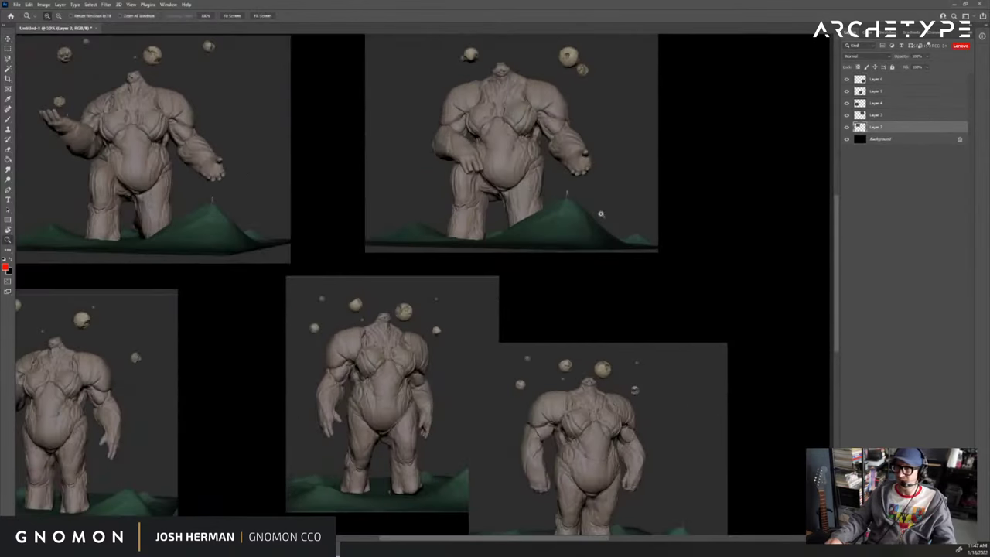
{"action": "left_click_drag", "start_coordinate": [558, 199], "coordinate": [711, 233]}
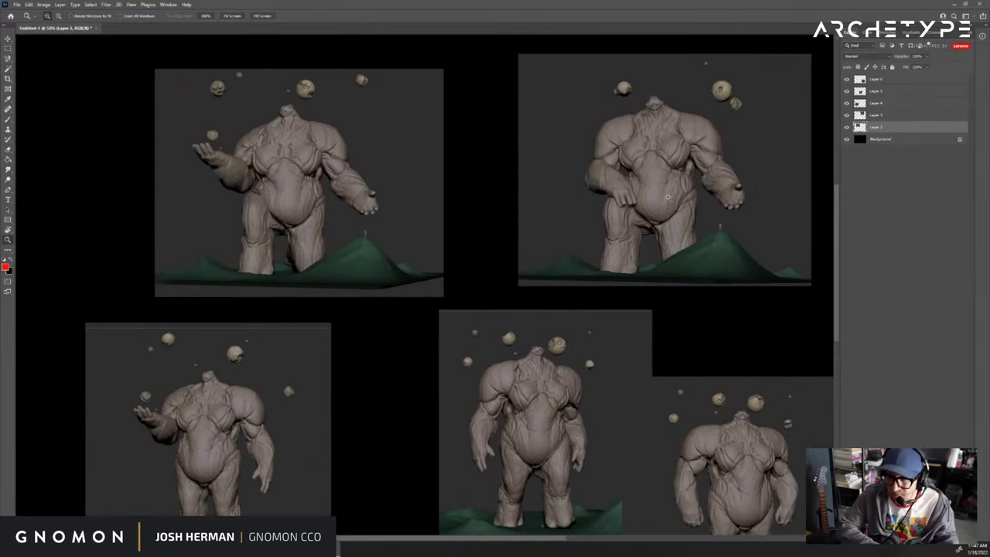
{"action": "key", "text": "v"}
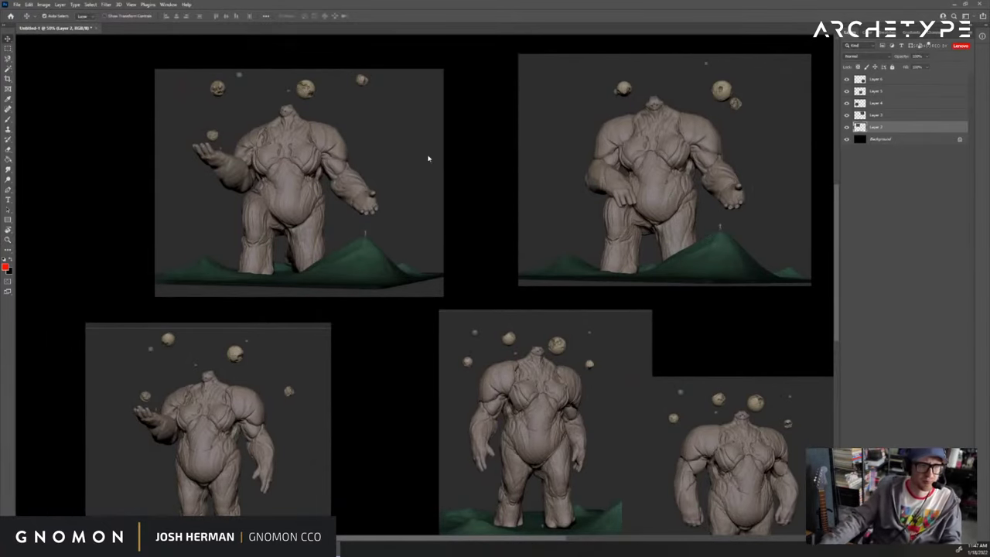
{"action": "key", "text": "ctrl+s"}
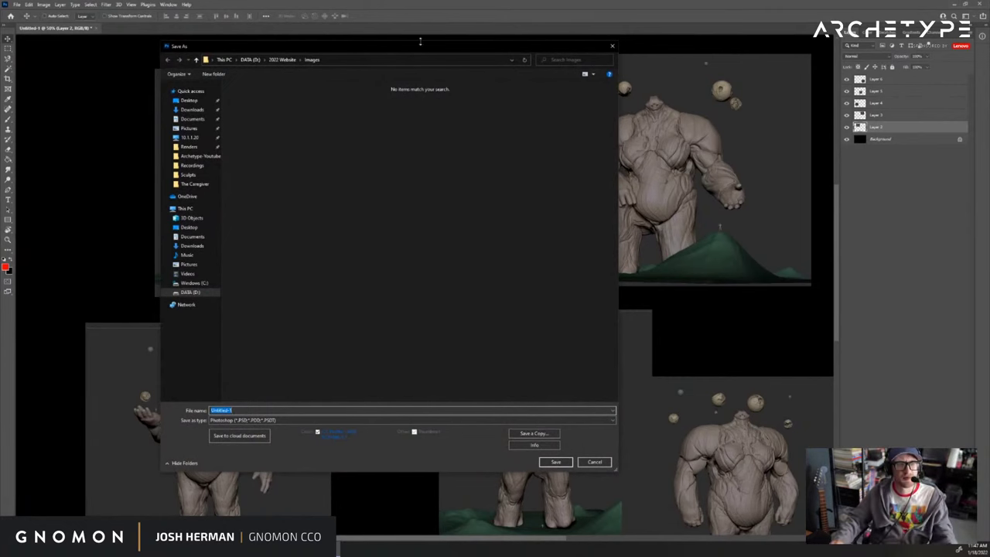
{"action": "left_click_drag", "start_coordinate": [420, 45], "coordinate": [528, 54]}
{"action": "key", "text": "Escape"}
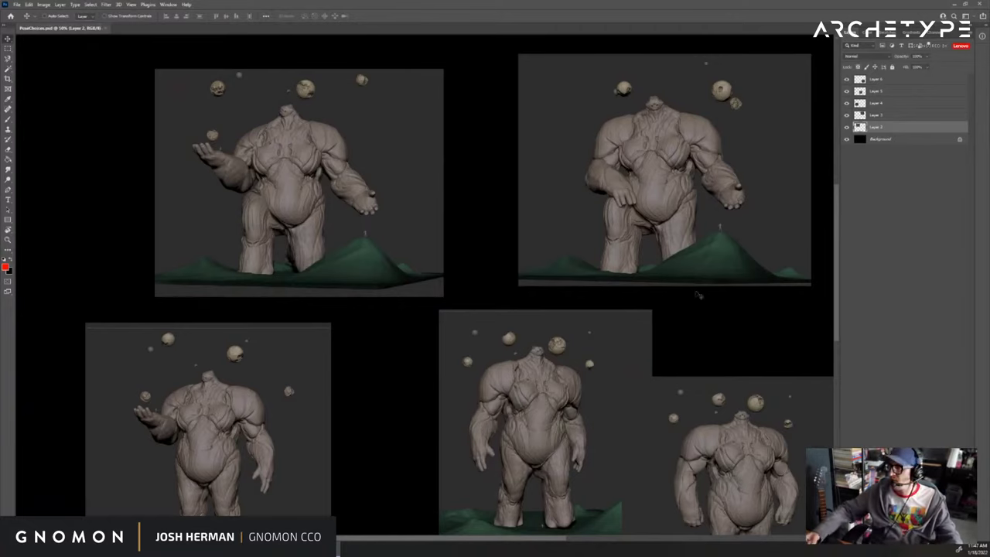
Swap the two kneeling captures in the upper row so the hand-on-knee pose comes first and the raised-palm pose second.
{"action": "left_click_drag", "start_coordinate": [612, 246], "coordinate": [659, 235]}
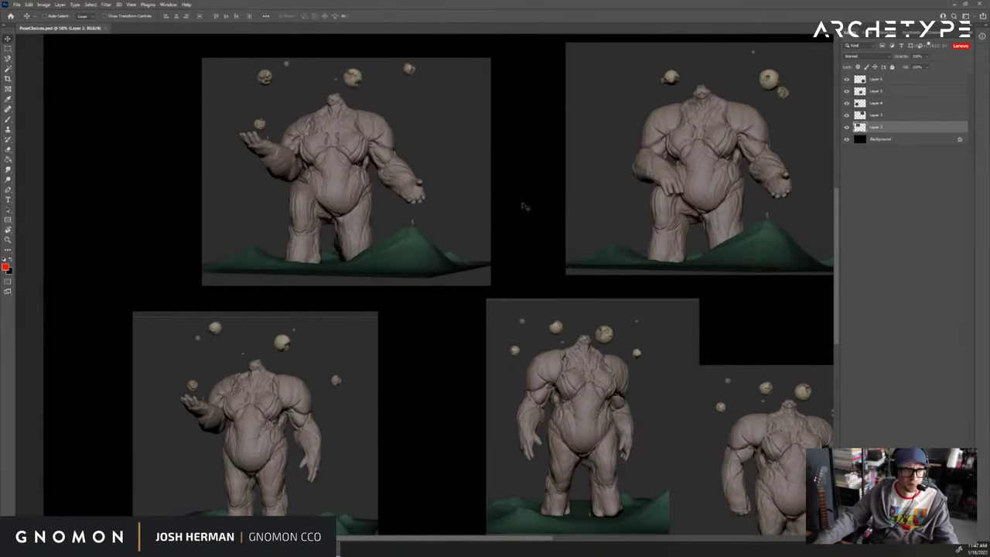
{"action": "left_click_drag", "start_coordinate": [712, 208], "coordinate": [632, 206]}
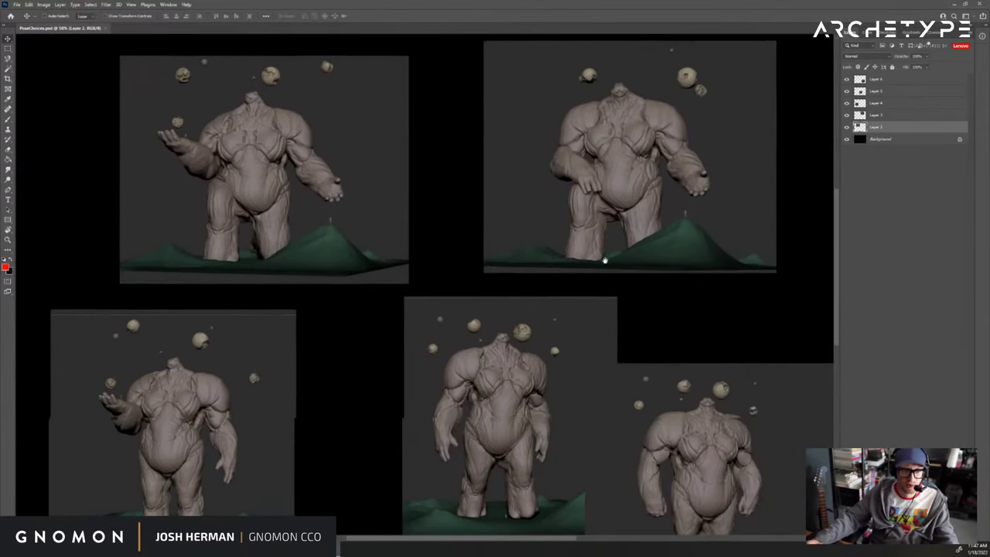
{"action": "left_click_drag", "start_coordinate": [608, 268], "coordinate": [632, 235]}
{"action": "key", "text": "alt+v"}
{"action": "left_click", "coordinate": [634, 147]}
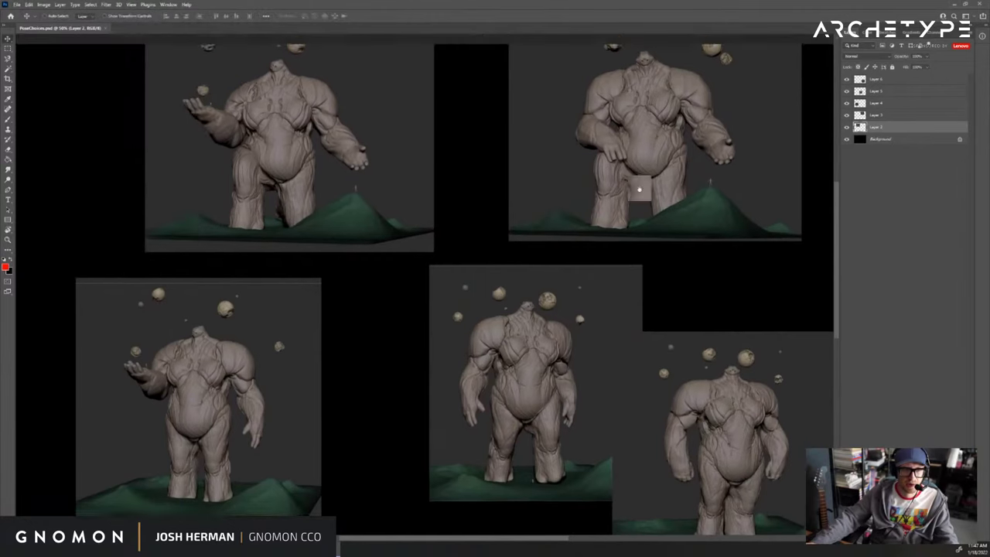
{"action": "left_click_drag", "start_coordinate": [639, 190], "coordinate": [639, 258]}
{"action": "left_click_drag", "start_coordinate": [698, 186], "coordinate": [421, 185], "text": "ctrl"}
{"action": "left_click_drag", "start_coordinate": [197, 187], "coordinate": [635, 159], "text": "ctrl"}
{"action": "left_click_drag", "start_coordinate": [391, 184], "coordinate": [215, 184], "text": "ctrl"}
{"action": "left_click_drag", "start_coordinate": [342, 272], "coordinate": [355, 235]}
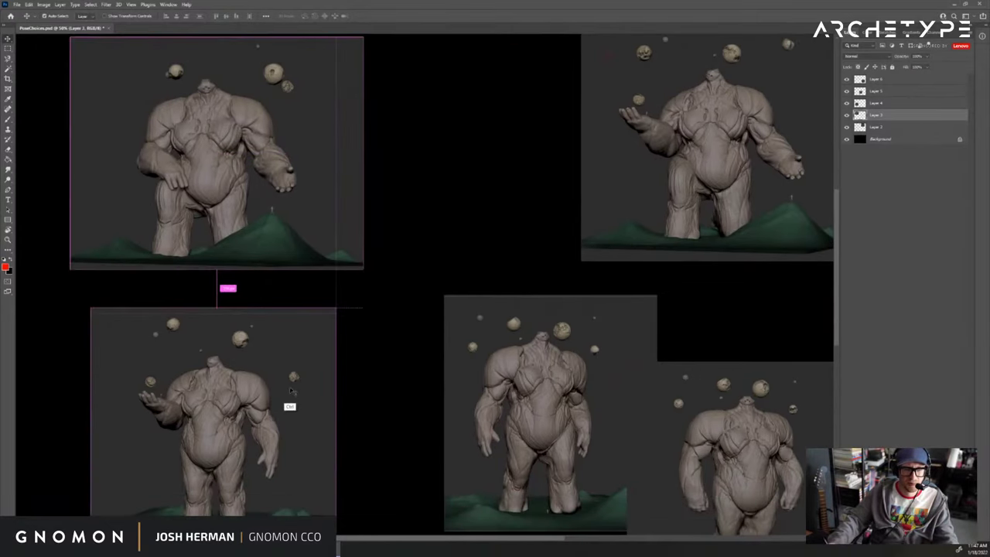
Move the open-hand and clenched-fist standing captures into the upper row, and gather both raised-palm captures in the lower row.
{"action": "left_click_drag", "start_coordinate": [557, 385], "coordinate": [496, 120], "text": "ctrl"}
{"action": "left_click_drag", "start_coordinate": [734, 197], "coordinate": [774, 461], "text": "ctrl"}
{"action": "left_click_drag", "start_coordinate": [681, 416], "coordinate": [680, 108], "text": "ctrl"}
{"action": "left_click_drag", "start_coordinate": [257, 383], "coordinate": [369, 345], "text": "ctrl"}
{"action": "left_click_drag", "start_coordinate": [702, 384], "coordinate": [644, 338], "text": "ctrl"}
Shift both rows of captures down and even out their vertical alignment on the sheet.
{"action": "left_click_drag", "start_coordinate": [355, 310], "coordinate": [358, 363], "text": "ctrl"}
{"action": "left_click_drag", "start_coordinate": [653, 352], "coordinate": [648, 374], "text": "ctrl"}
{"action": "left_click_drag", "start_coordinate": [698, 171], "coordinate": [699, 195], "text": "ctrl"}
{"action": "left_click_drag", "start_coordinate": [521, 118], "coordinate": [524, 149], "text": "ctrl"}
{"action": "left_click_drag", "start_coordinate": [329, 136], "coordinate": [331, 168], "text": "ctrl"}
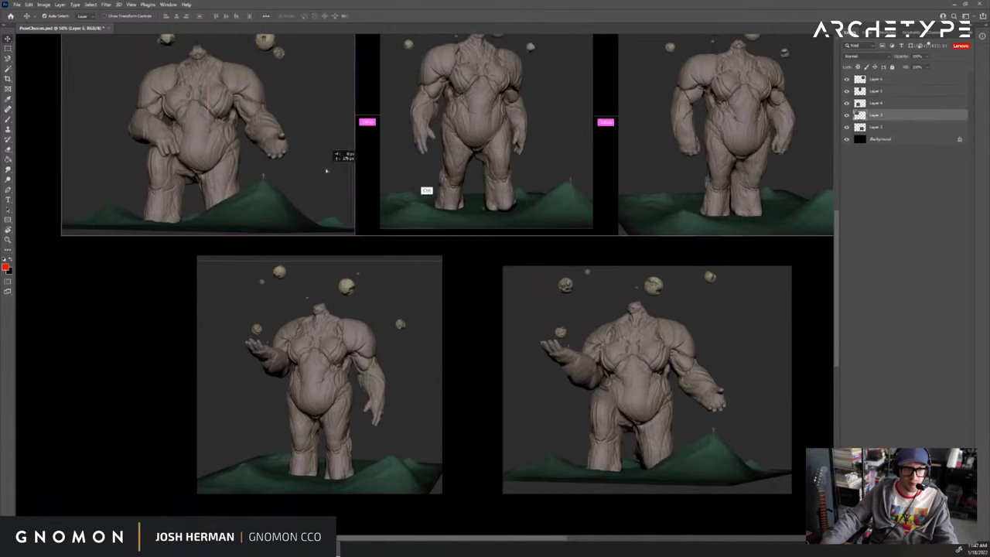
{"action": "left_click_drag", "start_coordinate": [559, 152], "coordinate": [561, 205]}
{"action": "left_click", "coordinate": [569, 198], "text": "ctrl"}
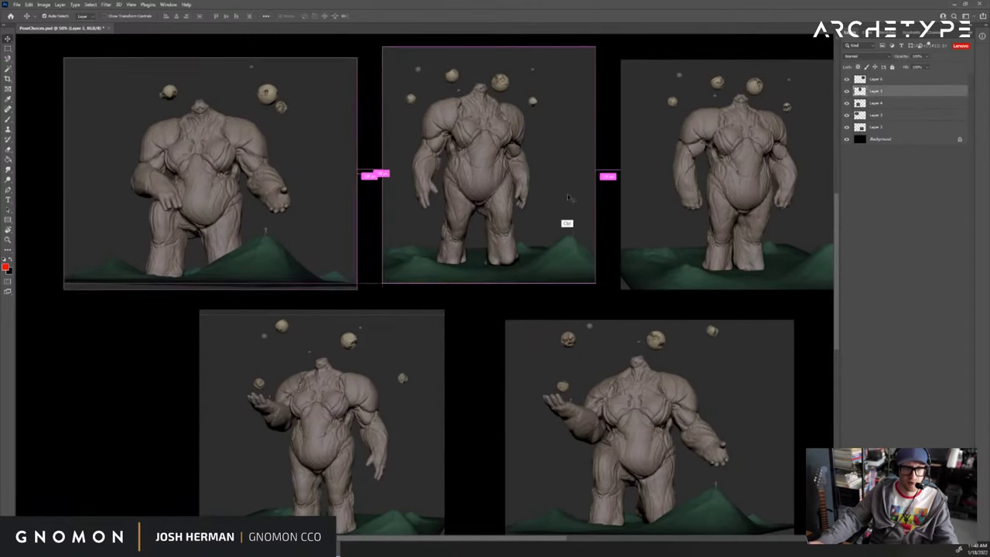
Add a new layer above all captures, reduce the brush to a thin tip and set the foreground color to bright blue.
{"action": "left_click", "coordinate": [942, 80]}
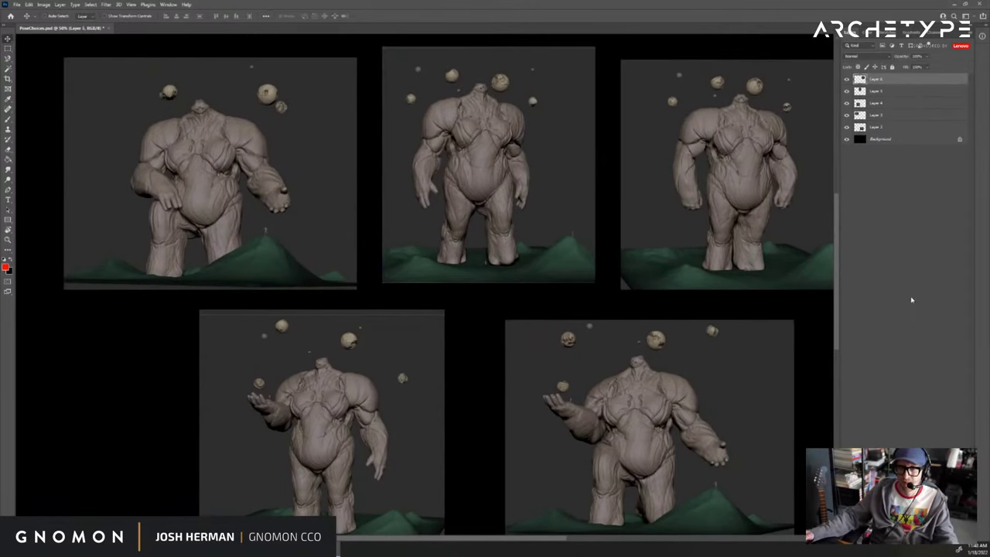
{"action": "left_click", "coordinate": [928, 535]}
{"action": "key", "text": "b"}
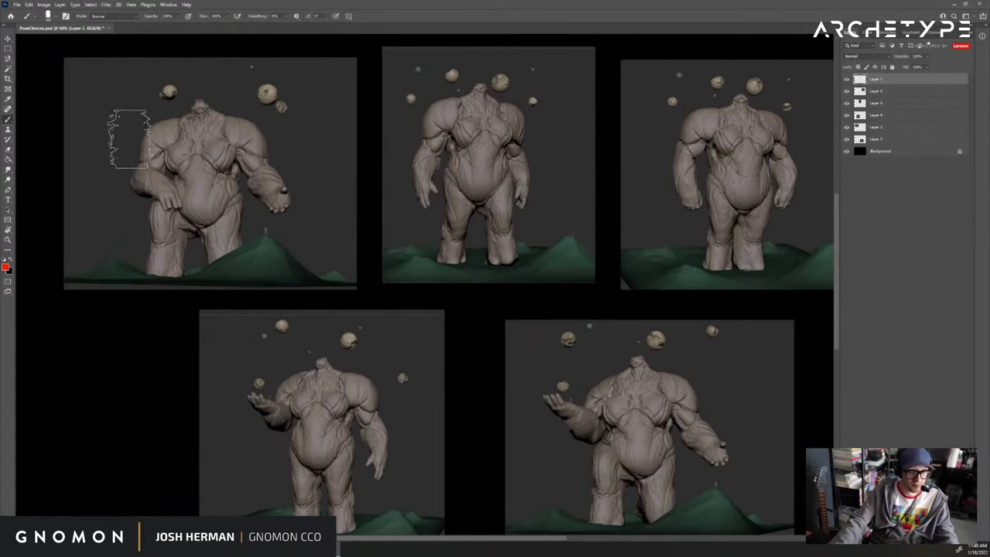
{"action": "right_click_drag", "start_coordinate": [118, 119], "coordinate": [106, 107], "text": "alt"}
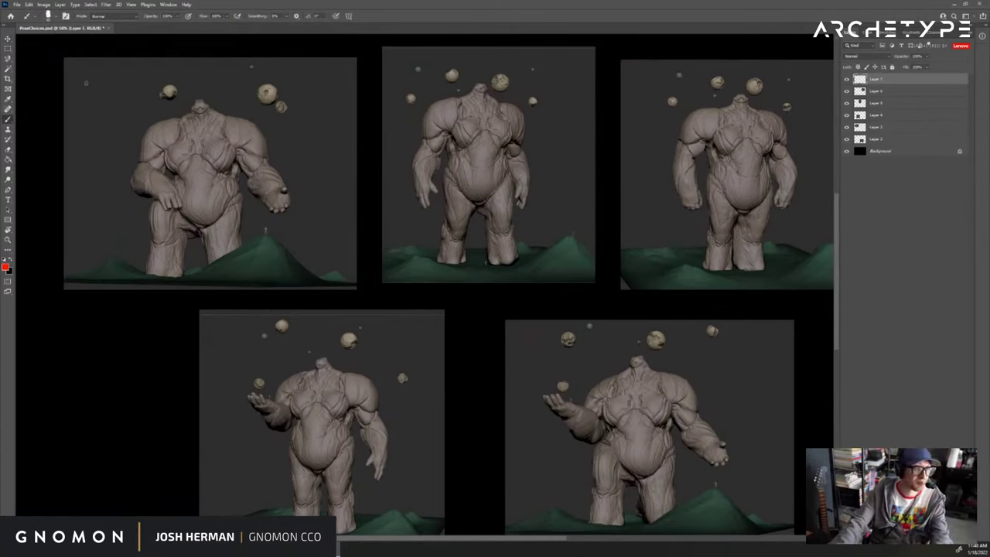
{"action": "left_click", "coordinate": [5, 267]}
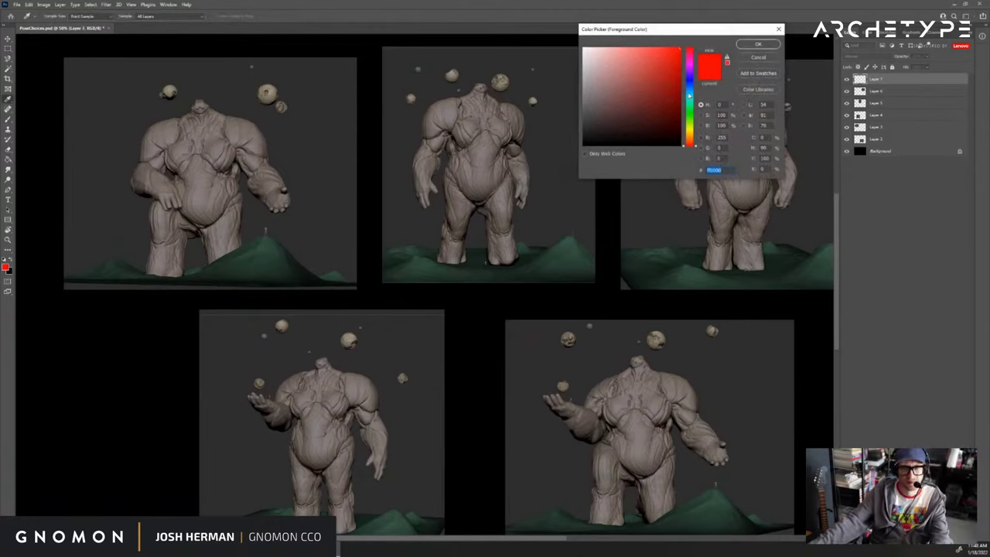
{"action": "left_click_drag", "start_coordinate": [689, 95], "coordinate": [688, 90]}
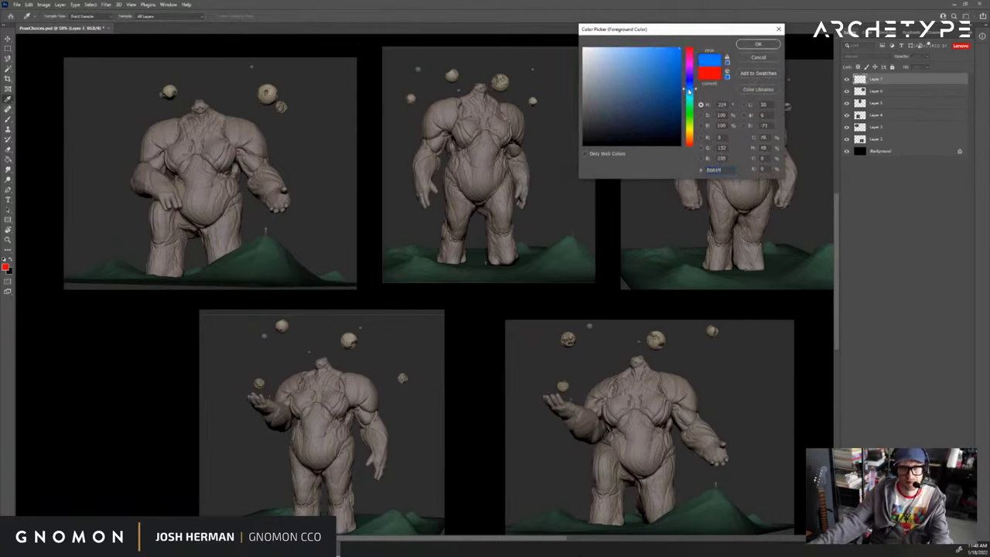
{"action": "left_click", "coordinate": [746, 43]}
Handwrite the blue letters A, B and C on the three upper-row captures, redoing the unsatisfactory strokes.
{"action": "mouse_move", "coordinate": [610, 79]}
{"action": "left_mouse_down"}
{"action": "mouse_move", "coordinate": [594, 156]}
{"action": "mouse_move", "coordinate": [577, 127]}
{"action": "left_mouse_up"}
{"action": "key", "text": "ctrl+z"}
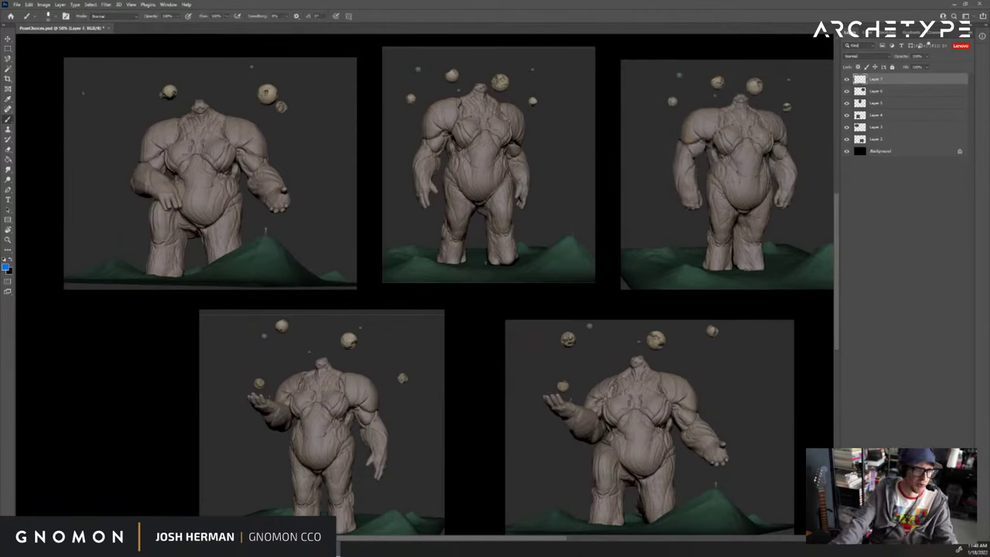
{"action": "left_click_drag", "start_coordinate": [87, 94], "coordinate": [99, 93]}
{"action": "left_click_drag", "start_coordinate": [83, 83], "coordinate": [105, 89]}
{"action": "key", "text": "ctrl+z"}
{"action": "key", "text": "ctrl+z"}
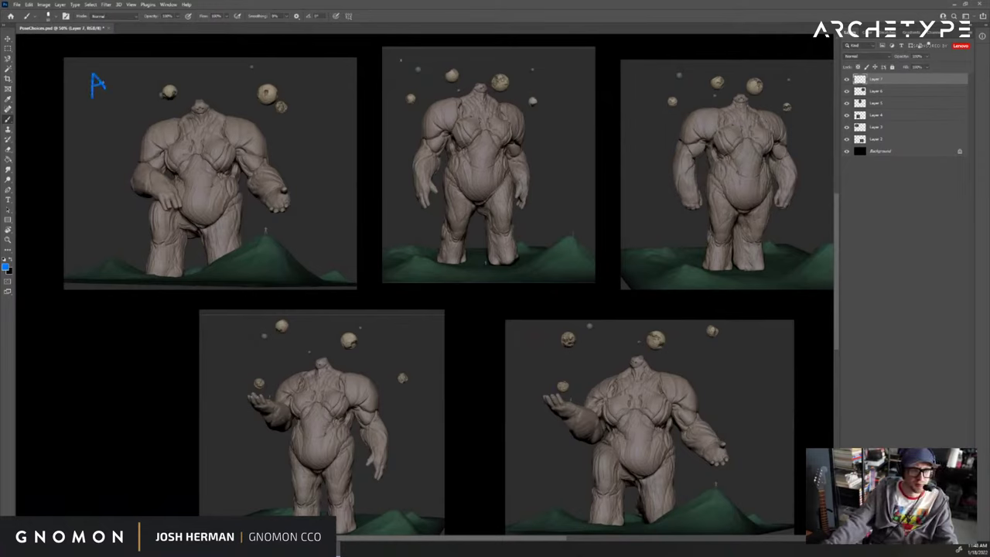
{"action": "left_click_drag", "start_coordinate": [560, 60], "coordinate": [562, 76]}
{"action": "left_click_drag", "start_coordinate": [725, 105], "coordinate": [654, 106]}
{"action": "left_click_drag", "start_coordinate": [783, 81], "coordinate": [785, 98]}
Nudge the standing raised-palm capture up closer to the upper row and handwrite the letter D on it.
{"action": "left_click_drag", "start_coordinate": [637, 215], "coordinate": [657, 199]}
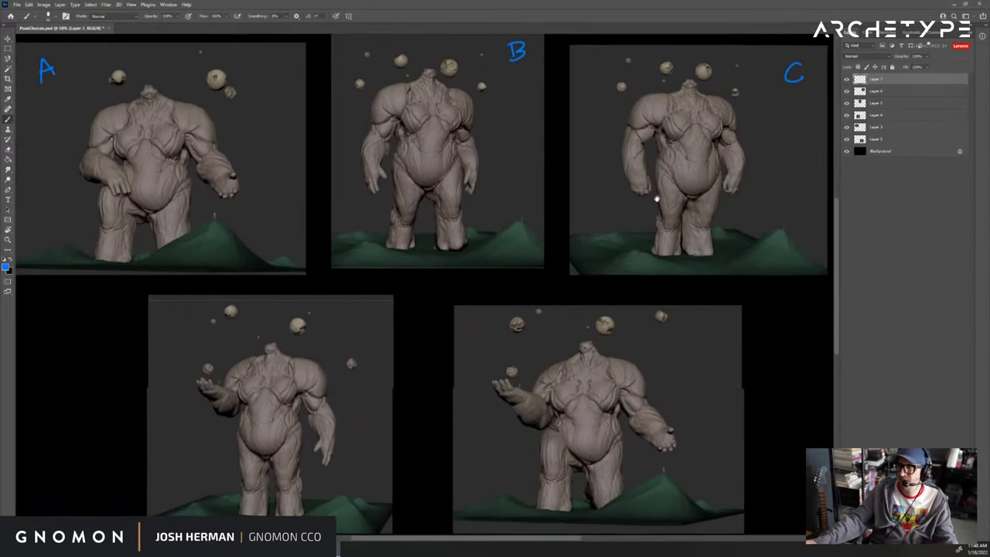
{"action": "key", "text": "v"}
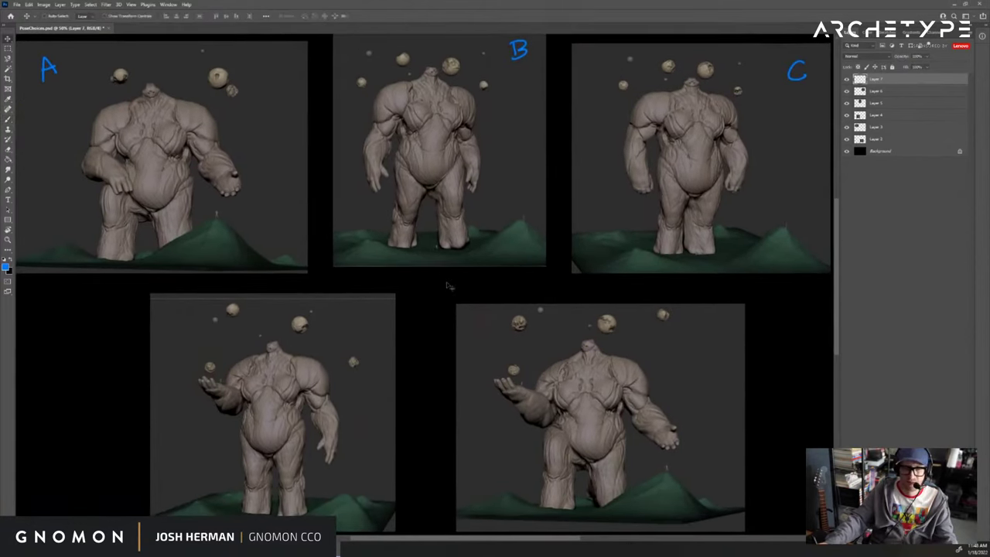
{"action": "left_click_drag", "start_coordinate": [349, 364], "coordinate": [349, 347], "text": "ctrl"}
{"action": "key", "text": "b"}
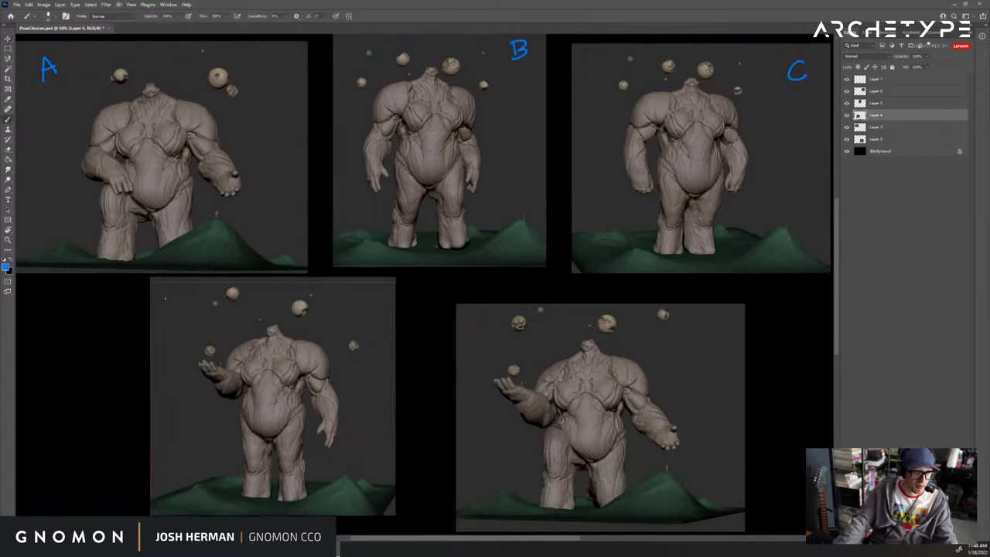
Move the kneeling raised-palm capture up and slightly left in the lower row, and handwrite the letter E on it.
{"action": "key", "text": "v"}
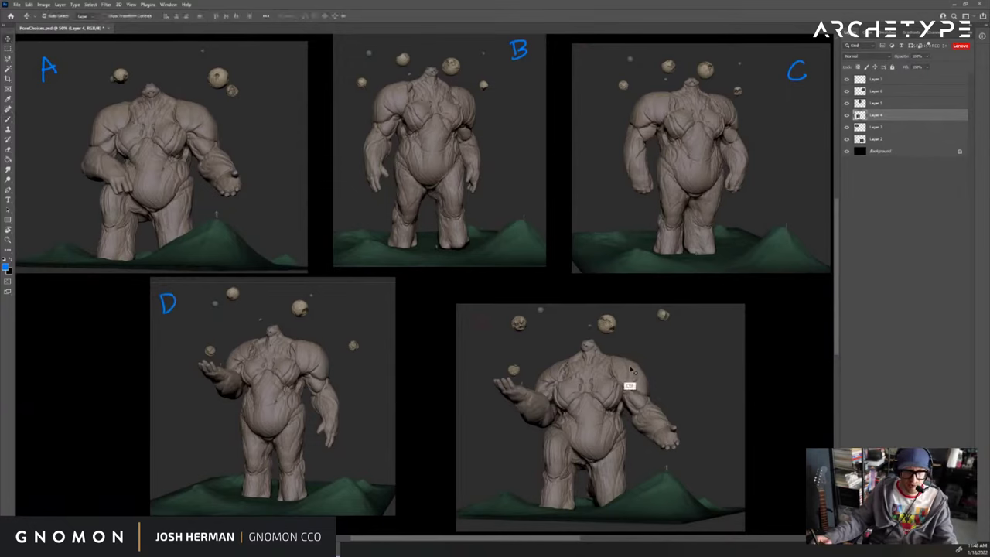
{"action": "mouse_move", "coordinate": [647, 403]}
{"action": "left_mouse_down", "text": "ctrl"}
{"action": "mouse_move", "coordinate": [630, 381]}
{"action": "mouse_move", "coordinate": [647, 368]}
{"action": "left_mouse_up", "text": "ctrl"}
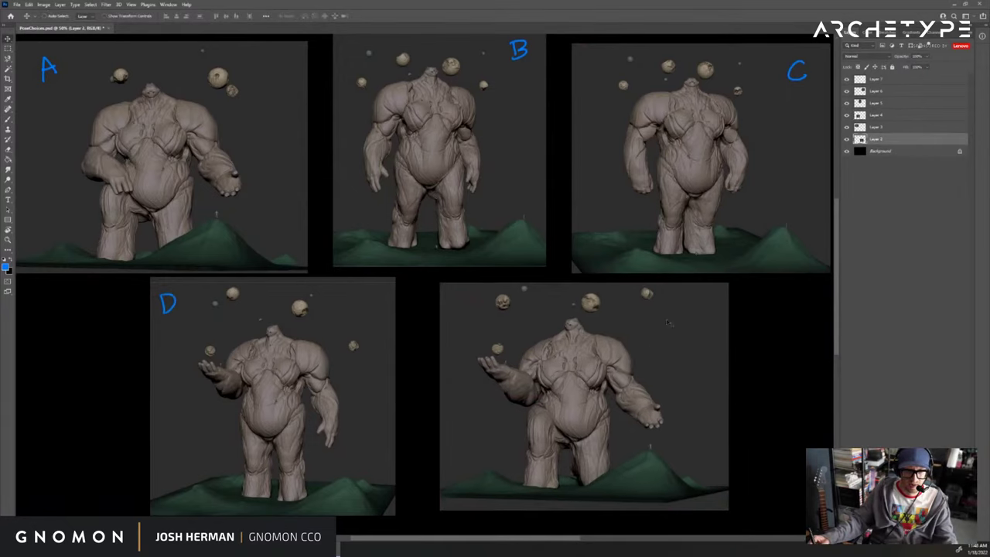
{"action": "key", "text": "b"}
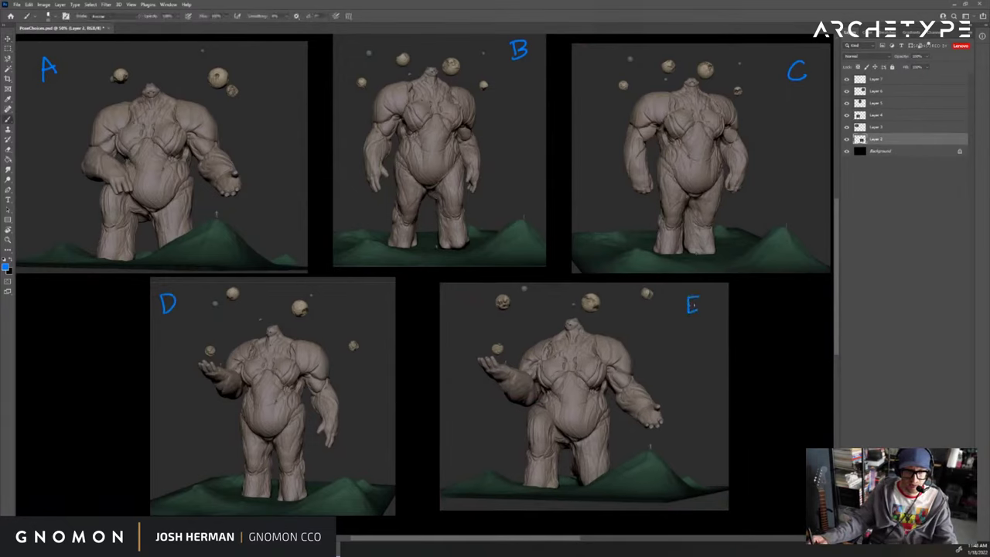
{"action": "left_click_drag", "start_coordinate": [685, 328], "coordinate": [690, 334]}
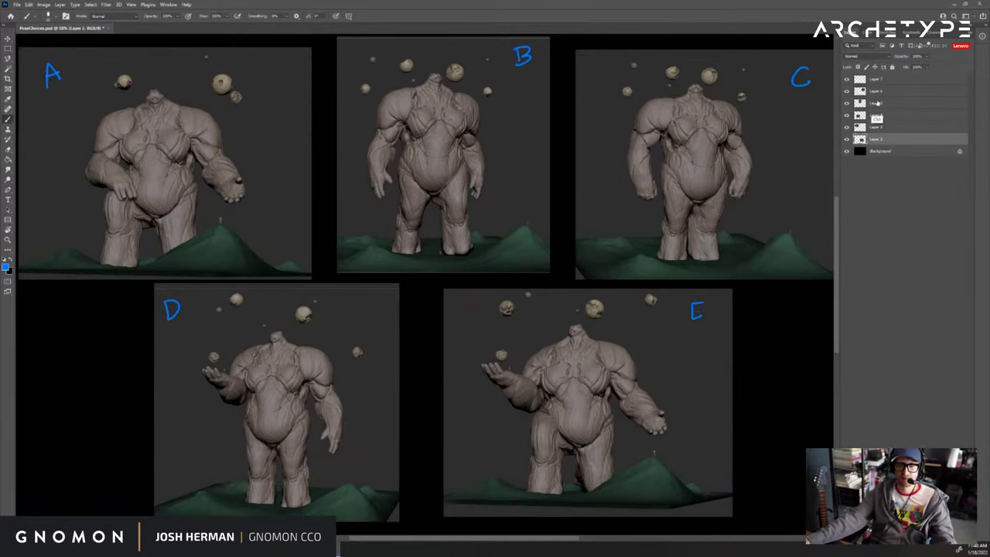
On Layer 7, mark the letters A, D and E with curved strokes and underline B, undoing stray strokes.
{"action": "left_click", "coordinate": [881, 80]}
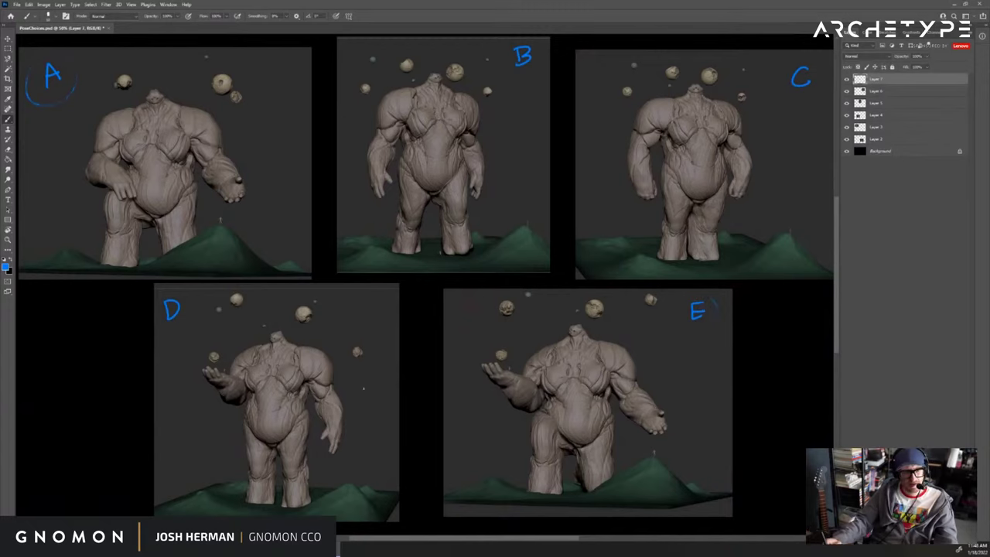
{"action": "mouse_move", "coordinate": [205, 361]}
{"action": "left_mouse_down"}
{"action": "mouse_move", "coordinate": [203, 387]}
{"action": "mouse_move", "coordinate": [261, 396]}
{"action": "mouse_move", "coordinate": [230, 329]}
{"action": "mouse_move", "coordinate": [225, 417]}
{"action": "left_mouse_up"}
{"action": "key", "text": "ctrl+z"}
{"action": "key", "text": "ctrl+z"}
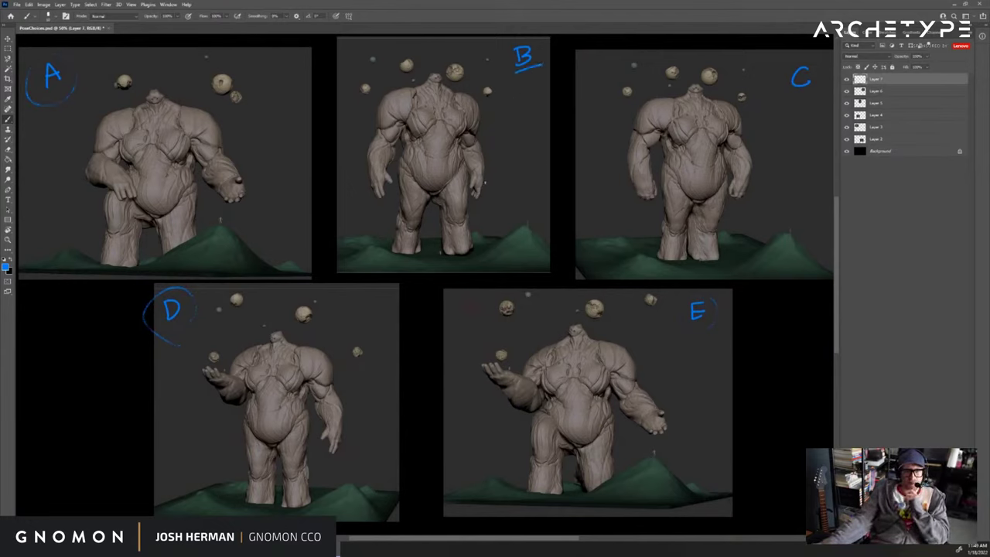
Undo the underline below the letter B.
{"action": "key", "text": "ctrl+z"}
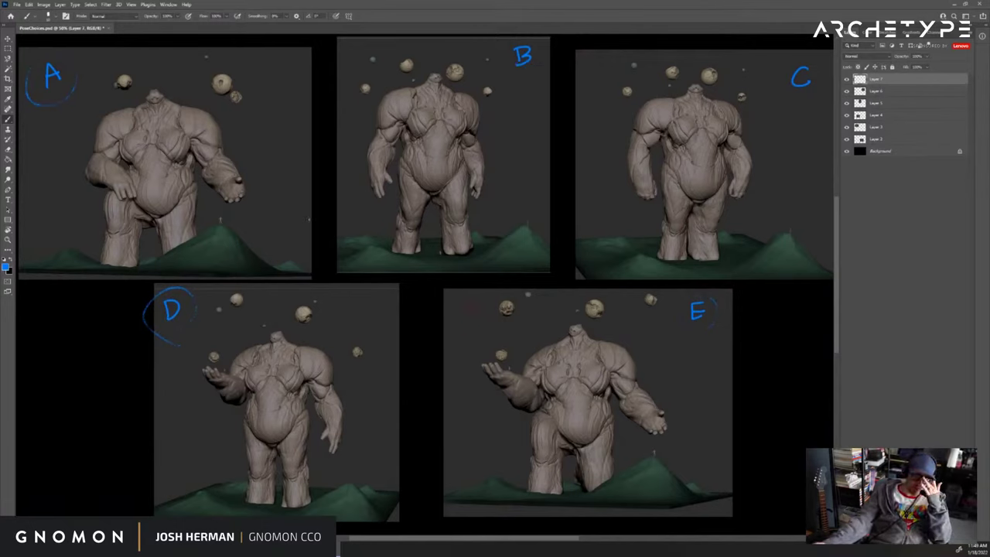
{"action": "left_click_drag", "start_coordinate": [531, 96], "coordinate": [593, 101]}
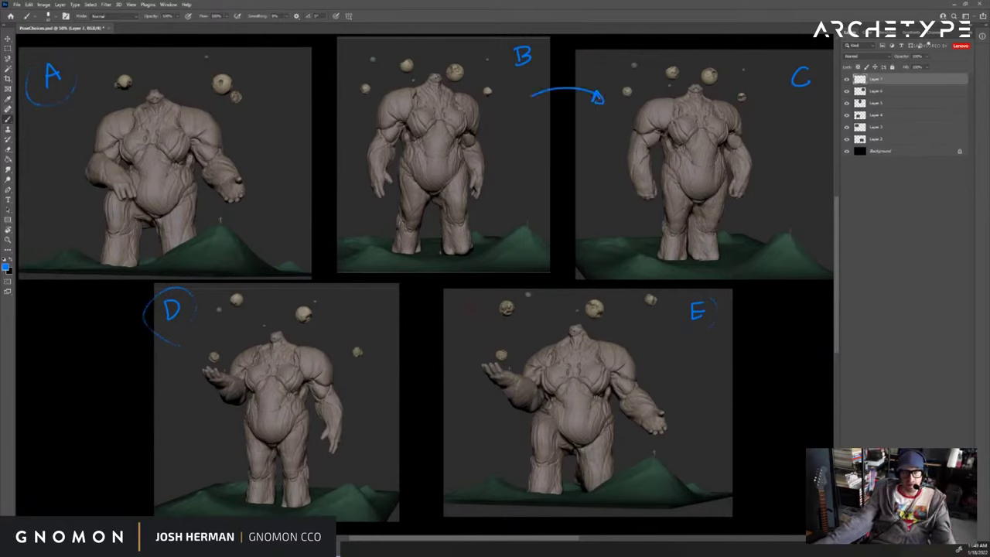
{"action": "key", "text": "ctrl+z"}
{"action": "key", "text": "ctrl+z"}
{"action": "left_click_drag", "start_coordinate": [593, 99], "coordinate": [601, 79]}
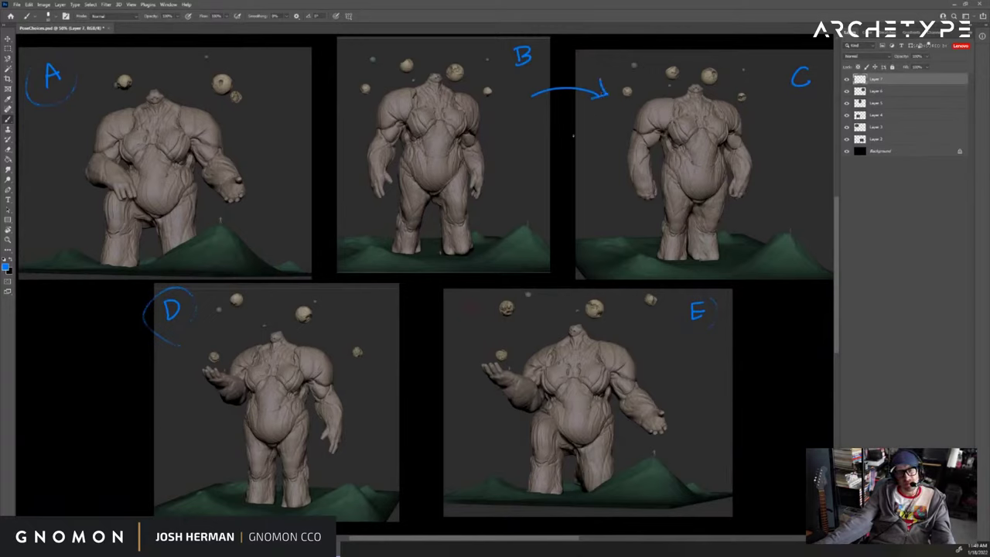
{"action": "key", "text": "ctrl+z"}
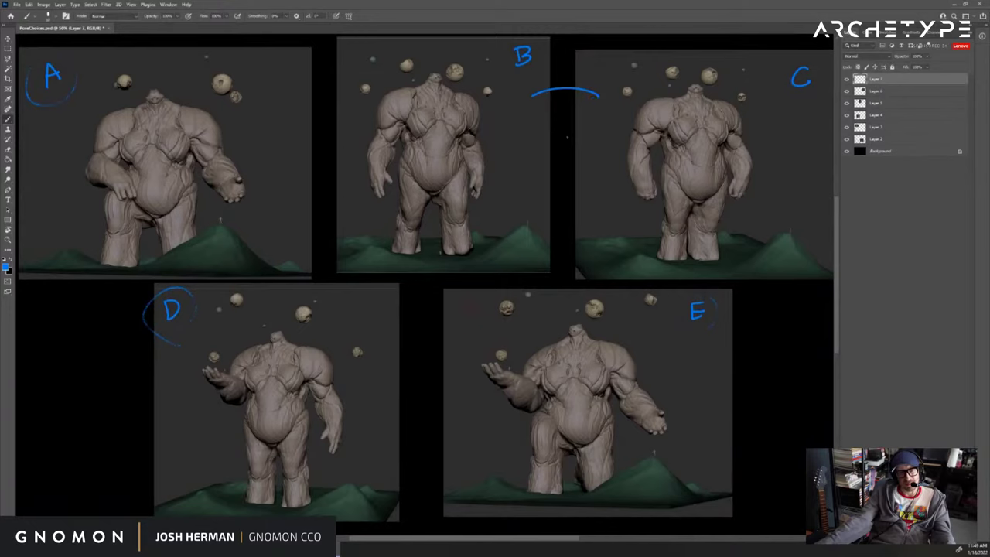
{"action": "left_click_drag", "start_coordinate": [488, 99], "coordinate": [385, 73]}
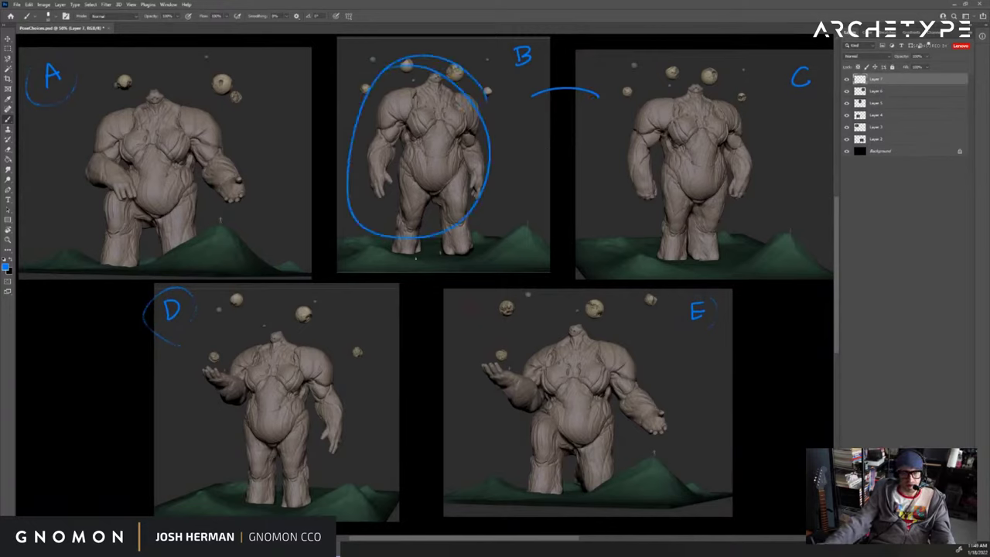
{"action": "key", "text": "ctrl+z"}
{"action": "key", "text": "ctrl+z"}
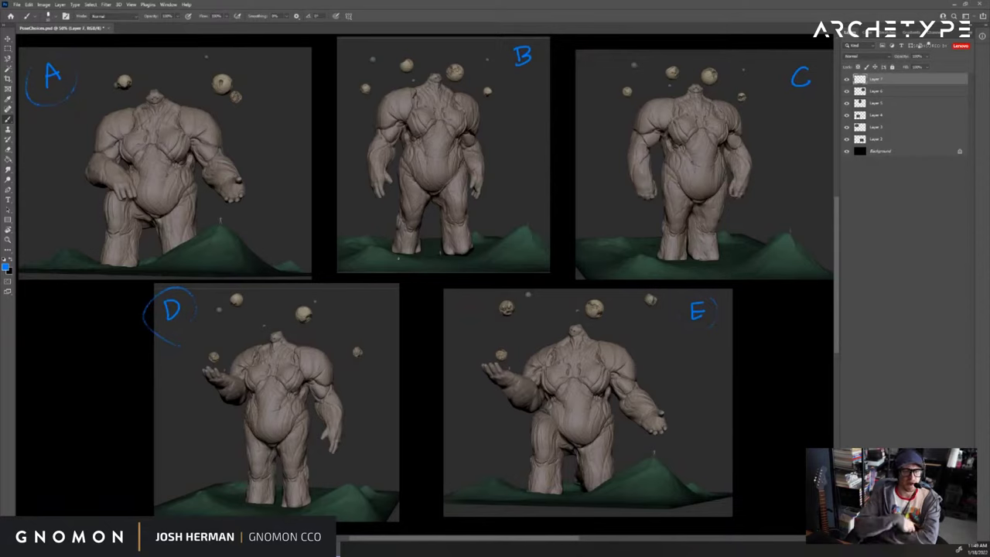
{"action": "key", "text": "e"}
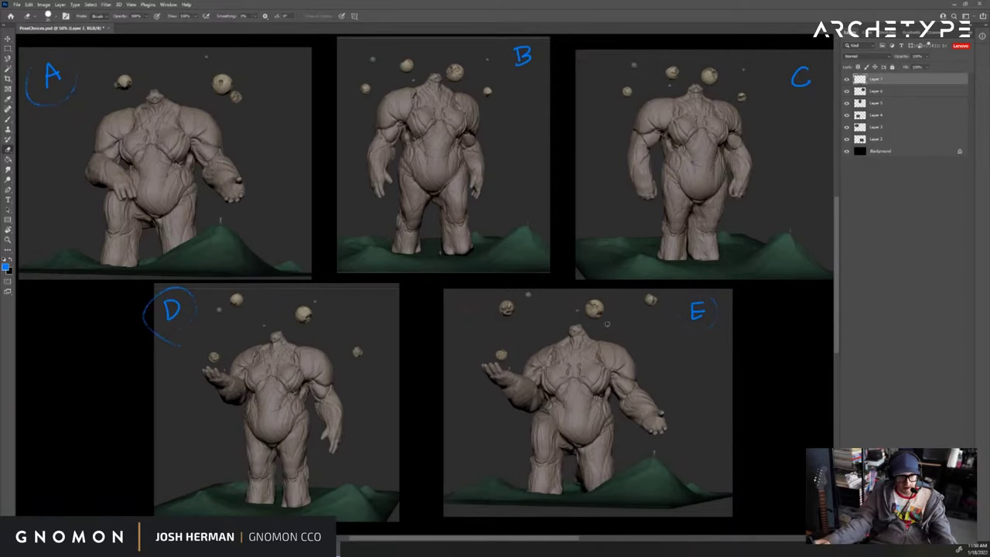
{"action": "key", "text": "b"}
{"action": "left_click_drag", "start_coordinate": [591, 330], "coordinate": [569, 299]}
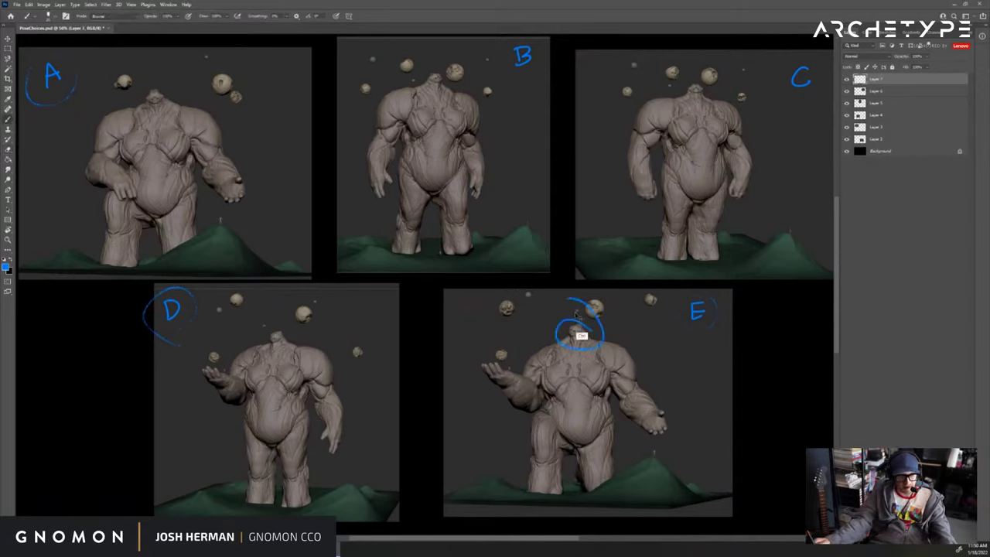
{"action": "key", "text": "ctrl+z"}
Copy the head from capture A onto a new Layer 8 and place it over the head of capture E.
{"action": "key", "text": "m"}
{"action": "mouse_move", "coordinate": [125, 94]}
{"action": "left_mouse_down"}
{"action": "mouse_move", "coordinate": [198, 119]}
{"action": "mouse_move", "coordinate": [576, 321]}
{"action": "mouse_move", "coordinate": [594, 341]}
{"action": "mouse_move", "coordinate": [580, 348]}
{"action": "left_mouse_up"}
{"action": "key", "text": "ctrl+alt+shift+n"}
{"action": "key", "text": "v"}
{"action": "key", "text": "e"}
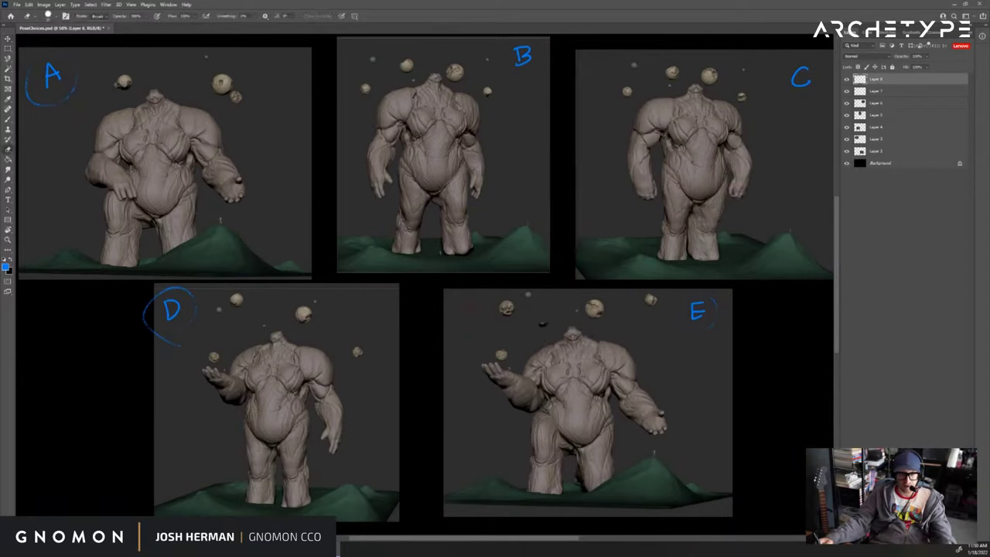
{"action": "key", "text": "v"}
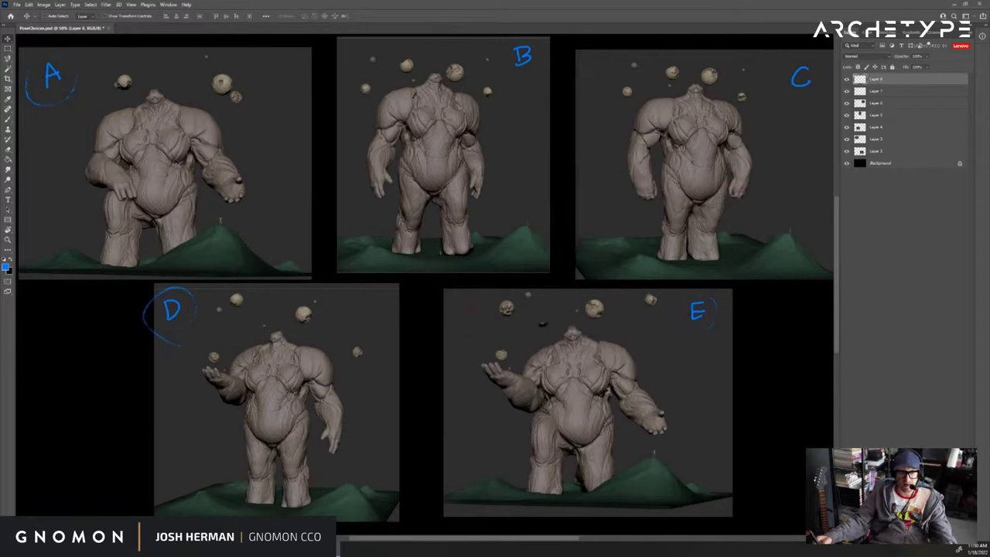
{"action": "key", "text": "b"}
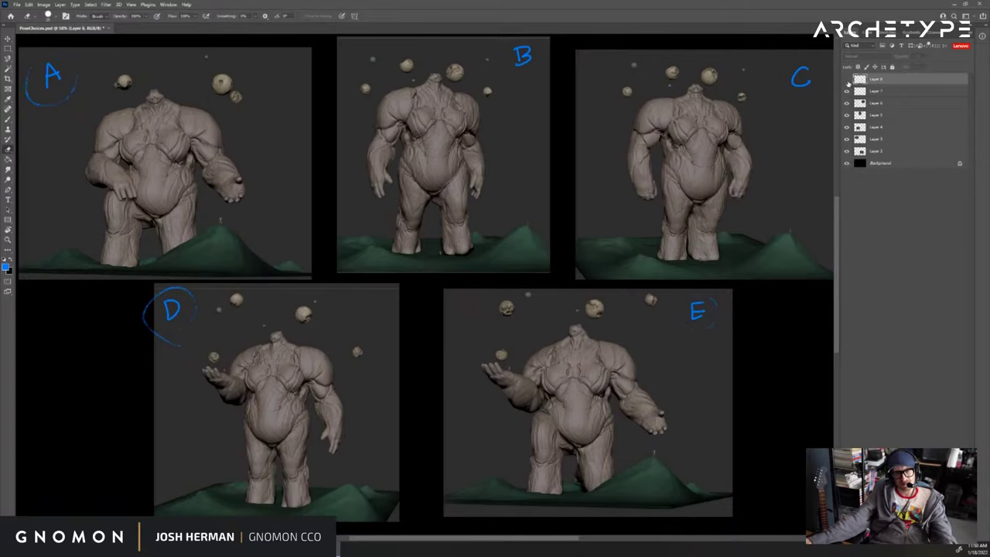
Examine the replacement head on capture E up close, toggling Layer 8's visibility to compare it with the original head.
{"action": "left_click", "coordinate": [848, 81]}
{"action": "key", "text": "ctrl+space"}
{"action": "left_click", "coordinate": [590, 337], "text": "ctrl"}
{"action": "left_click", "coordinate": [591, 336], "text": "ctrl"}
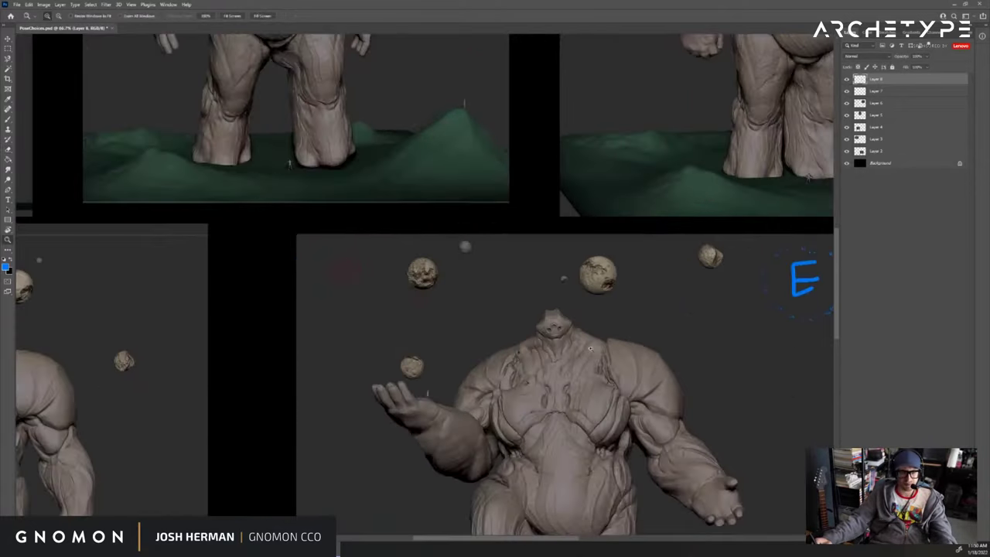
{"action": "left_click", "coordinate": [593, 350], "text": "ctrl"}
{"action": "left_click_drag", "start_coordinate": [637, 355], "coordinate": [598, 243]}
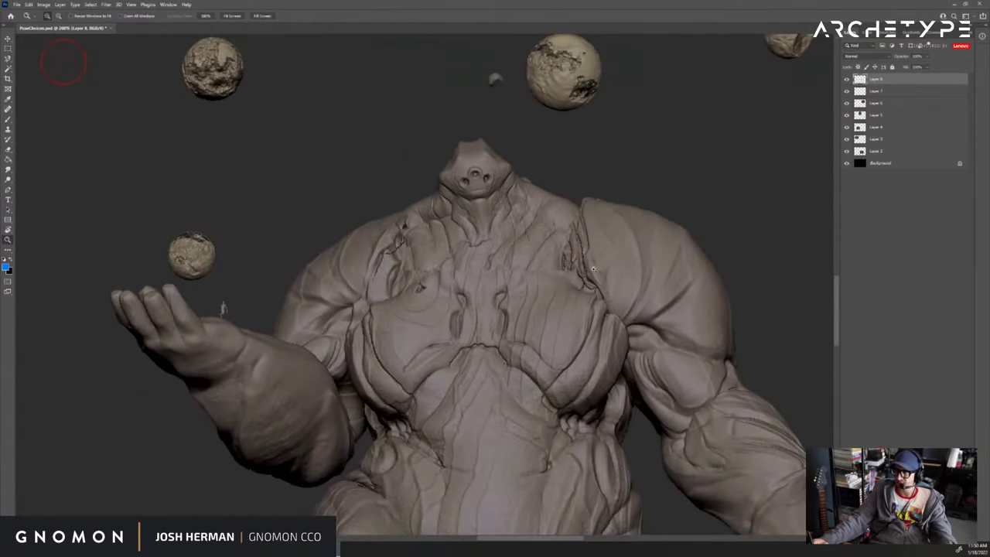
{"action": "left_click", "coordinate": [588, 264], "text": "alt"}
{"action": "left_click_drag", "start_coordinate": [636, 288], "coordinate": [560, 229]}
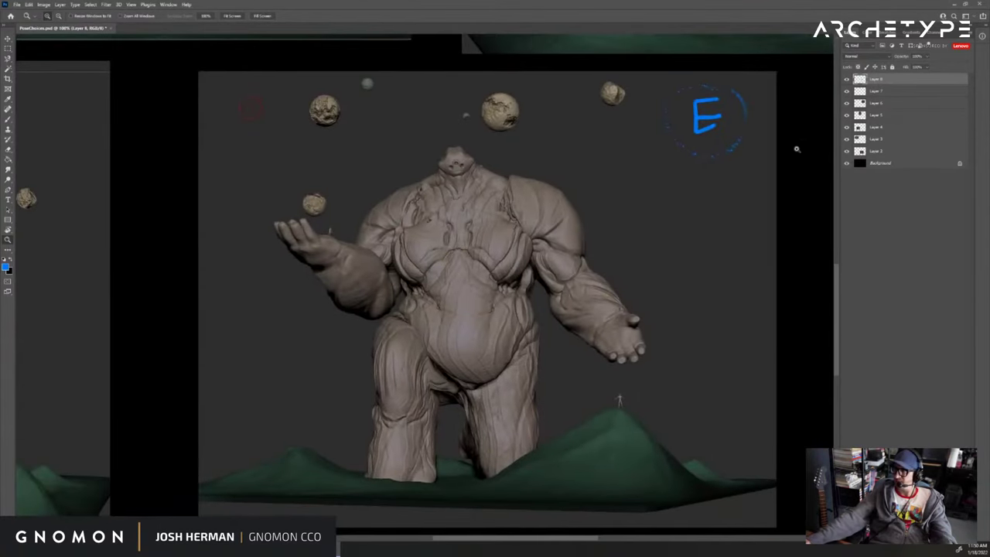
{"action": "key", "text": "v"}
{"action": "left_click", "coordinate": [847, 80]}
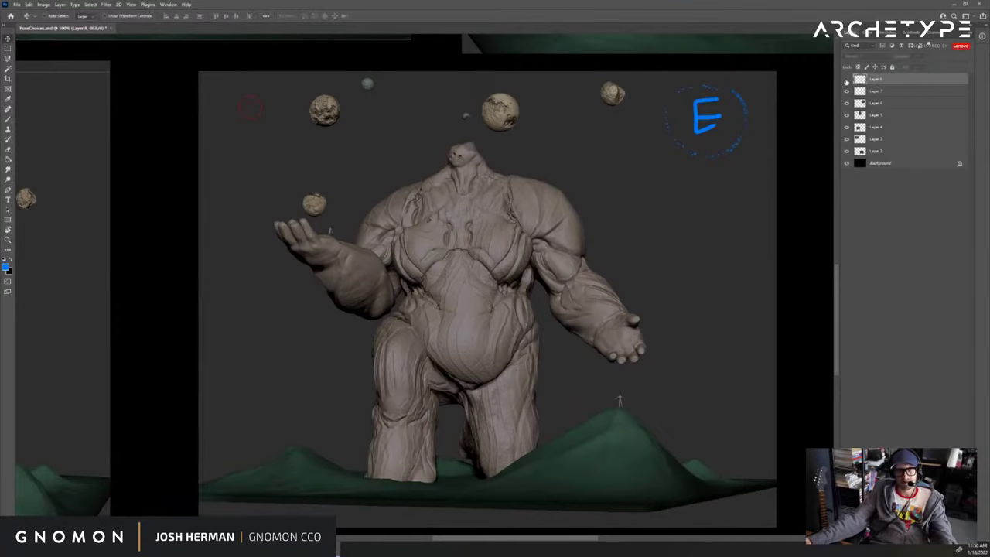
{"action": "left_click", "coordinate": [847, 80]}
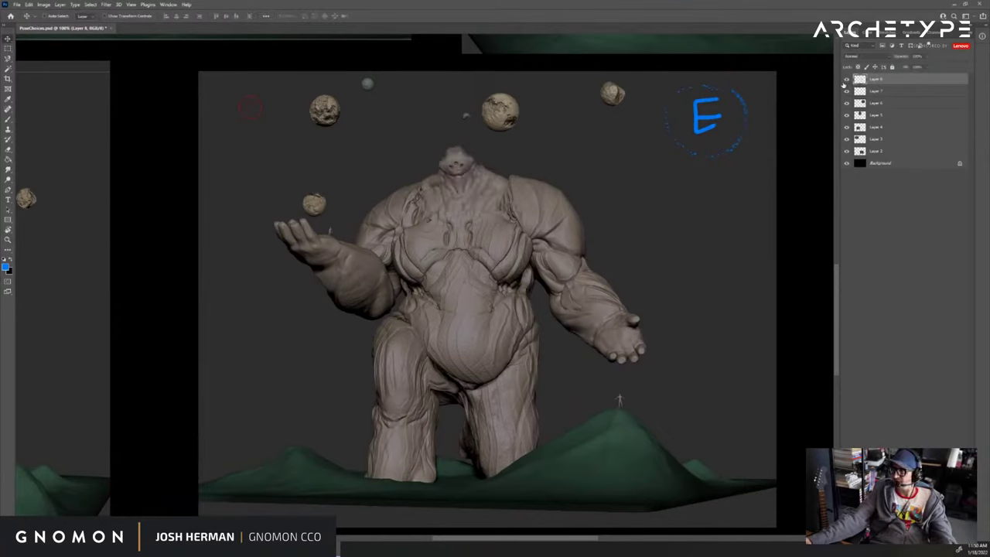
{"action": "left_click", "coordinate": [847, 81]}
{"action": "left_click", "coordinate": [846, 81]}
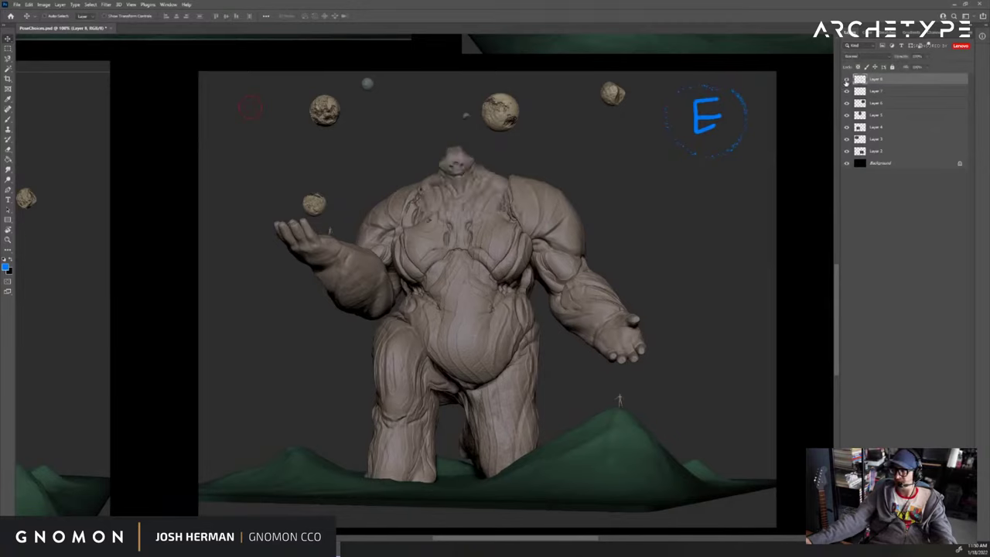
{"action": "left_click", "coordinate": [848, 81]}
{"action": "left_click", "coordinate": [847, 80]}
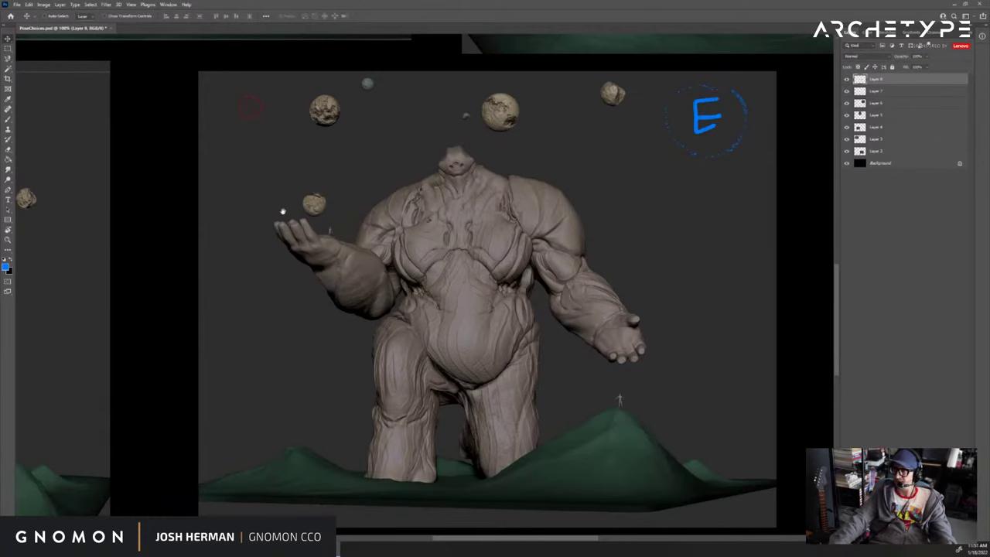
Review the poses in captures C, B and A one after another at close range.
{"action": "left_click_drag", "start_coordinate": [286, 212], "coordinate": [793, 147]}
{"action": "left_click_drag", "start_coordinate": [712, 141], "coordinate": [231, 405]}
{"action": "left_click_drag", "start_coordinate": [629, 211], "coordinate": [371, 396]}
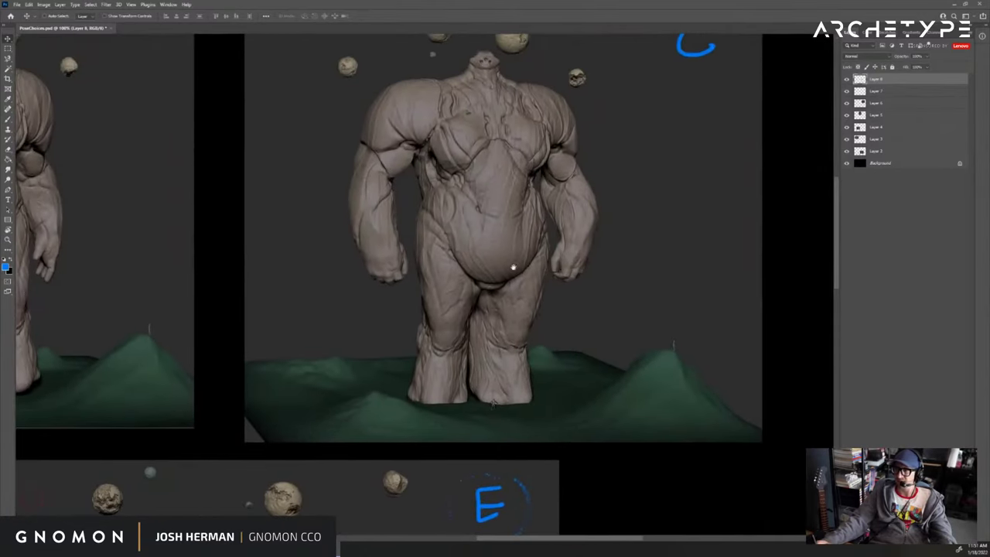
{"action": "left_click_drag", "start_coordinate": [513, 266], "coordinate": [482, 325]}
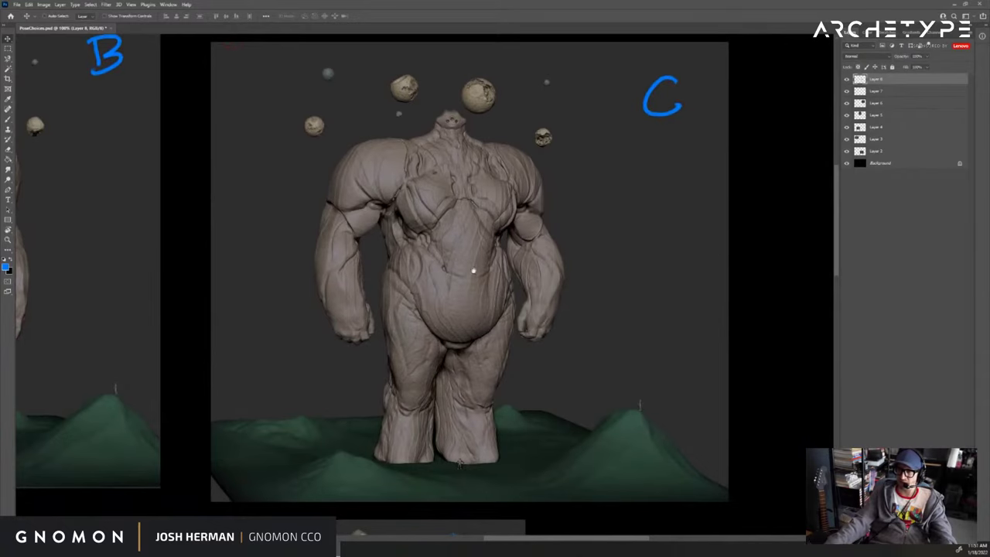
{"action": "left_click_drag", "start_coordinate": [405, 192], "coordinate": [407, 190]}
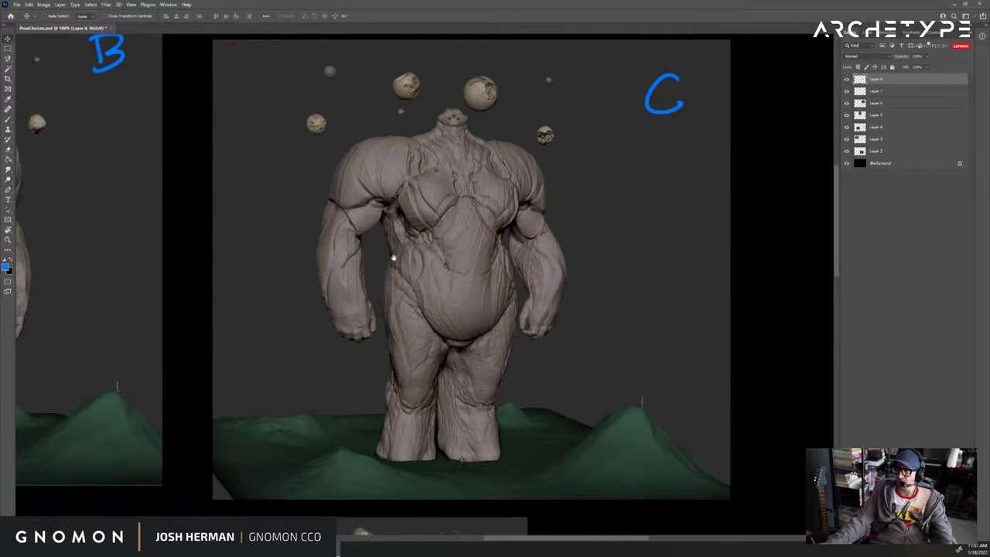
{"action": "left_click_drag", "start_coordinate": [327, 292], "coordinate": [589, 263]}
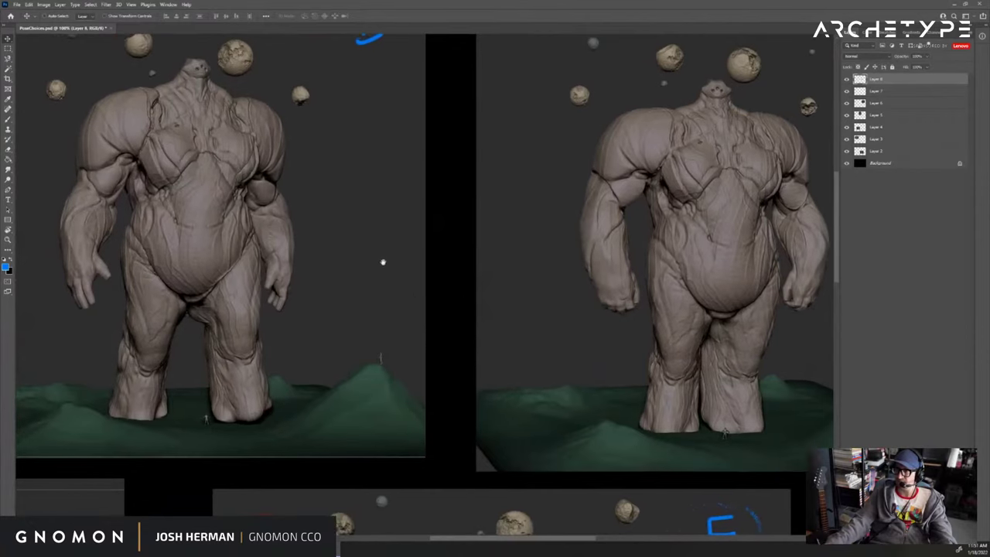
{"action": "left_click_drag", "start_coordinate": [376, 266], "coordinate": [589, 311]}
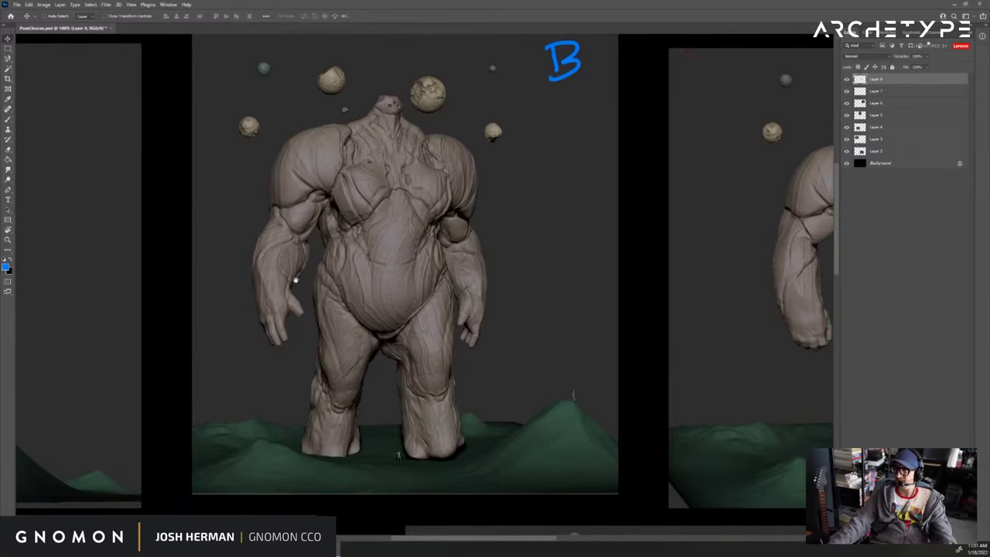
{"action": "left_click_drag", "start_coordinate": [296, 280], "coordinate": [601, 272]}
{"action": "left_click_drag", "start_coordinate": [363, 260], "coordinate": [552, 268]}
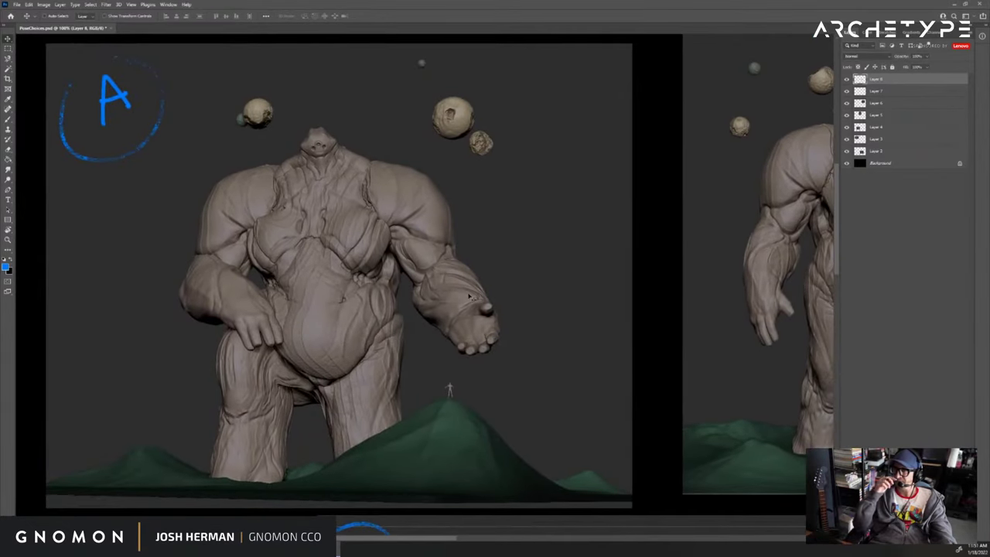
Undo the trial brush dot beside the letter A and swap the foreground and background colours so black is the foreground.
{"action": "key", "text": "b"}
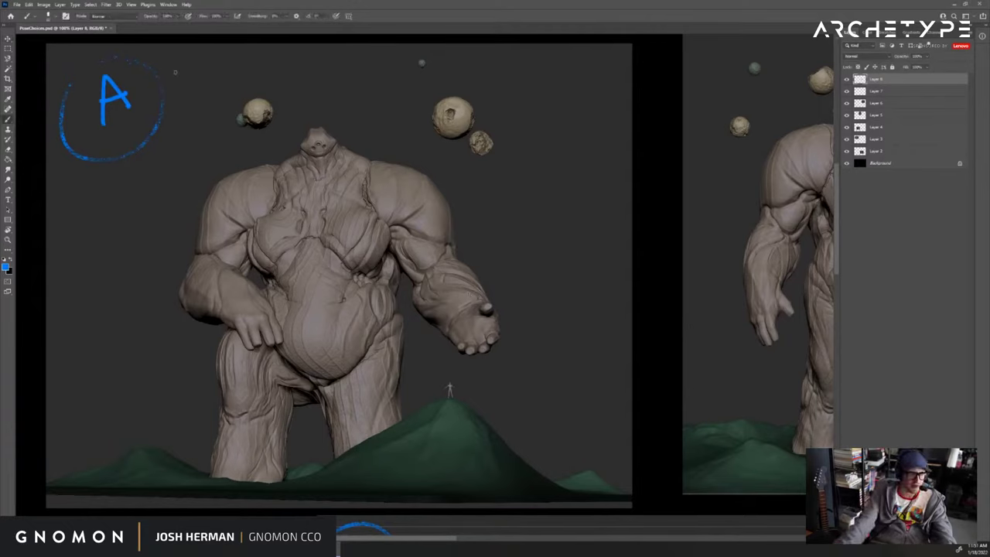
{"action": "mouse_move", "coordinate": [173, 78]}
{"action": "left_mouse_down"}
{"action": "mouse_move", "coordinate": [165, 70]}
{"action": "mouse_move", "coordinate": [177, 75]}
{"action": "left_mouse_up"}
{"action": "key", "text": "ctrl+z"}
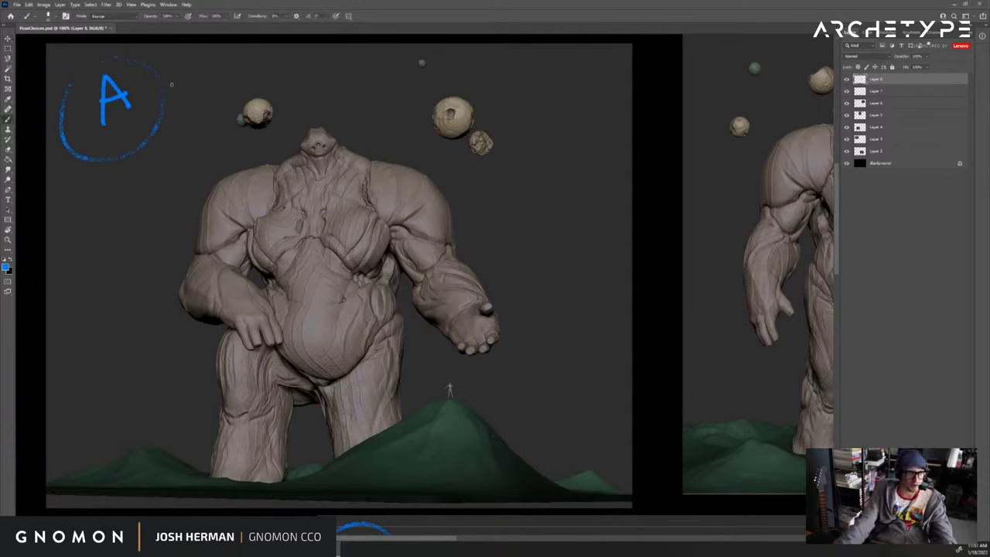
{"action": "left_click", "coordinate": [5, 266]}
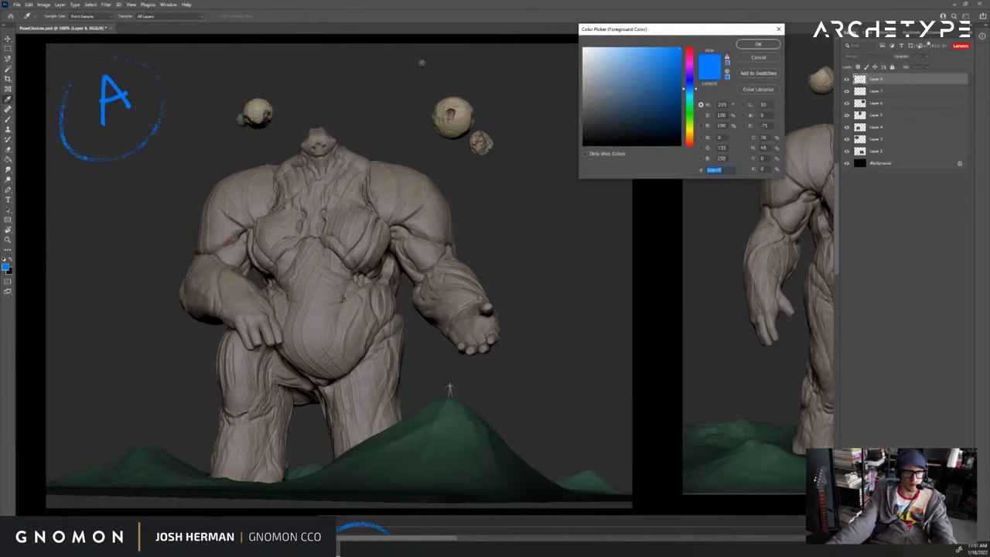
{"action": "type", "text": "x"}
{"action": "left_click", "coordinate": [756, 57]}
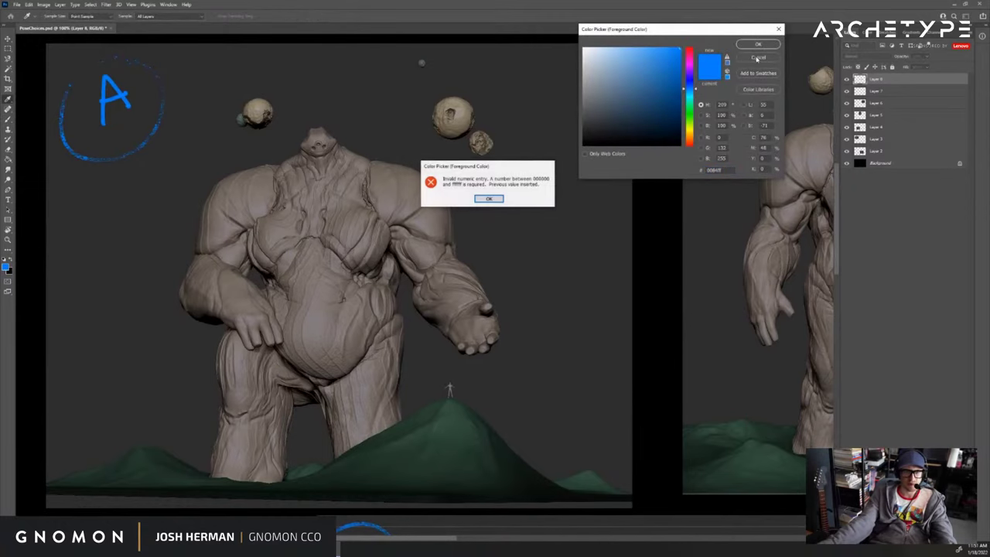
{"action": "key", "text": "Return"}
{"action": "left_click", "coordinate": [755, 61]}
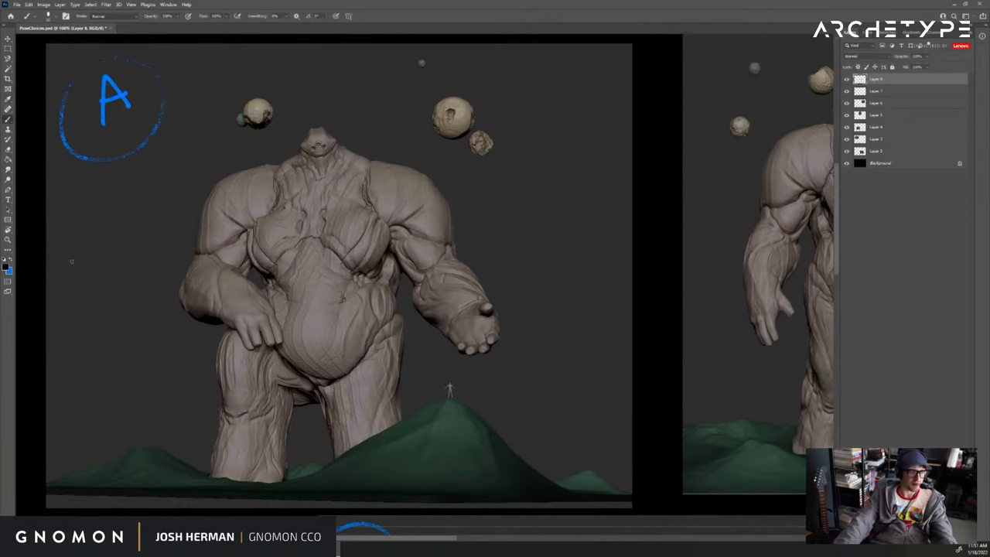
Set the foreground colour to bright yellow and paint a small dot beside the letter A.
{"action": "left_click", "coordinate": [6, 267]}
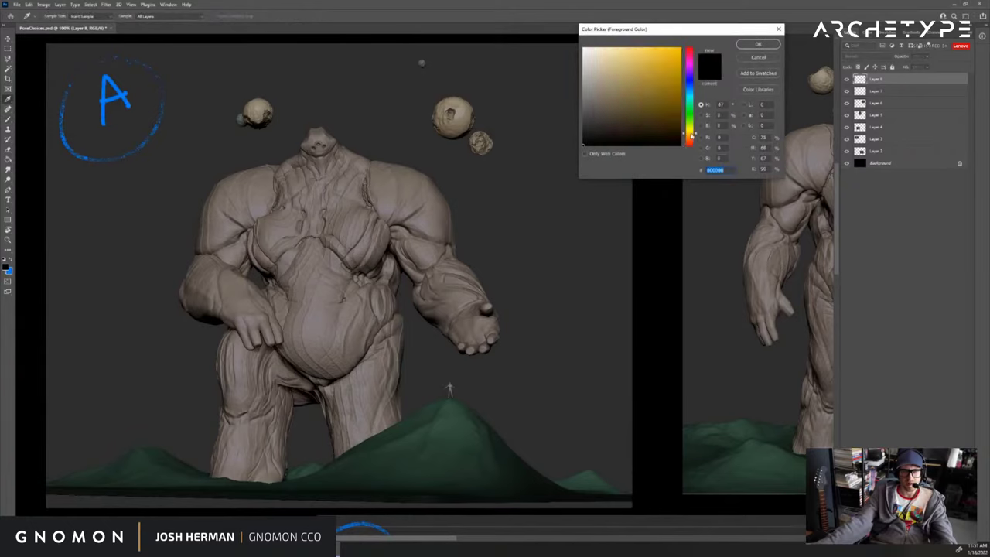
{"action": "left_click_drag", "start_coordinate": [691, 131], "coordinate": [691, 130]}
{"action": "left_click", "coordinate": [680, 51]}
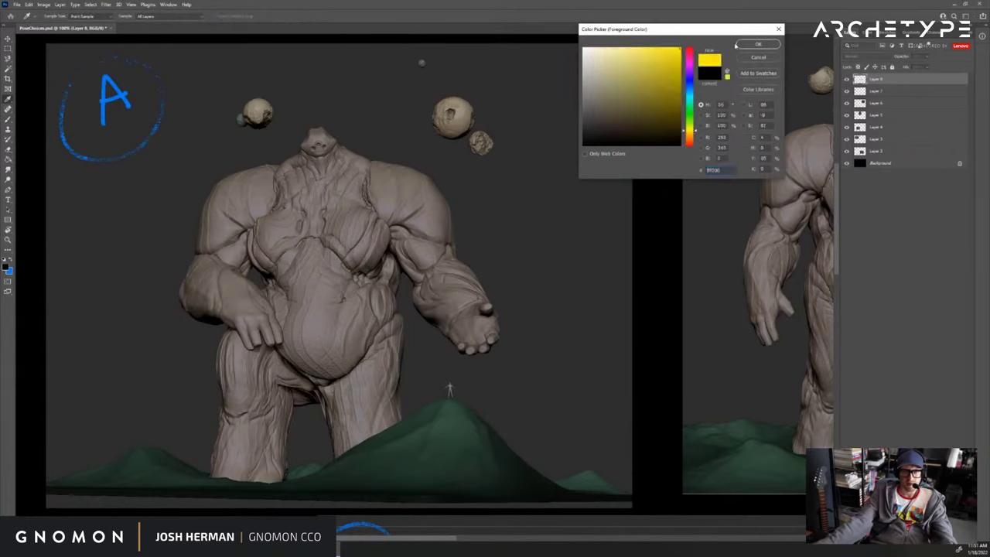
{"action": "left_click", "coordinate": [758, 45]}
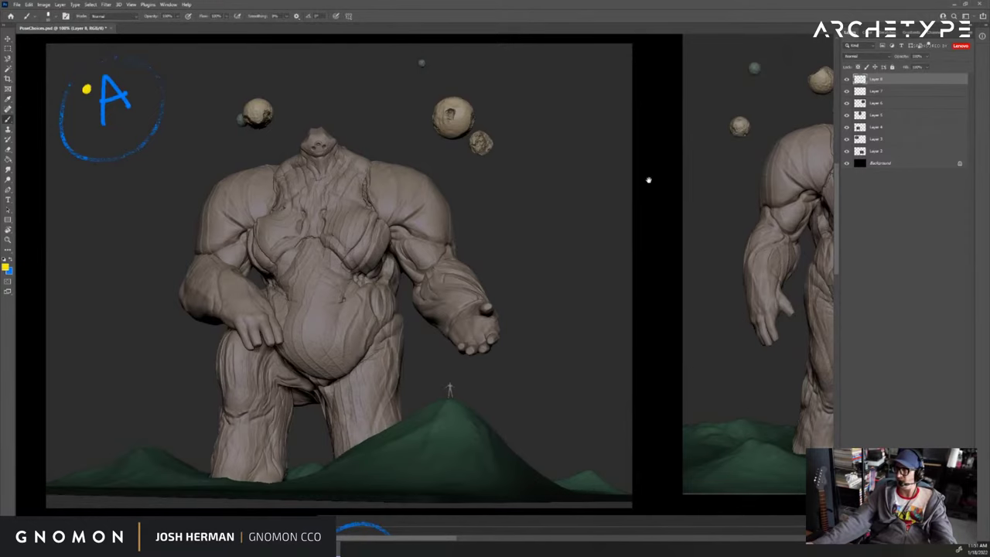
Cross out the letter B on its capture with a yellow X.
{"action": "left_click_drag", "start_coordinate": [651, 177], "coordinate": [395, 168]}
{"action": "left_click_drag", "start_coordinate": [594, 192], "coordinate": [503, 183]}
{"action": "left_click_drag", "start_coordinate": [620, 166], "coordinate": [522, 204]}
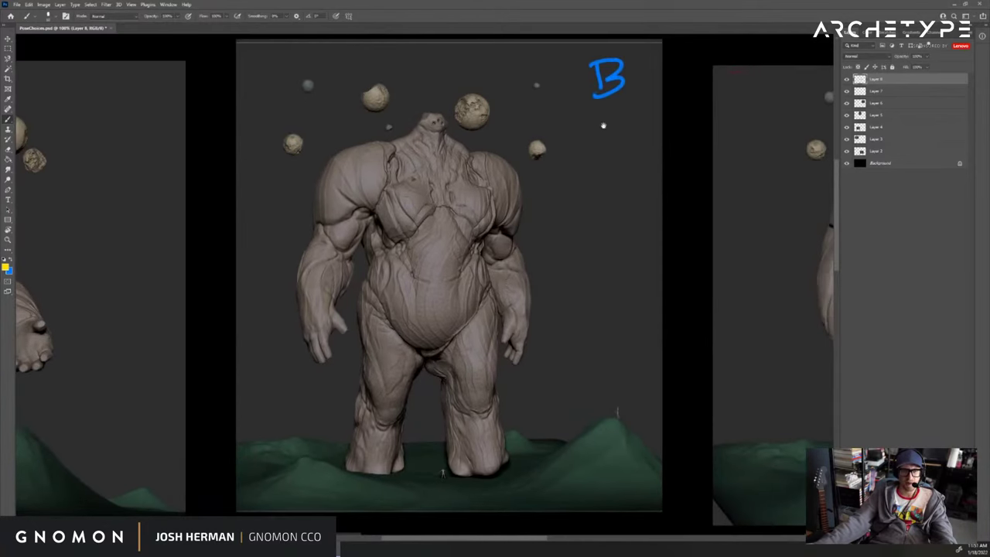
{"action": "left_click_drag", "start_coordinate": [629, 54], "coordinate": [592, 98]}
{"action": "left_click_drag", "start_coordinate": [593, 67], "coordinate": [622, 98]}
{"action": "left_click_drag", "start_coordinate": [703, 135], "coordinate": [437, 123]}
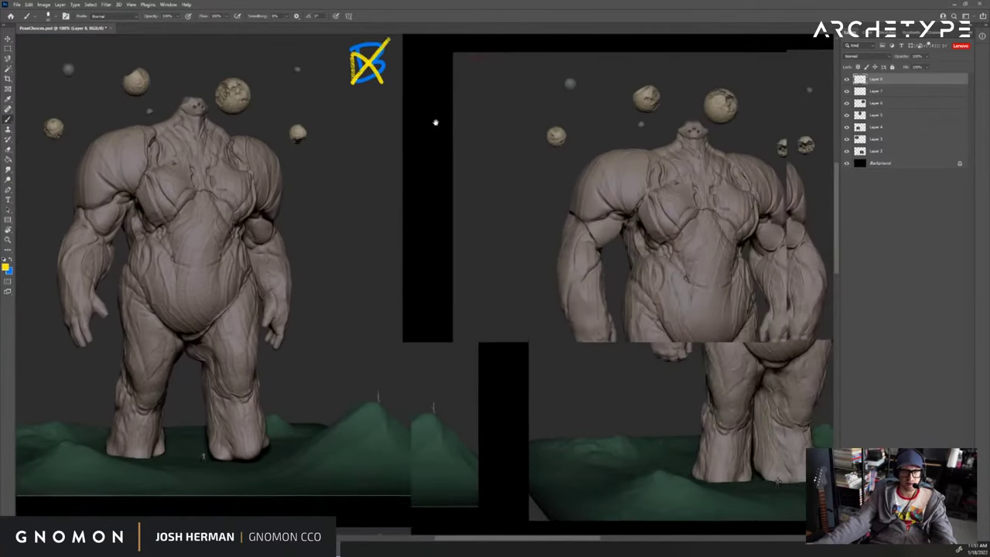
{"action": "left_click_drag", "start_coordinate": [526, 126], "coordinate": [403, 119]}
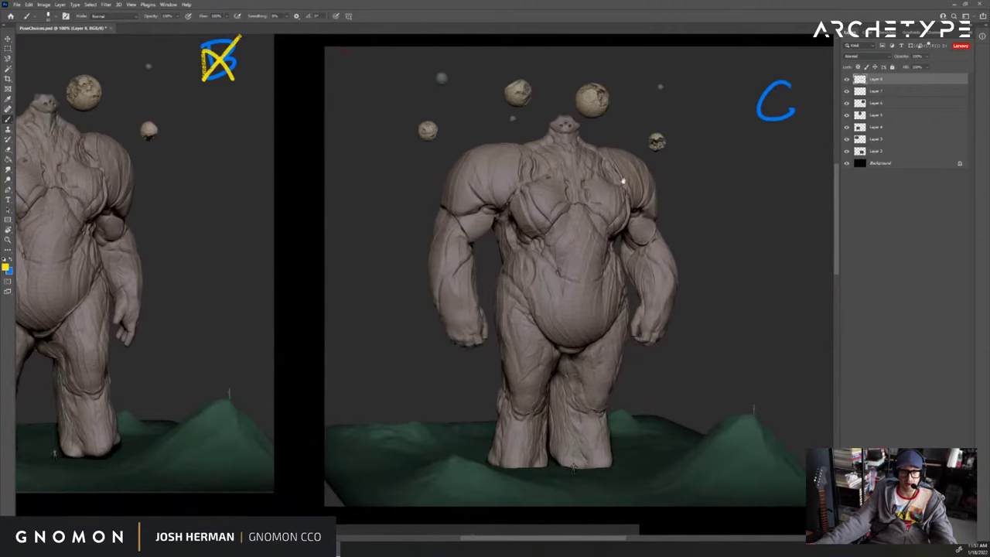
Cross out the letters C and D on their captures in yellow.
{"action": "left_click_drag", "start_coordinate": [688, 168], "coordinate": [606, 153]}
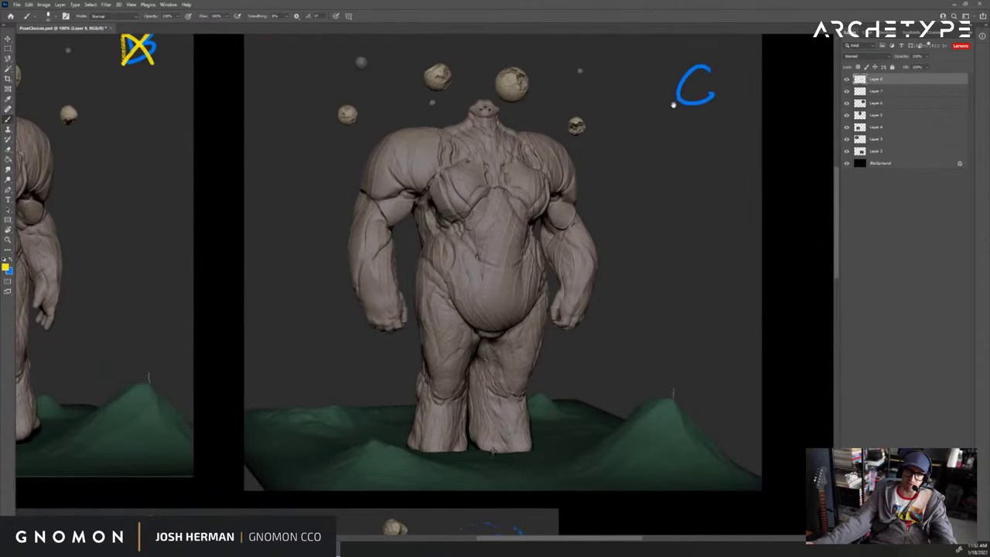
{"action": "mouse_move", "coordinate": [710, 72]}
{"action": "left_mouse_down"}
{"action": "mouse_move", "coordinate": [685, 105]}
{"action": "mouse_move", "coordinate": [714, 108]}
{"action": "left_mouse_up"}
{"action": "left_click_drag", "start_coordinate": [411, 260], "coordinate": [743, 59]}
{"action": "left_click_drag", "start_coordinate": [515, 231], "coordinate": [769, 122]}
{"action": "left_click_drag", "start_coordinate": [416, 250], "coordinate": [615, 147]}
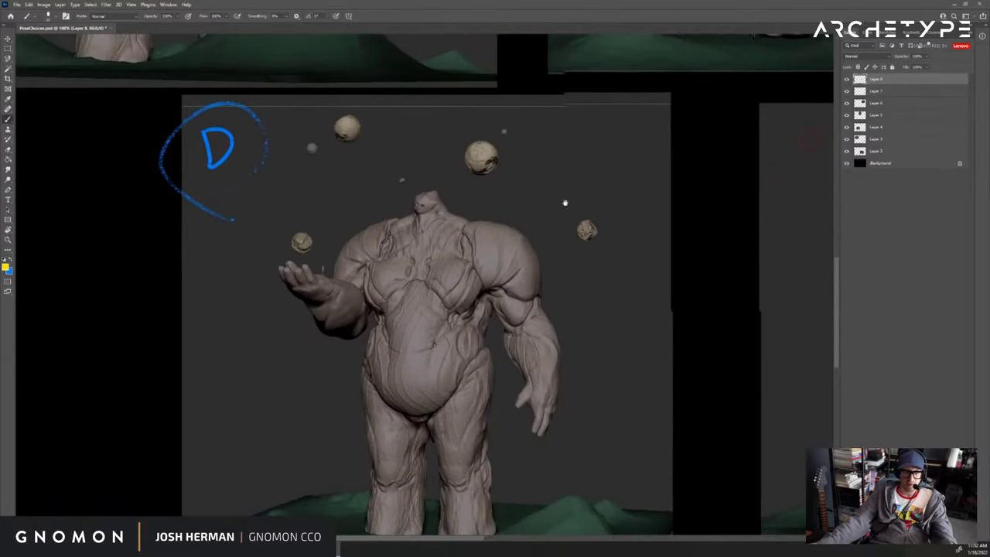
{"action": "left_click_drag", "start_coordinate": [564, 204], "coordinate": [562, 158]}
{"action": "mouse_move", "coordinate": [234, 79]}
{"action": "left_mouse_down"}
{"action": "mouse_move", "coordinate": [205, 120]}
{"action": "mouse_move", "coordinate": [234, 111]}
{"action": "left_mouse_up"}
Toggle the visibility of Layer 8 to compare capture E with and without the head swap.
{"action": "left_click_drag", "start_coordinate": [692, 172], "coordinate": [312, 114]}
{"action": "left_click_drag", "start_coordinate": [588, 144], "coordinate": [435, 185]}
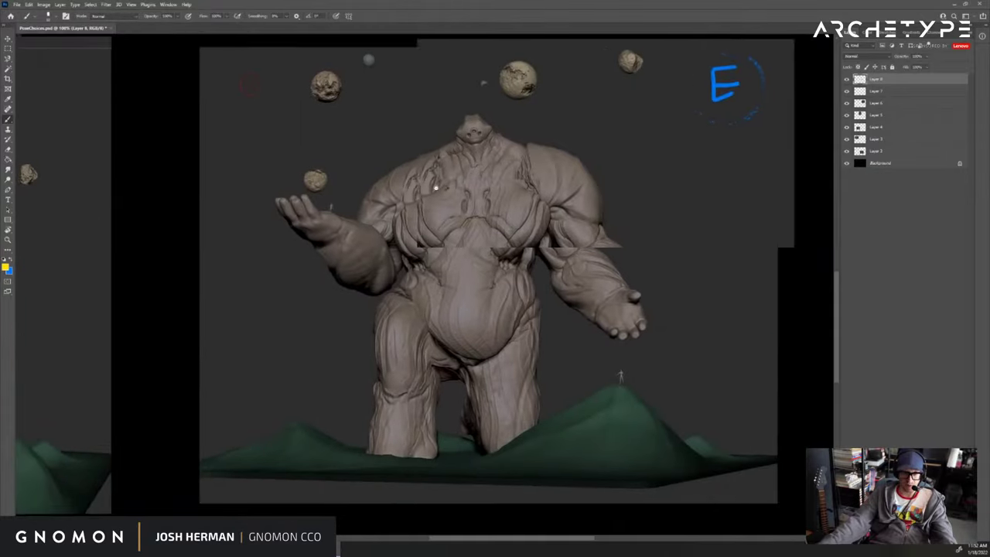
{"action": "left_click_drag", "start_coordinate": [615, 137], "coordinate": [586, 147]}
{"action": "left_click", "coordinate": [848, 80]}
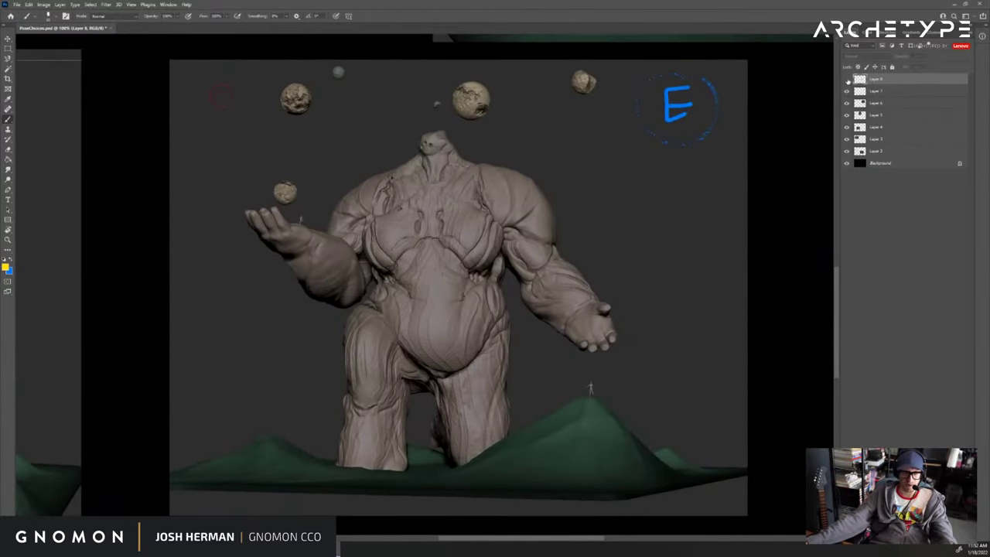
{"action": "left_click", "coordinate": [847, 81]}
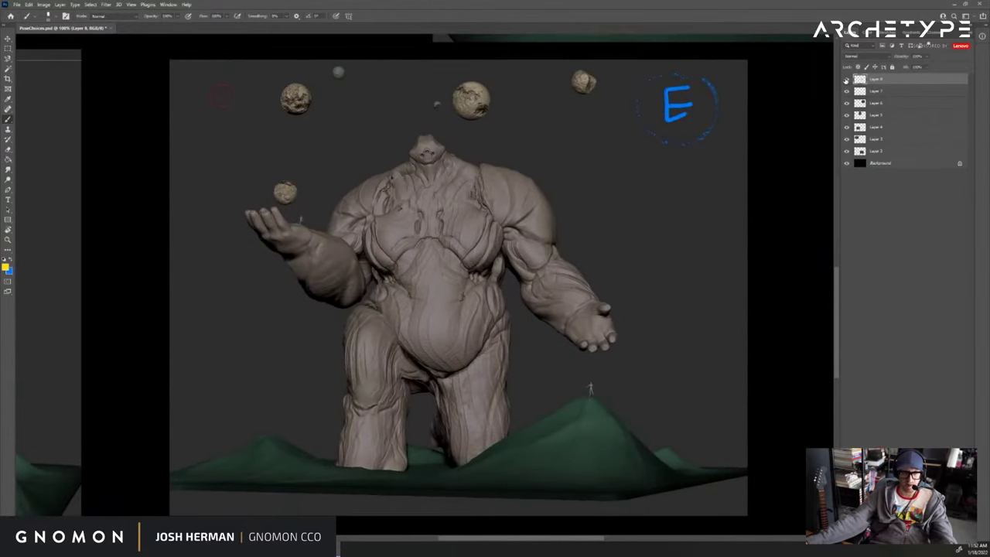
{"action": "left_click", "coordinate": [846, 80]}
{"action": "left_click", "coordinate": [845, 80]}
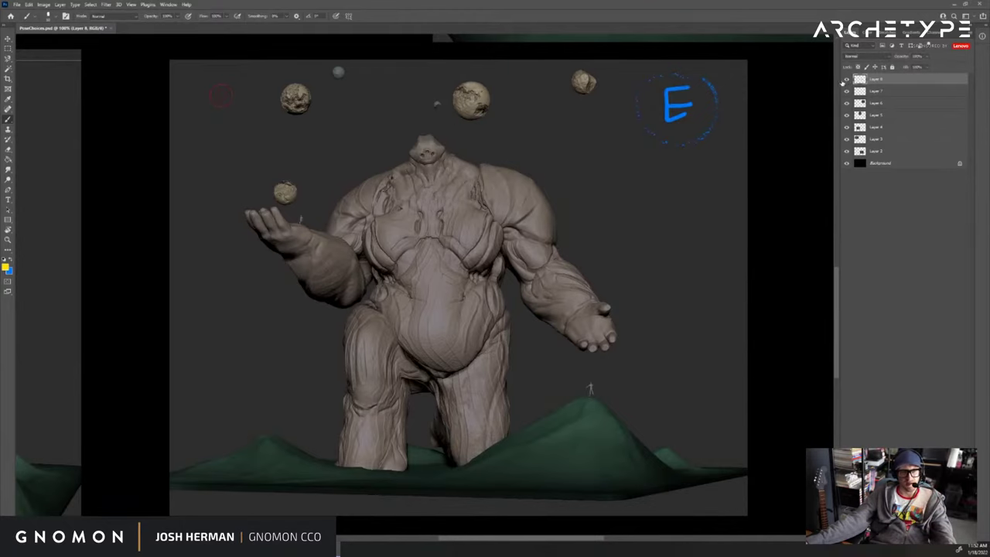
Try a yellow ring around the small rock floating above capture E's raised hand and undo it.
{"action": "key", "text": "z"}
{"action": "left_click", "coordinate": [301, 219]}
{"action": "left_click", "coordinate": [304, 224]}
{"action": "left_click_drag", "start_coordinate": [318, 223], "coordinate": [386, 250]}
{"action": "key", "text": "b"}
{"action": "mouse_move", "coordinate": [303, 154]}
{"action": "left_mouse_down"}
{"action": "mouse_move", "coordinate": [354, 161]}
{"action": "mouse_move", "coordinate": [340, 139]}
{"action": "left_mouse_up"}
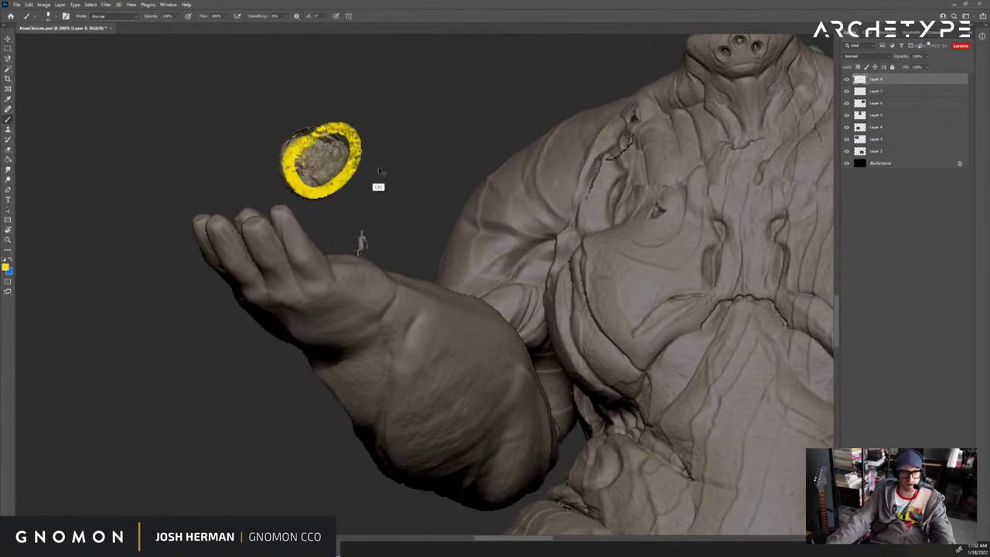
{"action": "key", "text": "ctrl+z"}
Compare capture E's raised-hand pose and floating rock with capture A's lowered, outstretched hand.
{"action": "key", "text": "z"}
{"action": "left_click", "coordinate": [380, 197], "text": "alt"}
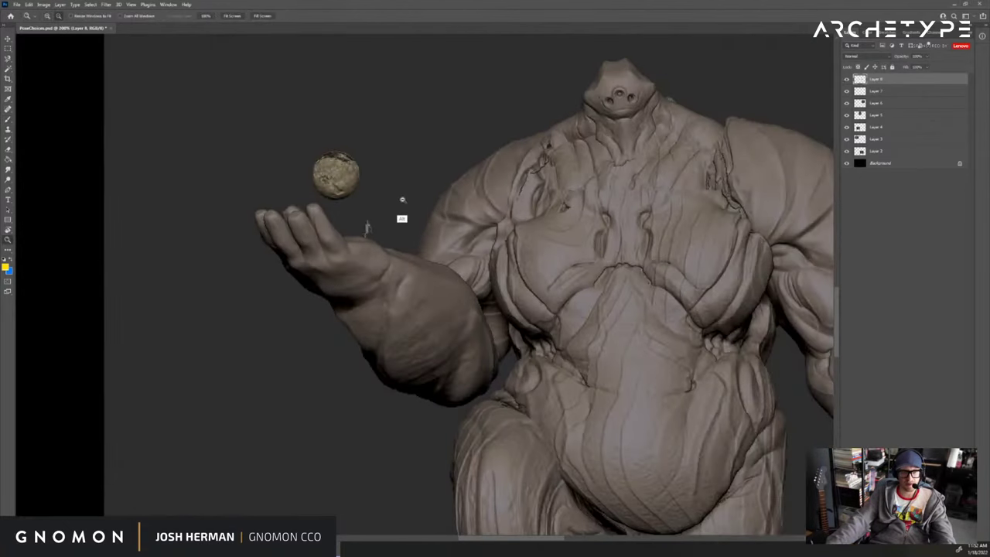
{"action": "left_click", "coordinate": [402, 199], "text": "alt"}
{"action": "left_click_drag", "start_coordinate": [578, 206], "coordinate": [518, 200]}
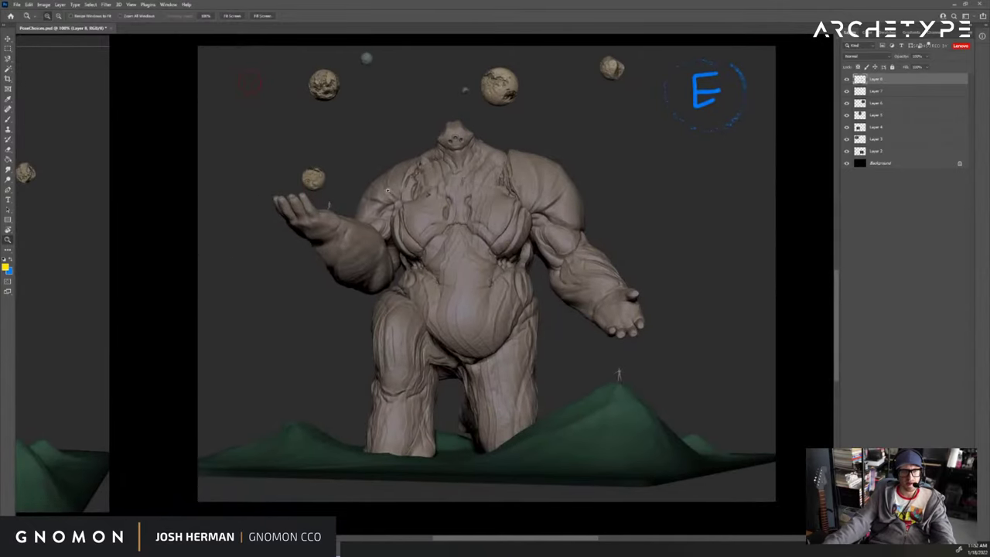
{"action": "left_click_drag", "start_coordinate": [300, 151], "coordinate": [691, 296]}
{"action": "left_click_drag", "start_coordinate": [310, 177], "coordinate": [633, 287]}
{"action": "left_click_drag", "start_coordinate": [386, 92], "coordinate": [455, 276]}
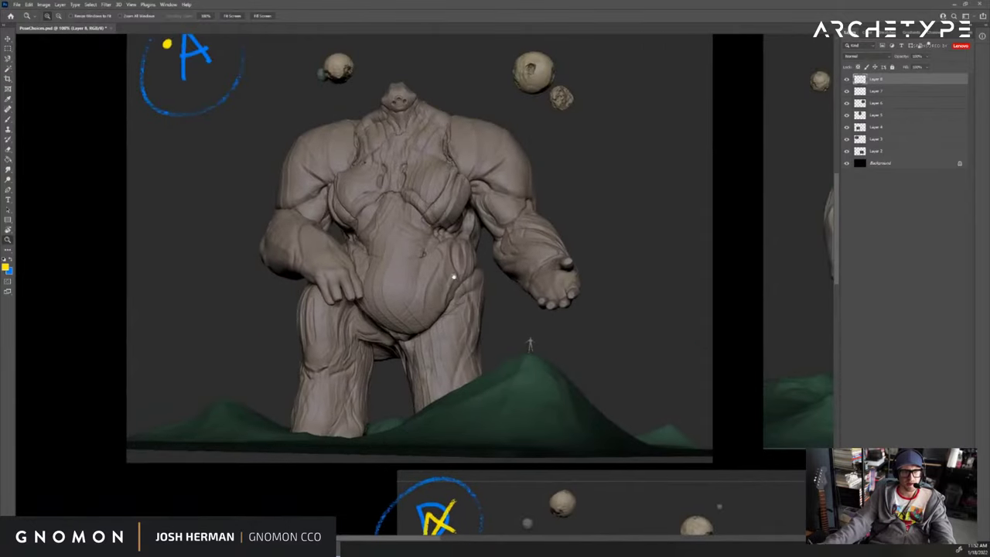
{"action": "mouse_move", "coordinate": [434, 206]}
{"action": "left_mouse_down"}
{"action": "mouse_move", "coordinate": [450, 274]}
{"action": "mouse_move", "coordinate": [316, 166]}
{"action": "left_mouse_up"}
{"action": "left_click_drag", "start_coordinate": [510, 289], "coordinate": [348, 166]}
{"action": "left_click_drag", "start_coordinate": [441, 245], "coordinate": [289, 154]}
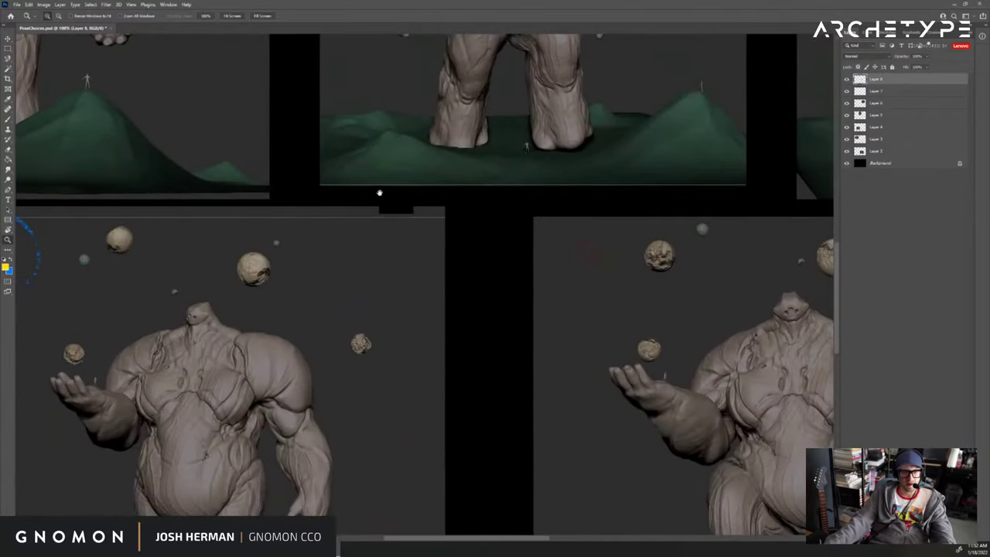
Marquee-select the floating rock and the small figure at capture E's raised hand.
{"action": "left_click_drag", "start_coordinate": [679, 352], "coordinate": [521, 279]}
{"action": "left_click", "coordinate": [521, 277]}
{"action": "key", "text": "m"}
{"action": "mouse_move", "coordinate": [479, 334]}
{"action": "left_mouse_down"}
{"action": "mouse_move", "coordinate": [511, 291]}
{"action": "mouse_move", "coordinate": [520, 233]}
{"action": "left_mouse_up"}
{"action": "left_click_drag", "start_coordinate": [447, 334], "coordinate": [429, 342]}
Paste the copied rock and small figure as a new layer for use on capture A.
{"action": "left_click_drag", "start_coordinate": [256, 231], "coordinate": [641, 372]}
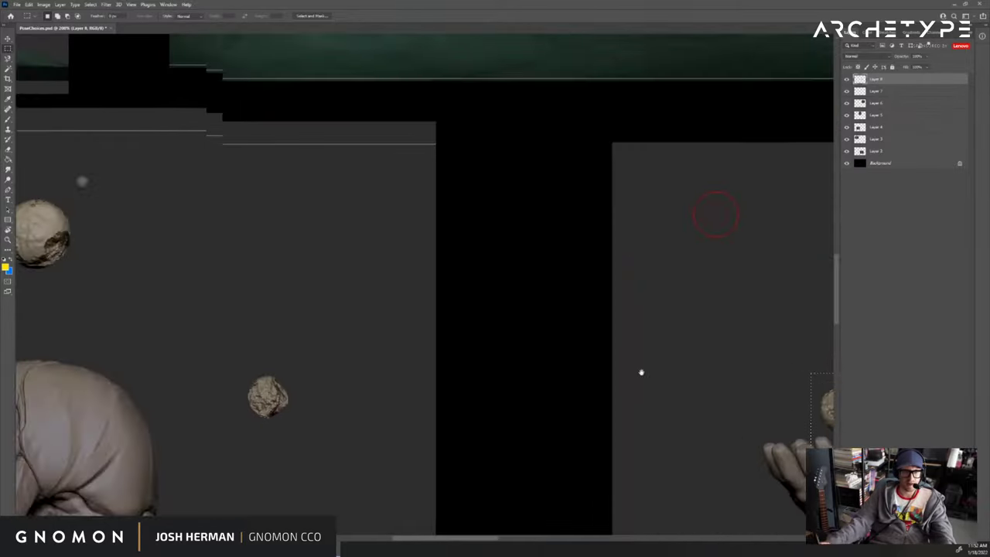
{"action": "left_click_drag", "start_coordinate": [357, 237], "coordinate": [730, 363]}
{"action": "mouse_move", "coordinate": [458, 310]}
{"action": "left_mouse_down"}
{"action": "mouse_move", "coordinate": [658, 358]}
{"action": "mouse_move", "coordinate": [828, 421]}
{"action": "left_mouse_up"}
{"action": "left_click_drag", "start_coordinate": [437, 113], "coordinate": [505, 274]}
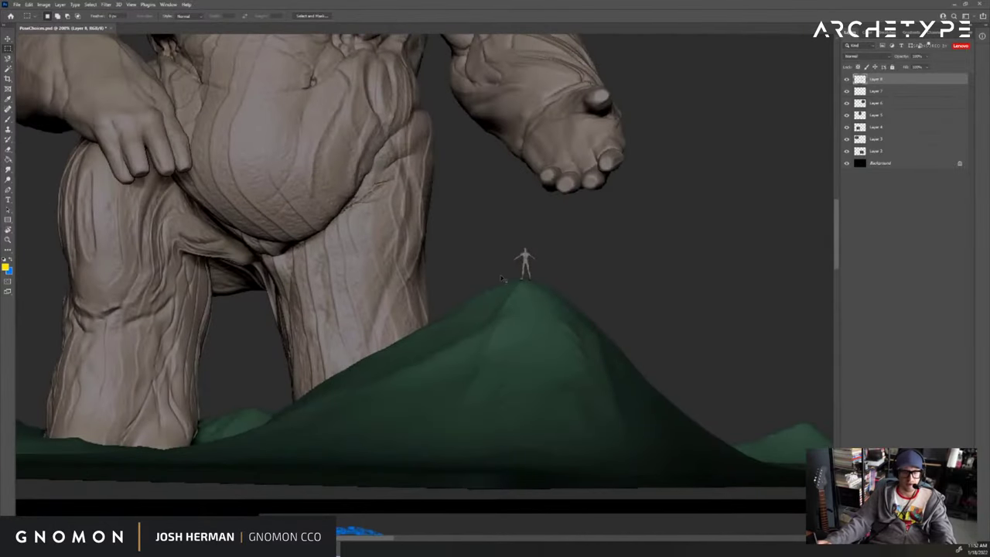
{"action": "key", "text": "ctrl+v"}
Move the pasted rock and figure onto capture A, above the hilltop and below the outstretched hand.
{"action": "key", "text": "v"}
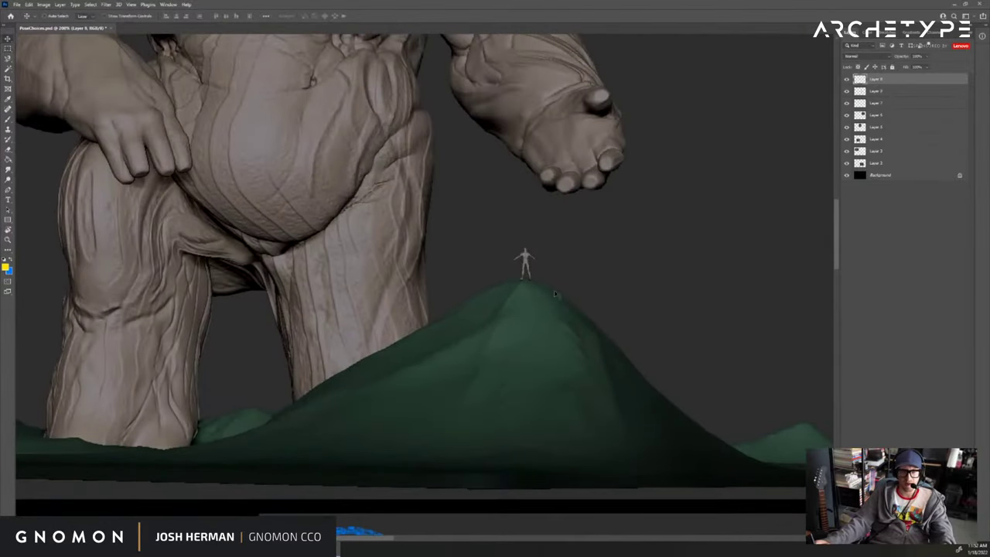
{"action": "key", "text": "z"}
{"action": "left_click", "coordinate": [599, 316], "text": "alt"}
{"action": "left_click", "coordinate": [601, 316], "text": "alt"}
{"action": "left_click", "coordinate": [601, 316], "text": "alt"}
{"action": "key", "text": "v"}
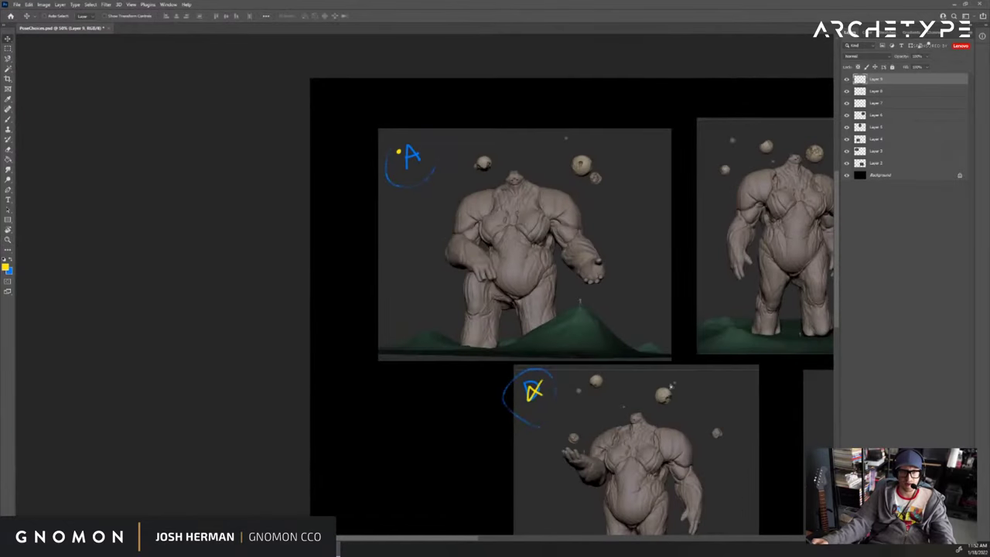
{"action": "left_click_drag", "start_coordinate": [625, 334], "coordinate": [374, 229]}
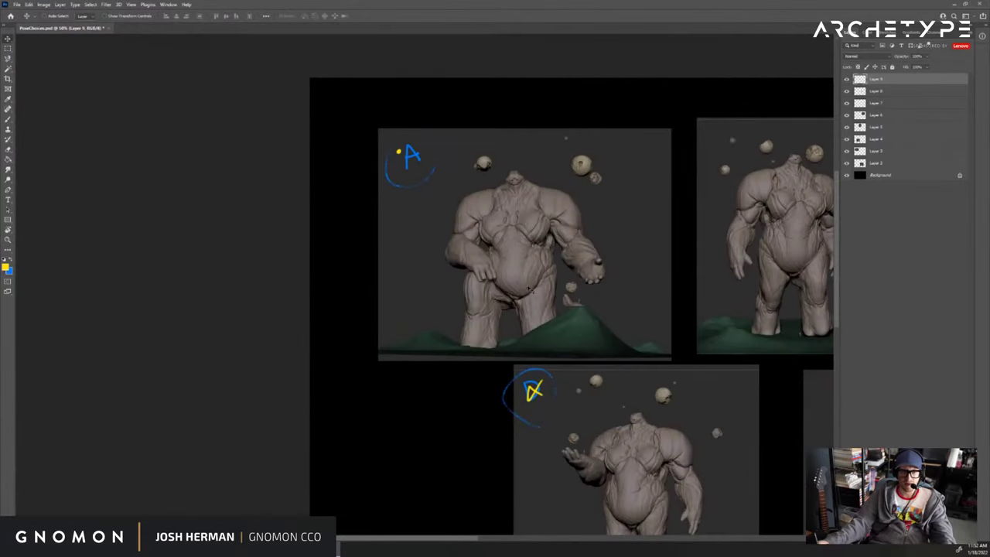
Erase the giant's finger and palm fragments around the small figure on the pasted layer.
{"action": "key", "text": "z"}
{"action": "left_click", "coordinate": [590, 299]}
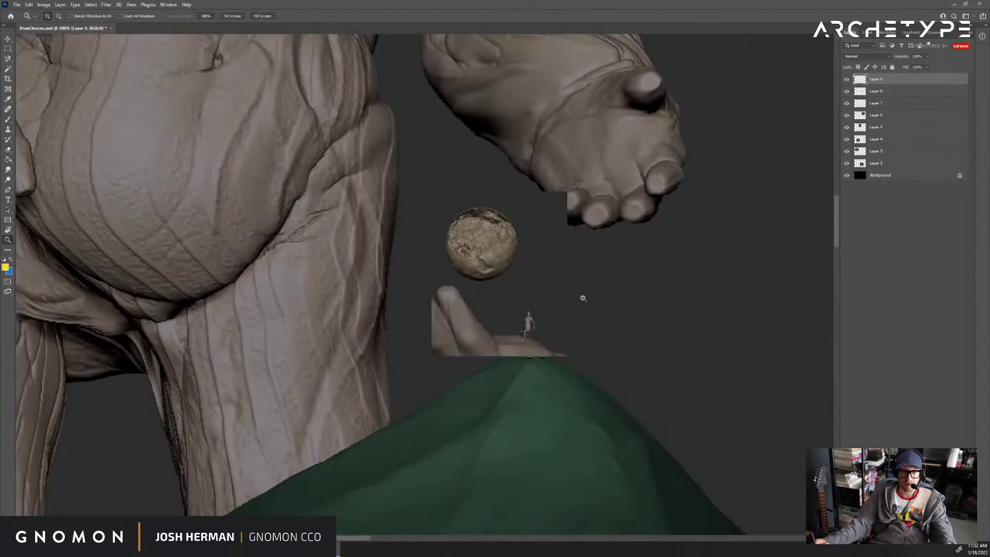
{"action": "left_click", "coordinate": [581, 293], "text": "alt"}
{"action": "left_click_drag", "start_coordinate": [610, 281], "coordinate": [577, 298]}
{"action": "key", "text": "e"}
{"action": "mouse_move", "coordinate": [479, 326]}
{"action": "left_mouse_down"}
{"action": "mouse_move", "coordinate": [468, 335]}
{"action": "mouse_move", "coordinate": [459, 313]}
{"action": "mouse_move", "coordinate": [499, 348]}
{"action": "mouse_move", "coordinate": [533, 338]}
{"action": "mouse_move", "coordinate": [548, 352]}
{"action": "mouse_move", "coordinate": [533, 341]}
{"action": "left_mouse_up"}
Undo and redo the erasing on the pasted layer to compare it with the unerased piece.
{"action": "key", "text": "v"}
{"action": "key", "text": "ctrl+z"}
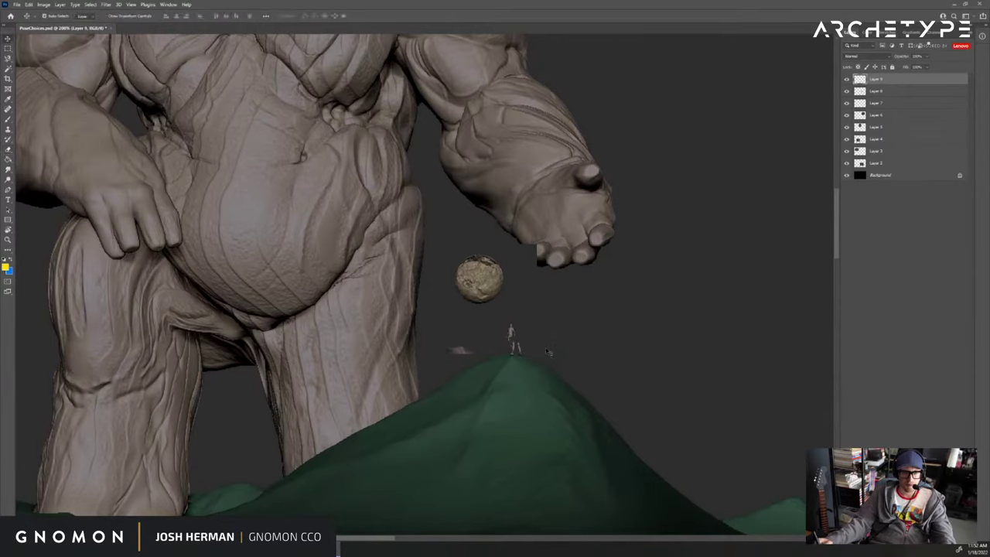
{"action": "key", "text": "ctrl+z"}
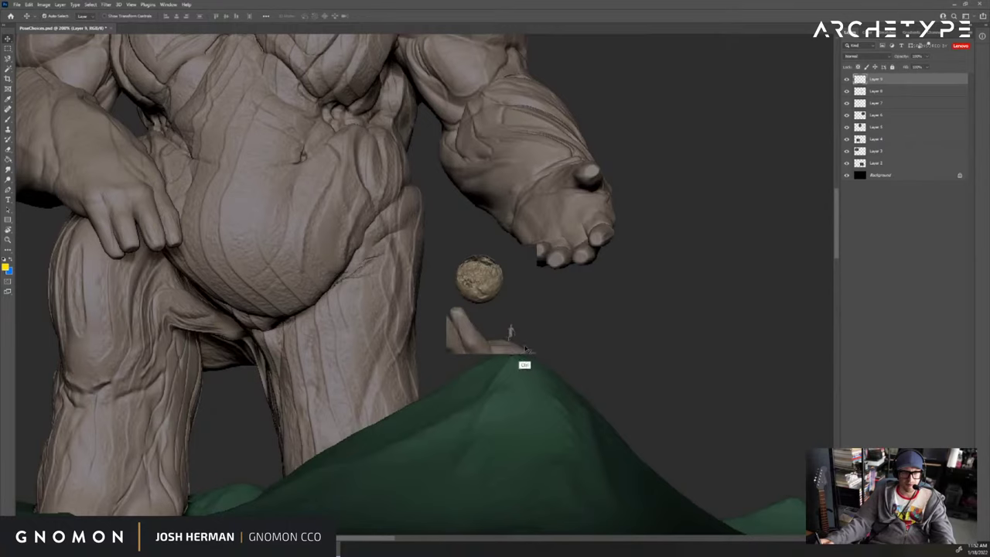
{"action": "key", "text": "ctrl+z"}
{"action": "key", "text": "ctrl+shift+z"}
{"action": "key", "text": "ctrl+shift+z"}
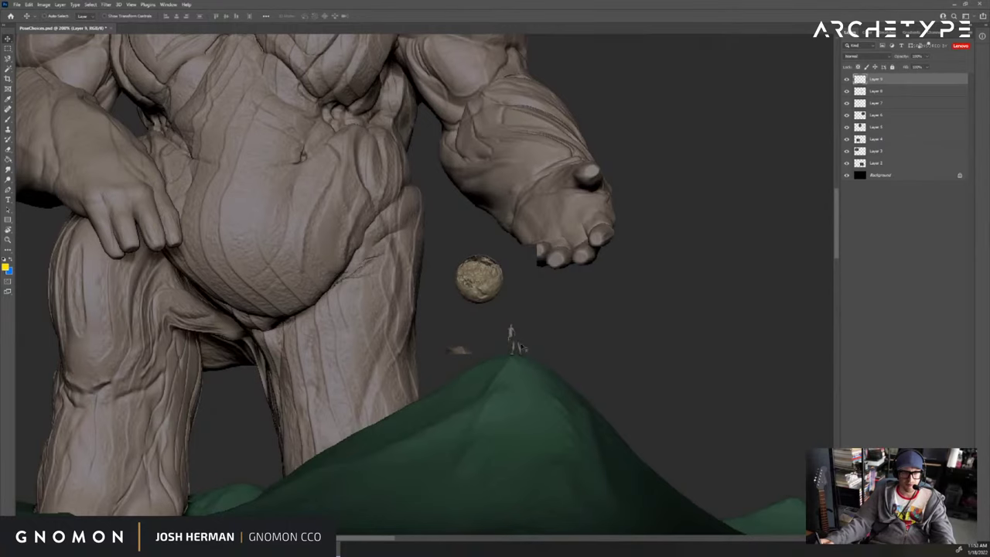
Shift the pasted rock and figure slightly sideways on the hilltop and erase the leftover patches, including over the fingertips.
{"action": "left_click_drag", "start_coordinate": [514, 333], "coordinate": [517, 333]}
{"action": "key", "text": "b"}
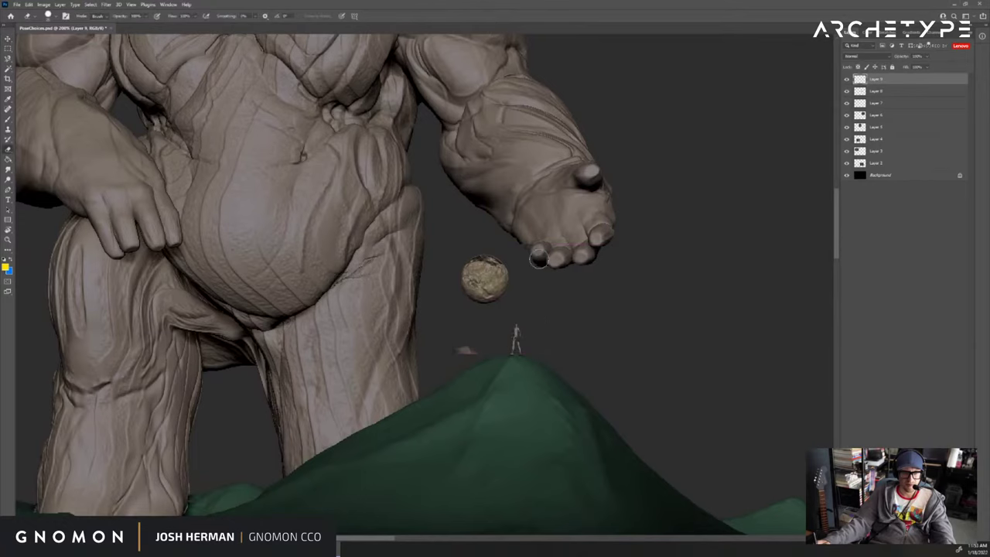
{"action": "key", "text": "z"}
{"action": "left_click", "coordinate": [528, 333], "text": "alt"}
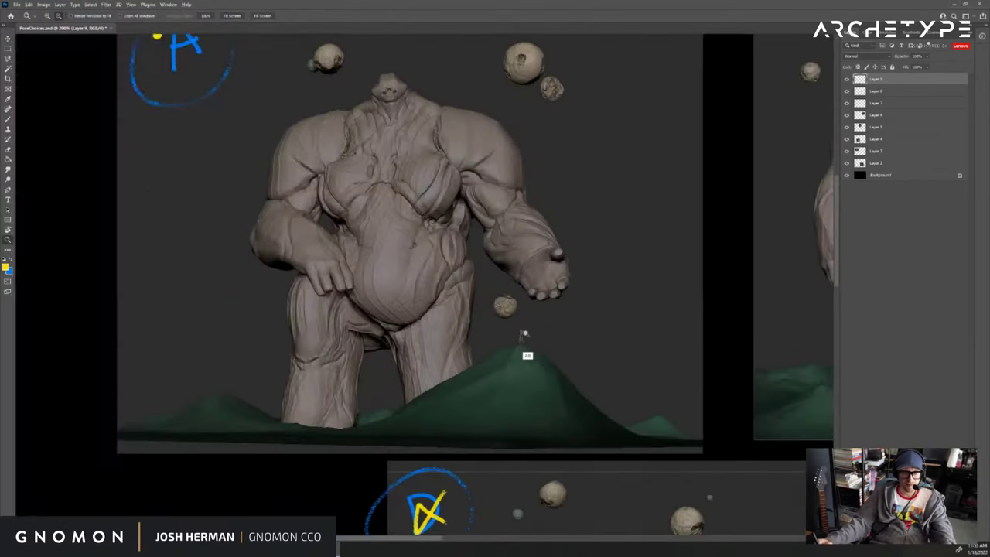
{"action": "left_click", "coordinate": [555, 325], "text": "alt"}
{"action": "left_click_drag", "start_coordinate": [549, 269], "coordinate": [536, 276]}
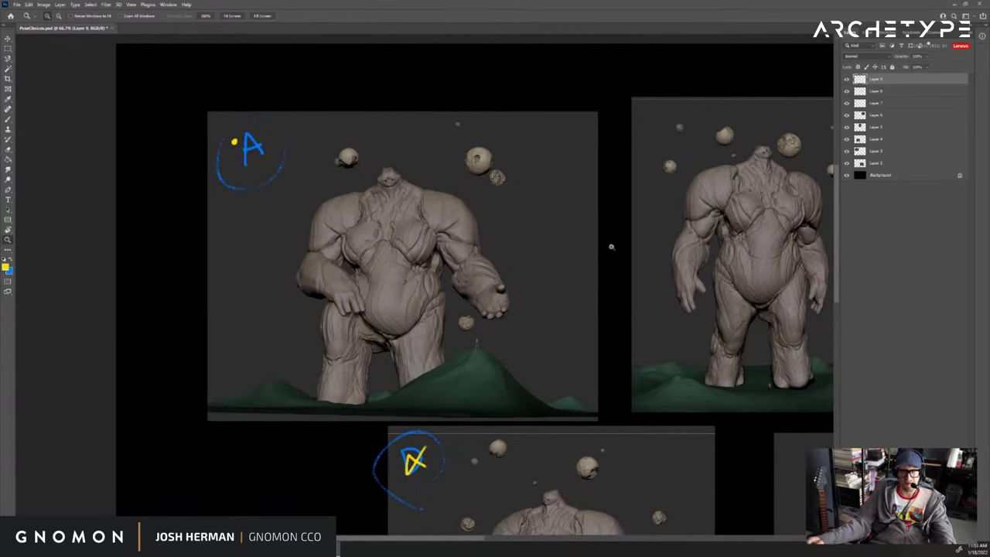
Select the dark backdrop around the pasted rock with the Magic Wand and subtract the small figure from the selection.
{"action": "left_click", "coordinate": [570, 292]}
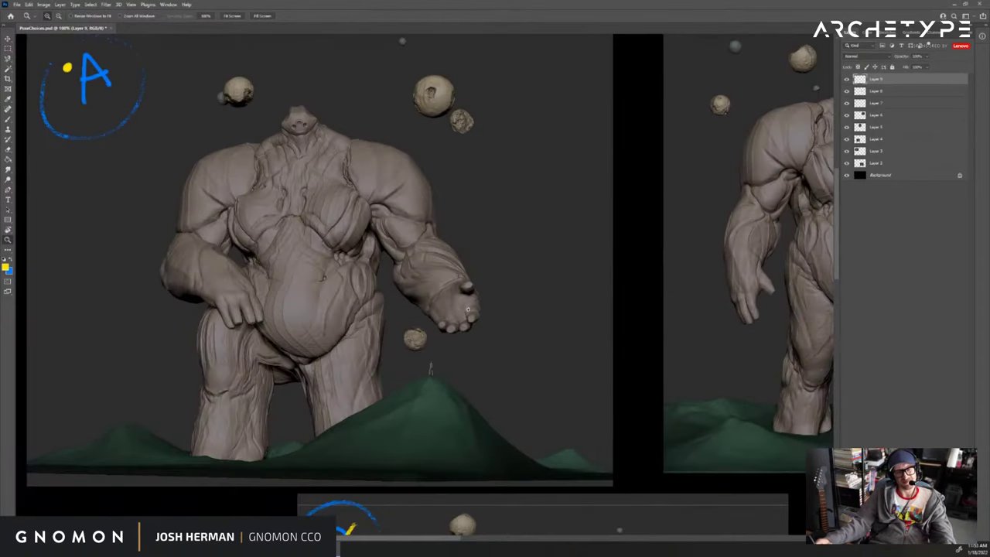
{"action": "key", "text": "m"}
{"action": "left_click_drag", "start_coordinate": [399, 321], "coordinate": [431, 357]}
{"action": "key", "text": "w"}
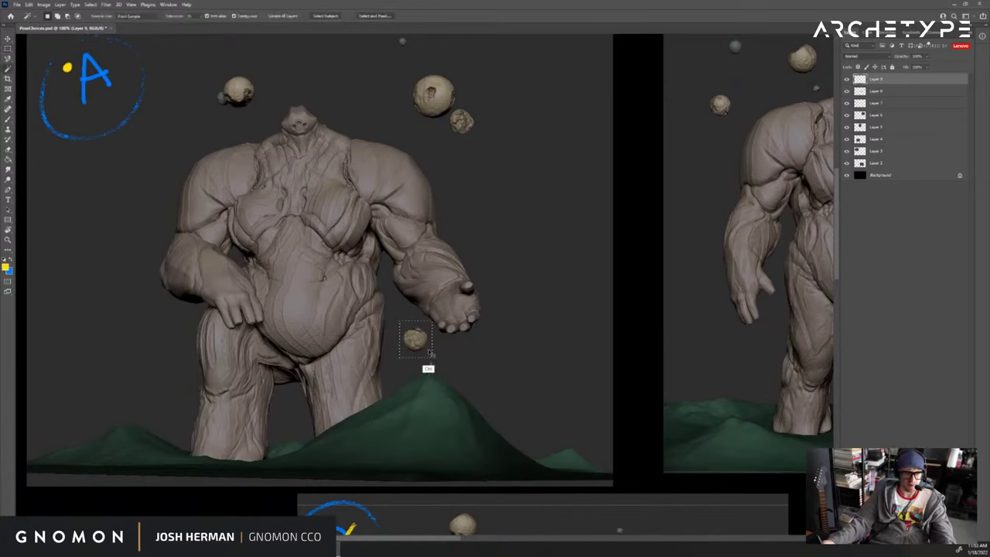
{"action": "left_click", "coordinate": [431, 350]}
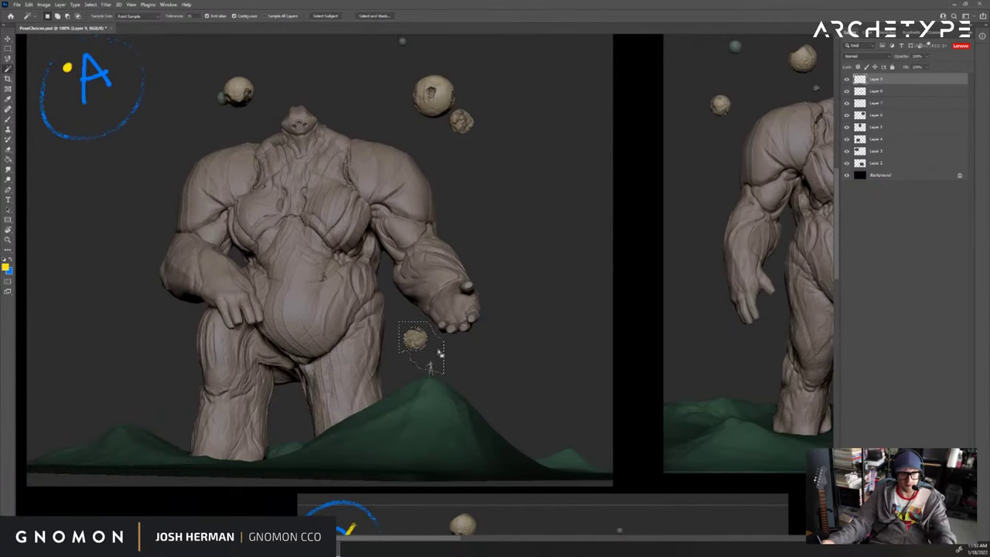
{"action": "key", "text": "z"}
{"action": "left_click", "coordinate": [432, 357]}
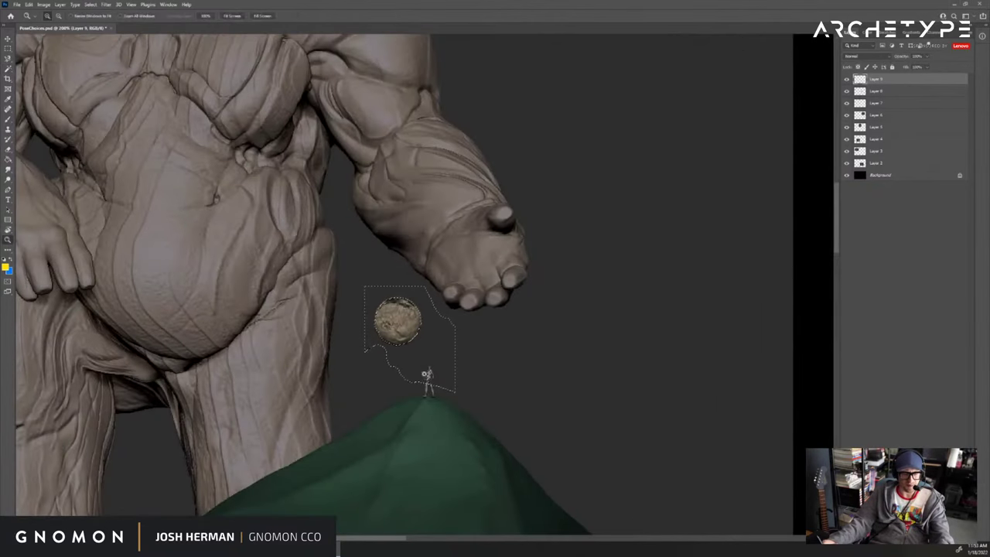
{"action": "key", "text": "m"}
{"action": "left_click_drag", "start_coordinate": [425, 396], "coordinate": [440, 358], "text": "alt"}
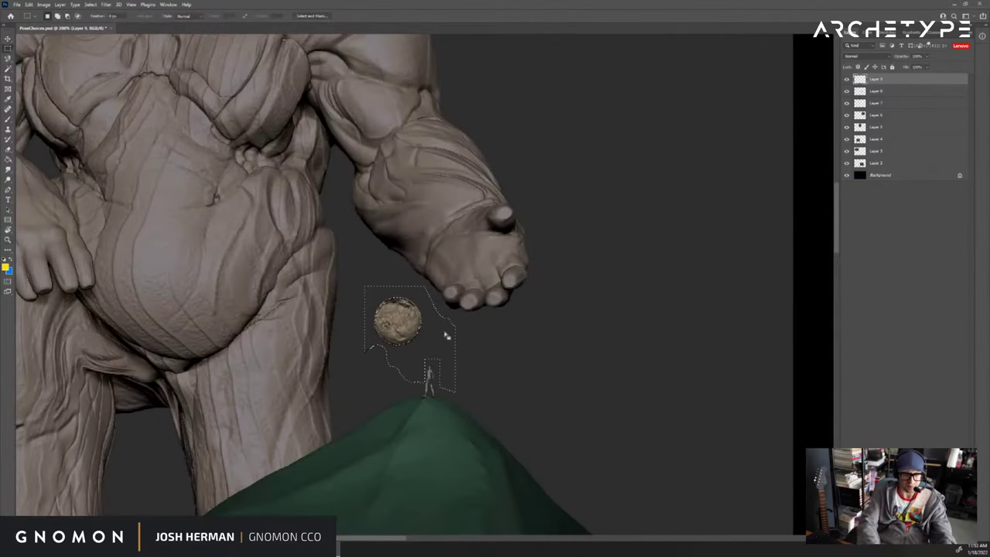
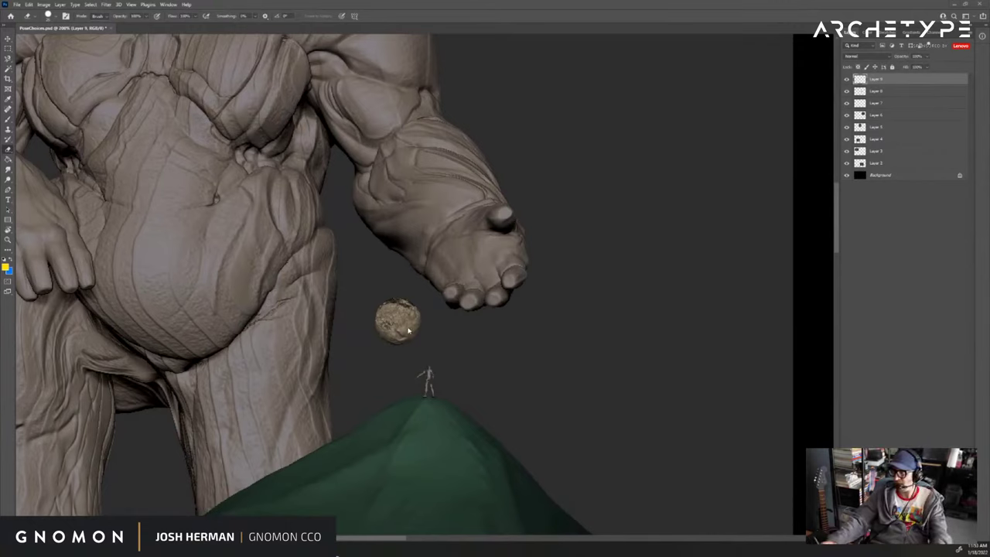
Lasso the pasted rock and move it onto the palm of capture A's outstretched hand.
{"action": "key", "text": "l"}
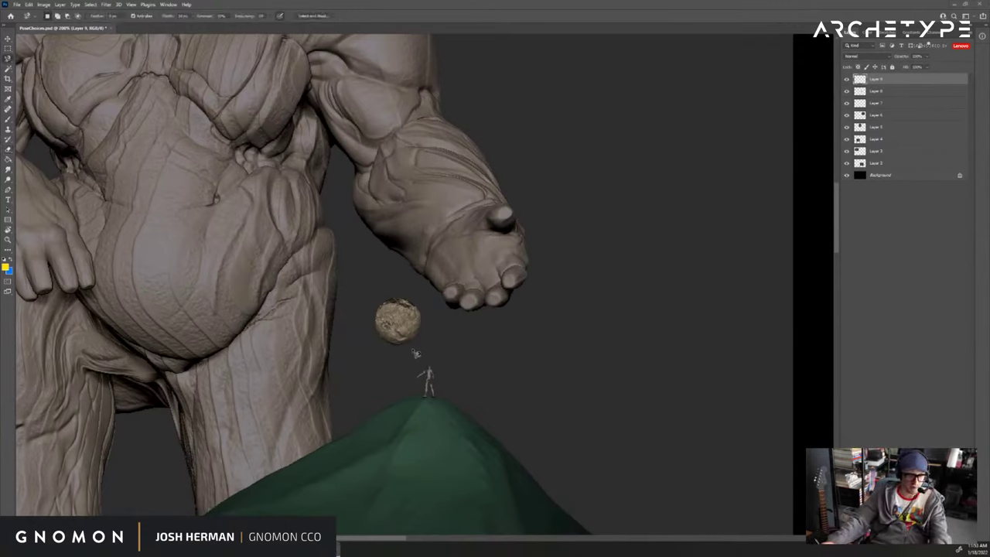
{"action": "key", "text": "shift+l"}
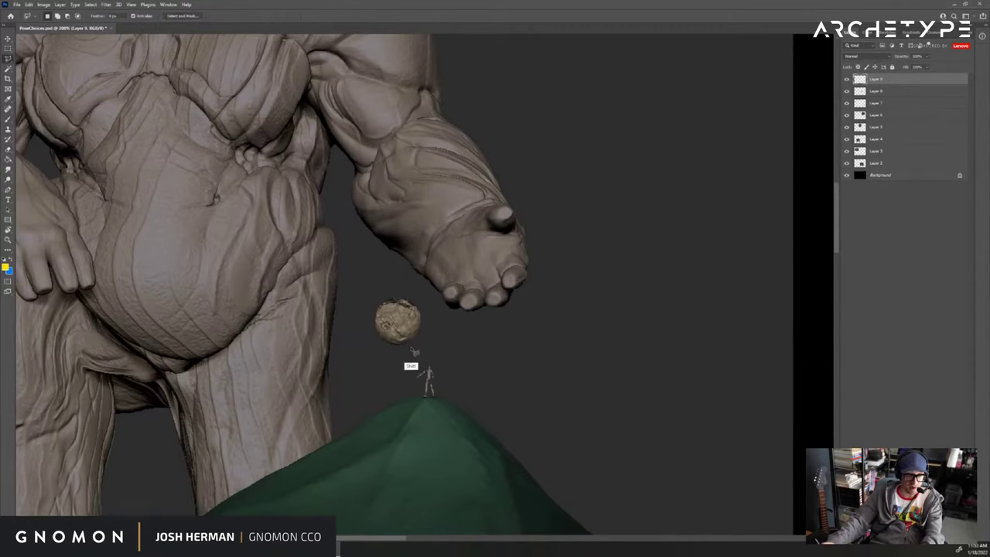
{"action": "key", "text": "shift+l"}
{"action": "key", "text": "shift+l"}
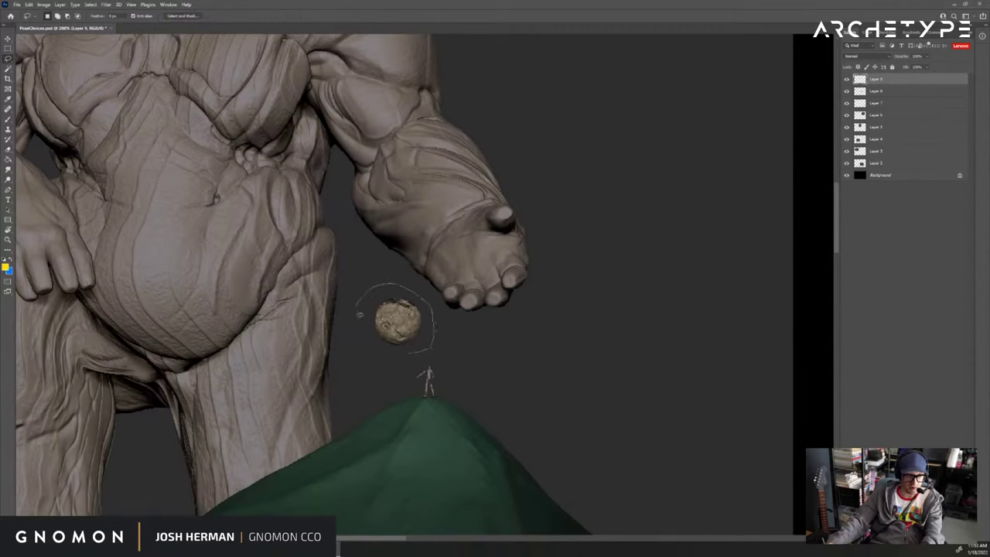
{"action": "left_click_drag", "start_coordinate": [359, 314], "coordinate": [427, 343]}
{"action": "key", "text": "v"}
{"action": "key", "text": "Up"}
{"action": "key", "text": "Down"}
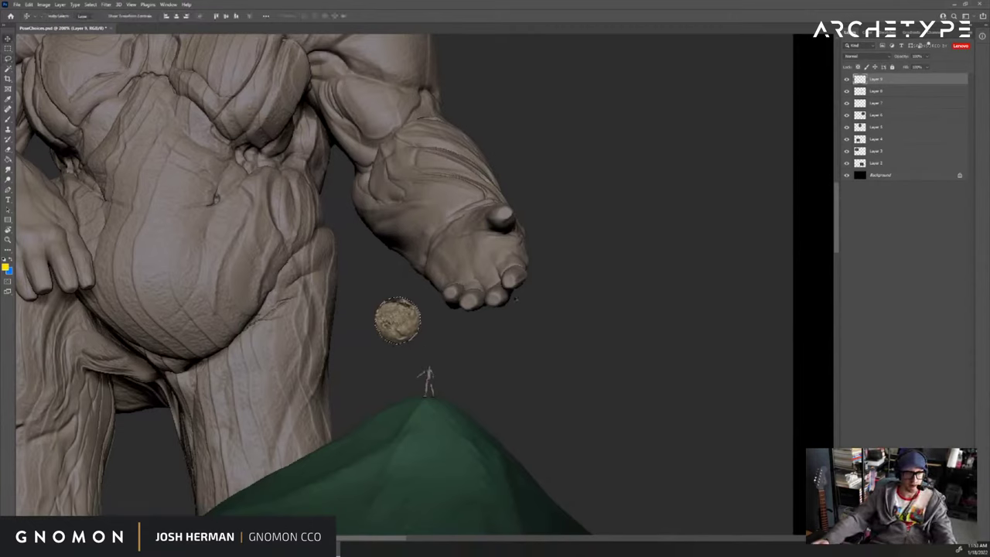
{"action": "left_click_drag", "start_coordinate": [409, 323], "coordinate": [449, 231]}
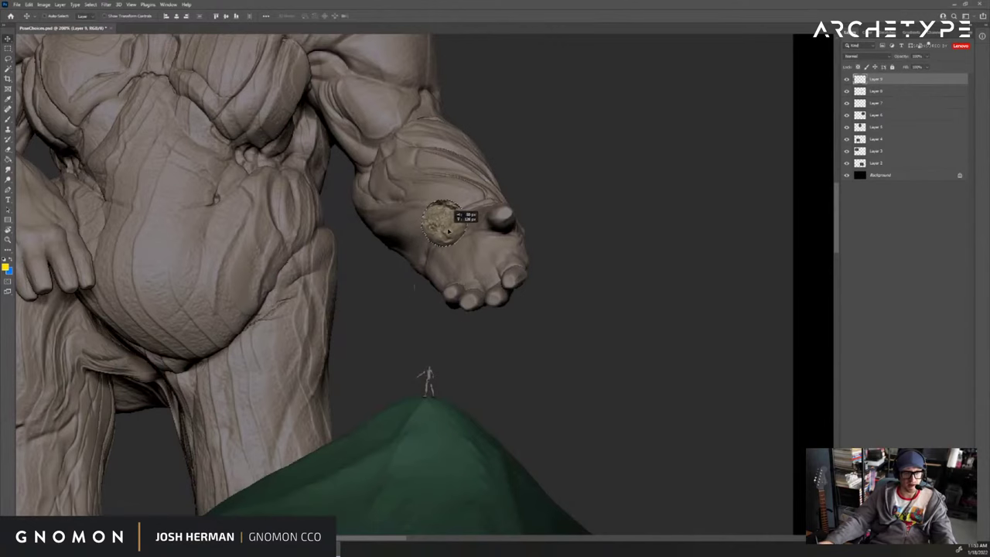
{"action": "key", "text": "z"}
{"action": "left_click", "coordinate": [555, 266], "text": "alt"}
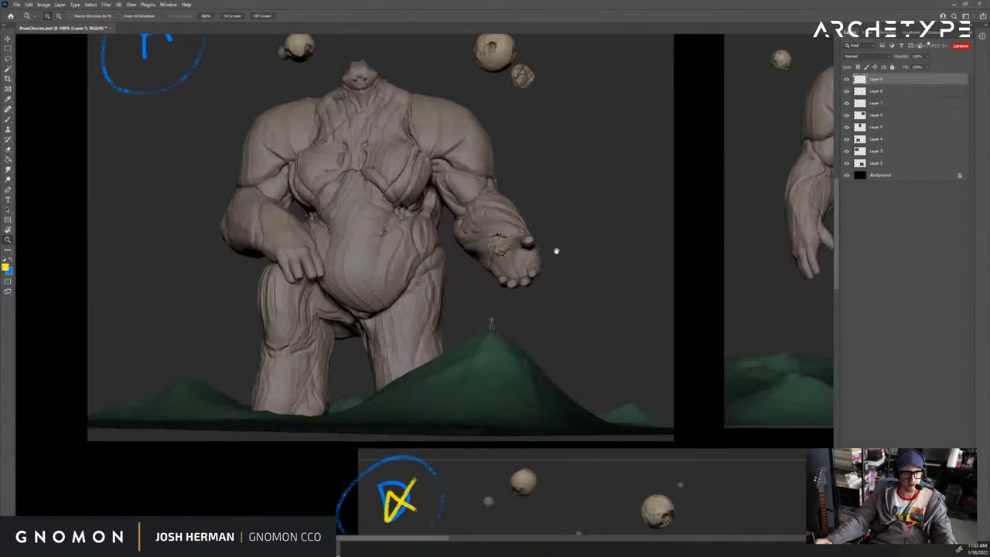
Try yellow on the selected rock on capture A's palm, undo it, and paint the rock with blue patches instead.
{"action": "mouse_move", "coordinate": [556, 250]}
{"action": "left_mouse_down"}
{"action": "mouse_move", "coordinate": [497, 283]}
{"action": "mouse_move", "coordinate": [536, 275]}
{"action": "left_mouse_up"}
{"action": "key", "text": "b"}
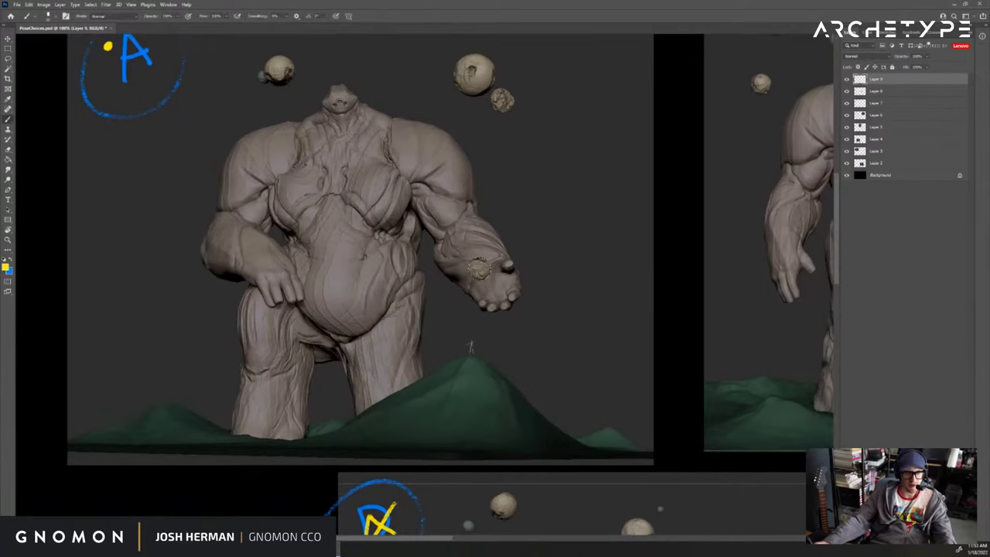
{"action": "left_click", "coordinate": [480, 267]}
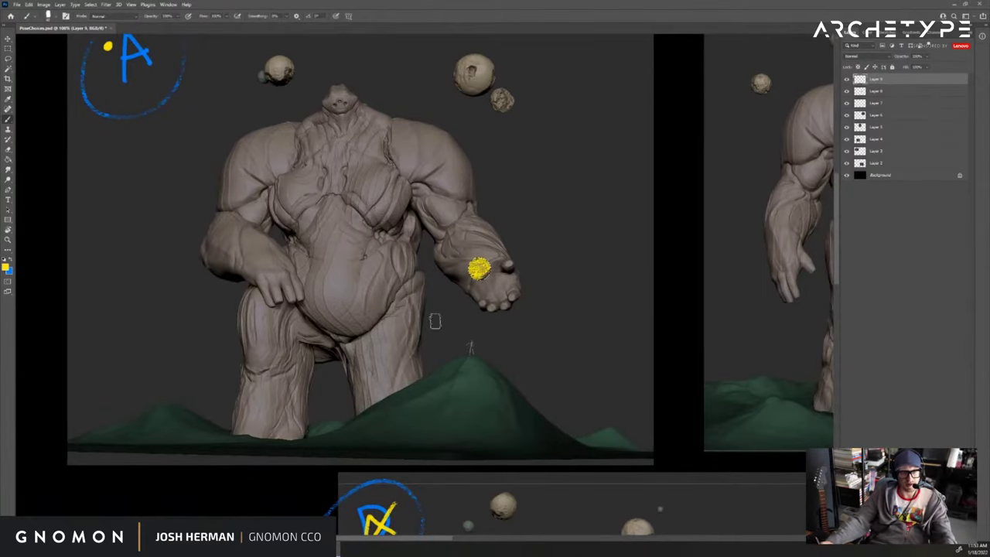
{"action": "left_click_drag", "start_coordinate": [611, 224], "coordinate": [585, 243]}
{"action": "key", "text": "ctrl+z"}
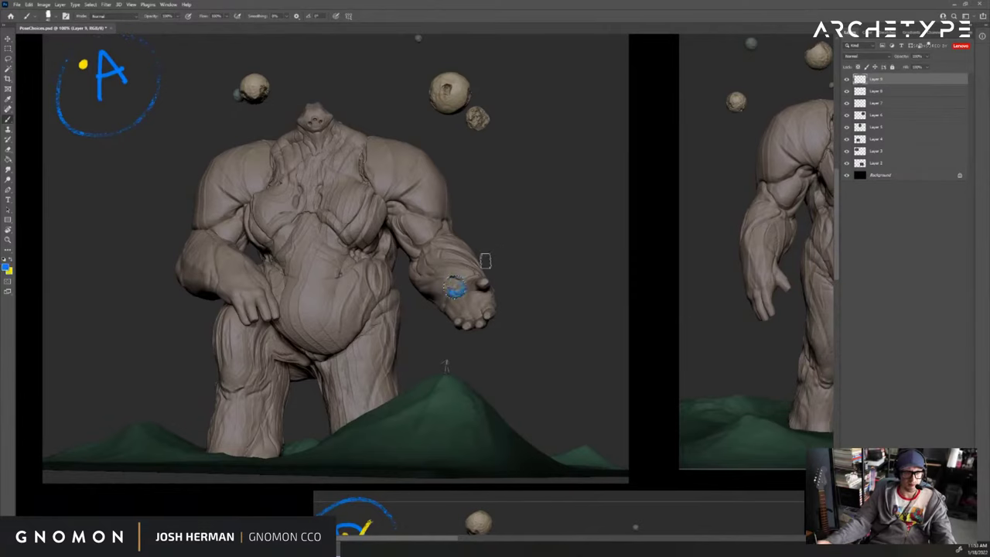
{"action": "key", "text": "ctrl+t"}
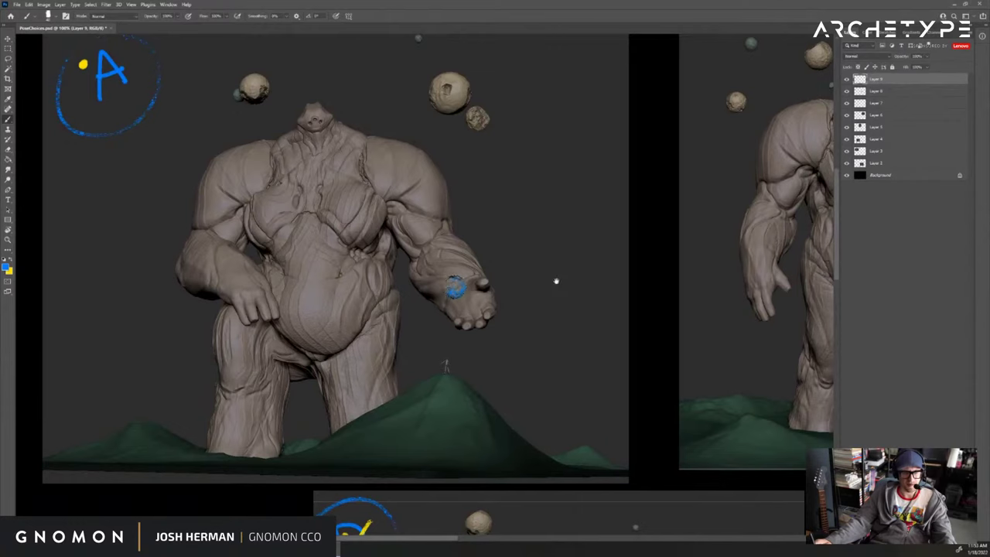
{"action": "left_click_drag", "start_coordinate": [555, 281], "coordinate": [496, 296]}
Move the blue rock off capture A's palm to just beneath the hand, undoing the first placement.
{"action": "key", "text": "v"}
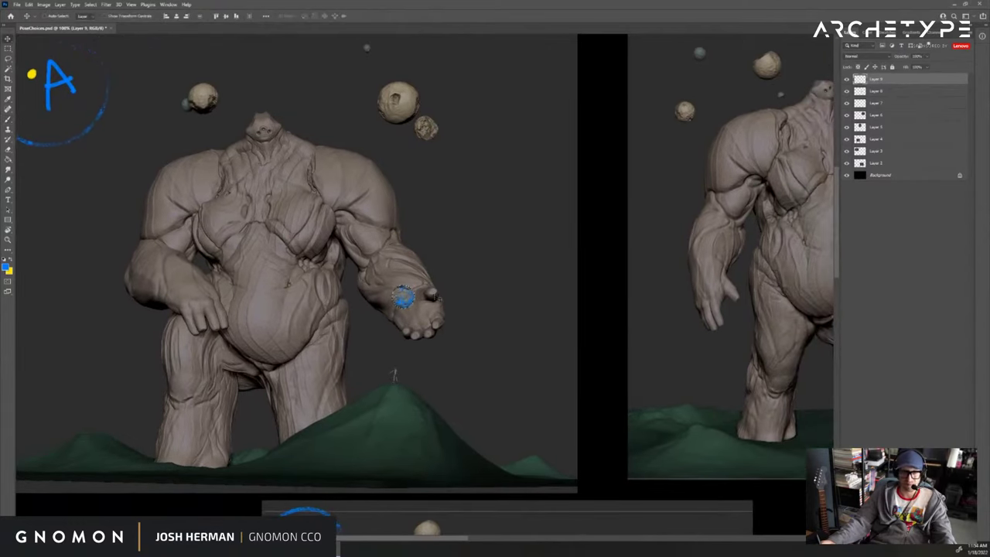
{"action": "mouse_move", "coordinate": [432, 294]}
{"action": "left_mouse_down"}
{"action": "mouse_move", "coordinate": [403, 311]}
{"action": "mouse_move", "coordinate": [409, 327]}
{"action": "mouse_move", "coordinate": [417, 316]}
{"action": "left_mouse_up"}
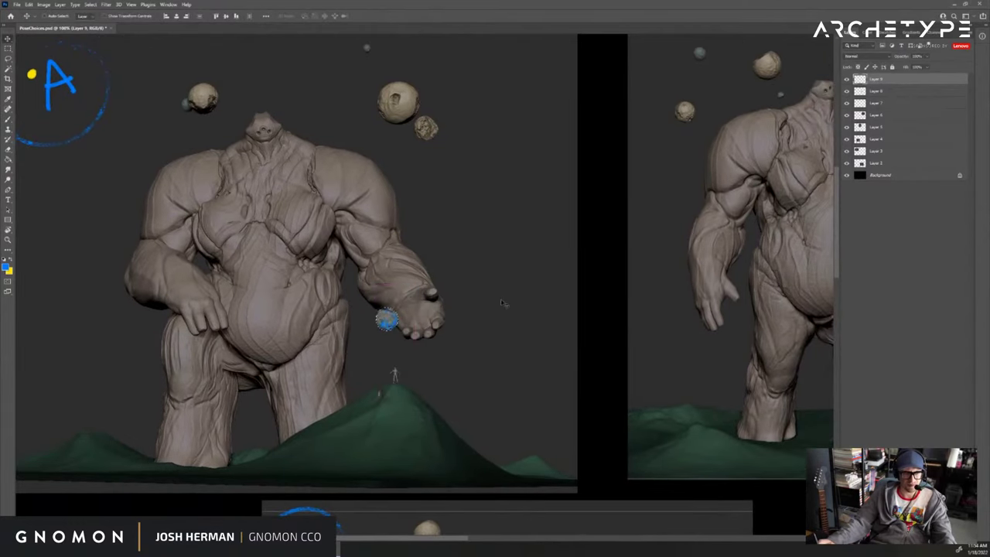
{"action": "key", "text": "ctrl+d"}
{"action": "left_click_drag", "start_coordinate": [468, 333], "coordinate": [483, 328]}
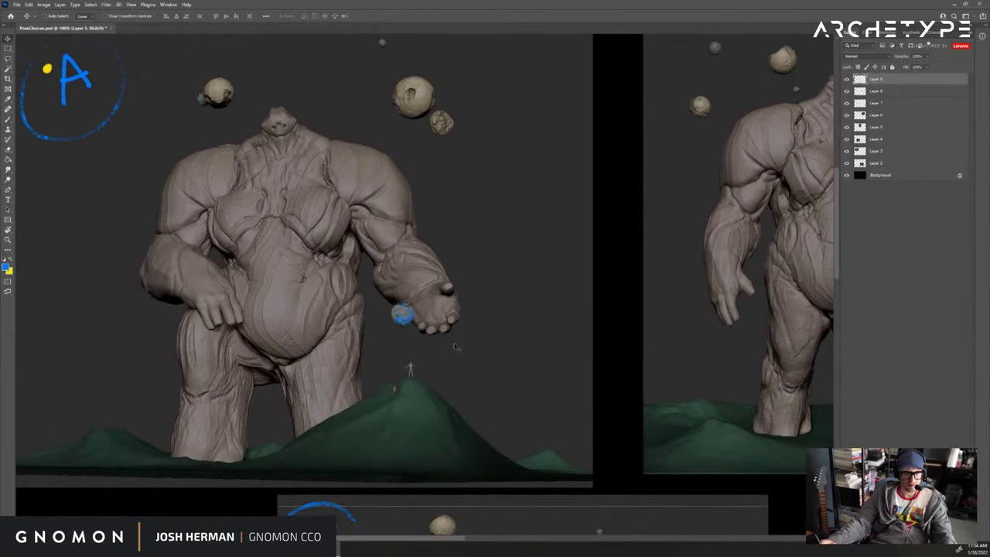
{"action": "key", "text": "ctrl+z"}
{"action": "key", "text": "ctrl+z"}
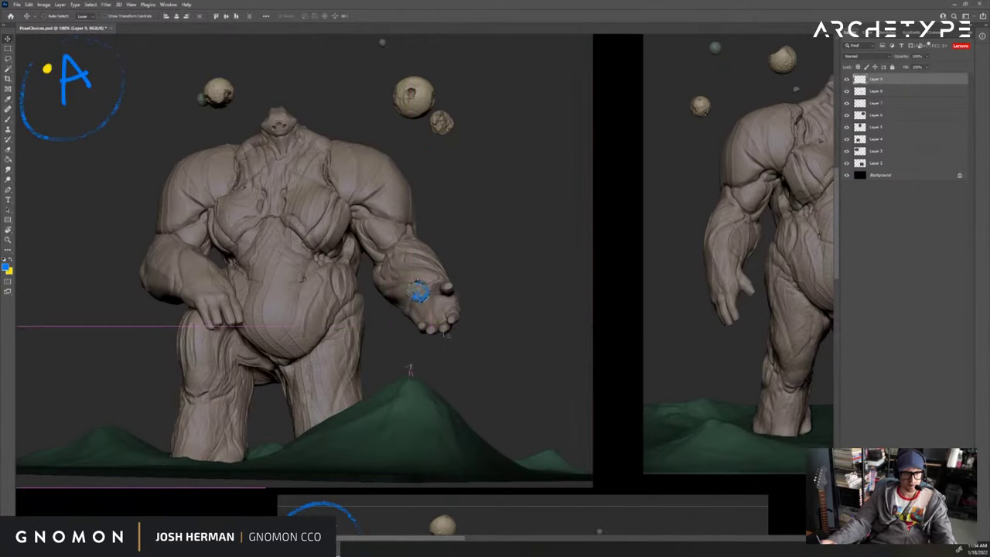
{"action": "left_click_drag", "start_coordinate": [422, 299], "coordinate": [400, 332]}
Sample the dark backdrop beside the small hilltop figure and shrink the brush for touching up around it.
{"action": "key", "text": "z"}
{"action": "left_click", "coordinate": [402, 367]}
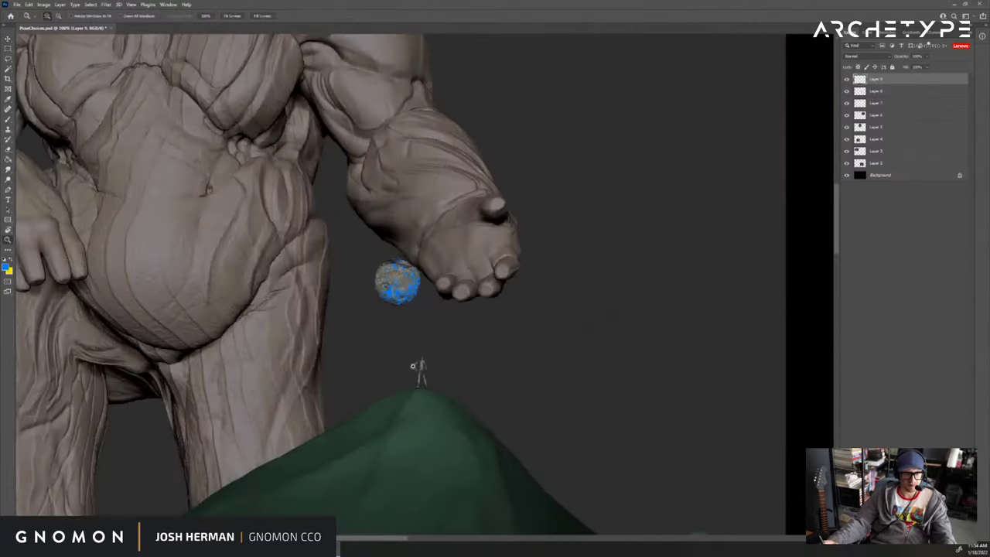
{"action": "key", "text": "b"}
{"action": "key", "text": "e"}
{"action": "key", "text": "b"}
{"action": "left_click", "coordinate": [408, 361], "text": "alt"}
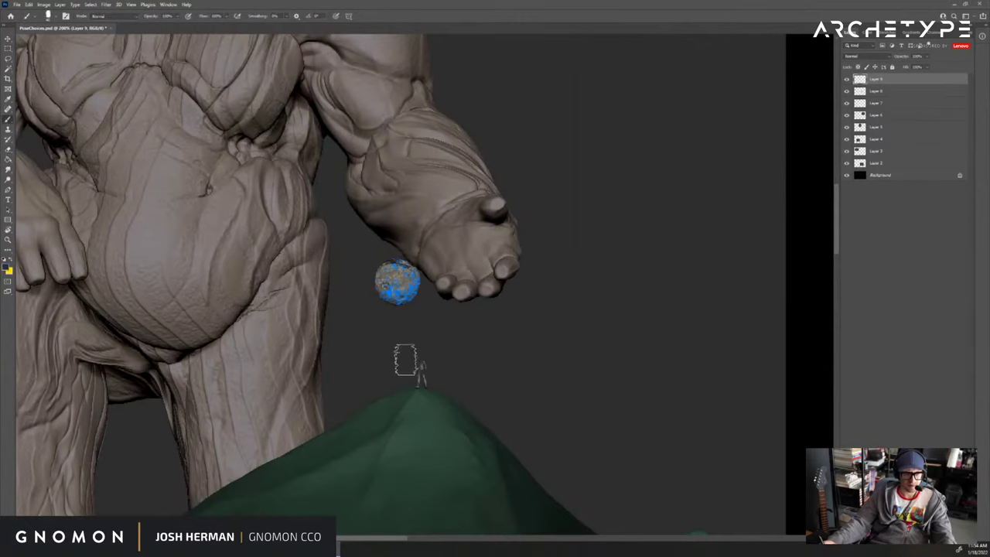
{"action": "key", "text": "bracketleft"}
{"action": "key", "text": "bracketleft"}
{"action": "key", "text": "bracketleft"}
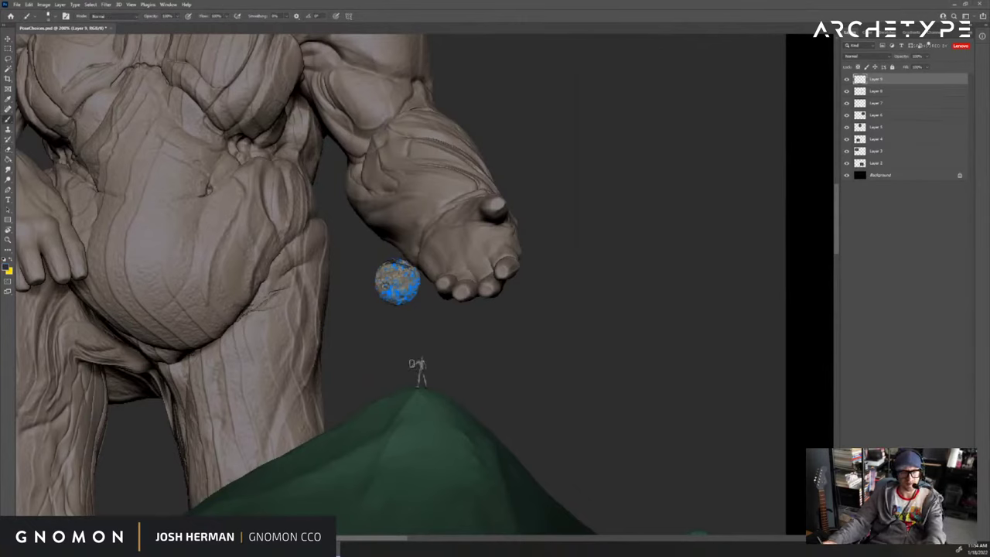
Select the small figure on the palm in capture D with a rectangular marquee and copy it.
{"action": "key", "text": "z"}
{"action": "left_click", "coordinate": [467, 363], "text": "alt"}
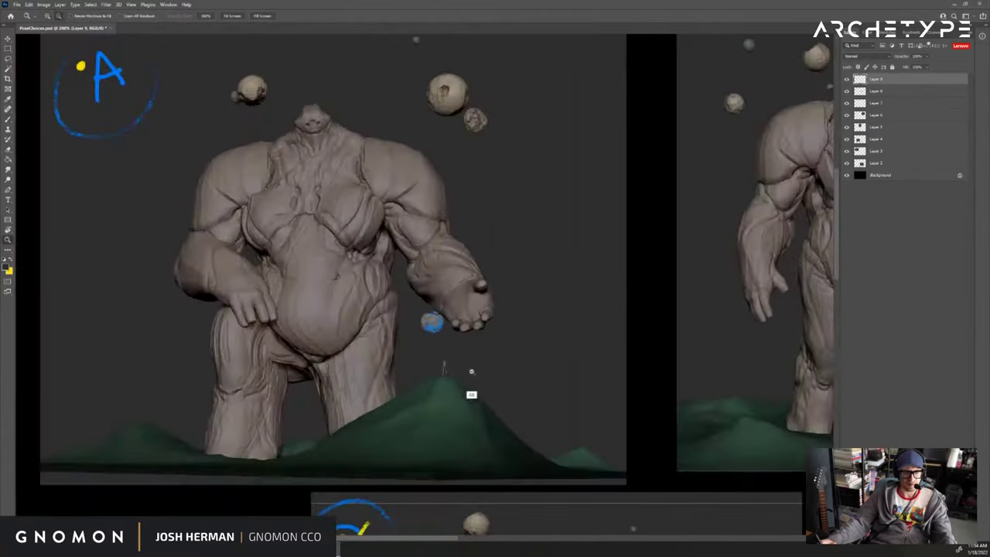
{"action": "left_click", "coordinate": [469, 365], "text": "alt"}
{"action": "left_click_drag", "start_coordinate": [469, 318], "coordinate": [451, 195]}
{"action": "left_click", "coordinate": [444, 428]}
{"action": "left_click", "coordinate": [444, 433]}
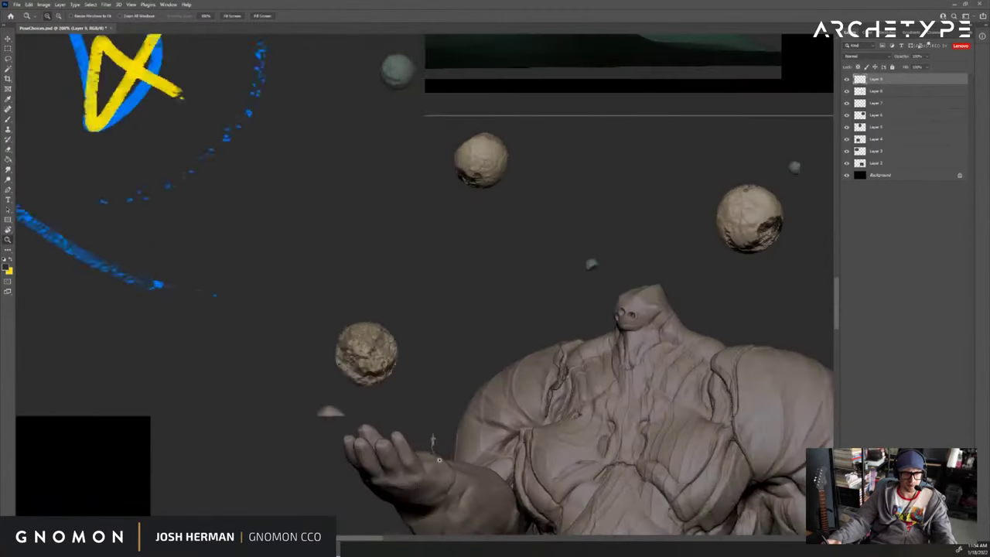
{"action": "left_click", "coordinate": [439, 432]}
{"action": "left_click", "coordinate": [440, 432]}
{"action": "left_click_drag", "start_coordinate": [437, 390], "coordinate": [415, 453]}
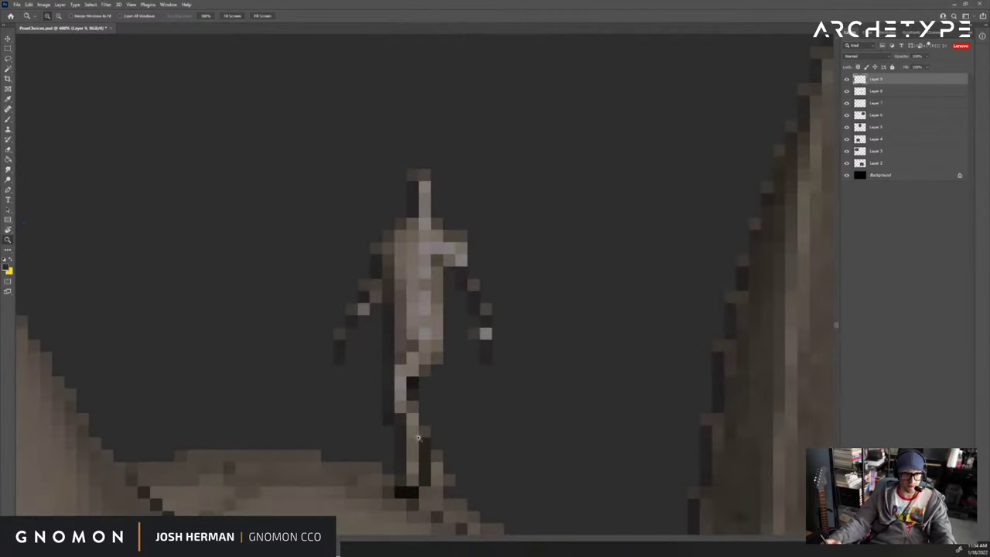
{"action": "key", "text": "v"}
{"action": "key", "text": "m"}
{"action": "left_click_drag", "start_coordinate": [528, 132], "coordinate": [306, 489]}
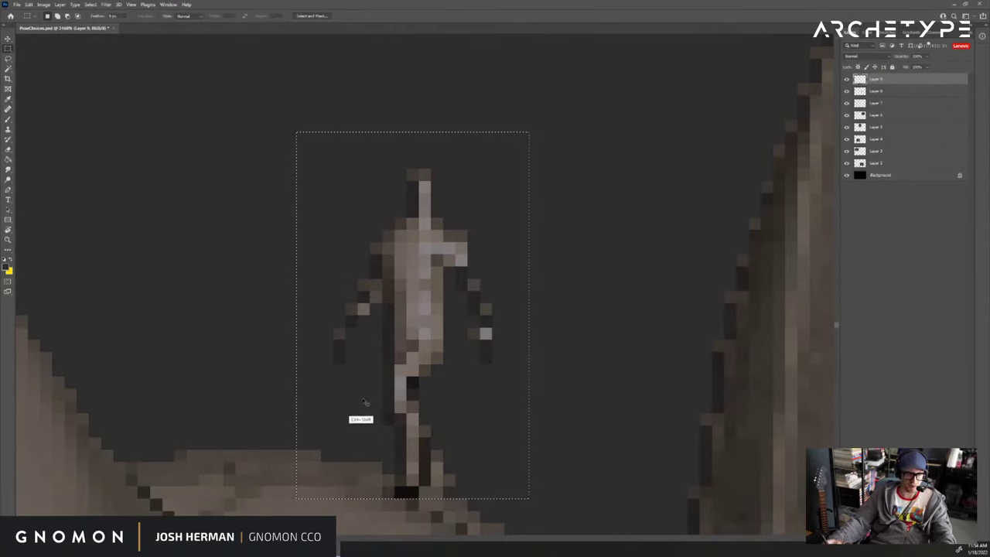
{"action": "key", "text": "z"}
{"action": "left_click", "coordinate": [442, 348], "text": "alt"}
{"action": "left_click", "coordinate": [444, 375], "text": "alt"}
{"action": "left_click", "coordinate": [444, 374], "text": "alt"}
{"action": "key", "text": "ctrl+d"}
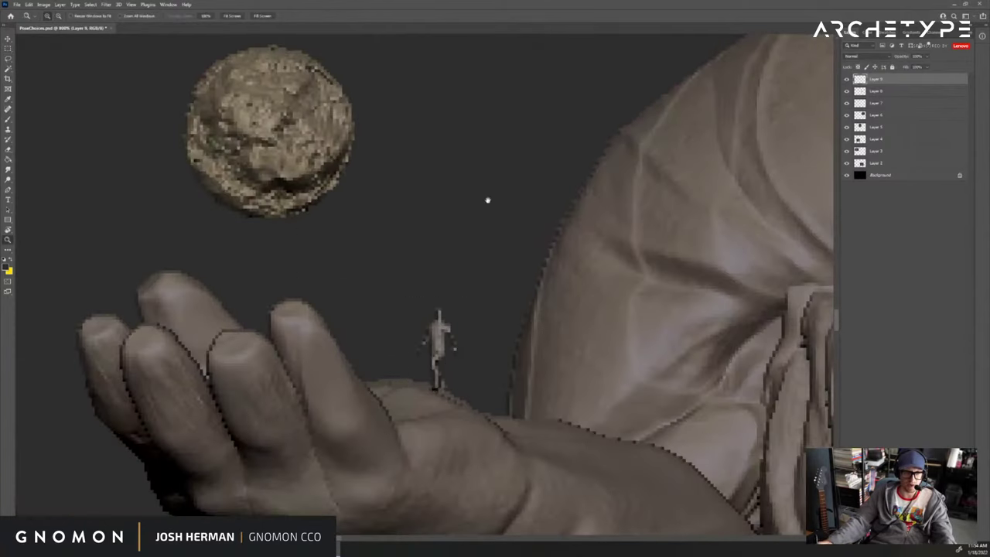
Paste the copied figure into capture A and place it beside the existing figure on the hilltop.
{"action": "left_click_drag", "start_coordinate": [488, 200], "coordinate": [486, 329]}
{"action": "scroll", "coordinate": [476, 321], "scroll_direction": "down", "scroll_amount": 6, "text": "alt"}
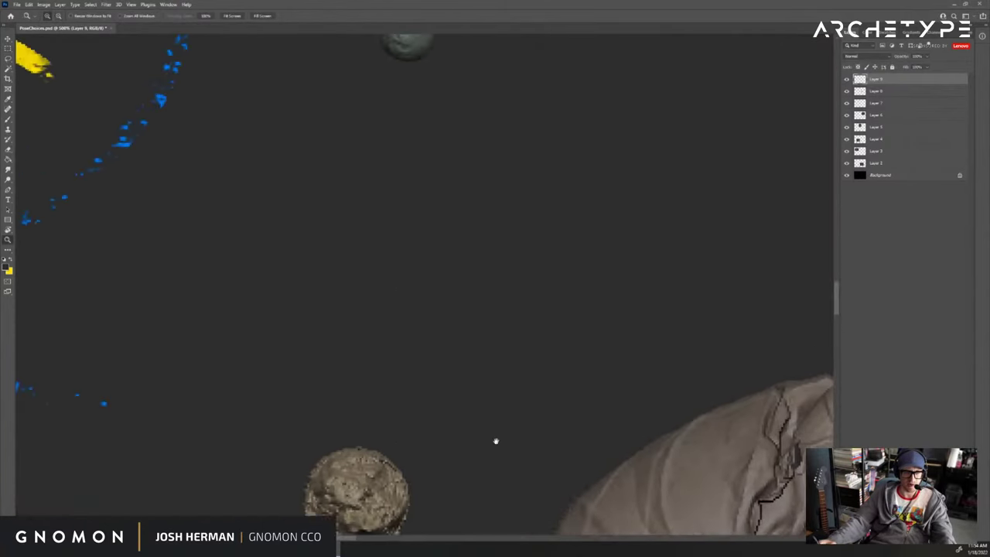
{"action": "left_click", "coordinate": [467, 316], "text": "alt"}
{"action": "left_click", "coordinate": [468, 315], "text": "alt"}
{"action": "left_click", "coordinate": [468, 315], "text": "alt"}
{"action": "key", "text": "v"}
{"action": "key", "text": "ctrl+v"}
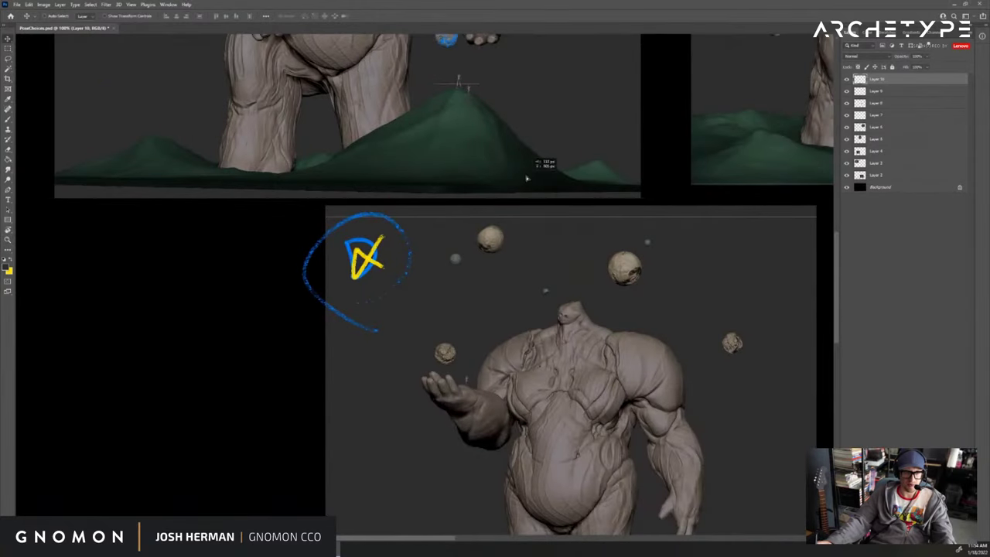
{"action": "key", "text": "z"}
{"action": "left_click", "coordinate": [482, 80]}
{"action": "left_click", "coordinate": [483, 82]}
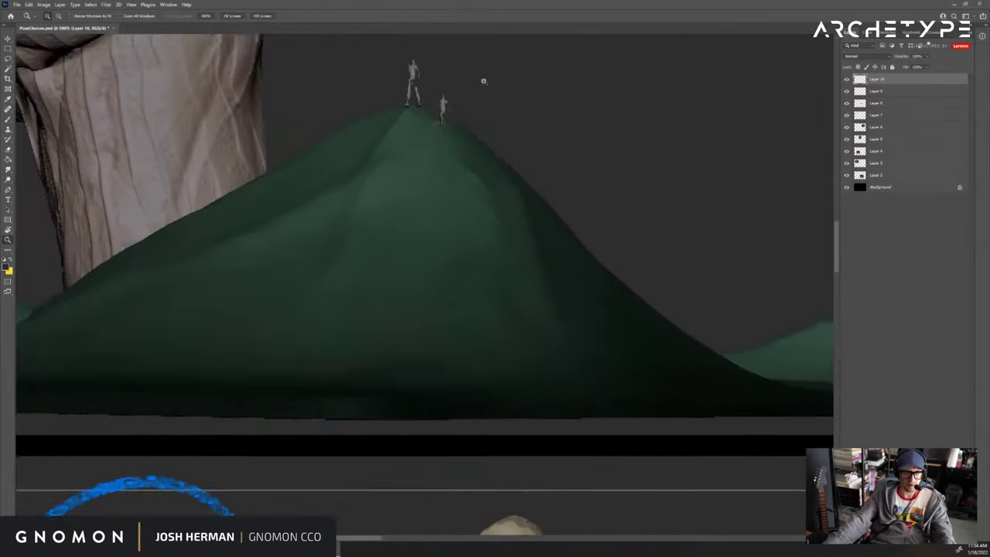
{"action": "mouse_move", "coordinate": [485, 82]}
{"action": "left_mouse_down"}
{"action": "mouse_move", "coordinate": [499, 268]}
{"action": "mouse_move", "coordinate": [467, 249]}
{"action": "left_mouse_up"}
Erase the leftover pixels around the pasted figure's feet with a smaller eraser and shift the figure down onto the slope.
{"action": "key", "text": "v"}
{"action": "key", "text": "e"}
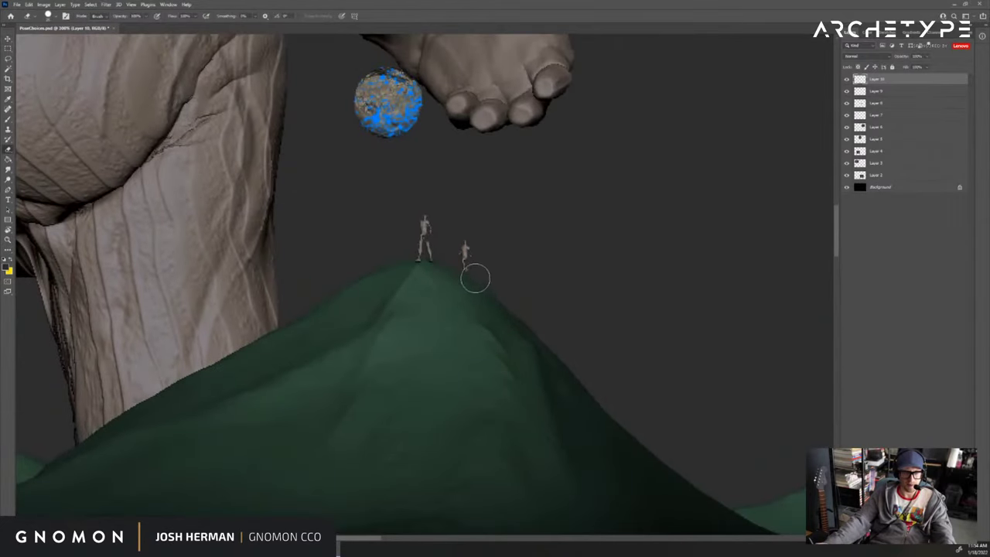
{"action": "key", "text": "bracketleft"}
{"action": "key", "text": "bracketleft"}
{"action": "key", "text": "bracketleft"}
{"action": "key", "text": "bracketleft"}
{"action": "key", "text": "bracketleft"}
{"action": "key", "text": "bracketleft"}
{"action": "mouse_move", "coordinate": [472, 268]}
{"action": "left_mouse_down"}
{"action": "mouse_move", "coordinate": [474, 251]}
{"action": "mouse_move", "coordinate": [501, 252]}
{"action": "mouse_move", "coordinate": [491, 235]}
{"action": "mouse_move", "coordinate": [471, 261]}
{"action": "left_mouse_up"}
{"action": "key", "text": "l"}
{"action": "key", "text": "v"}
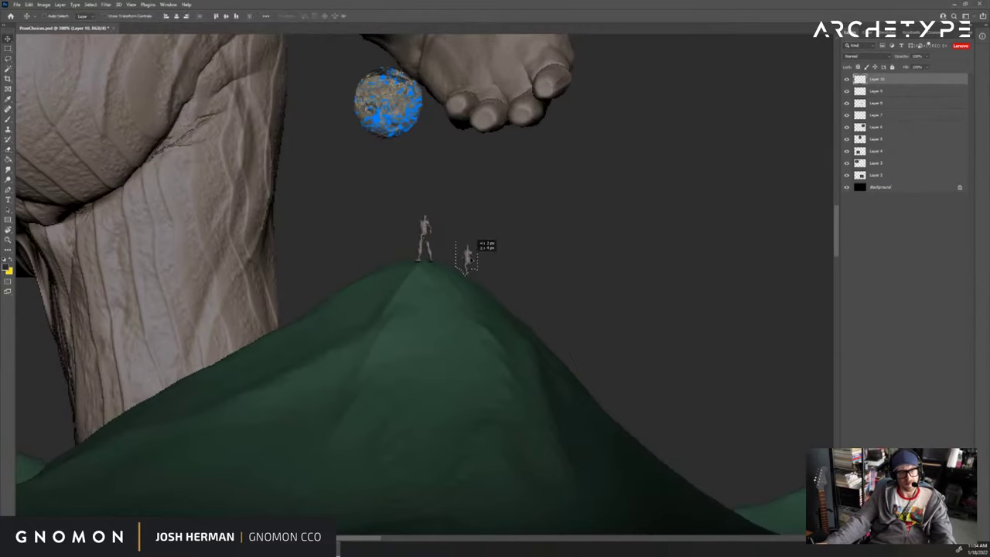
{"action": "key", "text": "ctrl+d"}
{"action": "key", "text": "z"}
{"action": "left_click", "coordinate": [500, 256], "text": "alt"}
{"action": "left_click", "coordinate": [501, 252], "text": "alt"}
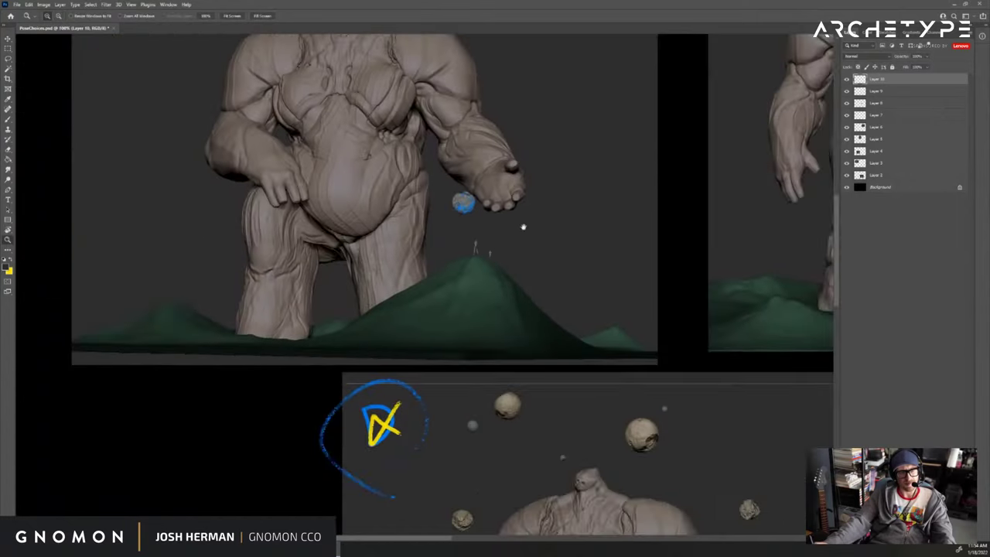
{"action": "left_click_drag", "start_coordinate": [524, 226], "coordinate": [516, 335]}
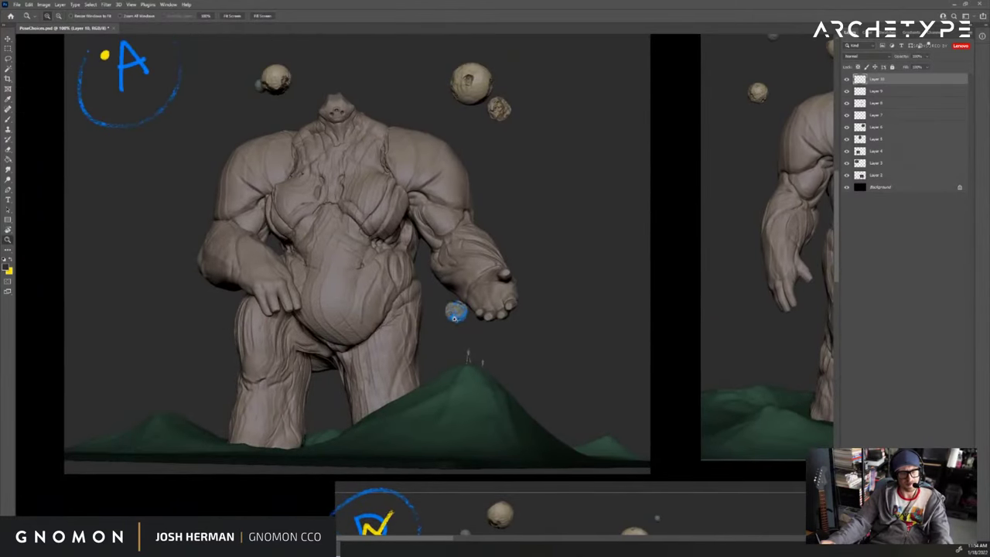
Try to nudge the blue rock with a rectangular marquee around it while the pasted figure's layer is active.
{"action": "key", "text": "m"}
{"action": "left_click_drag", "start_coordinate": [446, 333], "coordinate": [487, 267]}
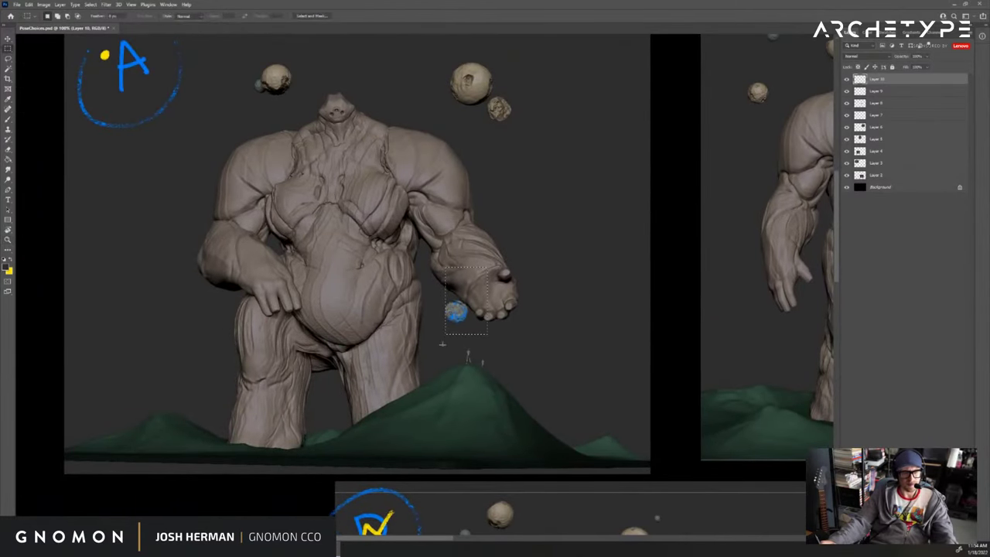
{"action": "key", "text": "v"}
{"action": "key", "text": "Up"}
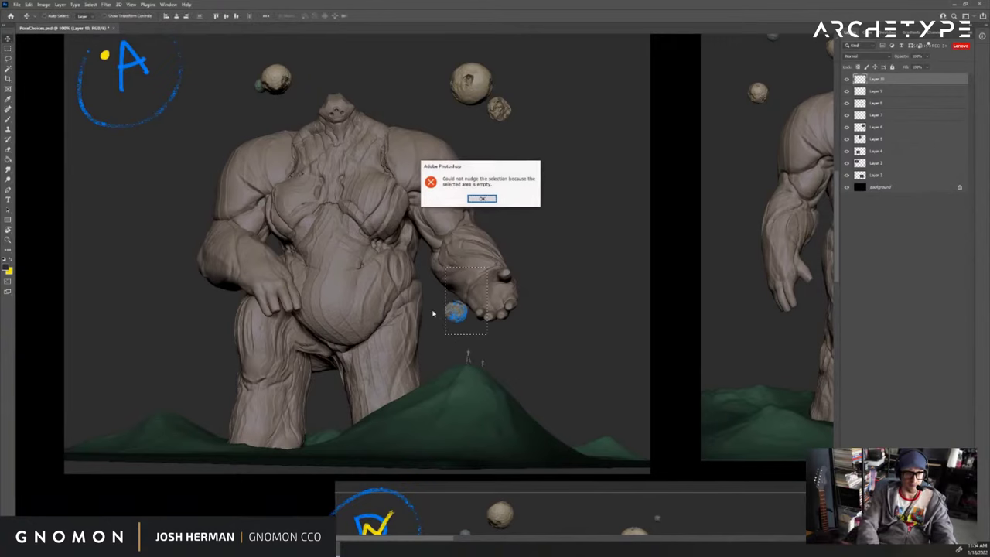
{"action": "left_click", "coordinate": [482, 199]}
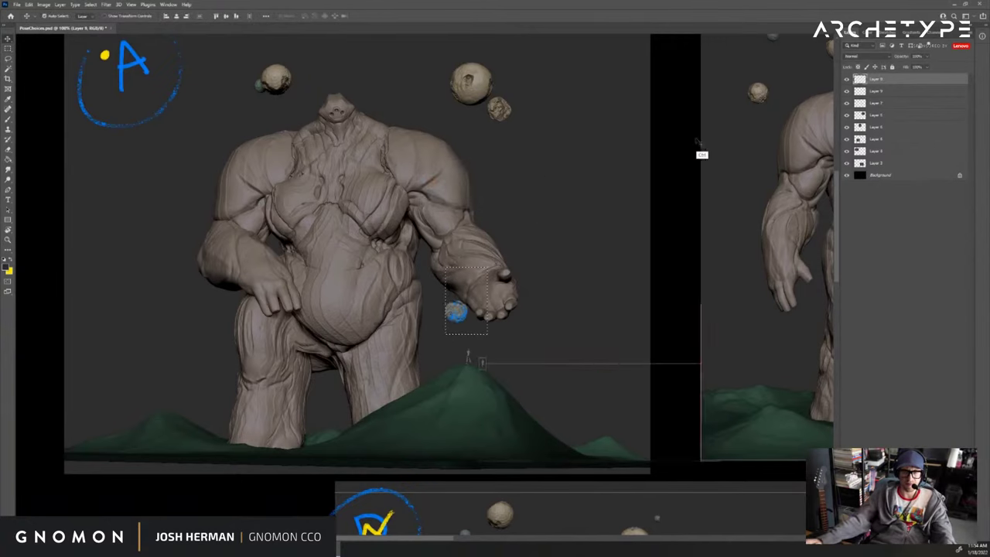
Merge the pasted figure and rock layers down into Layer 7, checking the layer's visibility, and clear the selection.
{"action": "key", "text": "ctrl+e"}
{"action": "key", "text": "ctrl+e"}
{"action": "left_click", "coordinate": [847, 79]}
{"action": "left_click", "coordinate": [847, 80]}
{"action": "left_click", "coordinate": [462, 308]}
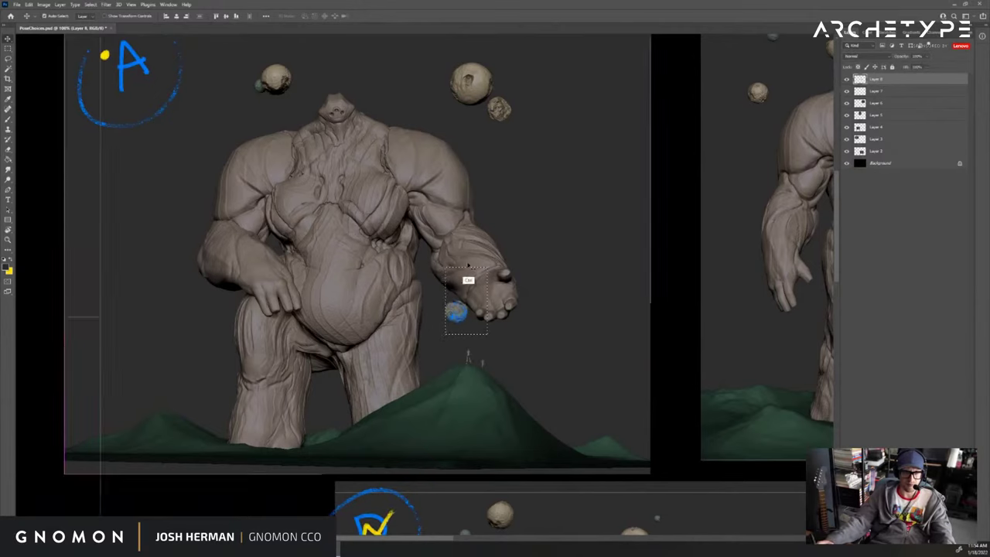
{"action": "key", "text": "ctrl+e"}
{"action": "key", "text": "ctrl+d"}
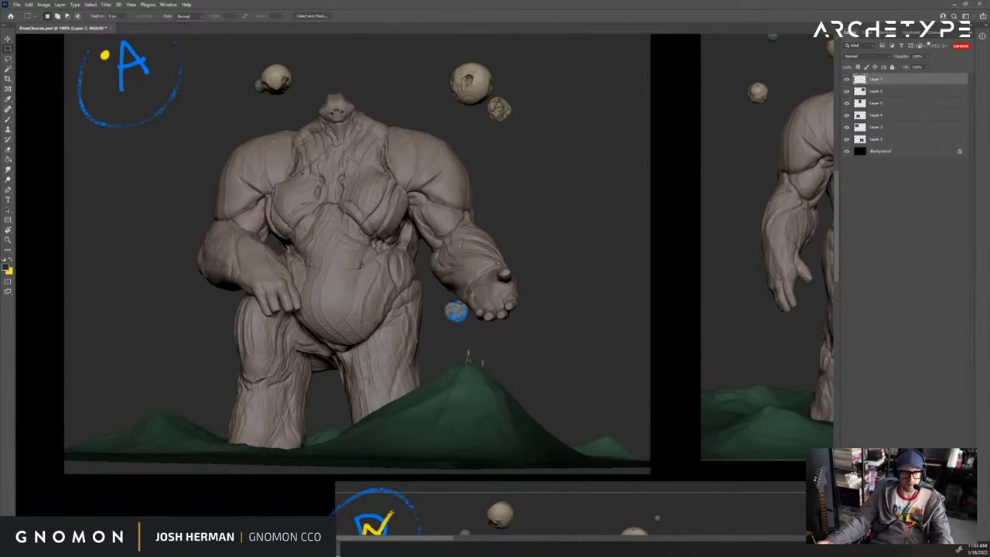
Select the blue rock, lower it toward the hilltop figures, and shrink it slightly with Free Transform.
{"action": "left_click_drag", "start_coordinate": [487, 330], "coordinate": [488, 332]}
{"action": "key", "text": "v"}
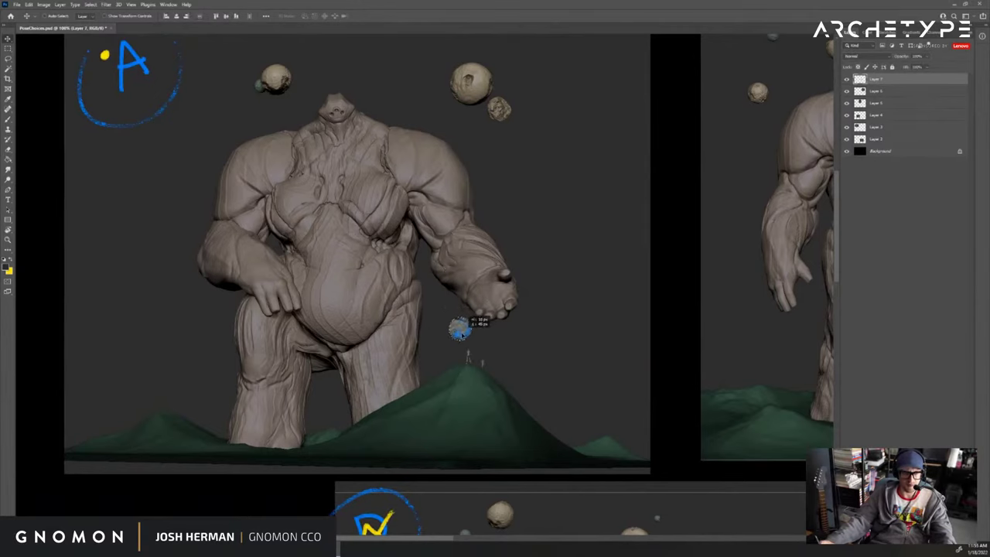
{"action": "key", "text": "ctrl+t"}
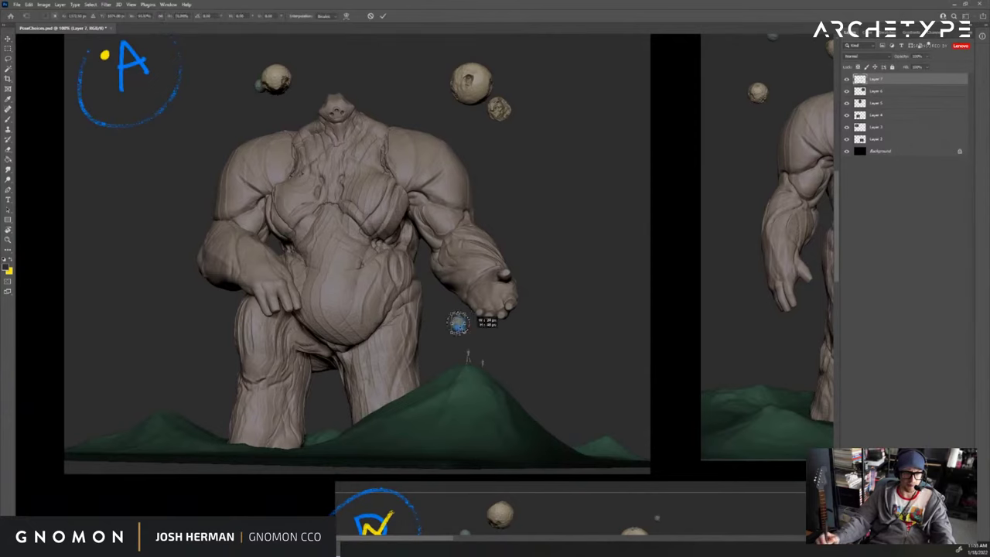
{"action": "key", "text": "Return"}
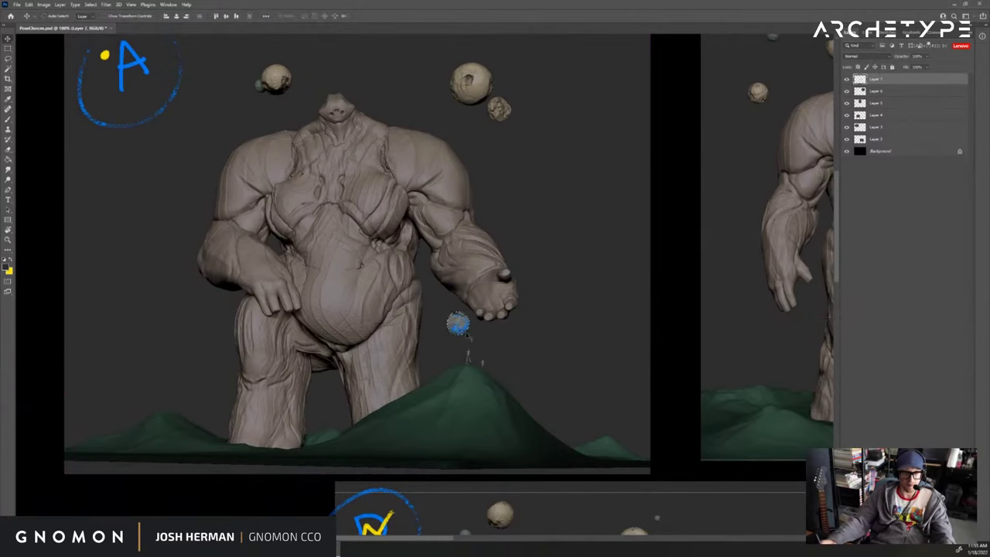
Scale the blue rock down further and move it slightly down and sideways above the hilltop figures.
{"action": "key", "text": "ctrl+t"}
{"action": "left_click_drag", "start_coordinate": [472, 336], "coordinate": [470, 335], "text": "alt"}
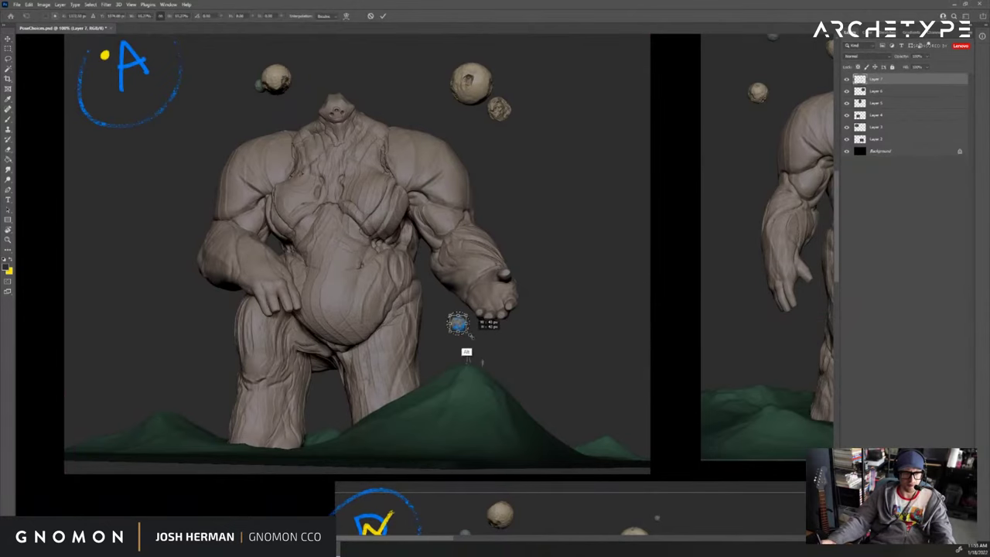
{"action": "key", "text": "Return"}
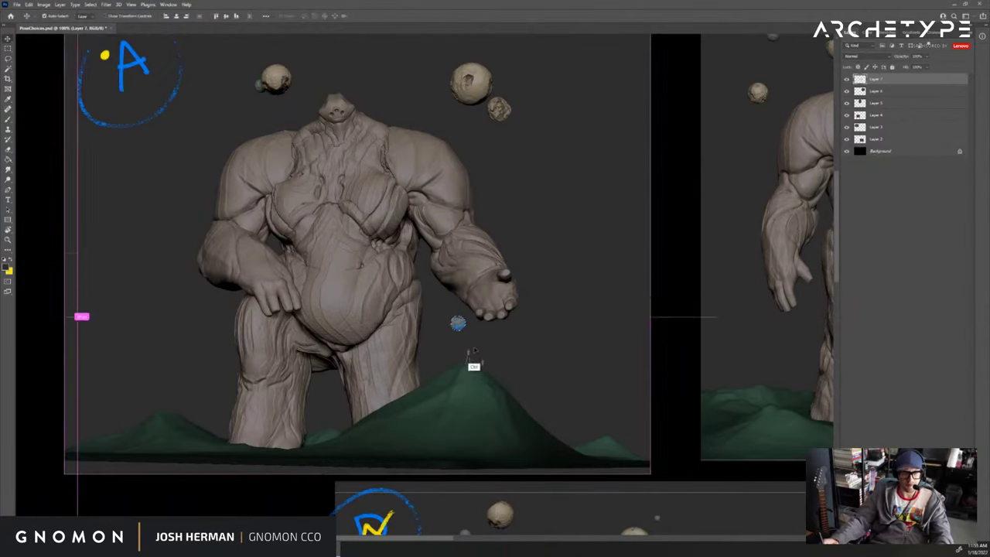
{"action": "left_click_drag", "start_coordinate": [475, 340], "coordinate": [468, 347]}
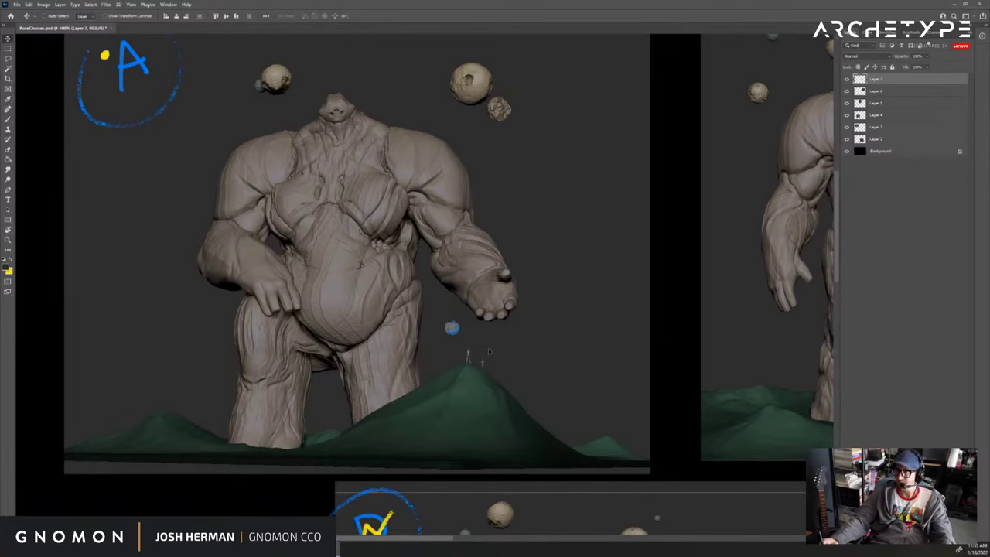
{"action": "key", "text": "z"}
{"action": "key", "text": "v"}
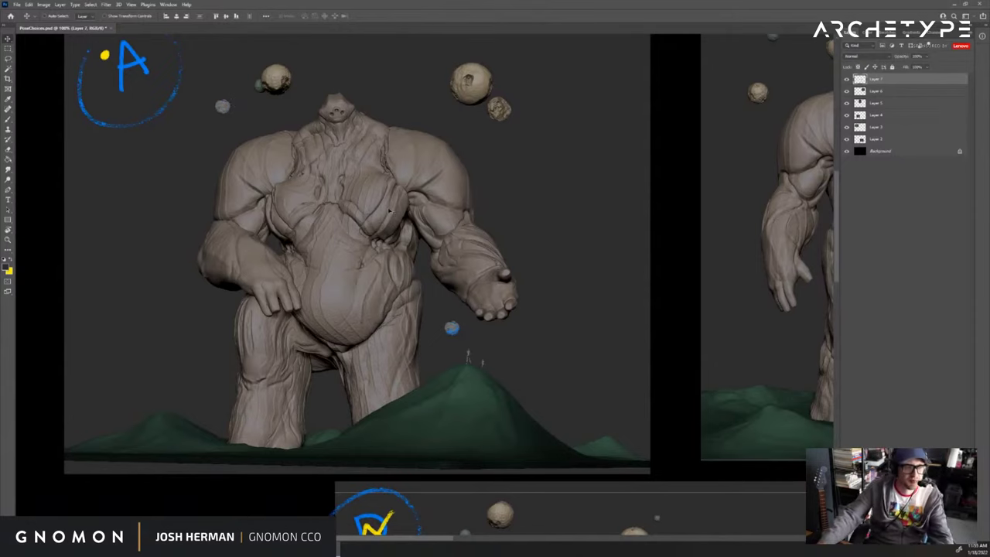
Select the blue rock above pose A's hilltop figures with a rectangular marquee, desaturate it, and clear the selection.
{"action": "mouse_move", "coordinate": [230, 112]}
{"action": "left_mouse_down"}
{"action": "mouse_move", "coordinate": [217, 116]}
{"action": "mouse_move", "coordinate": [229, 111]}
{"action": "left_mouse_up"}
{"action": "key", "text": "z"}
{"action": "key", "text": "b"}
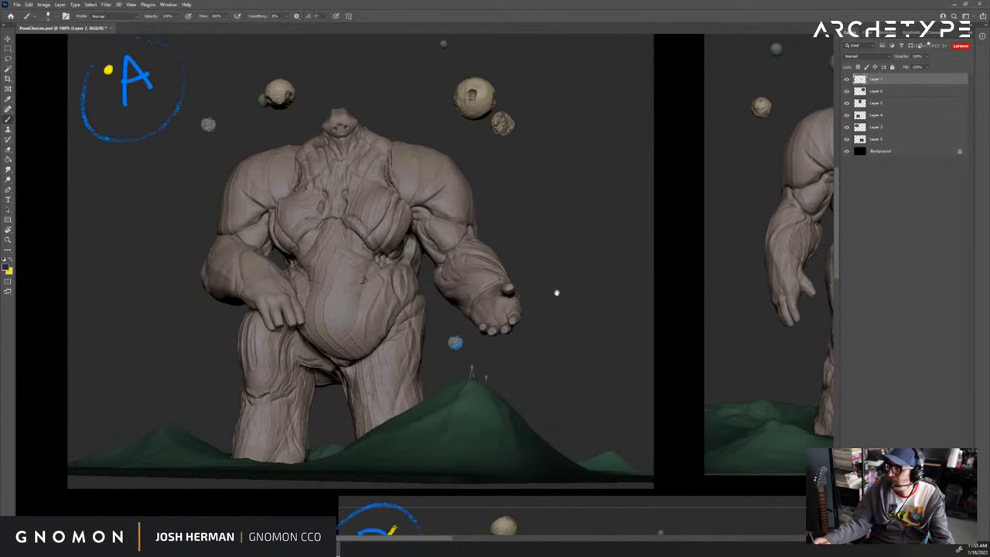
{"action": "left_click_drag", "start_coordinate": [546, 289], "coordinate": [542, 304]}
{"action": "key", "text": "z"}
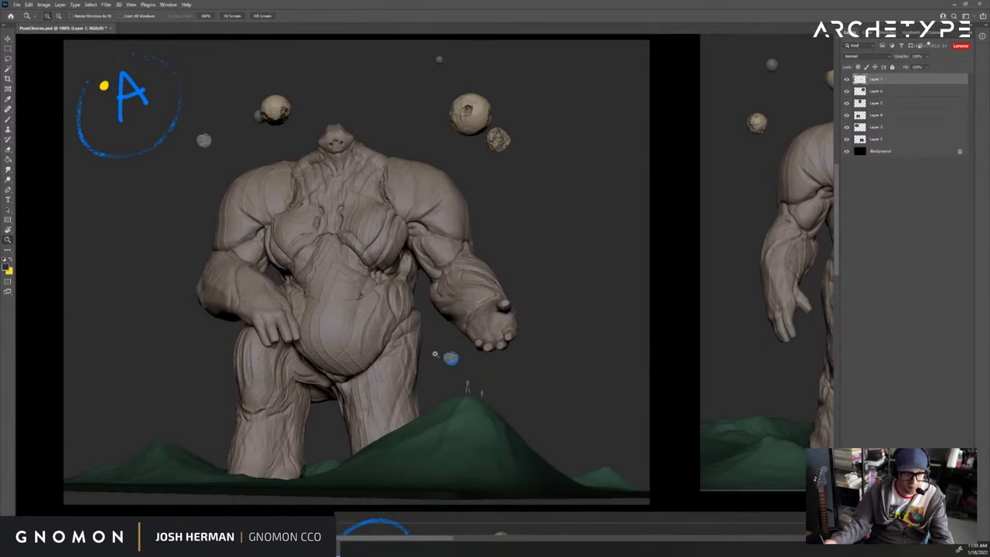
{"action": "key", "text": "v"}
{"action": "key", "text": "alt+v"}
{"action": "key", "text": "Escape"}
{"action": "key", "text": "z"}
{"action": "left_click_drag", "start_coordinate": [441, 342], "coordinate": [467, 375]}
{"action": "key", "text": "m"}
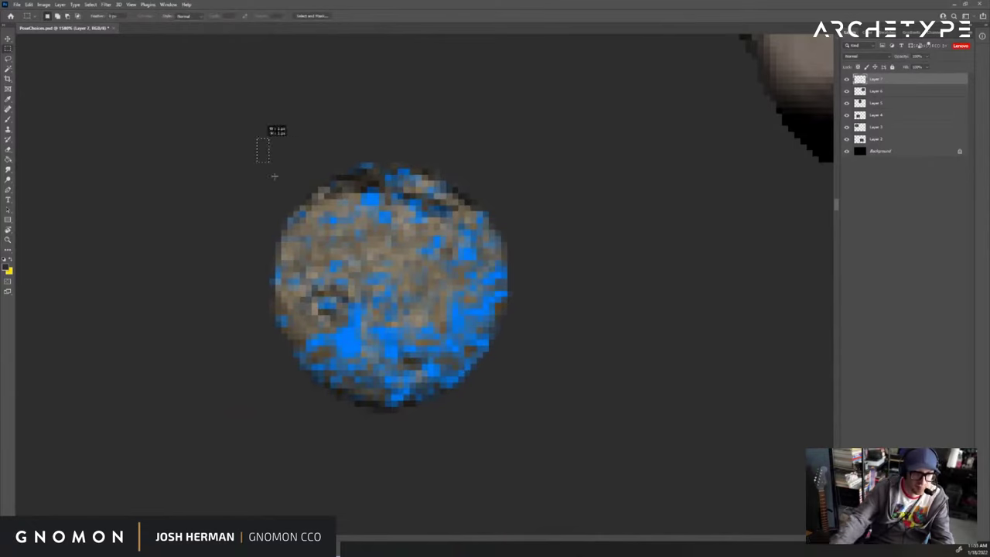
{"action": "left_click_drag", "start_coordinate": [275, 176], "coordinate": [555, 420]}
{"action": "key", "text": "ctrl+shift+u"}
{"action": "key", "text": "ctrl+d"}
Reselect the grey rock above the hilltop figures and raise its brightness and contrast with a Brightness/Contrast adjustment.
{"action": "key", "text": "z"}
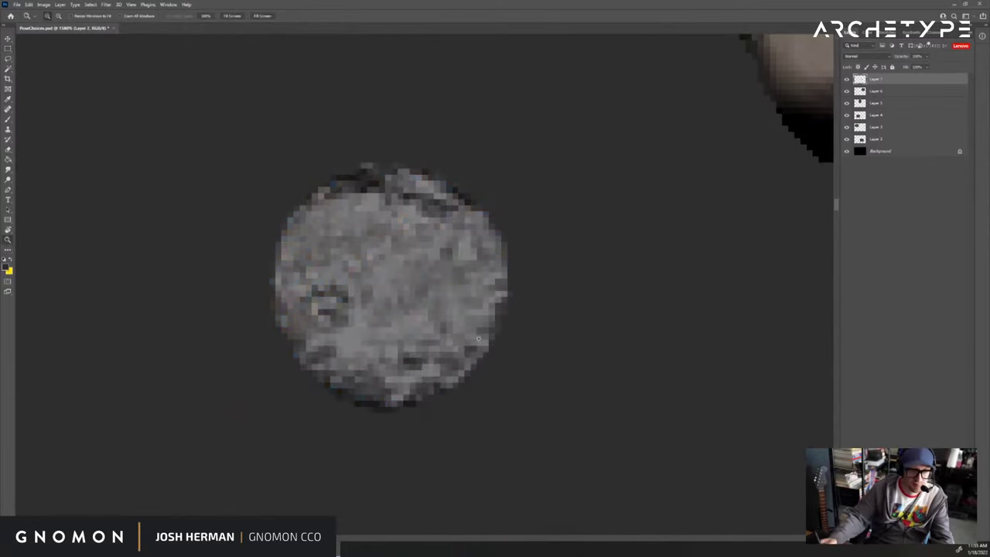
{"action": "left_click", "coordinate": [488, 356], "text": "alt"}
{"action": "left_click", "coordinate": [488, 359], "text": "alt"}
{"action": "left_click", "coordinate": [491, 362], "text": "alt"}
{"action": "left_click", "coordinate": [493, 367], "text": "alt"}
{"action": "left_click", "coordinate": [497, 372], "text": "alt"}
{"action": "left_click", "coordinate": [500, 376], "text": "alt"}
{"action": "left_click", "coordinate": [504, 379], "text": "alt"}
{"action": "left_click", "coordinate": [508, 381], "text": "alt"}
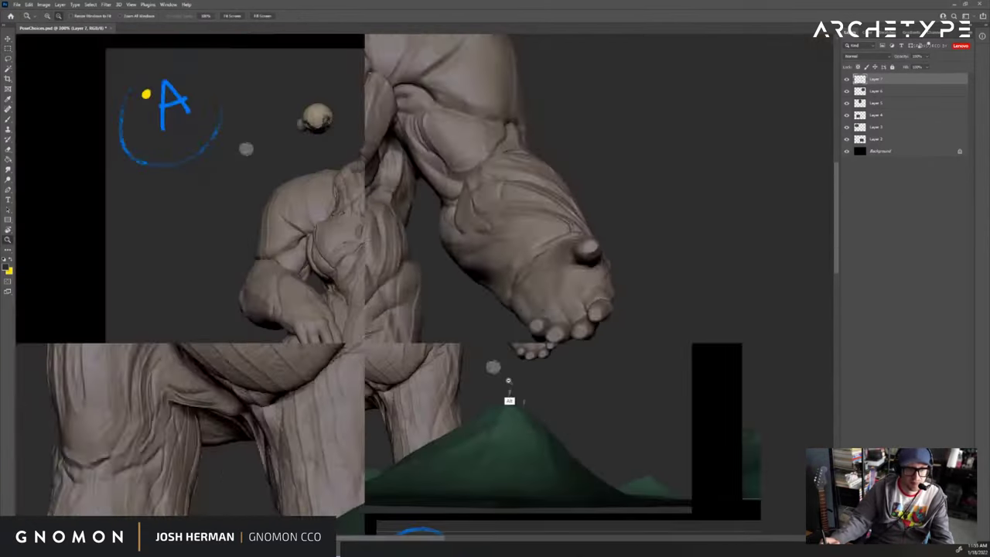
{"action": "key", "text": "m"}
{"action": "left_click_drag", "start_coordinate": [478, 354], "coordinate": [507, 380]}
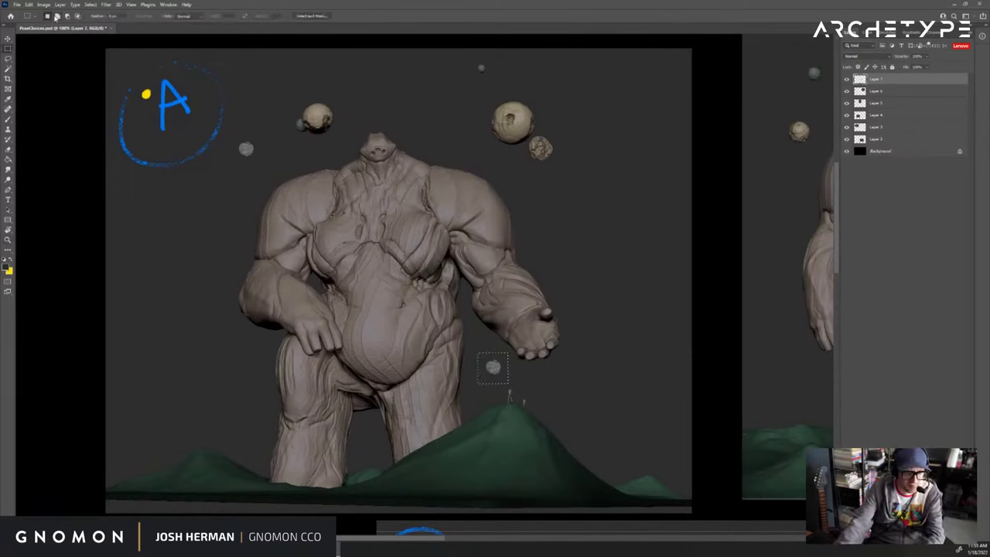
{"action": "key", "text": "v"}
{"action": "left_click", "coordinate": [57, 5]}
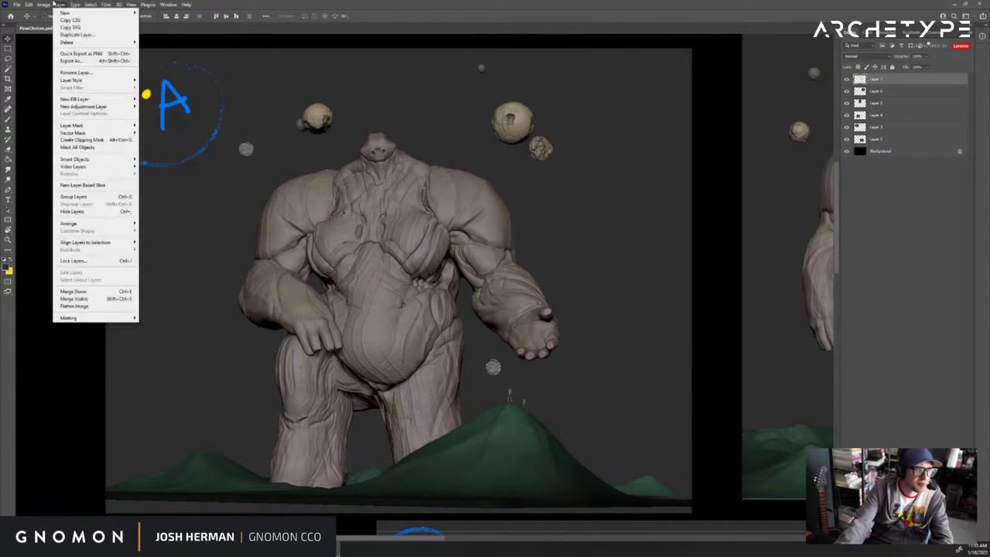
{"action": "mouse_move", "coordinate": [45, 5]}
{"action": "mouse_move", "coordinate": [66, 26]}
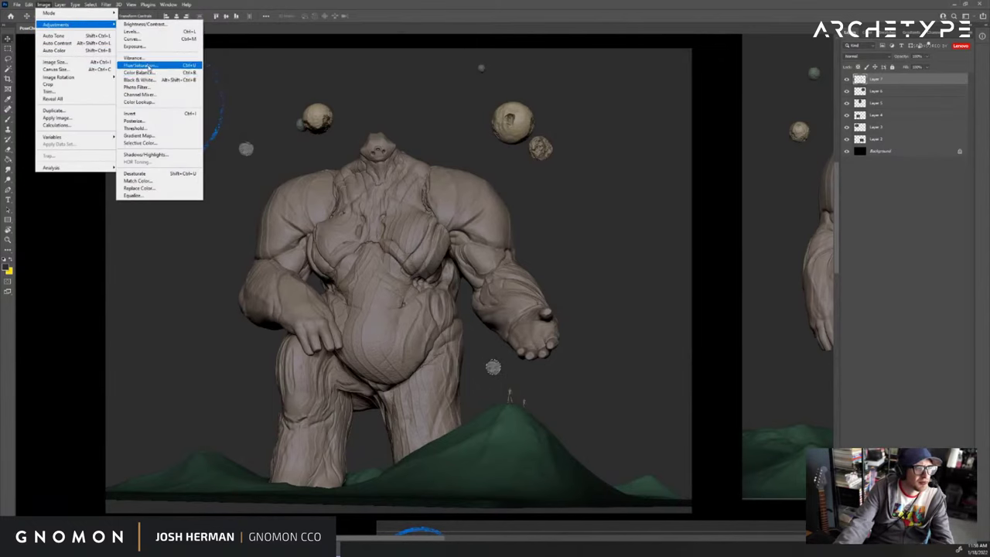
{"action": "left_click", "coordinate": [156, 24]}
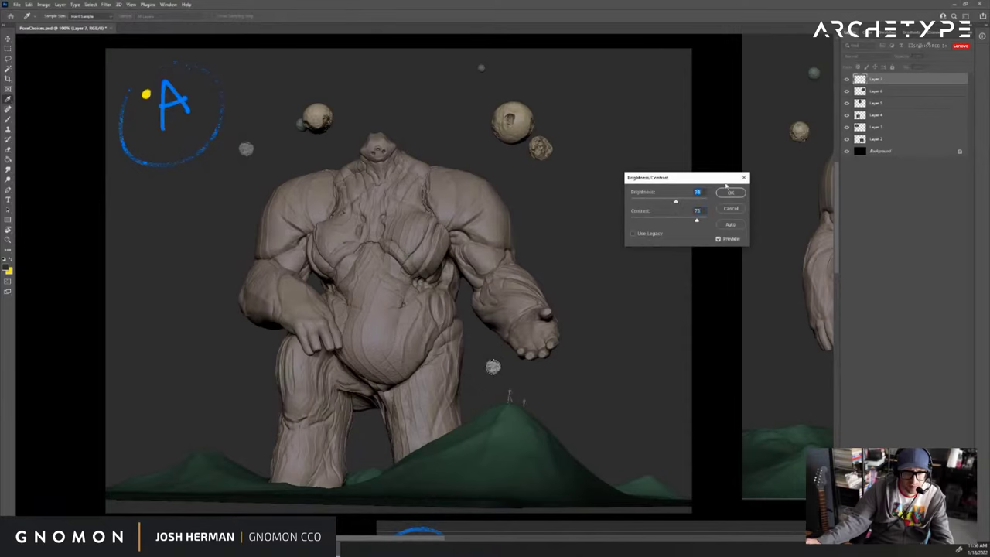
{"action": "left_click", "coordinate": [731, 193]}
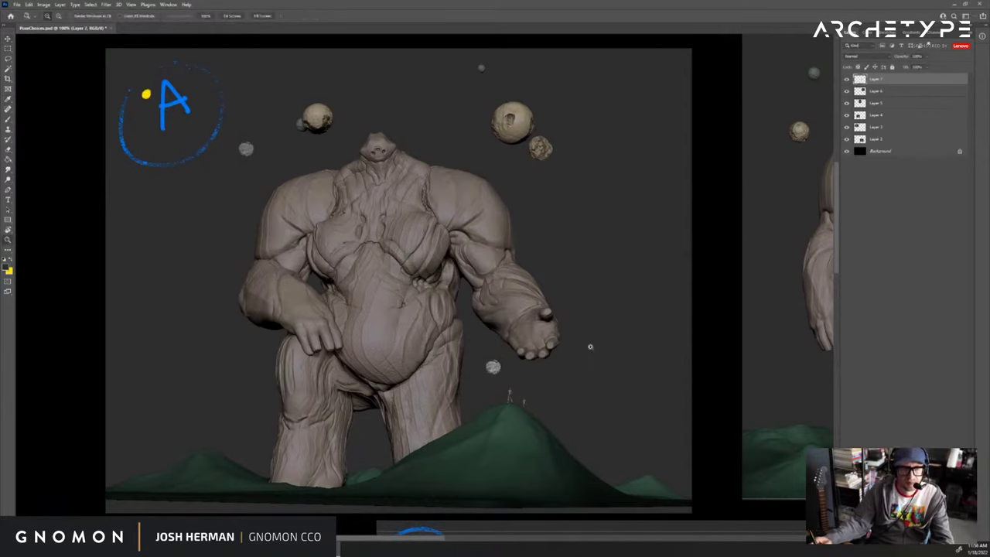
Cross out the letter E on the last pose capture with a yellow brush X.
{"action": "key", "text": "b"}
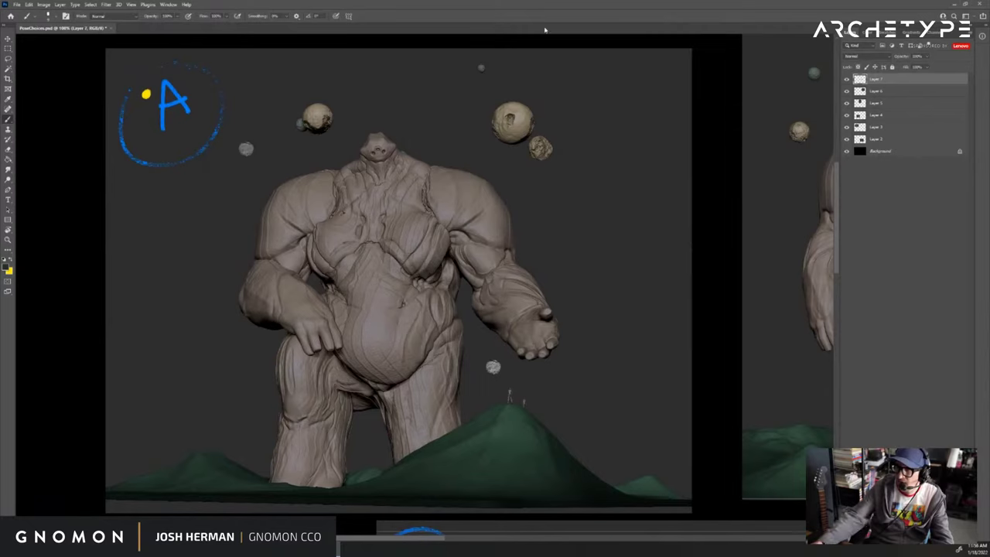
{"action": "key", "text": "z"}
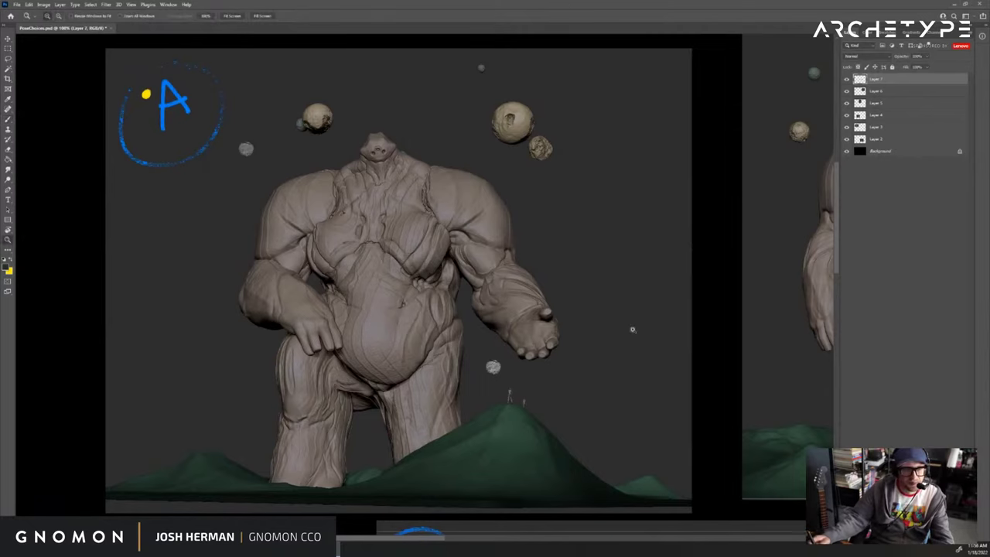
{"action": "left_click", "coordinate": [624, 350], "text": "alt"}
{"action": "left_click", "coordinate": [624, 352], "text": "alt"}
{"action": "left_click_drag", "start_coordinate": [709, 339], "coordinate": [564, 286]}
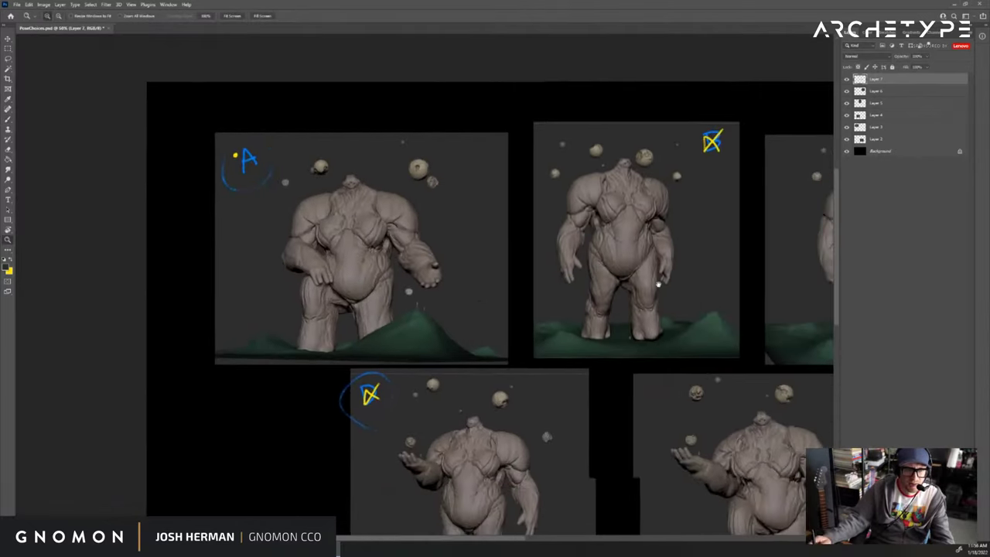
{"action": "left_click_drag", "start_coordinate": [671, 277], "coordinate": [533, 268]}
{"action": "left_click_drag", "start_coordinate": [589, 331], "coordinate": [537, 260]}
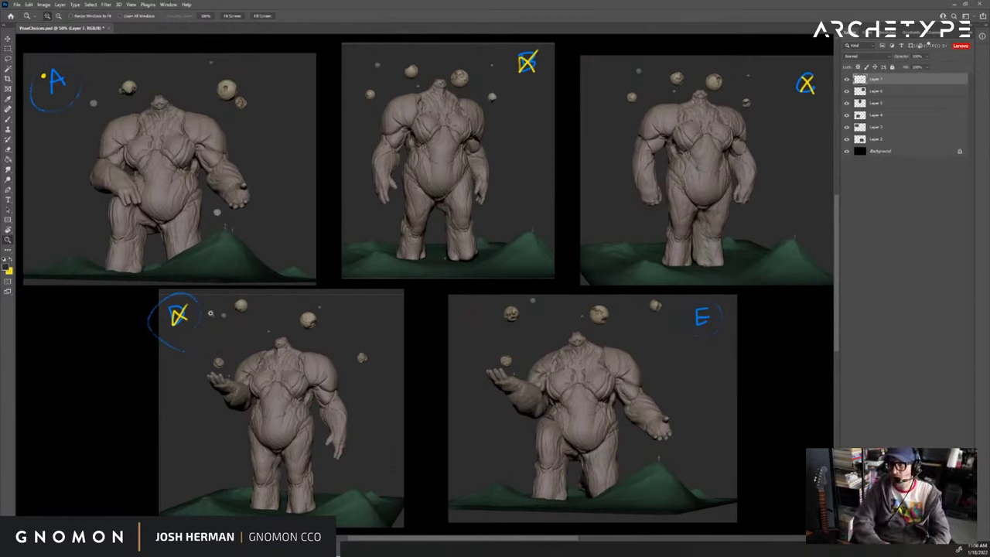
{"action": "key", "text": "b"}
{"action": "key", "text": "x"}
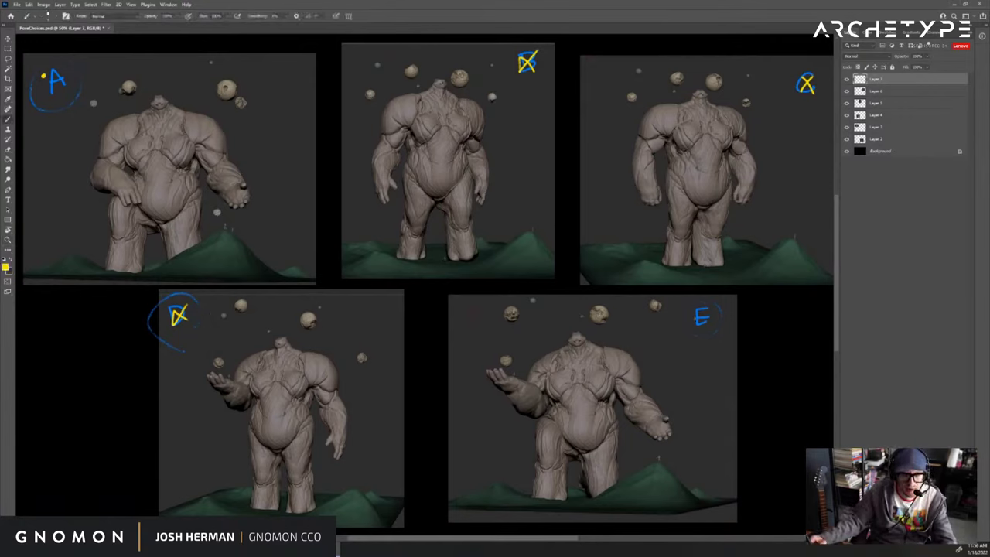
{"action": "left_click_drag", "start_coordinate": [715, 304], "coordinate": [713, 333]}
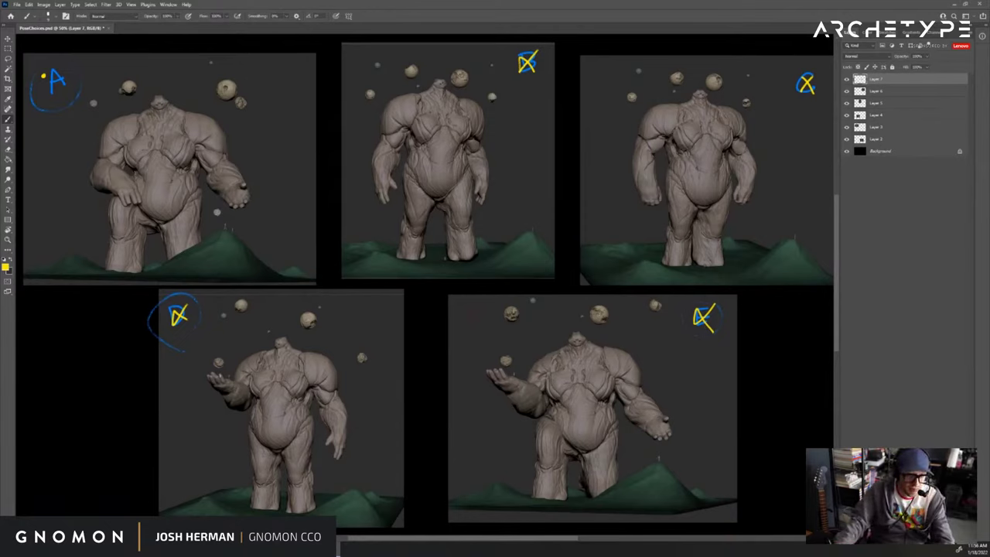
Examine the tiny figure on the raised hand and the floating rock in pose D up close.
{"action": "key", "text": "z"}
{"action": "left_click", "coordinate": [232, 379]}
{"action": "left_click", "coordinate": [232, 379]}
{"action": "left_click", "coordinate": [233, 379]}
{"action": "left_click", "coordinate": [234, 378]}
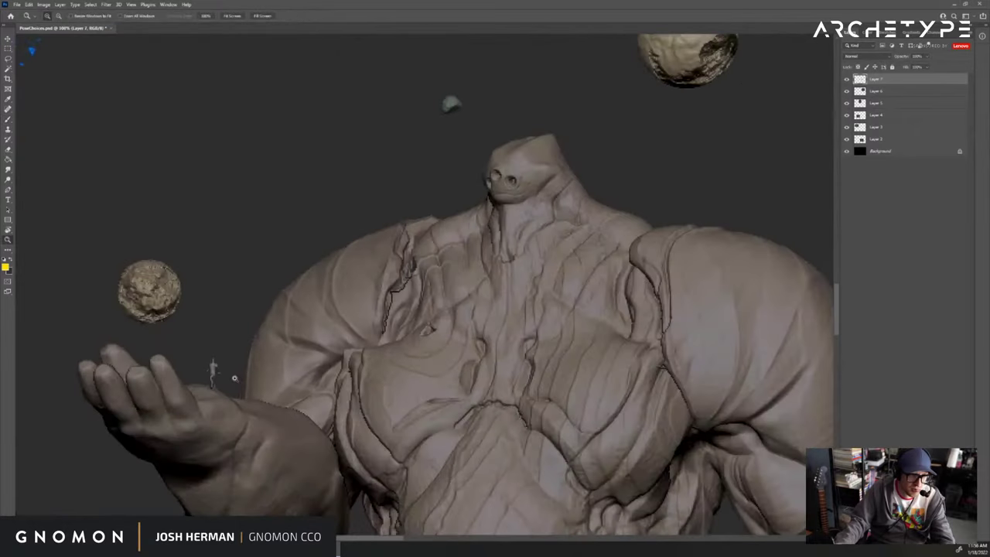
{"action": "left_click", "coordinate": [410, 348], "text": "alt"}
{"action": "left_click_drag", "start_coordinate": [445, 328], "coordinate": [372, 329]}
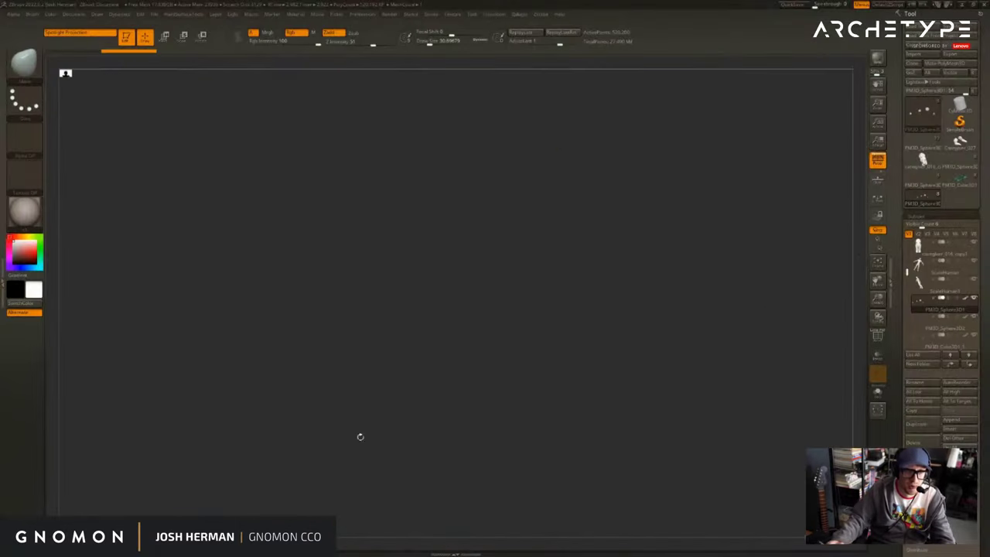
Switch to ZBrush, load the standing raised-hand pose, and frame a low close-up of the figure in the creature's palm.
{"action": "left_click_drag", "start_coordinate": [636, 249], "coordinate": [700, 248]}
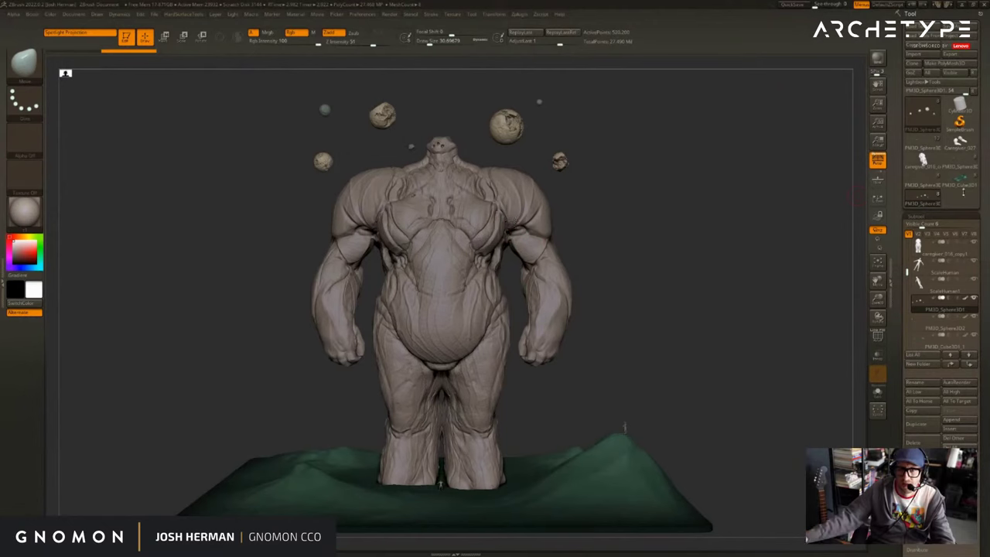
{"action": "left_click", "coordinate": [953, 183]}
{"action": "left_click", "coordinate": [919, 187]}
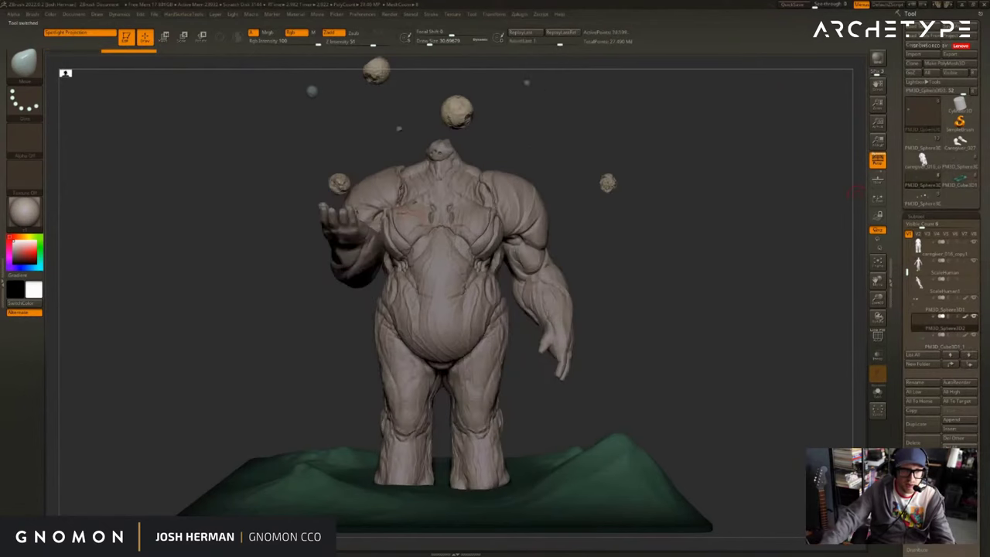
{"action": "left_click", "coordinate": [352, 210], "text": "alt"}
{"action": "left_click_drag", "start_coordinate": [274, 316], "coordinate": [288, 389], "text": "alt"}
{"action": "left_click_drag", "start_coordinate": [774, 325], "coordinate": [694, 166], "text": "alt"}
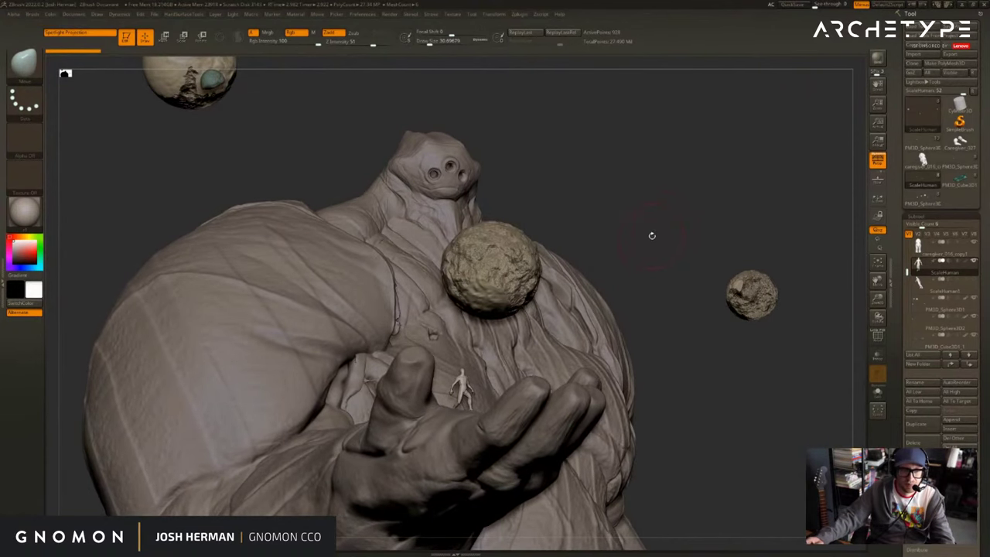
{"action": "mouse_move", "coordinate": [702, 223]}
{"action": "left_mouse_down"}
{"action": "mouse_move", "coordinate": [708, 195]}
{"action": "mouse_move", "coordinate": [692, 209]}
{"action": "mouse_move", "coordinate": [703, 219]}
{"action": "mouse_move", "coordinate": [692, 217]}
{"action": "left_mouse_up"}
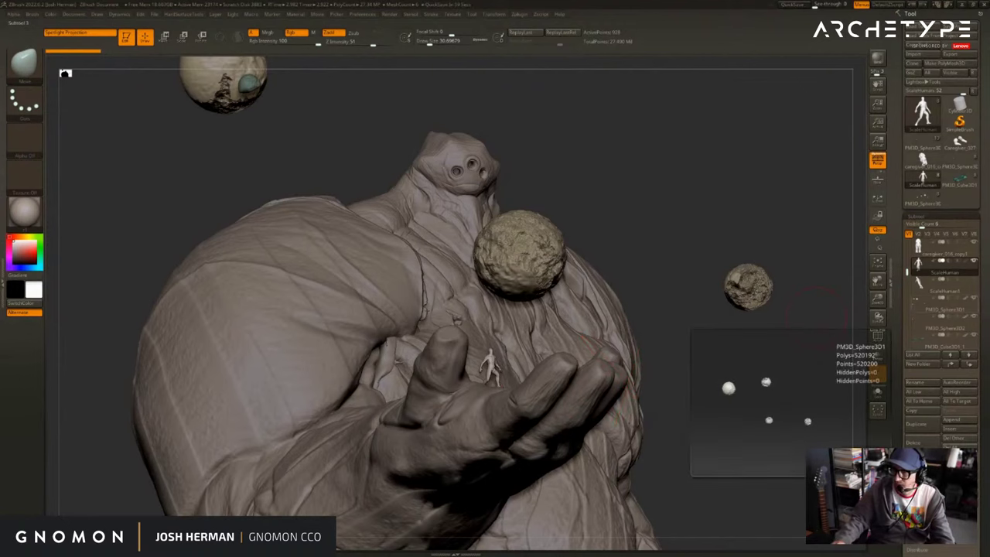
Capture the close-up of the hand, head and floating rocks with Snipping Tool and copy the snip.
{"action": "key", "text": "alt+Tab"}
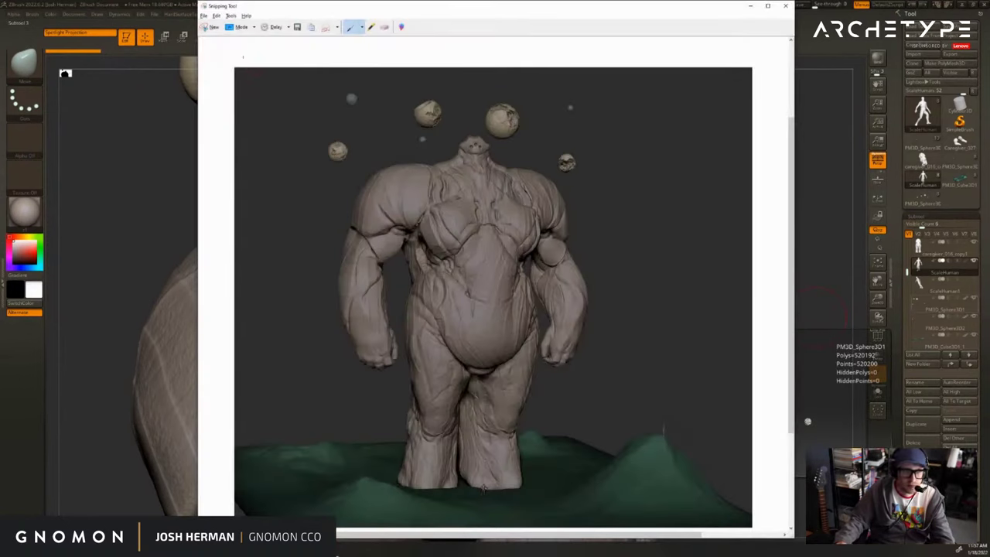
{"action": "left_click", "coordinate": [215, 30]}
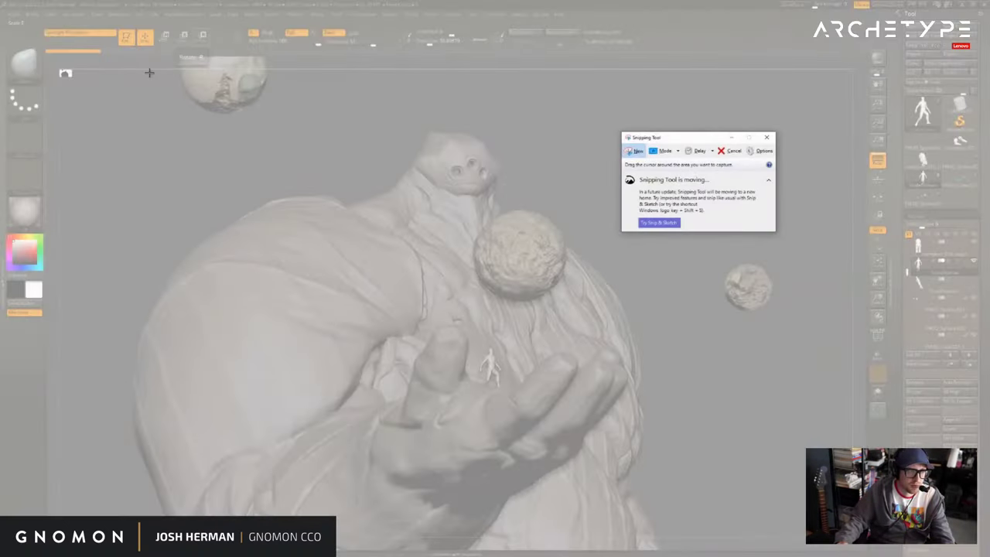
{"action": "left_click_drag", "start_coordinate": [85, 72], "coordinate": [802, 533]}
{"action": "right_click", "coordinate": [611, 402]}
{"action": "left_click", "coordinate": [597, 416]}
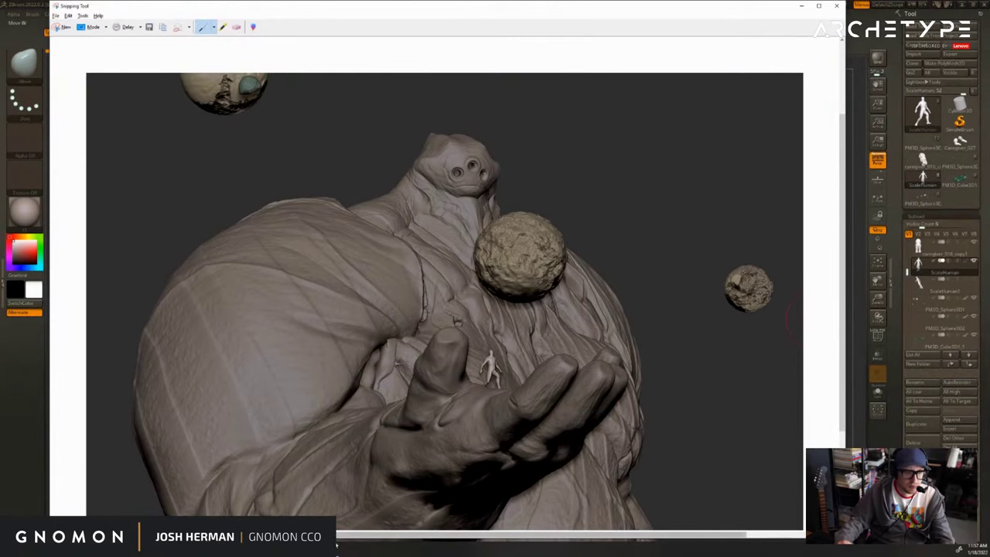
Paste the close-up capture into the Photoshop comparison sheet and place it over the pose D image beneath pose A.
{"action": "left_click", "coordinate": [331, 550]}
{"action": "left_click", "coordinate": [497, 347], "text": "alt"}
{"action": "left_click", "coordinate": [497, 347], "text": "alt"}
{"action": "left_click", "coordinate": [497, 347], "text": "alt"}
{"action": "key", "text": "ctrl+v"}
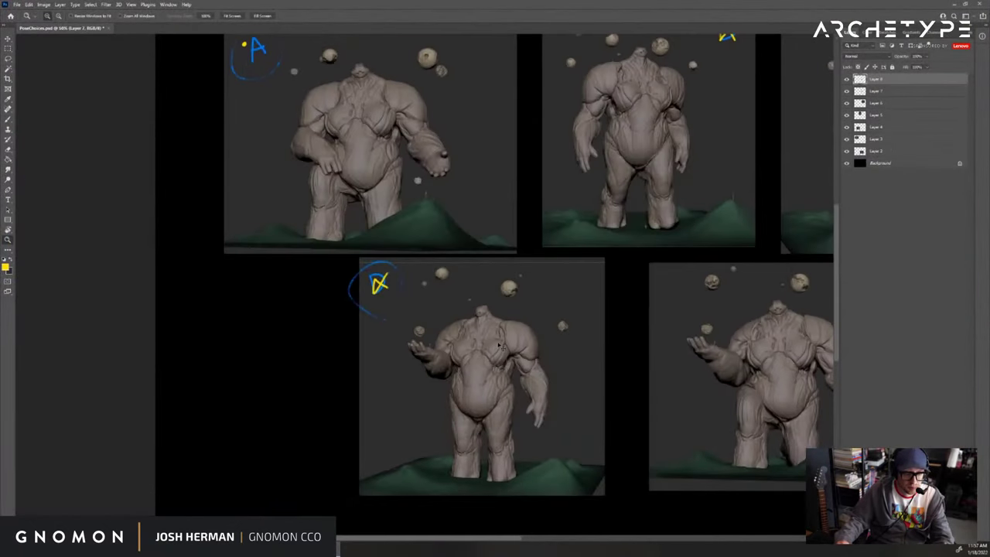
{"action": "left_click_drag", "start_coordinate": [657, 338], "coordinate": [528, 306]}
{"action": "key", "text": "v"}
{"action": "left_click_drag", "start_coordinate": [471, 272], "coordinate": [398, 365]}
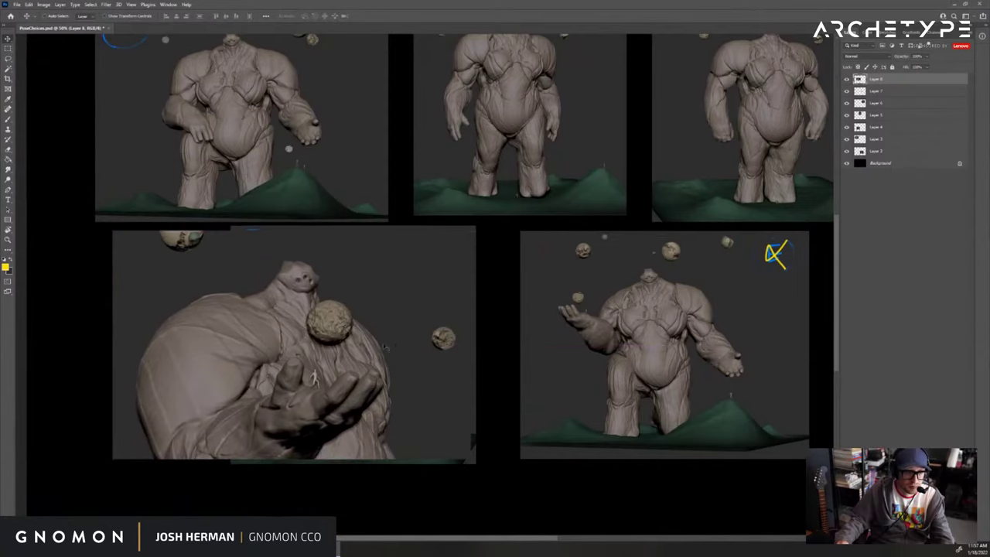
{"action": "left_click_drag", "start_coordinate": [369, 303], "coordinate": [399, 361]}
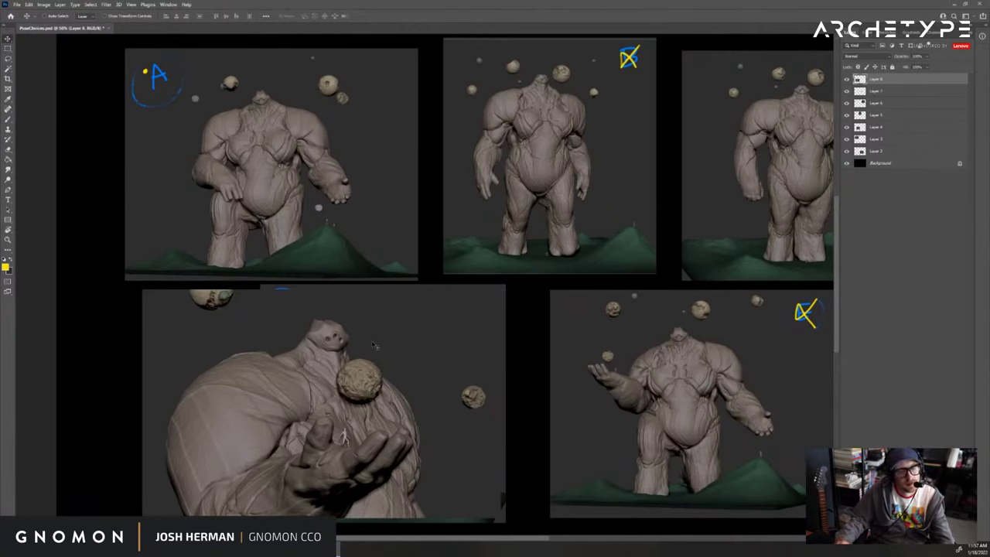
Return to ZBrush, load the kneeling pose with one hand raised under a floating rock, and examine it from several angles.
{"action": "key", "text": "alt+Tab"}
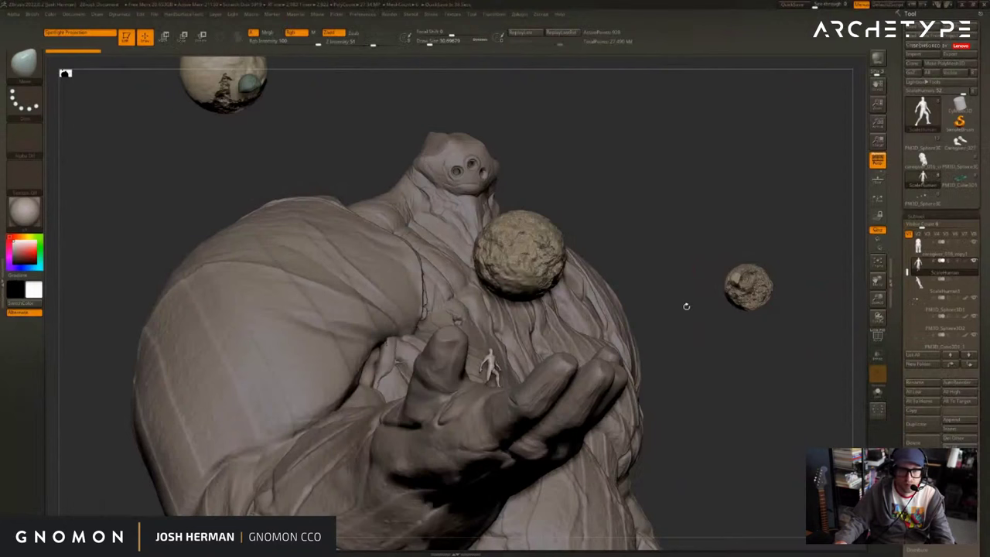
{"action": "left_click", "coordinate": [748, 286], "text": "alt"}
{"action": "mouse_move", "coordinate": [756, 236]}
{"action": "left_mouse_down"}
{"action": "mouse_move", "coordinate": [786, 180]}
{"action": "mouse_move", "coordinate": [736, 294]}
{"action": "mouse_move", "coordinate": [721, 250]}
{"action": "mouse_move", "coordinate": [745, 320]}
{"action": "mouse_move", "coordinate": [751, 196]}
{"action": "left_mouse_up"}
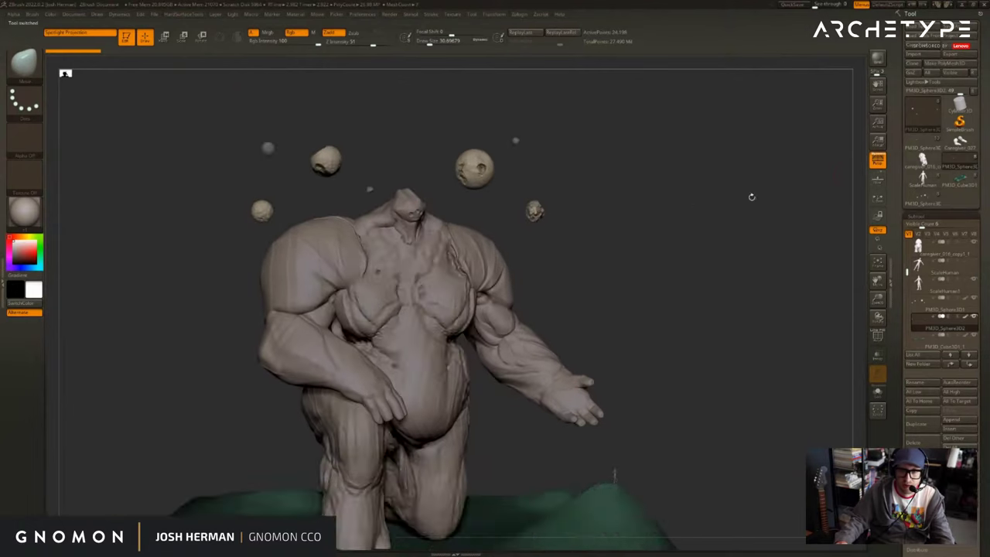
{"action": "left_click", "coordinate": [920, 149]}
{"action": "left_click_drag", "start_coordinate": [644, 288], "coordinate": [759, 253], "text": "alt"}
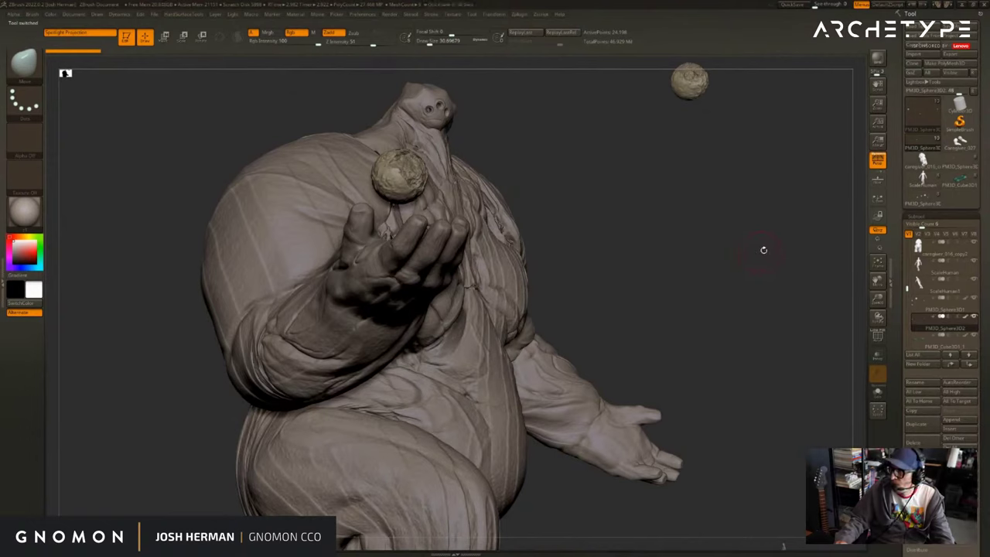
{"action": "left_click", "coordinate": [756, 257]}
{"action": "mouse_move", "coordinate": [755, 256]}
{"action": "left_mouse_down"}
{"action": "mouse_move", "coordinate": [725, 259]}
{"action": "mouse_move", "coordinate": [737, 258]}
{"action": "left_mouse_up"}
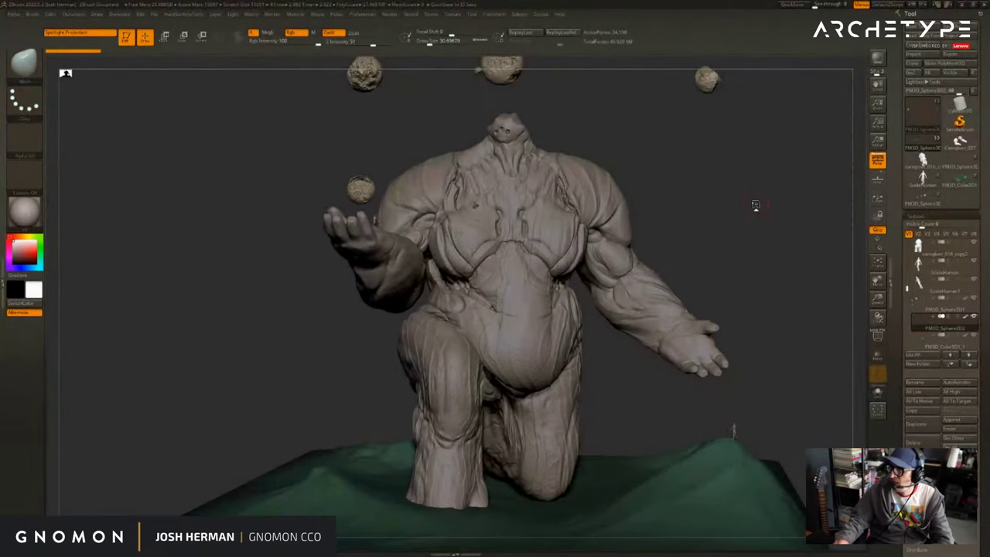
{"action": "mouse_move", "coordinate": [670, 169]}
{"action": "left_mouse_down"}
{"action": "mouse_move", "coordinate": [702, 164]}
{"action": "mouse_move", "coordinate": [663, 182]}
{"action": "mouse_move", "coordinate": [688, 190]}
{"action": "mouse_move", "coordinate": [686, 200]}
{"action": "left_mouse_up"}
{"action": "mouse_move", "coordinate": [921, 285]}
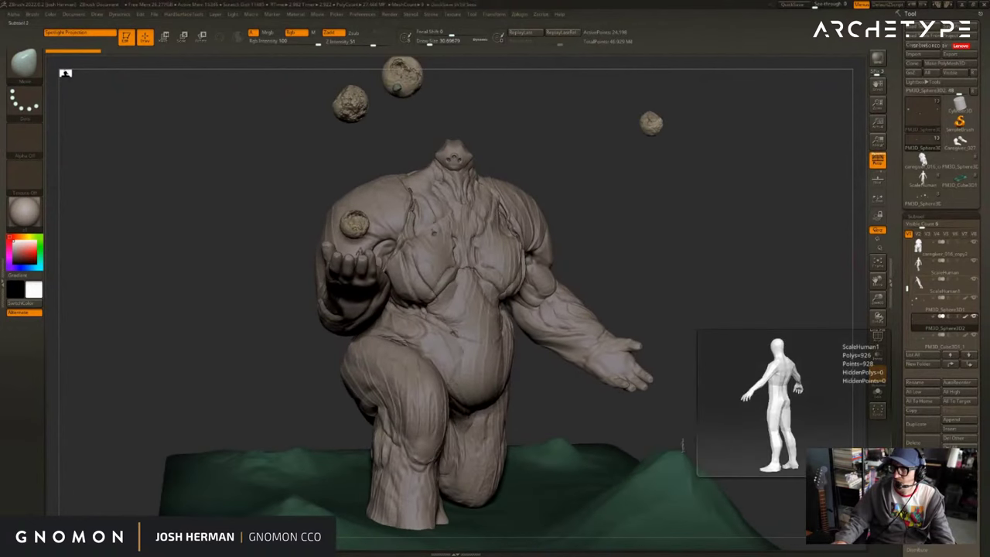
{"action": "key", "text": "super+d"}
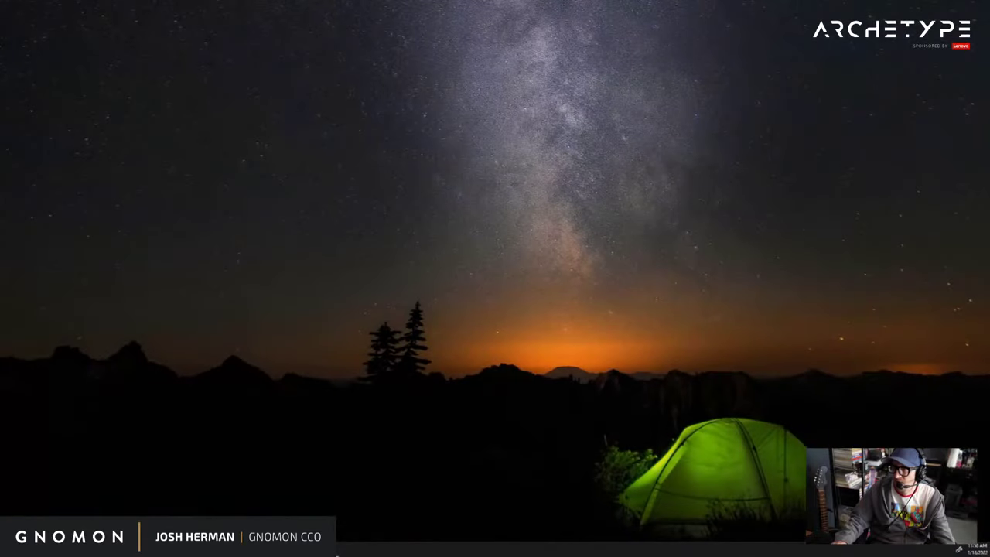
{"action": "key", "text": "super+d"}
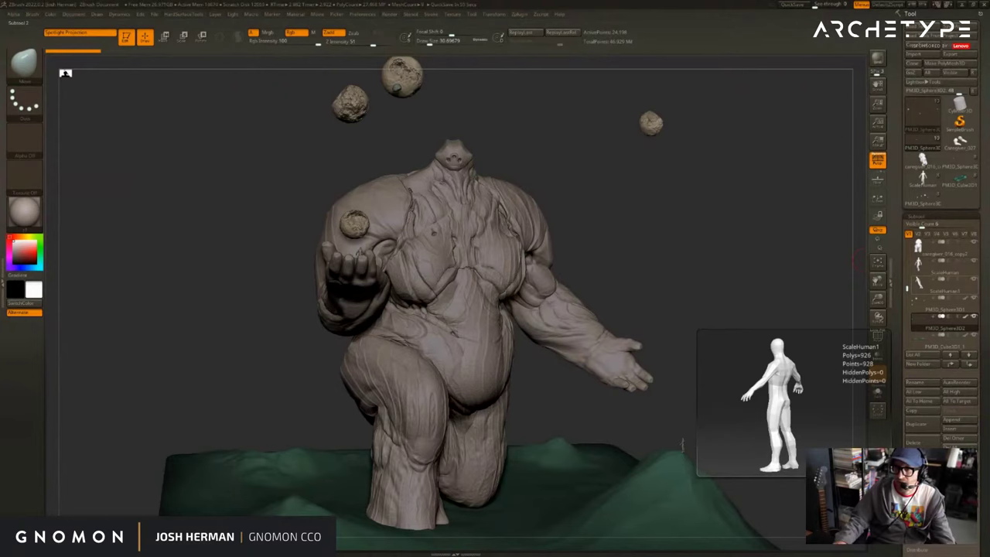
Switch to Photoshop and examine the creature sketches beside the bonsai, cloud and strongman references in the CaregiverSketches document.
{"action": "key", "text": "alt+Tab"}
{"action": "key", "text": "ctrl+Tab"}
{"action": "key", "text": "z"}
{"action": "left_click", "coordinate": [660, 132]}
{"action": "left_click", "coordinate": [660, 132]}
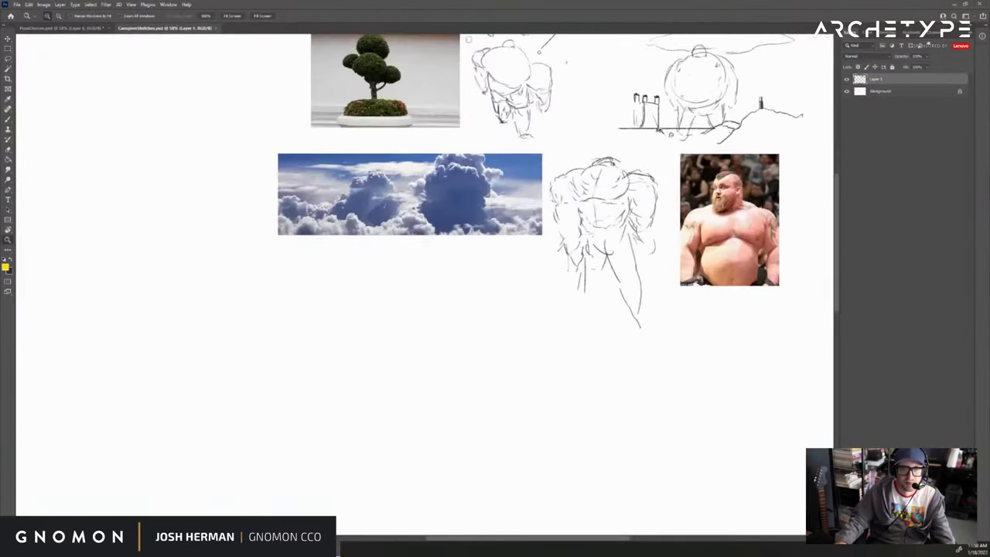
{"action": "left_click_drag", "start_coordinate": [694, 91], "coordinate": [624, 219]}
{"action": "left_click", "coordinate": [625, 220]}
{"action": "left_click_drag", "start_coordinate": [657, 255], "coordinate": [658, 239]}
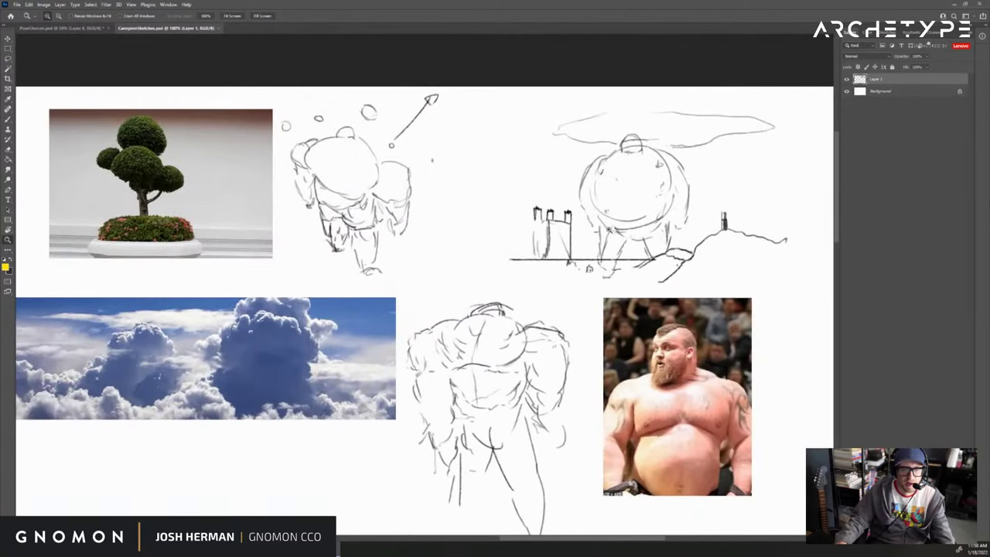
{"action": "key", "text": "v"}
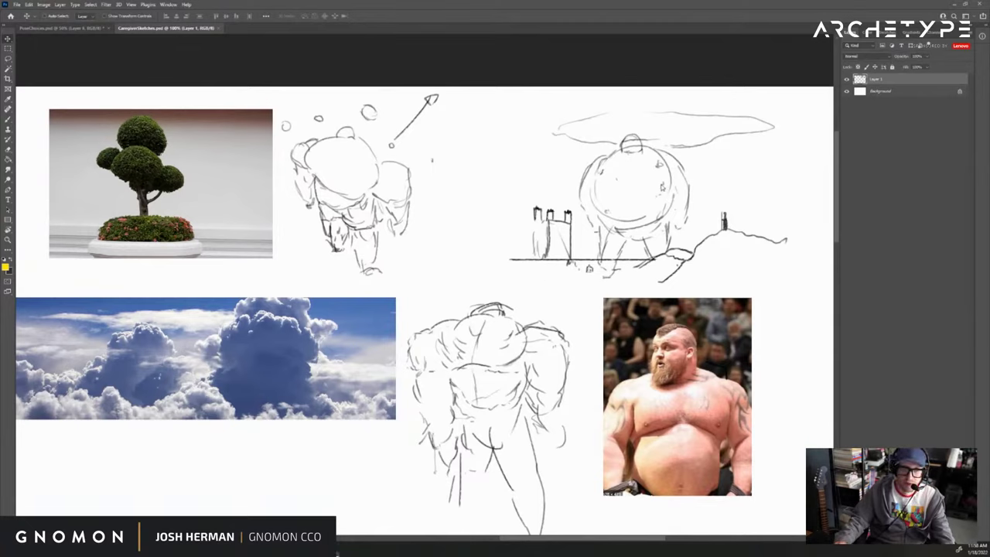
{"action": "key", "text": "z"}
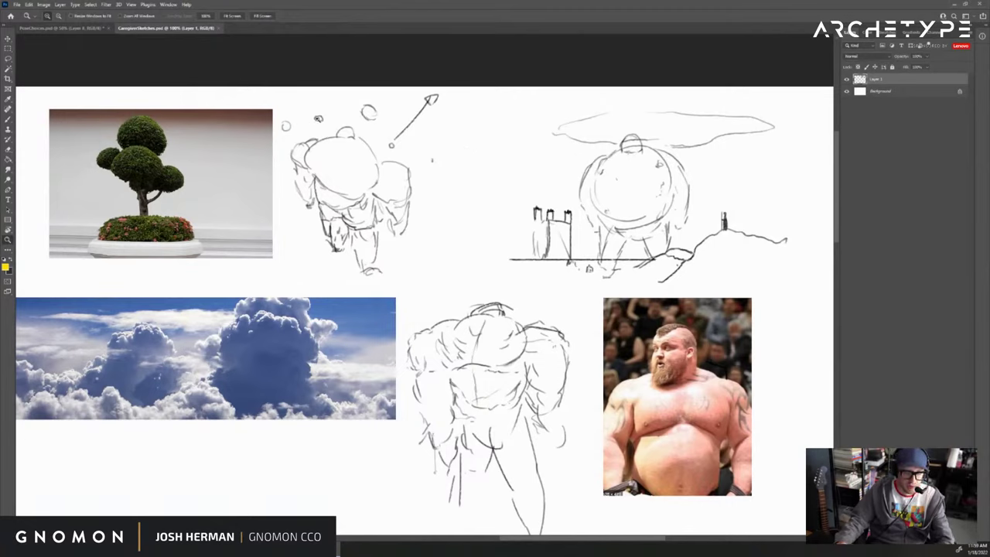
{"action": "key", "text": "v"}
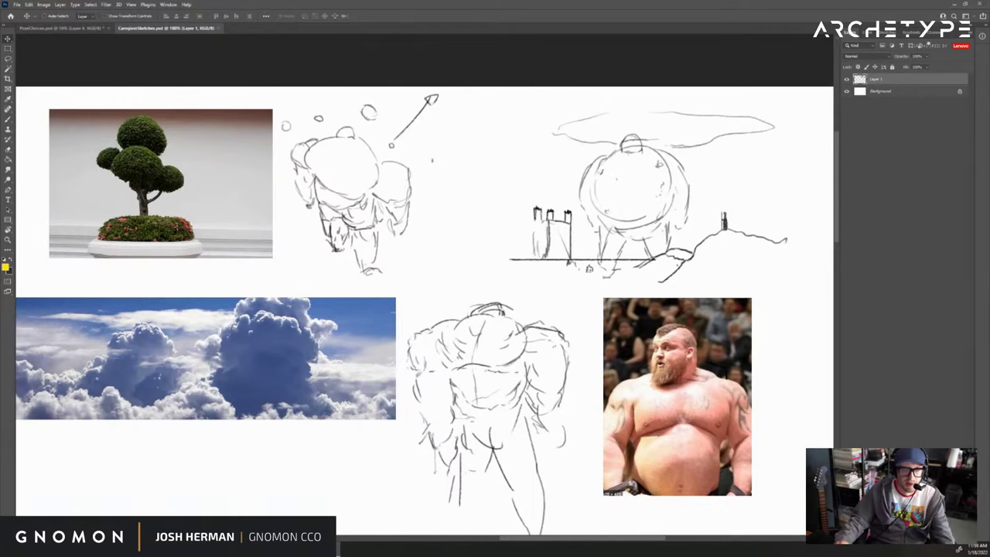
{"action": "mouse_move", "coordinate": [312, 548]}
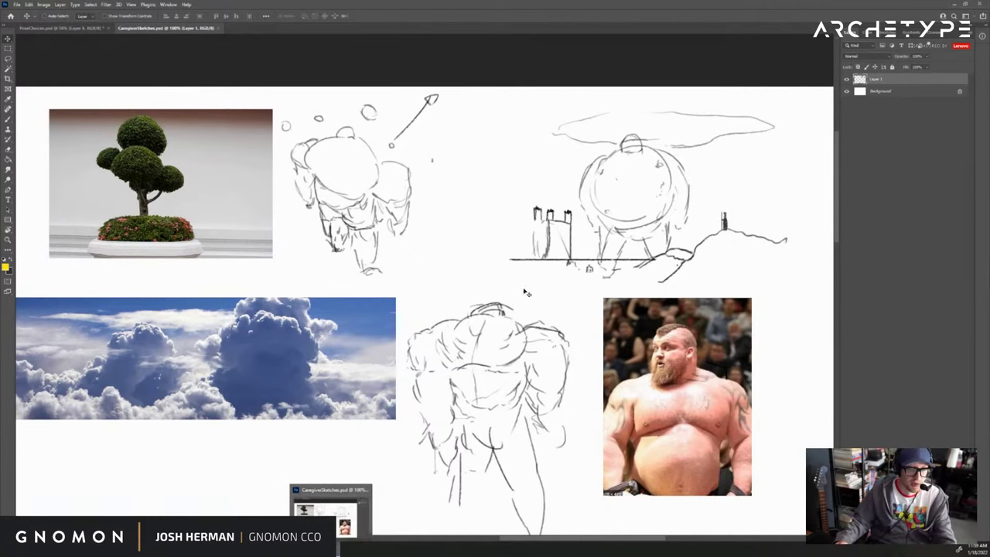
Go back to the PoseChoices comparison sheet, compare the captured poses with the sketches, and inspect pose A up close.
{"action": "left_click", "coordinate": [92, 29]}
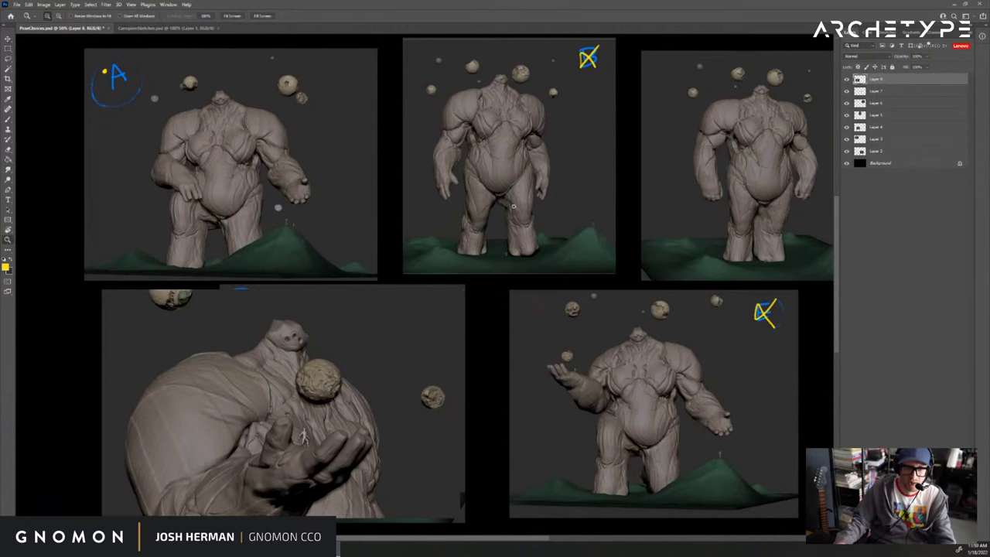
{"action": "left_click_drag", "start_coordinate": [563, 221], "coordinate": [520, 214]}
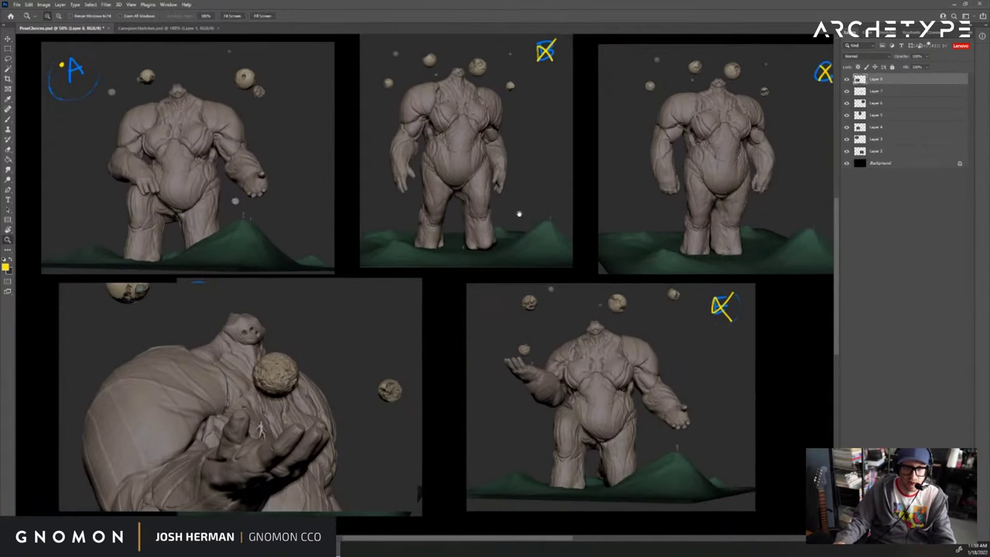
{"action": "left_click", "coordinate": [166, 28]}
{"action": "left_click", "coordinate": [82, 29]}
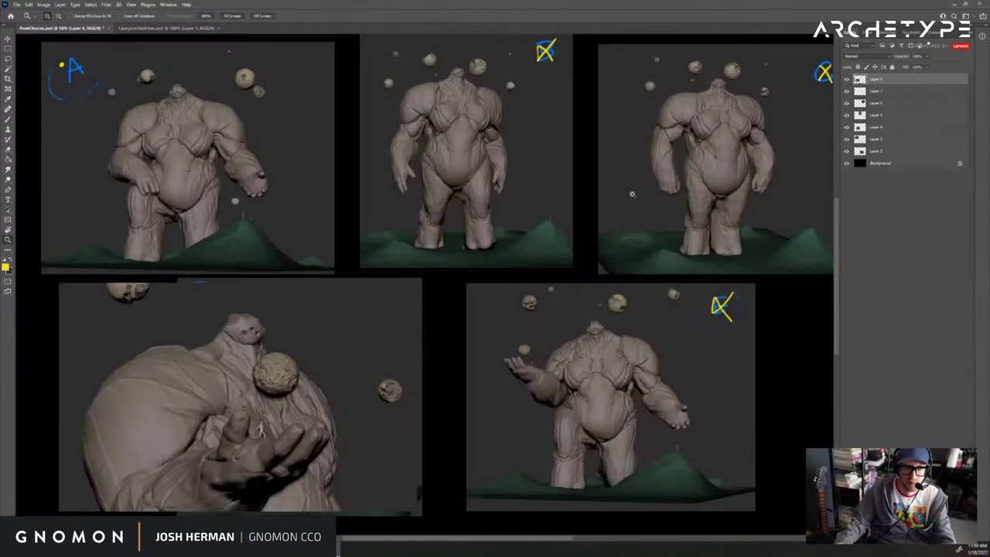
{"action": "key", "text": "v"}
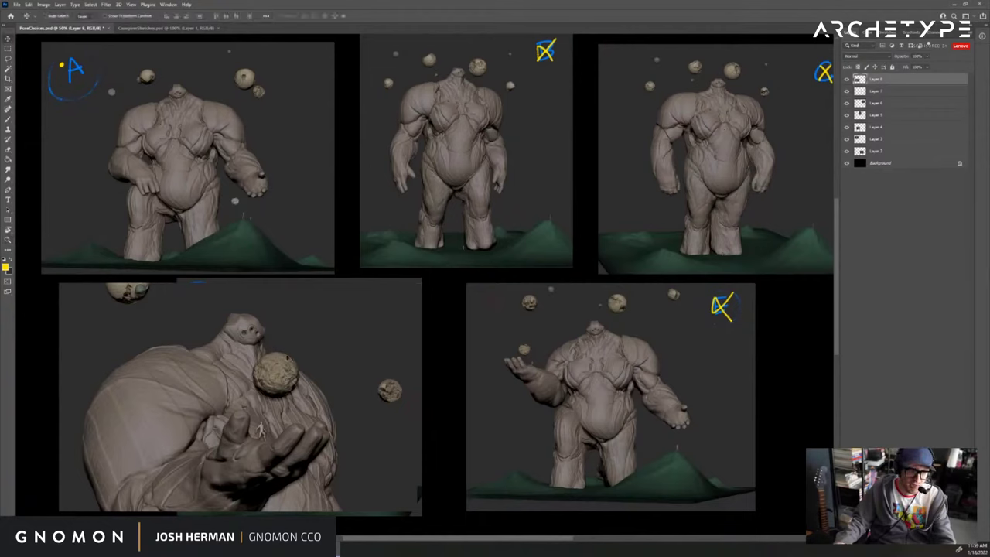
{"action": "left_click_drag", "start_coordinate": [269, 356], "coordinate": [286, 355]}
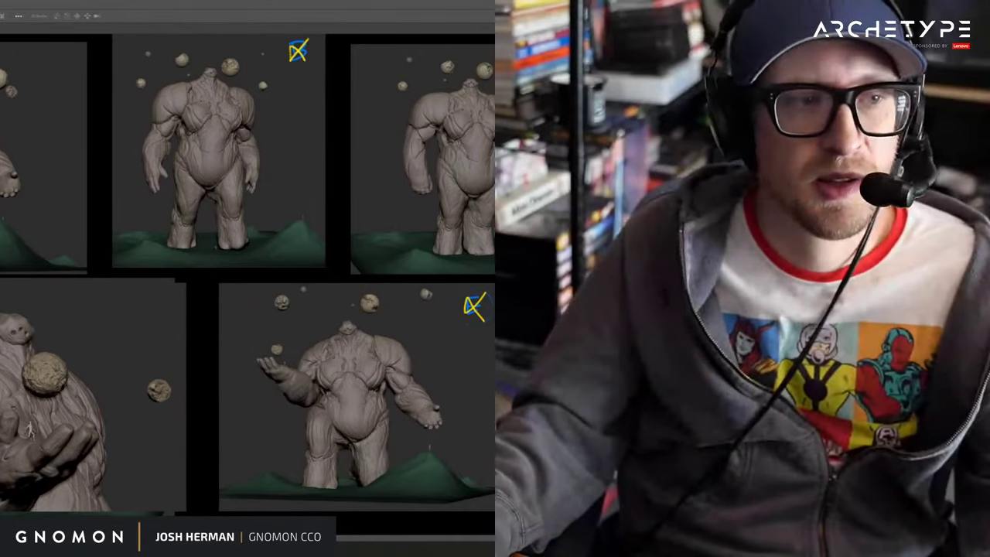
{"action": "scroll", "coordinate": [2, 96], "scroll_direction": "up", "scroll_amount": 2, "text": "alt"}
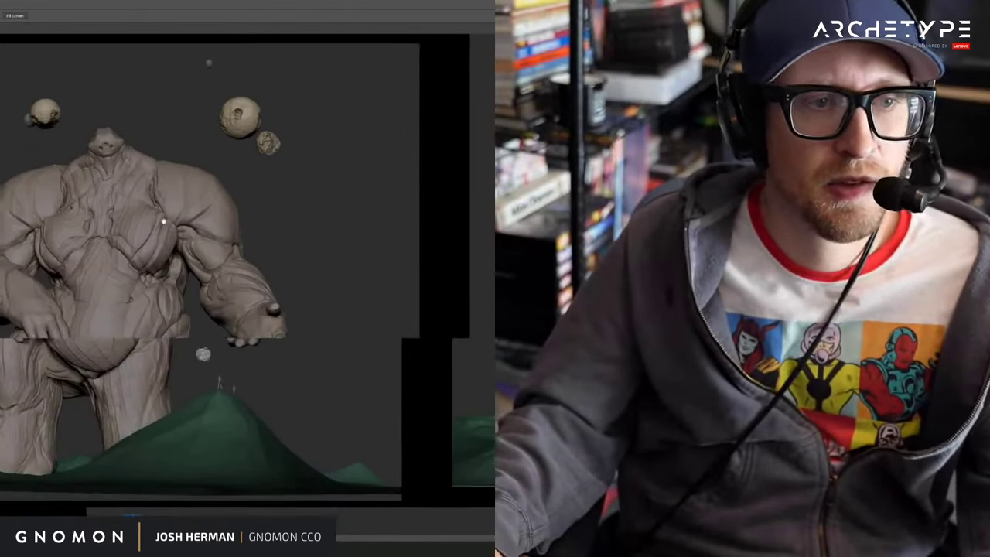